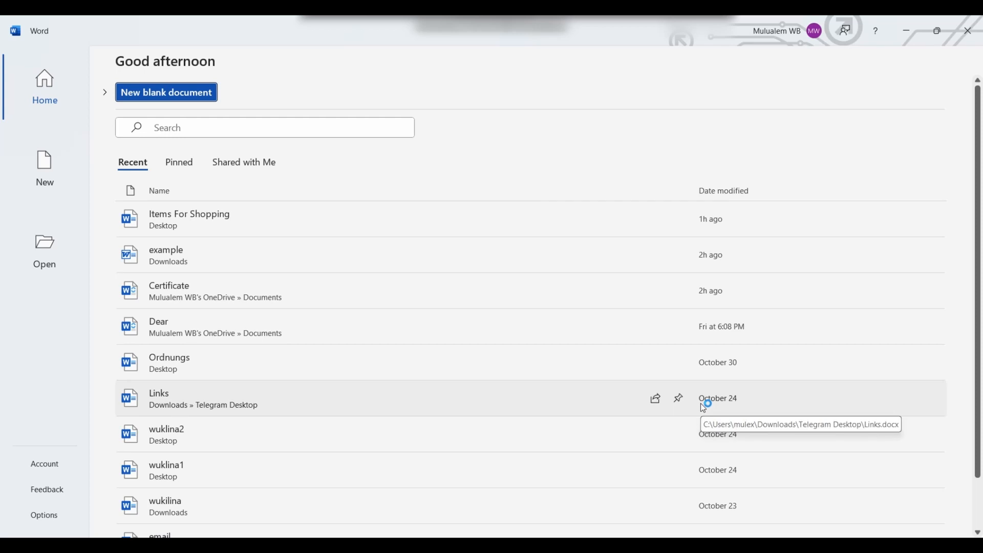
Step: Start a new blank document and open the File backstage listing recent documents
left_click(194, 95)
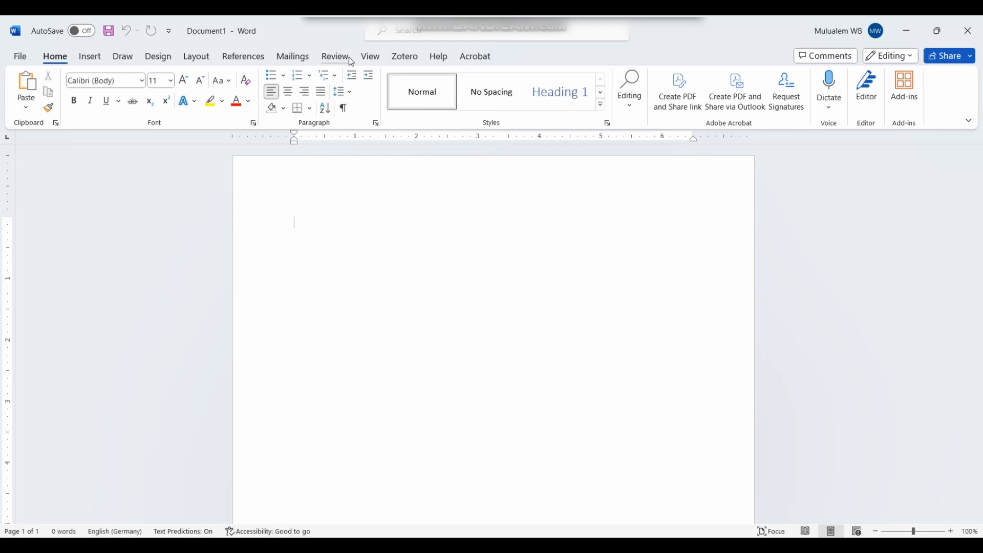
left_click(21, 57)
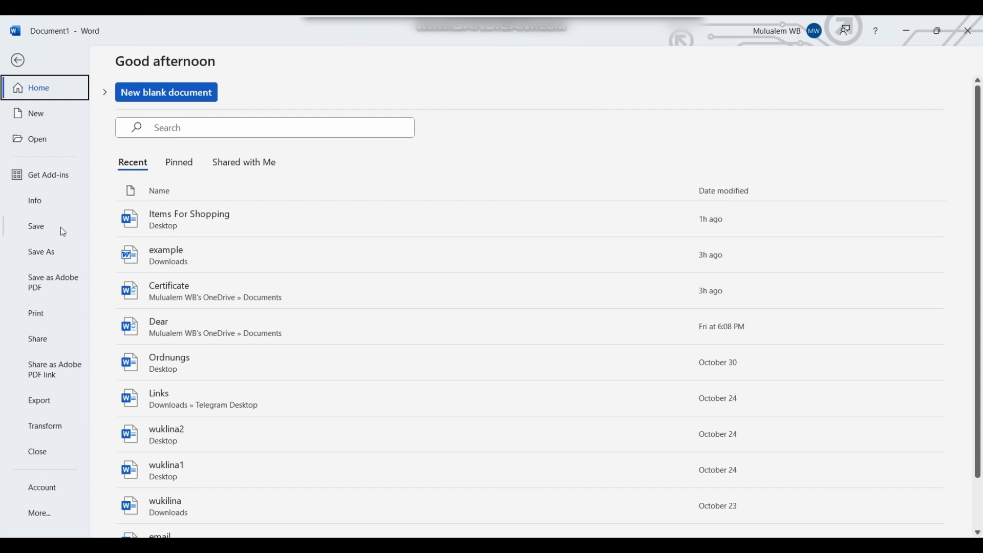
Step: Save the document to the Desktop as Word Document 'Tutorial 1', then return to editing
left_click(45, 255)
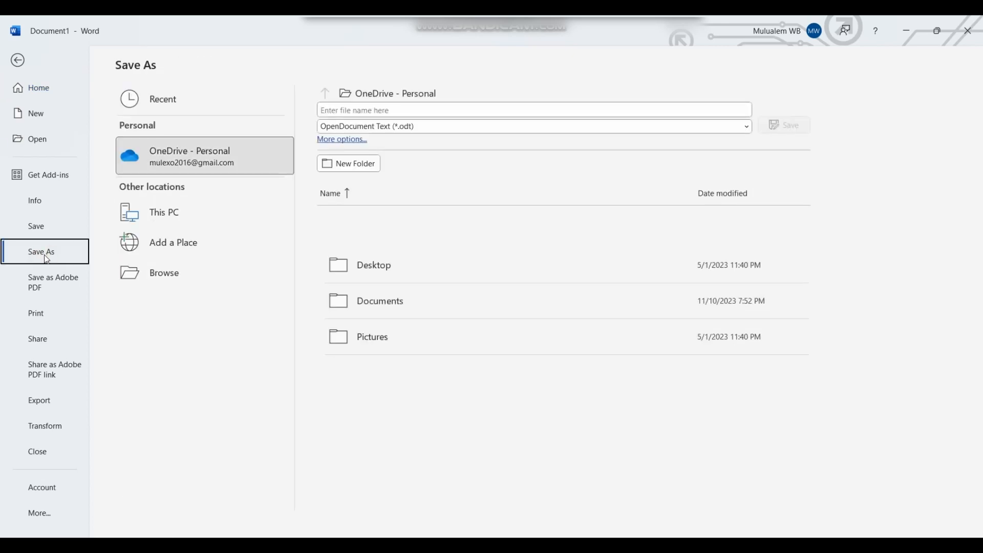
left_click(178, 273)
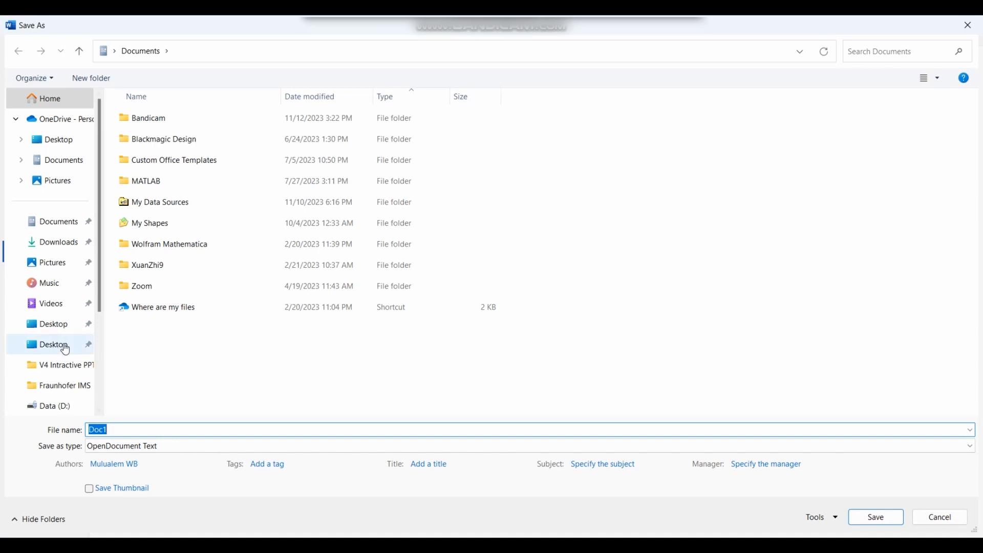
left_click(66, 350)
left_click(124, 429)
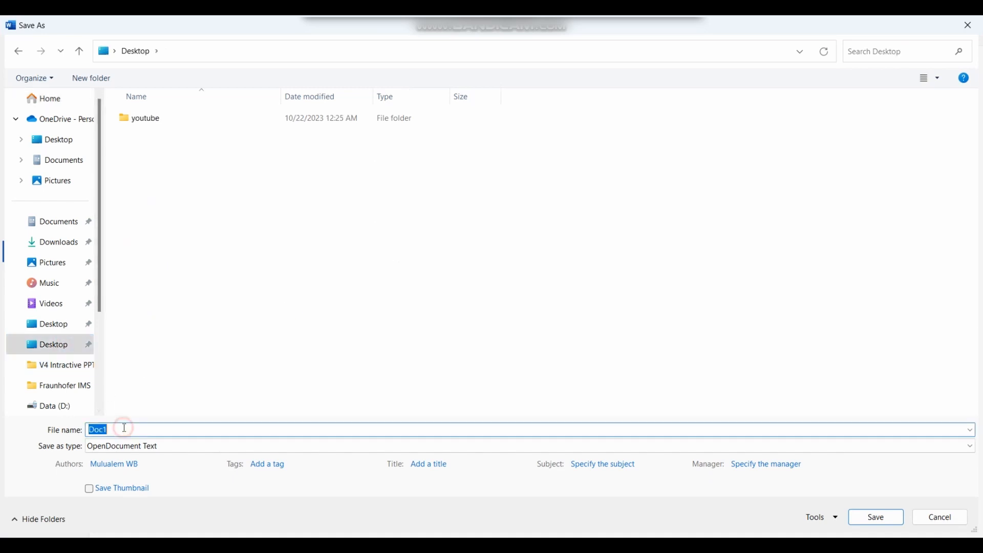
type("Tutorial")
left_click(873, 518)
left_click(296, 449)
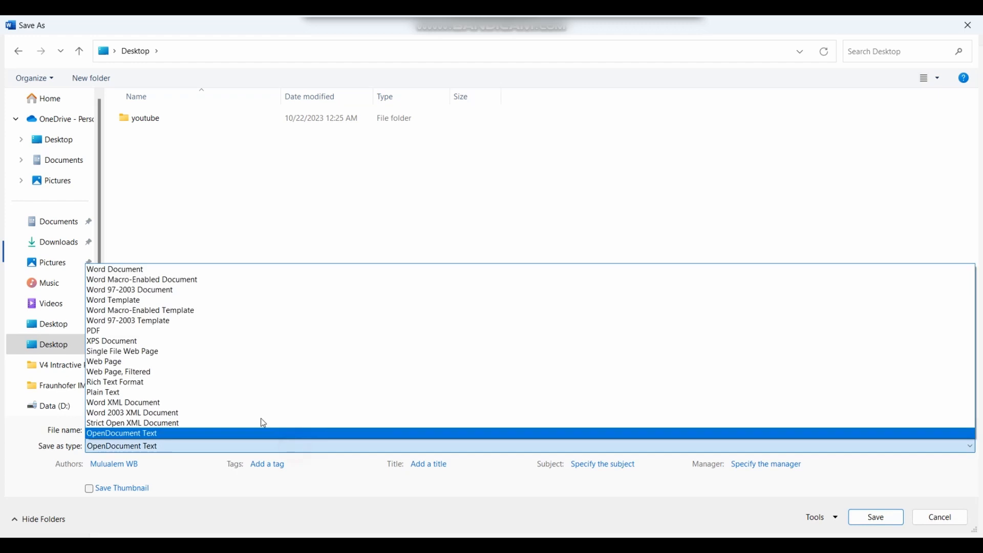
left_click(87, 270)
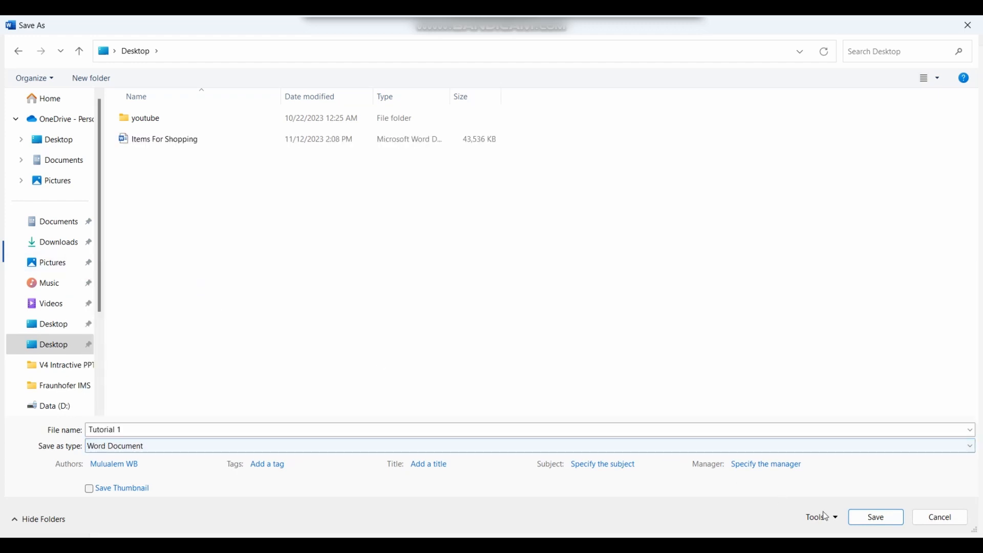
left_click(869, 519)
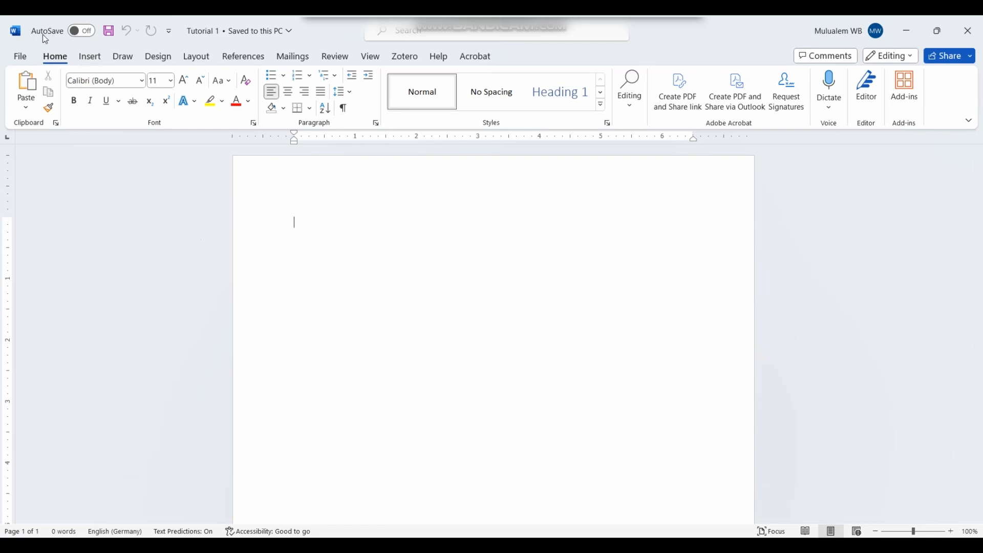
left_click(23, 54)
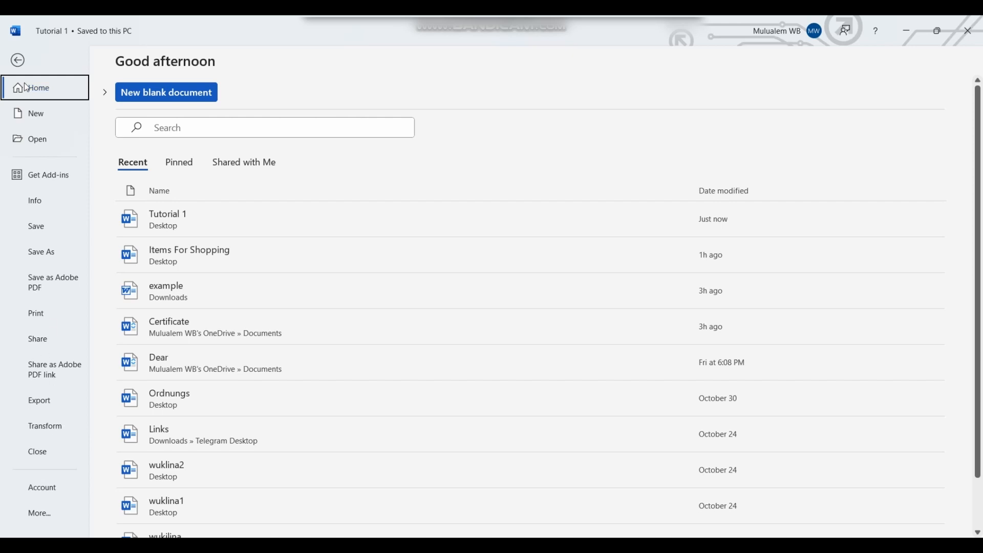
left_click(18, 61)
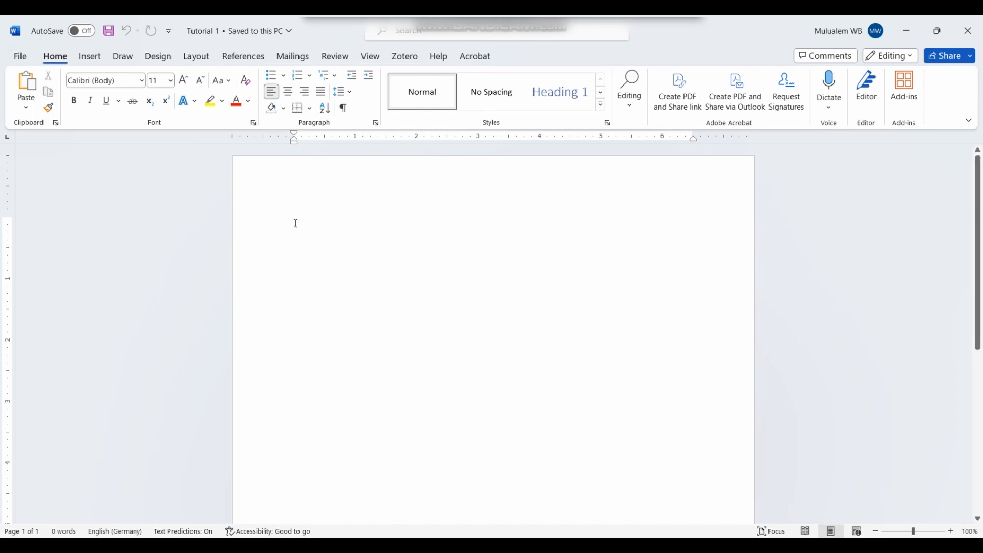
Step: Type the sentence 'This is a tutorial video in Microsoft word' on the first line
type("This is a")
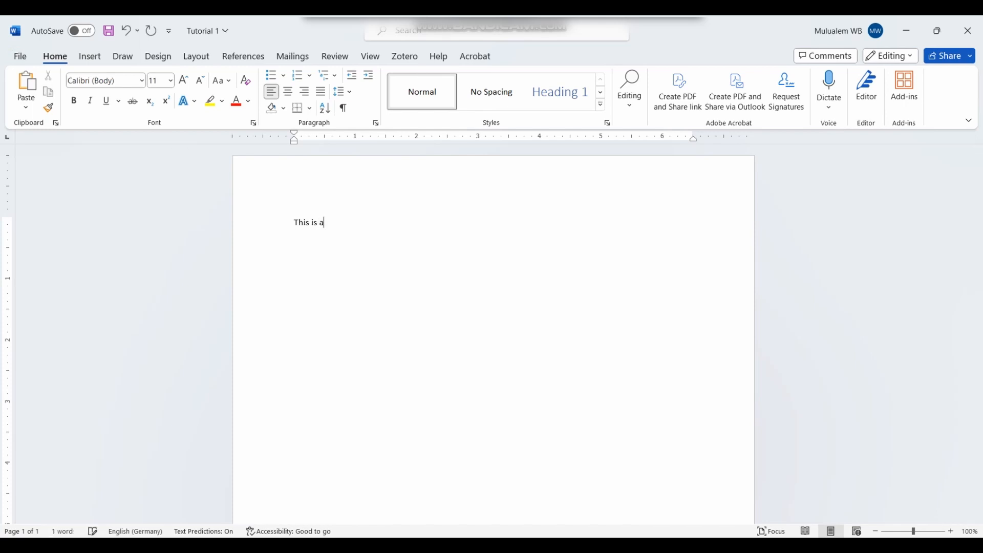
type(" t")
type("utorial  ")
type("video in")
type(" Mir")
type("cro")
type("fio")
type("o")
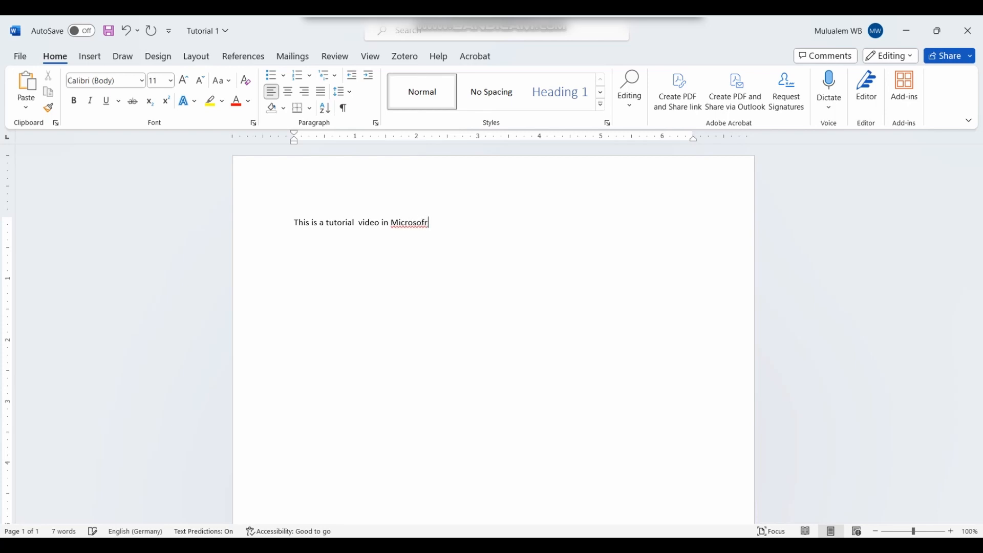
type("ft word")
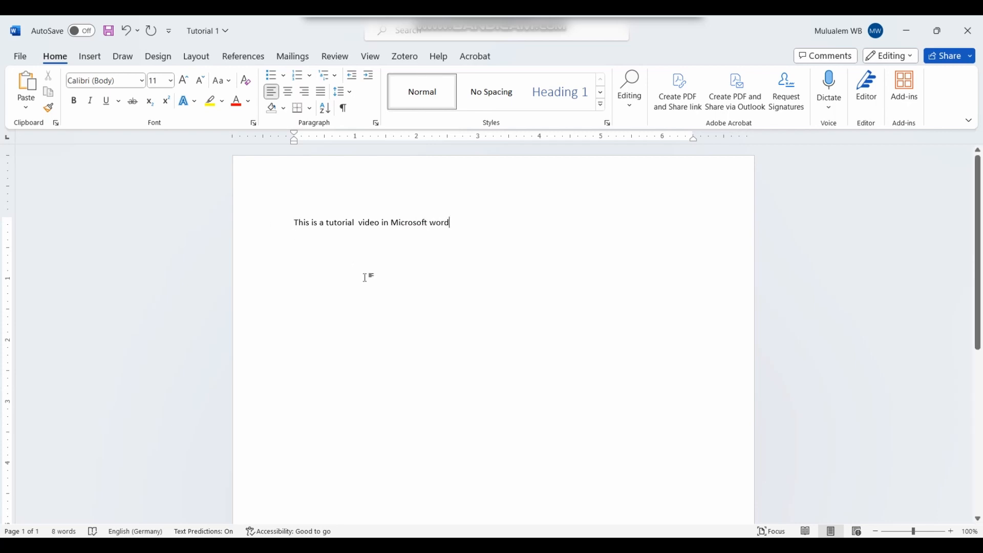
Step: Set the font at the start of the sentence to Times New Roman
left_click(288, 224)
left_click(142, 81)
left_click(143, 173)
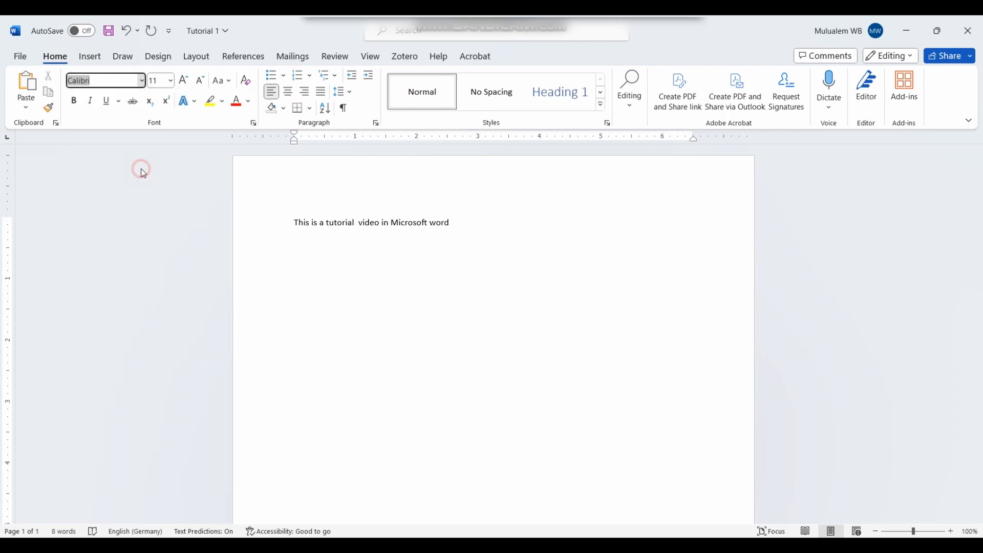
Step: Accept the grammar fix removing the extra space between 'tutorial' and 'video'
left_click(353, 224)
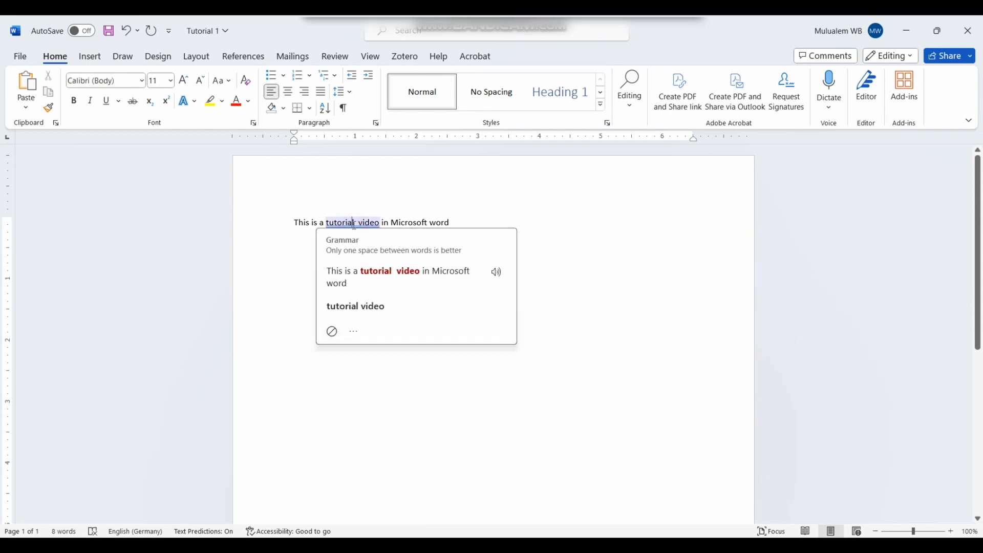
left_click(366, 306)
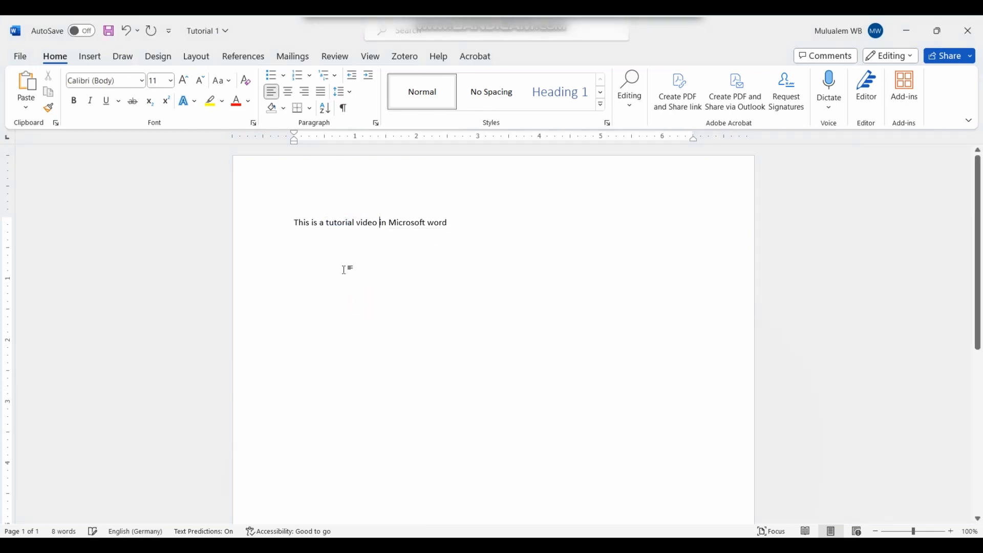
left_click(171, 81)
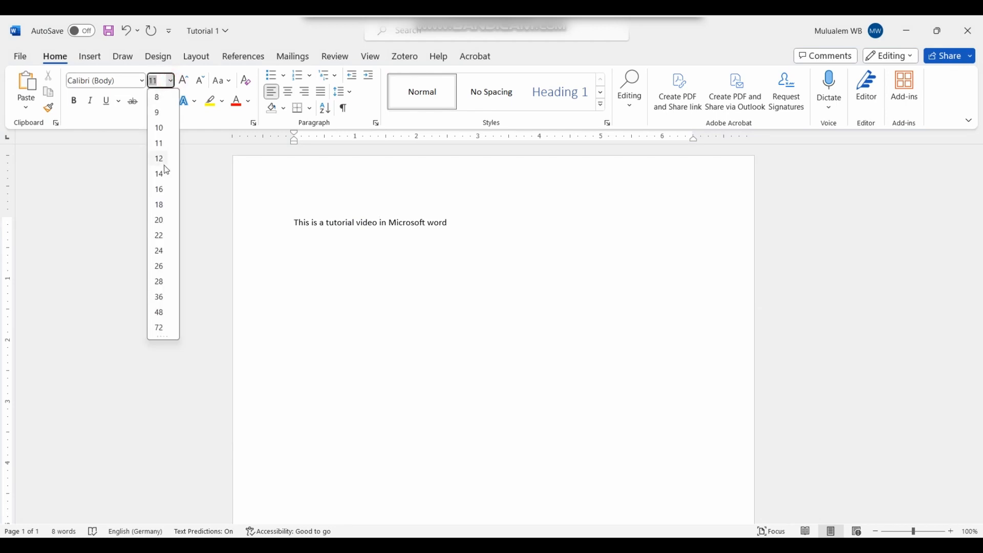
left_click(285, 226)
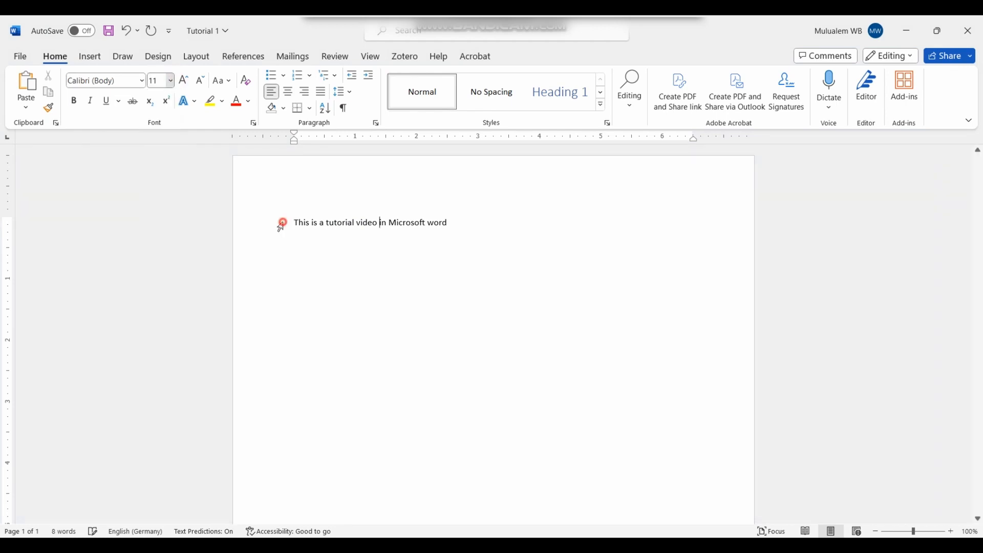
left_click(283, 228)
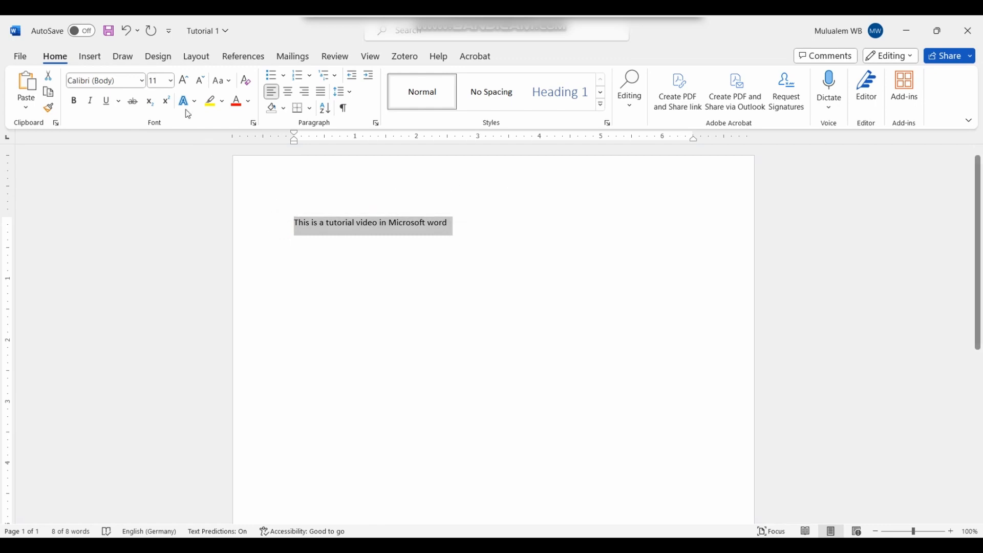
Step: Set the selected sentence to 18 pt Times New Roman
left_click(170, 82)
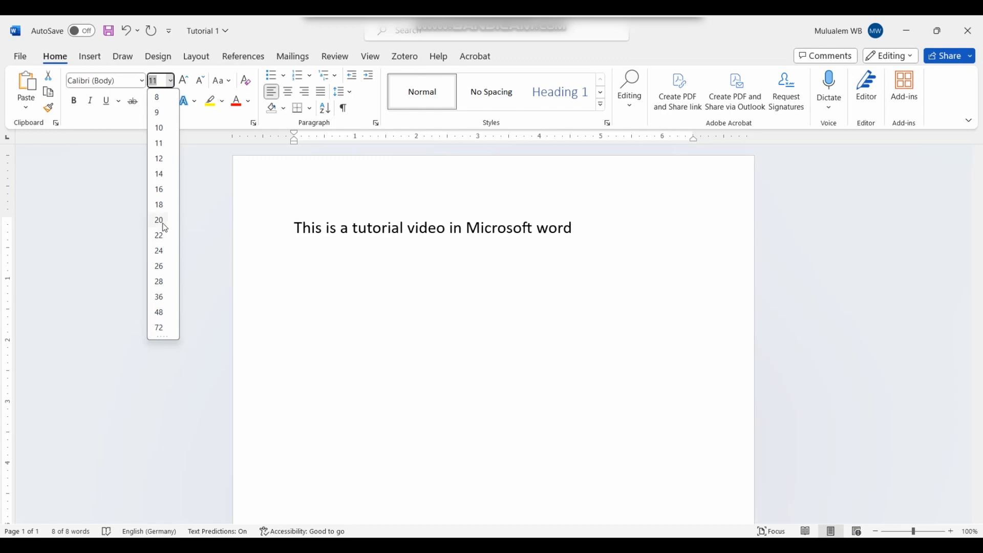
left_click(160, 204)
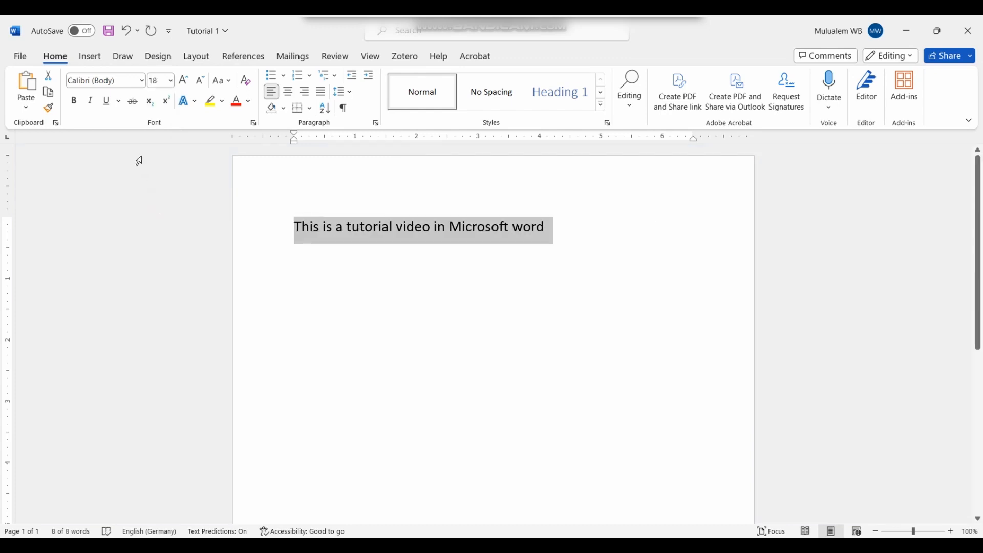
left_click(142, 81)
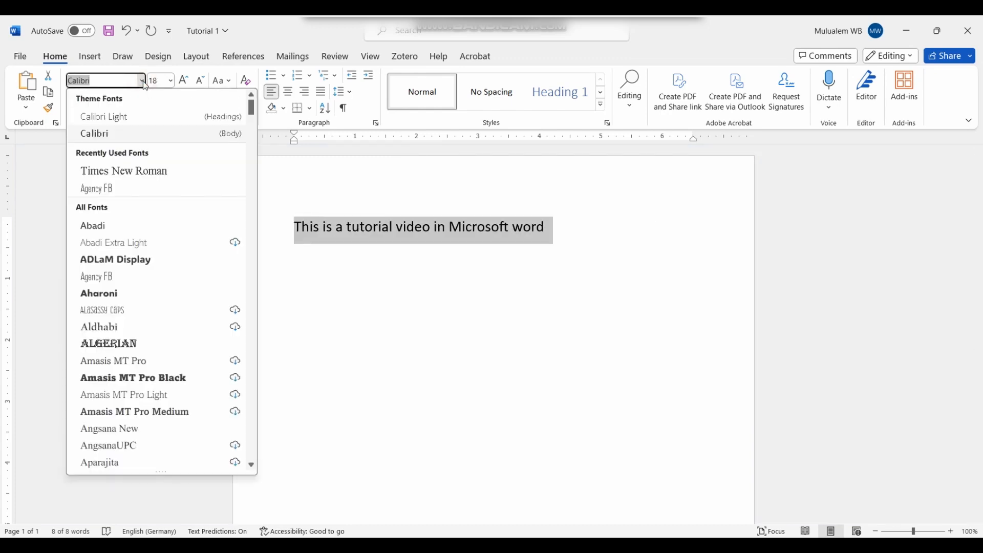
left_click(141, 171)
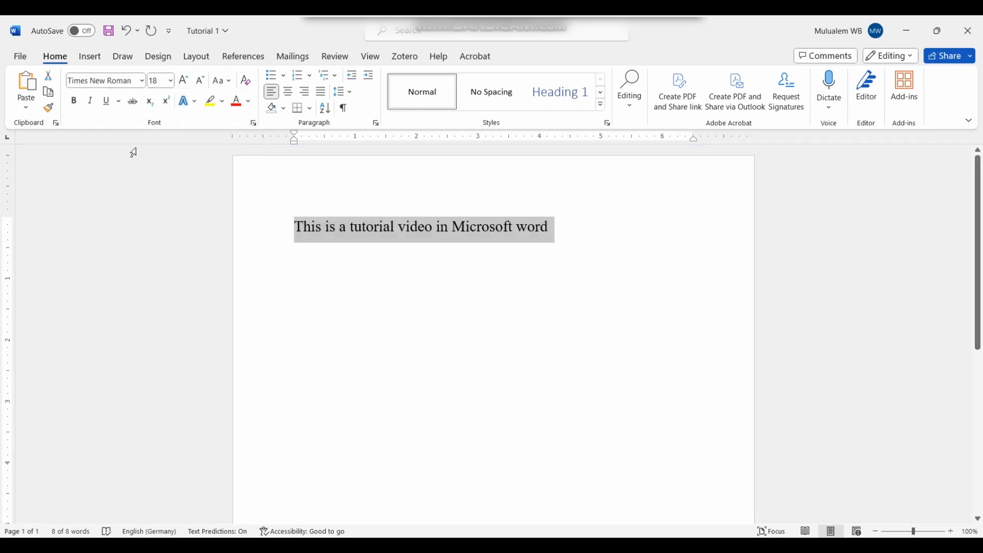
left_click(142, 81)
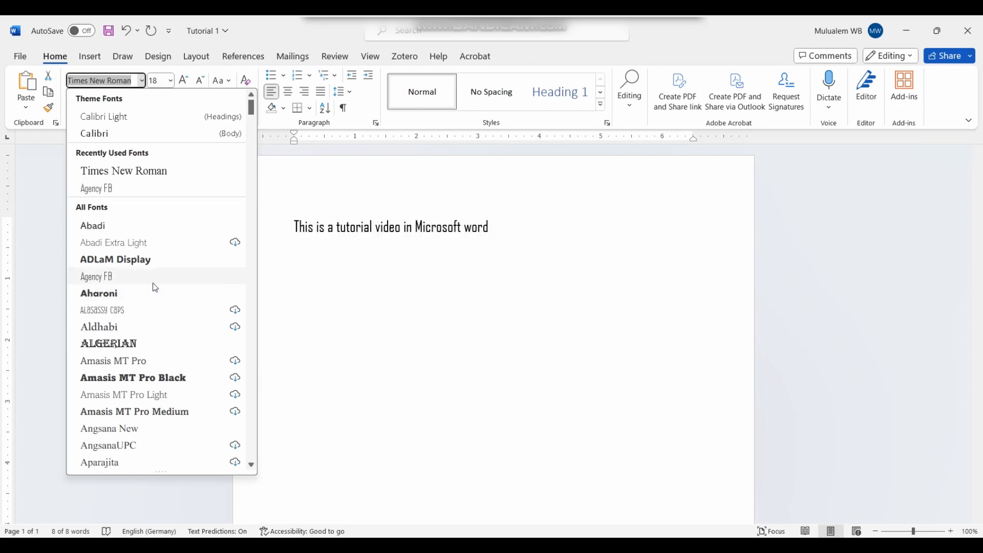
left_click(152, 172)
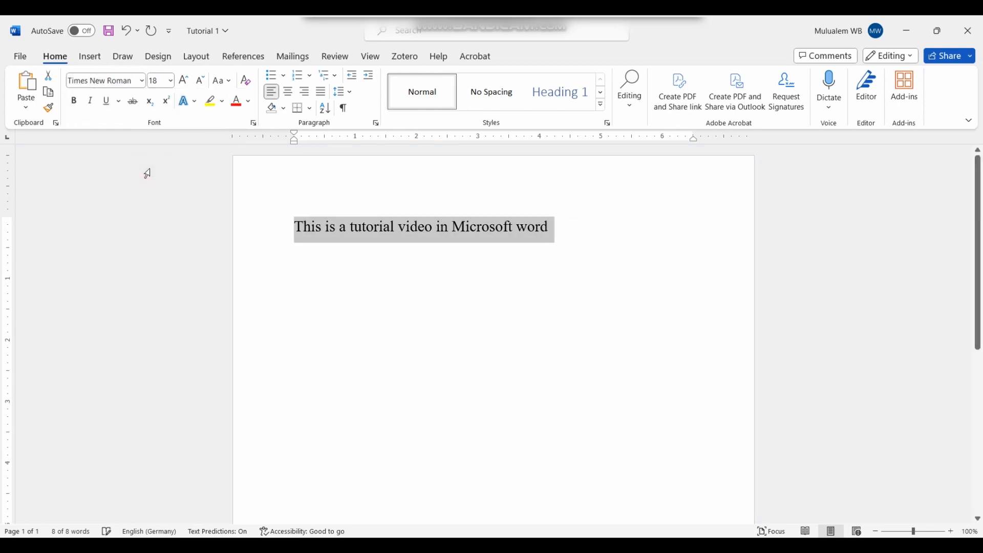
Step: Grow the font four steps and shrink it three, ending at 16 pt
left_click(186, 88)
left_click(186, 88)
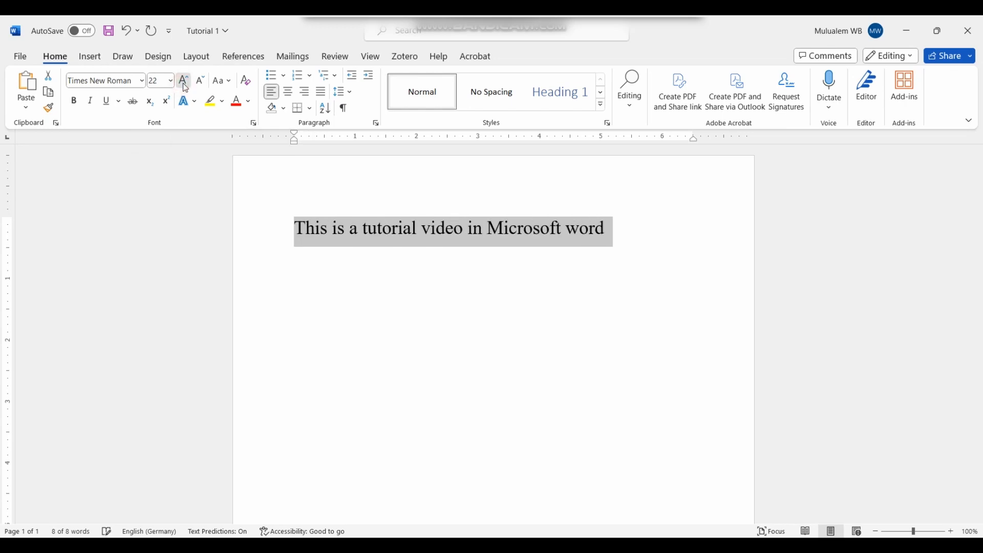
left_click(186, 88)
left_click(185, 88)
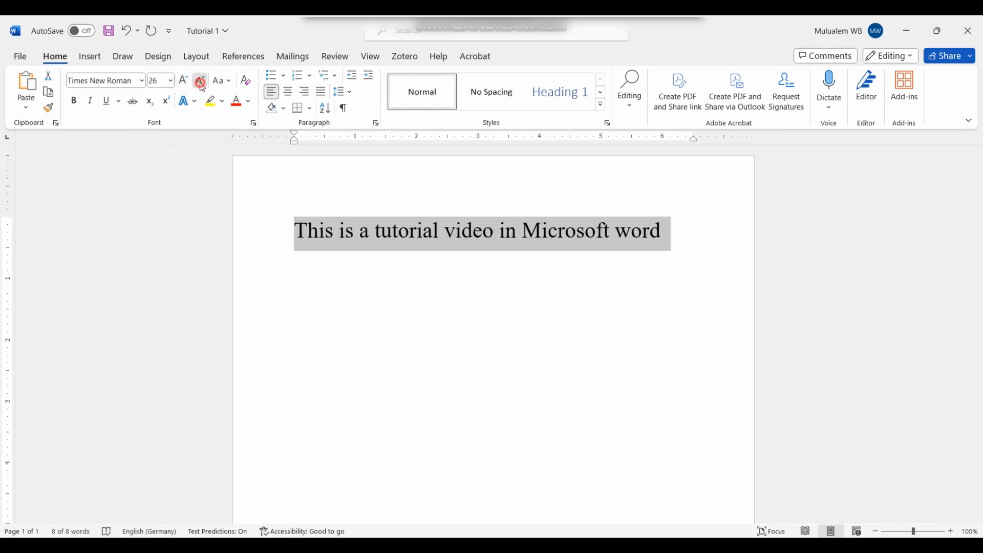
left_click(202, 85)
left_click(202, 85)
left_click(202, 85)
left_click(201, 85)
left_click(201, 85)
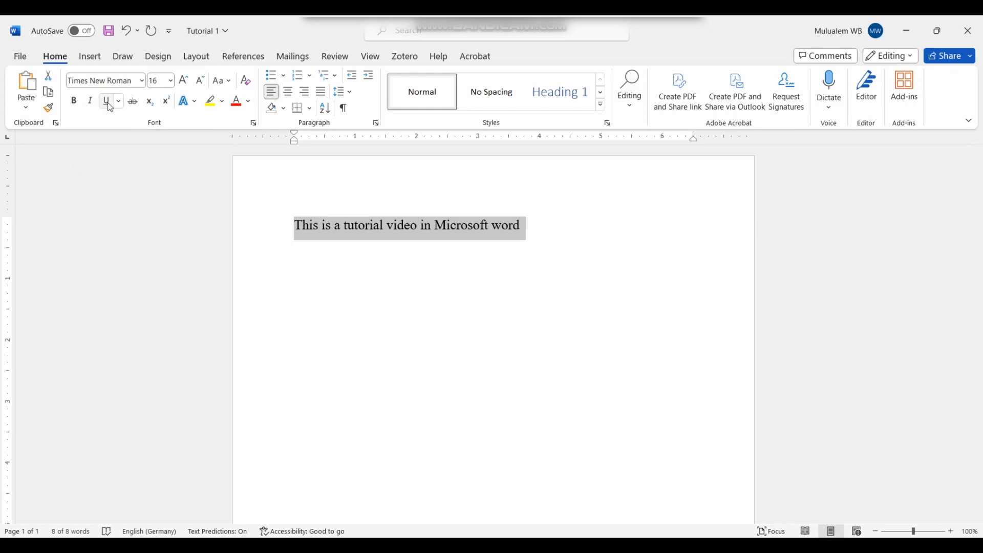
Step: Make the heading bold, toggling italic on and back off
left_click(74, 102)
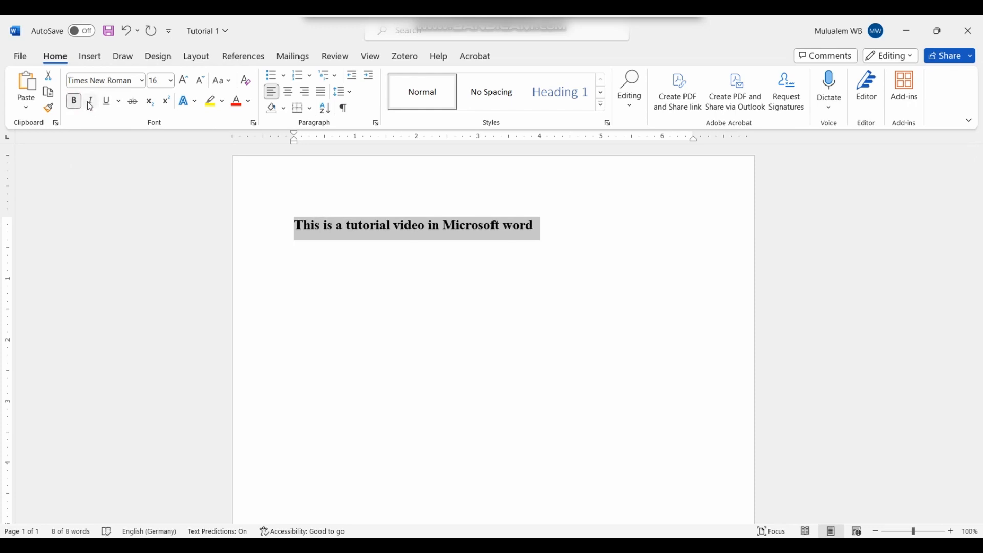
left_click(91, 105)
left_click(91, 105)
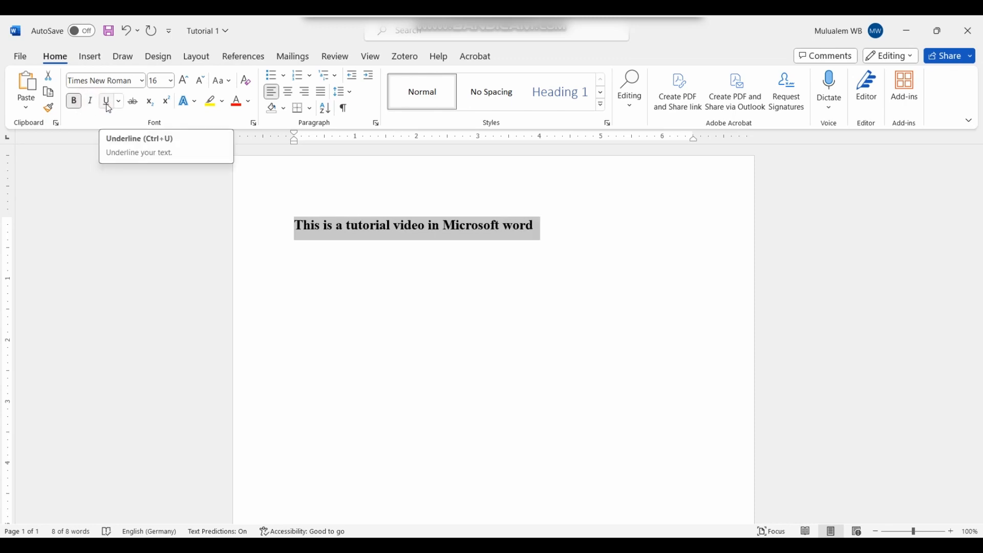
Step: Apply a thick underline to the heading line
left_click(108, 102)
left_click(121, 103)
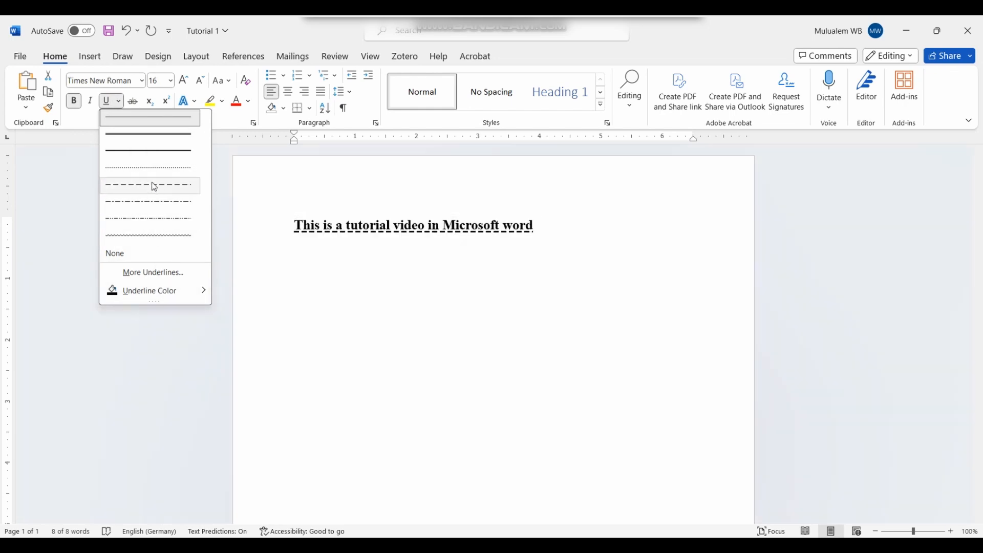
left_click(149, 151)
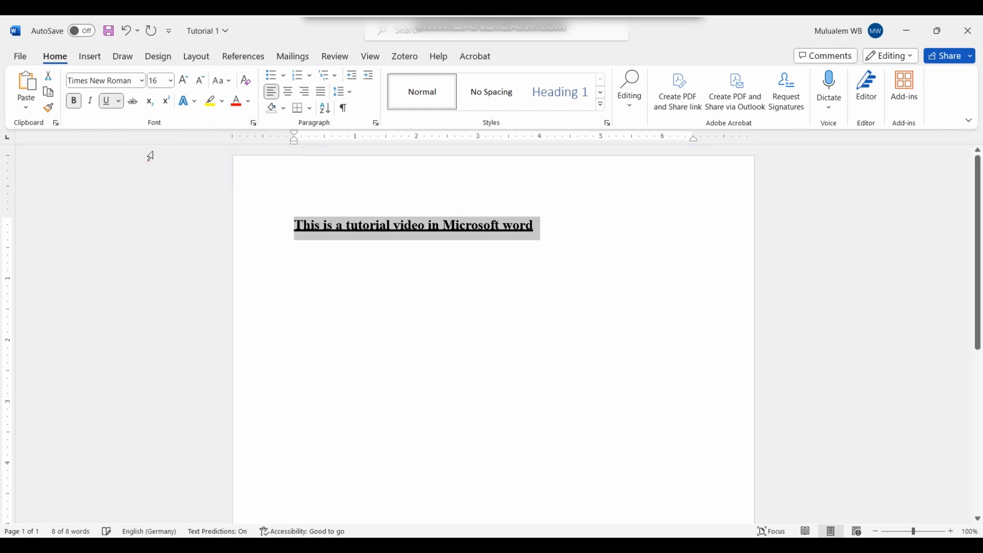
left_click(120, 103)
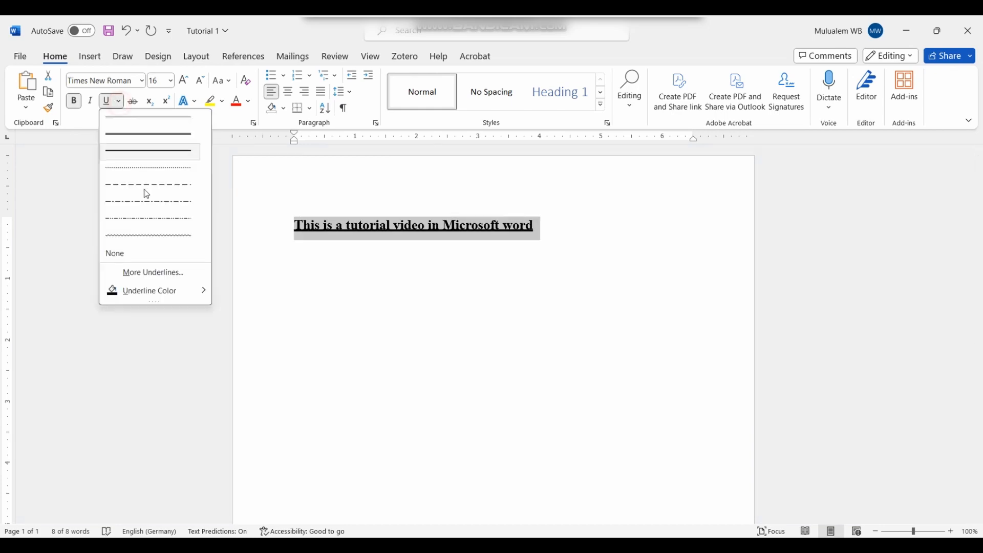
left_click(156, 118)
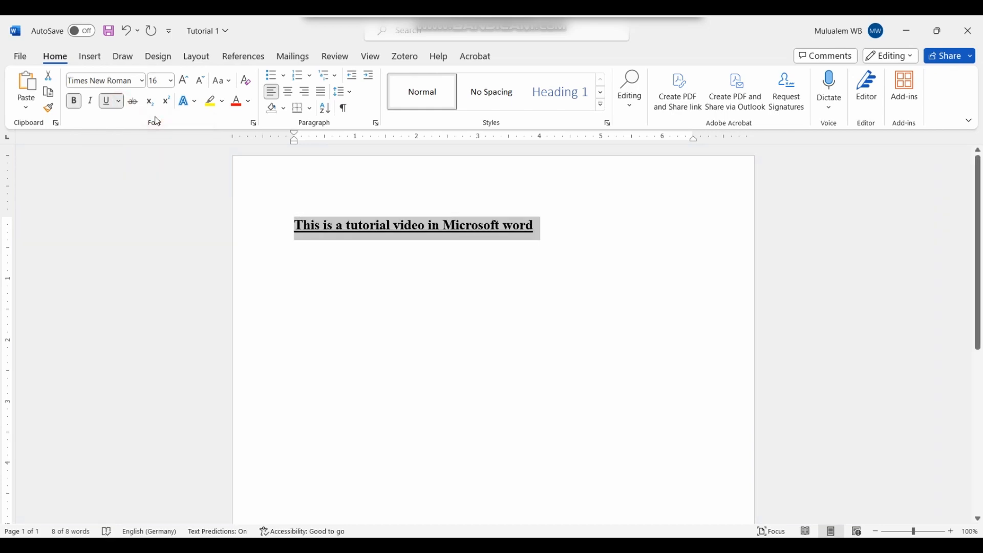
left_click(121, 103)
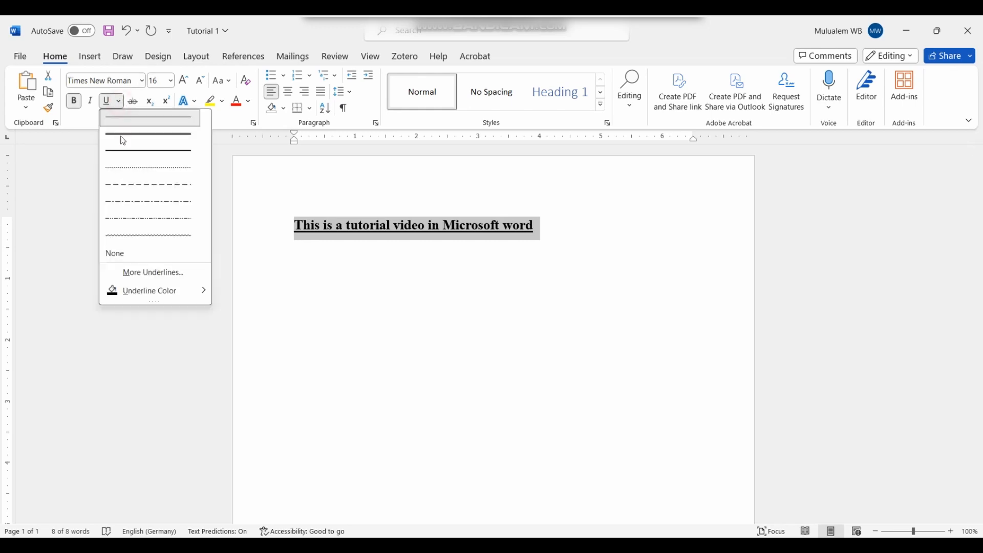
Step: Change the heading's underline colour to orange
mouse_move(188, 295)
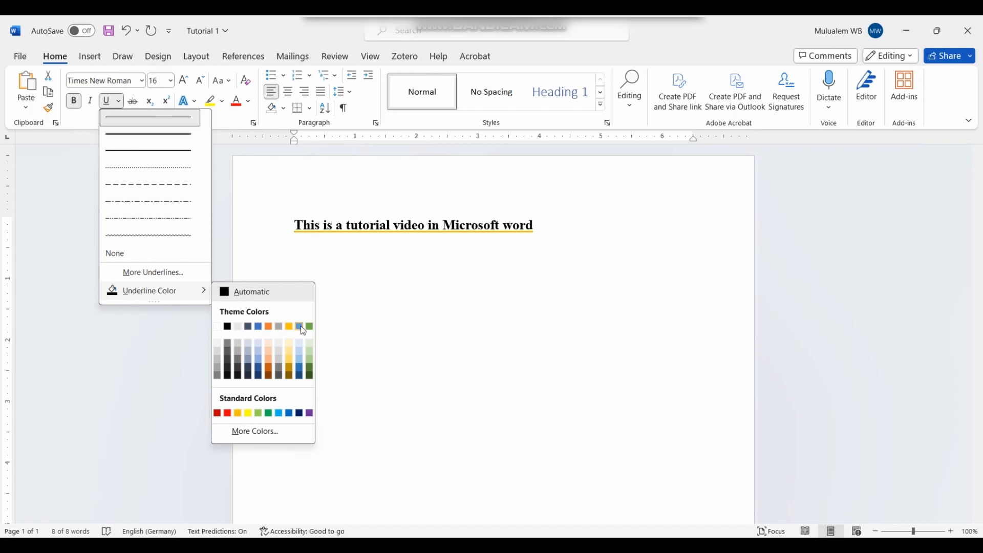
left_click(269, 327)
left_click(375, 309)
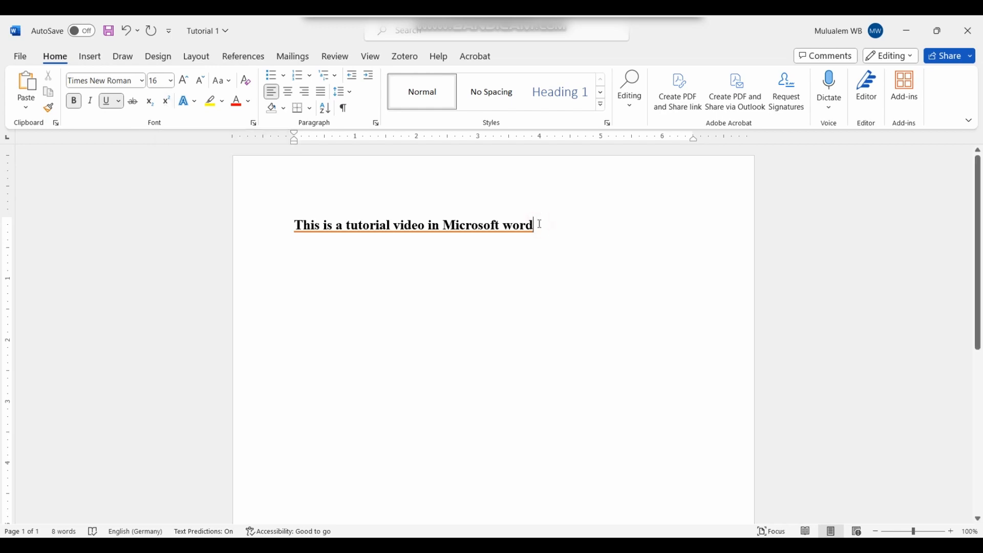
Step: Add a '2' after 'word' and format it as subscript
type("2")
left_click_drag(541, 229, 534, 228)
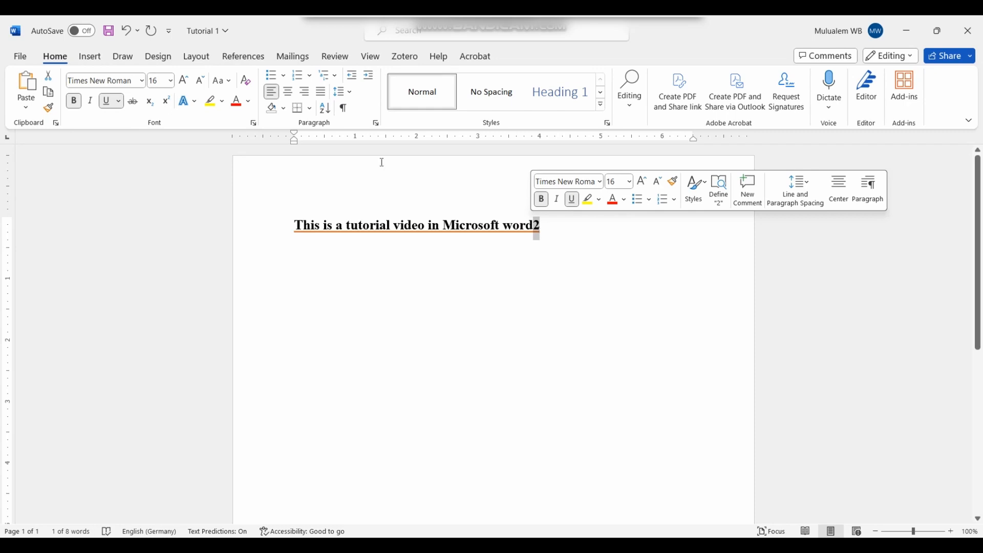
left_click(153, 106)
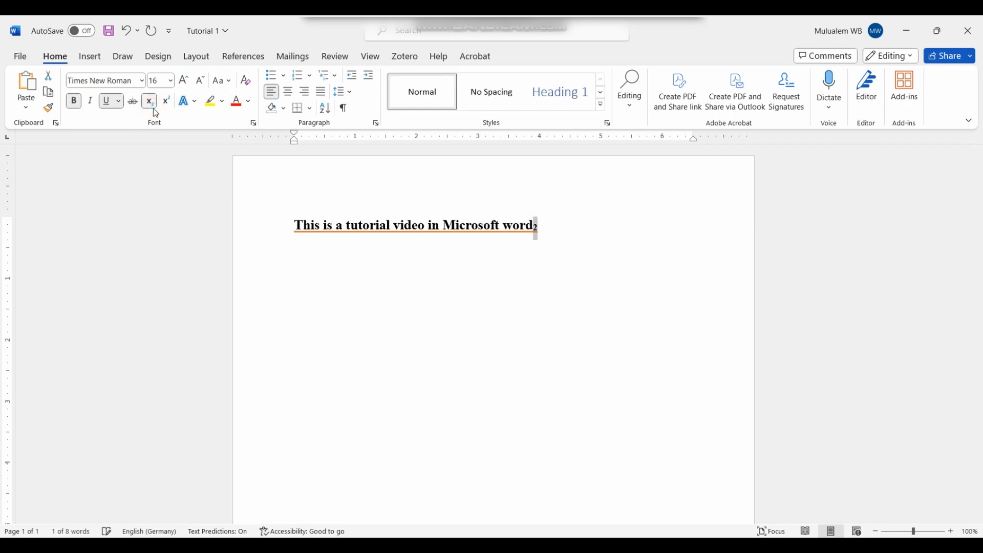
Step: Switch the '2' after 'word' from subscript to superscript, then select the whole line
left_click(500, 294)
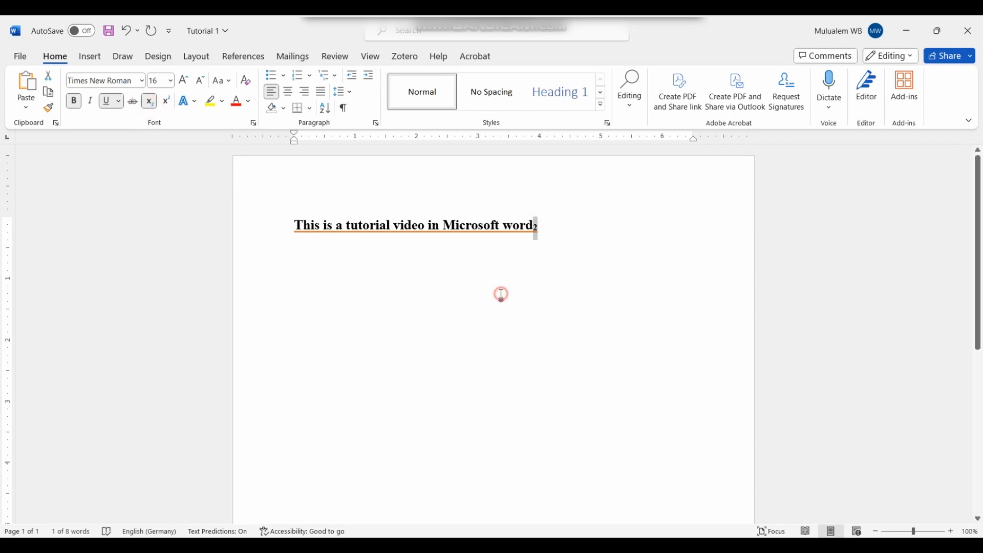
left_click(544, 234)
left_click_drag(540, 228, 533, 227)
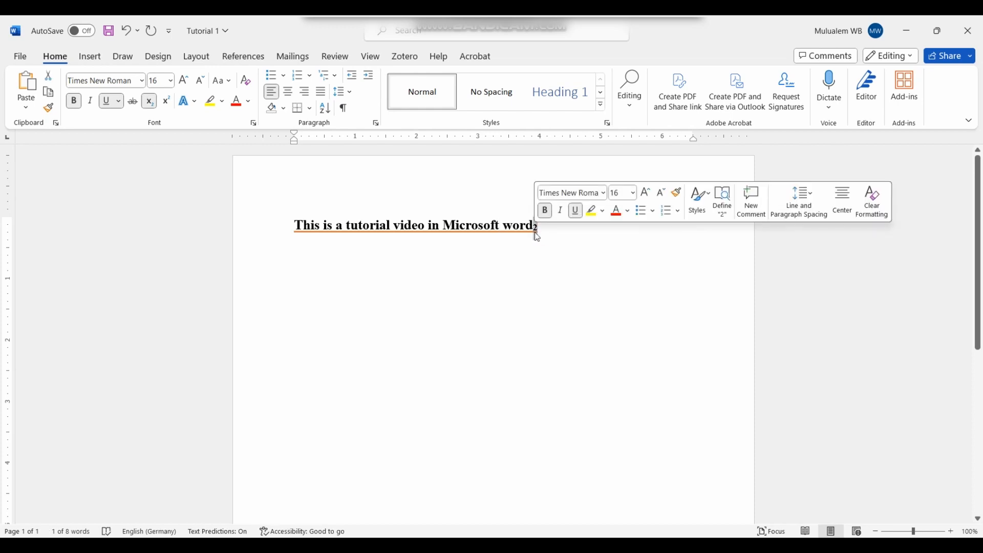
left_click(167, 104)
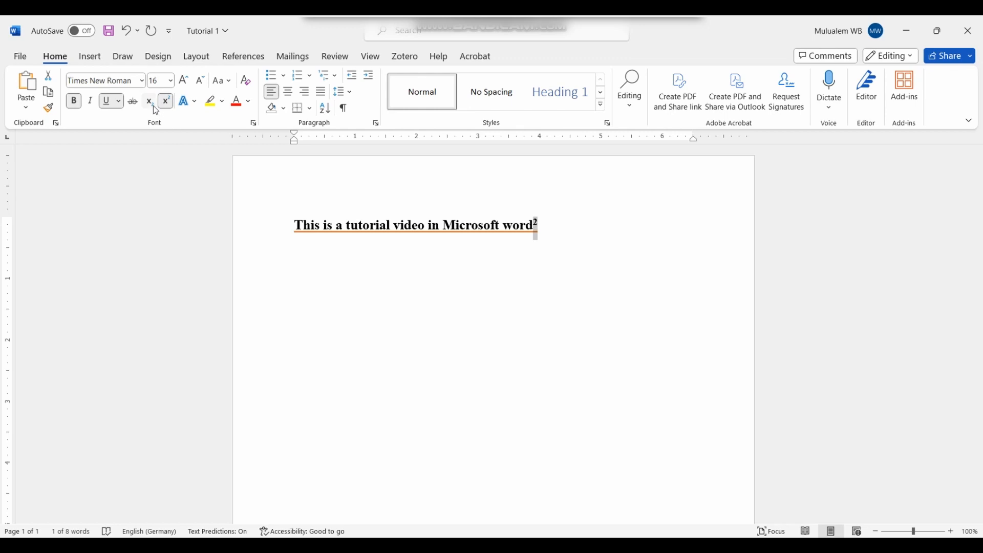
left_click(572, 227)
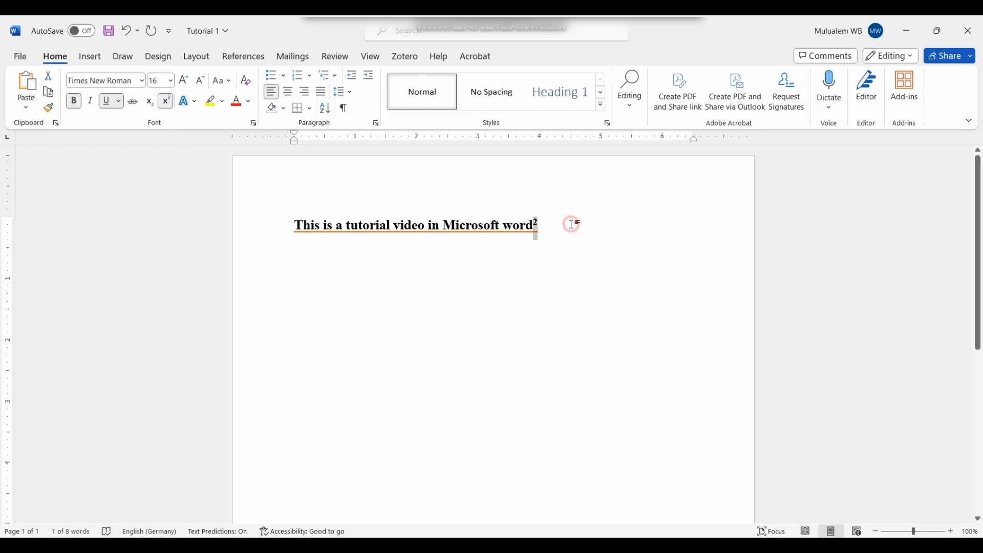
key("BackSpace")
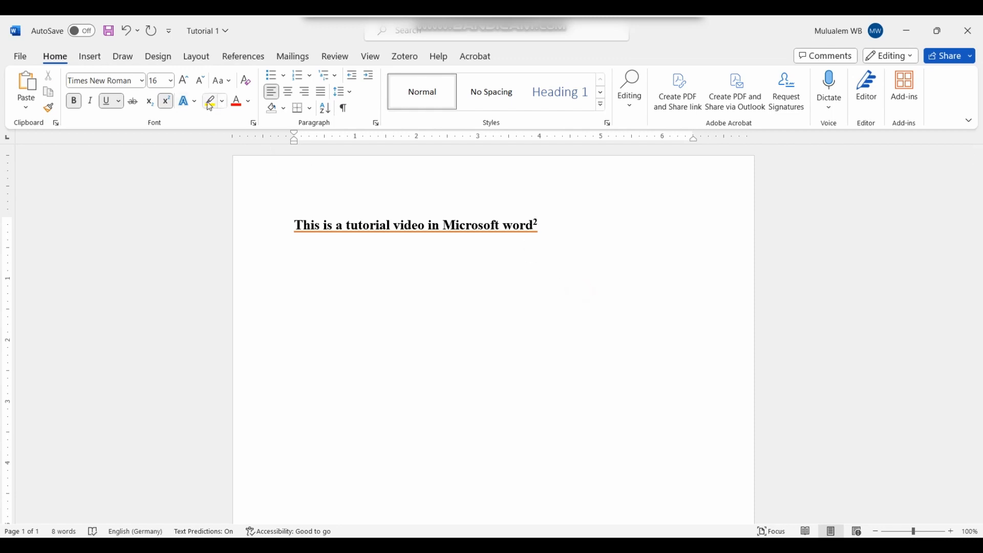
left_click(275, 229)
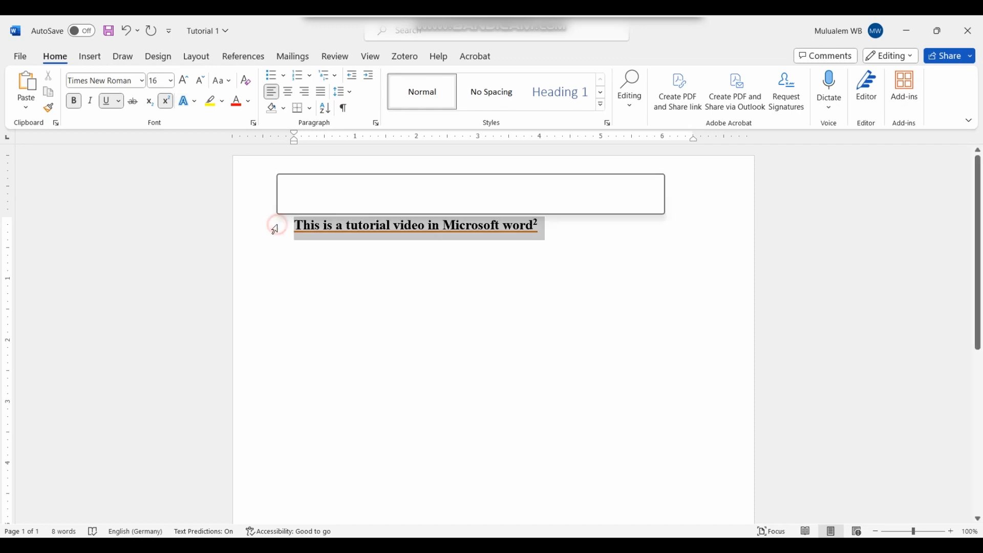
Step: Apply the blue outline preset from Text Effects to the whole heading sentence
left_click(195, 106)
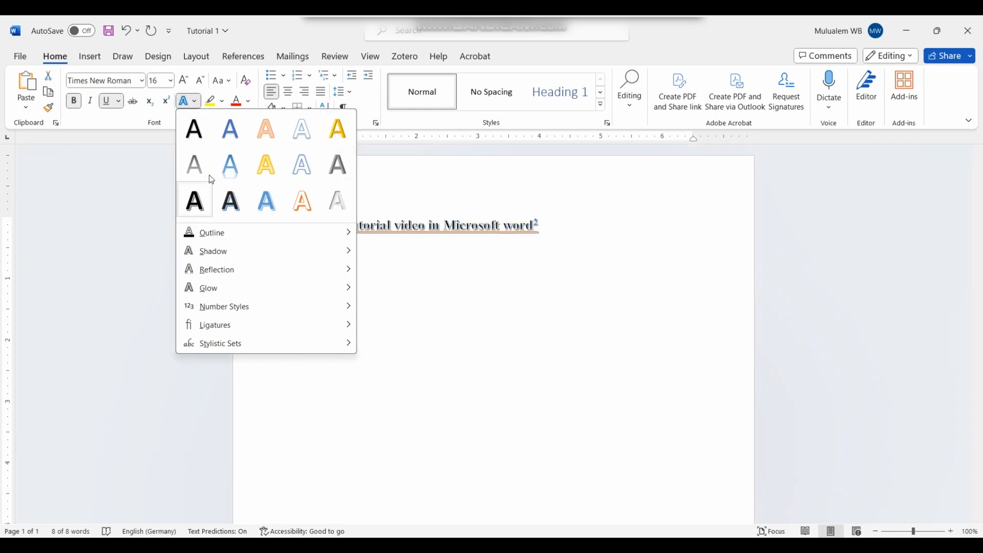
mouse_move(229, 259)
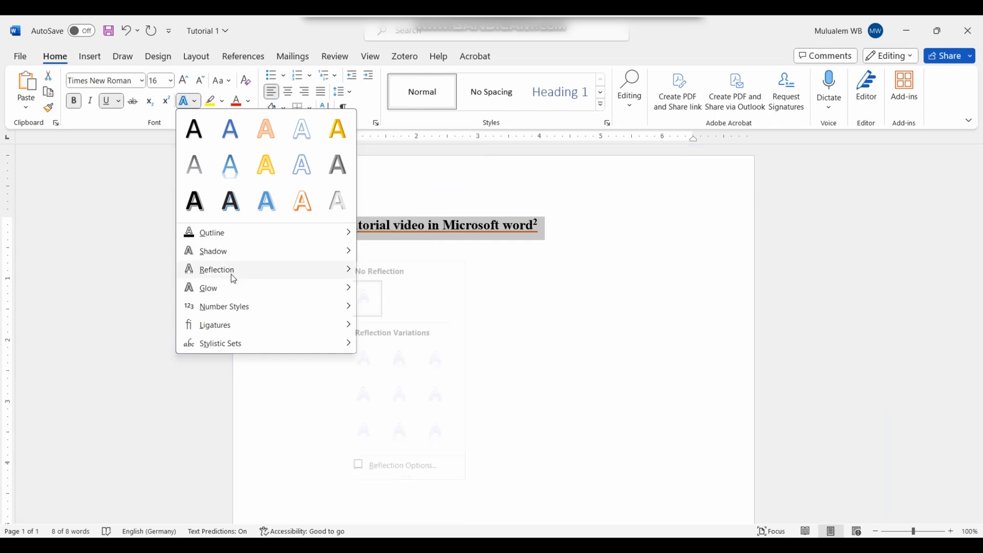
mouse_move(239, 288)
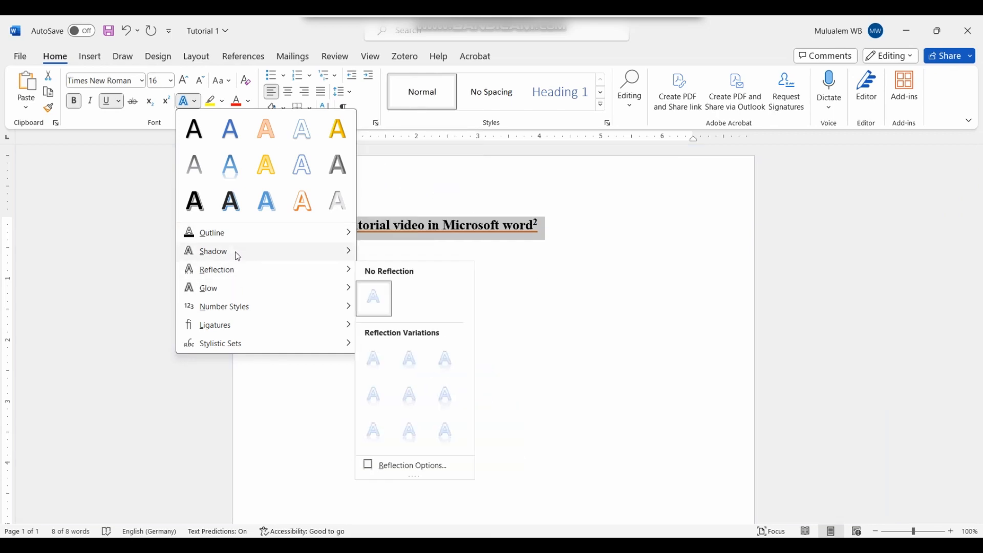
left_click(231, 164)
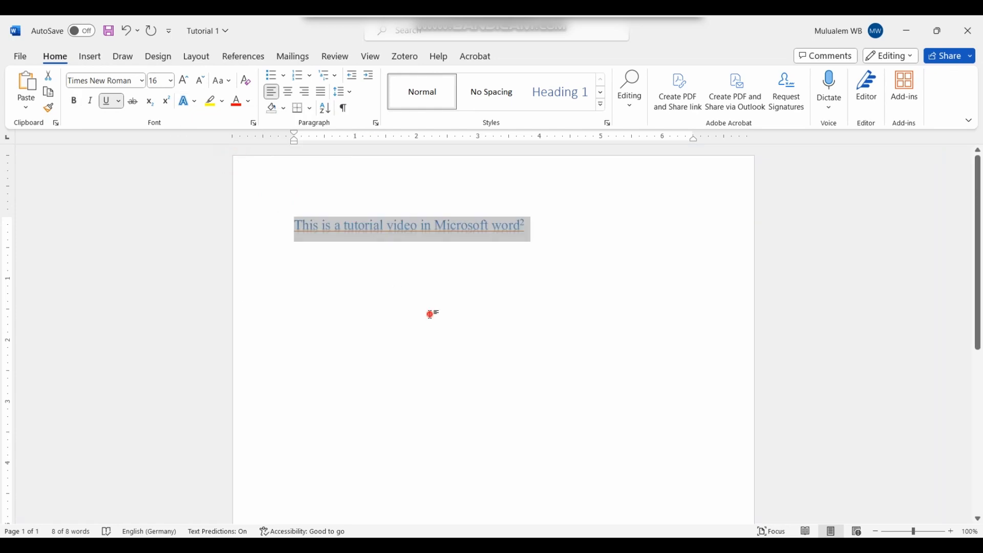
left_click(430, 314)
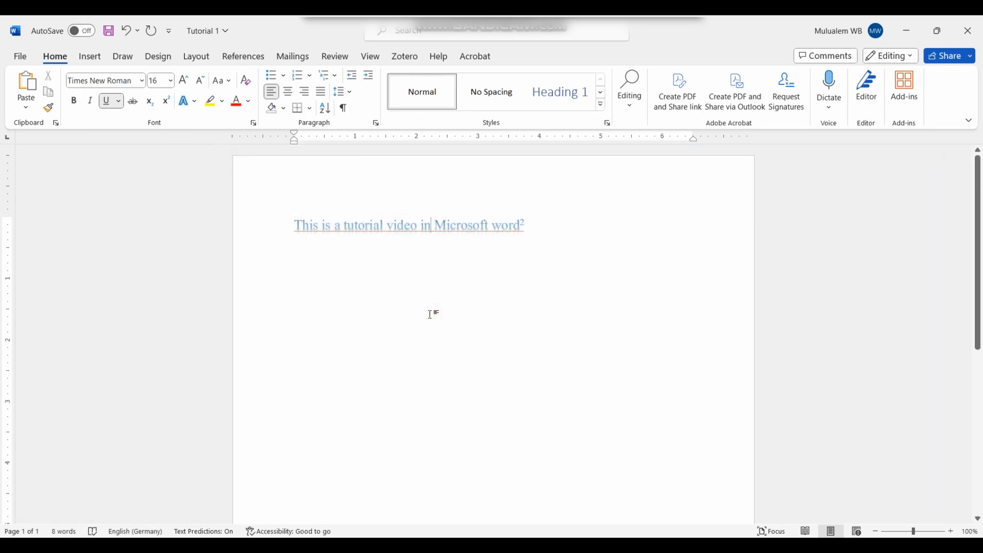
Step: Colour the heading text with the standard green font colour
left_click(249, 101)
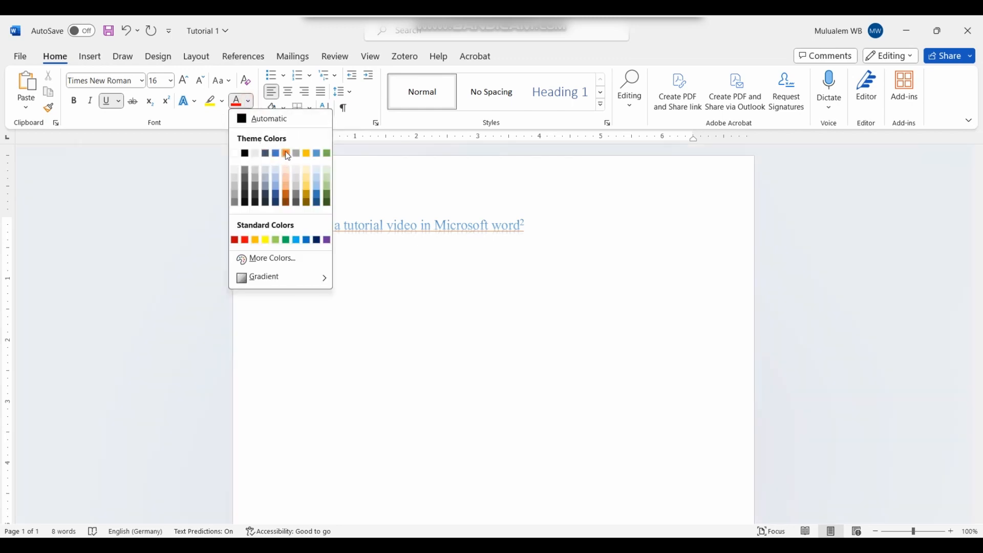
left_click(288, 240)
left_click(278, 230)
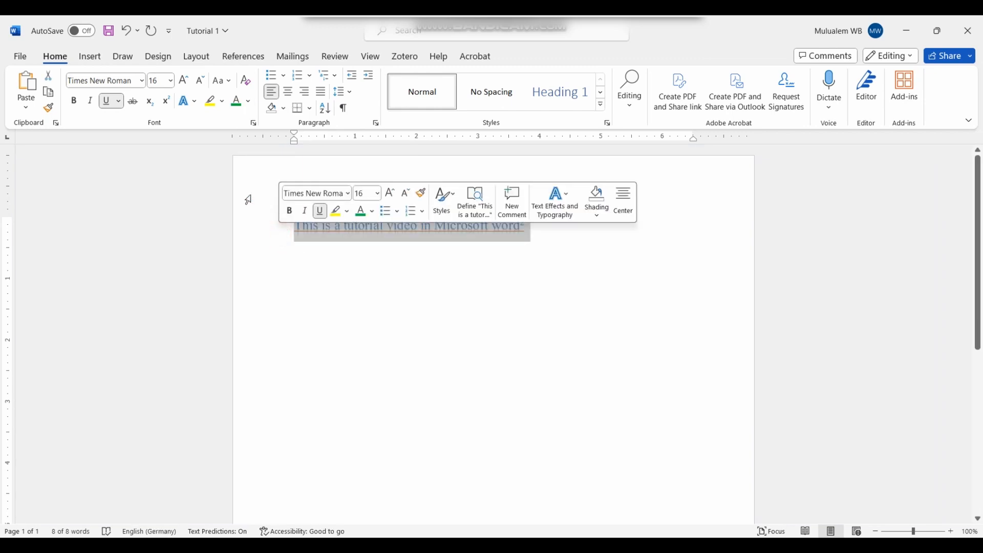
left_click(236, 101)
left_click(577, 298)
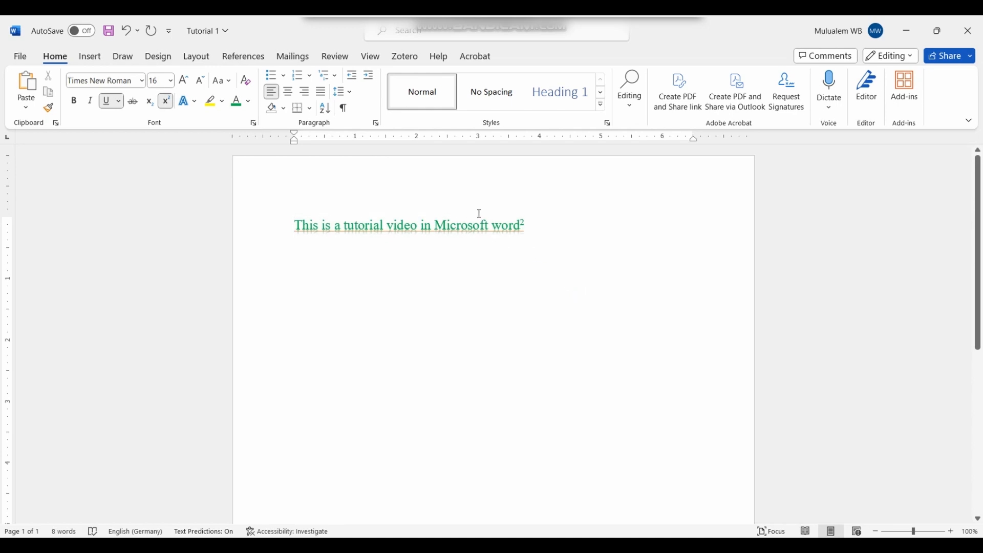
Step: Select the green heading line and give it a light grey highlight
left_click(223, 102)
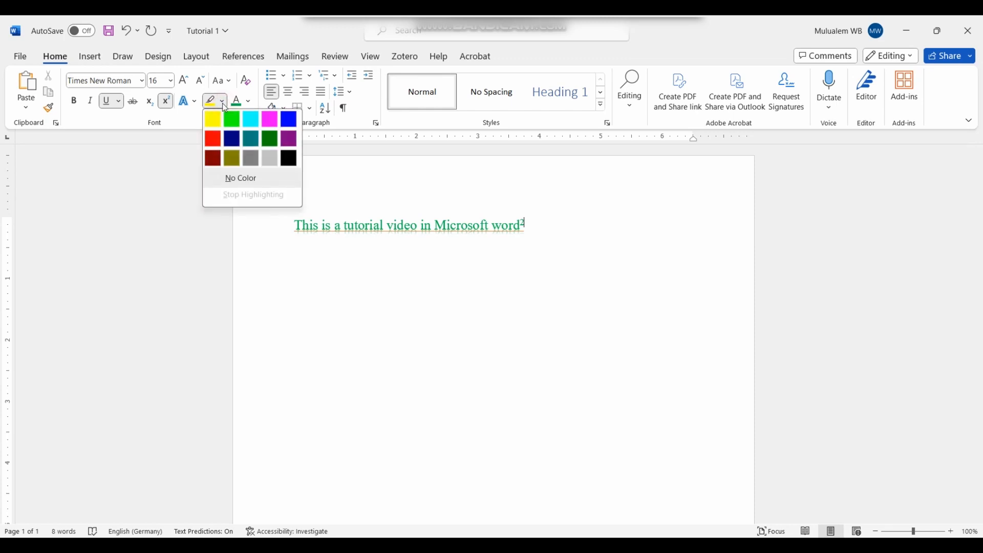
left_click(401, 310)
left_click(265, 227)
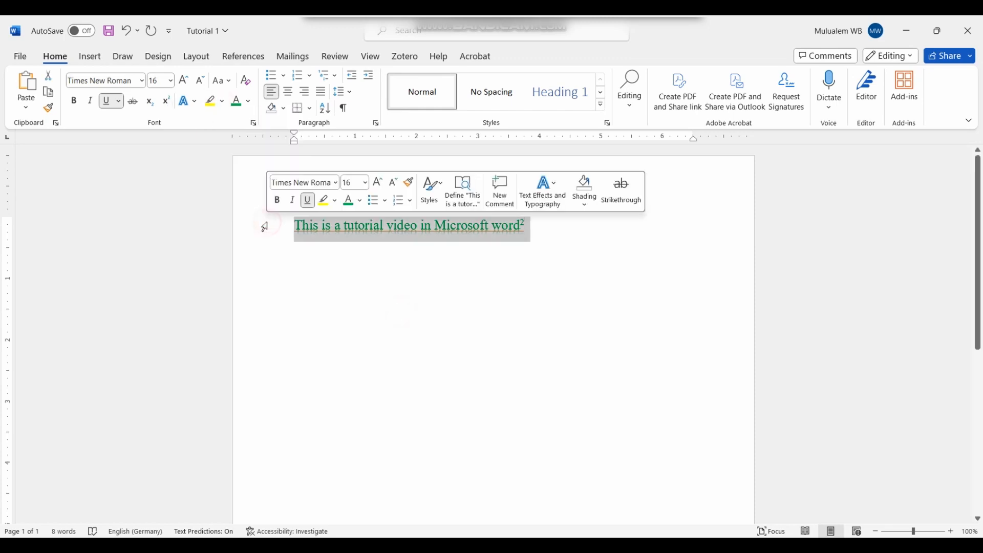
left_click(226, 108)
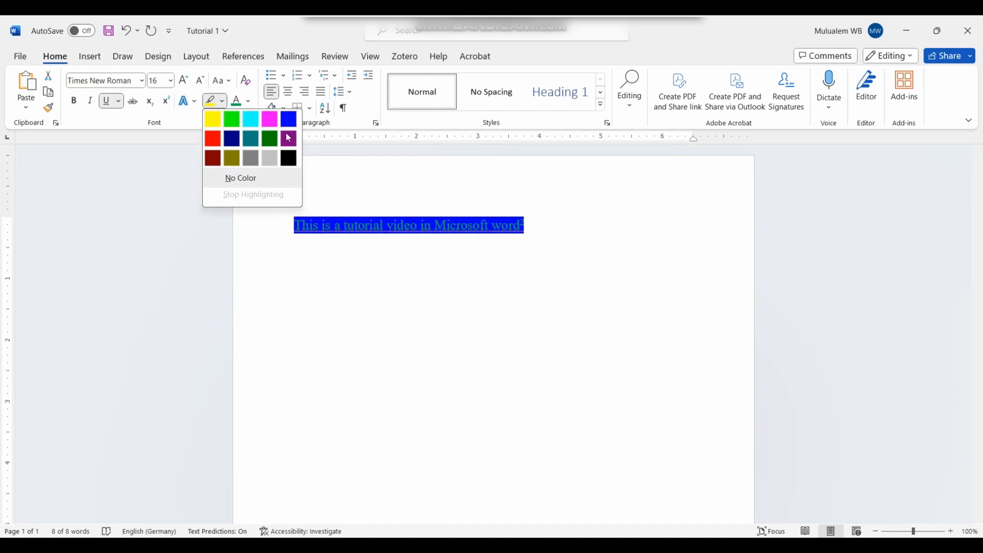
left_click(269, 156)
left_click(422, 306)
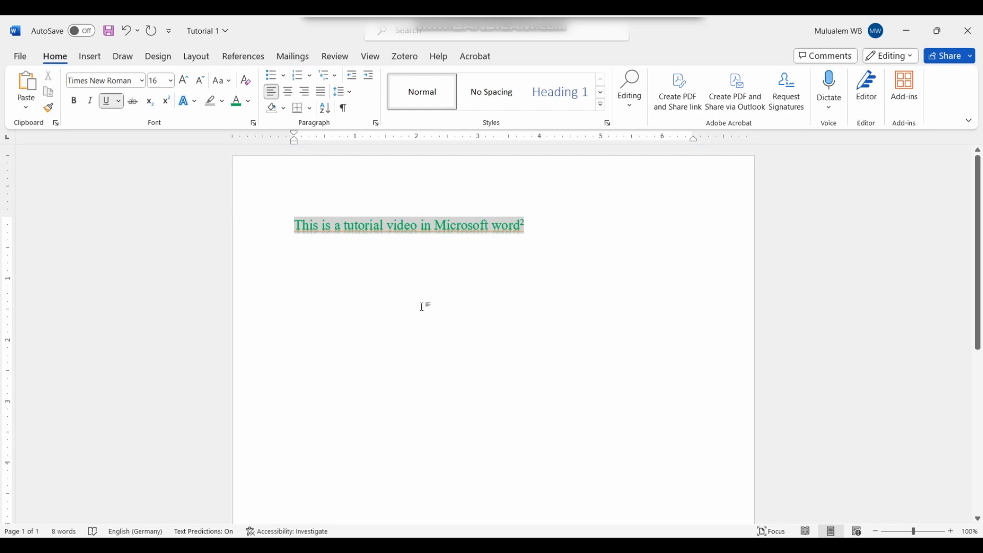
left_click(374, 261)
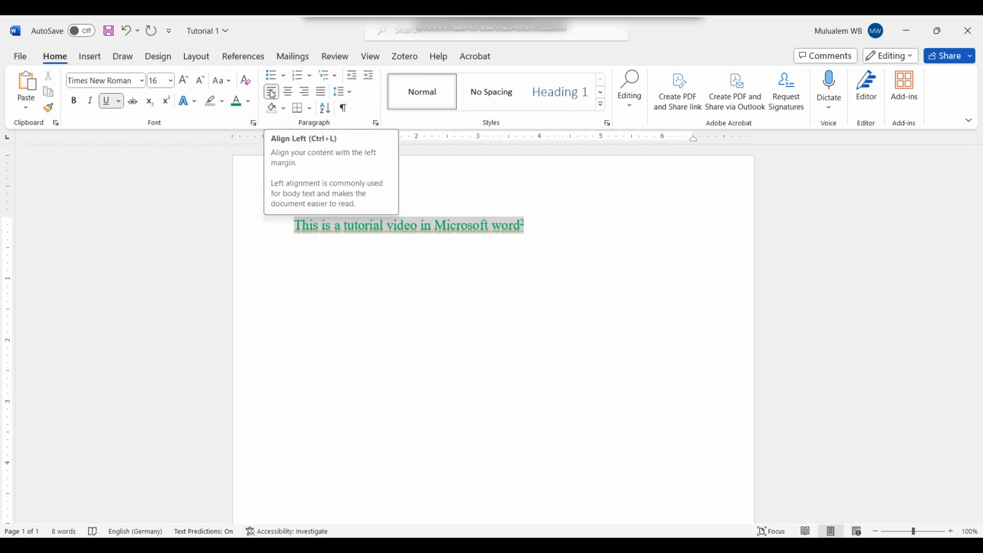
Step: After trying center and right alignment, justify the tutorial sentence and move to its end
left_click(289, 92)
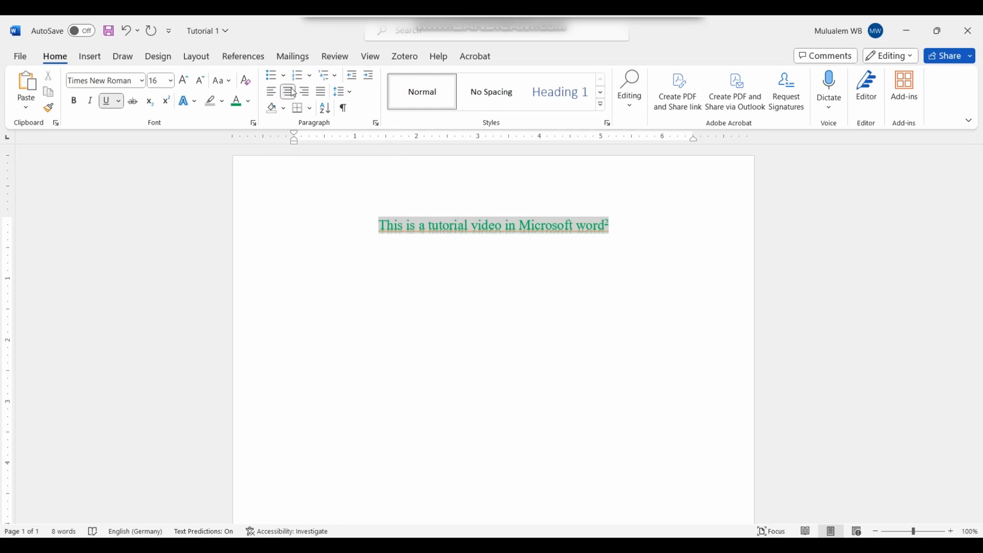
left_click(306, 92)
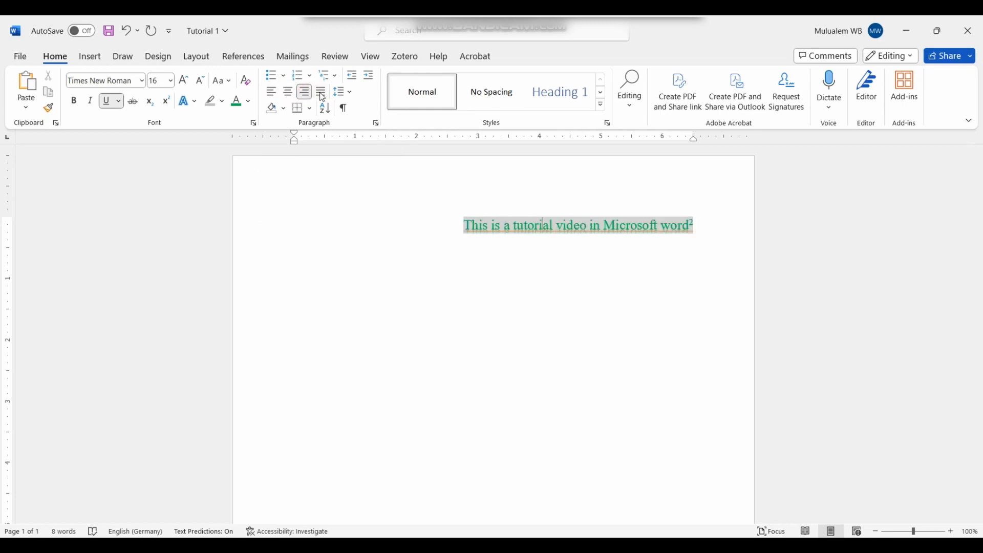
left_click(322, 92)
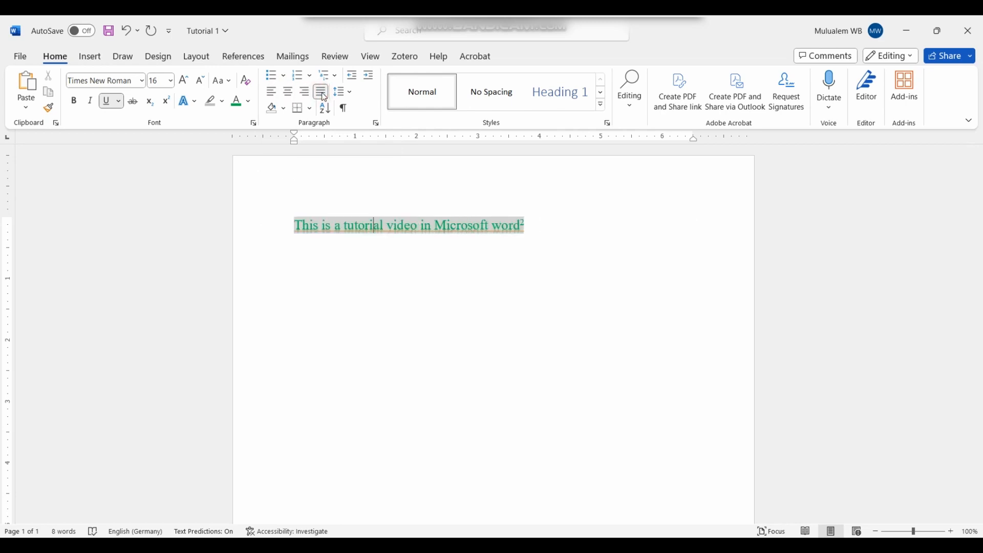
left_click(370, 191)
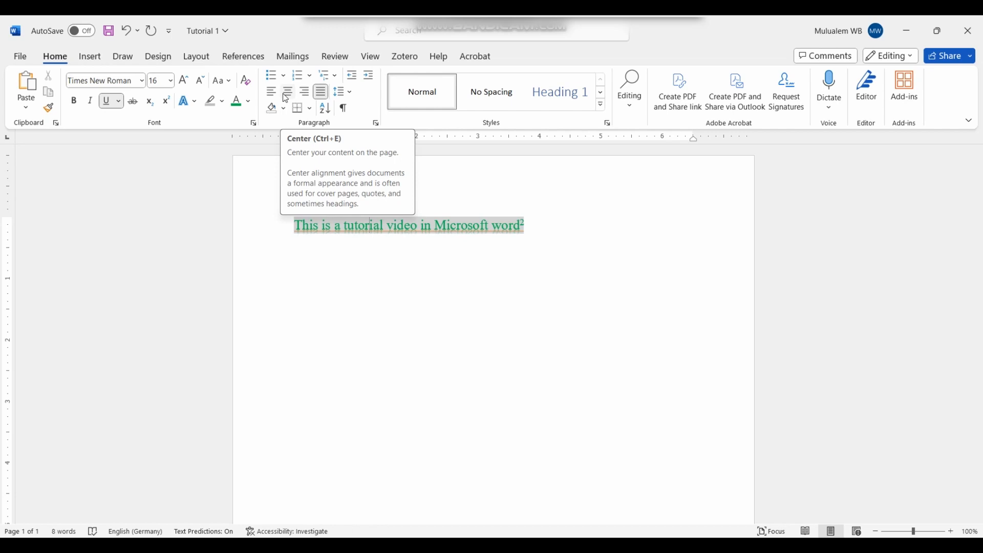
left_click(546, 229)
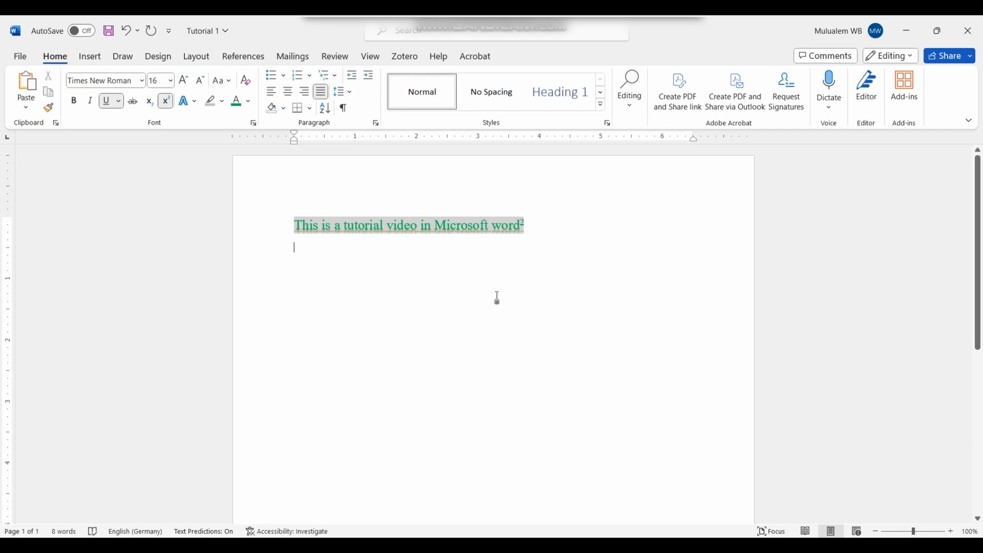
Step: Type 'Shopping lists' on a new line below the tutorial sentence and select it
key("Return")
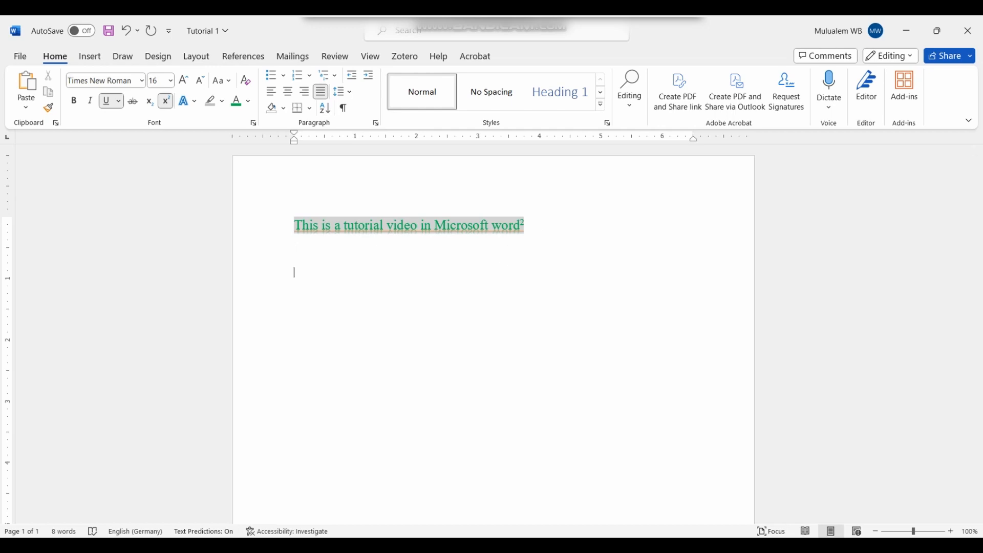
type("Th")
key("BackSpace")
key("BackSpace")
key("BackSpace")
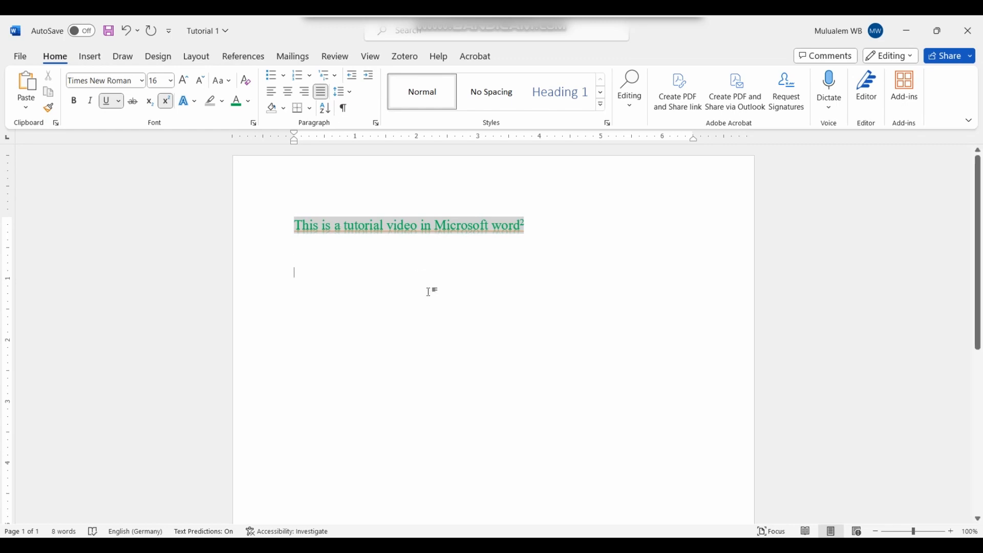
type("Sho")
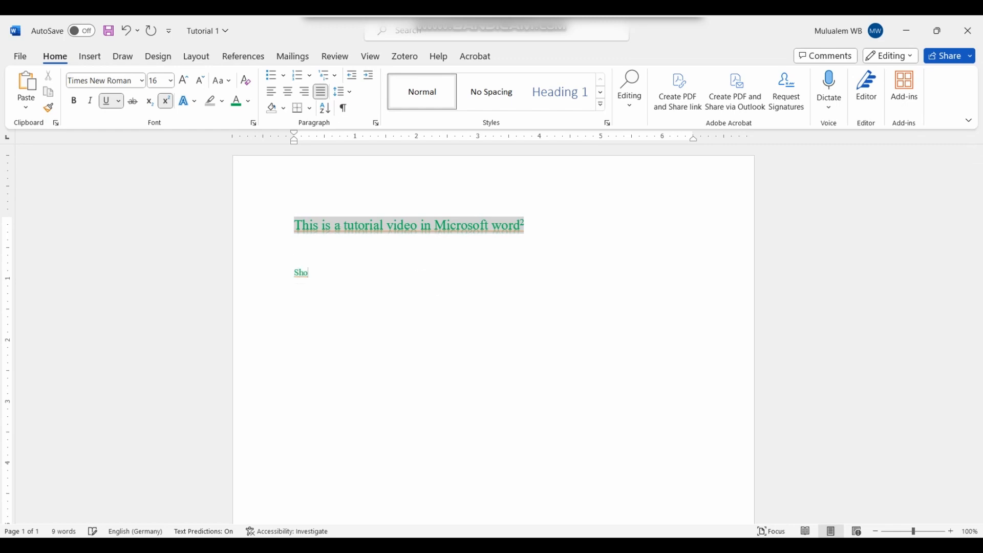
type("pping li")
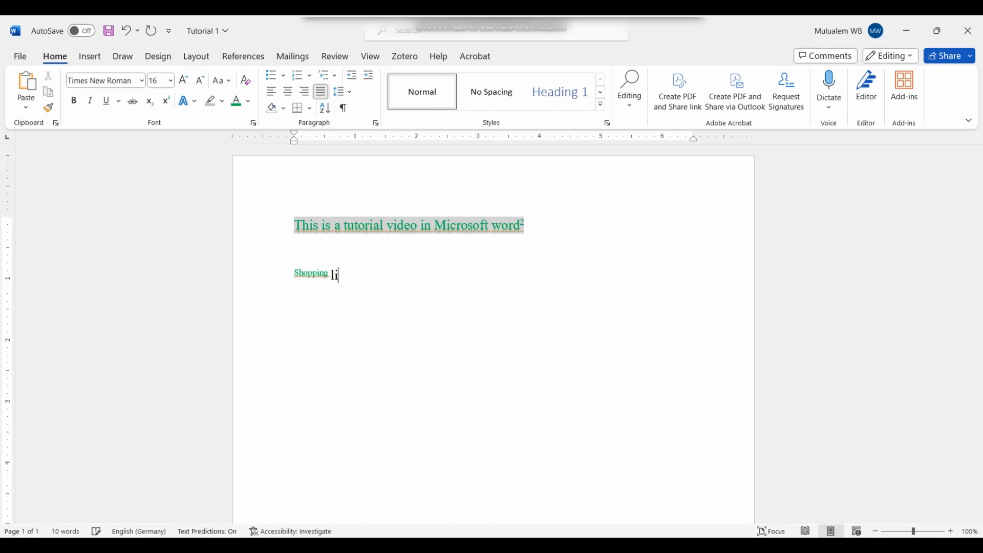
type("sts")
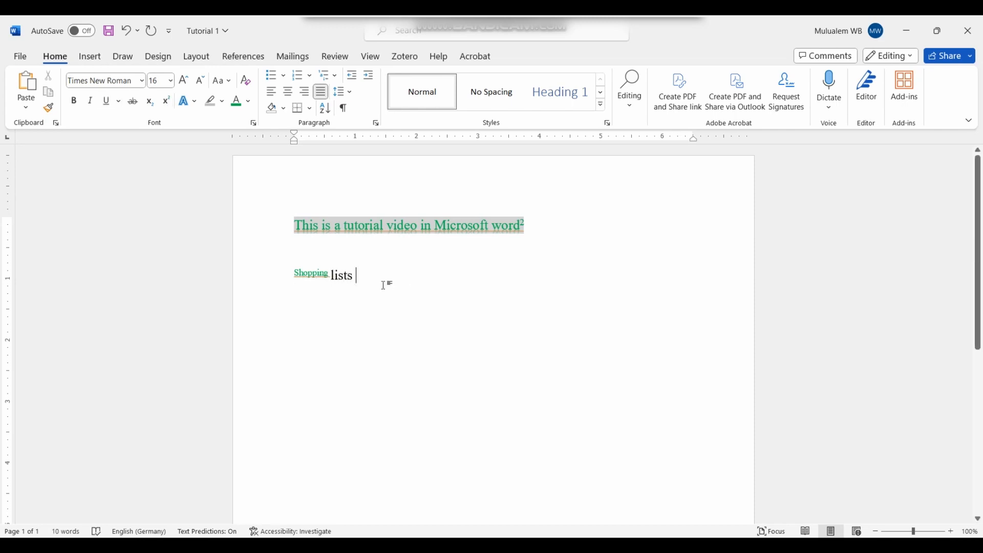
left_click(383, 285)
left_click(276, 282)
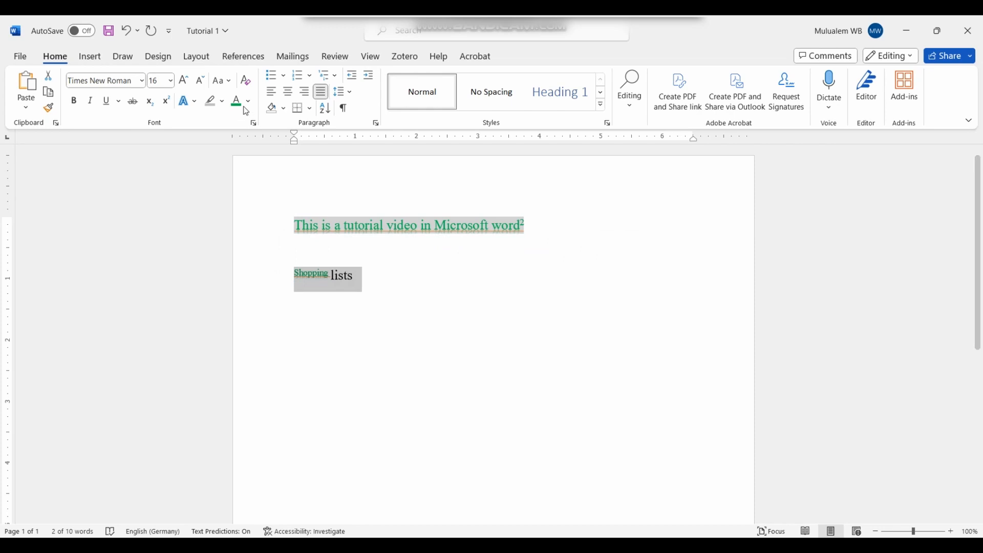
Step: Toggle subscript and superscript off so 'Shopping lists' stays normal size
left_click(152, 102)
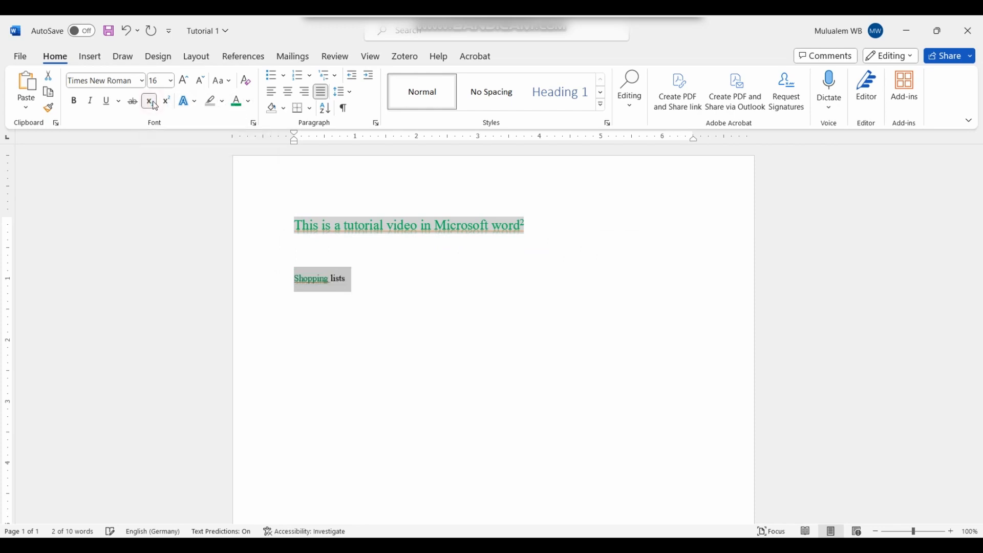
left_click(153, 104)
left_click(151, 103)
left_click(151, 104)
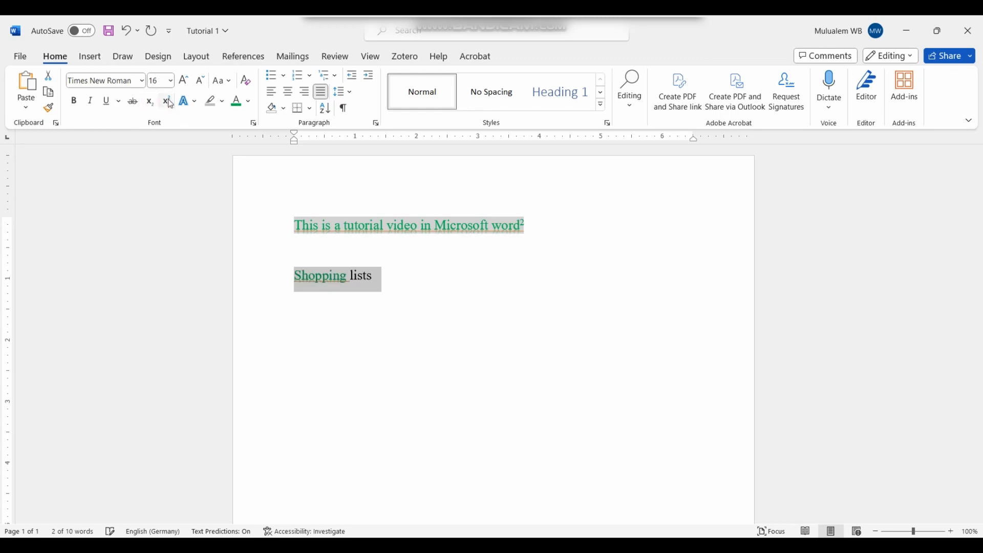
left_click(169, 103)
left_click(167, 102)
Step: Set the 'Shopping lists' font colour to Automatic black
left_click(397, 293)
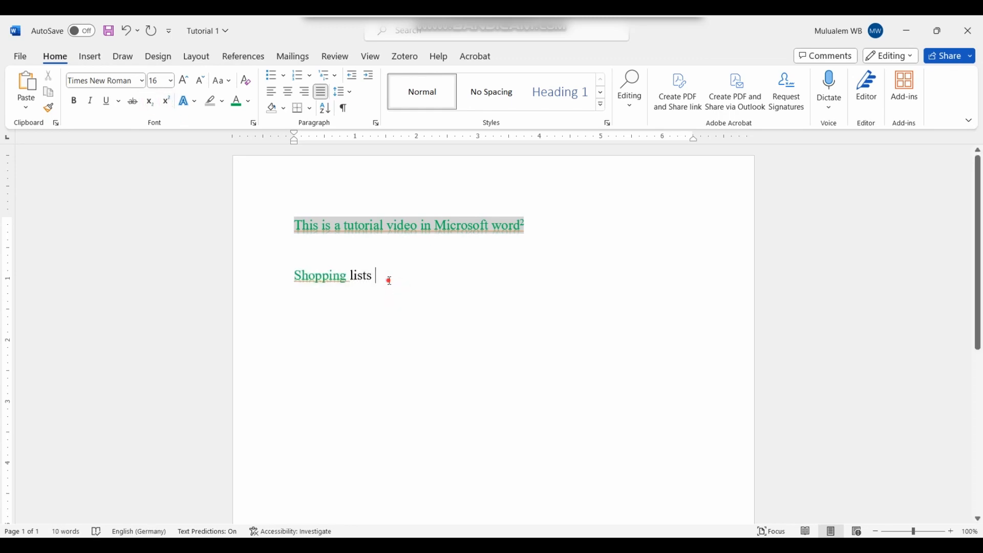
left_click_drag(386, 279, 294, 279)
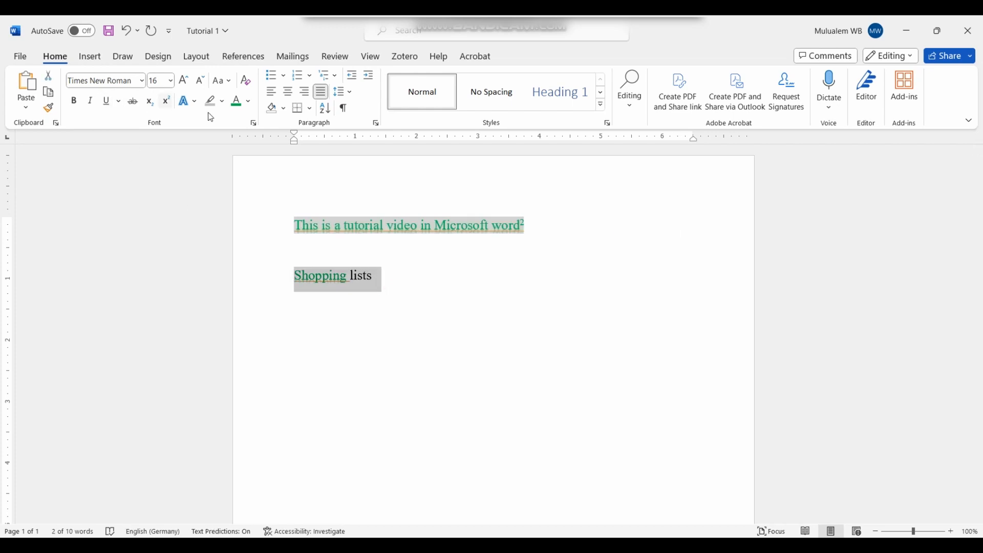
left_click(249, 105)
left_click(258, 116)
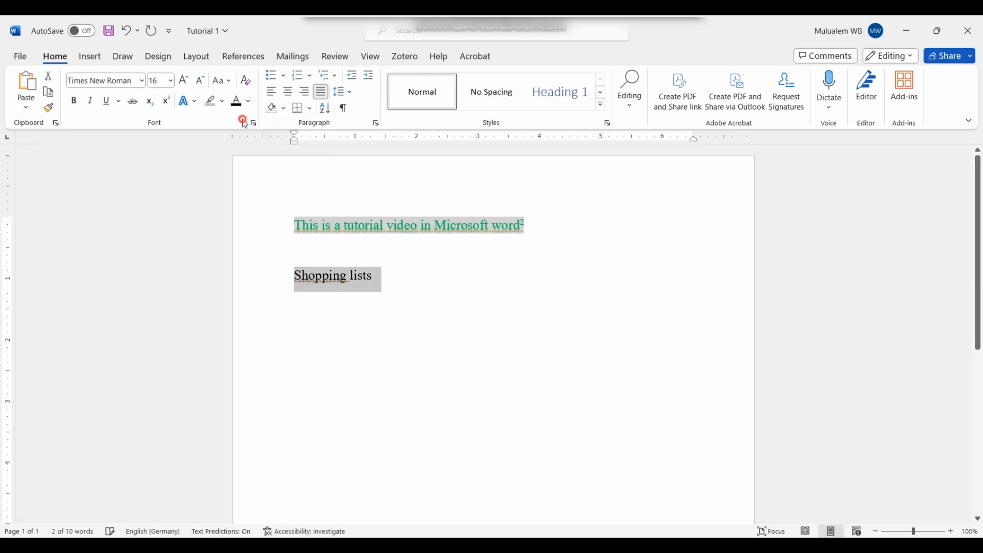
Step: Apply the first text effect to 'Shopping lists' and start a new line below it
left_click(119, 102)
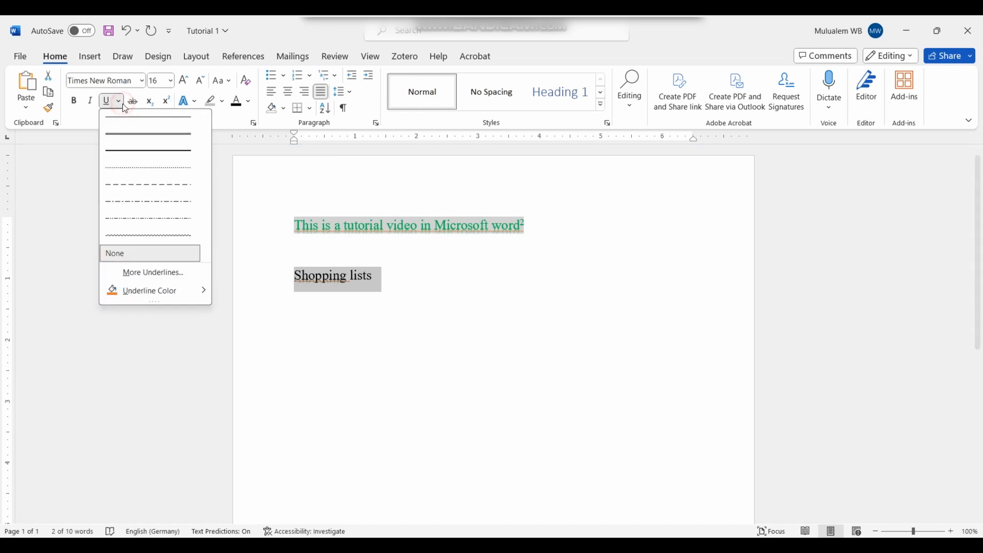
left_click(100, 103)
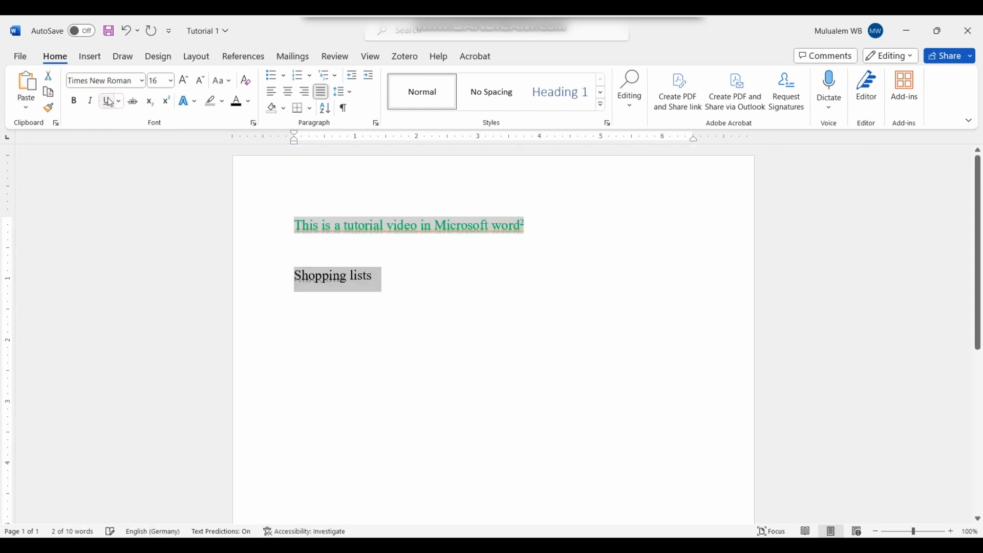
left_click(193, 102)
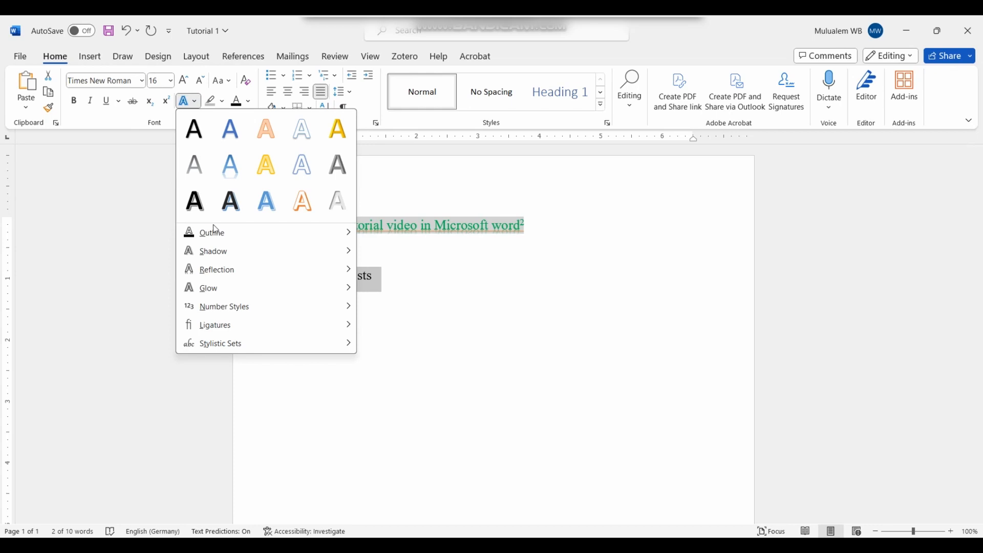
left_click(196, 137)
left_click(398, 278)
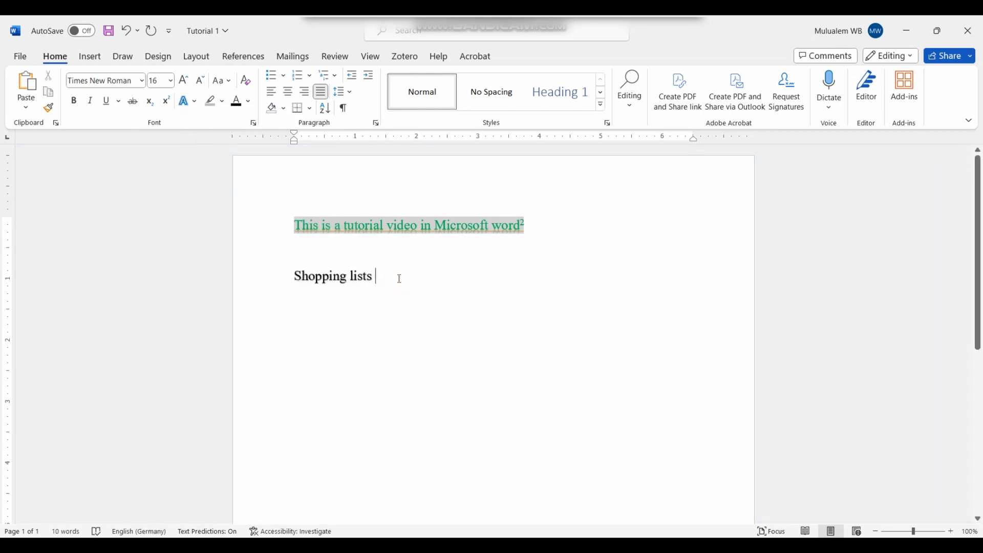
key("Return")
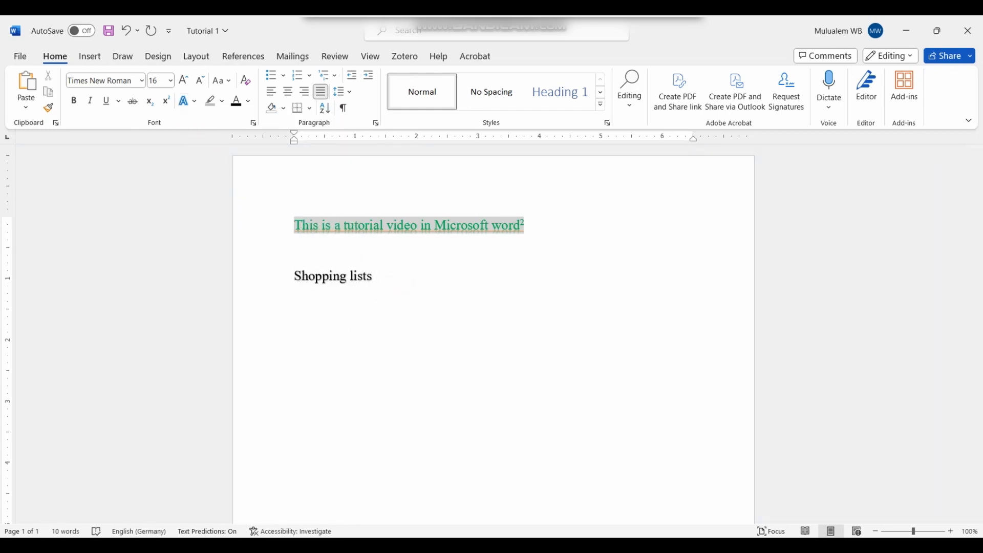
Step: Type the categories Fruits, Vegetables and Cloths, and list Banana, Apple and Orange under Fruits
type("Fruit")
type("s ")
type("Vege")
type("tables")
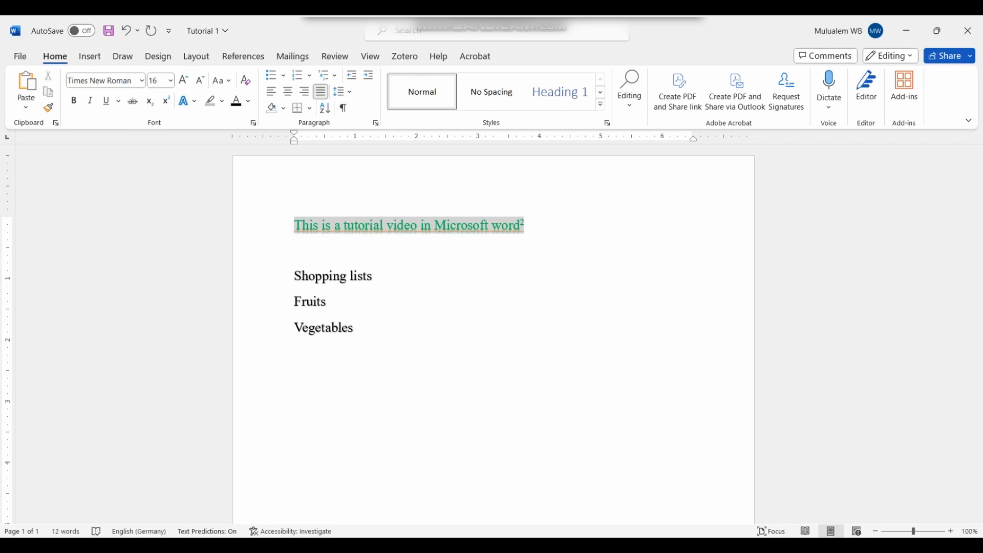
type("Cloths")
left_click(341, 300)
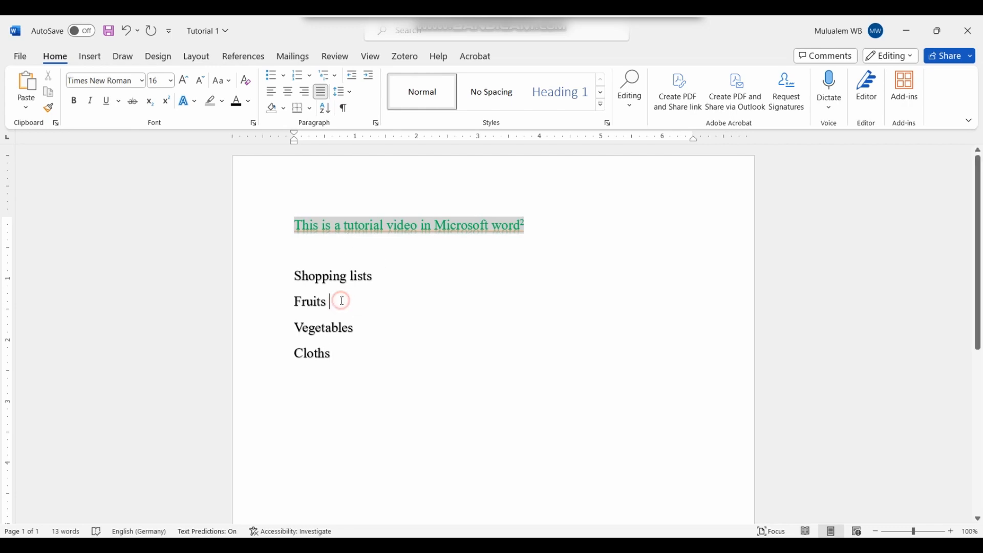
key("Return")
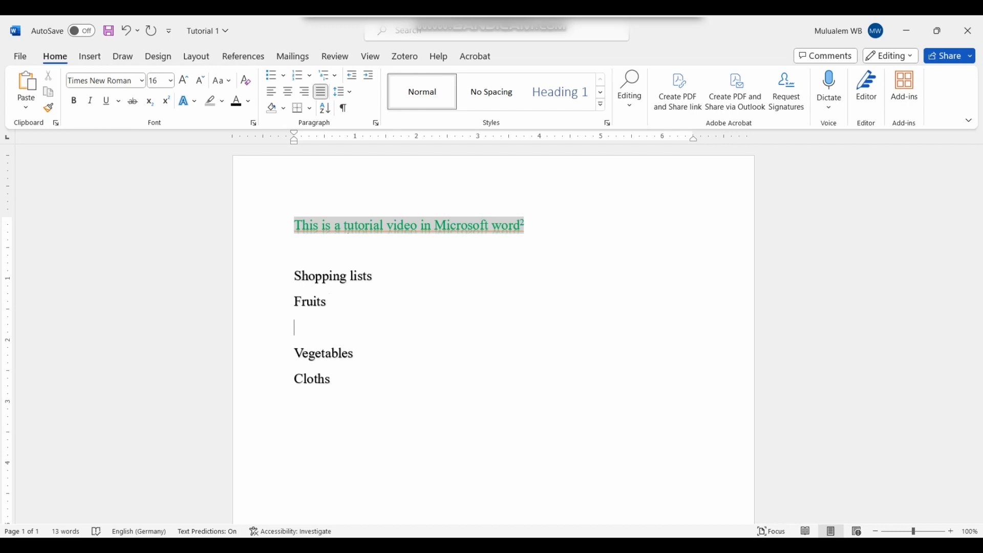
type("B")
type("a")
key("BackSpace")
type("anana")
key("Return")
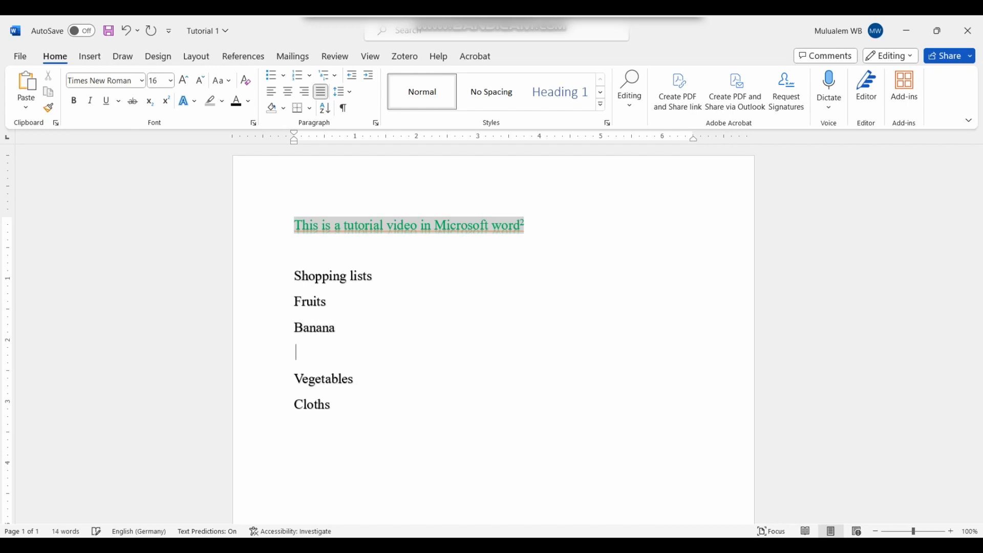
type("Apple")
key("Return")
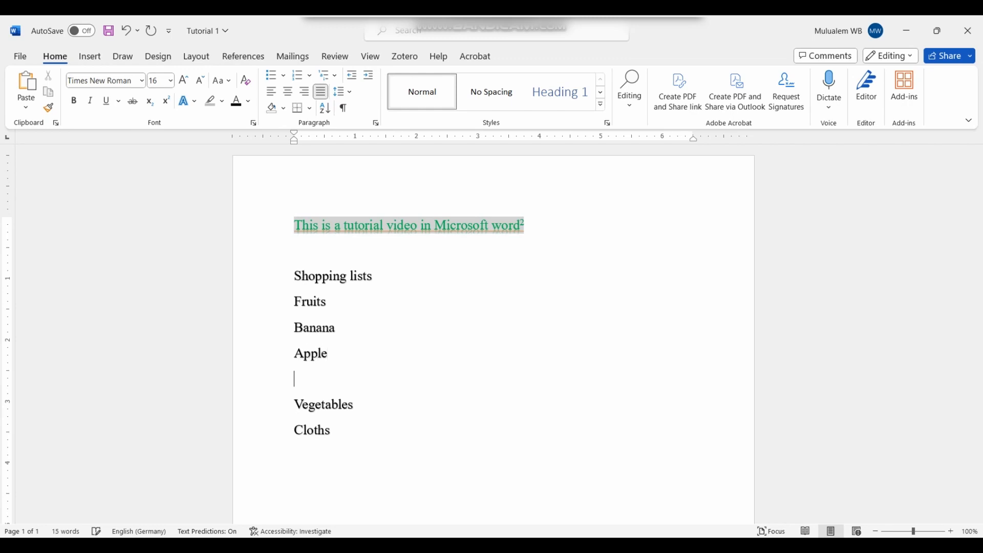
type("Orange")
Step: List Cabage and Onions under Vegetables
left_click(363, 415)
key("Return")
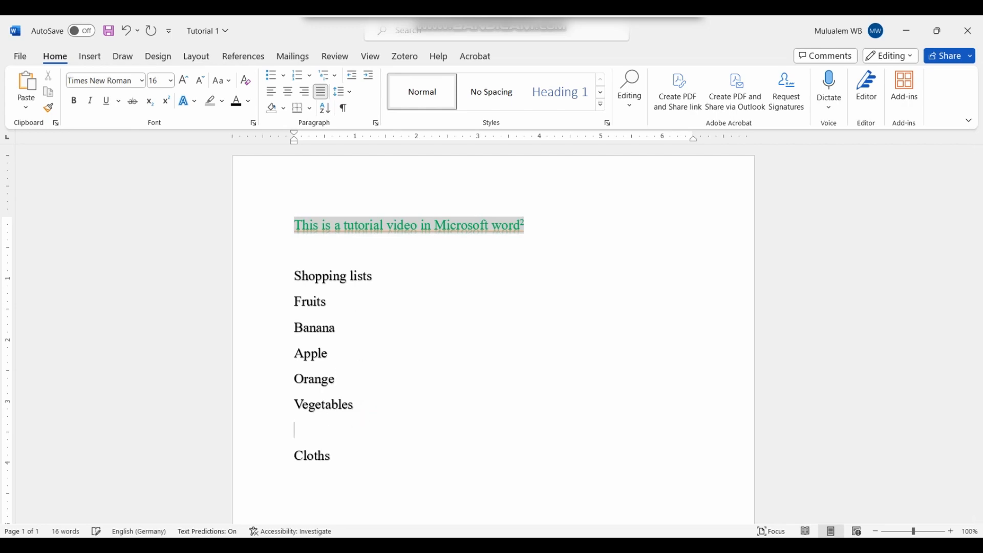
type("Cab")
type("age")
key("Return")
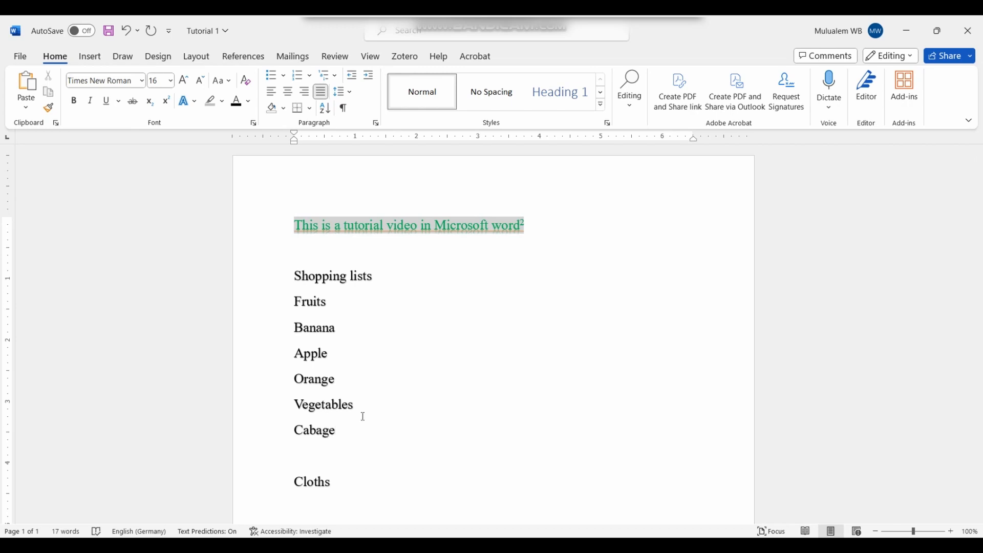
type("Onions")
Step: List Shoes, Socks and Pants under Cloths
left_click(347, 487)
key("Return")
type("Shoes")
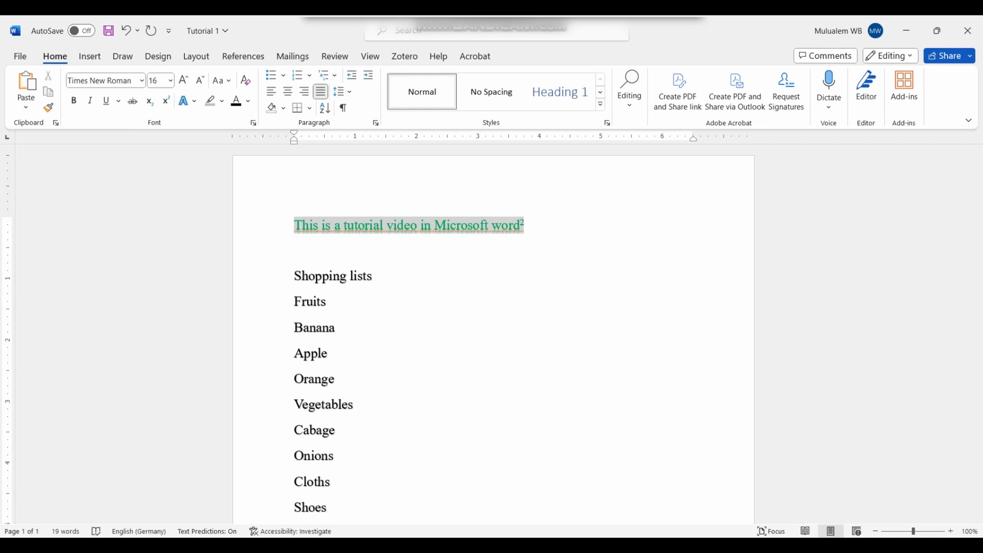
key("Return")
type("Socks")
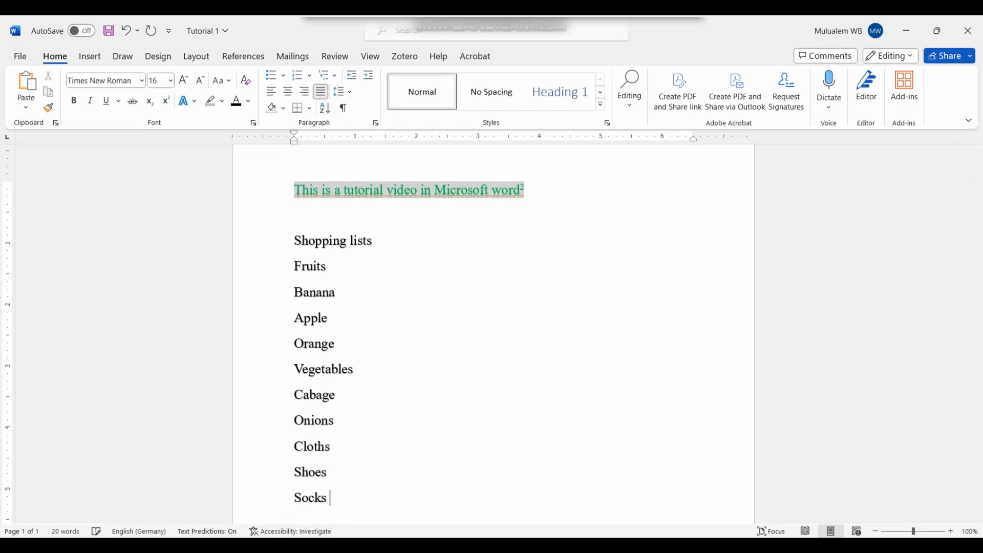
key("Return")
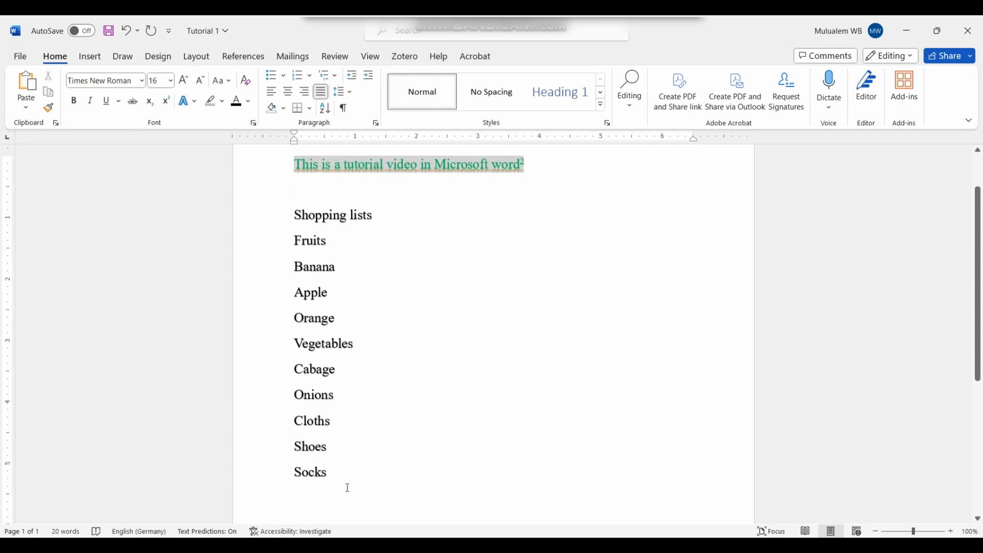
type("Pants")
Step: Apply Heading 1 to 'Shopping lists' and Heading 2 to Fruits
left_click(280, 222)
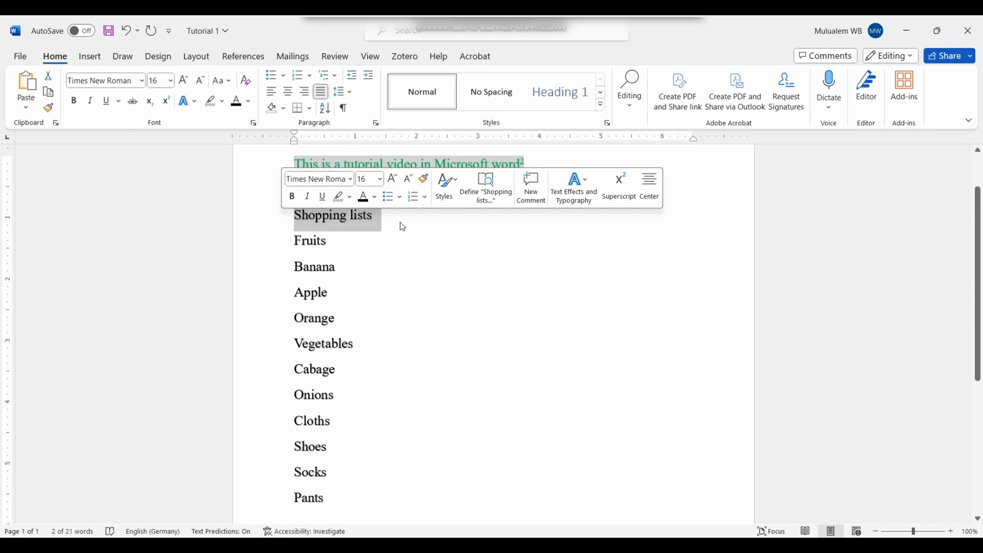
left_click(561, 99)
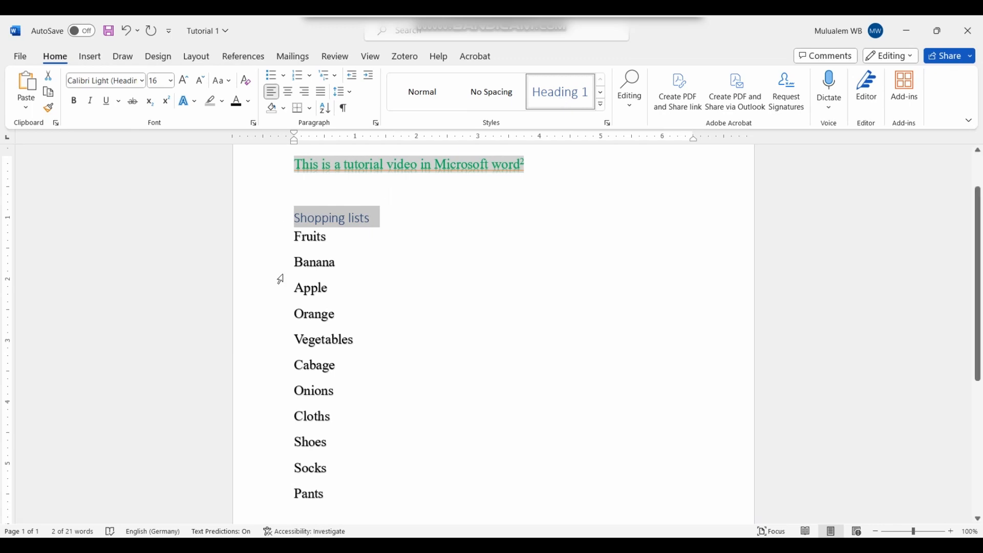
double_click(293, 239)
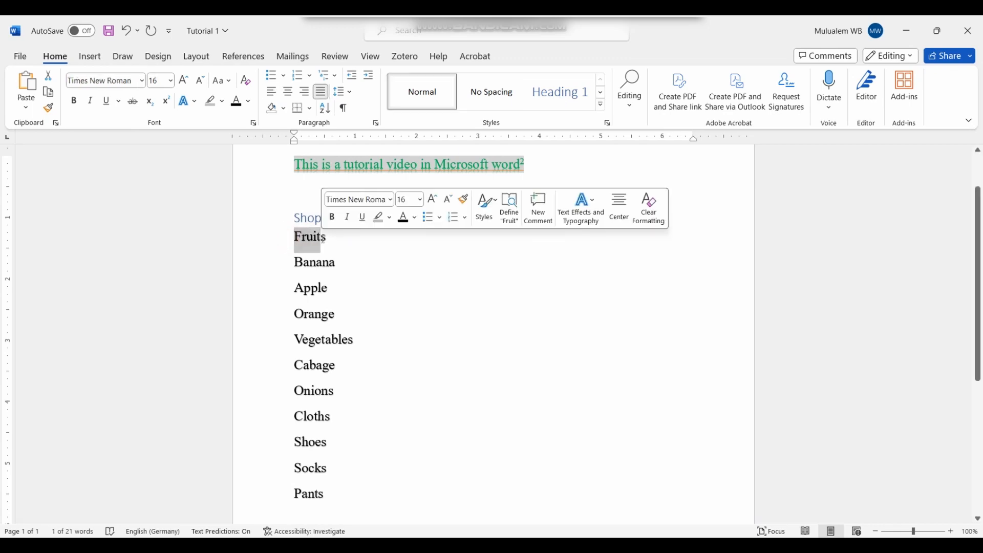
double_click(334, 238)
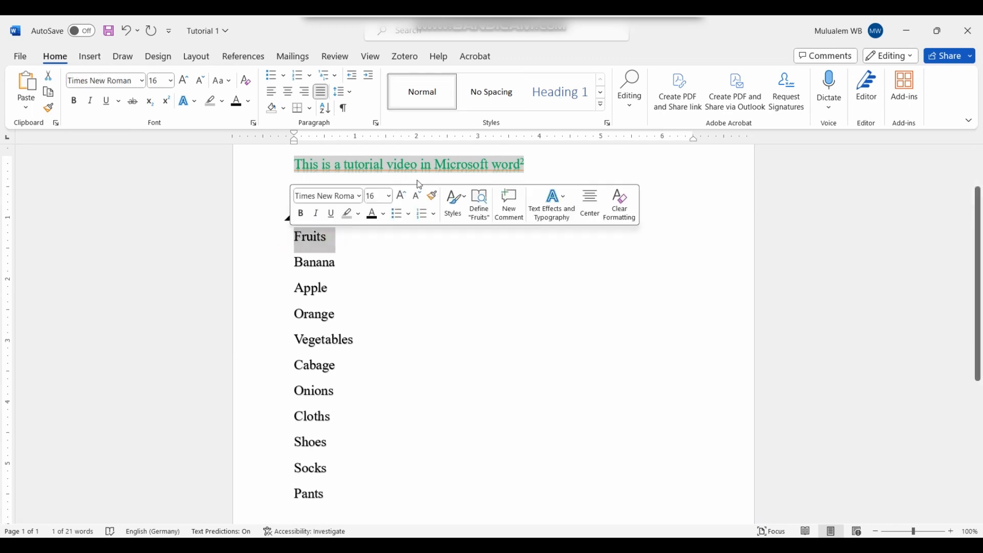
left_click(602, 97)
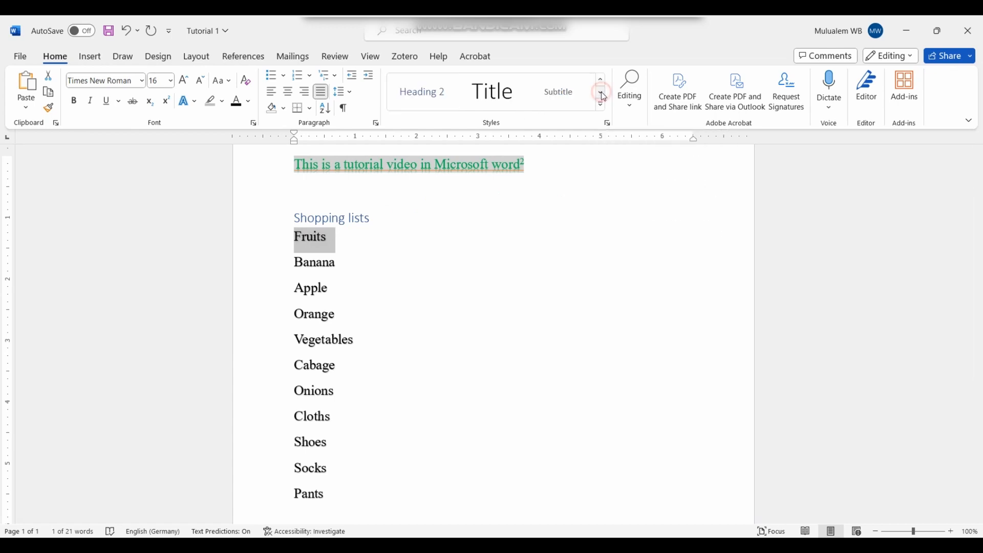
left_click(435, 96)
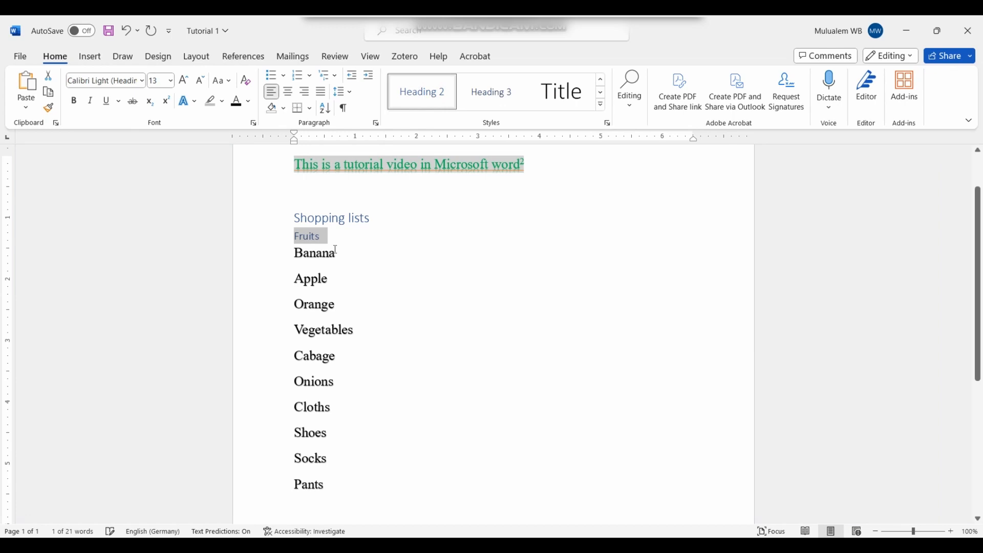
Step: Apply Heading 2 to Vegetables and Cloths
left_click(280, 334)
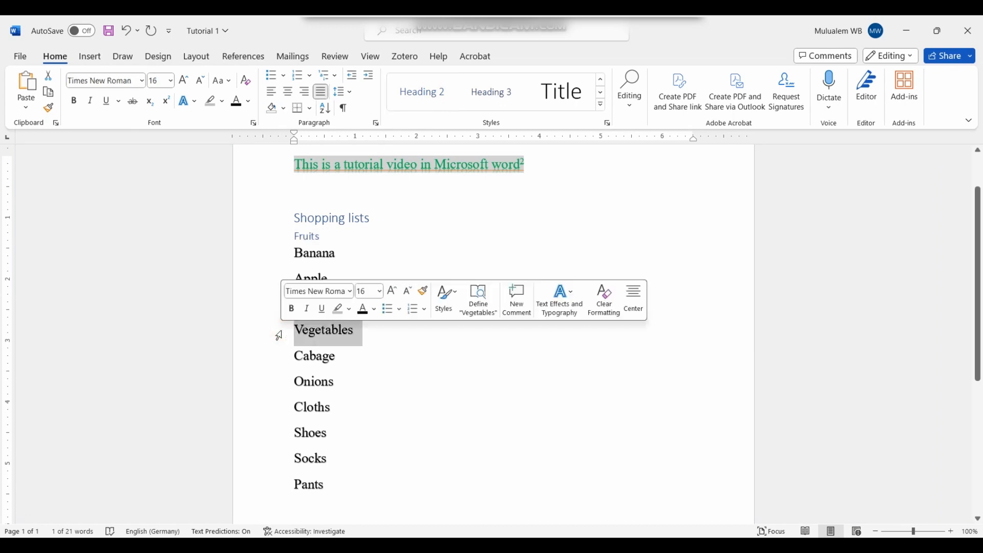
left_click(442, 93)
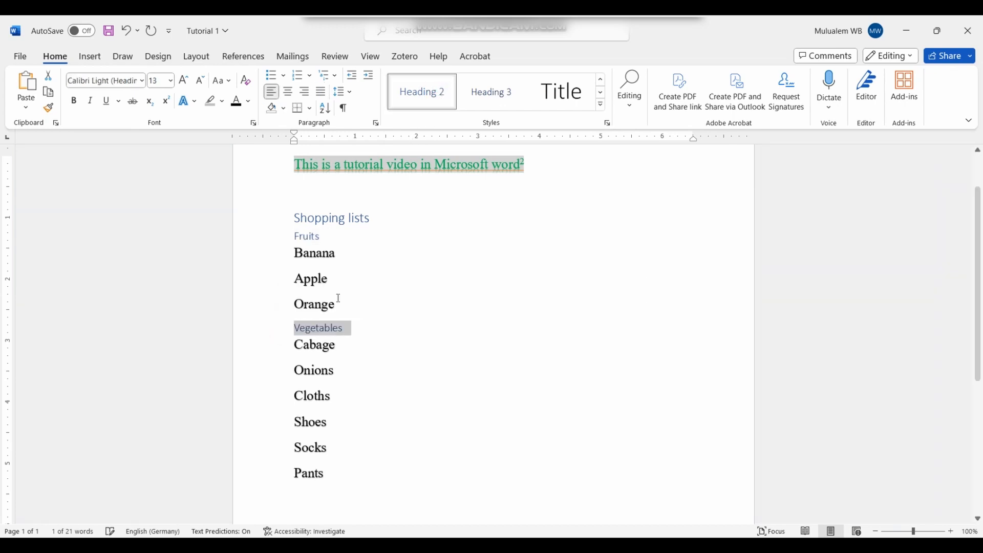
left_click(276, 397)
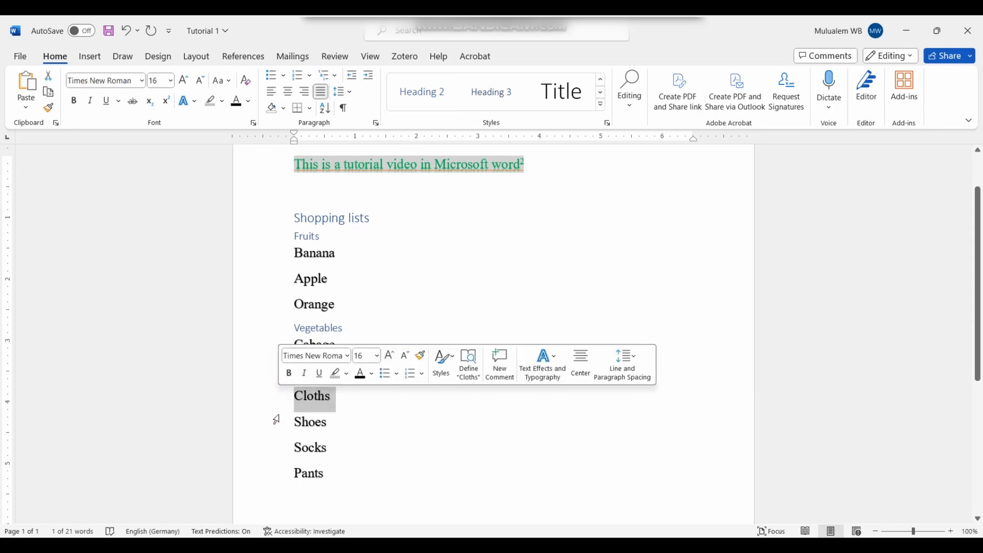
left_click(356, 420)
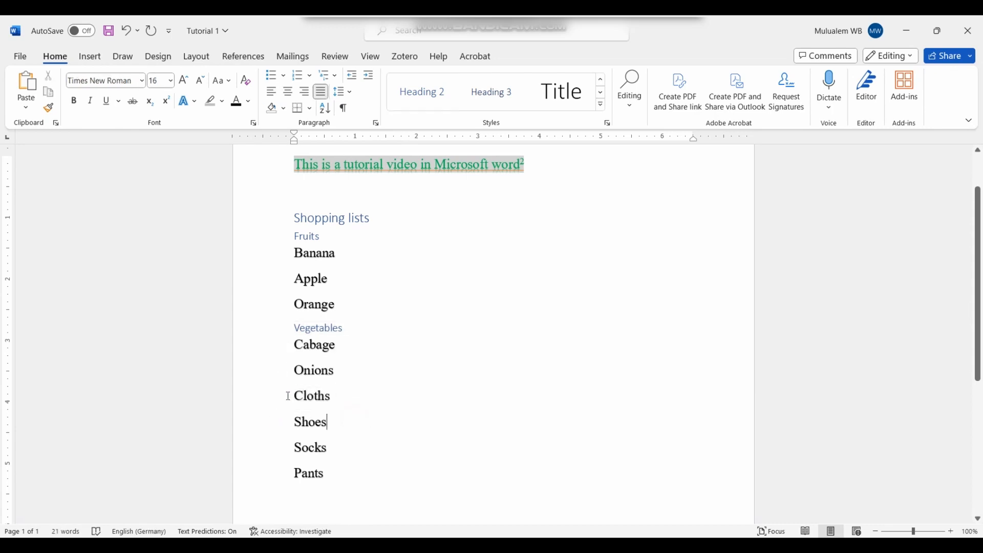
left_click(268, 405)
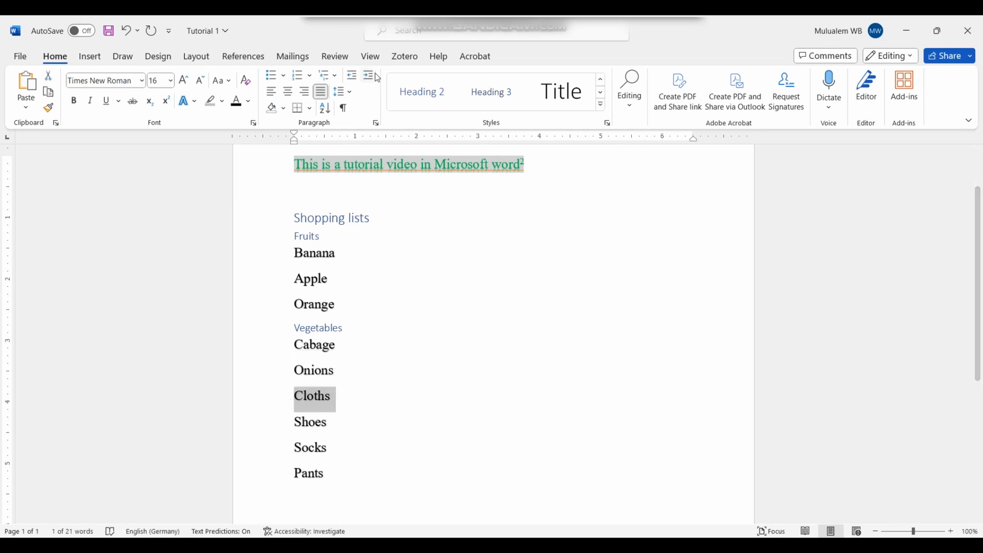
left_click(412, 92)
left_click(490, 319)
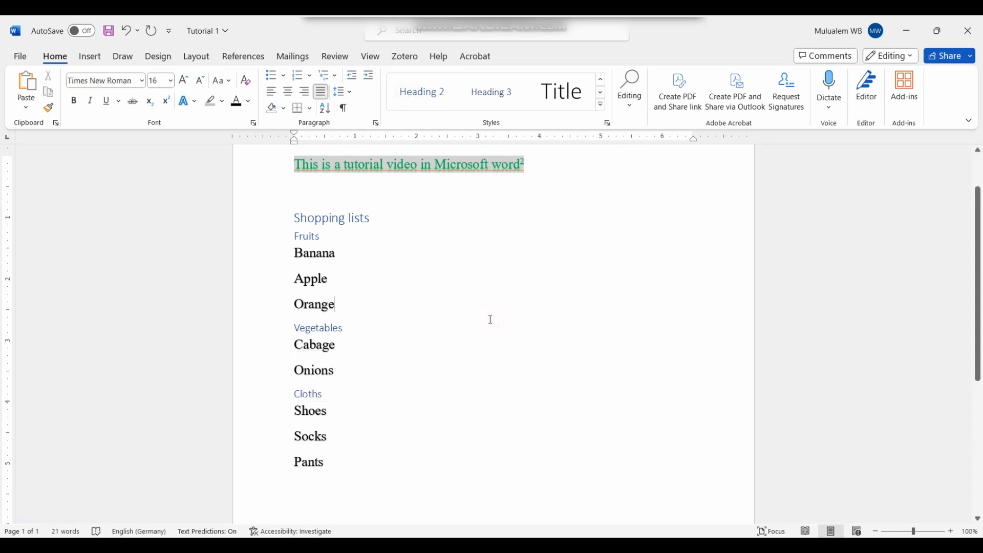
left_click(311, 238)
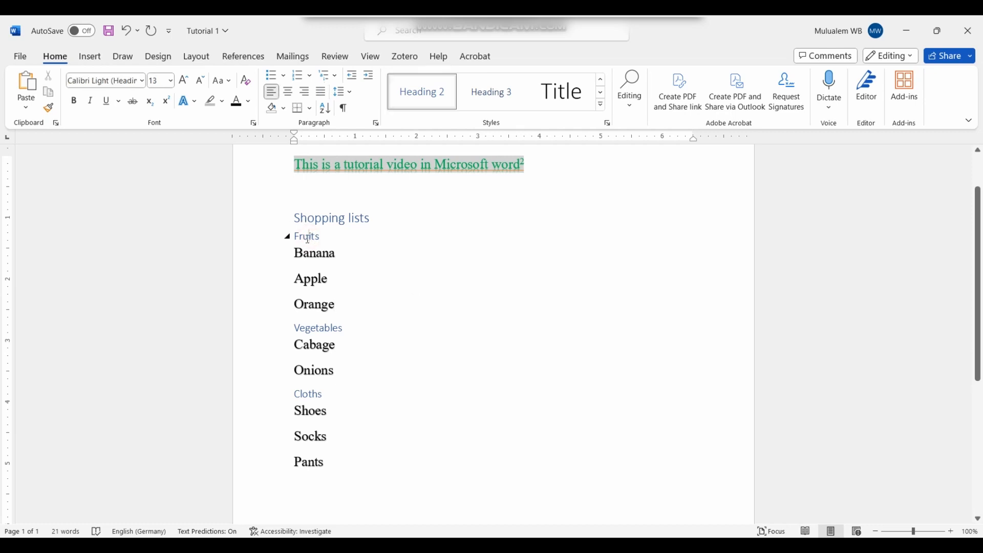
Step: Give Banana, Apple and Orange filled round bullets
left_click_drag(294, 251, 339, 299)
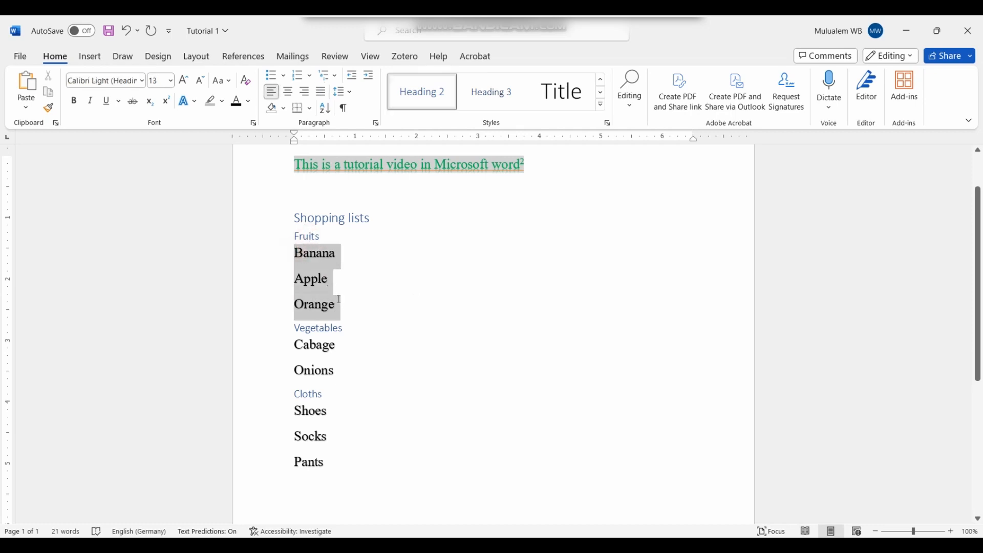
left_click(282, 77)
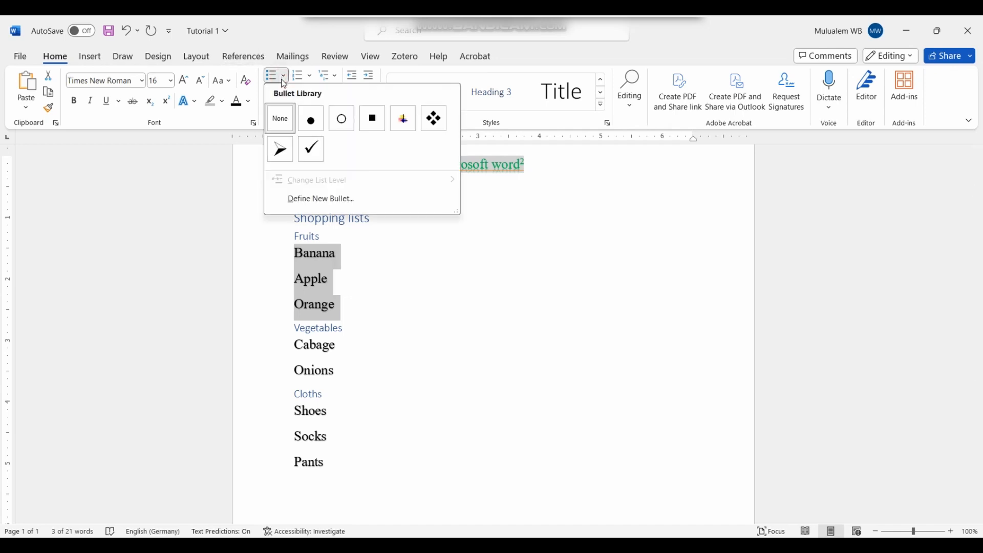
left_click(312, 120)
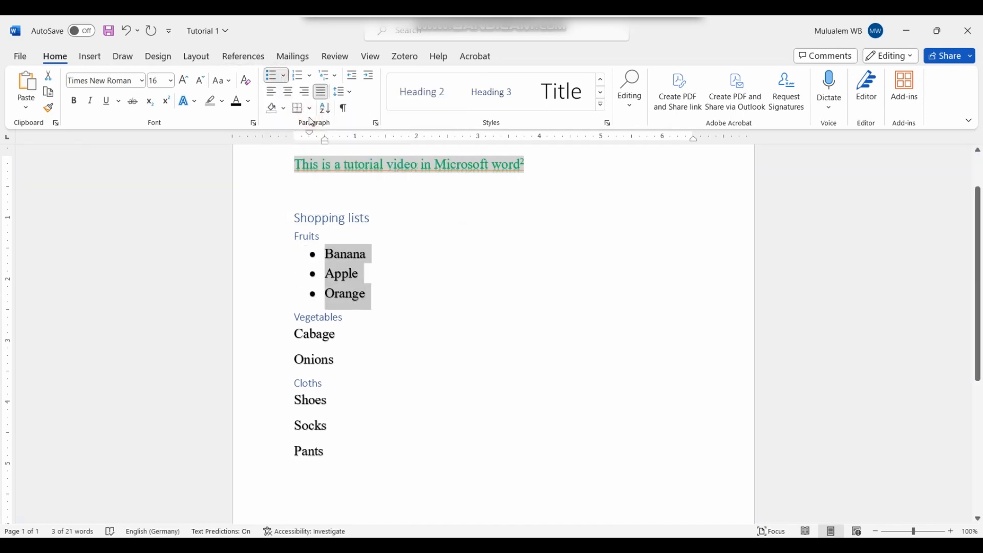
left_click(392, 293)
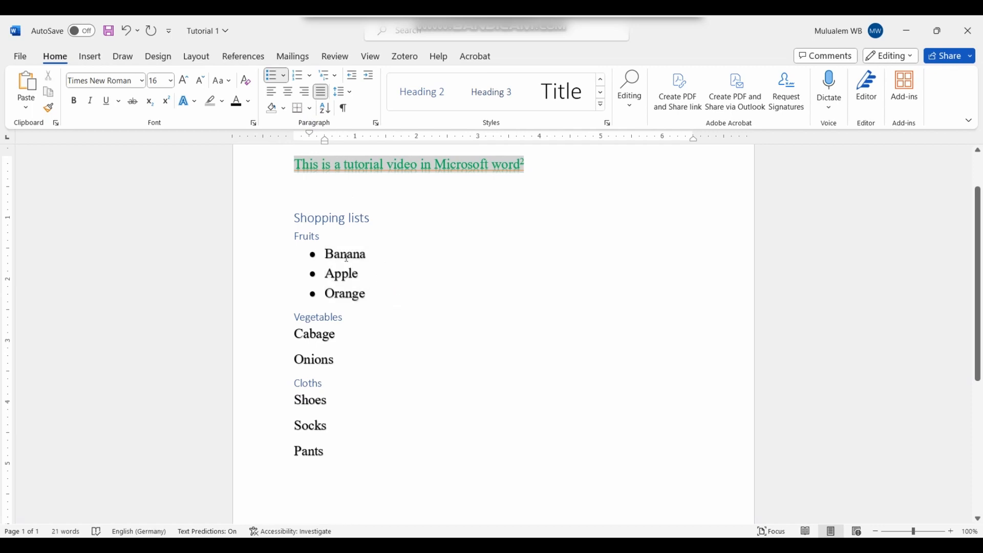
Step: Number Cabage and Onions in the 1) 2) format
left_click_drag(297, 334, 331, 361)
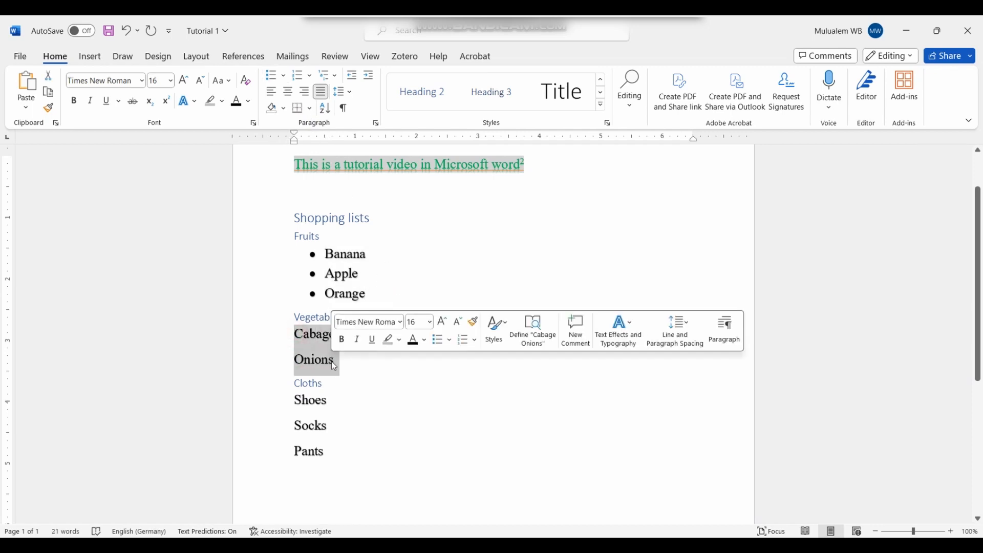
left_click(309, 78)
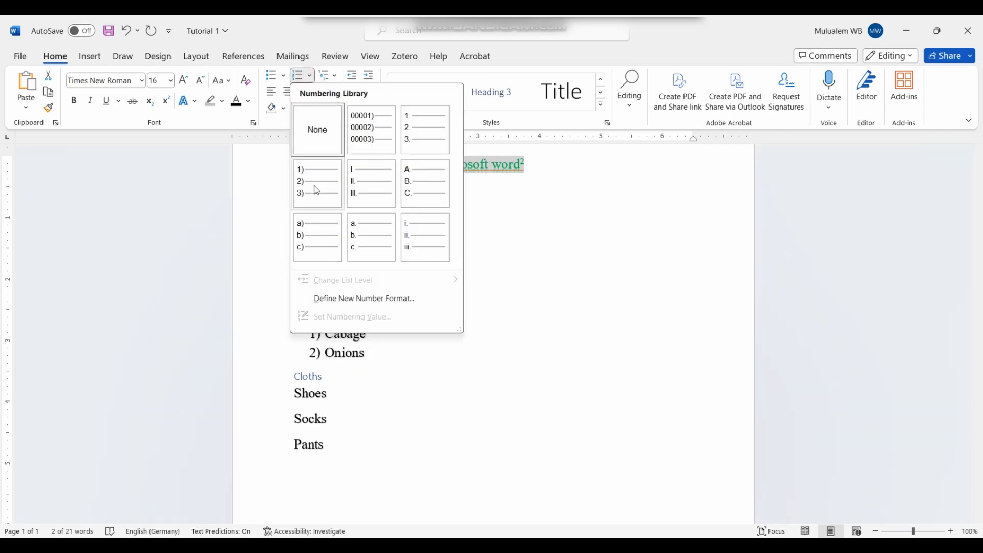
left_click(331, 185)
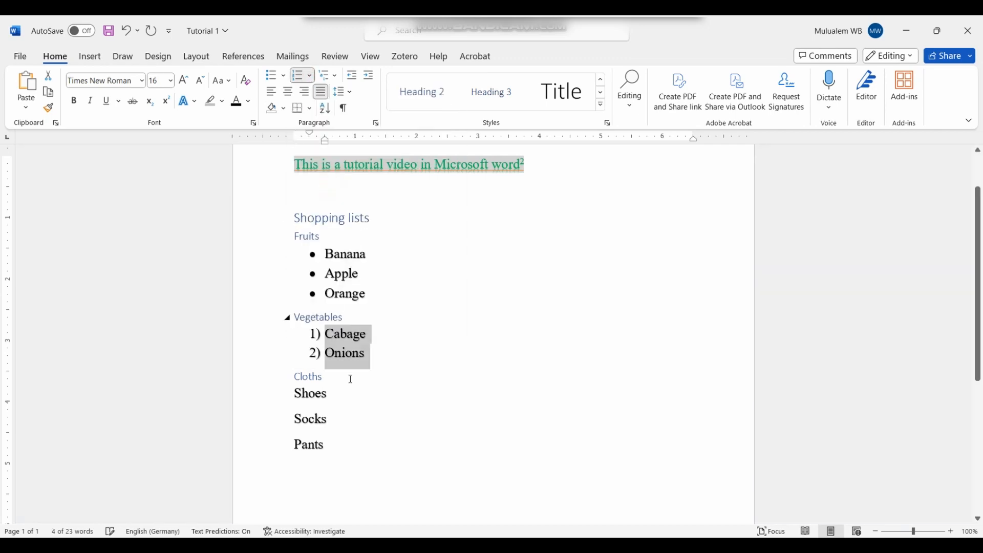
left_click_drag(296, 394, 351, 444)
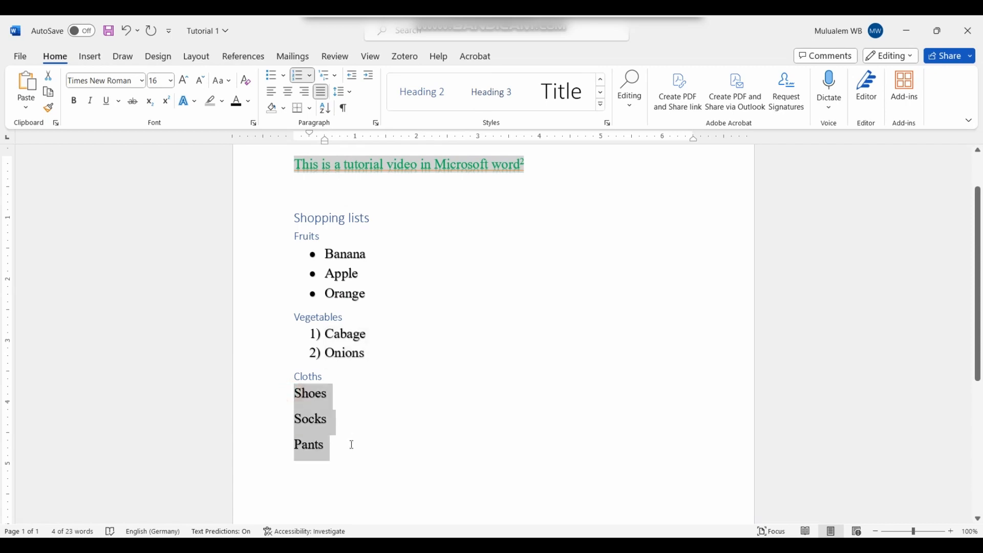
Step: Define a left-aligned ⇒ double right-arrow bullet and apply it to Shoes, Socks and Pants
left_click(283, 75)
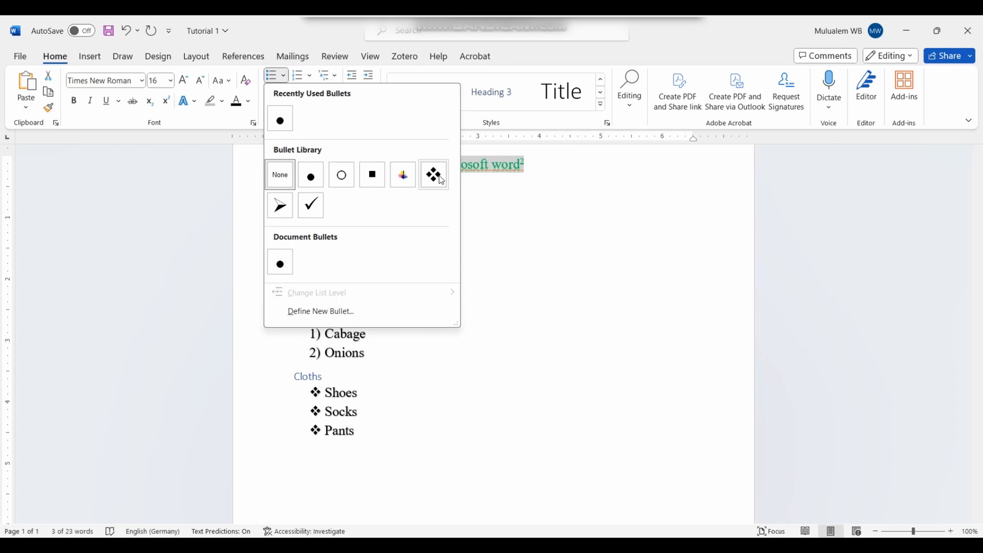
left_click(333, 312)
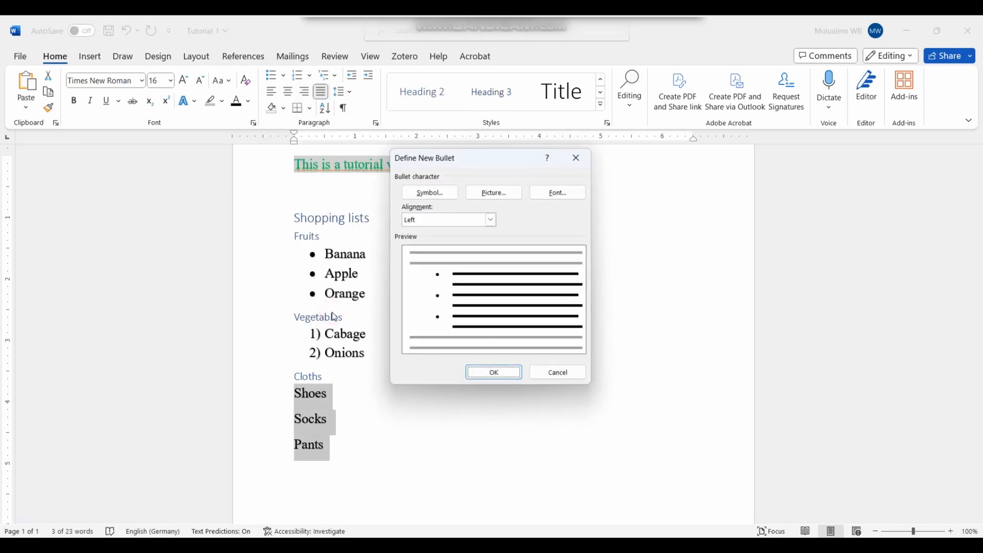
left_click(492, 222)
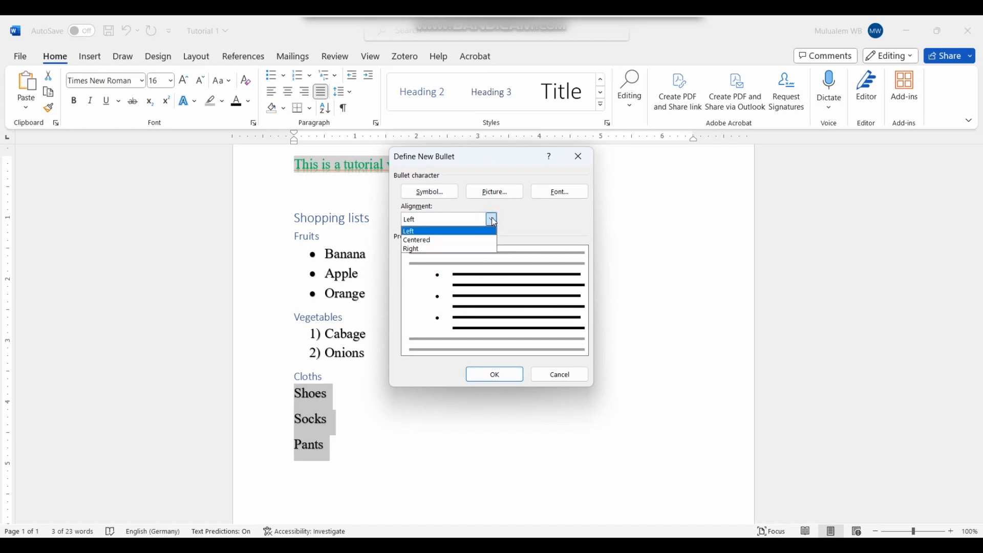
left_click(493, 222)
left_click(451, 194)
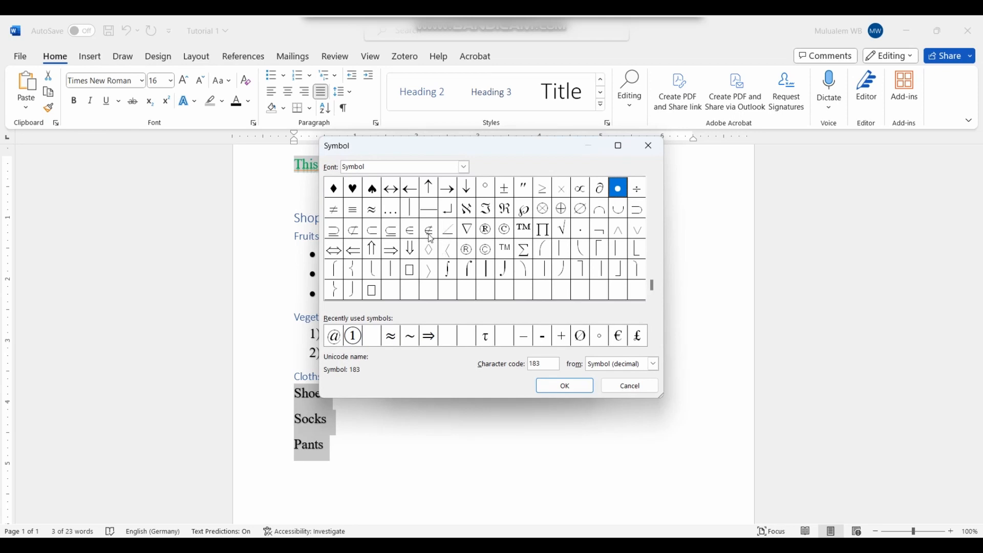
left_click(429, 336)
left_click(558, 389)
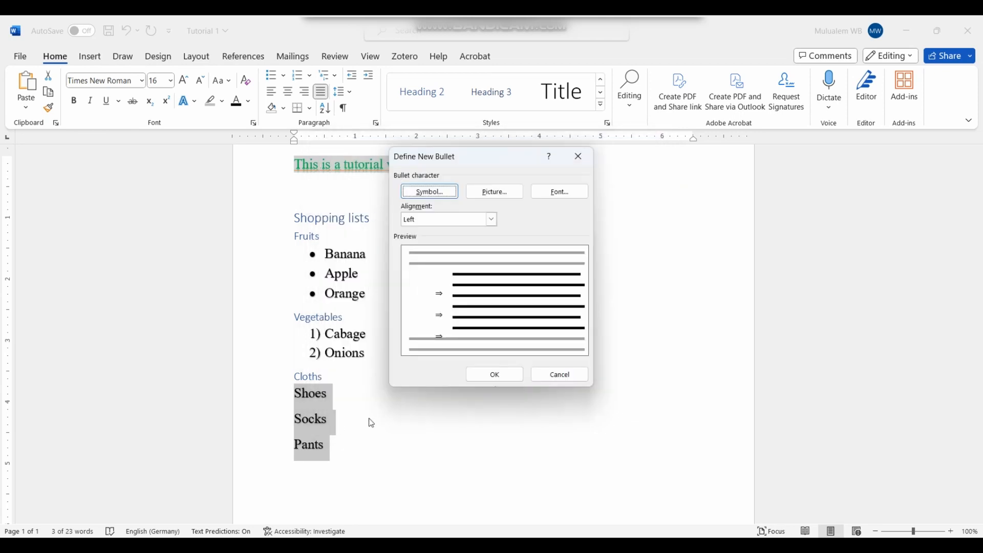
left_click(495, 377)
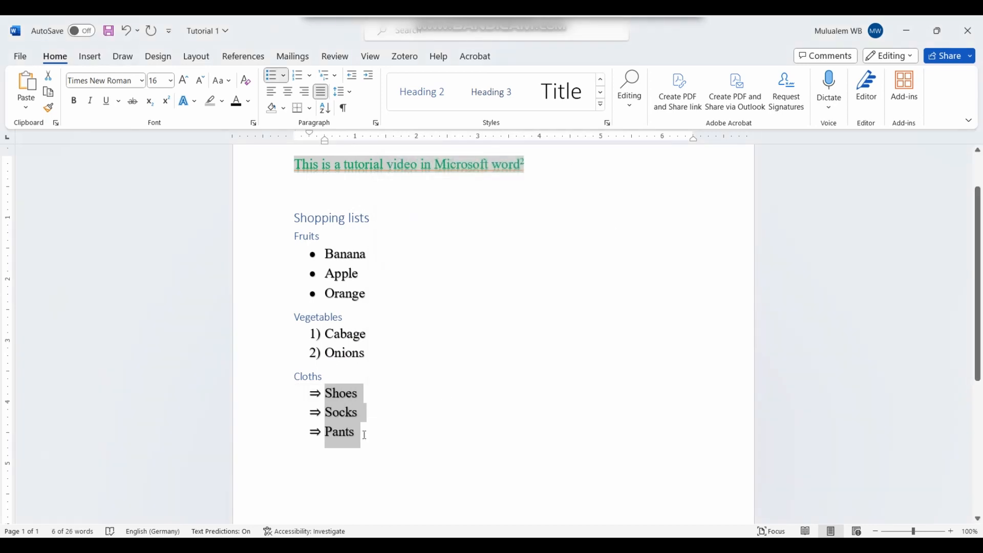
left_click(384, 457)
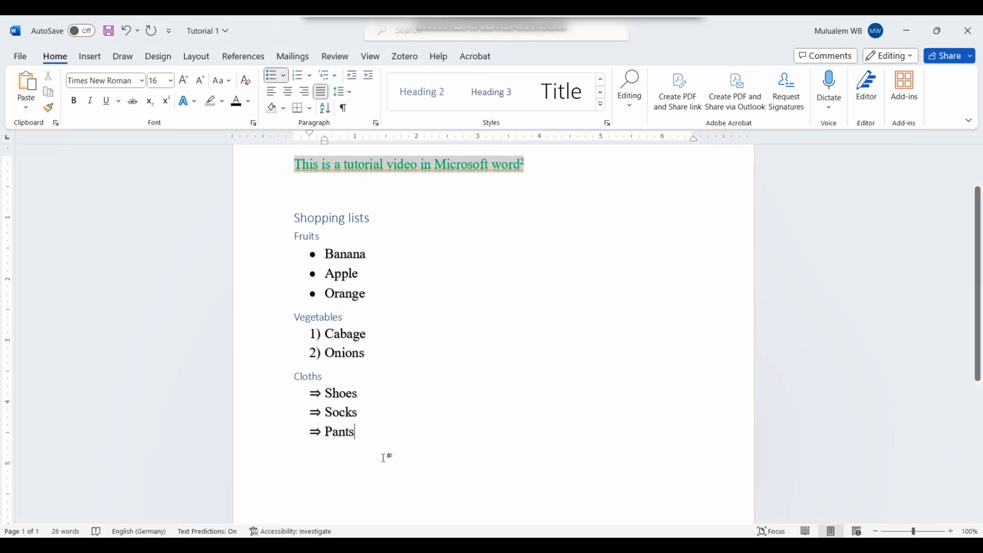
Step: Select the word Apple and show the Editing group's Find, Replace and Select options
left_click(423, 460)
left_click(340, 219)
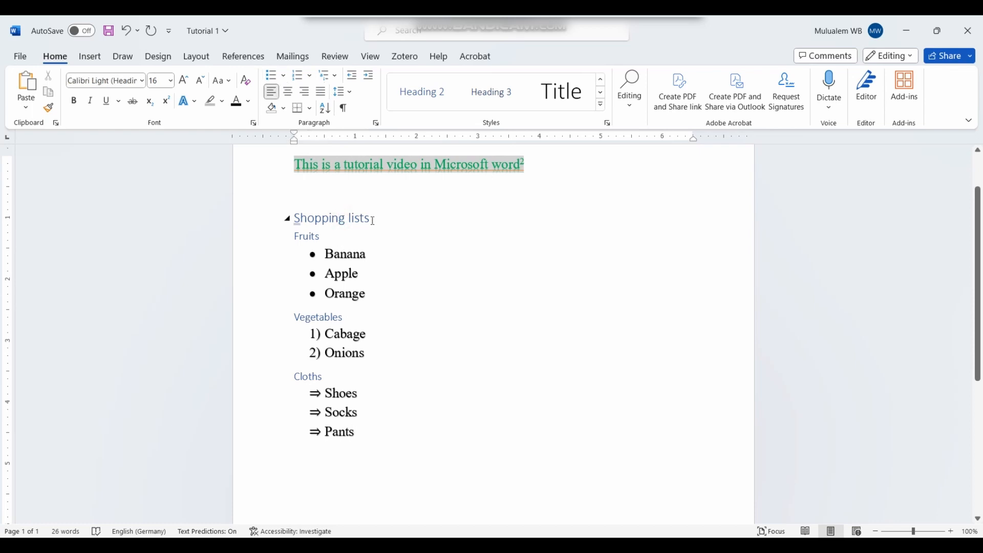
left_click_drag(378, 219, 292, 222)
key("Up")
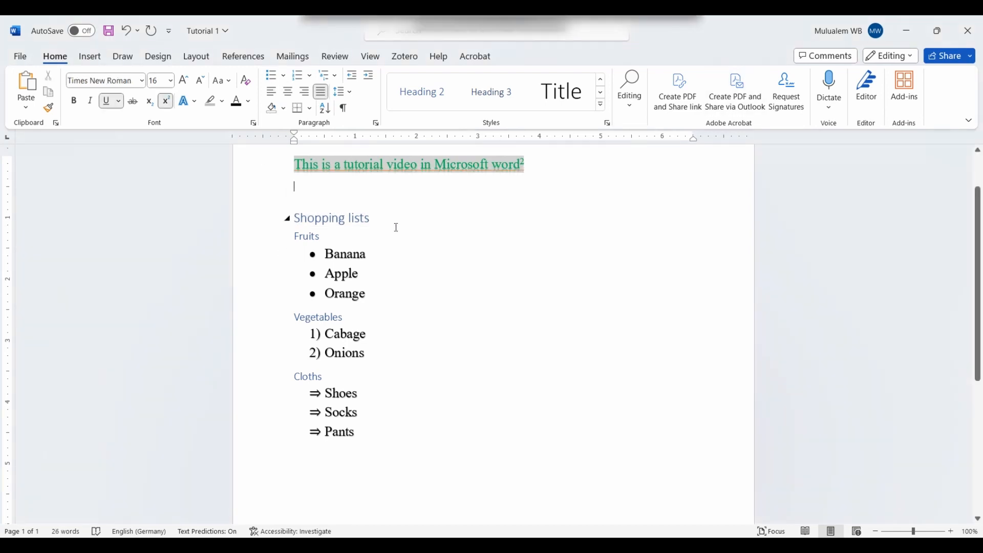
left_click(634, 108)
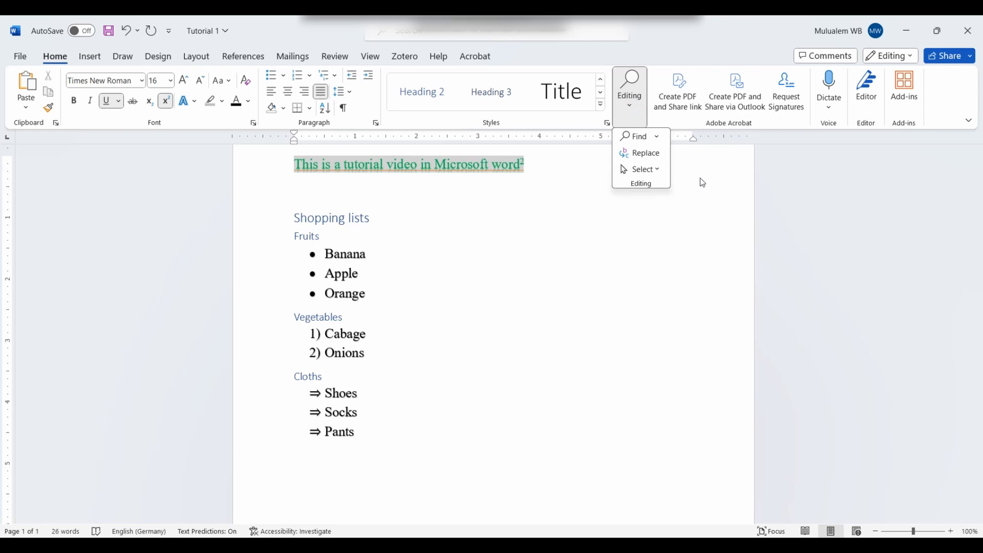
left_click(695, 212)
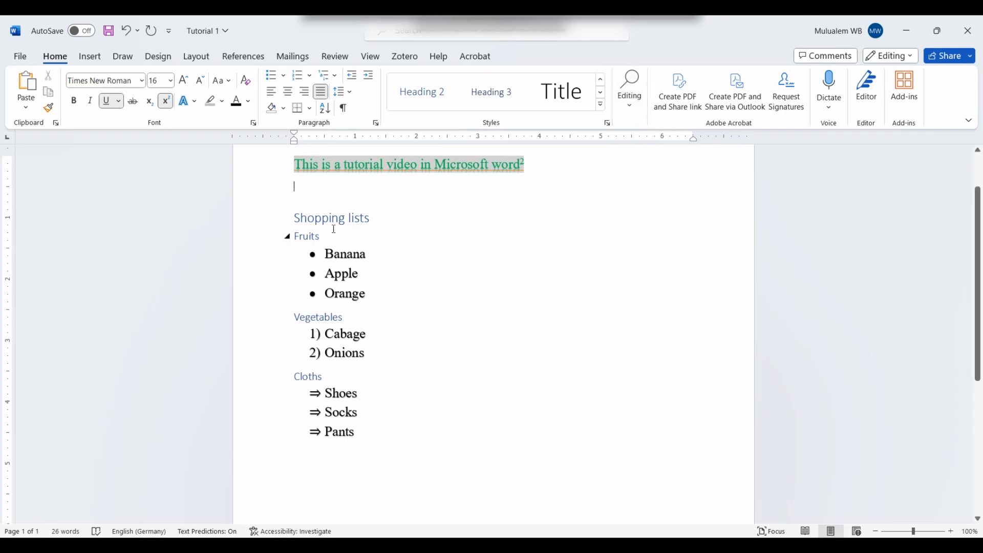
double_click(355, 275)
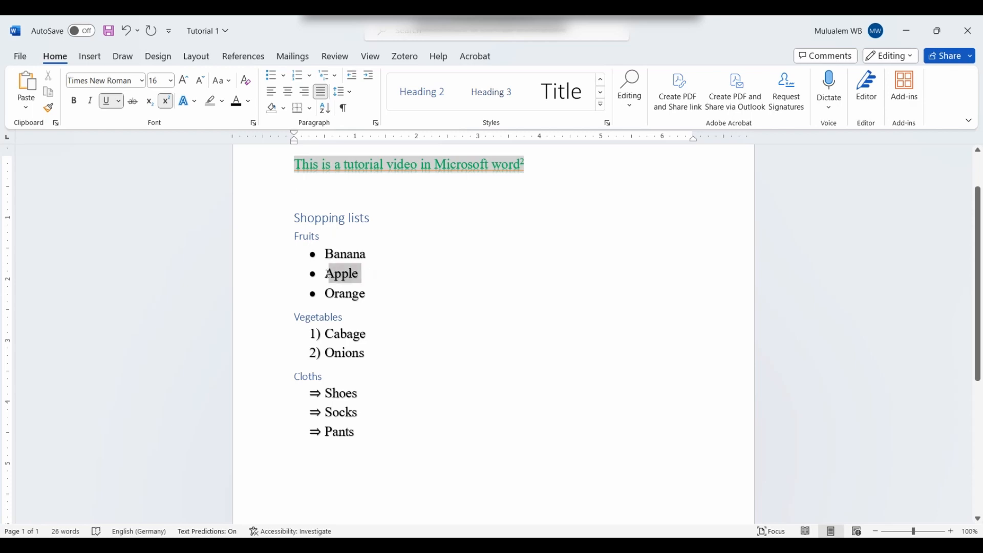
left_click(355, 278)
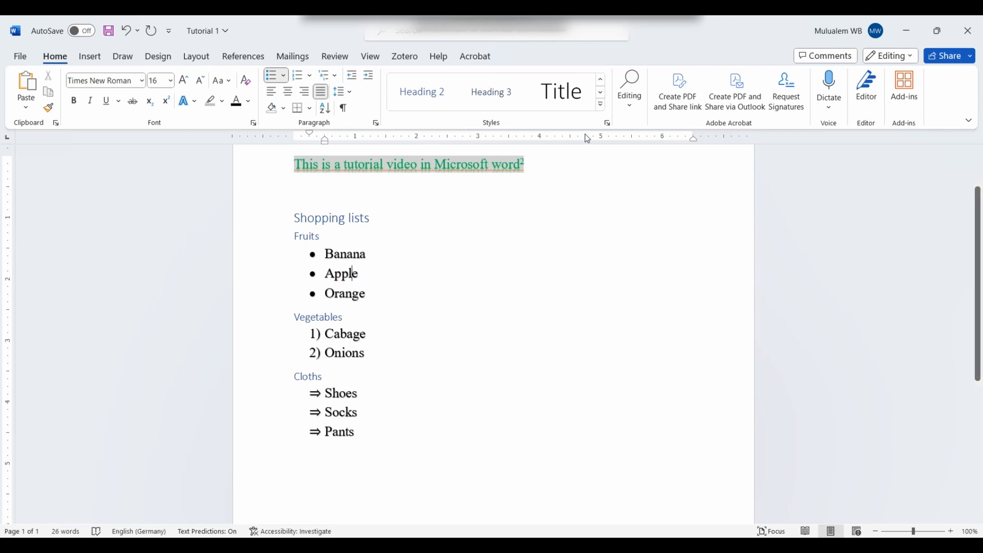
left_click(630, 105)
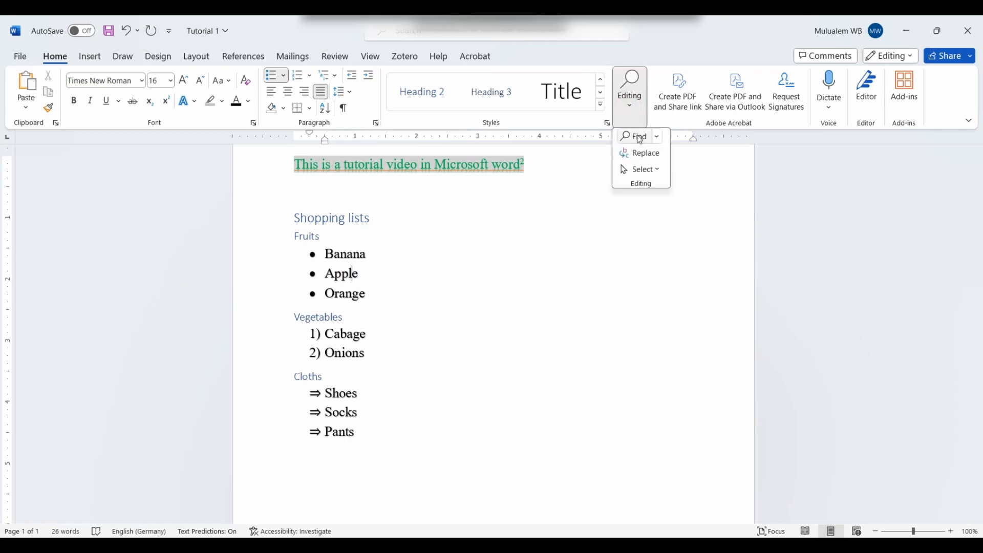
Step: Replace all occurrences of Apple with A, then close the Find and Replace dialog
left_click(646, 156)
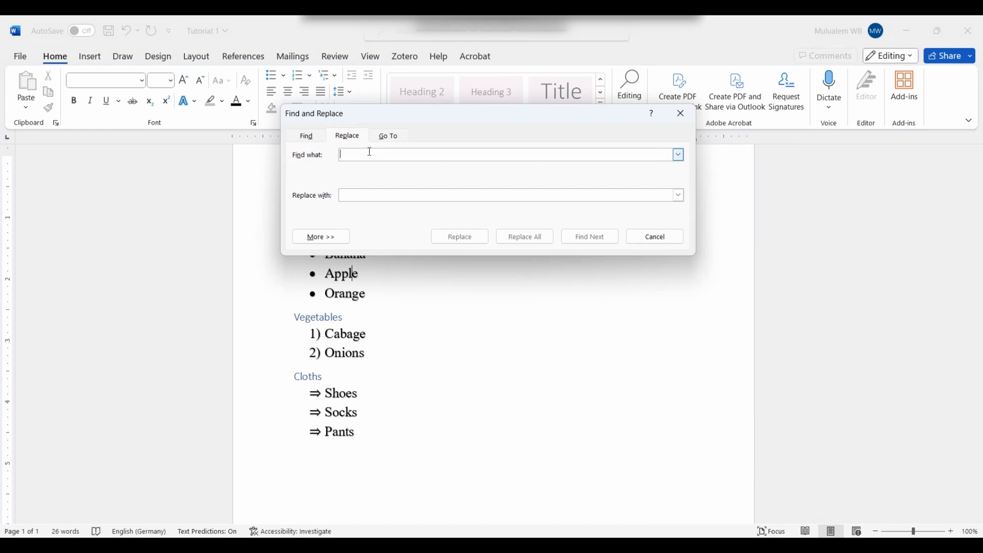
left_click(374, 150)
type("Apple")
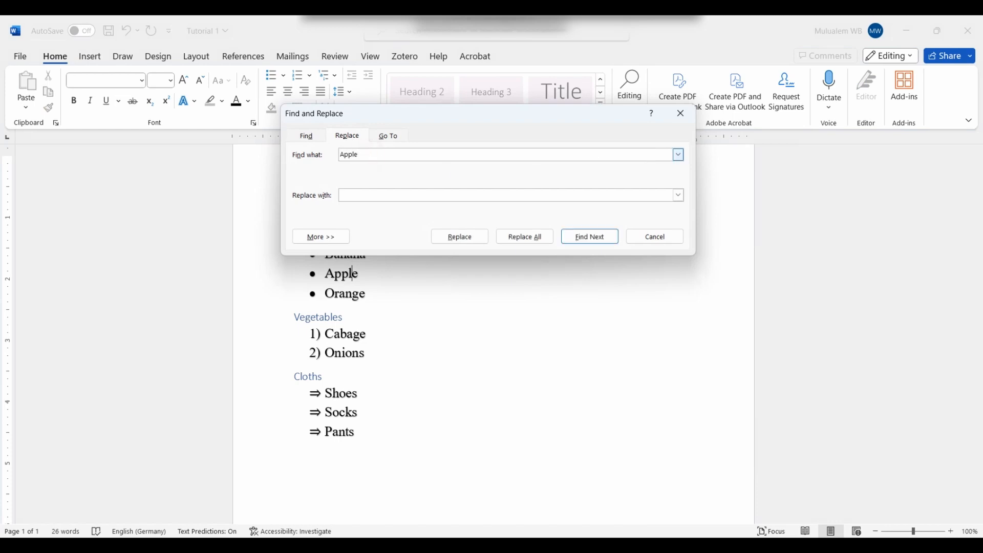
left_click(375, 192)
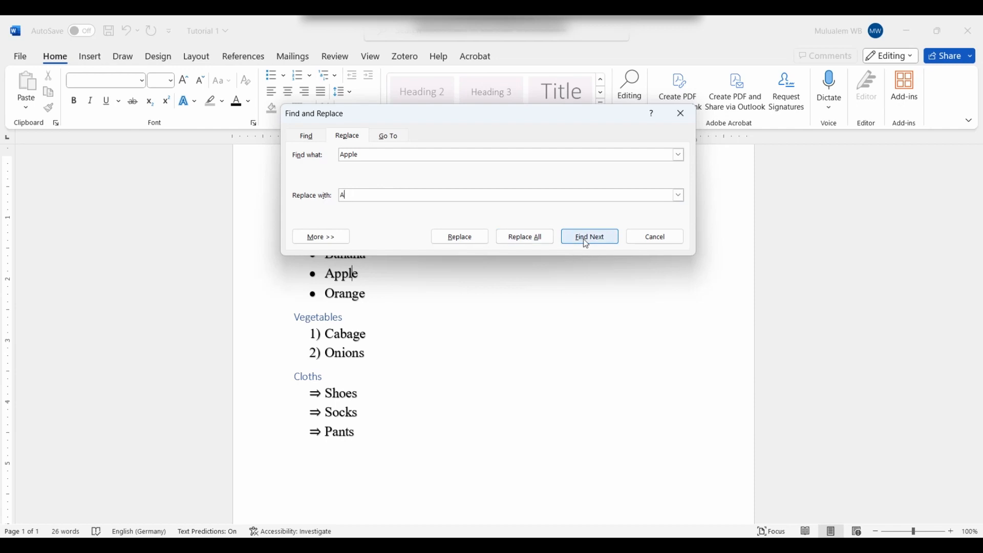
left_click(529, 239)
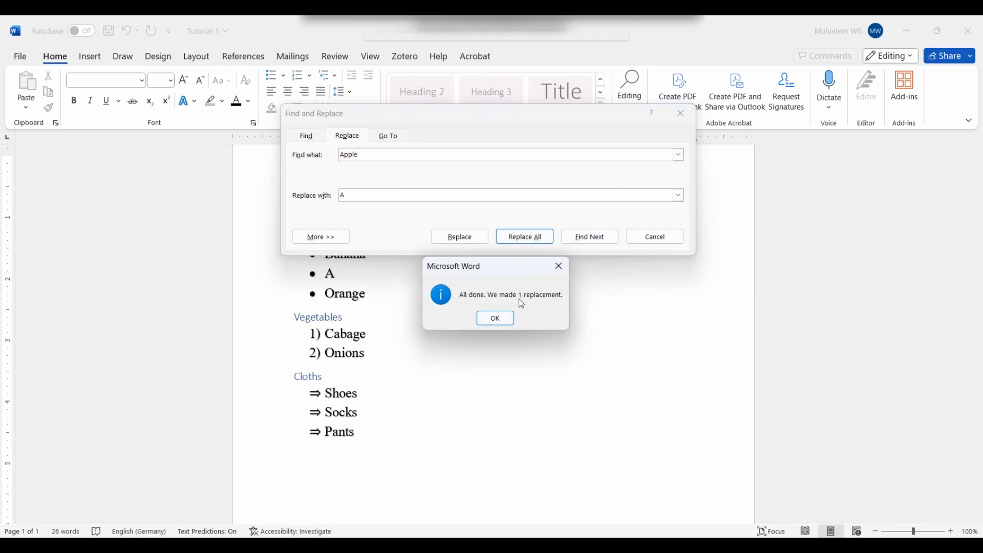
left_click(499, 325)
left_click(423, 369)
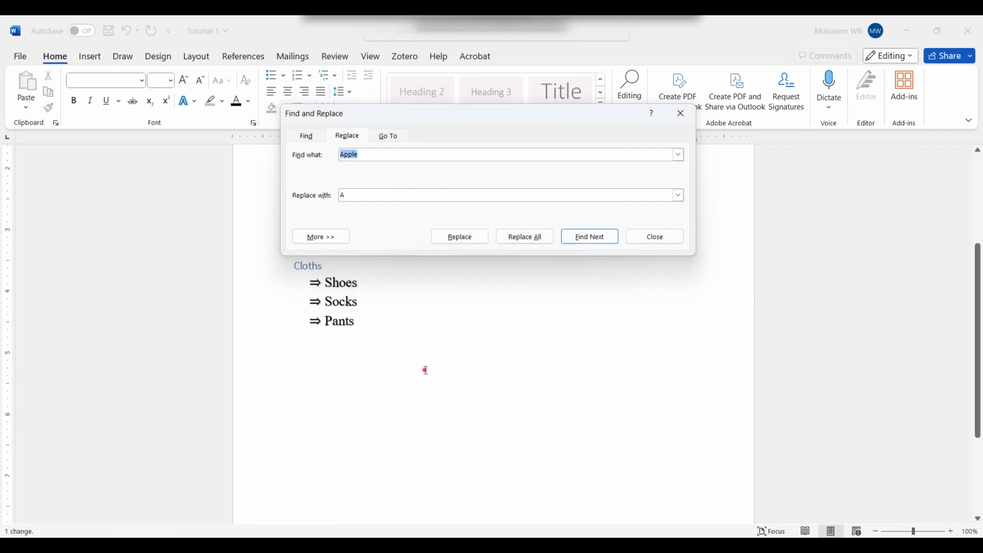
left_click(660, 249)
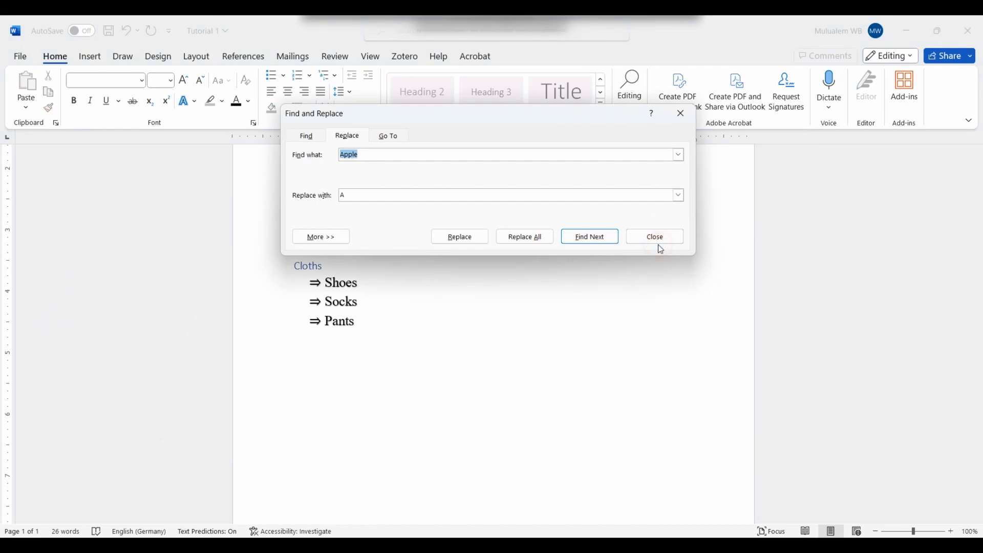
left_click(660, 241)
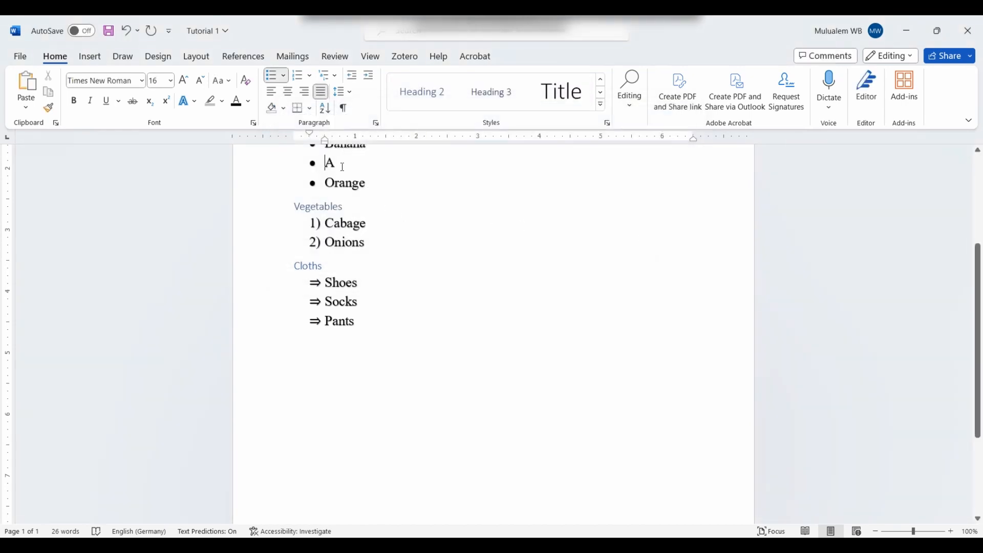
left_click_drag(978, 301, 979, 207)
Step: With the caret in the Vegetables heading, show the Styles pane listing all styles
left_click(351, 330)
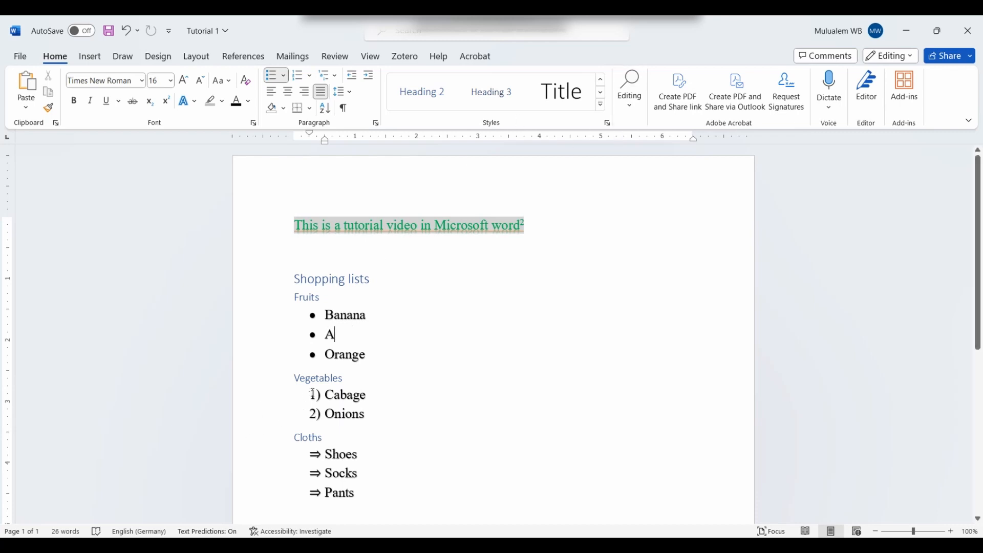
left_click(321, 379)
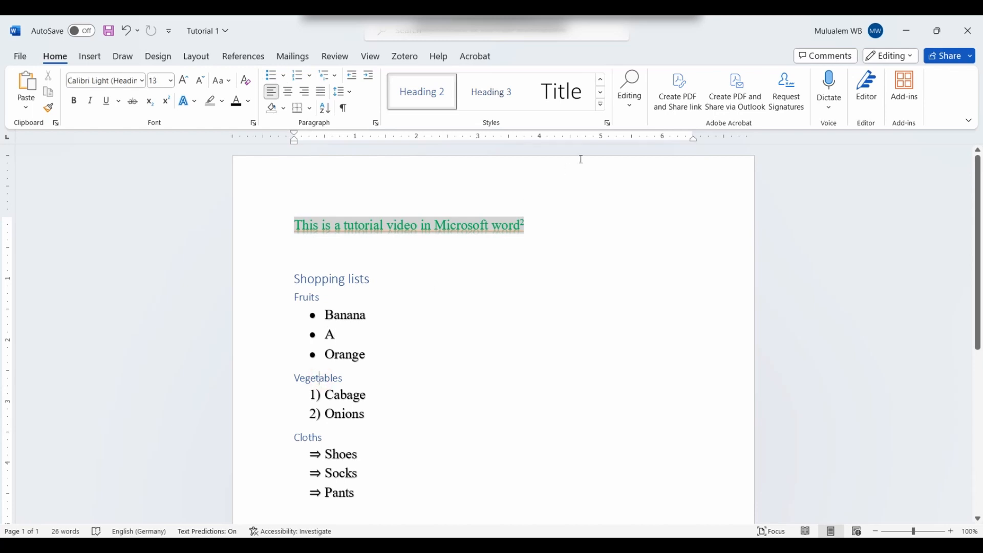
left_click(607, 123)
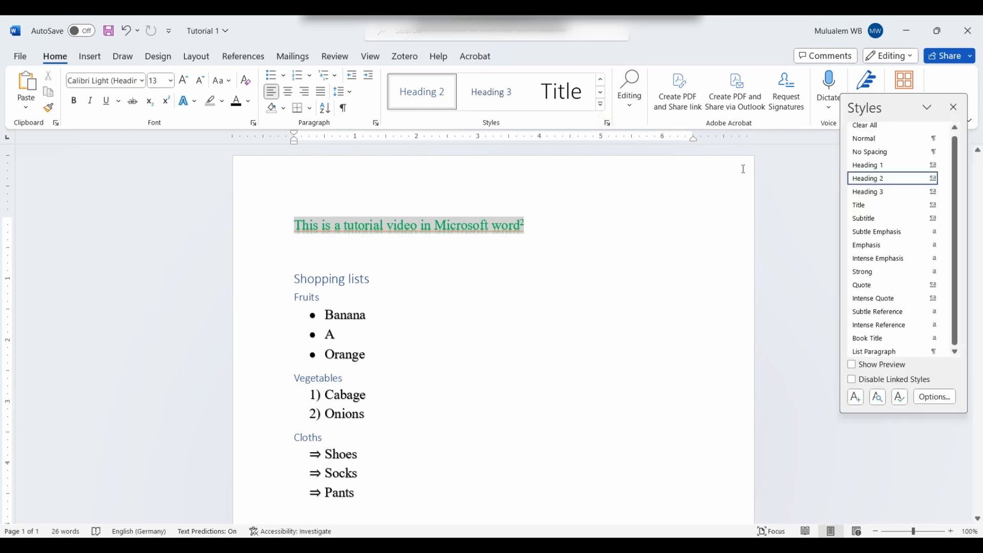
Step: Modify the Heading 2 style to green, bold, 18 pt Times New Roman
mouse_move(942, 184)
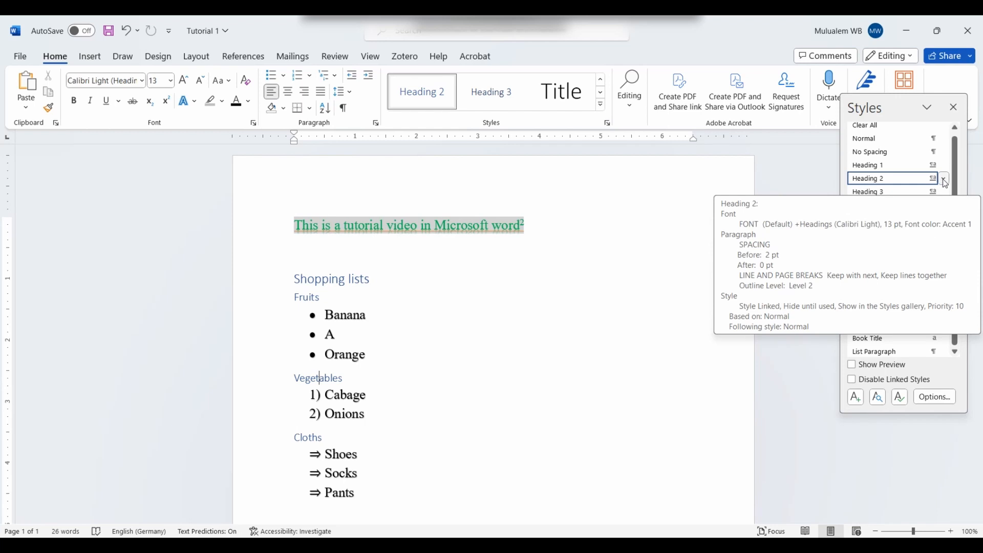
left_click(943, 180)
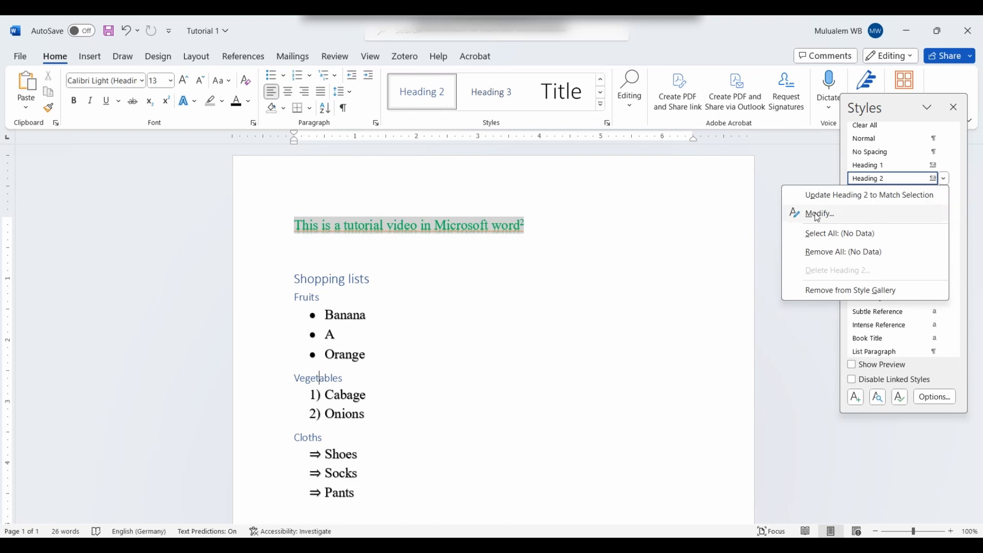
left_click(817, 216)
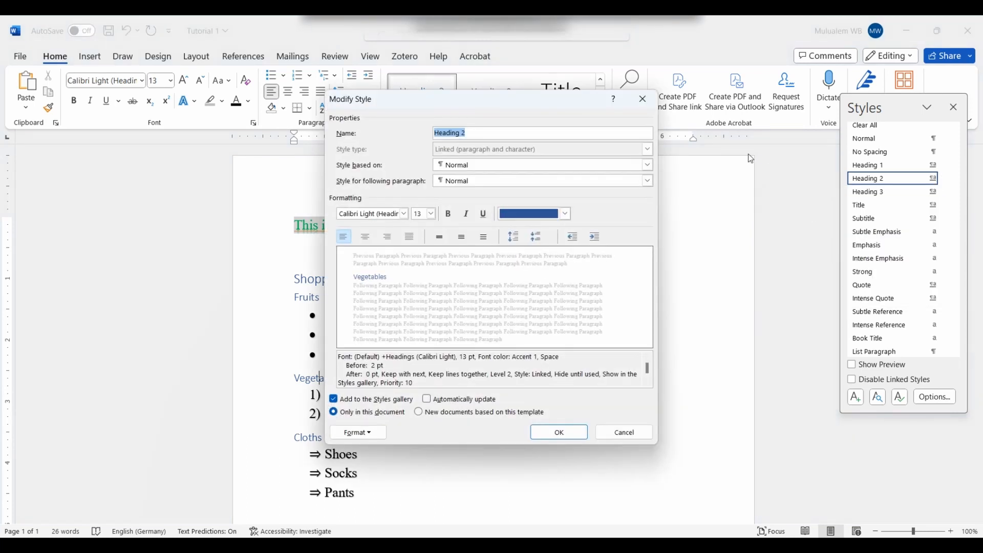
left_click(566, 215)
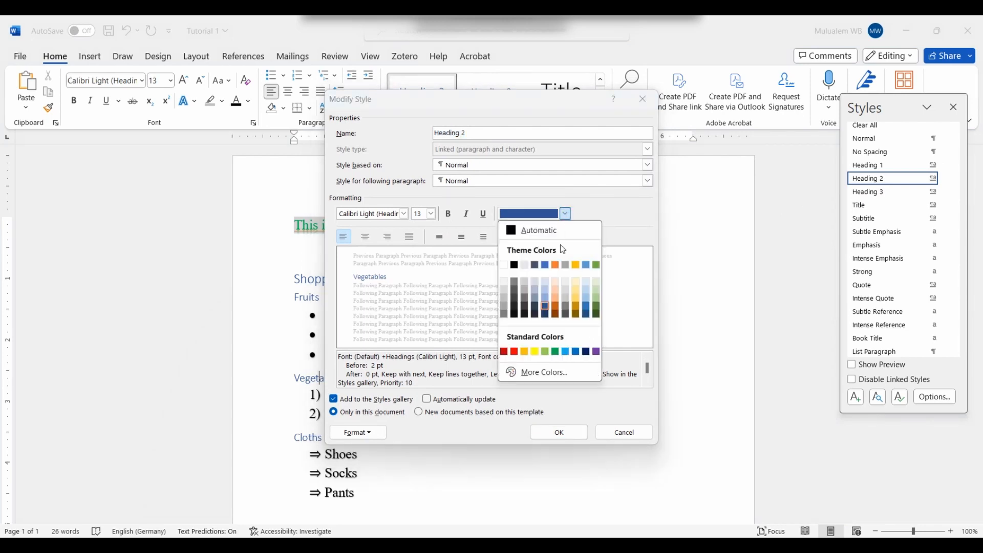
left_click(555, 352)
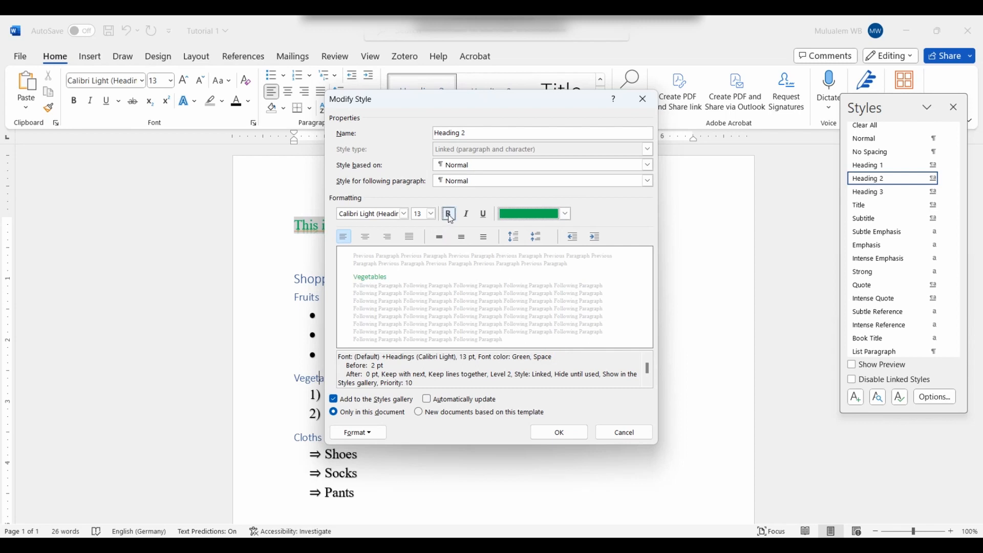
left_click(449, 214)
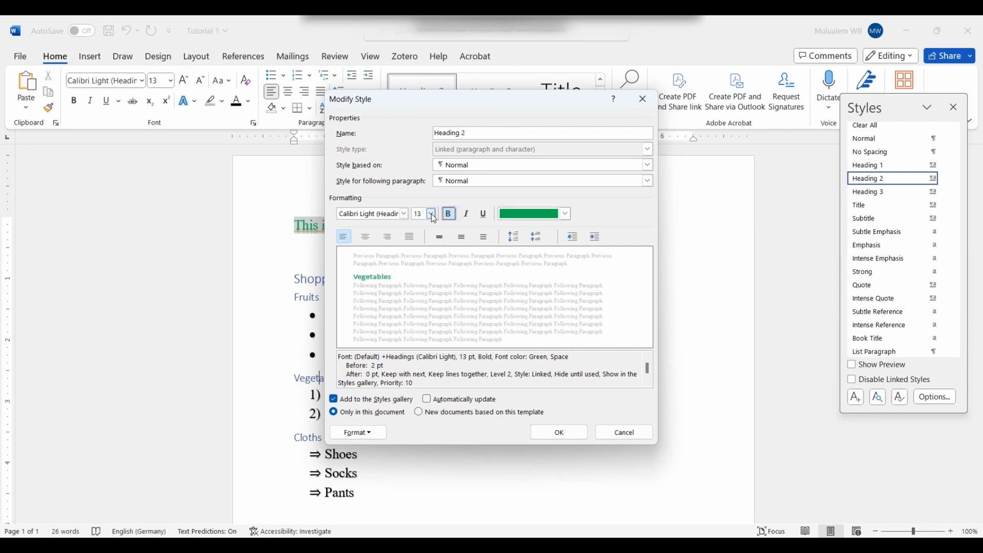
left_click(432, 214)
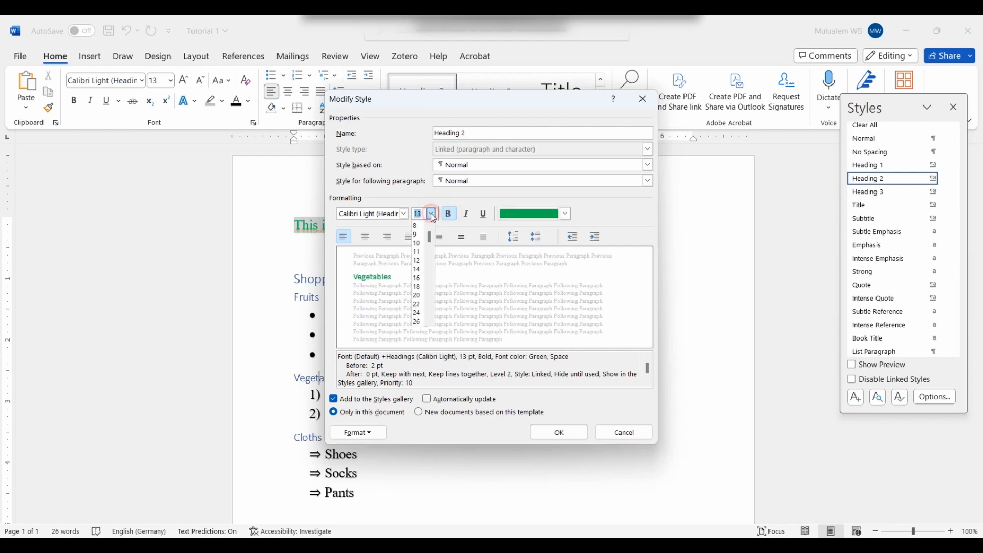
left_click(417, 287)
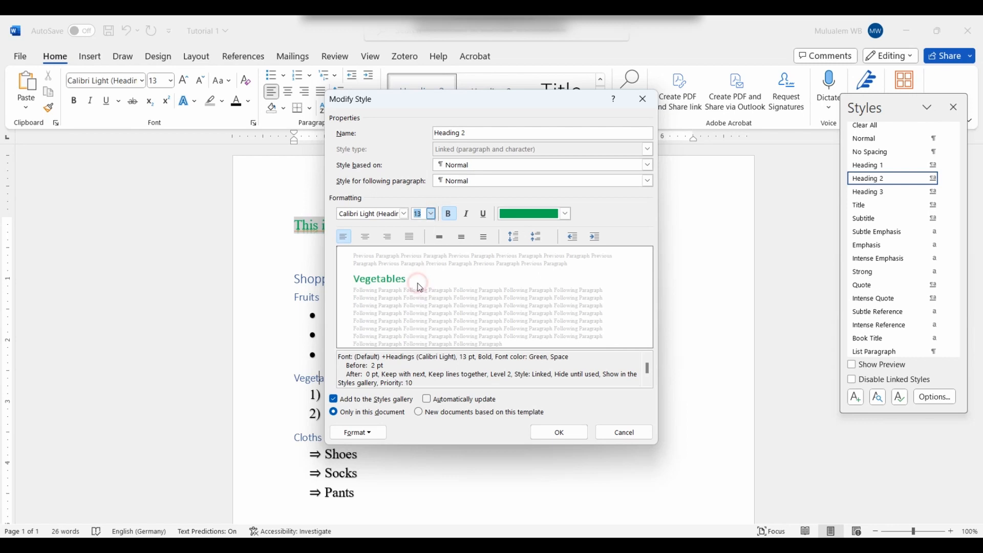
left_click(405, 214)
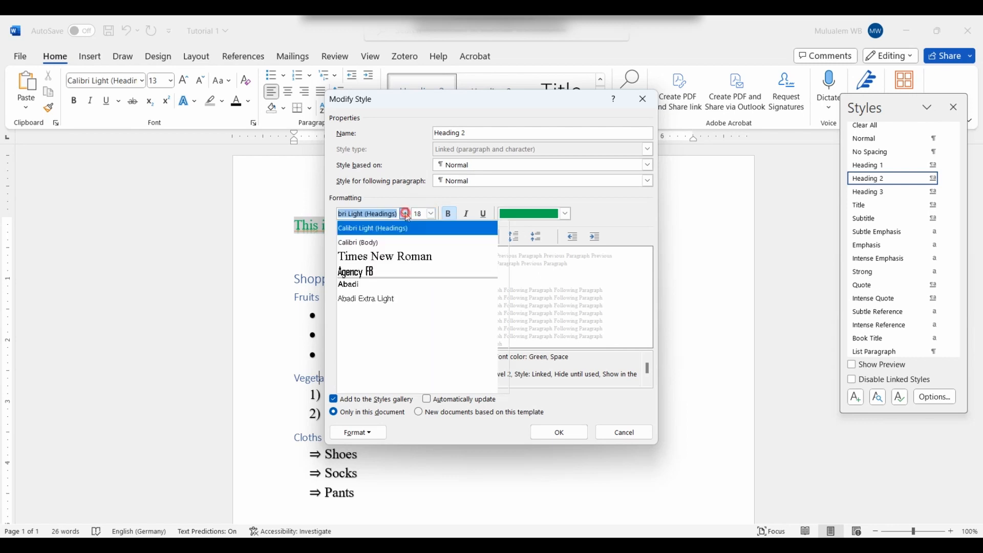
left_click(409, 257)
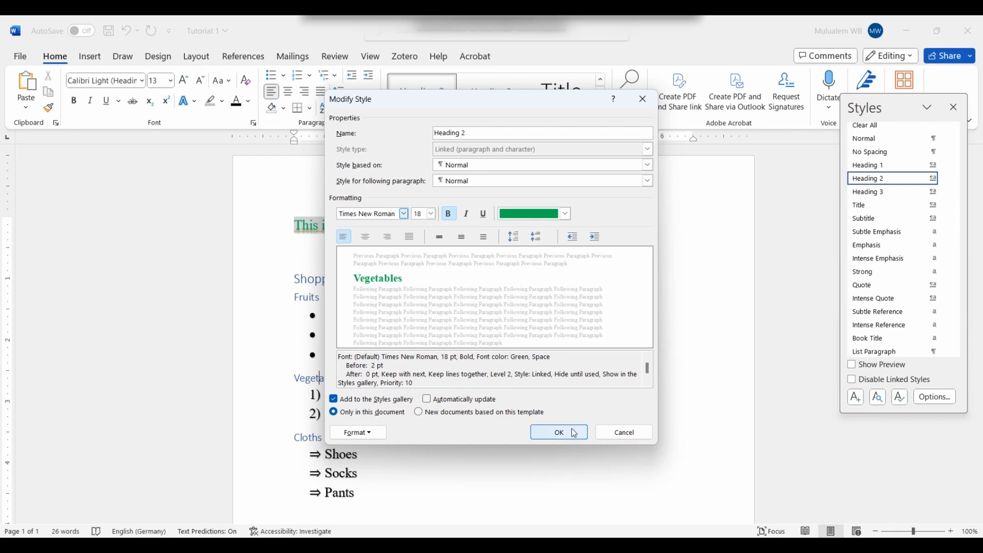
left_click(560, 433)
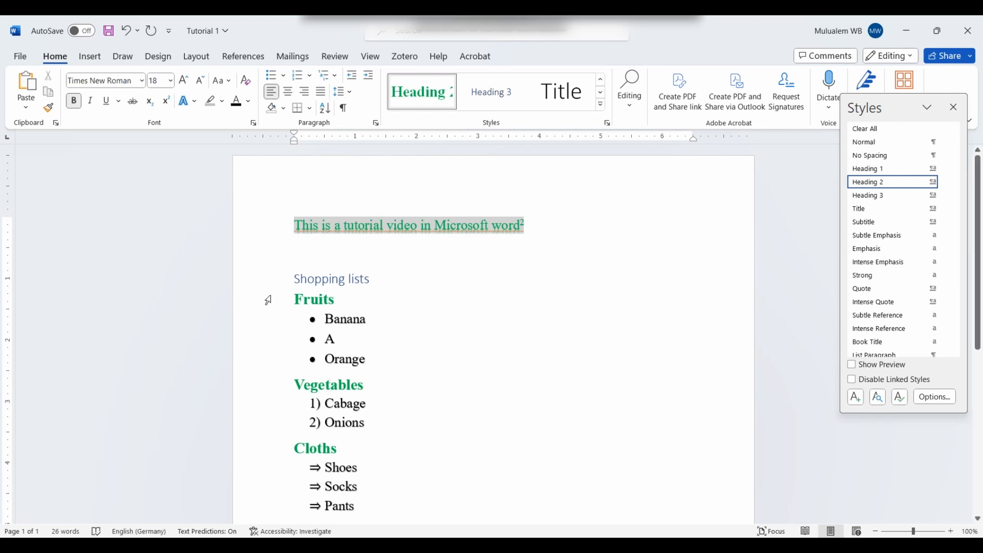
Step: Modify the Heading 1 style to brighter blue, bold, 20 pt Agency FB
left_click(356, 280)
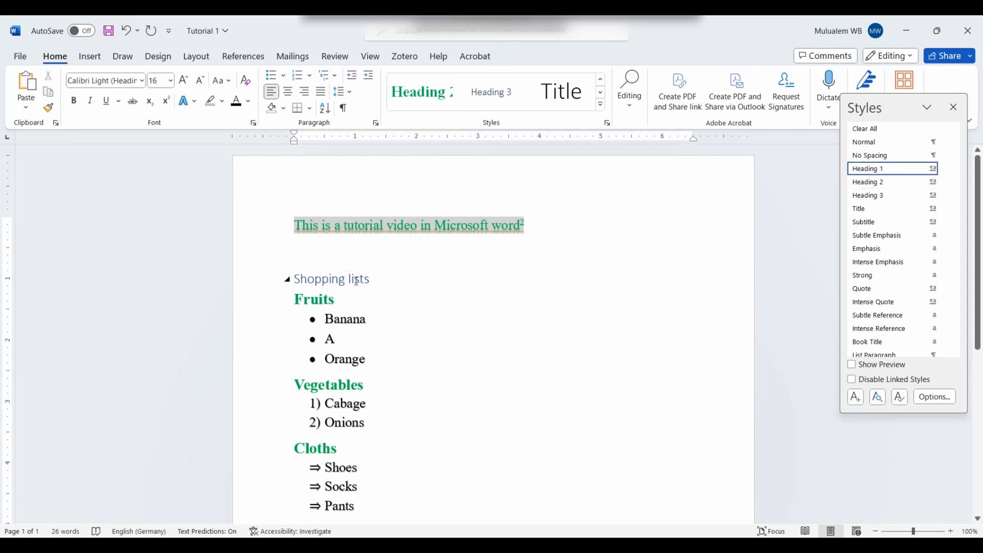
left_click(943, 170)
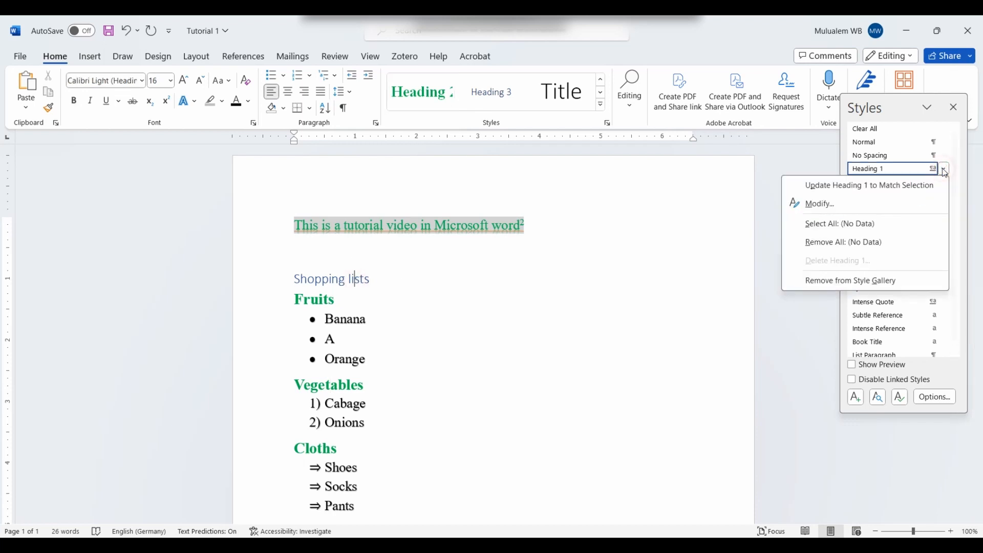
left_click(821, 205)
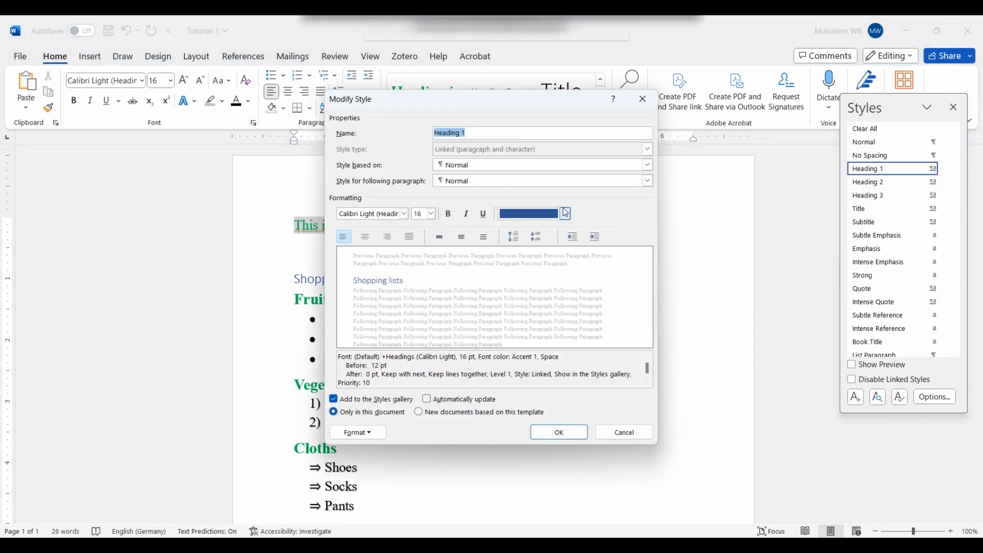
left_click(566, 213)
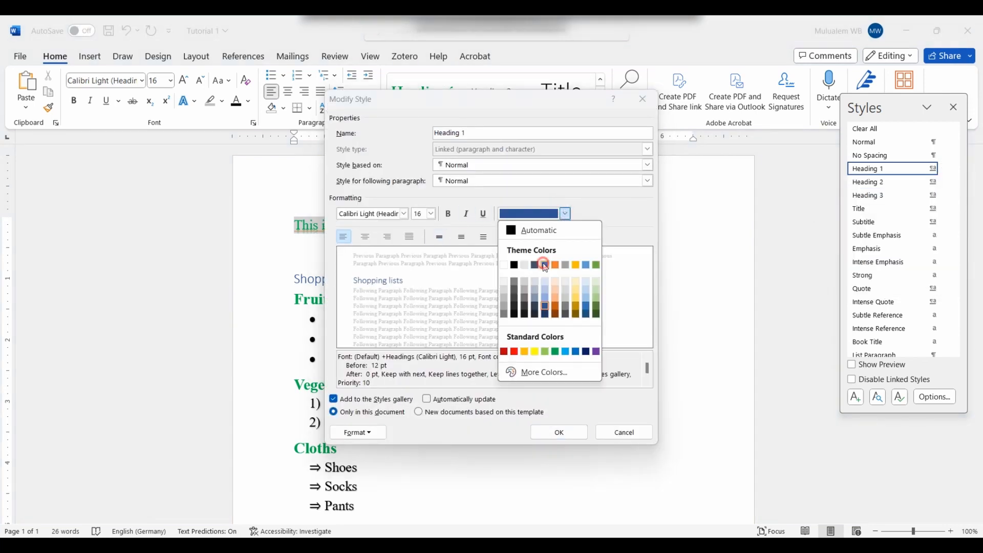
left_click(545, 265)
left_click(450, 214)
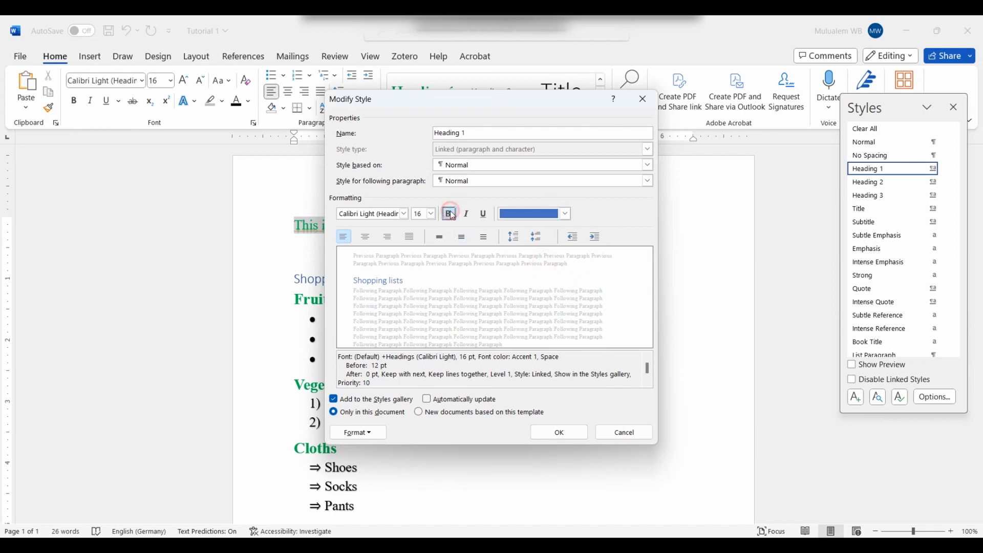
left_click(431, 213)
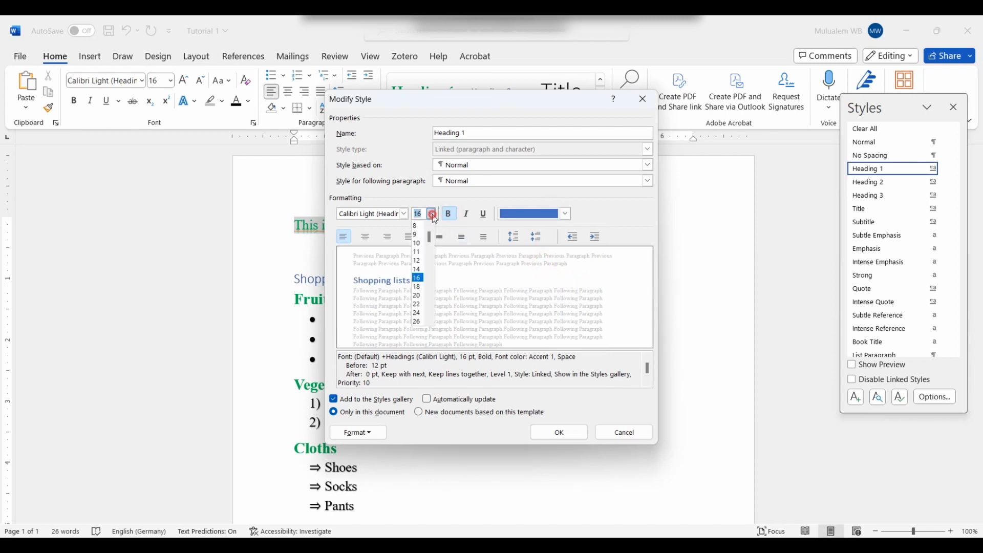
left_click(418, 295)
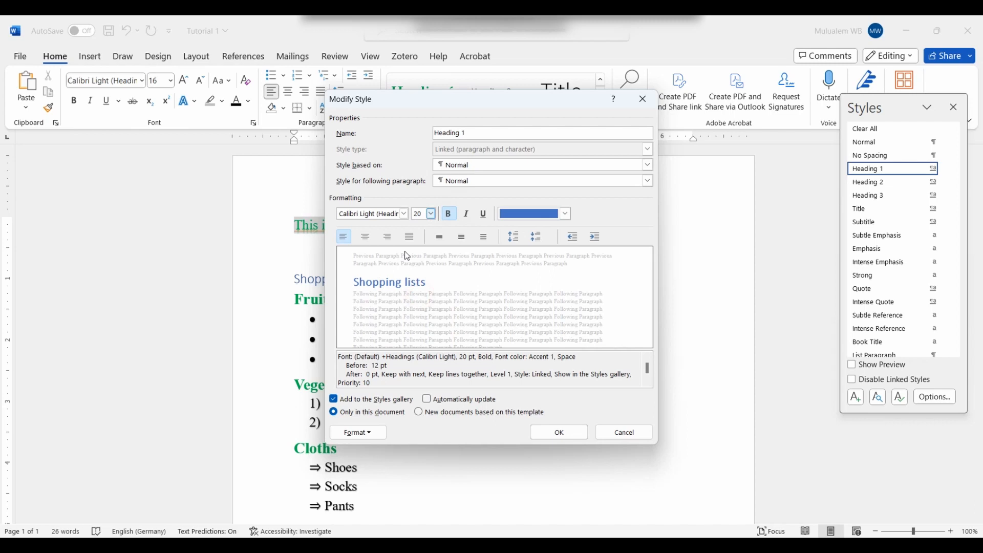
left_click(404, 214)
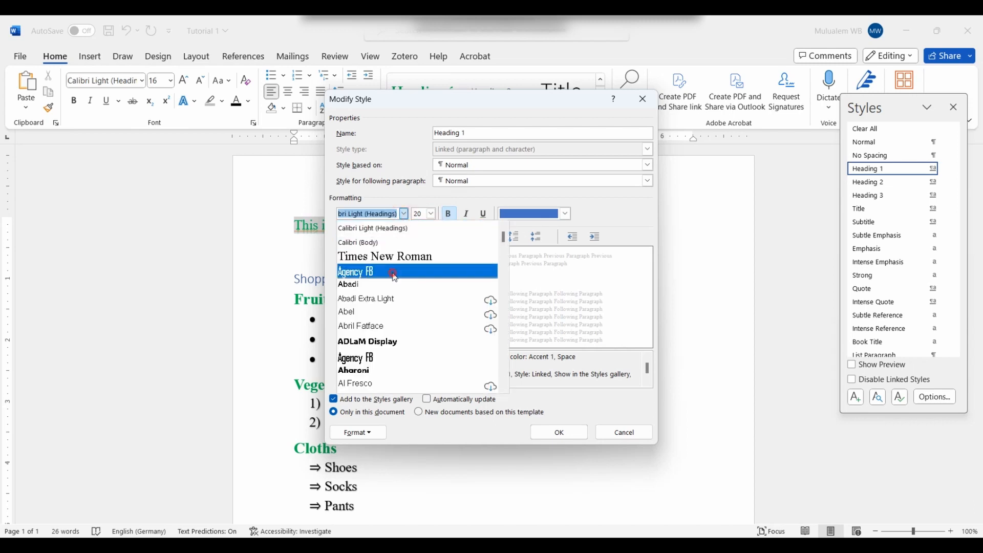
left_click(394, 272)
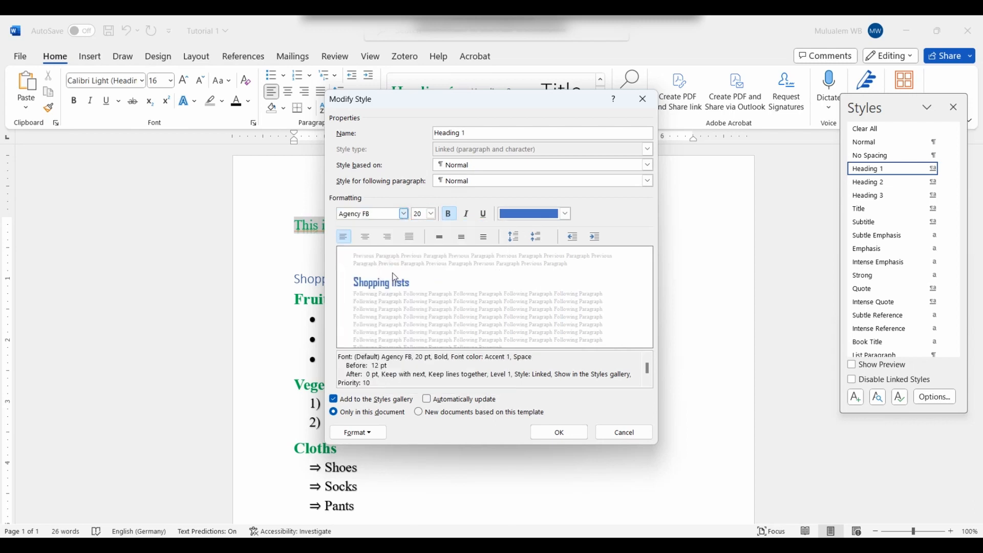
left_click(555, 432)
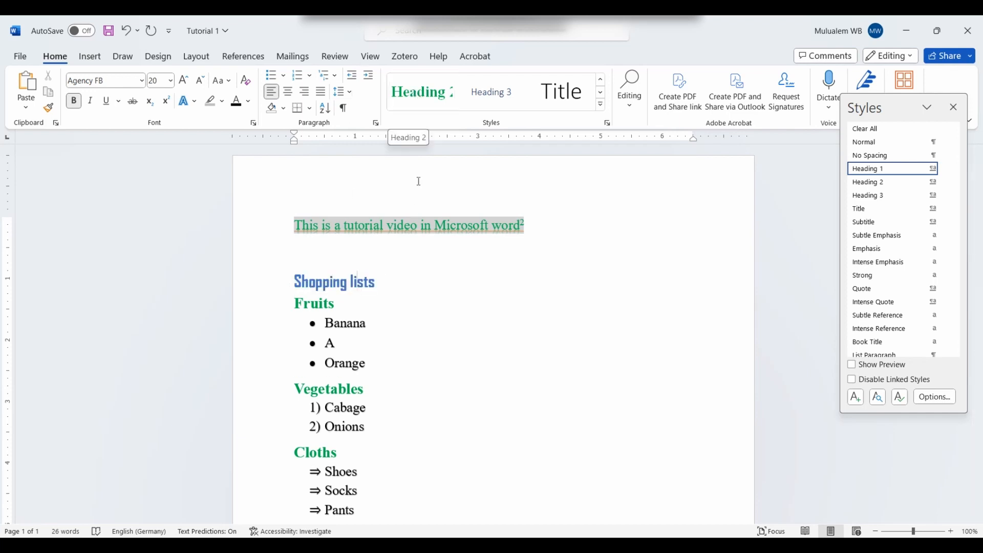
left_click(380, 510)
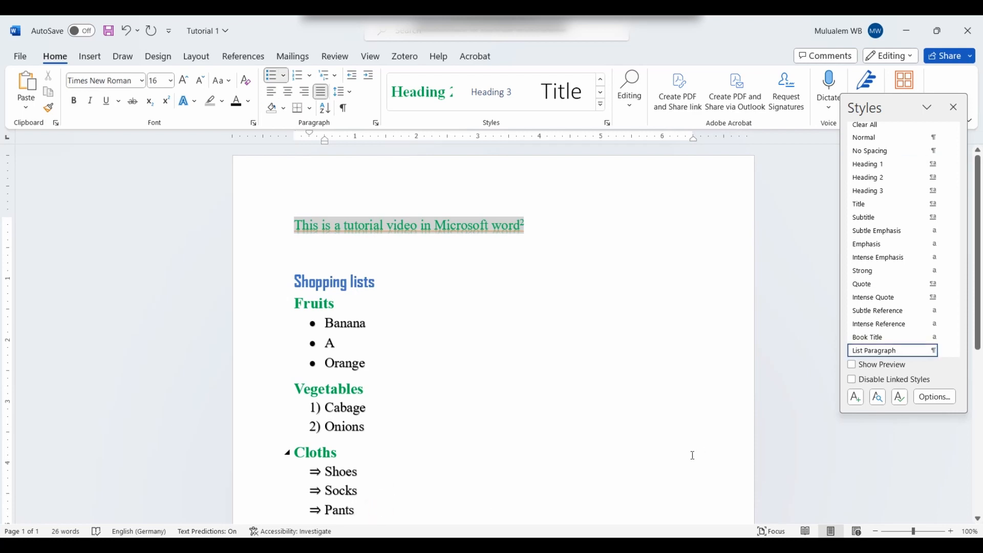
Step: Add an unbulleted line after Pants reading 'Others', correcting its spelling
key("Return")
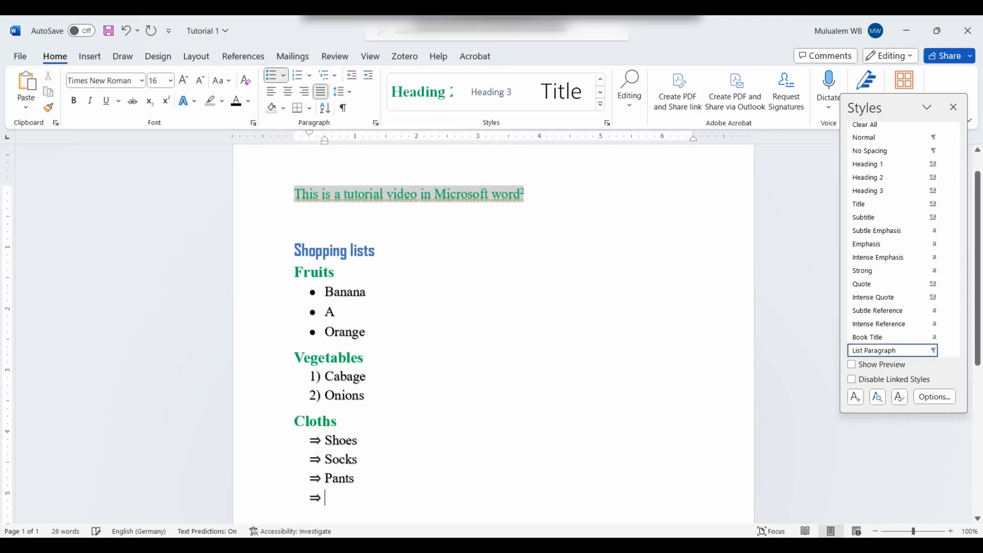
key("BackSpace")
key("BackSpace")
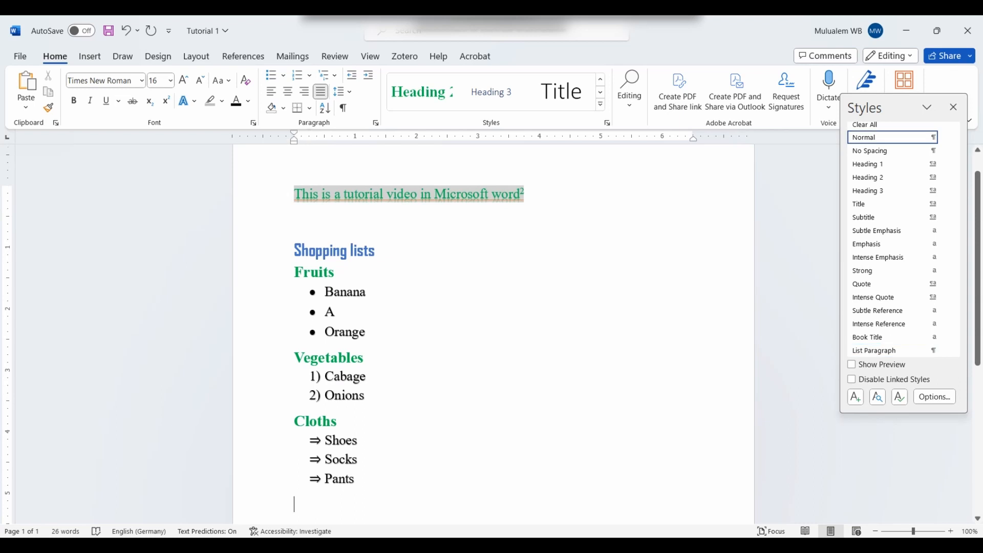
type("Othoes")
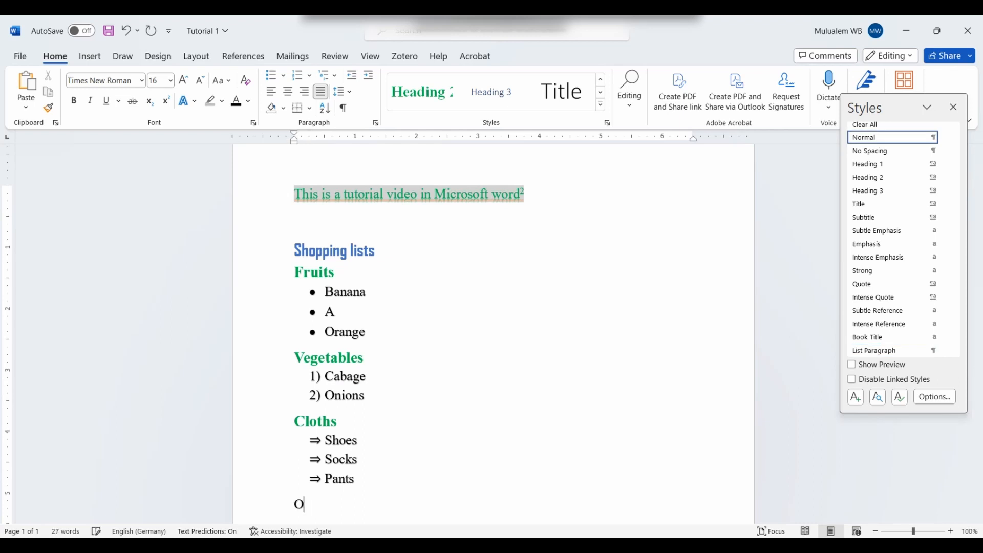
key("BackSpace")
key("BackSpace")
key("BackSpace")
type("ers")
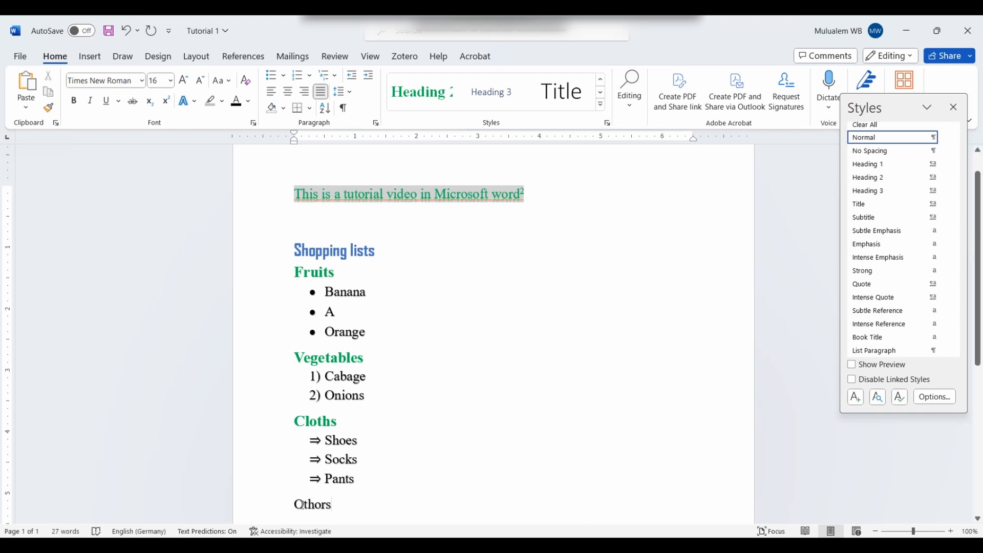
double_click(328, 505)
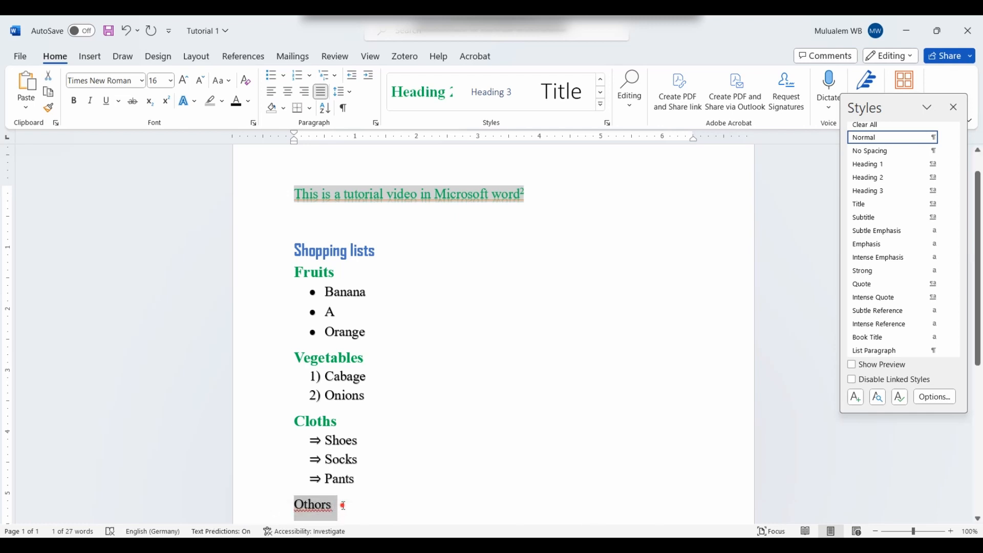
right_click(322, 505)
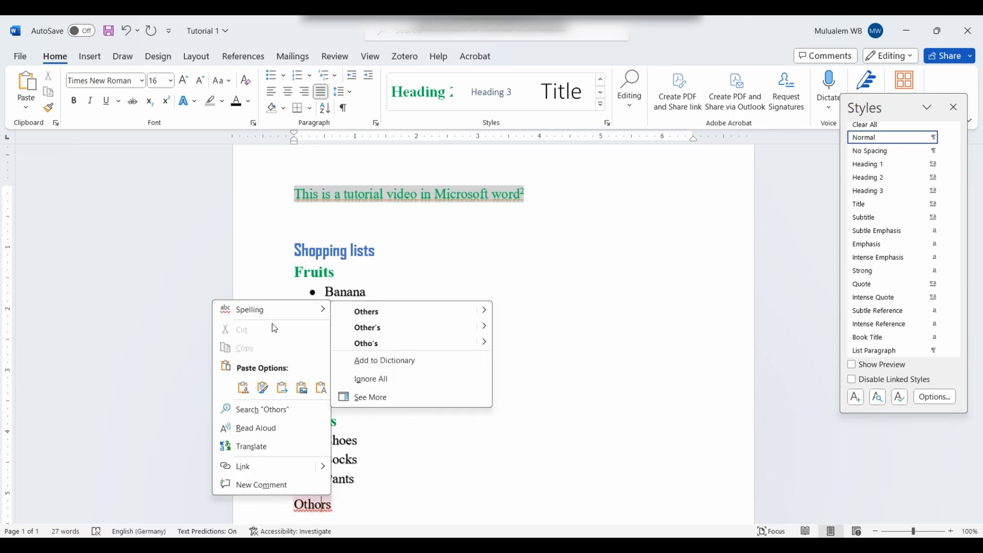
left_click(317, 505)
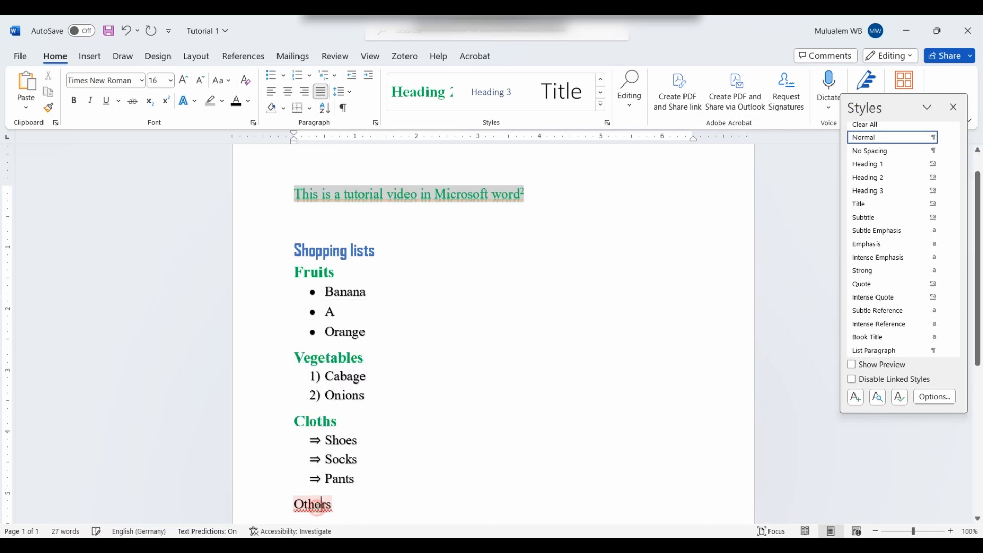
left_click(318, 505)
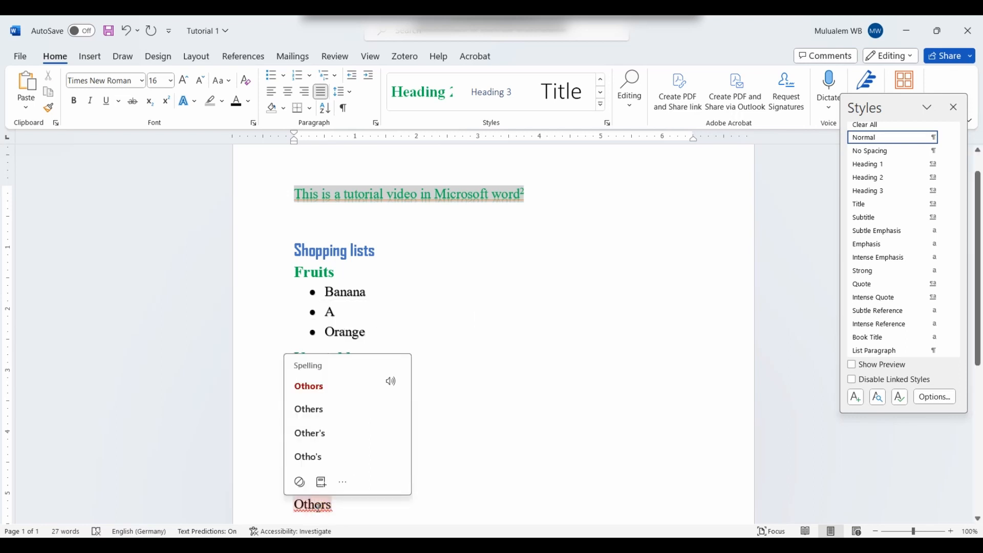
key("BackSpace")
type("e")
left_click(337, 507)
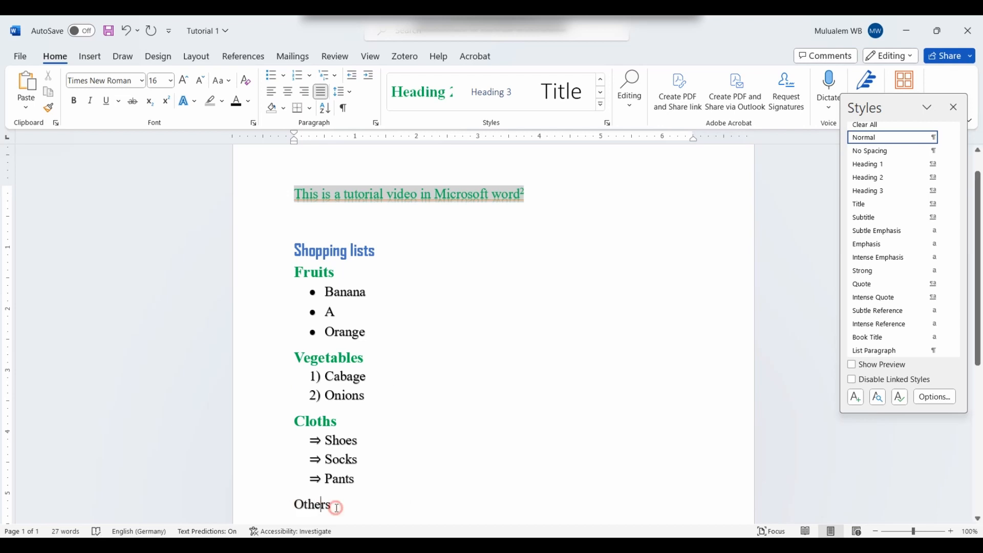
left_click_drag(336, 507, 297, 508)
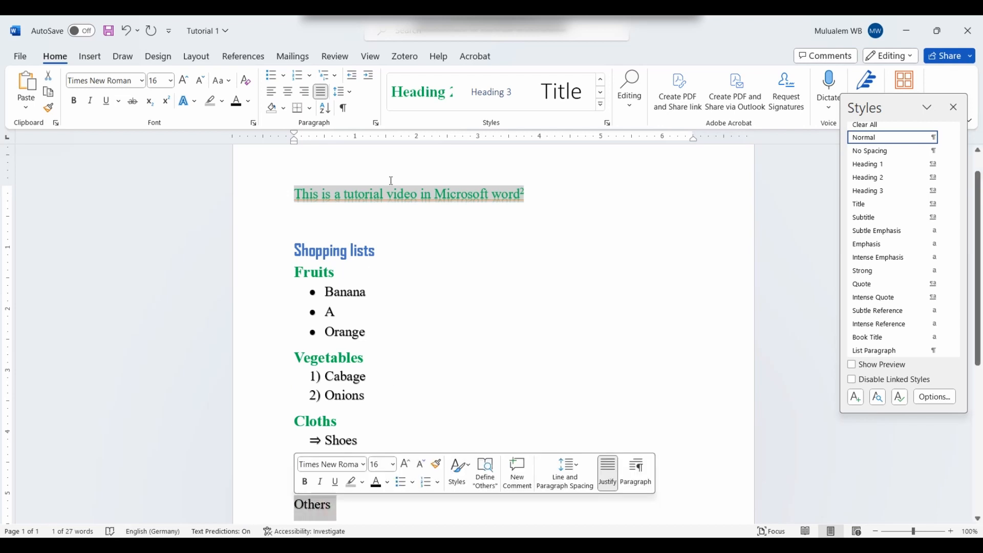
Step: Apply Heading 2 to Others and start an empty paragraph below it
left_click(416, 96)
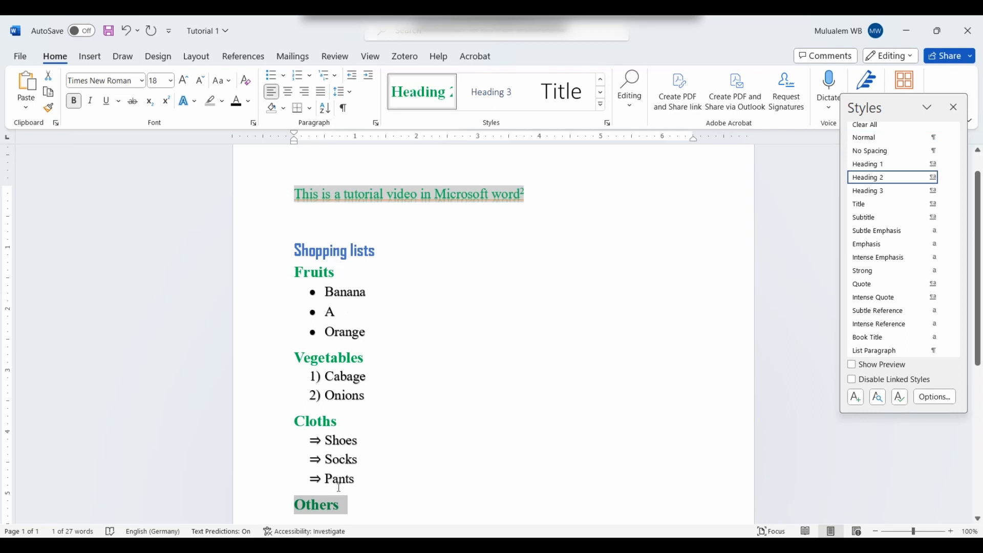
left_click(353, 506)
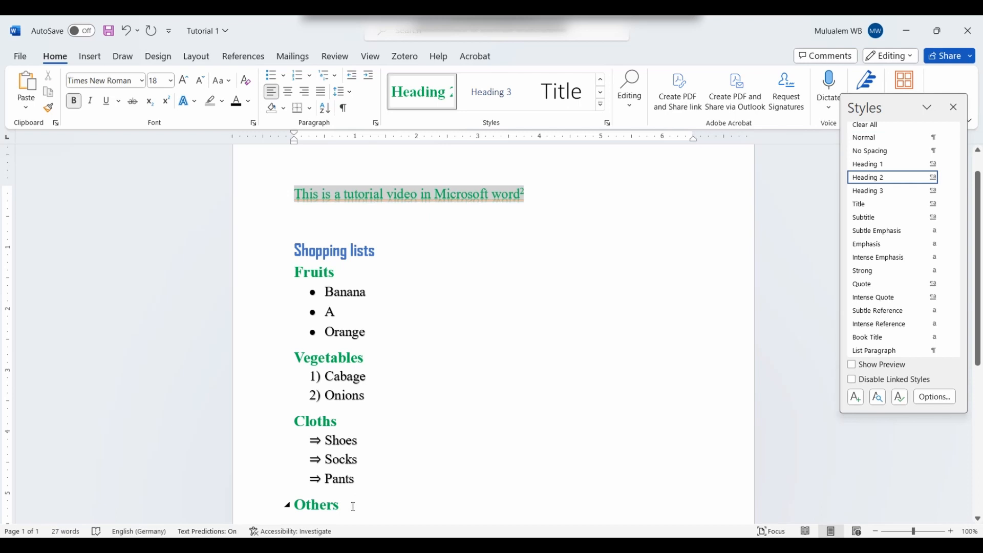
key("Return")
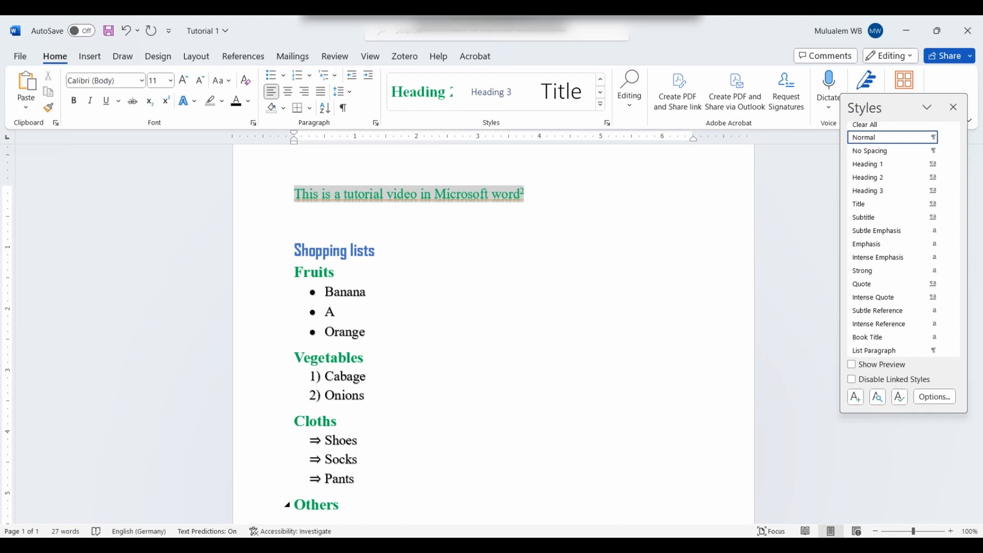
Step: Type 'Hobbies' below Others and style the line as Heading 1
type("Hobbes")
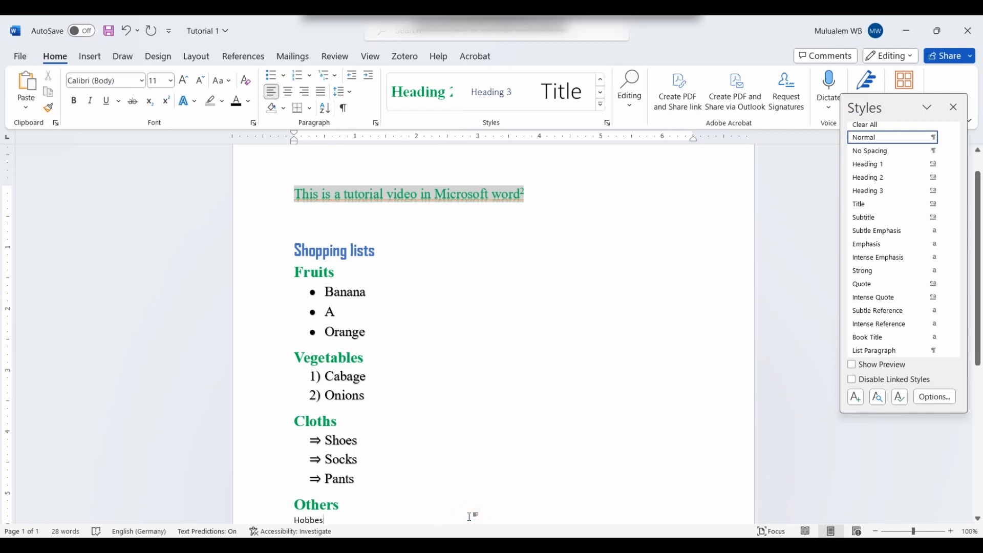
key("BackSpace")
key("BackSpace")
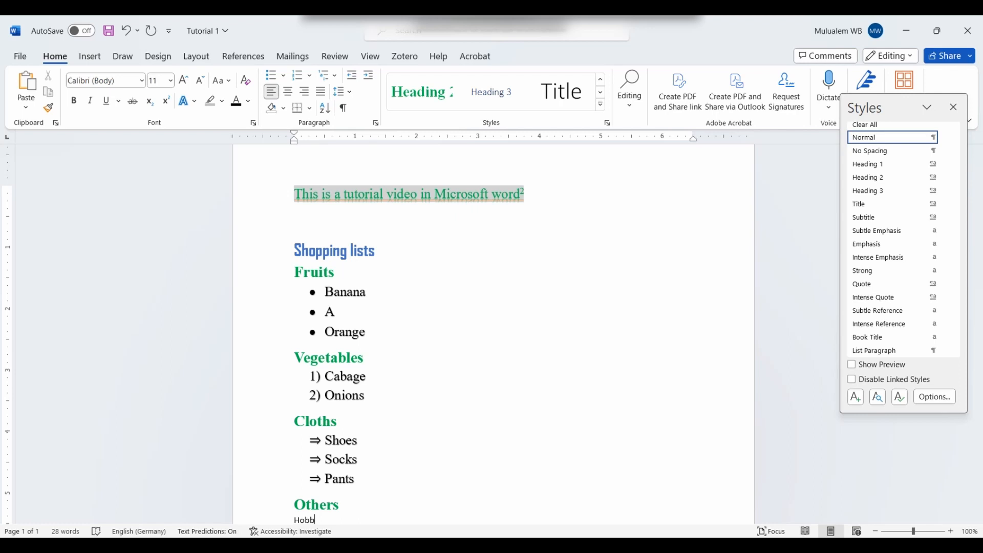
type("ies")
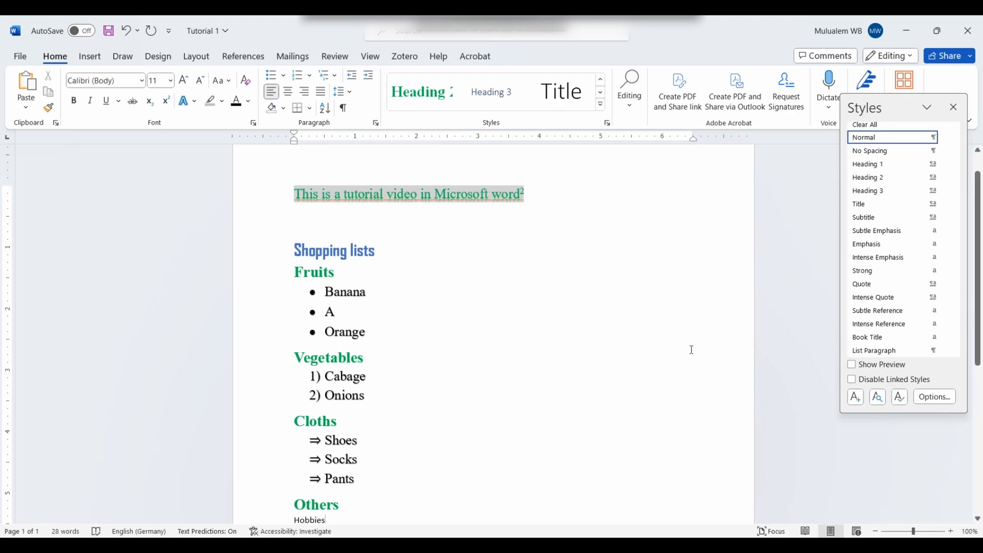
left_click_drag(980, 240, 978, 387)
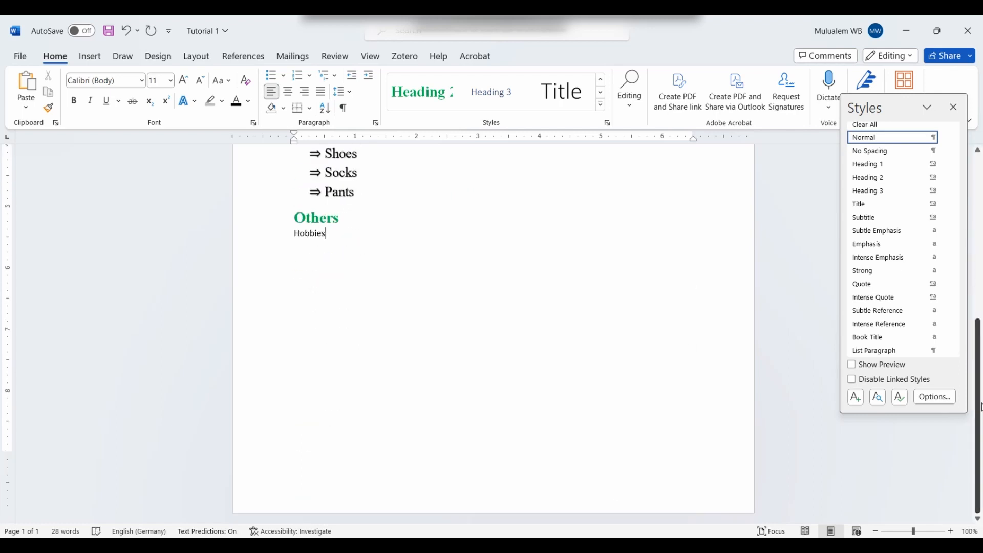
left_click(275, 236)
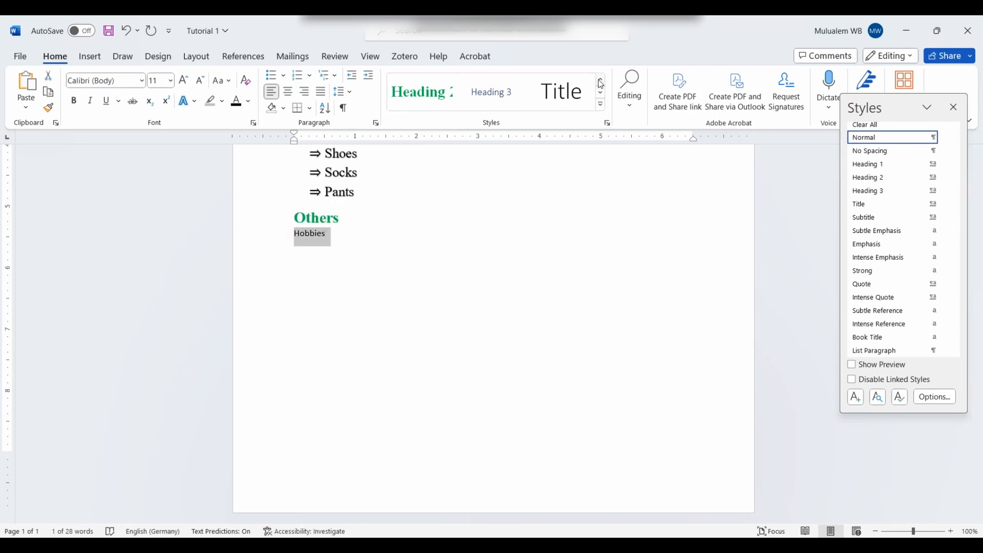
scroll(521, 97, "up", 1)
left_click(561, 92)
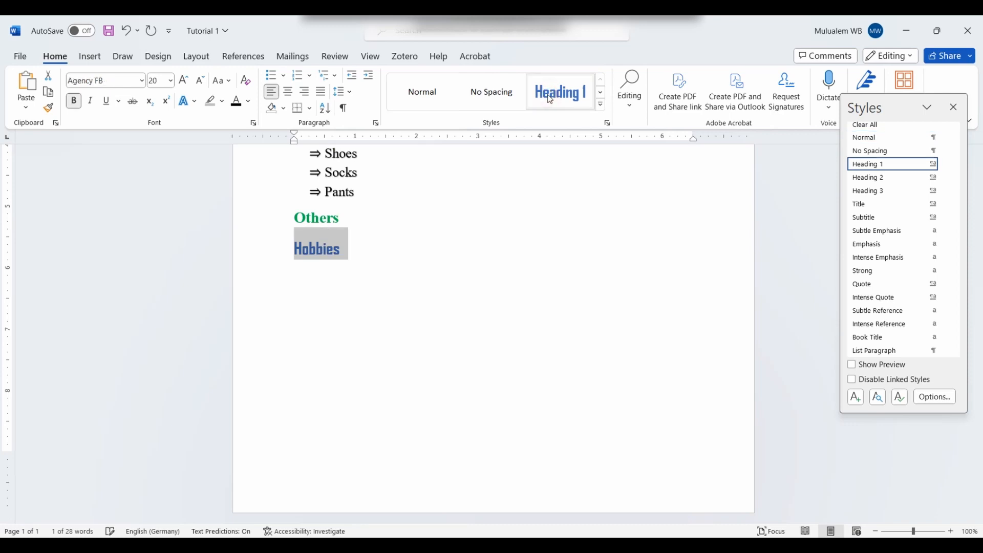
left_click(355, 253)
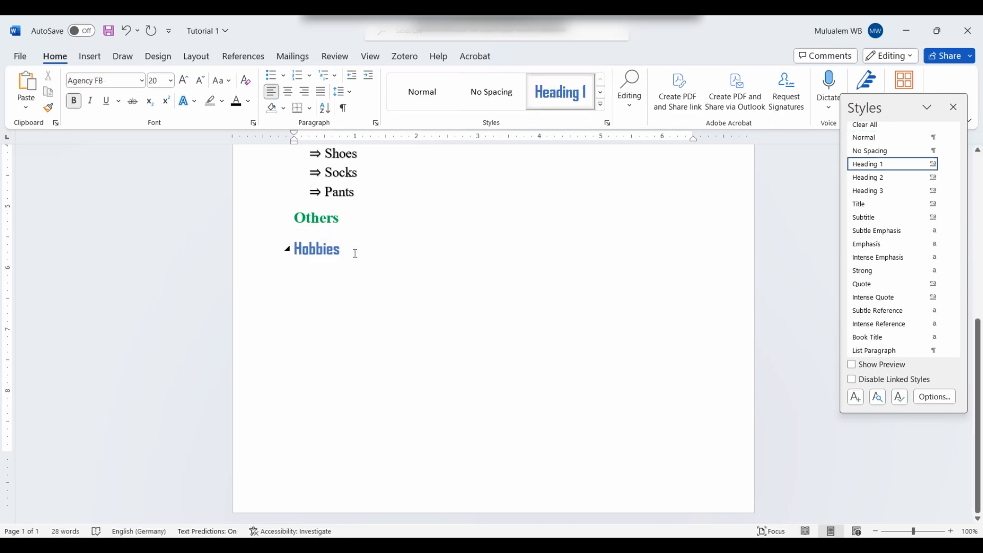
Step: With the caret at the end of Hobbies, switch to the Insert ribbon
left_click_drag(979, 361, 979, 287)
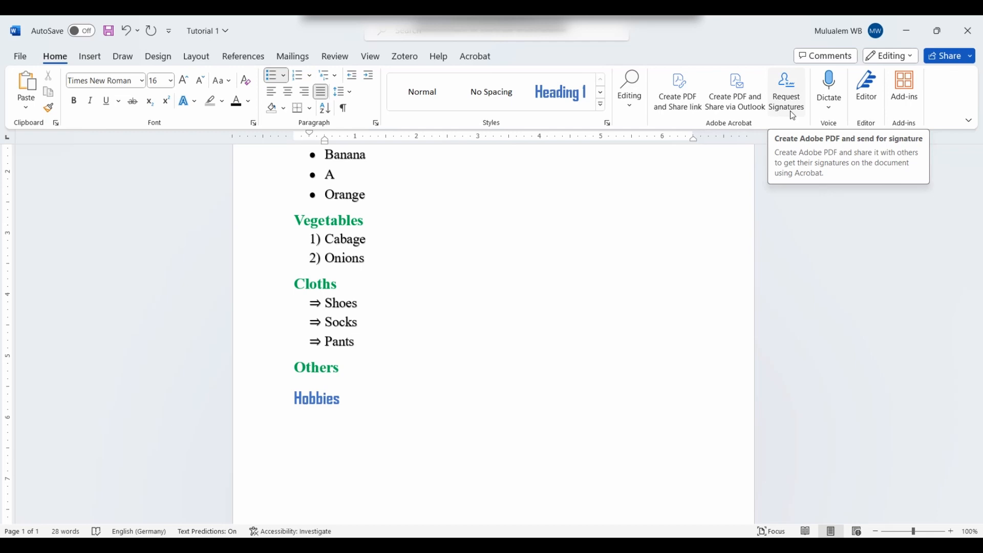
left_click(592, 381)
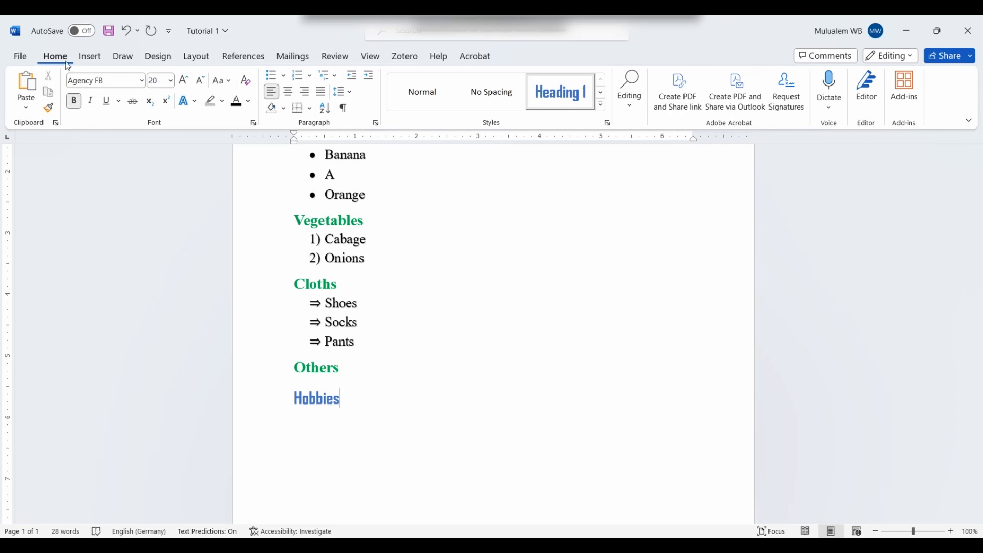
left_click(92, 57)
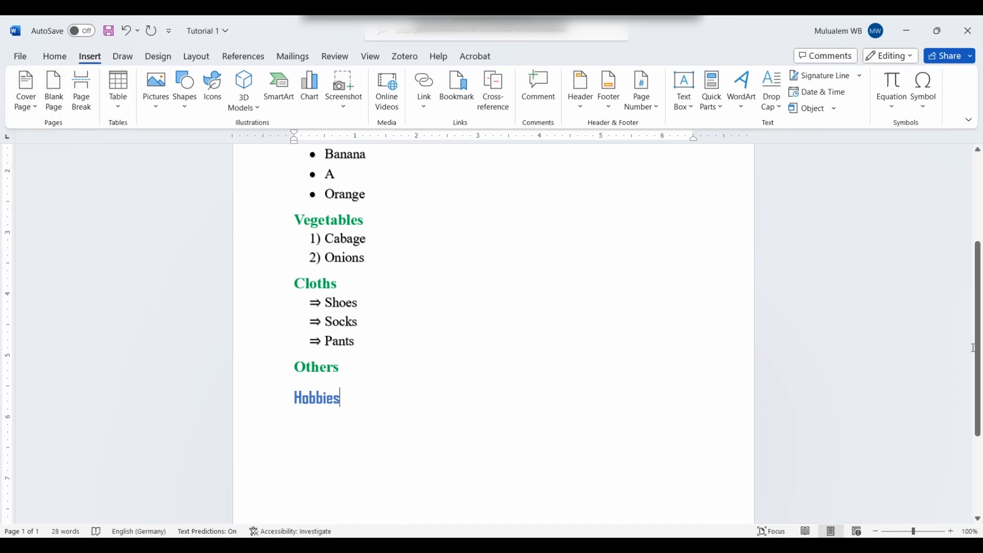
Step: Insert the Slice (Light) design from the Cover Page gallery
left_click_drag(977, 352, 977, 215)
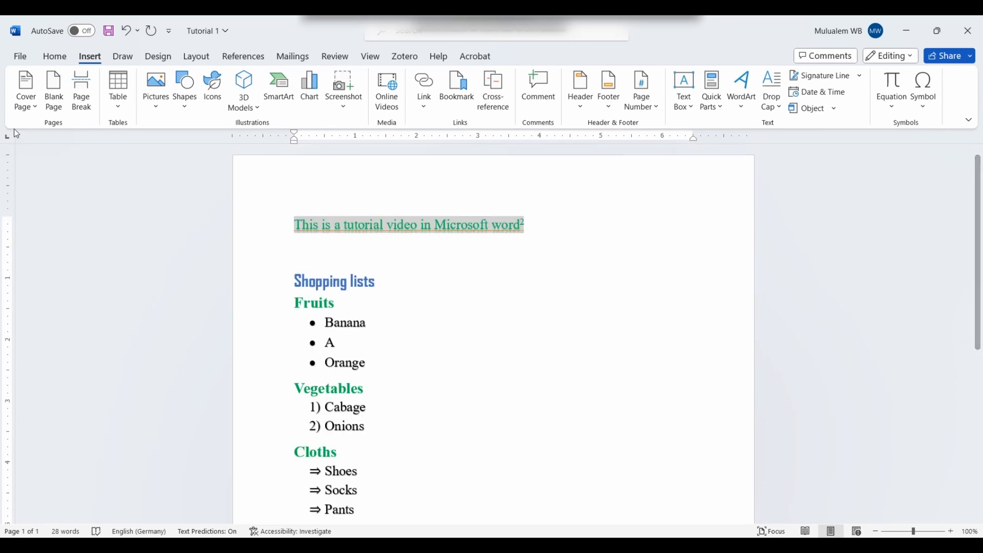
left_click(33, 109)
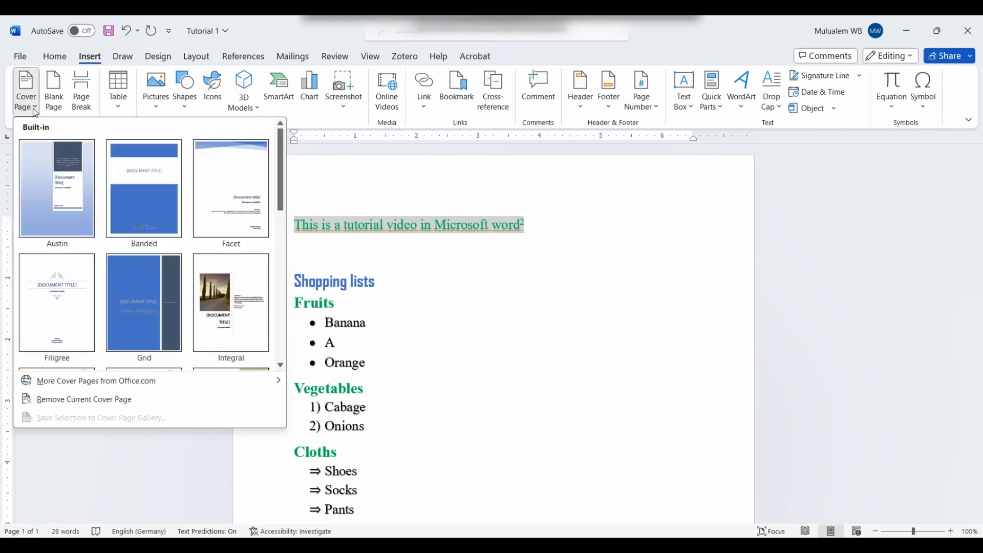
left_click(283, 189)
left_click_drag(284, 192, 281, 335)
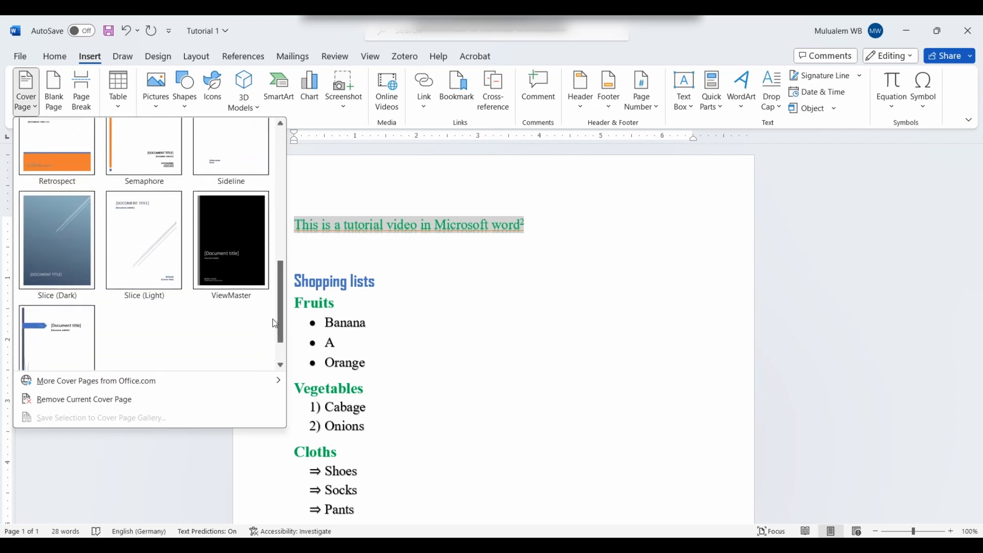
left_click(142, 263)
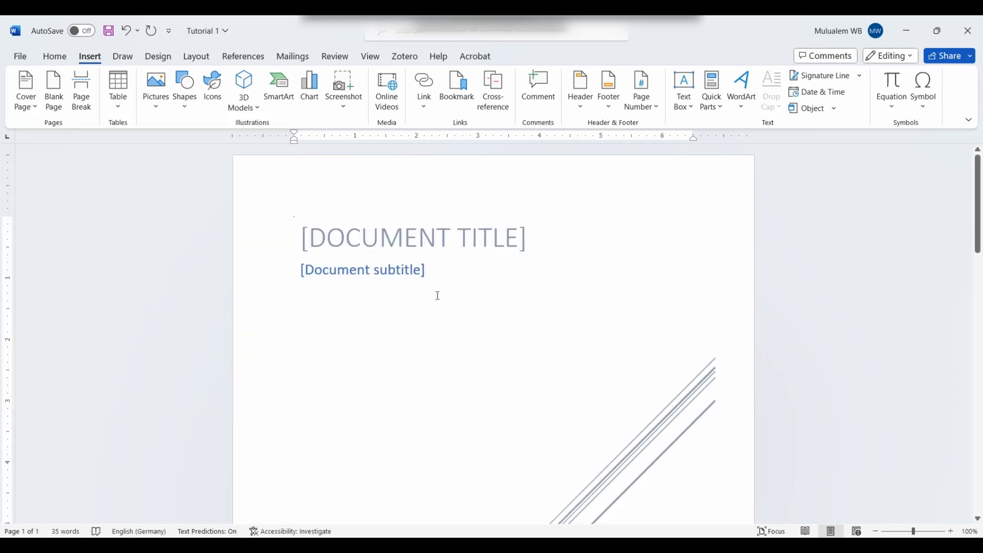
Step: Replace the cover page title placeholder with 'TUTORIAL ON MS WORD'
mouse_move(978, 232)
left_mouse_down()
mouse_move(980, 389)
mouse_move(980, 217)
left_mouse_up()
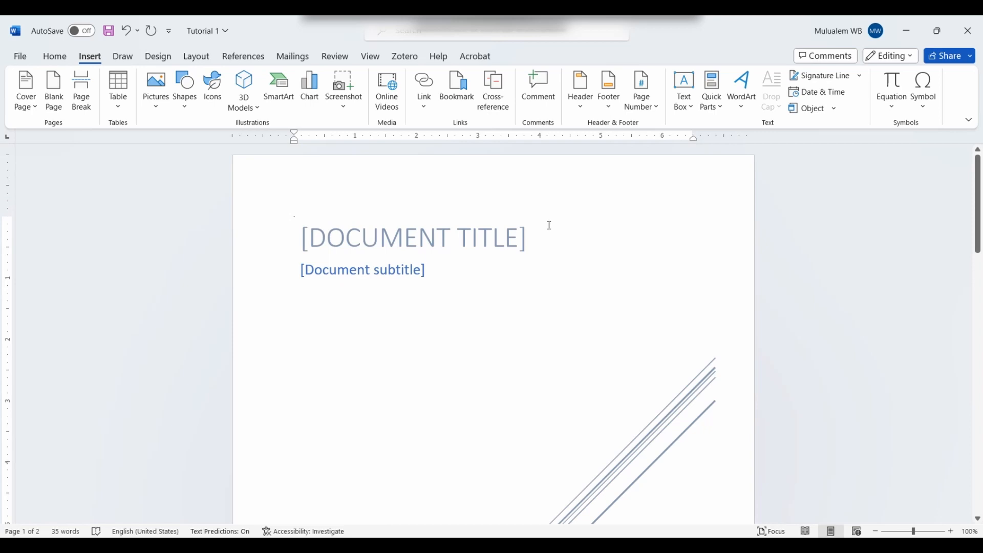
left_click(400, 244)
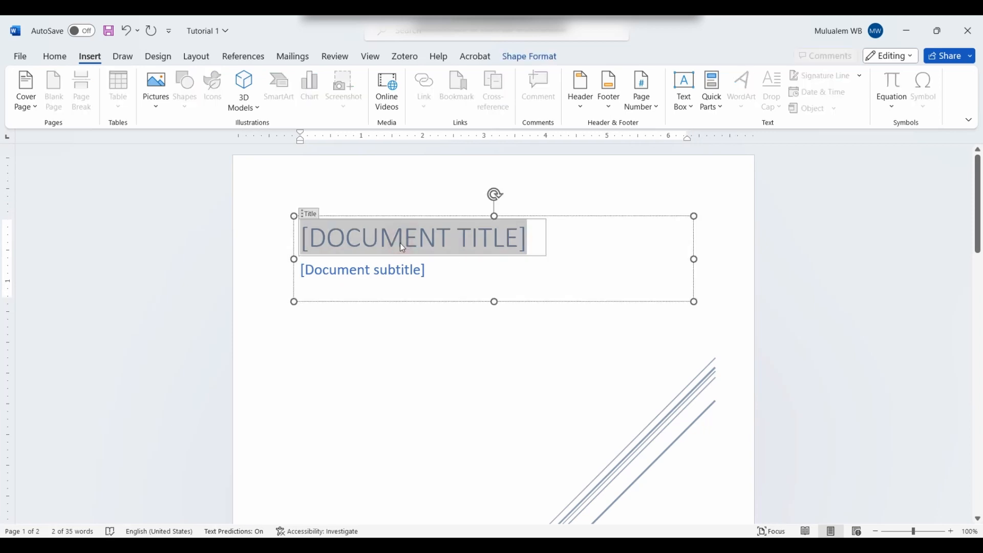
type("TUTORIAL IN")
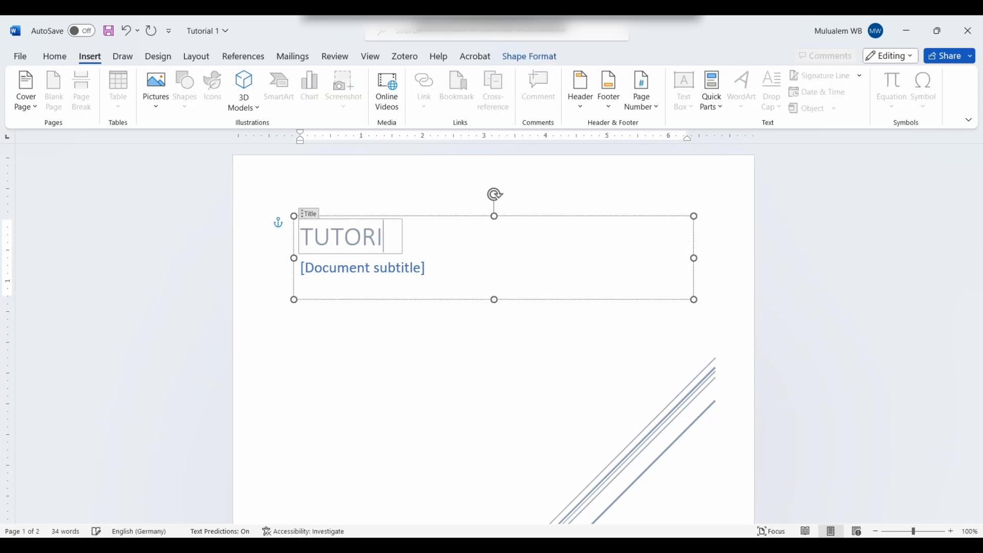
key("BackSpace")
key("BackSpace")
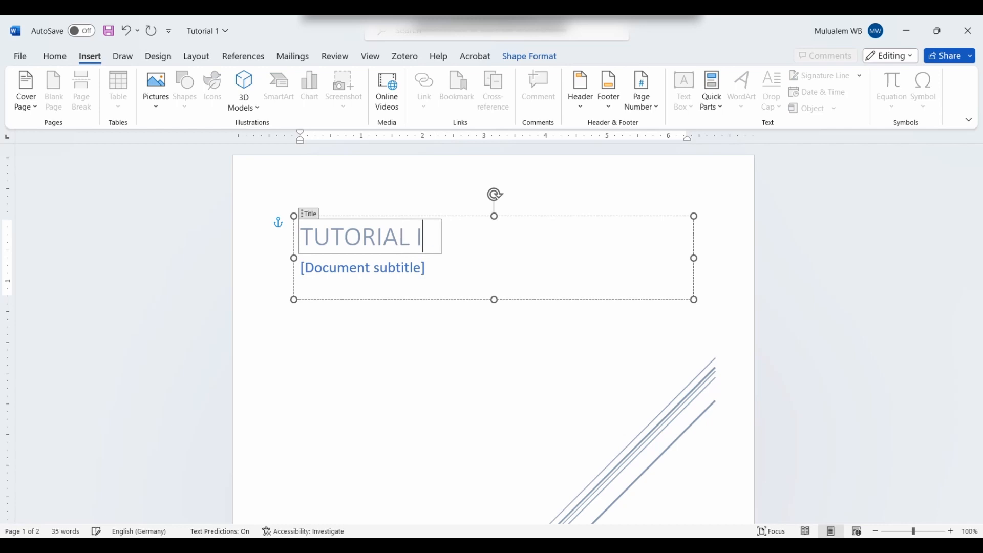
type("ON MS WORD")
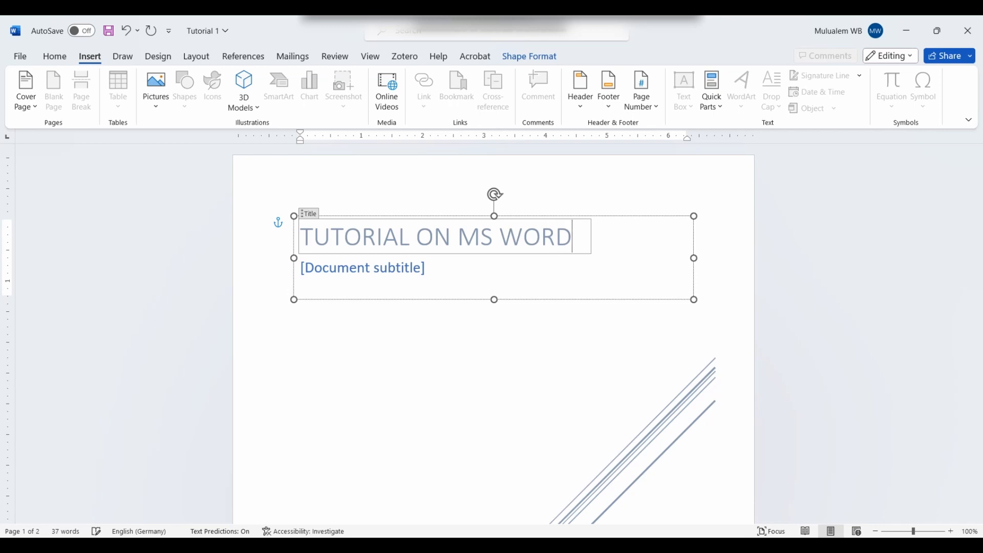
left_click(360, 277)
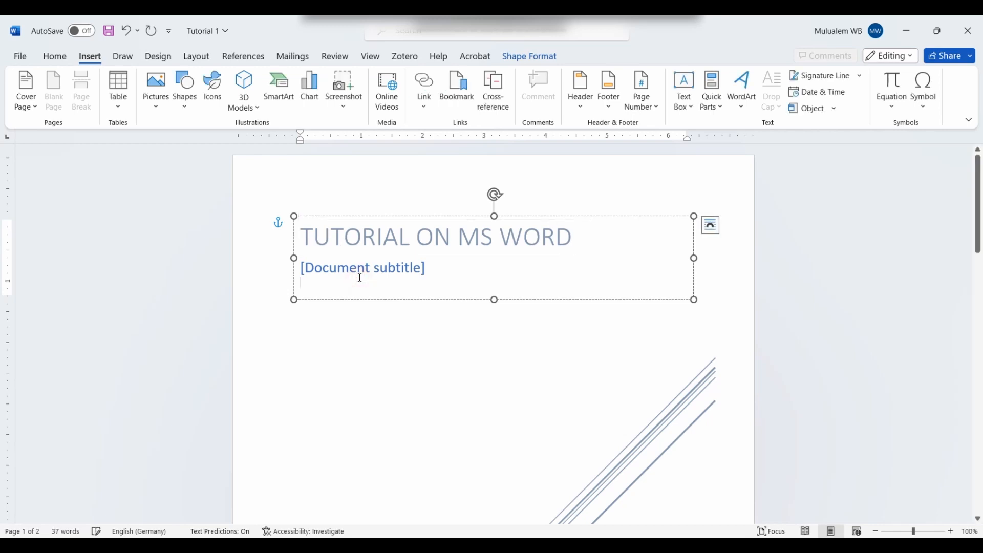
left_click(499, 388)
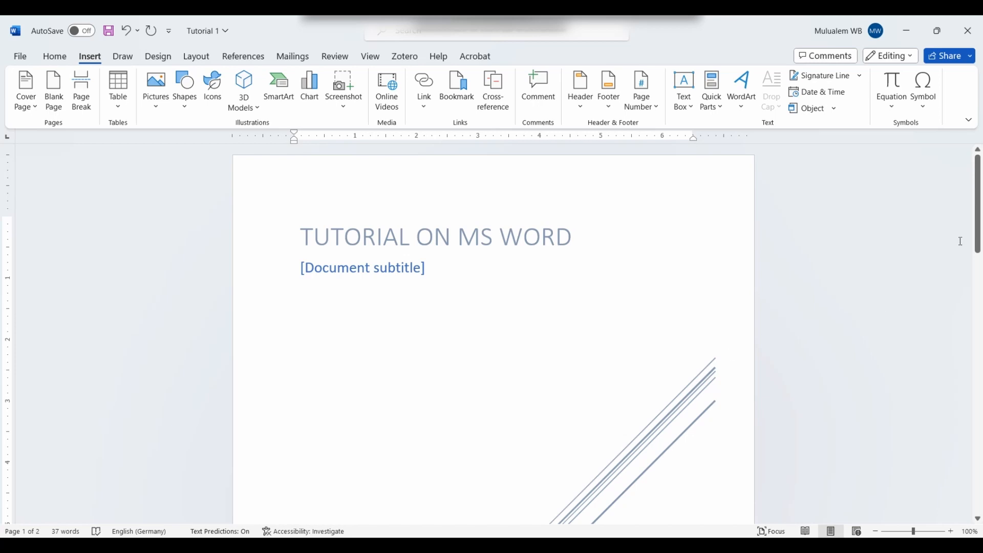
left_click_drag(977, 241, 978, 301)
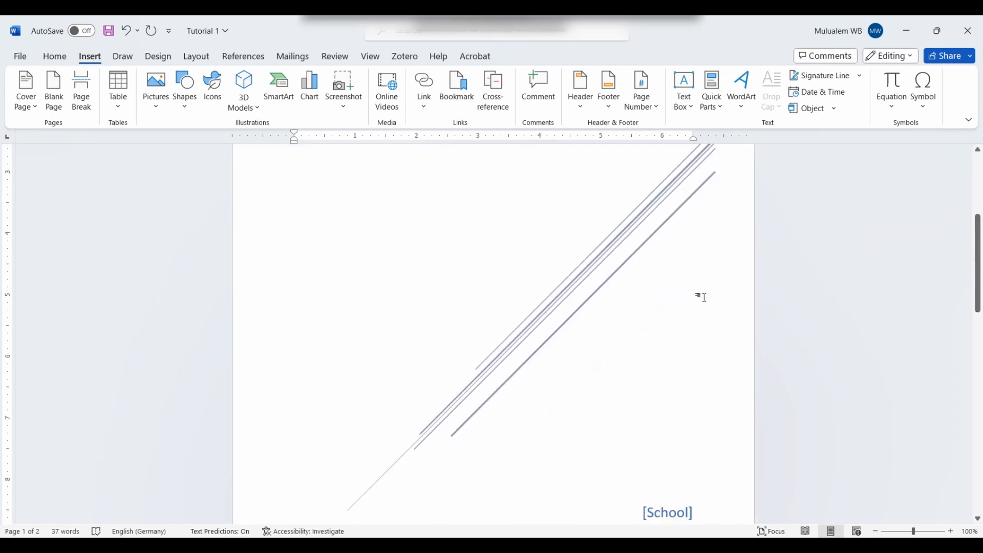
left_click(623, 291)
left_click(606, 273)
left_click(605, 274)
scroll(606, 272, "up", 3)
left_click(657, 340)
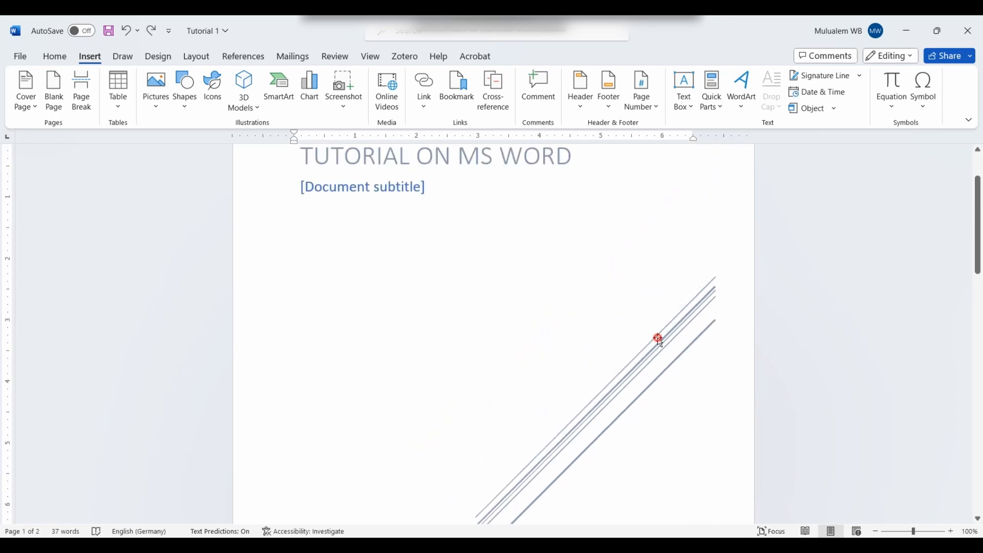
key("Delete")
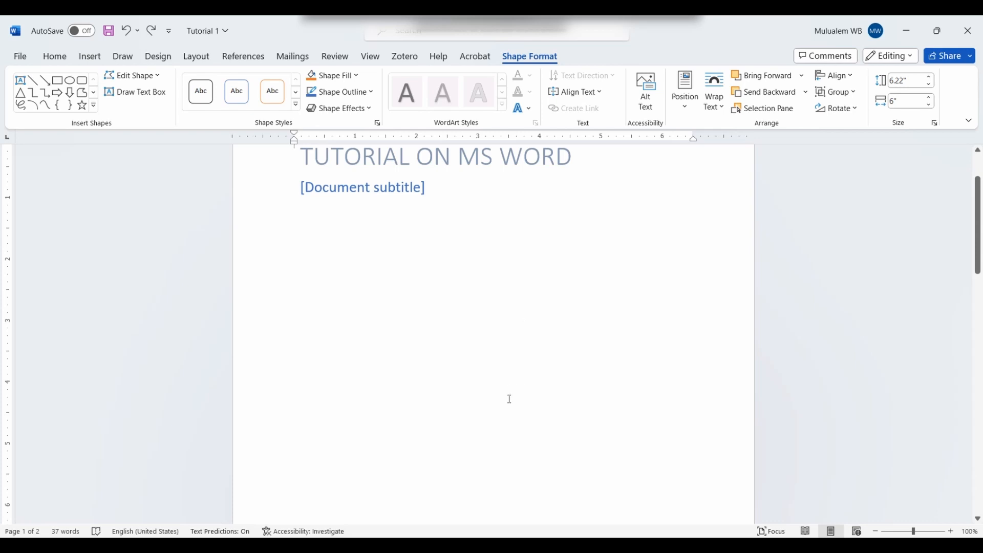
left_click(125, 32)
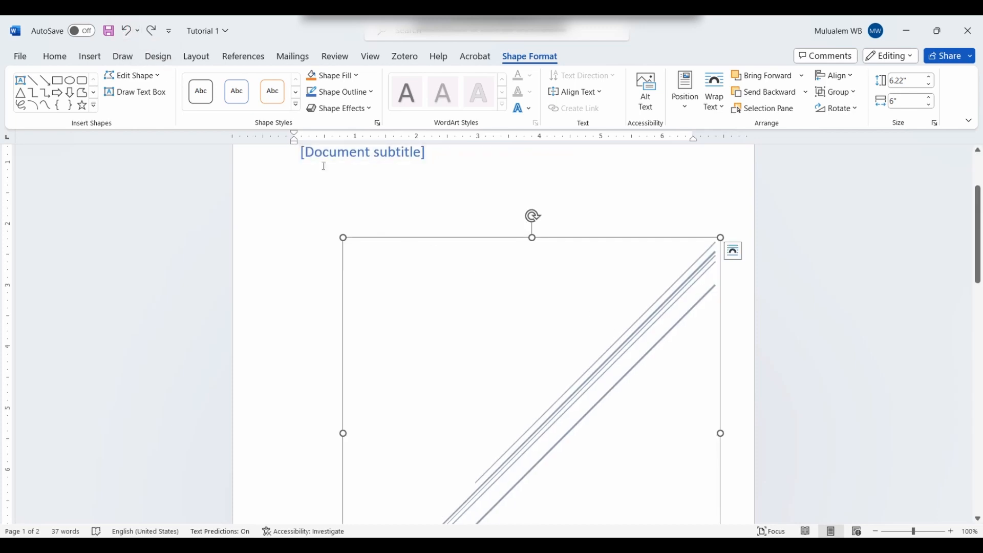
left_click(156, 32)
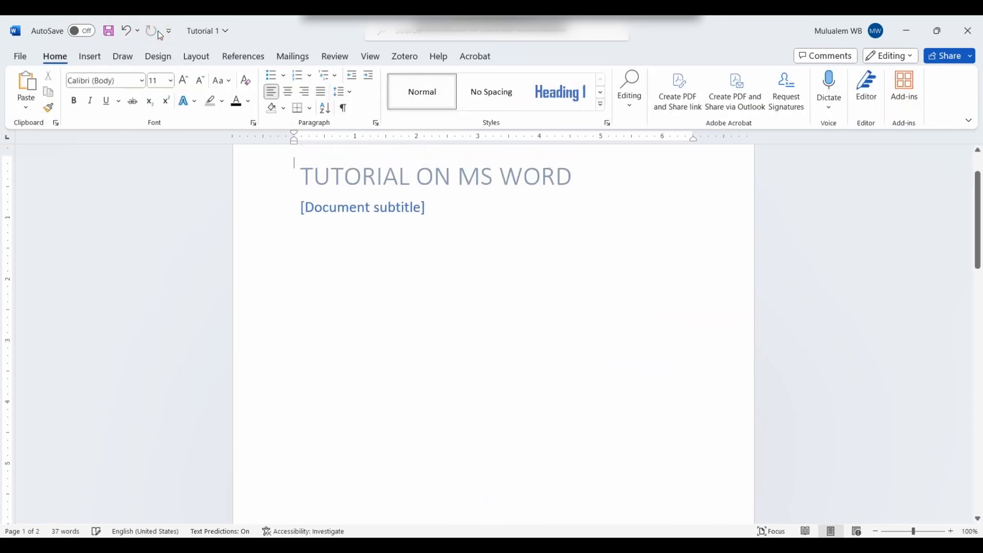
left_click(122, 33)
scroll(540, 284, "down", 3)
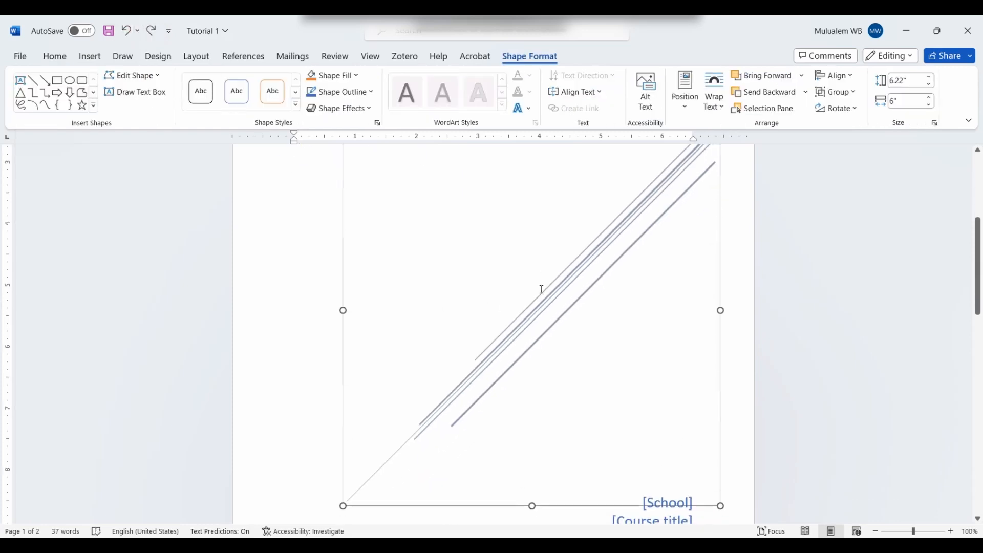
scroll(542, 289, "down", 5)
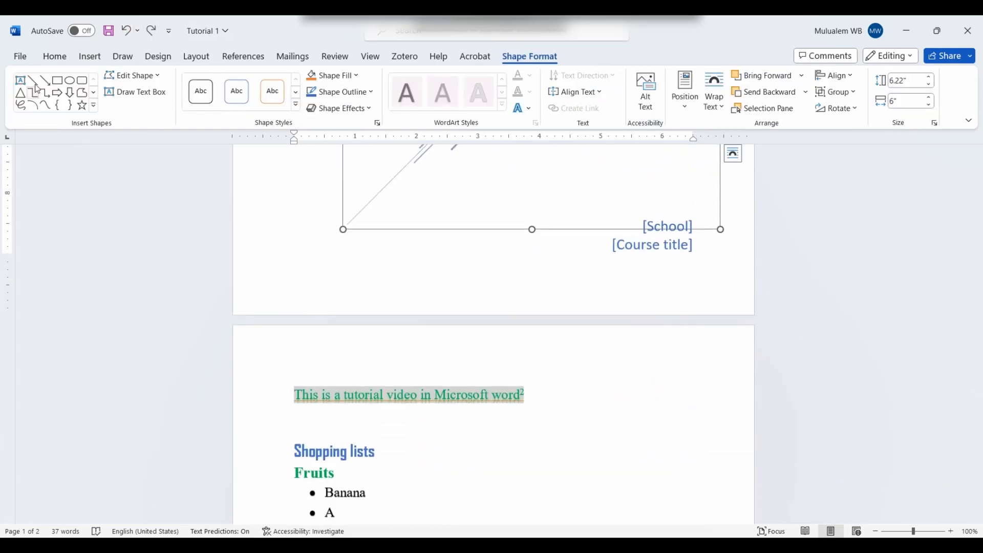
left_click(90, 56)
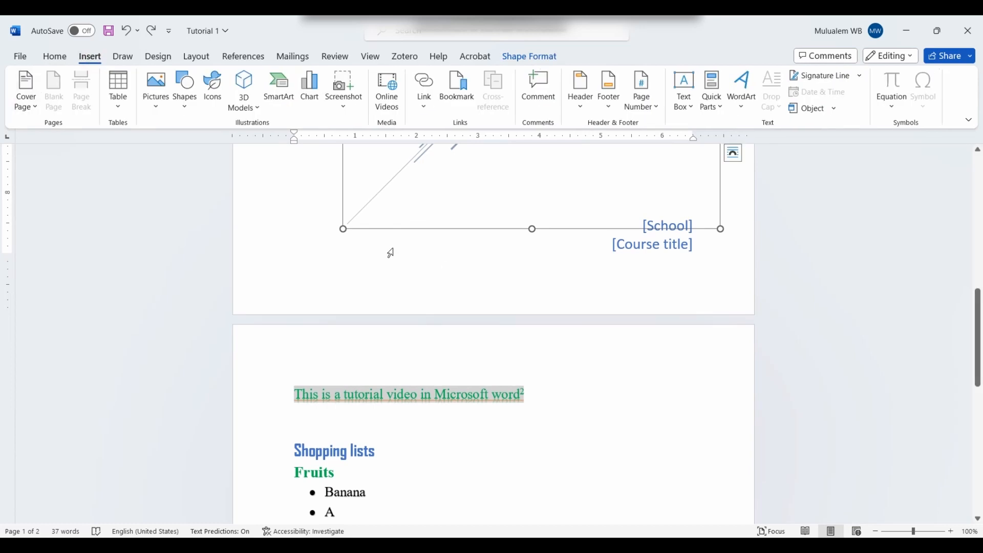
left_click(437, 263)
scroll(527, 413, "down", 3)
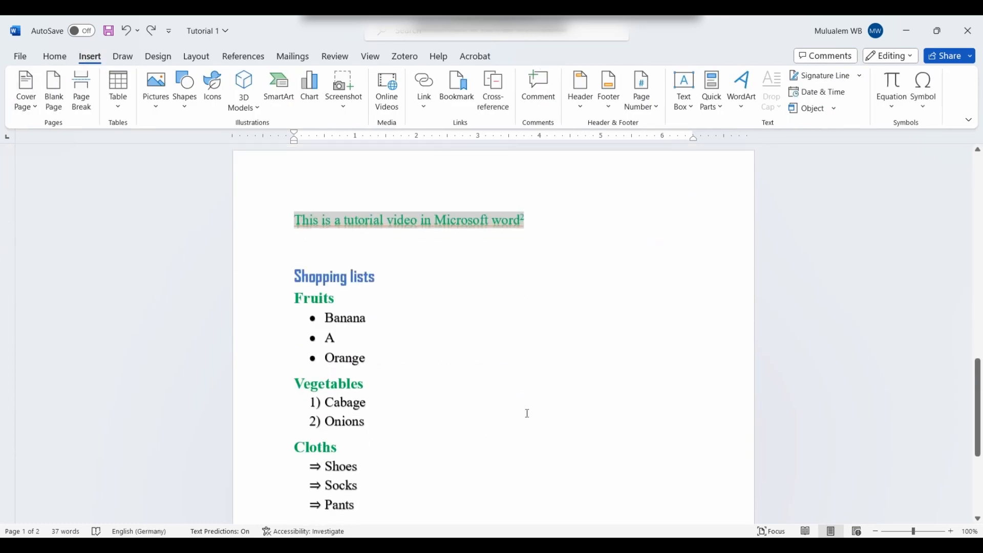
Step: Insert a blank page before the opening sentence 'This is a tutorial'
scroll(527, 413, "down", 5)
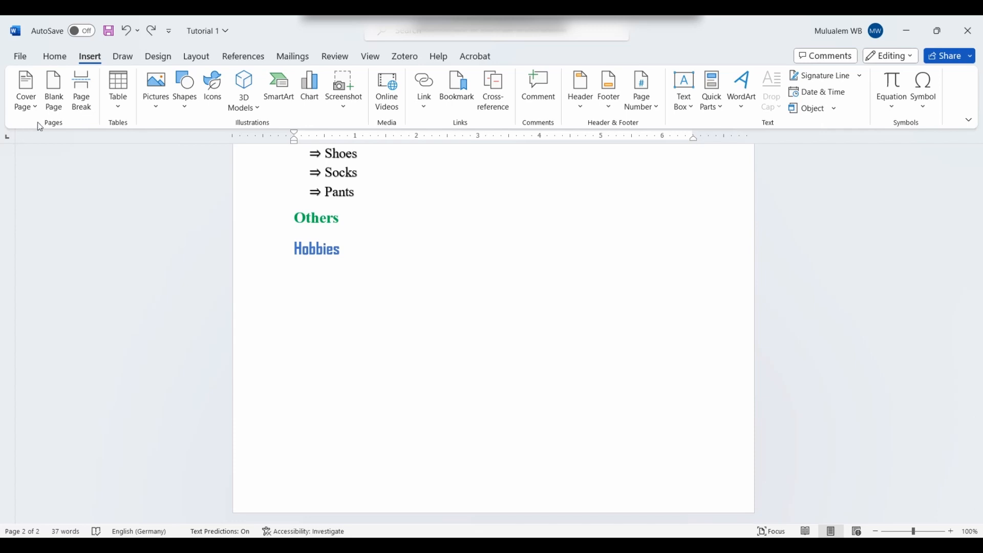
scroll(386, 305, "up", 7)
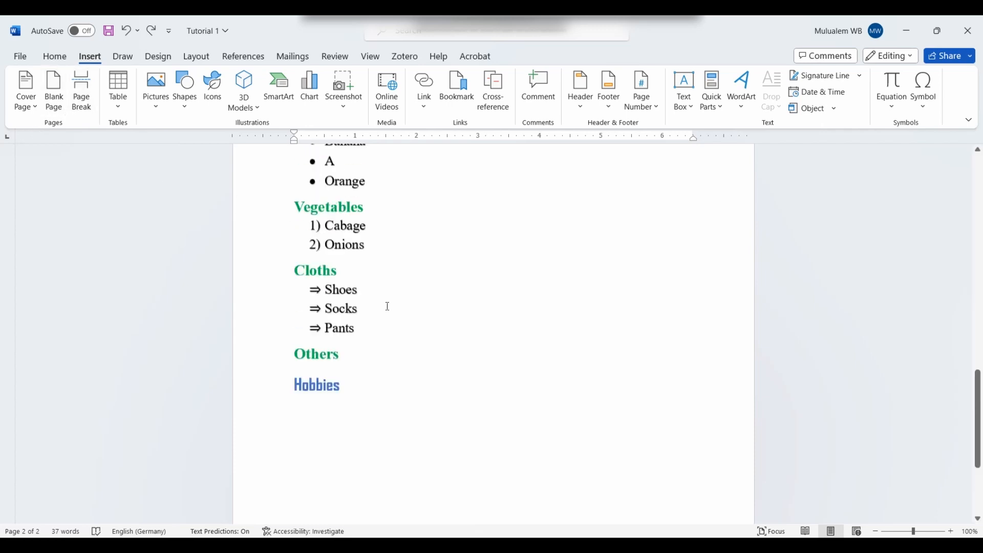
scroll(401, 408, "down", 3)
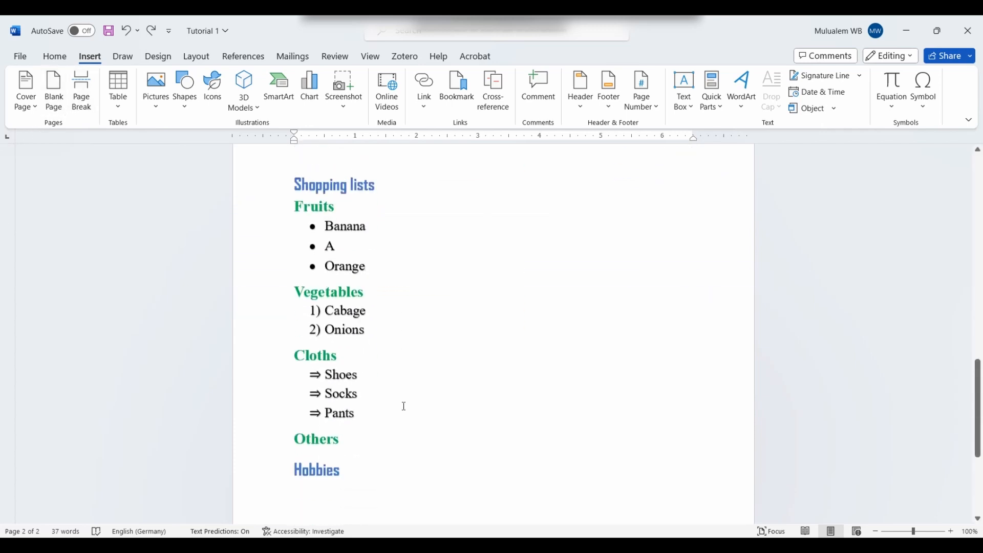
scroll(402, 402, "up", 5)
left_click(508, 352)
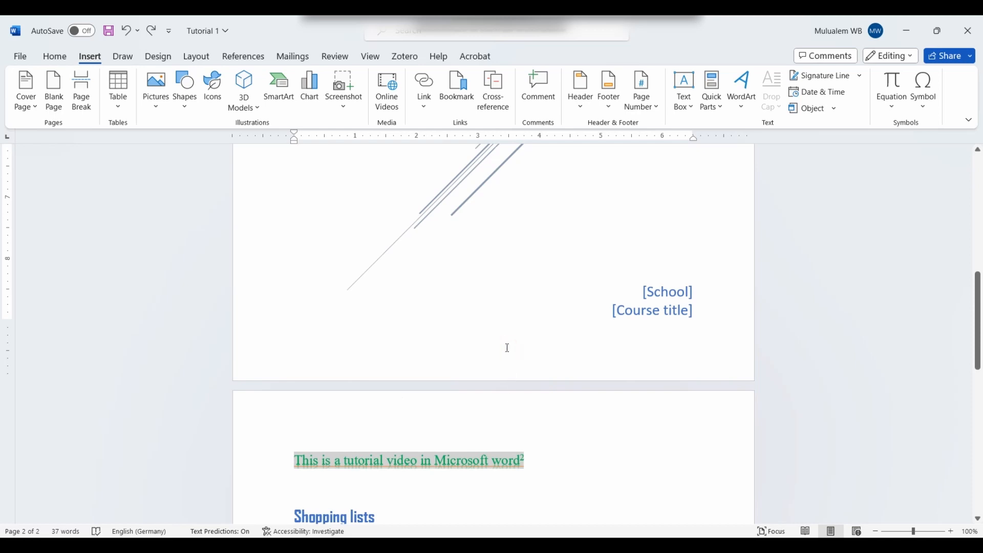
left_click(340, 359)
left_click(358, 460)
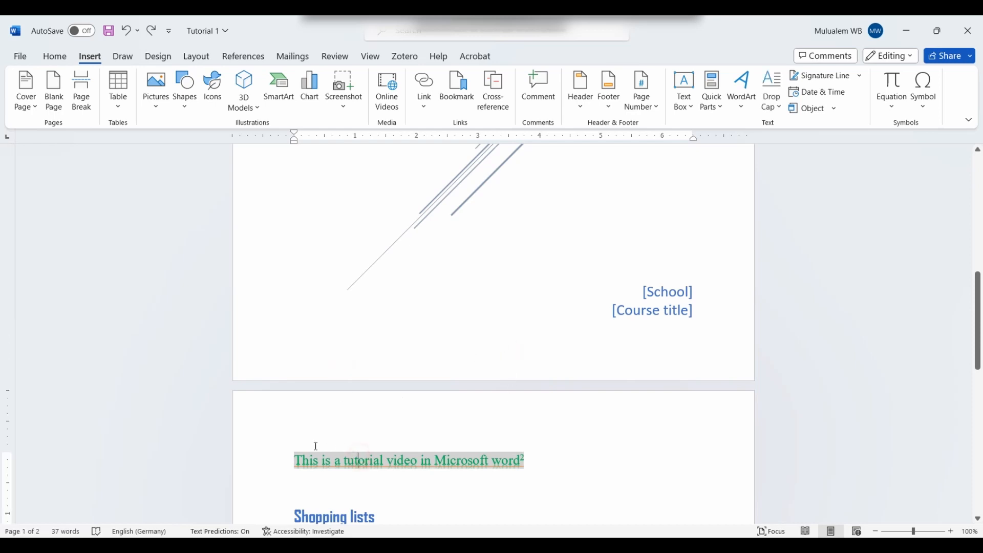
left_click(298, 454)
left_click(63, 108)
Step: Place the caret on the new blank page, deleting the stray letters 'kg'
scroll(397, 421, "up", 3)
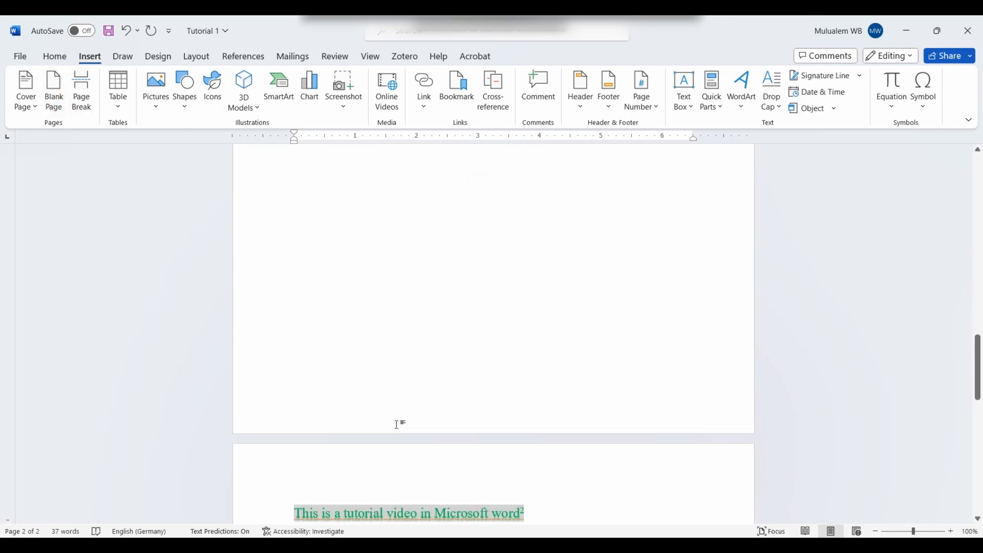
scroll(397, 424, "up", 5)
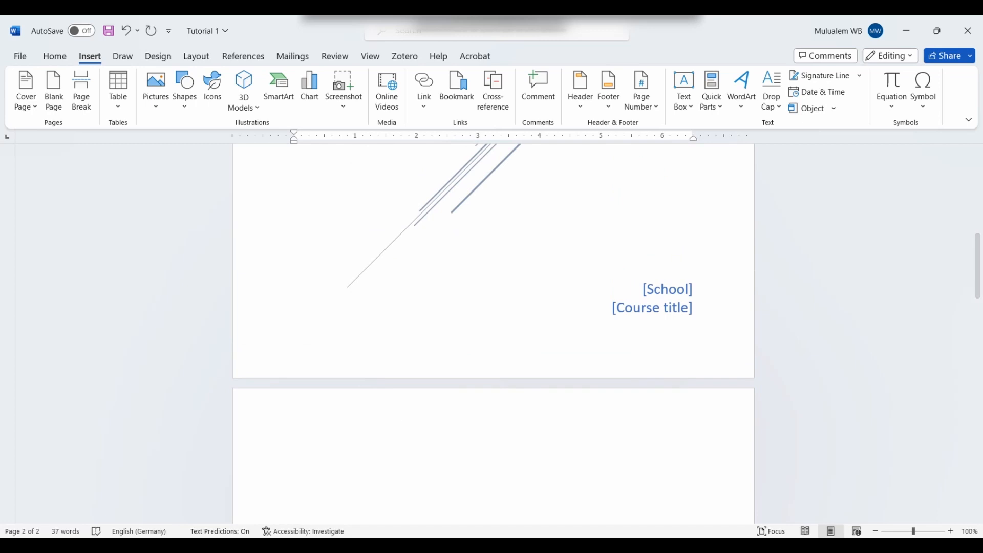
scroll(543, 258, "down", 15)
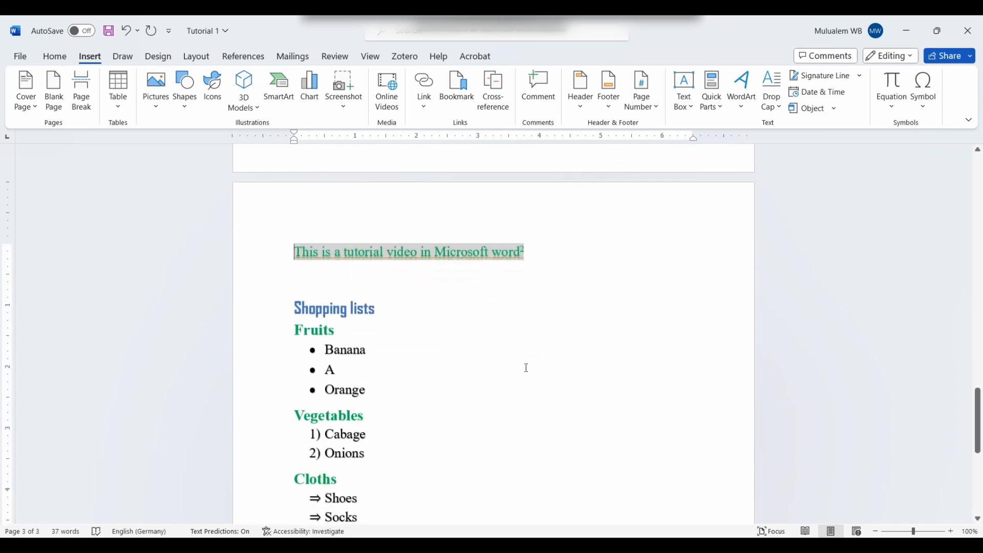
scroll(526, 367, "up", 12)
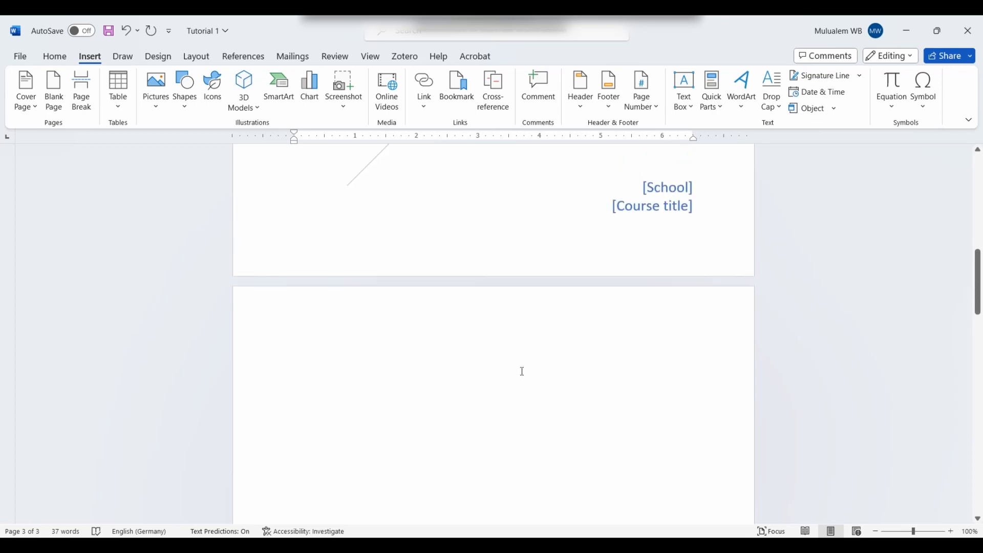
left_click(423, 424)
type("kg")
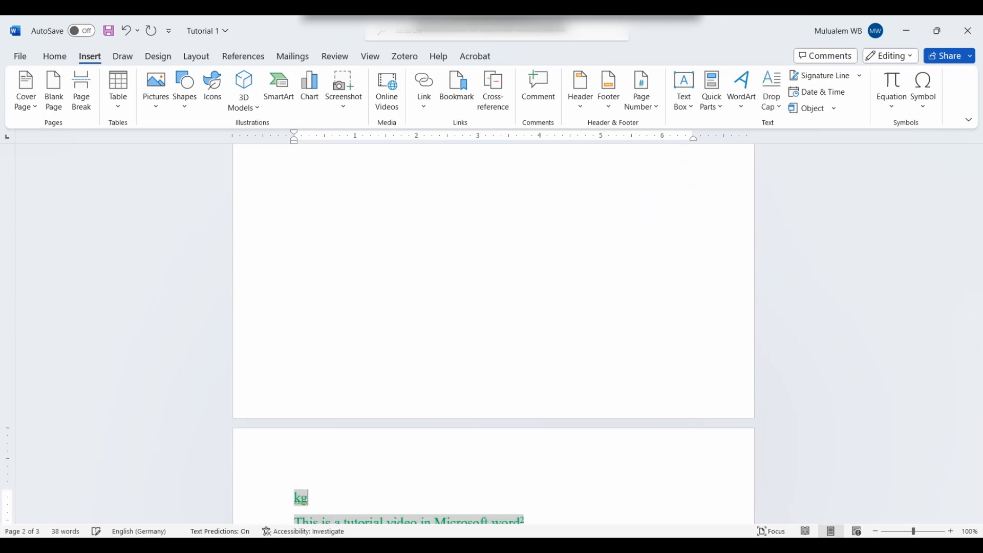
key("BackSpace")
key("BackSpace")
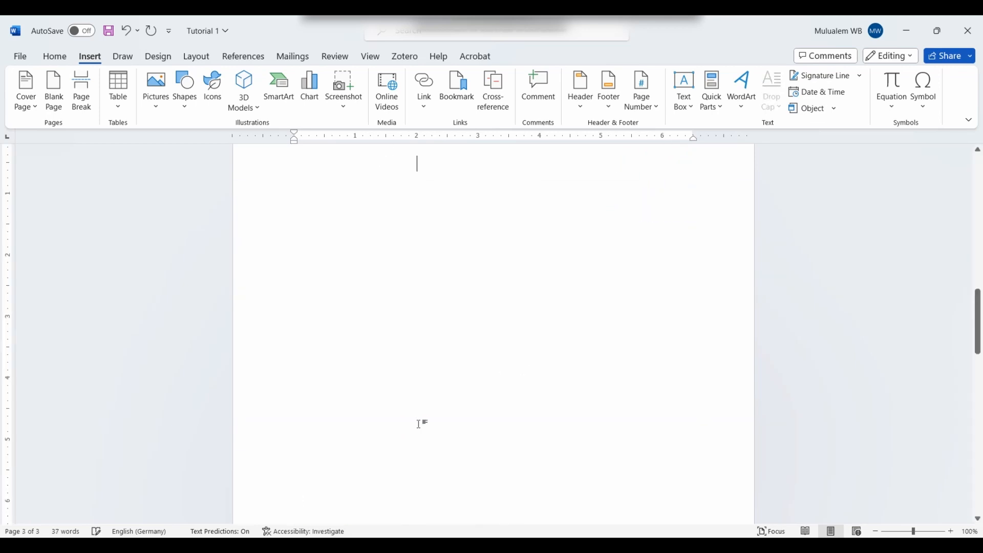
scroll(345, 331, "up", 10)
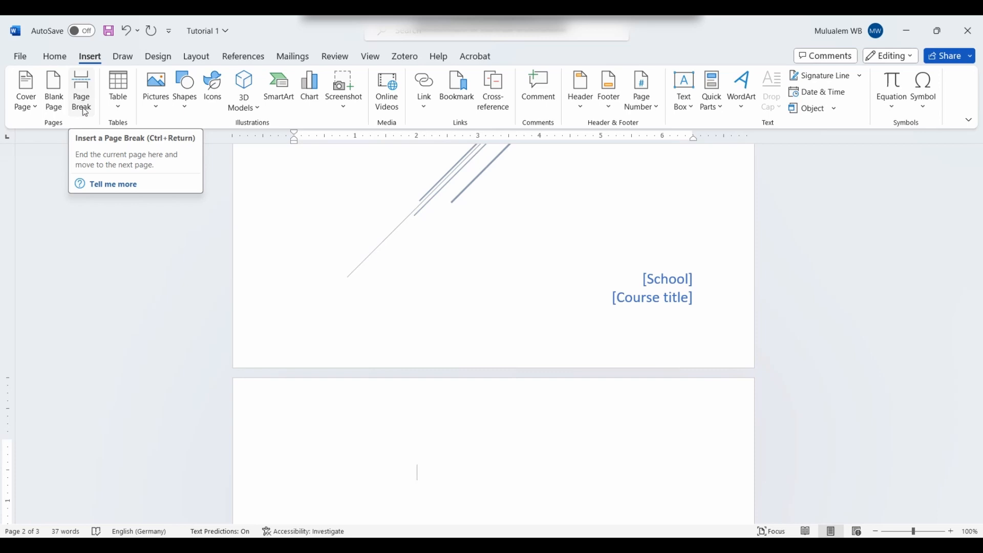
scroll(107, 119, "down", 1)
scroll(397, 365, "down", 10)
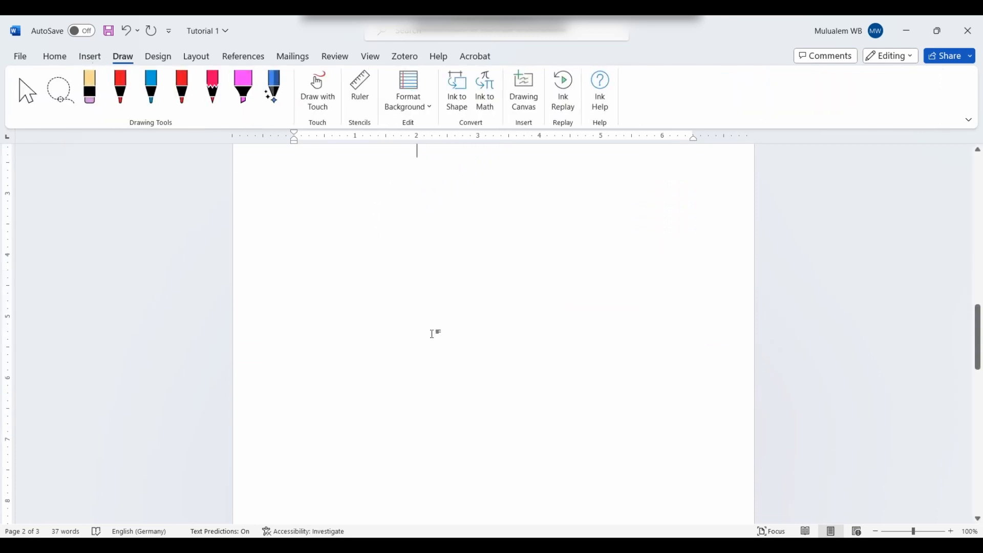
Step: Return to the Insert ribbon and scroll the shopping list into view
left_click(88, 56)
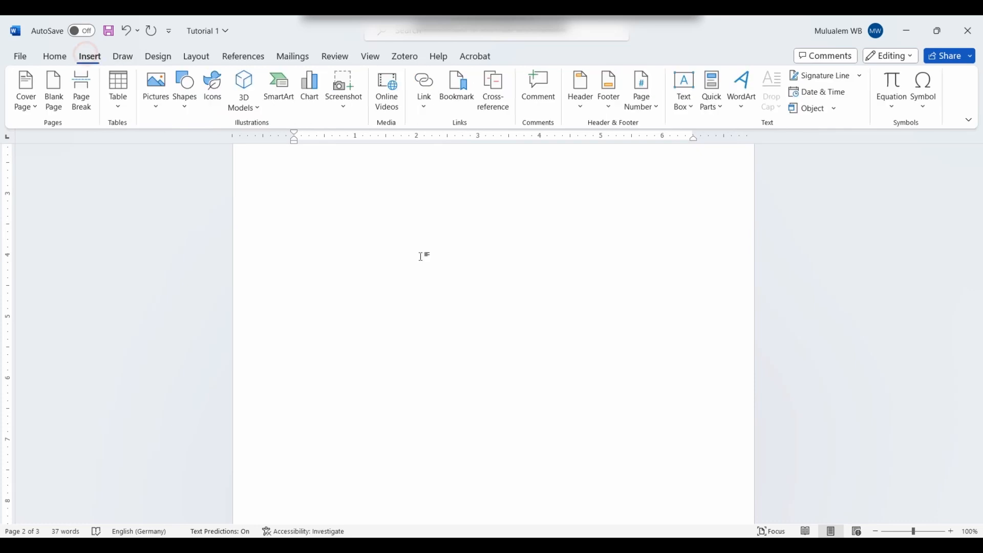
scroll(388, 251, "down", 4)
scroll(388, 271, "down", 8)
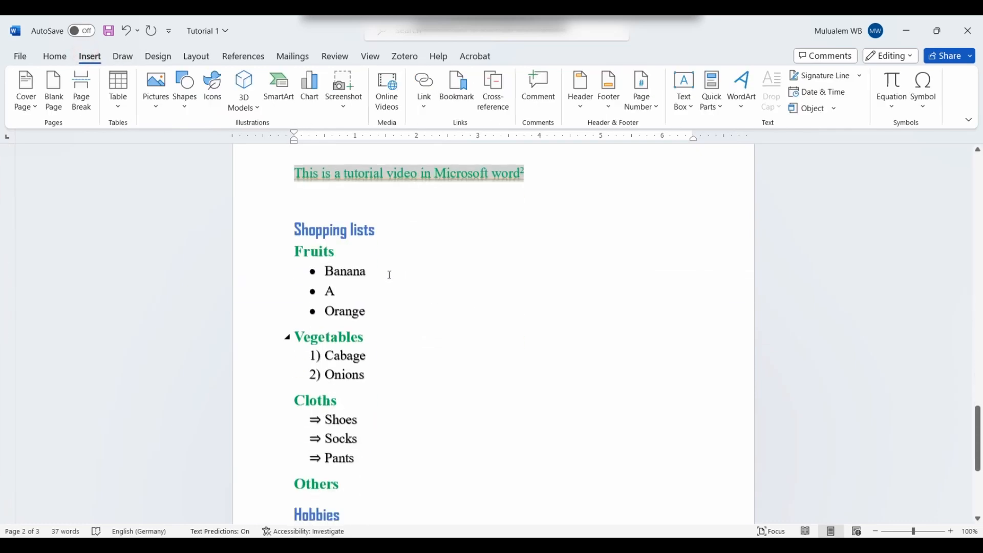
scroll(387, 274, "up", 3)
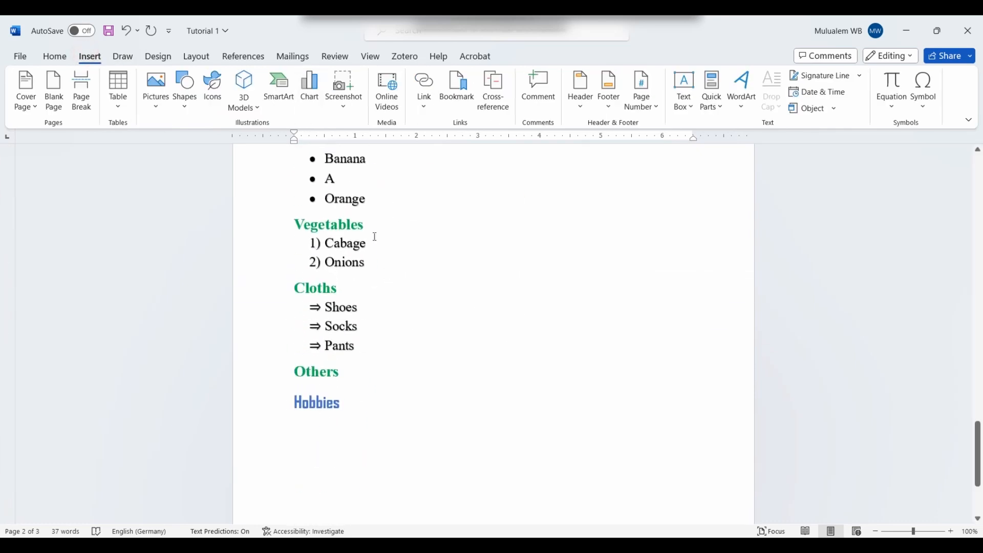
scroll(375, 237, "up", 3)
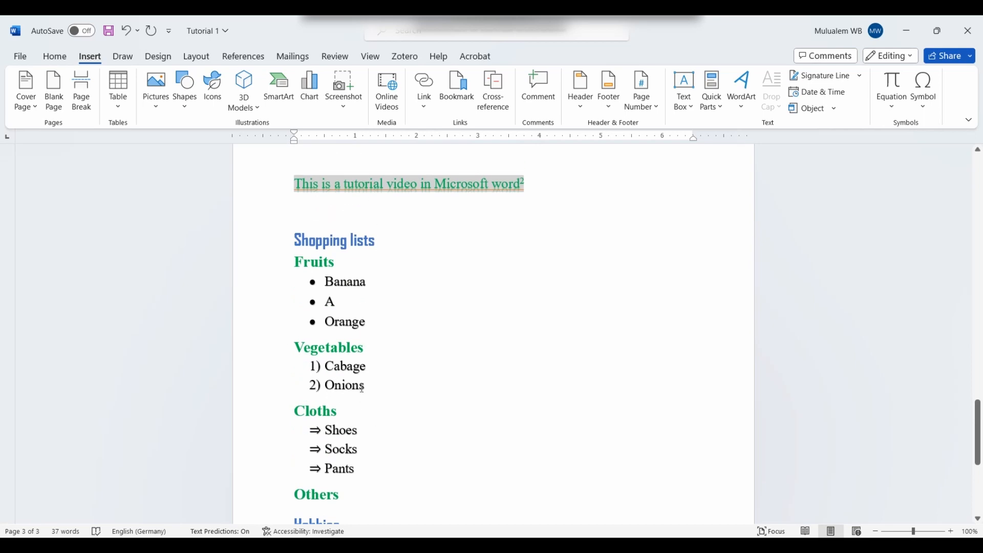
scroll(340, 458, "down", 1)
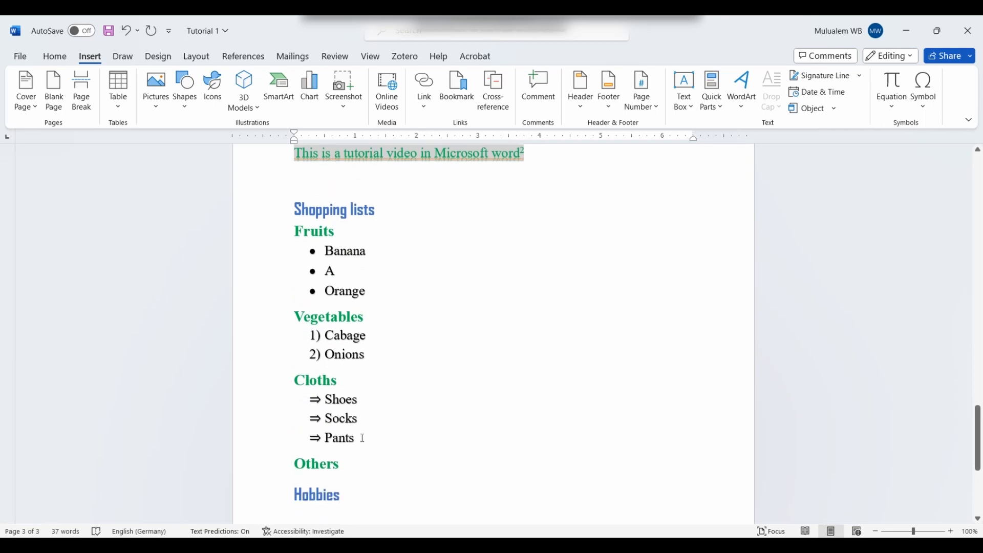
Step: Insert a page break after Pants, delete the leftover arrow bullet, and place the caret after Hobbies
left_click(362, 437)
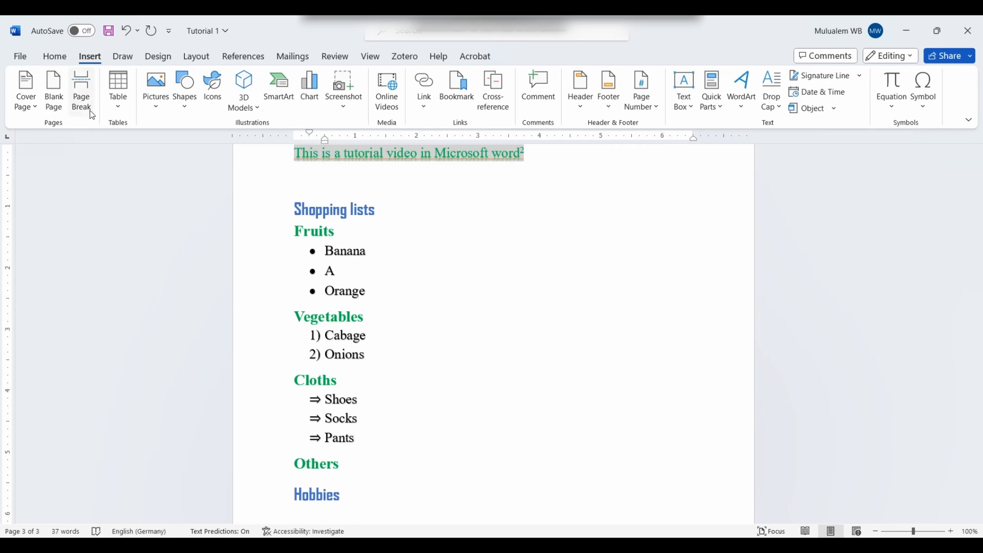
left_click(84, 97)
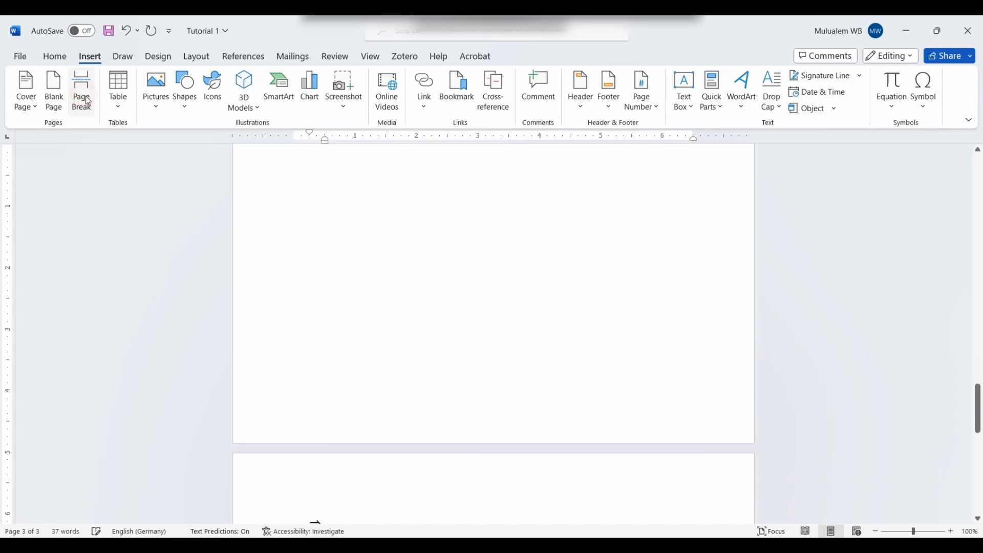
scroll(339, 401, "up", 8)
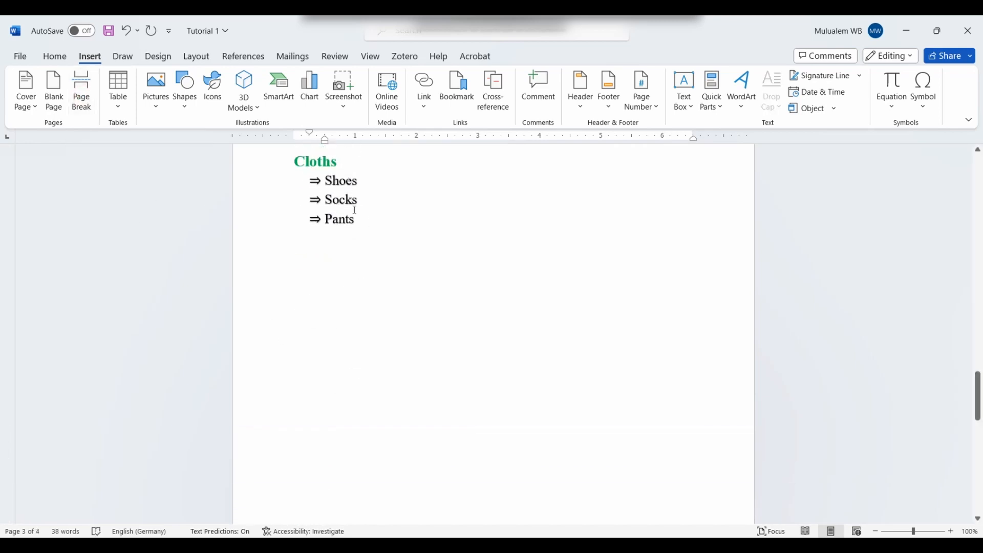
scroll(379, 438, "down", 6)
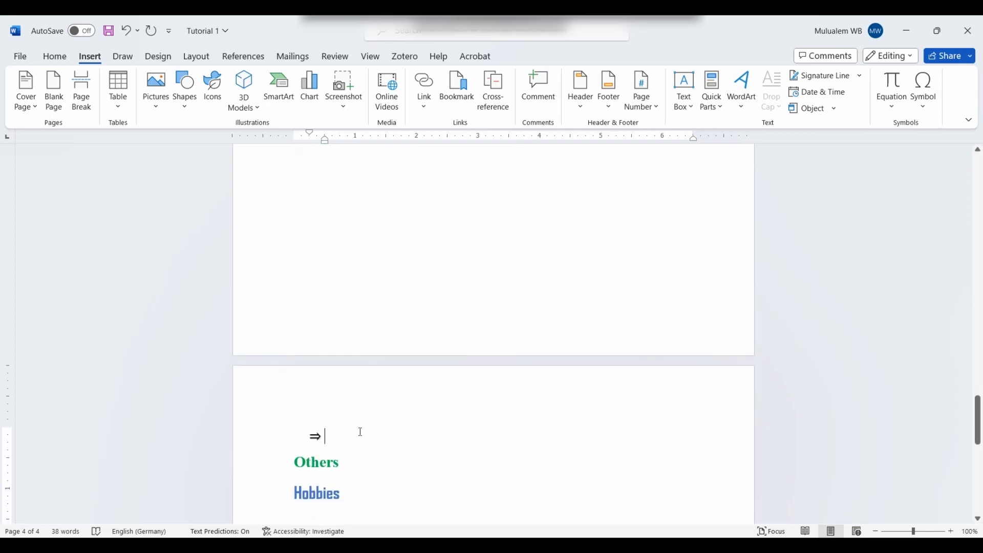
key("BackSpace")
scroll(353, 417, "up", 6)
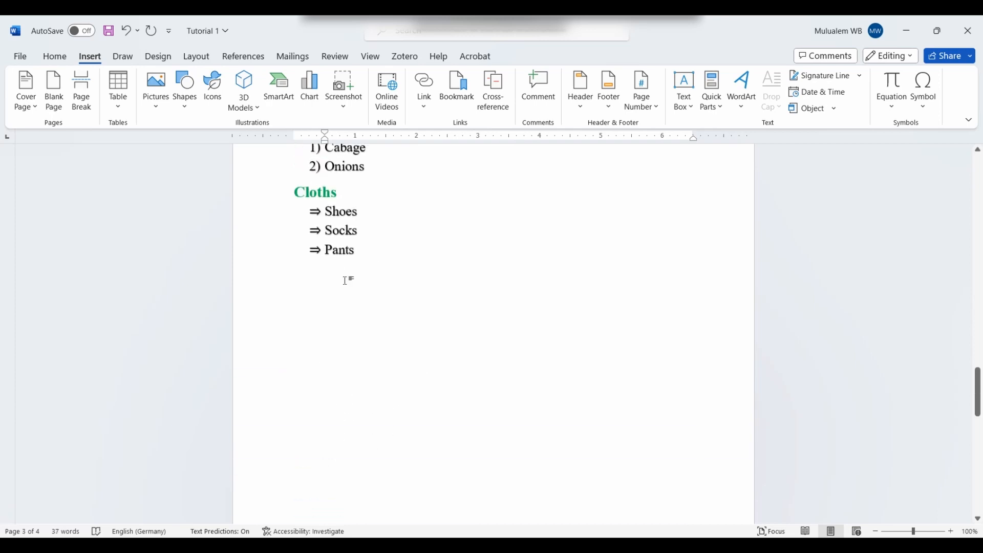
scroll(344, 280, "down", 7)
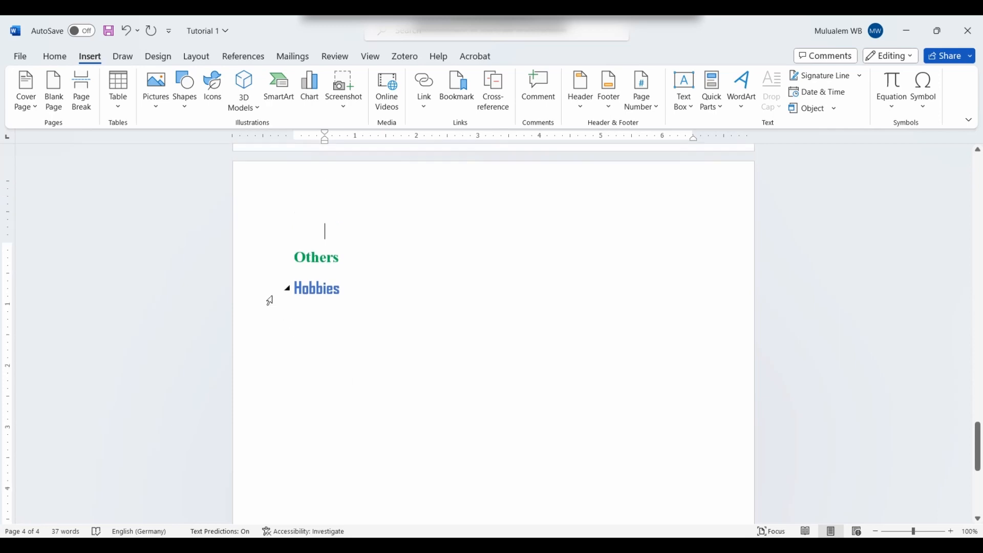
left_click(81, 82)
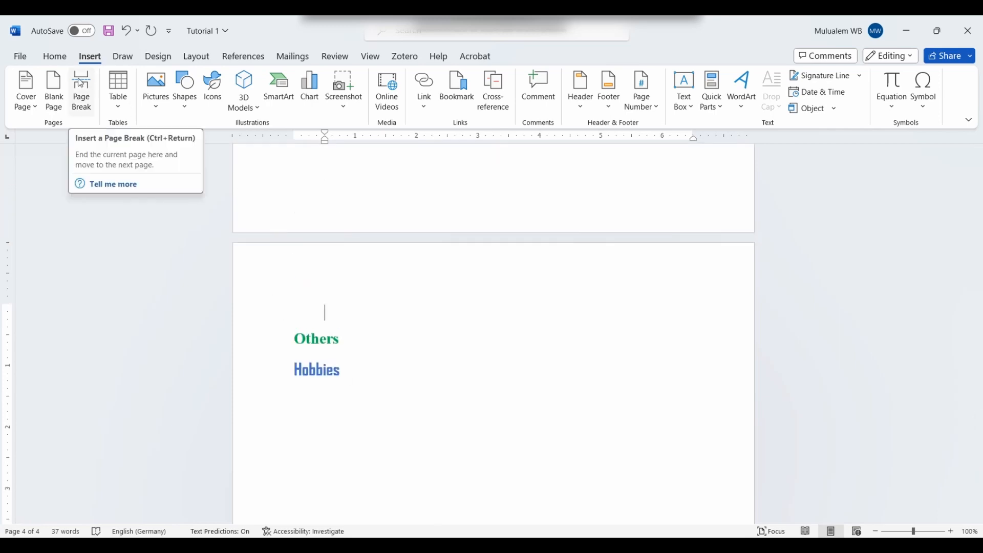
scroll(395, 375, "down", 3)
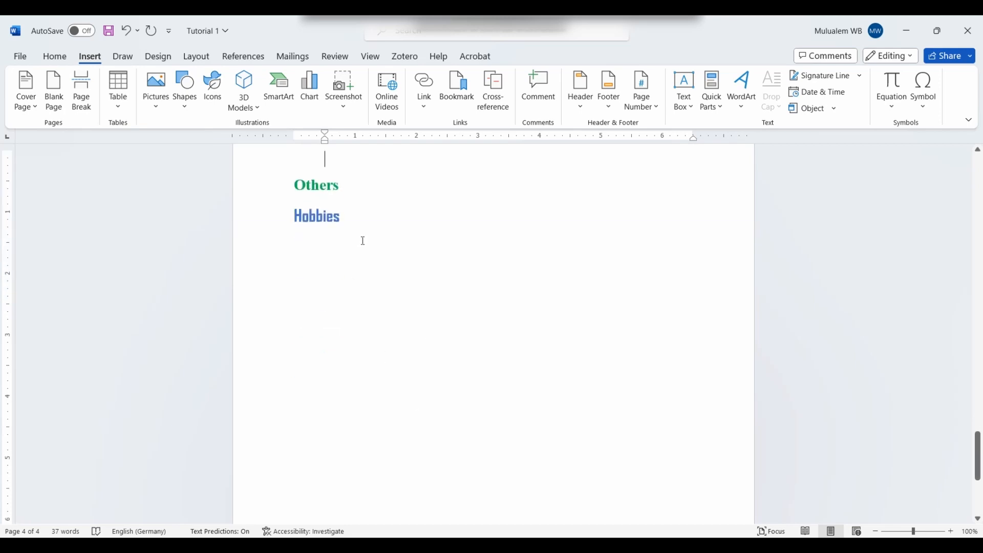
left_click(363, 224)
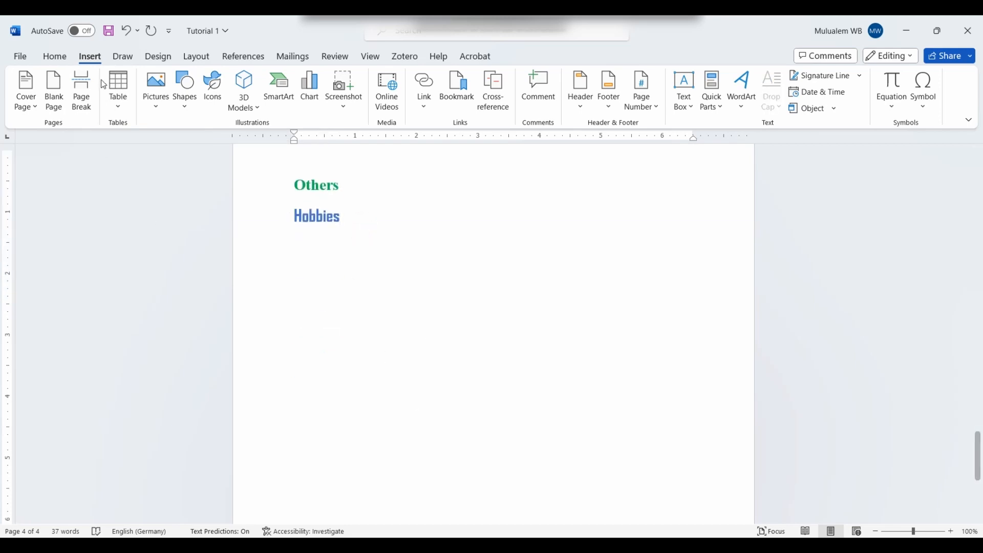
Step: Insert a 5-column, 3-row grid table under Hobbies and clear the stray text from its first cell
left_click(123, 107)
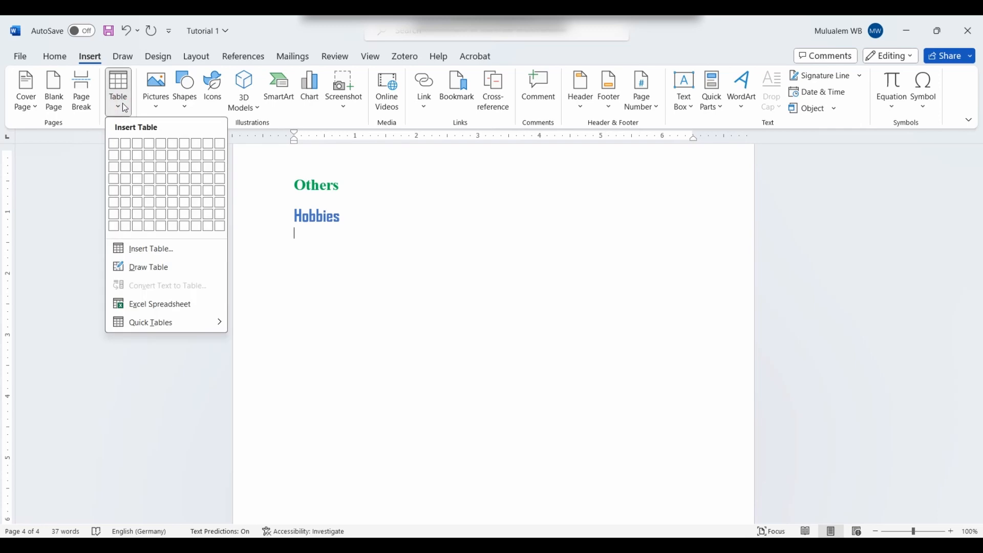
left_click(161, 170)
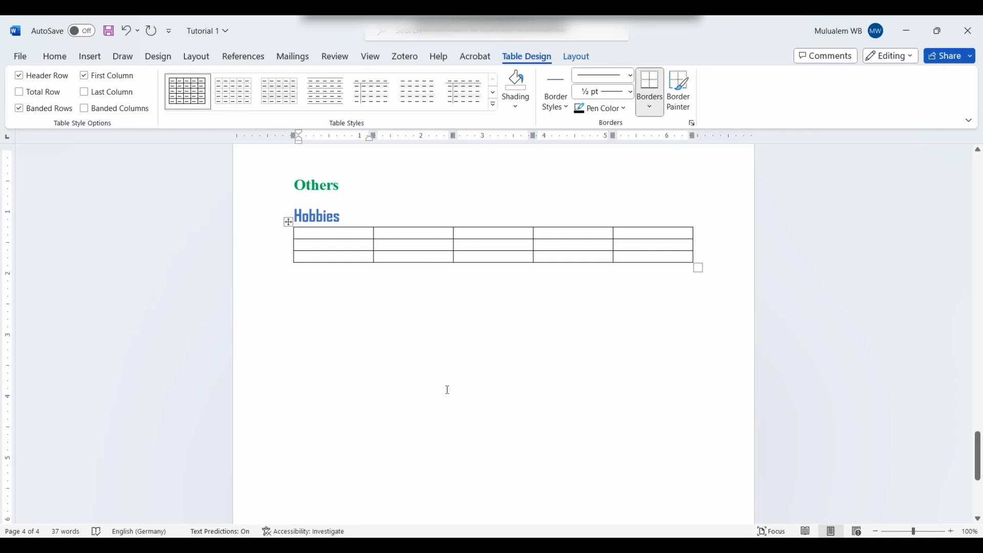
type("vmgkzth")
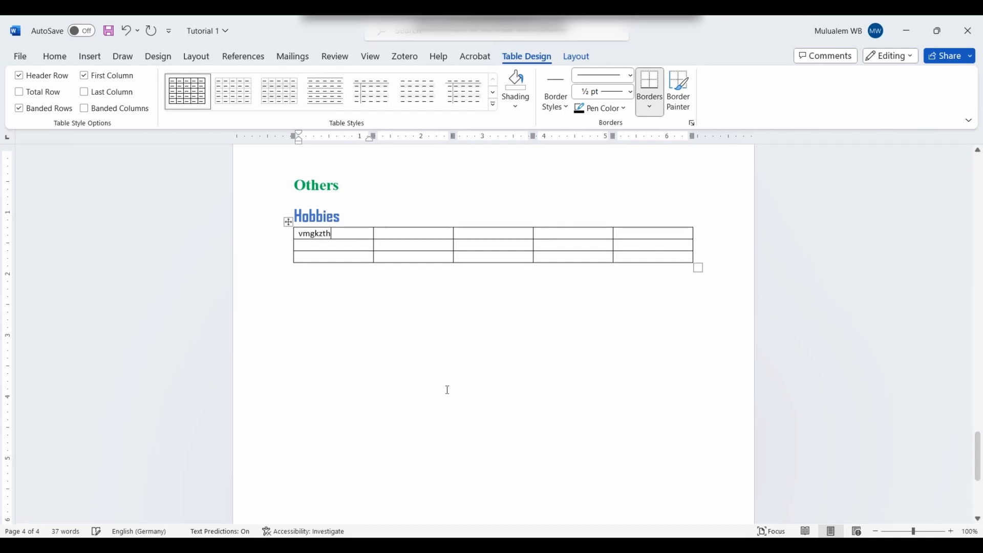
key("BackSpace")
key("BackSpace")
key("BackSpace")
key("BackSpace")
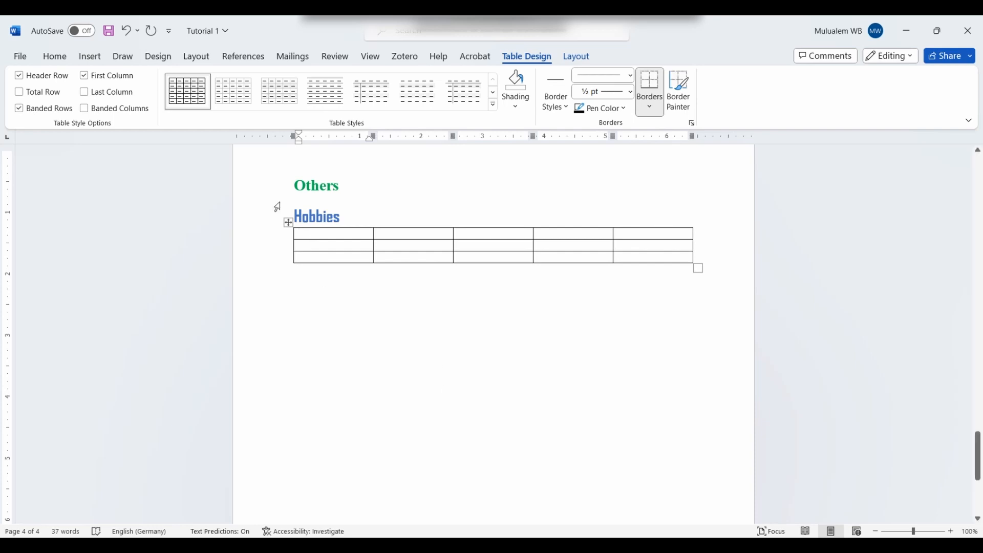
left_click(404, 237)
Step: Select the table to preview Table Design styles, then return the cursor after Hobbies
left_click(290, 221)
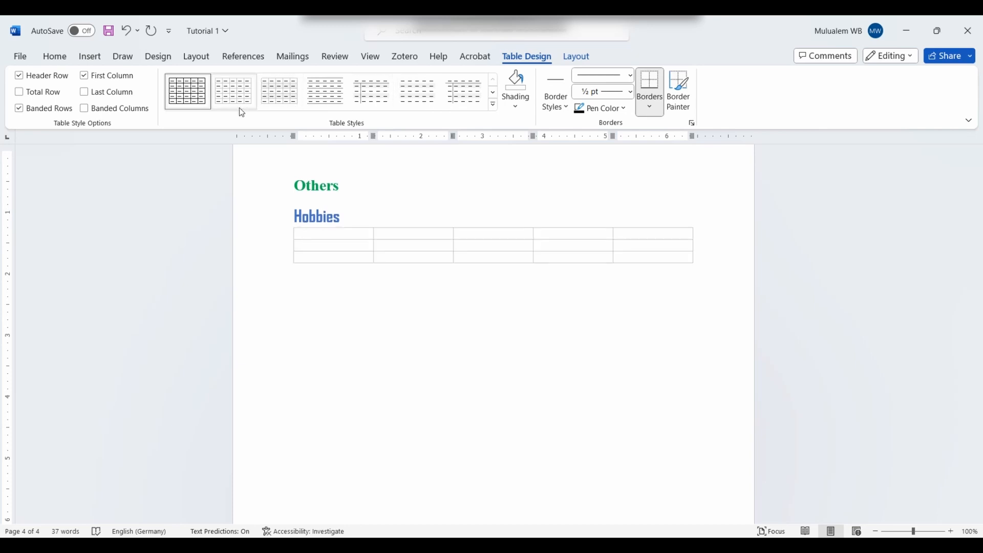
left_click(288, 222)
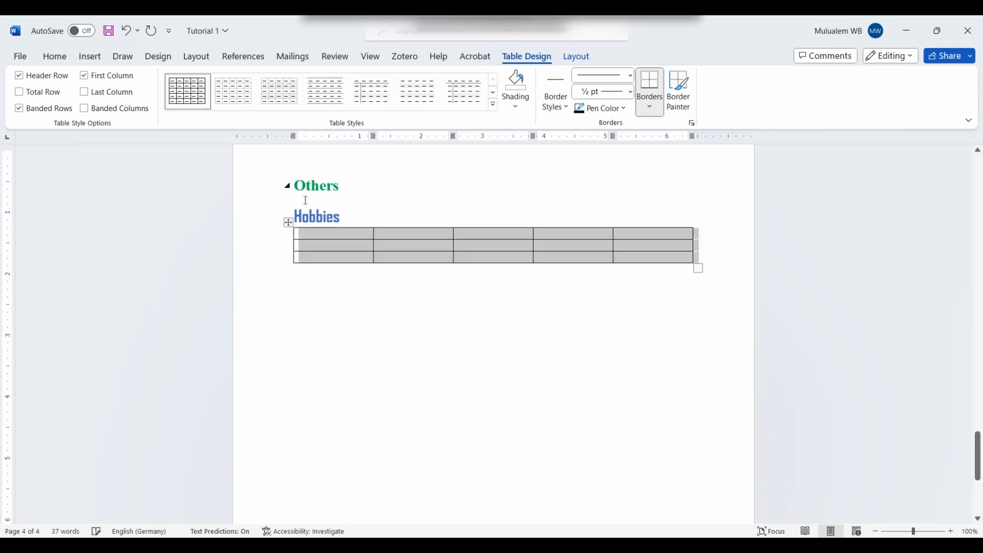
left_click(441, 210)
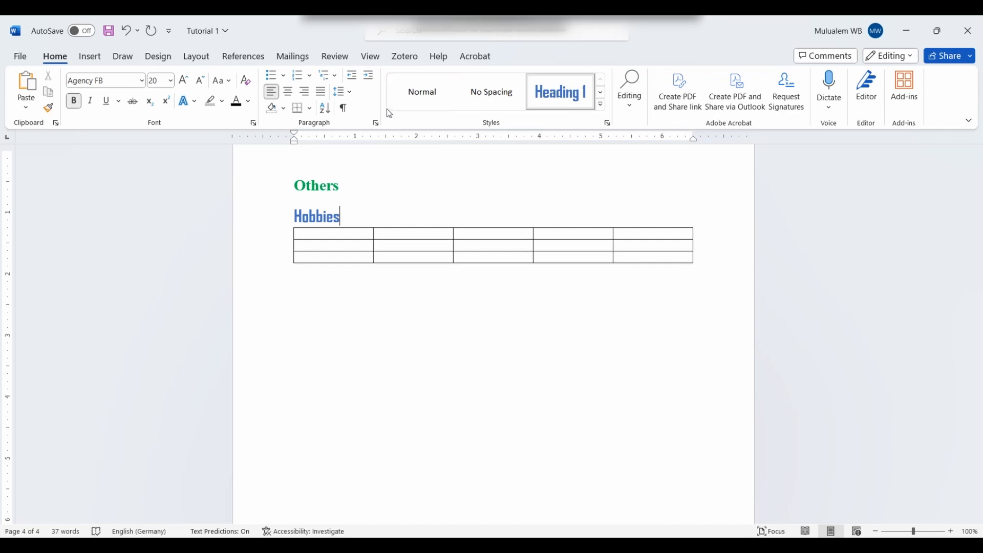
left_click(90, 56)
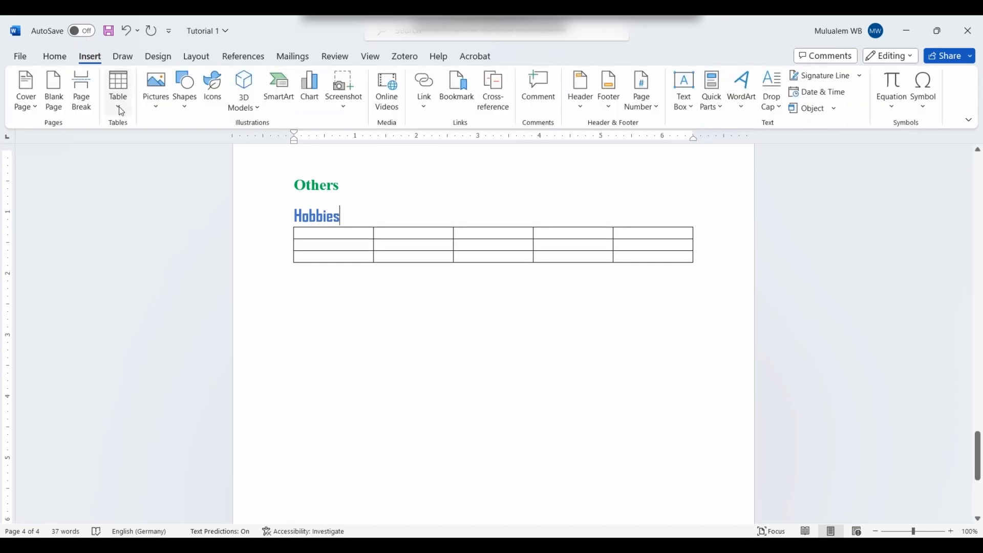
Step: Draw a table outline below the grid table with Draw Table and split it into two rows
left_click(120, 108)
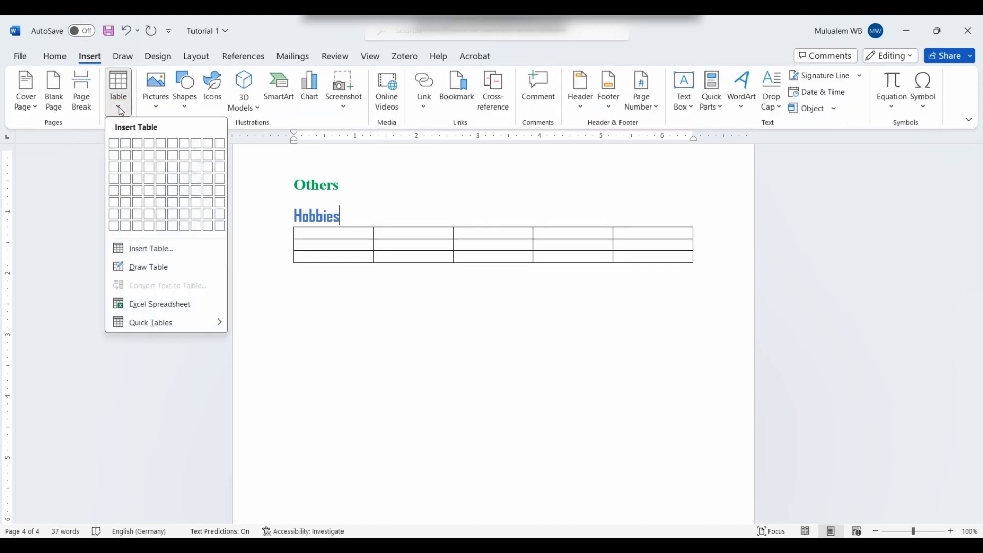
left_click(149, 267)
mouse_move(294, 289)
left_mouse_down()
mouse_move(638, 449)
mouse_move(685, 426)
left_mouse_up()
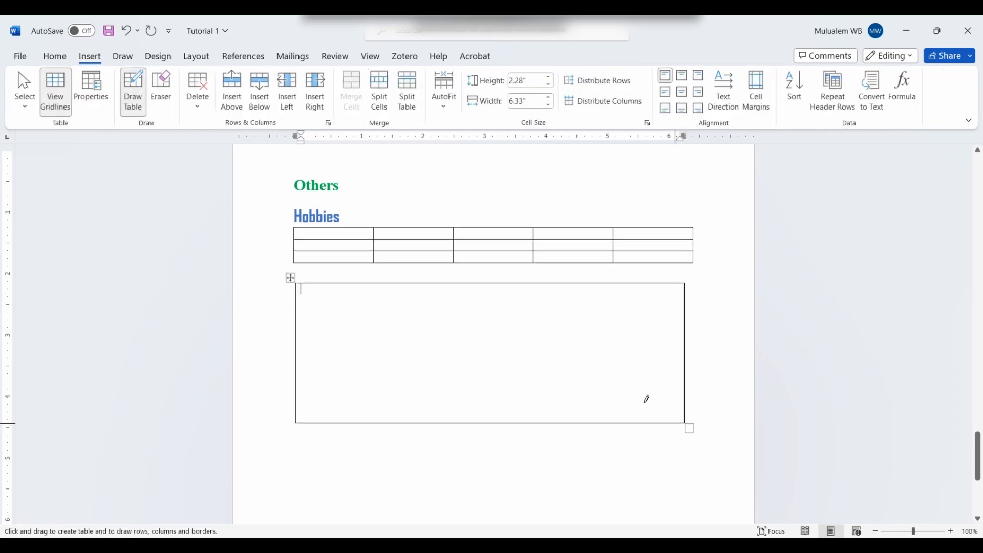
left_click(297, 330)
left_click_drag(296, 329, 682, 332)
Step: Divide the drawn table into uneven columns, add a third row and a diagonal in the top-left cell
left_click_drag(386, 282, 384, 424)
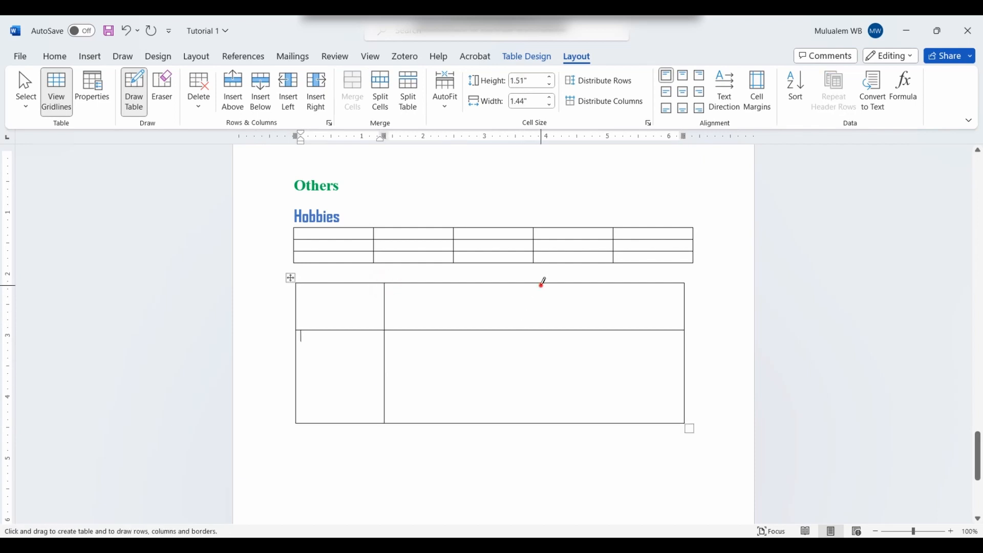
mouse_move(542, 281)
left_mouse_down()
mouse_move(530, 378)
mouse_move(540, 424)
left_mouse_up()
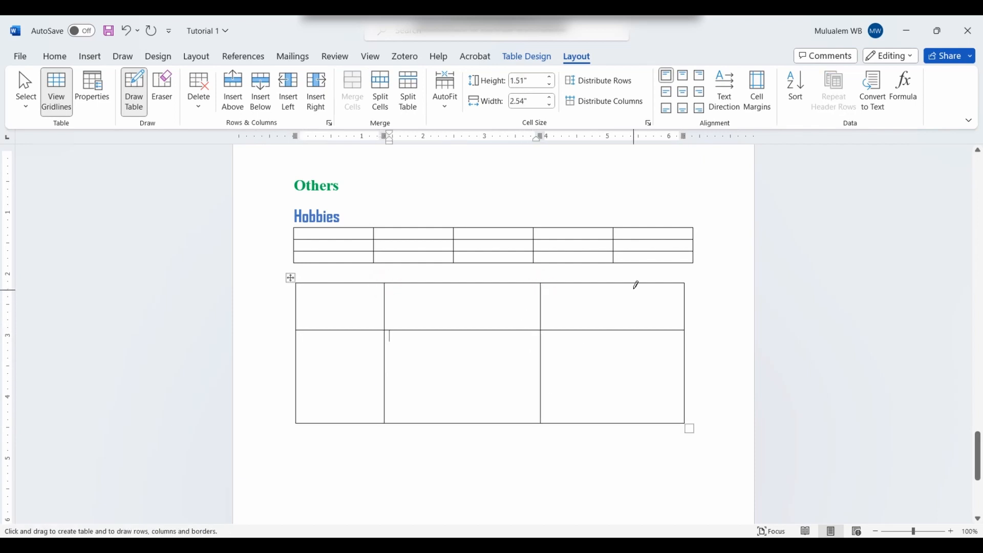
left_click_drag(637, 278, 633, 424)
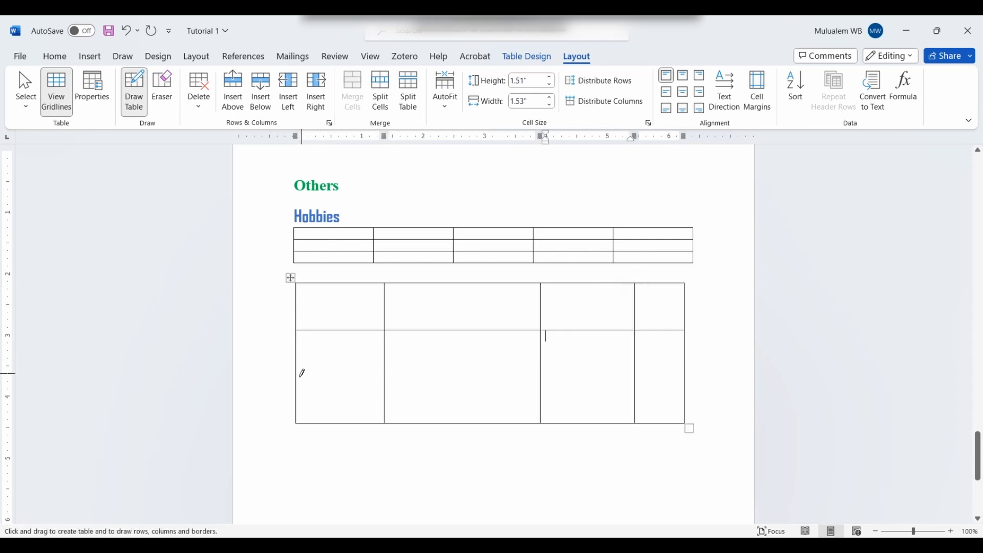
left_click_drag(299, 378, 656, 379)
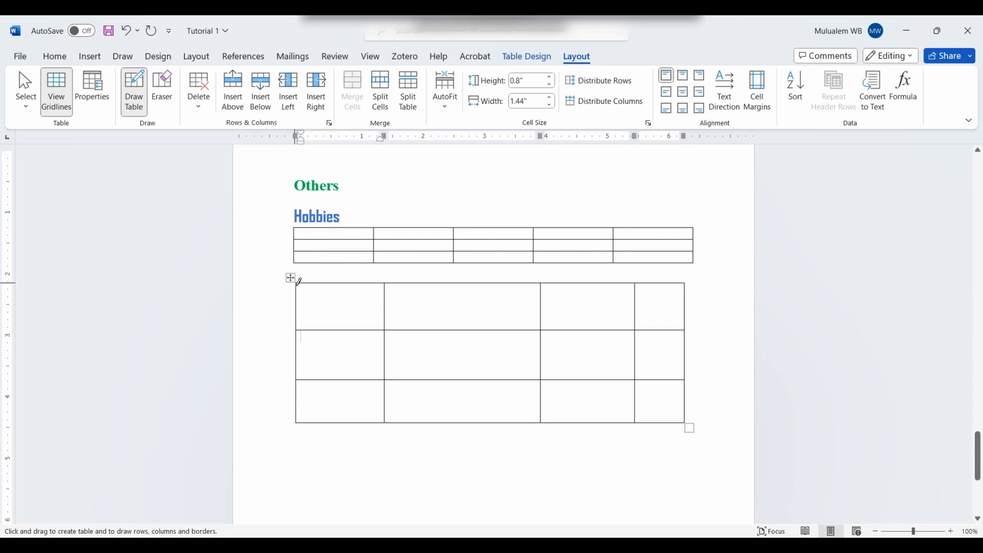
left_click_drag(297, 286, 376, 326)
left_click_drag(463, 327, 465, 370)
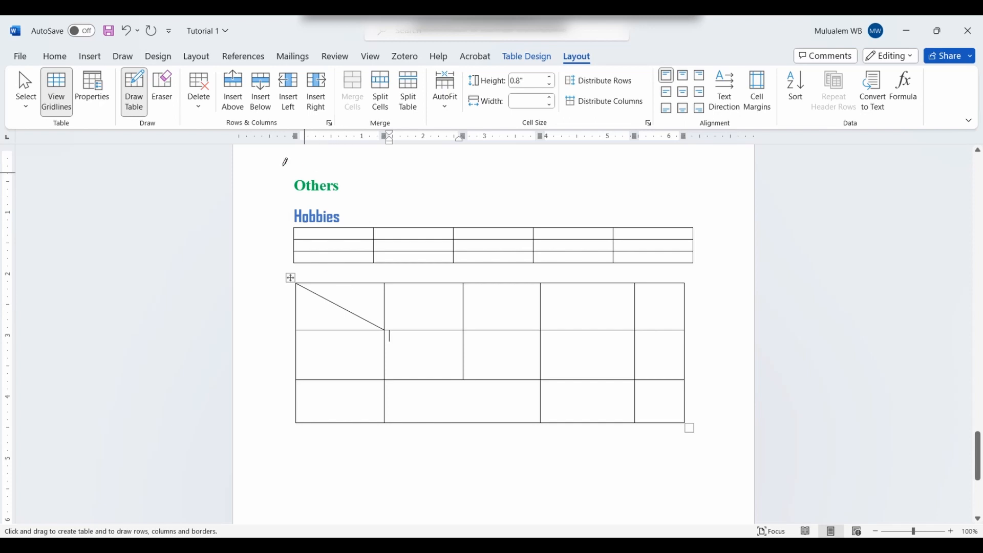
Step: Use the Eraser to remove the diagonal line from the lower table's top-left cell
left_click(206, 94)
left_click(195, 102)
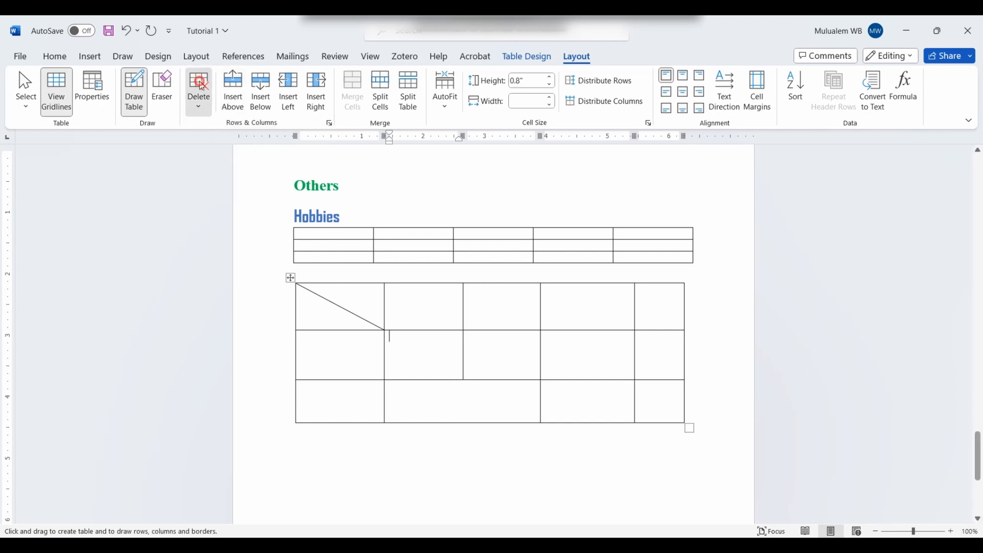
left_click(171, 89)
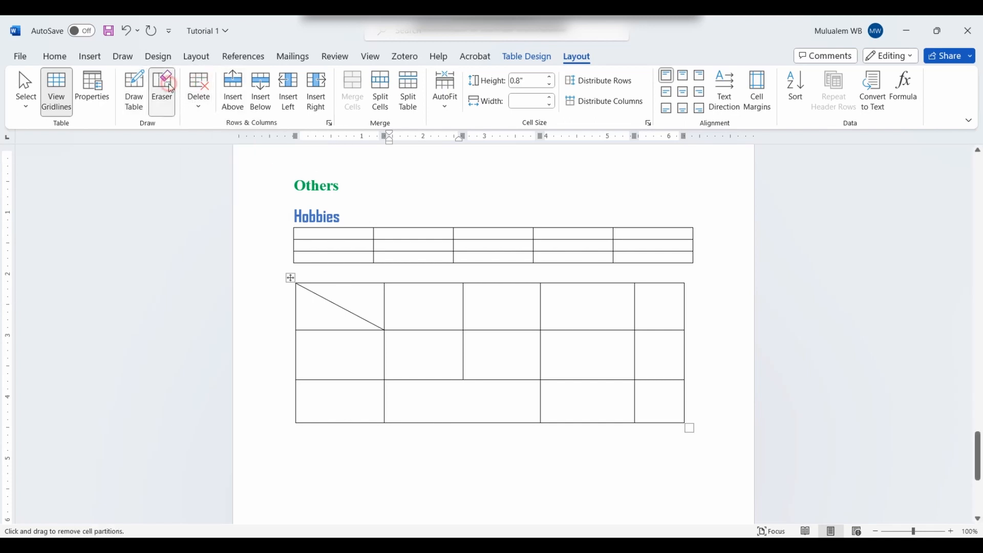
left_click(171, 89)
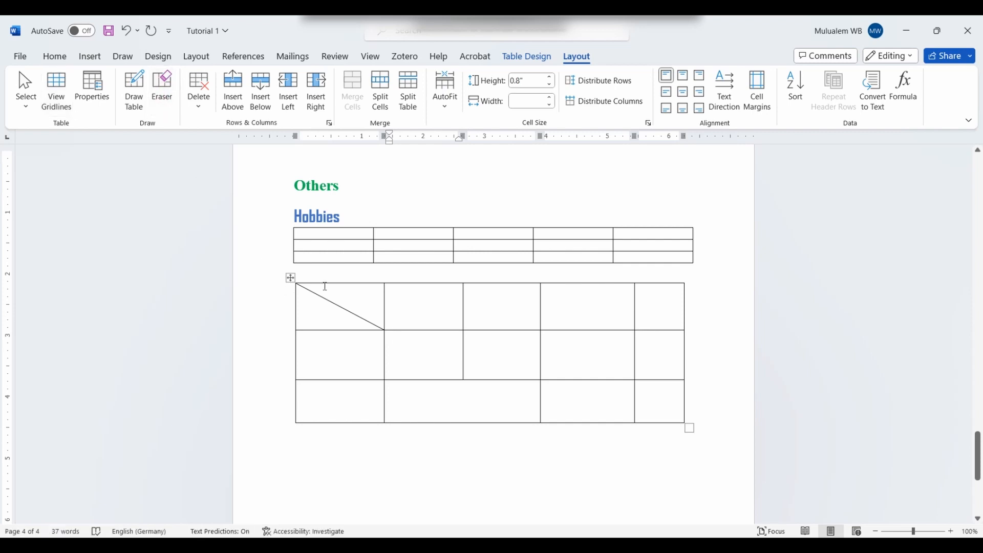
left_click(389, 335)
left_click(161, 87)
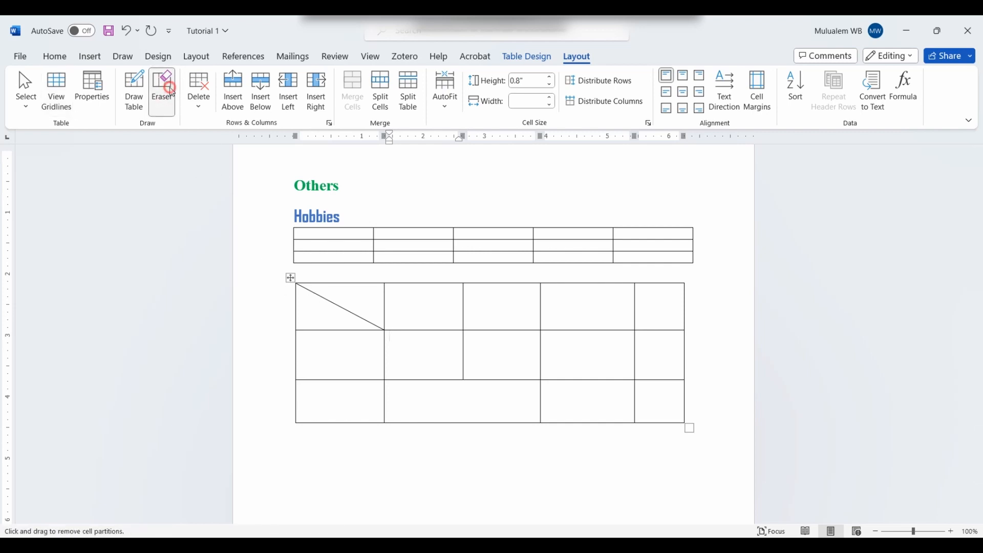
left_click(319, 295)
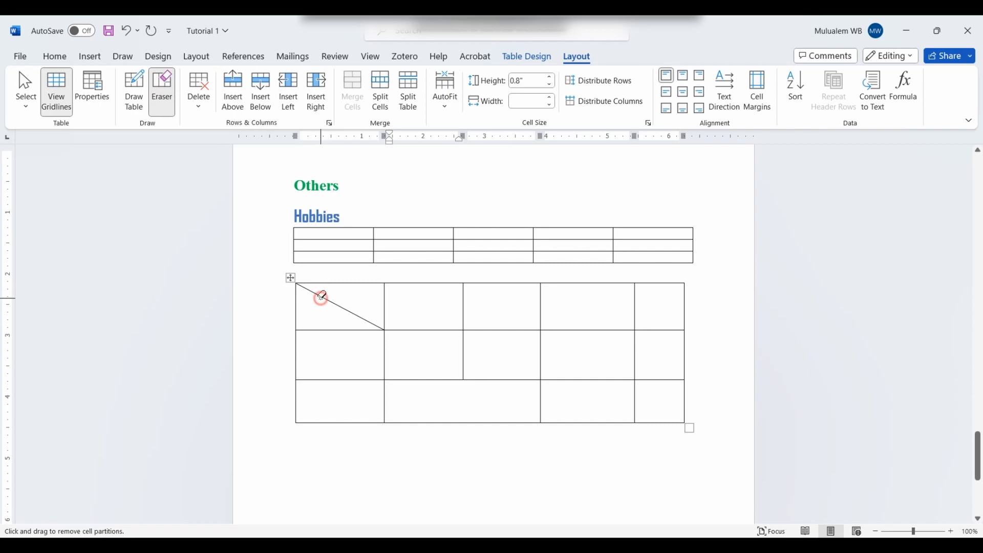
mouse_move(376, 547)
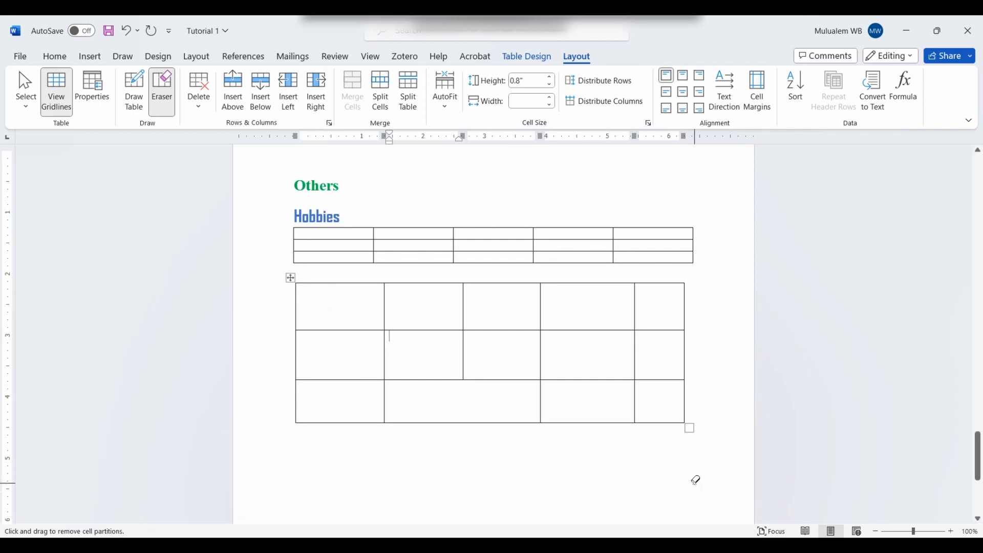
left_click(199, 109)
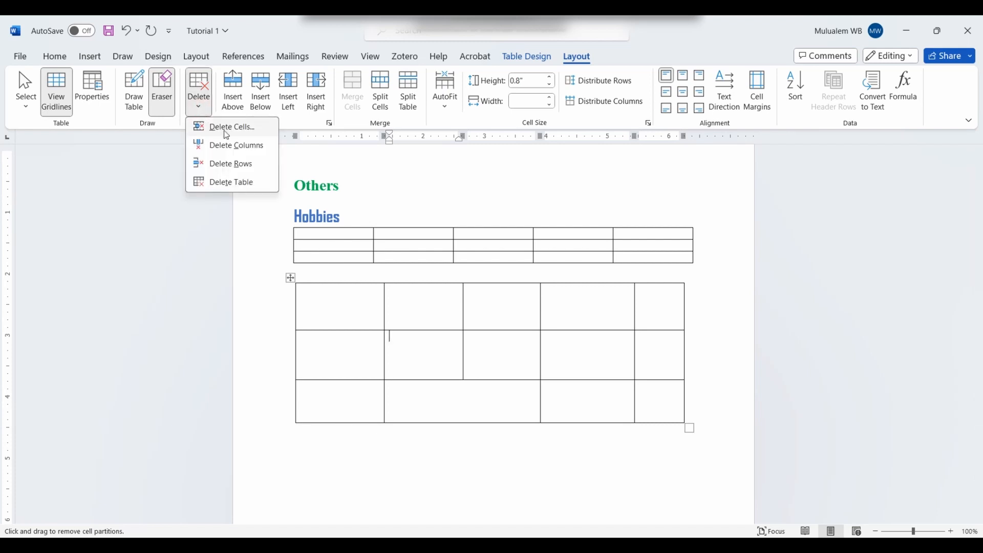
Step: Switch off the Eraser, leaving the table deletion options unused
left_click(200, 100)
left_click(199, 100)
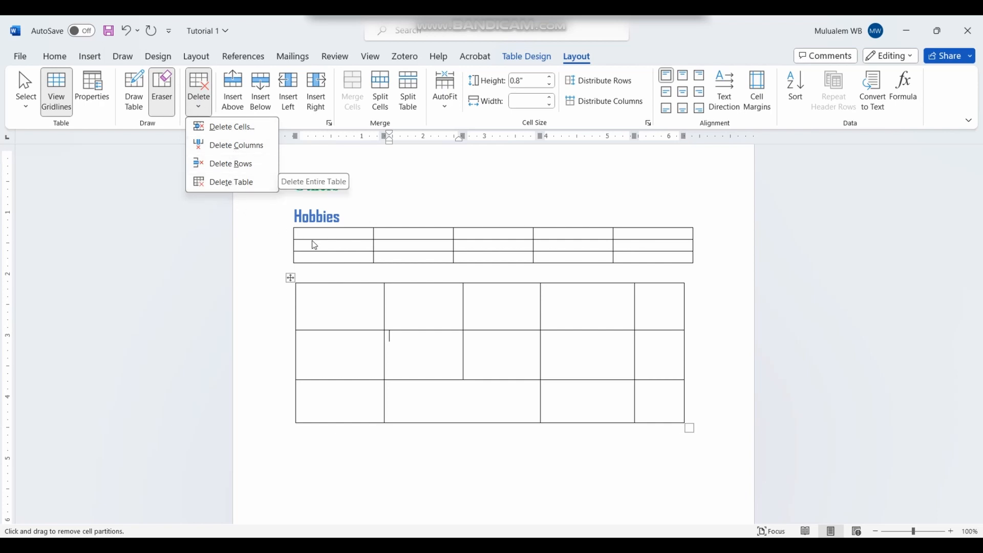
left_click(347, 241)
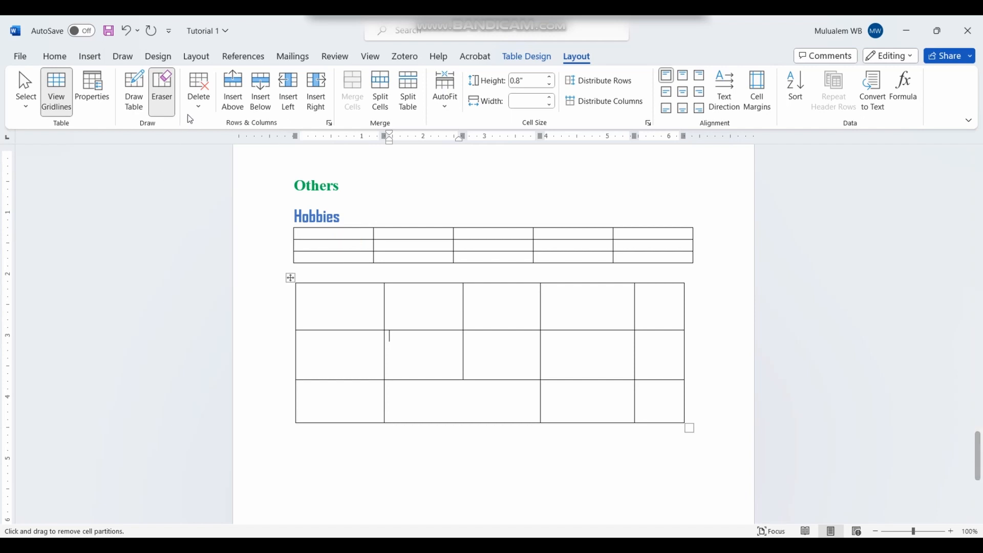
left_click(162, 92)
left_click(199, 97)
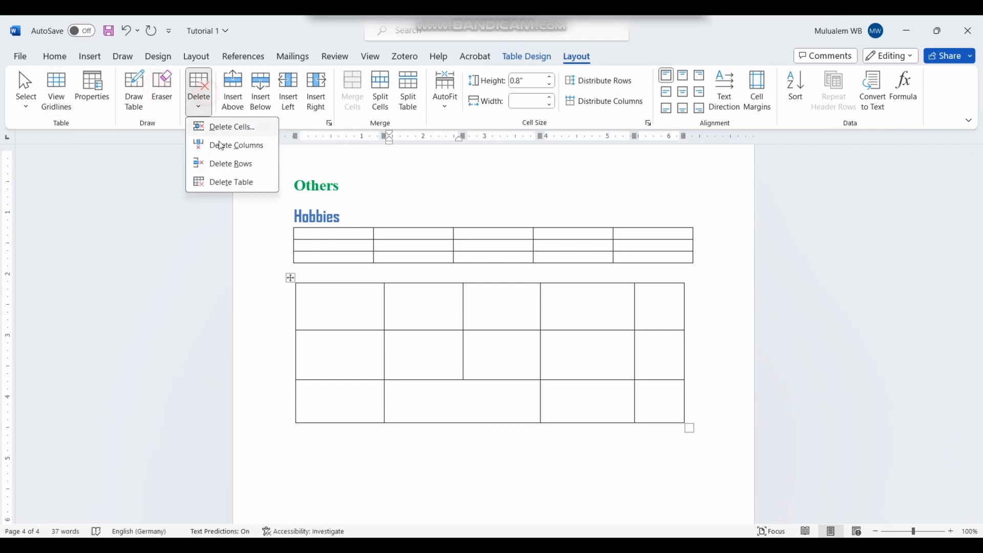
left_click(369, 243)
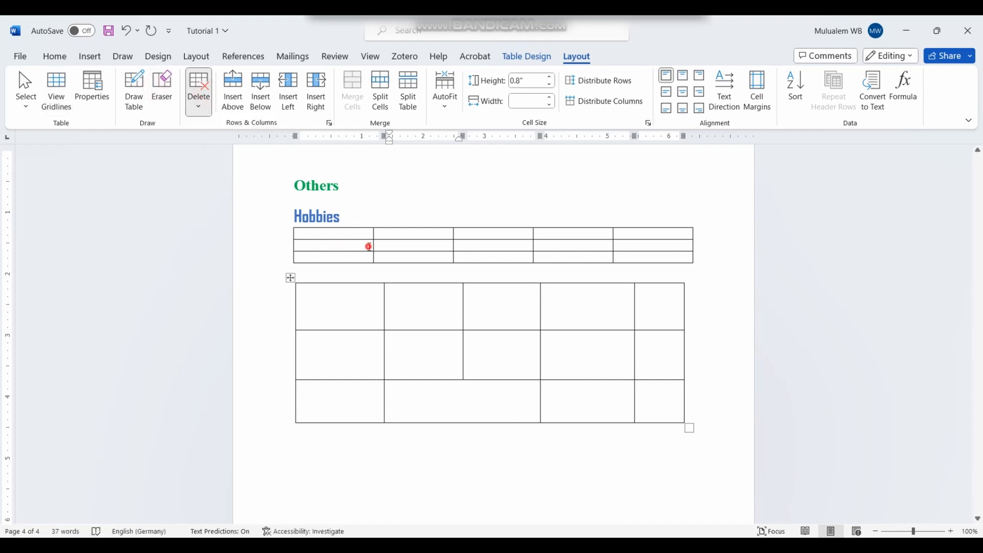
Step: Select the small upper table and delete it with Delete Table
left_click(372, 233)
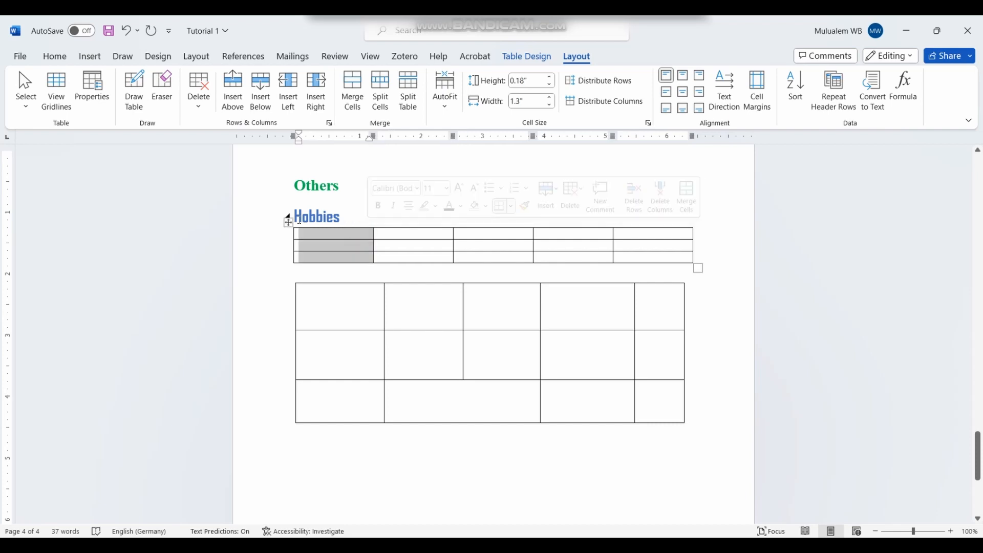
left_click(288, 221)
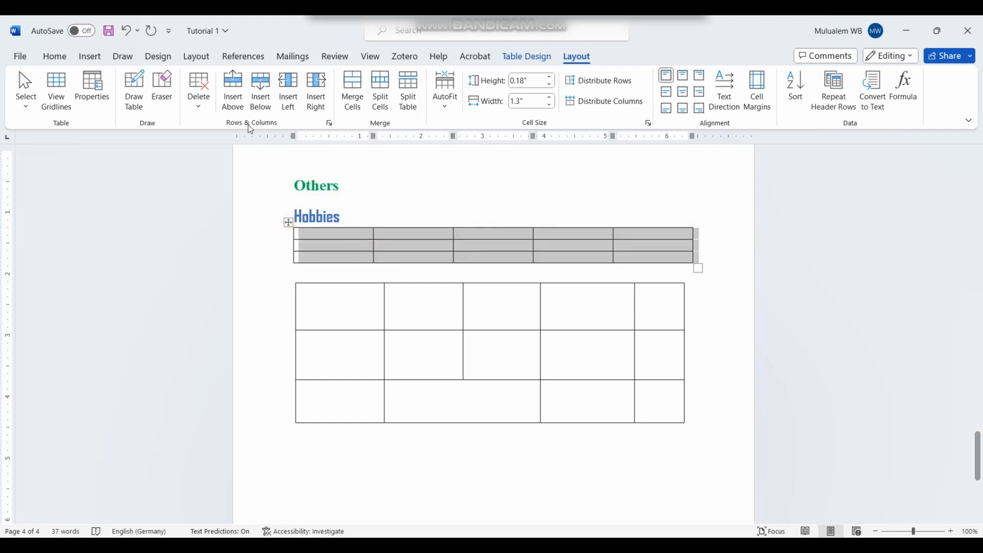
left_click(199, 98)
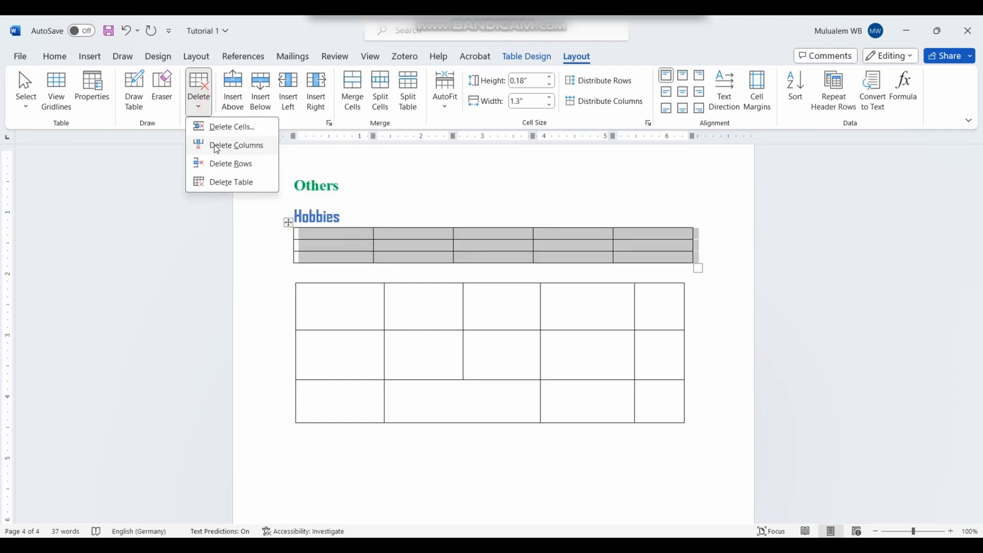
left_click(224, 183)
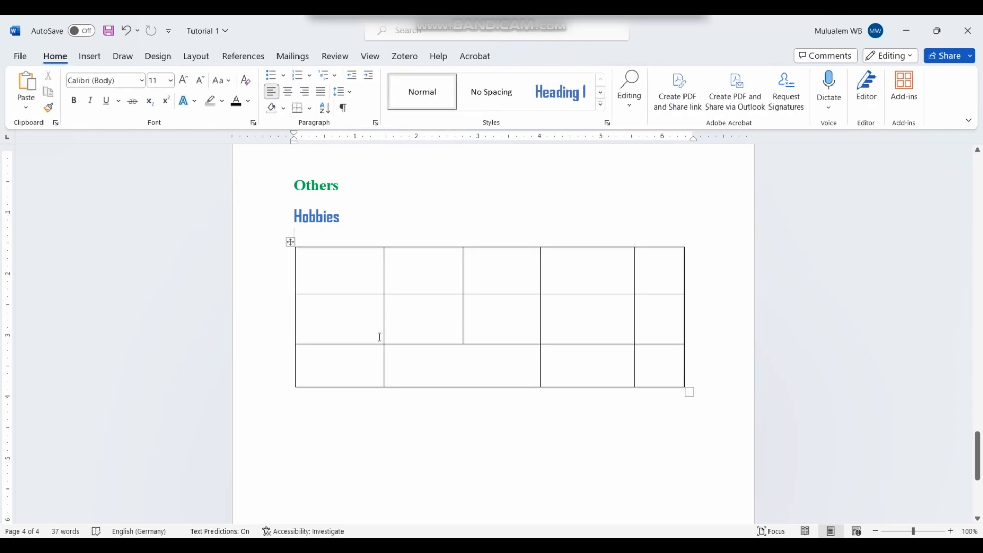
Step: Select the Hobbies table's second row and remove it with Delete Rows
left_click(389, 414)
left_click(90, 56)
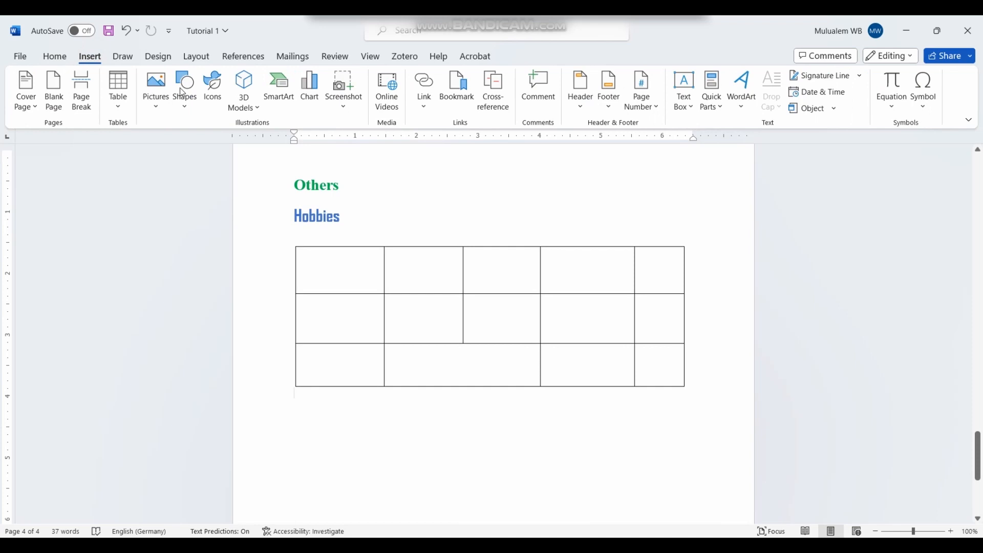
left_click(420, 255)
left_click(288, 241)
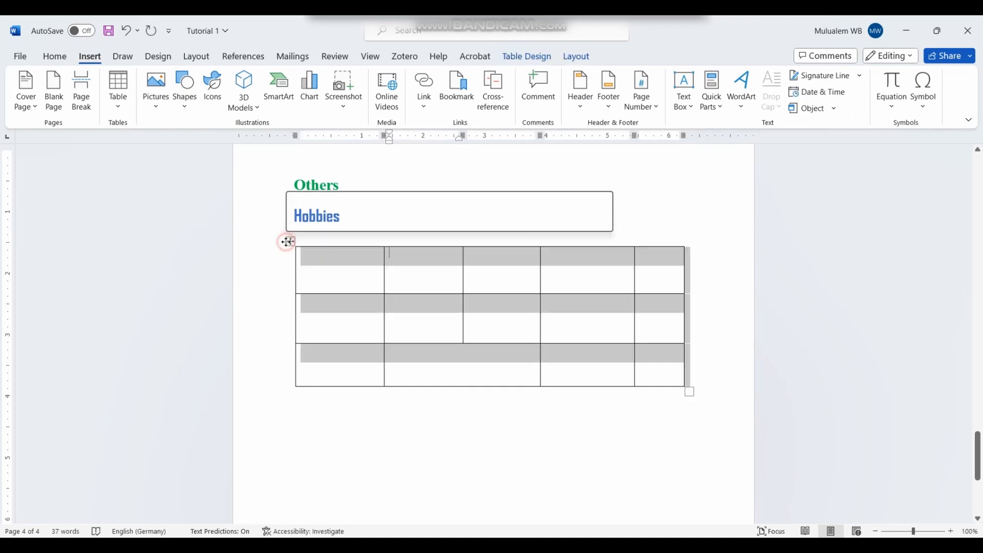
left_click(576, 56)
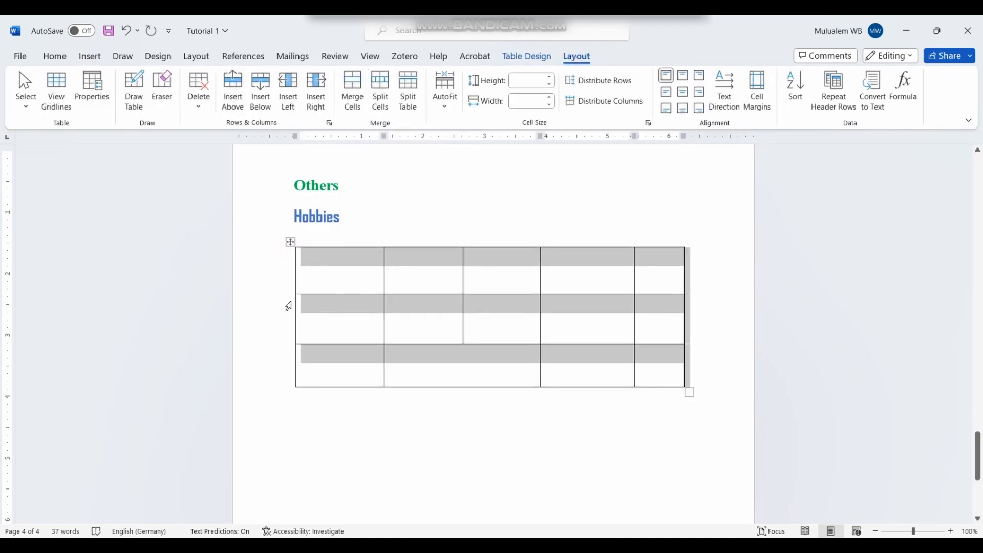
left_click(281, 335)
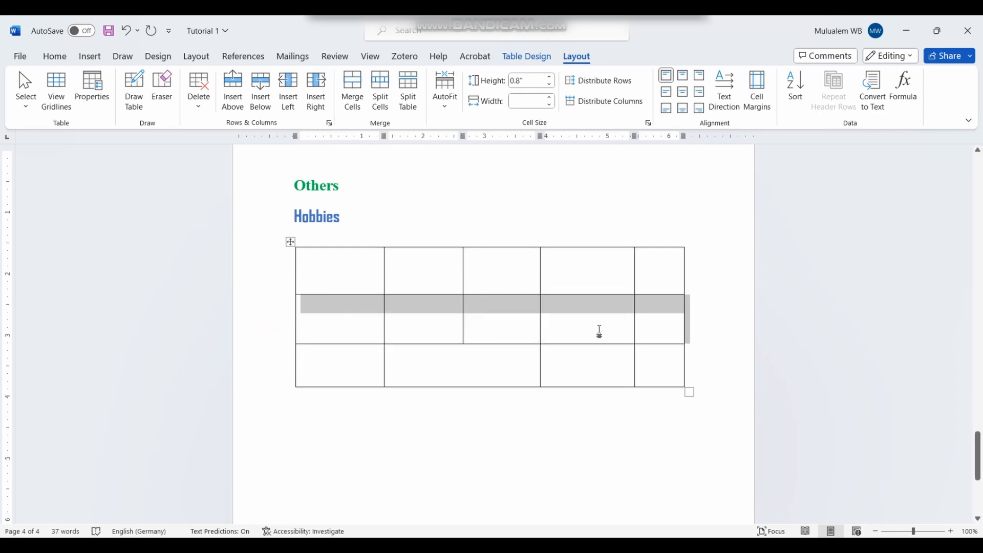
left_click(199, 105)
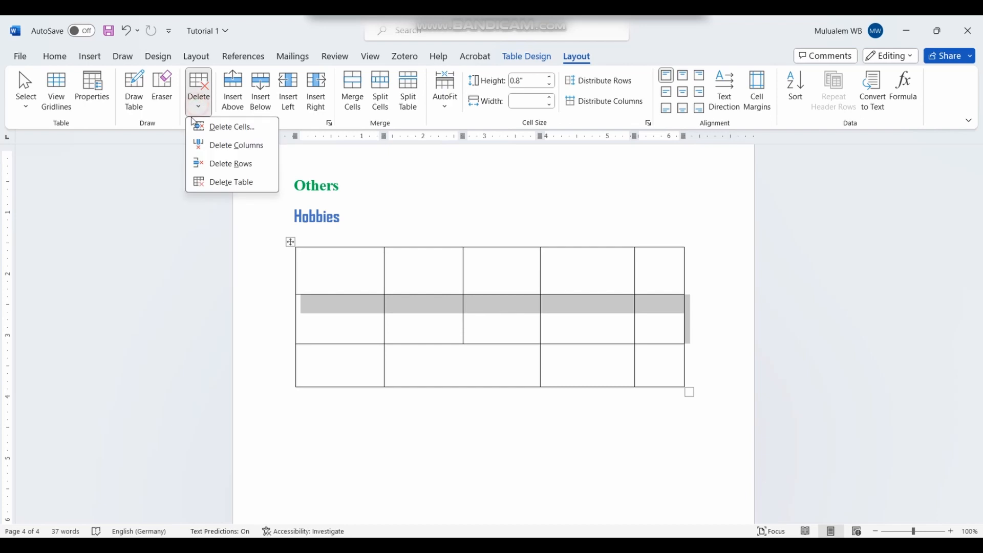
left_click(229, 165)
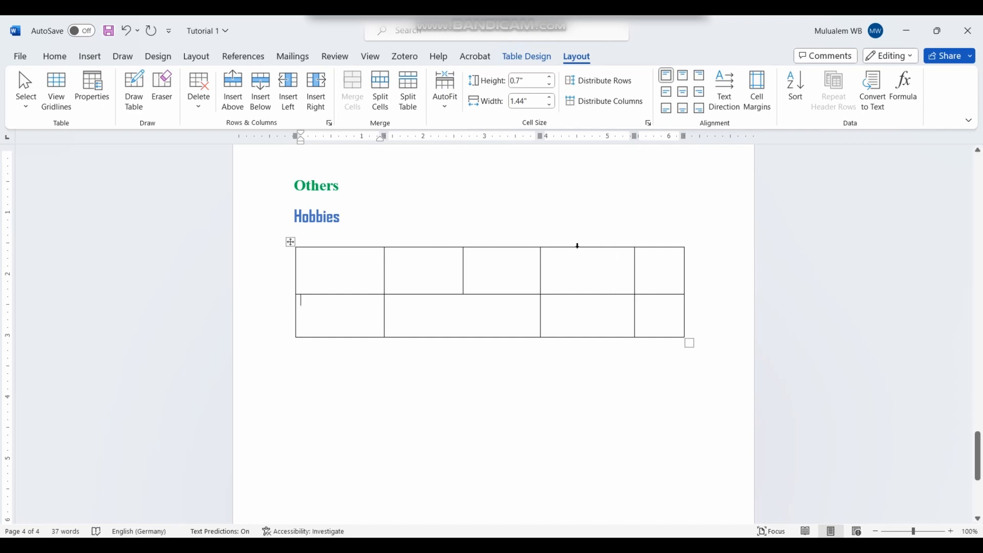
left_click_drag(568, 257, 582, 325)
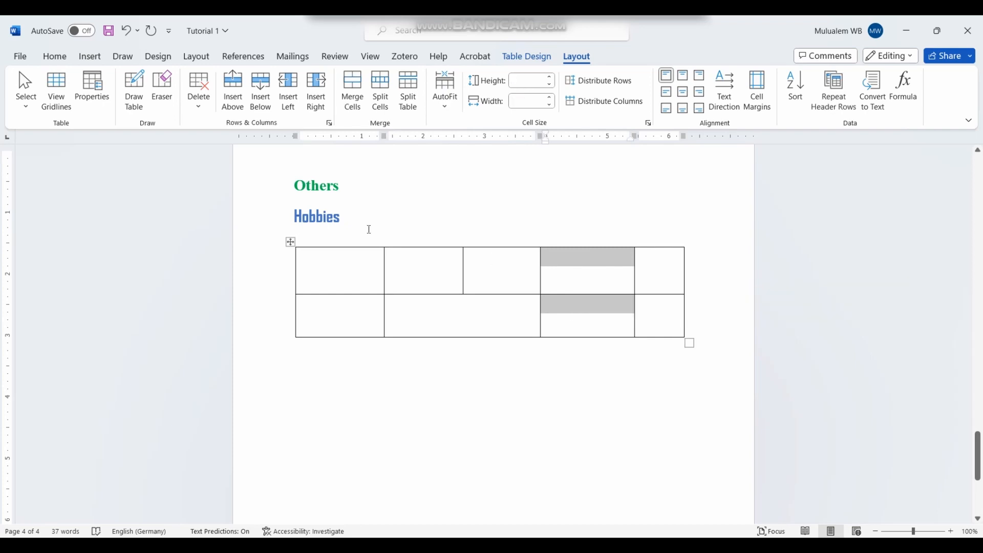
Step: Delete the selected fourth column with Delete Columns, then reselect the second row
left_click(199, 108)
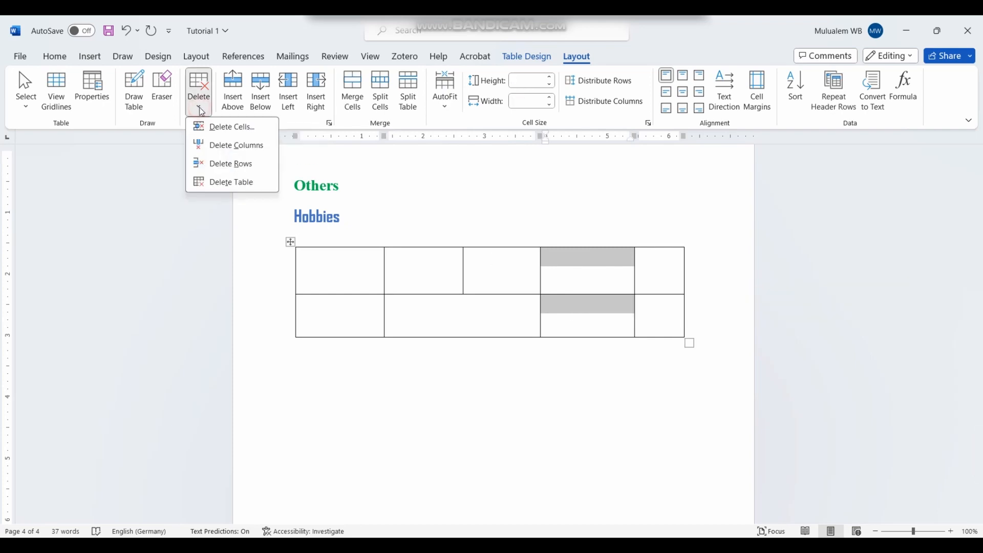
left_click(216, 146)
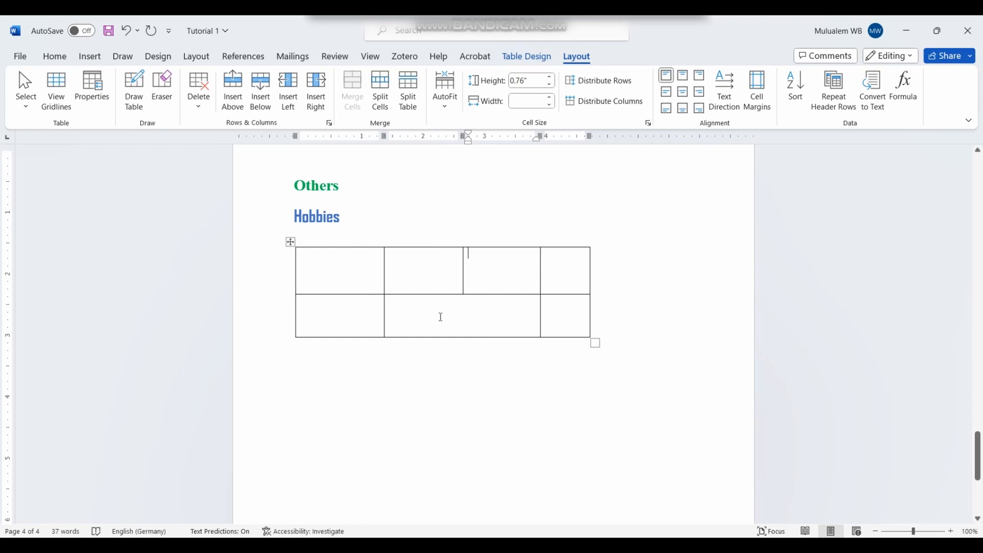
right_click(259, 316)
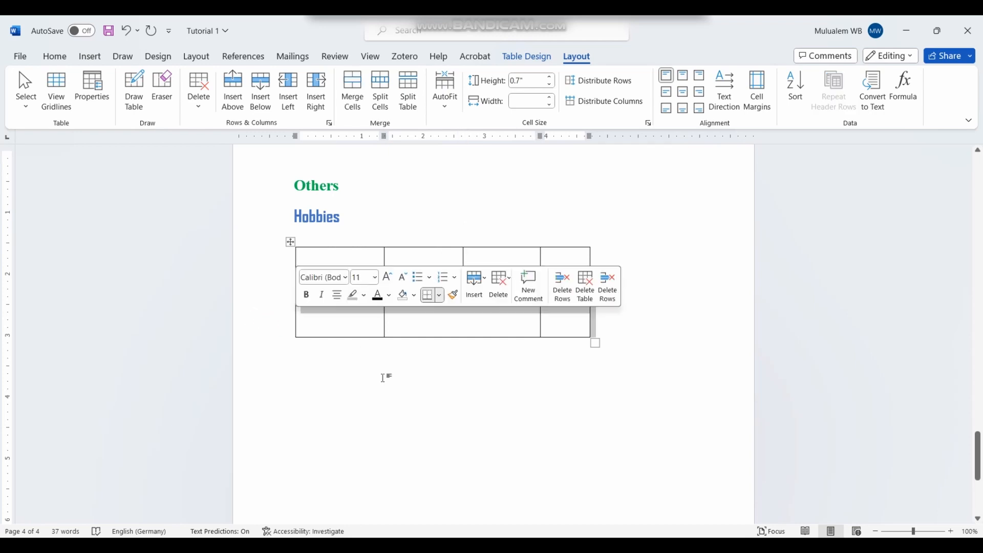
left_click(419, 376)
right_click(248, 307)
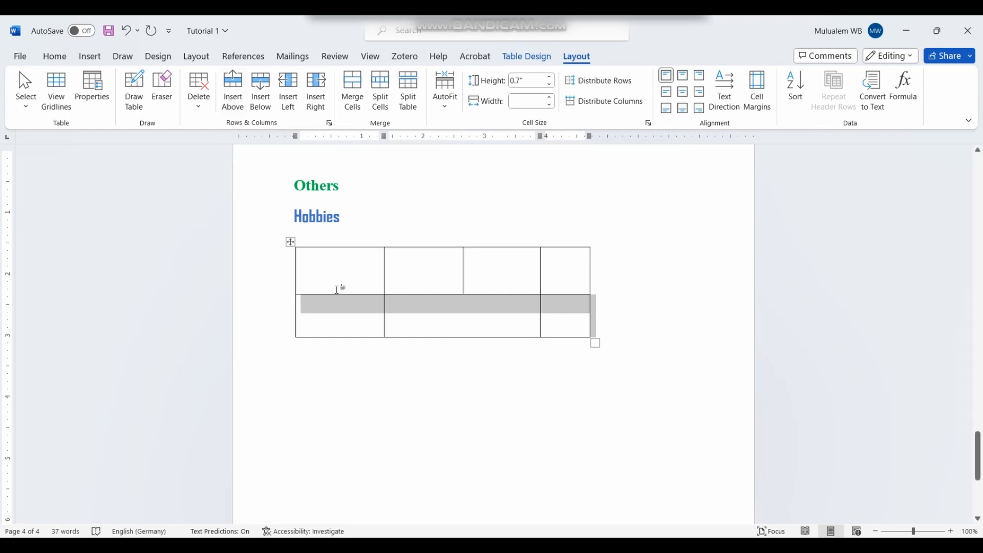
Step: Label the first cells of rows 1 and 2 with A and B
left_click(338, 272)
type("A")
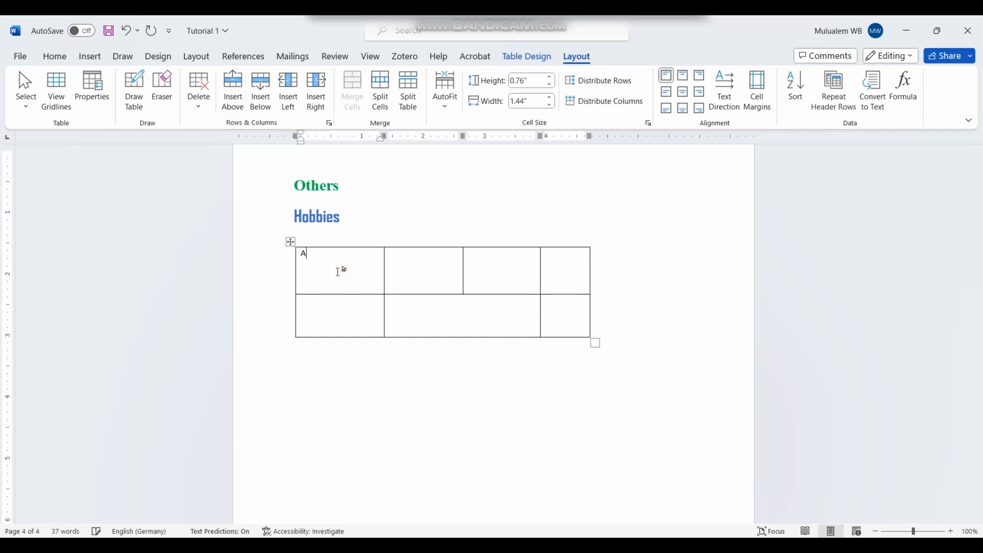
left_click(324, 317)
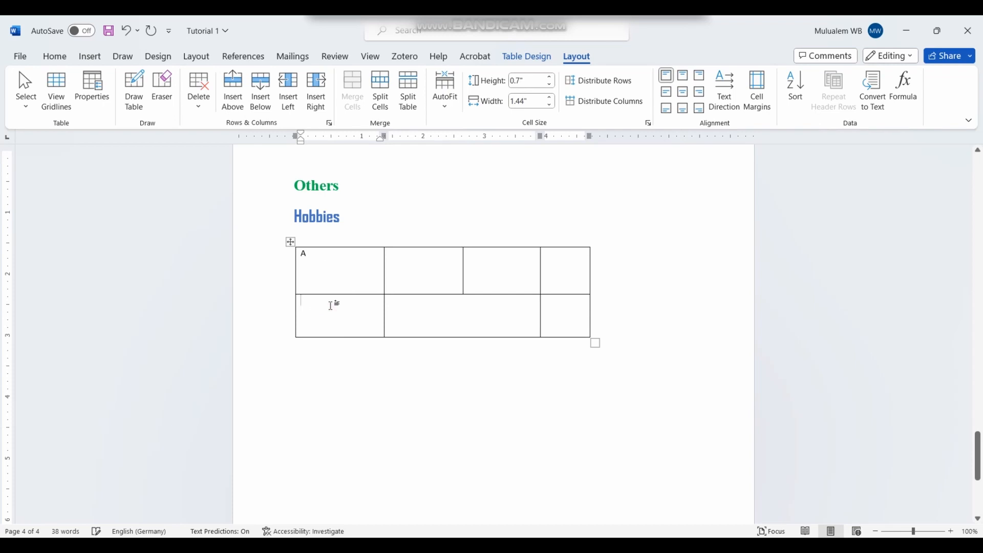
type("B")
Step: Insert a new row below the B row and type C in its first cell
left_click(264, 311)
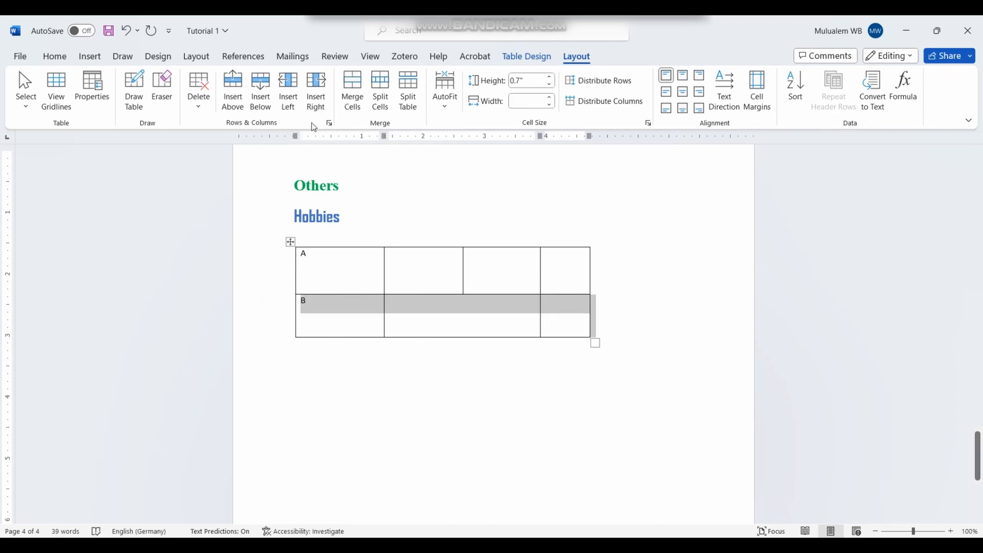
left_click(238, 101)
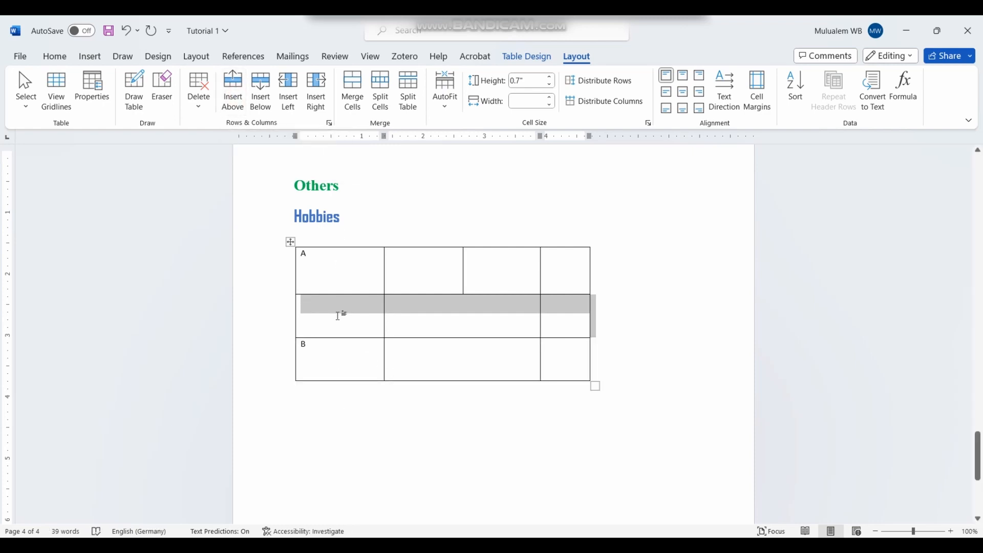
left_click(126, 31)
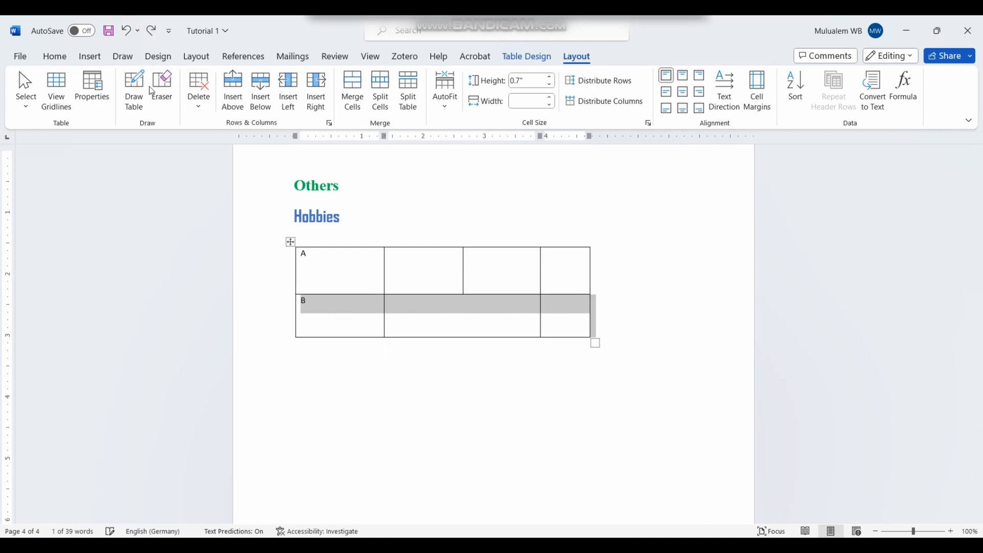
left_click(266, 107)
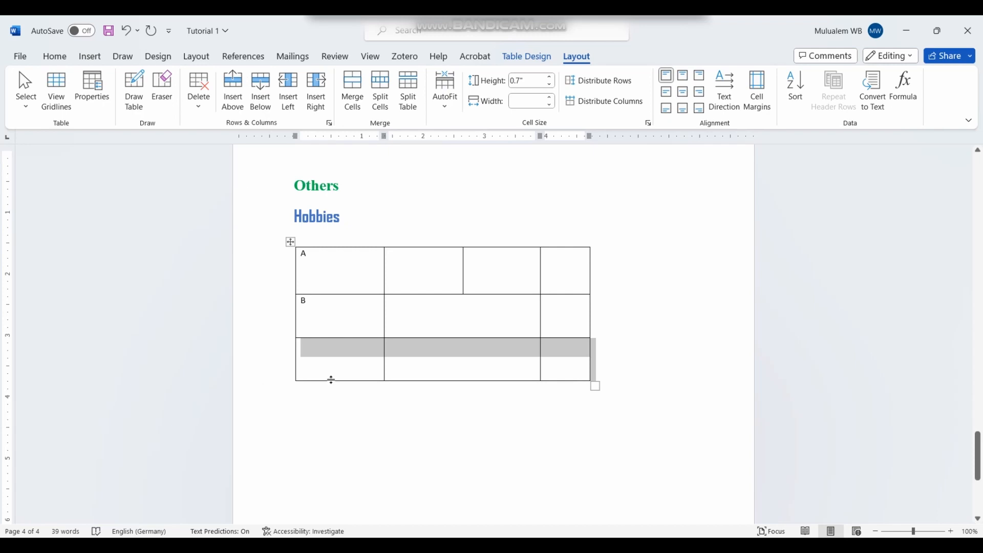
left_click(337, 363)
type("C")
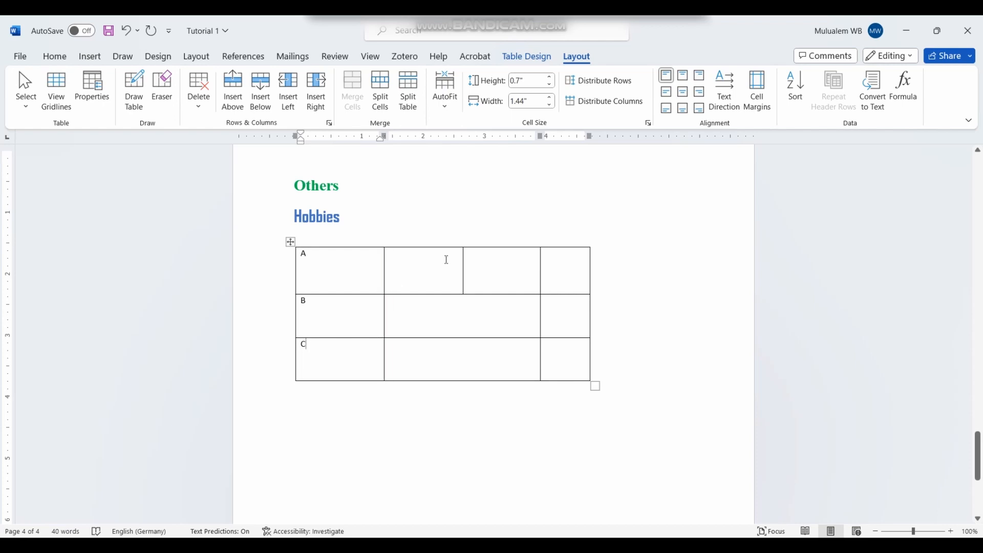
left_click_drag(564, 257, 566, 386)
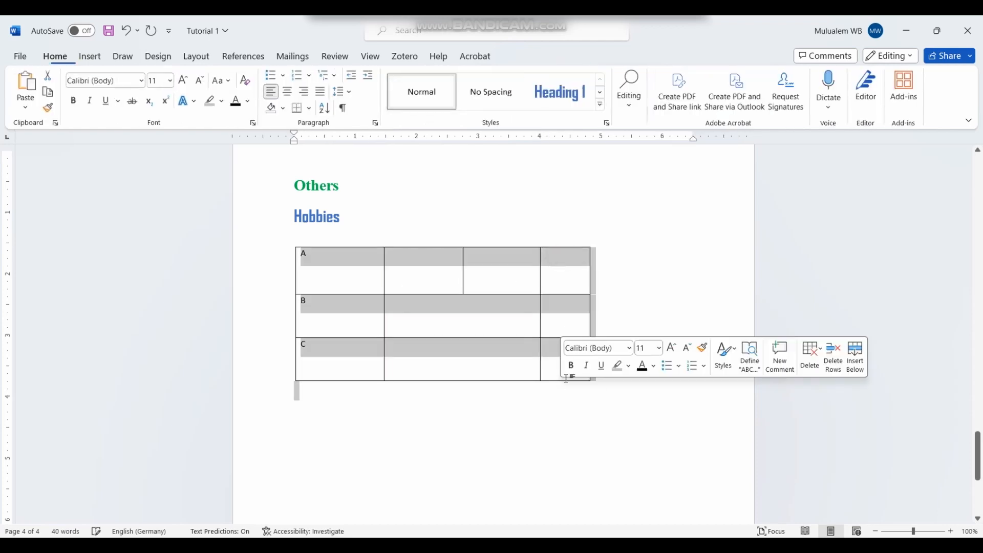
left_click(620, 267)
Step: Select the last column and insert one new column to its left and one to its right
left_click_drag(557, 258, 555, 362)
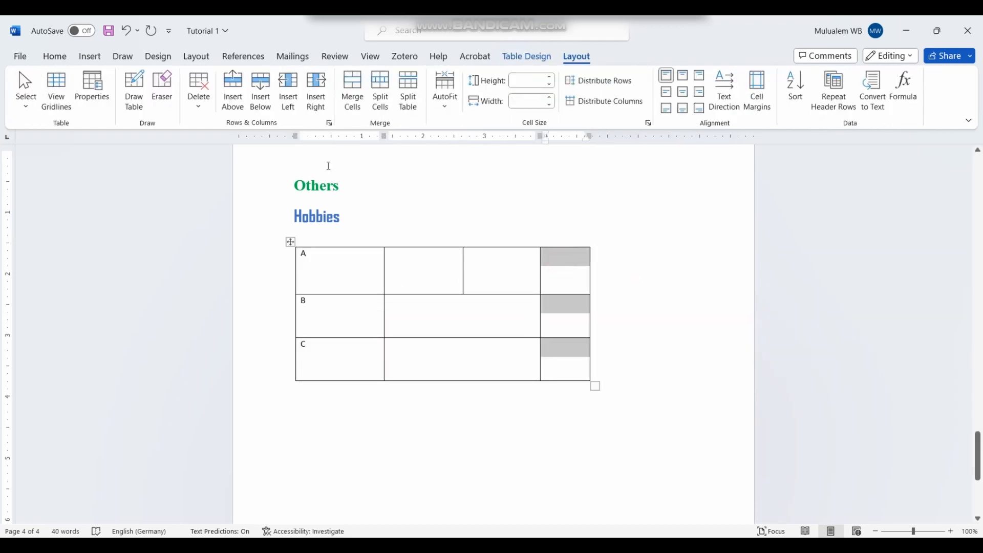
left_click(296, 93)
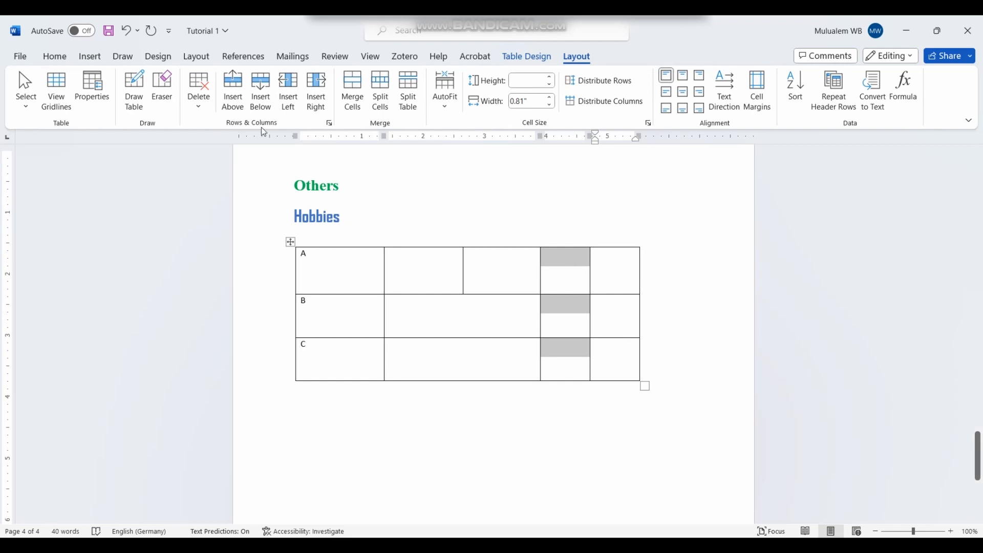
left_click(321, 90)
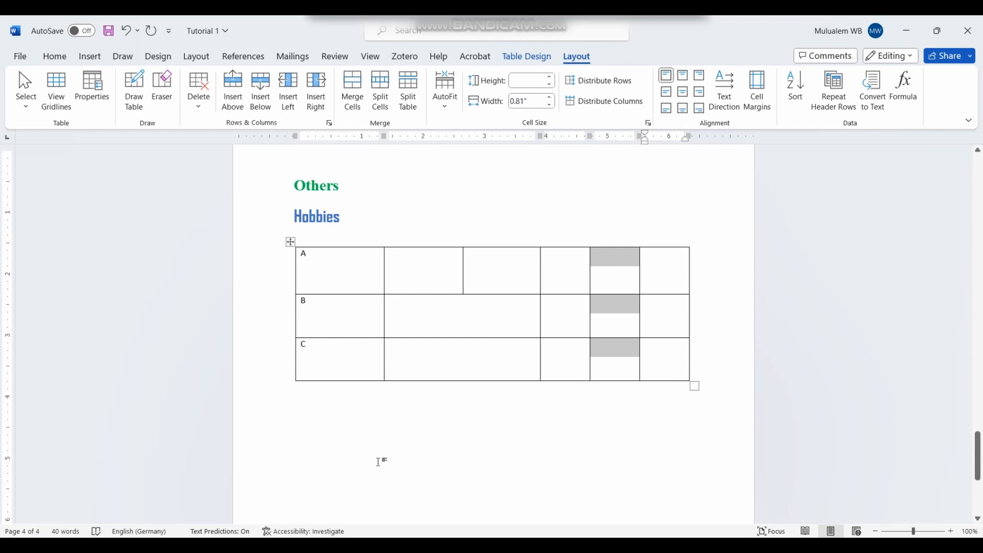
left_click(441, 455)
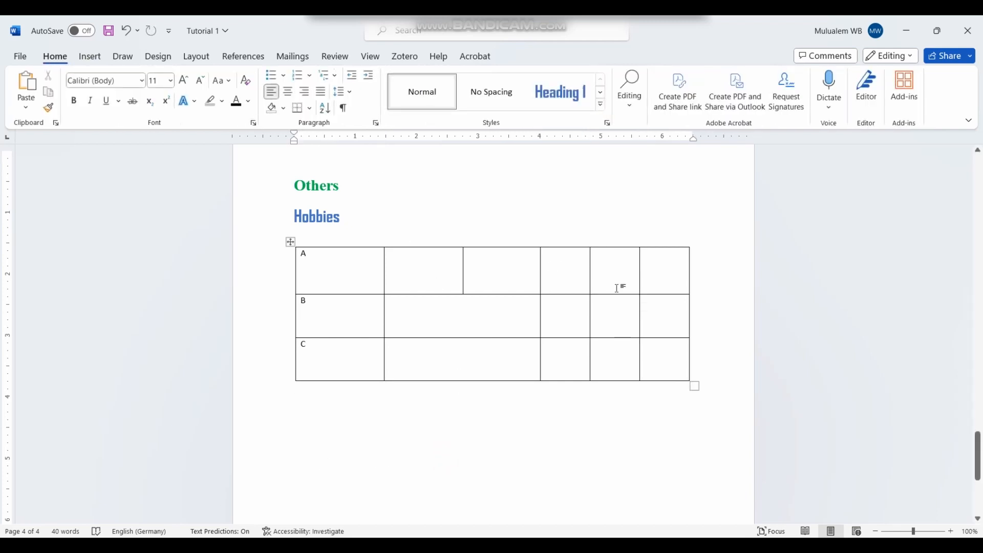
Step: Split row A's fifth cell into 2 columns and 2 rows with Split Cells
left_click(517, 276)
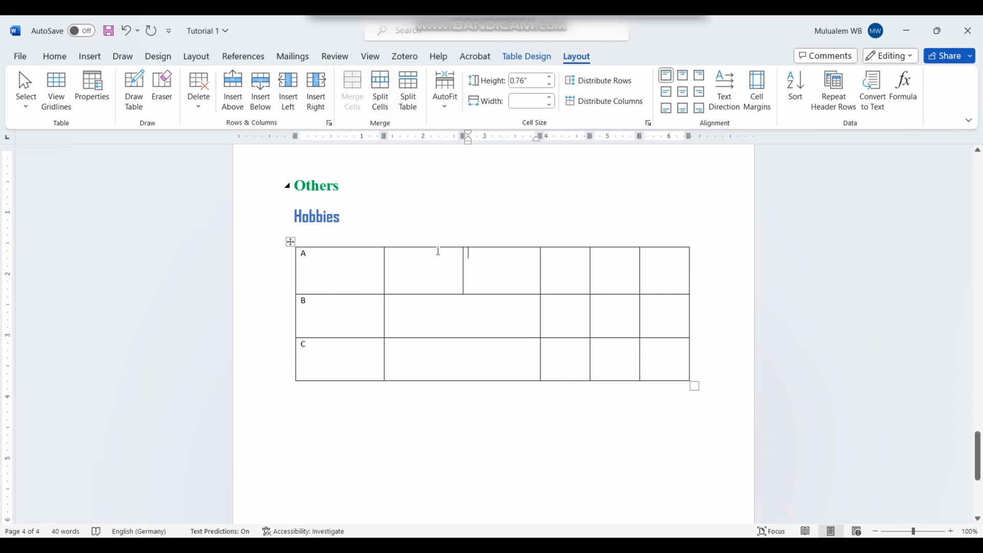
left_click(600, 253)
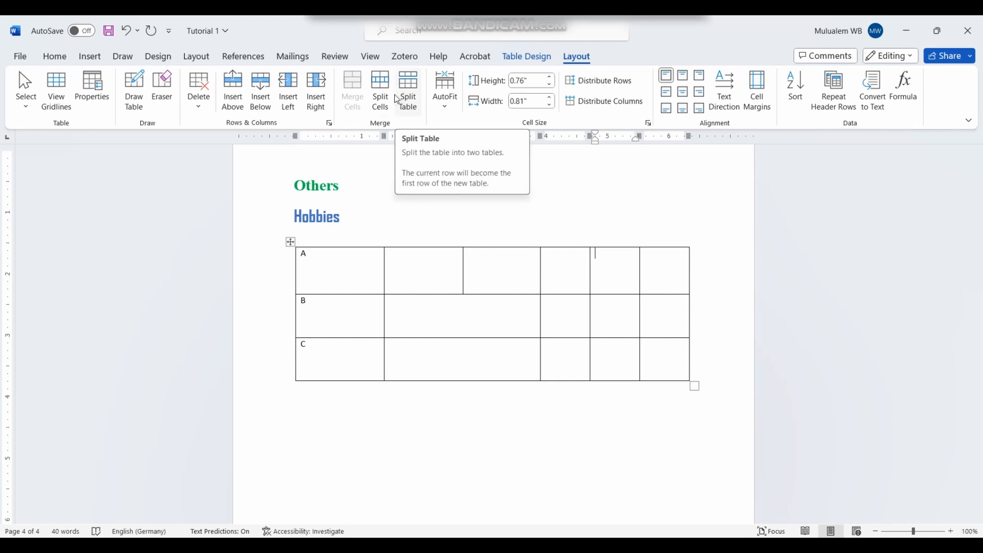
left_click(598, 256)
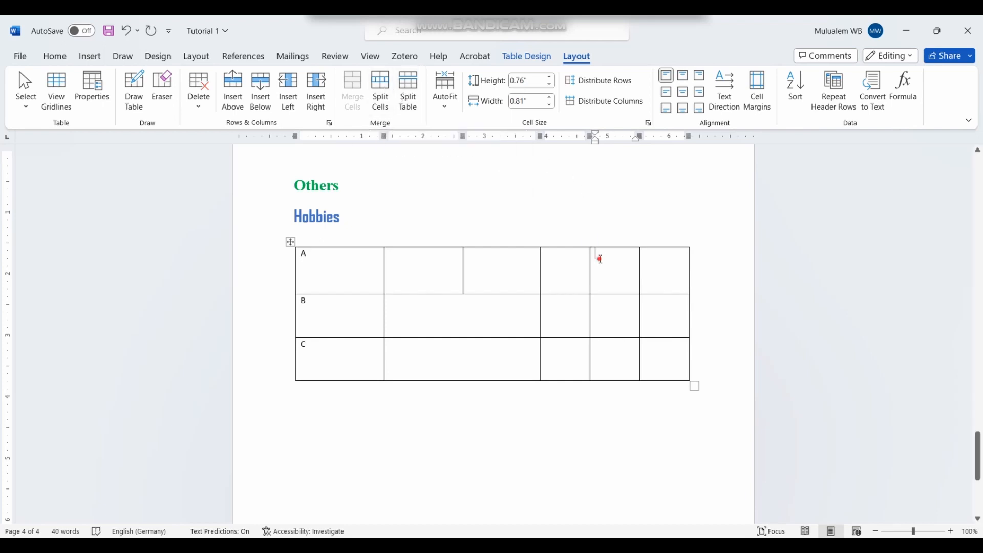
left_click(388, 107)
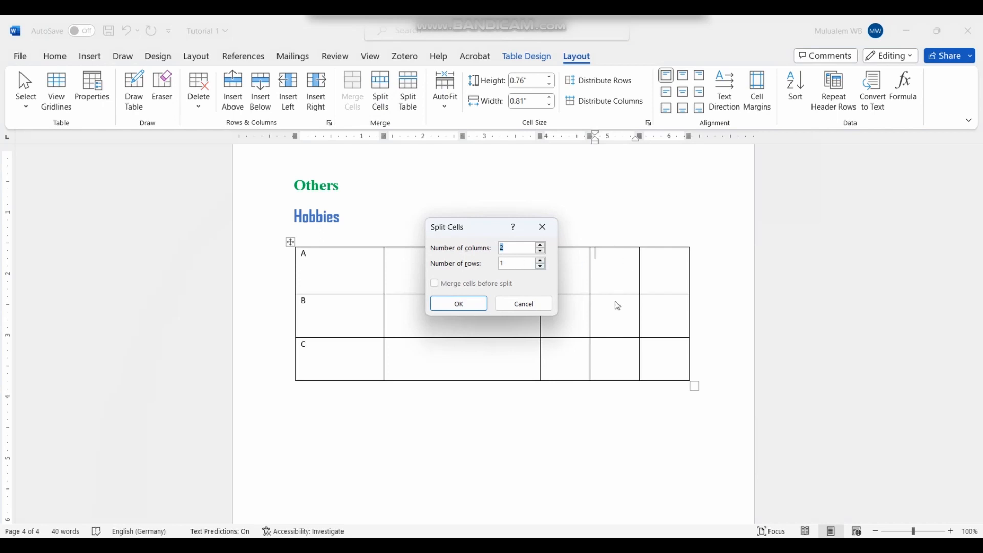
left_click(541, 260)
left_click(450, 304)
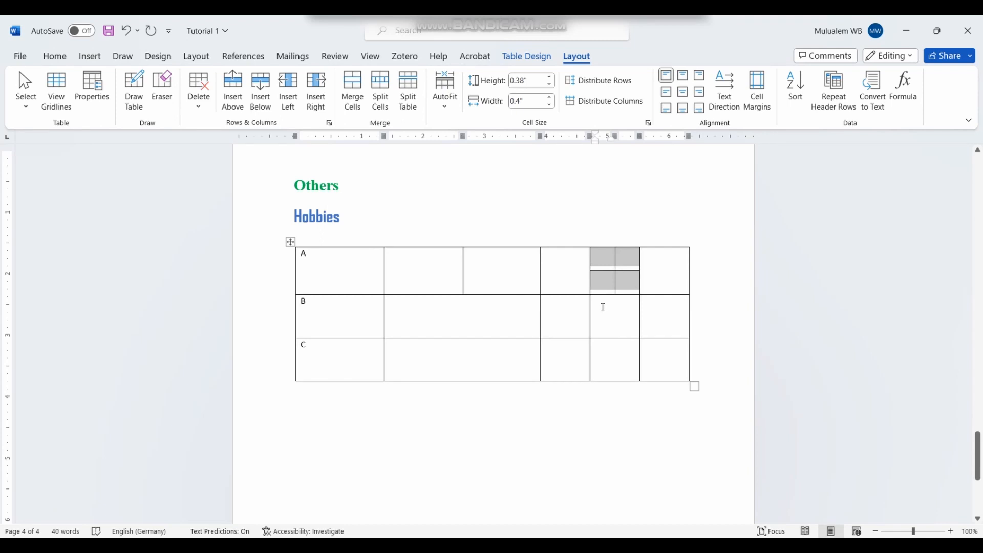
left_click(641, 415)
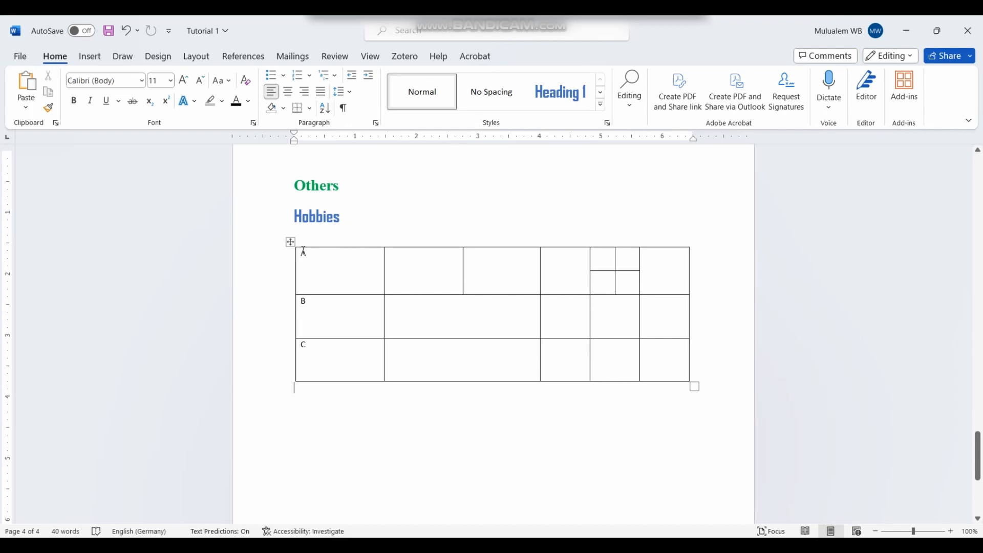
left_click(290, 242)
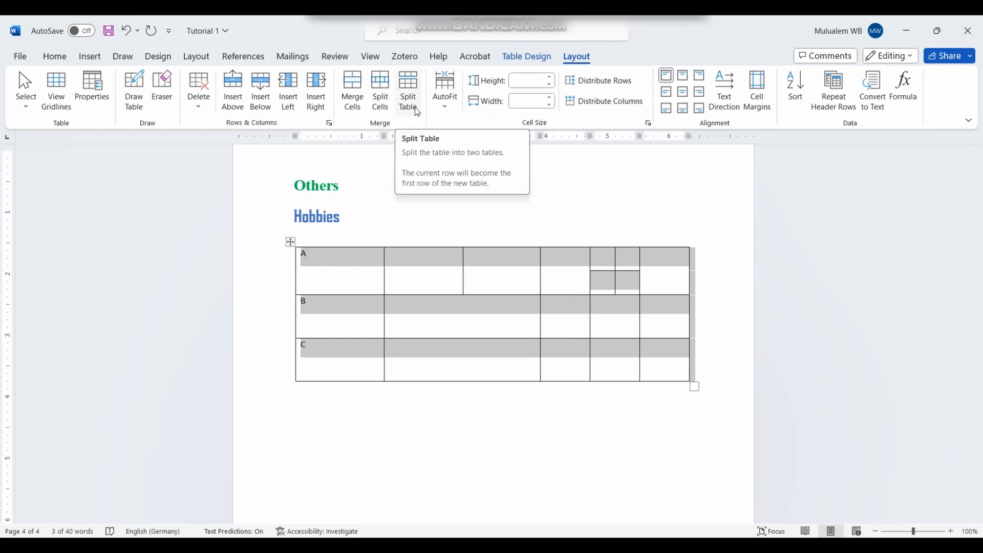
left_click(408, 481)
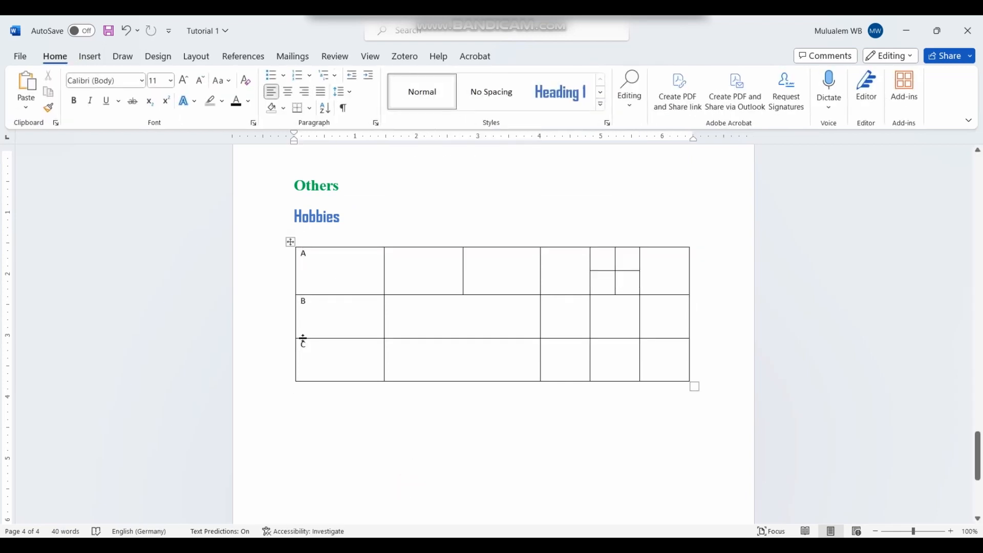
left_click(283, 323)
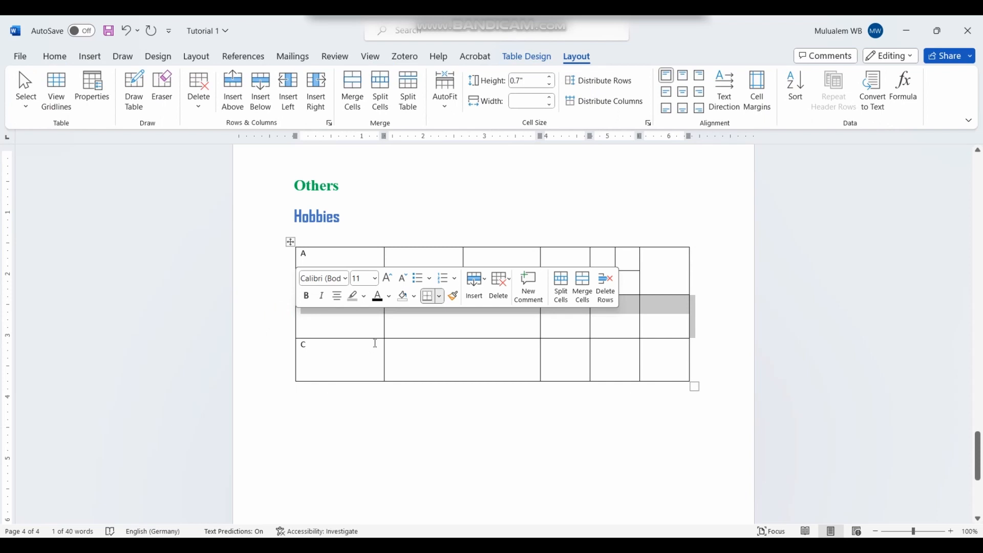
left_click(407, 100)
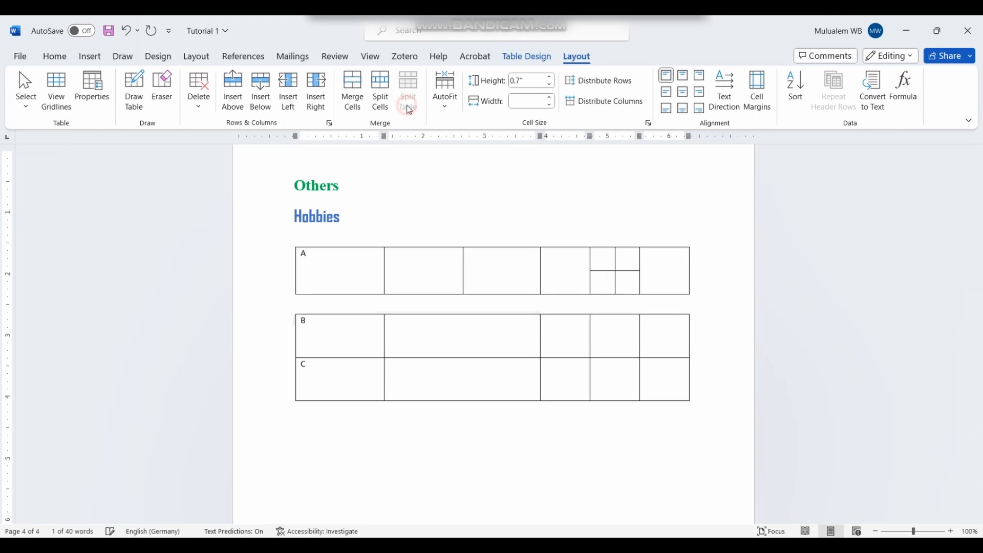
left_click(413, 479)
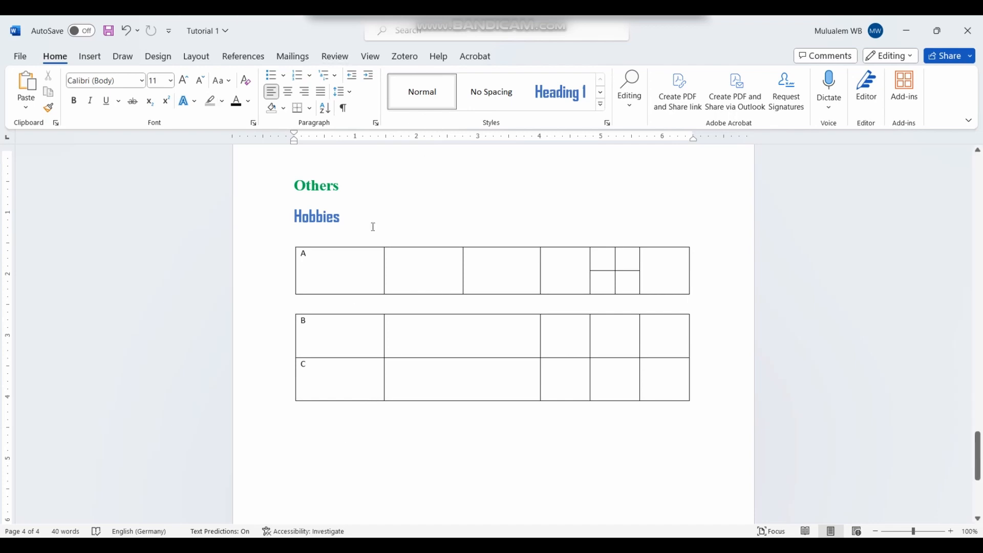
left_click(125, 31)
left_click(515, 393)
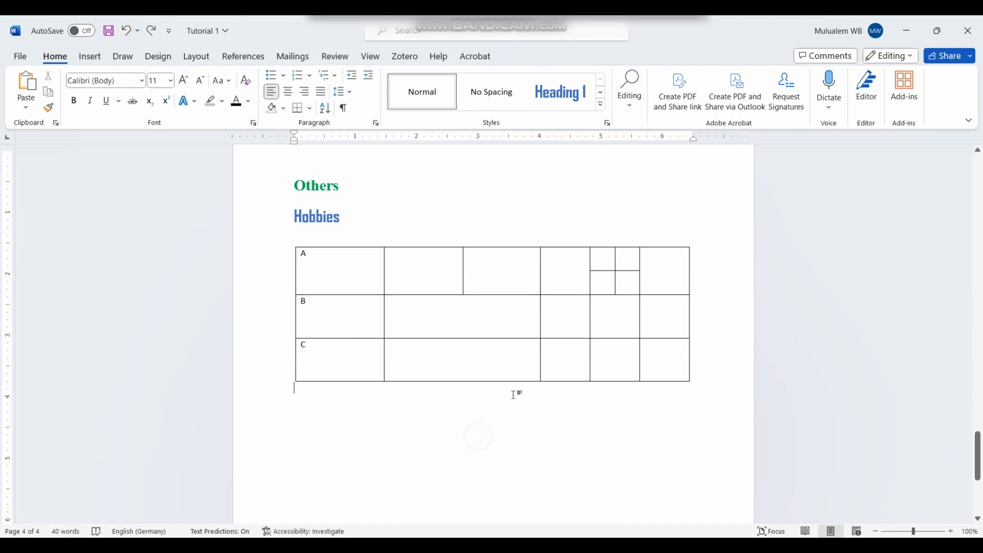
left_click(380, 312)
Step: Apply AutoFit Window so the Hobbies table spans the page width
left_click(577, 56)
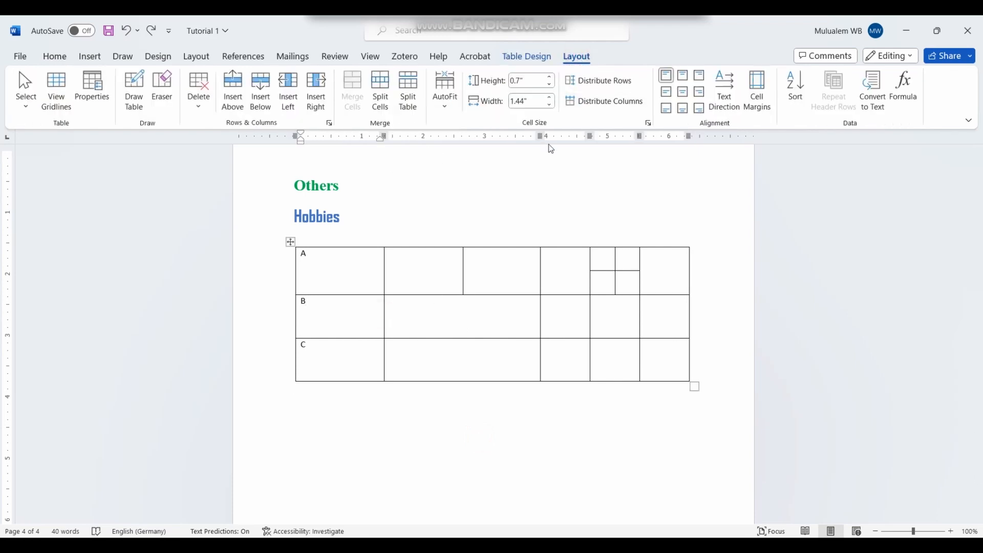
left_click(449, 108)
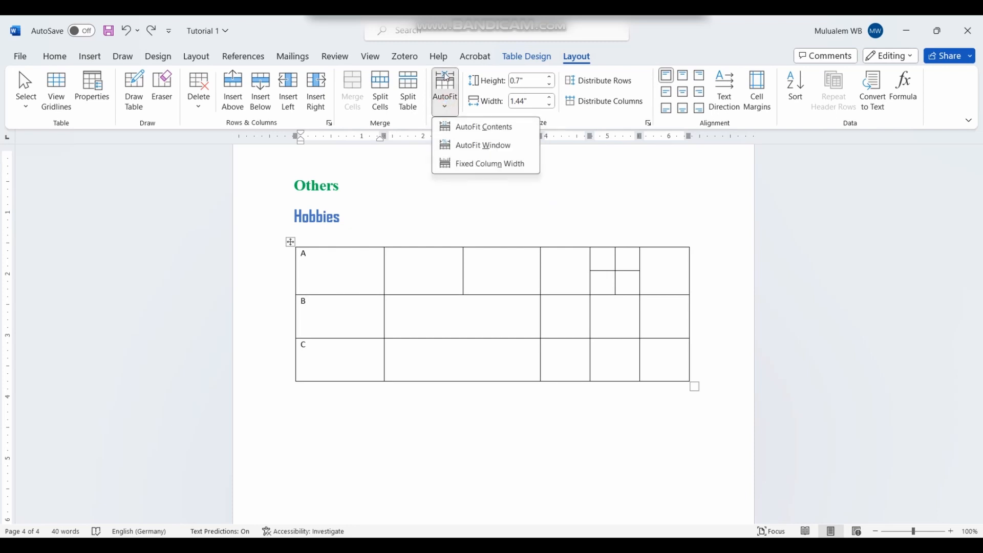
left_click(474, 146)
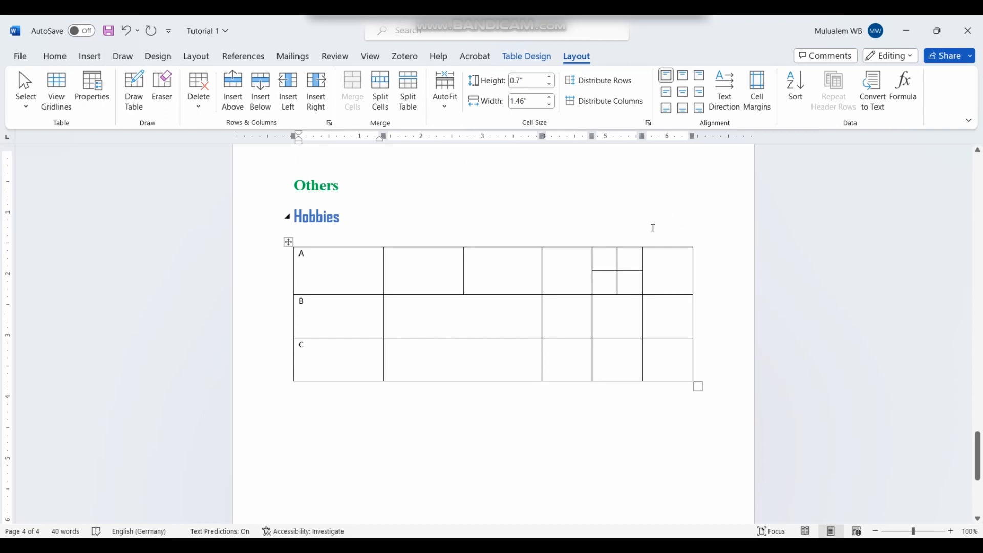
mouse_move(650, 242)
Step: Select the whole Hobbies table and set every cell to Align Center
left_click(666, 94)
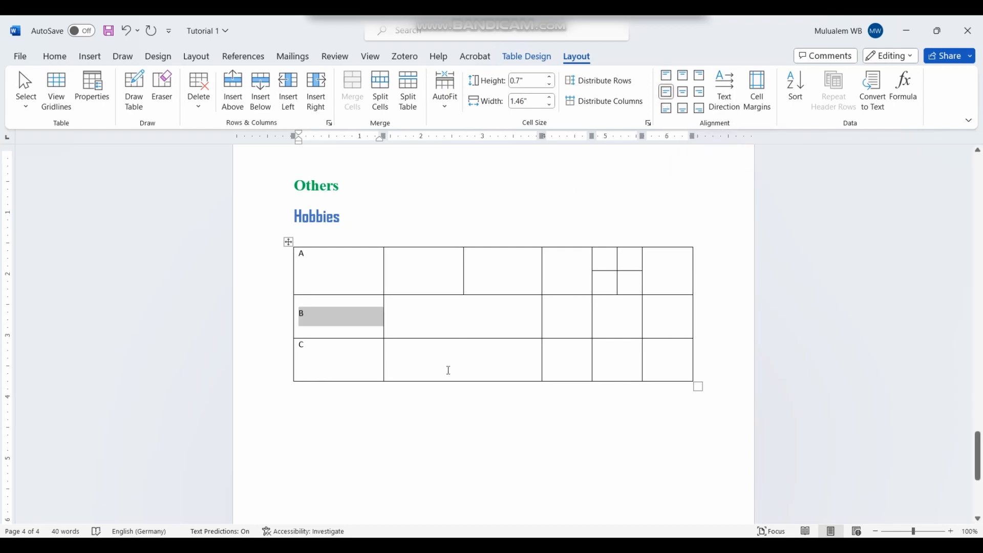
left_click(321, 425)
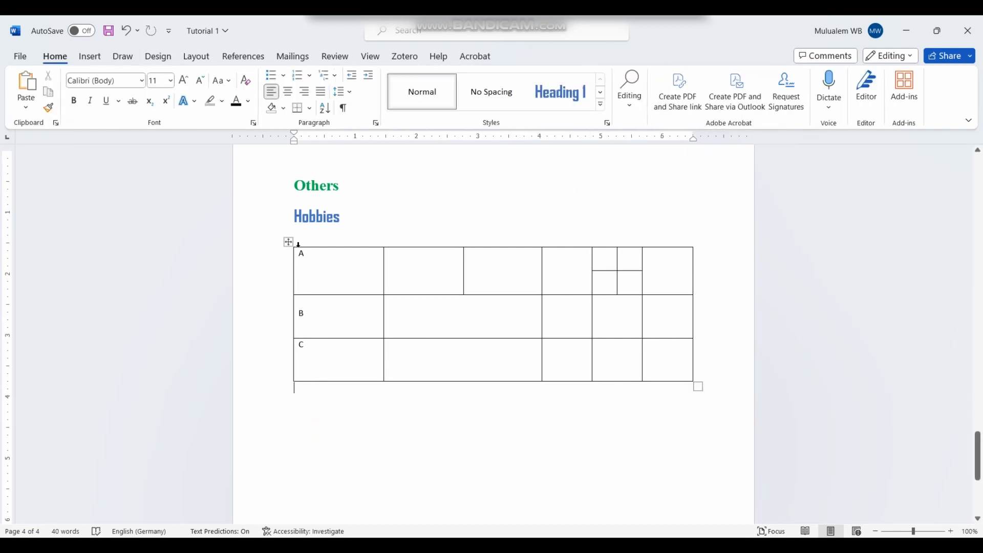
left_click(287, 252)
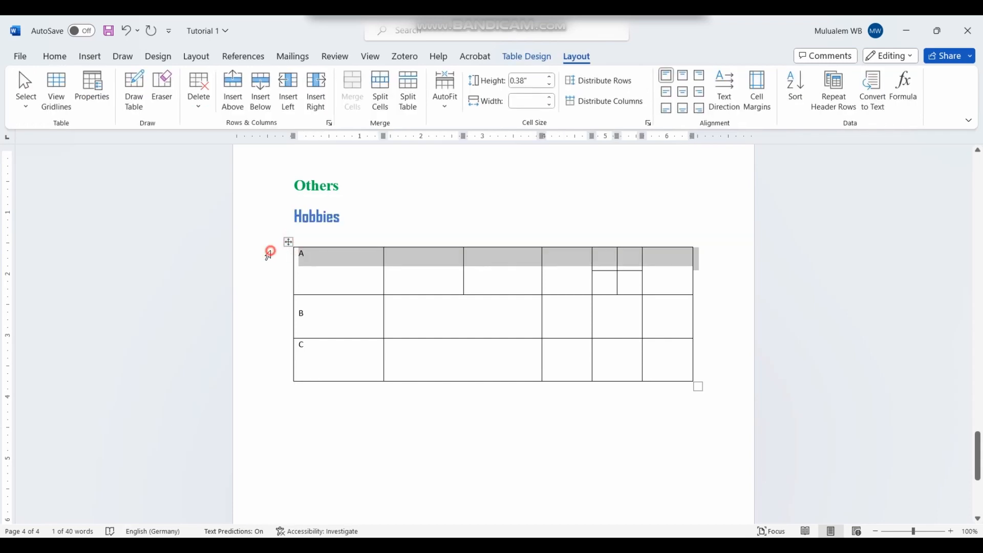
left_click(287, 241)
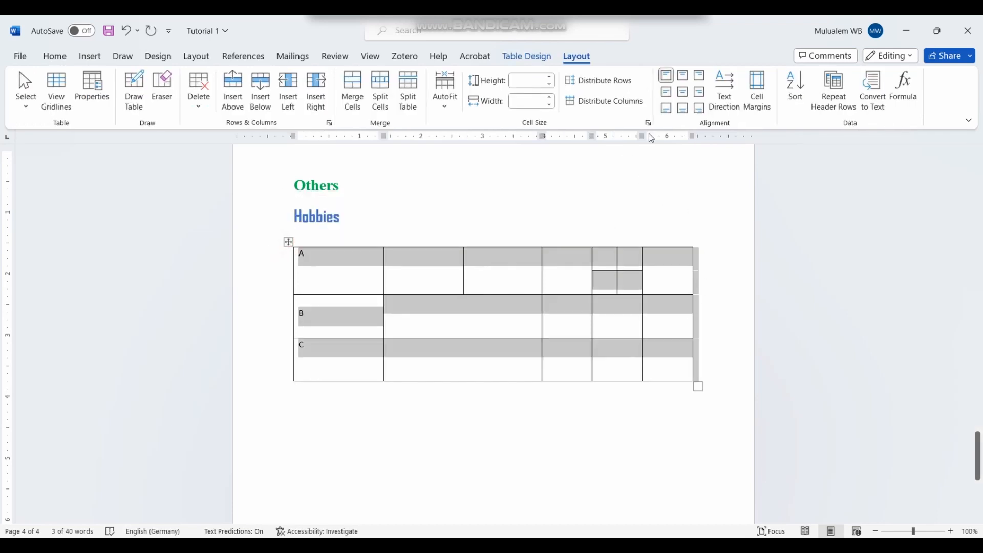
left_click(666, 93)
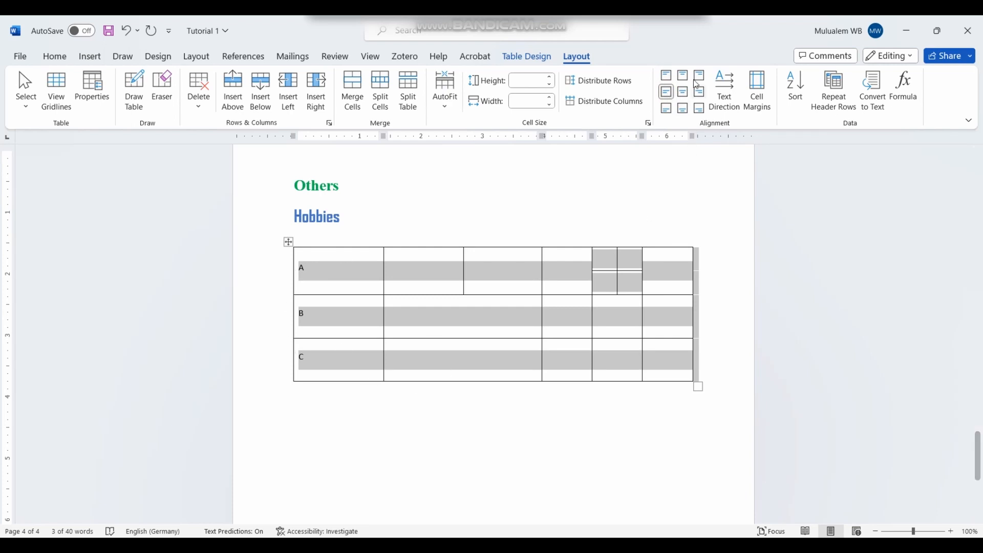
left_click(683, 93)
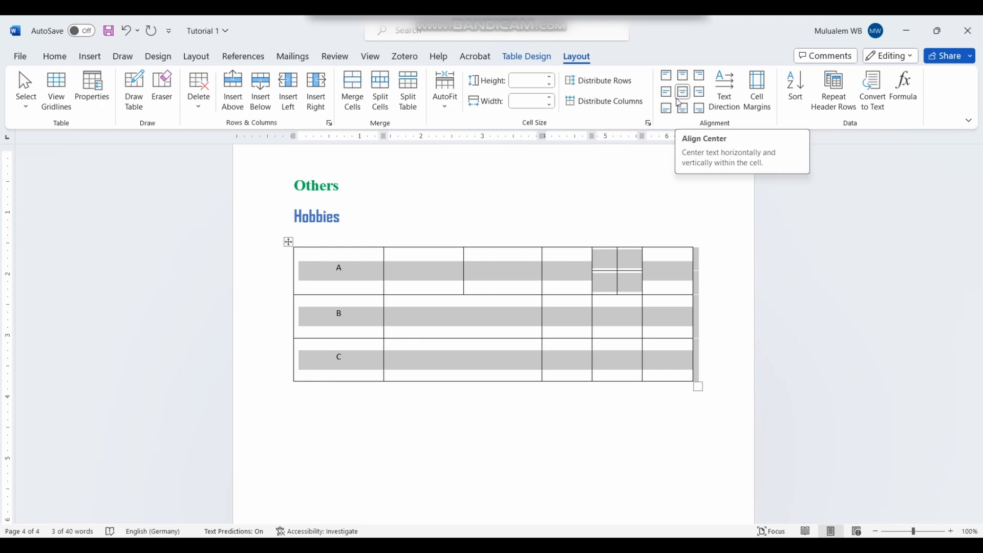
left_click(532, 447)
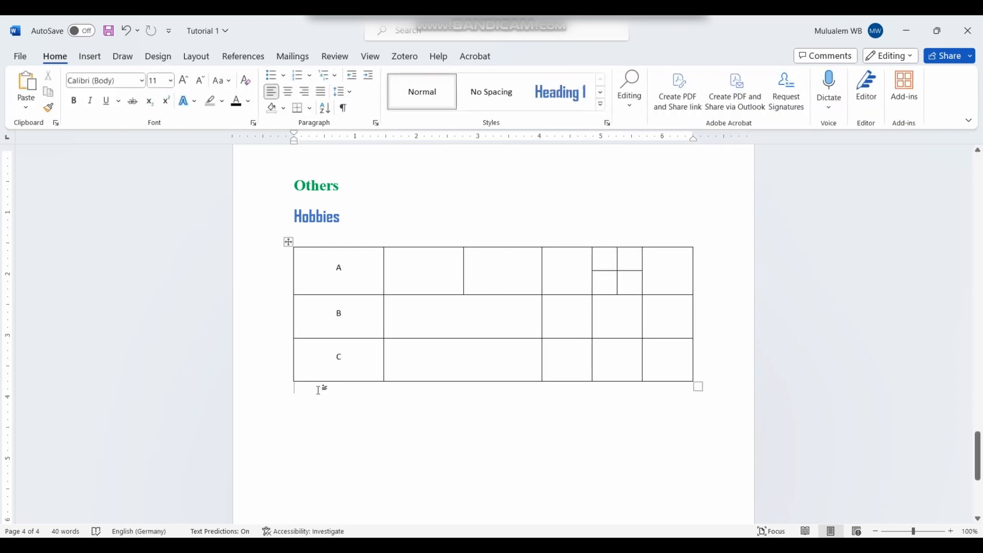
left_click(444, 246)
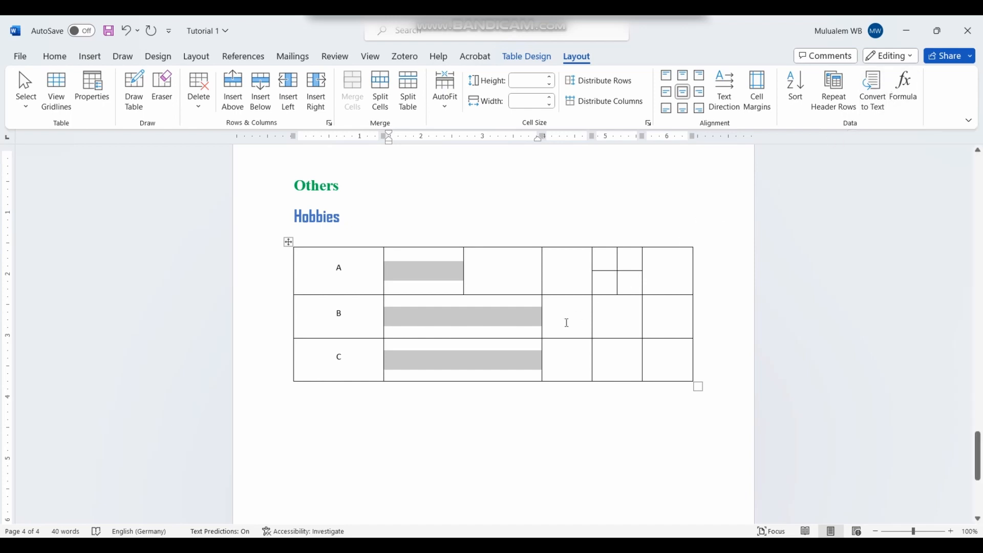
Step: Select the four small split cells in row A and merge them into one cell
left_click(500, 479)
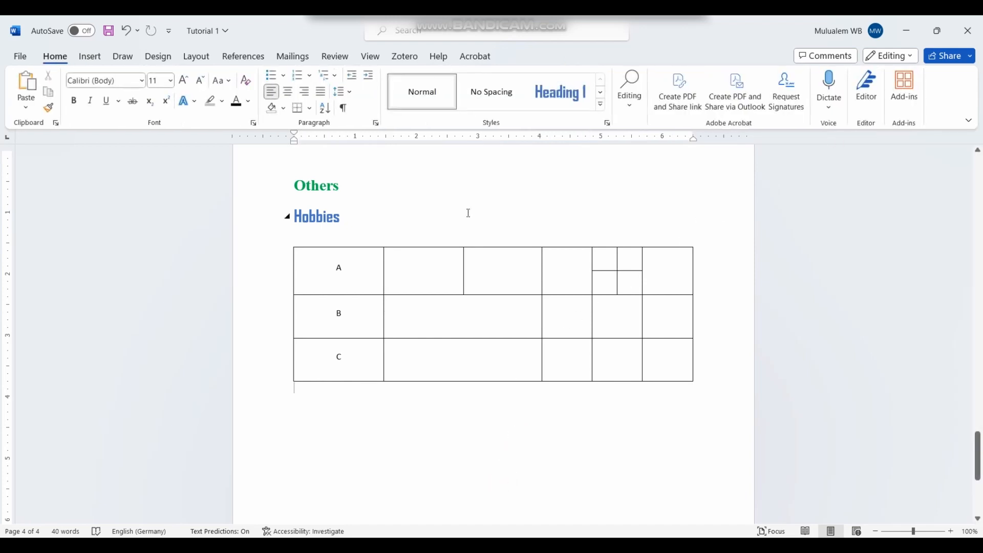
left_click(432, 253)
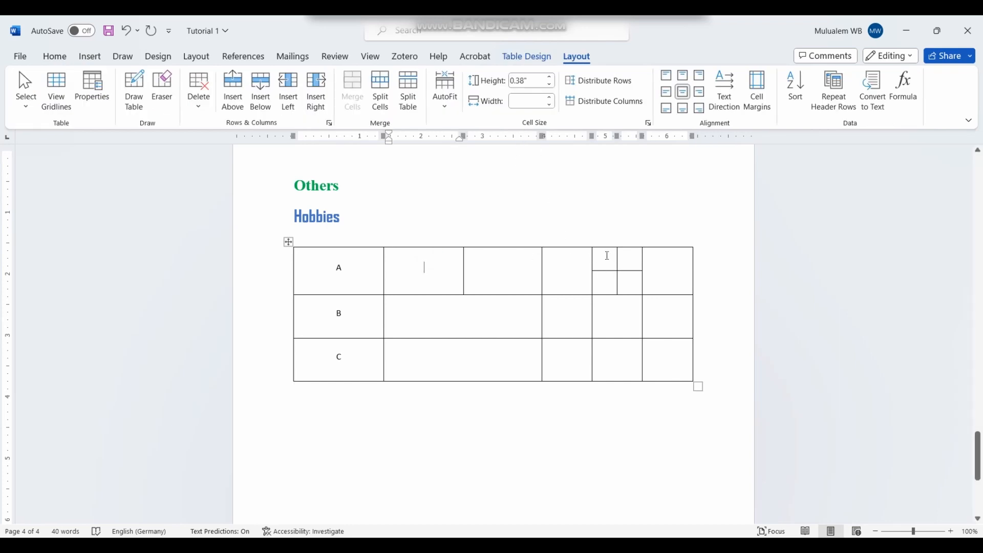
left_click_drag(607, 256, 636, 289)
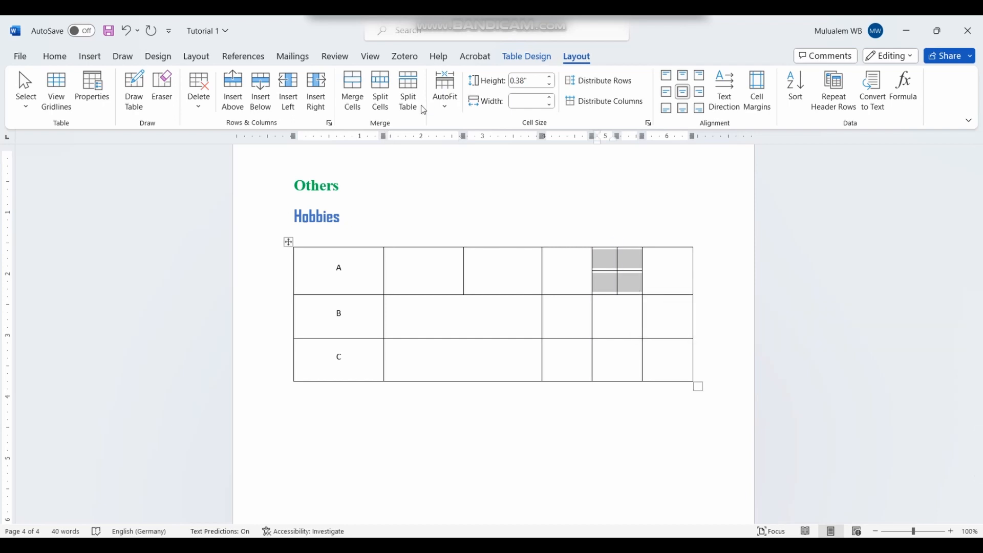
left_click(358, 99)
left_click(615, 275)
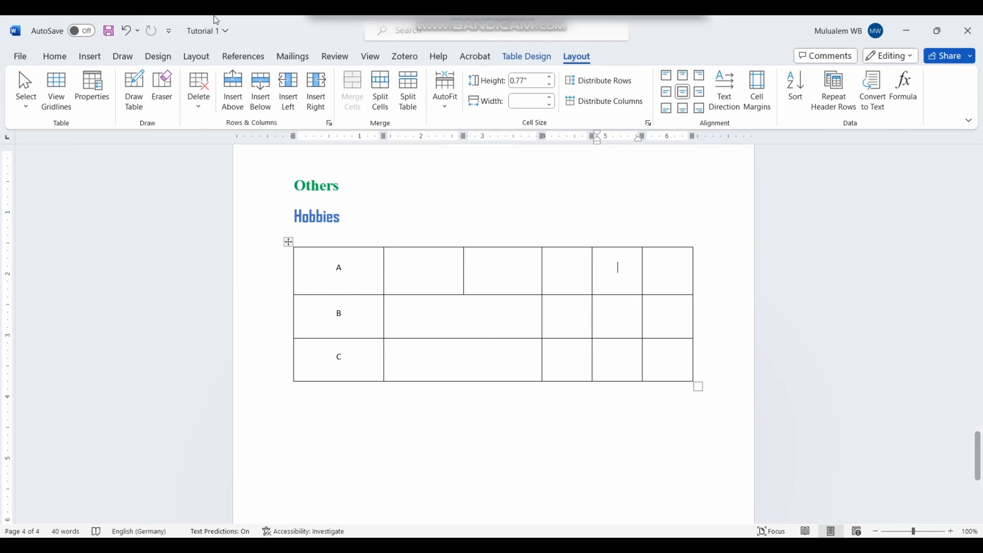
left_click(99, 56)
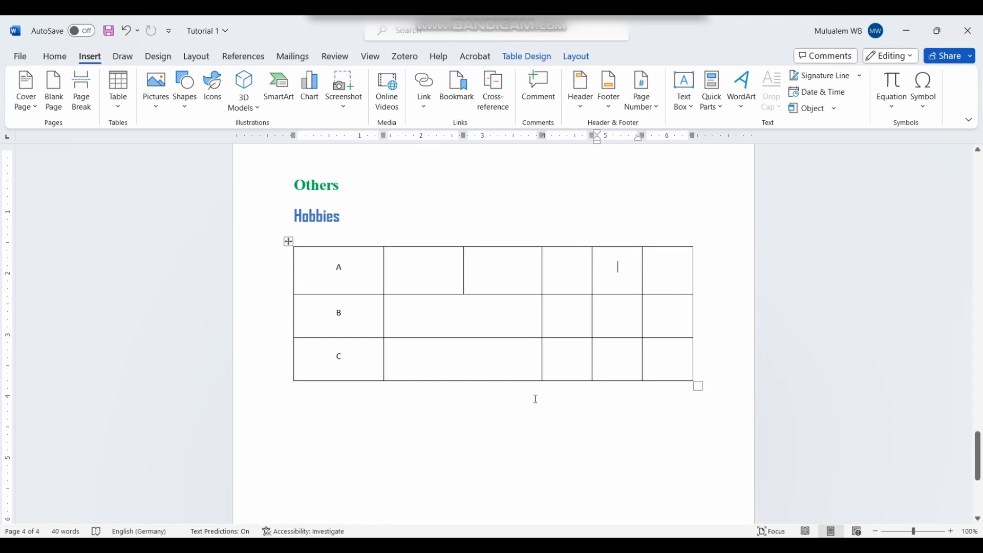
Step: Insert the brown cow stock image below the Hobbies table
left_click(709, 387)
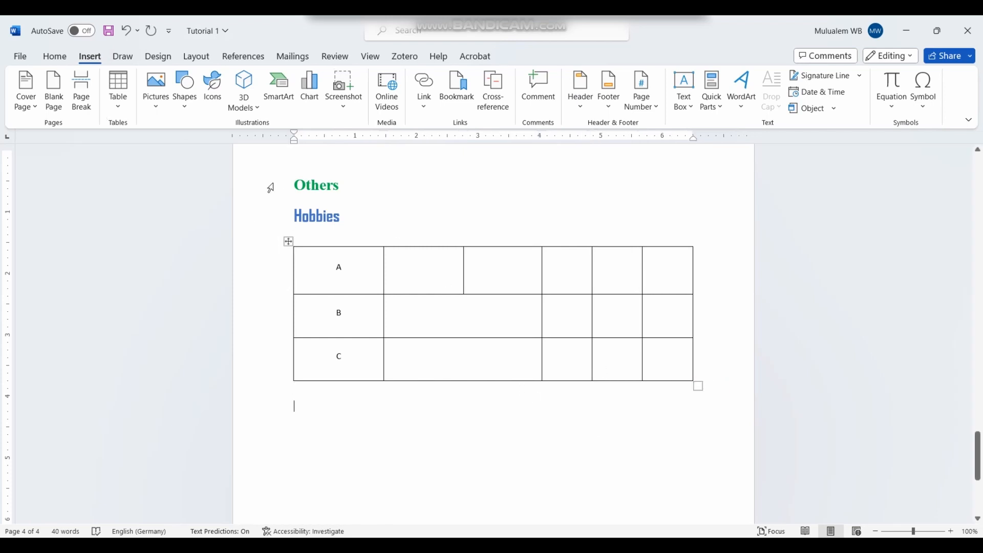
left_click(149, 106)
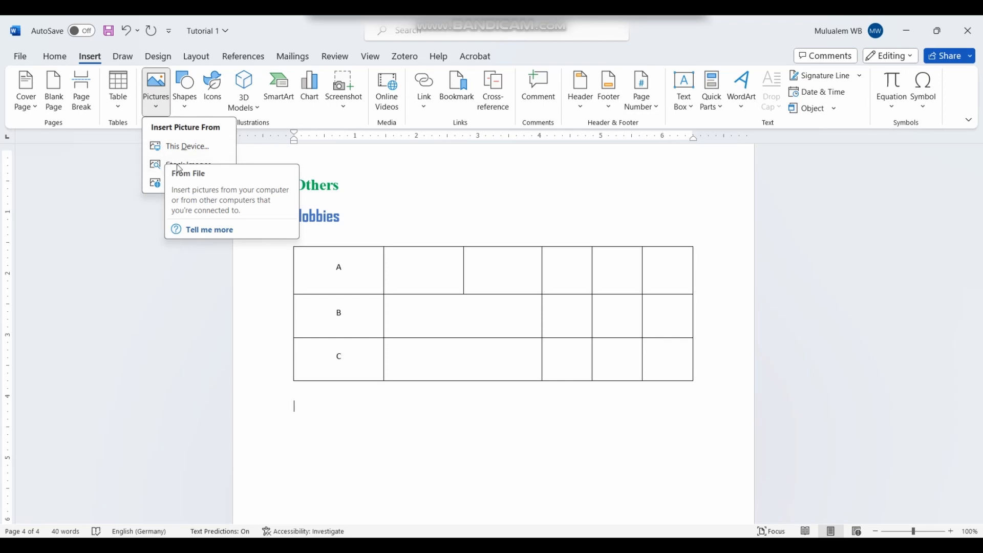
left_click(155, 162)
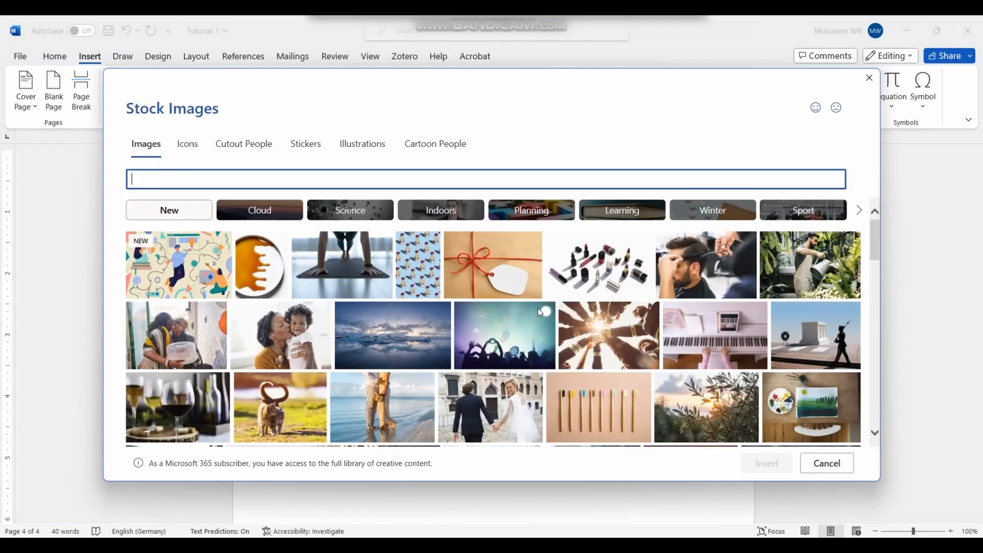
scroll(537, 308, "down", 10)
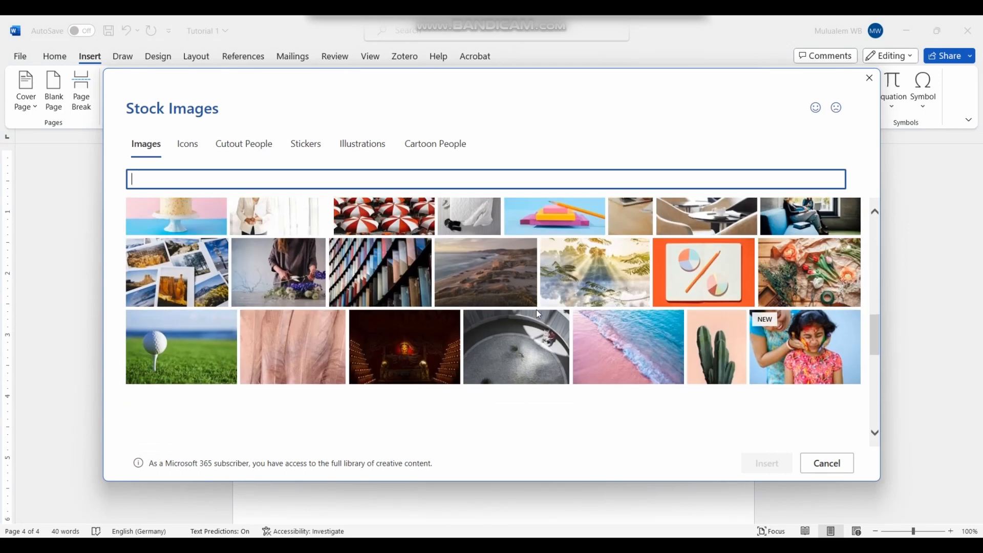
scroll(606, 330, "up", 1)
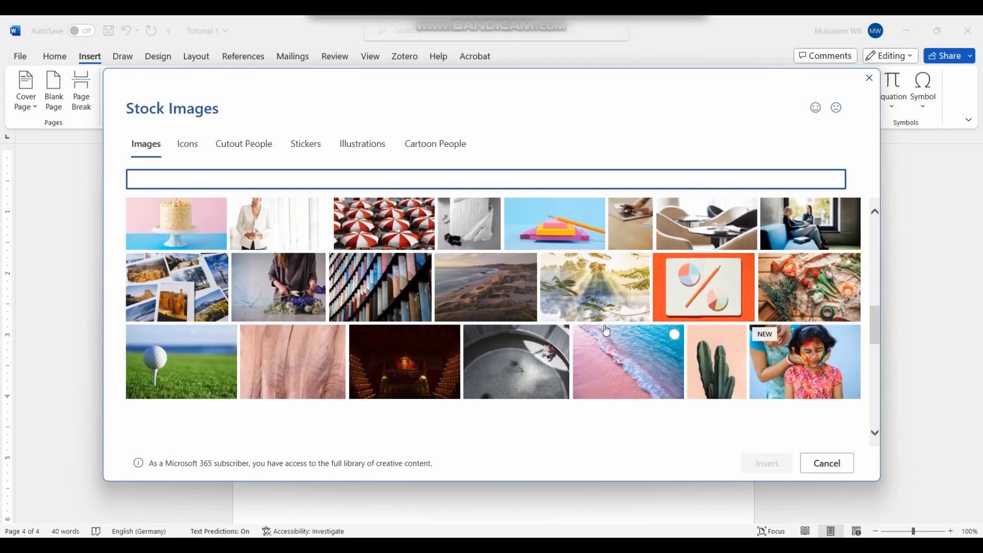
scroll(606, 331, "up", 5)
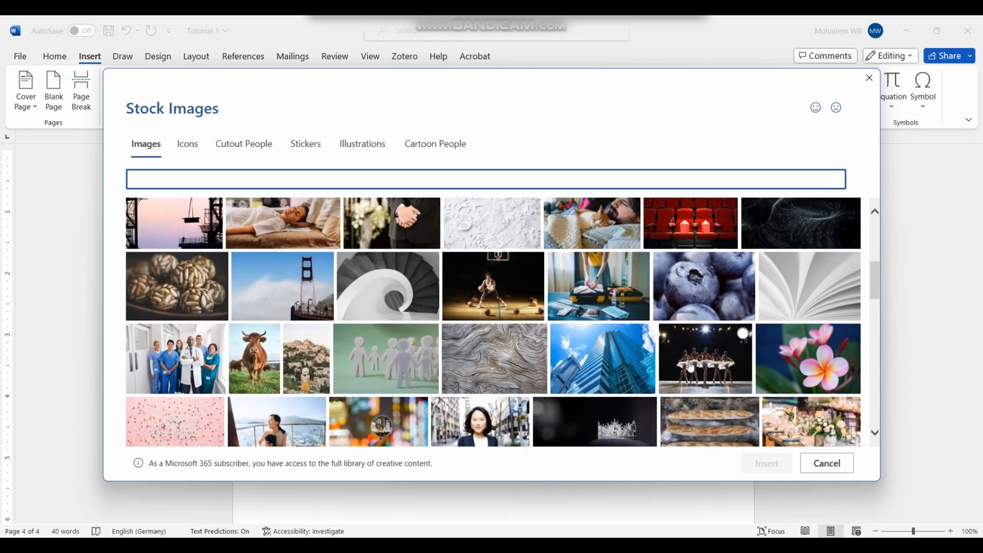
left_click(277, 348)
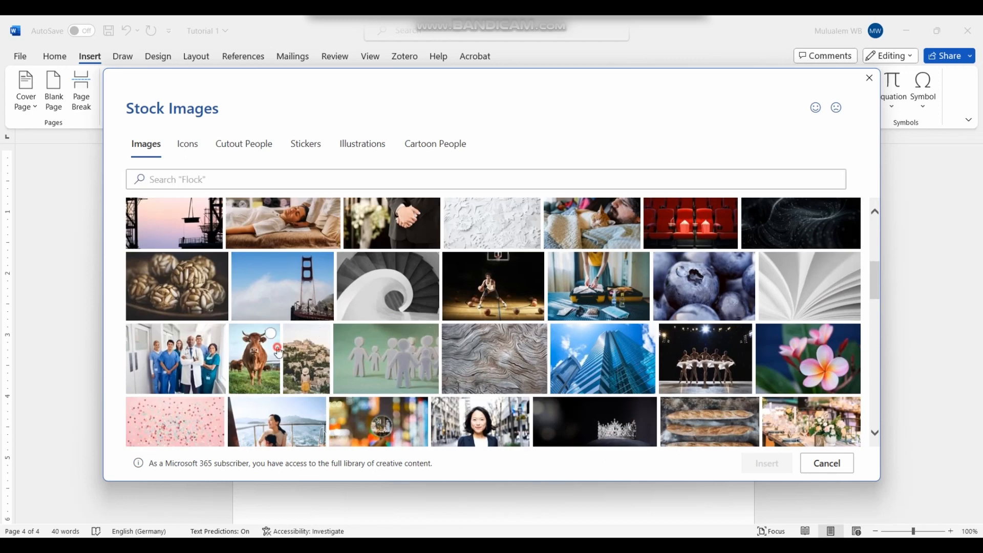
left_click(749, 465)
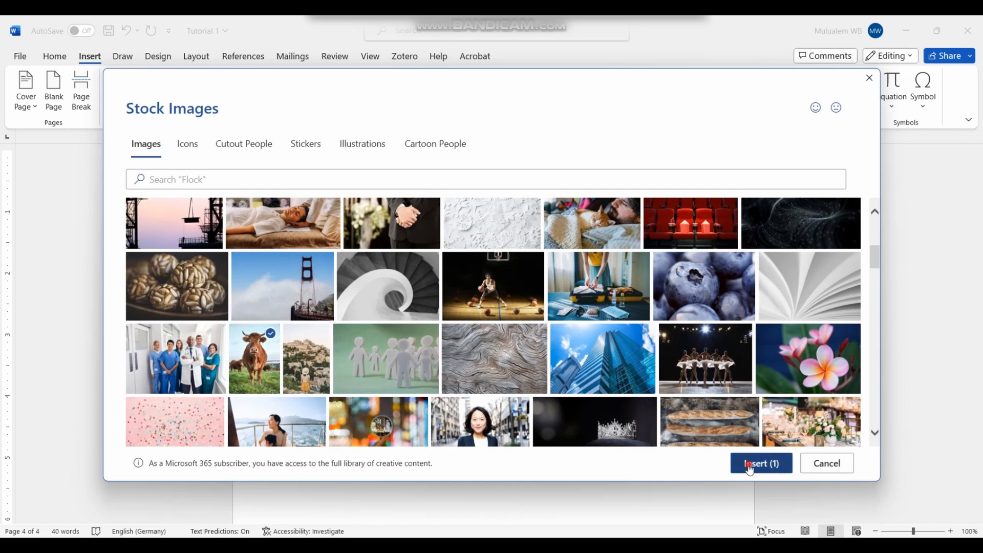
scroll(447, 397, "down", 2)
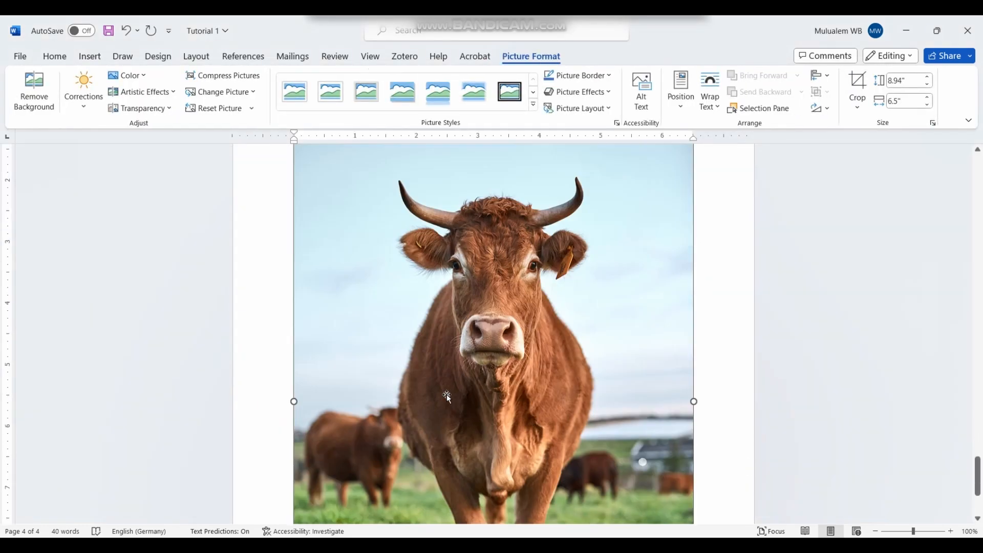
scroll(446, 398, "down", 4)
scroll(443, 402, "up", 7)
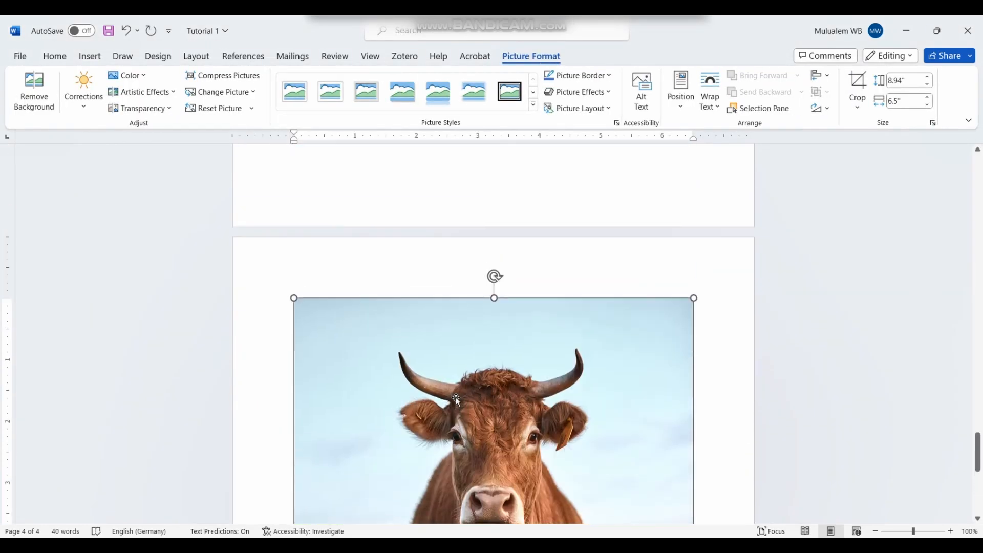
scroll(455, 397, "down", 4)
scroll(462, 403, "up", 1)
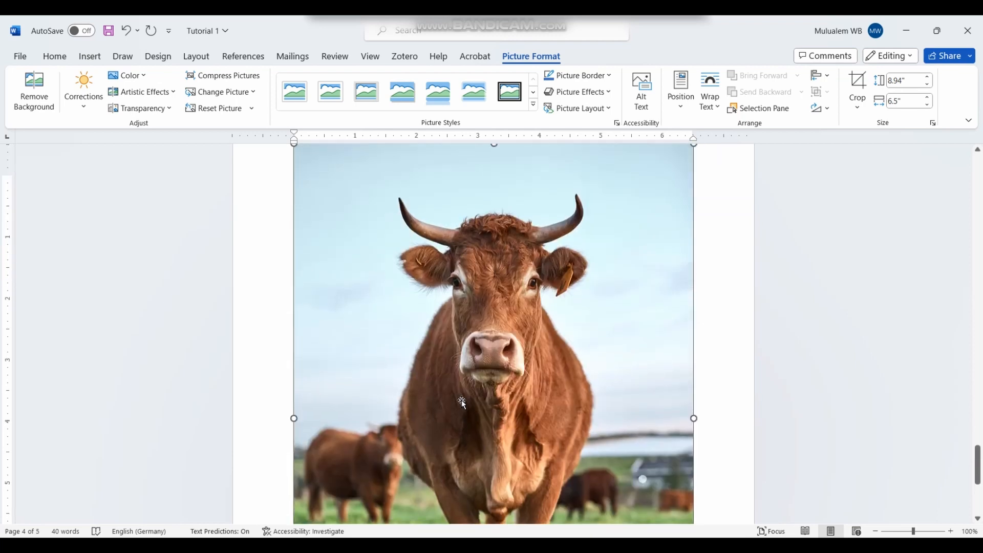
scroll(462, 403, "up", 1)
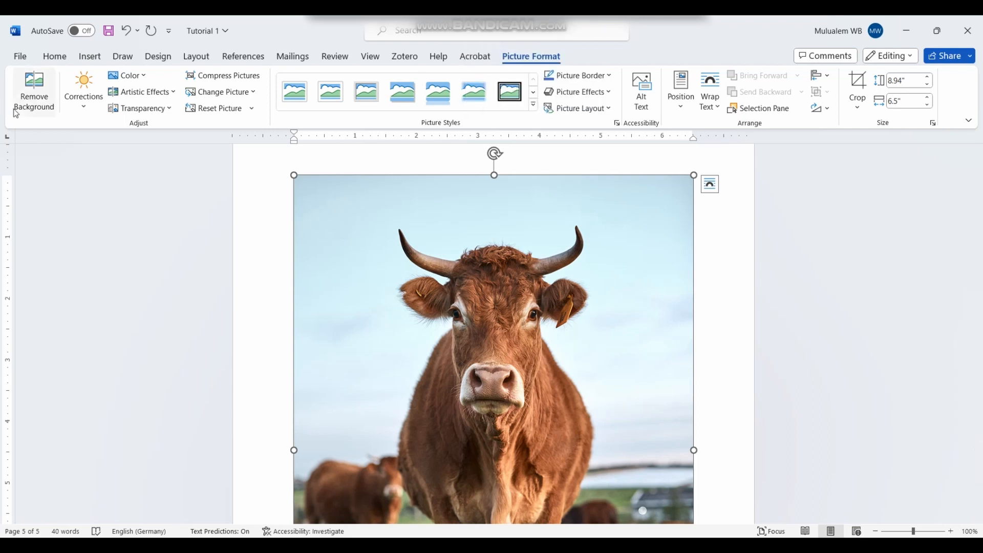
scroll(459, 300, "down", 3)
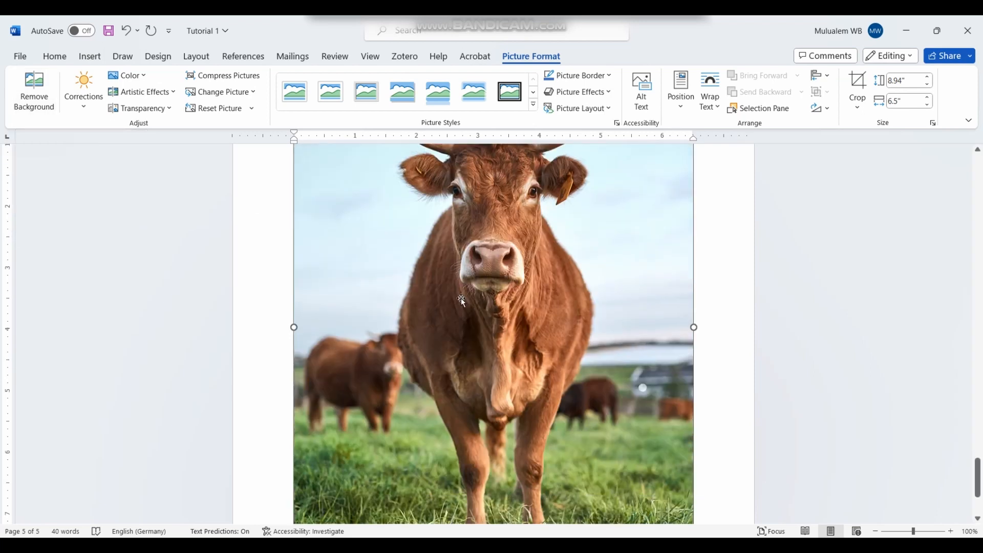
scroll(462, 301, "up", 2)
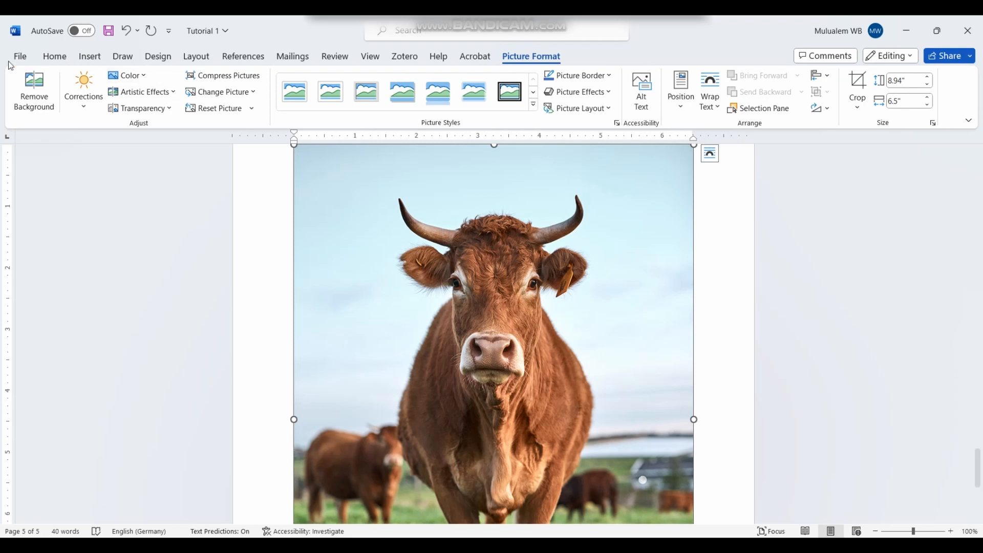
Step: Start Remove Background and mark patches around both background cows as areas to keep
left_click(26, 97)
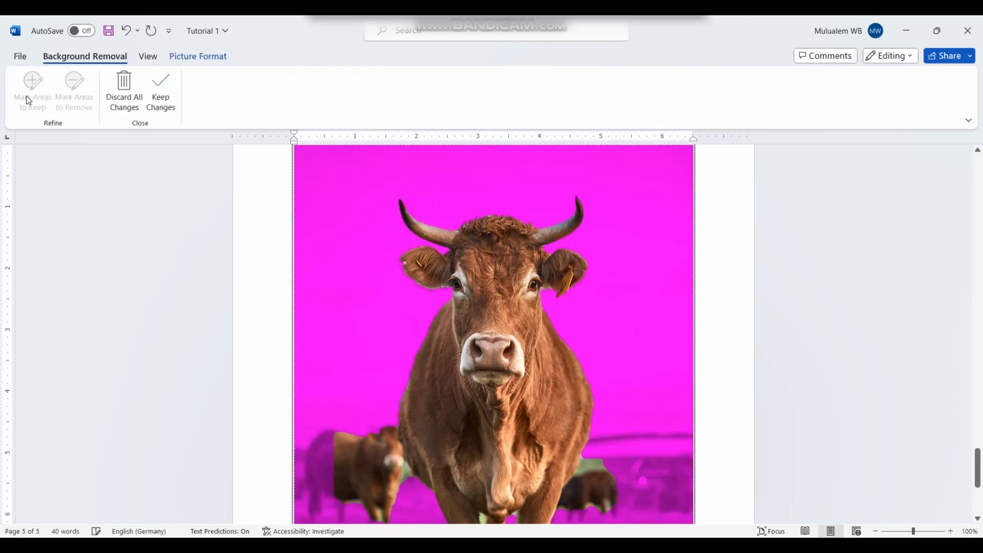
scroll(501, 432, "down", 5)
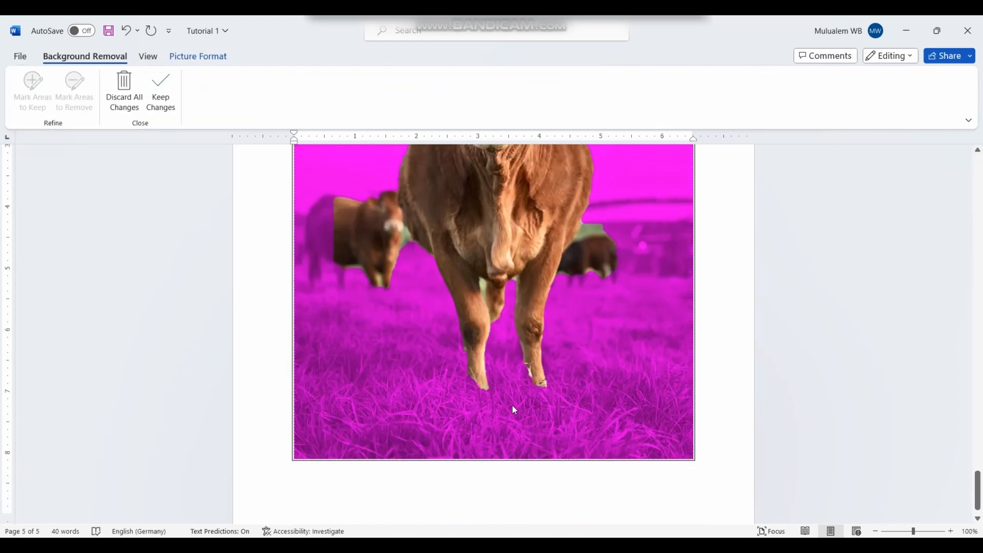
scroll(512, 404, "up", 5)
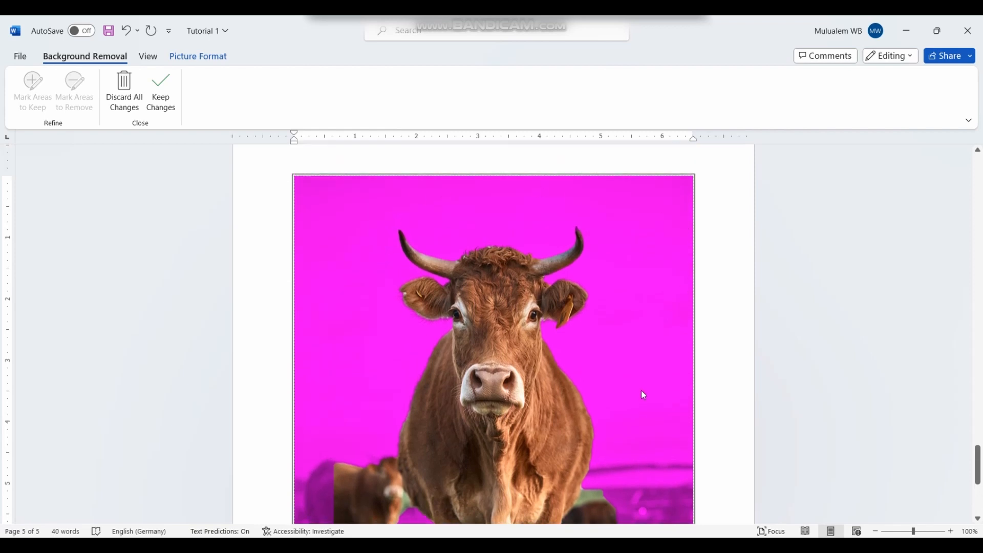
scroll(643, 395, "down", 3)
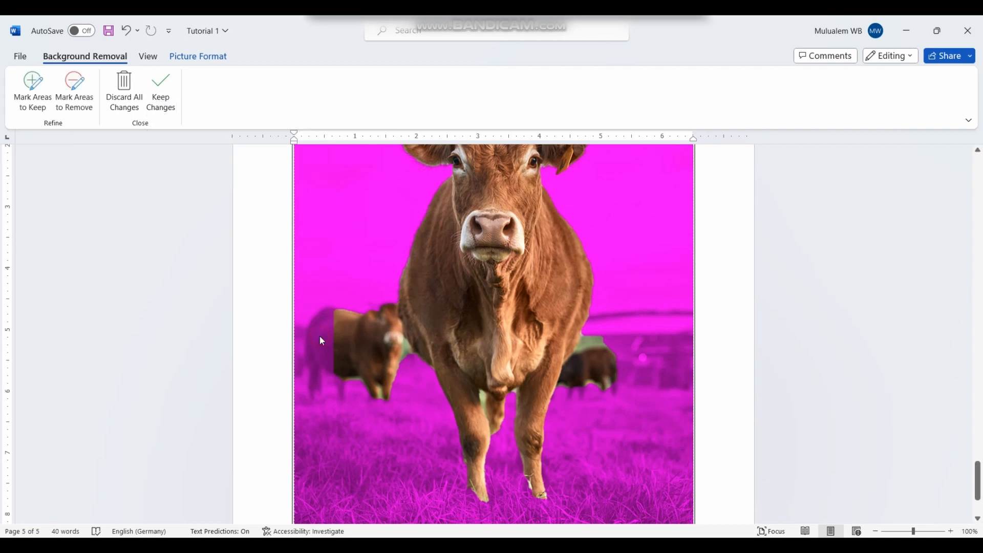
left_click(21, 100)
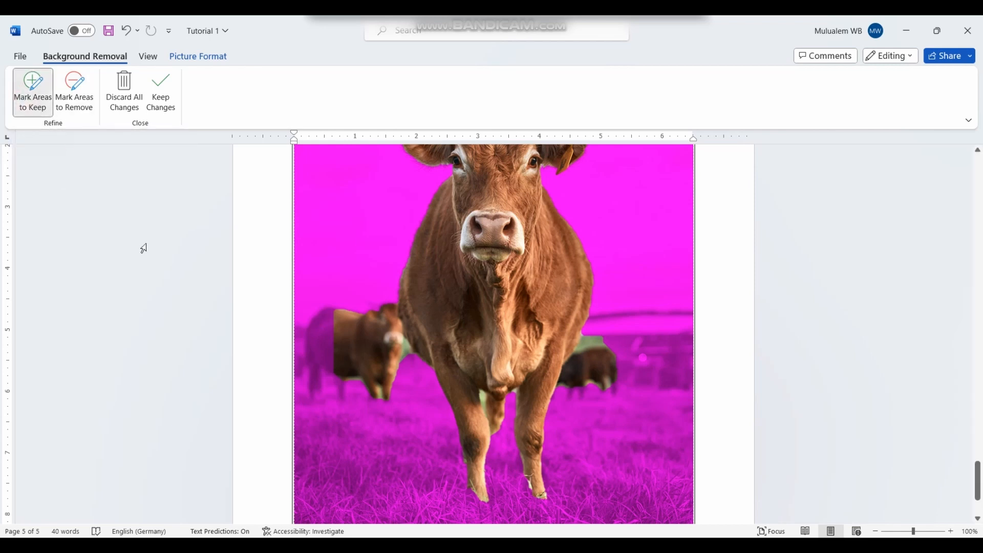
left_click(323, 341)
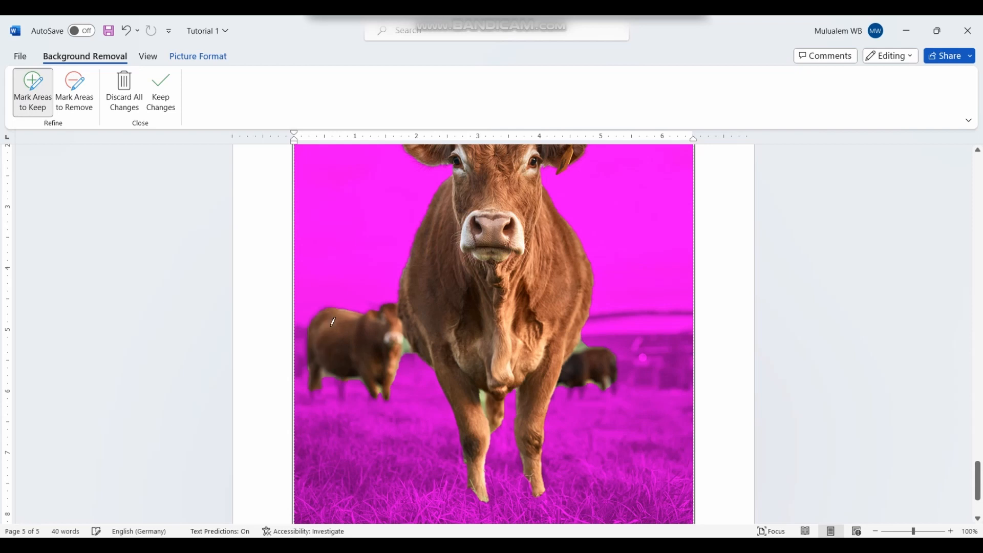
left_click(315, 393)
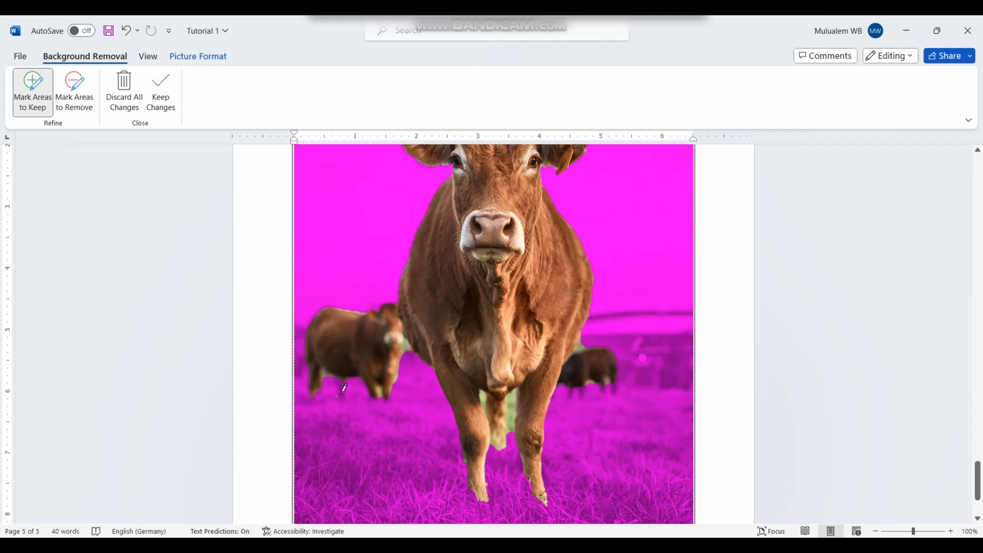
left_click(342, 392)
left_click(341, 401)
left_click(582, 395)
left_click(611, 387)
Step: Mark the background cows and the brown cow's left-edge strip for removal, then keep the changes
left_click(74, 92)
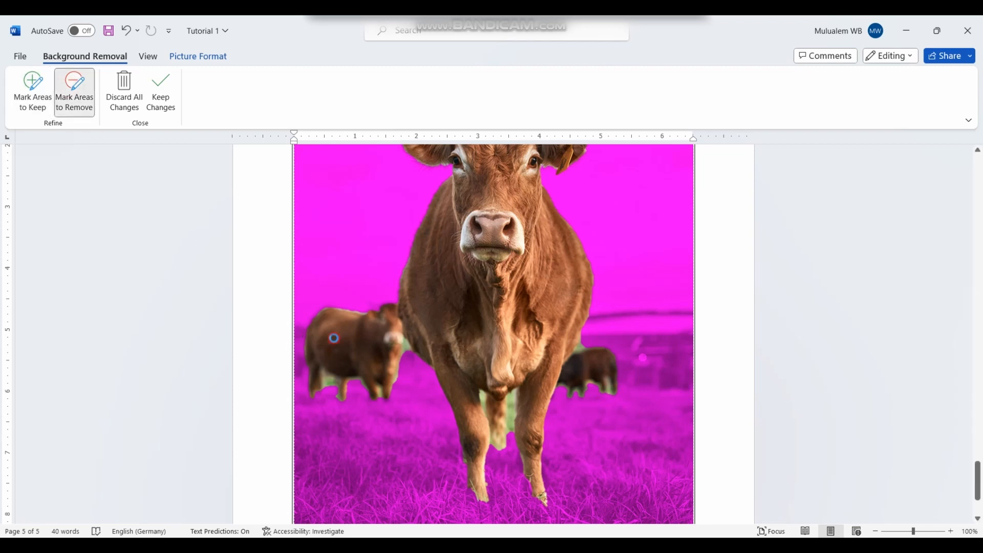
left_click_drag(330, 333, 362, 378)
left_click_drag(350, 334, 387, 368)
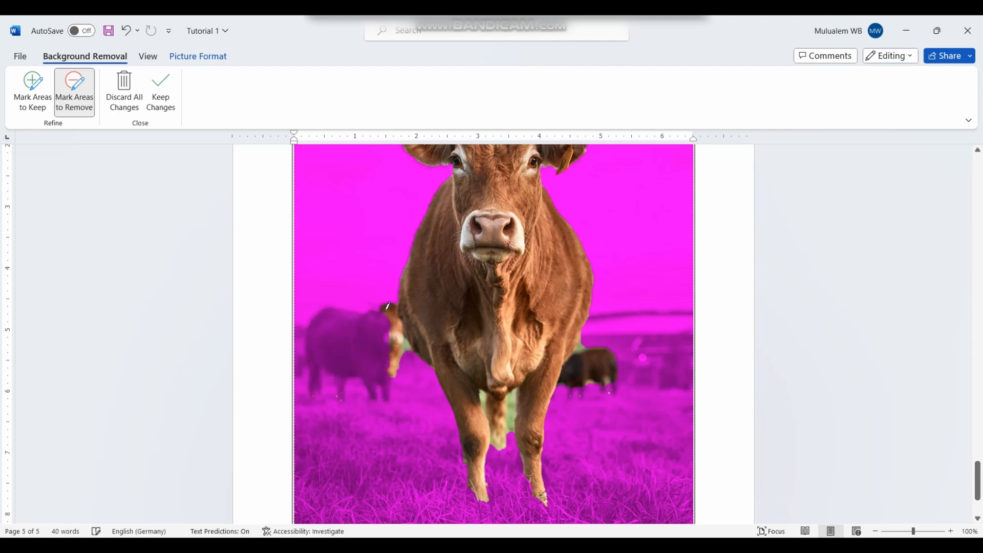
left_click_drag(389, 303, 398, 325)
left_click_drag(401, 362, 400, 325)
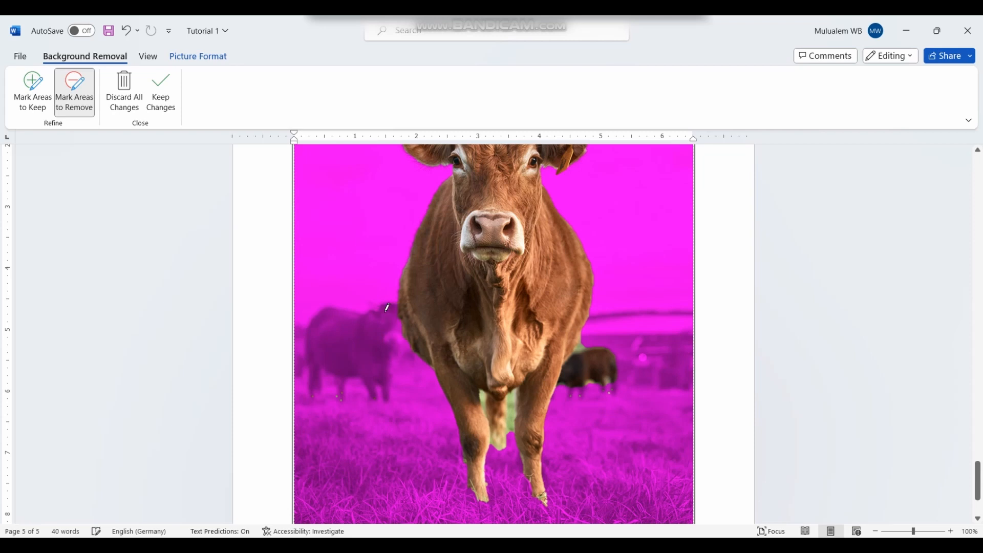
mouse_move(595, 348)
left_mouse_down()
mouse_move(573, 369)
mouse_move(604, 378)
mouse_move(606, 347)
left_mouse_up()
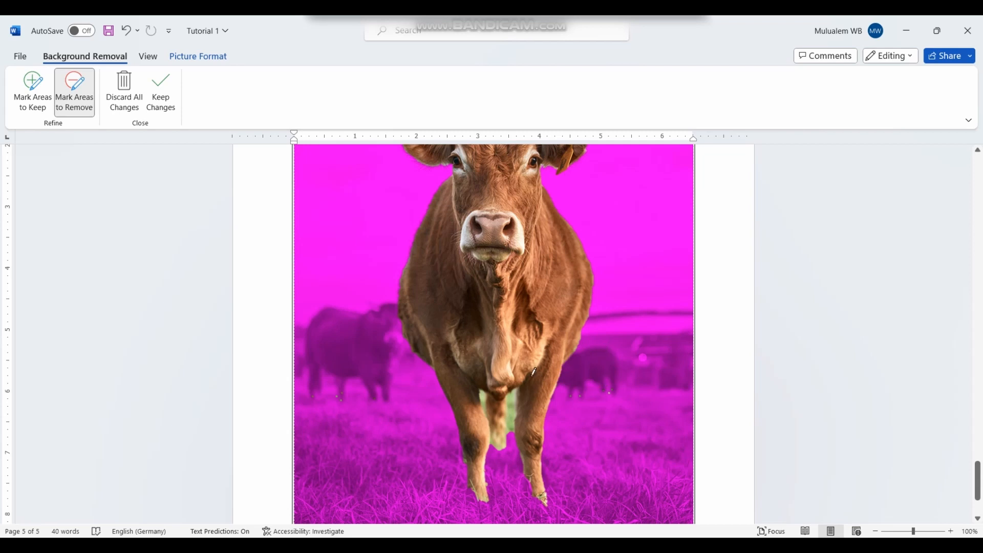
left_click(160, 98)
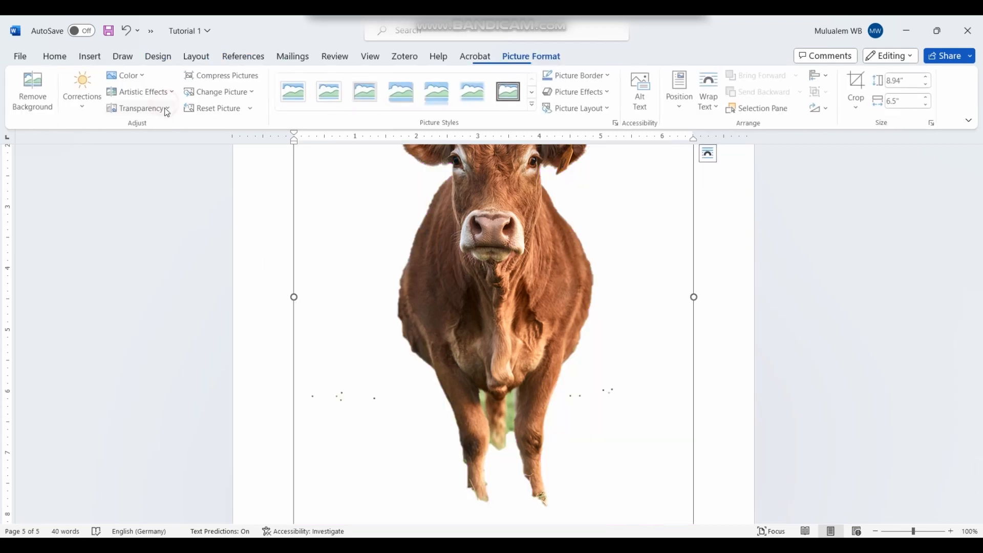
Step: Brighten the cow picture with a Brightness/Contrast preset from Corrections
scroll(399, 407, "up", 5)
scroll(424, 410, "down", 6)
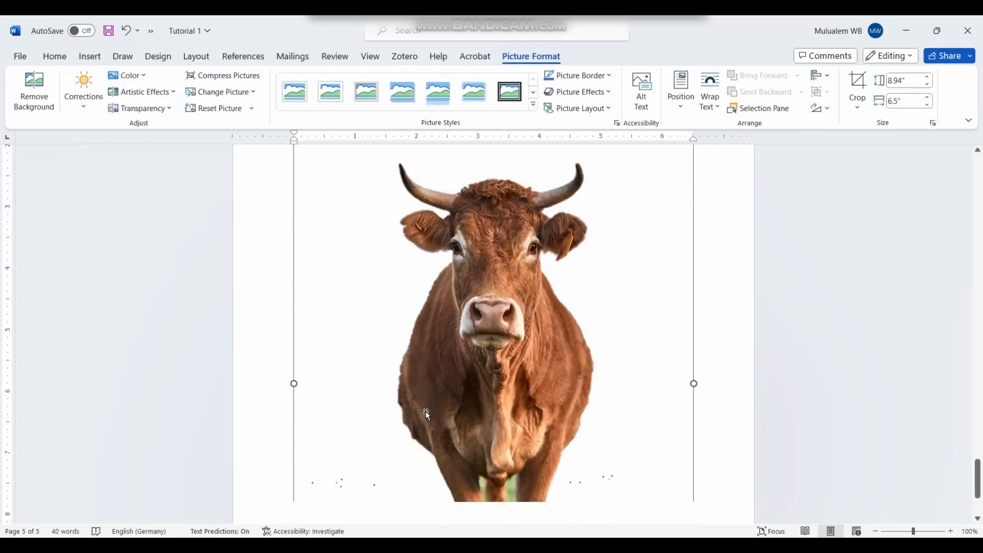
scroll(514, 395, "up", 4)
scroll(507, 400, "down", 3)
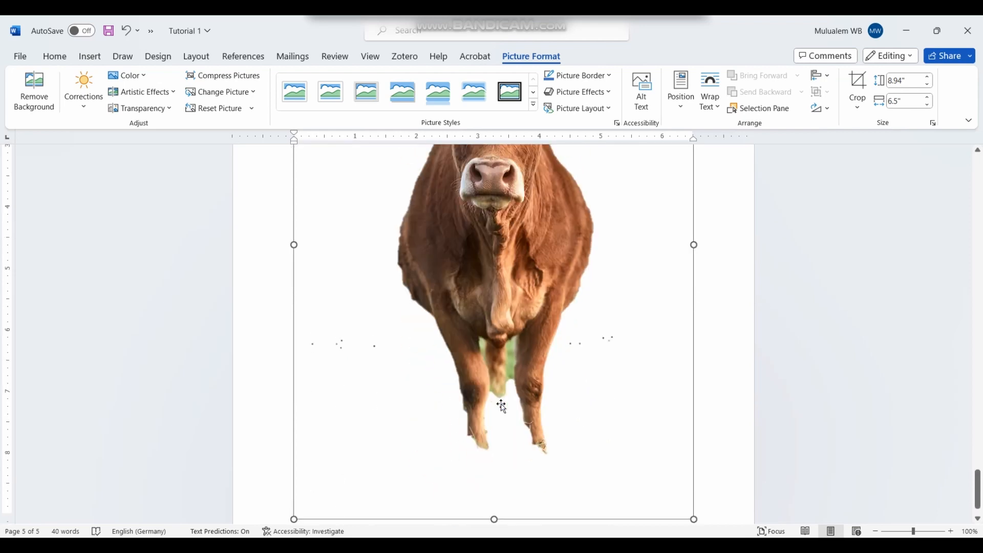
scroll(501, 404, "up", 6)
scroll(501, 406, "down", 3)
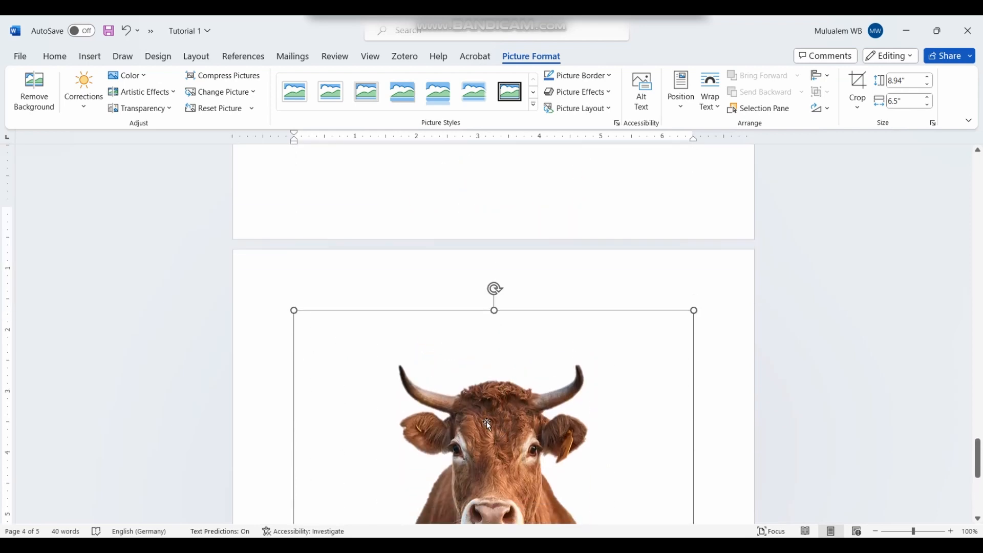
left_click(710, 417)
scroll(450, 346, "down", 6)
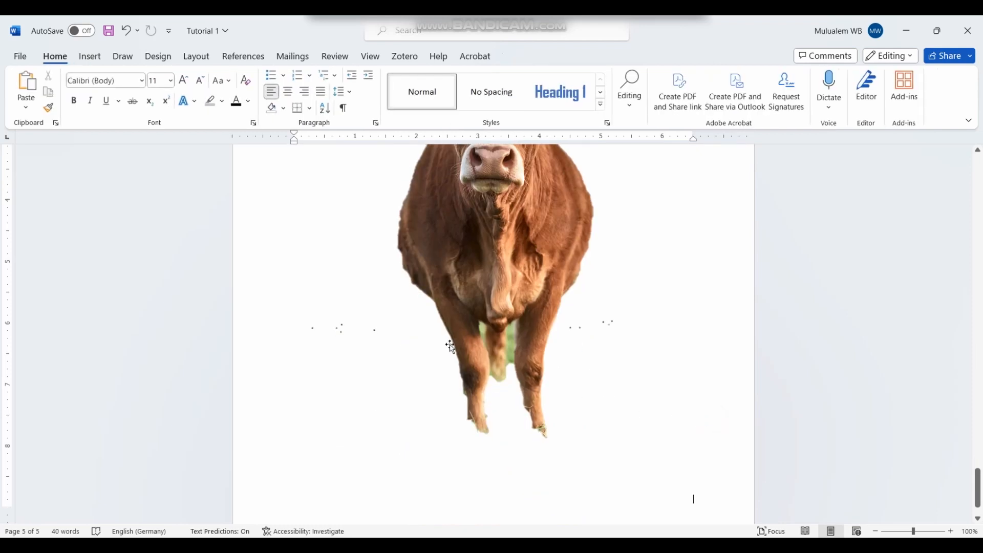
left_click(476, 301)
scroll(472, 300, "up", 4)
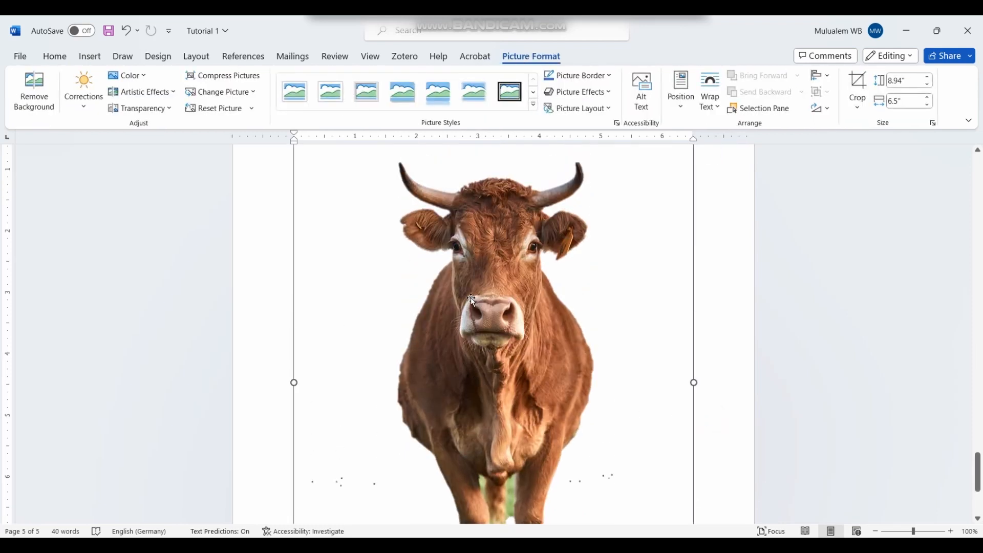
scroll(468, 296, "up", 5)
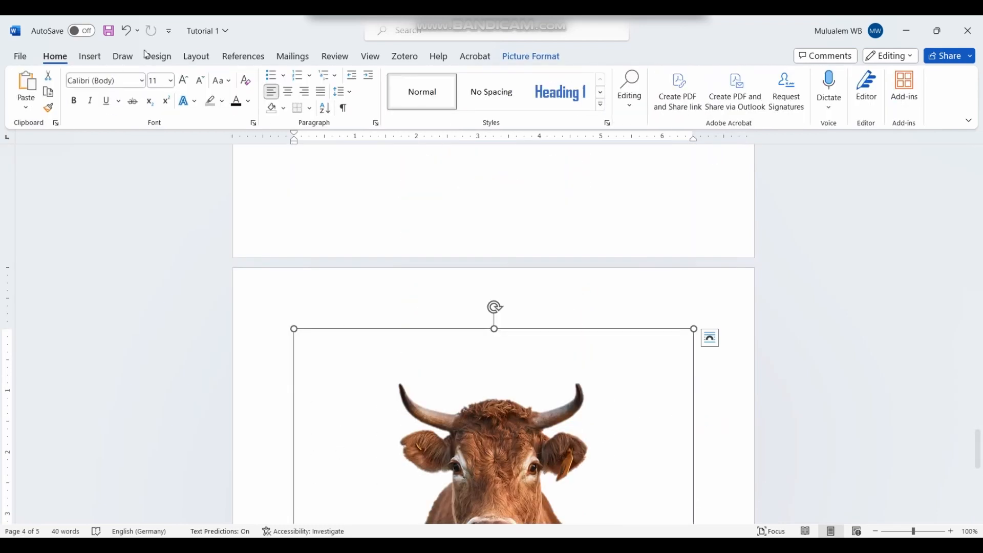
left_click(528, 57)
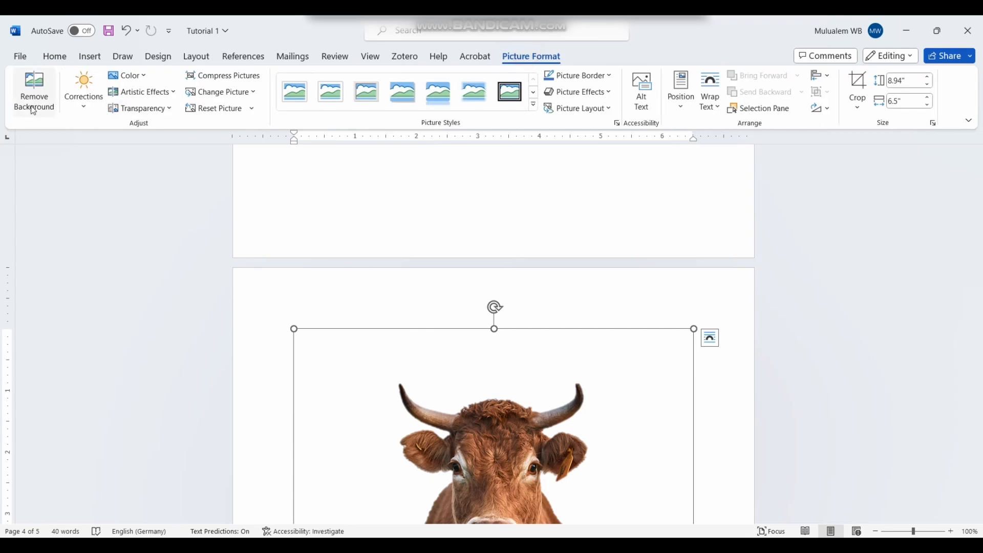
left_click(96, 90)
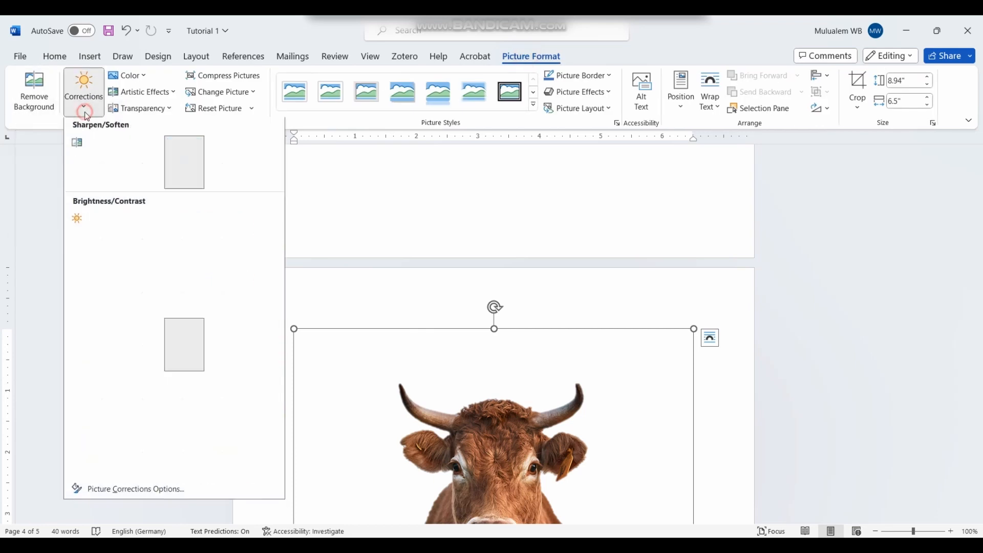
left_click(256, 307)
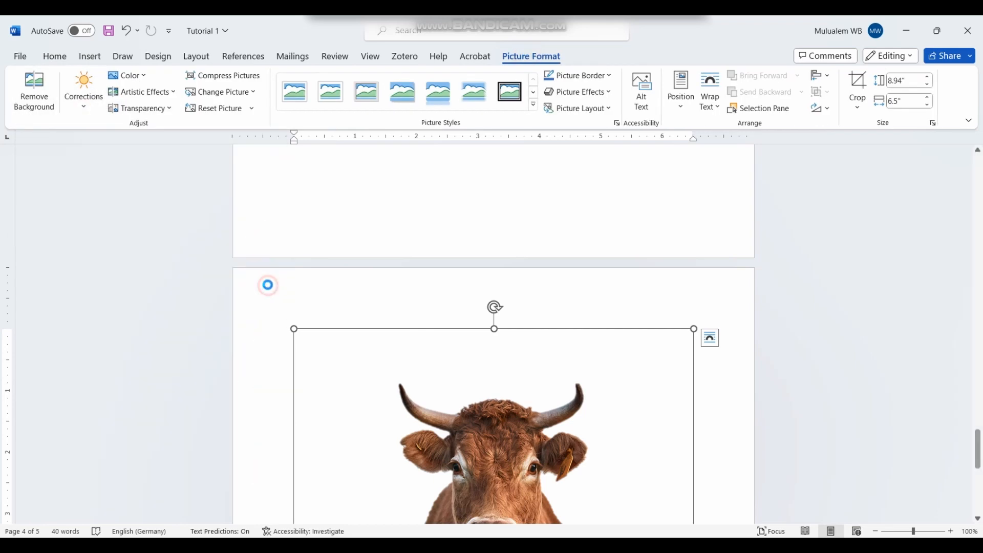
Step: Recolor the cow picture with the yellow Recolor option
scroll(484, 407, "down", 5)
scroll(476, 417, "down", 2)
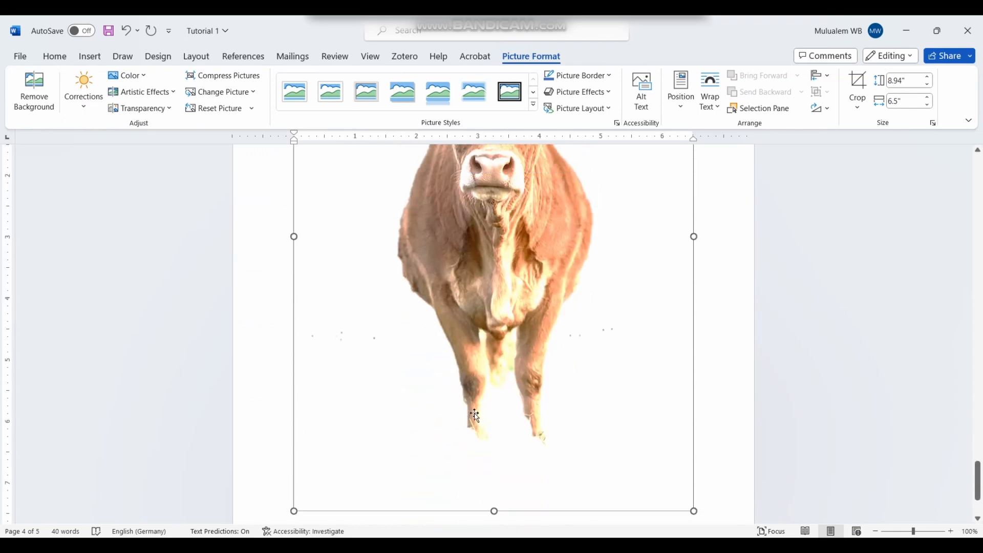
scroll(472, 411, "up", 5)
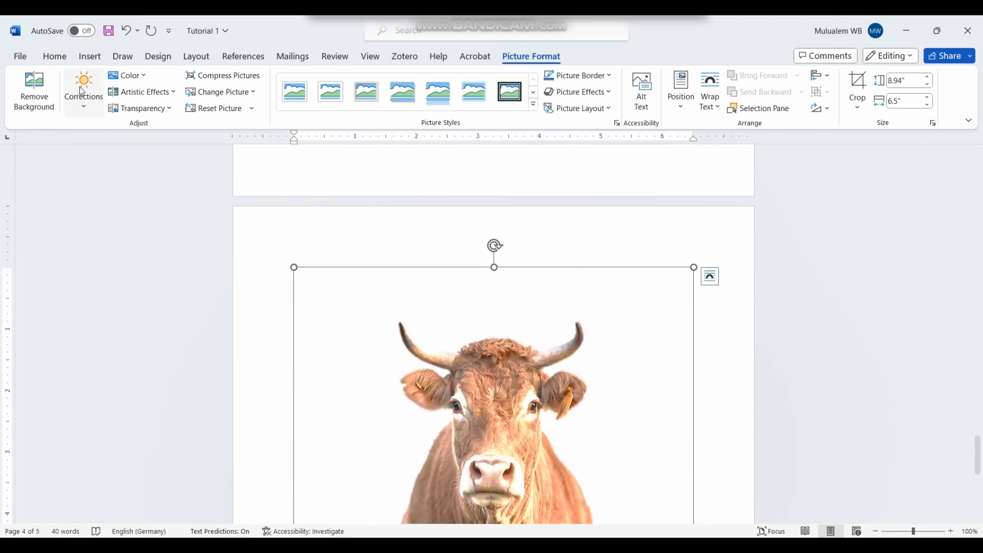
left_click(152, 78)
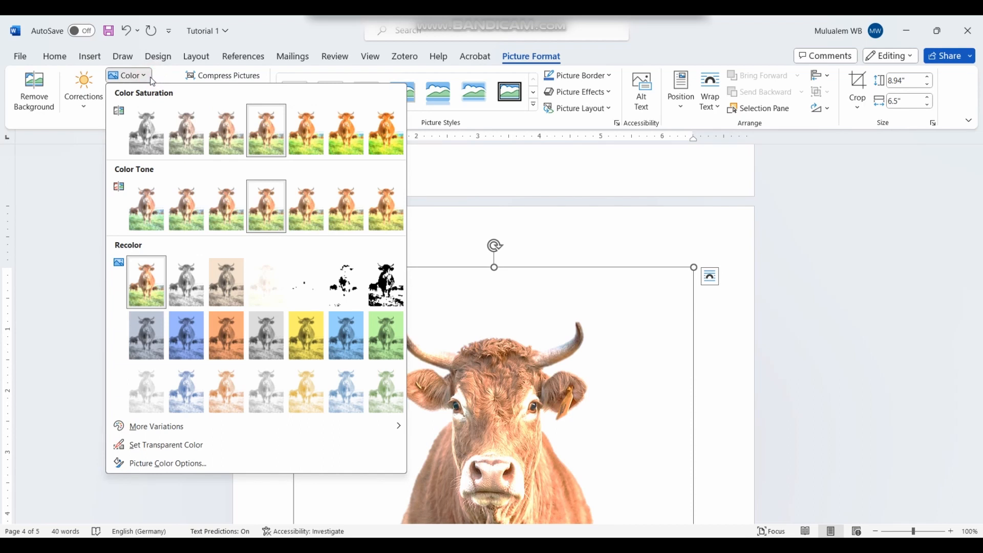
left_click(311, 347)
scroll(377, 338, "down", 3)
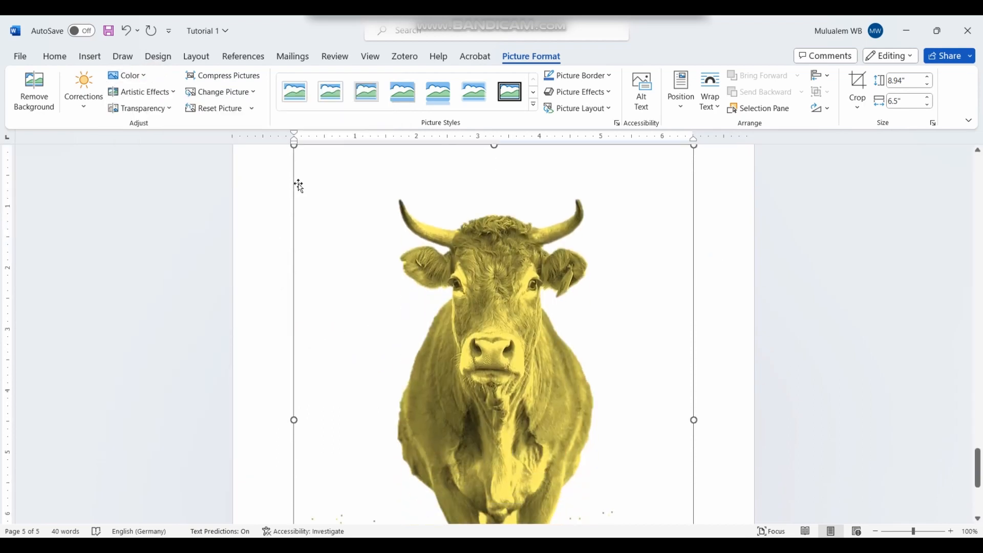
scroll(211, 150, "up", 3)
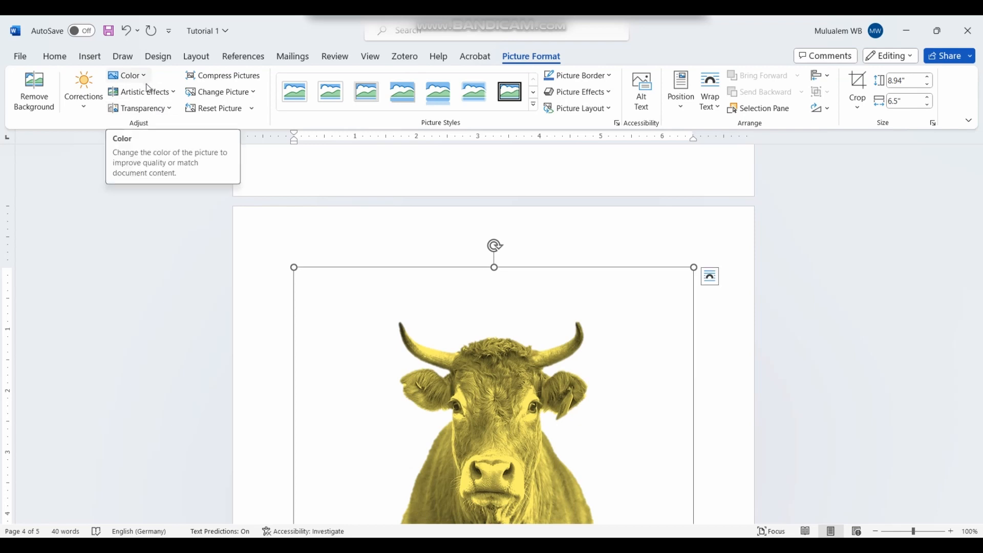
Step: Apply the Glow Edges artistic effect and set the cow picture to the fifth transparency preset
left_click(176, 95)
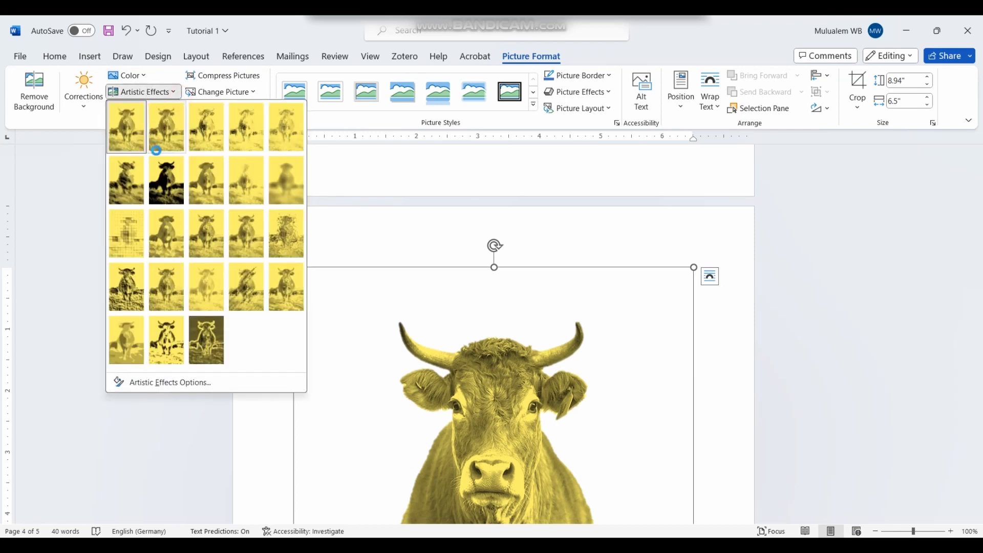
left_click(207, 353)
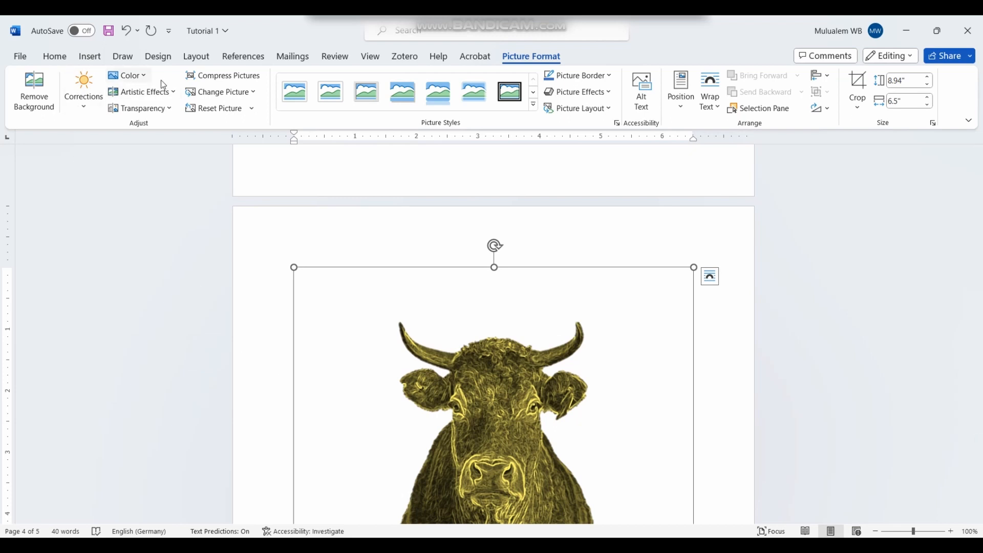
left_click(172, 110)
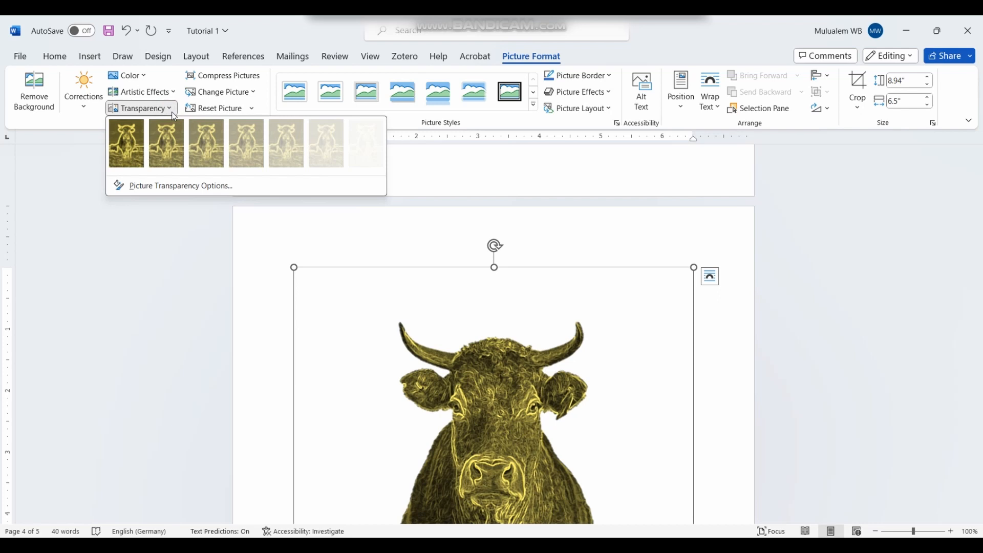
left_click(343, 153)
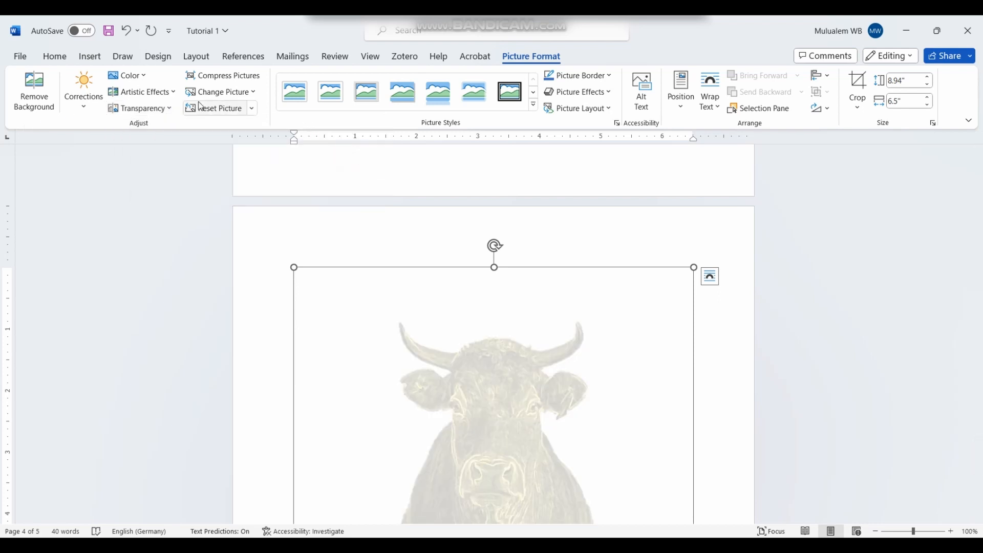
left_click(173, 109)
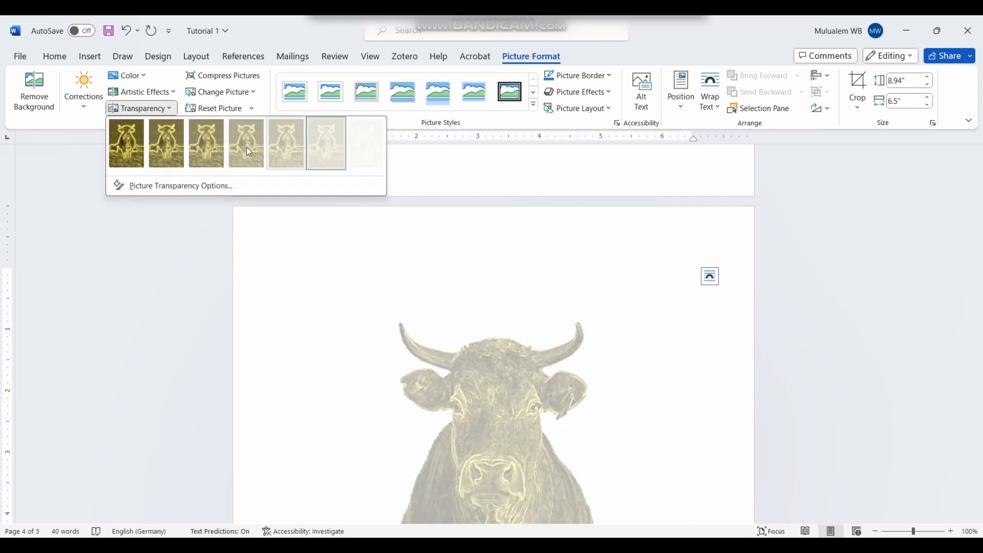
left_click(289, 152)
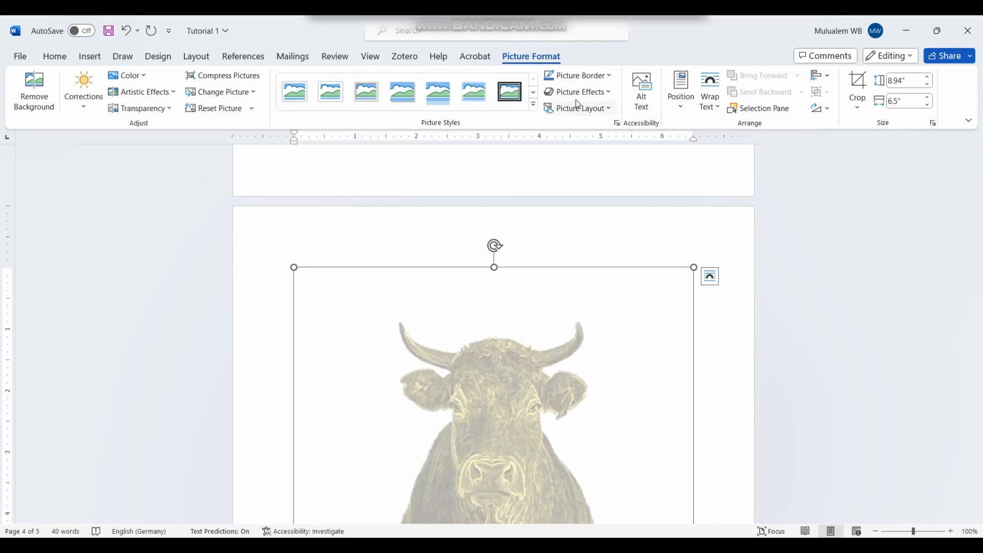
Step: Add a blue border around the cow picture
left_click(608, 77)
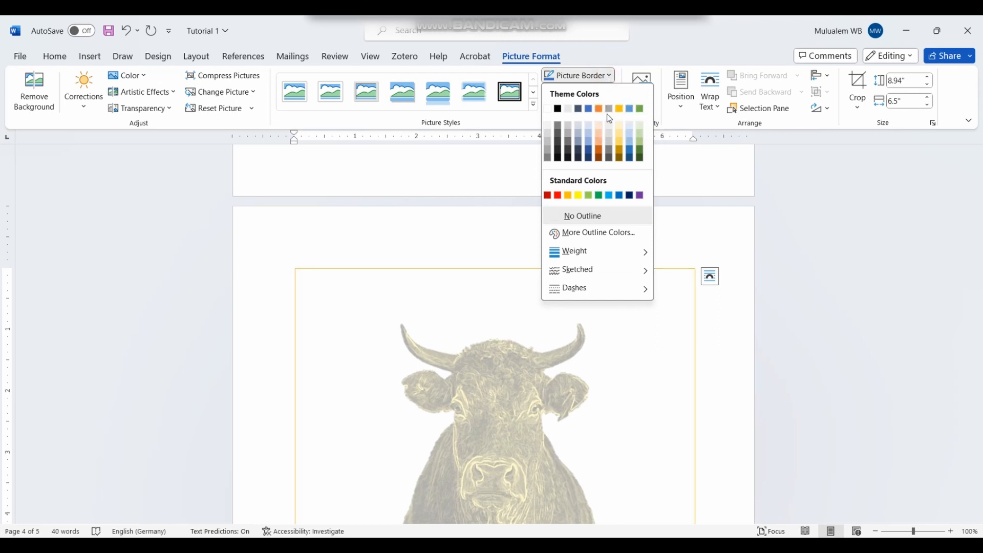
left_click(609, 195)
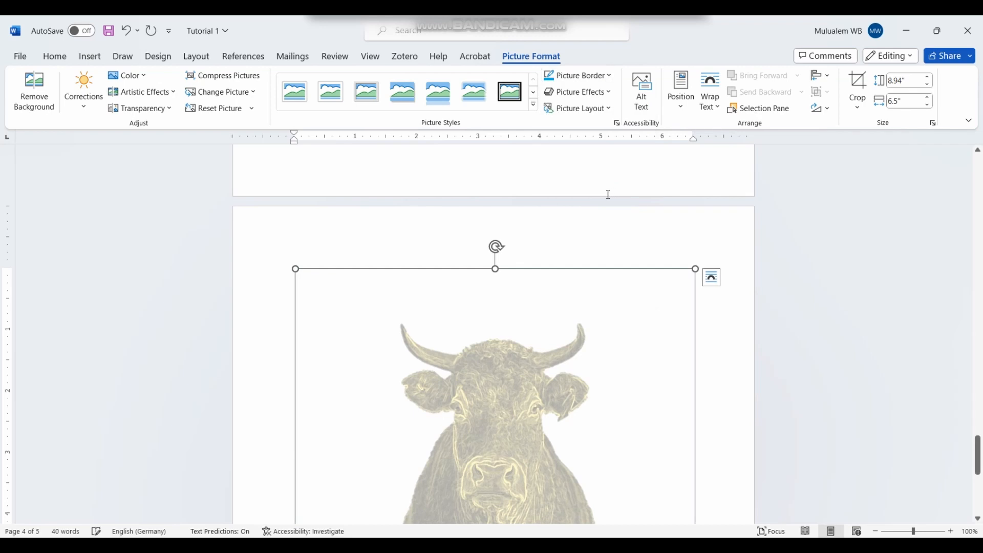
scroll(743, 366, "down", 5)
left_click(775, 384)
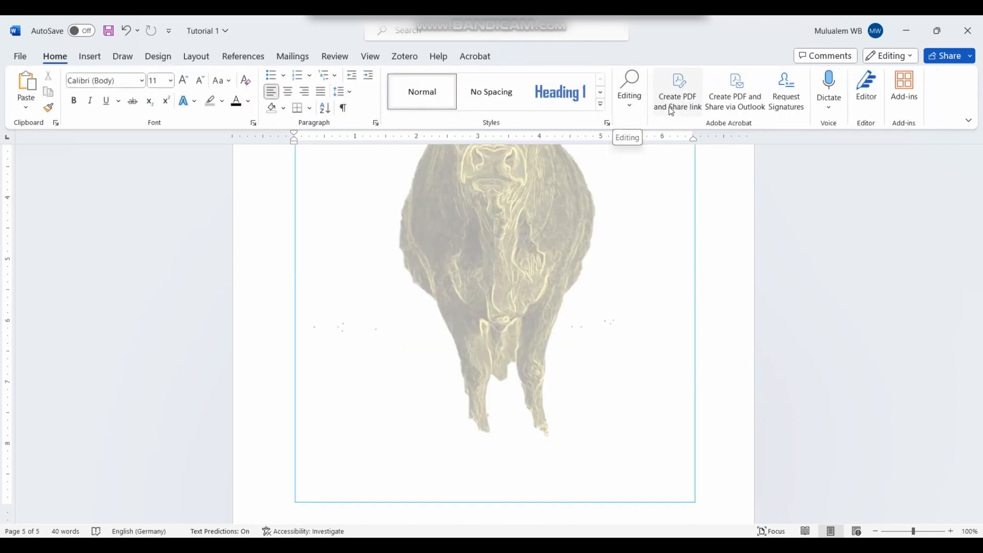
left_click(661, 252)
Step: Change the picture border to 3 pt weight, orange colour and a dashed style
left_click(510, 58)
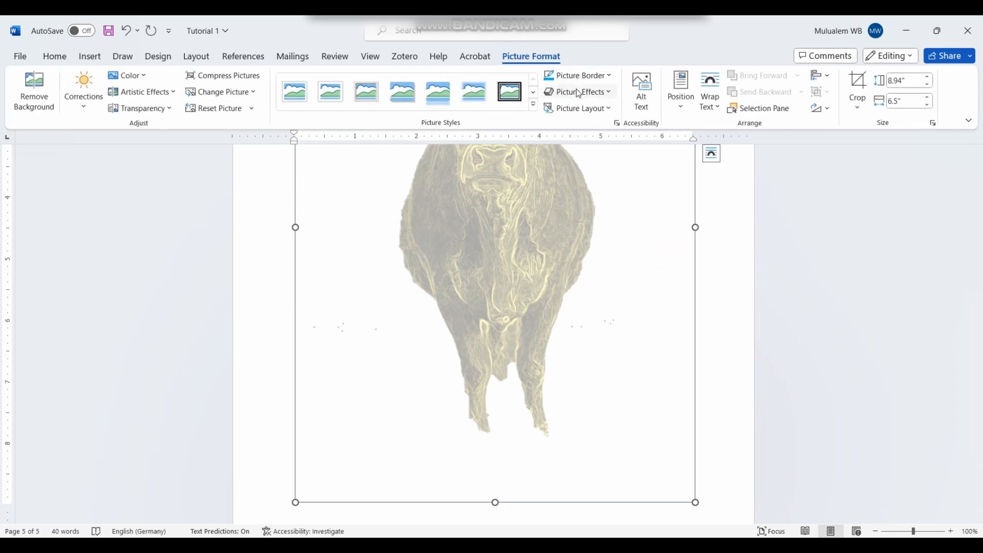
left_click(609, 76)
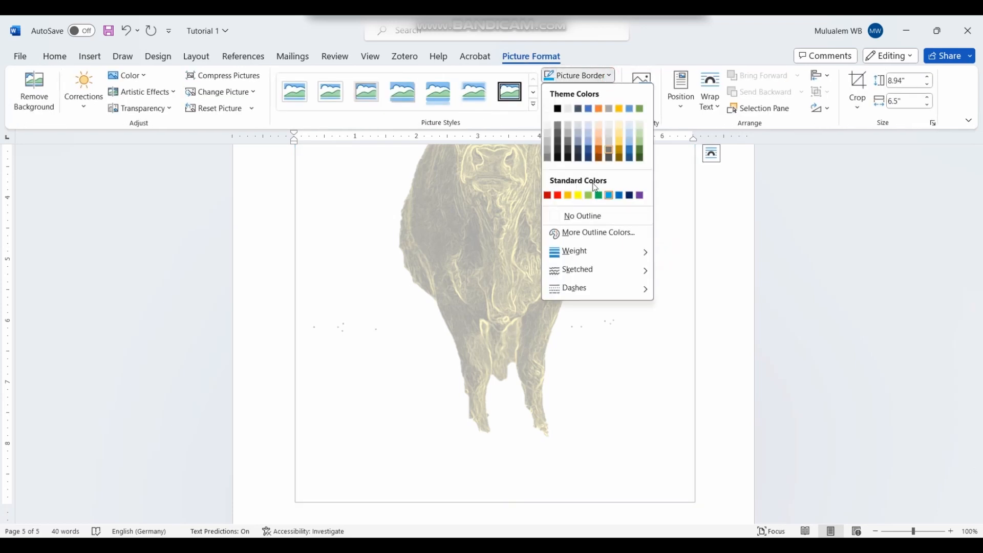
mouse_move(587, 252)
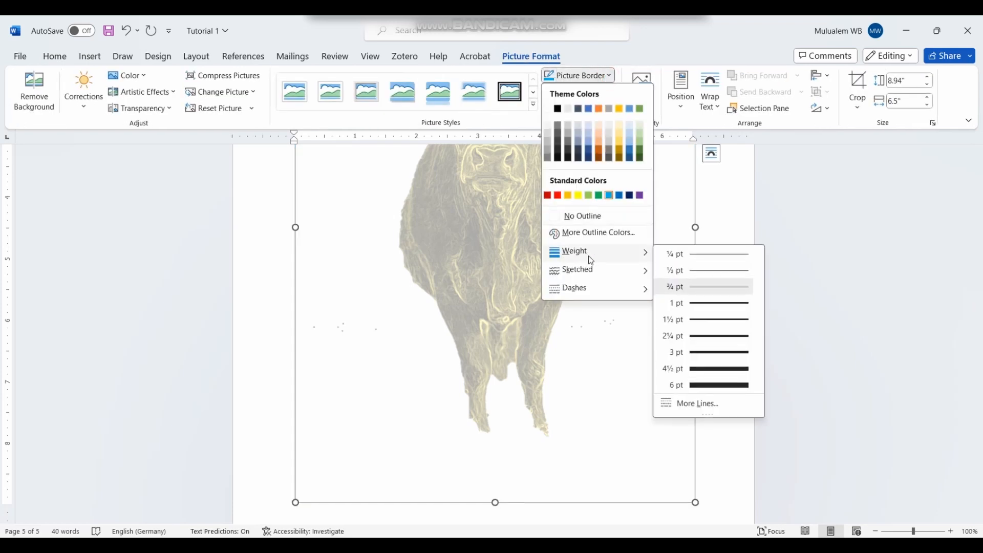
left_click(709, 352)
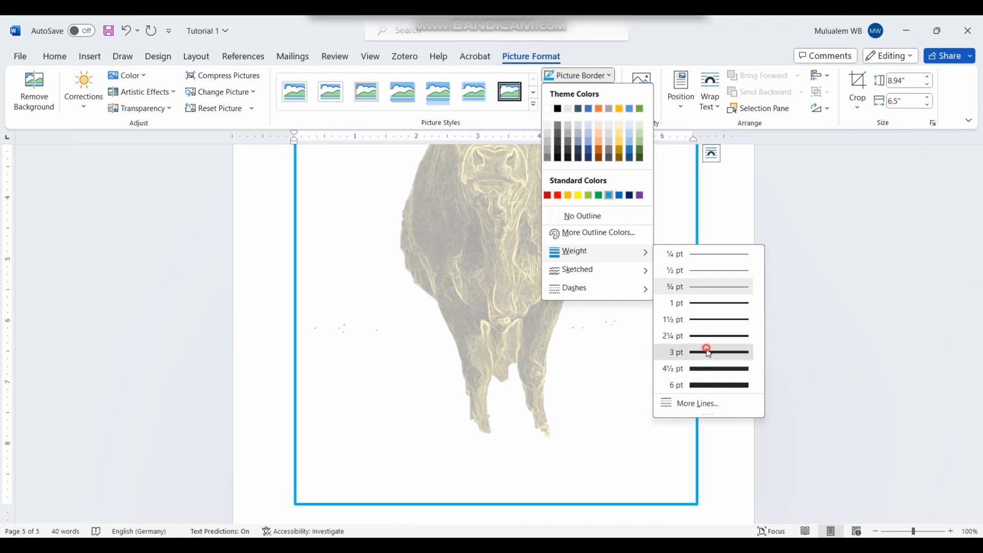
left_click(611, 77)
left_click(598, 109)
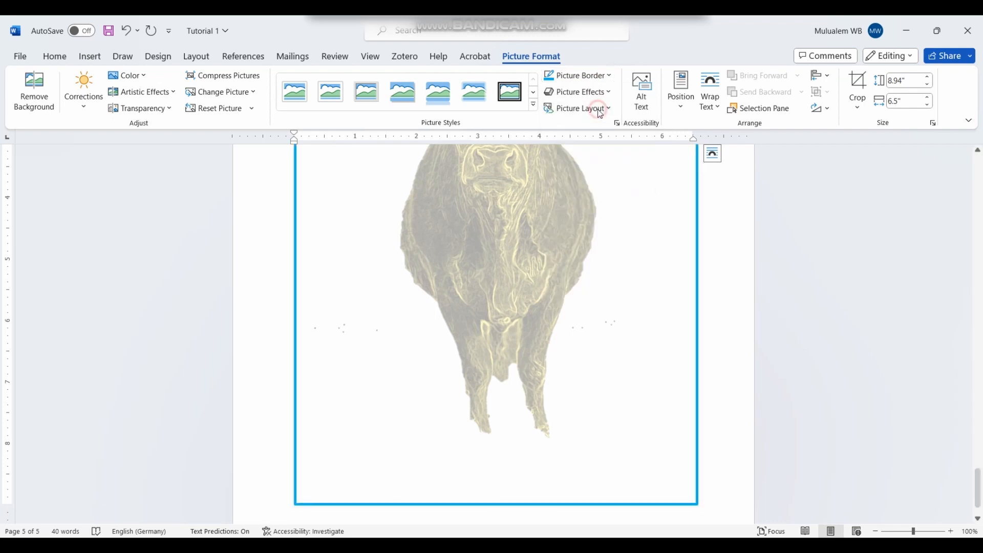
left_click(609, 76)
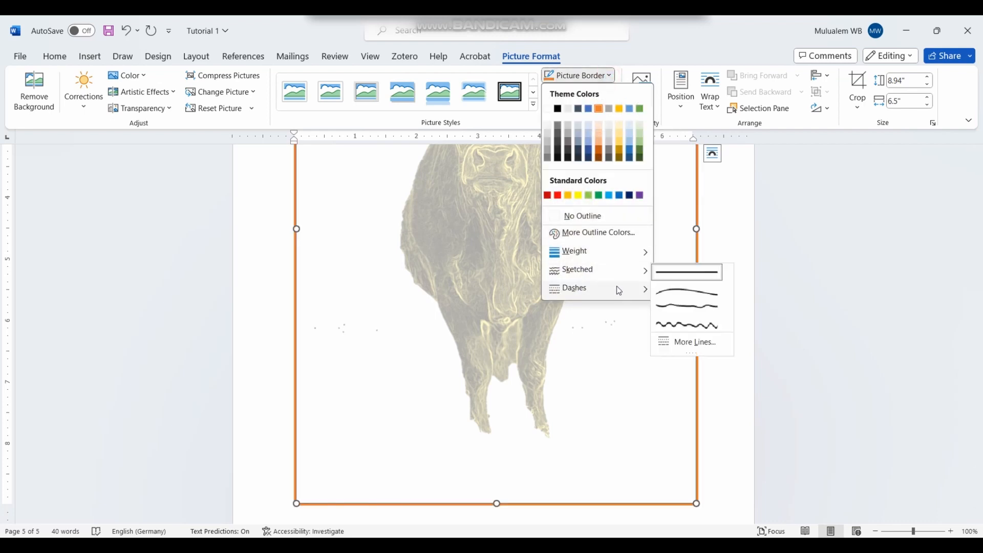
left_click(686, 302)
left_click(380, 214)
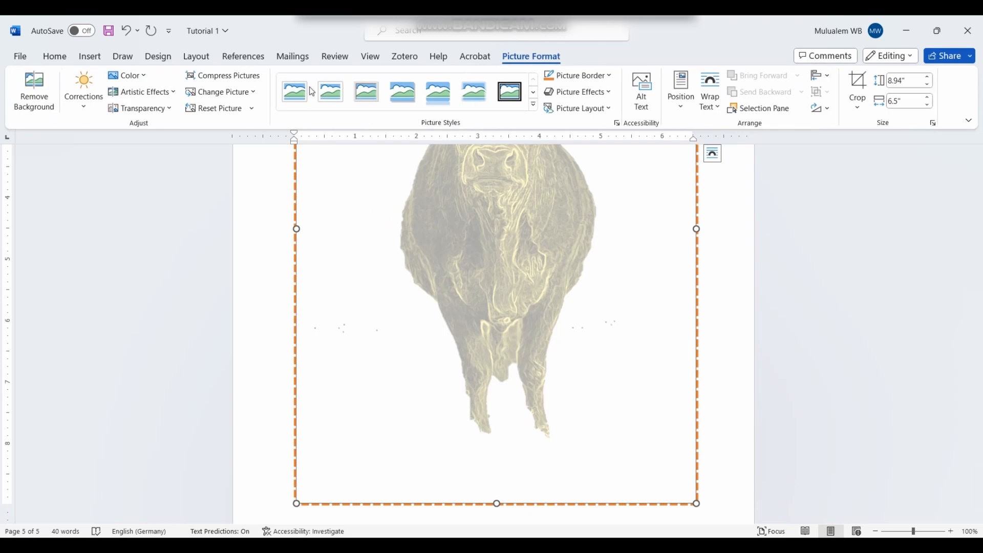
Step: Add a reflection variation beneath the cow picture
left_click(604, 97)
mouse_move(571, 172)
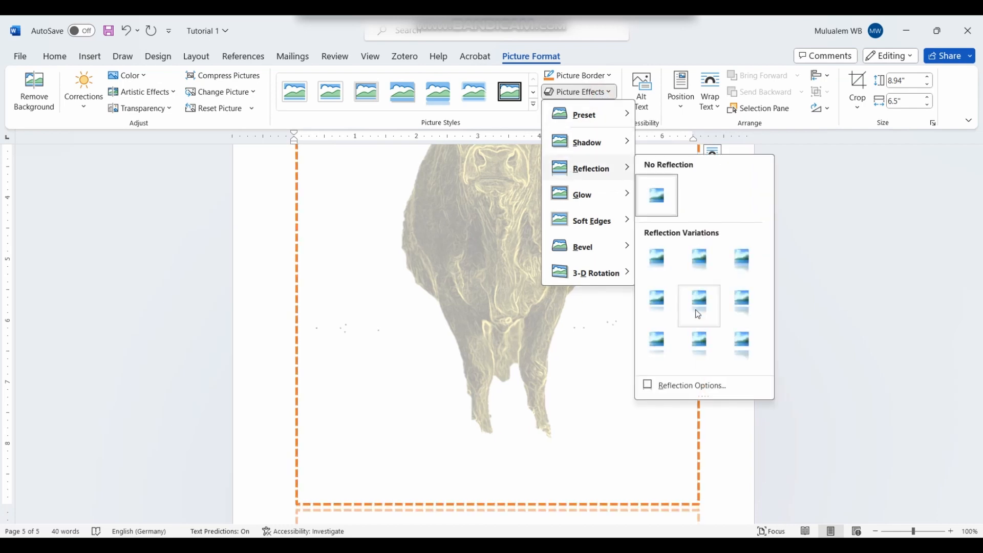
left_click(743, 307)
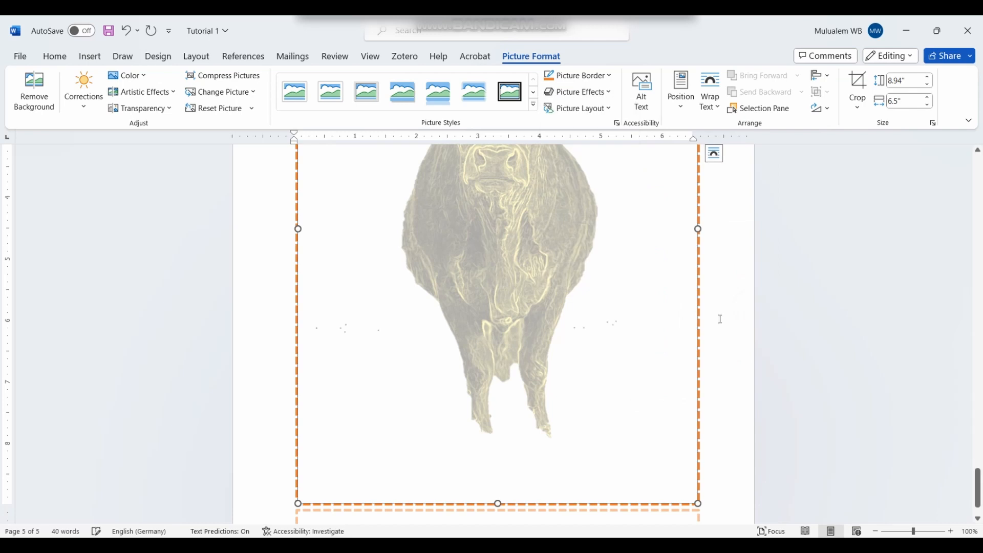
scroll(651, 355, "down", 2)
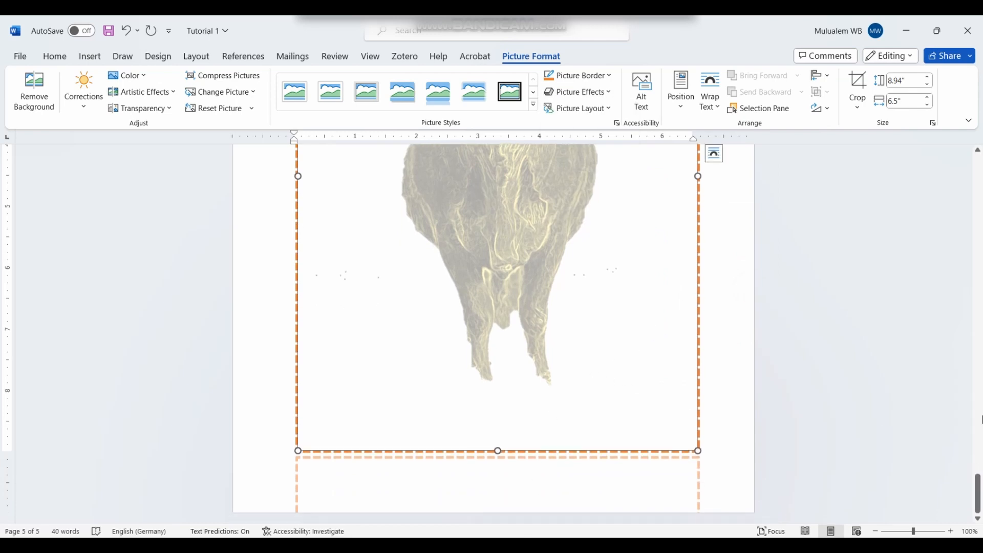
Step: Shrink the cow picture to 2.61 by 1.9 inches
mouse_move(977, 486)
left_mouse_down()
mouse_move(977, 276)
mouse_move(977, 491)
left_mouse_up()
scroll(445, 295, "up", 6)
scroll(427, 285, "up", 6)
left_click_drag(298, 239, 465, 470)
scroll(584, 268, "down", 5)
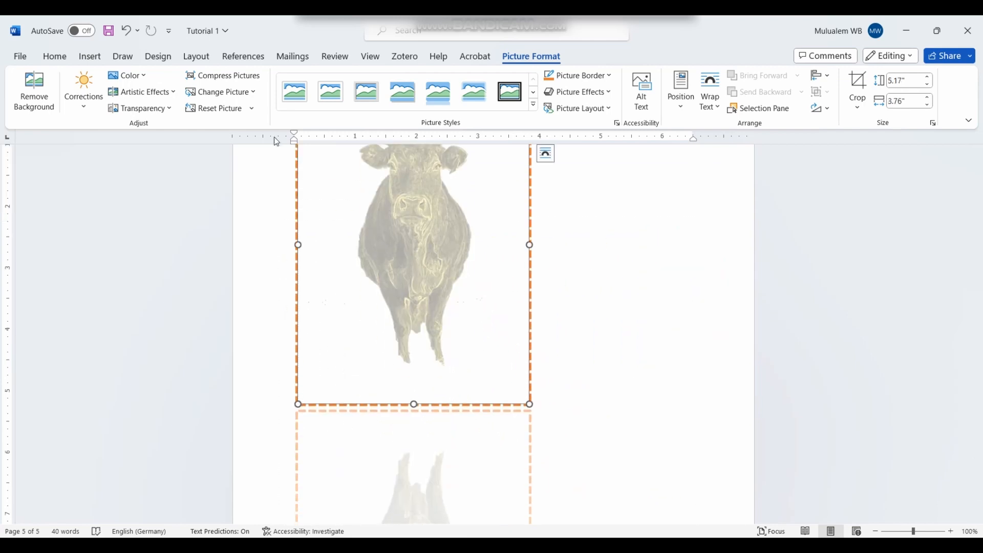
scroll(299, 166, "up", 2)
scroll(299, 166, "up", 3)
left_click_drag(296, 235, 416, 400)
scroll(486, 374, "down", 4)
scroll(430, 372, "up", 2)
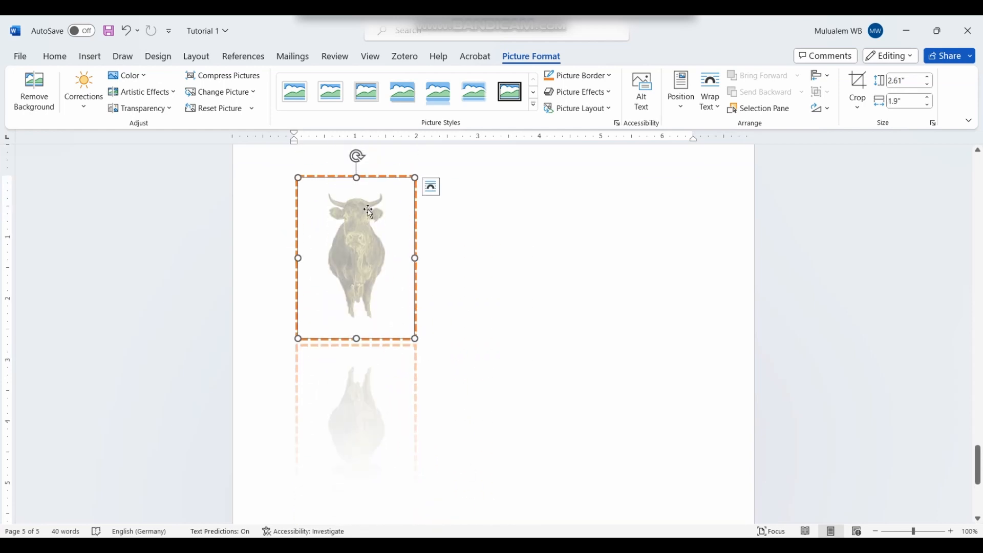
Step: Set the cow picture's reflection to No Reflection
left_click(578, 92)
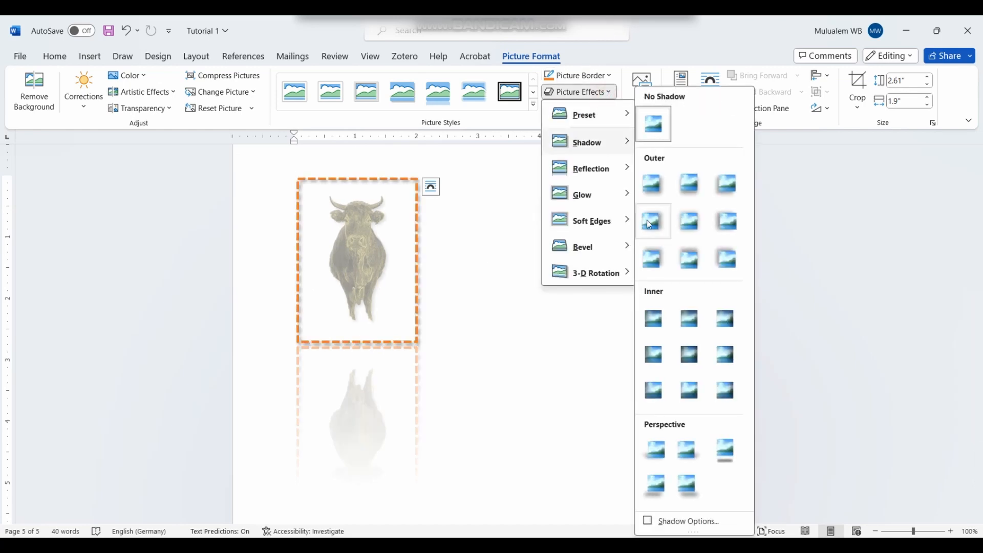
mouse_move(620, 171)
left_click(661, 197)
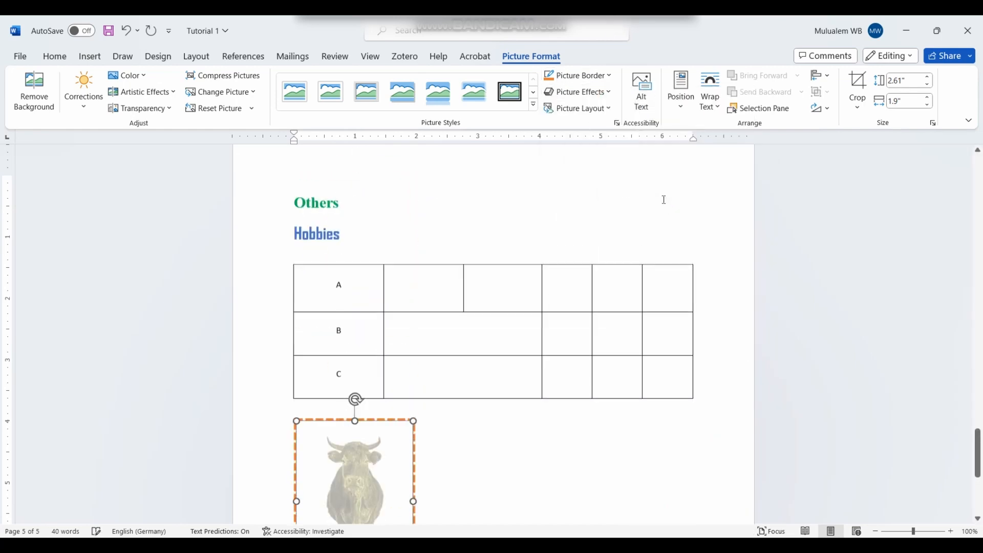
scroll(430, 294, "down", 8)
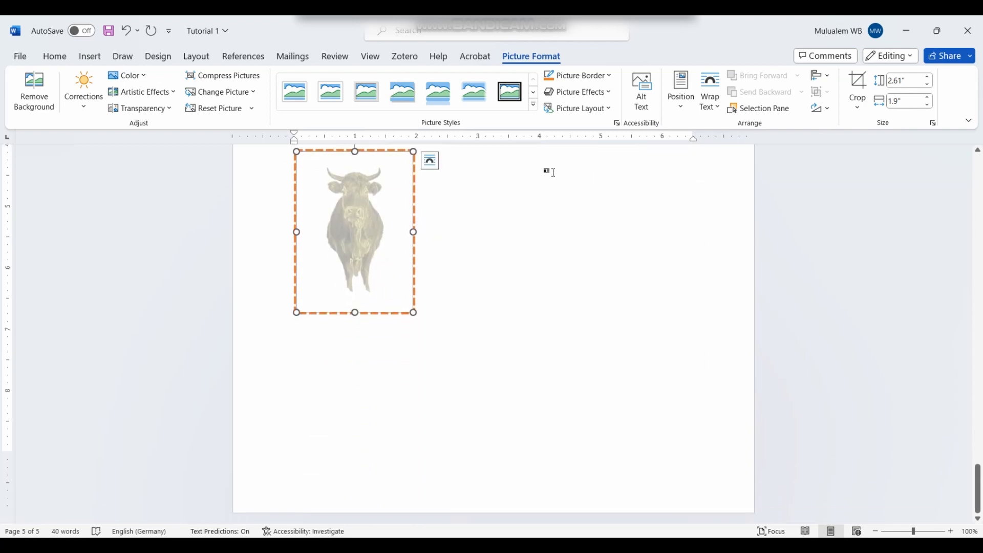
Step: Bring up the Shadow choices under Picture Effects for the cow picture
left_click(604, 91)
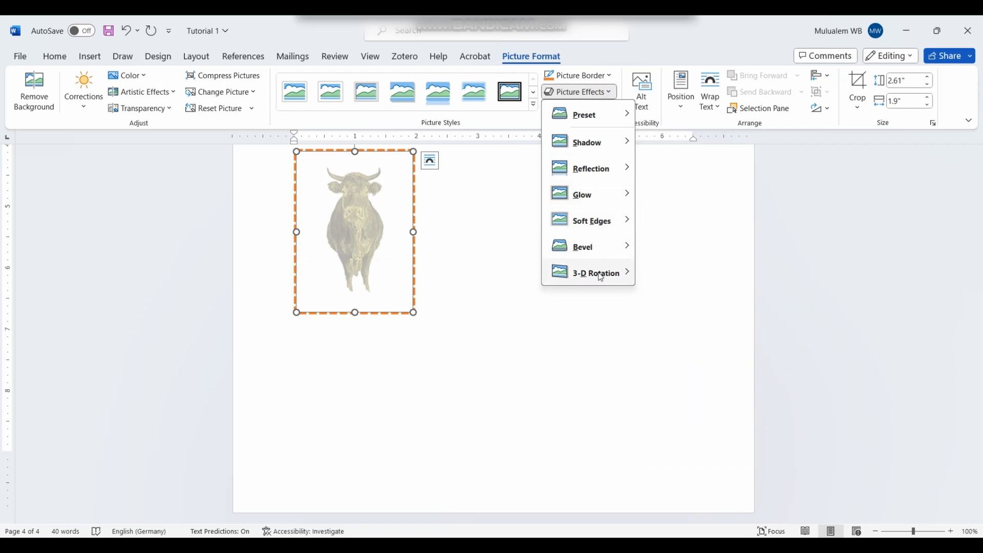
mouse_move(601, 277)
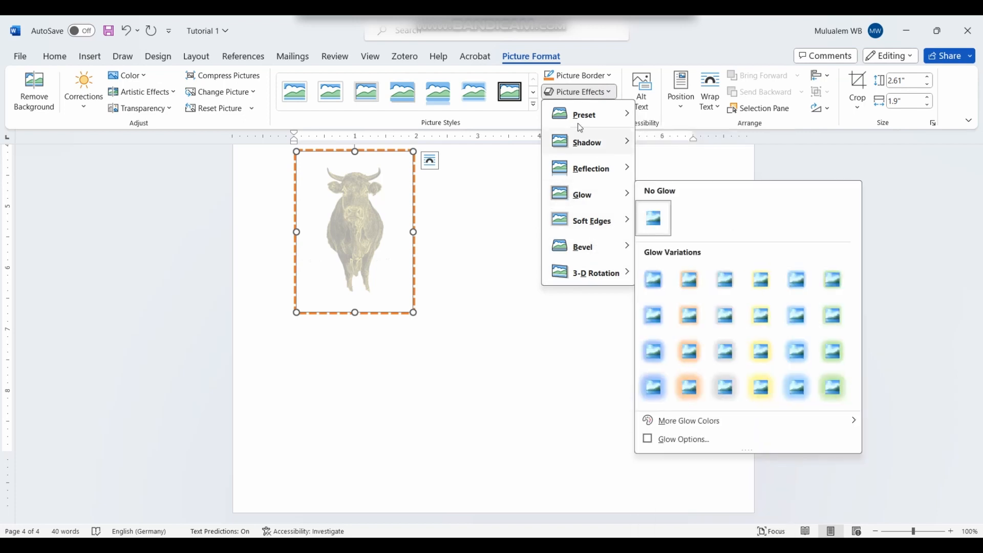
mouse_move(585, 148)
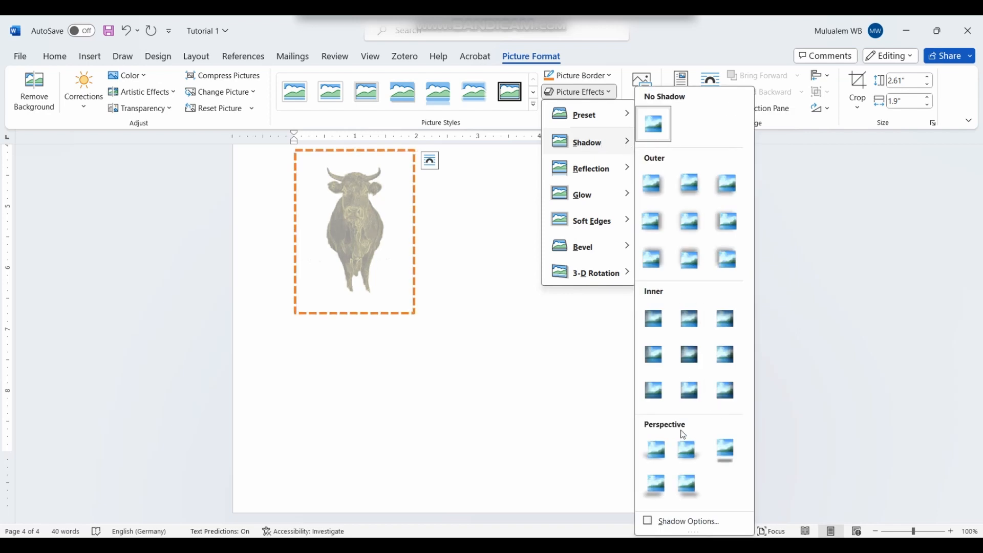
Step: Apply the Perspective Below shadow to the cow picture
left_click(726, 450)
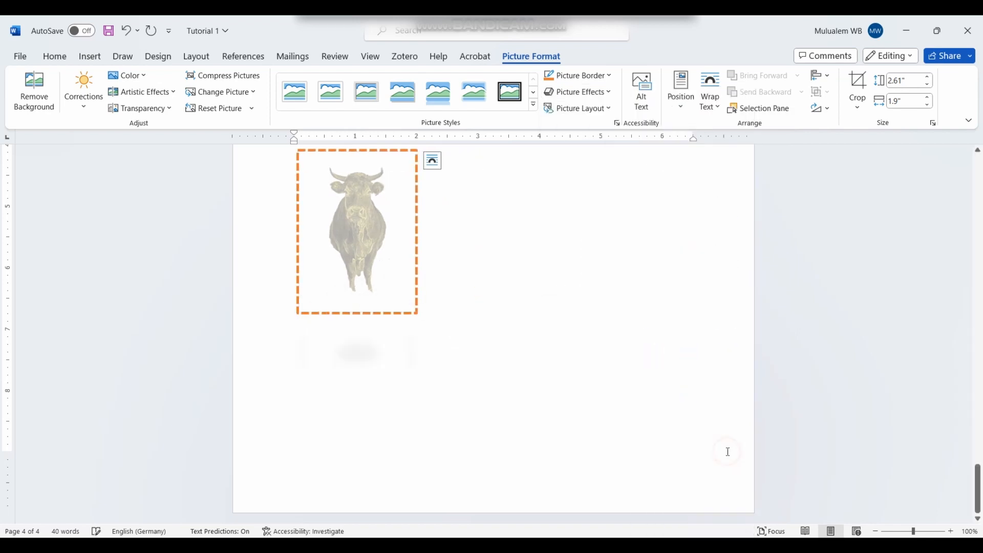
scroll(430, 384, "up", 2)
scroll(424, 367, "up", 2)
left_click(494, 345)
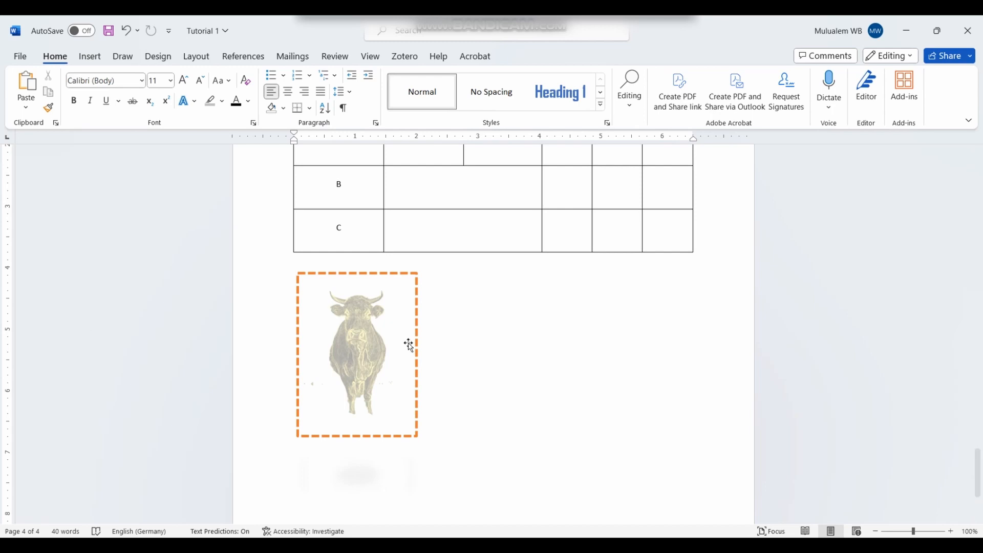
left_click(334, 354)
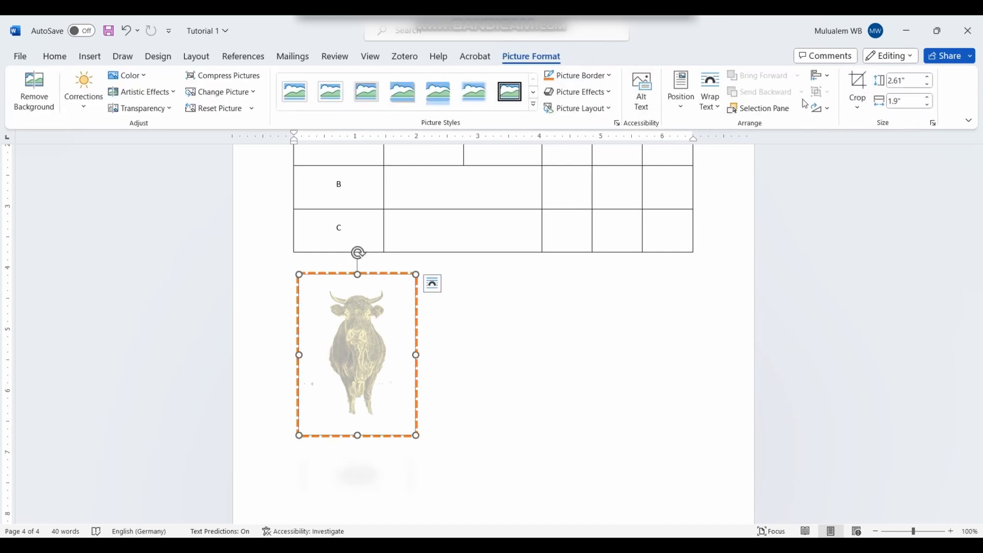
Step: Rotate the picture 90° right and crop its left side
left_click(829, 109)
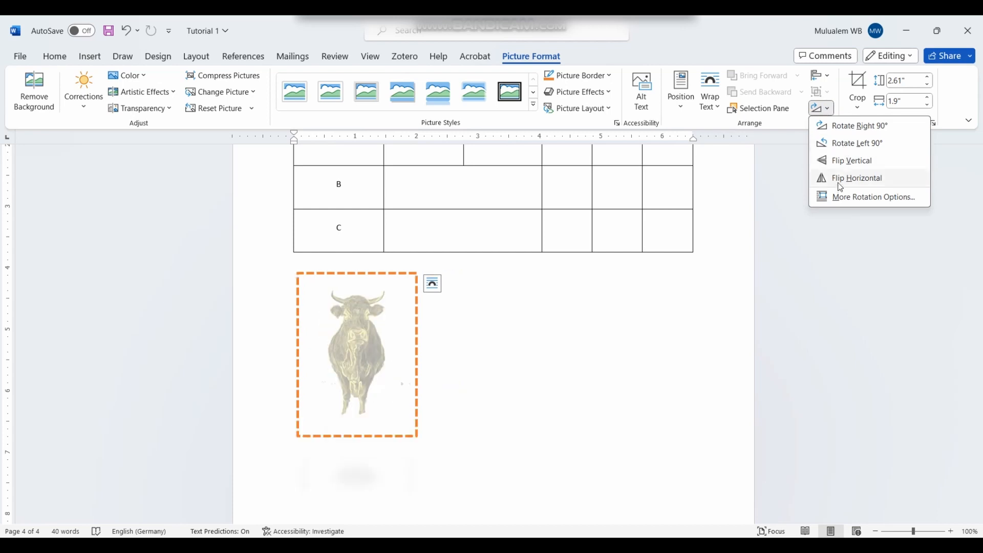
left_click(848, 129)
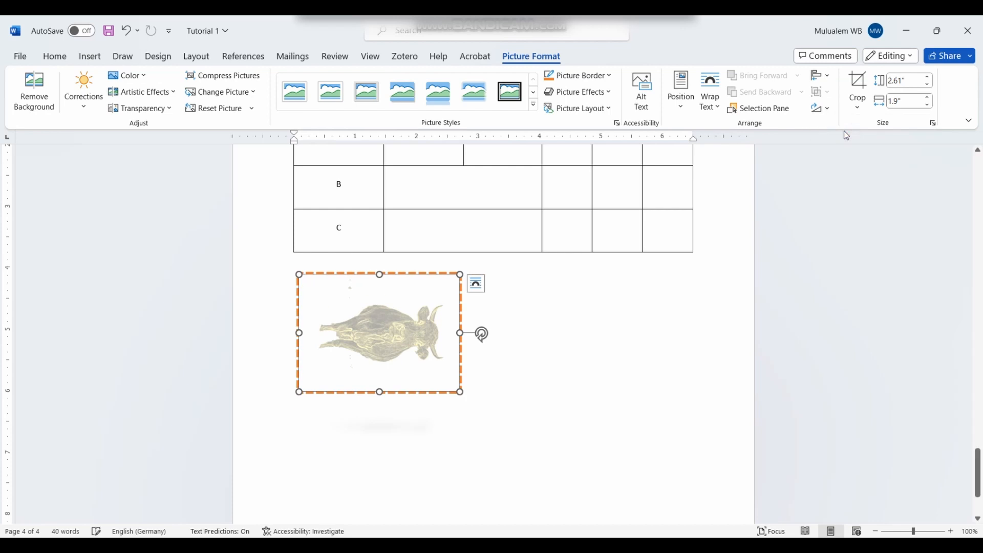
left_click(857, 102)
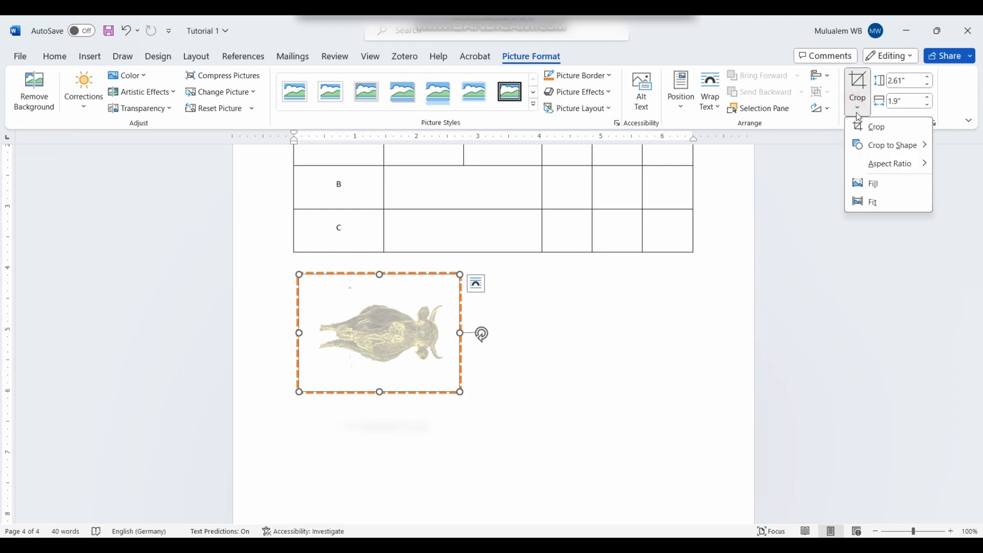
left_click(874, 131)
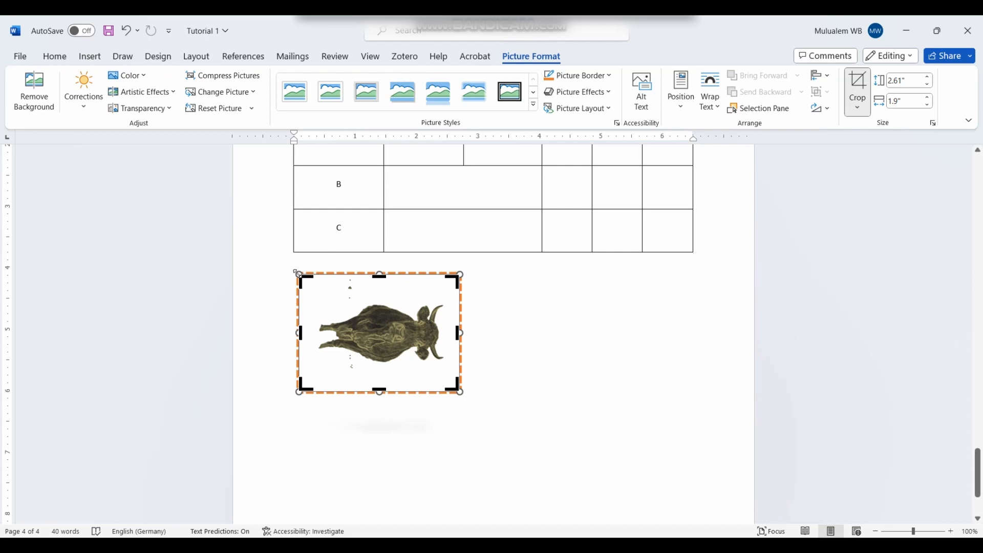
left_click_drag(301, 334, 353, 333)
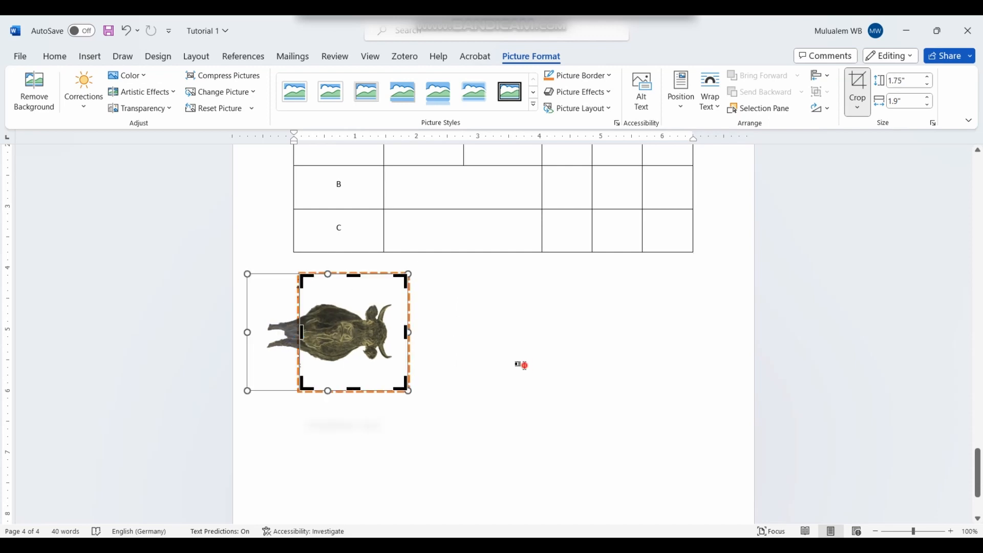
left_click(522, 365)
left_click(351, 367)
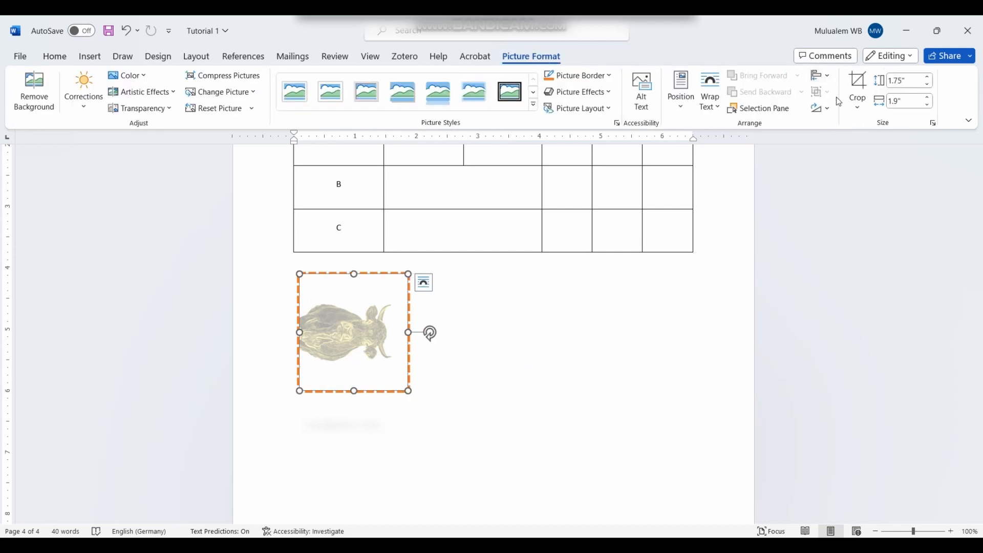
Step: Rotate the picture 90° left back to upright and enlarge it from a corner
left_click(820, 108)
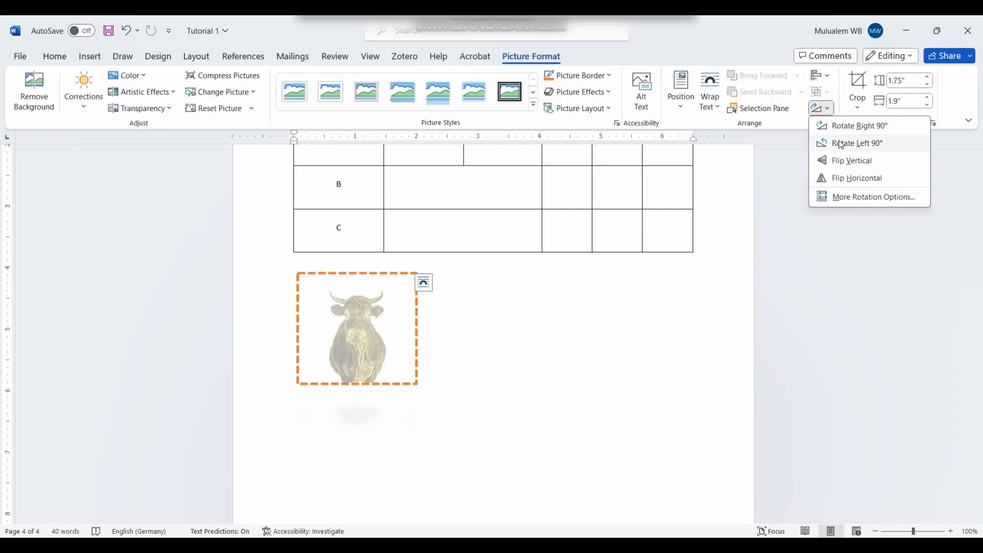
left_click(840, 145)
left_click(467, 368)
left_click(366, 332)
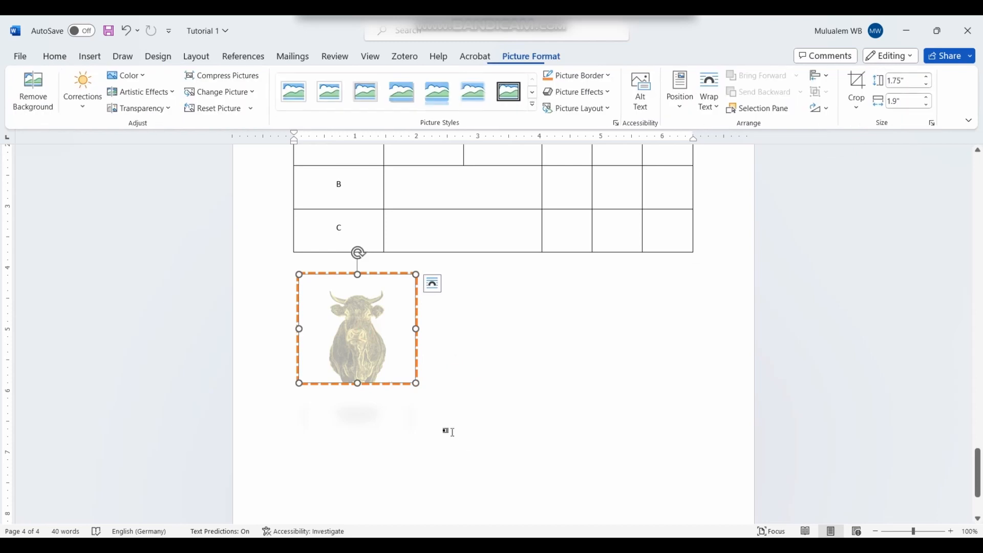
left_click_drag(415, 381, 494, 436)
left_click(647, 417)
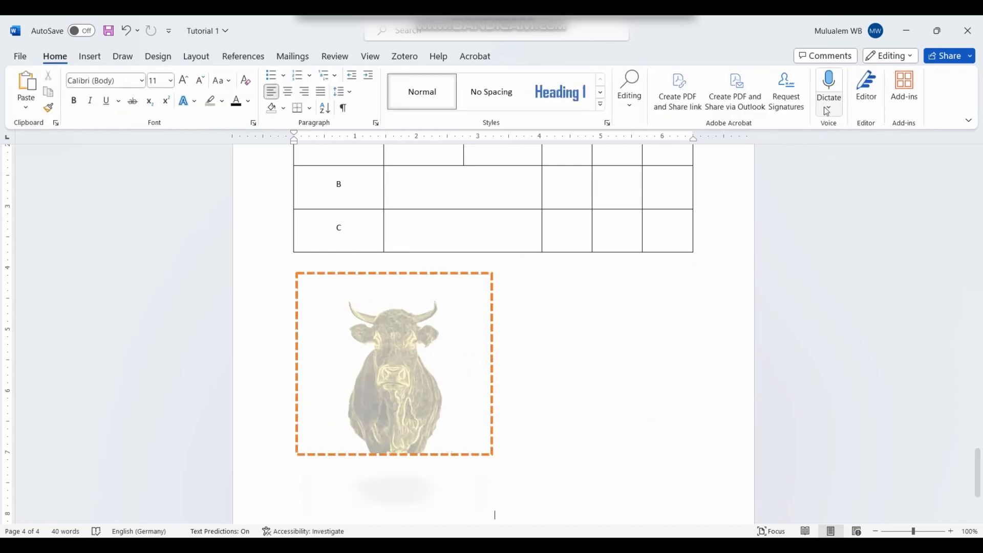
Step: Crop the cow picture to the Flowchart: Connector circle shape
left_click(397, 434)
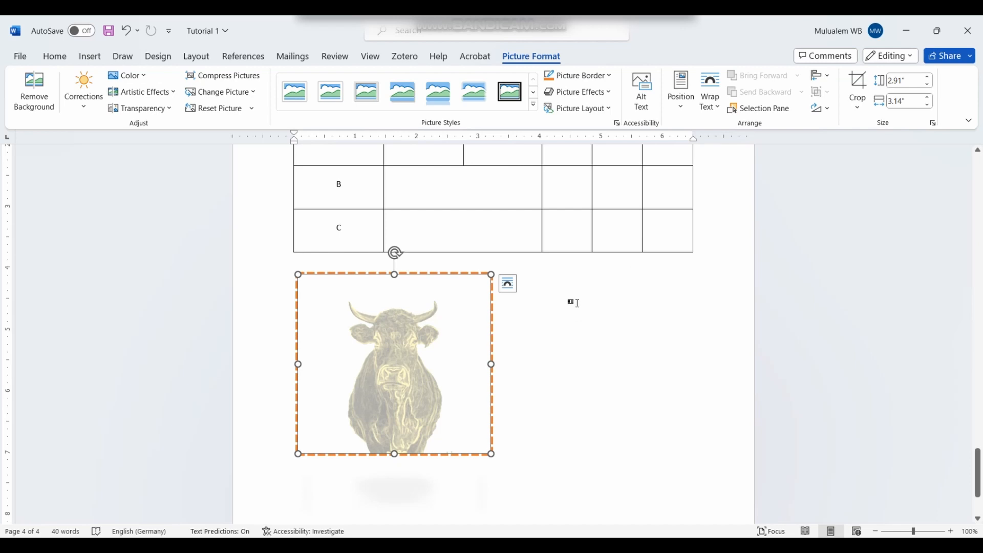
left_click(857, 112)
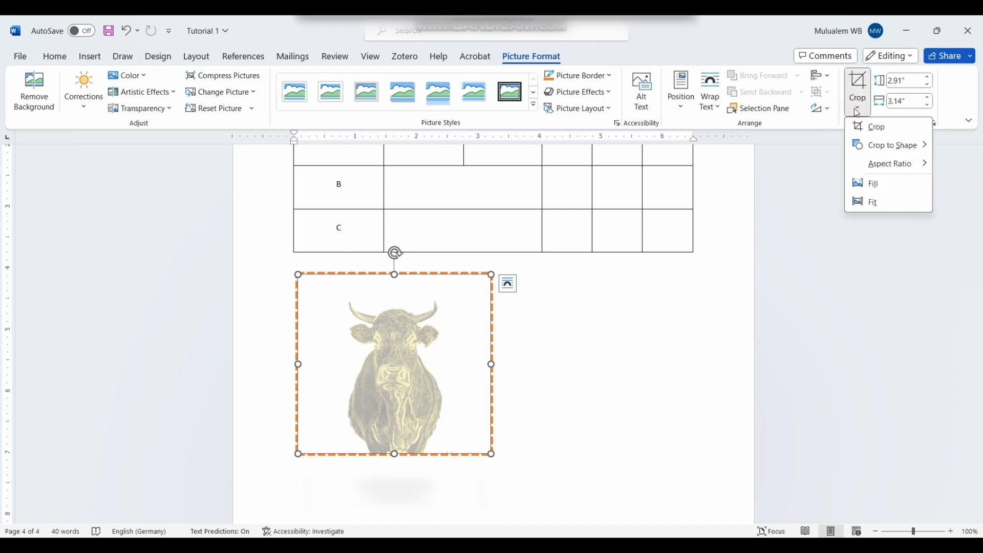
mouse_move(922, 148)
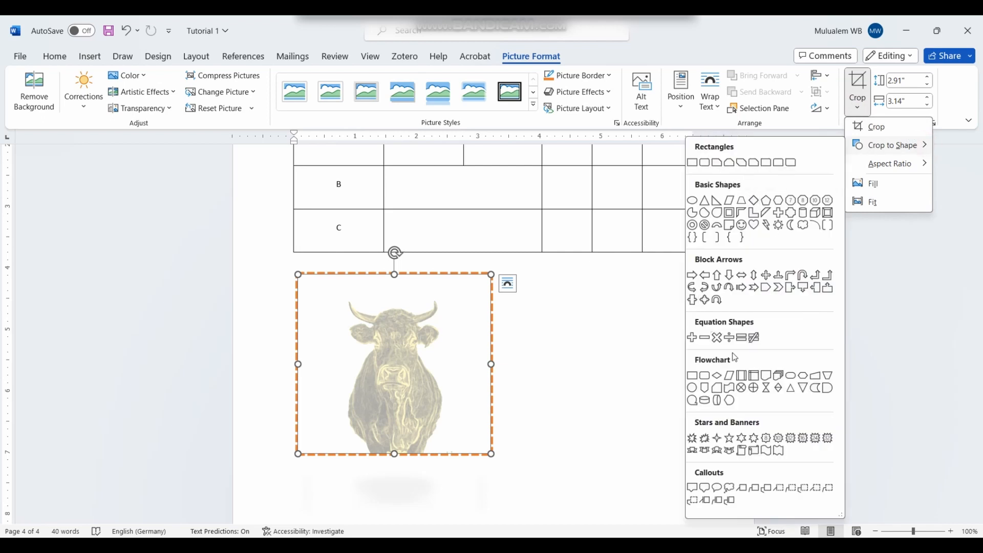
left_click(692, 389)
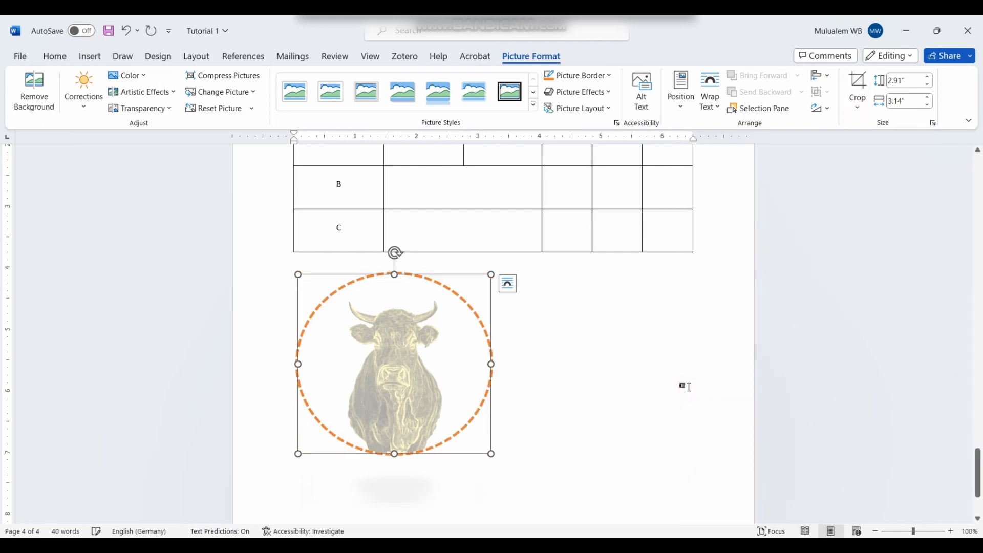
left_click(578, 388)
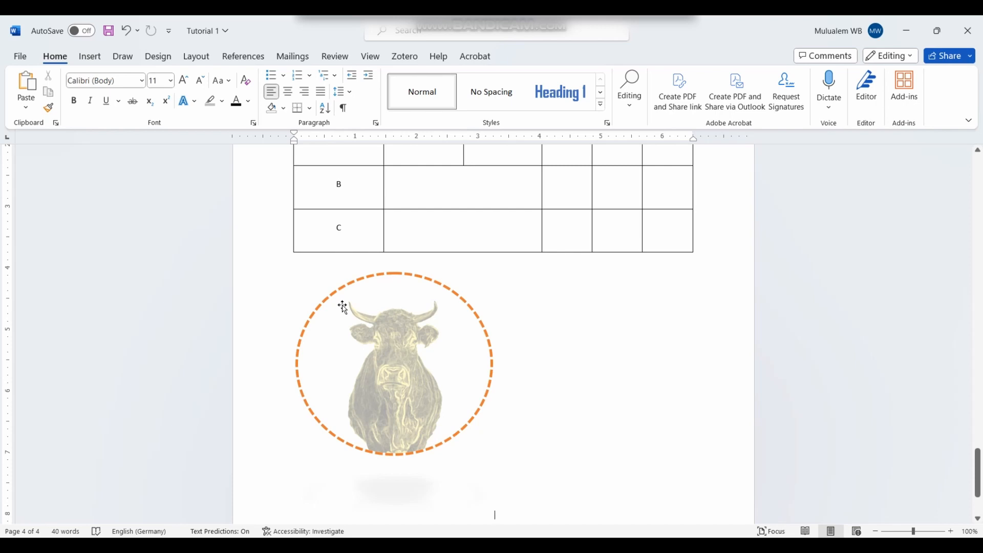
Step: Draw a blue Rectangle: Rounded Corners shape below the circular cow picture
left_click(93, 56)
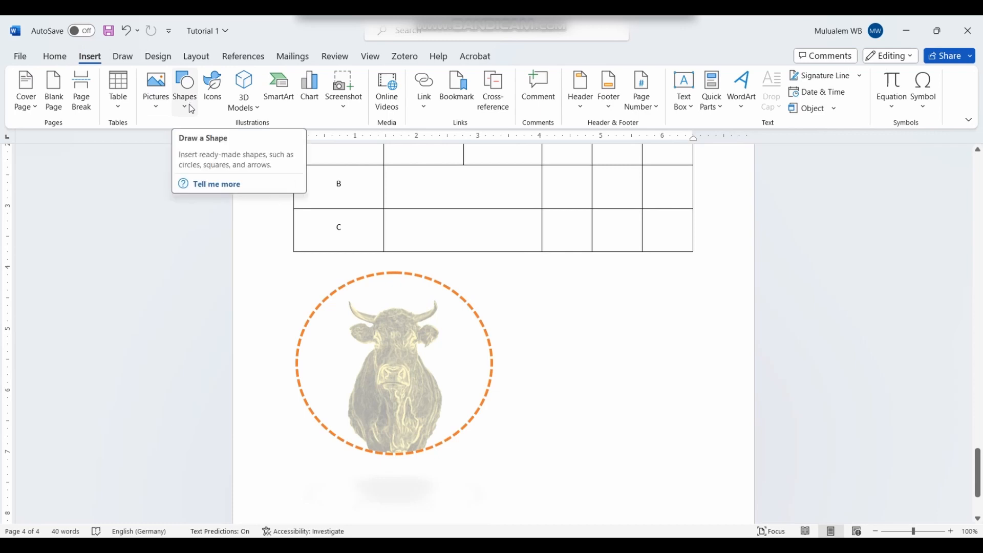
left_click(191, 109)
left_click(658, 493)
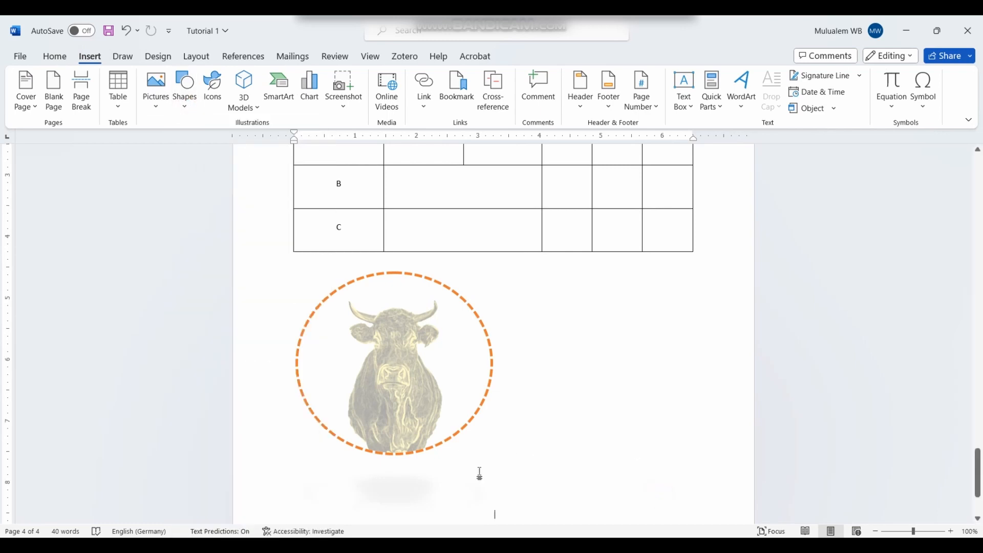
scroll(480, 473, "down", 3)
left_click(191, 109)
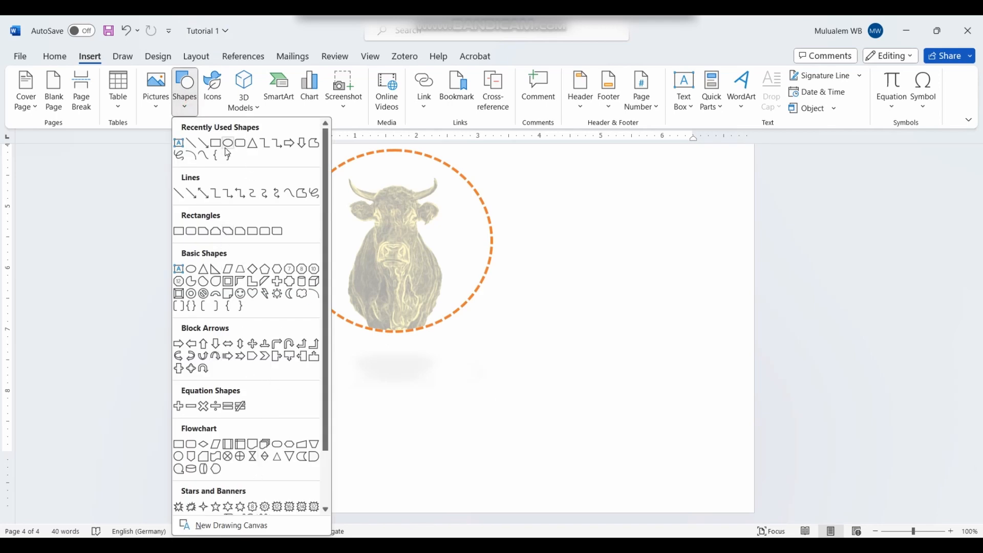
left_click(241, 145)
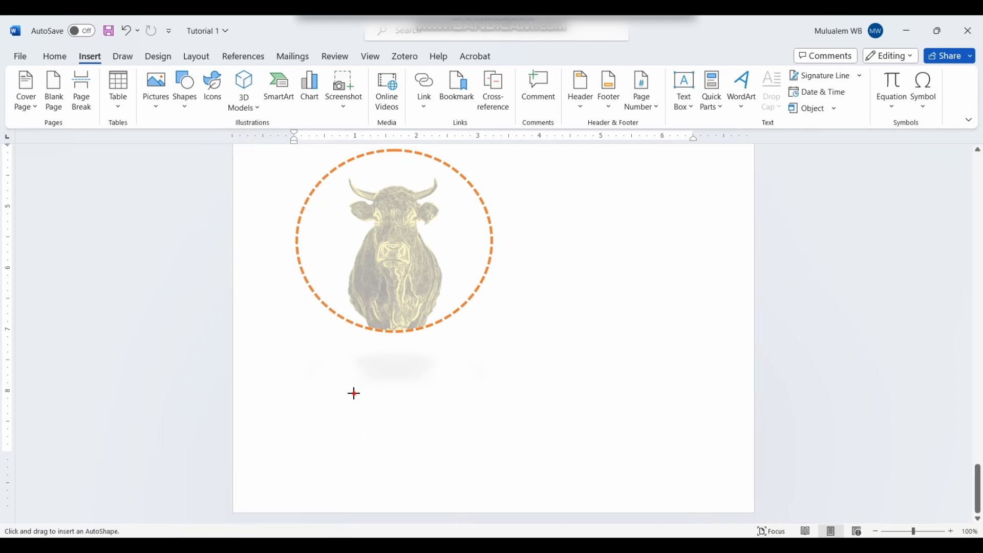
left_click_drag(354, 393, 647, 518)
left_click(492, 343)
Step: Insert two blank paragraphs to push the shapes down, then reselect the rounded rectangle
key("Return")
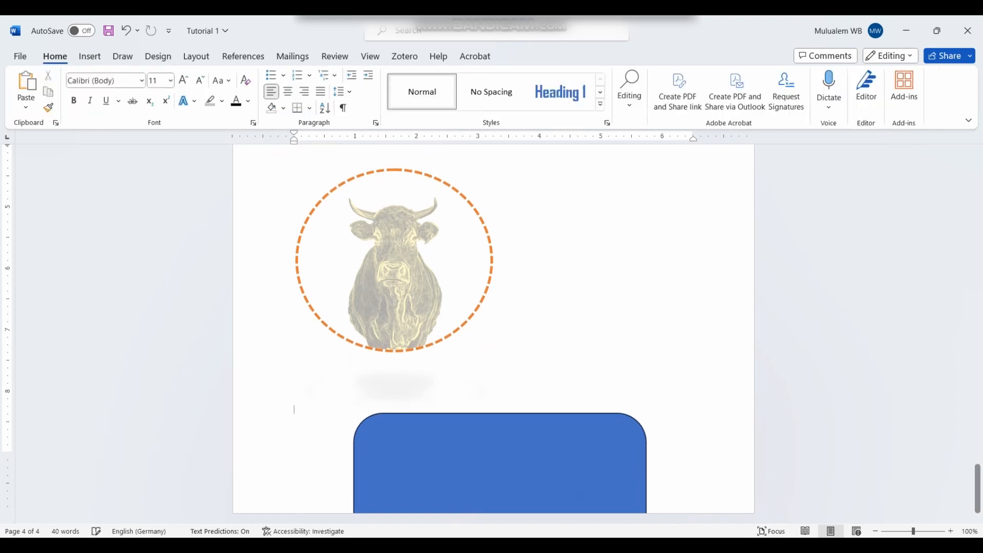
key("Return")
key("Return")
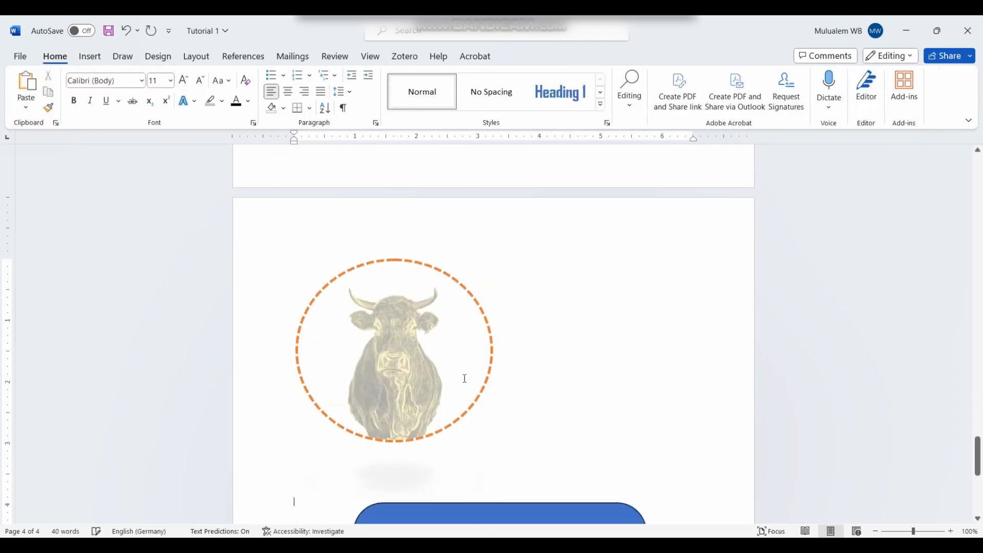
scroll(463, 377, "down", 6)
left_click(471, 268)
scroll(477, 310, "up", 3)
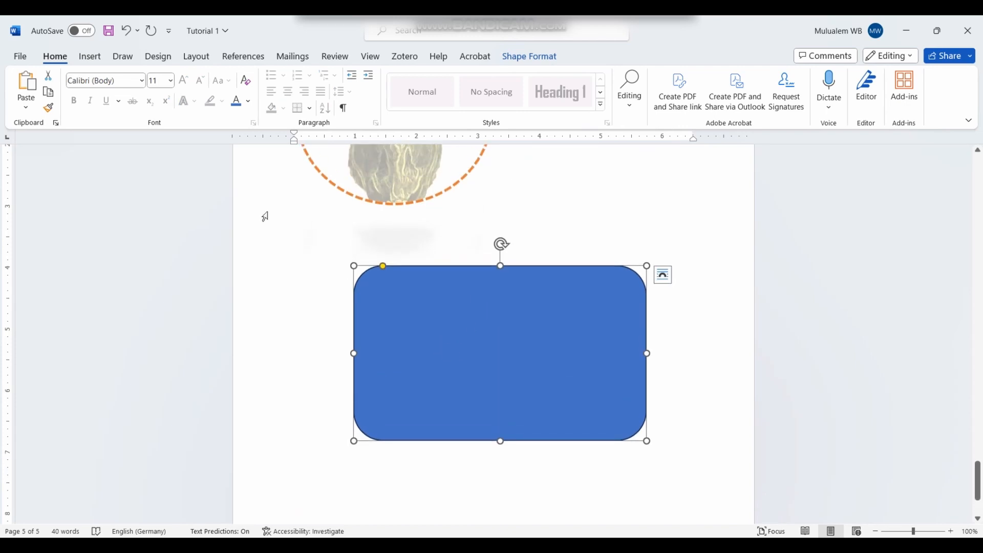
left_click(523, 59)
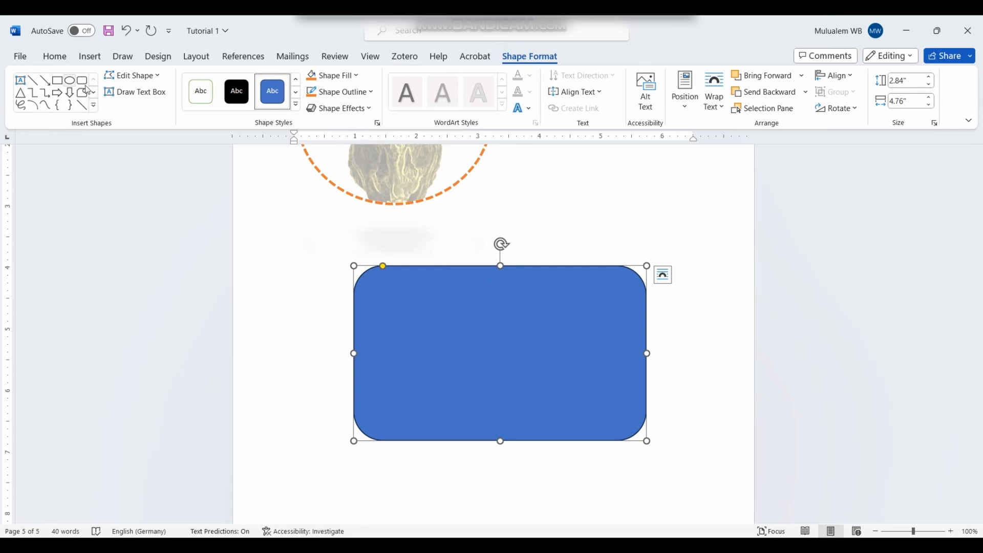
left_click(94, 105)
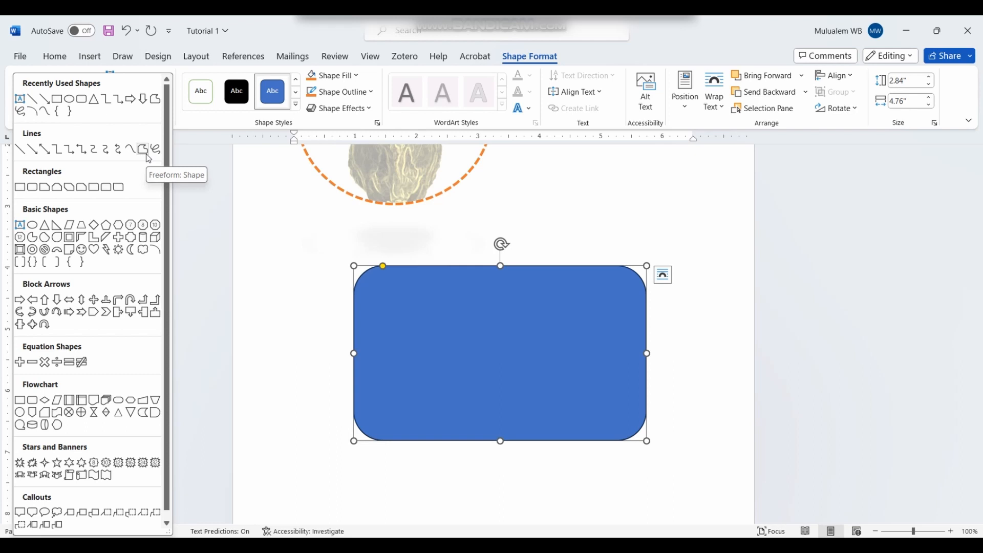
left_click(399, 350)
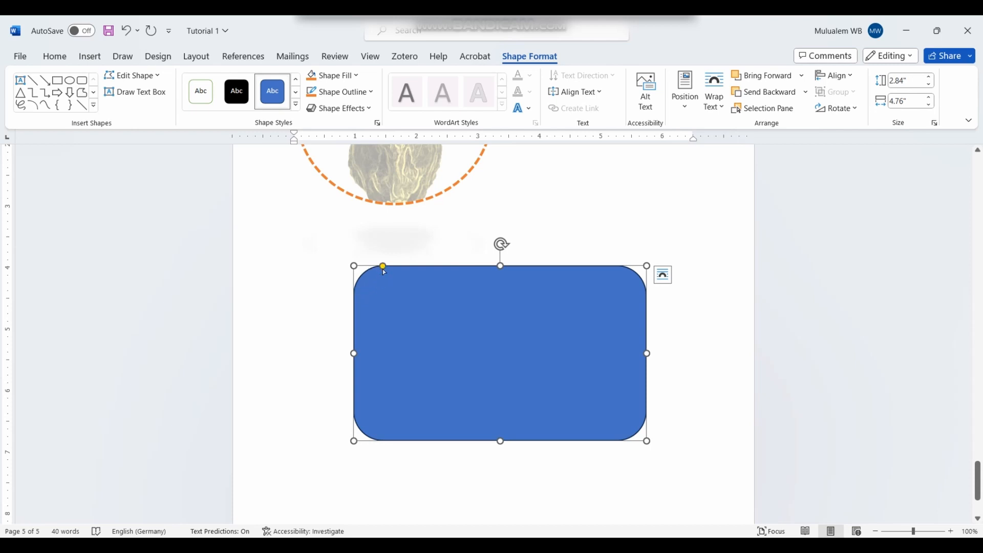
Step: Round the blue rectangle's corners fully so both ends become semicircular, then select it
left_click_drag(384, 268, 543, 288)
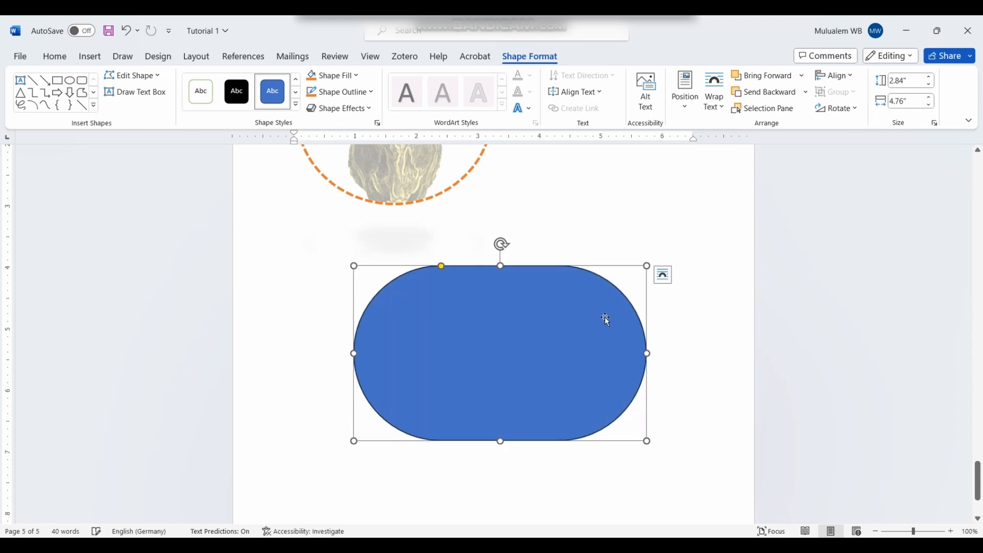
left_click(441, 267)
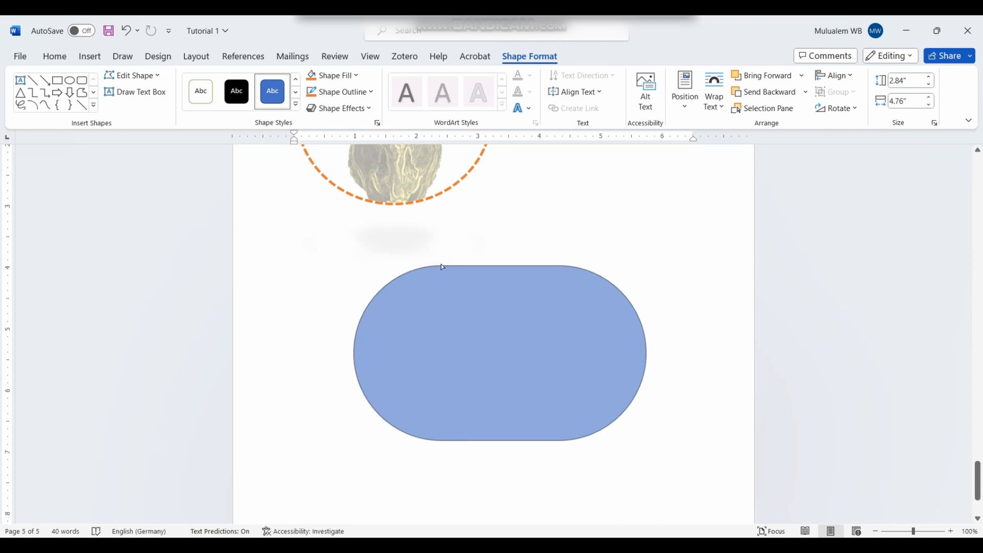
left_click_drag(441, 266, 547, 286)
left_click(688, 335)
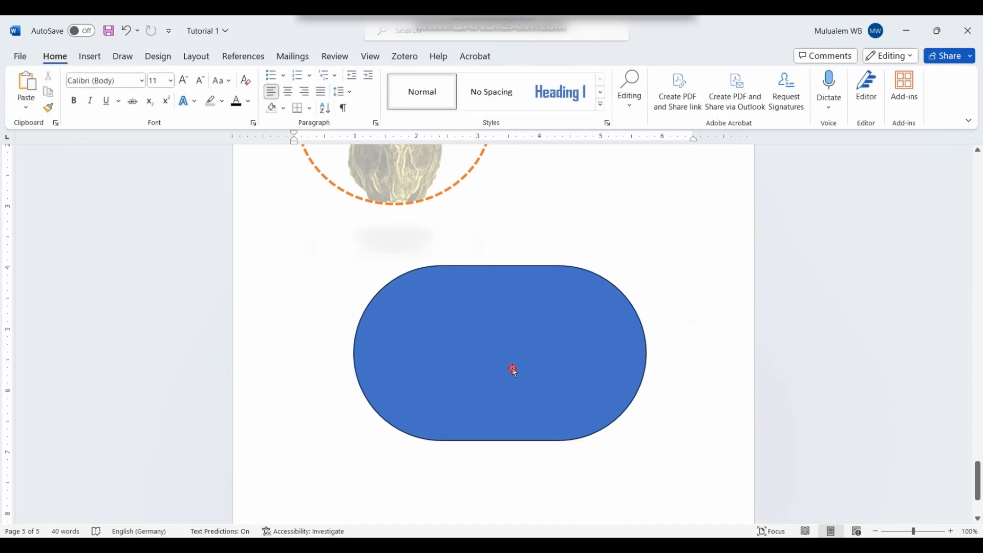
left_click(513, 369)
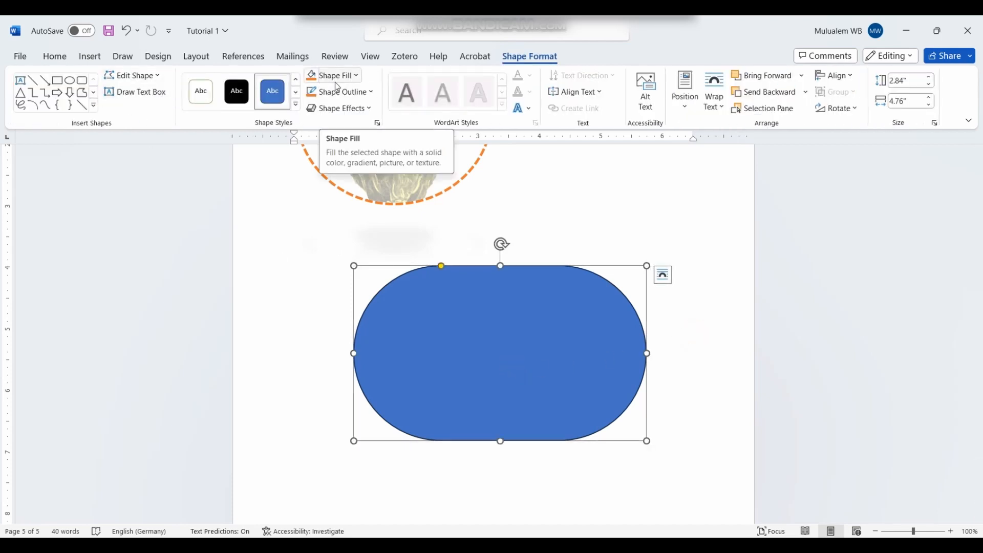
Step: Give the shape a red outline and set its fill to No Fill
left_click(364, 95)
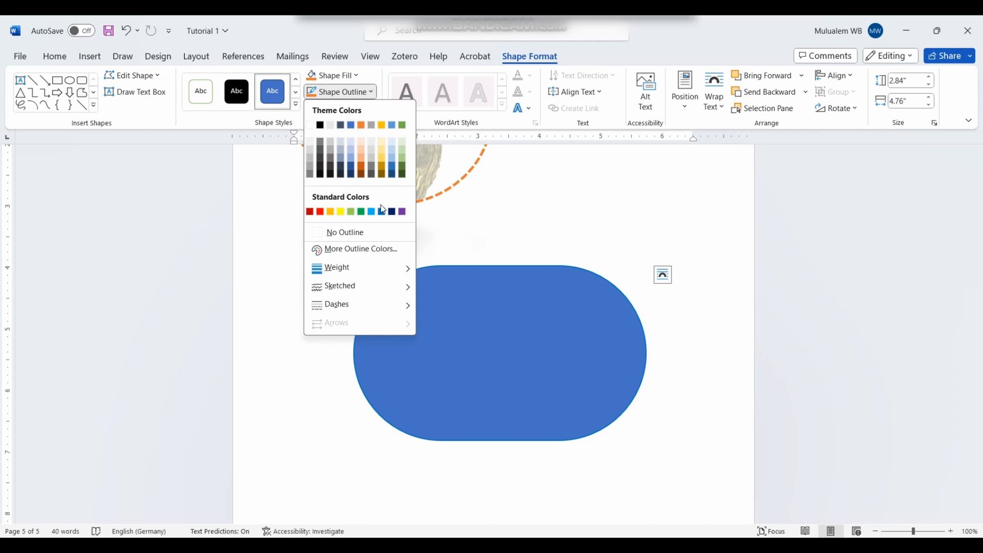
left_click(401, 212)
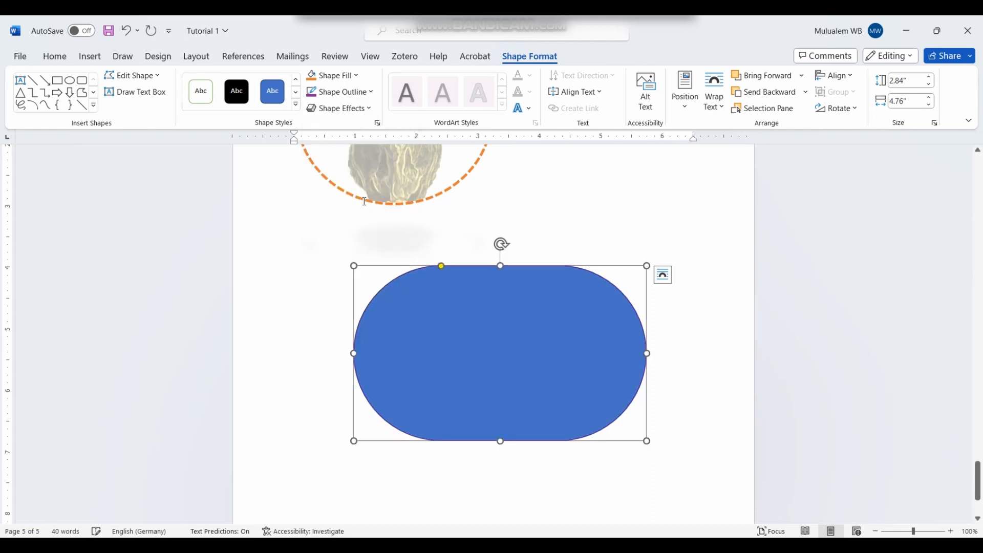
left_click(364, 94)
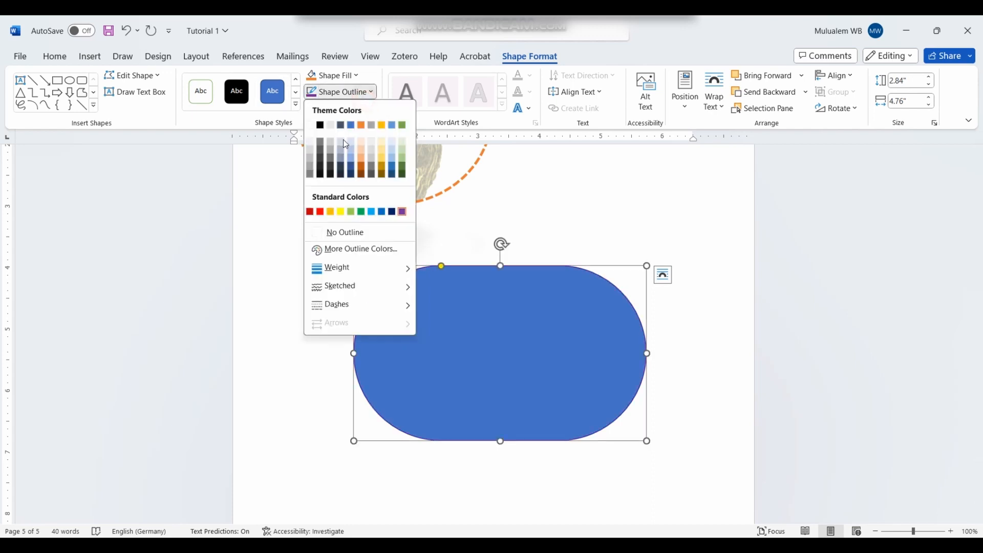
left_click(317, 212)
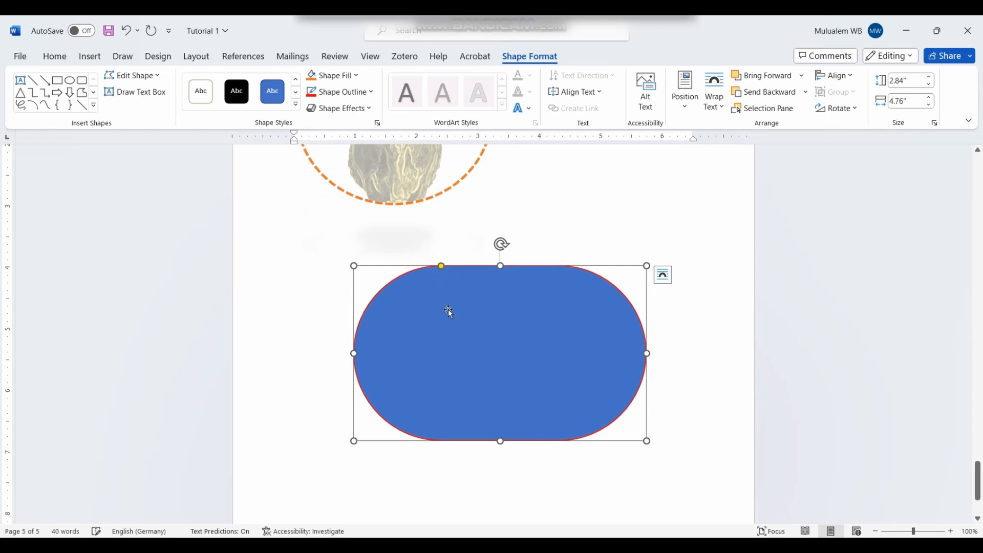
left_click(354, 77)
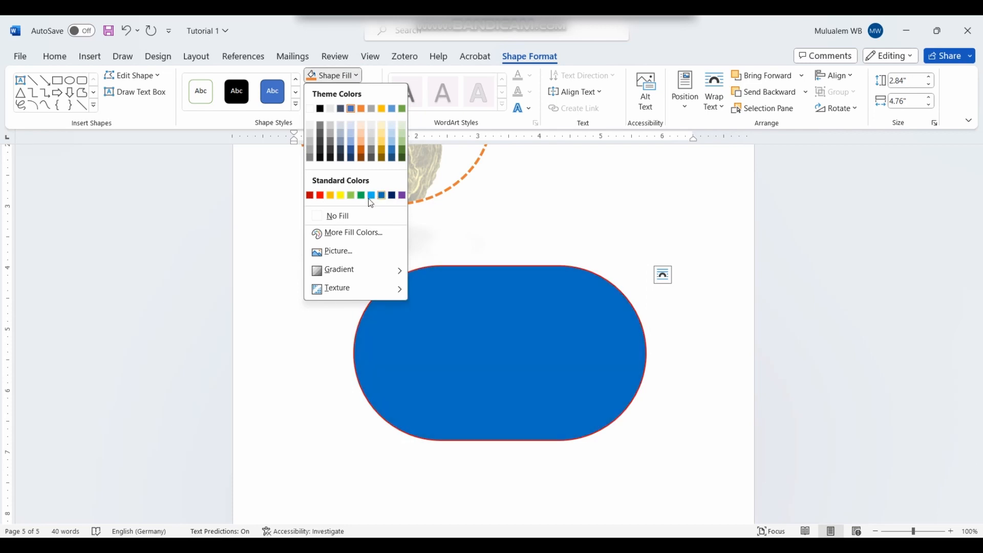
left_click(338, 216)
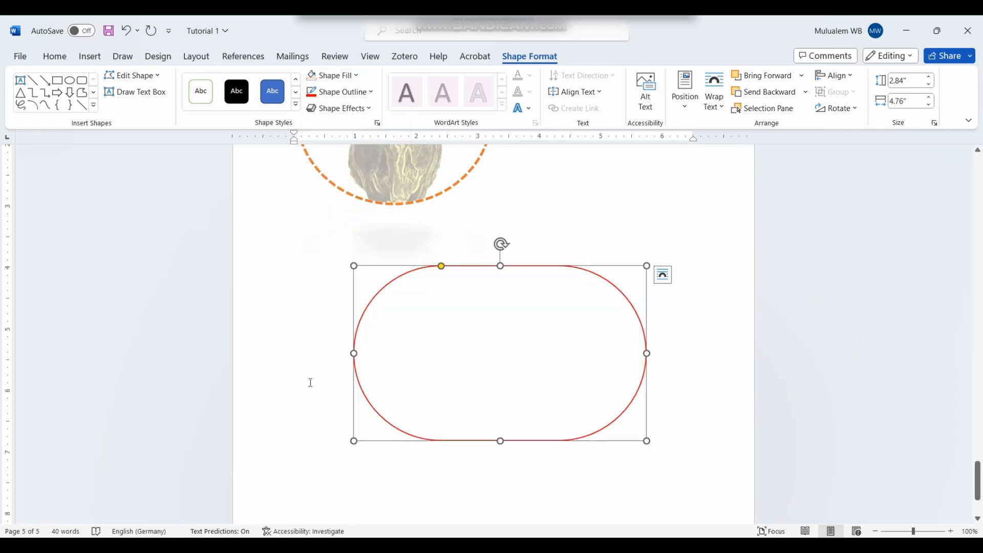
Step: Undo the accidental resize, restoring the 2.84 by 4.76 inch hollow pill
left_click_drag(350, 262, 490, 308)
left_click(465, 344)
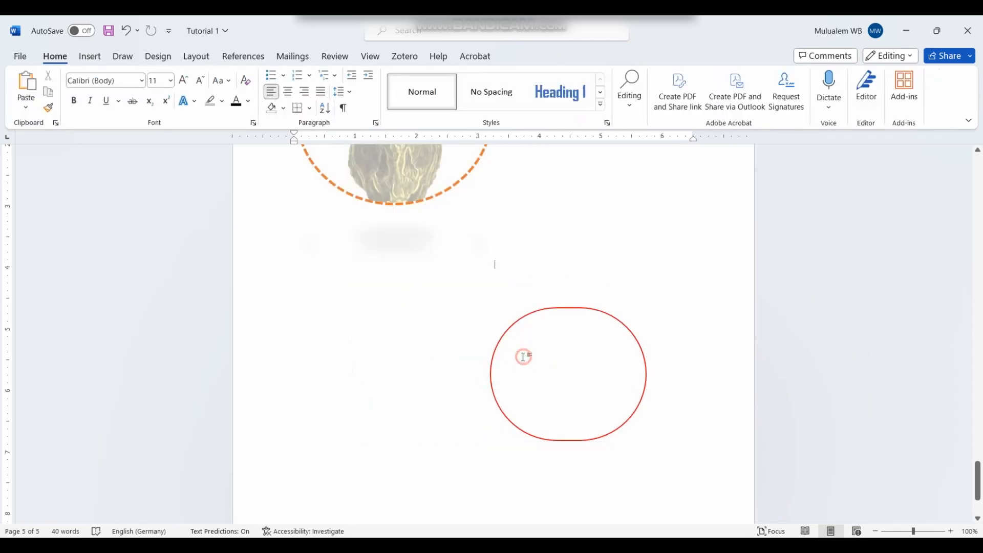
left_click(543, 310)
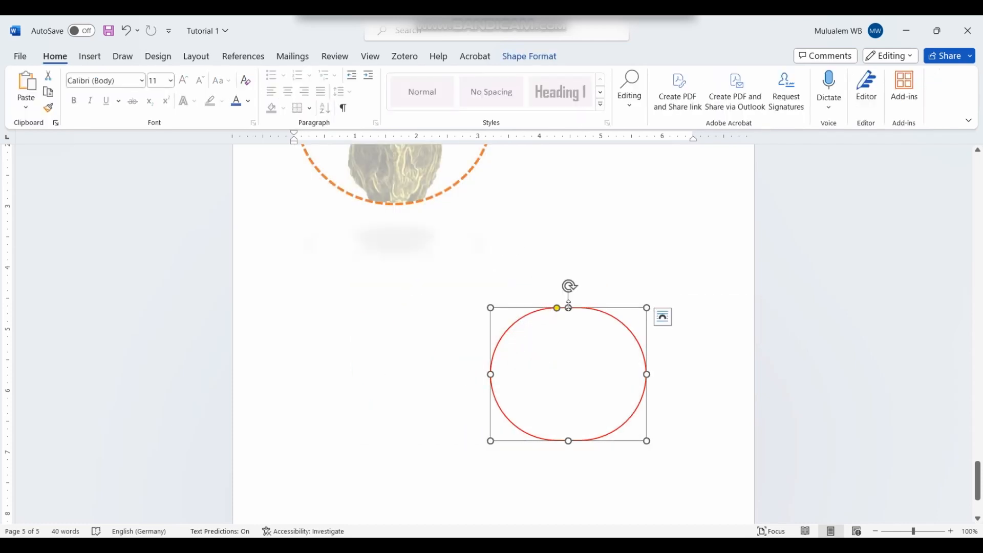
key("ctrl+z")
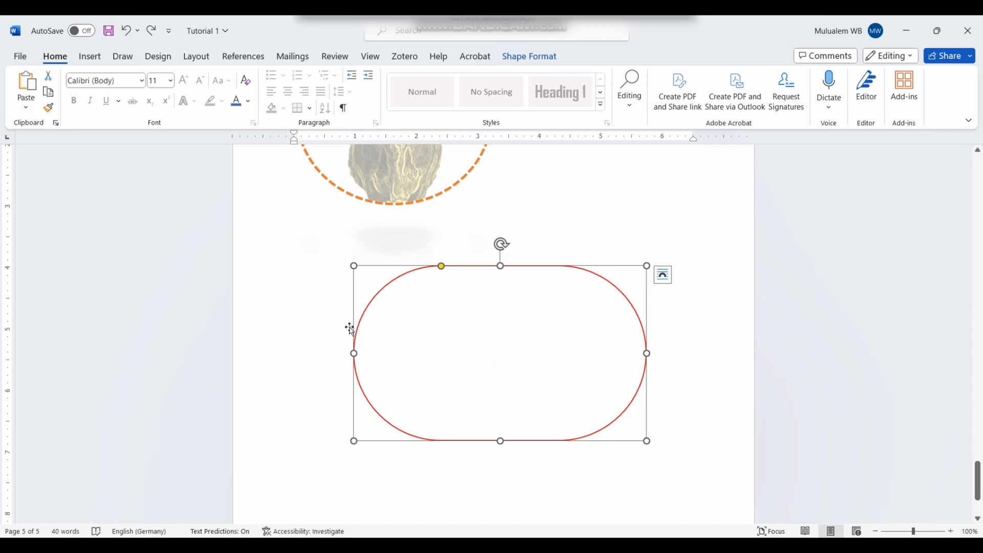
left_click(502, 57)
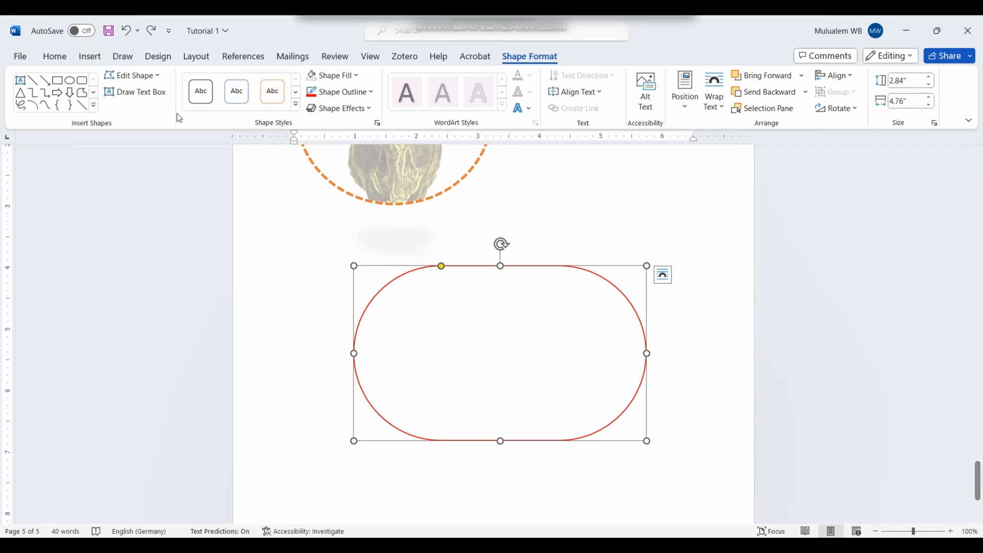
Step: With Edit Points, pull the shape's left side inward into a concave curve
left_click(160, 76)
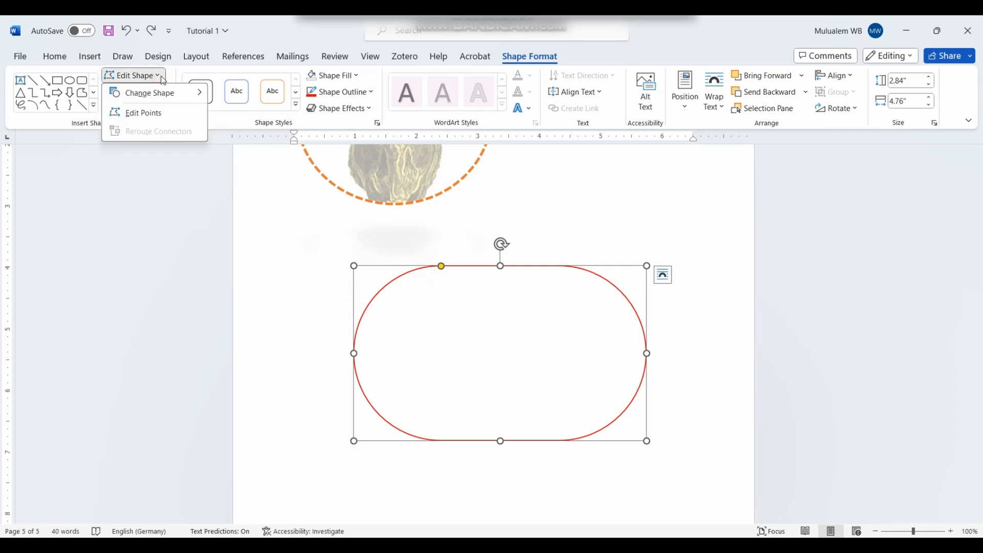
left_click(148, 114)
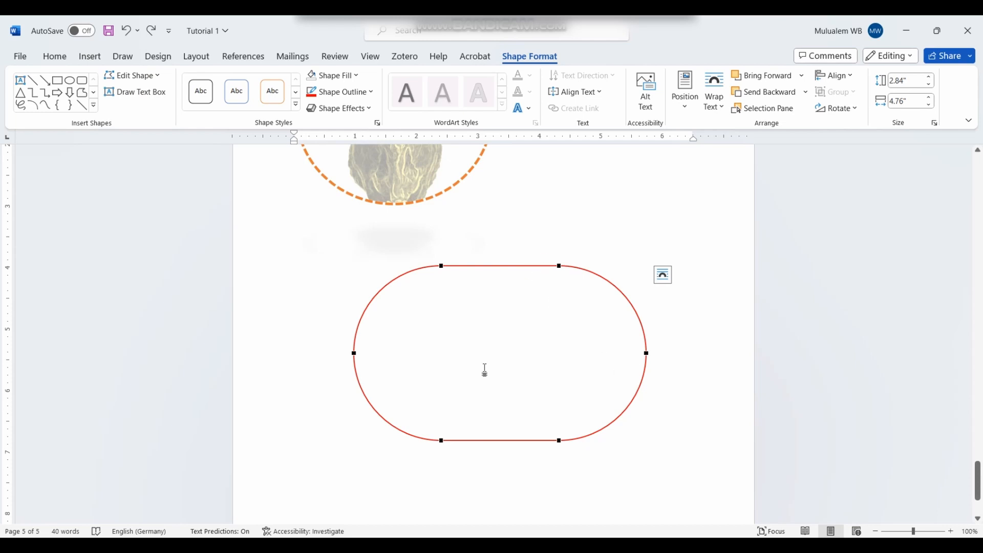
left_click_drag(354, 354, 461, 347)
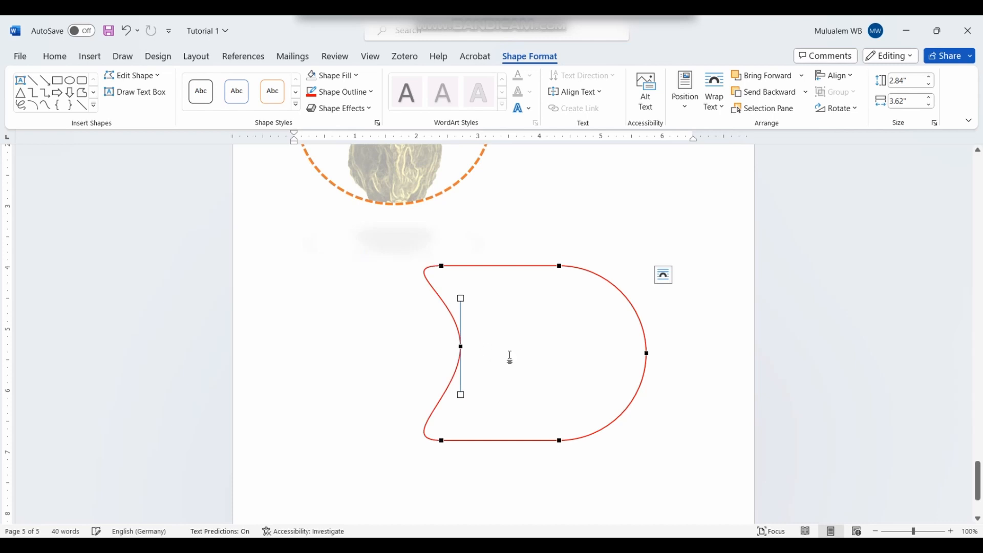
left_click(646, 354)
mouse_move(646, 354)
left_mouse_down()
mouse_move(522, 352)
mouse_move(647, 353)
left_mouse_up()
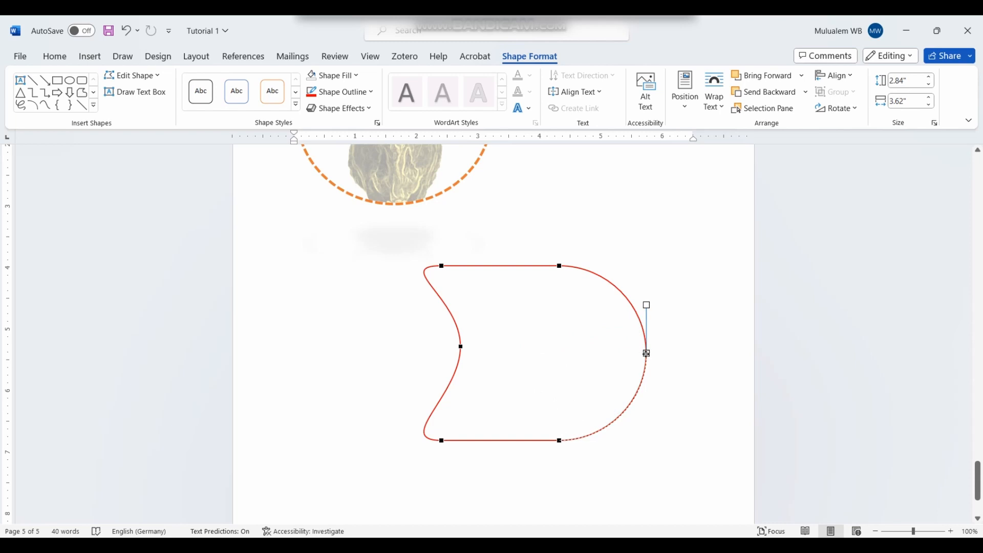
left_click(693, 354)
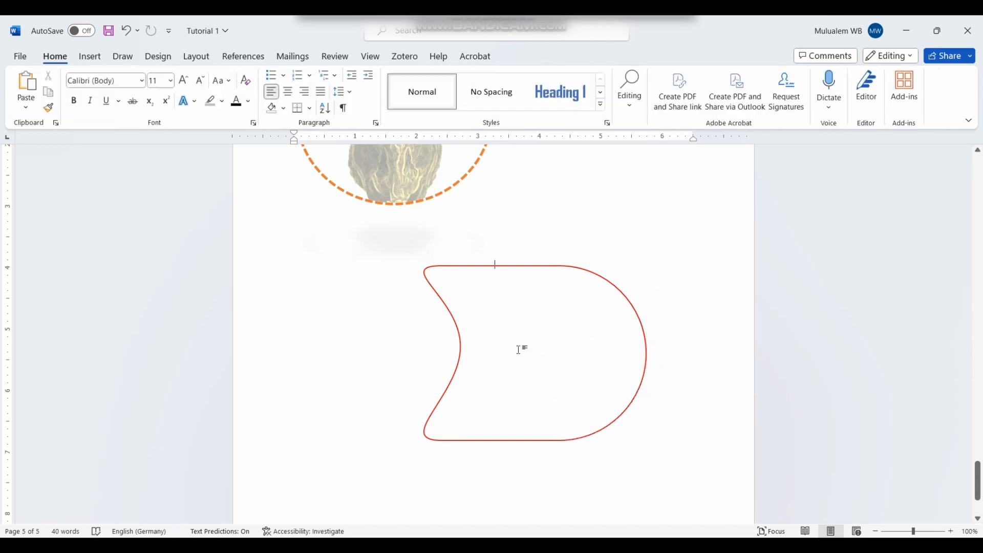
left_click(486, 266)
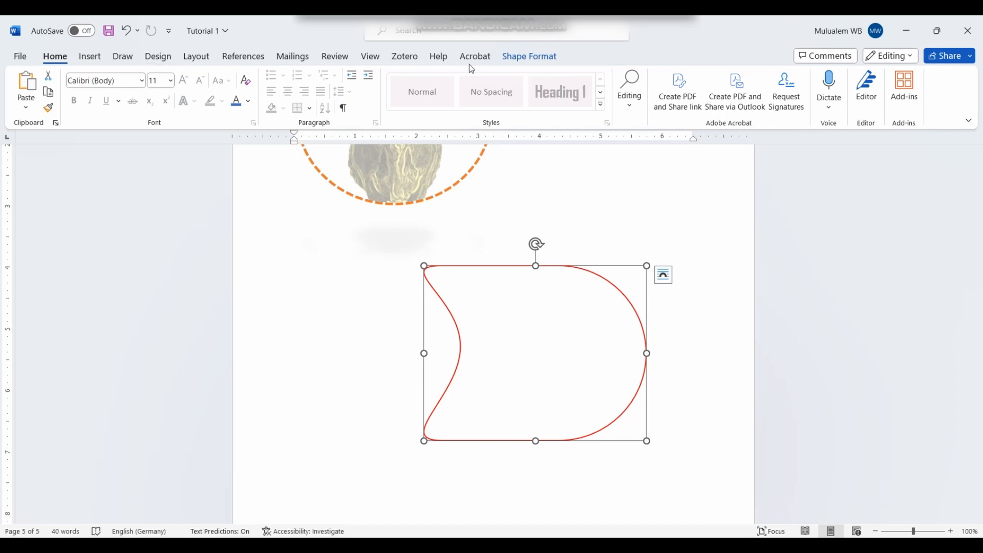
left_click(516, 60)
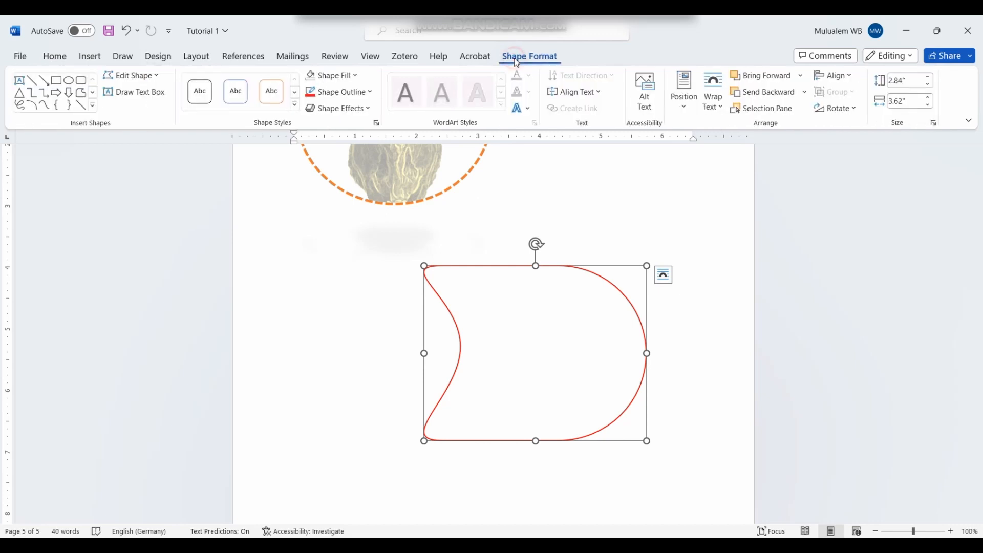
Step: Edit points again to pull the right-side point inward, notching the shape
left_click(153, 77)
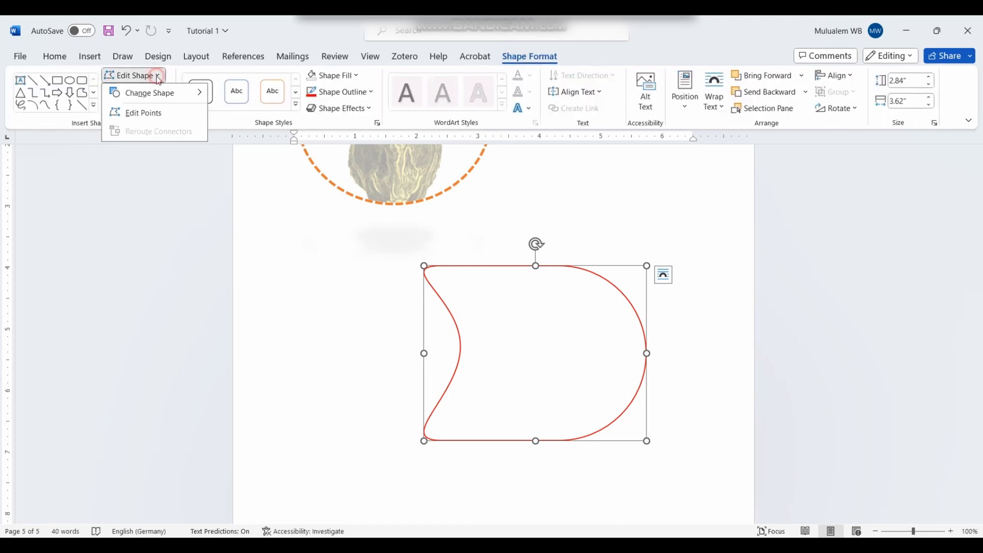
left_click(143, 113)
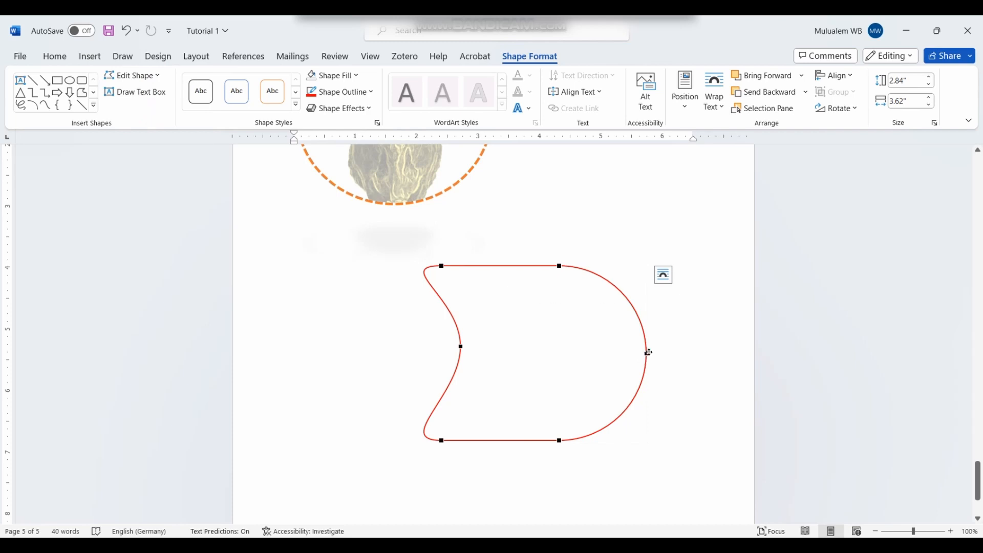
left_click_drag(647, 353, 592, 334)
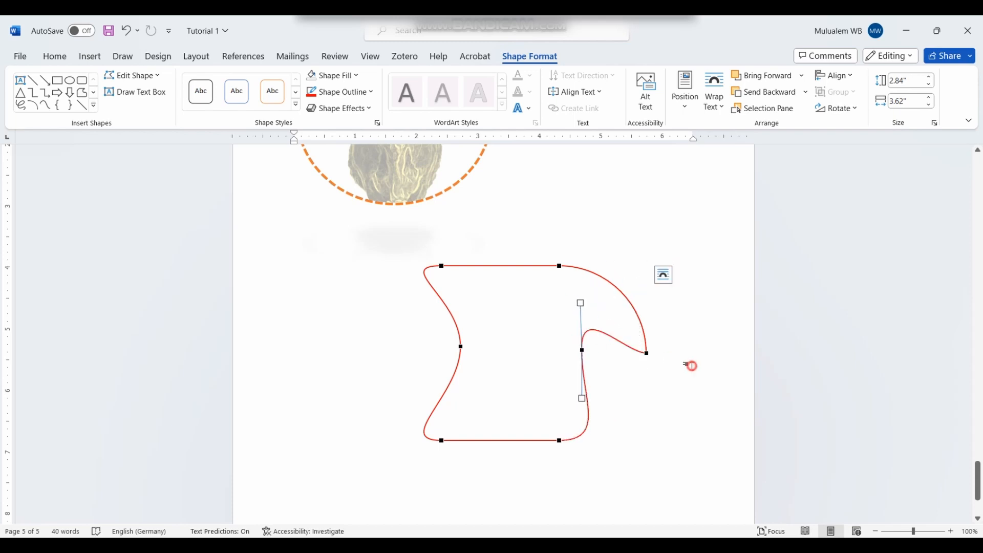
left_click(516, 281)
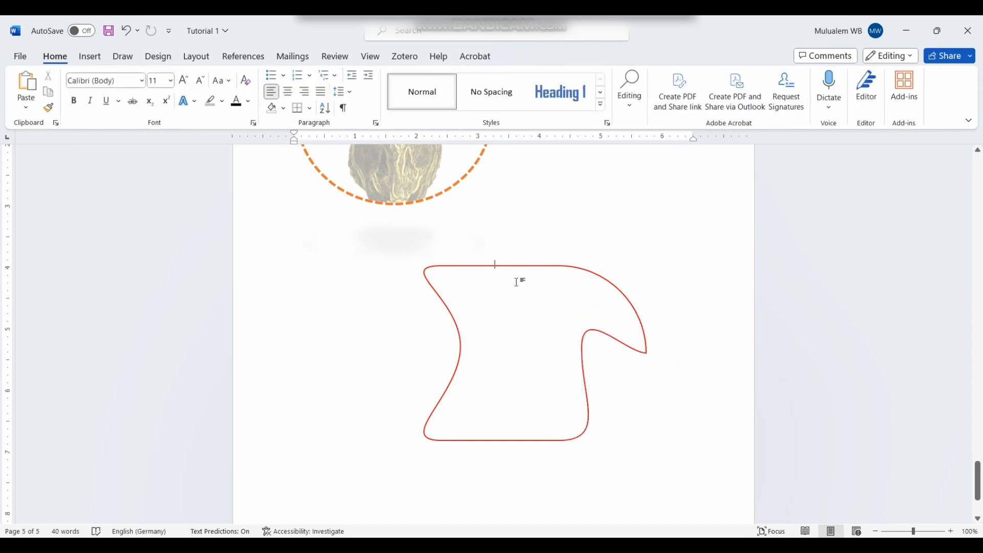
left_click(583, 376)
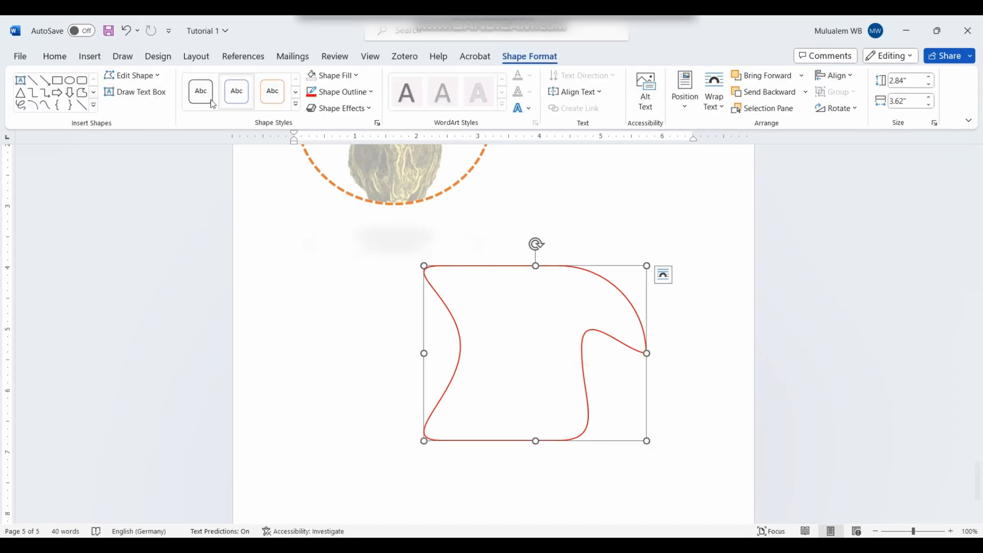
Step: Drag the top-right point down and left, bending the top edge into a dipped curve
left_click(158, 76)
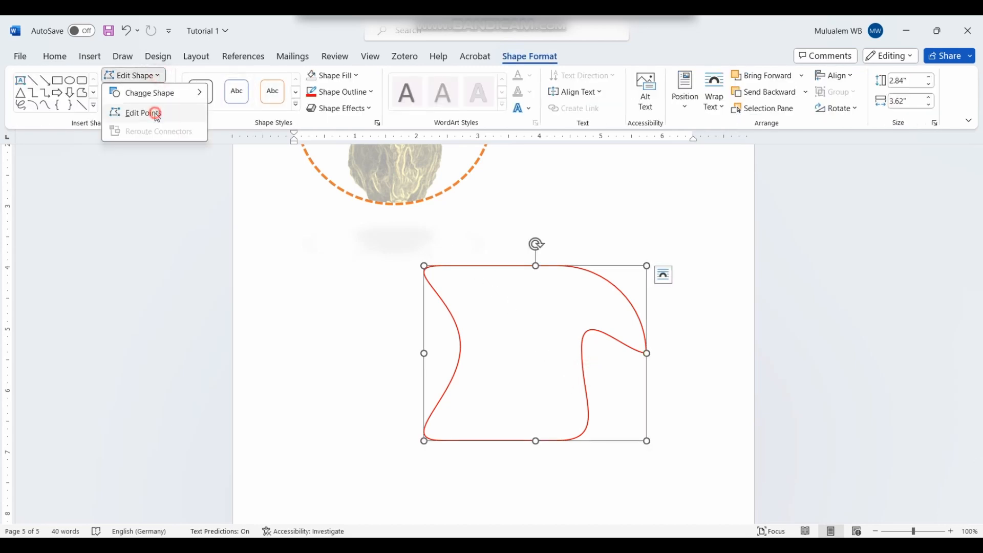
left_click(153, 113)
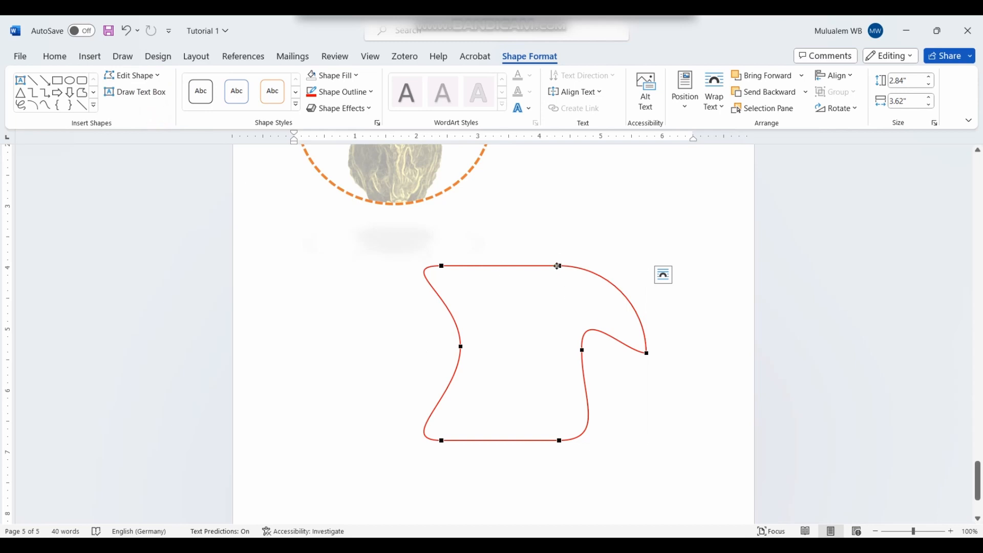
left_click_drag(559, 266, 461, 296)
left_click_drag(567, 303, 629, 231)
left_click(656, 458)
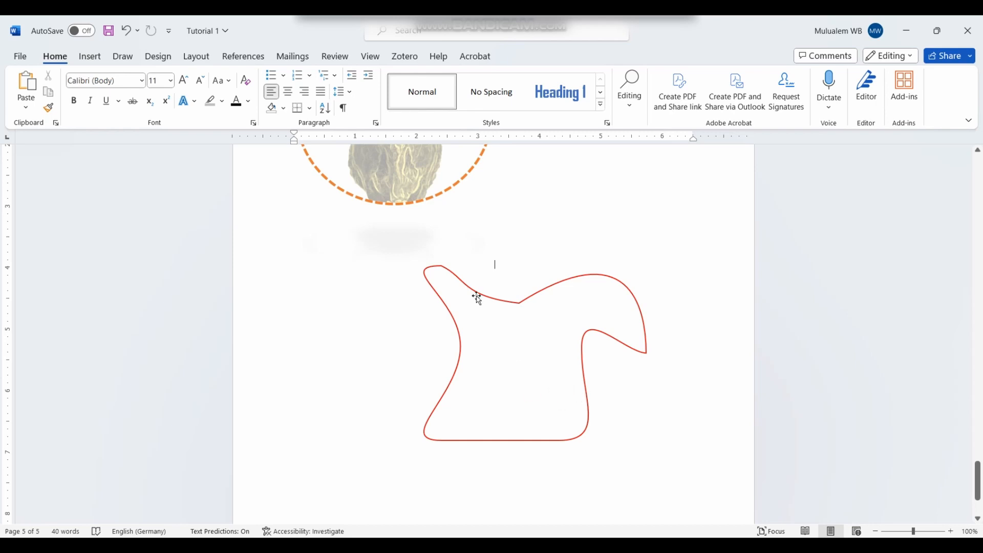
left_click(450, 279)
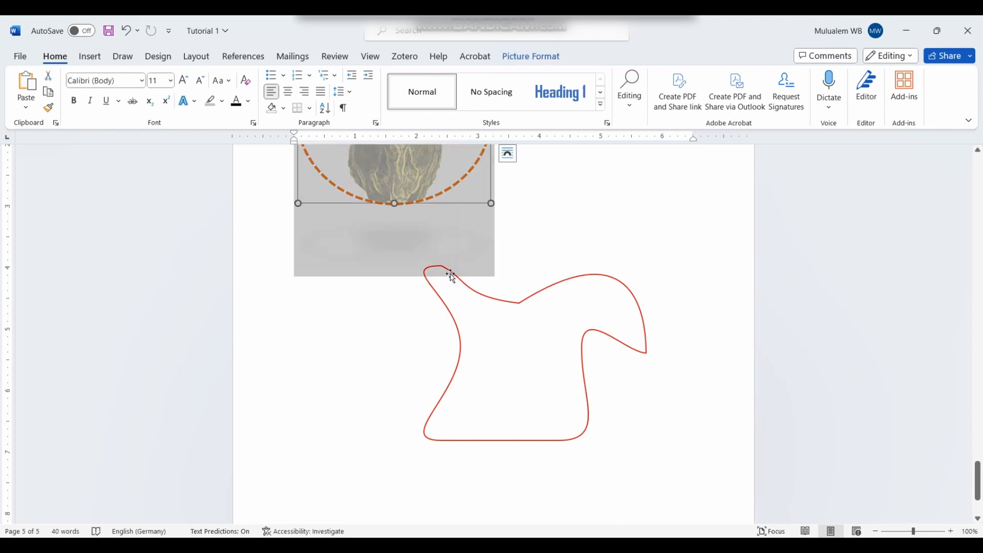
left_click(500, 297)
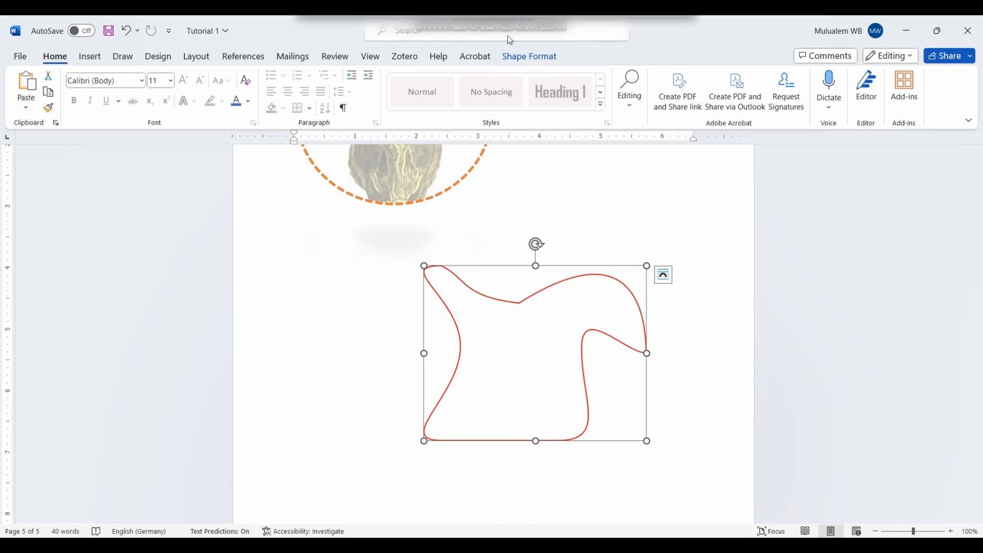
left_click(519, 61)
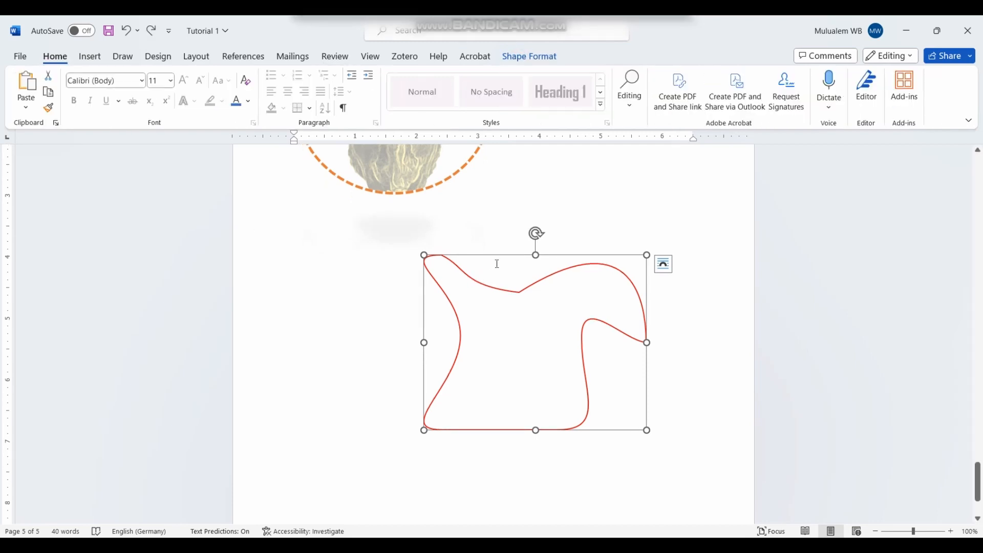
Step: Set the freeform's fill to Solid fill in the Format Shape pane
right_click(497, 256)
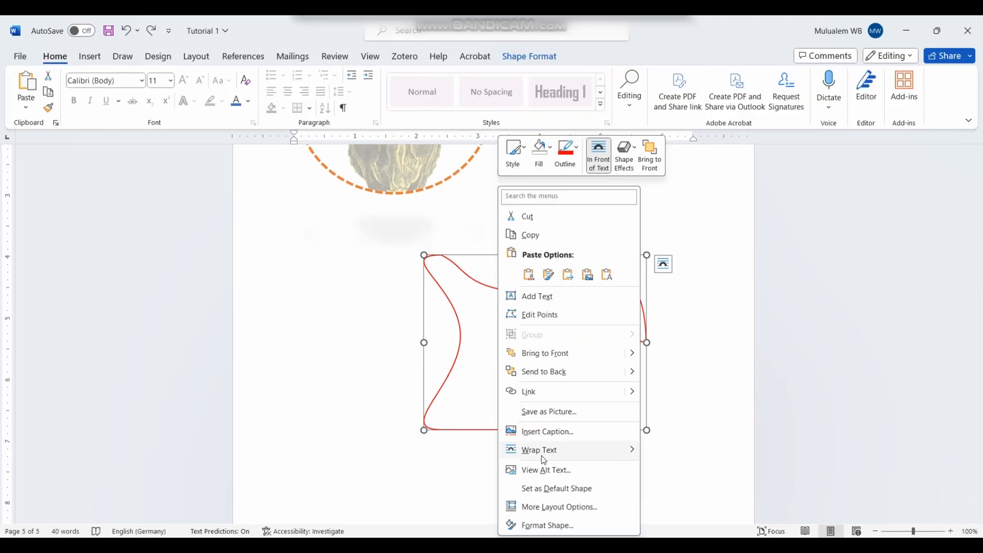
left_click(544, 526)
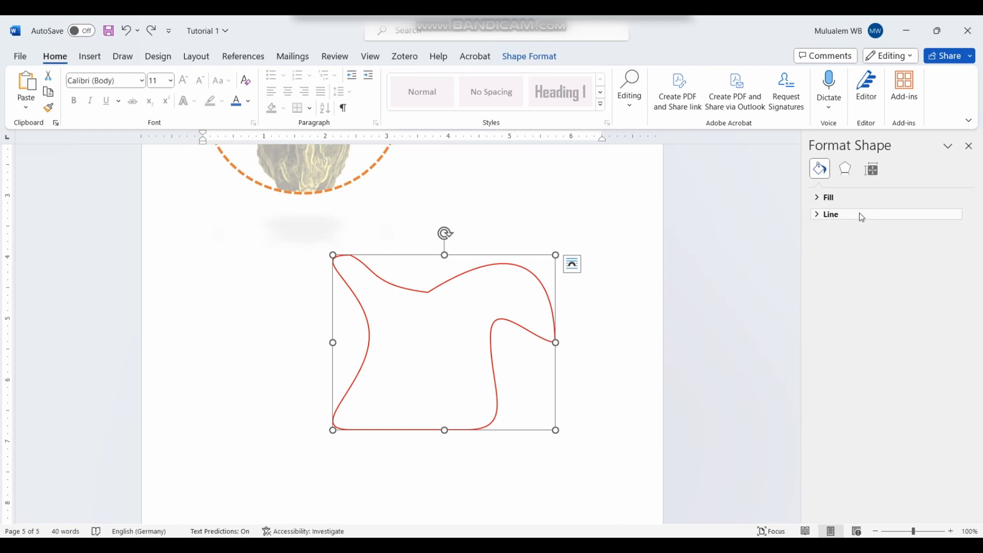
left_click(817, 200)
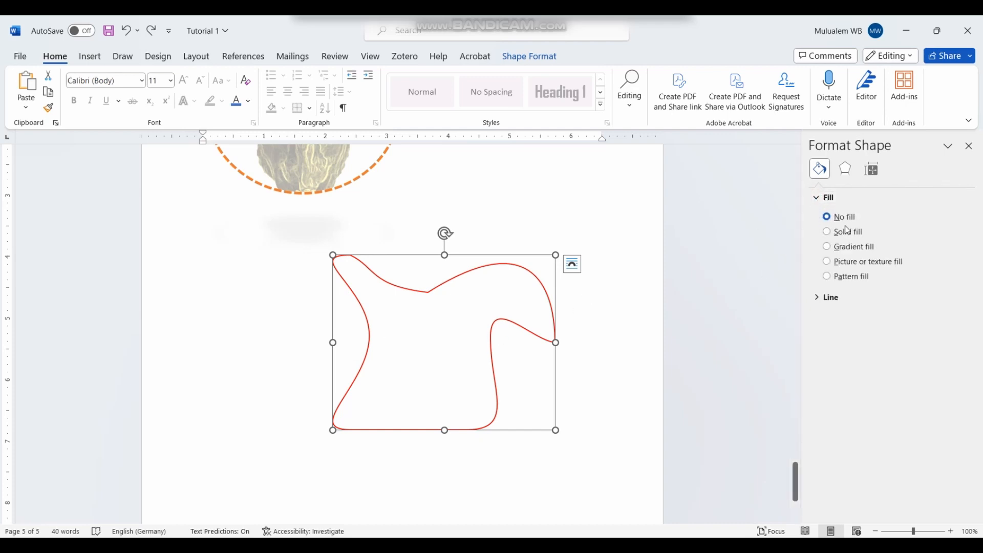
left_click(827, 232)
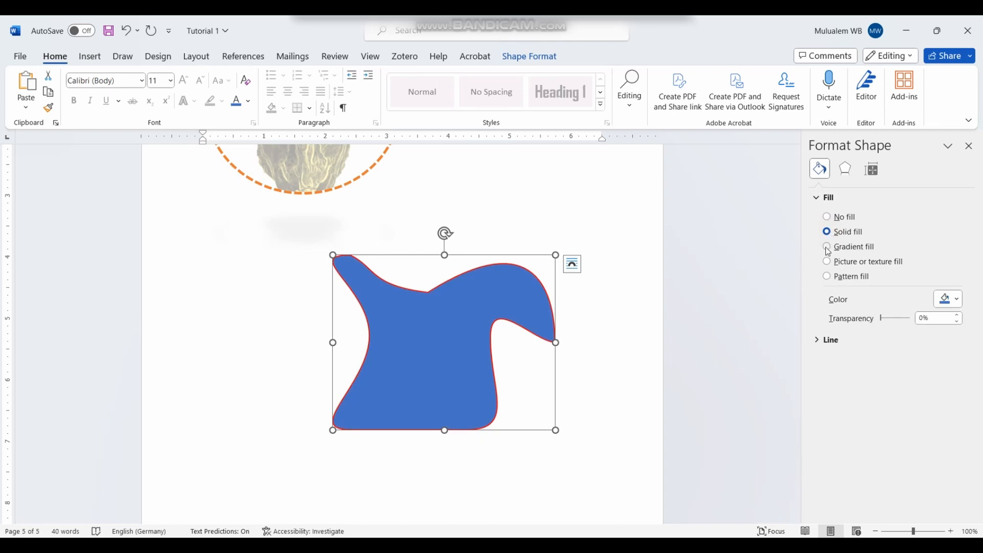
Step: Switch to a gradient fill and delete the extra gradient stop near 74–83%
left_click(827, 247)
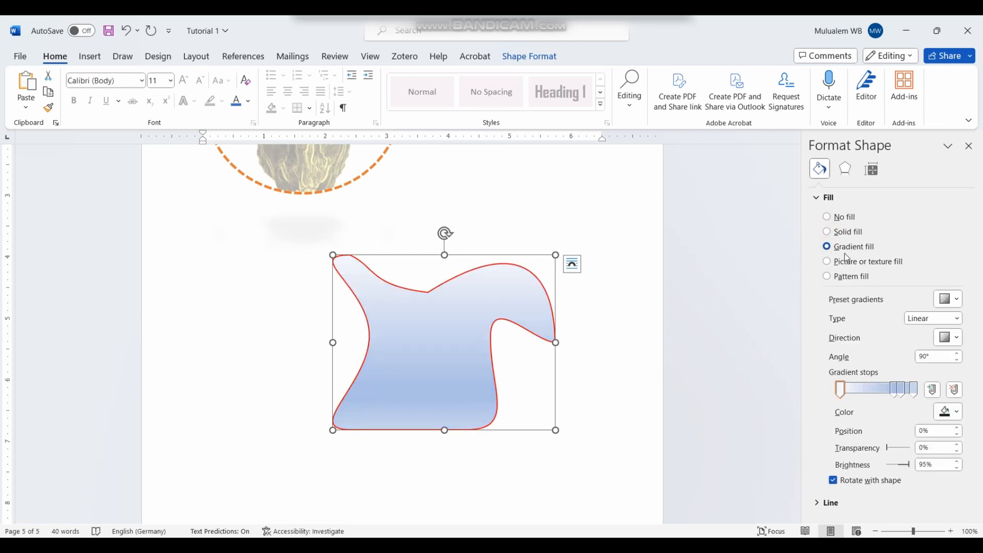
left_click(894, 390)
left_click(901, 393)
left_click_drag(898, 392, 889, 391)
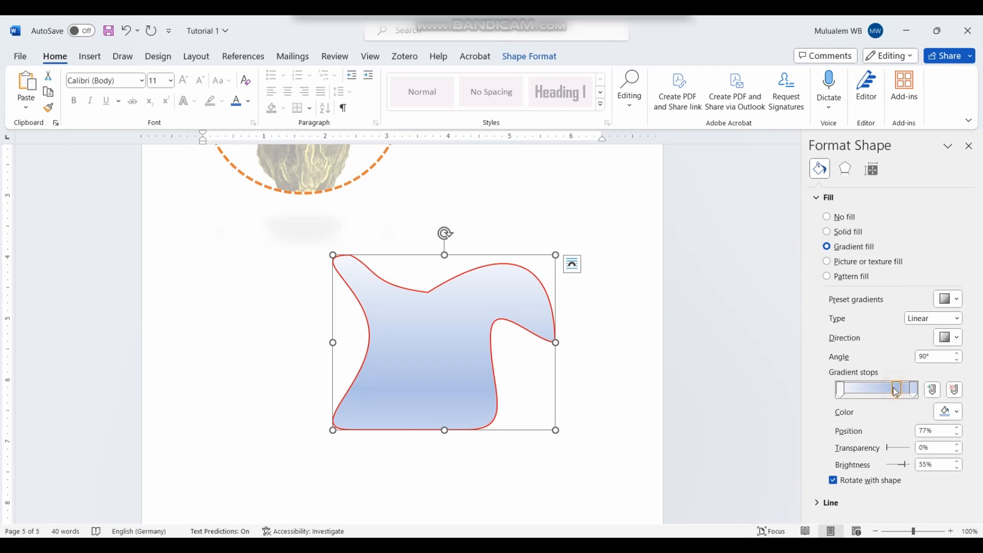
key("Delete")
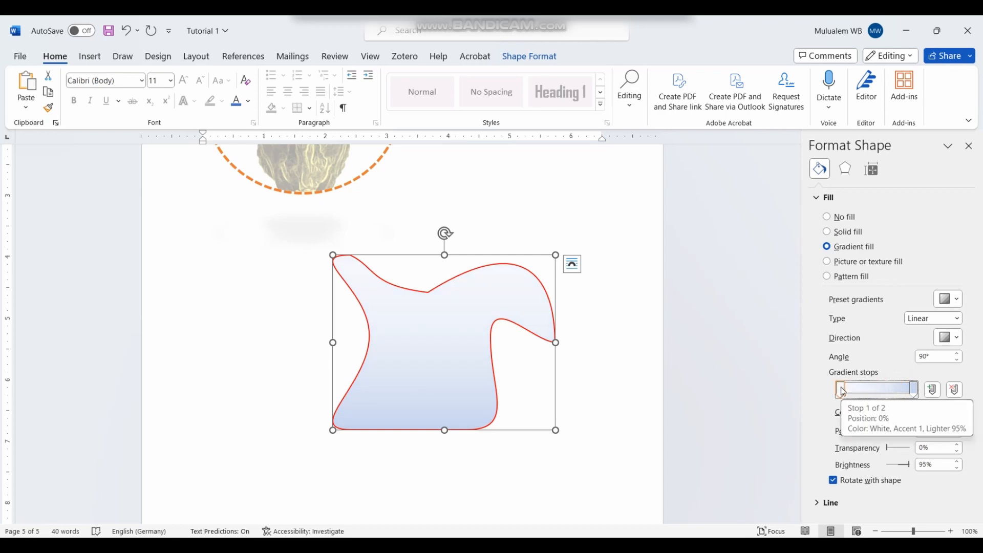
Step: Color the 100% gradient stop green and the 0% stop orange
left_click(843, 392)
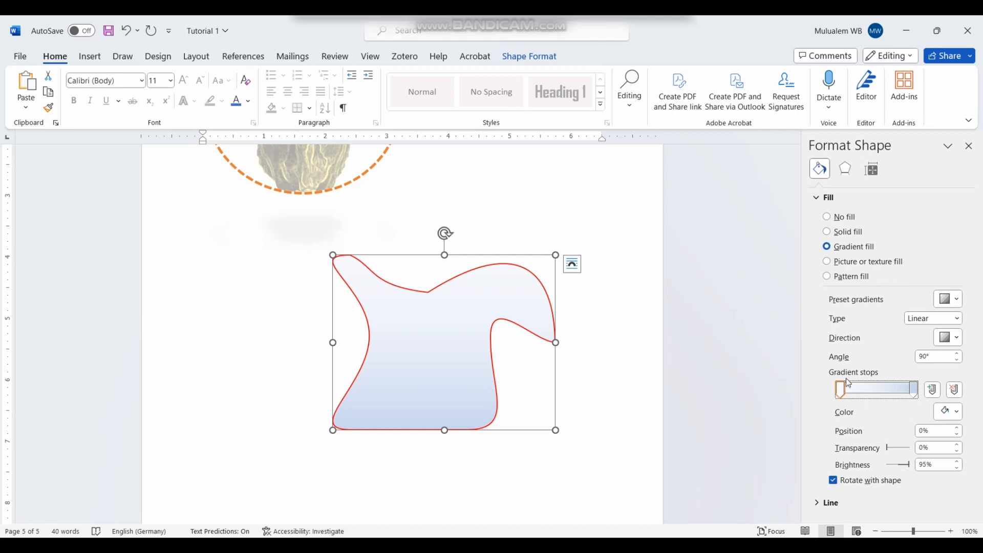
left_click(918, 388)
left_click(953, 411)
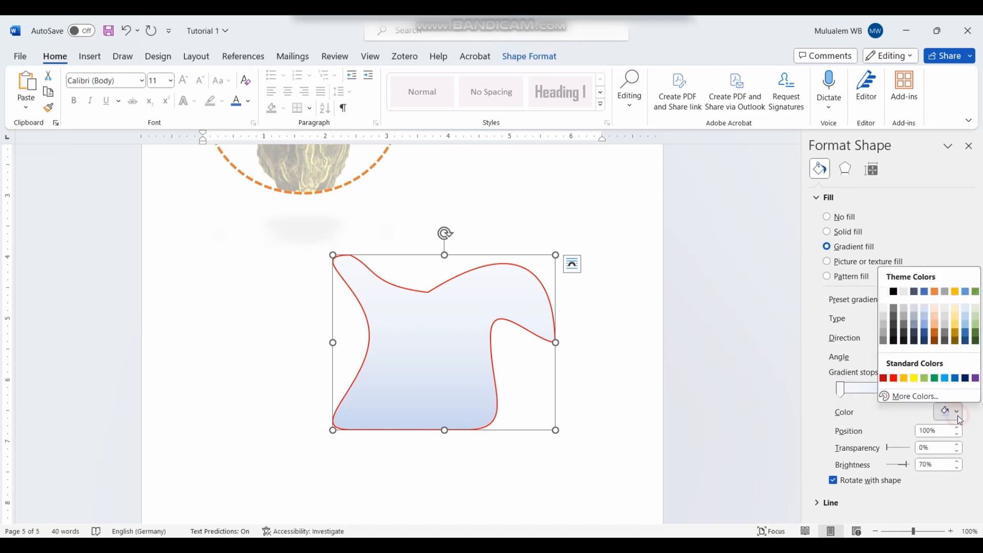
left_click(934, 379)
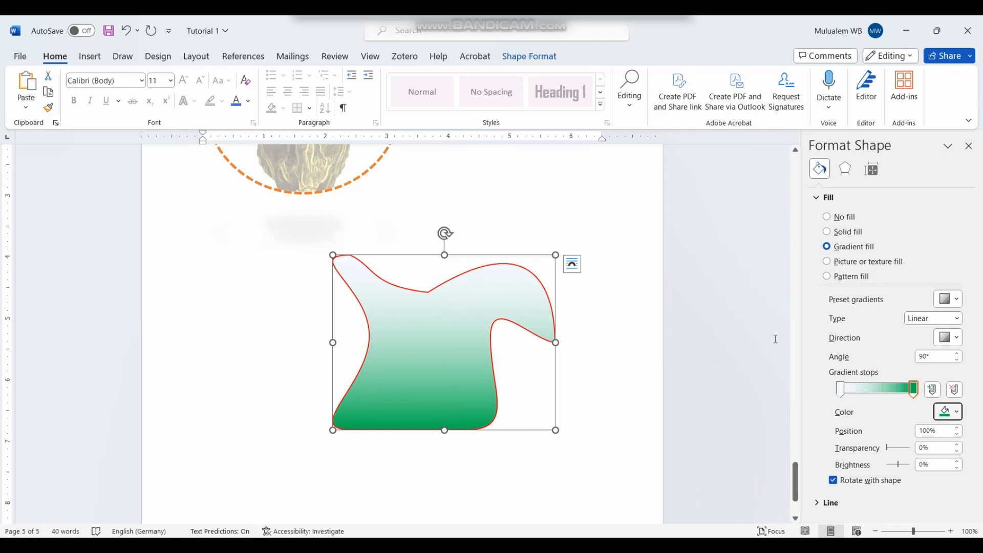
left_click(840, 389)
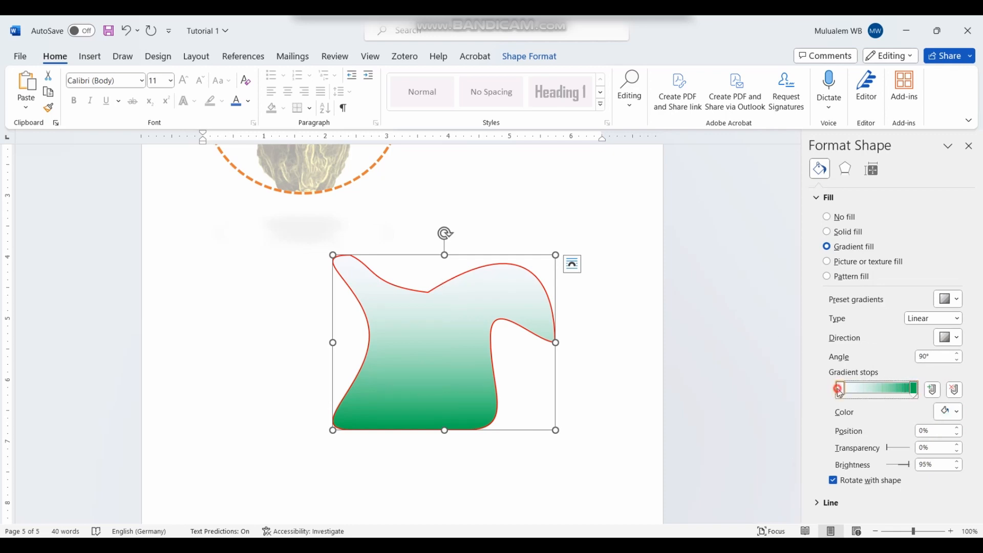
left_click(960, 416)
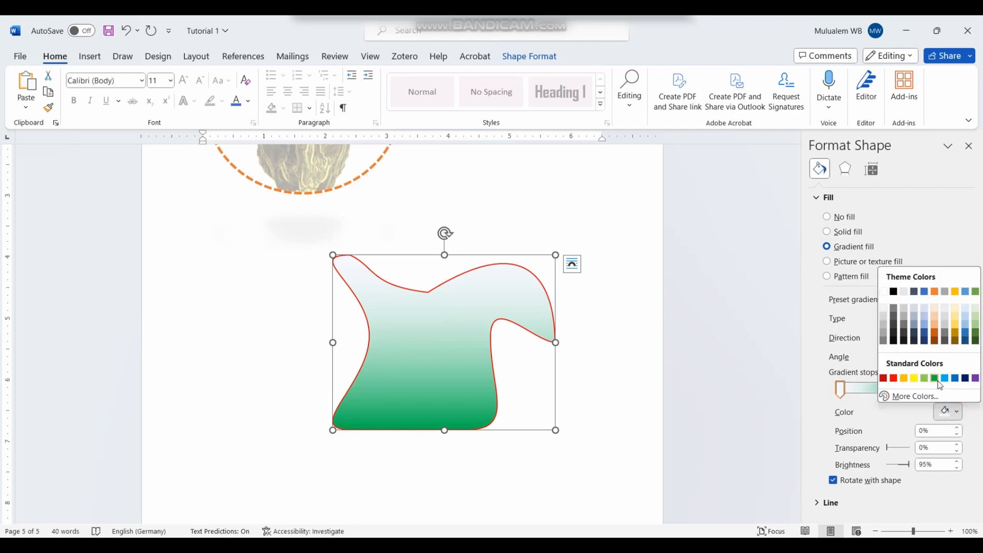
left_click(904, 378)
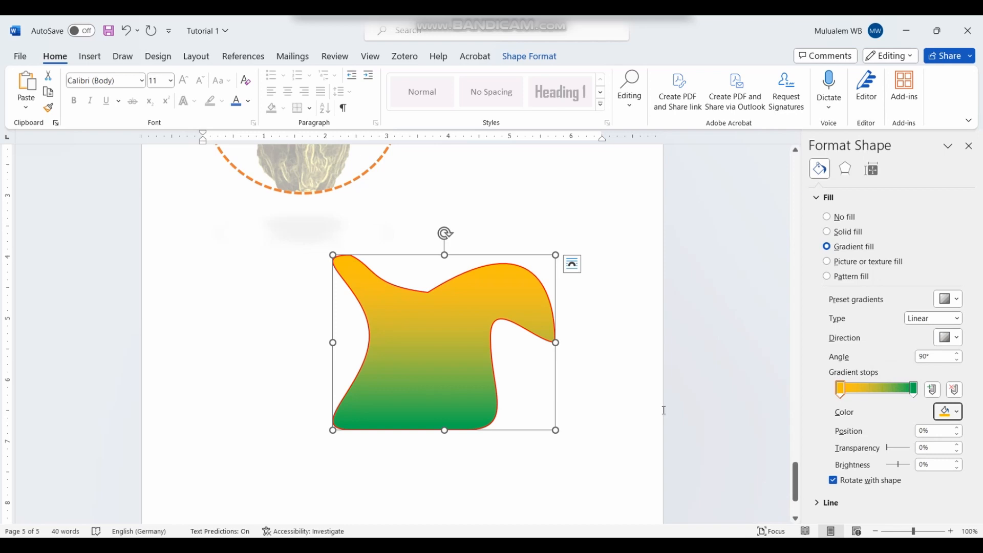
Step: Apply the fish-fossil texture as the shape's picture or texture fill
left_click(830, 264)
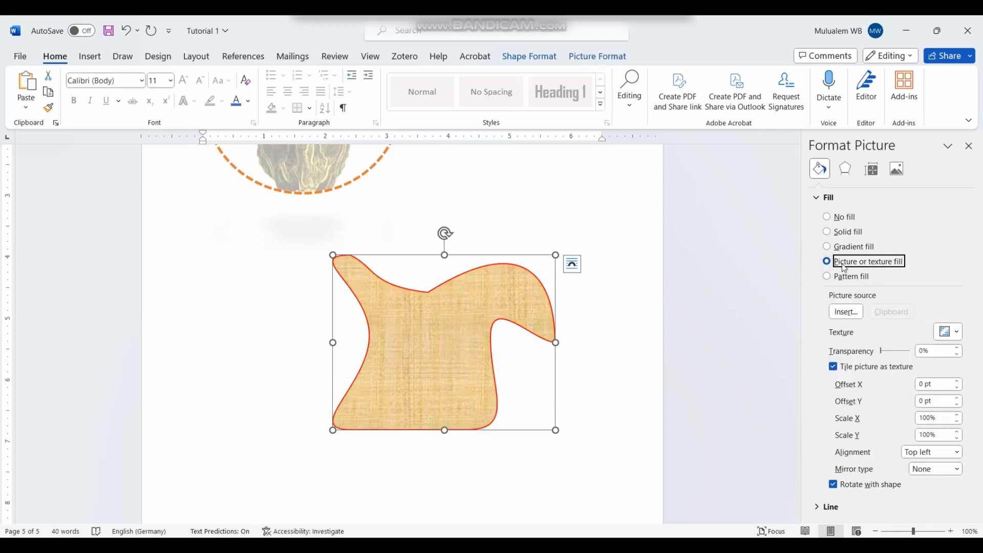
left_click(956, 333)
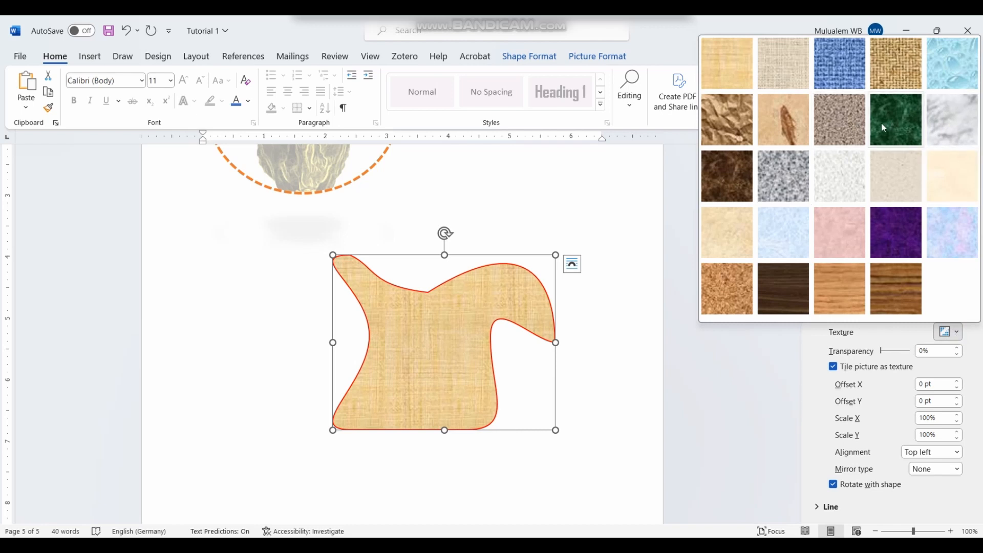
left_click(799, 130)
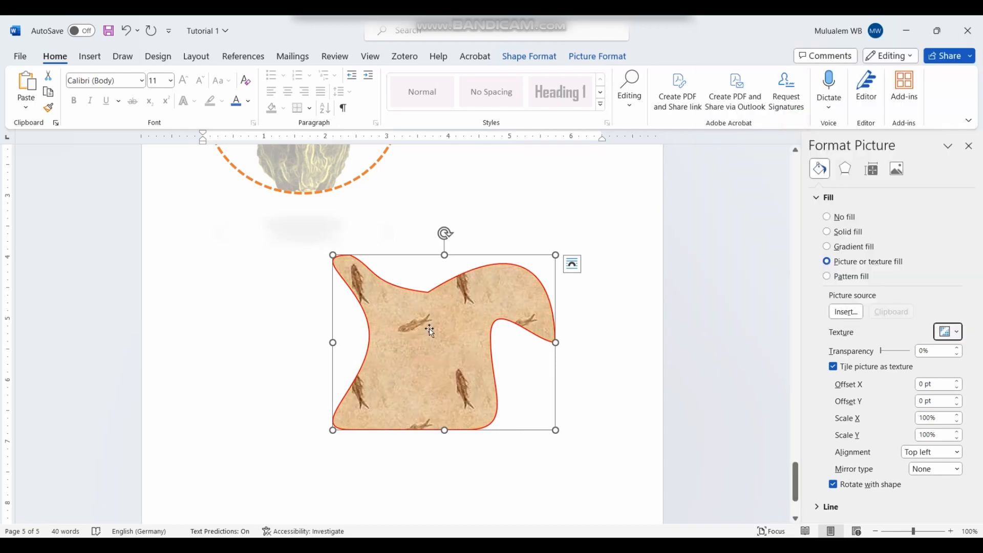
Step: Try several pattern fills, ending on a light wavy one, then return to the fish-fossil texture fill
left_click(833, 278)
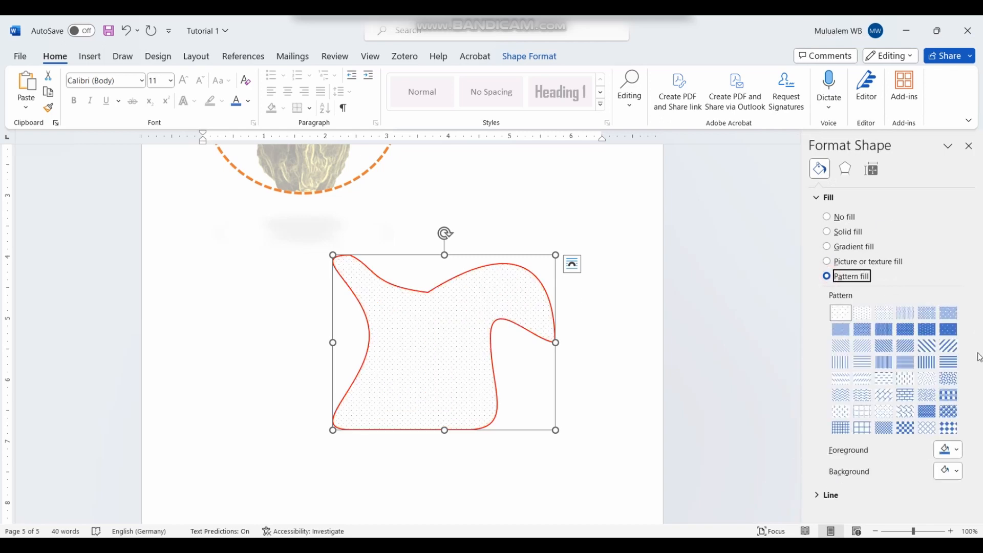
left_click(948, 328)
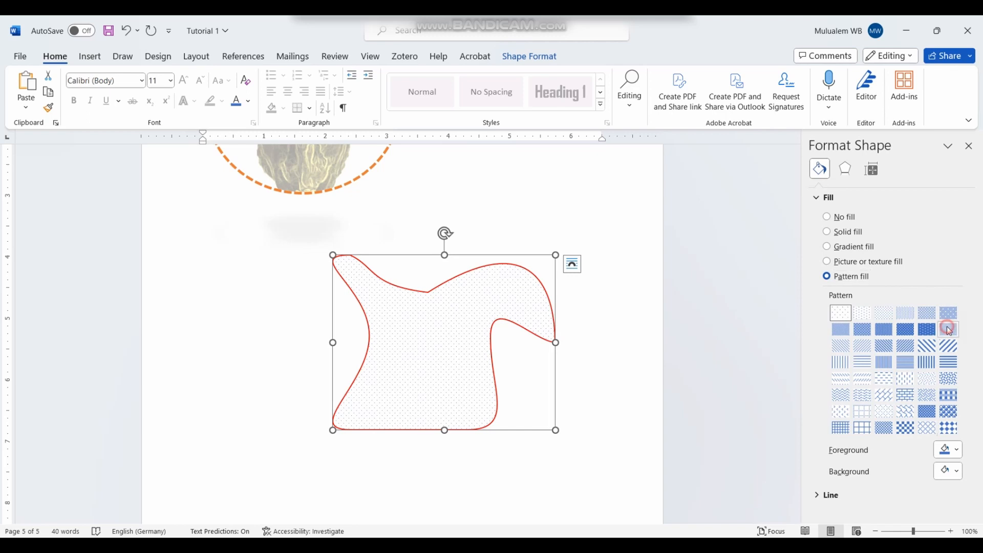
left_click(927, 313)
left_click(926, 378)
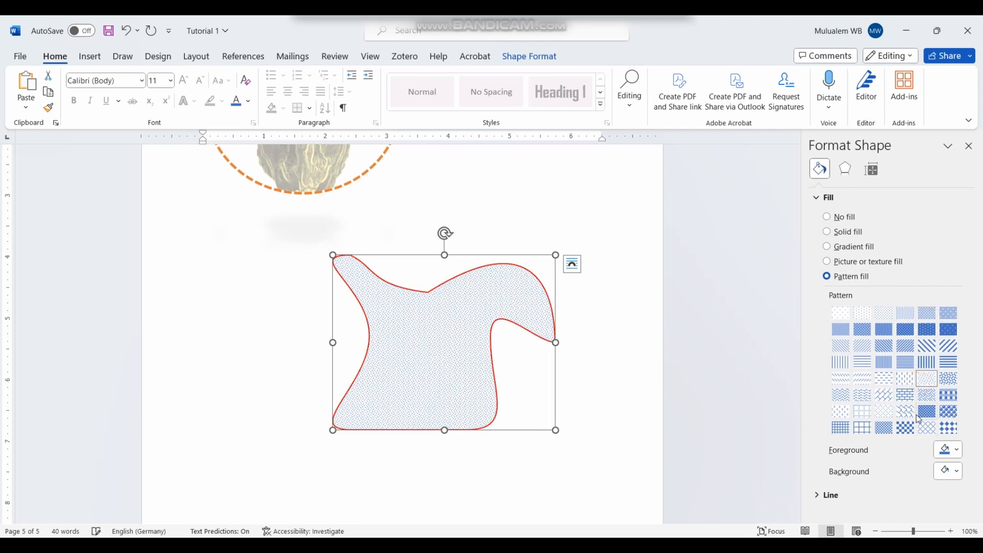
left_click(926, 412)
left_click(906, 414)
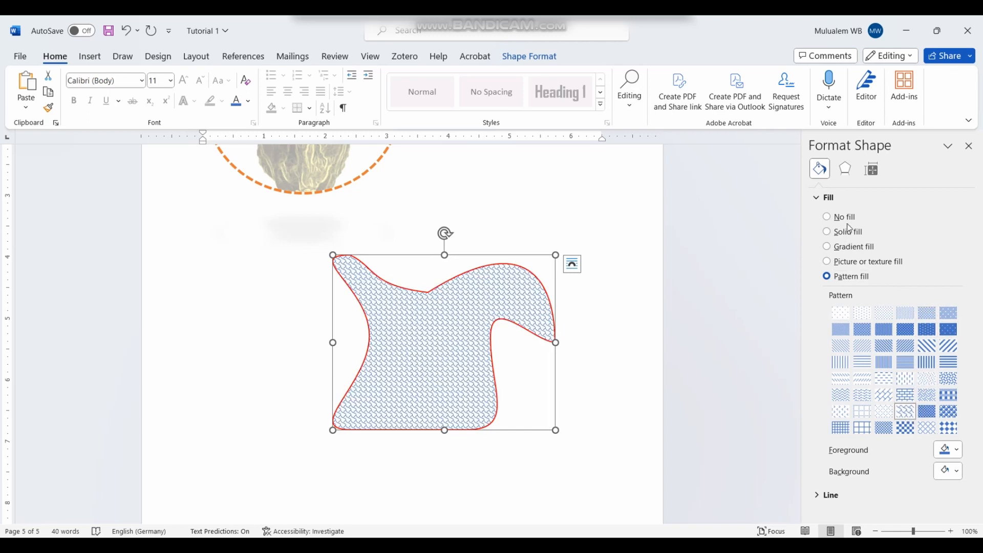
left_click(826, 261)
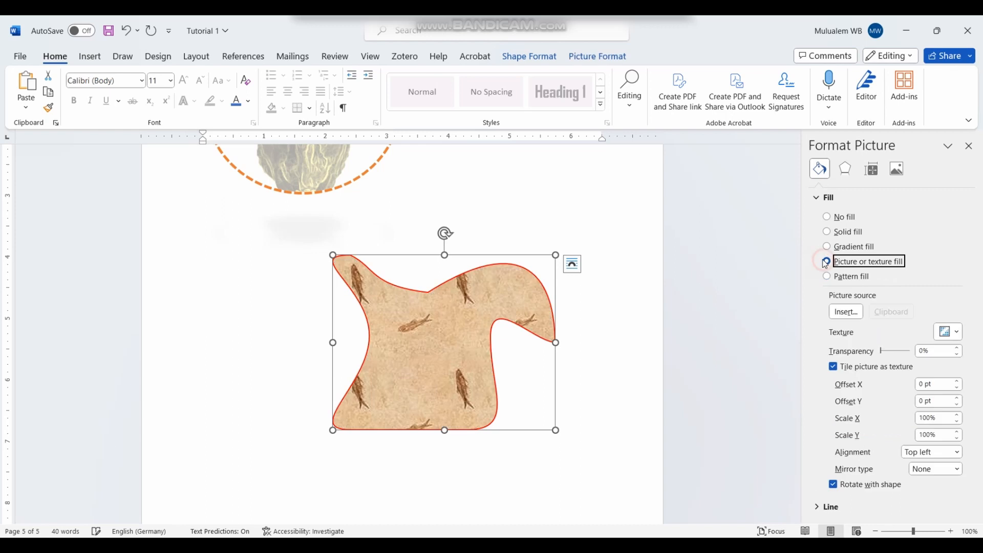
Step: Fill the shape with the golf-ball-on-a-tee photo from Stock Images
left_click(855, 316)
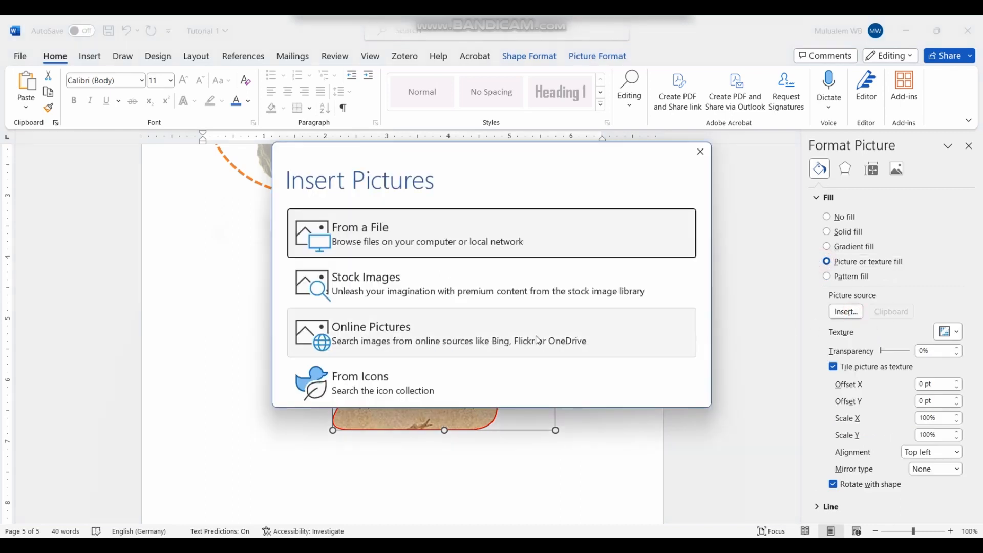
left_click(380, 291)
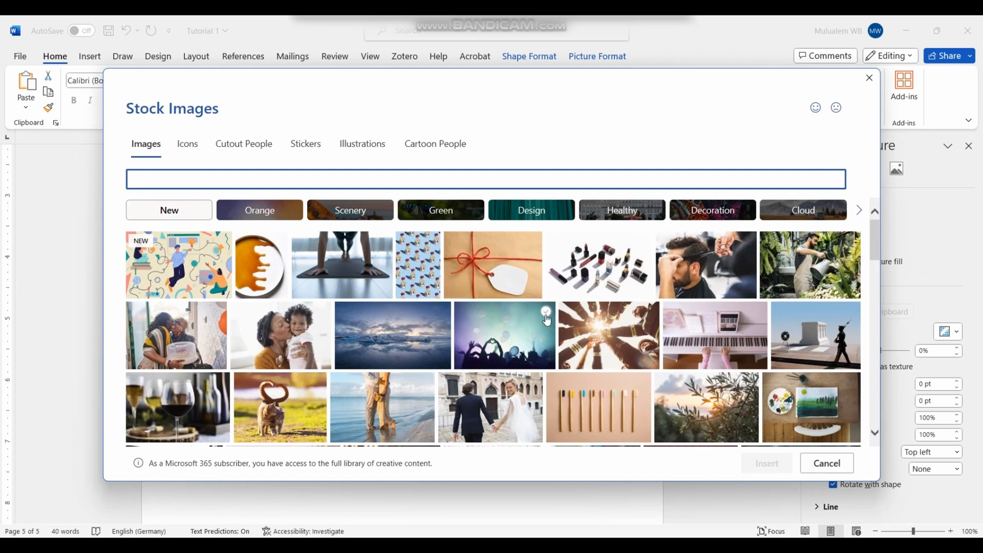
scroll(546, 320, "down", 10)
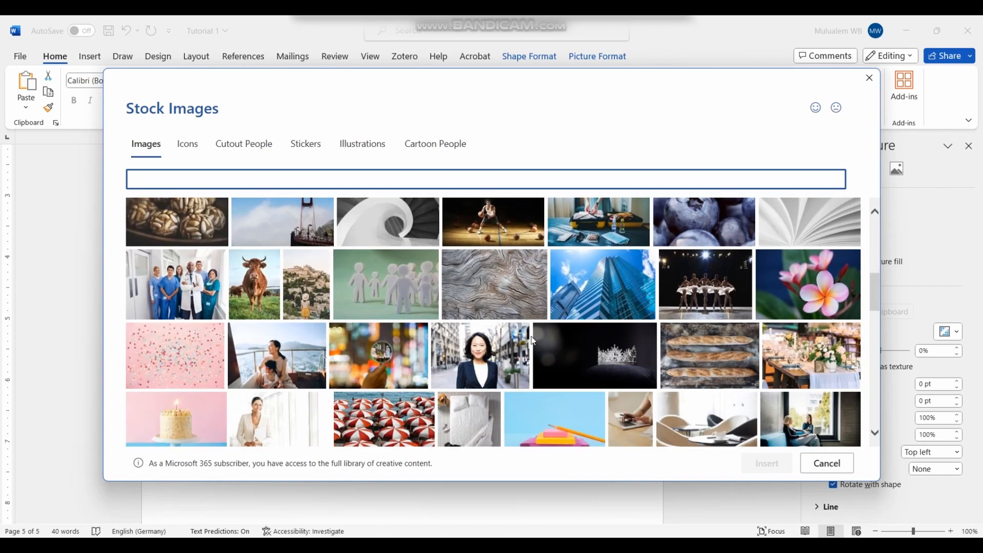
scroll(528, 346, "down", 8)
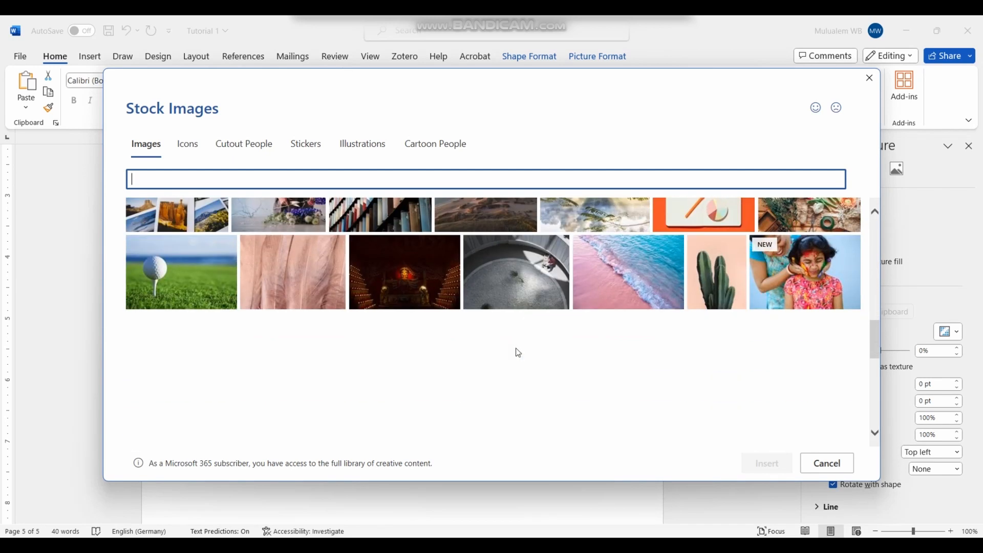
scroll(517, 354, "down", 1)
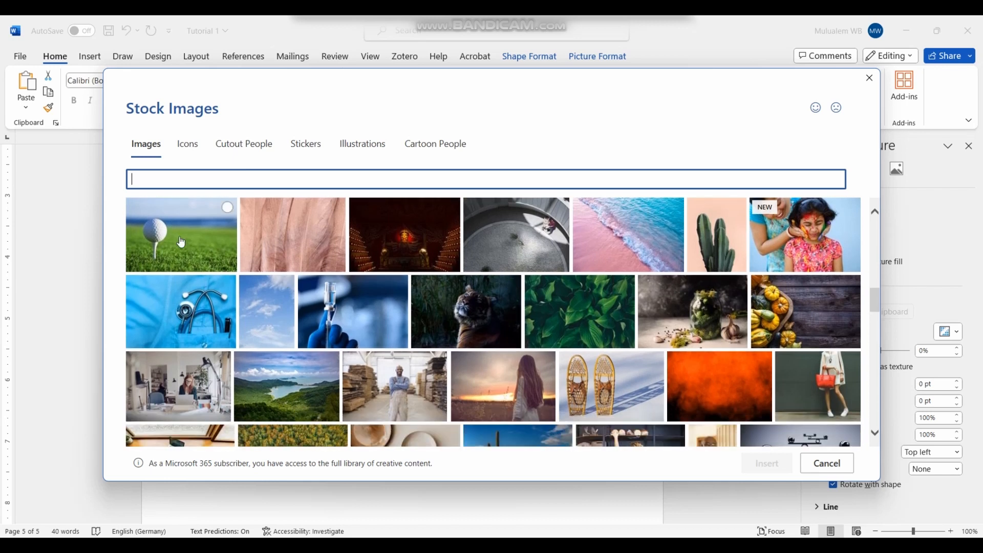
left_click(180, 237)
left_click(742, 461)
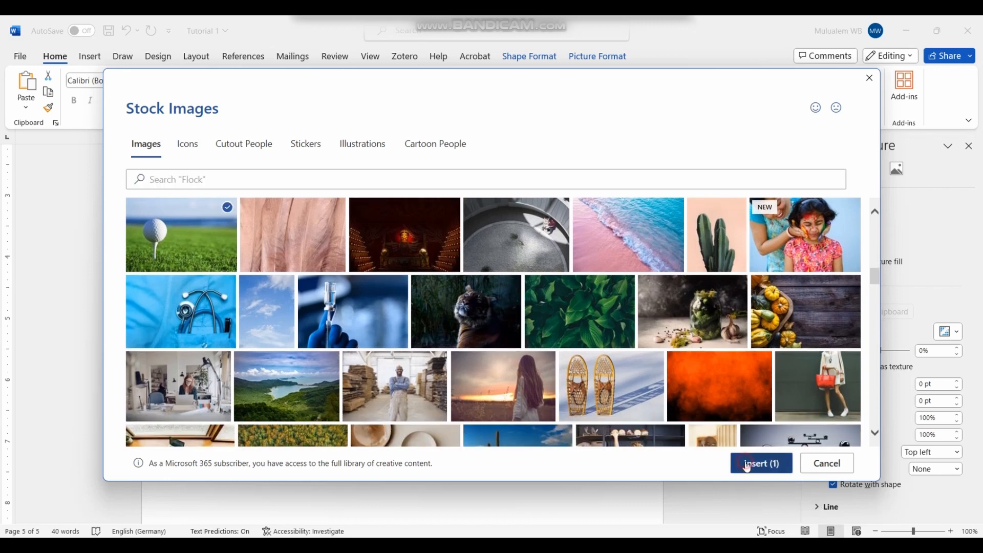
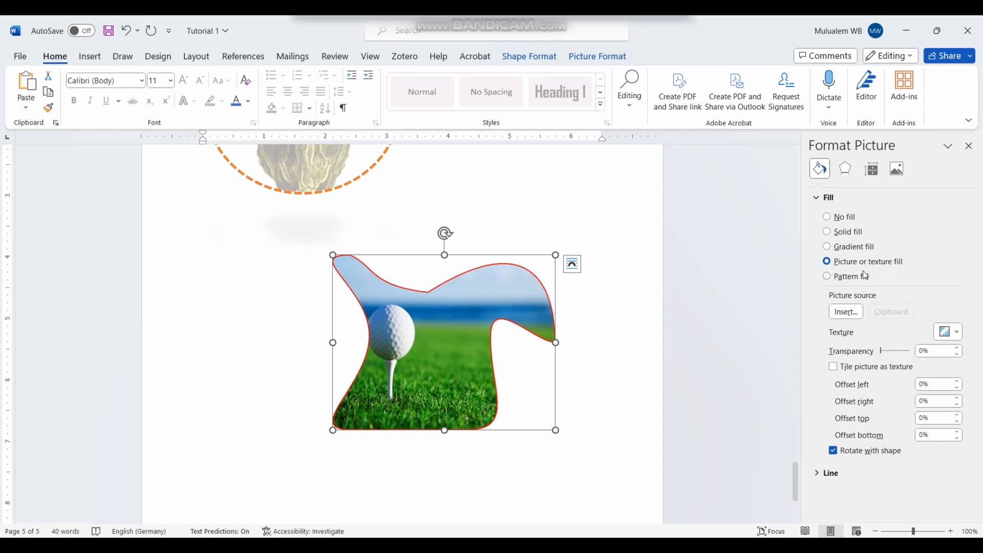
Step: Switch the picture's outline to a gradient line with a red first stop
left_click(816, 474)
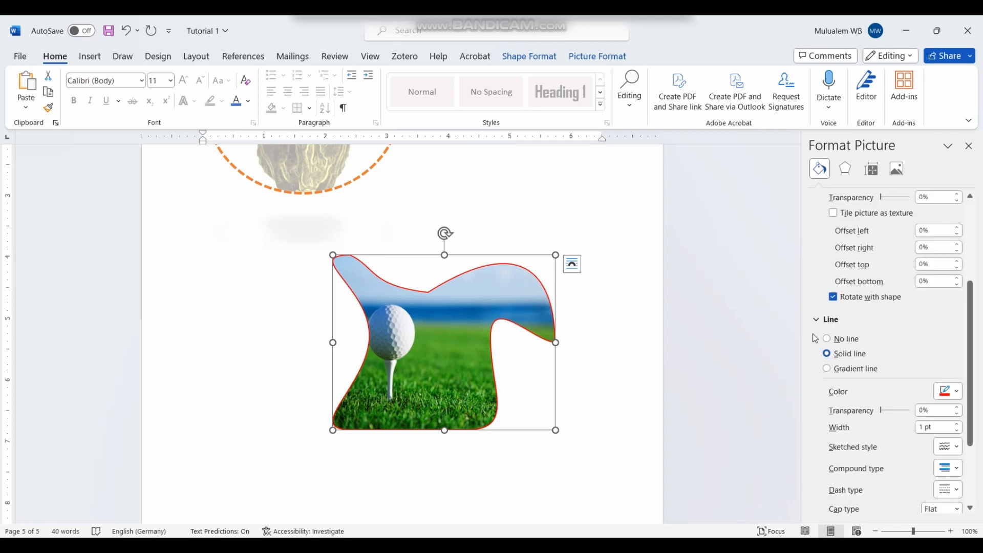
left_click(826, 369)
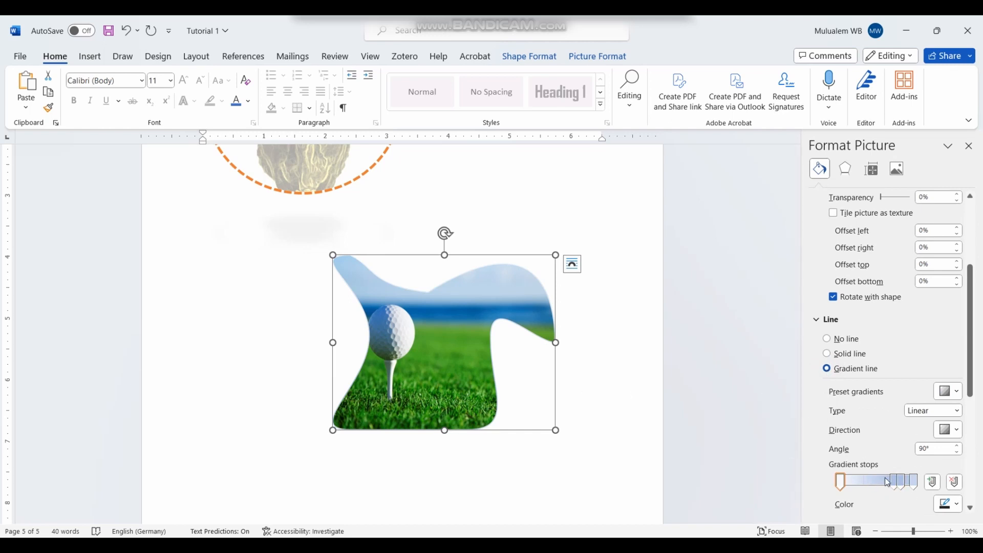
left_click(840, 483)
left_click(953, 504)
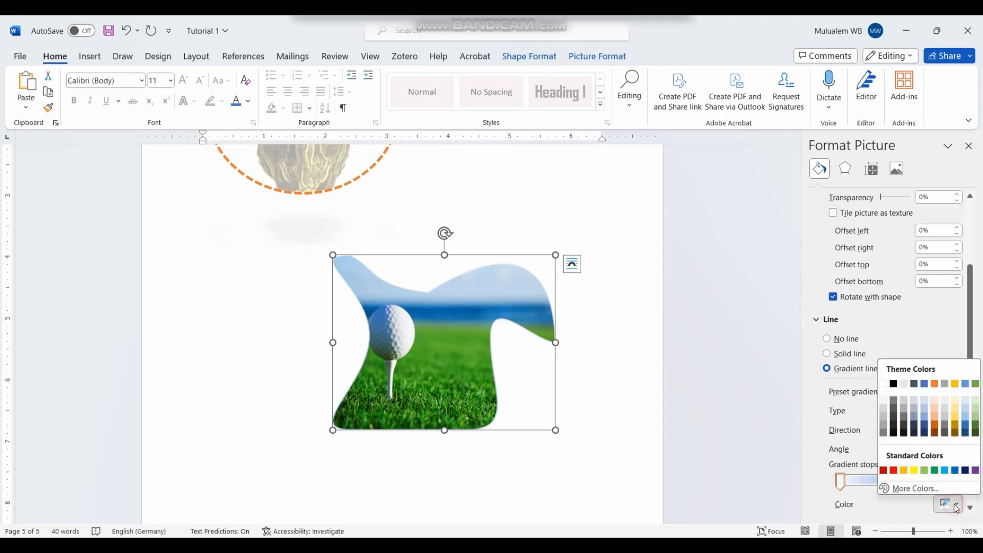
left_click(891, 471)
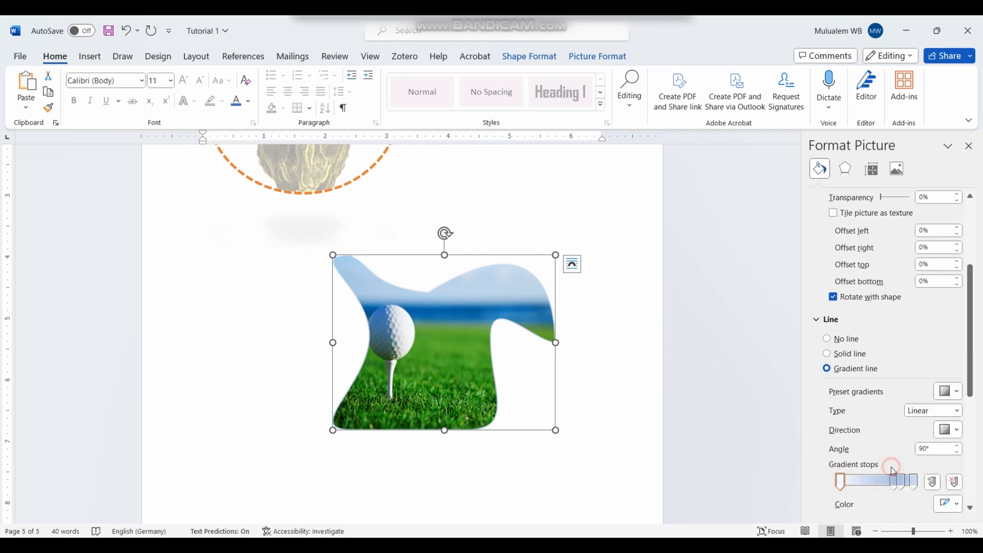
Step: Make the last gradient stop blue and shift the neighbouring stop, then deselect the picture
left_click(914, 483)
left_click(953, 504)
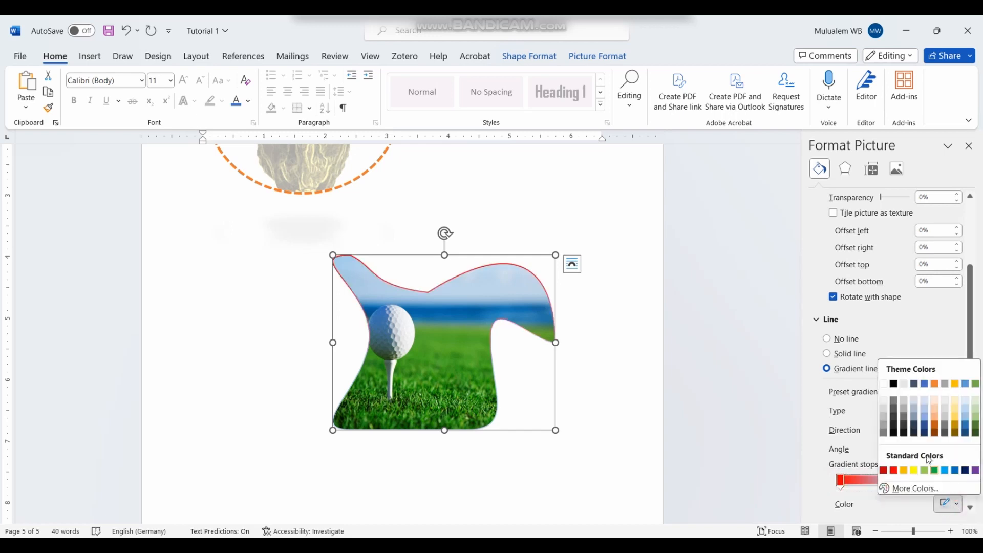
left_click(946, 471)
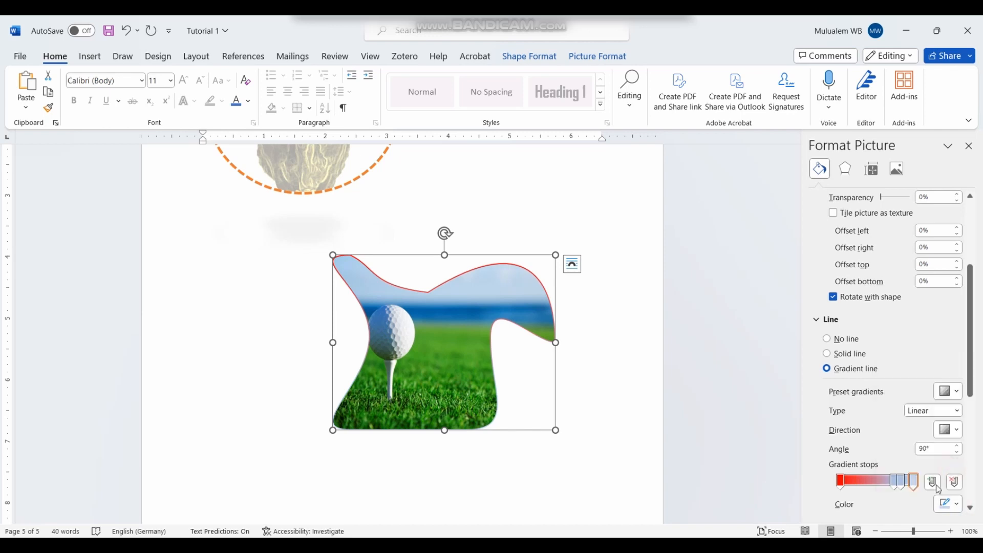
left_click(902, 484)
left_click(901, 485)
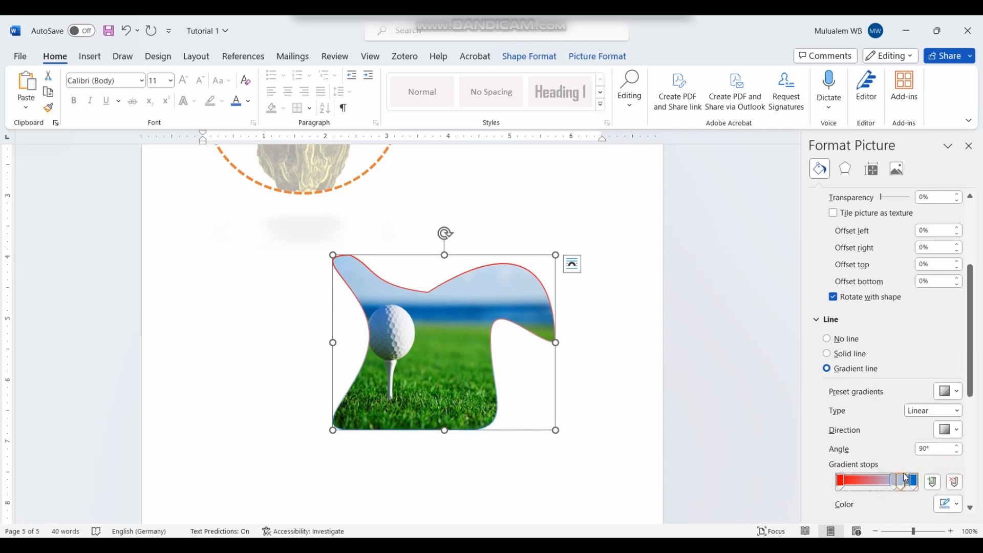
left_click_drag(900, 485, 895, 507)
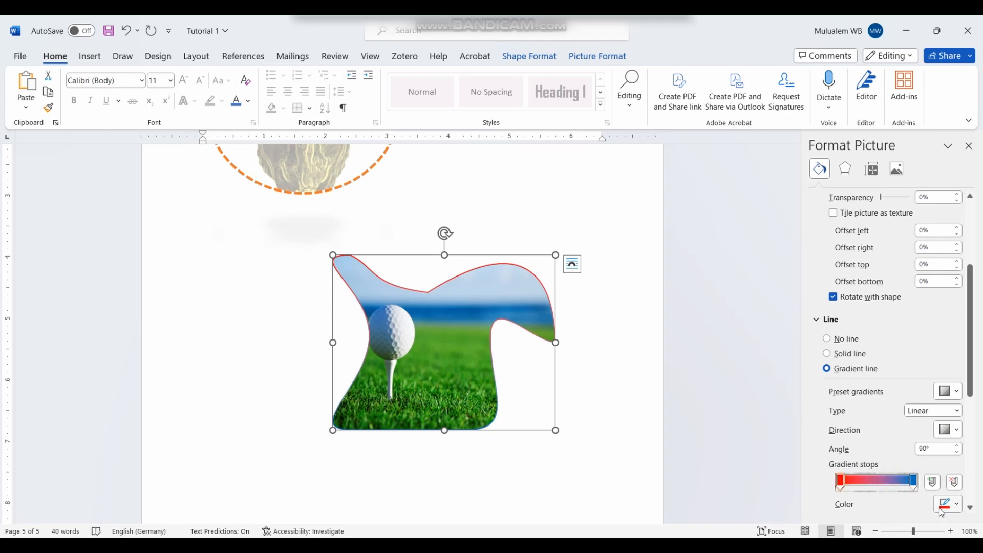
scroll(890, 475, "down", 3)
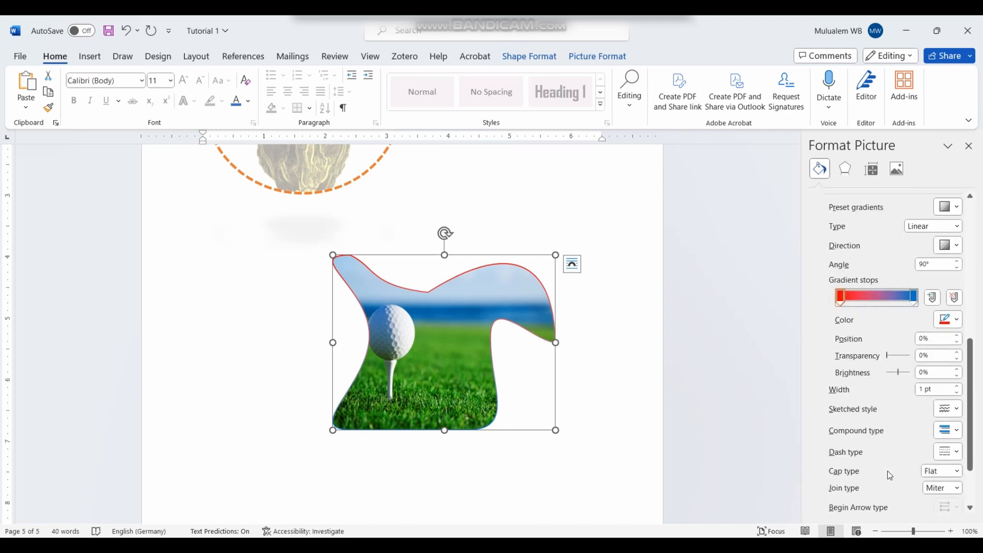
left_click(598, 398)
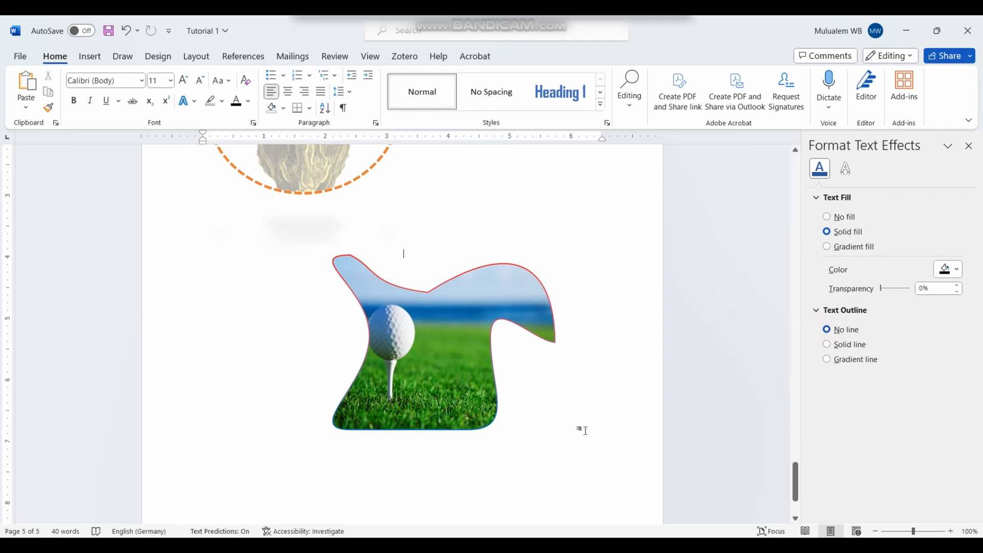
Step: Scroll the document and bring up the Insert ribbon
scroll(458, 382, "up", 4)
scroll(470, 434, "down", 3)
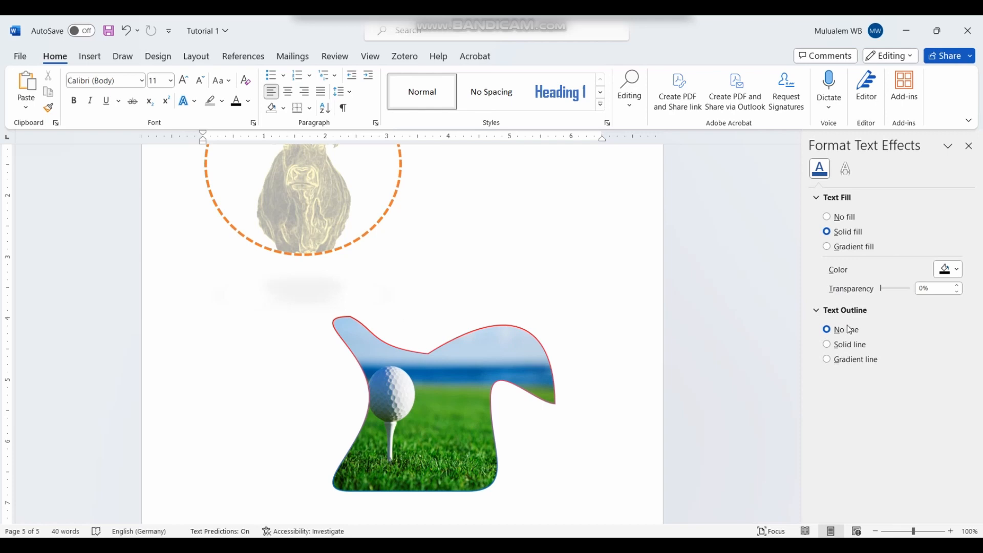
scroll(507, 465, "down", 5)
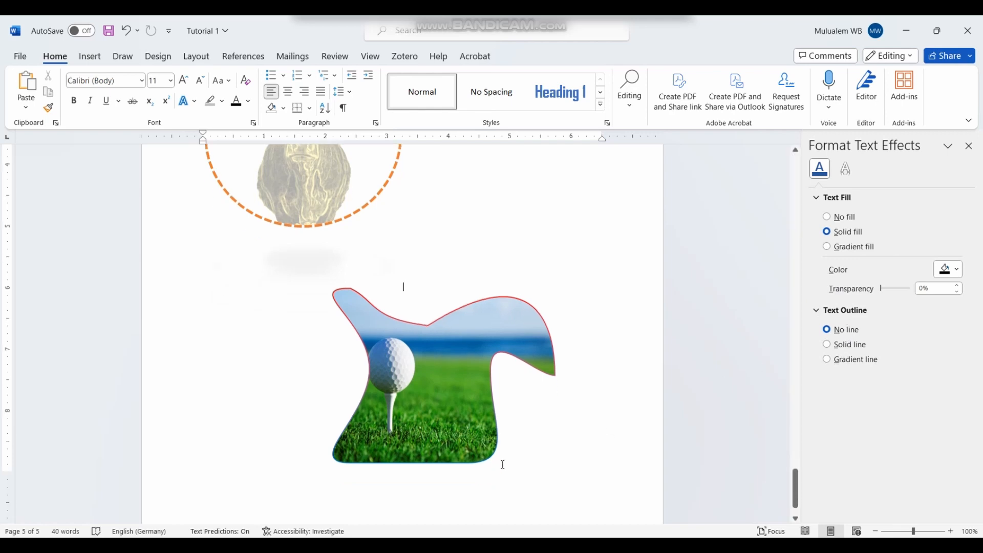
left_click(85, 62)
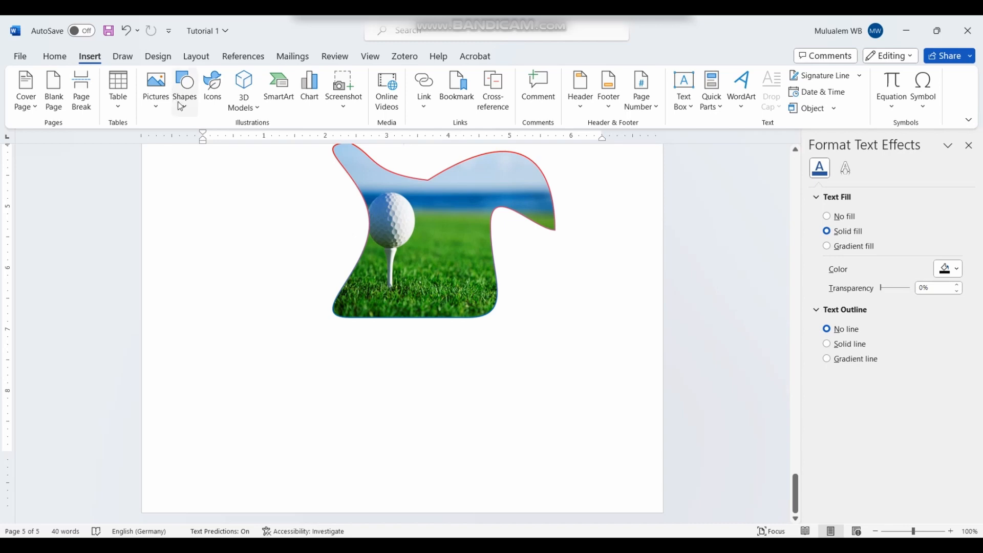
Step: Put the cursor on the empty line below the golf-ball picture and open the stock icons library
left_click(516, 287)
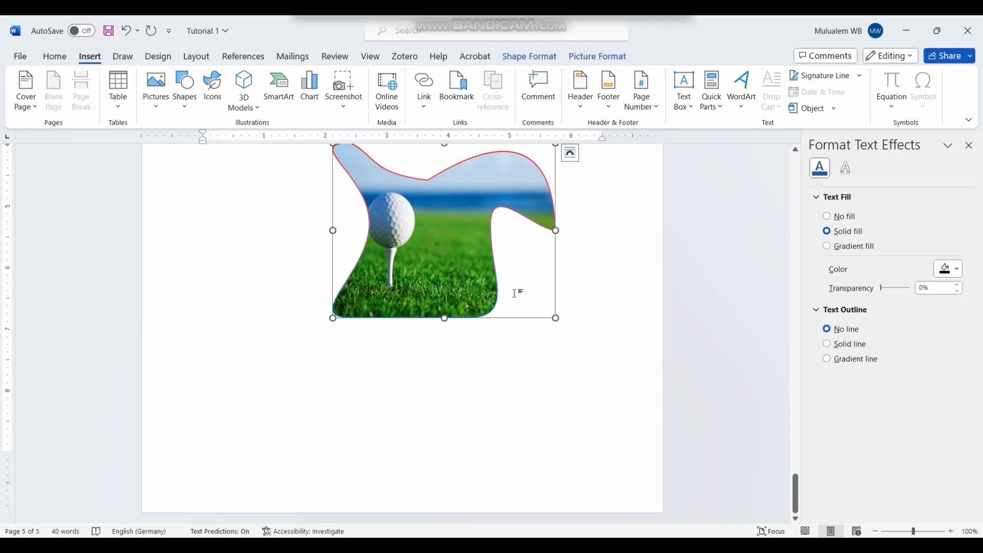
left_click(565, 315)
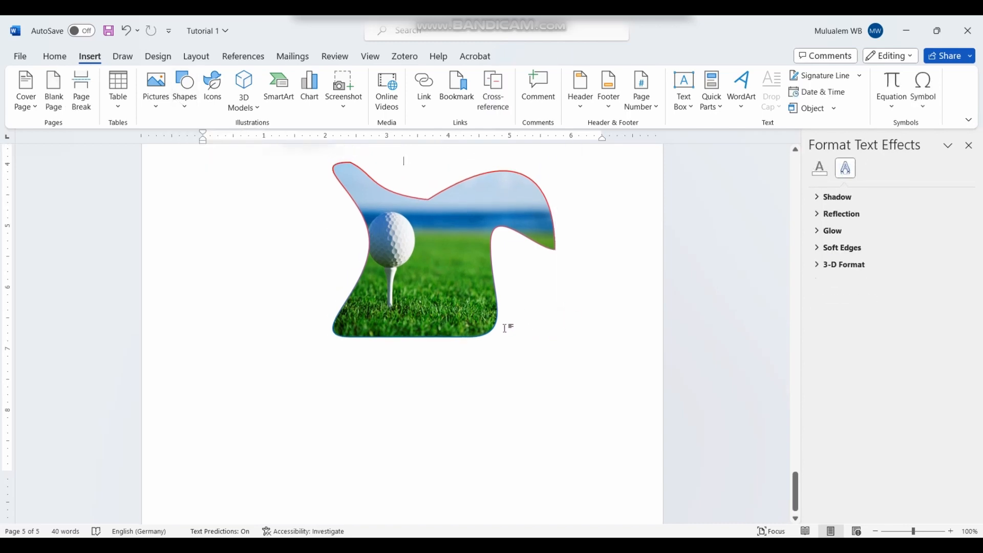
left_click(508, 328)
left_click(563, 335)
left_click(561, 336)
double_click(281, 422)
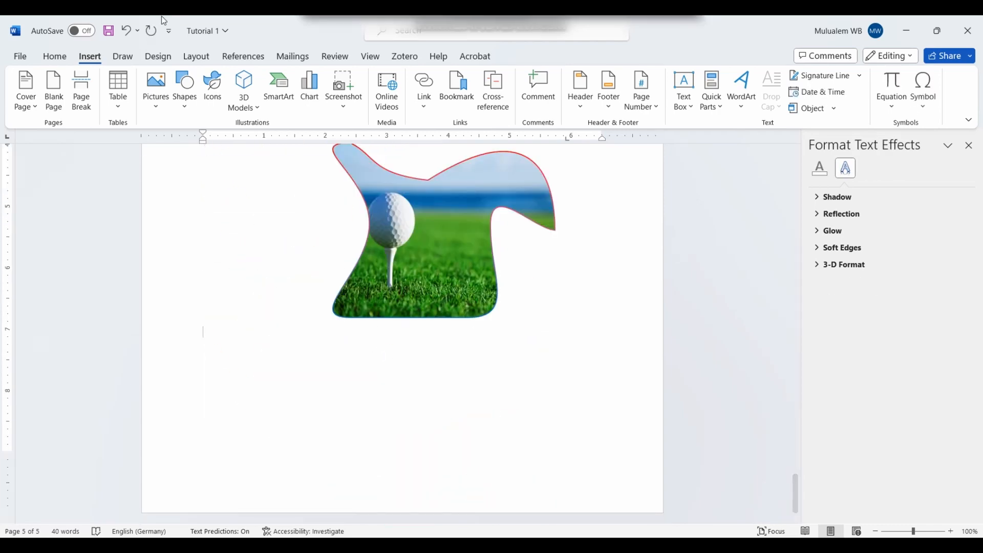
left_click(216, 107)
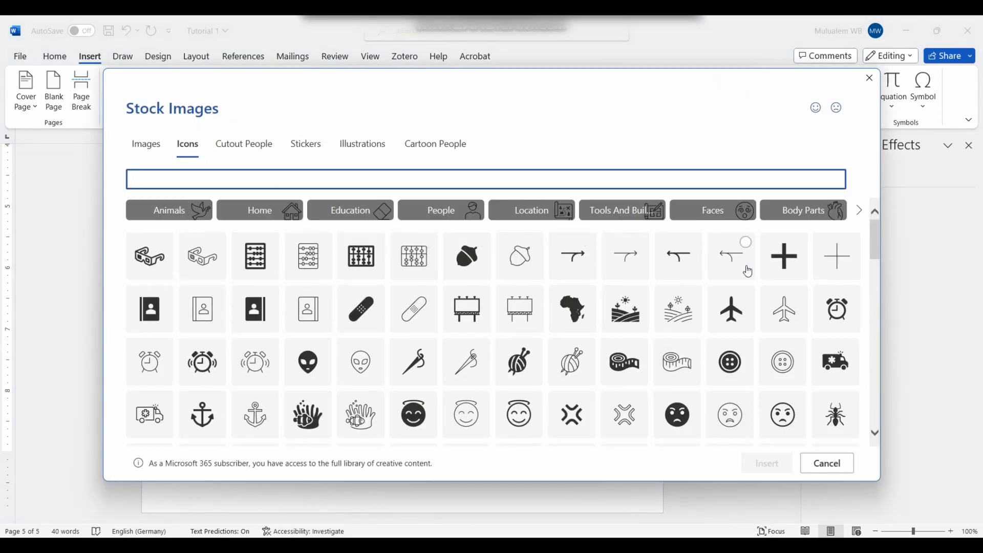
Step: Insert the sun-over-fields landscape icon and enlarge it to 2.97" by 2.97"
scroll(739, 282, "down", 3)
scroll(432, 321, "up", 3)
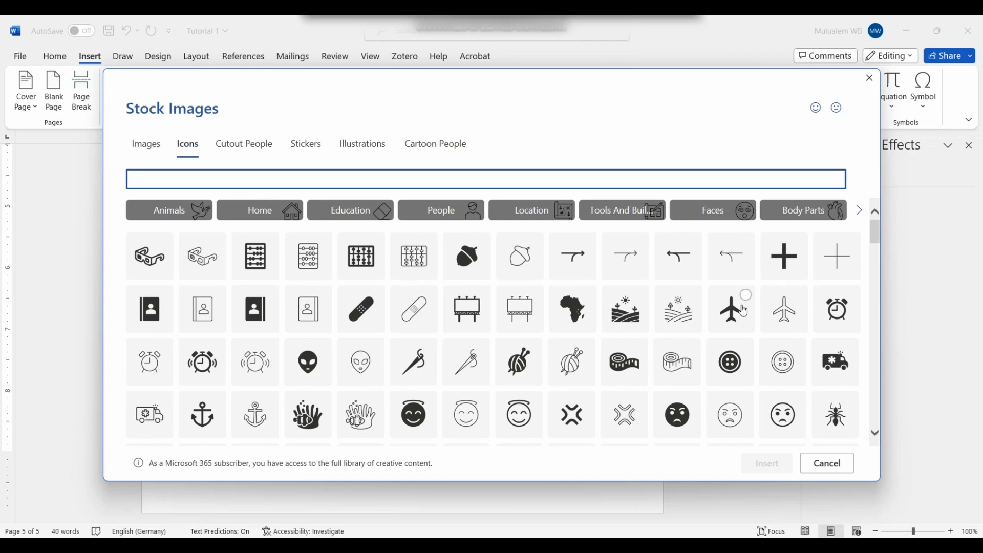
left_click(620, 313)
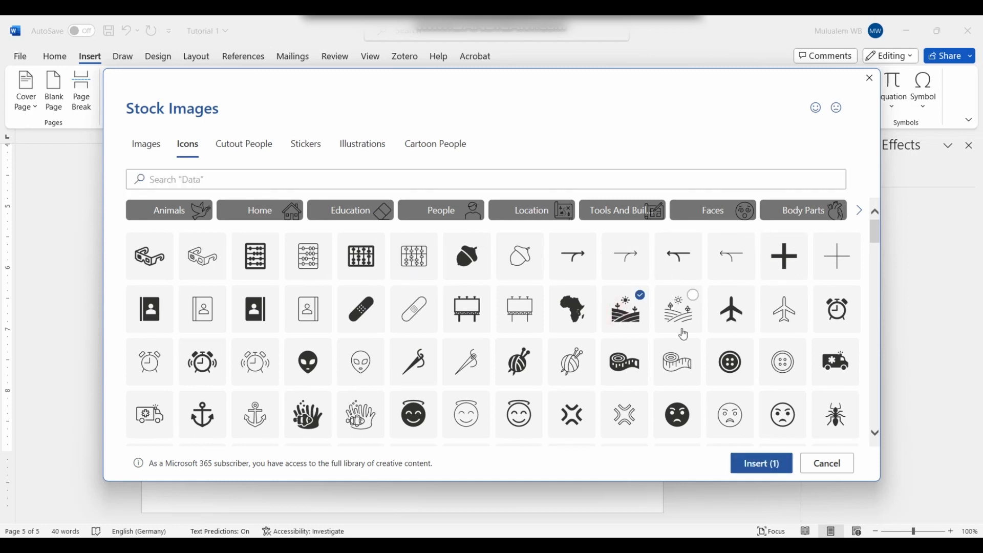
left_click(754, 467)
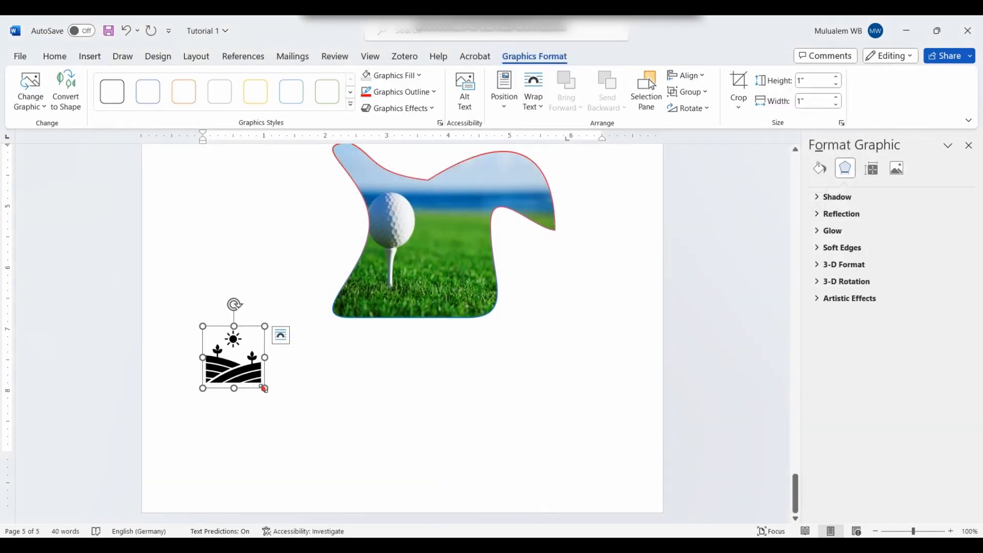
left_click_drag(265, 388, 387, 450)
scroll(393, 384, "up", 2)
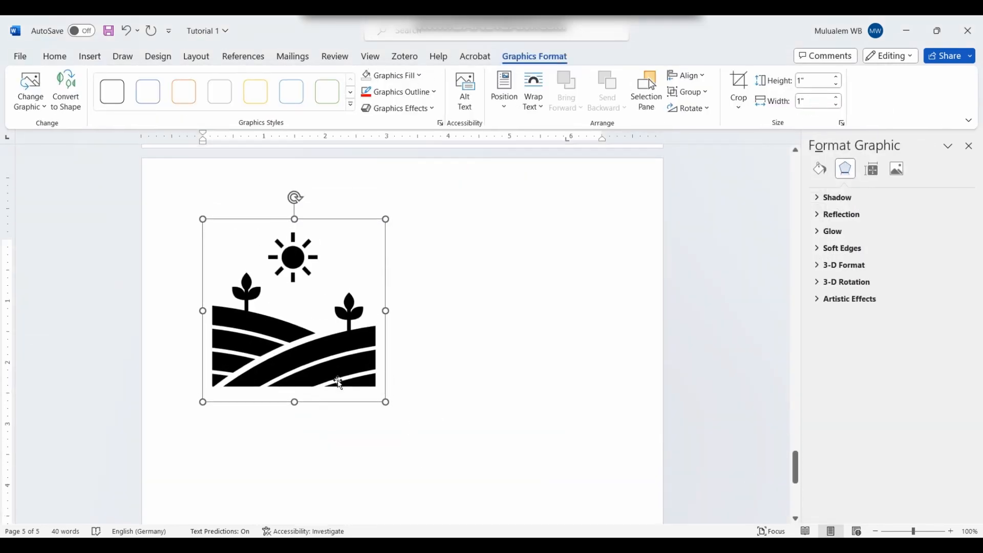
left_click(426, 323)
left_click(313, 336)
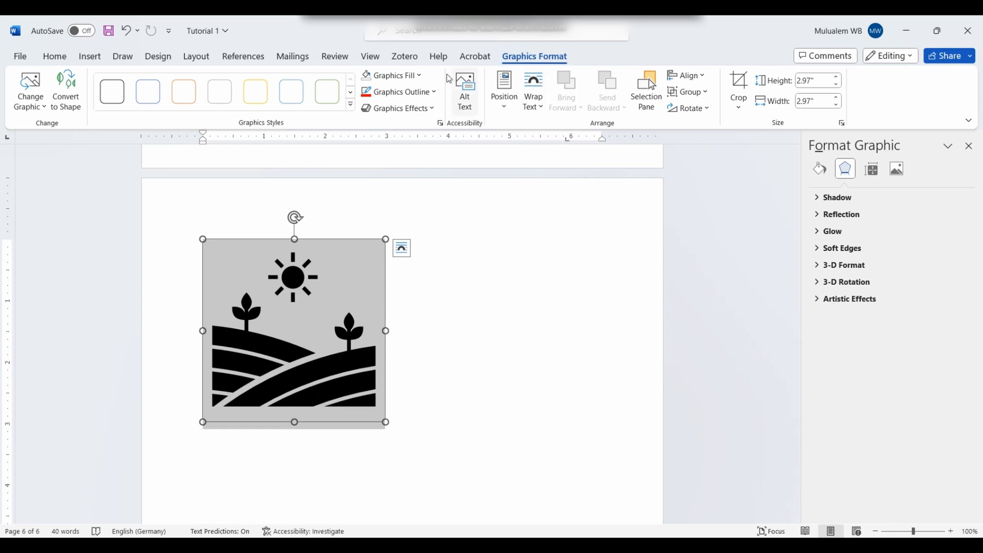
Step: Fill the landscape icon light blue and give it a red outline
left_click(423, 77)
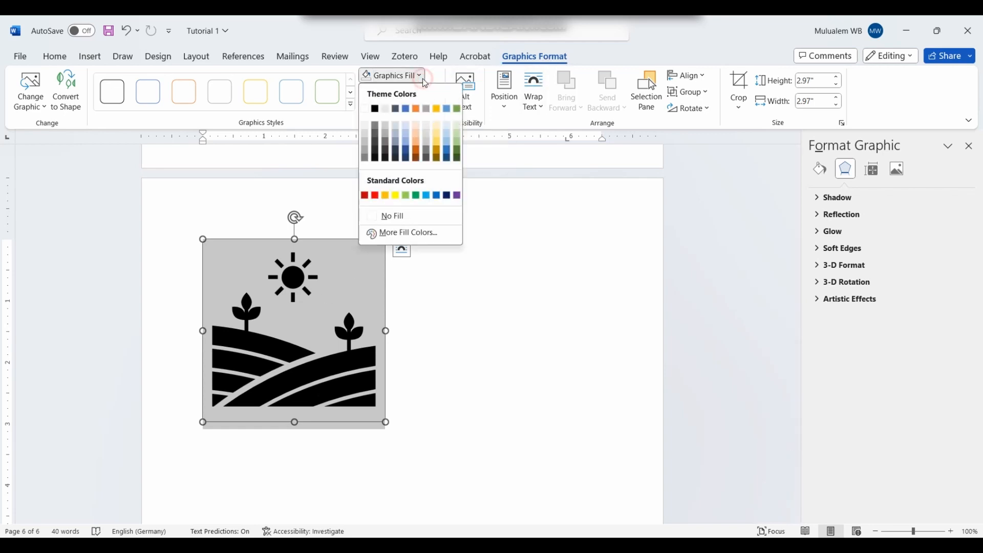
left_click(426, 196)
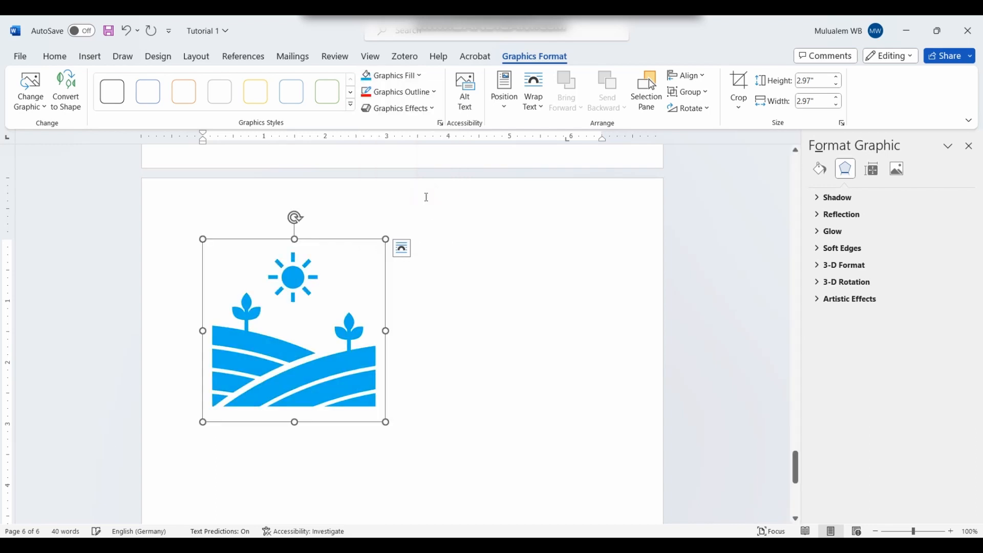
left_click(434, 95)
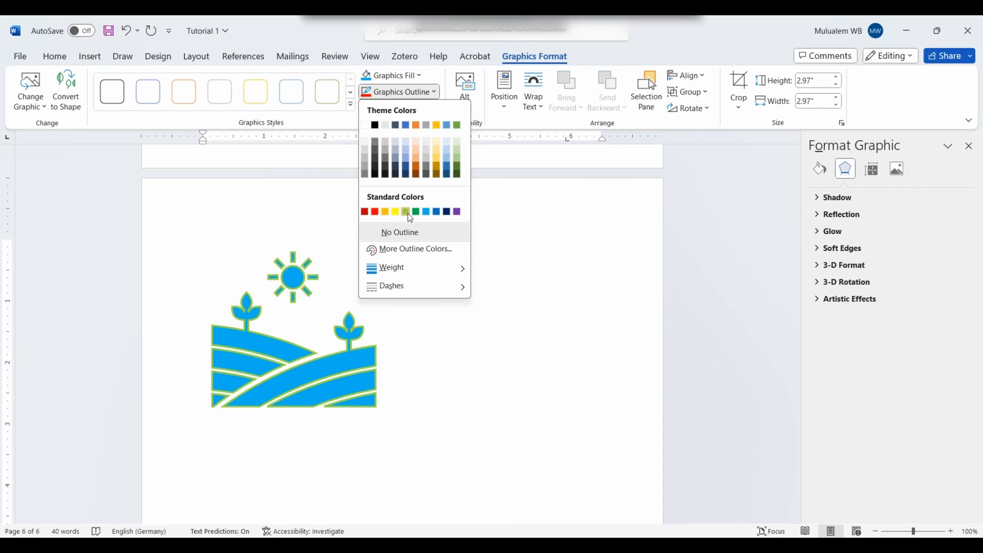
left_click(373, 212)
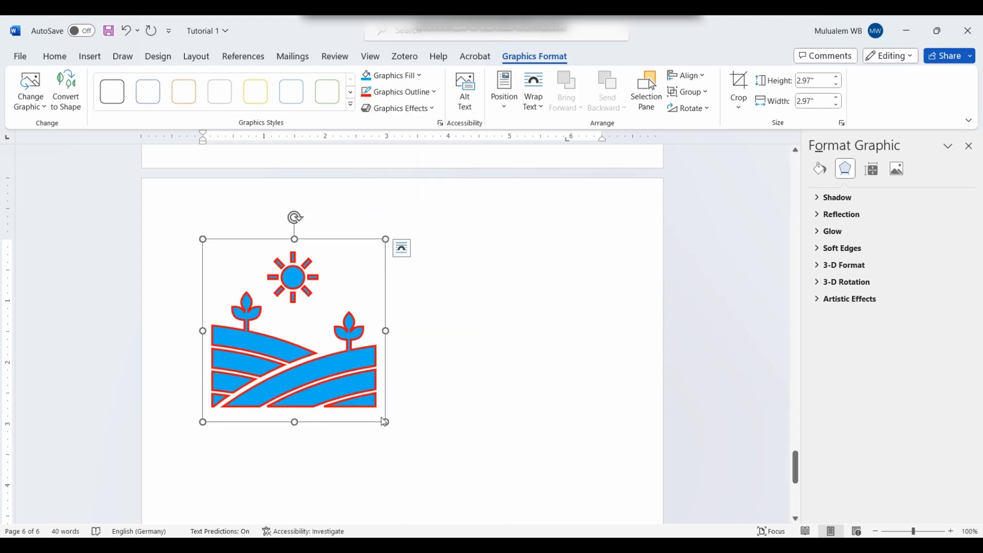
Step: Add a bottom-right outer shadow to the icon and convert it to an editable shape
left_click(433, 109)
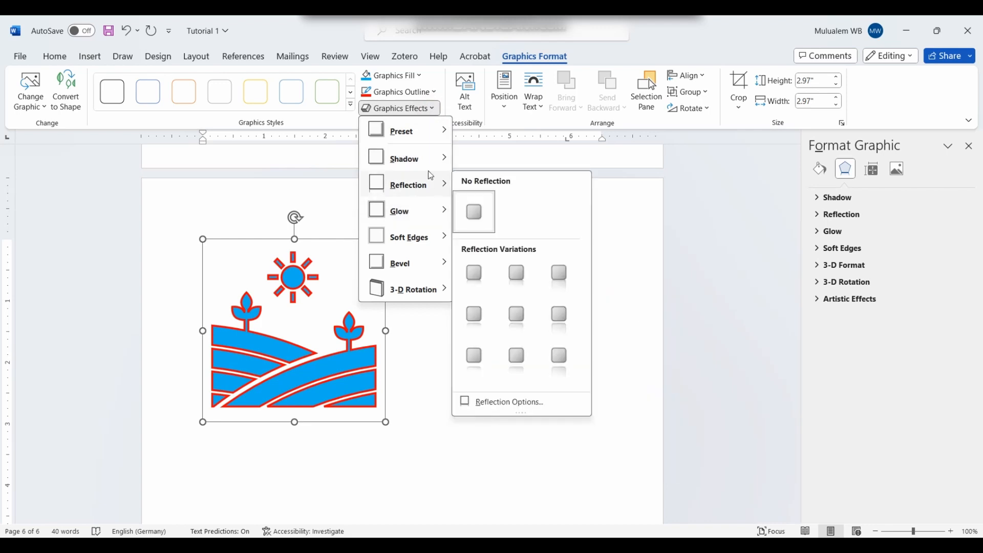
left_click(444, 158)
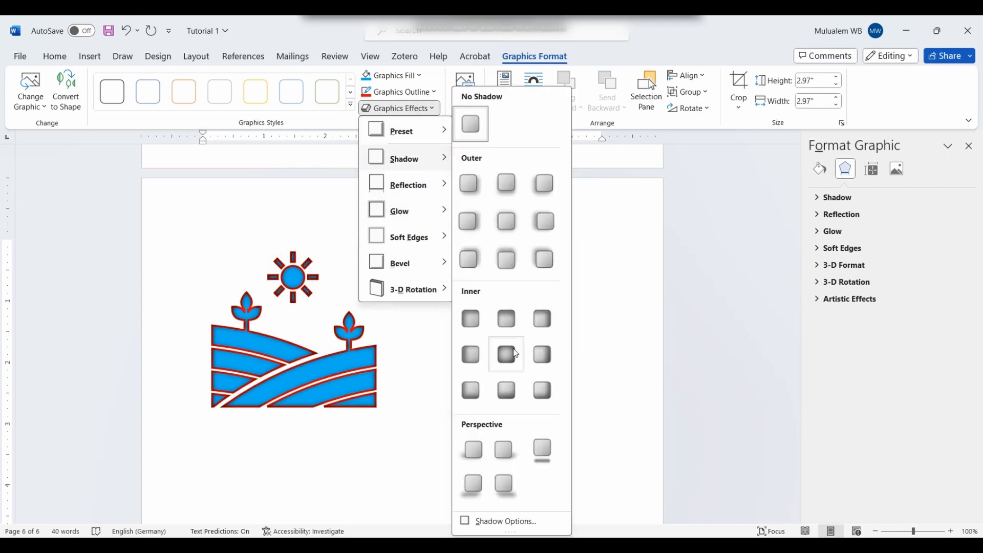
left_click(550, 261)
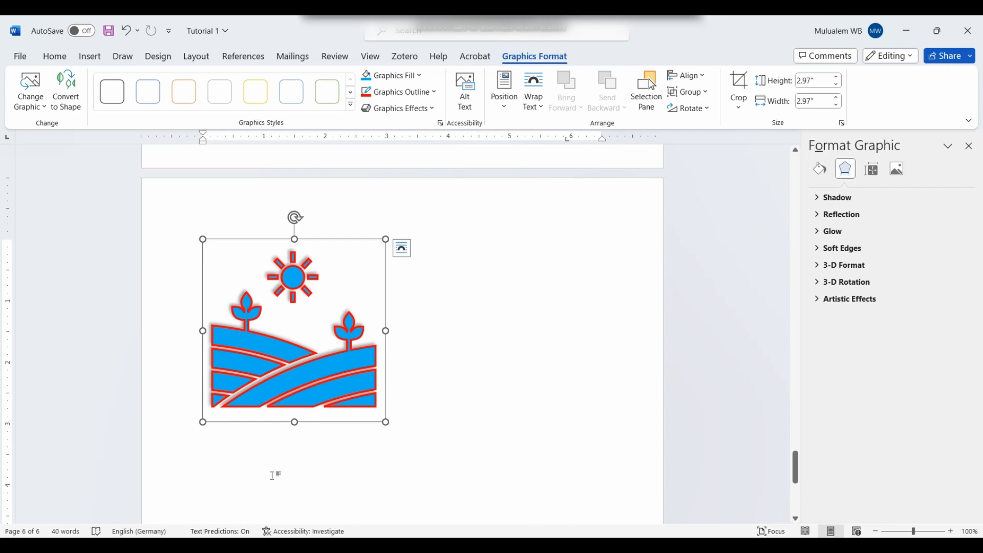
left_click(694, 78)
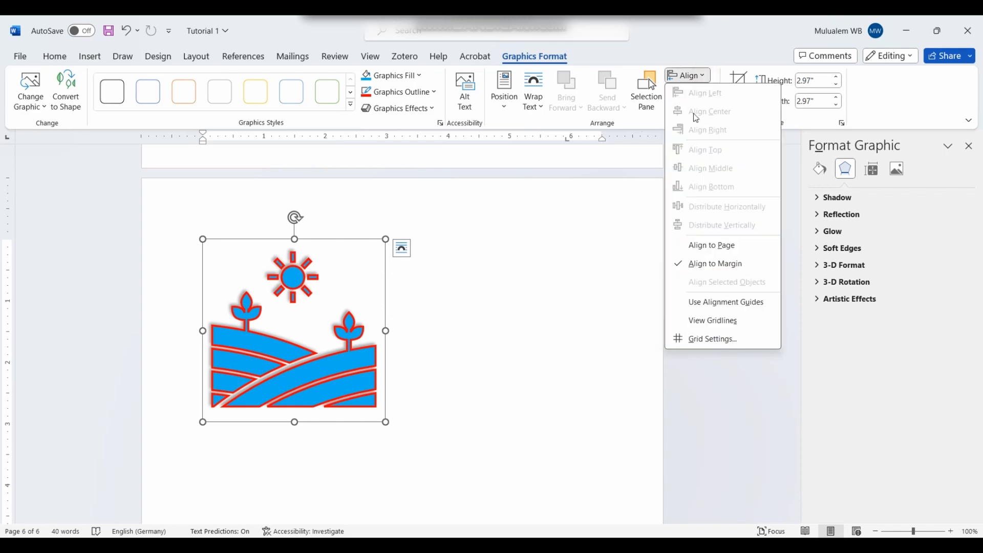
left_click(521, 285)
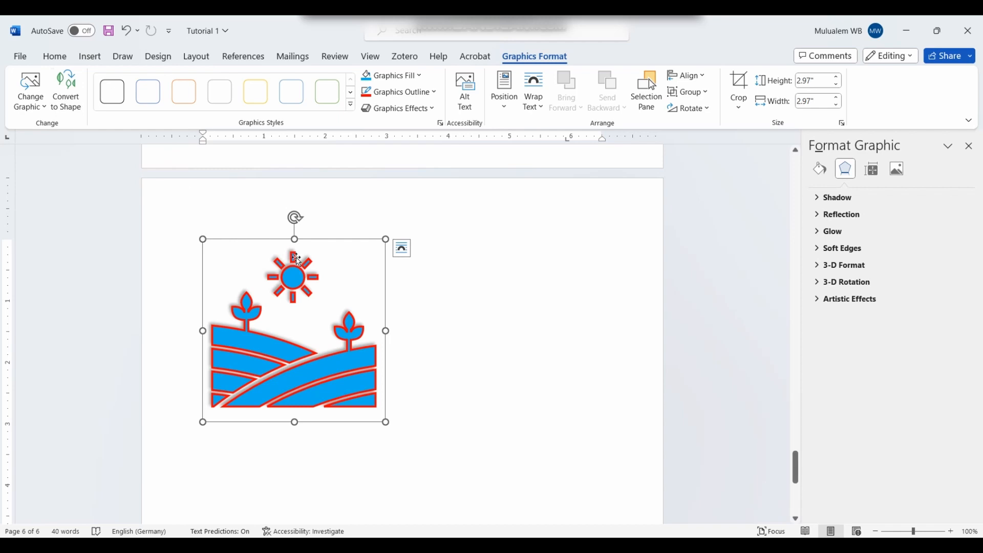
left_click(56, 91)
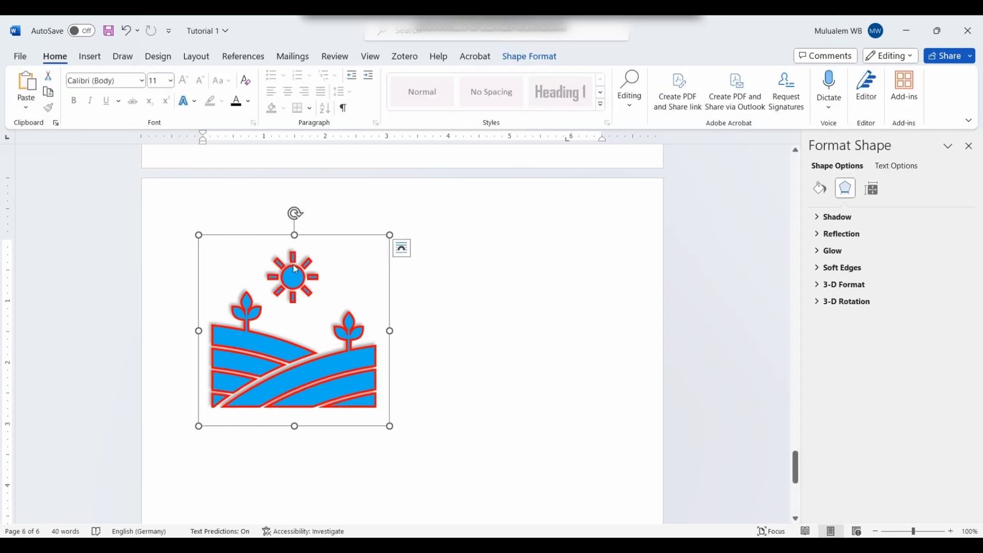
Step: In the Format pane, set the farm shape's outline to a gradient line and try a gradient fill
left_click(526, 57)
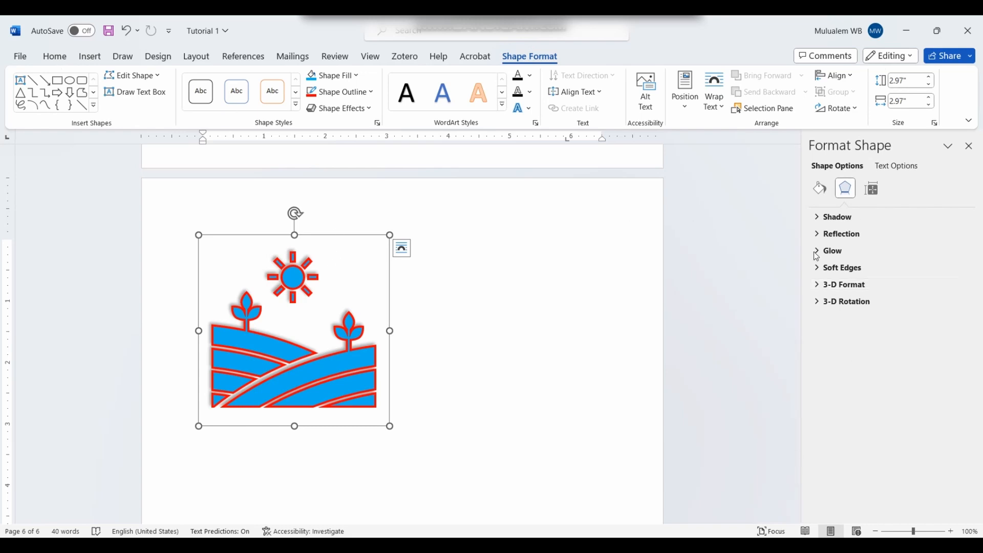
left_click(819, 189)
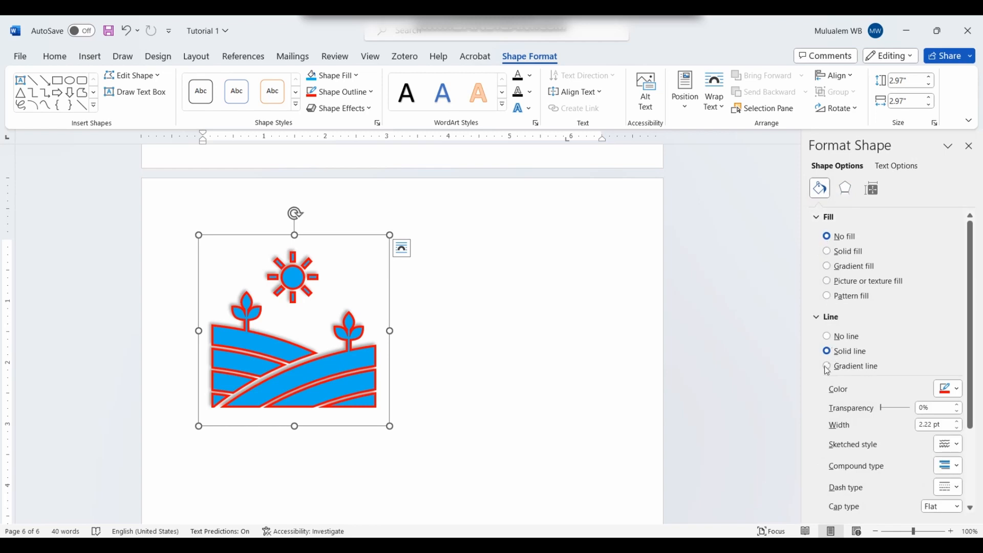
left_click(827, 366)
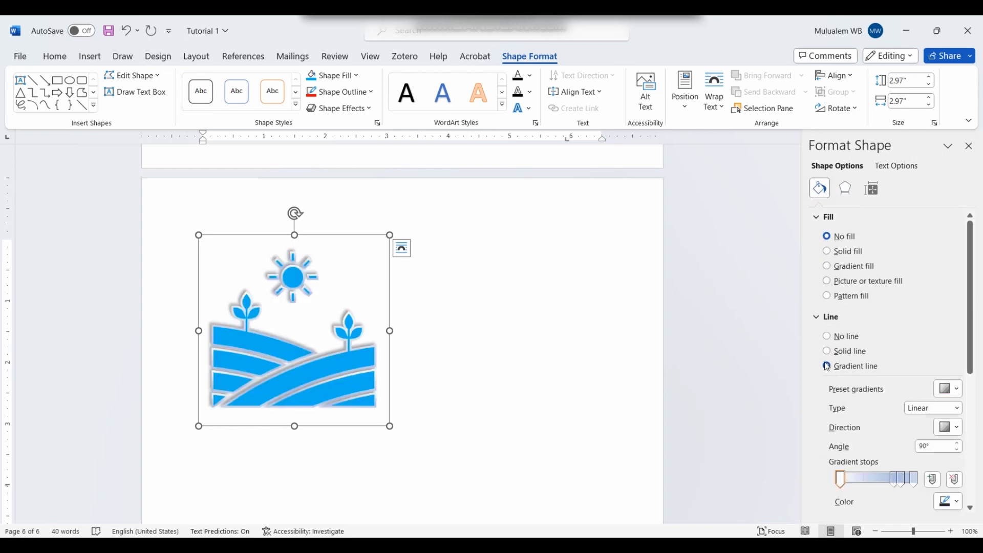
left_click(825, 368)
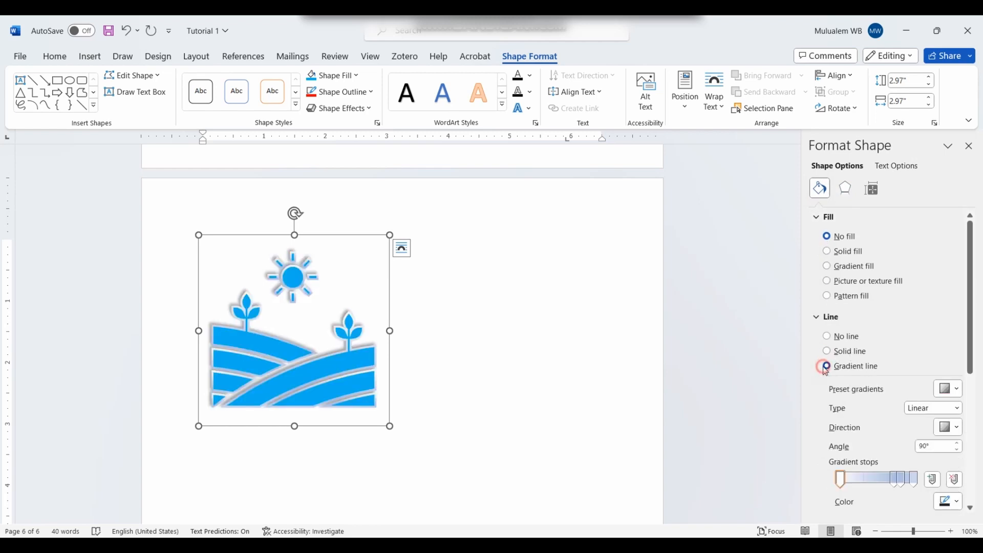
left_click(828, 266)
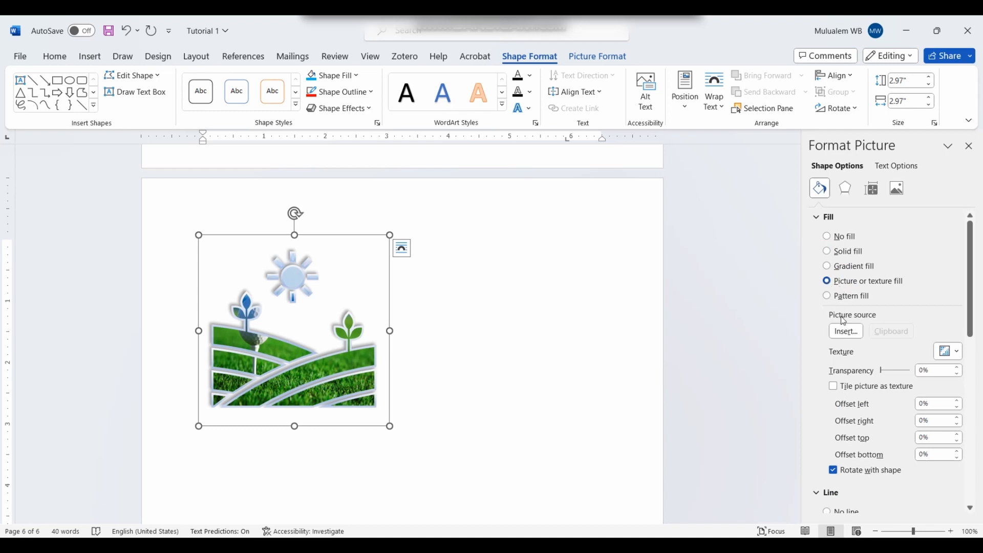
Step: Replace the shape's fill with the red cinema seats photo from Stock Images
left_click(845, 332)
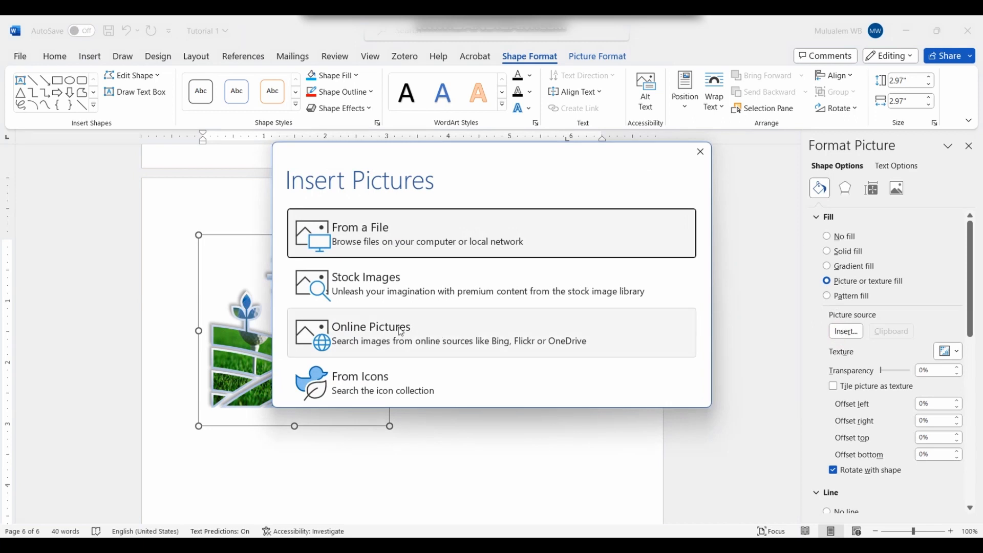
left_click(405, 297)
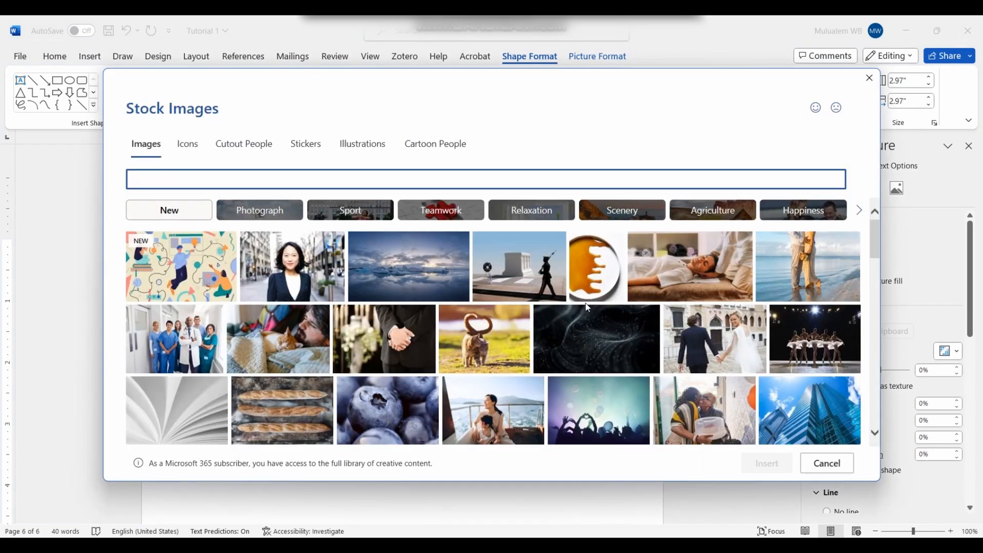
left_click(600, 279)
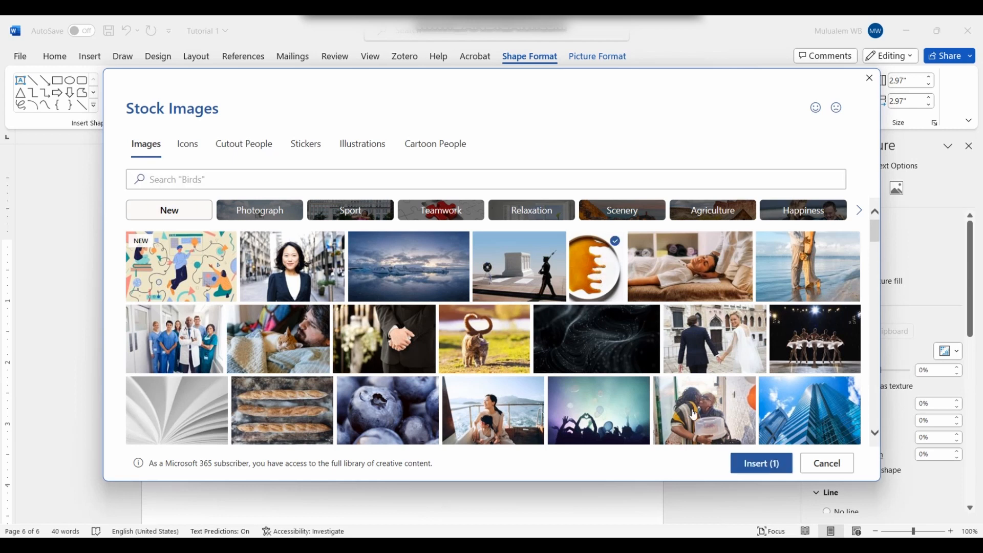
scroll(153, 384, "down", 5)
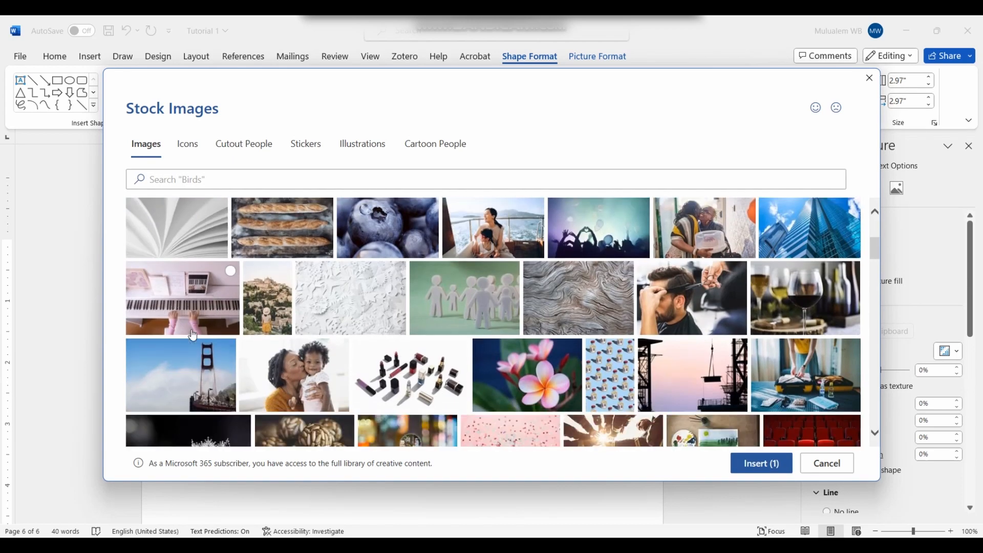
scroll(192, 336, "down", 3)
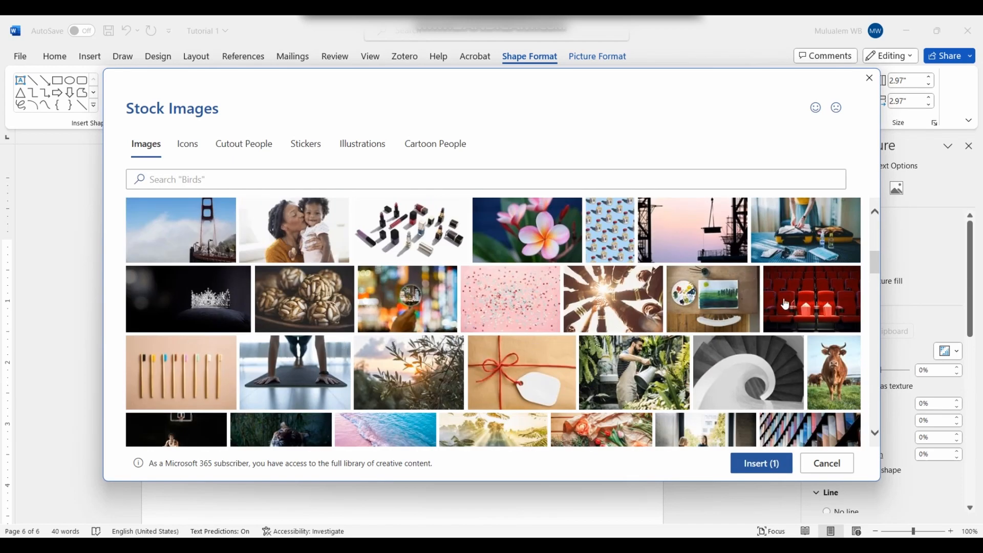
left_click(761, 464)
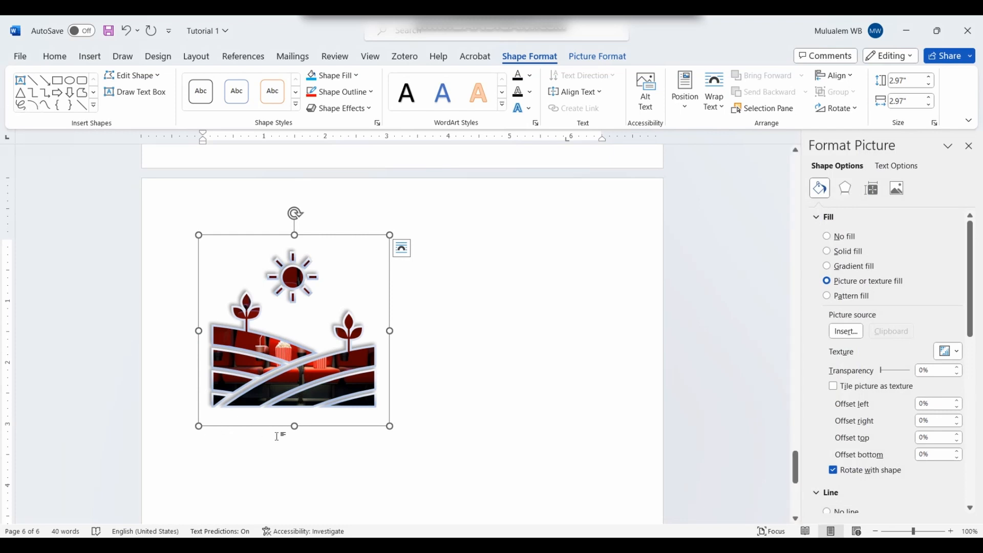
left_click(469, 398)
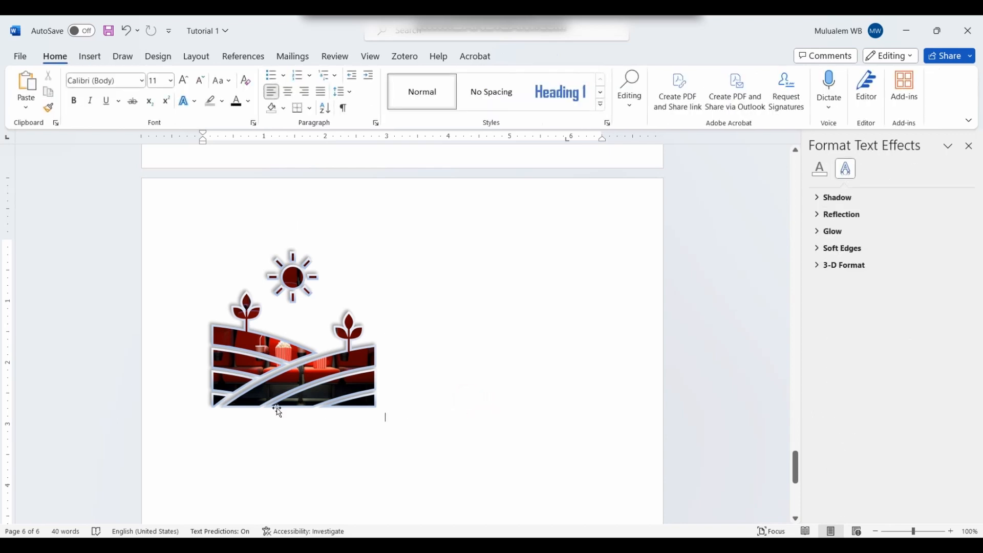
left_click(345, 375)
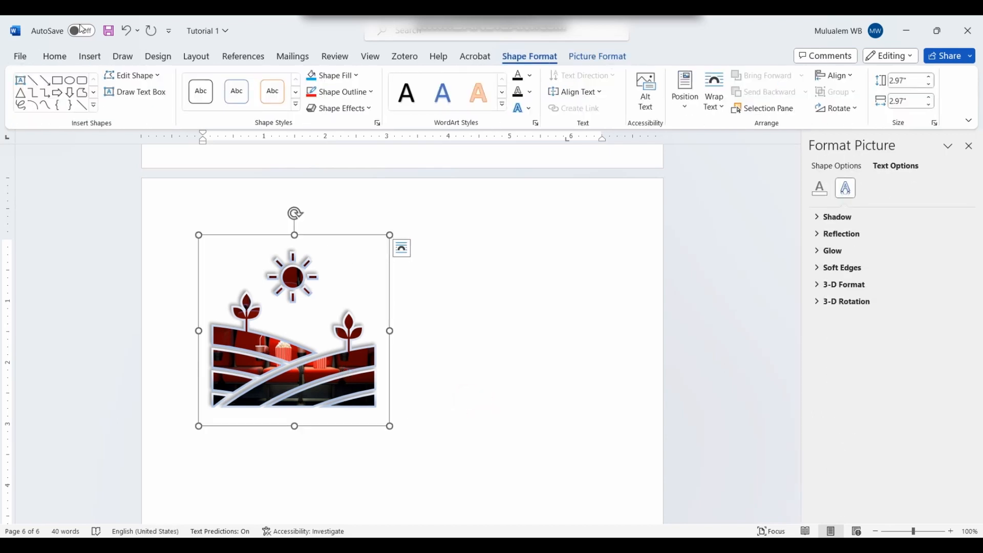
Step: Below the picture, insert the white dresser from the Stock 3D Models Buildings category
left_click(97, 61)
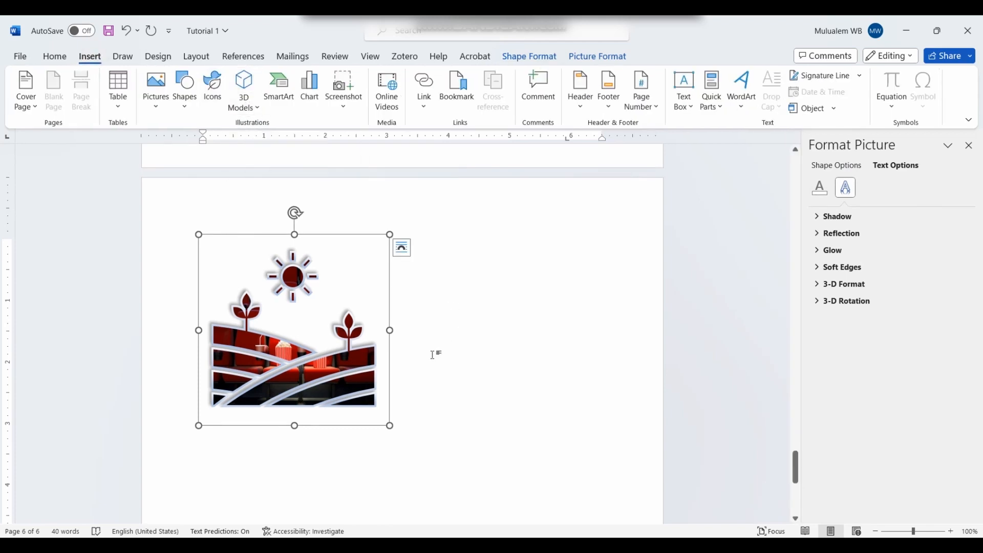
left_click(429, 389)
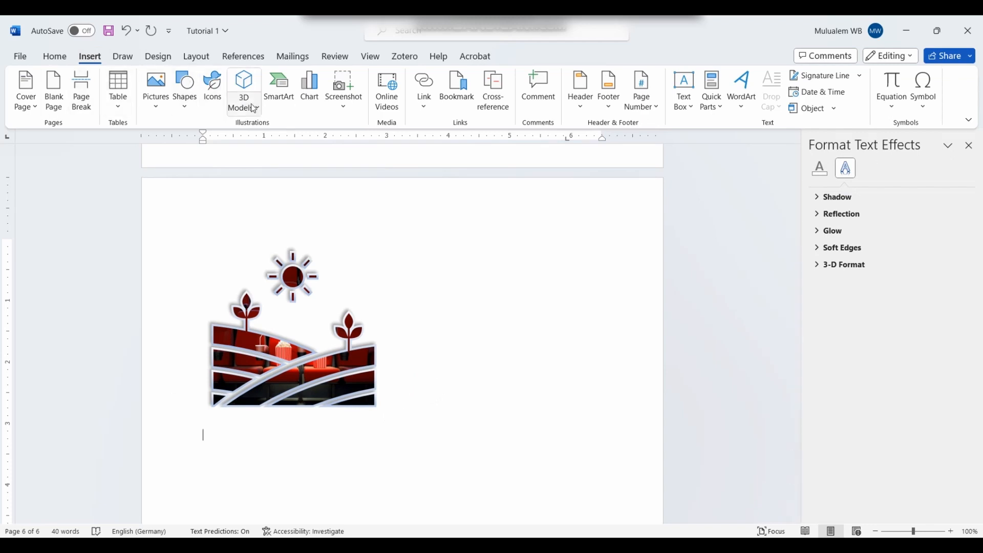
left_click(263, 117)
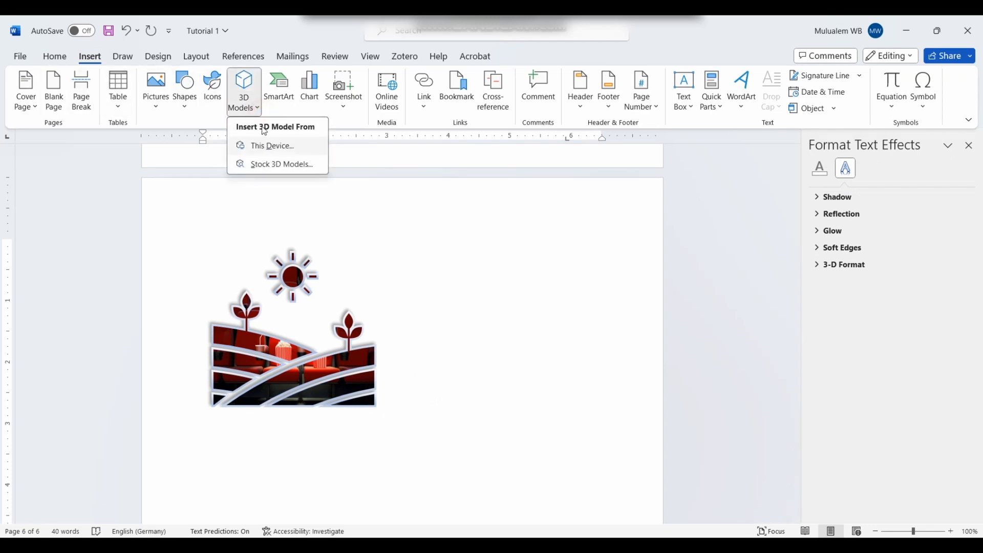
left_click(266, 165)
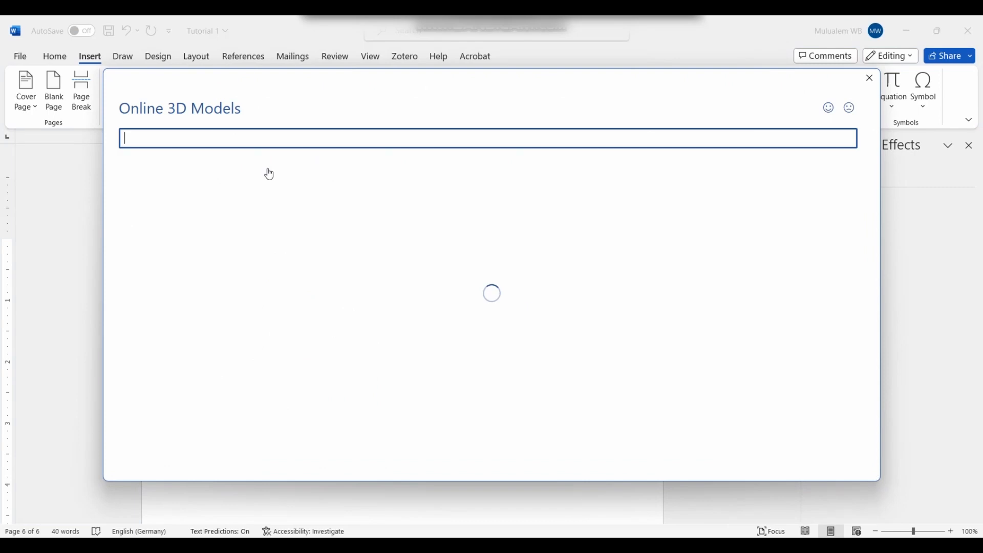
scroll(500, 301, "down", 15)
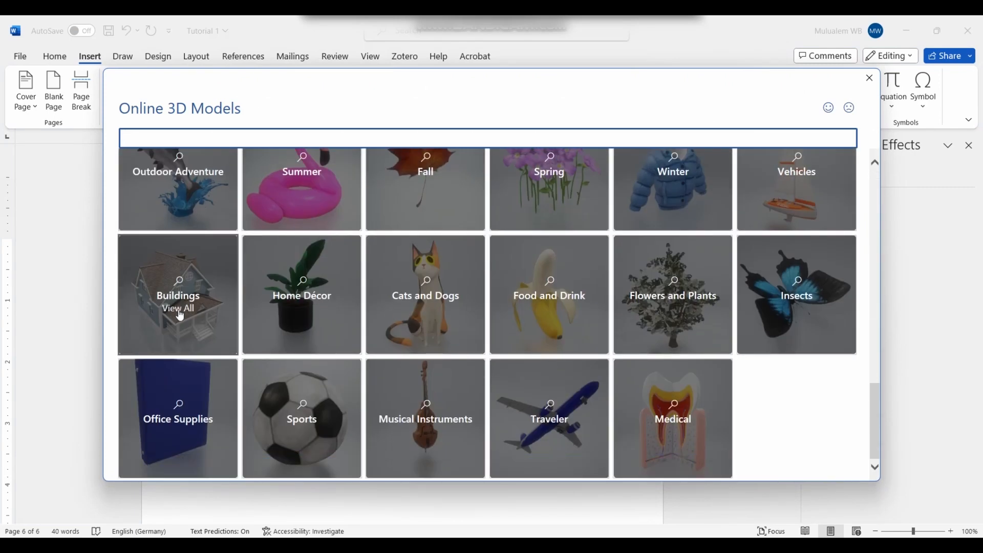
left_click(200, 310)
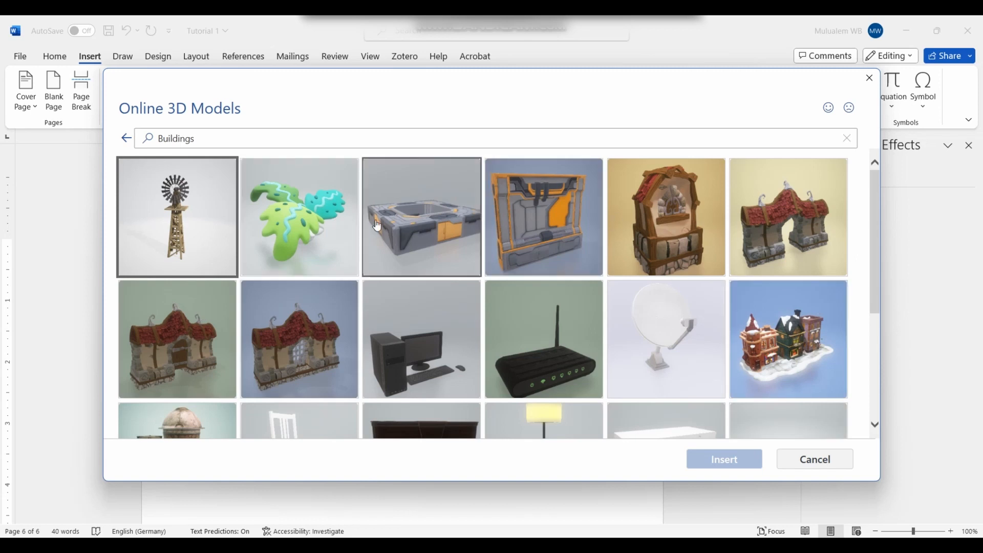
scroll(389, 319, "down", 3)
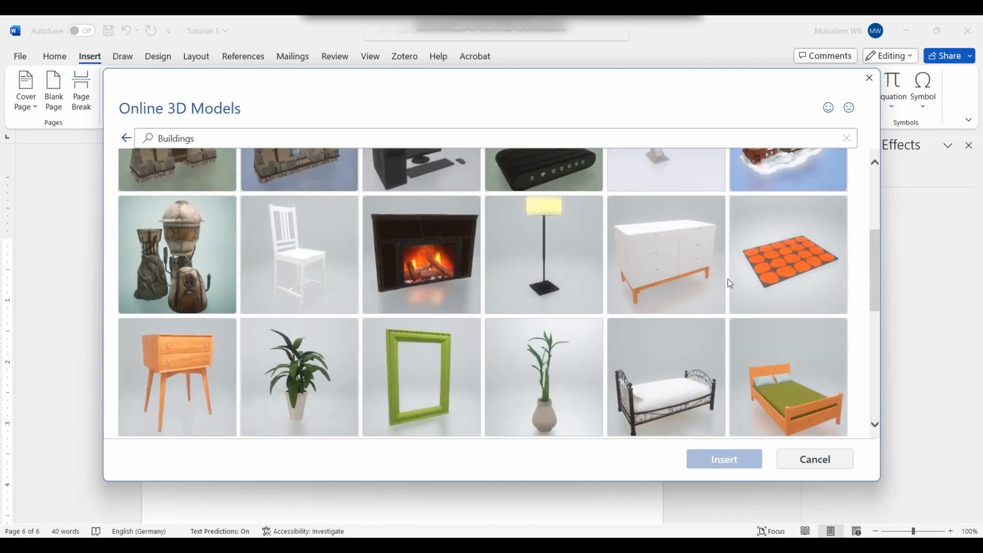
left_click(621, 264)
left_click(724, 459)
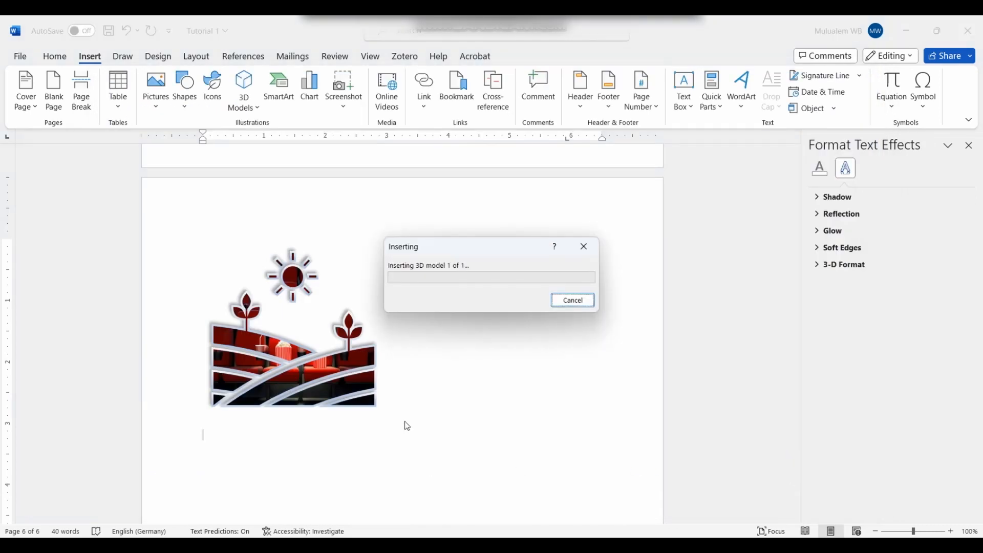
Step: Drag the dresser model to rotate it, undoing and retrying the tilt
scroll(404, 423, "down", 4)
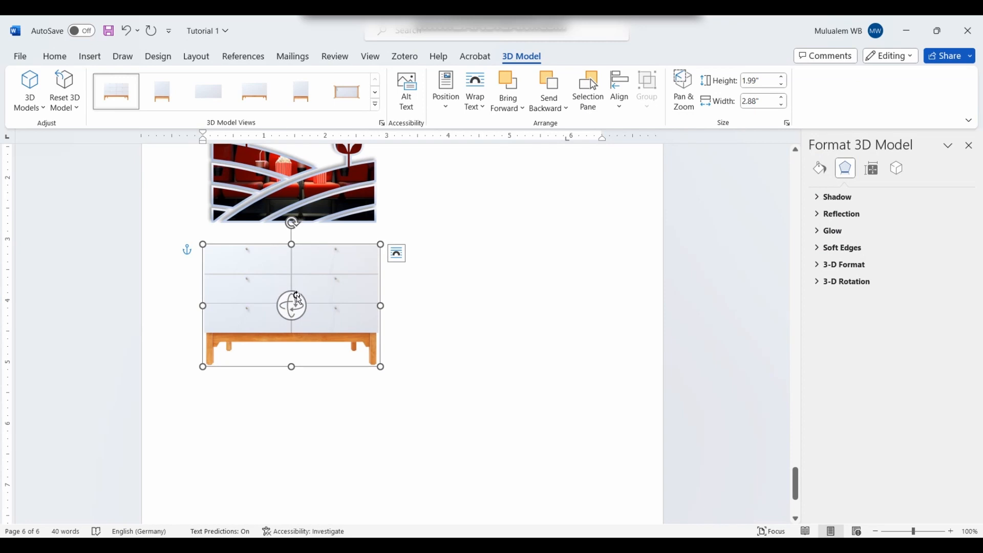
mouse_move(289, 310)
left_mouse_down()
mouse_move(270, 378)
mouse_move(213, 391)
mouse_move(128, 319)
mouse_move(193, 424)
mouse_move(379, 401)
mouse_move(360, 362)
mouse_move(336, 352)
left_mouse_up()
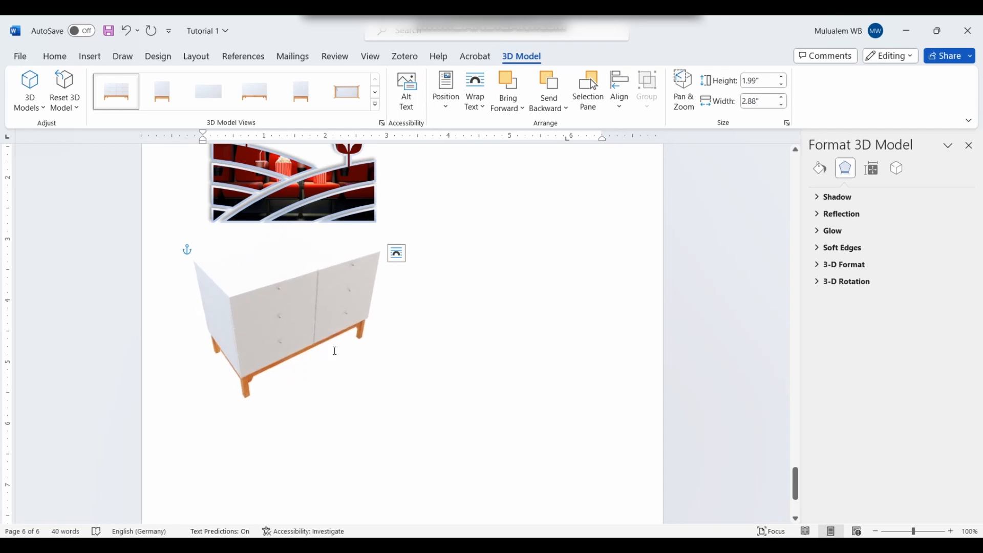
left_click_drag(270, 243, 278, 295)
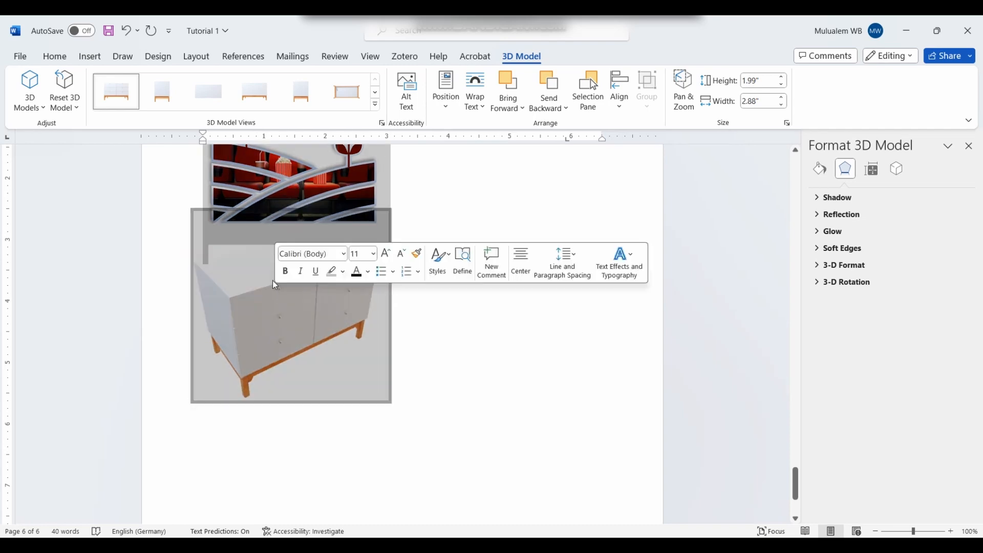
left_click(459, 214)
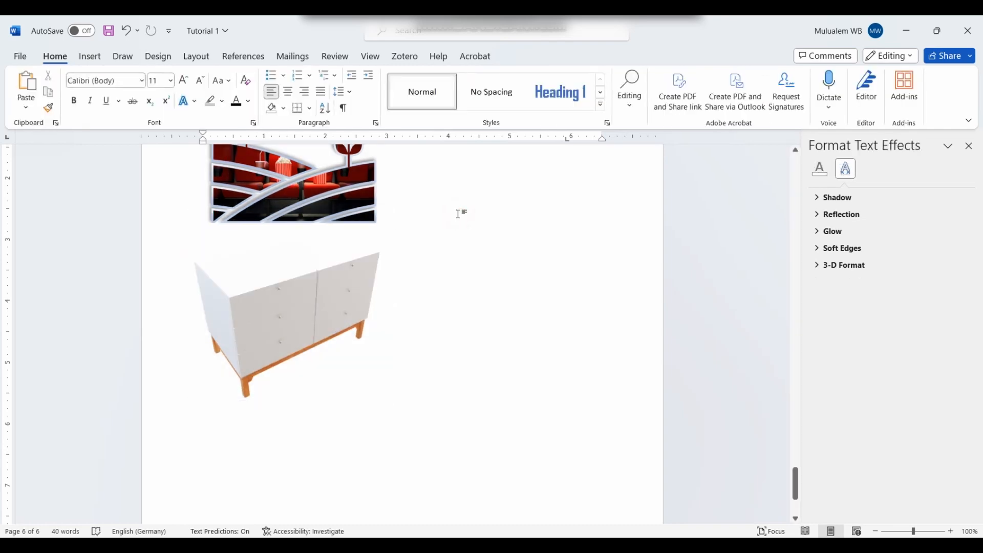
key("ctrl+z")
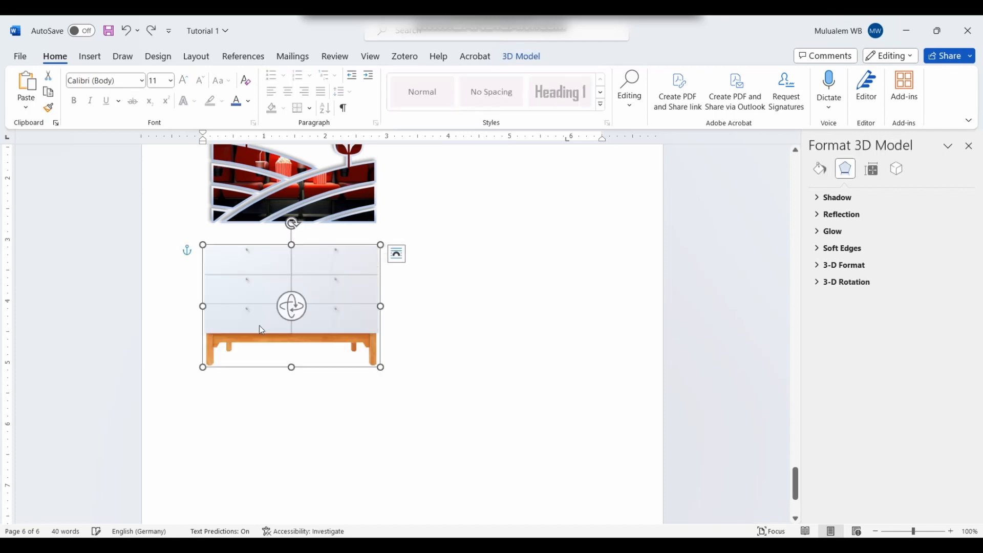
left_click_drag(287, 302, 341, 340)
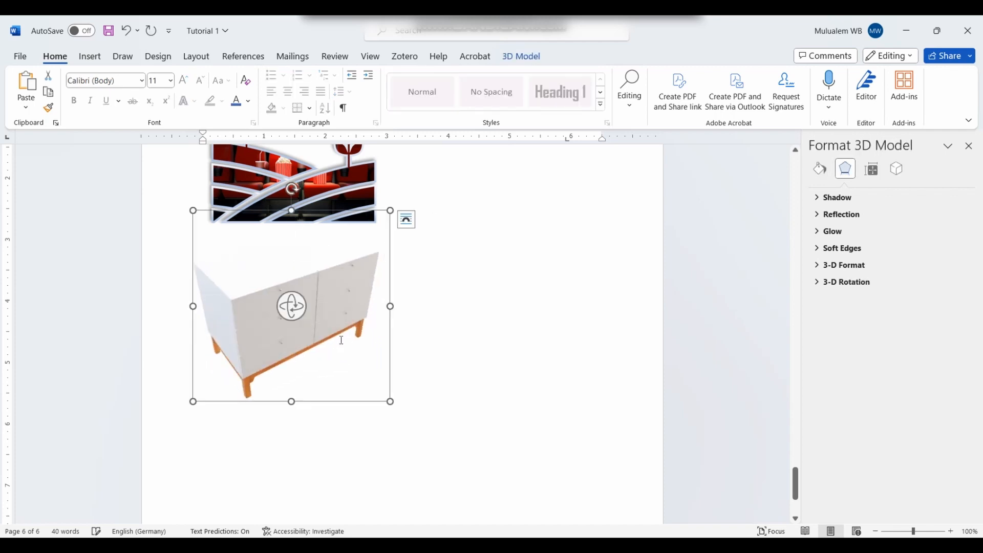
left_click(341, 339)
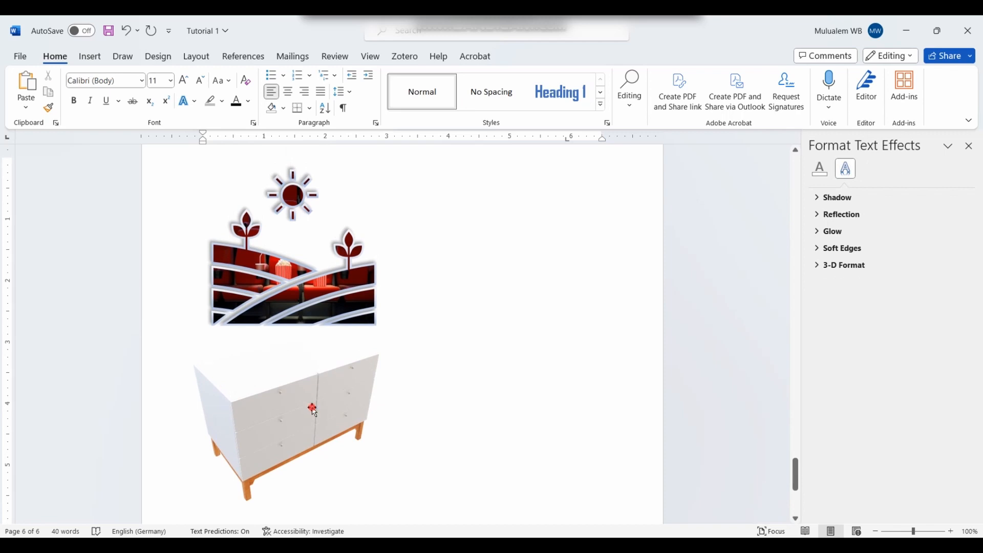
left_click(313, 408)
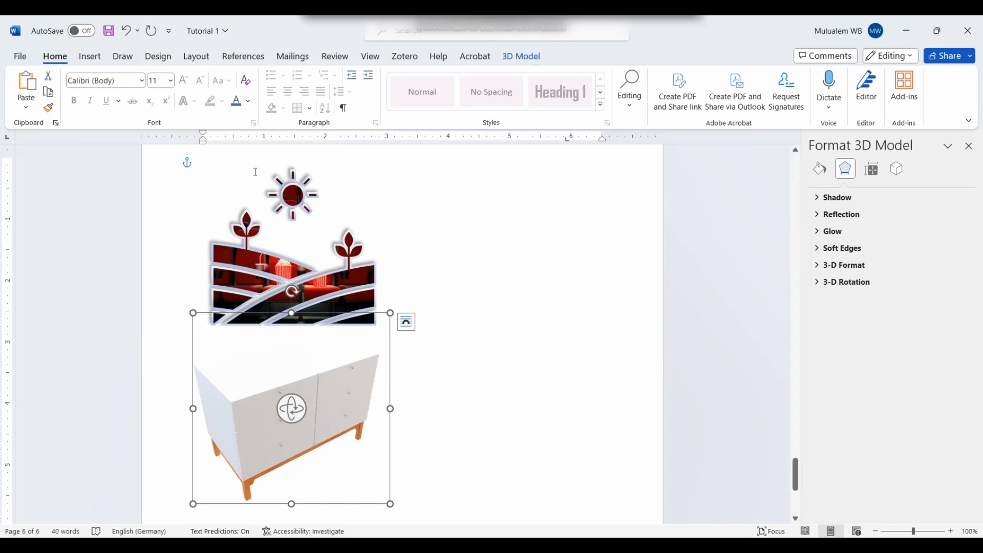
left_click(170, 81)
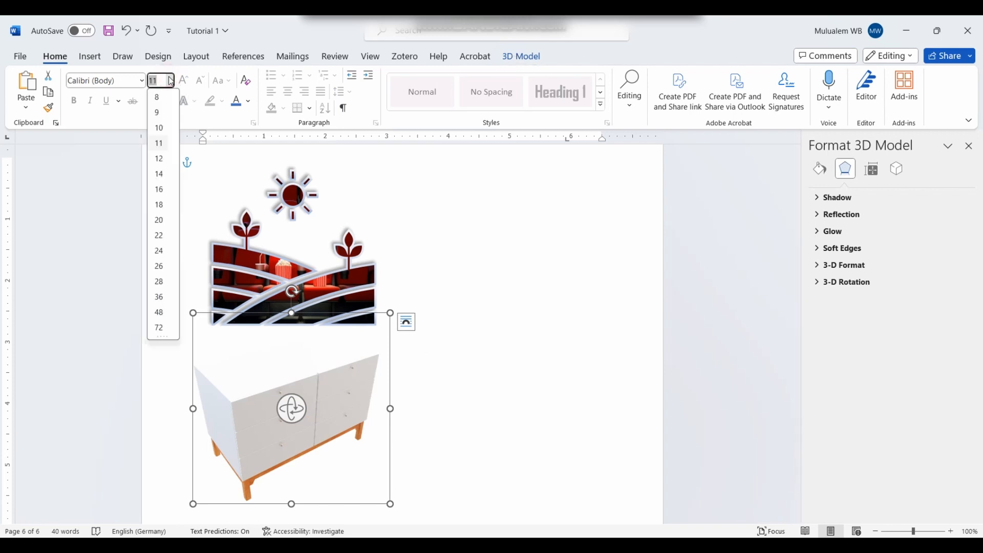
left_click(289, 412)
left_click_drag(289, 412, 353, 399)
Step: Apply a preset 3D view and turn the dresser so its front drawers face forward
left_click(524, 57)
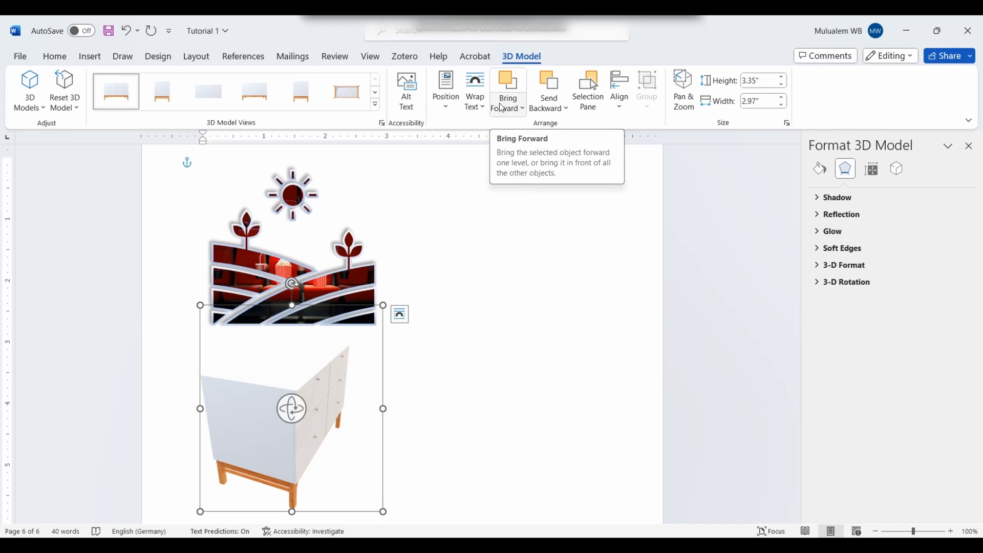
left_click(376, 105)
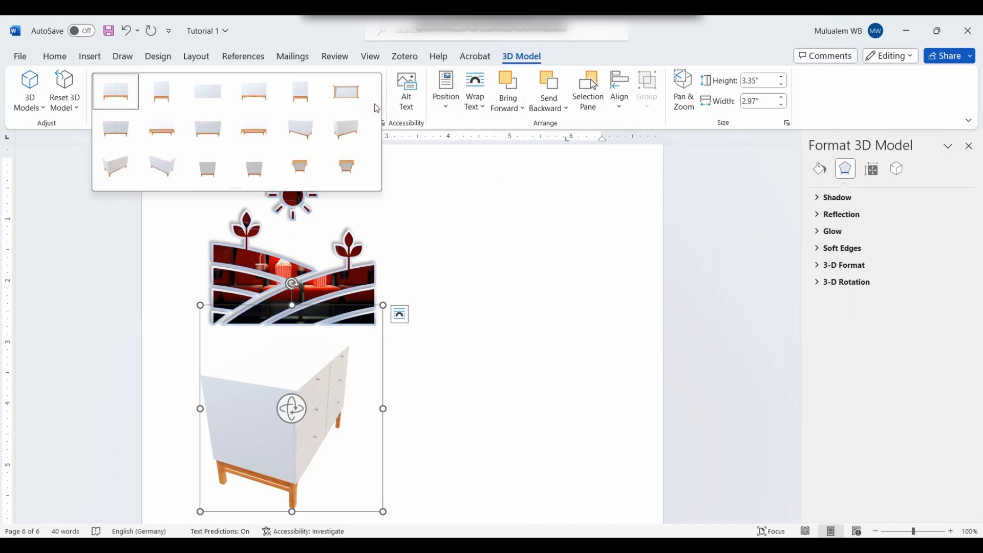
left_click(254, 129)
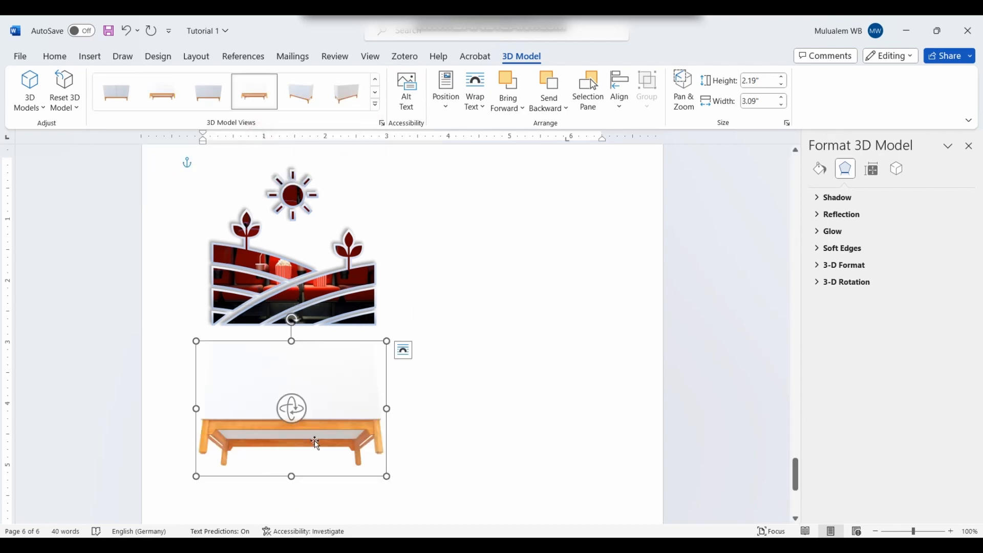
left_click_drag(292, 408, 477, 454)
left_click_drag(493, 470, 514, 459)
scroll(423, 446, "down", 1)
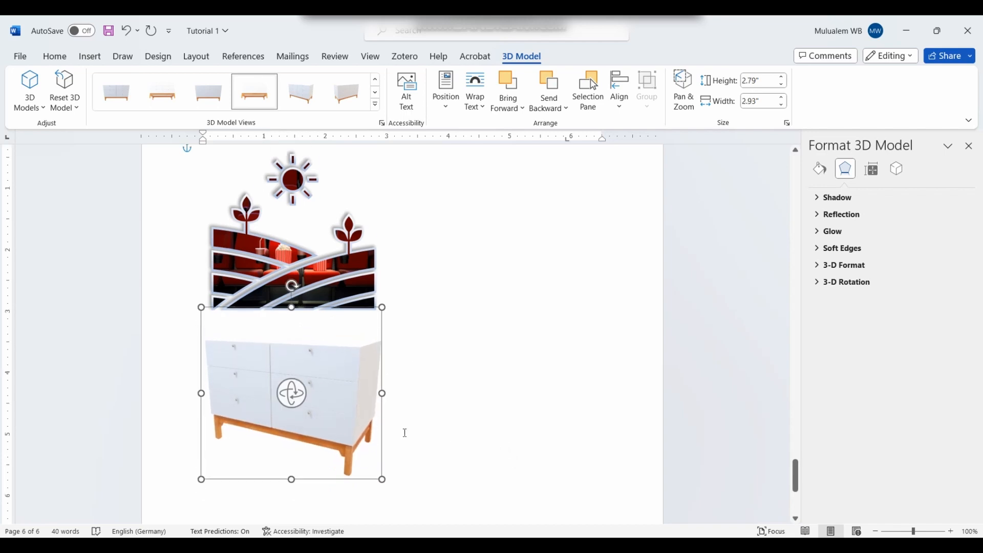
left_click(430, 437)
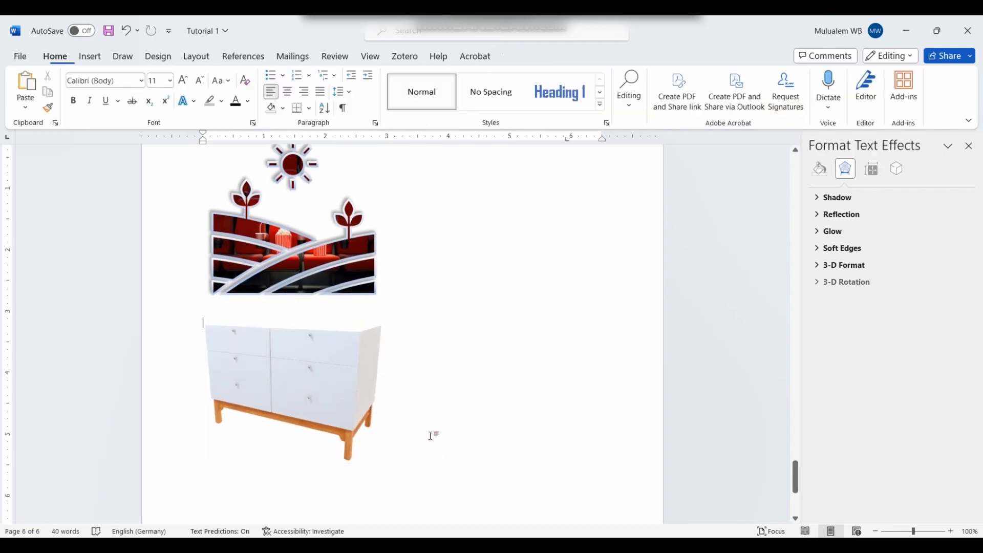
left_click(379, 460)
left_click(405, 461)
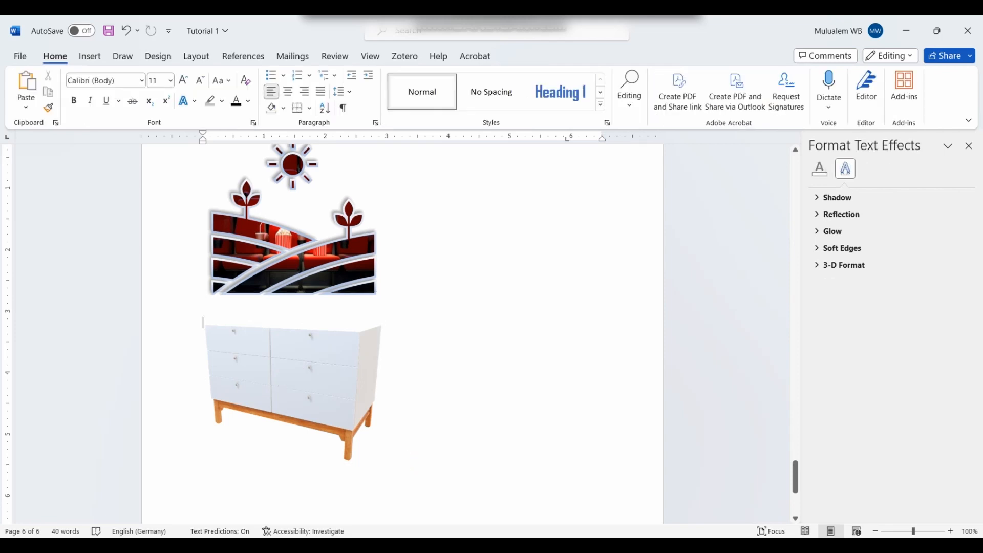
left_click(366, 454)
left_click(398, 467)
scroll(221, 329, "down", 5)
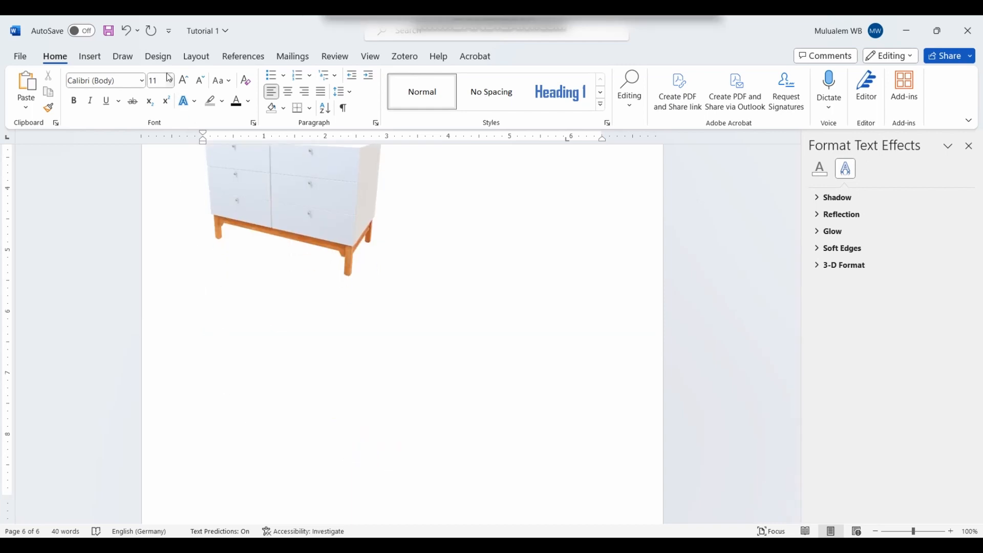
left_click(101, 60)
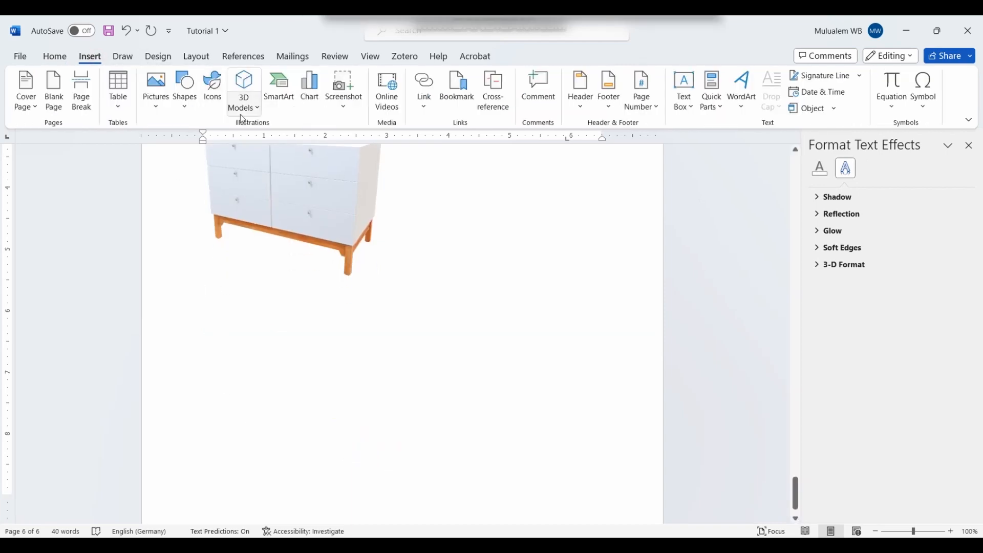
Step: Insert a Stacked Venn SmartArt diagram from the Relationship category
left_click(281, 109)
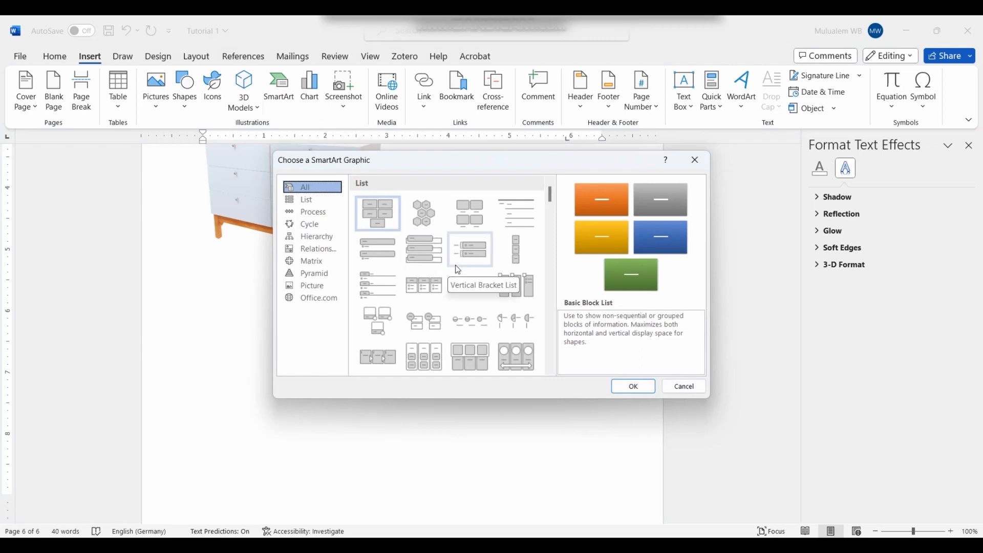
scroll(458, 269, "down", 10)
scroll(445, 343, "down", 5)
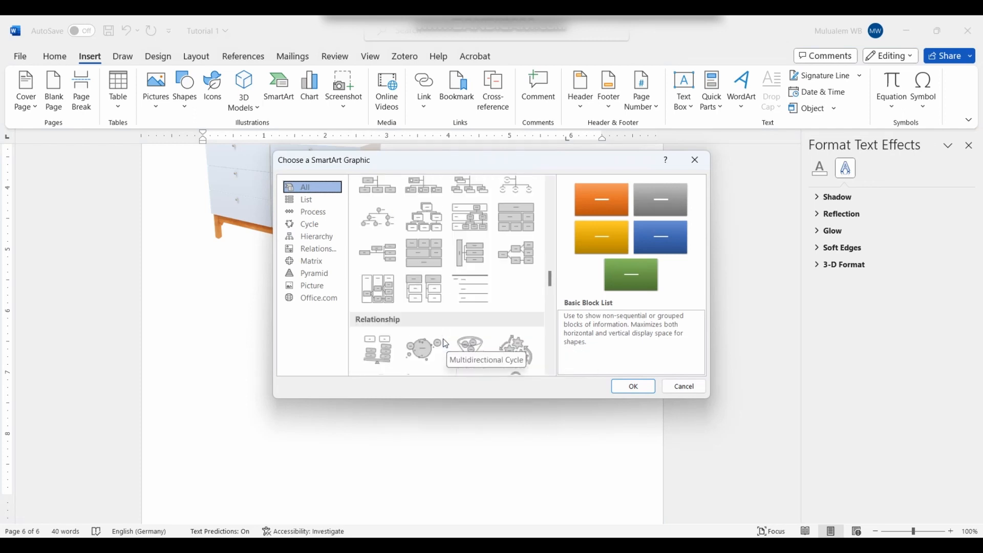
scroll(443, 254, "up", 5)
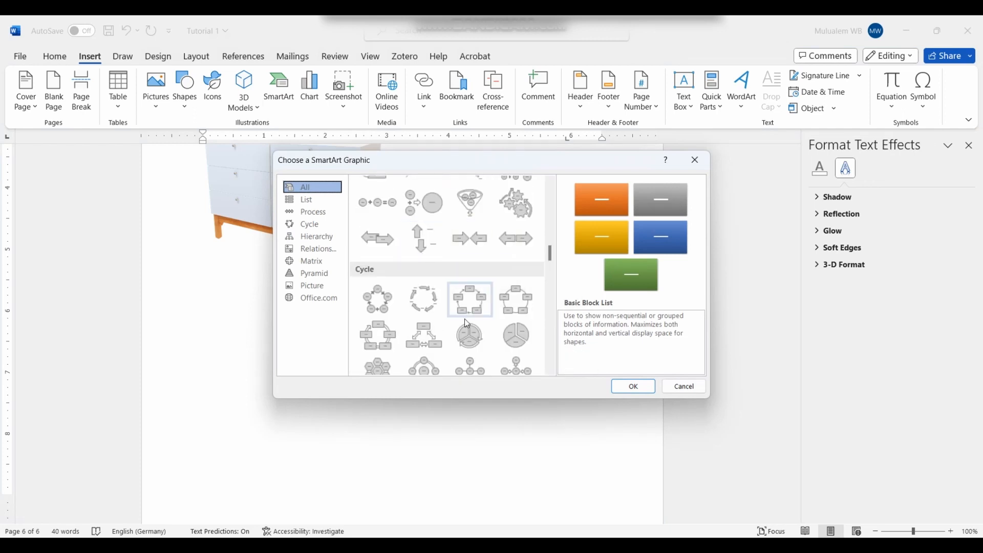
scroll(446, 318, "down", 10)
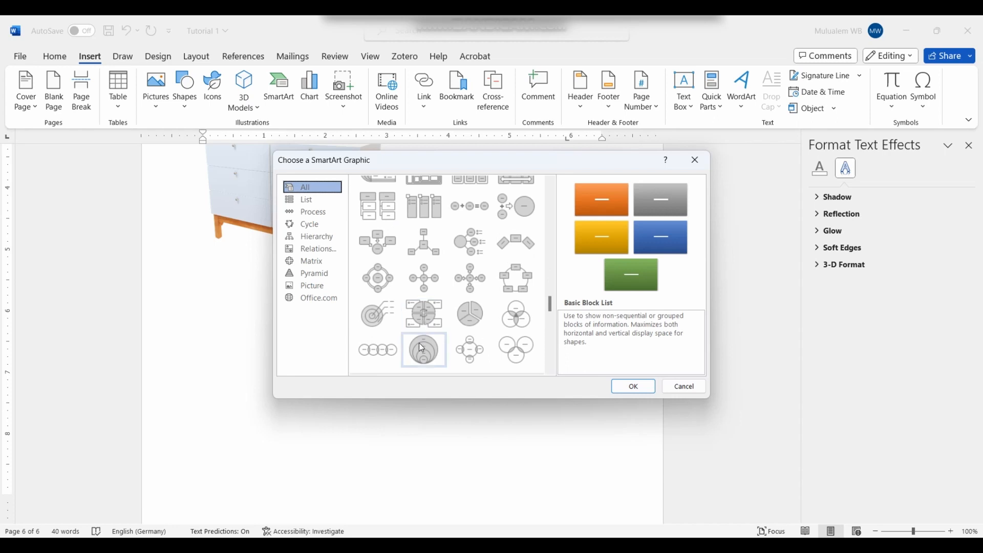
scroll(425, 333, "down", 3)
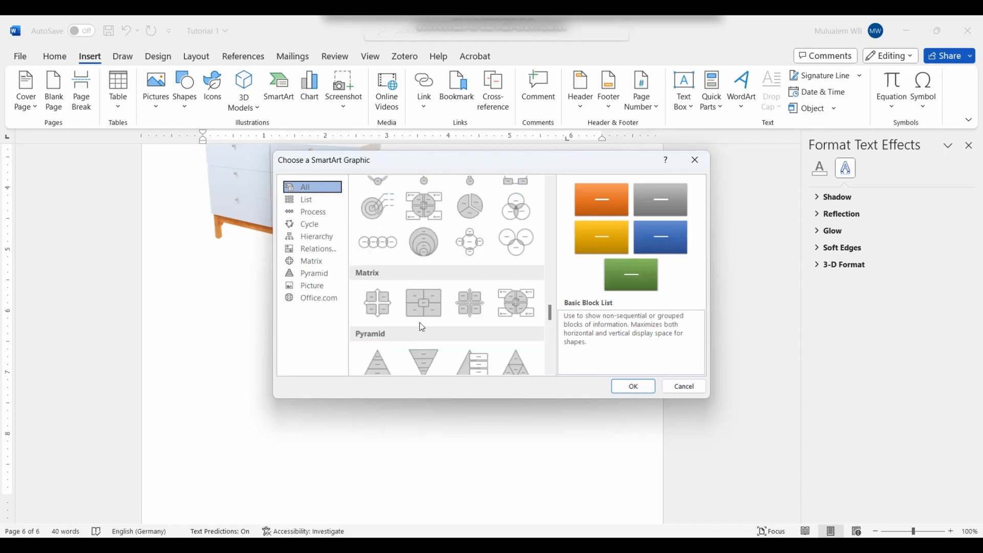
left_click(432, 249)
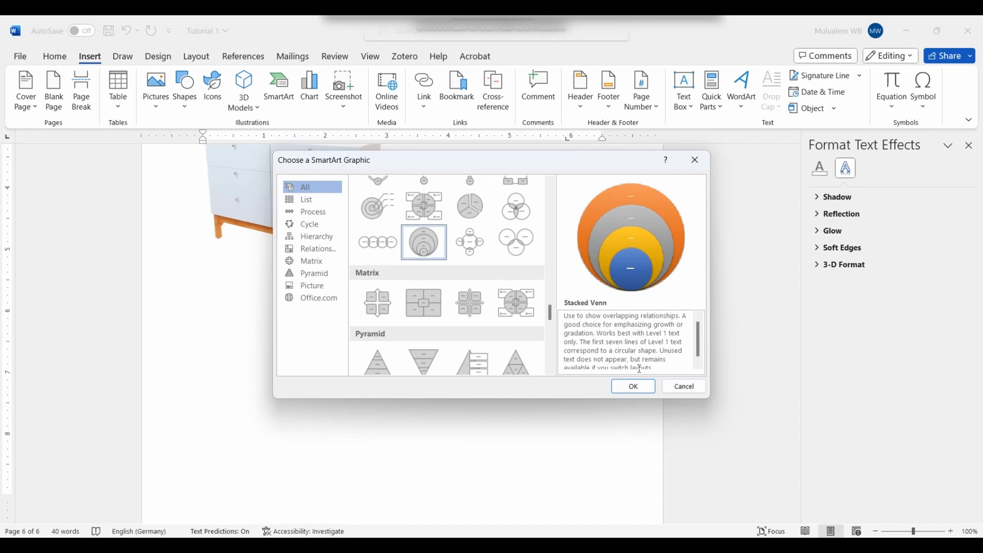
left_click(640, 386)
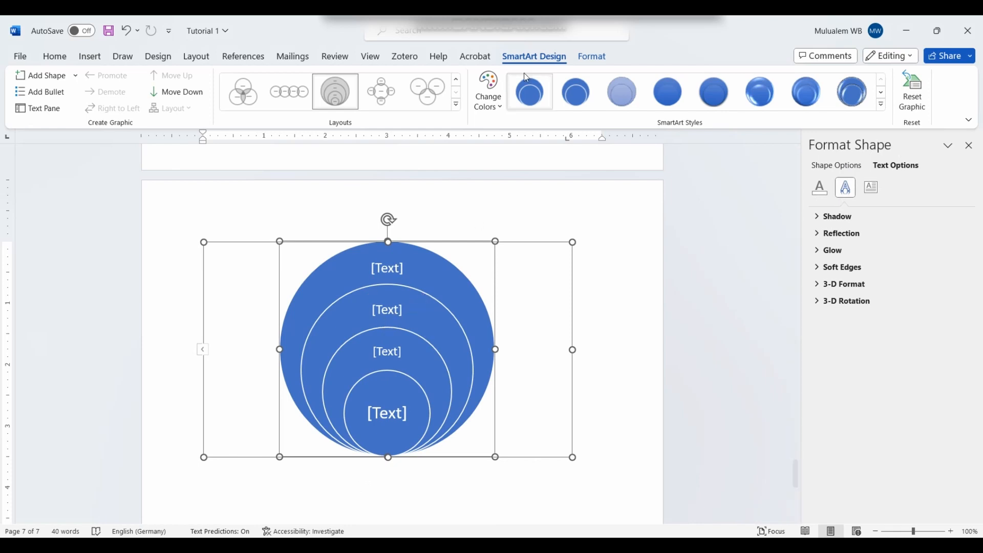
Step: Apply the first Colorful colour scheme to the Venn diagram
left_click(592, 57)
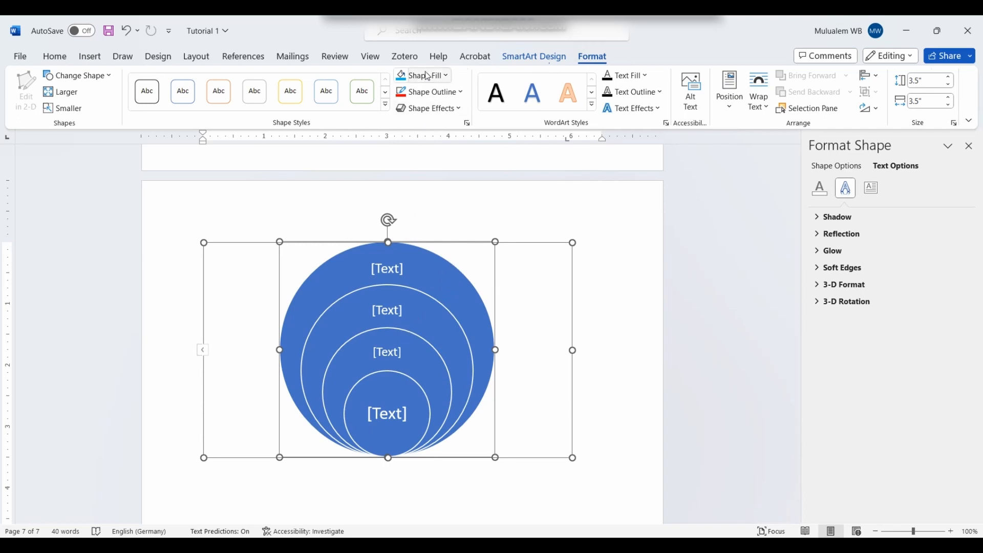
left_click(519, 61)
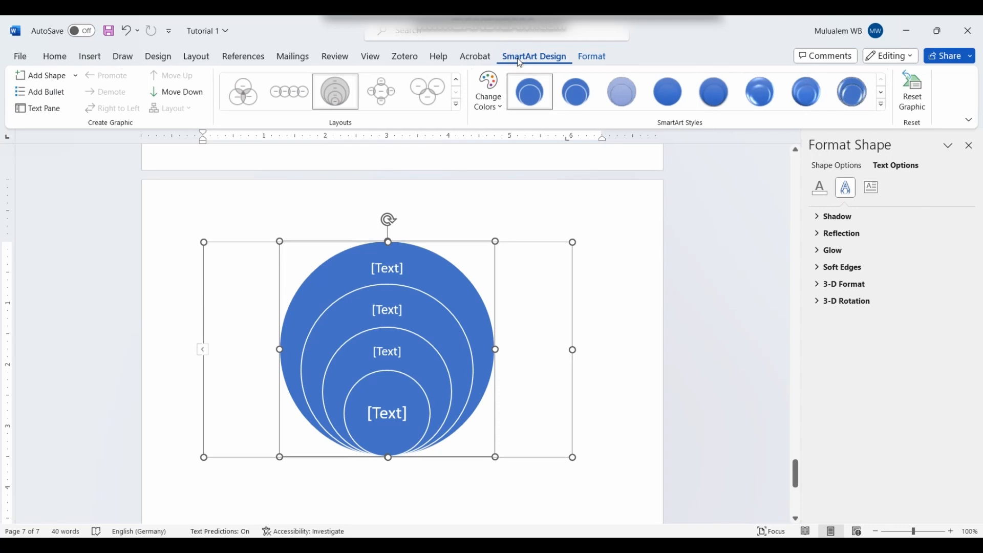
left_click(502, 107)
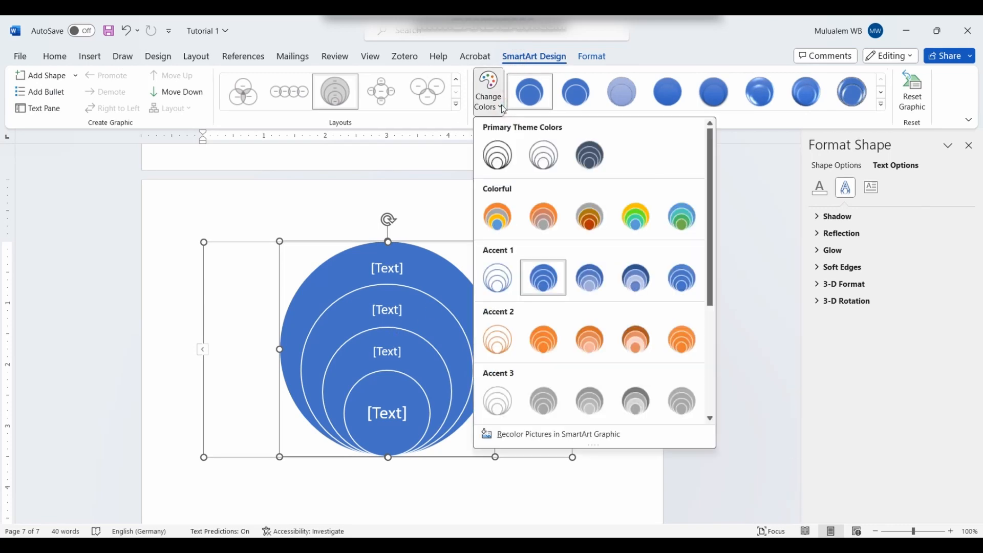
left_click(502, 216)
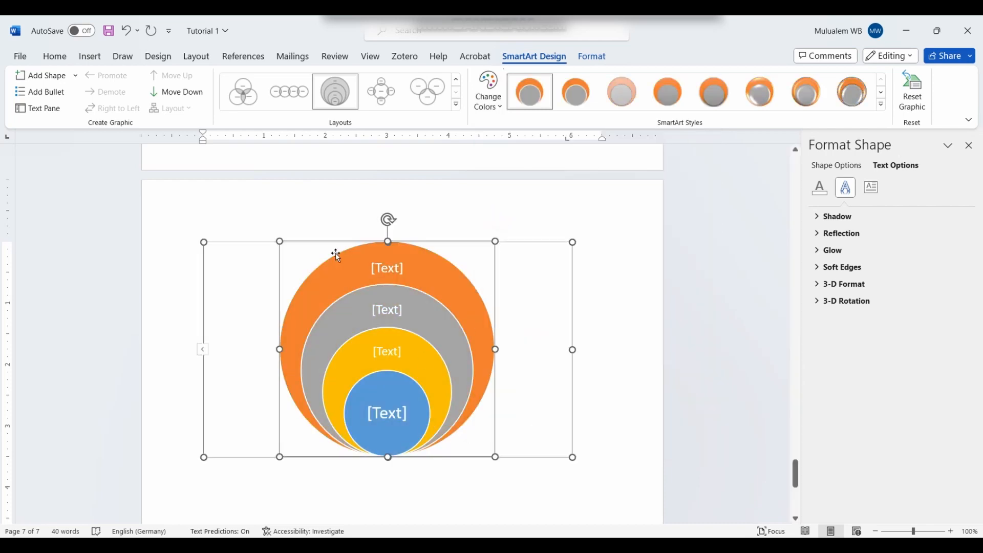
Step: Label the four Venn circles A, B, C and D
left_click(393, 267)
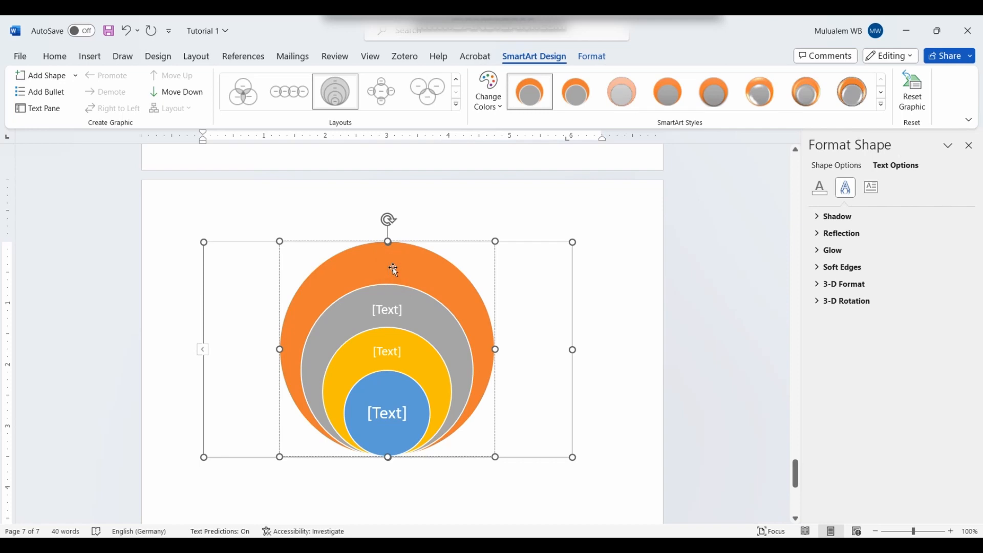
type("A")
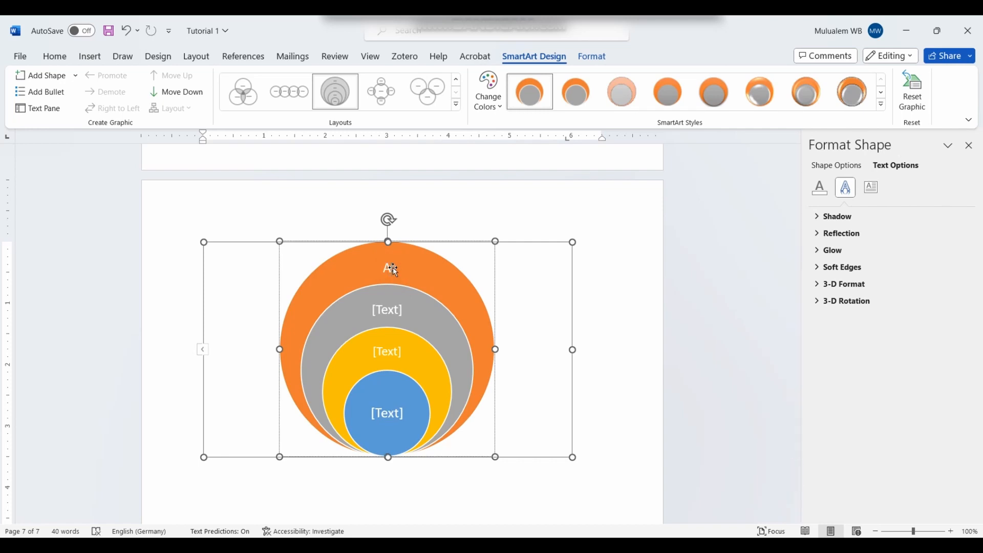
left_click(390, 304)
type("B")
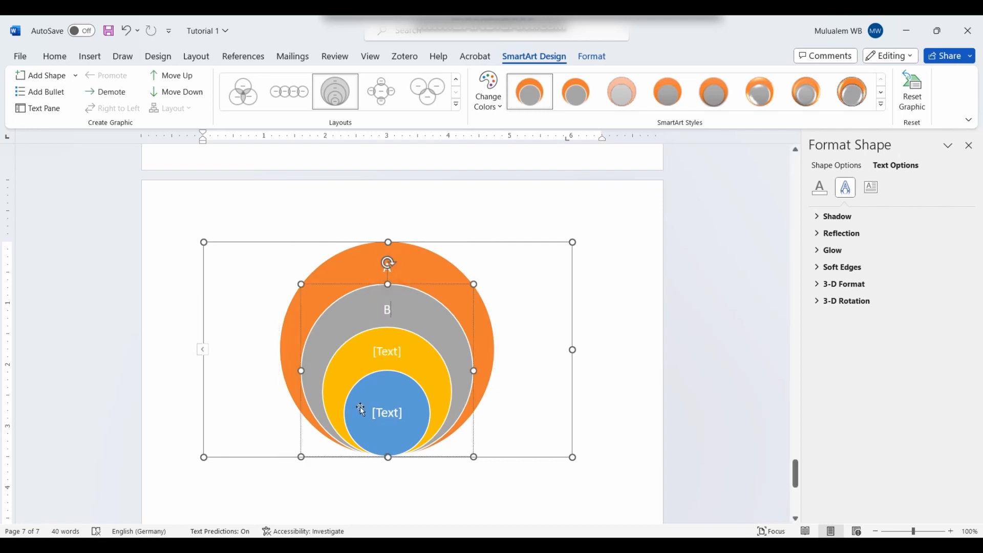
left_click(402, 358)
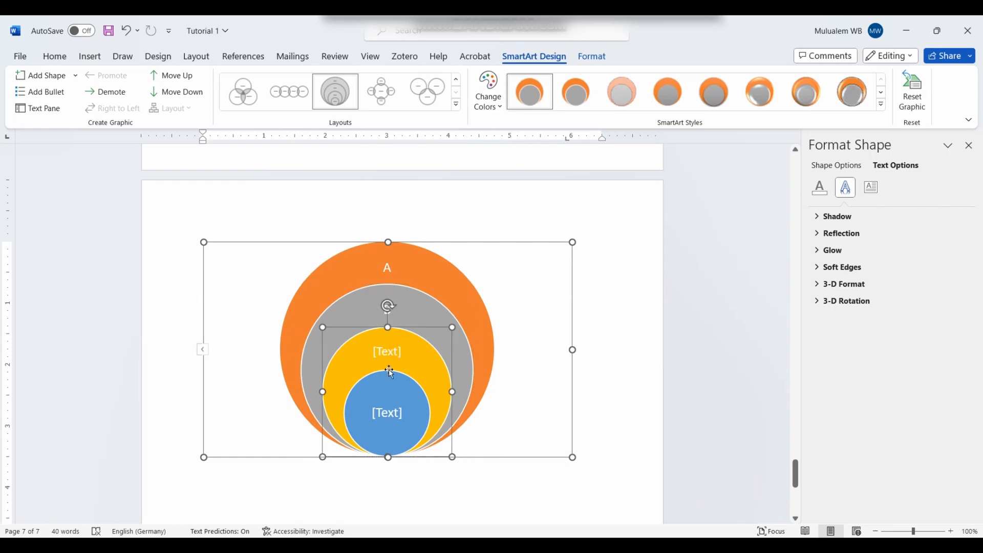
left_click(387, 355)
type("C")
left_click(399, 414)
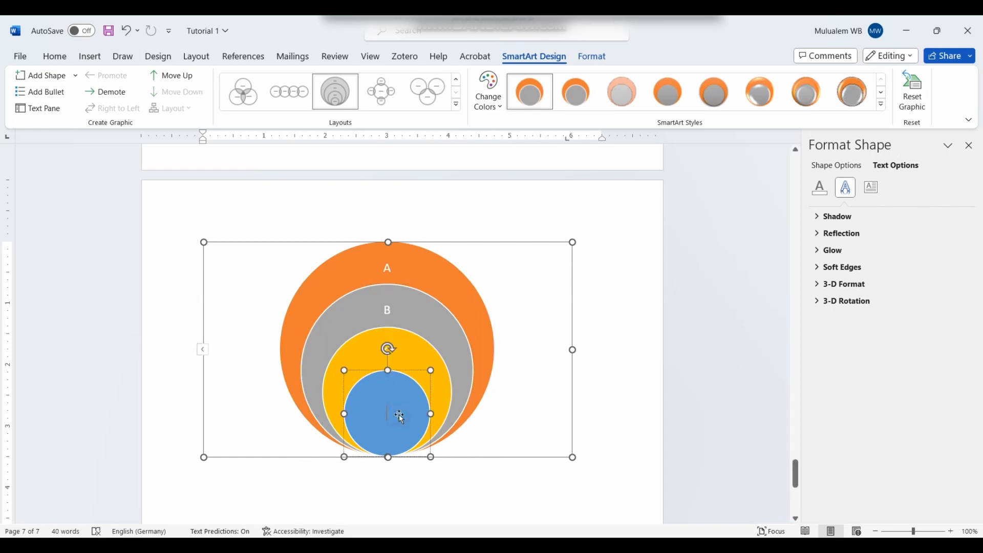
type("D")
left_click(600, 394)
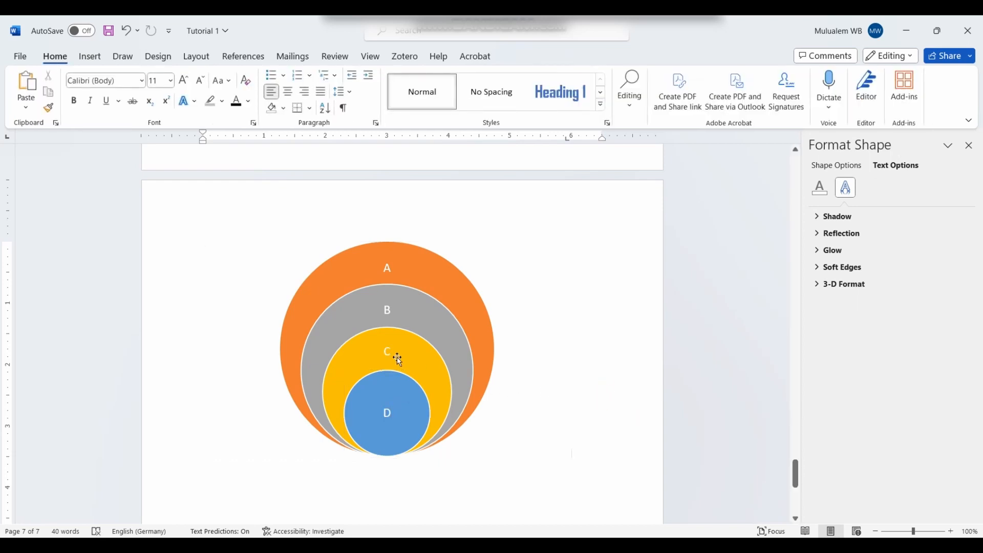
left_click(361, 276)
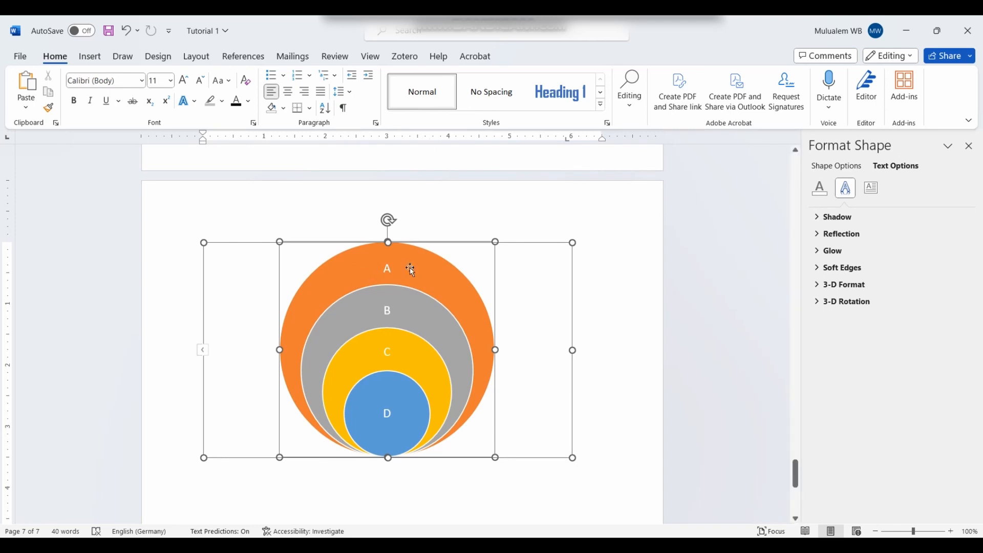
left_click(513, 240)
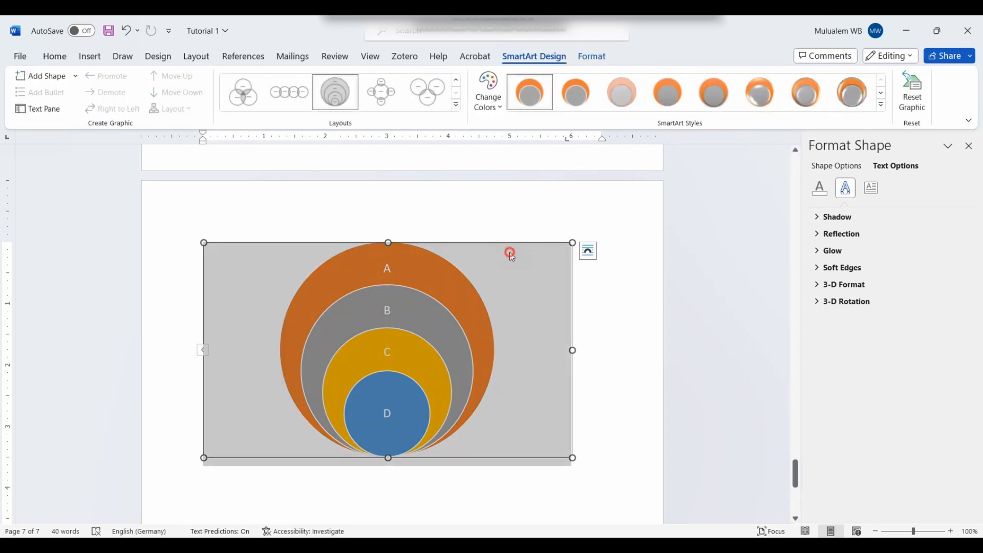
left_click(451, 302)
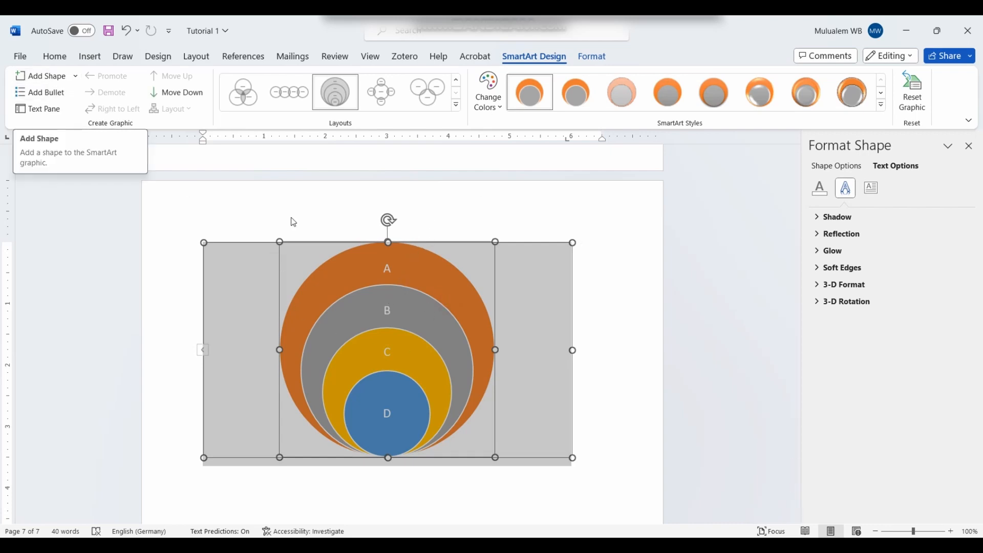
Step: Add a new empty ring after circle B in the Stacked Venn
left_click(379, 311)
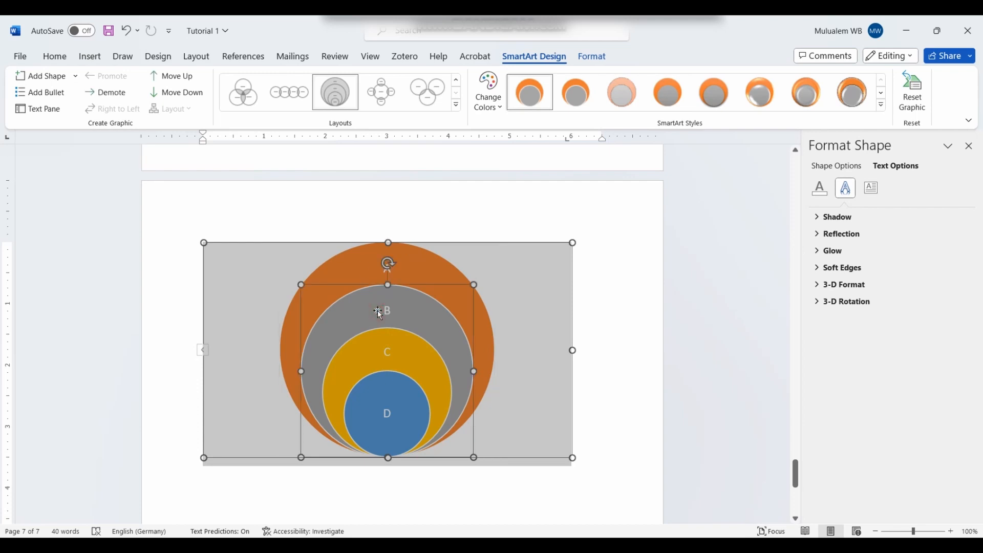
left_click(75, 77)
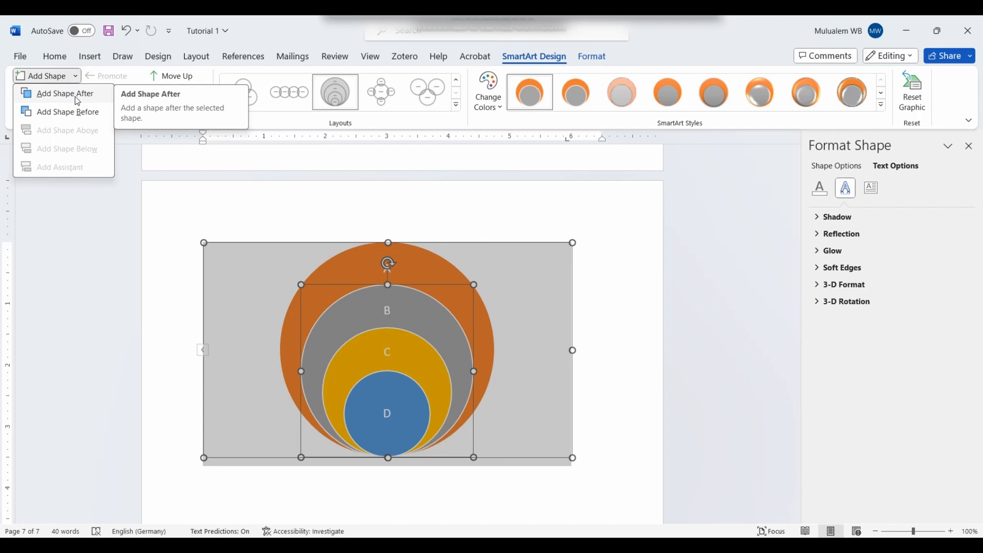
left_click(82, 99)
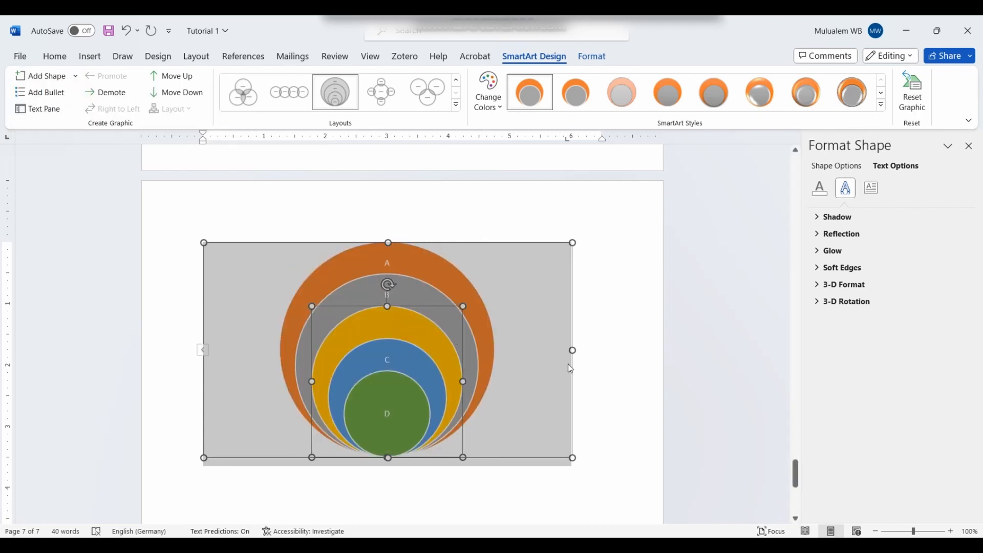
left_click(694, 344)
Step: Add another empty ring before circle B
left_click(416, 342)
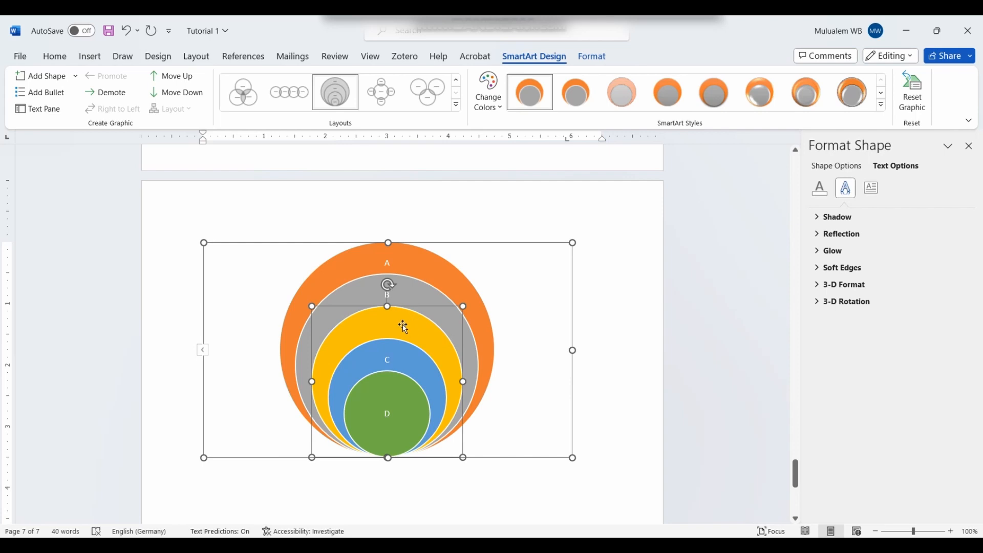
left_click(412, 295)
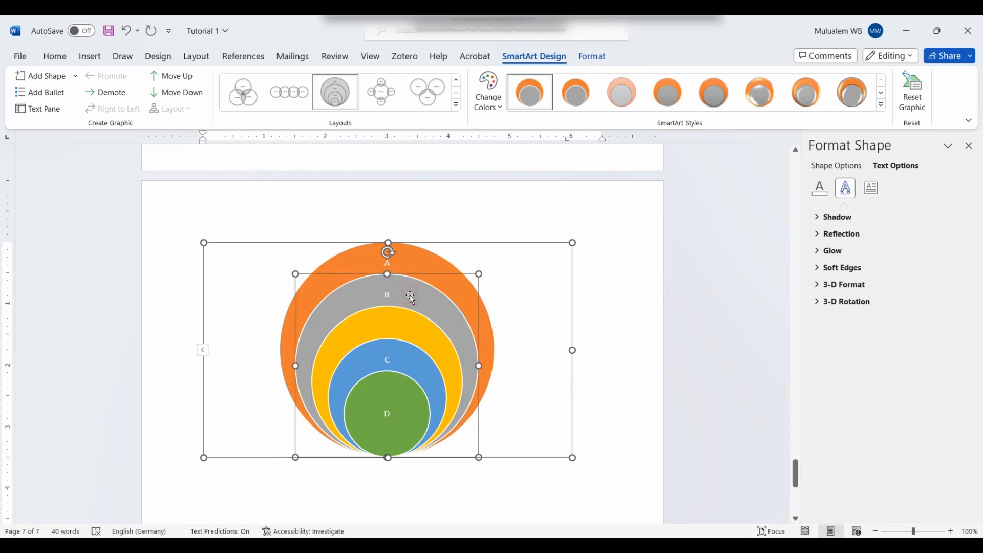
left_click(75, 76)
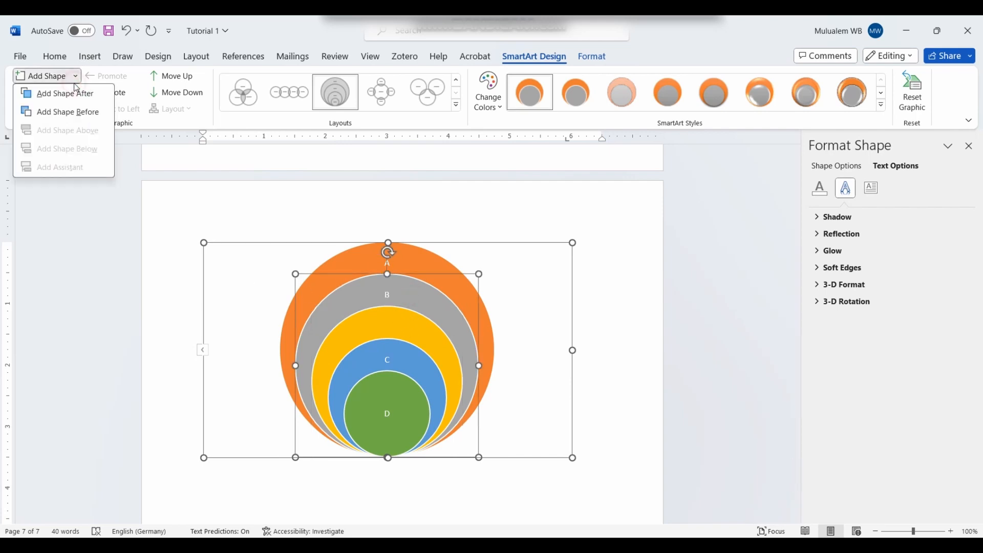
left_click(79, 113)
left_click(643, 362)
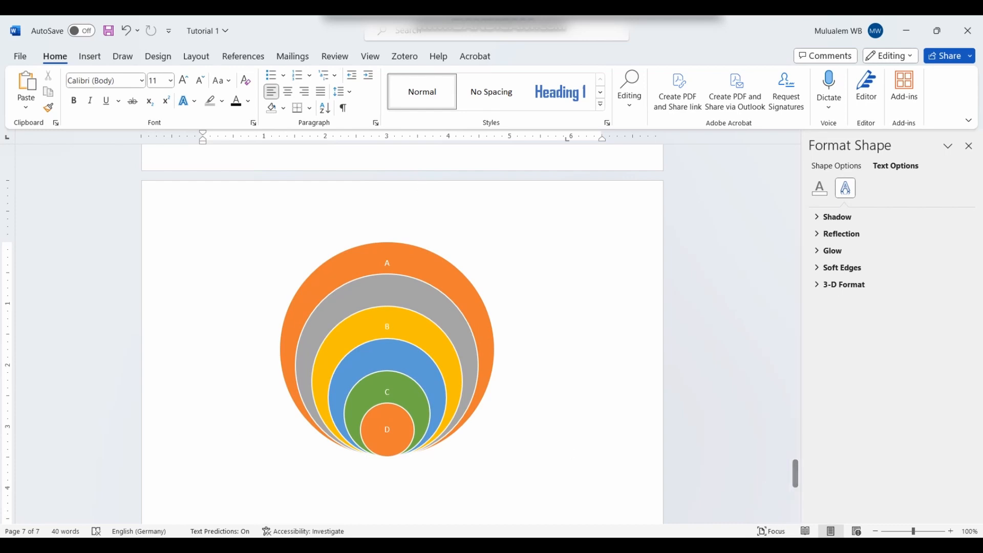
Step: Apply a soft pastel 3-D SmartArt style and move circle A down one level
left_click(512, 296)
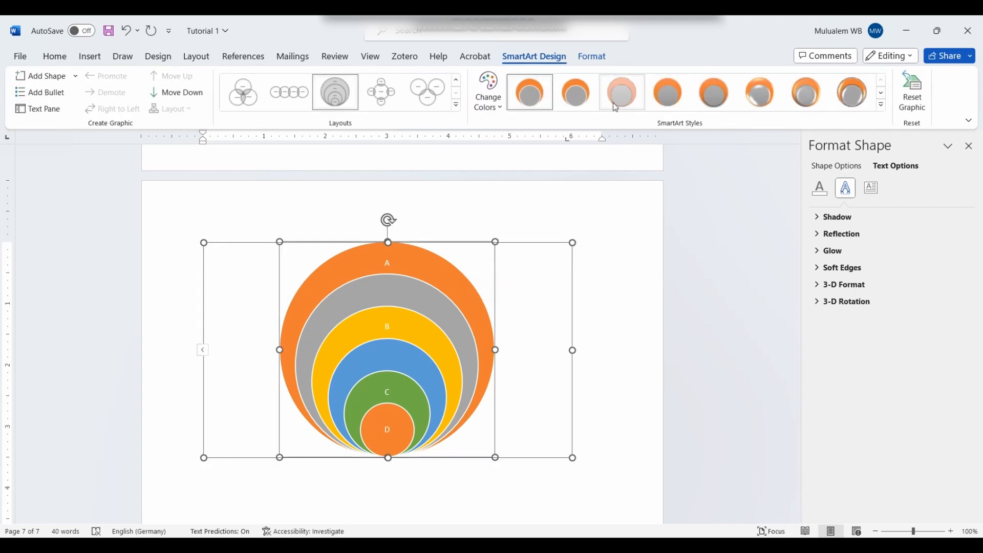
left_click(812, 100)
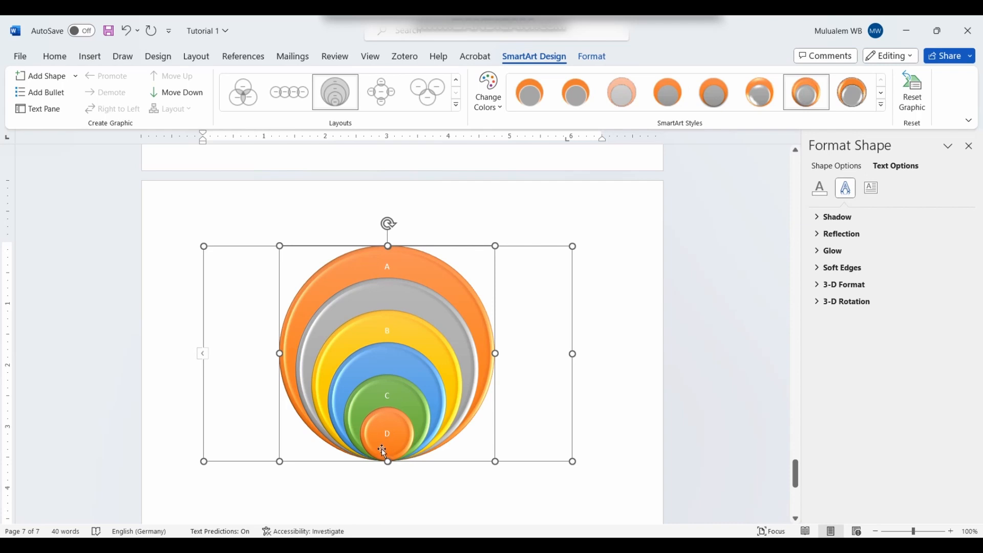
left_click(882, 93)
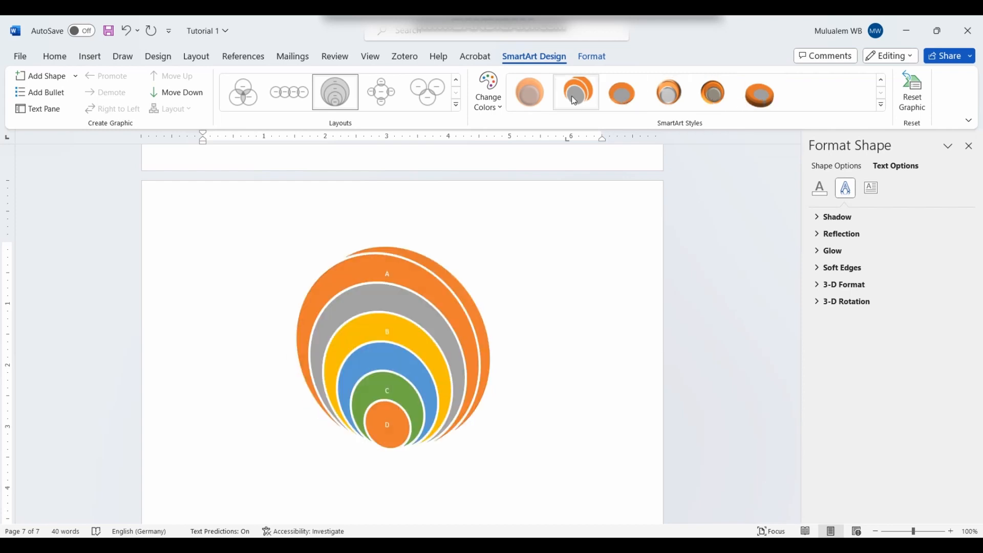
left_click(536, 101)
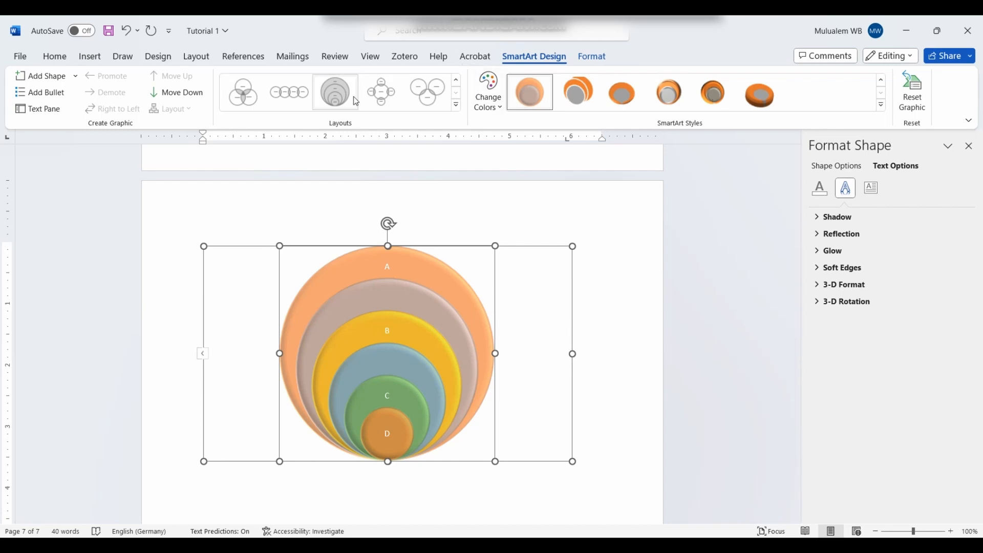
left_click(202, 100)
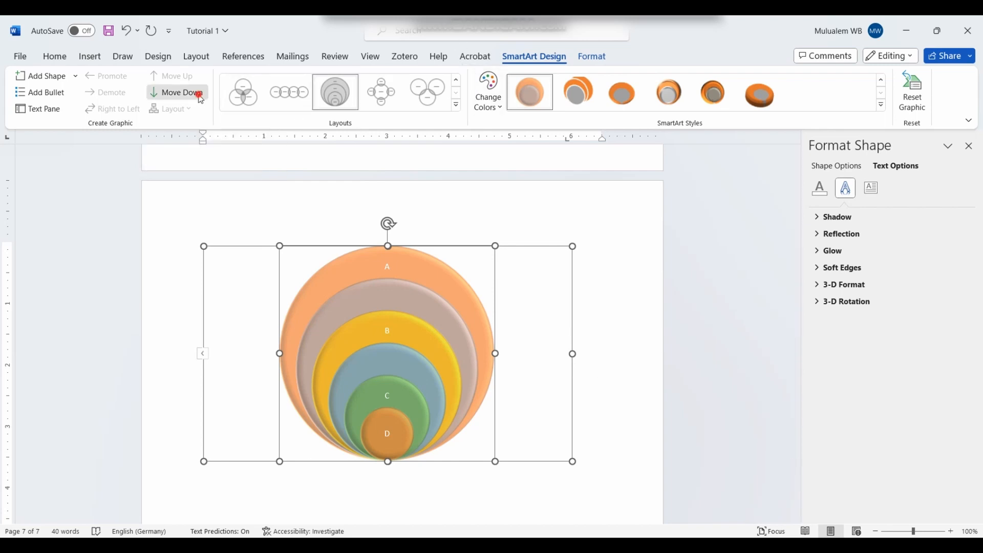
Step: Move circle A back up to the outermost ring
left_click(639, 338)
left_click(432, 307)
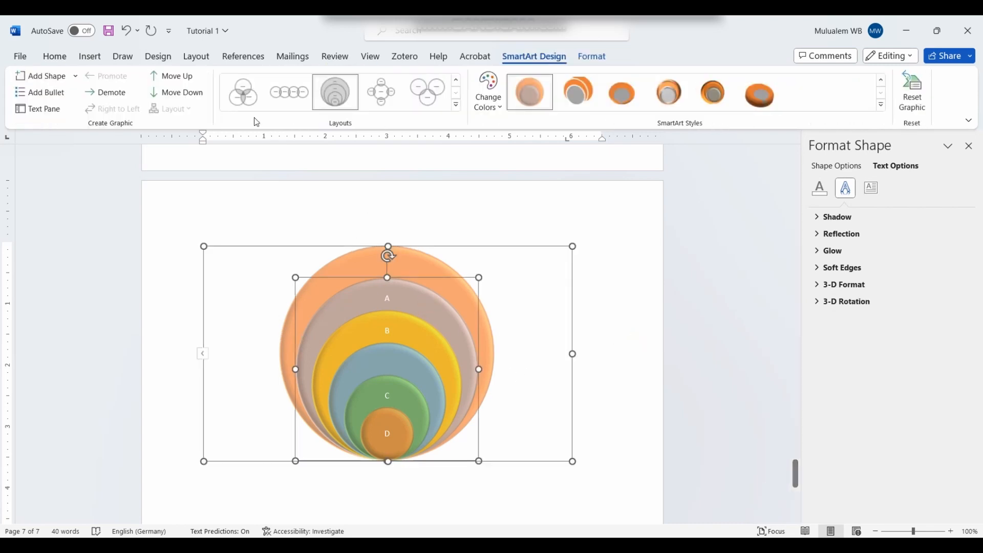
left_click(188, 75)
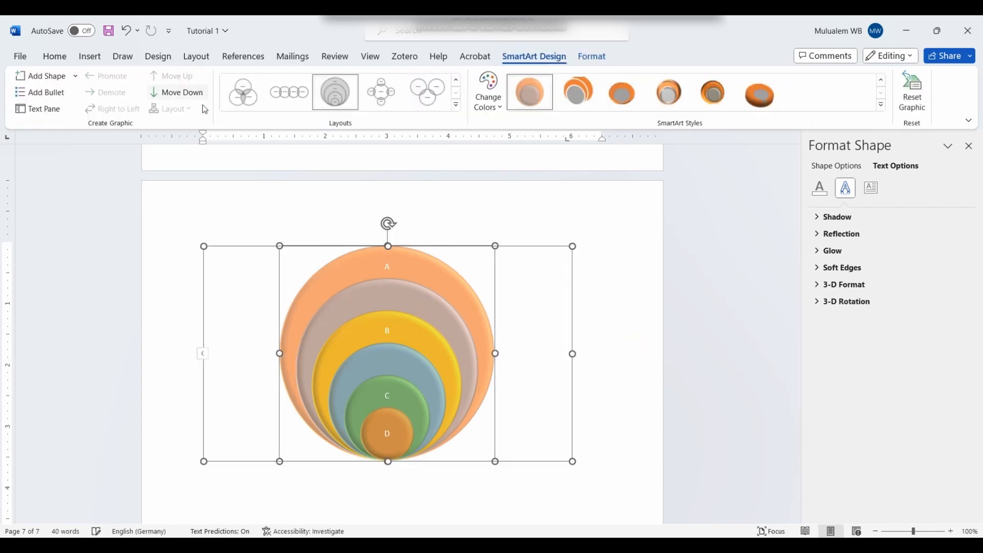
left_click(629, 350)
left_click(412, 297)
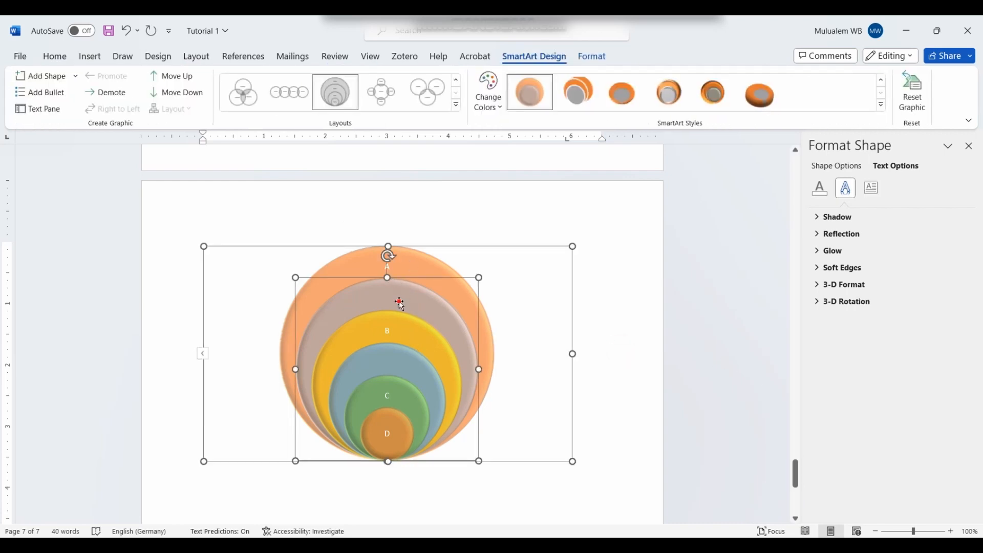
Step: Label the inner rings C, E and F so circles read A to F
left_click(400, 303)
type("C")
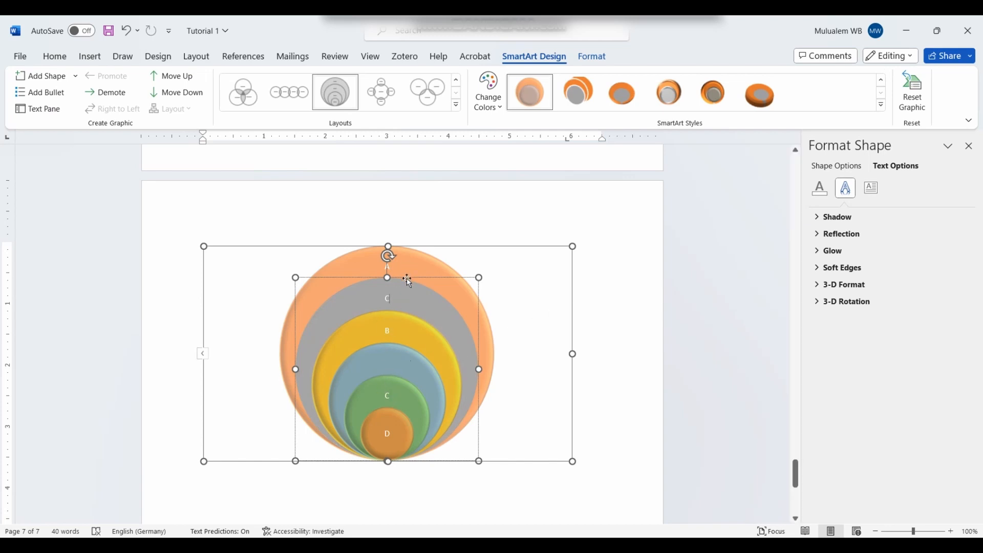
left_click(395, 361)
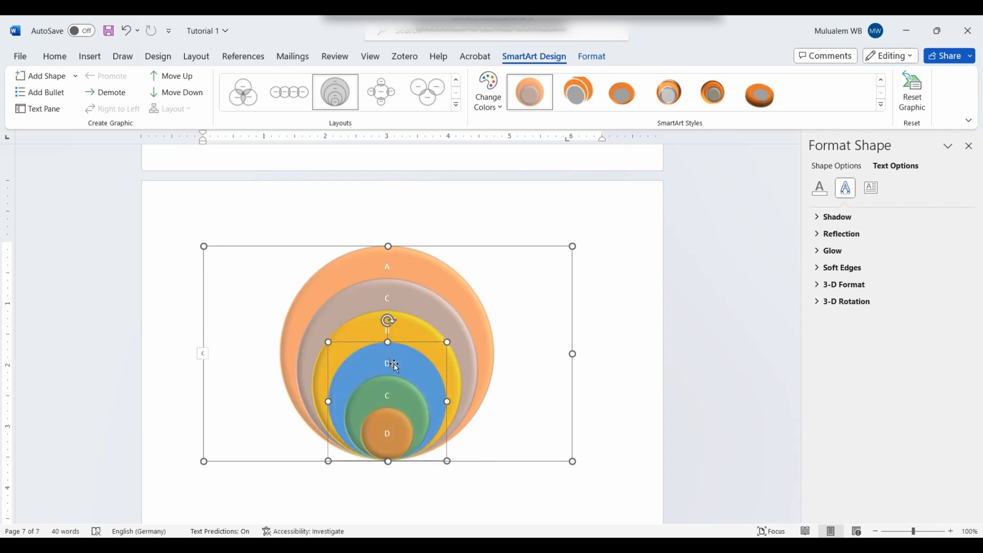
left_click(401, 385)
type("E")
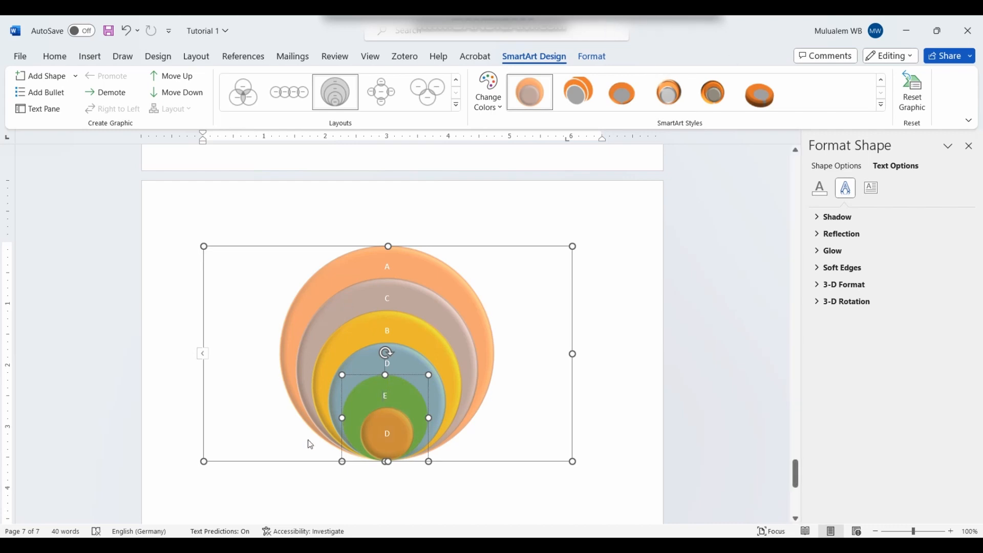
left_click(387, 433)
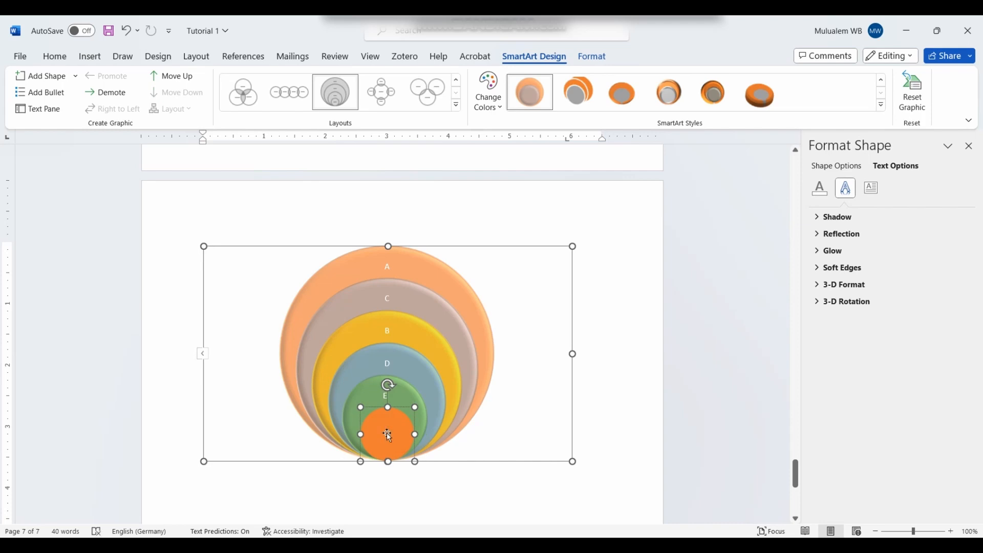
type("F")
left_click(609, 332)
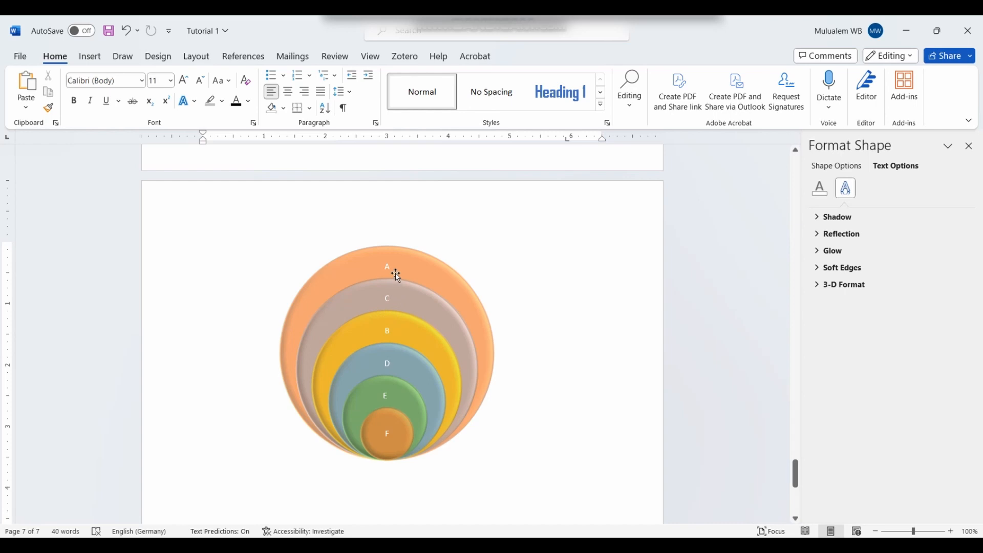
Step: Check the circle labels by selecting rings C and B, then deselect
left_click(405, 297)
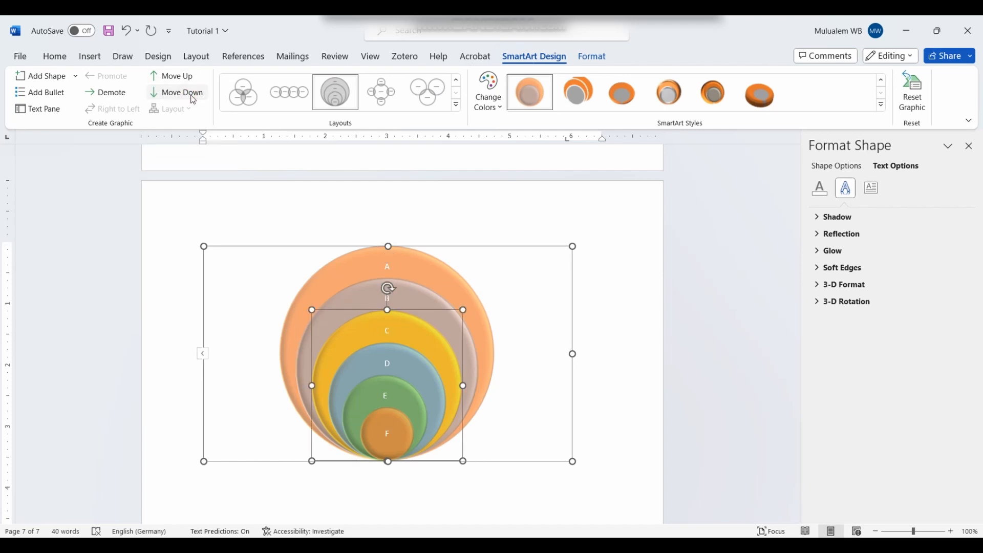
left_click(630, 320)
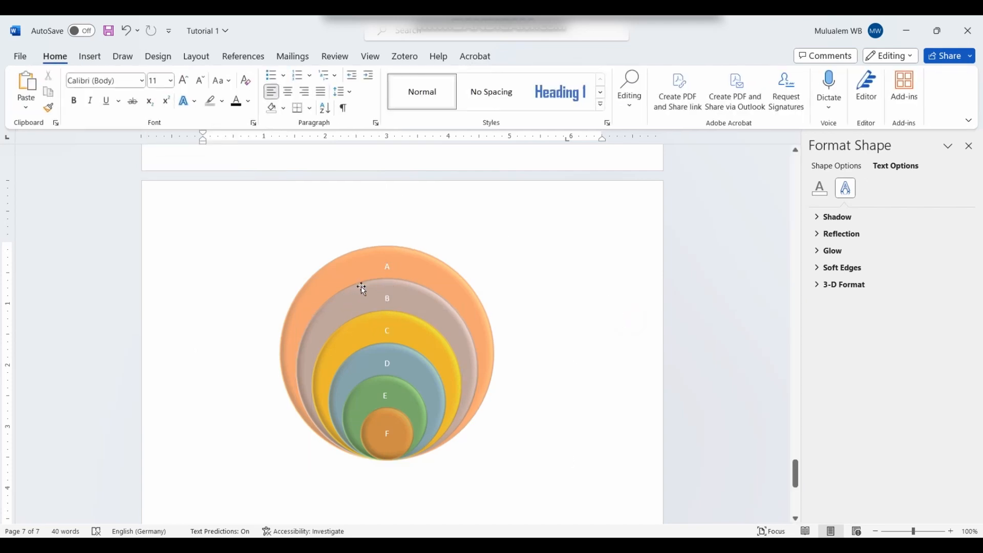
left_click(382, 330)
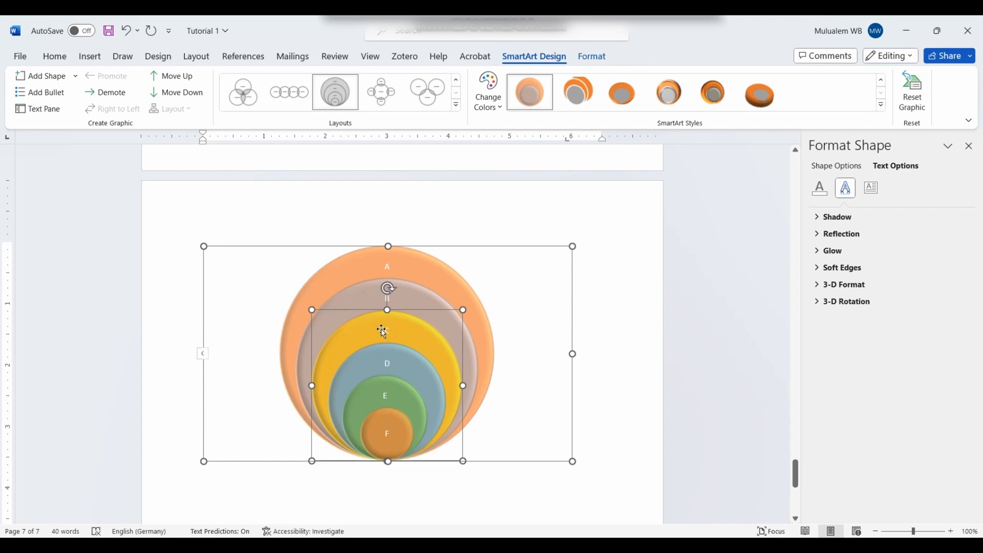
left_click(586, 333)
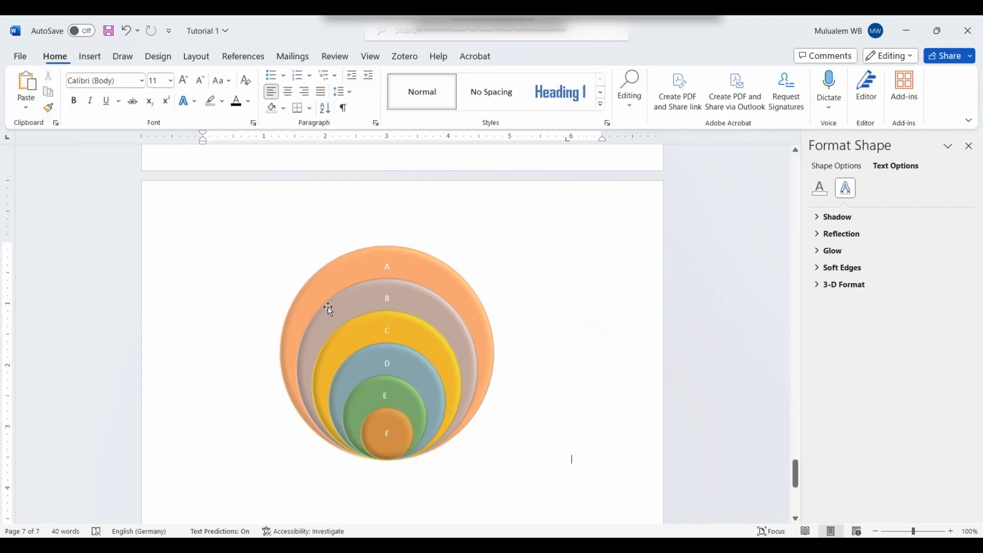
left_click(415, 314)
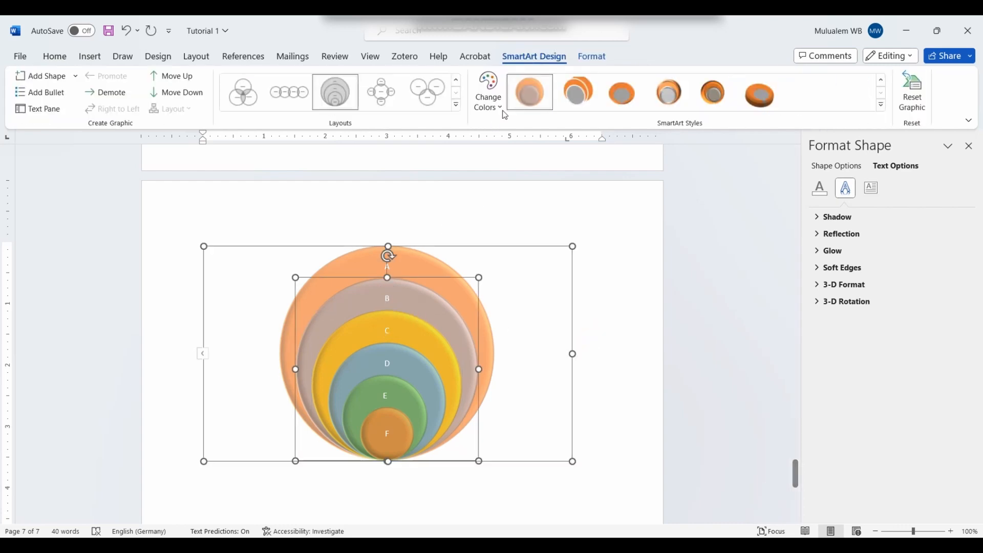
left_click(624, 455)
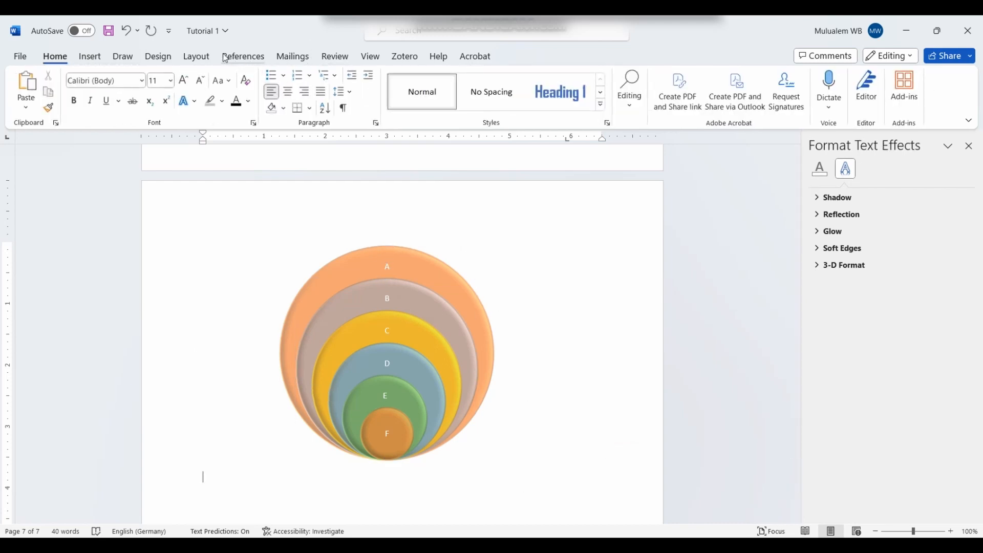
left_click(97, 57)
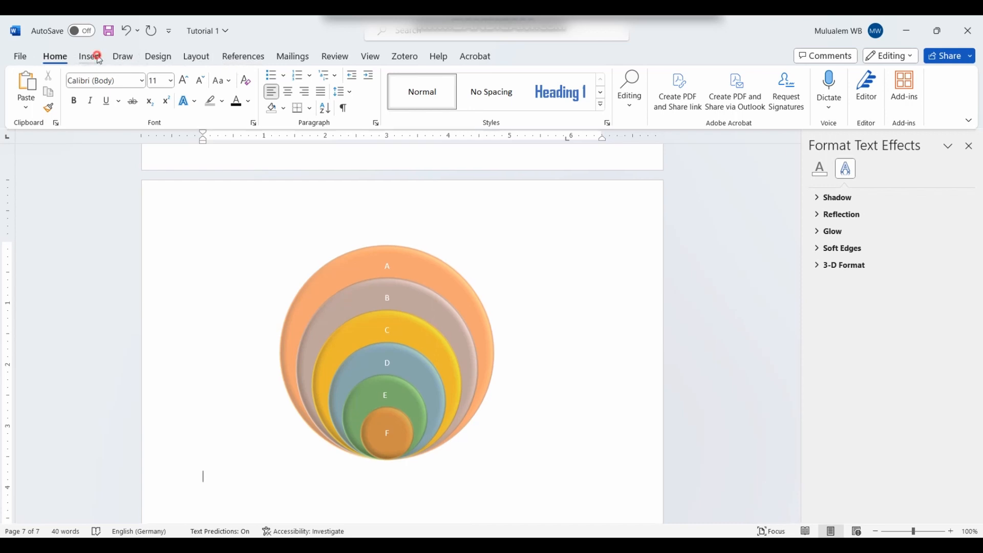
left_click(279, 95)
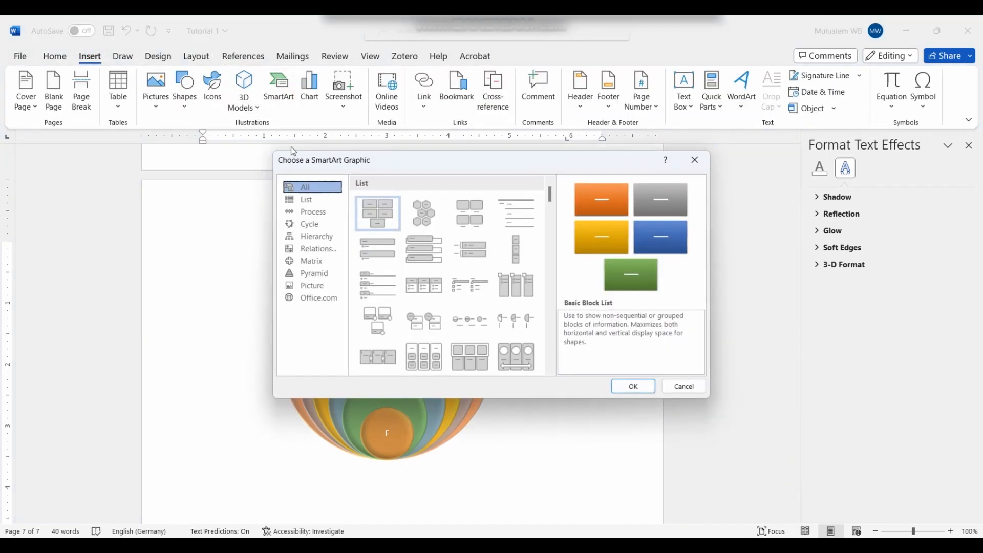
left_click(331, 211)
scroll(520, 282, "down", 5)
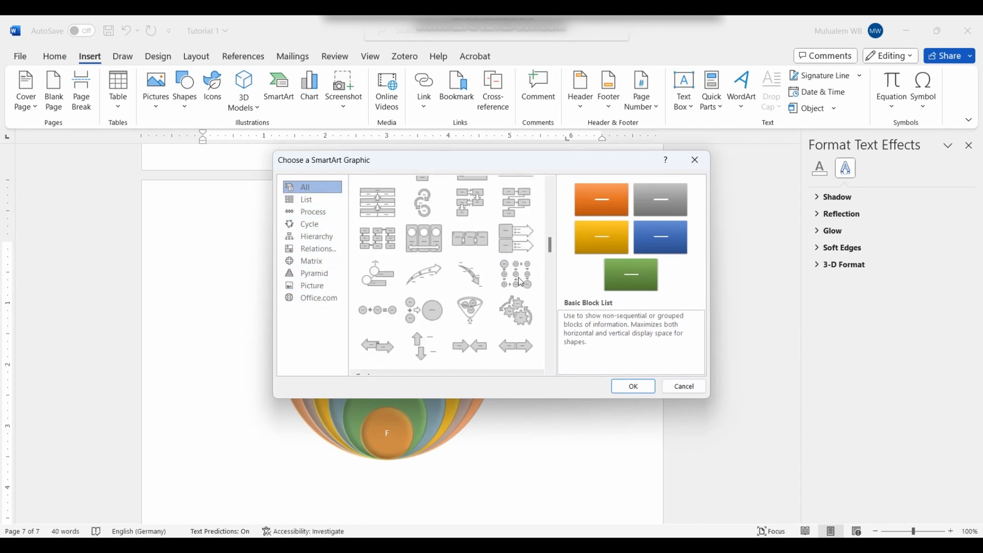
scroll(517, 281, "down", 3)
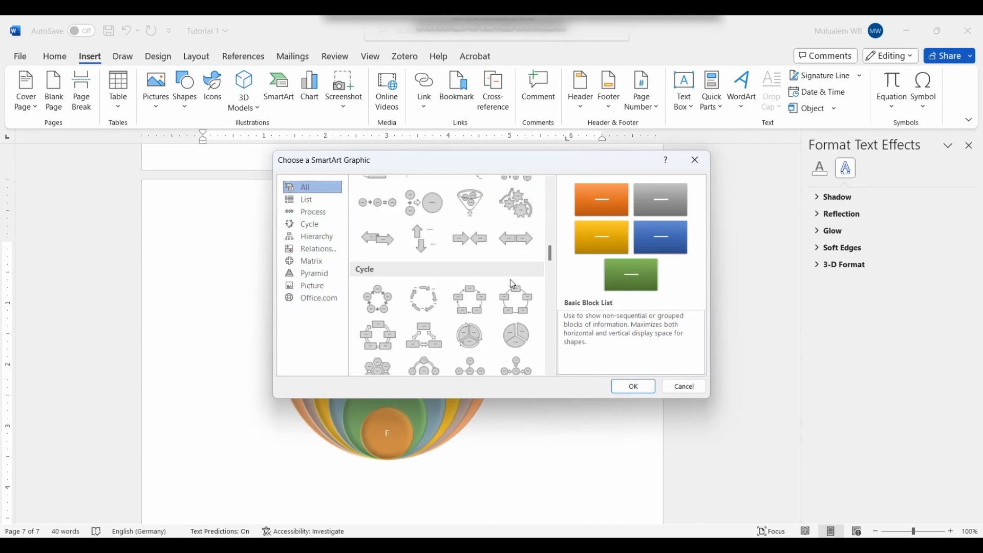
scroll(511, 284, "down", 6)
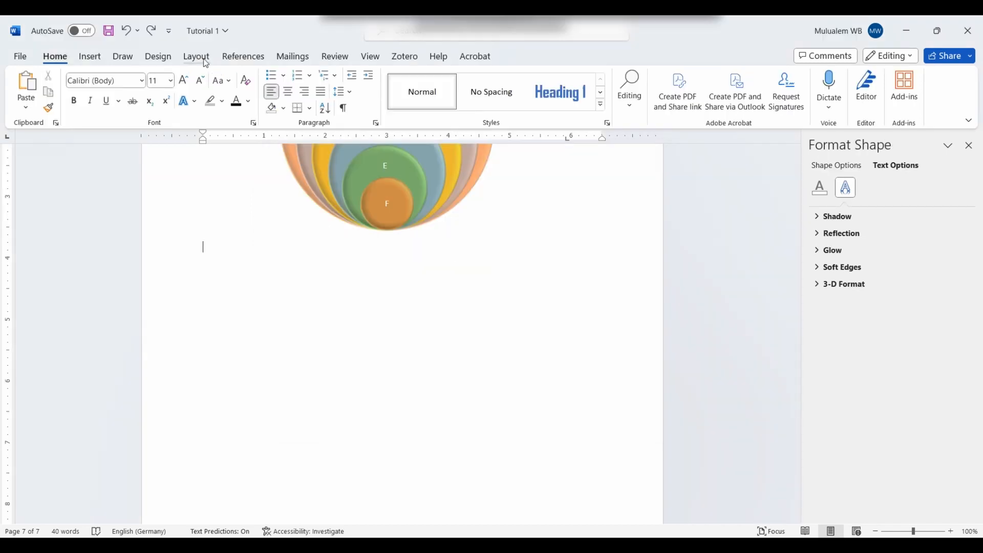
Step: Browse the Insert Chart categories from Line through Combo
left_click(89, 56)
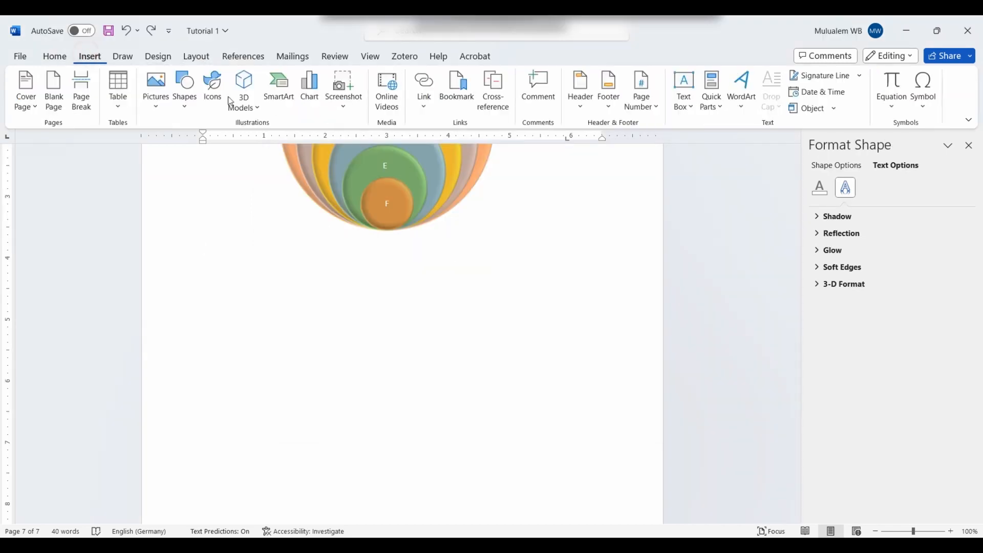
left_click(309, 95)
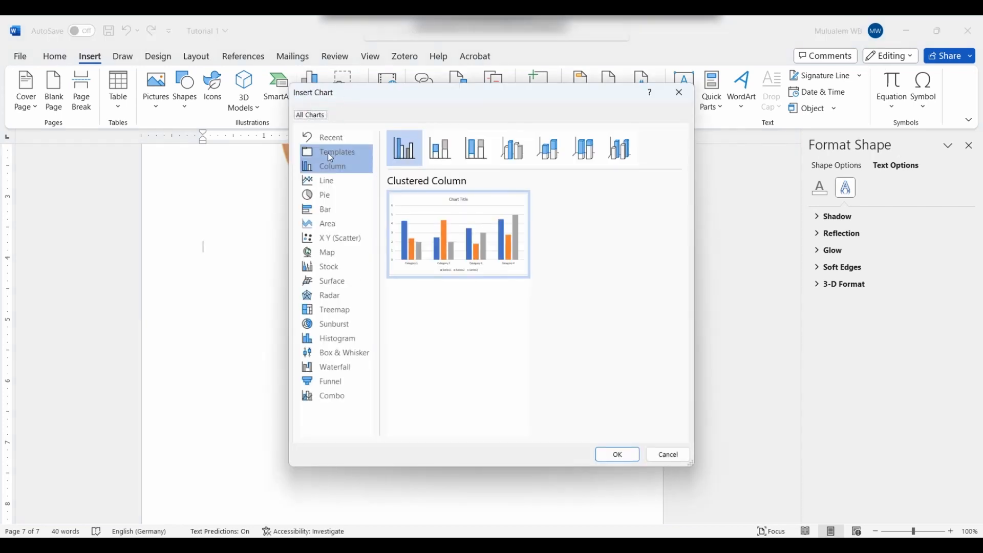
left_click(346, 182)
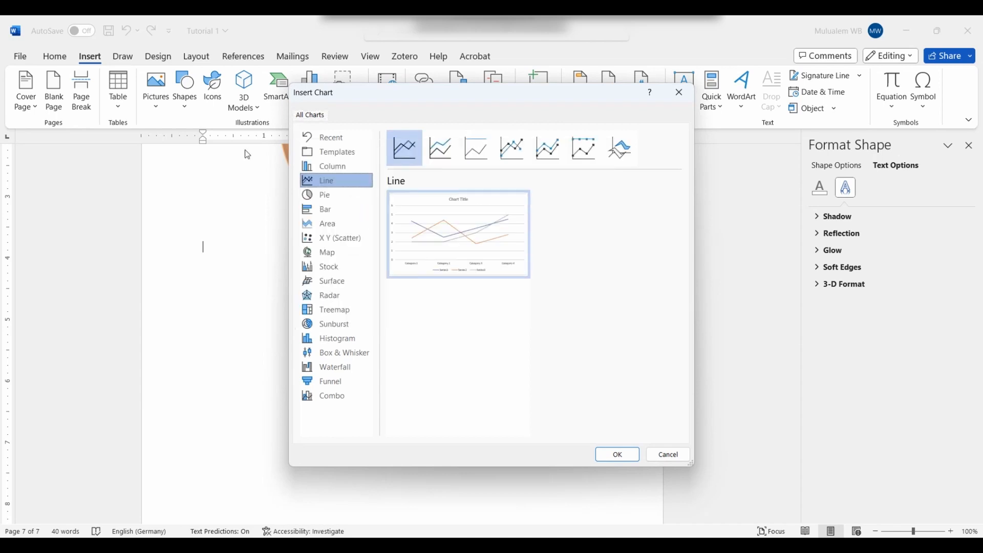
left_click(328, 198)
left_click(326, 211)
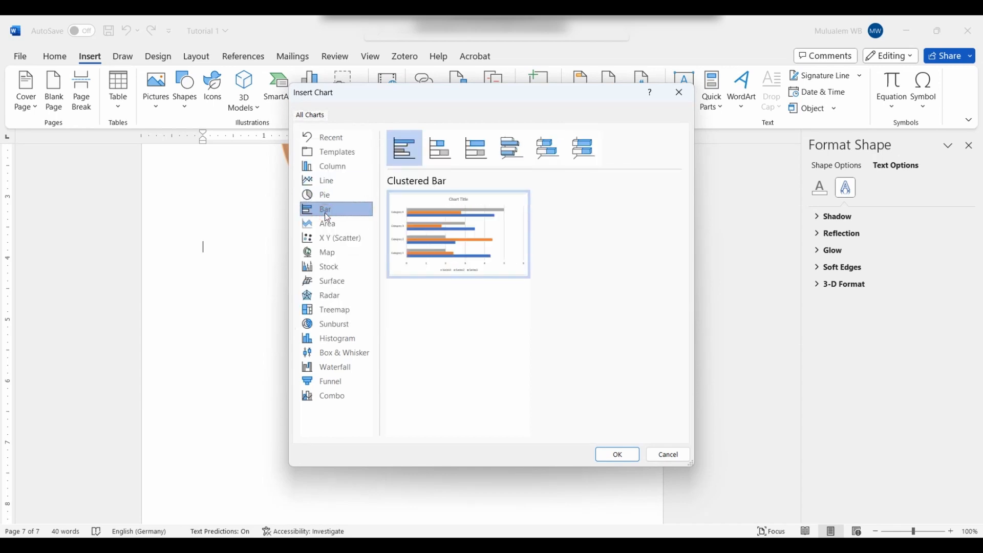
left_click(324, 228)
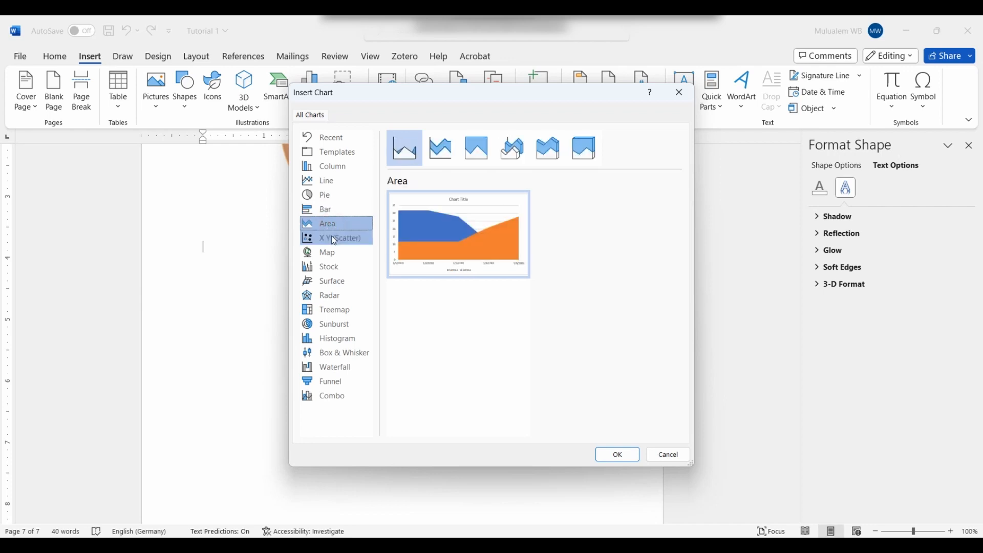
left_click(334, 240)
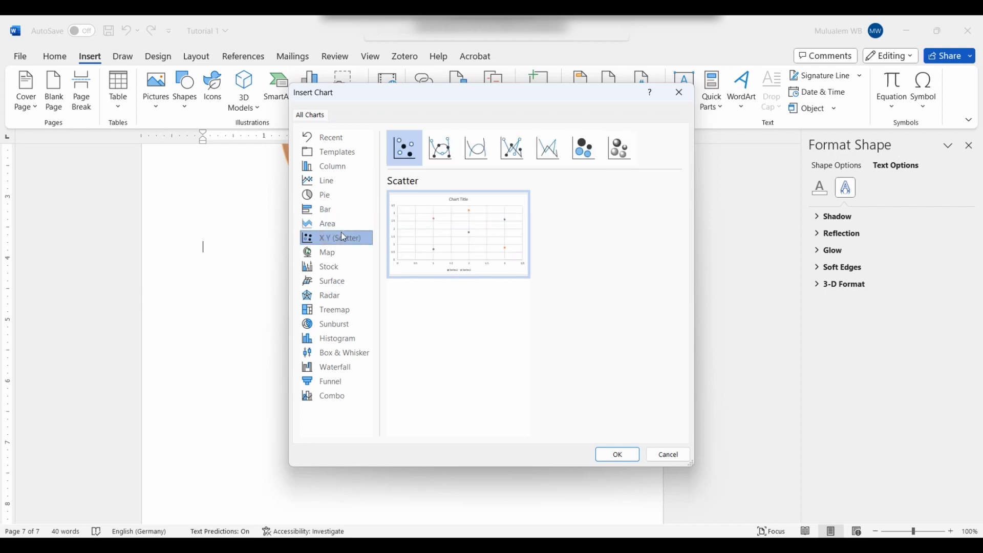
left_click(341, 254)
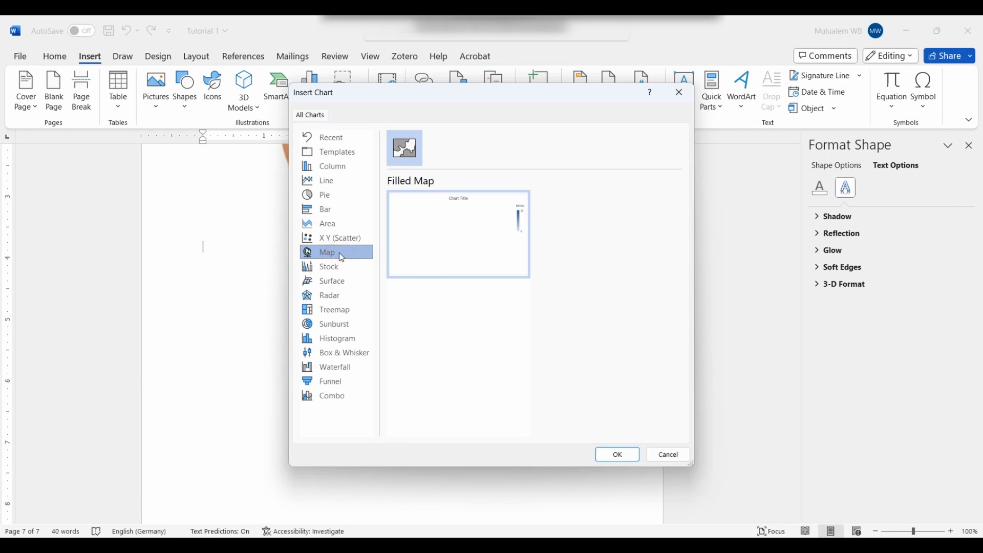
left_click(345, 266)
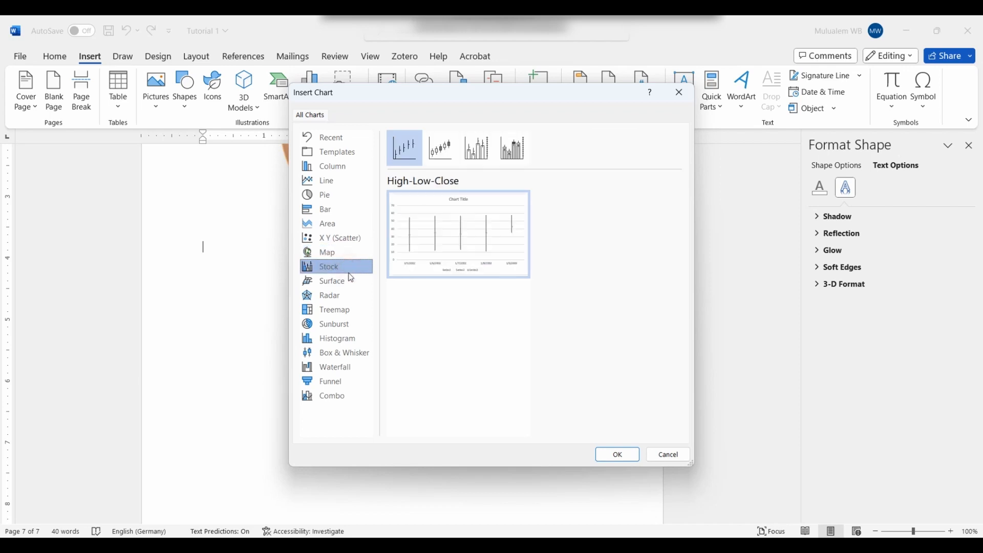
left_click(350, 290)
left_click(346, 296)
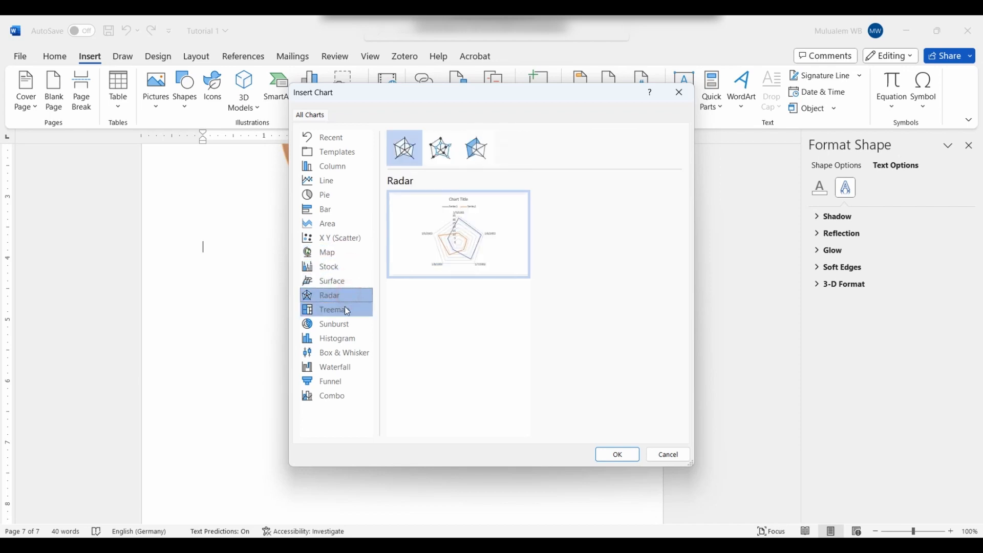
left_click(347, 310)
left_click(348, 328)
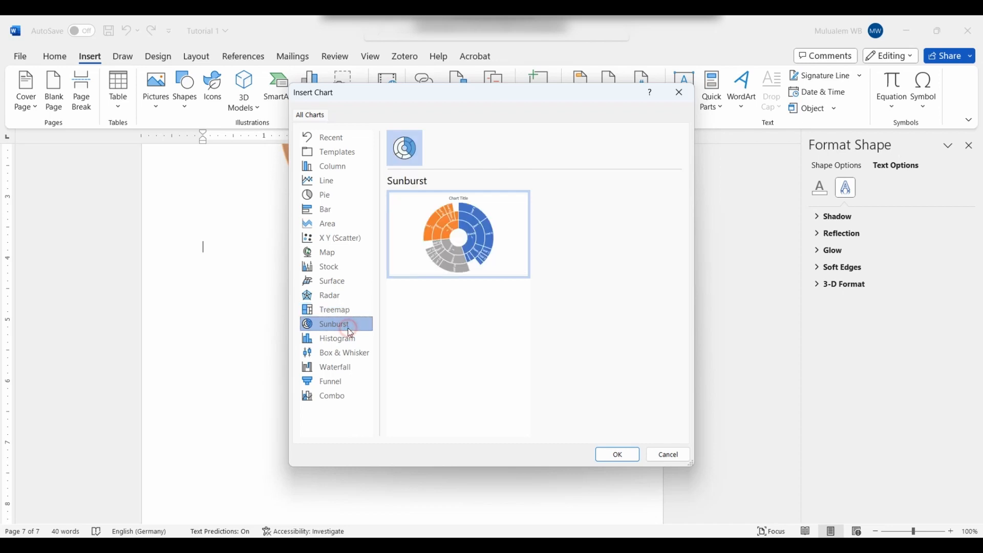
left_click(350, 333)
left_click(356, 353)
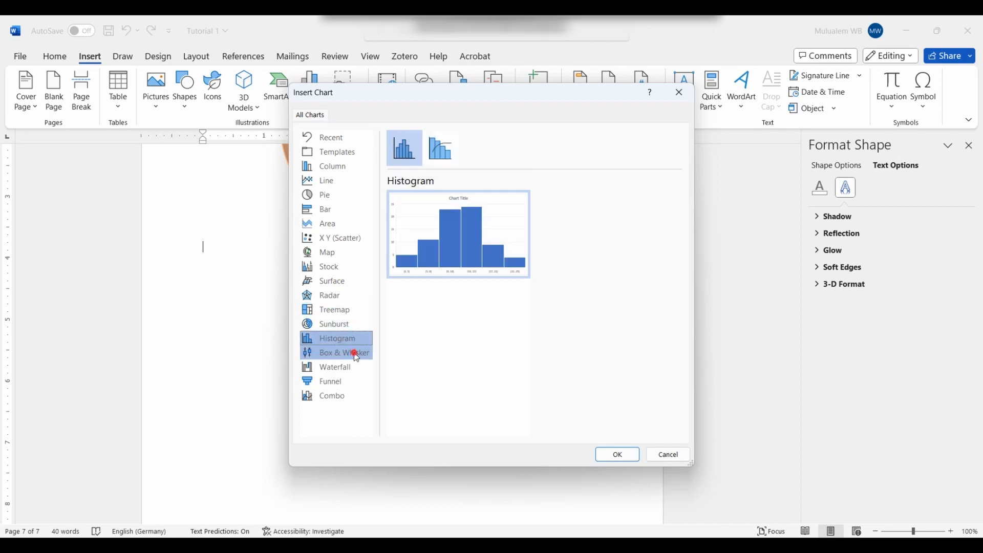
left_click(356, 366)
left_click(359, 380)
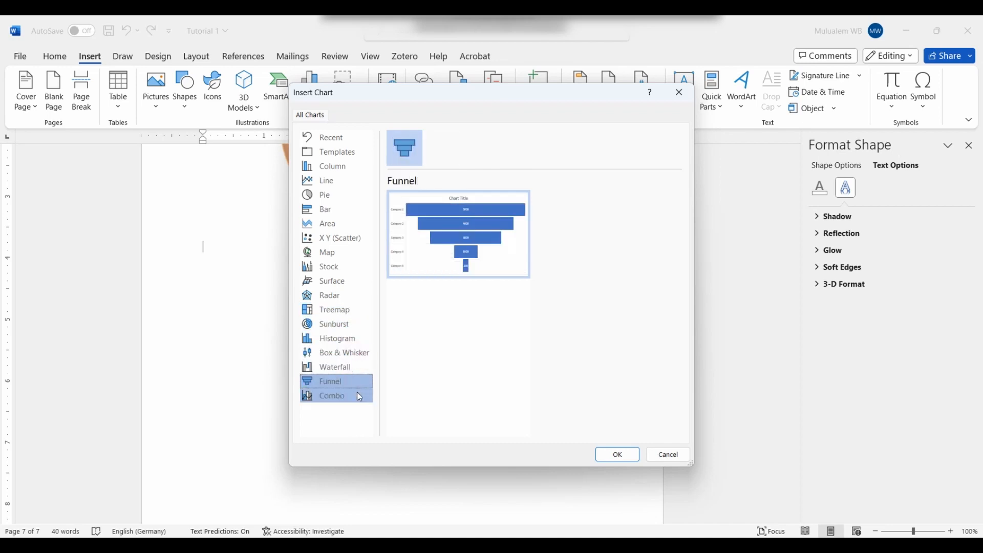
left_click(357, 394)
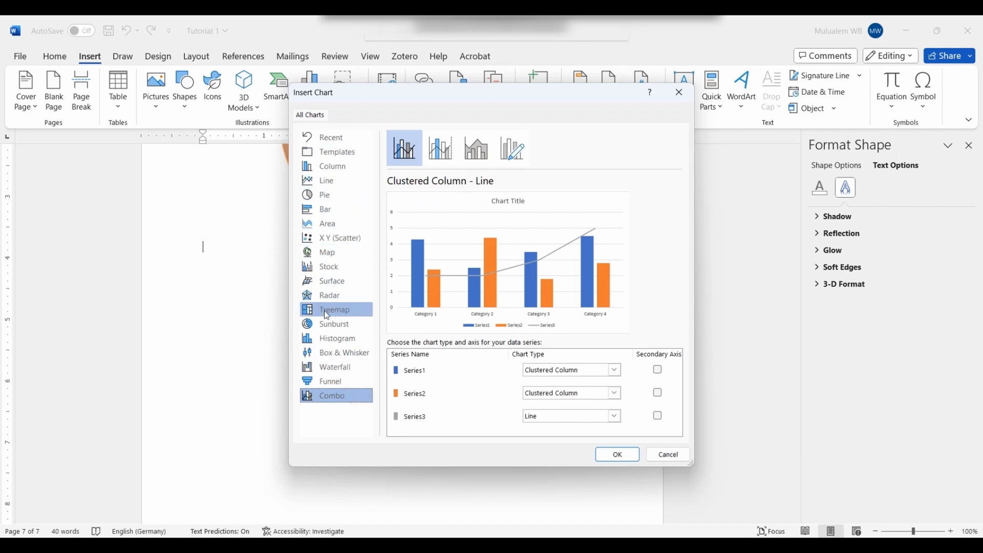
Step: Insert a Map > Filled Map chart
left_click(340, 256)
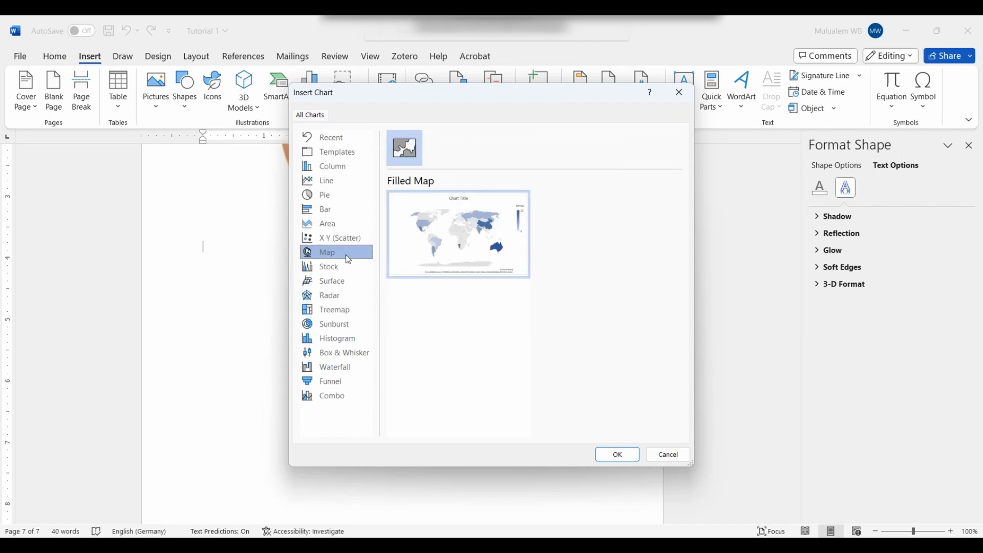
mouse_move(511, 246)
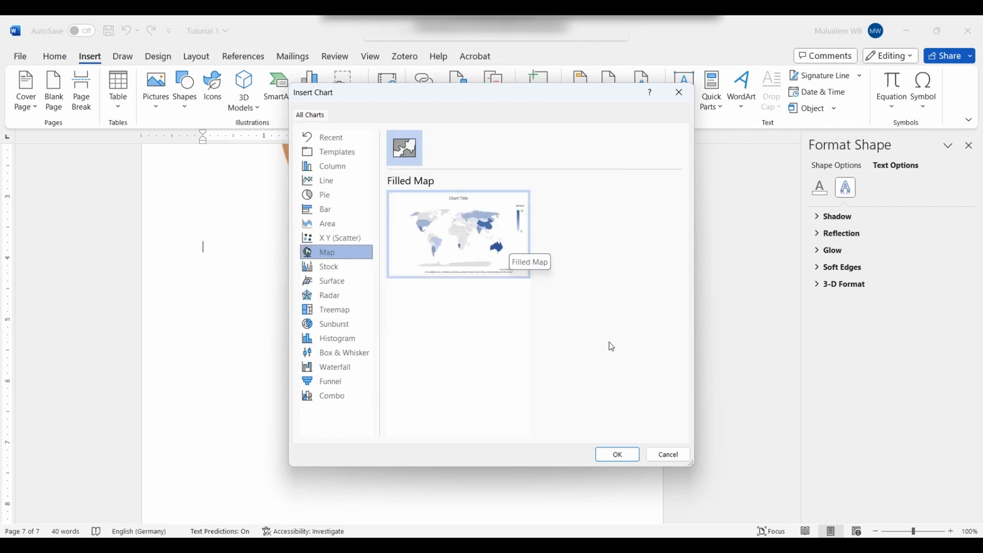
left_click(616, 454)
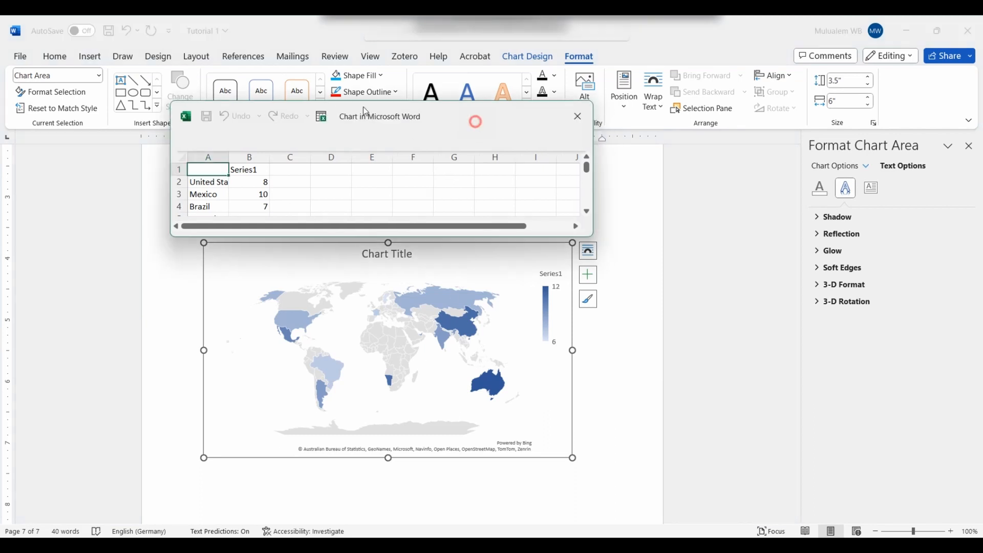
Step: Head the data columns Country and Population, then scroll through the sample countries
left_click_drag(477, 114, 538, 83)
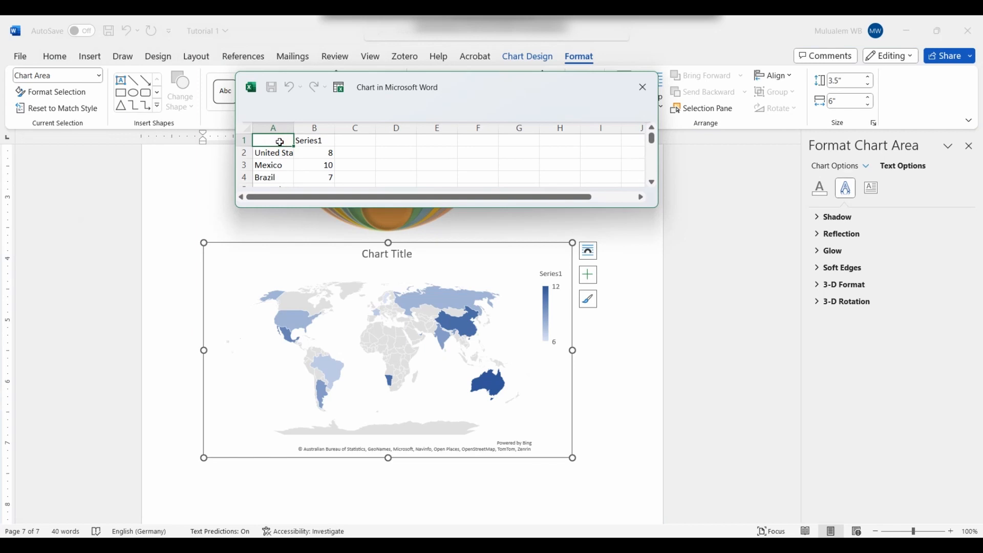
type("Country")
left_click(310, 139)
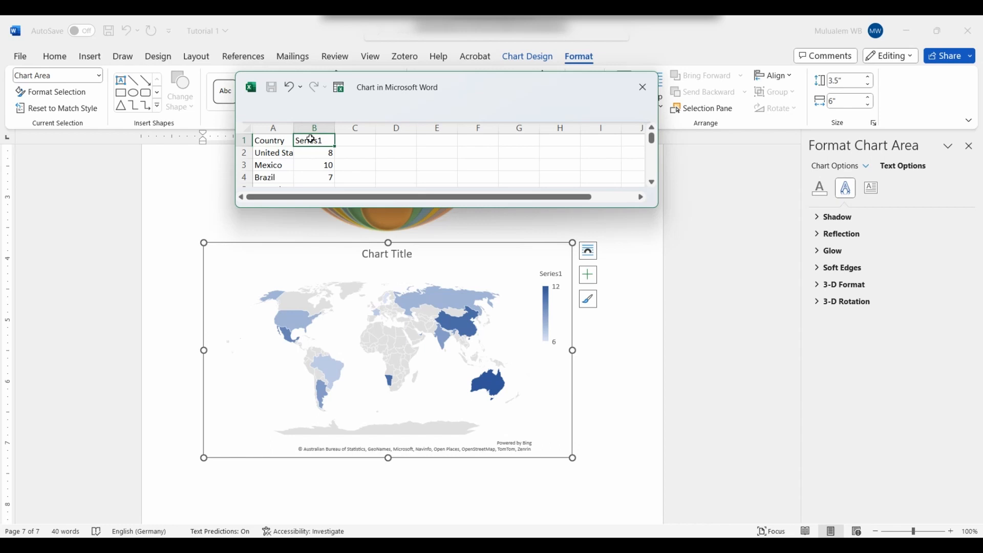
type("Population")
scroll(316, 179, "down", 1)
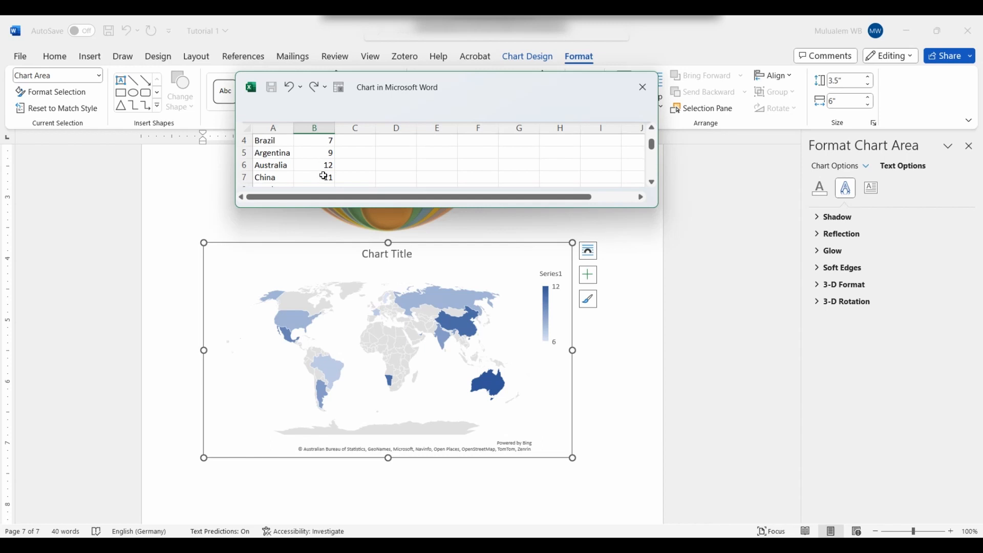
scroll(317, 180, "down", 1)
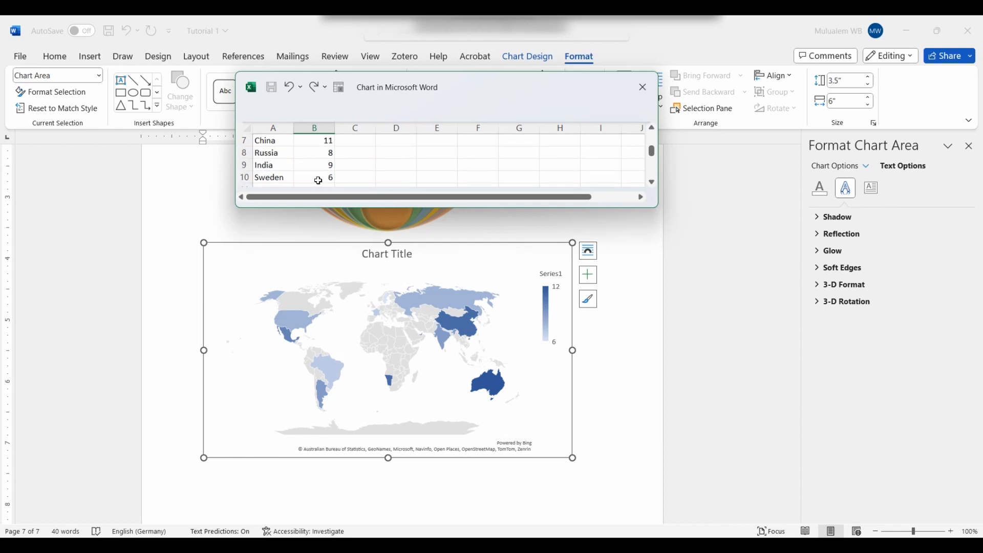
scroll(318, 180, "down", 1)
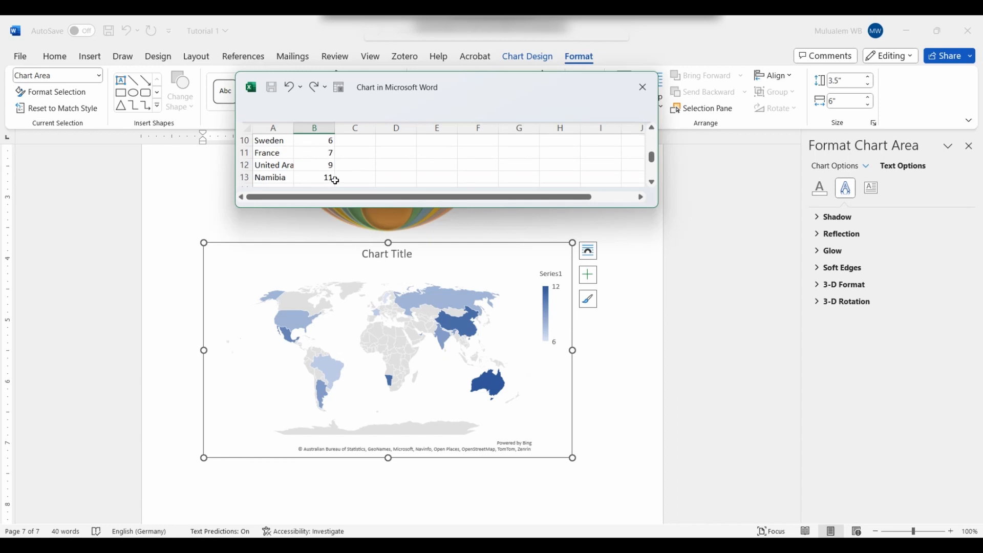
scroll(335, 180, "down", 1)
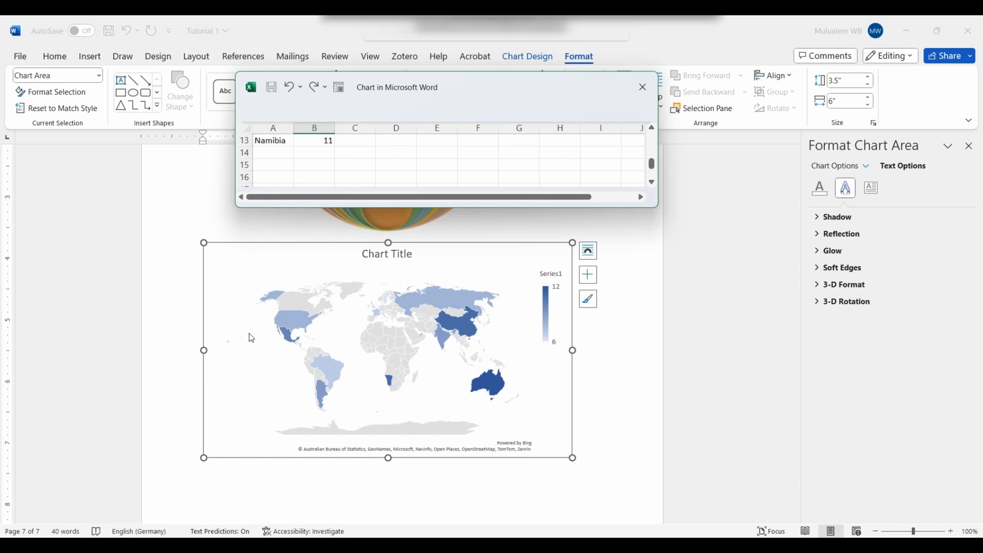
scroll(282, 158, "up", 1)
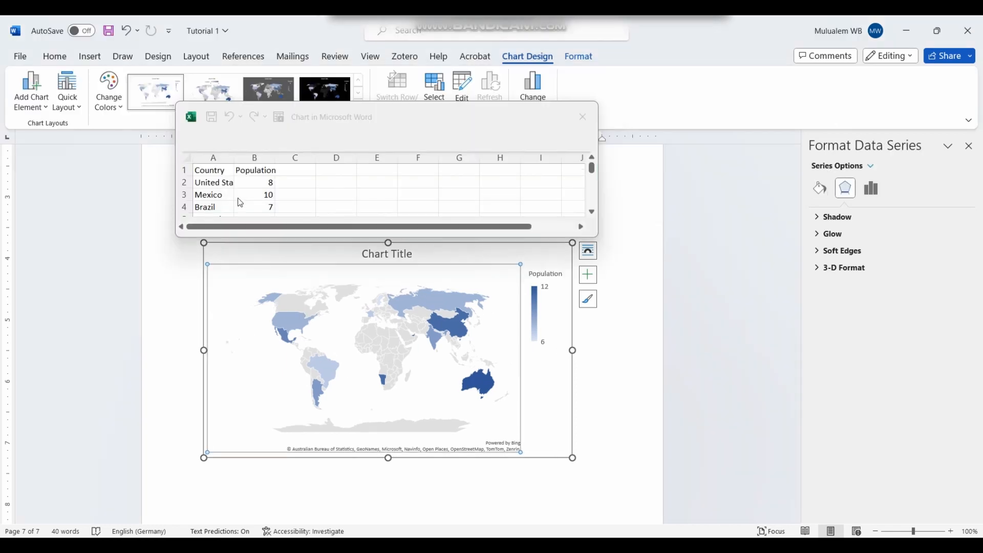
Step: Change the United States value to 12
left_click(271, 182)
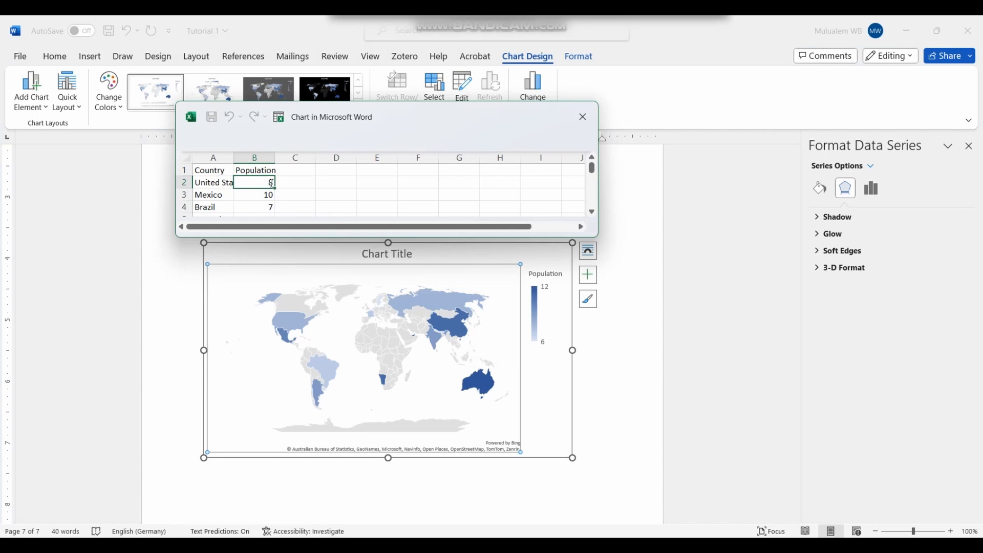
type("12")
left_click(535, 197)
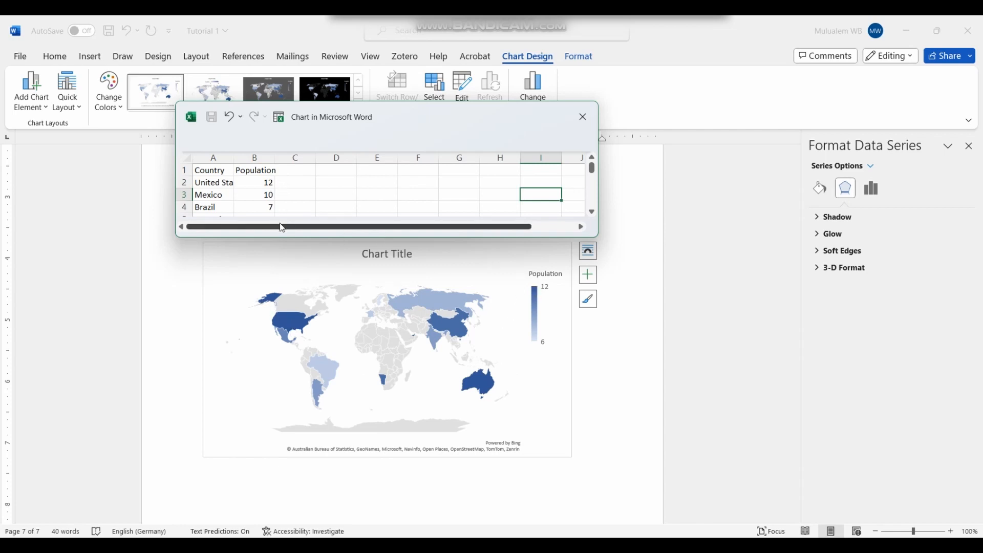
scroll(292, 194, "up", 1)
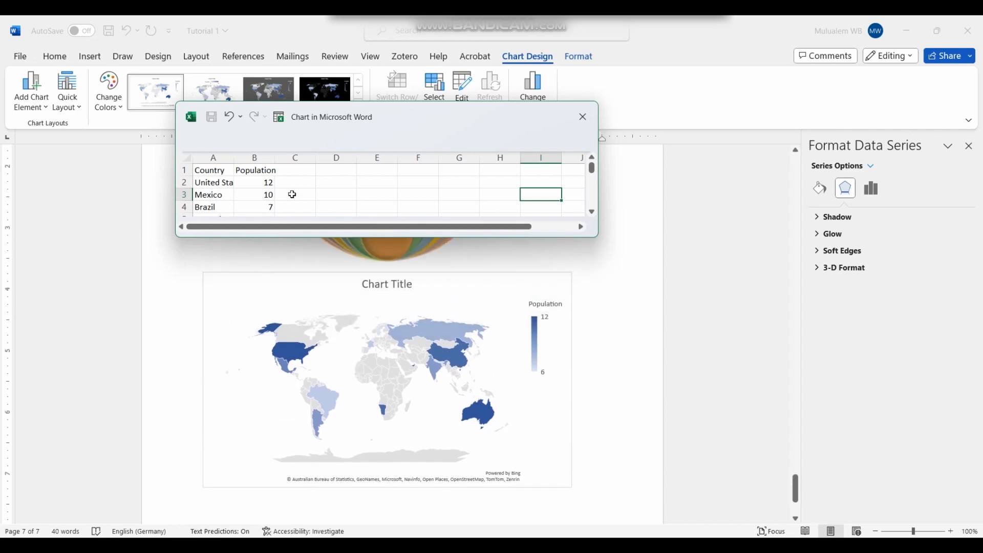
left_click(298, 185)
scroll(281, 189, "down", 6)
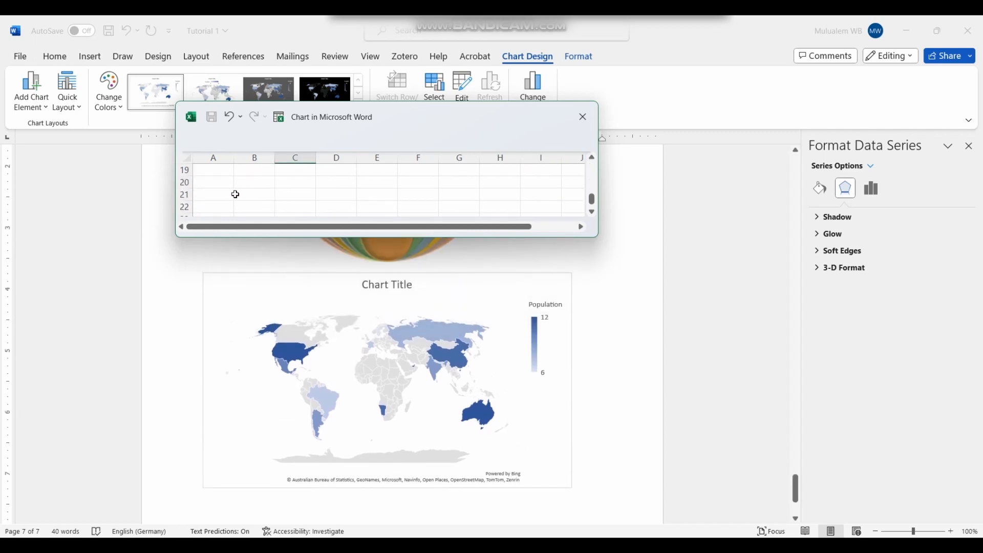
scroll(204, 189, "up", 2)
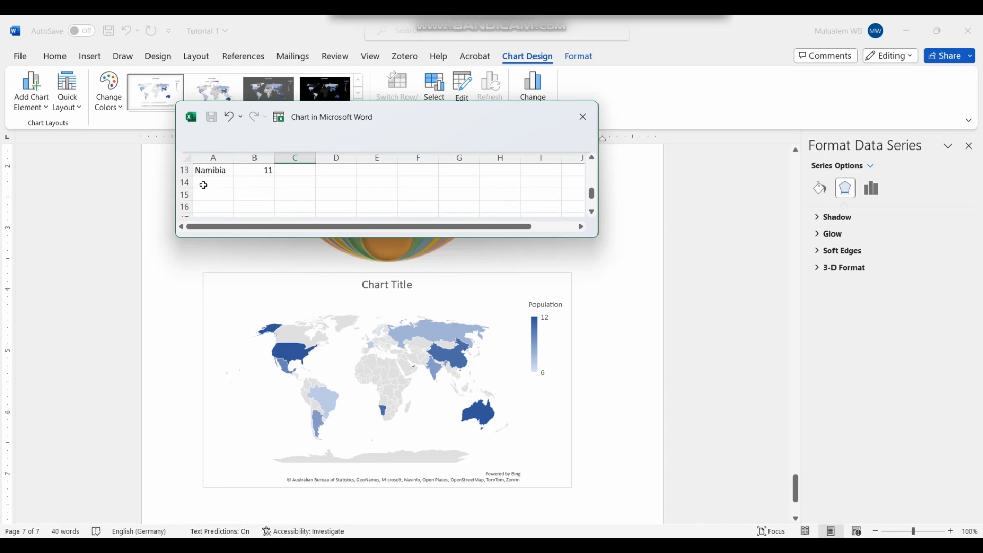
Step: Add Ethiopia with value 13 in row 14 and close the data sheet
left_click(204, 184)
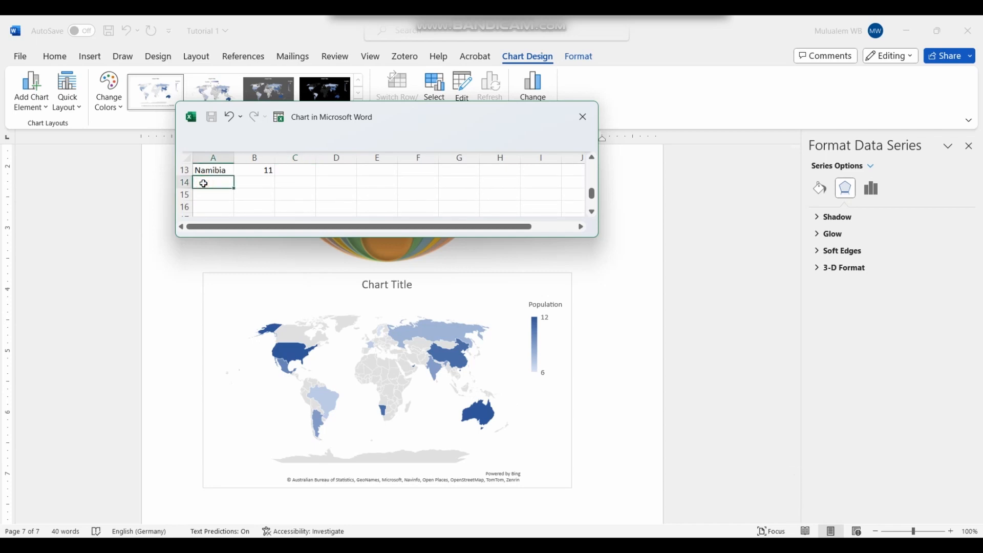
type("Ethiopia")
left_click(261, 183)
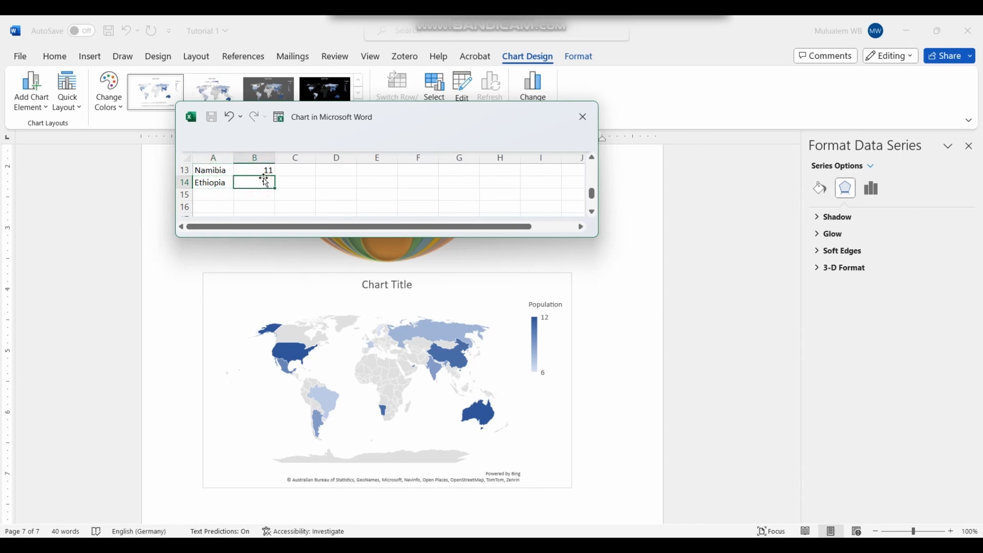
type("13")
left_click(548, 239)
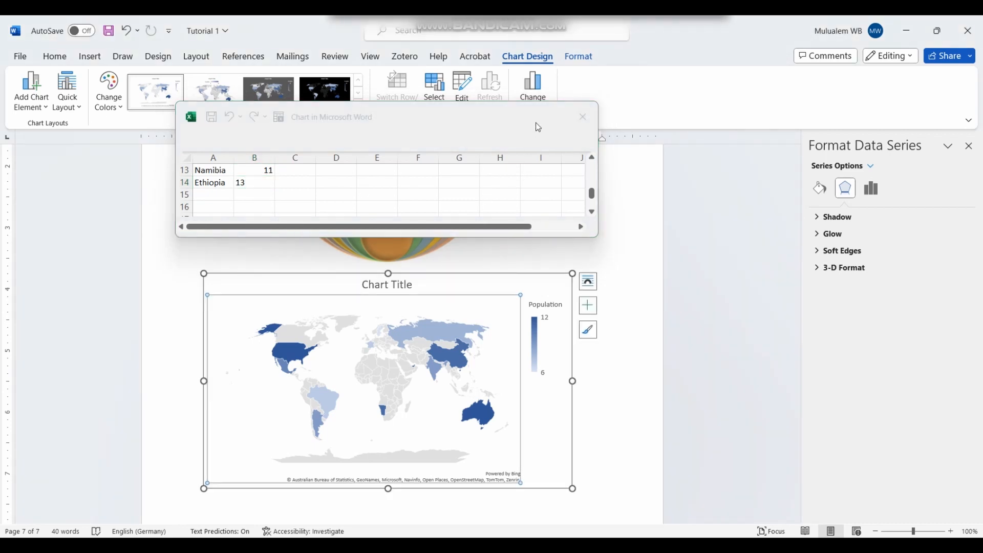
left_click(557, 108)
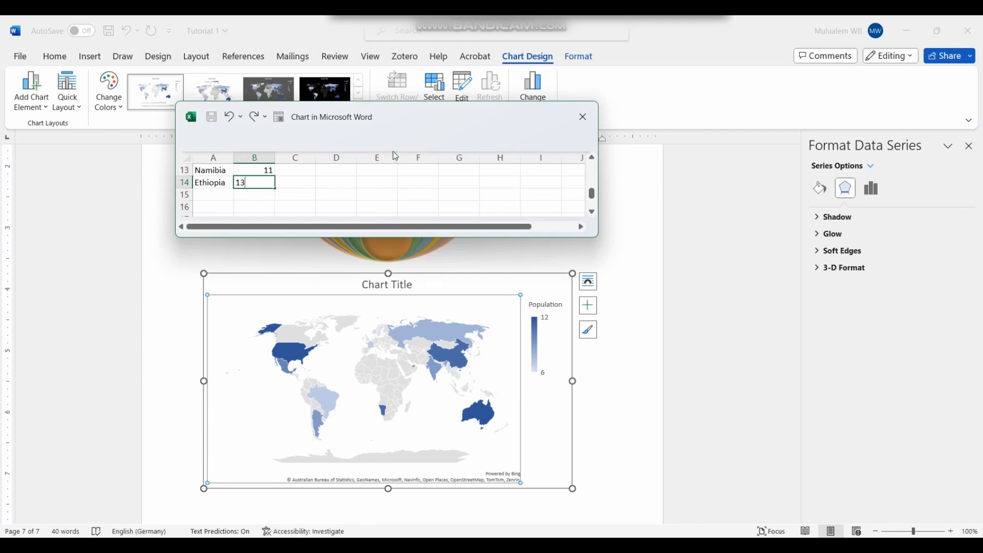
left_click(581, 119)
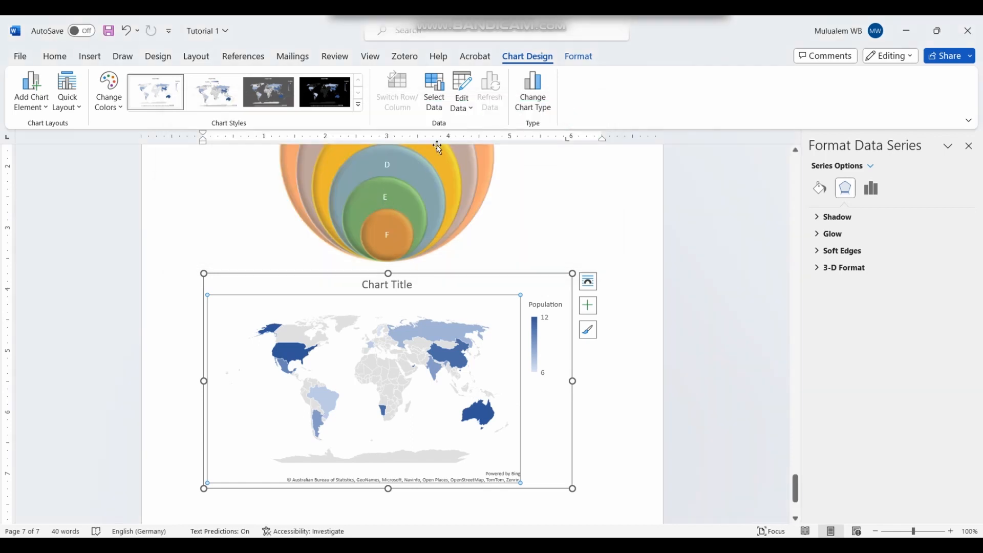
Step: Set the chart data range to A2:B14 to include Ethiopia, then close the sheet
left_click(443, 106)
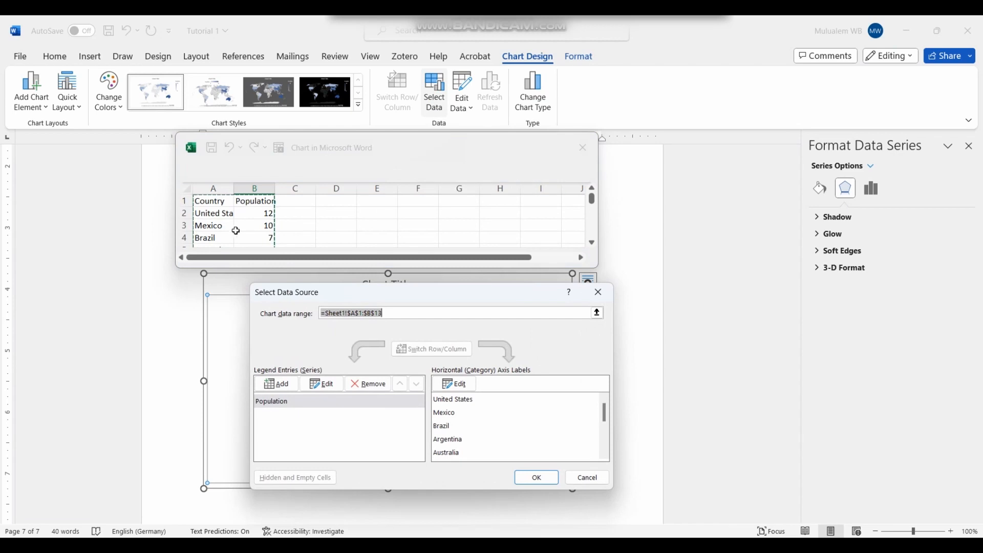
scroll(224, 223, "down", 2)
scroll(225, 220, "down", 4)
scroll(229, 217, "up", 3)
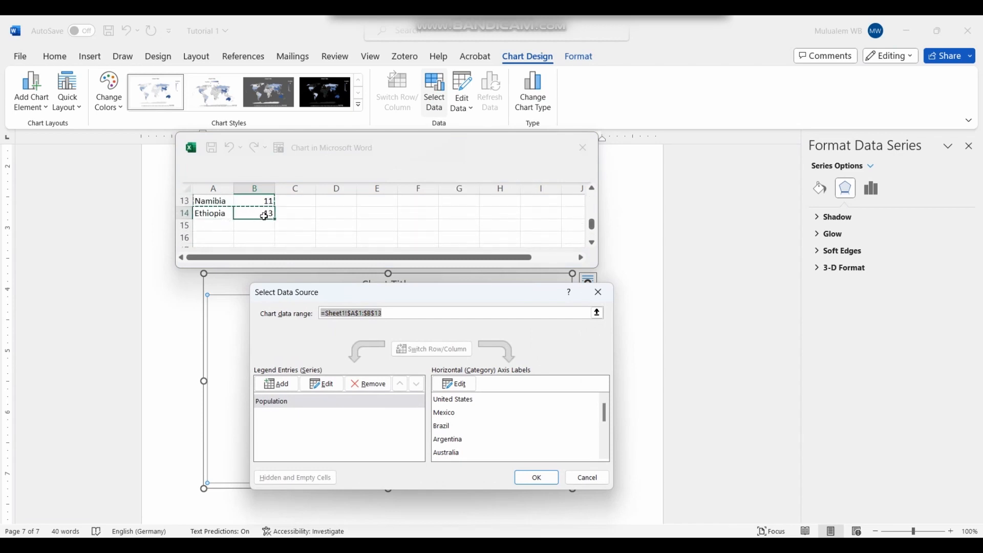
scroll(220, 217, "up", 4)
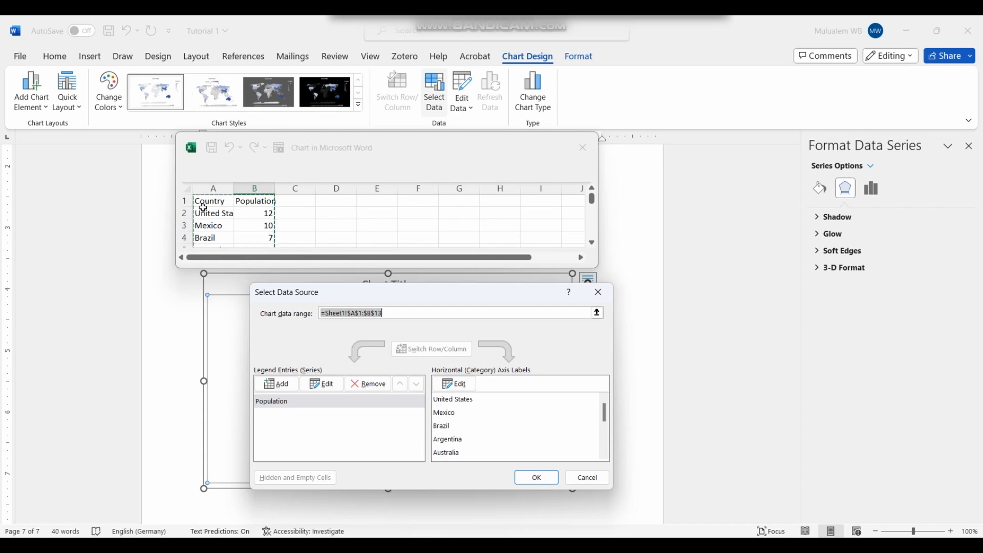
left_click(202, 214)
left_click_drag(203, 213, 270, 246)
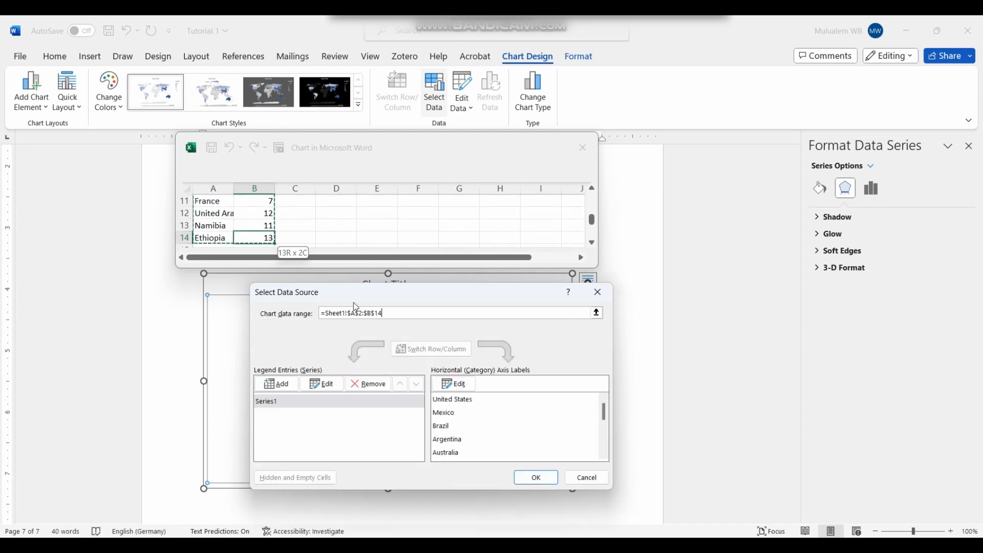
left_click(549, 475)
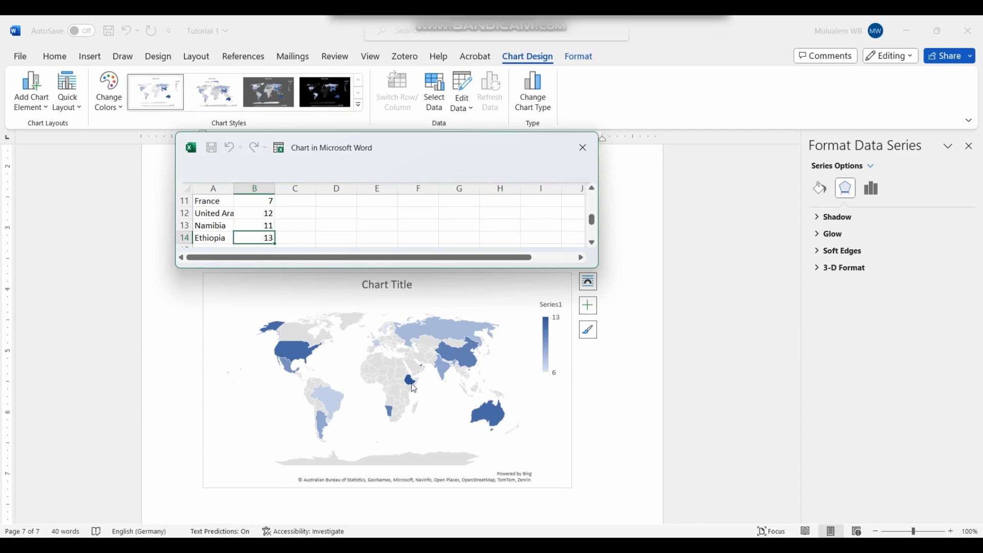
left_click(579, 143)
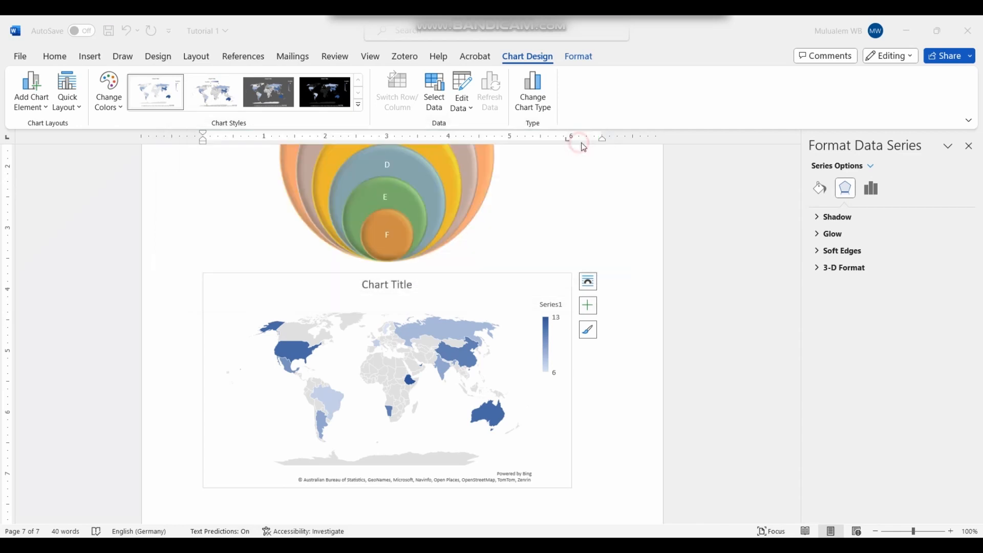
Step: Replace the placeholder 'Chart Title' with 'Population'
left_click(398, 286)
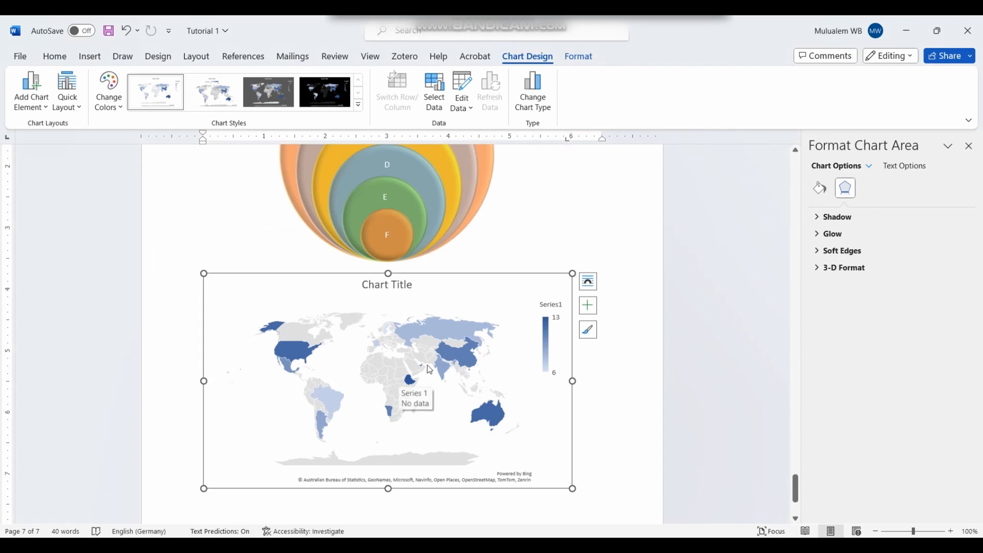
left_click(378, 283)
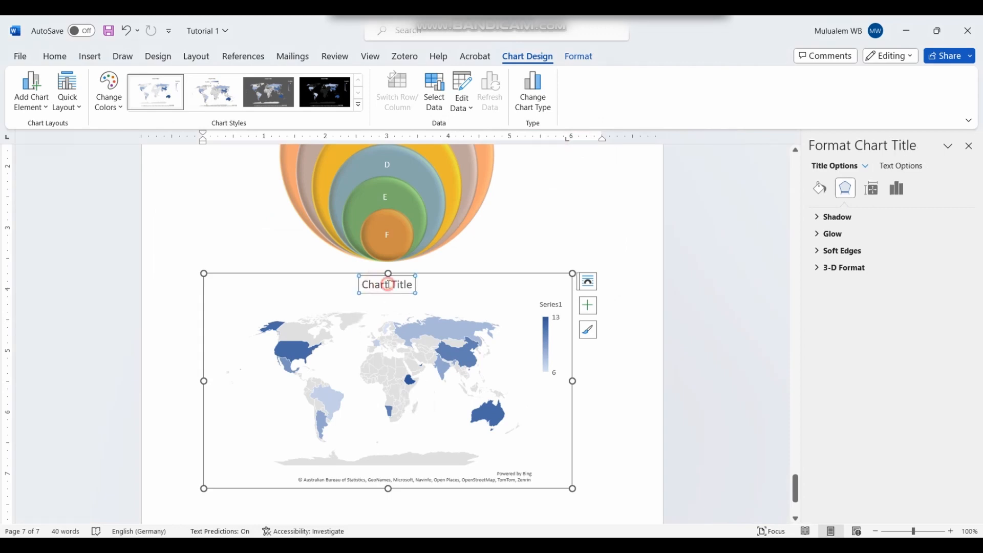
left_click(376, 282)
left_click(370, 285)
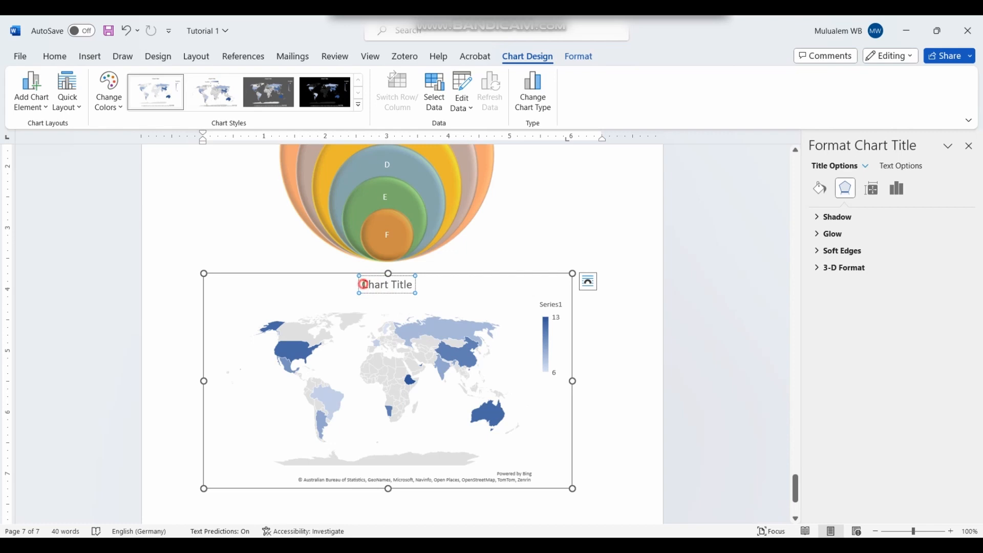
left_click_drag(363, 283, 409, 283)
type("O")
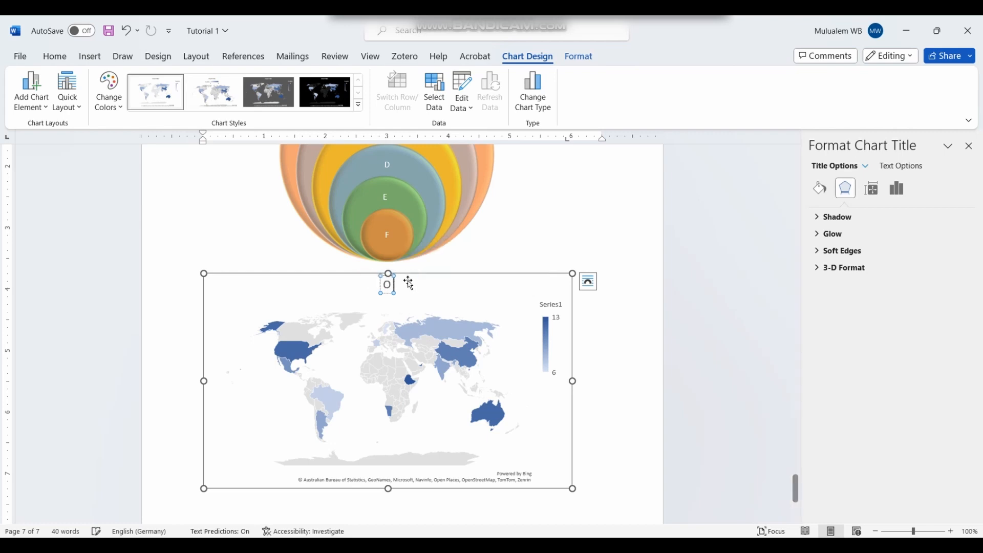
key("BackSpace")
type("Popu")
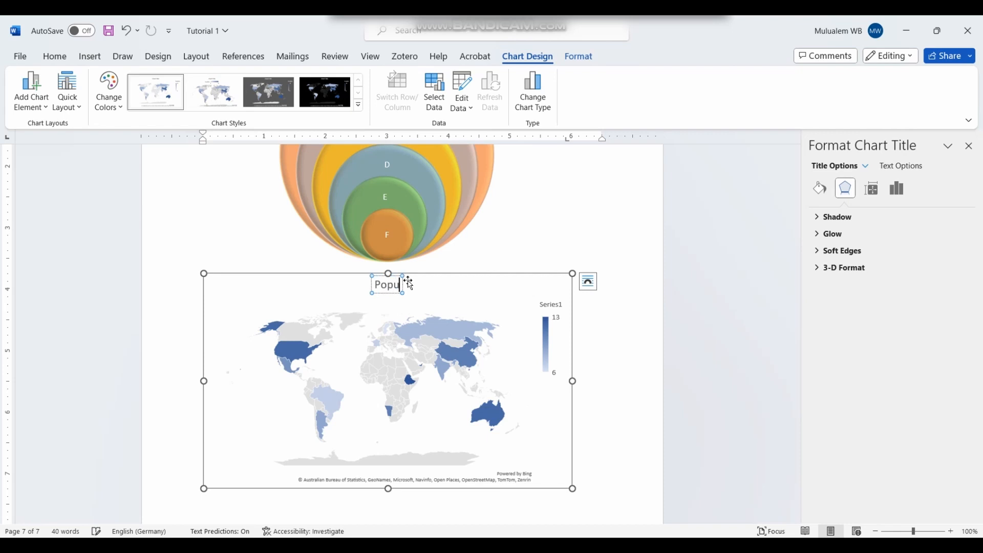
type("lation")
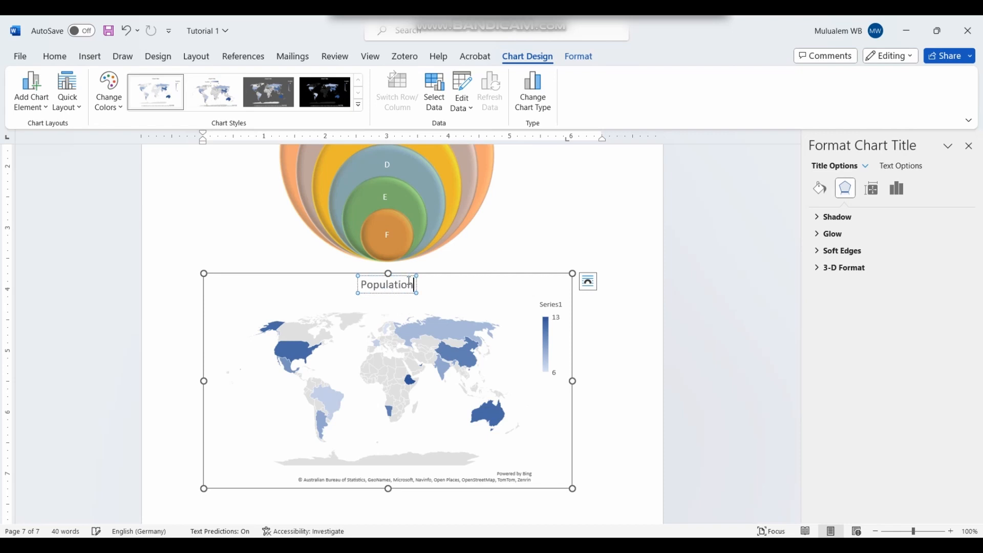
left_click(546, 308)
left_click(540, 303)
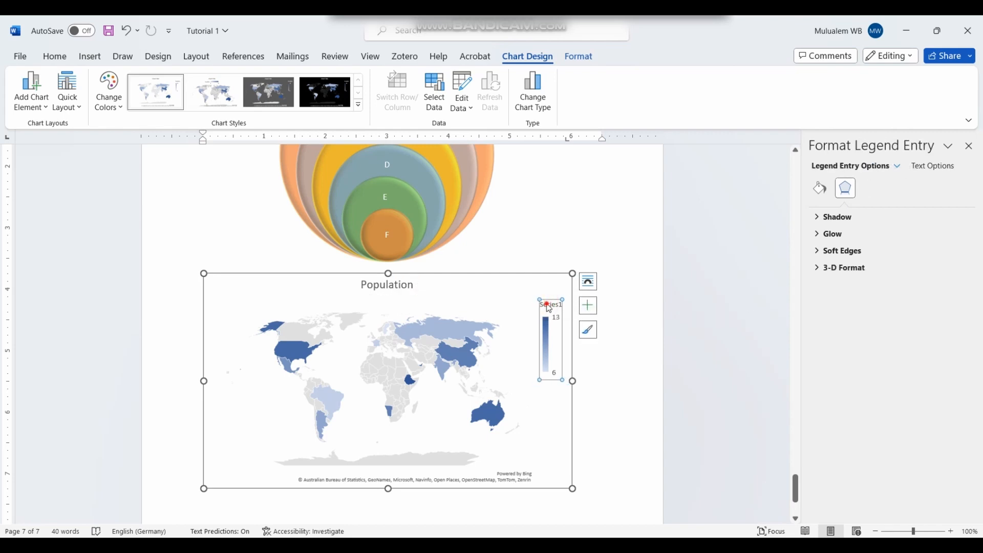
left_click(544, 304)
left_click(587, 306)
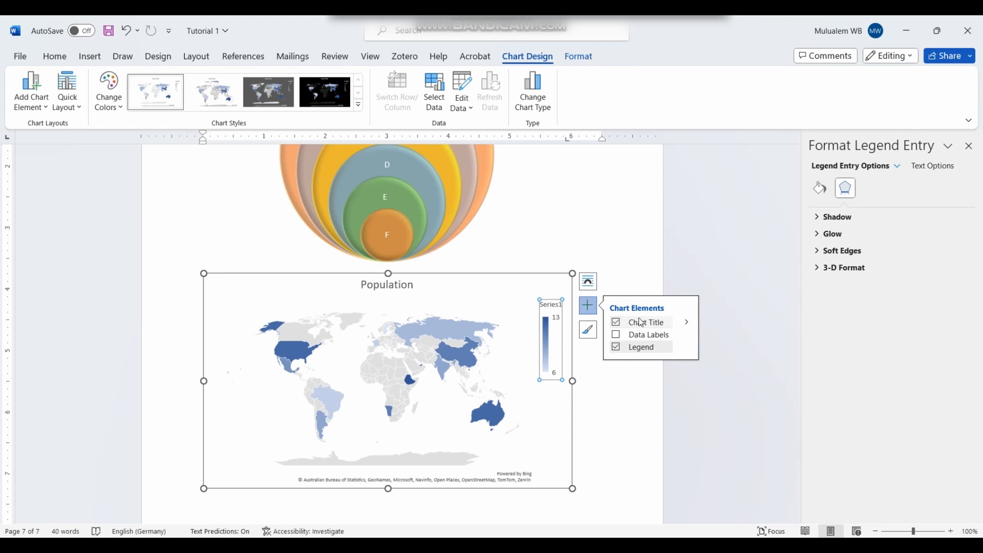
left_click(622, 339)
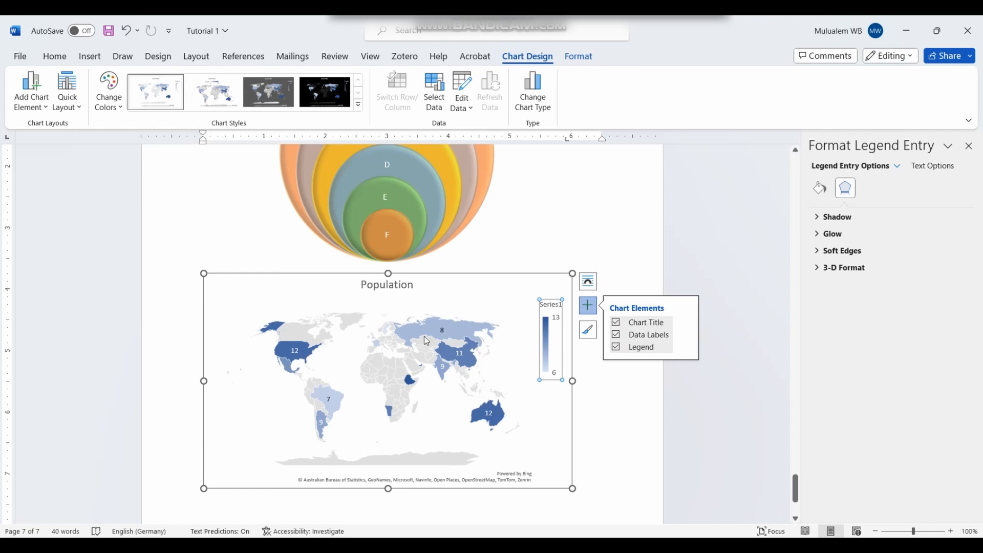
left_click(616, 348)
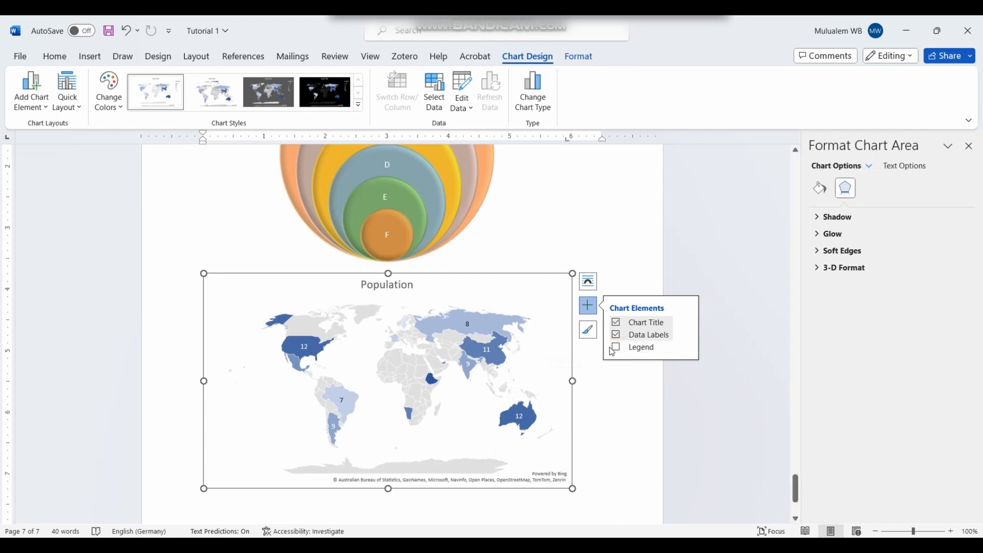
left_click(618, 333)
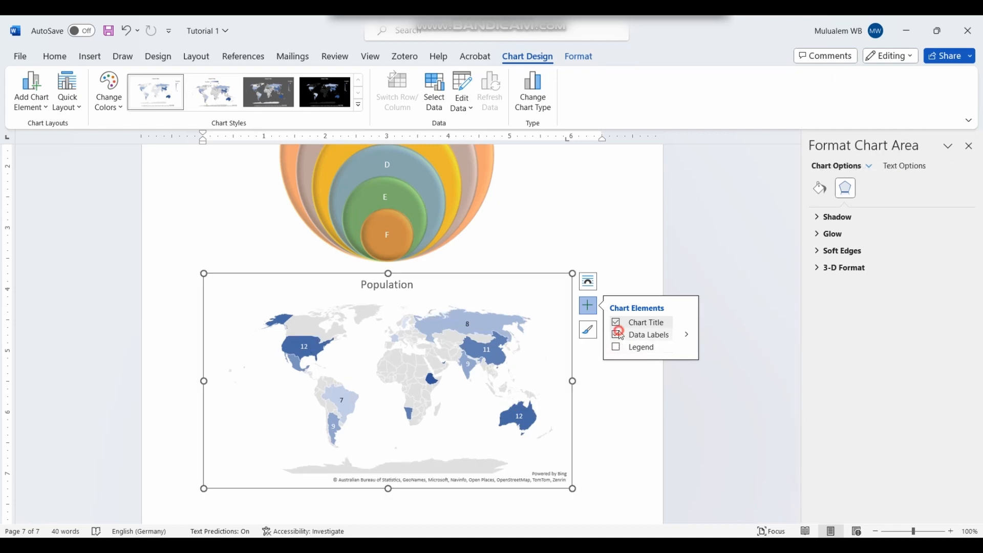
left_click(616, 347)
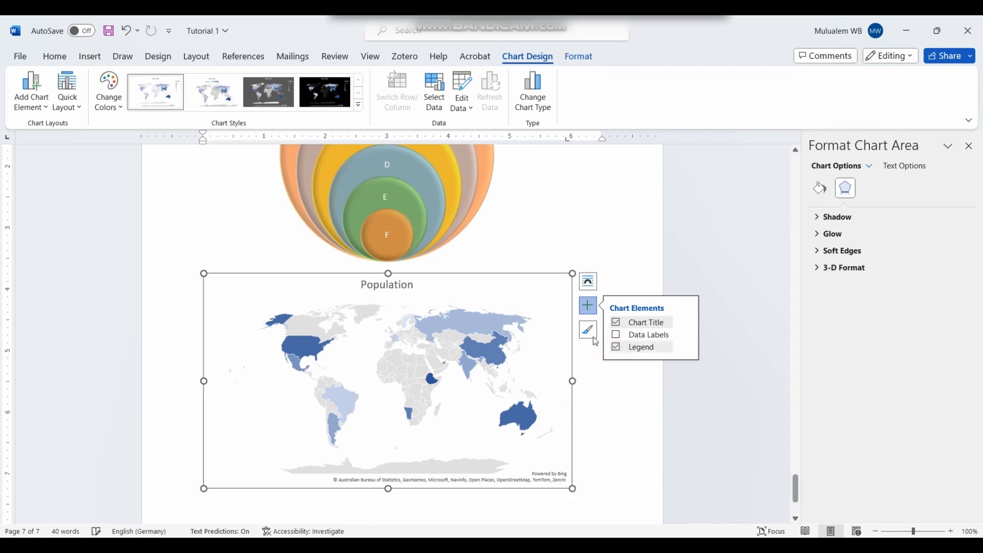
left_click(592, 334)
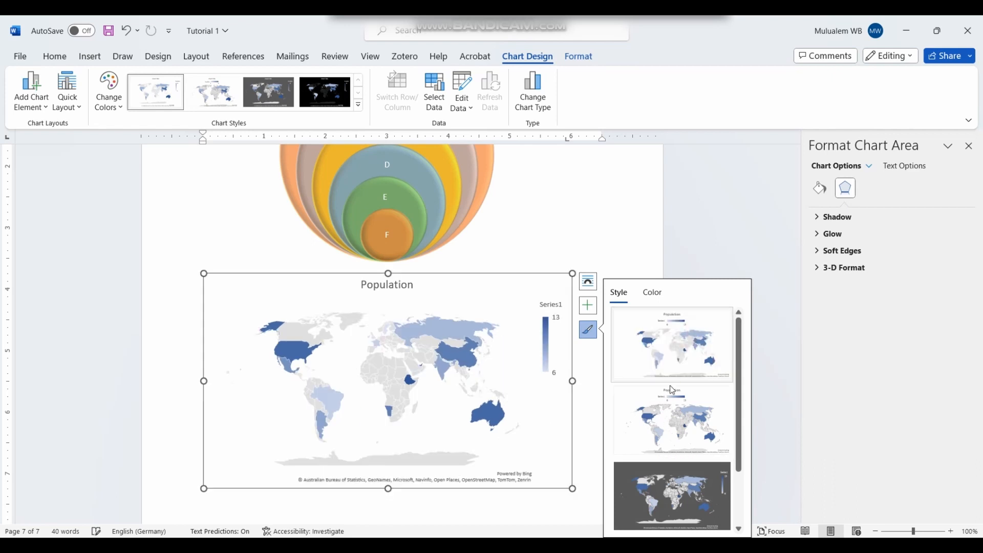
scroll(661, 353, "down", 1)
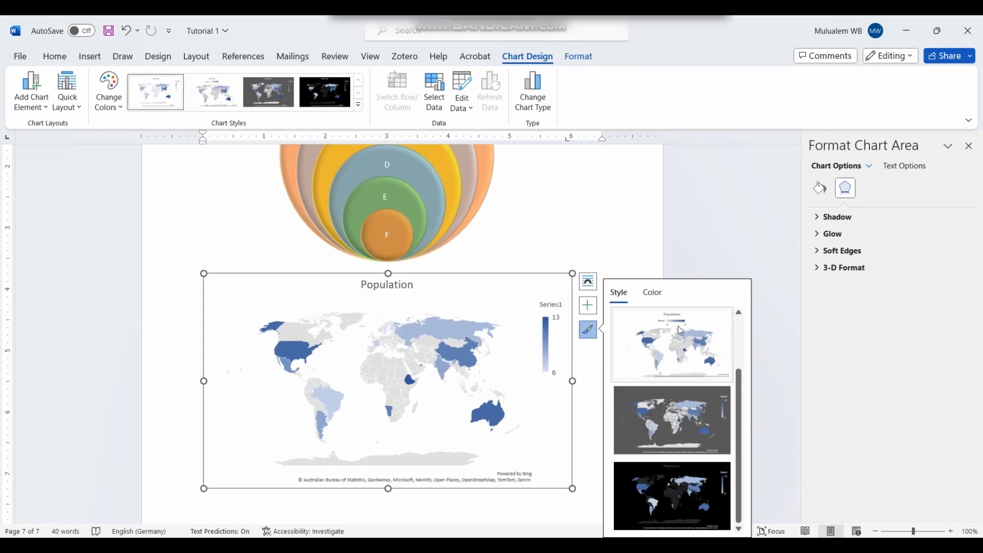
left_click(636, 246)
left_click(522, 376)
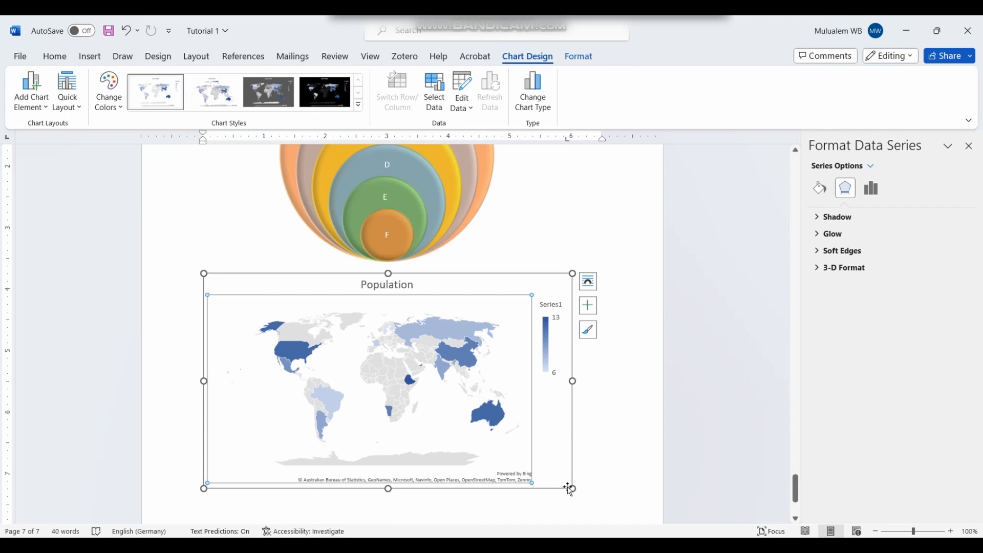
Step: Resize the map chart and bring up Change Chart Type
left_click_drag(570, 486, 619, 505)
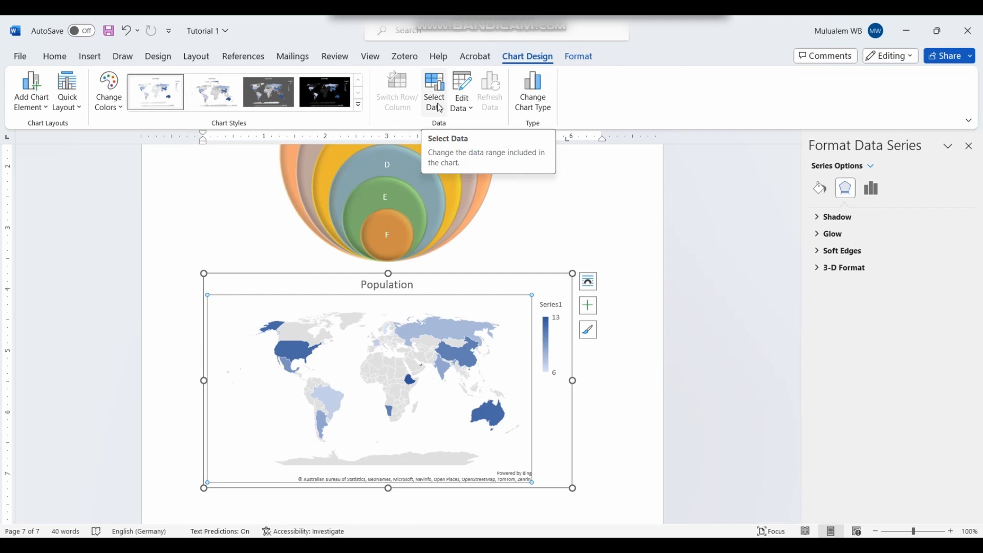
left_click(533, 92)
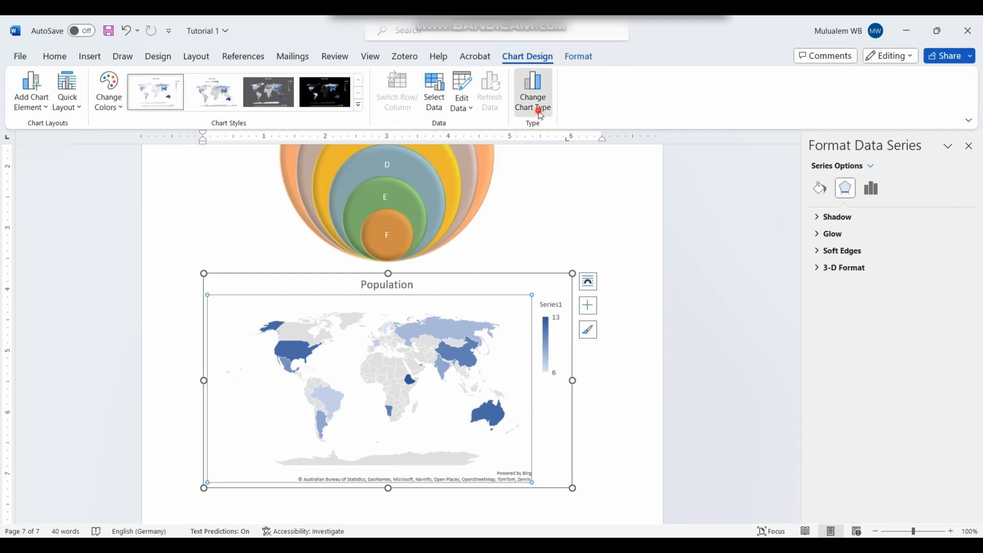
mouse_move(485, 238)
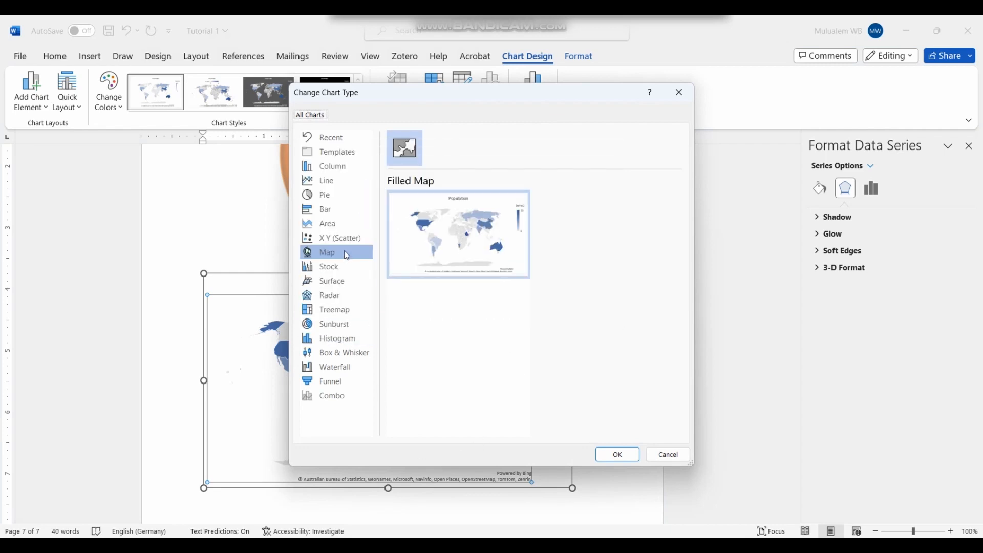
Step: After previewing Stock, Scatter and Area types, switch the chart to Clustered Bar
left_click(342, 267)
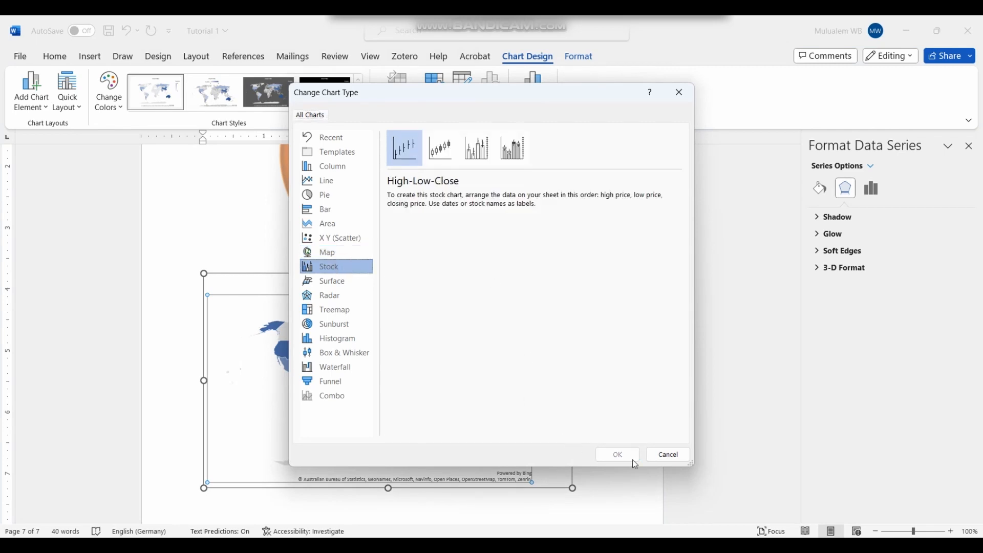
left_click(330, 237)
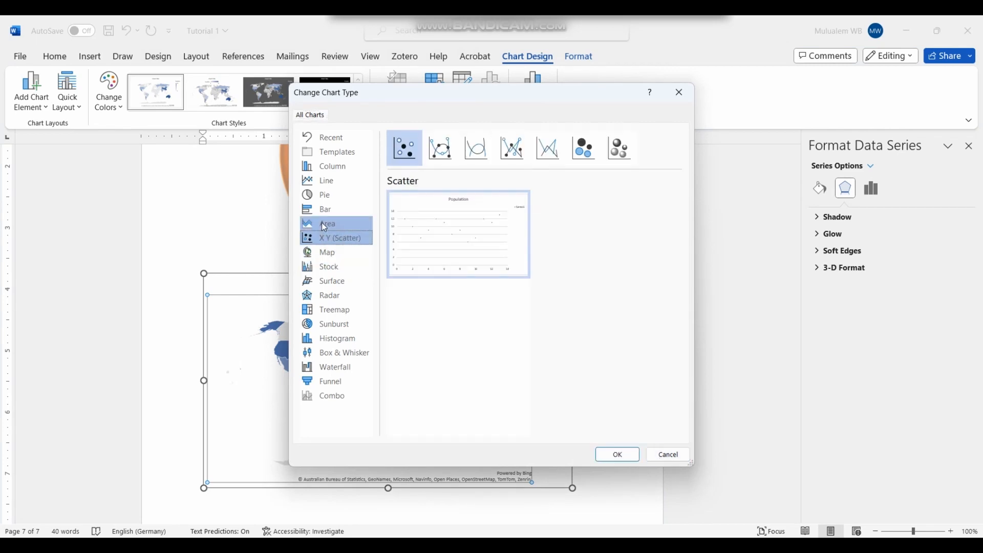
left_click(324, 225)
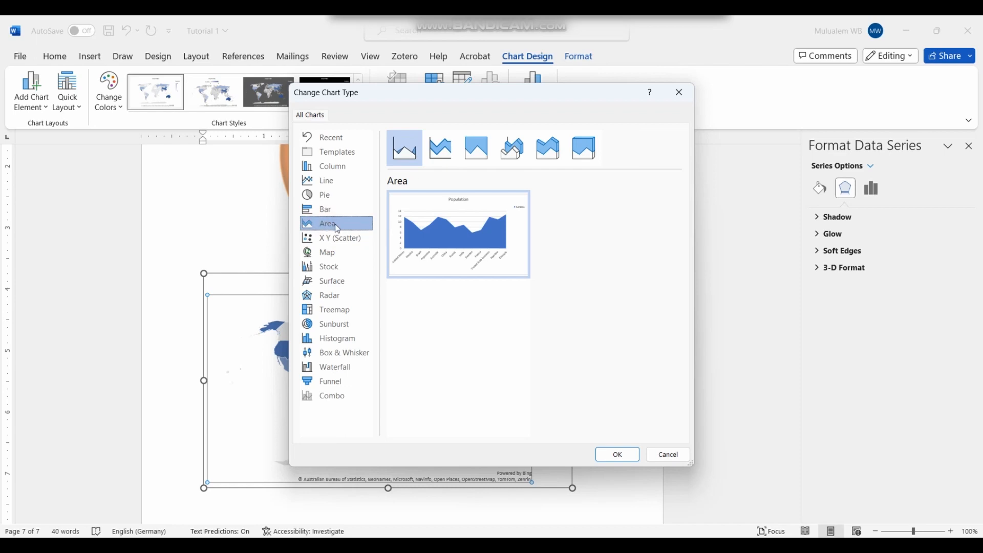
left_click(333, 208)
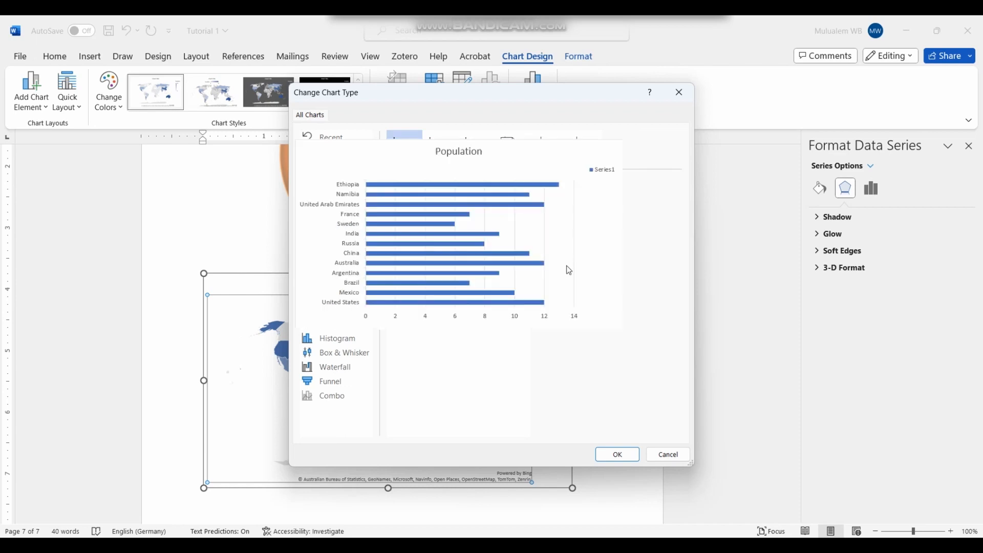
left_click(617, 454)
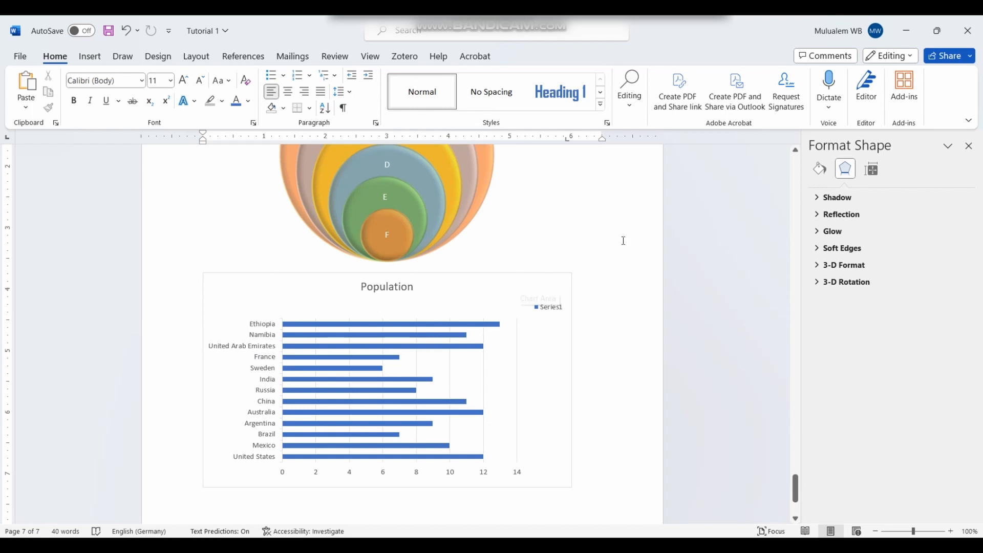
Step: Switch the Population chart from a bar chart back to the Map > Filled Map chart type
left_click(484, 295)
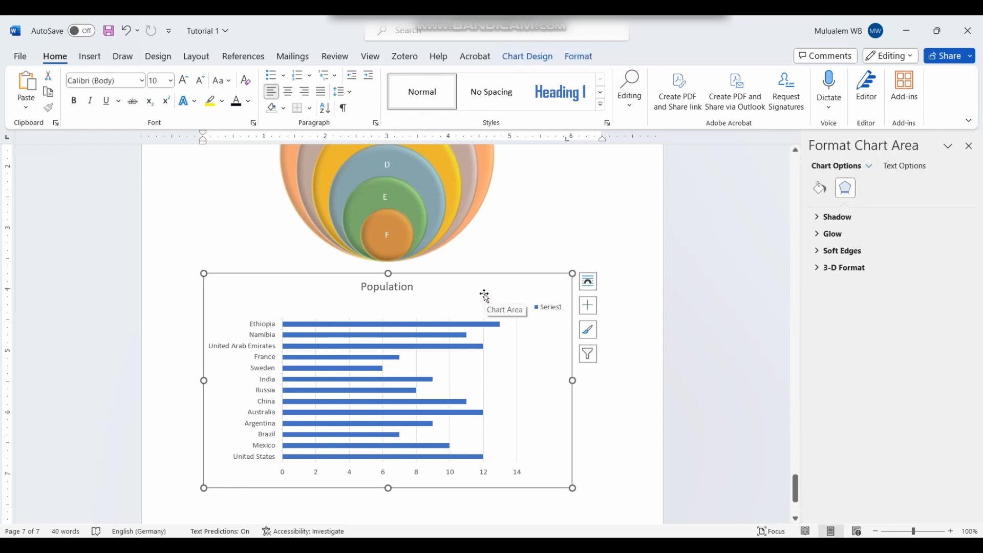
right_click(473, 299)
left_click(470, 300)
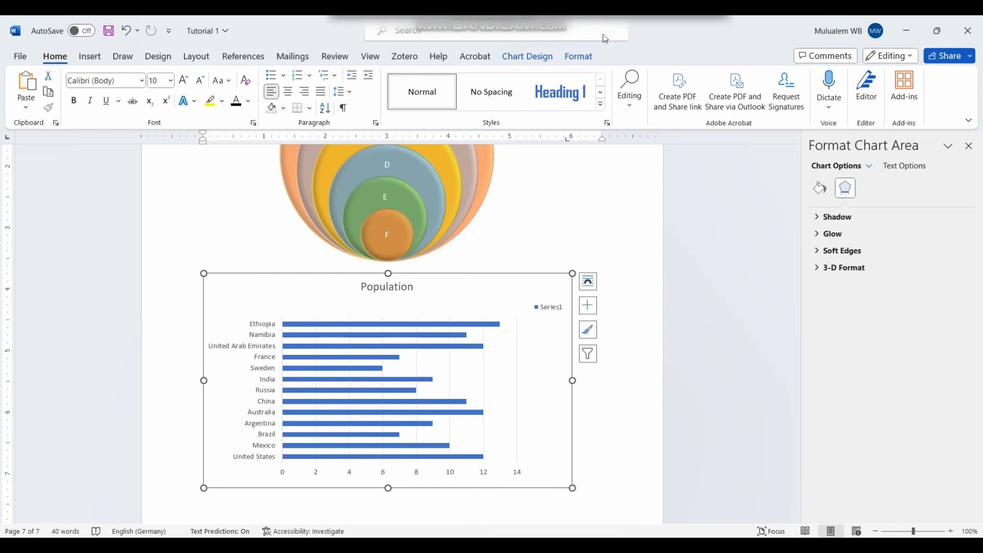
left_click(539, 56)
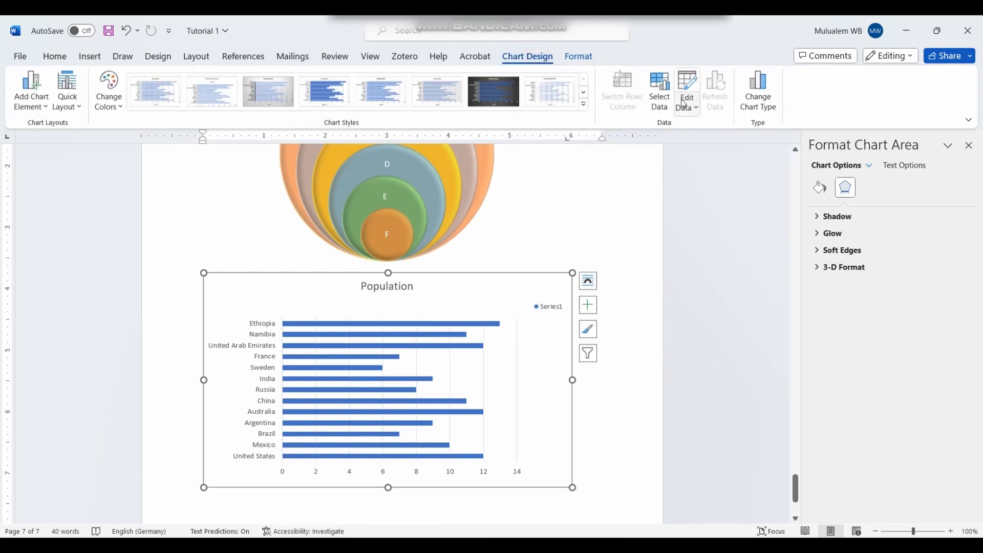
left_click(760, 99)
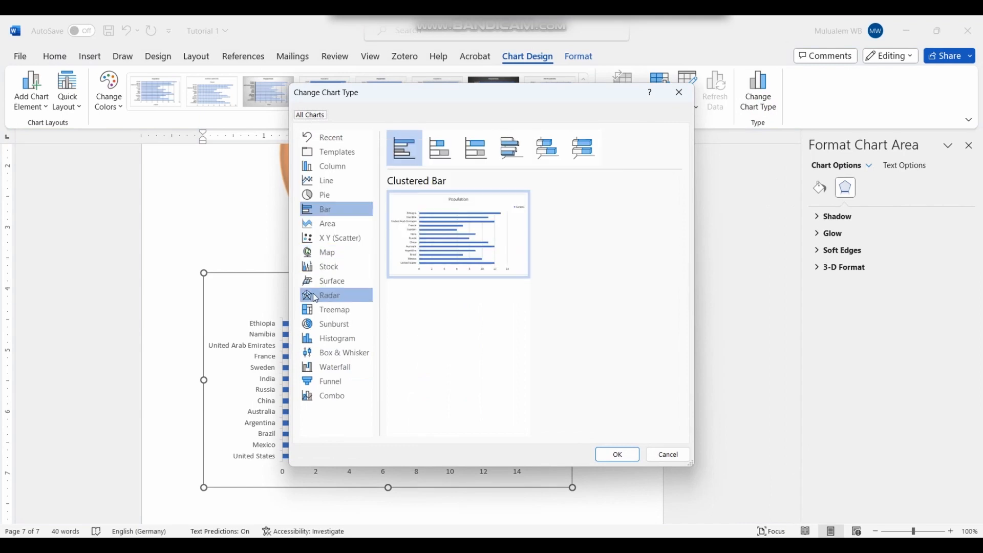
left_click(343, 252)
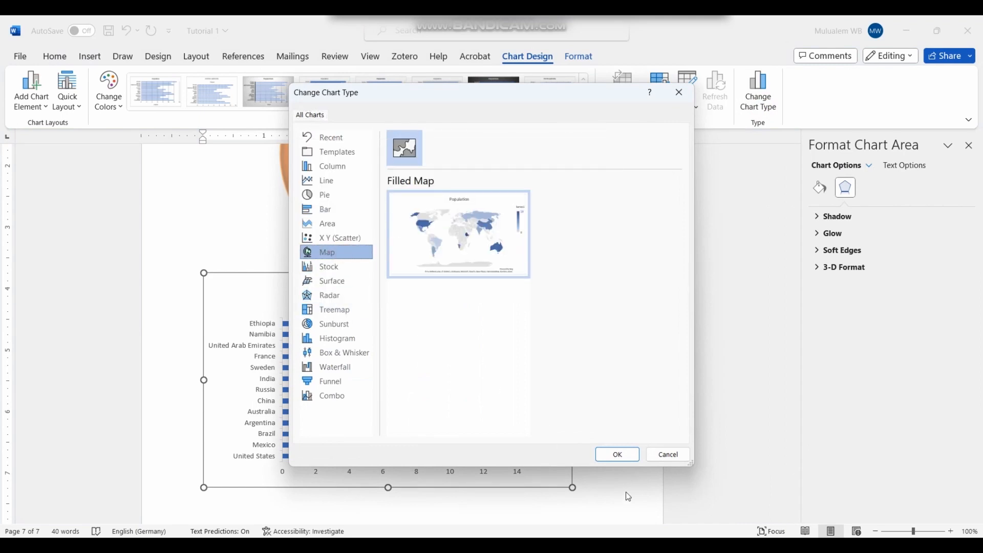
left_click(618, 454)
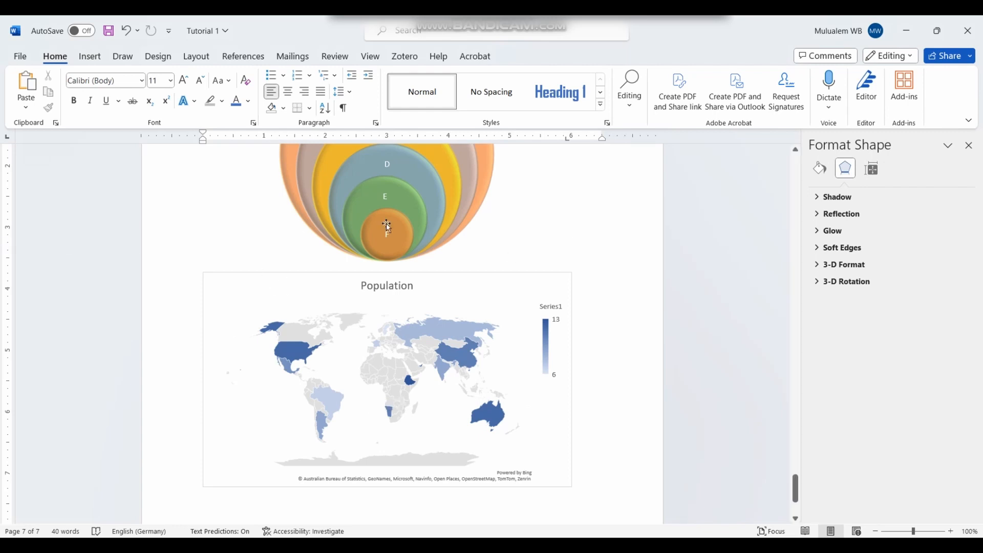
scroll(549, 416, "down", 3)
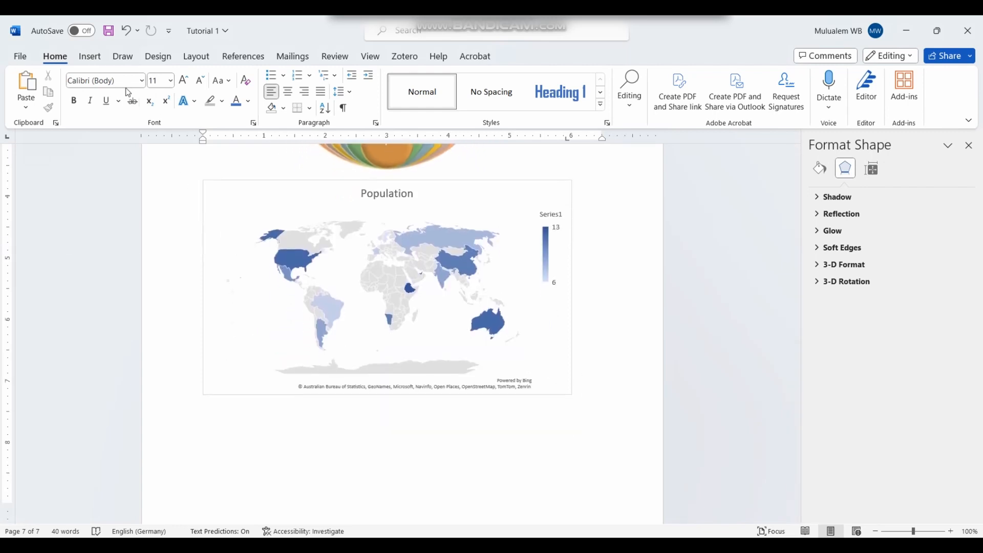
left_click(90, 57)
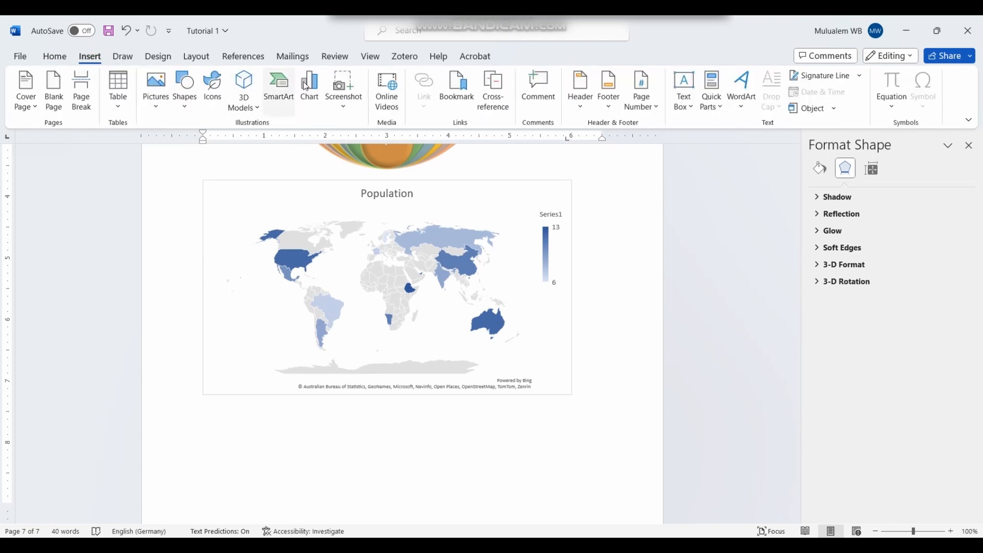
left_click(313, 88)
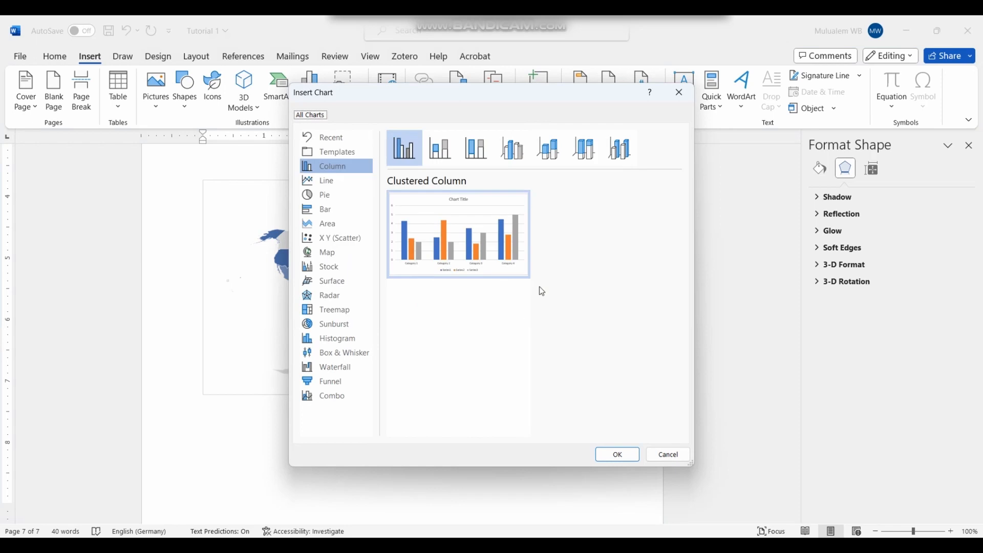
mouse_move(513, 267)
left_click(342, 280)
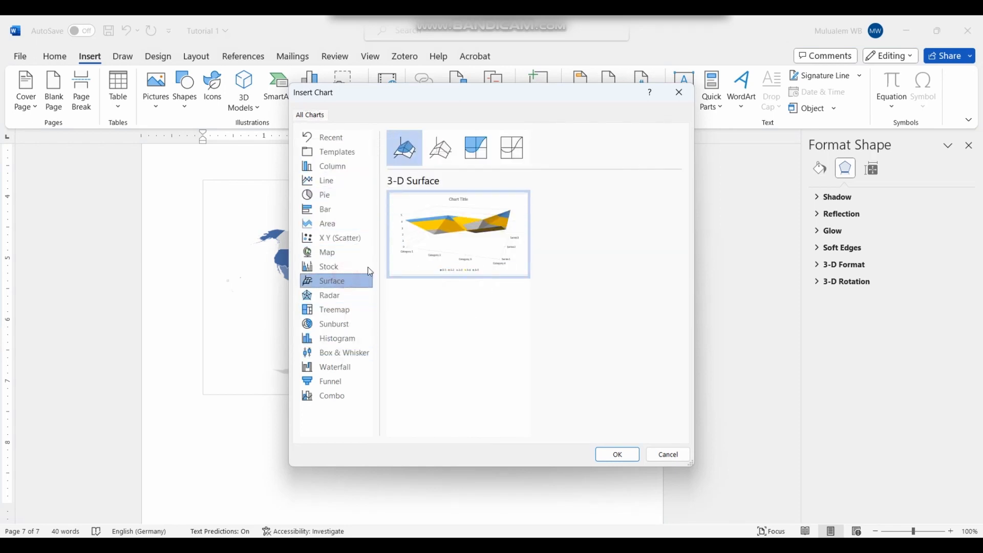
left_click(498, 497)
left_click(665, 455)
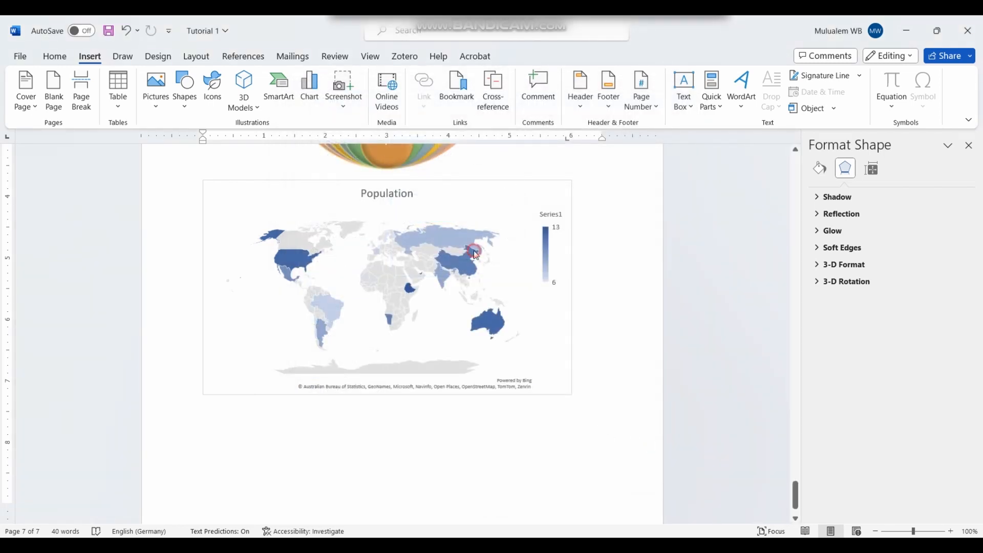
Step: Open the Population map chart's data spreadsheet through Chart Design > Edit Data
left_click(479, 225)
left_click(491, 182)
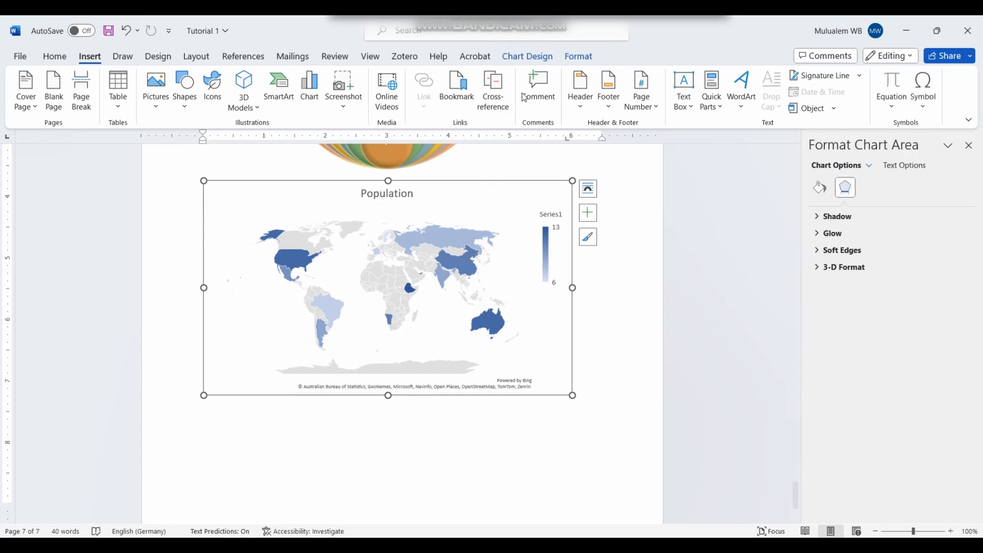
left_click(542, 55)
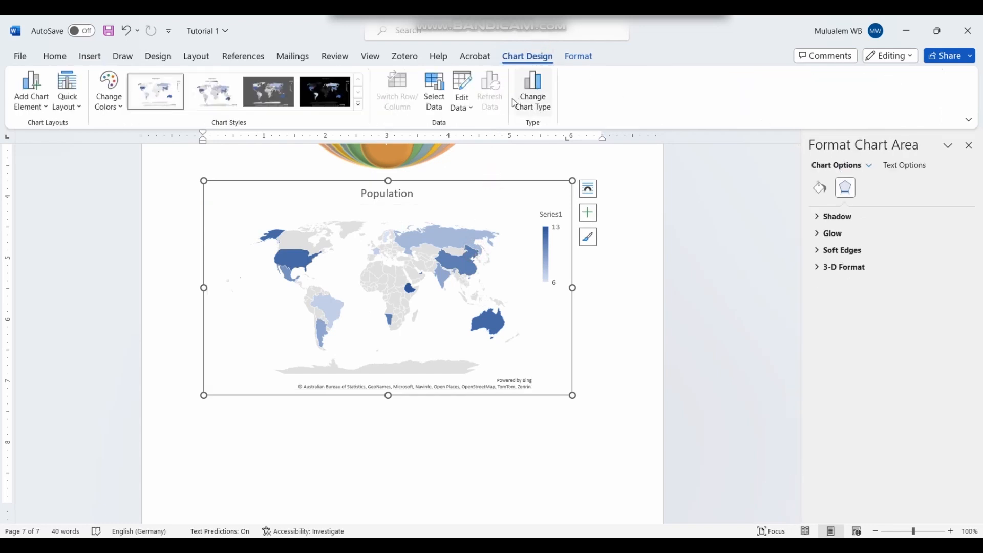
left_click(463, 101)
left_click(480, 126)
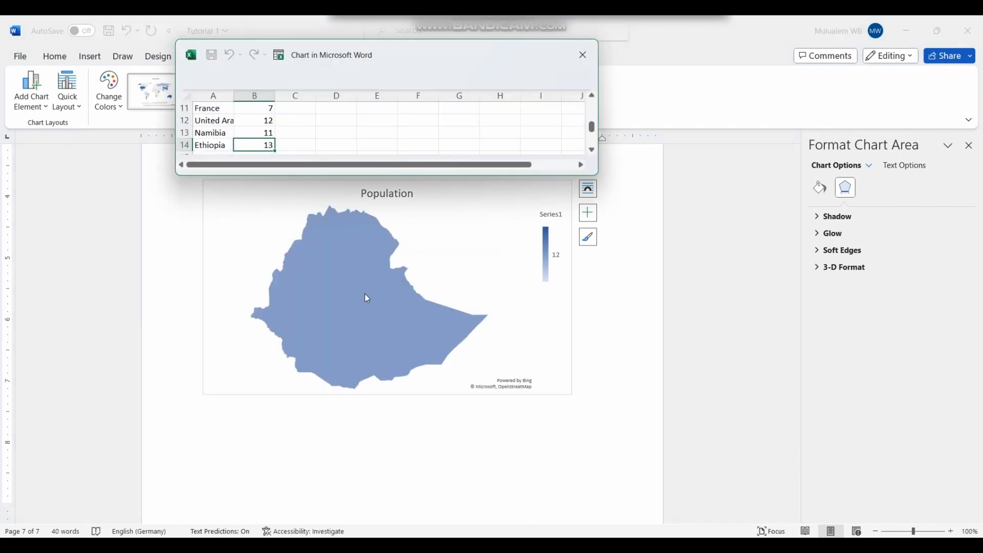
scroll(364, 293, "up", 3)
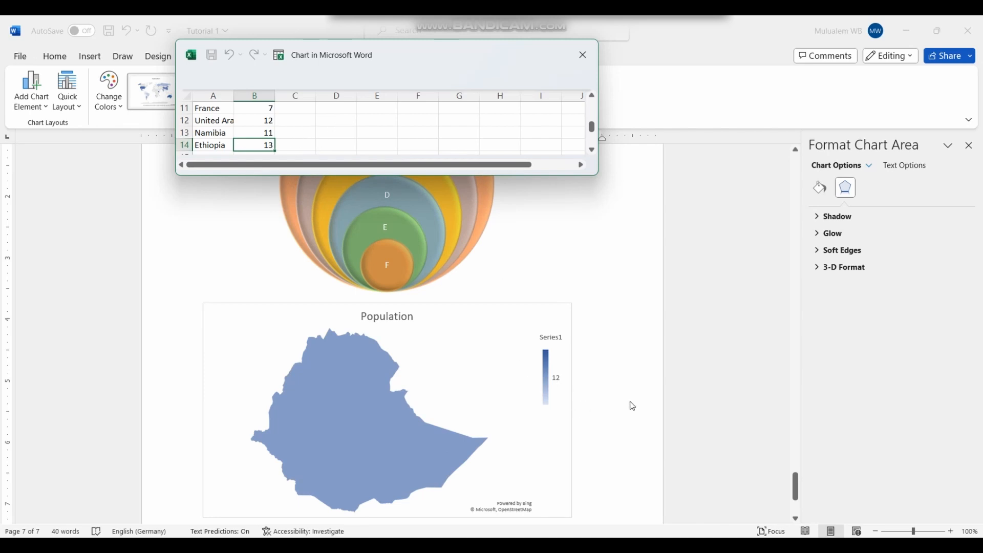
Step: Reduce the data to Ethiopia only at value 12, close the data window, and deselect the chart
left_click(643, 389)
scroll(641, 399, "down", 3)
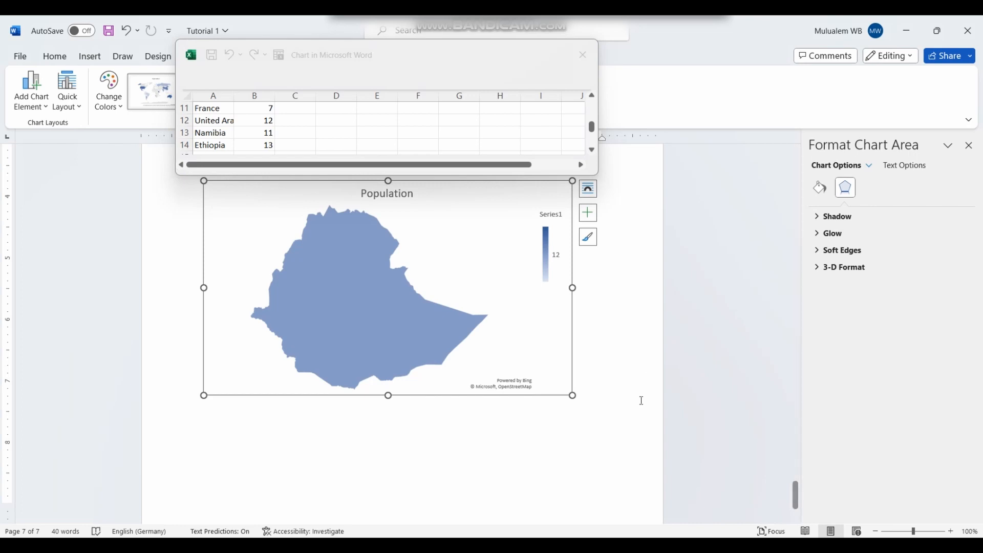
left_click(606, 335)
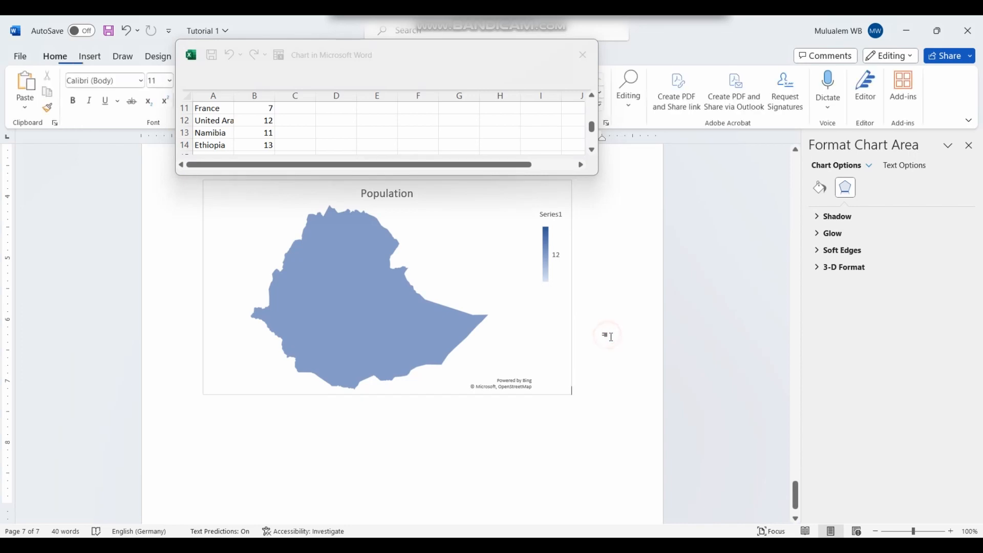
left_click(438, 264)
left_click(582, 55)
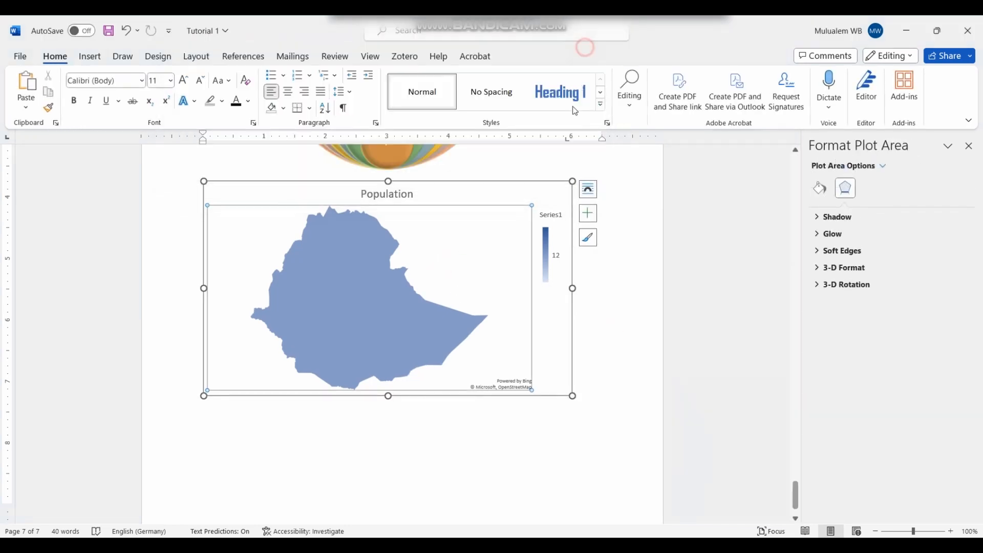
scroll(432, 294, "up", 2)
scroll(398, 384, "up", 1)
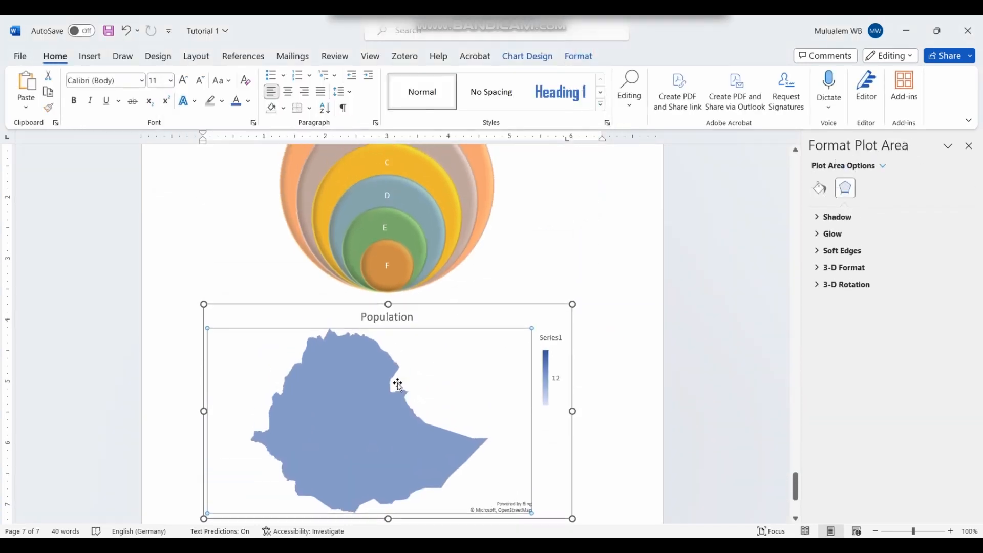
scroll(389, 440, "down", 2)
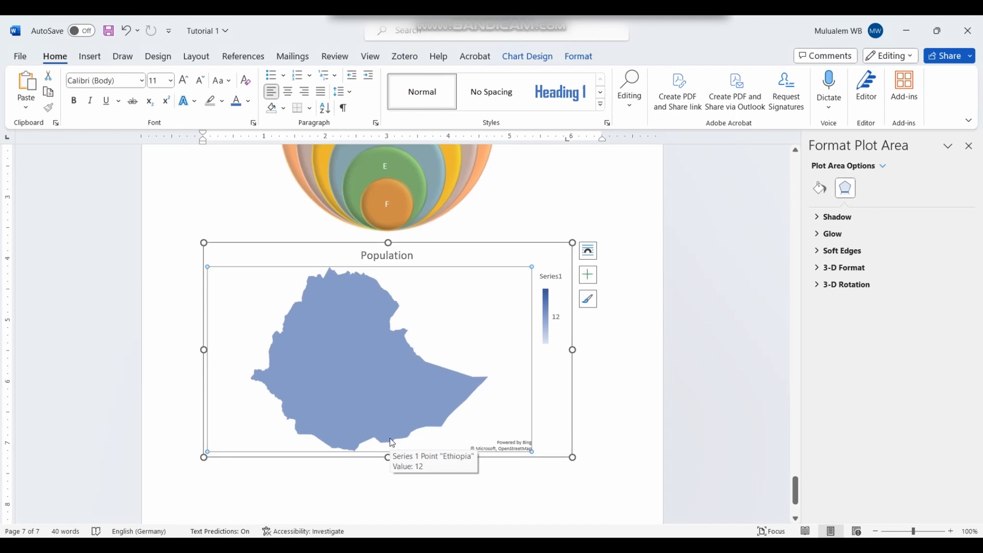
left_click(593, 447)
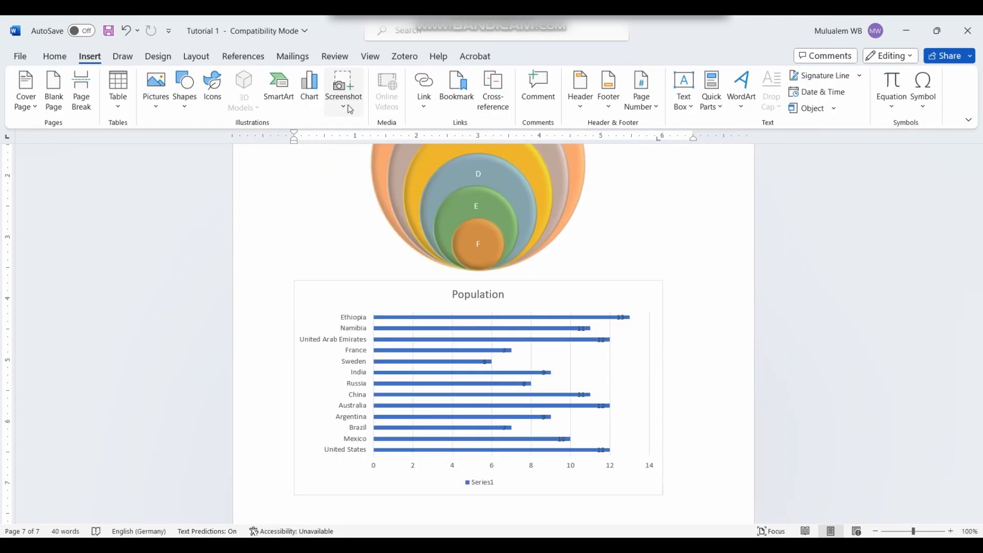
Step: Insert a screen clipping of the desktop wallpaper on page 8, then bring Chrome's new tab forward
scroll(633, 276, "down", 3)
scroll(634, 280, "down", 1)
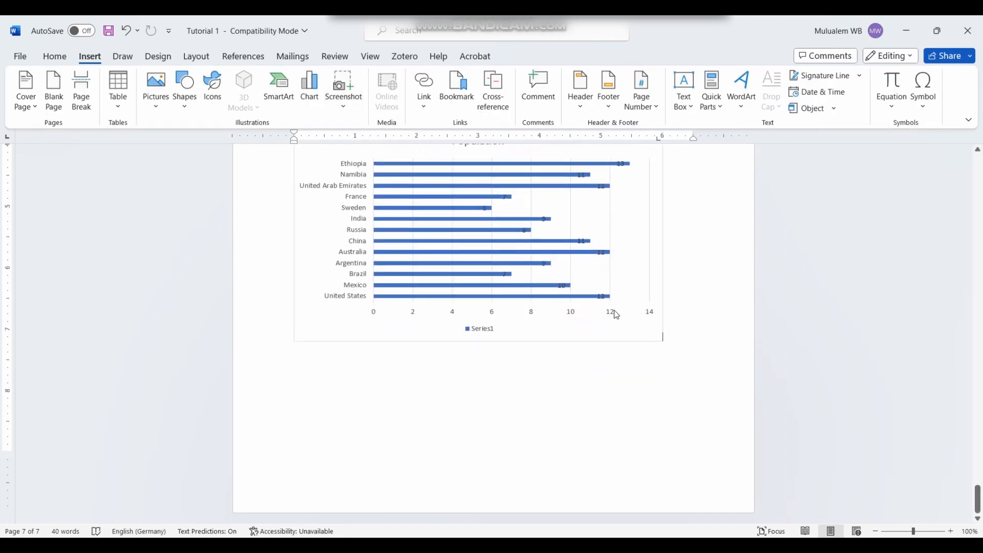
left_click(620, 320)
left_click(698, 352)
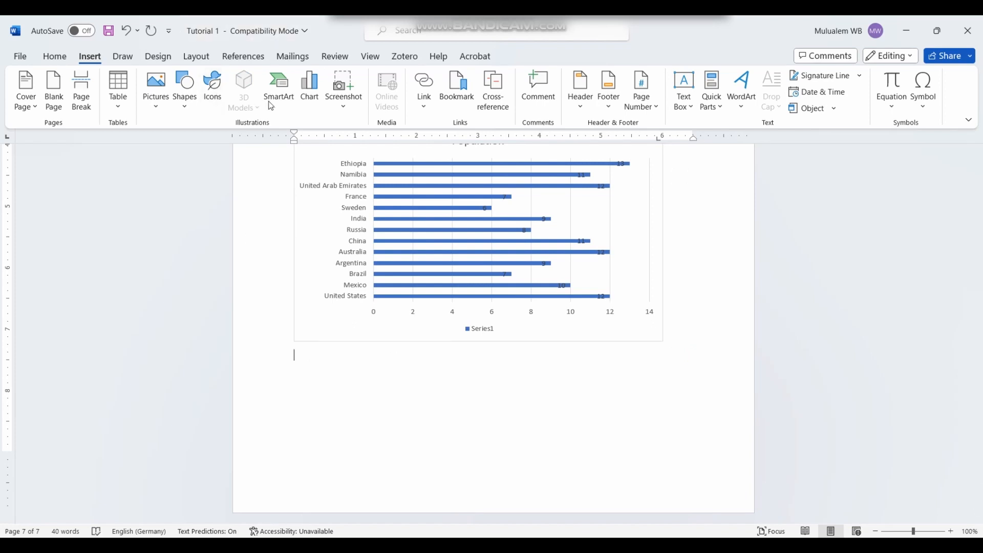
left_click(344, 97)
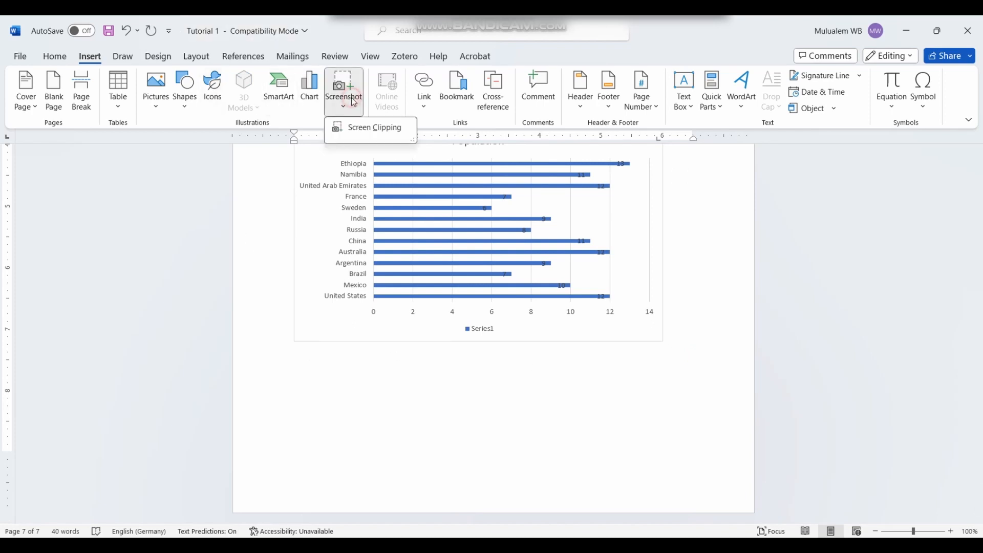
left_click(361, 134)
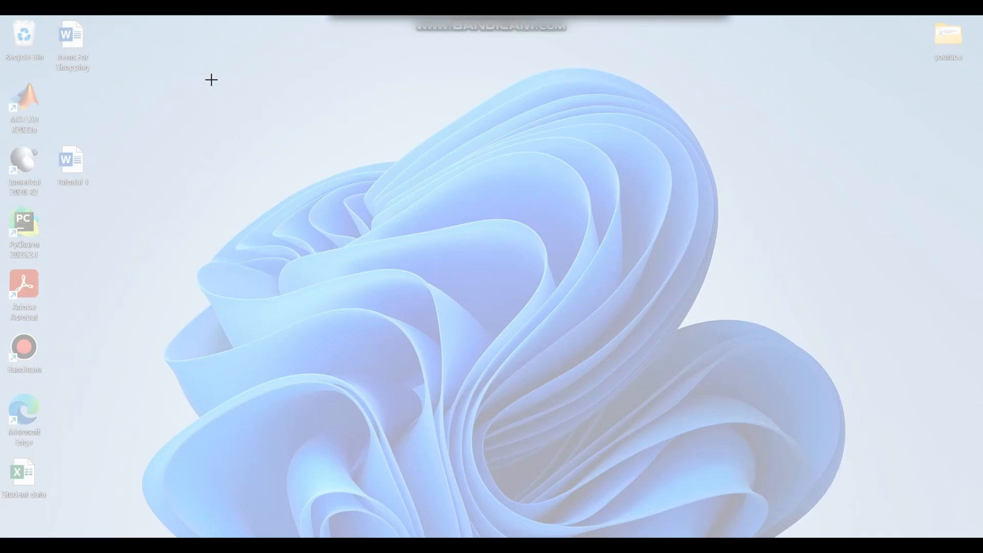
left_click_drag(329, 55, 569, 226)
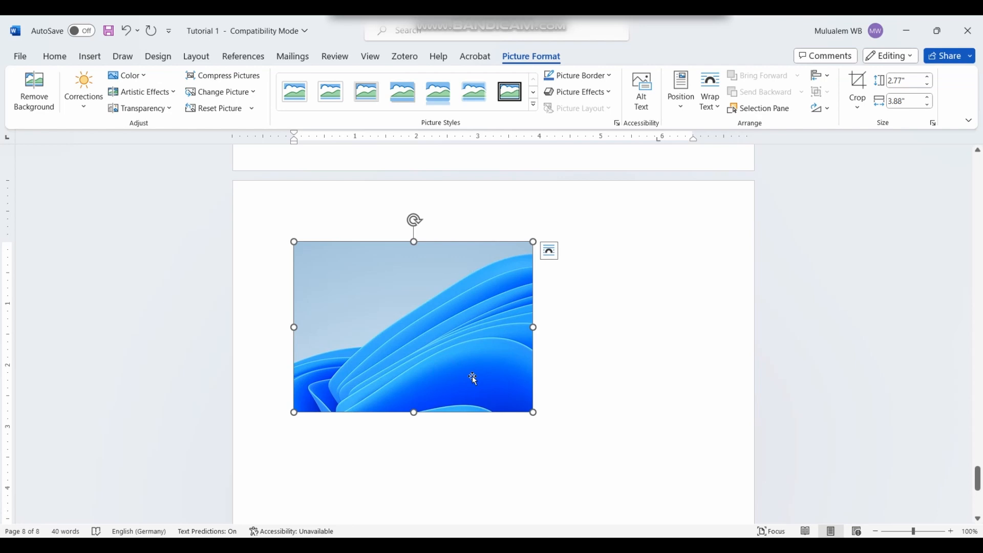
left_click(440, 545)
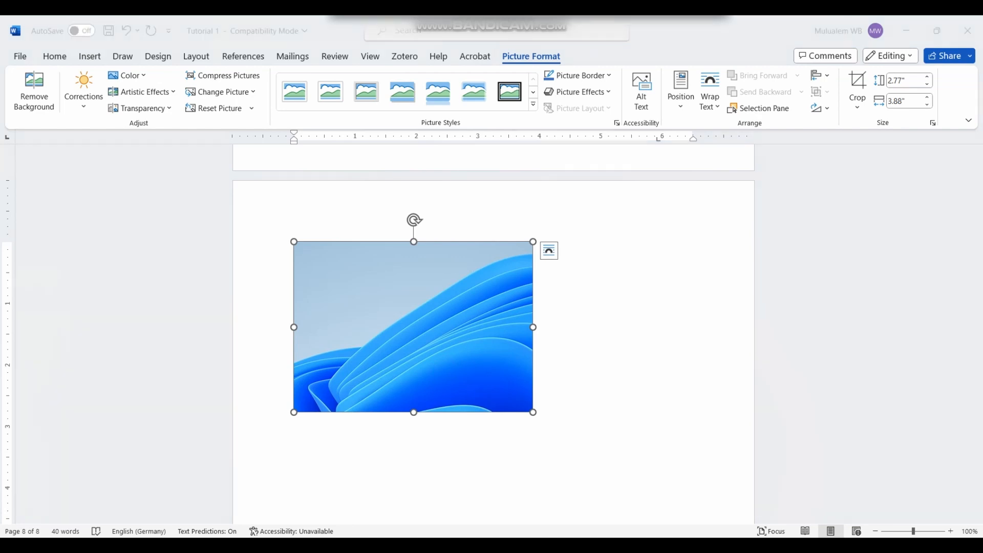
scroll(353, 274, "down", 14)
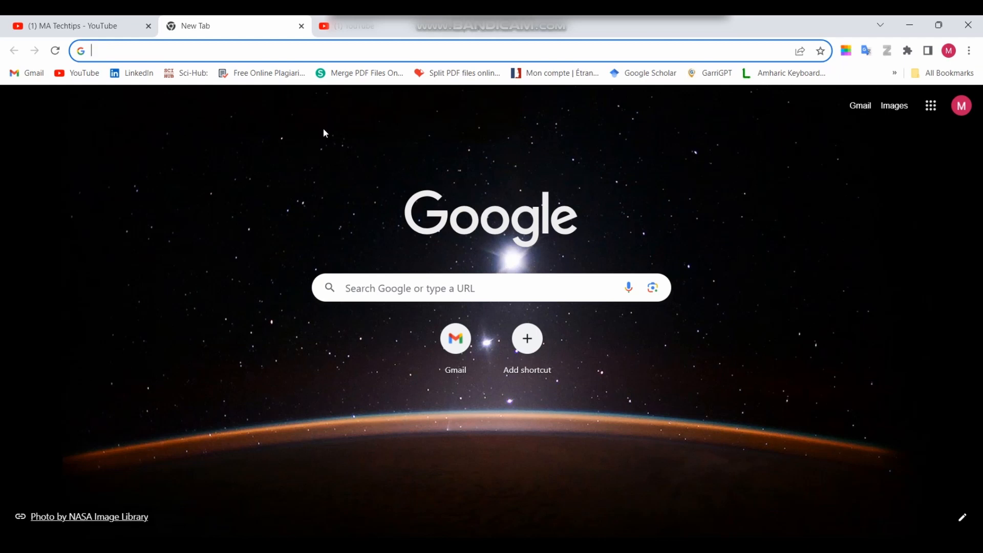
Step: Back in Word, insert a screen clipping of Chrome's Google logo below the wallpaper picture
key("alt+Tab")
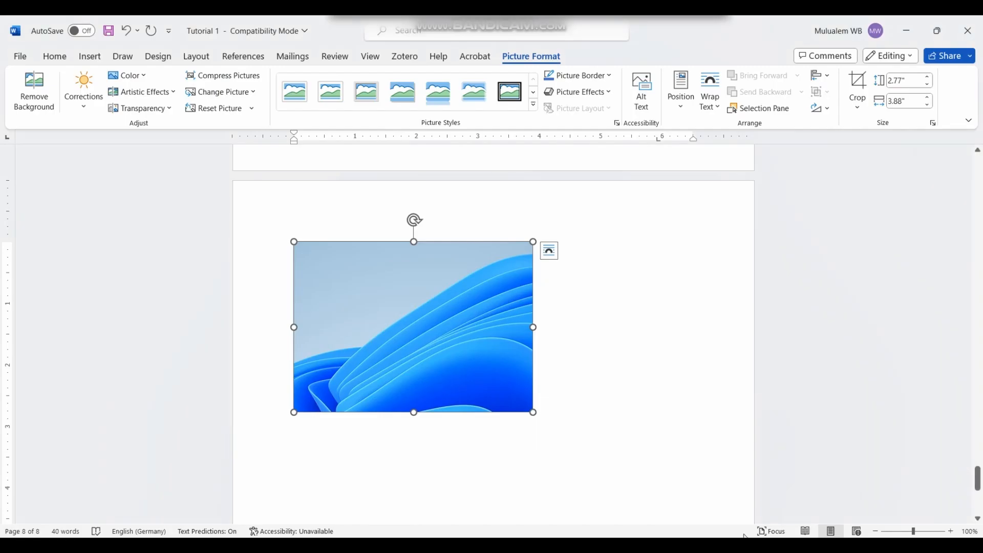
left_click(555, 394)
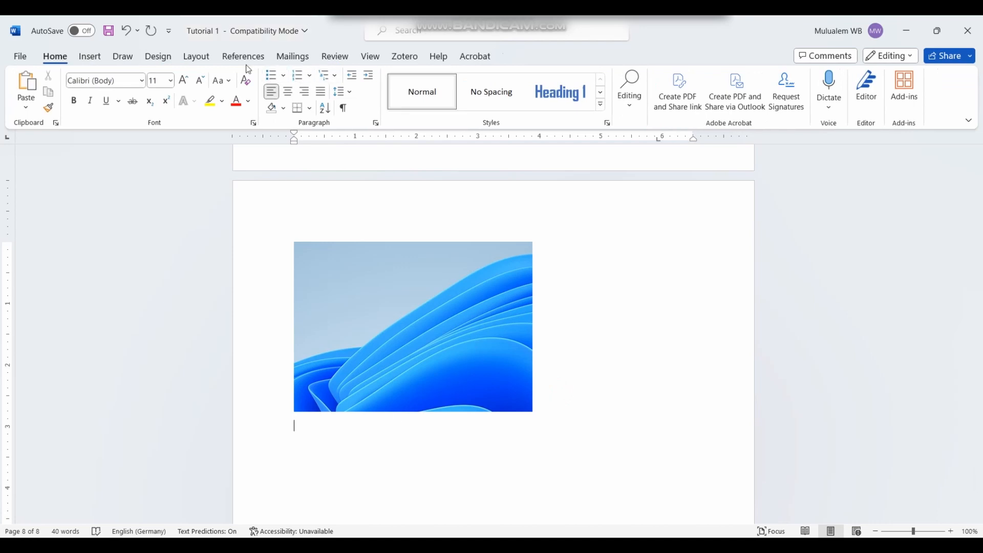
left_click(90, 57)
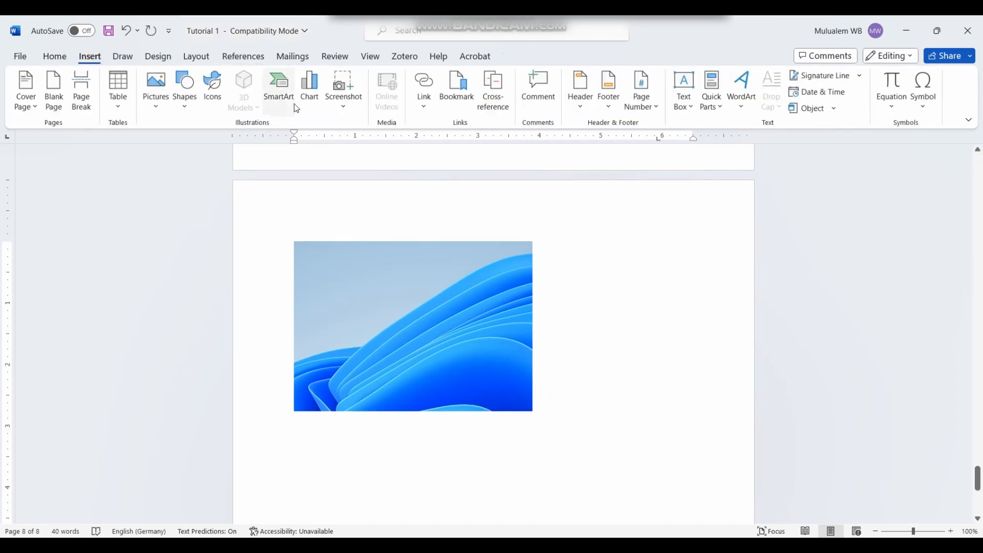
left_click(341, 97)
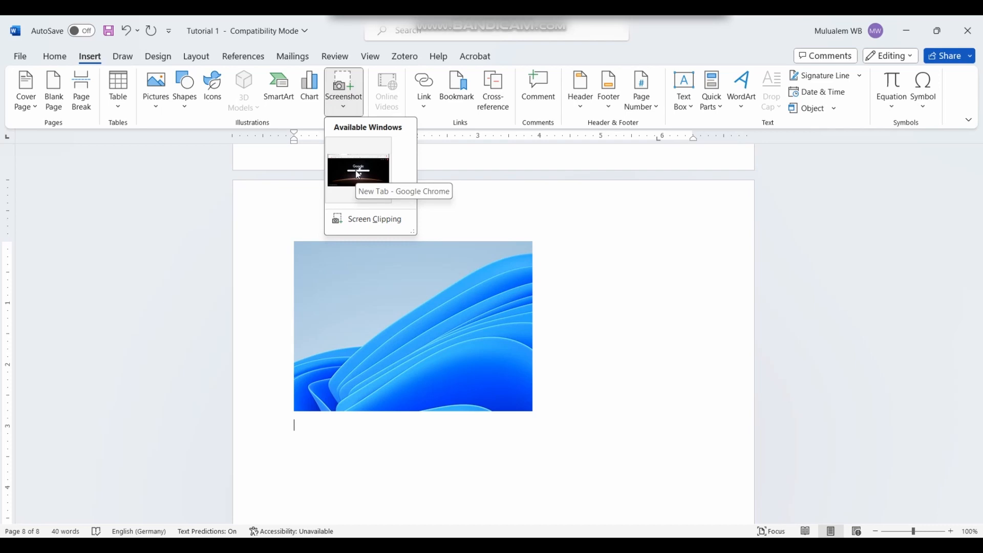
left_click(362, 219)
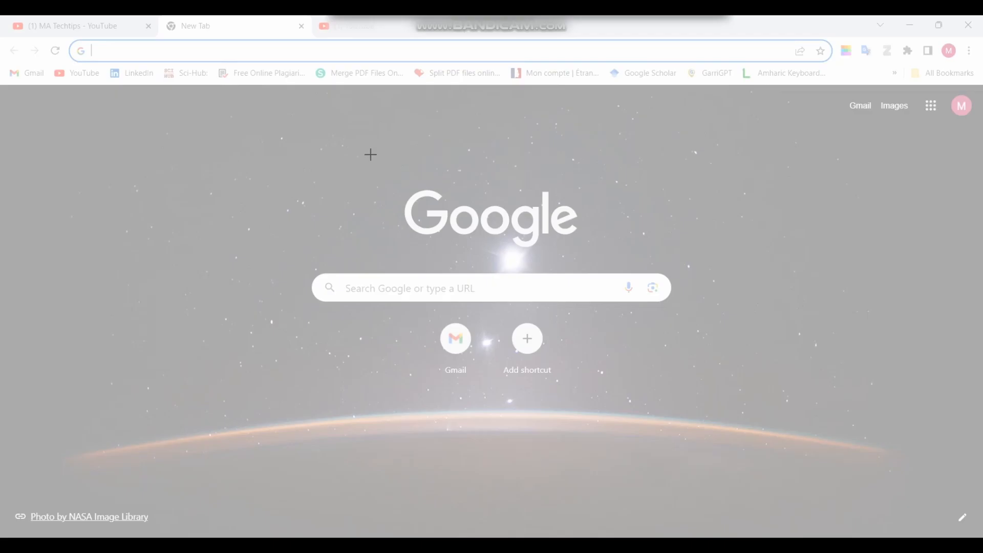
left_click_drag(371, 149, 591, 265)
scroll(452, 400, "down", 3)
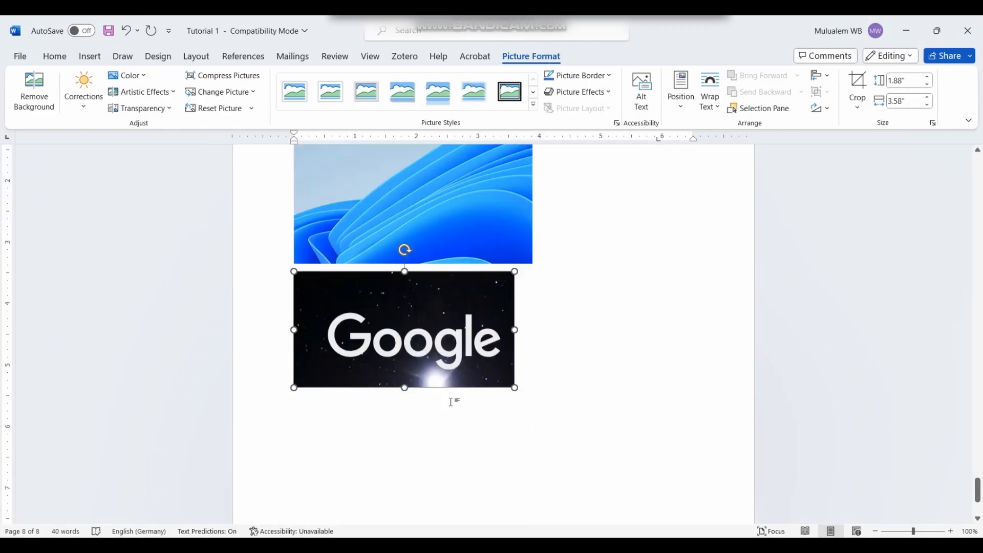
left_click(549, 348)
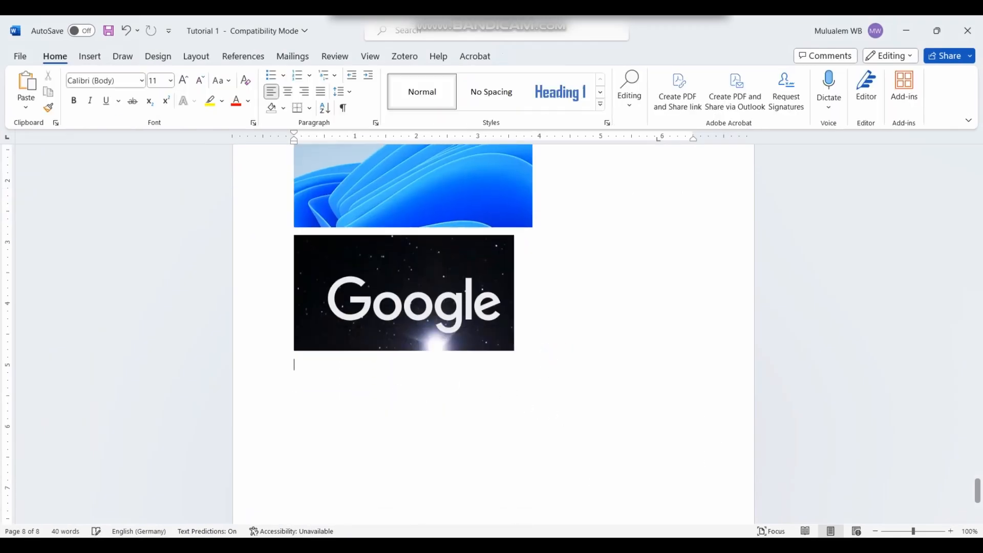
left_click(91, 57)
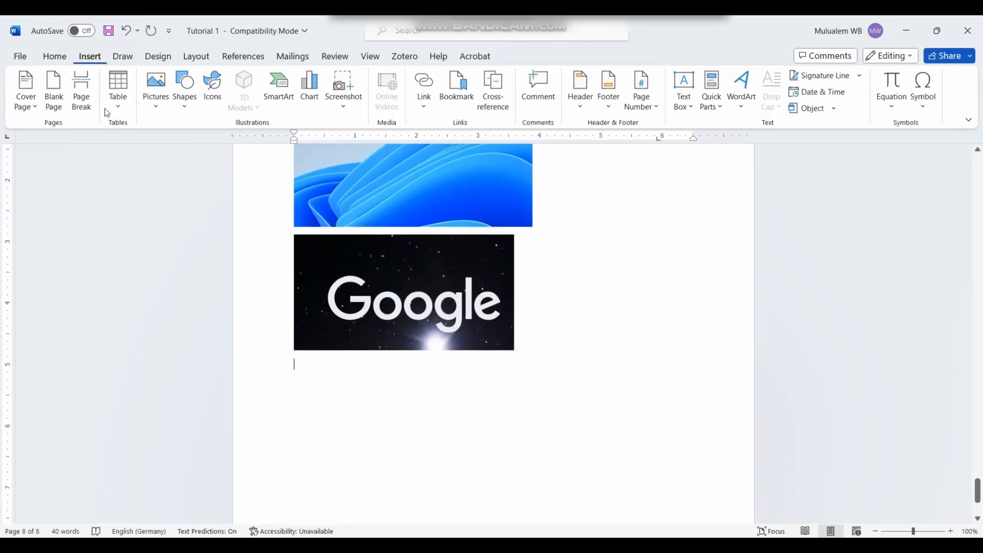
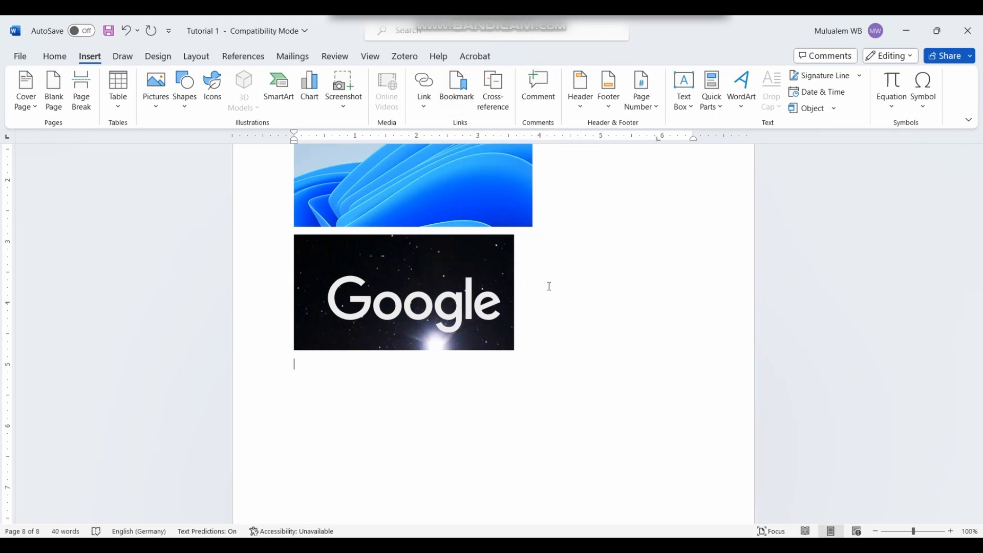
Step: Type 'Comments' below the Google image and attach the comment 'Comment 1' to it
type("Comments")
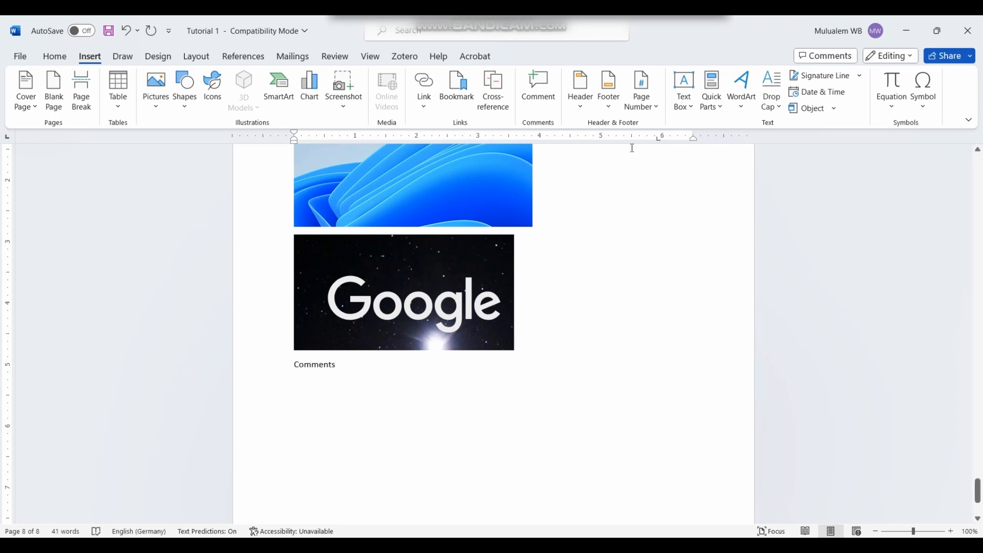
left_click(310, 364)
left_click(541, 89)
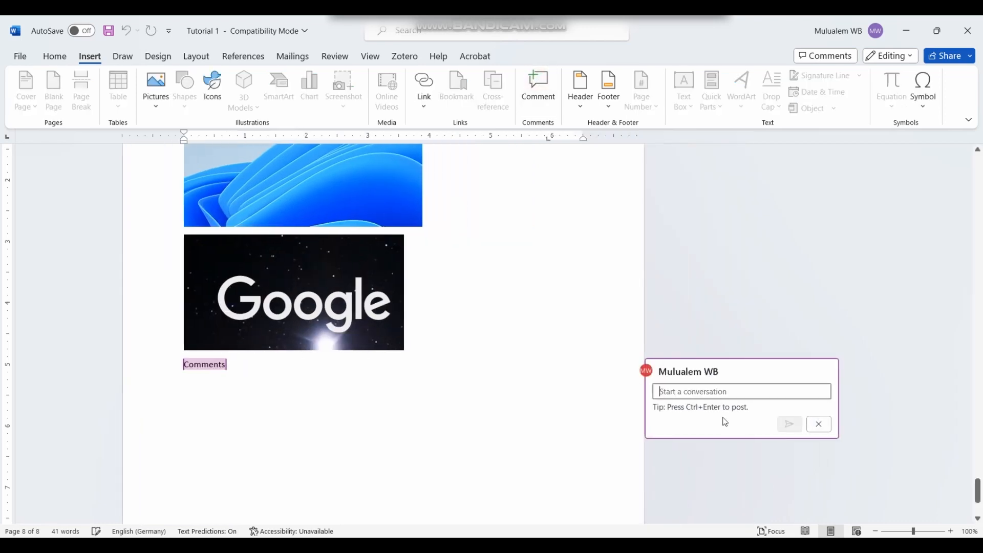
type("c")
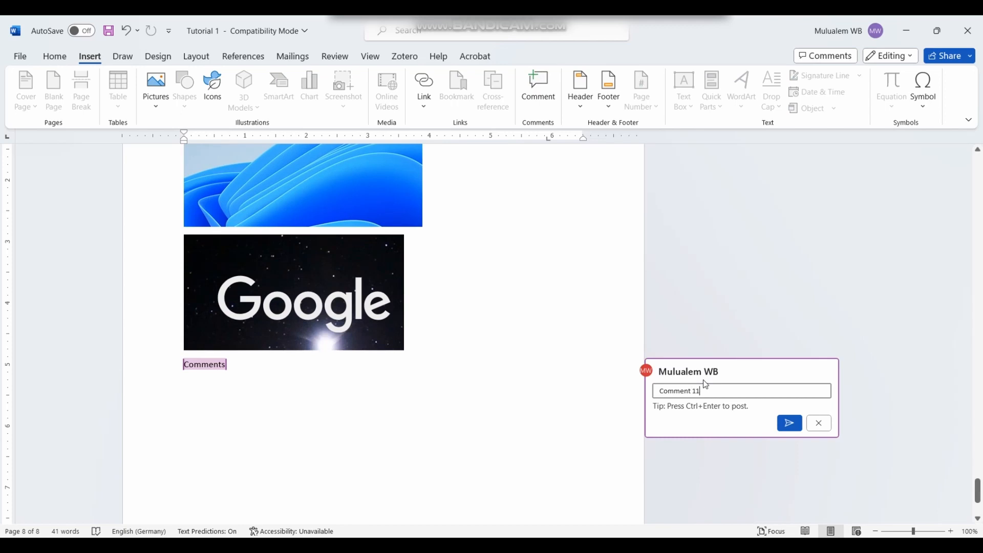
left_click(791, 423)
Step: Select the posted 'Comment 1' text, then return to the document below Comments
left_click(564, 382)
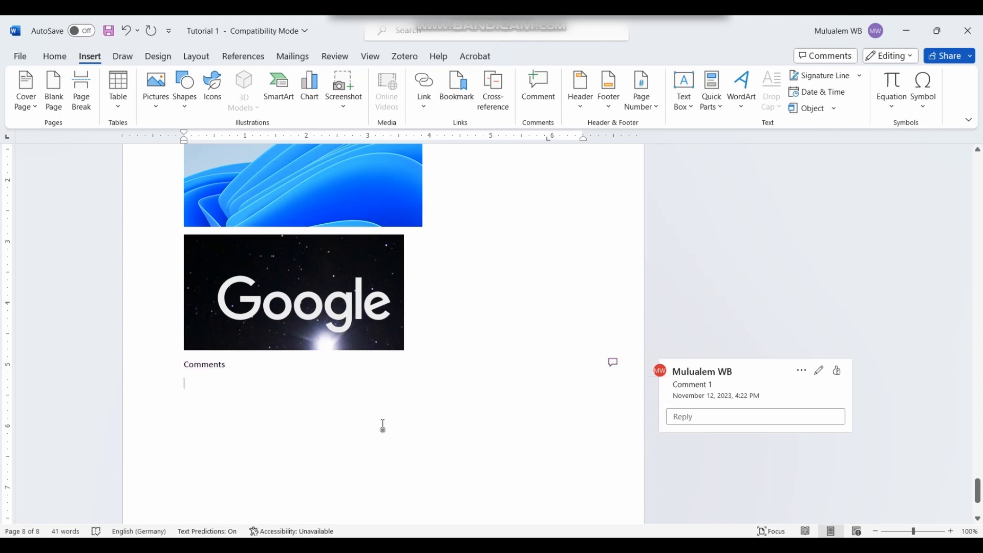
left_click(614, 363)
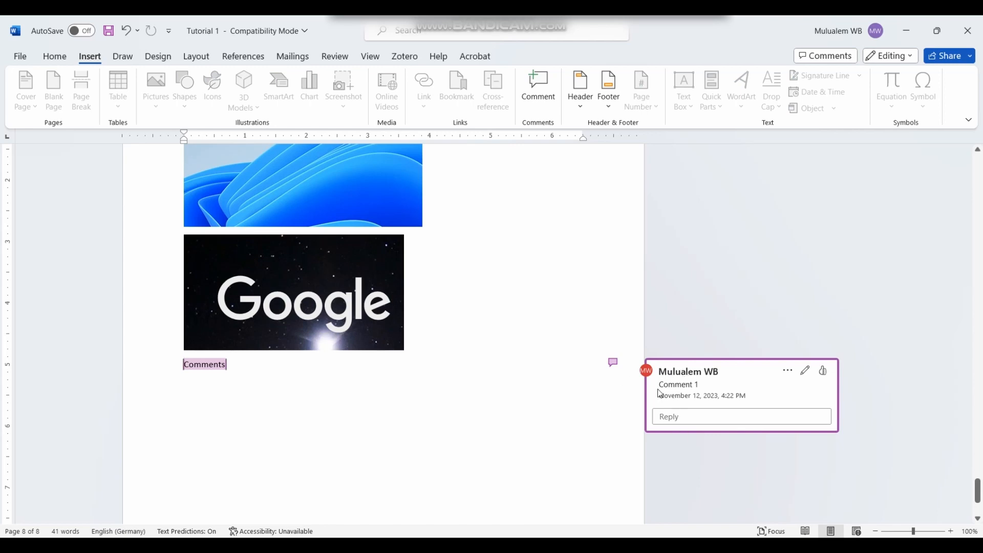
left_click_drag(700, 384, 636, 386)
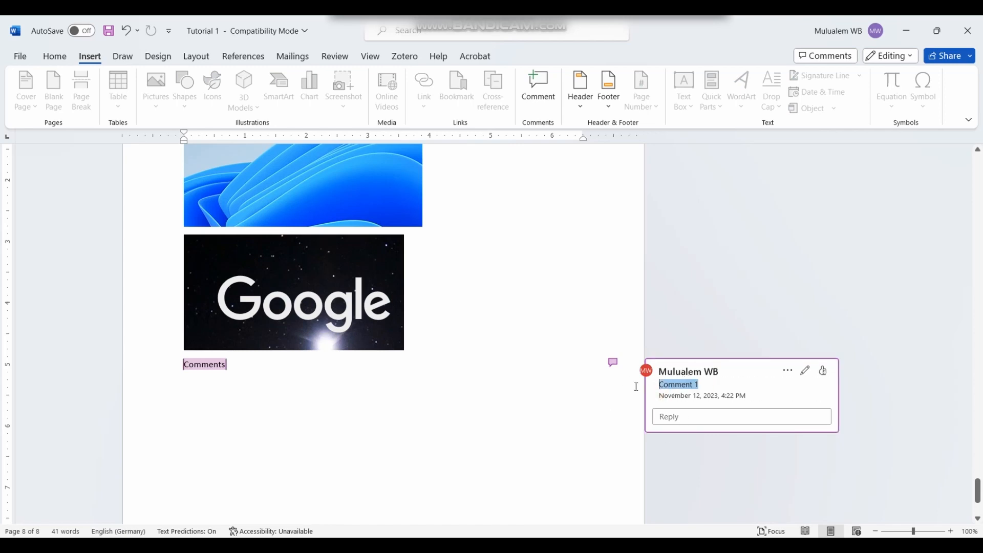
left_click(612, 396)
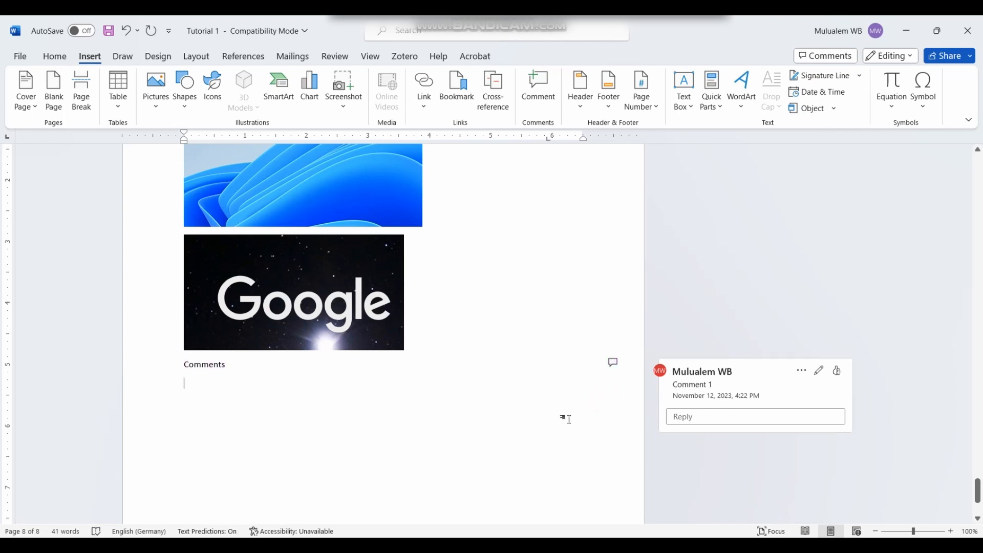
scroll(333, 445, "down", 2)
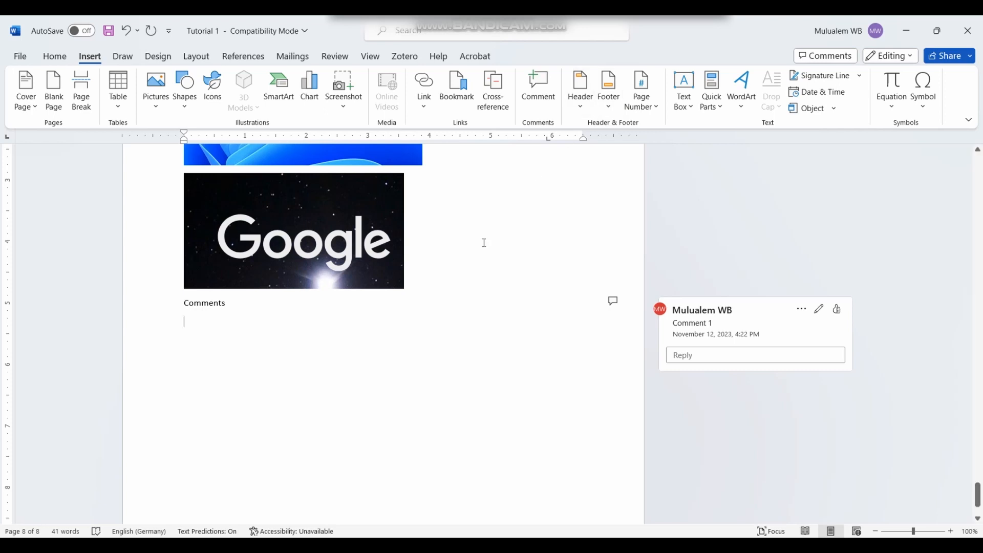
scroll(484, 243, "up", 3)
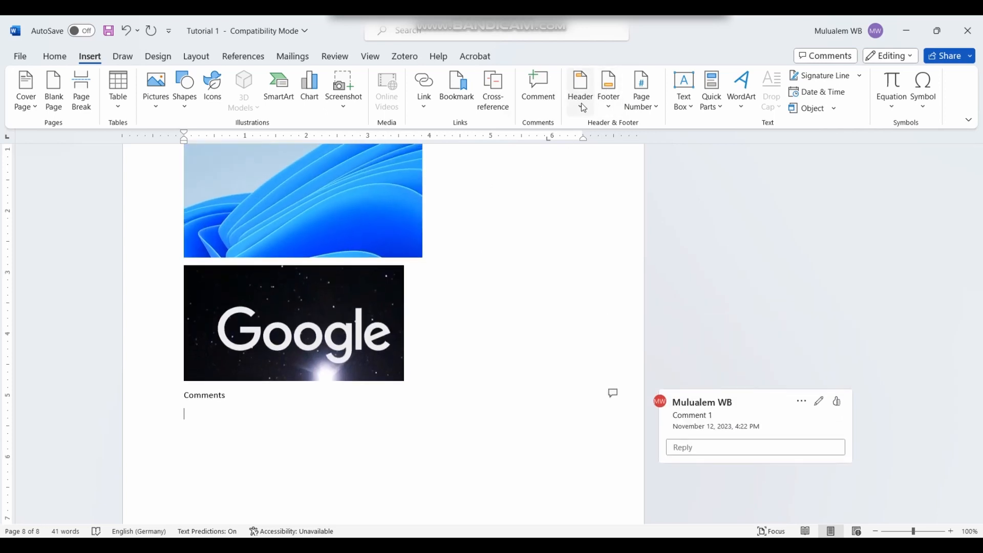
Step: Insert the ViewMaster header showing the title 'Tutorial on MS Word'
left_click(583, 105)
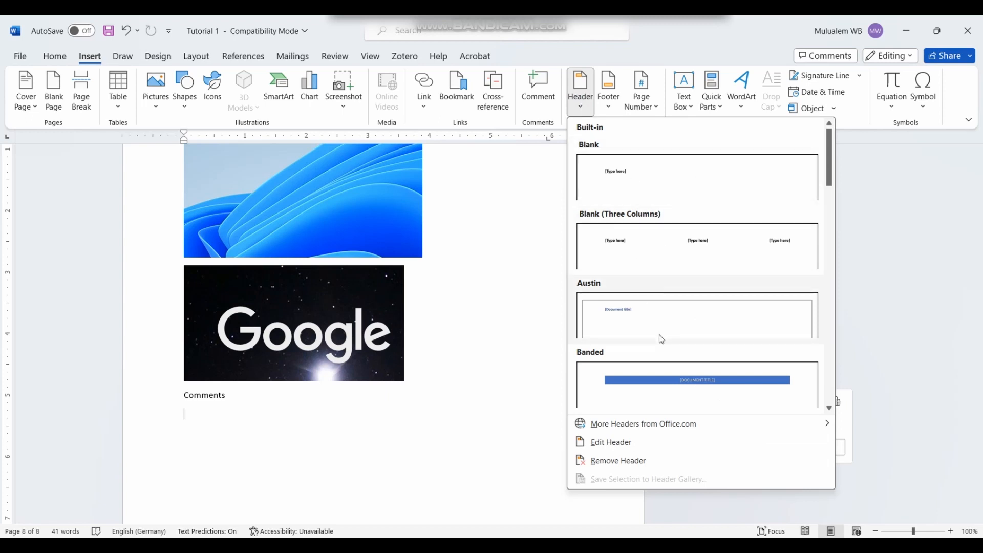
scroll(661, 339, "down", 10)
scroll(661, 339, "up", 4)
scroll(661, 339, "down", 2)
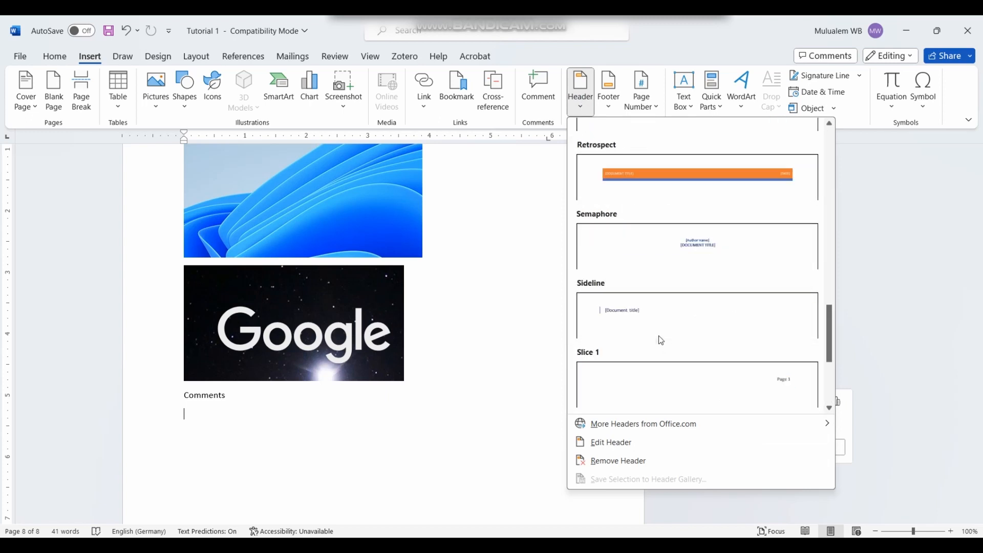
scroll(661, 340, "down", 3)
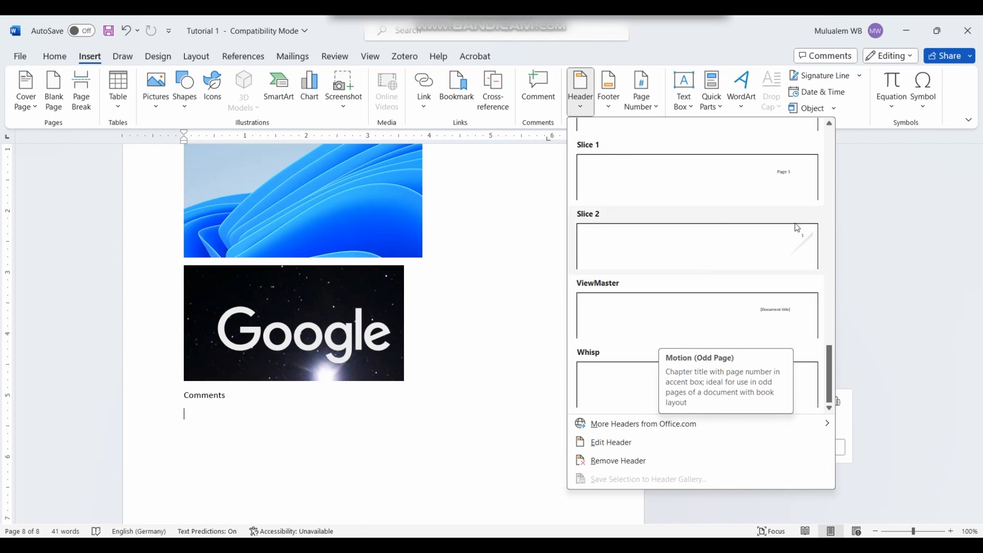
scroll(740, 193, "up", 12)
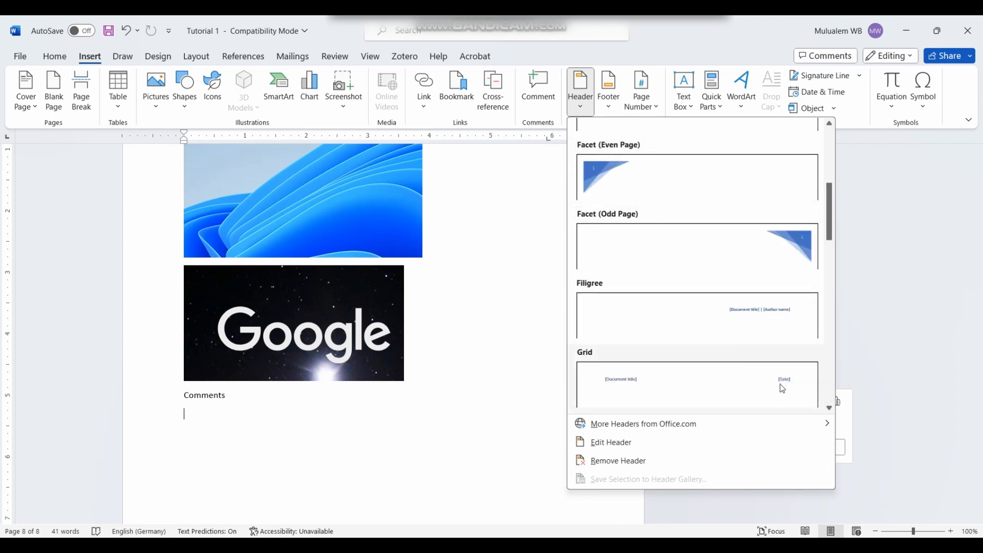
scroll(782, 388, "down", 9)
scroll(635, 326, "down", 3)
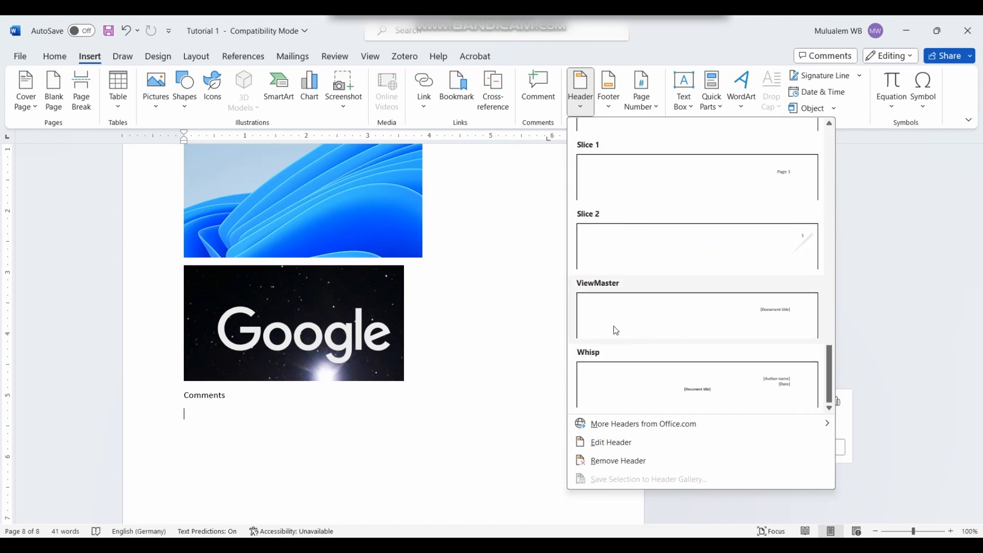
left_click(774, 311)
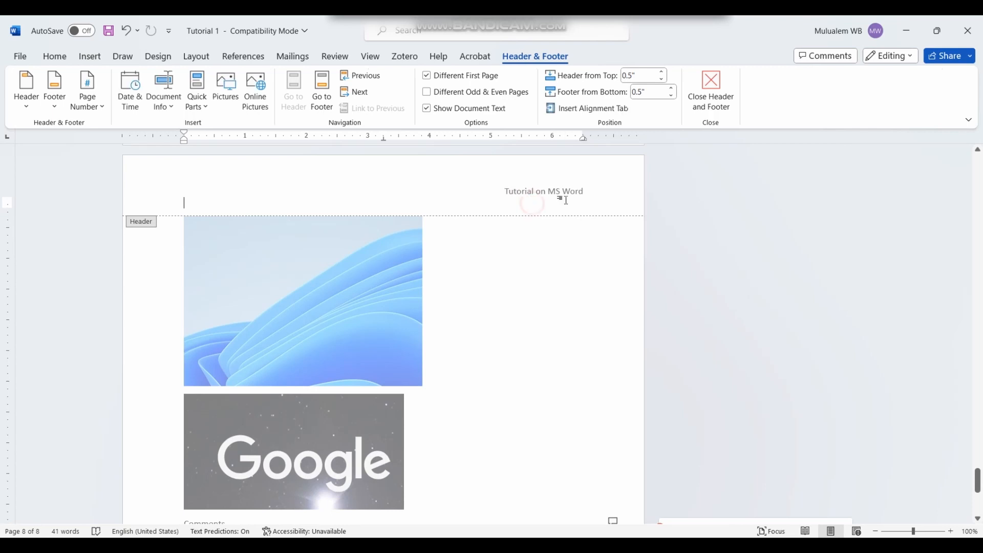
Step: Click past the header title, then close header editing to return to the body
left_click(597, 191)
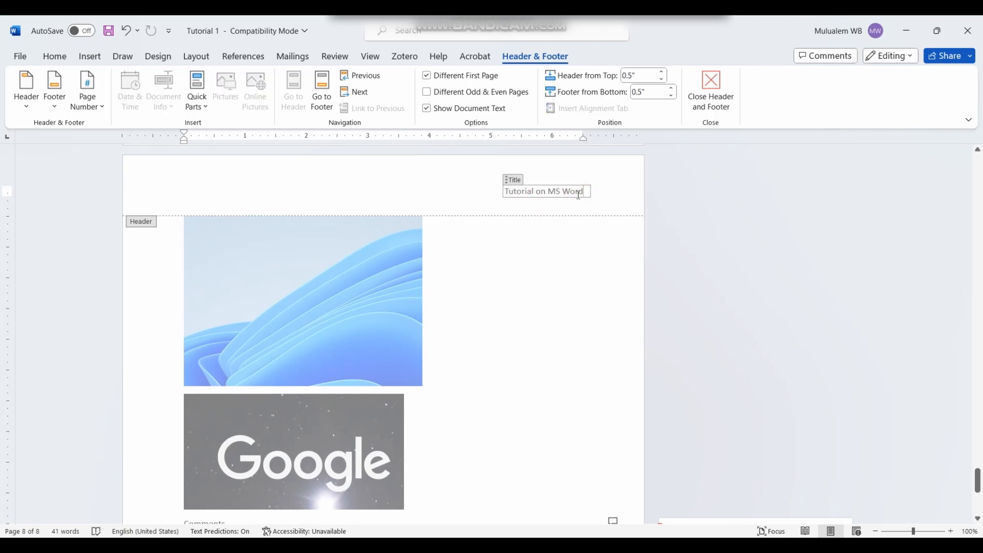
left_click(538, 213)
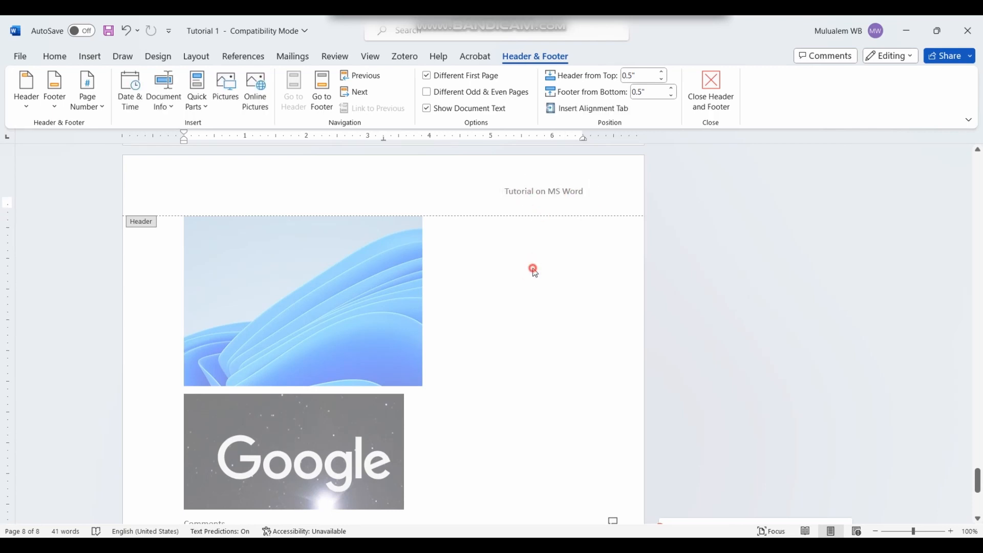
double_click(533, 269)
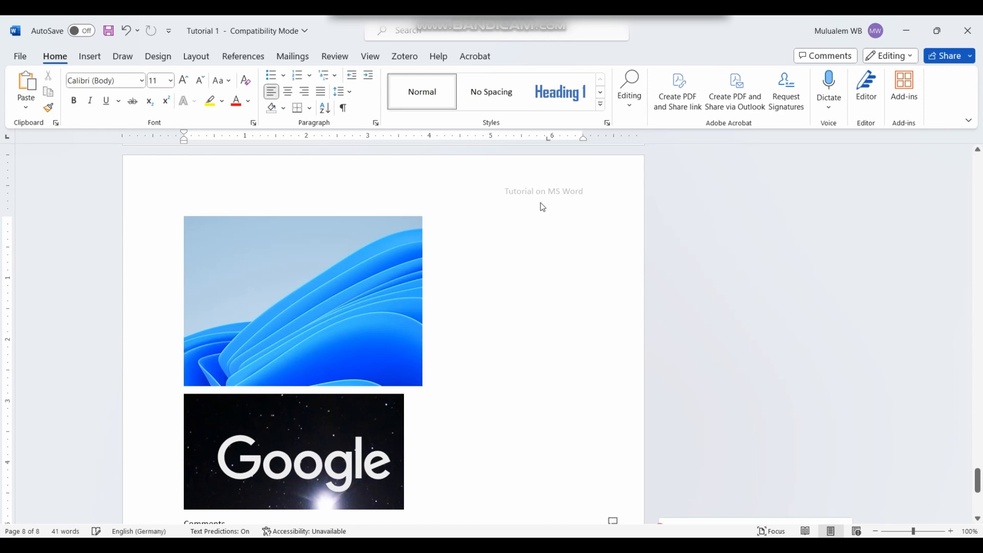
scroll(548, 201, "up", 15)
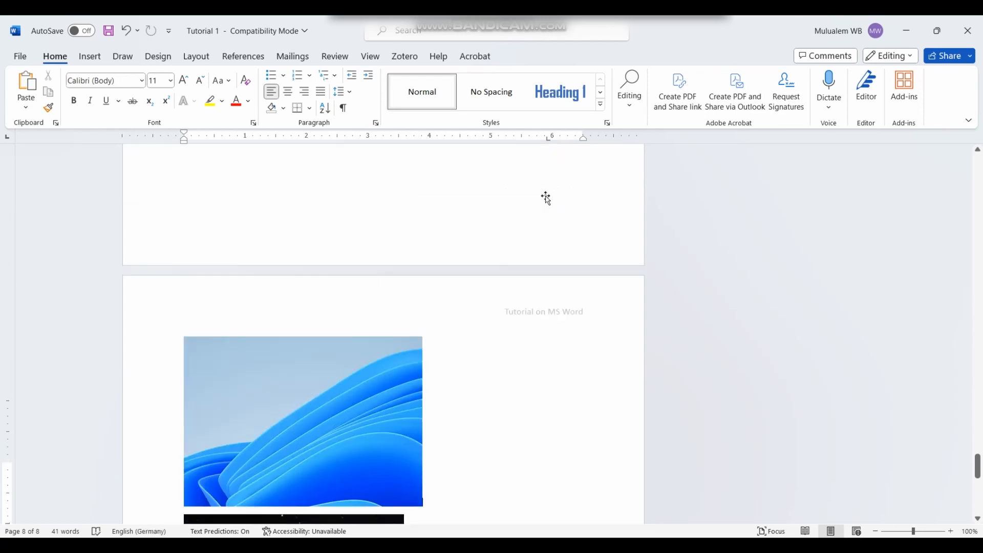
scroll(548, 196, "up", 15)
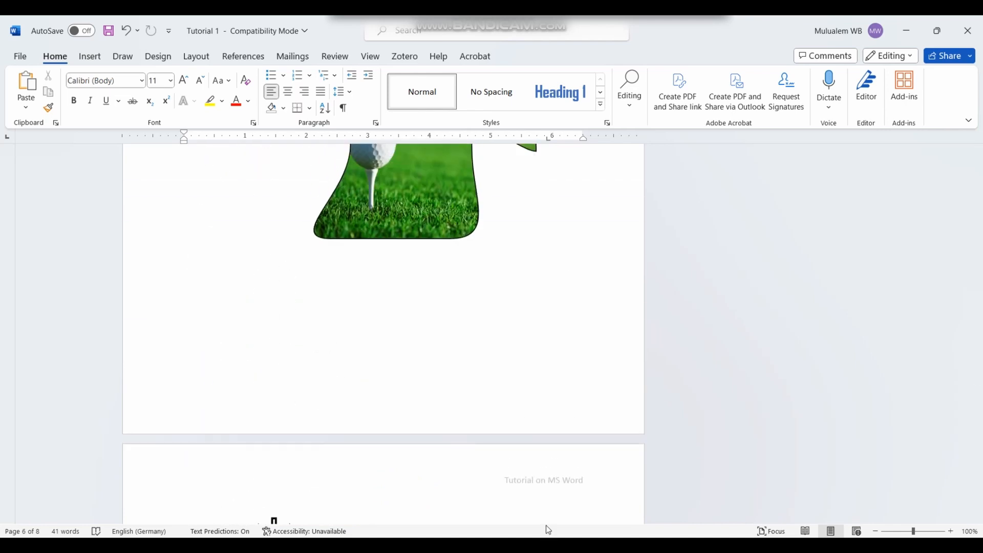
scroll(539, 382, "up", 8)
scroll(518, 327, "up", 1)
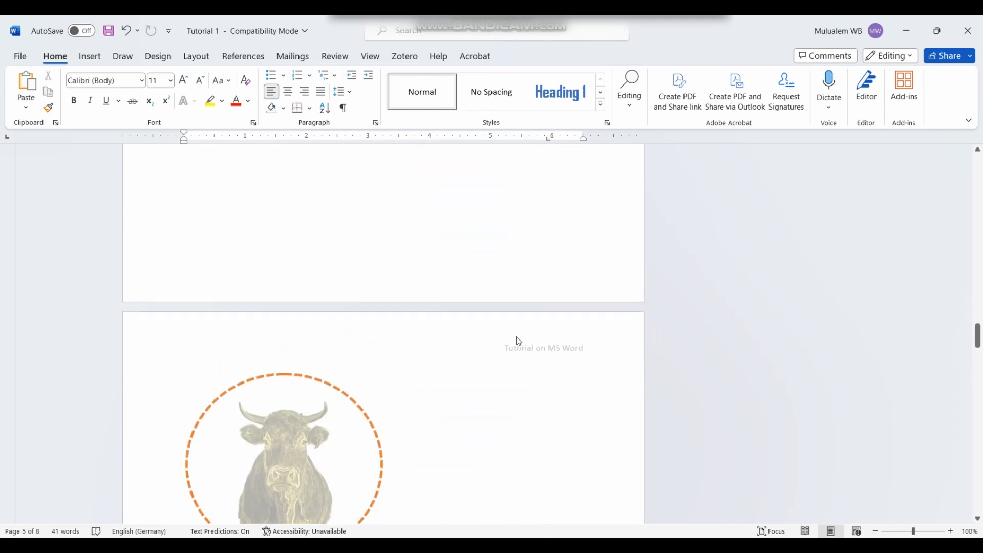
scroll(471, 285, "down", 12)
left_click_drag(978, 378, 978, 505)
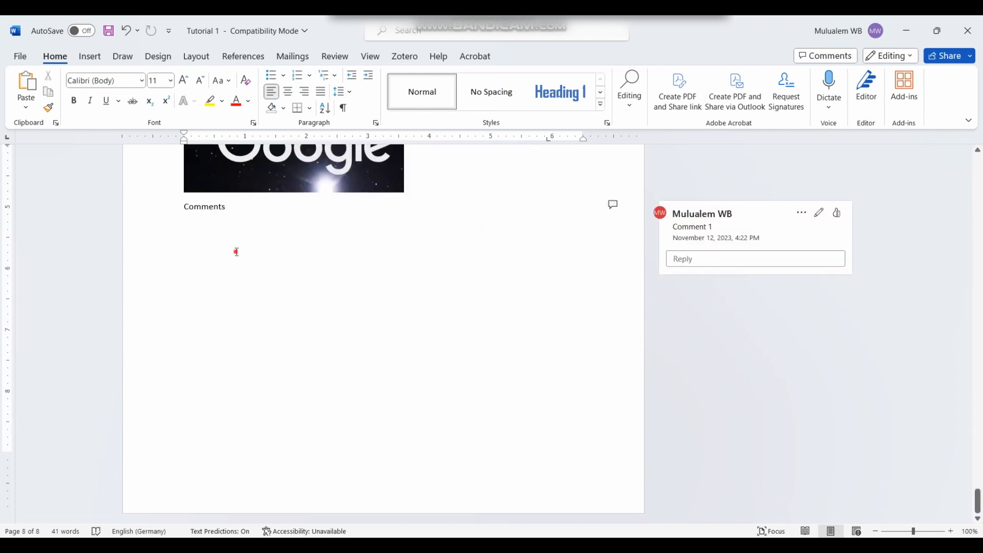
left_click(90, 56)
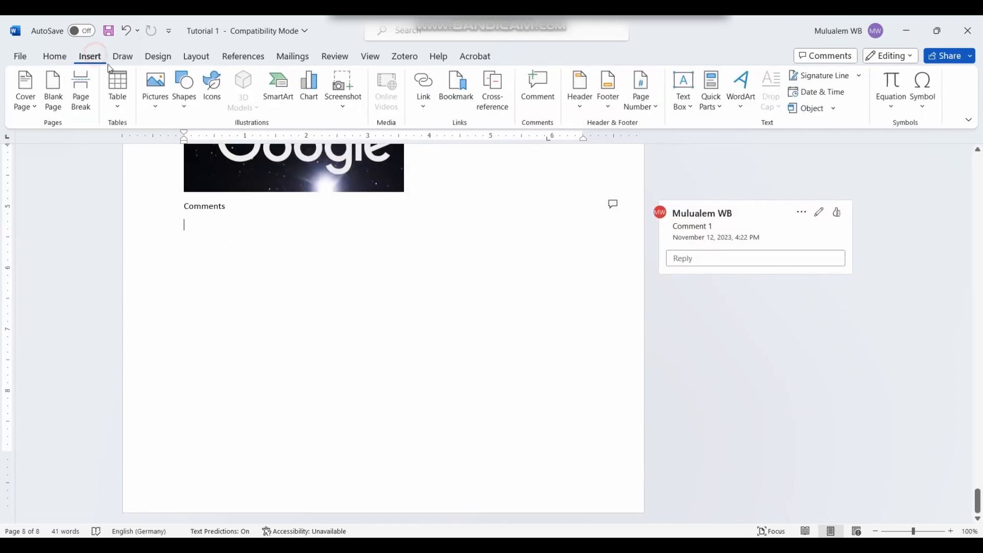
Step: Insert the Grid footer, which shows 'Page 7 | 7' on the last page
left_click(609, 107)
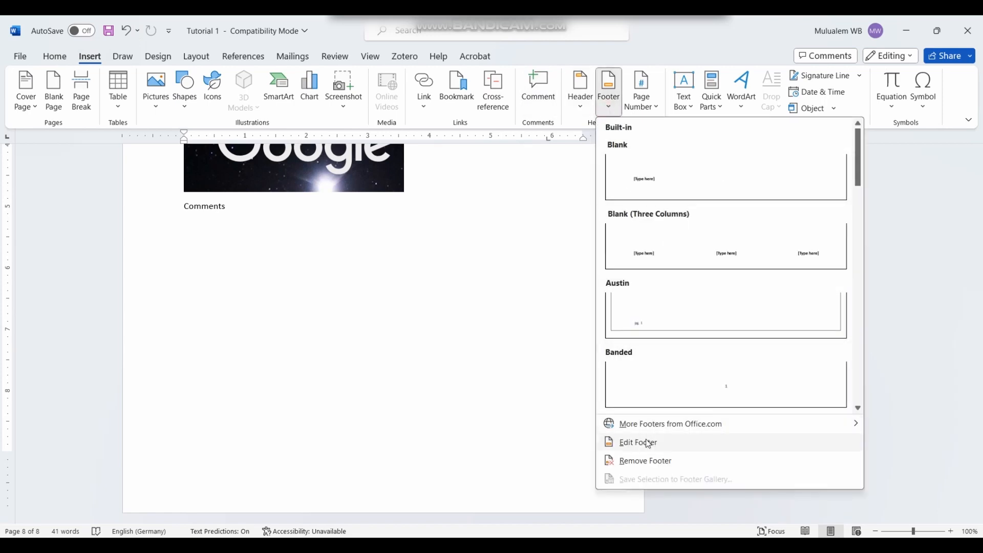
scroll(707, 219, "down", 10)
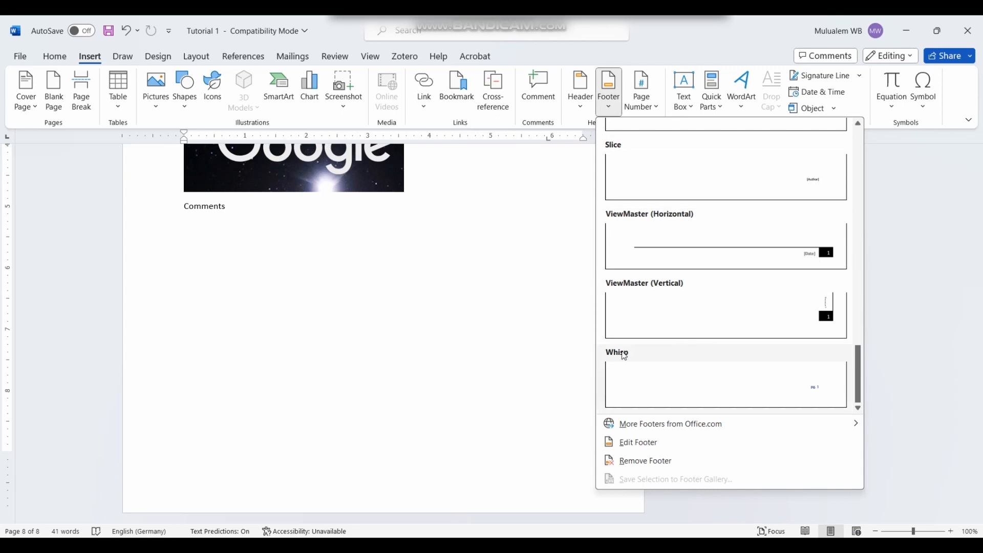
scroll(758, 338, "up", 10)
scroll(757, 339, "down", 10)
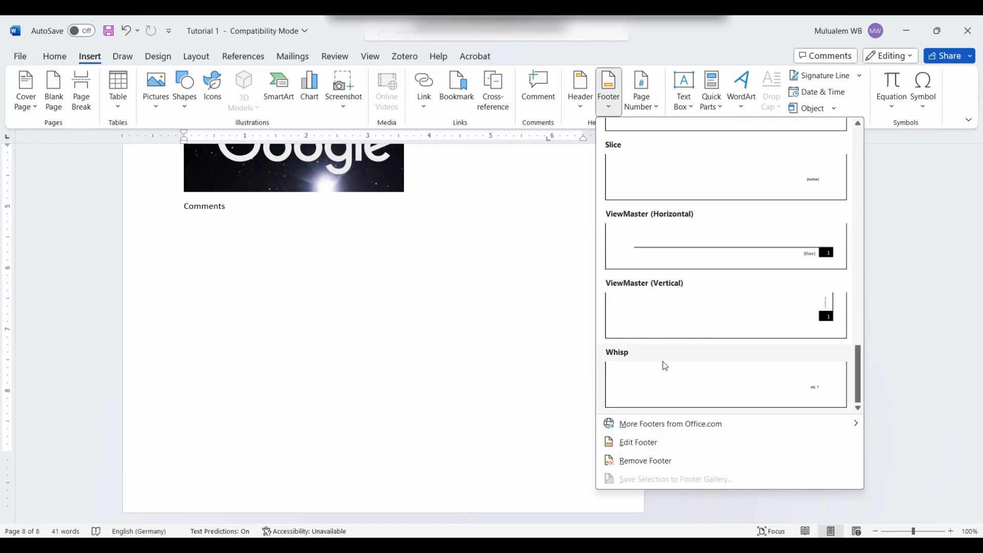
scroll(727, 307, "up", 10)
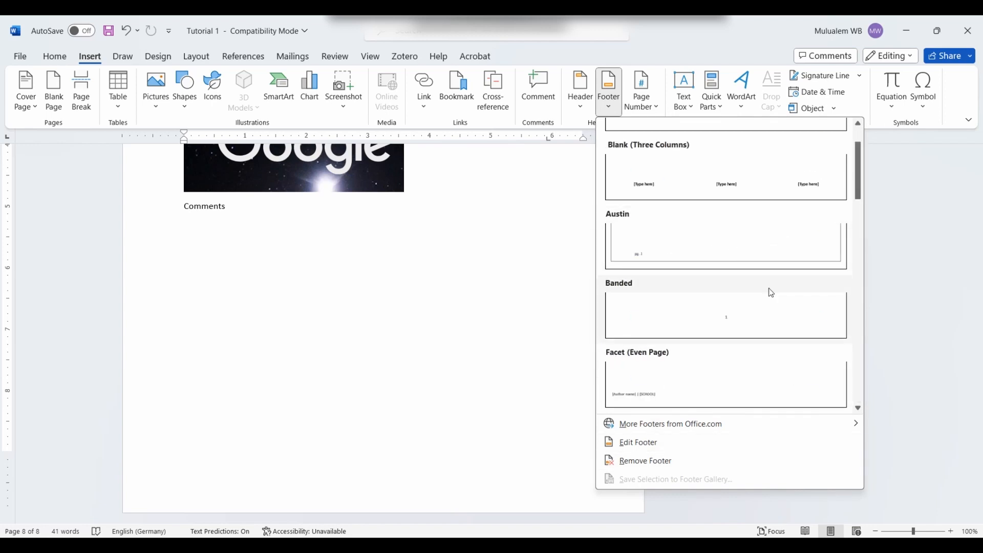
scroll(773, 306, "down", 3)
left_click(789, 180)
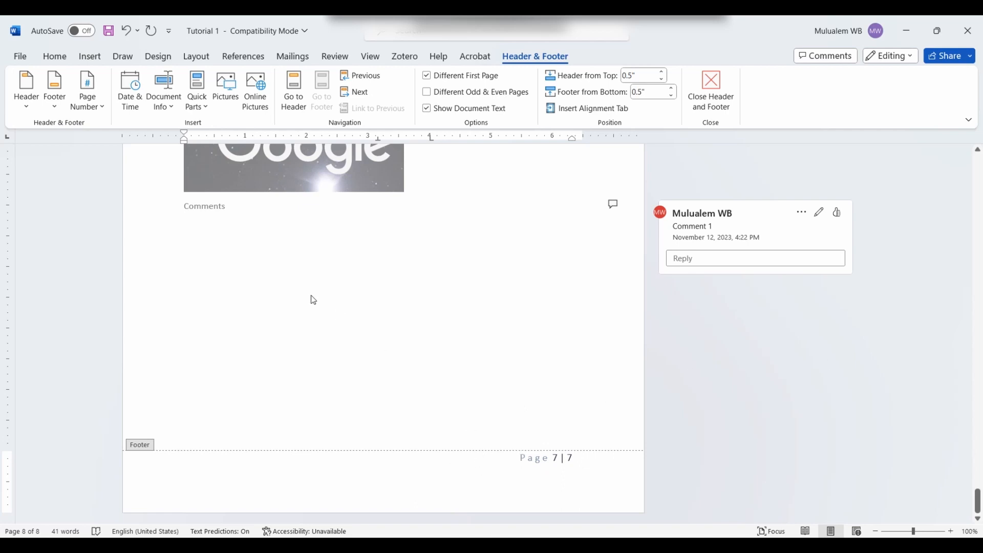
left_click(251, 277)
left_click(89, 55)
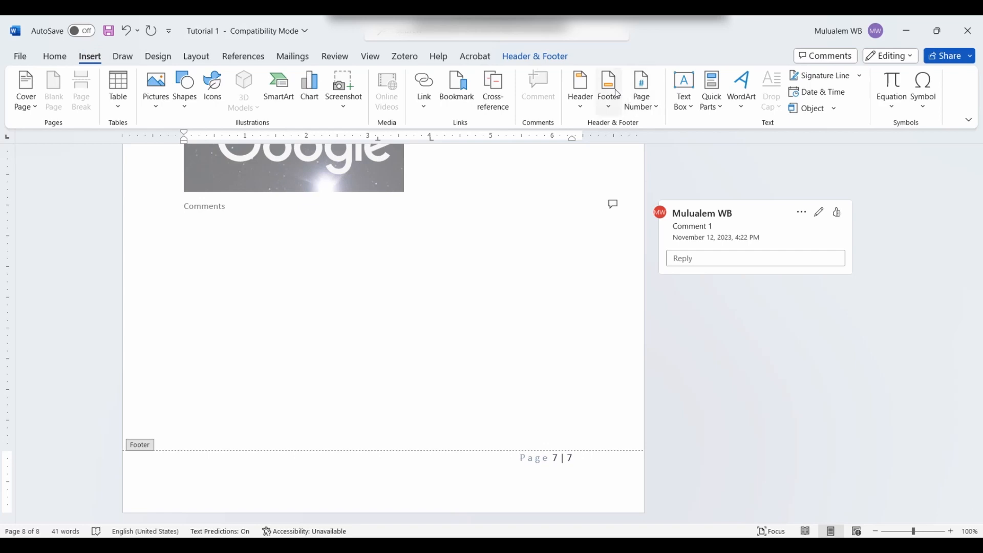
Step: Format page numbers as 1, 2, 3 starting at 1, with chapter numbers left off
left_click(656, 109)
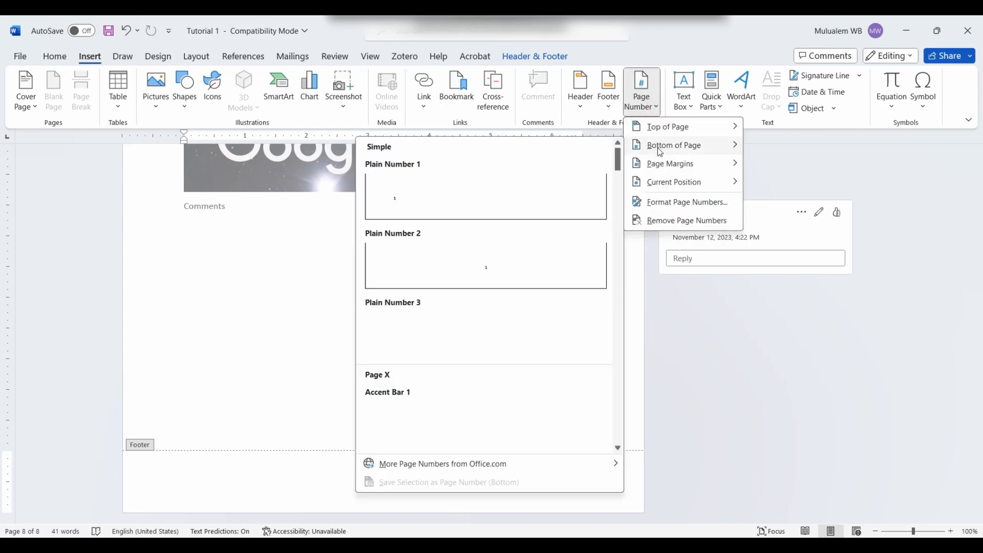
mouse_move(667, 190)
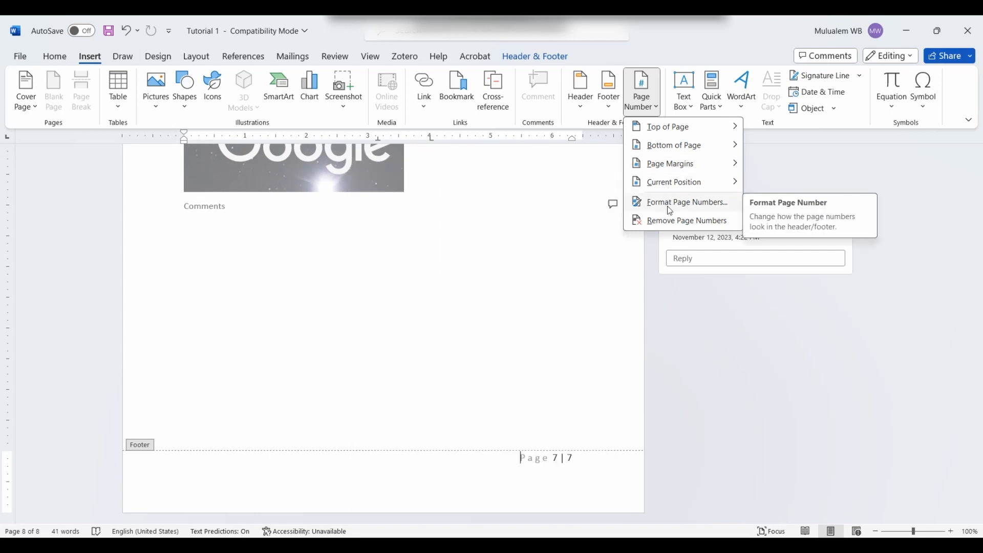
left_click(710, 204)
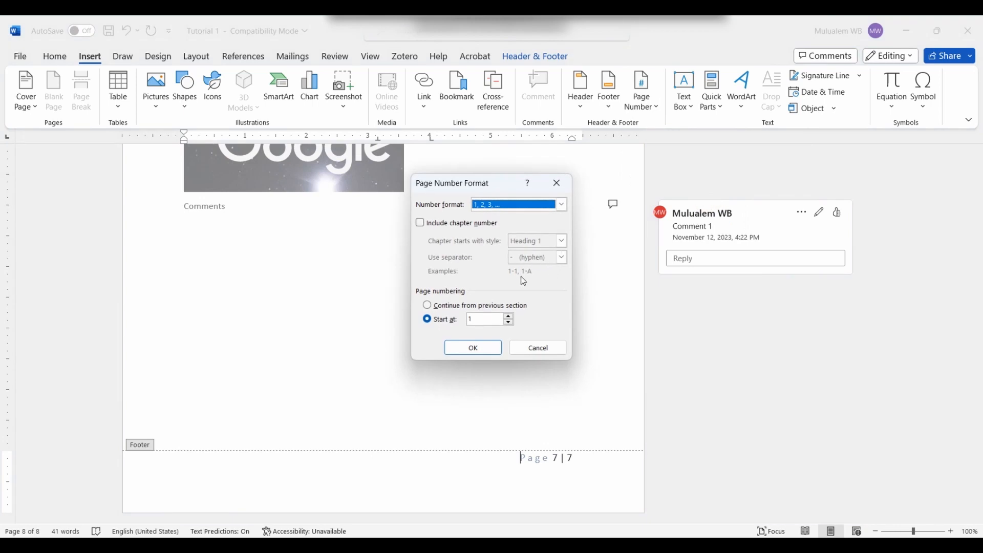
left_click(510, 322)
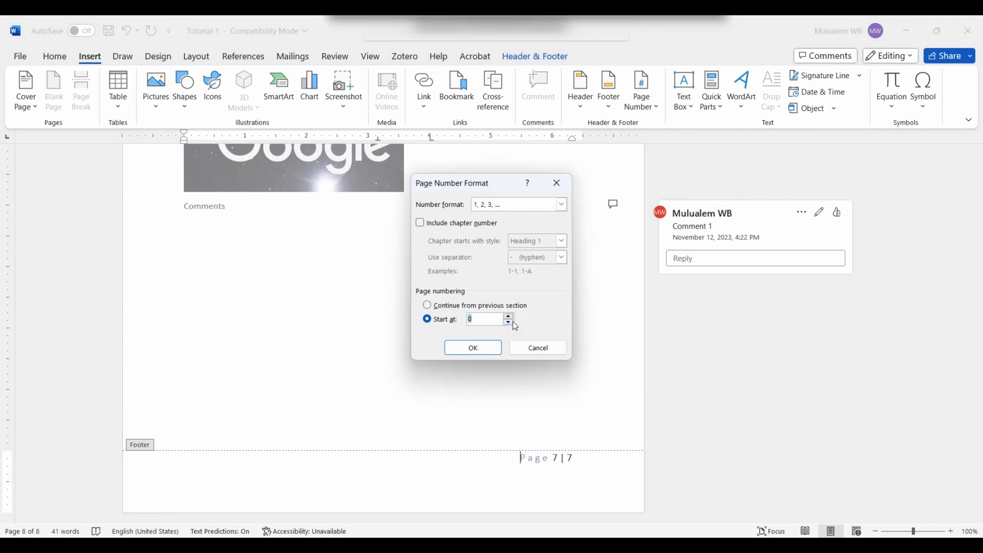
left_click(510, 316)
left_click(510, 316)
left_click(510, 323)
left_click(561, 206)
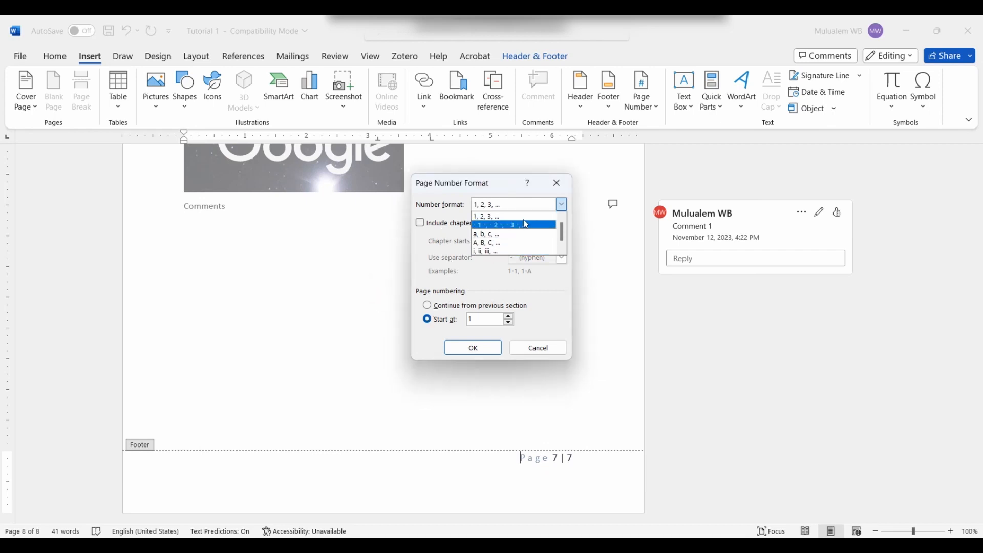
left_click(560, 182)
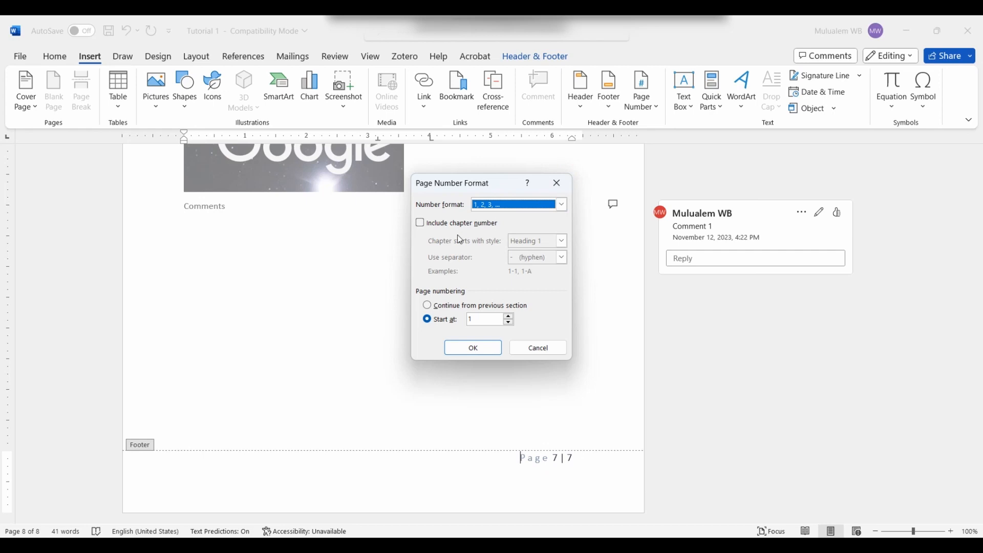
left_click(421, 223)
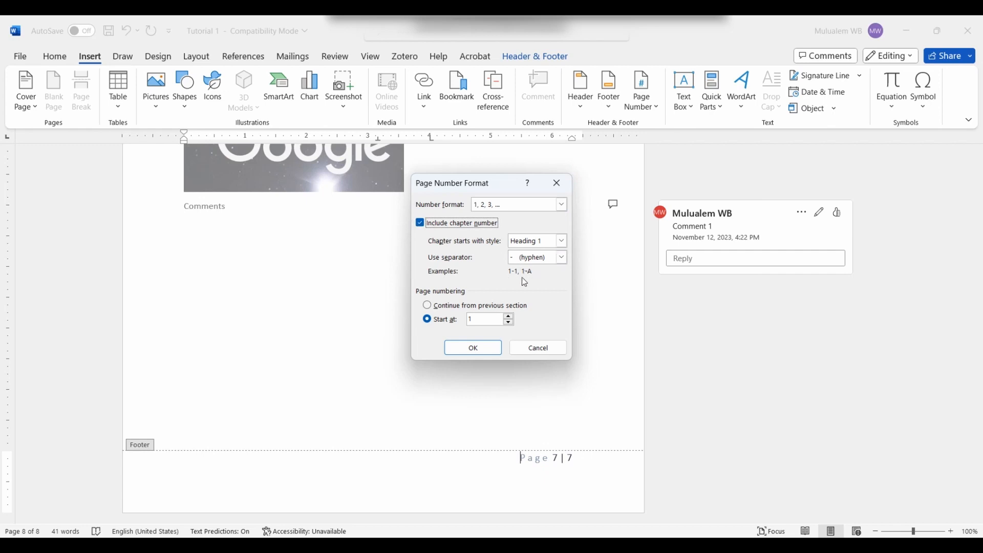
left_click(419, 224)
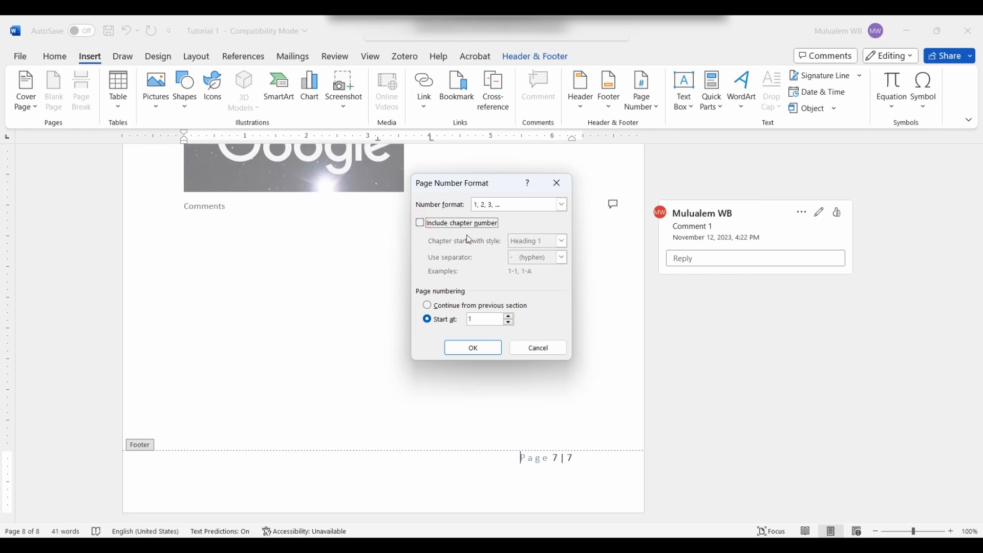
left_click(487, 349)
Step: Leave footer editing on the circle diagram page and insert a Simple Text Box there
scroll(503, 302, "down", 6)
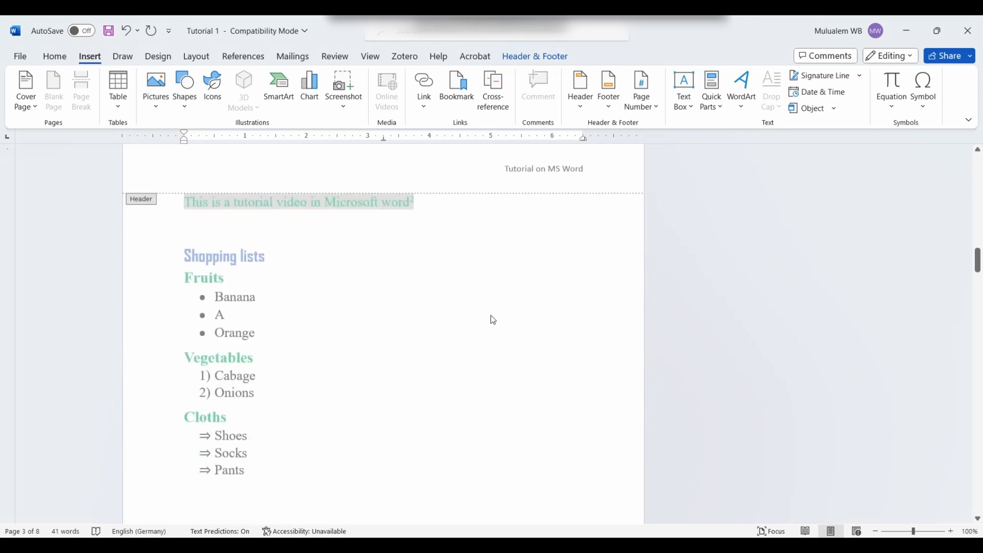
scroll(481, 325, "down", 15)
left_click_drag(978, 307, 977, 499)
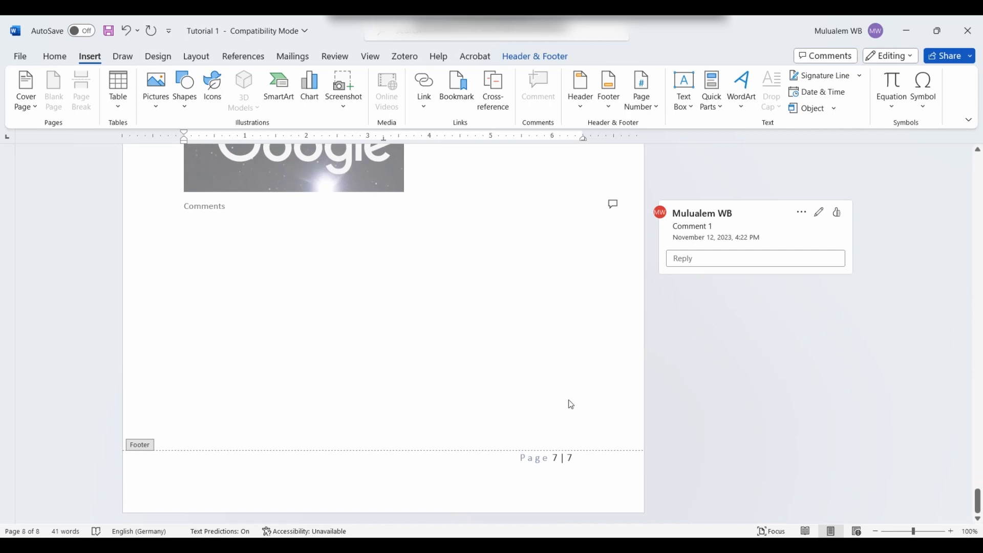
scroll(476, 343, "up", 8)
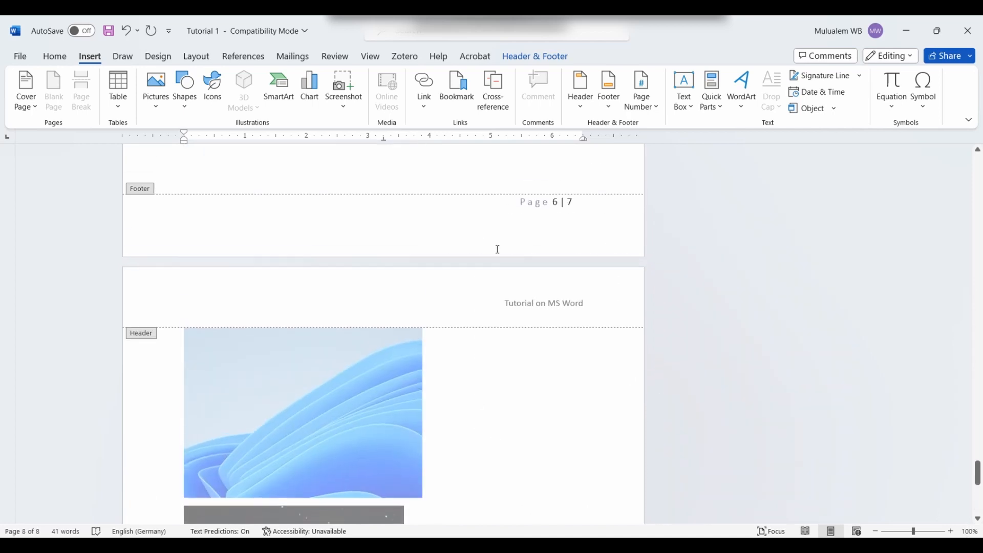
scroll(532, 222, "down", 8)
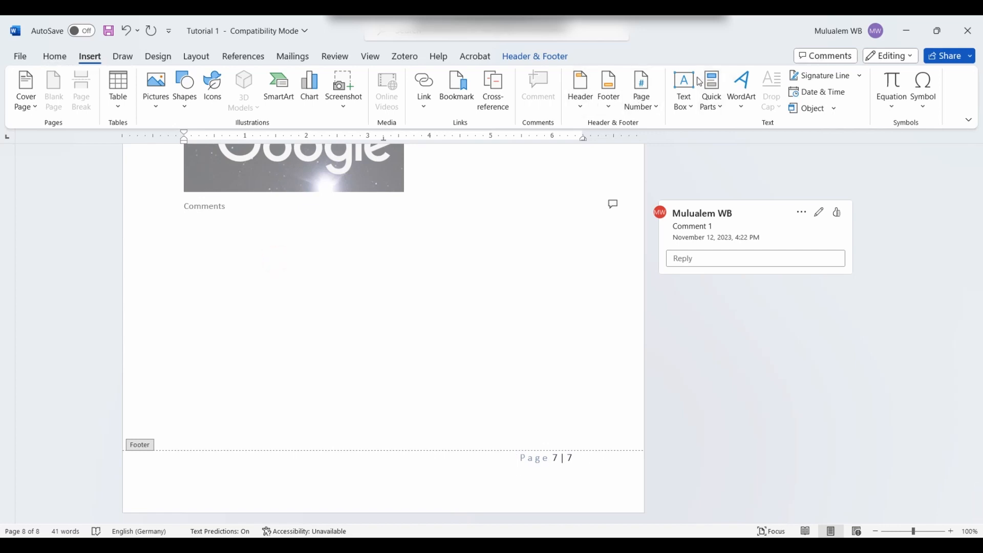
scroll(454, 306, "up", 10)
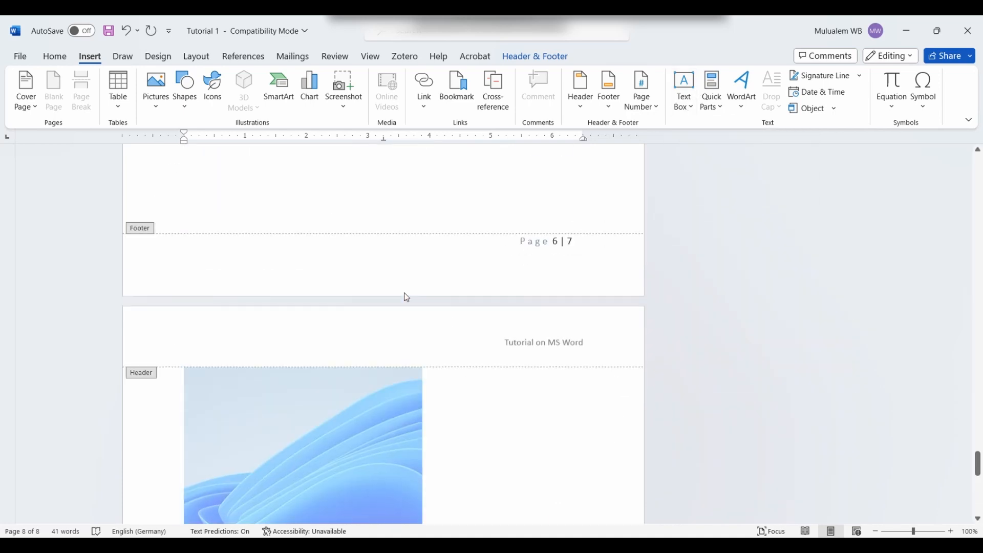
scroll(407, 296, "up", 10)
scroll(371, 259, "down", 5)
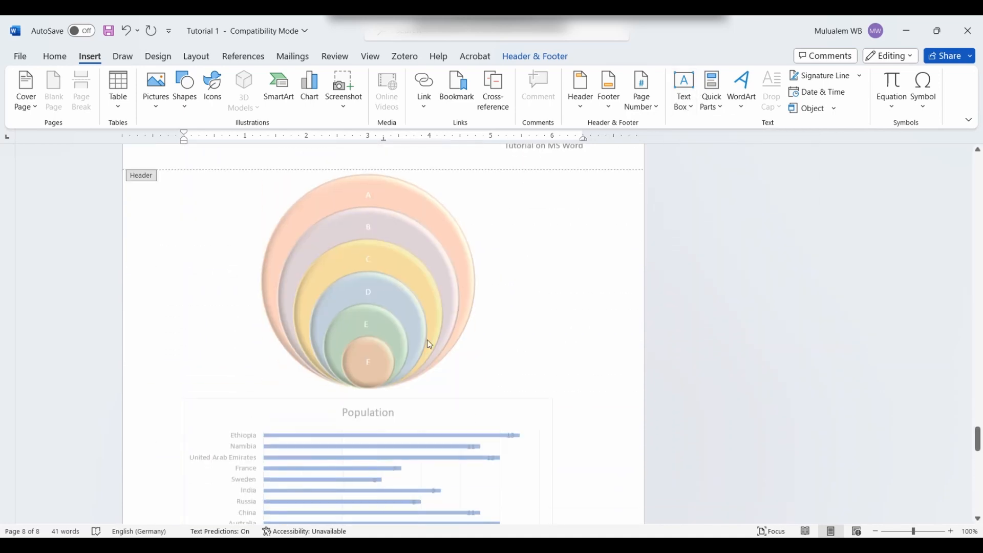
double_click(489, 305)
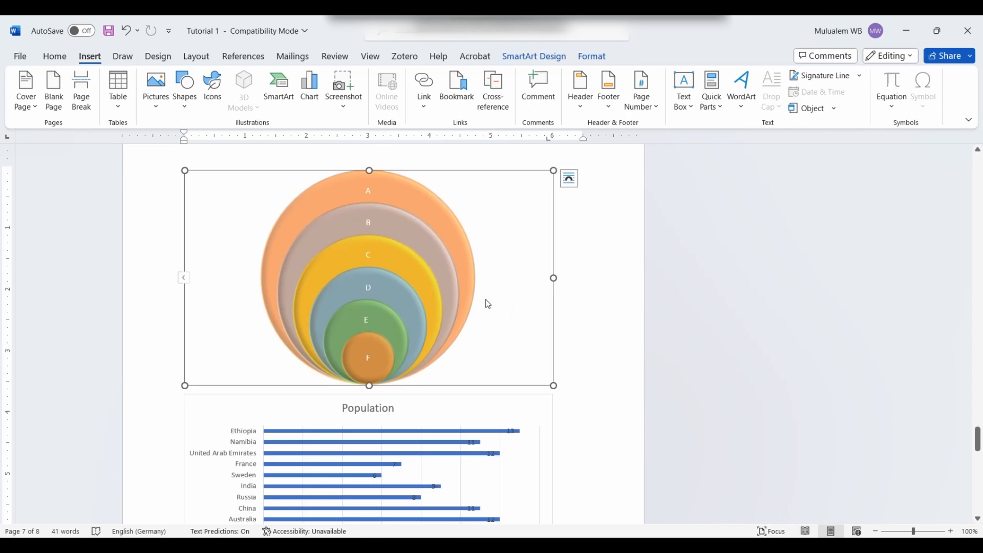
left_click(559, 303)
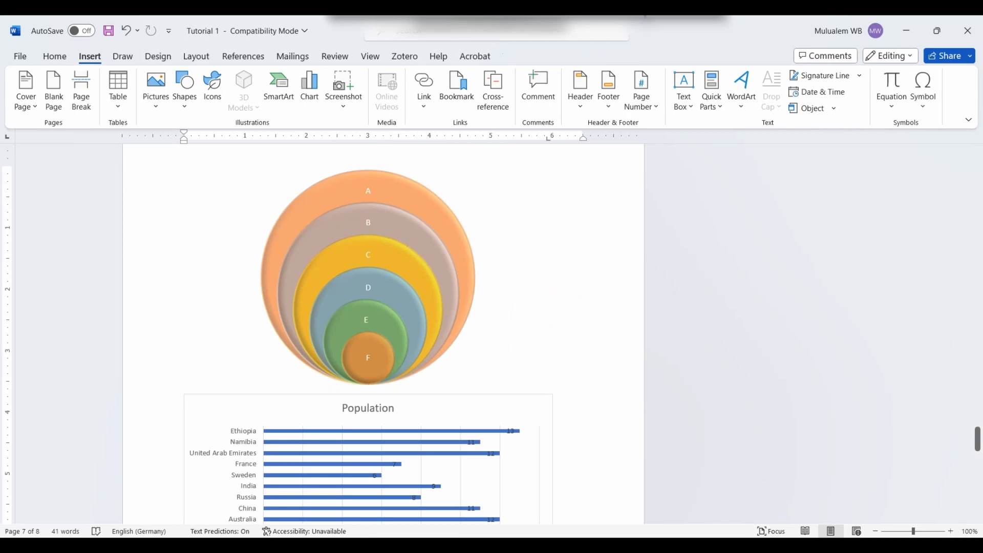
left_click(690, 82)
left_click(718, 163)
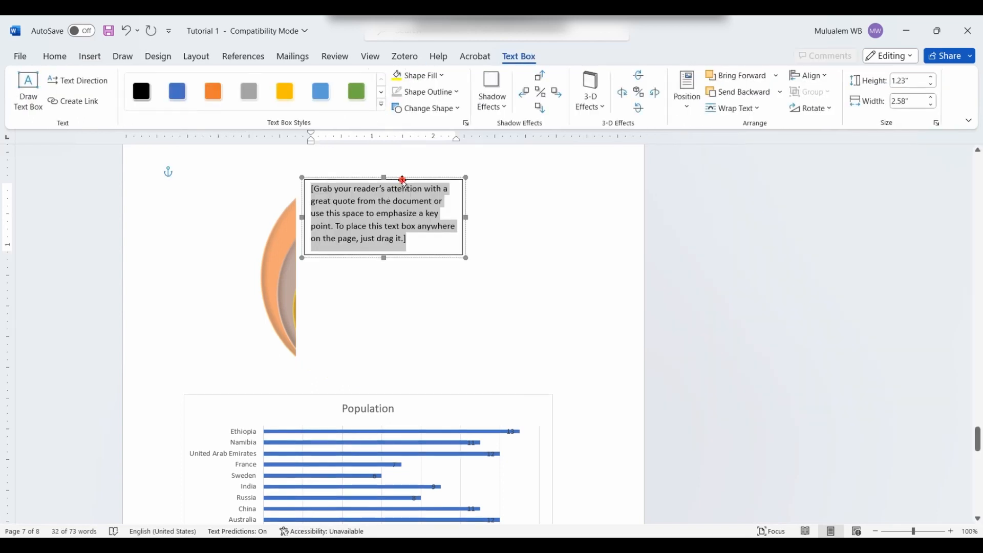
Step: Move the quote text box to the right of the circle diagram
left_click_drag(403, 180, 578, 195)
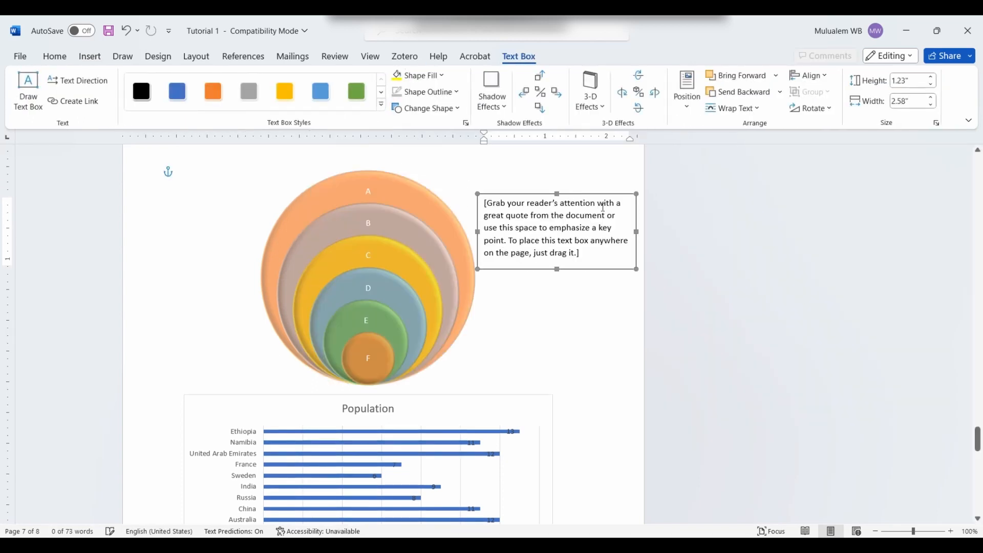
left_click(488, 233)
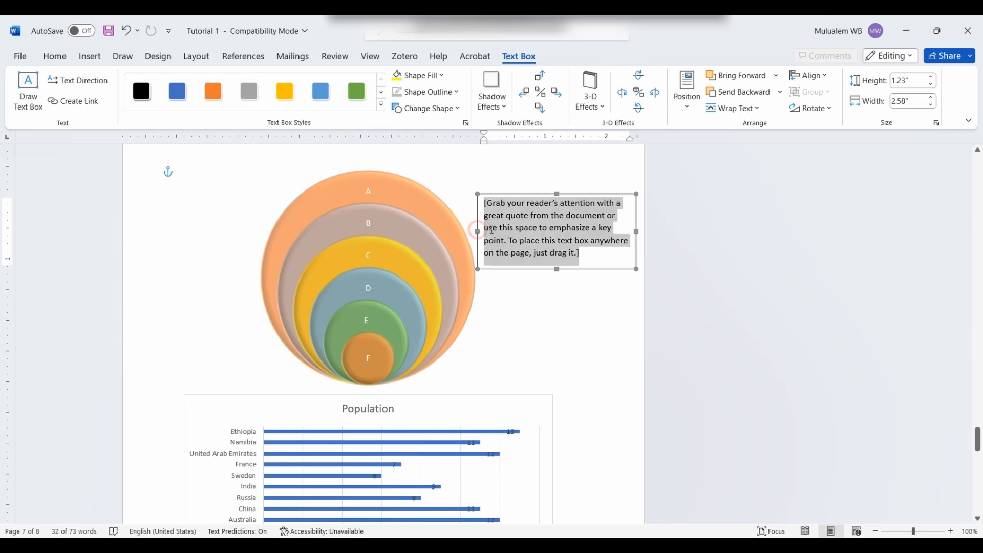
left_click_drag(476, 231, 484, 232)
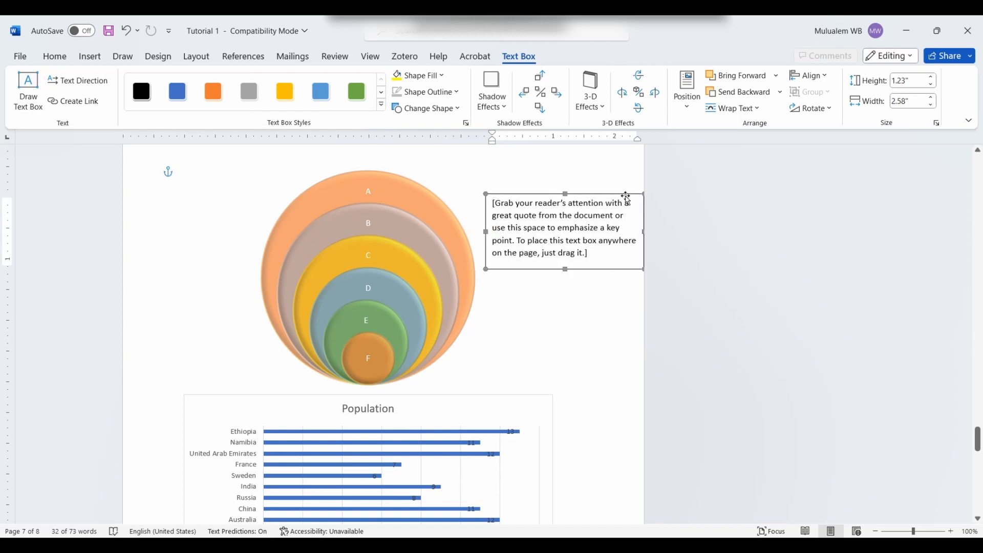
left_click(590, 195)
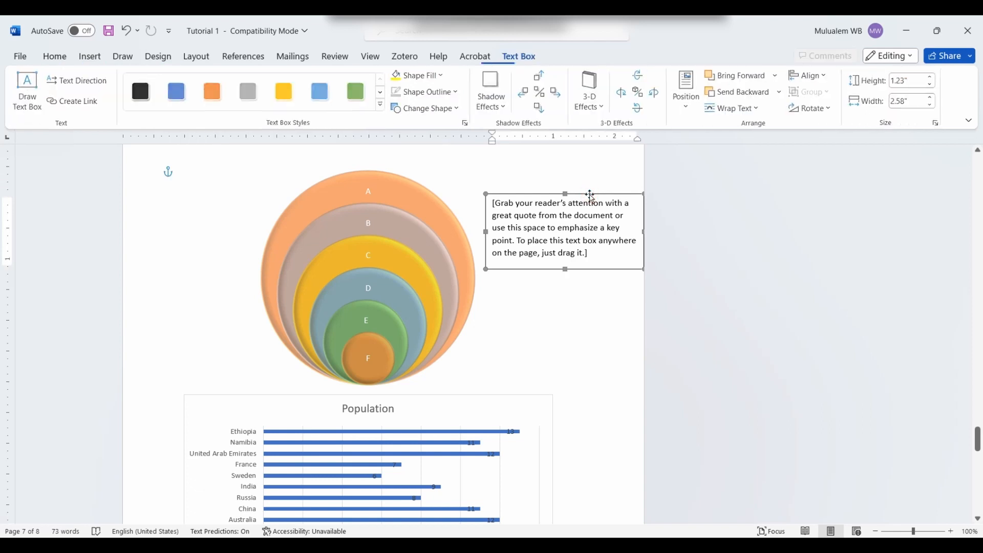
left_click_drag(590, 195, 571, 193)
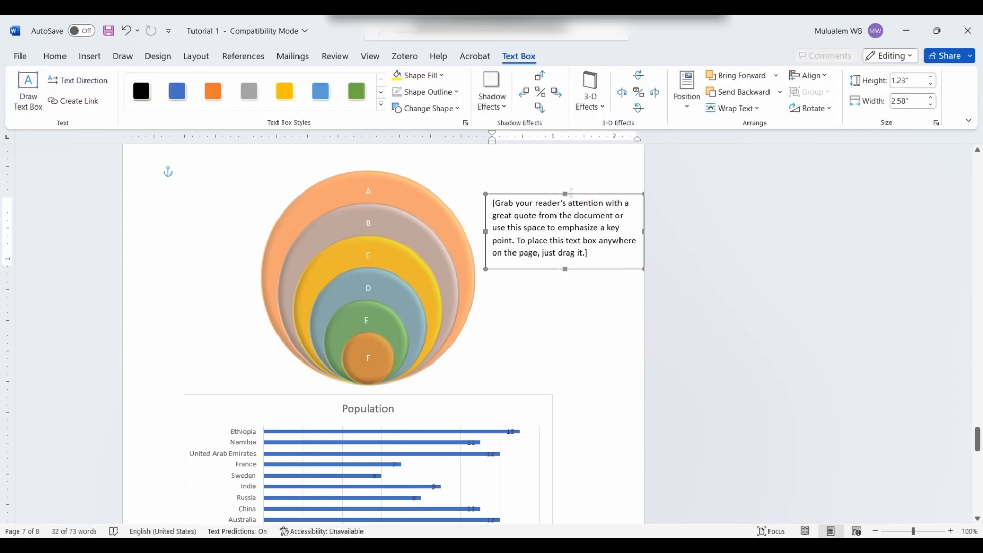
left_click(585, 318)
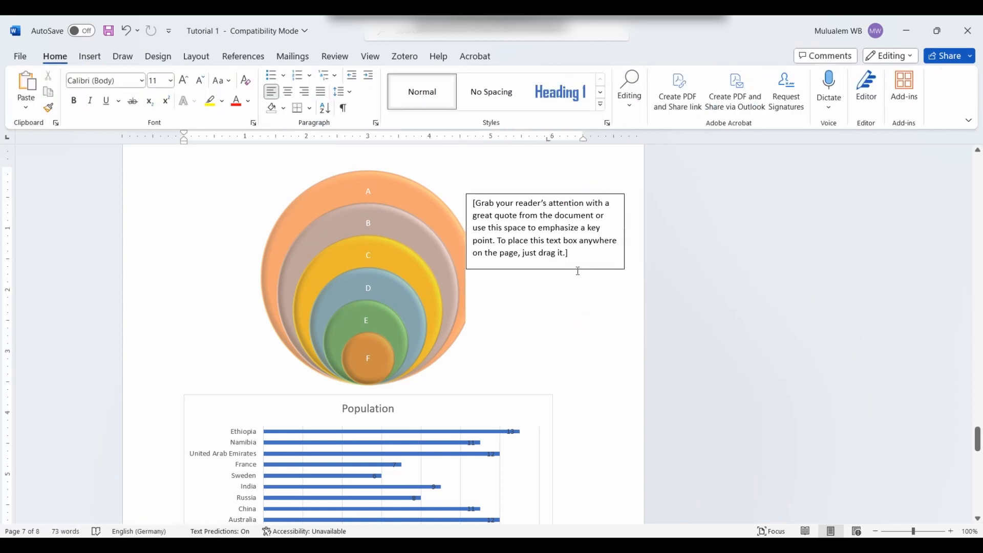
scroll(502, 293, "up", 5)
scroll(512, 292, "down", 4)
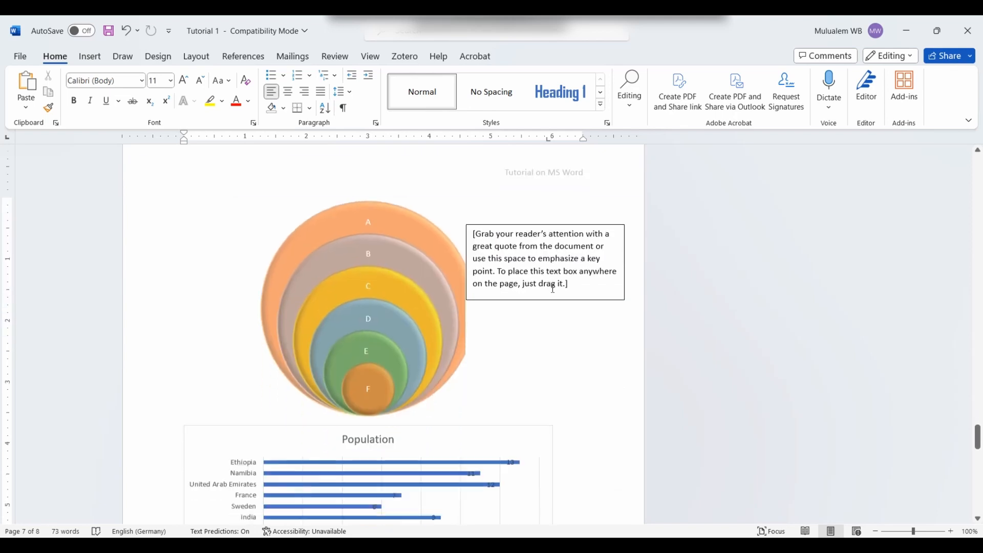
Step: Narrow the text box from both sides to about 1.58 inches wide
left_click(548, 299)
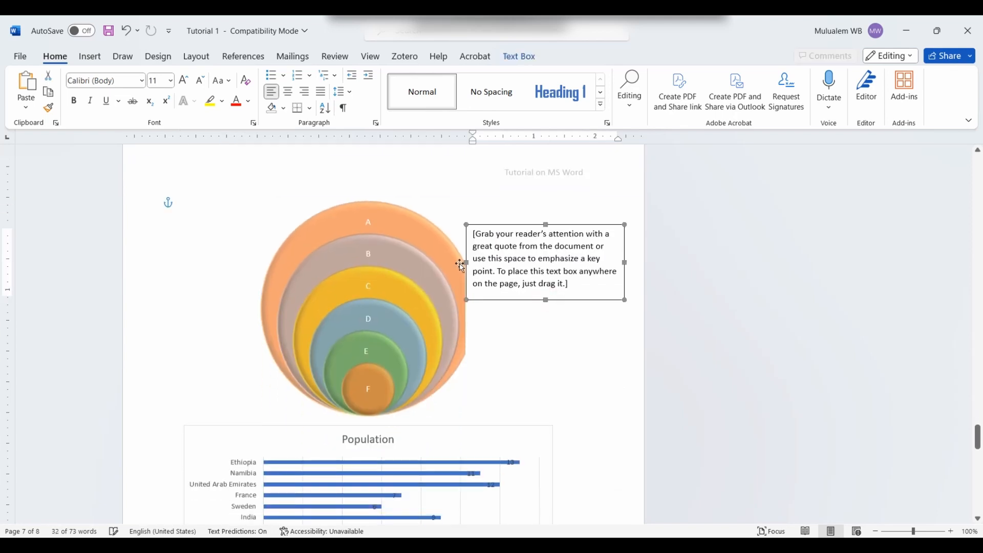
left_click_drag(492, 256, 509, 257)
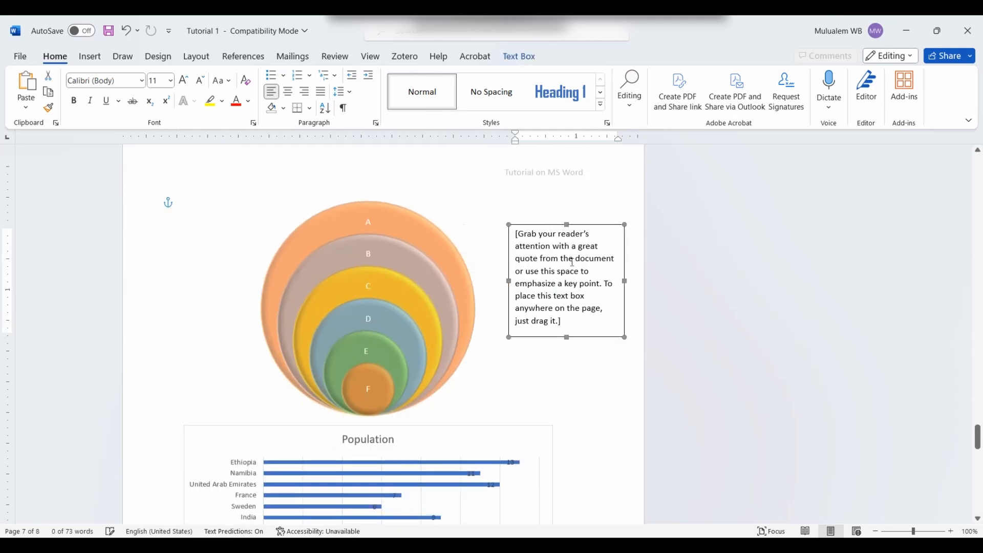
left_click_drag(625, 282, 605, 286)
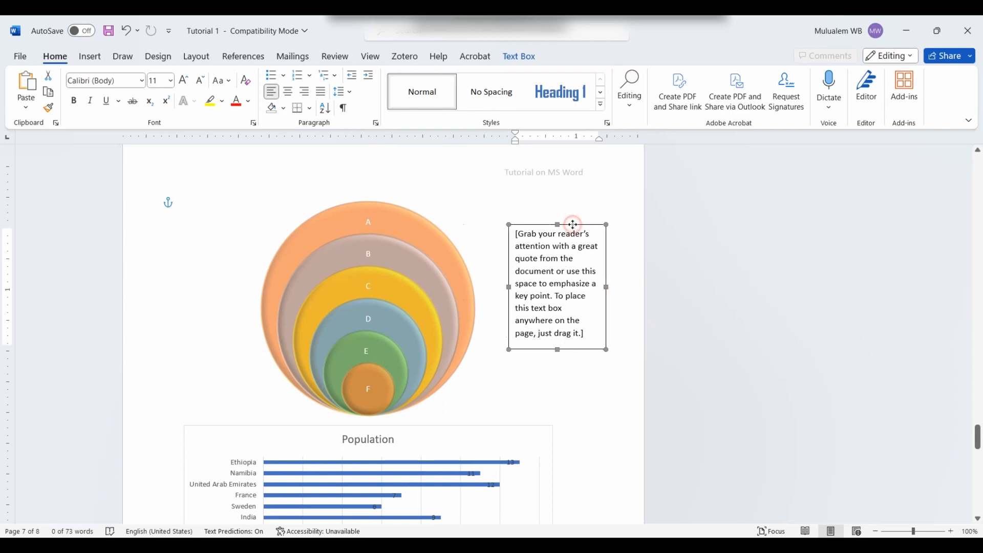
left_click(523, 56)
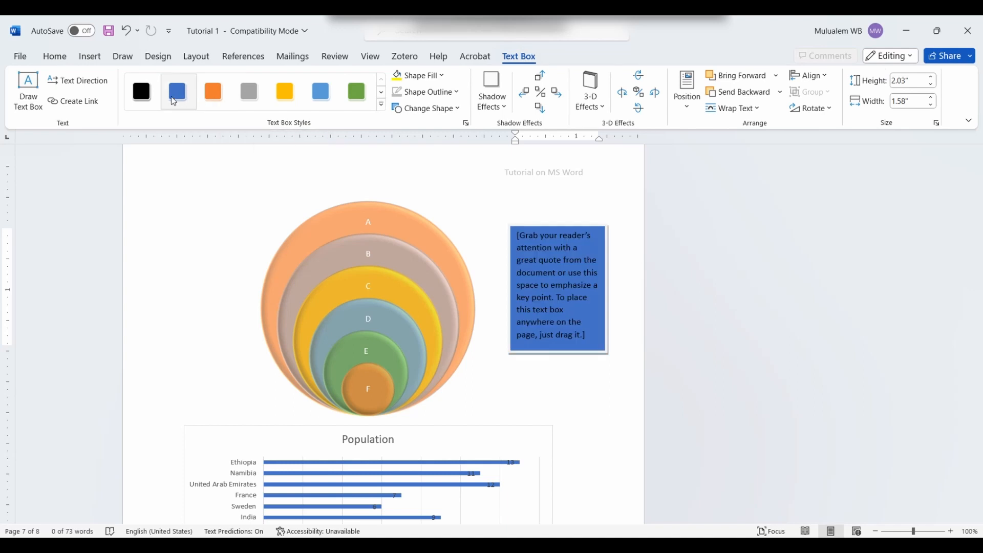
Step: Fill the quote box with blue and give its outline a solid line style
left_click(434, 76)
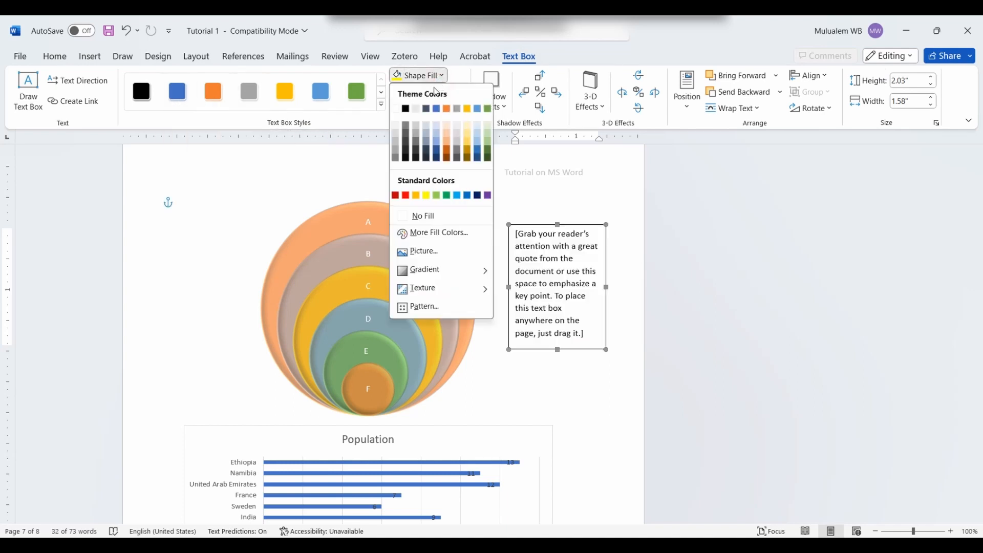
left_click(431, 143)
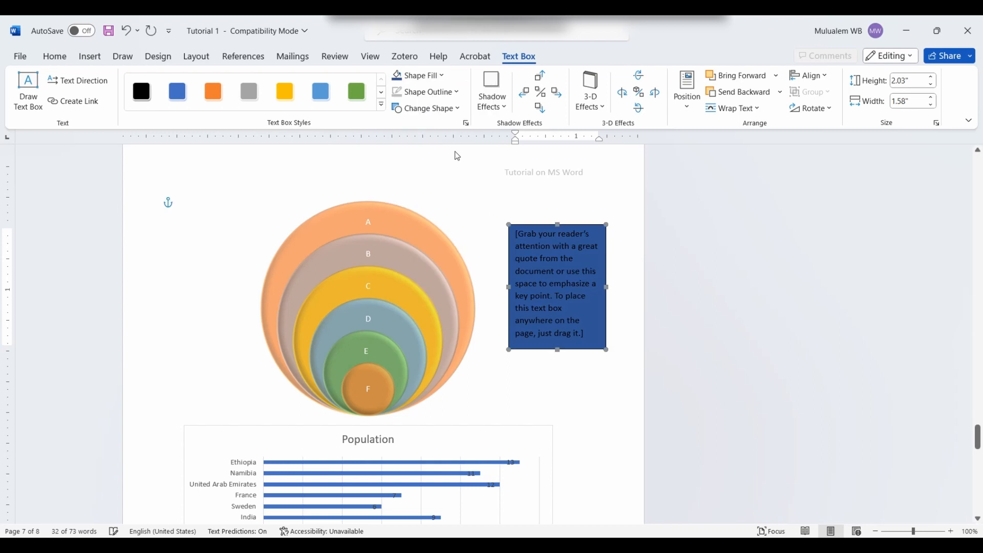
left_click(443, 95)
mouse_move(427, 136)
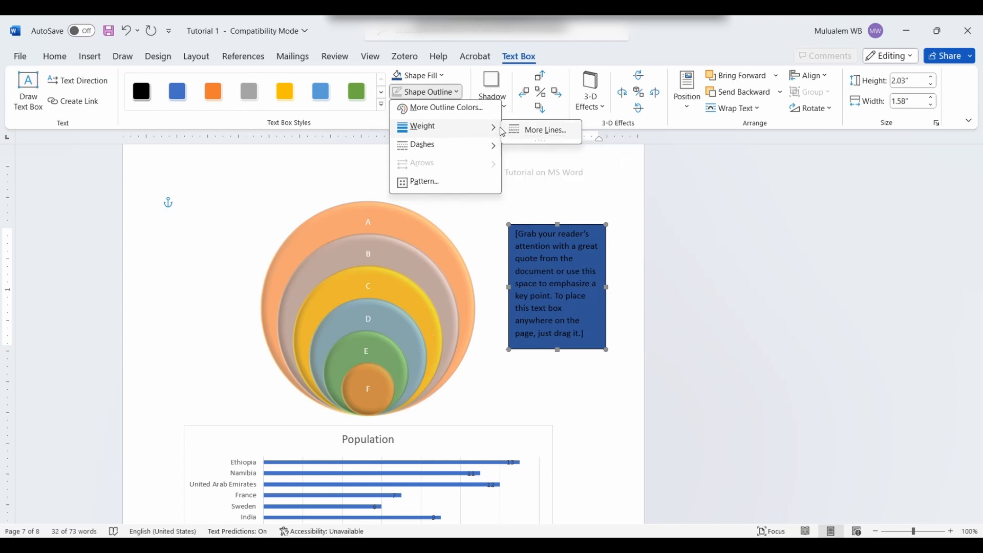
left_click(490, 148)
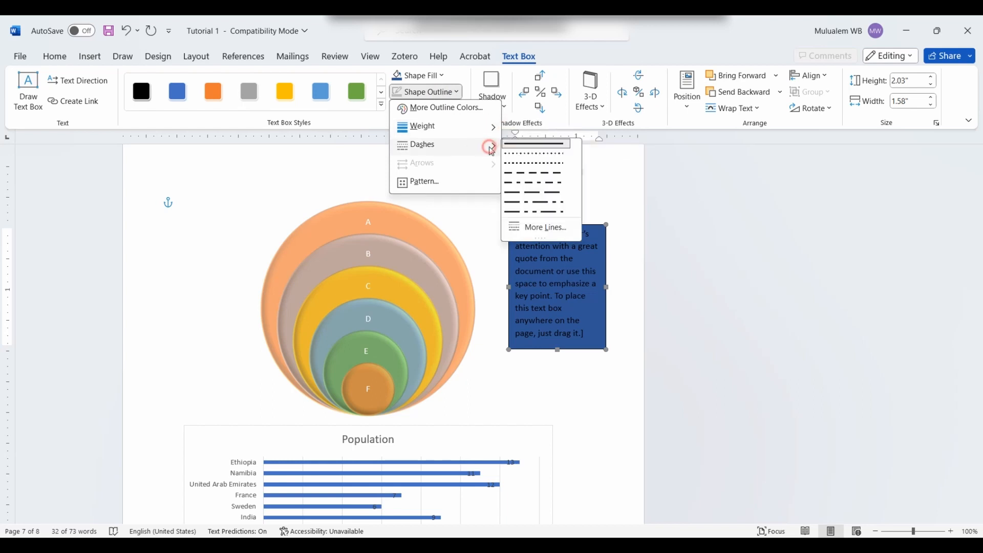
left_click(512, 144)
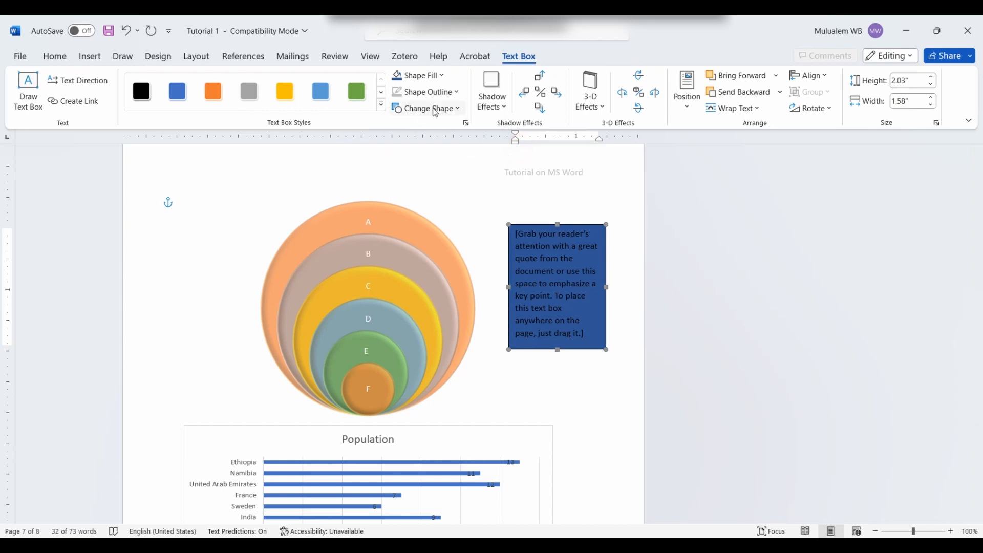
left_click(581, 390)
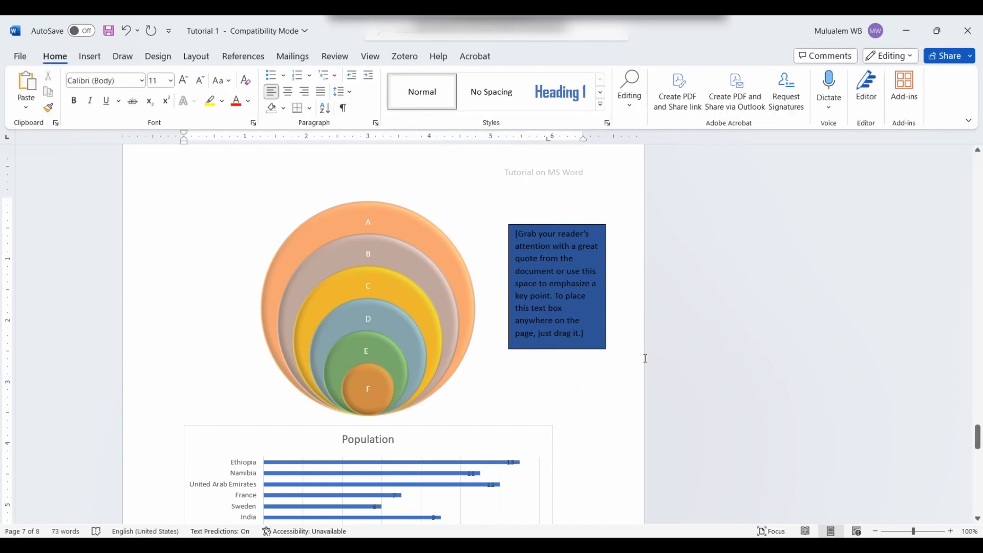
Step: Add two empty paragraphs below the Comments line
scroll(456, 329, "down", 15)
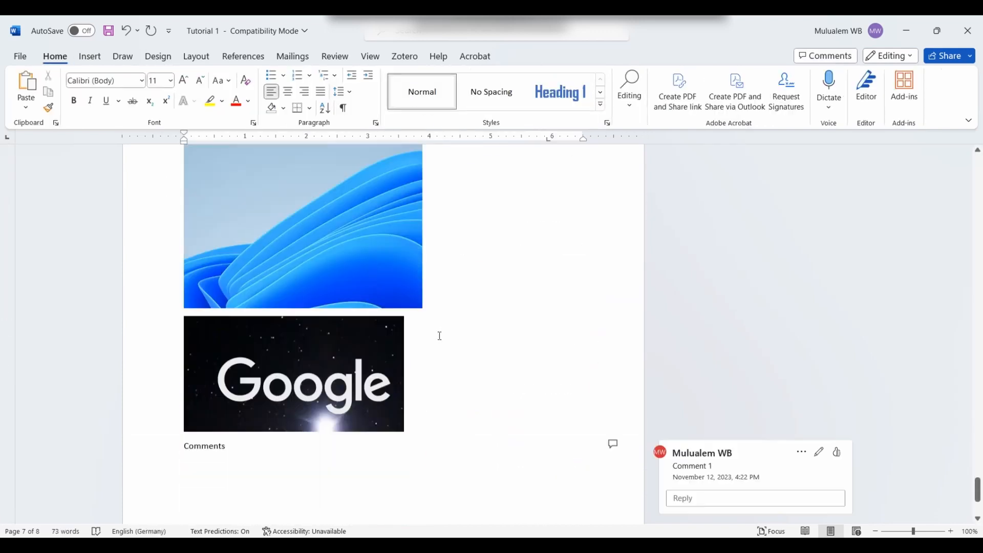
left_click(221, 226)
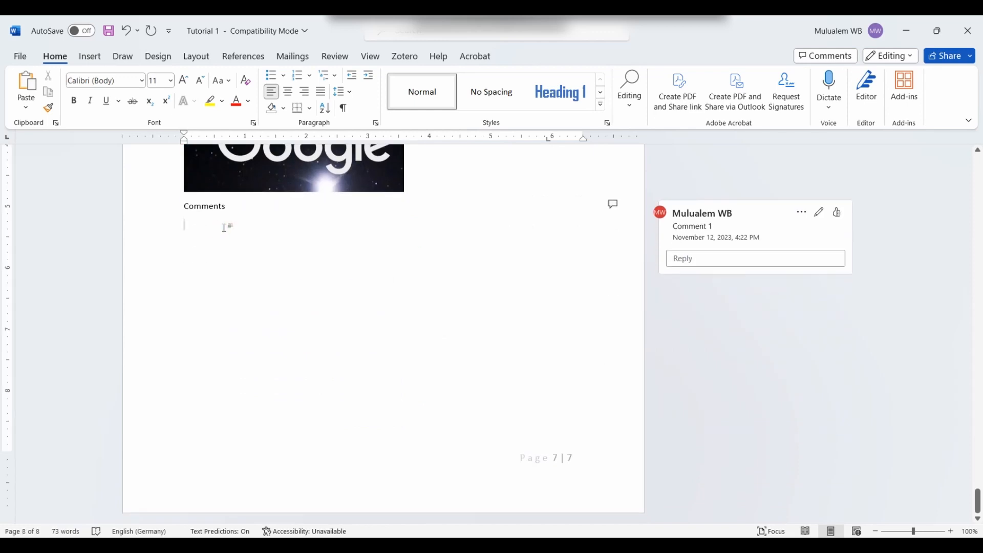
key("Return")
key("Return")
key("Return")
key("Return")
key("Return")
key("Return")
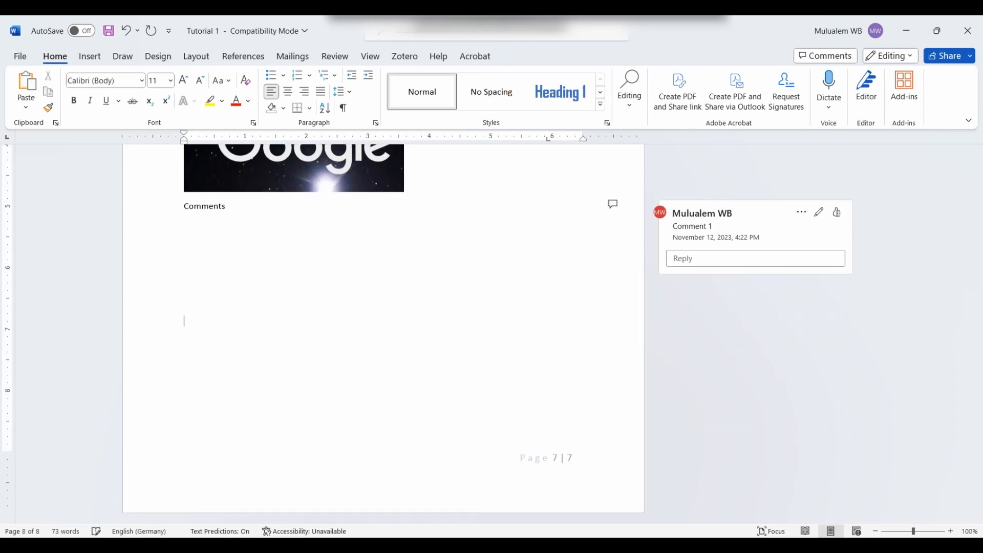
key("Return")
key("Return")
key("Return")
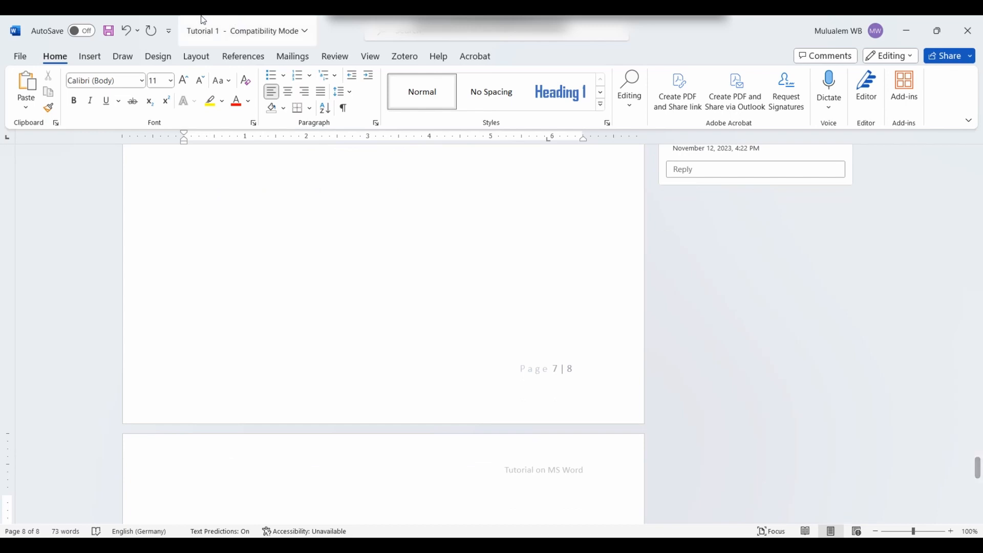
left_click(90, 56)
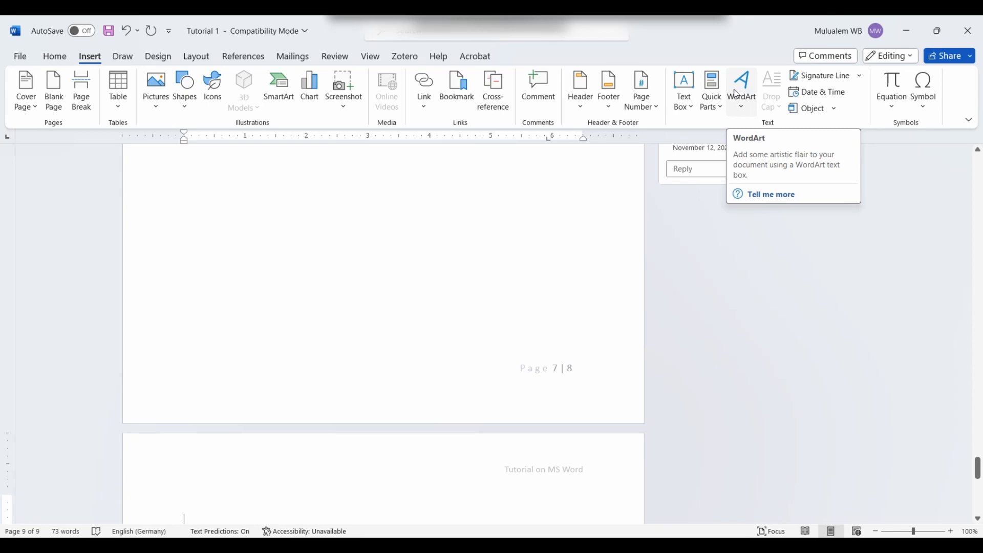
scroll(735, 94, "up", 1)
scroll(632, 237, "up", 4)
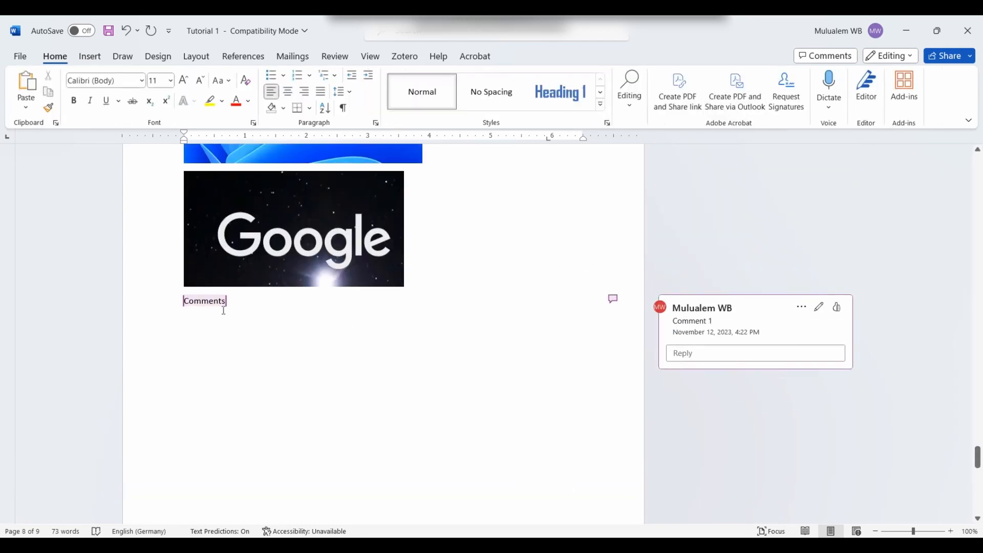
Step: Convert the Comments line into purple WordArt in Impact, size 36
left_click(162, 305)
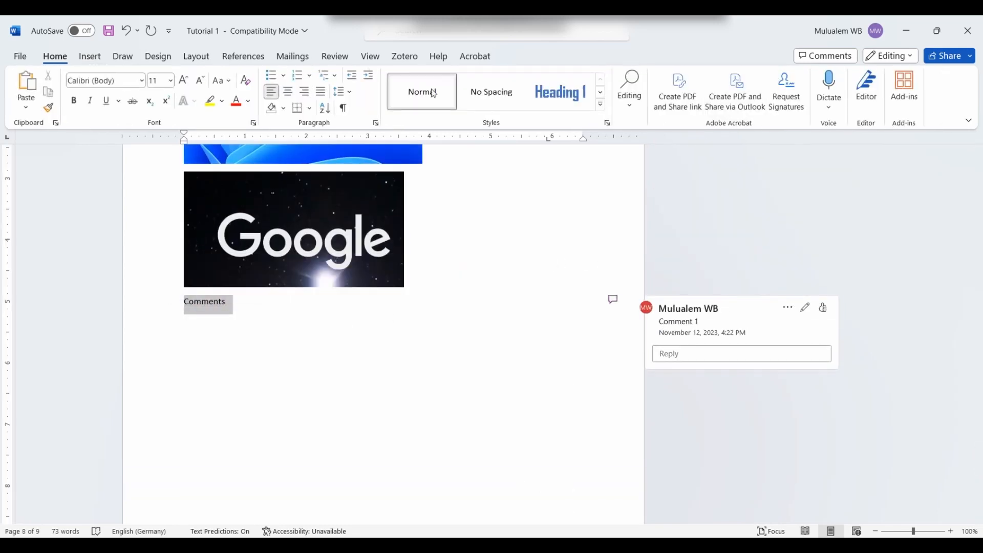
left_click(88, 56)
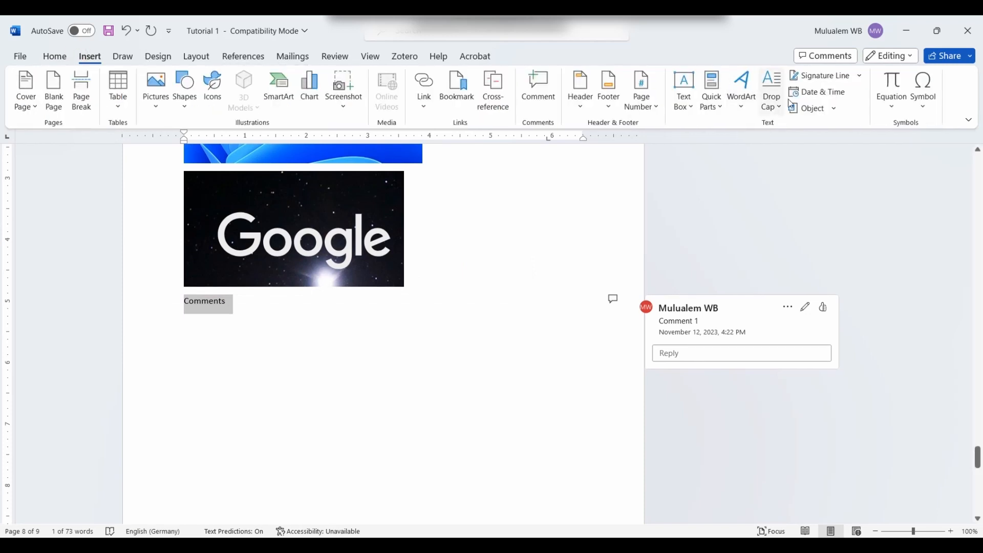
left_click(740, 102)
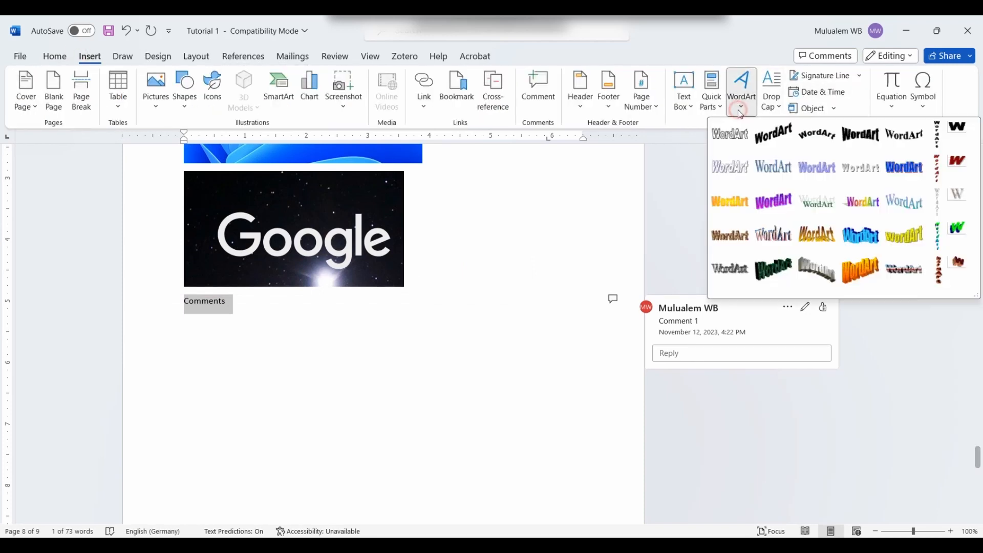
left_click(780, 205)
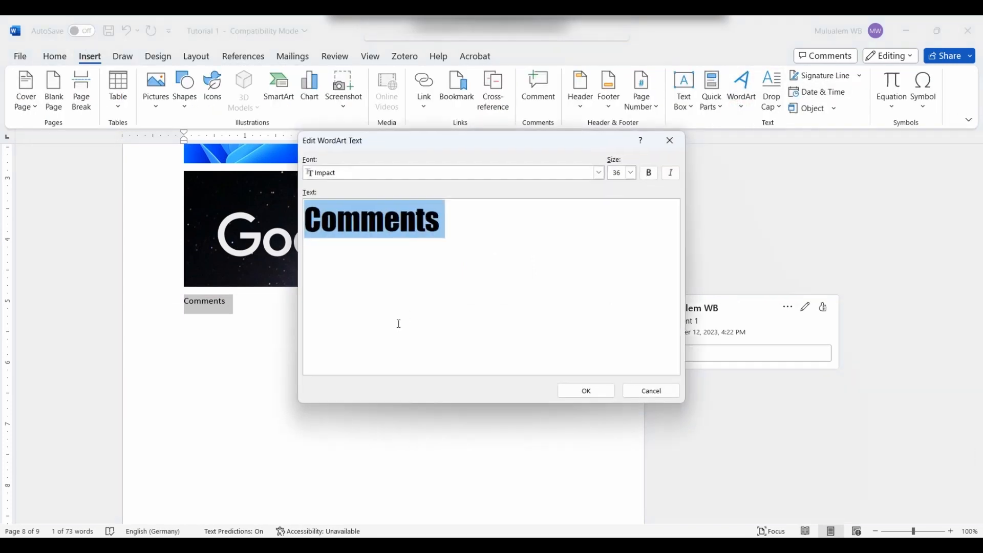
left_click(592, 396)
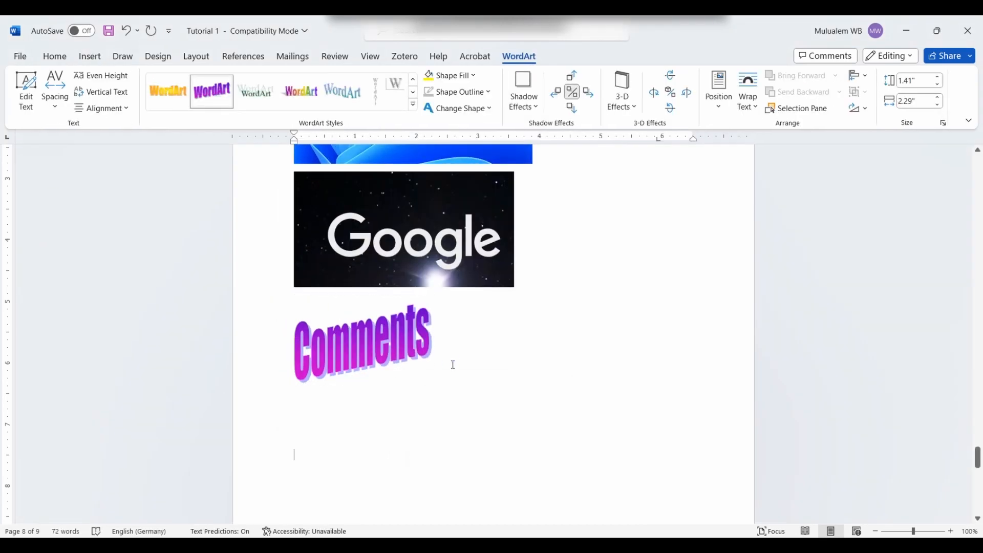
left_click(453, 365)
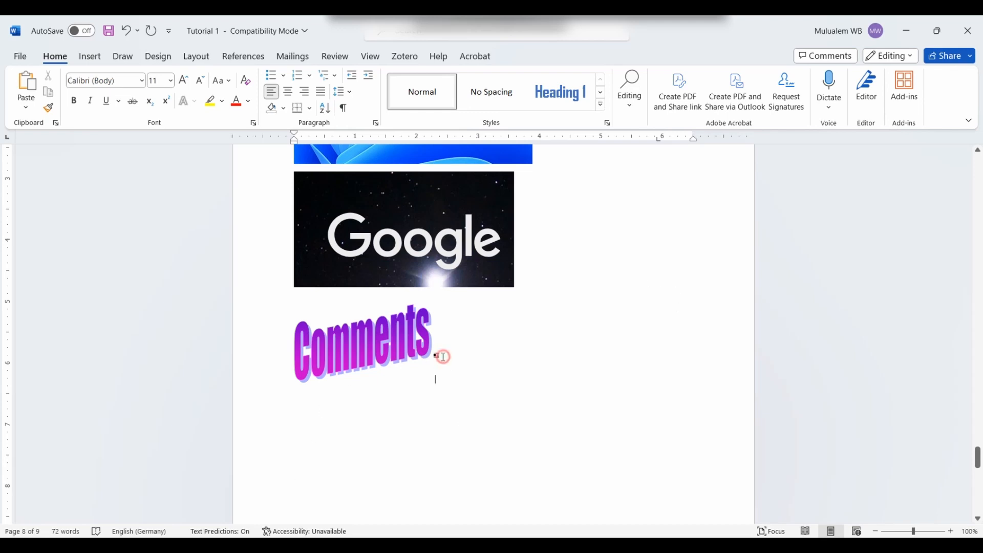
Step: Insert the date 'Sunday, 12 November 2023' on a new line below the WordArt
key("Return")
left_click(90, 56)
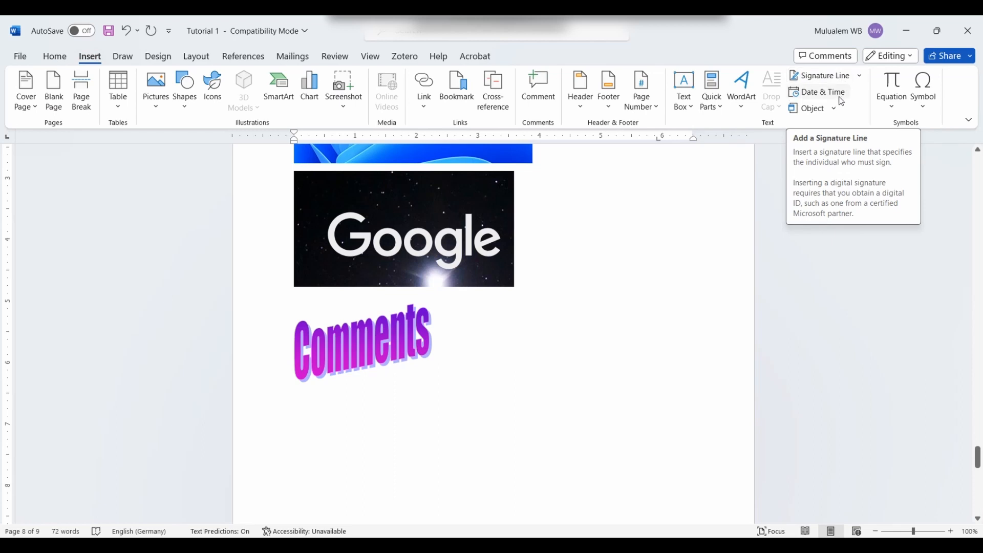
left_click(814, 97)
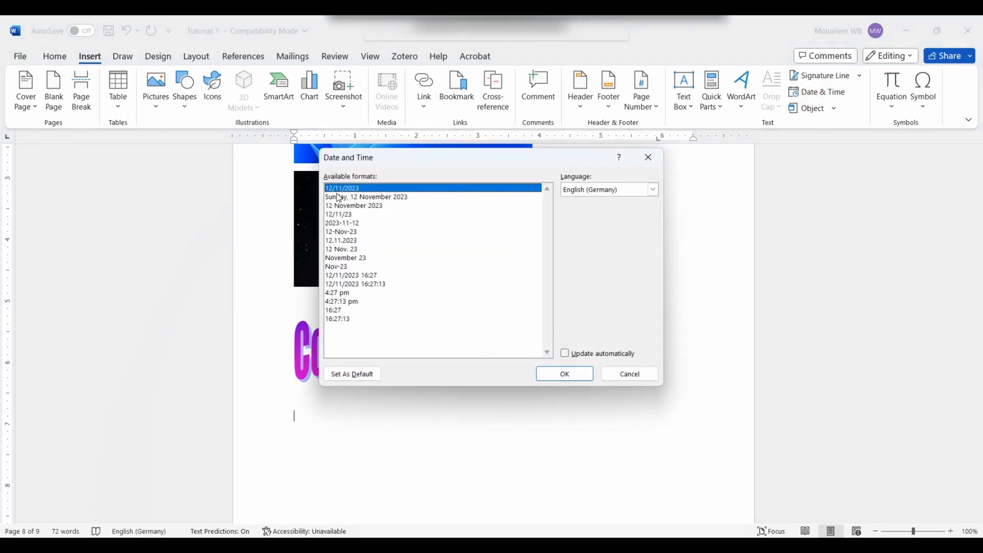
left_click(338, 198)
left_click(544, 376)
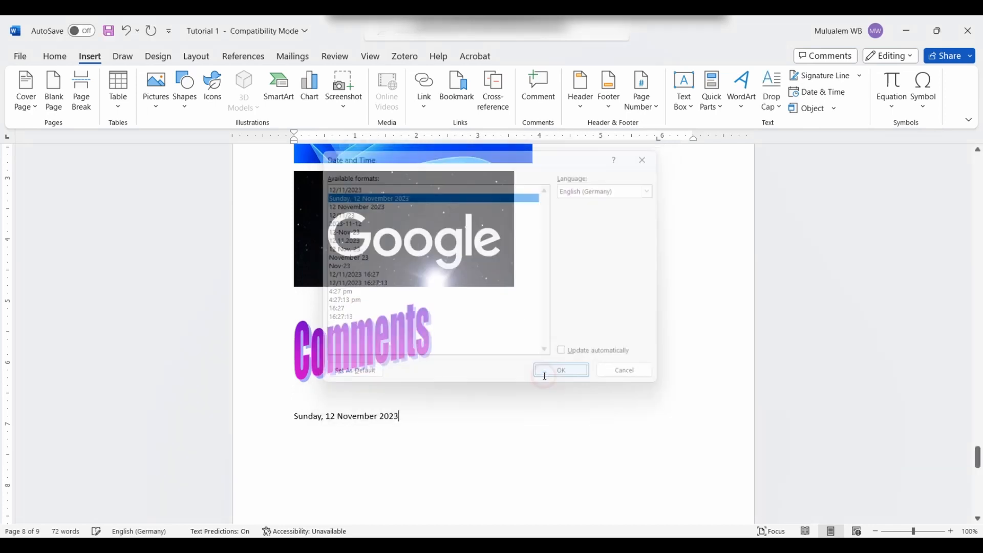
left_click(400, 403)
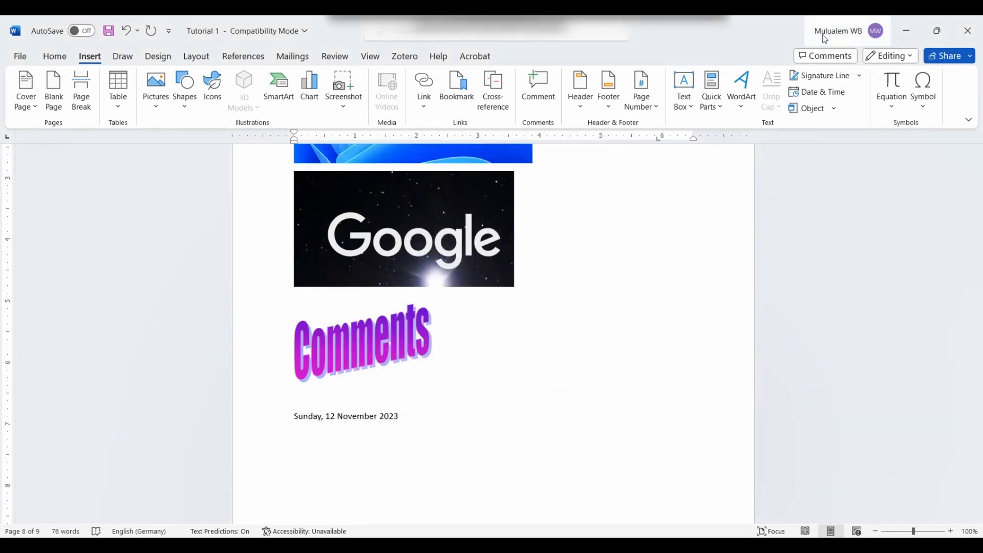
Step: Insert a Microsoft Office signature line above the date, then delete it
left_click(859, 75)
left_click(840, 92)
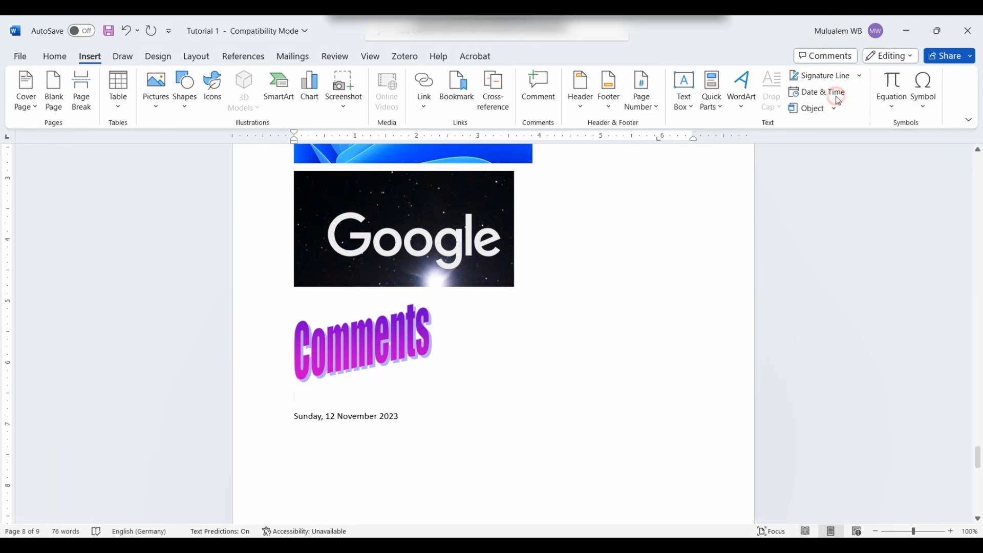
left_click(466, 360)
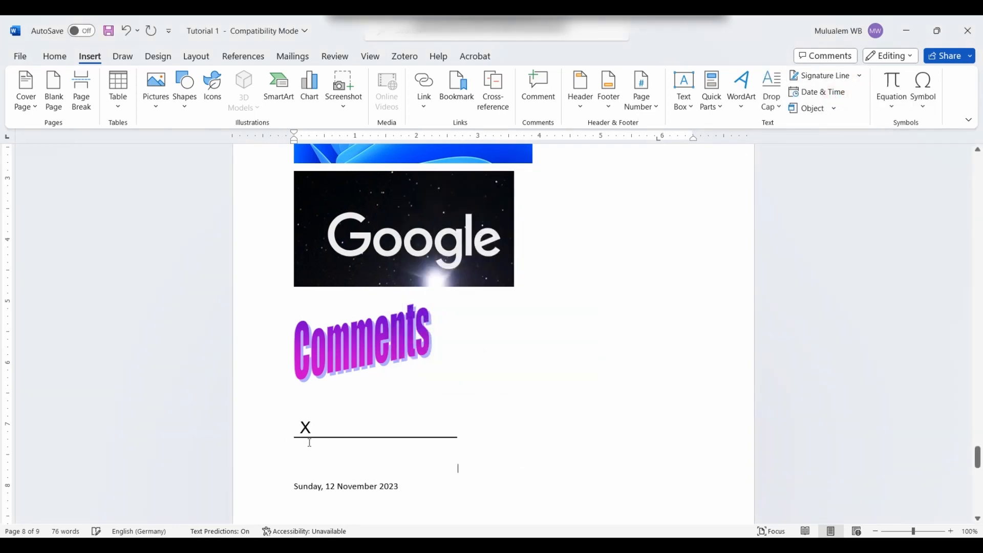
key("BackSpace")
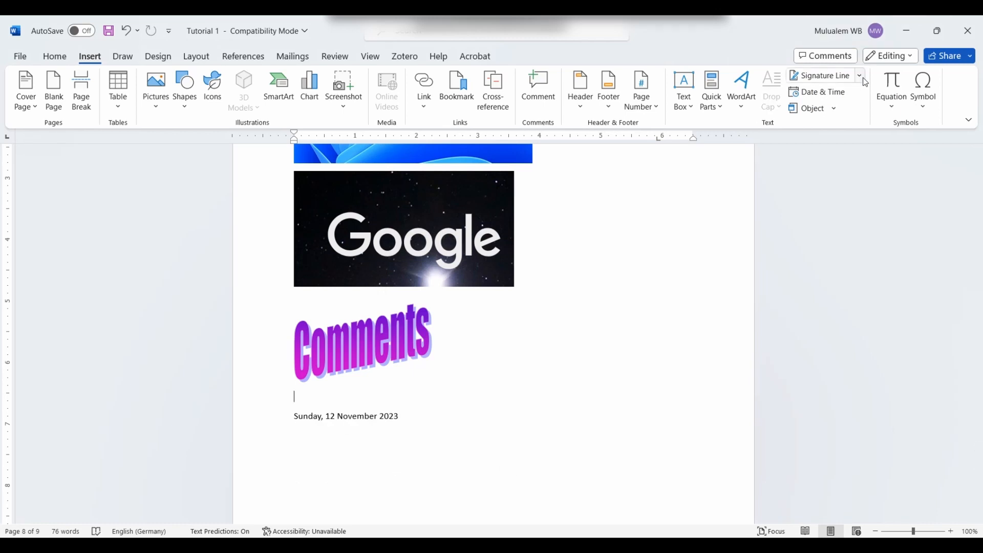
Step: Reinsert the Office signature line above the date and return to the end of the date
left_click(859, 75)
left_click(849, 97)
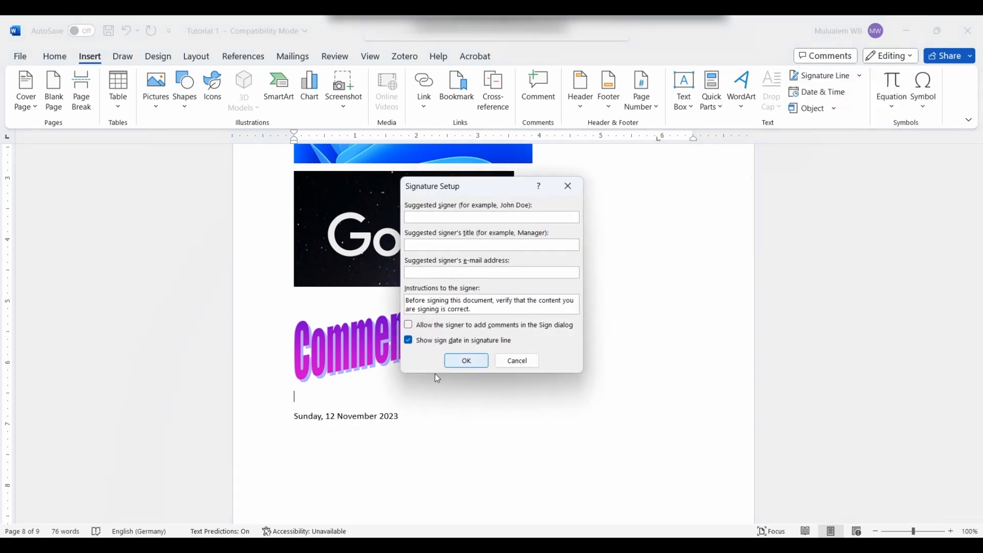
left_click(466, 360)
left_click(330, 461)
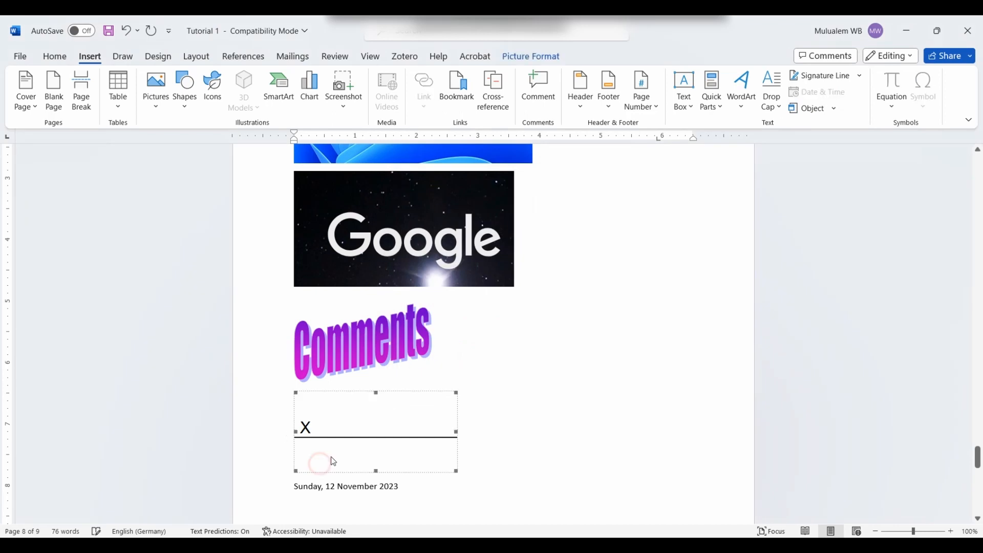
left_click(377, 467)
left_click(363, 493)
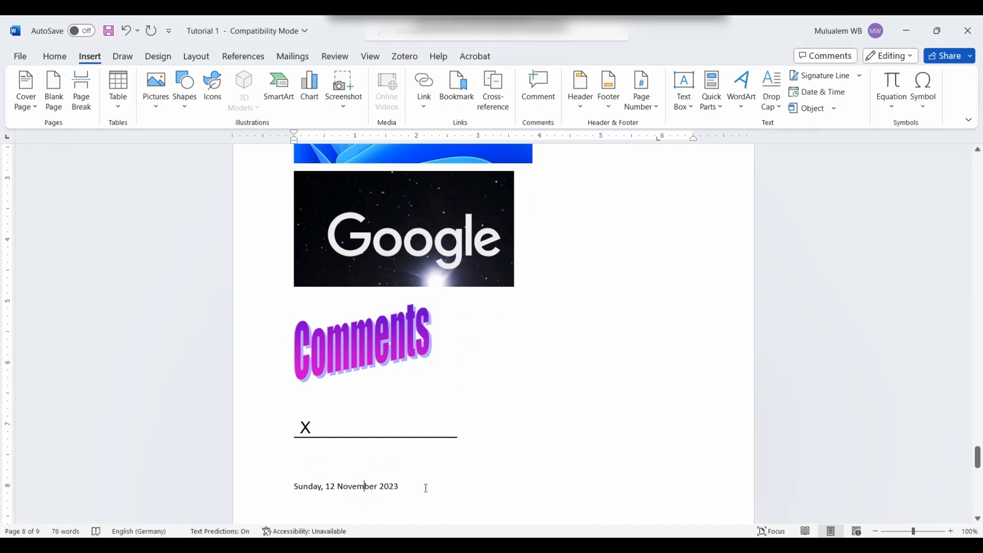
left_click(426, 488)
scroll(452, 406, "down", 6)
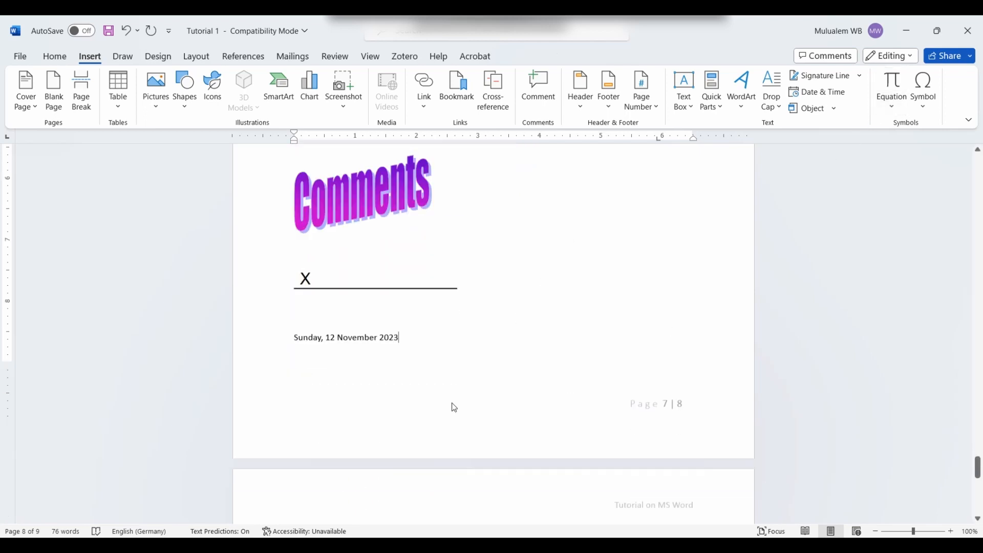
Step: Put the cursor on the empty page 9 and insert a blank equation placeholder there
left_click(414, 344)
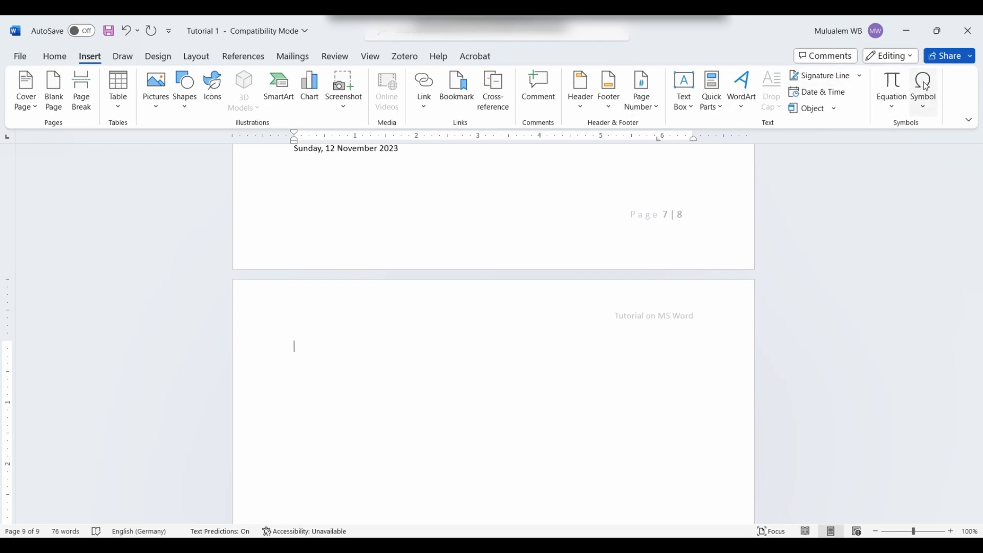
left_click(894, 80)
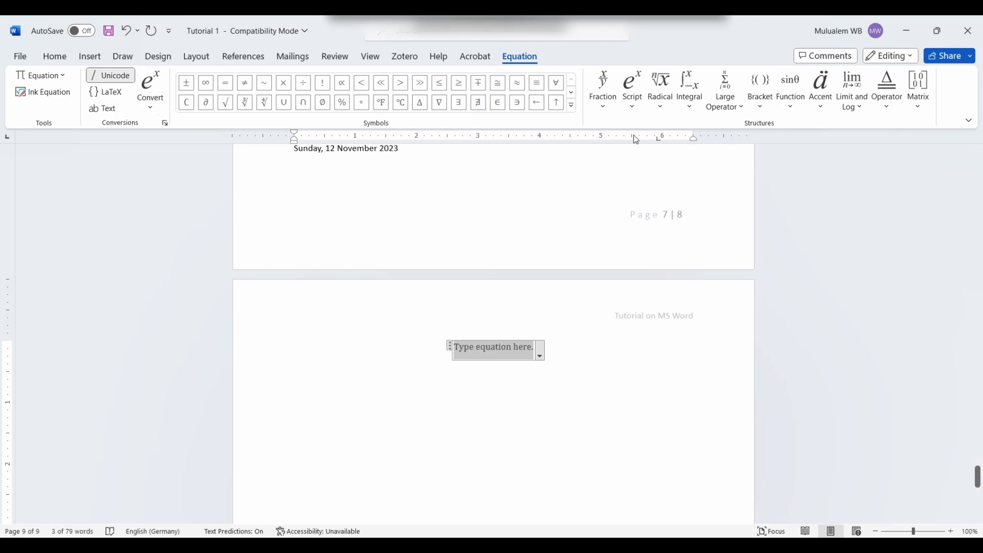
Step: Insert the stacked fraction 1/2 and enlarge it to 22 pt
left_click(613, 114)
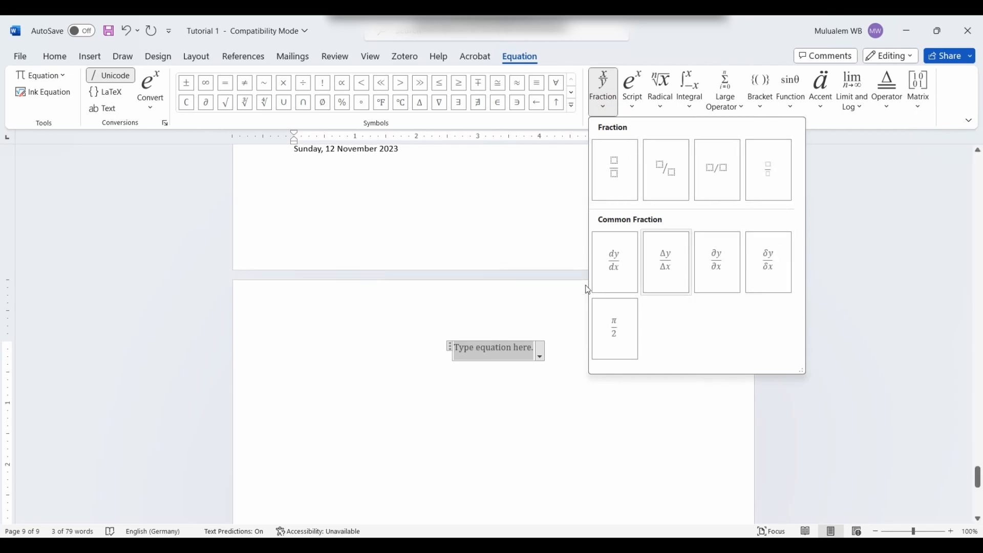
left_click(615, 168)
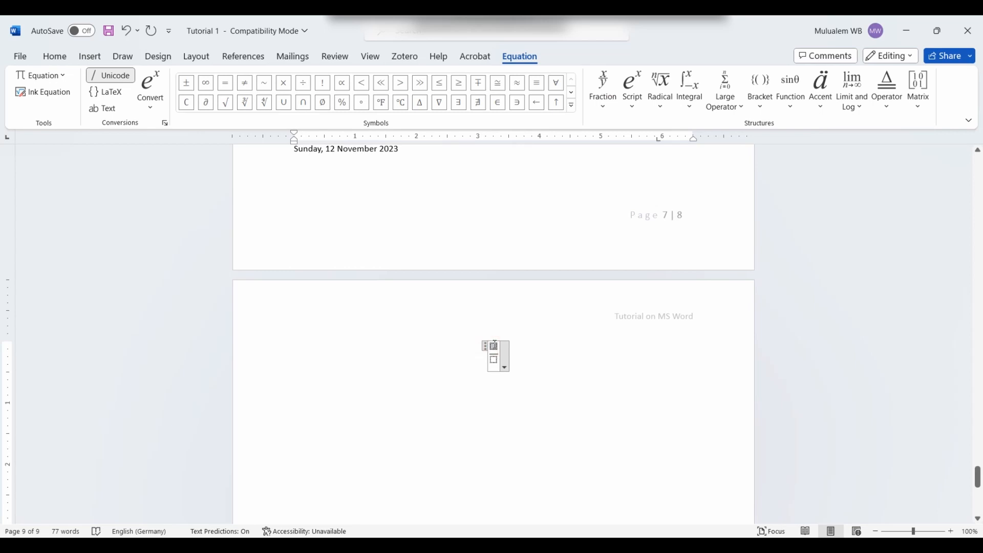
type("1")
left_click(494, 360)
type("2")
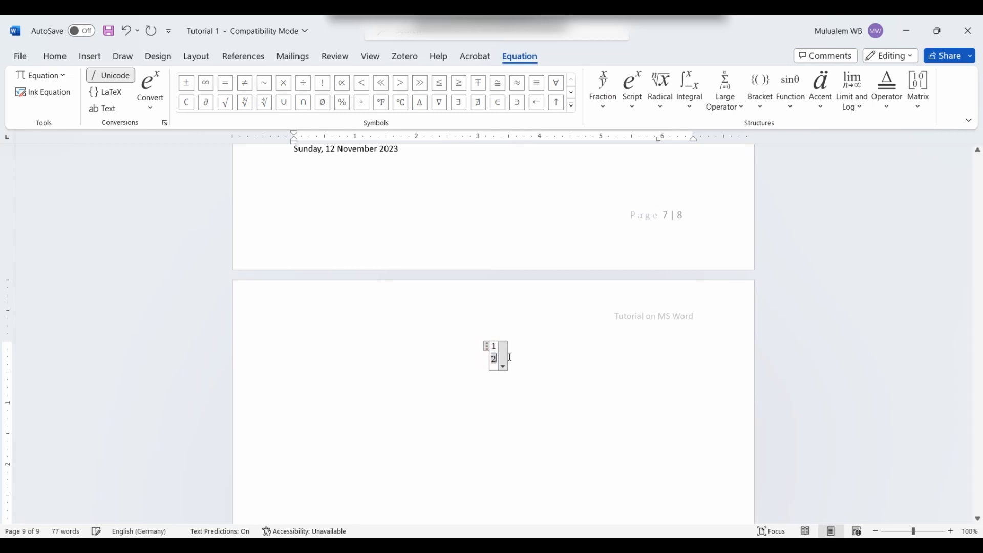
left_click(530, 353)
left_click_drag(473, 342, 504, 349)
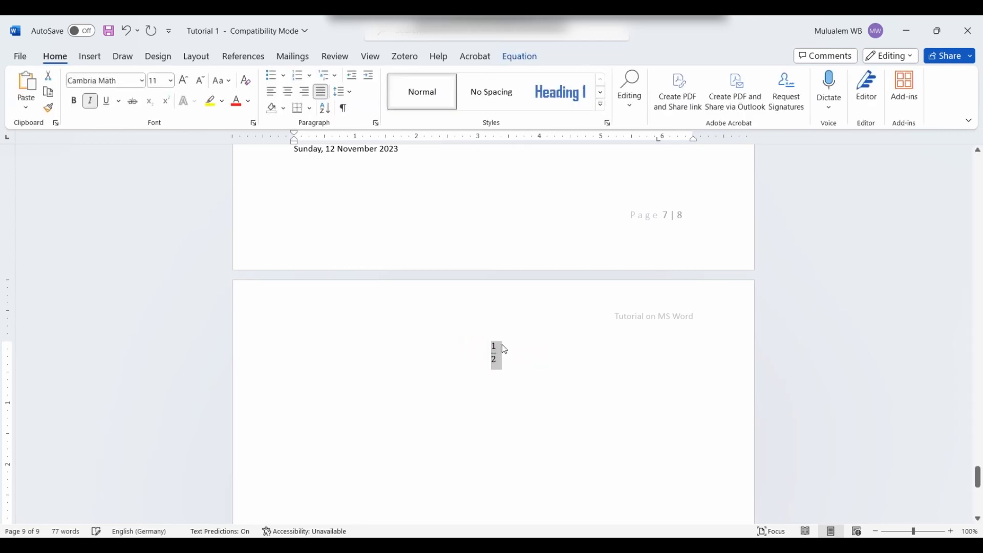
left_click(181, 83)
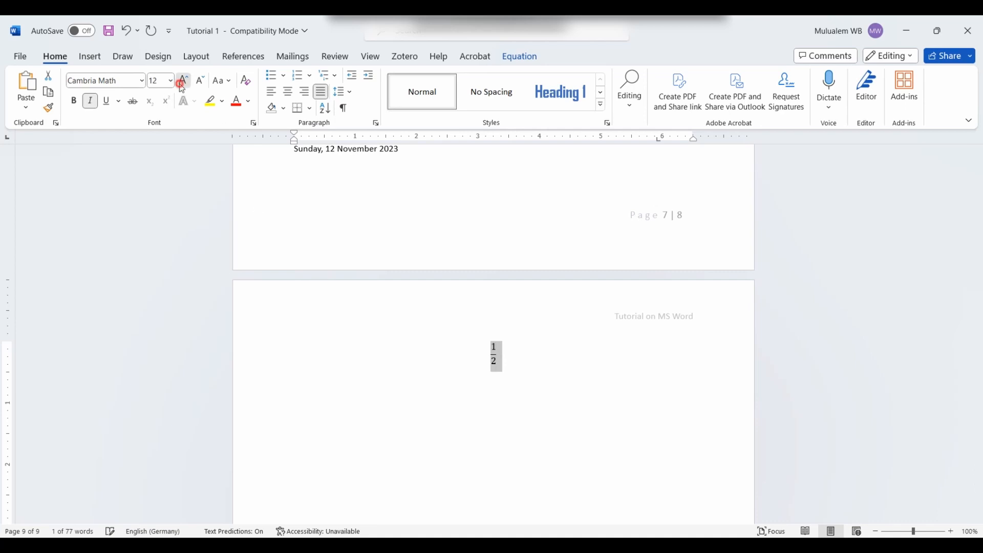
left_click(181, 82)
left_click(182, 82)
left_click(182, 82)
left_click(182, 82)
left_click(182, 82)
left_click(569, 390)
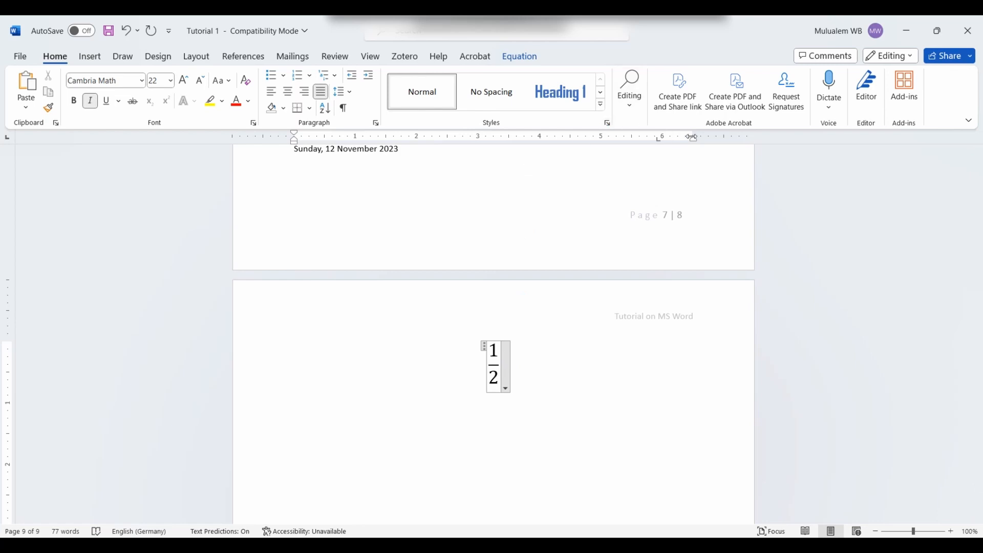
Step: Add + x² after the fraction using a superscript structure
left_click(519, 57)
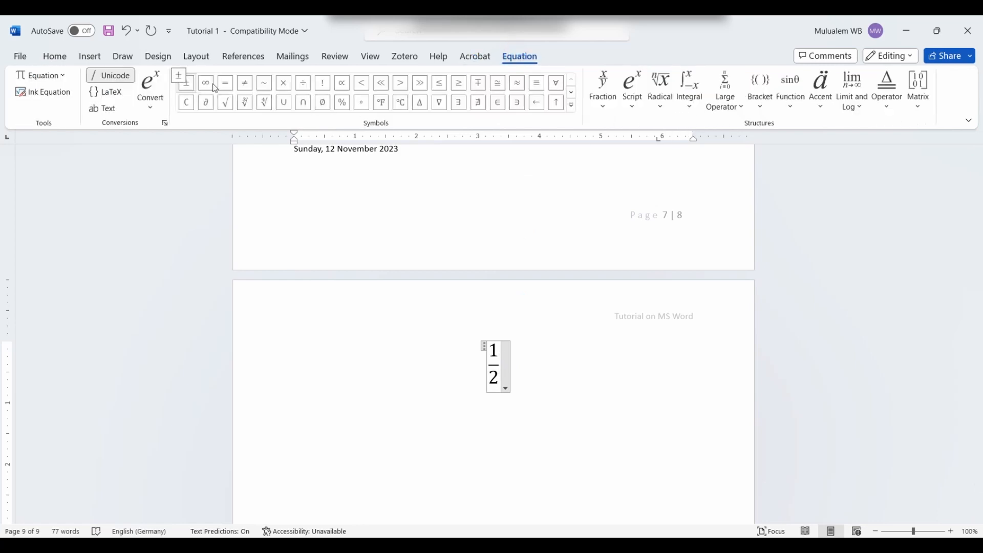
left_click(474, 89)
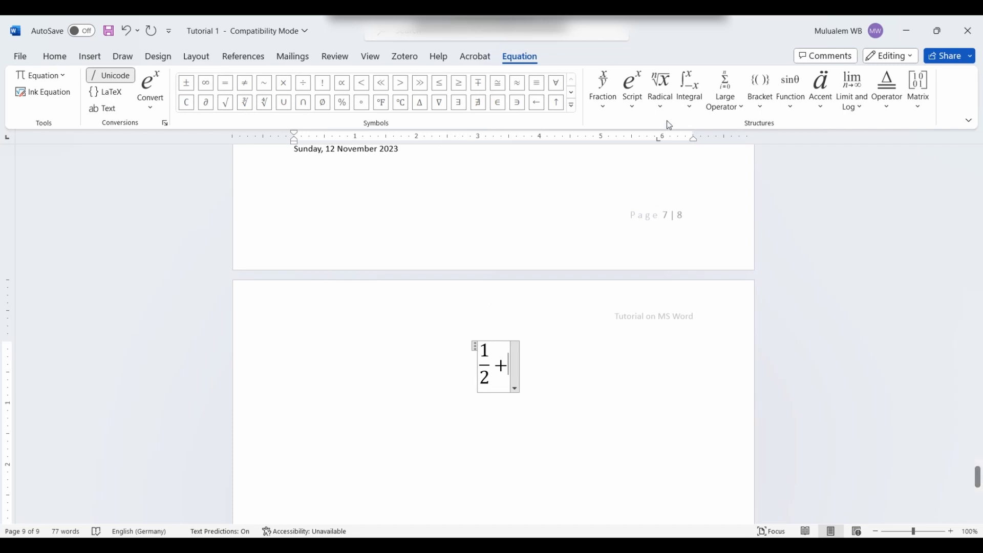
left_click(633, 112)
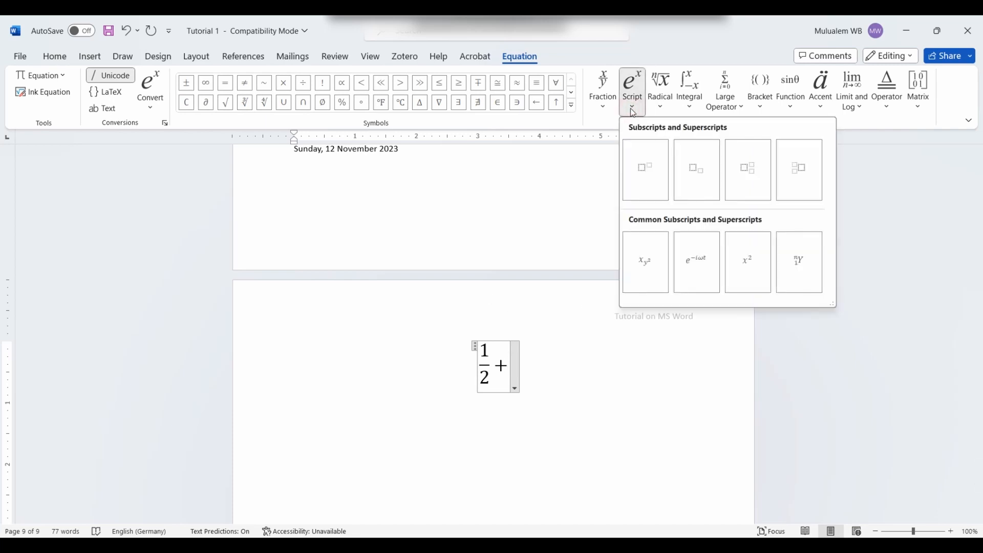
left_click(649, 182)
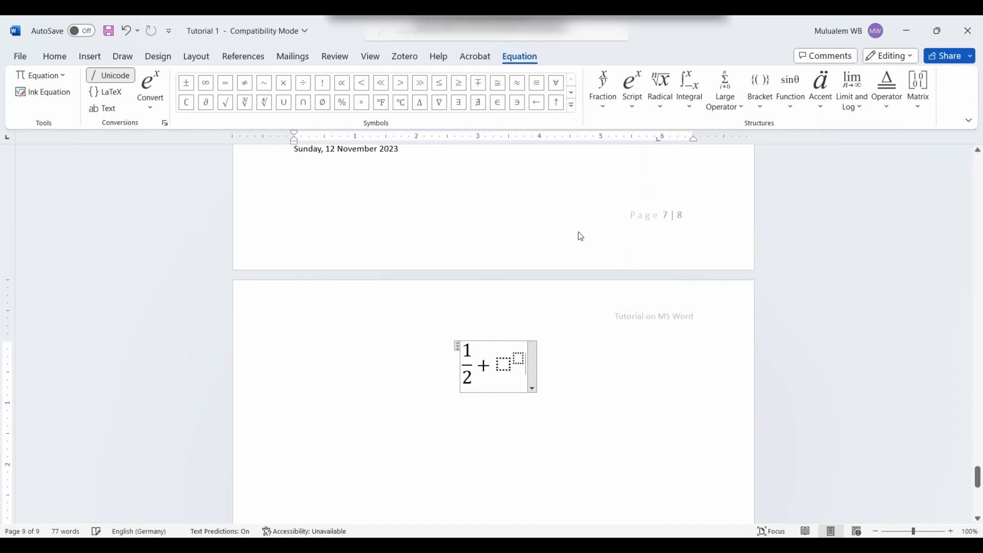
left_click(506, 363)
type("x")
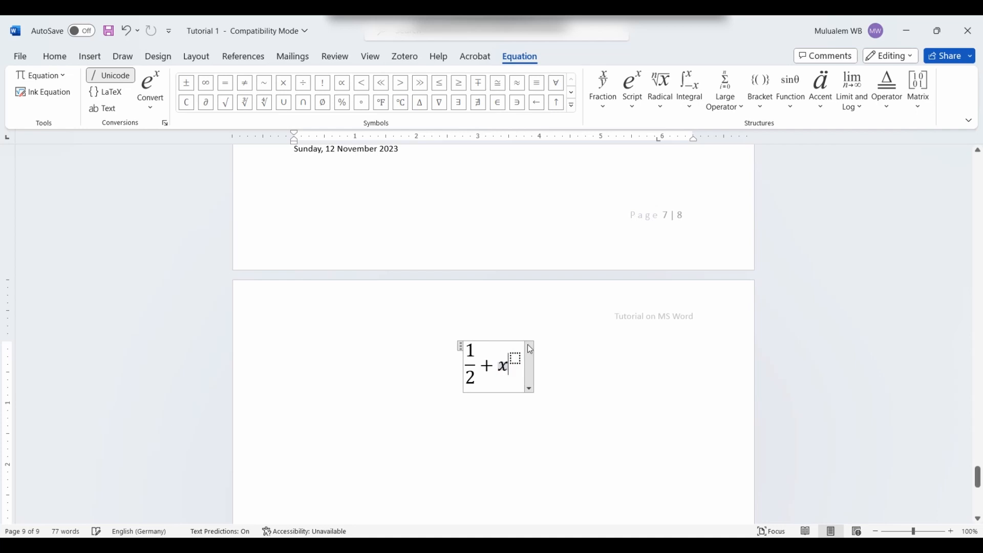
left_click(515, 357)
type("1")
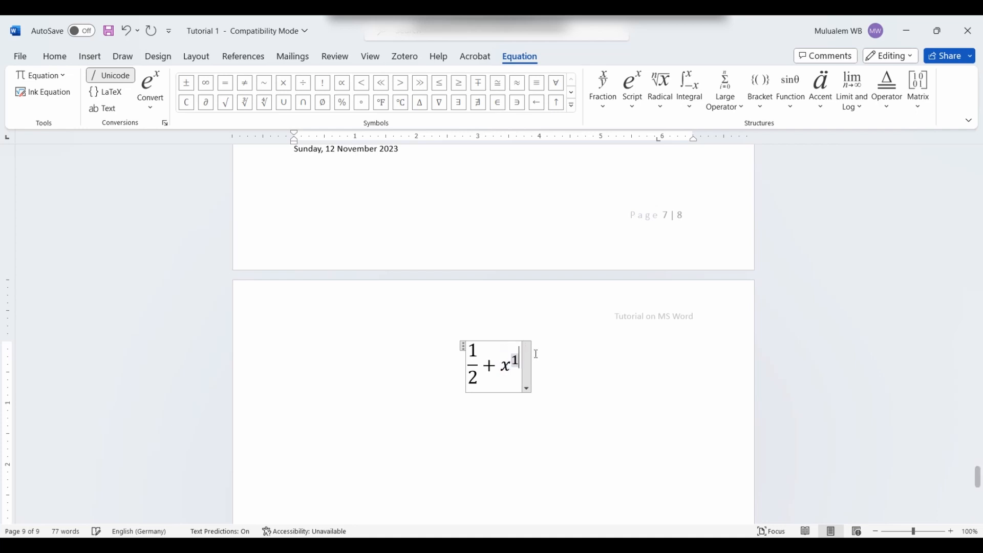
key("BackSpace")
type("2")
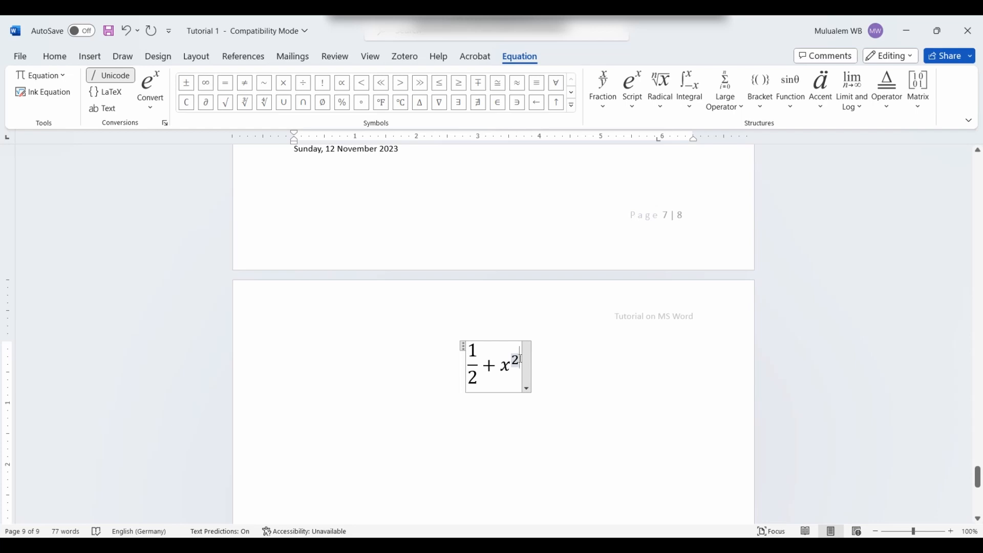
key("Right")
Step: Add = ∛18 with a degree-3 radical and finish the equation
type("=")
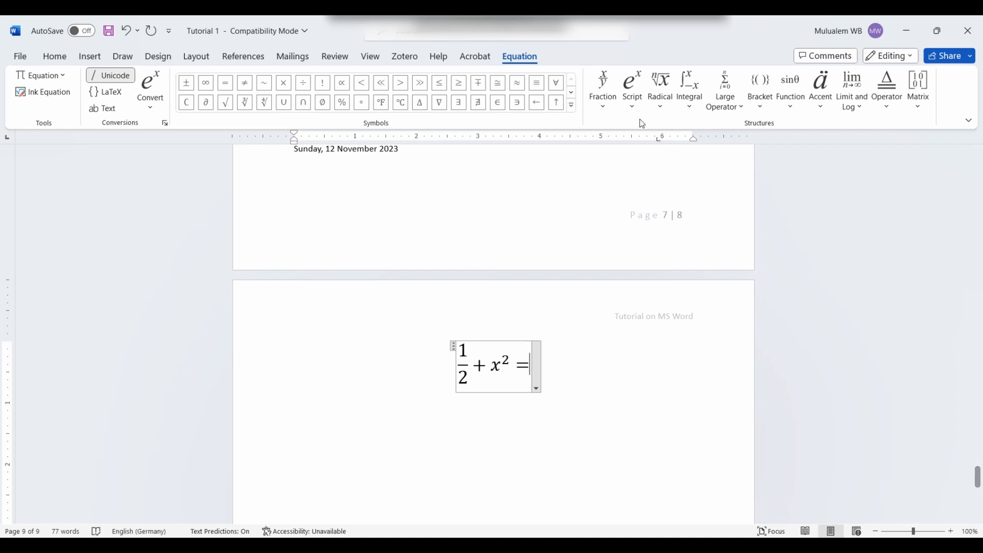
left_click(664, 107)
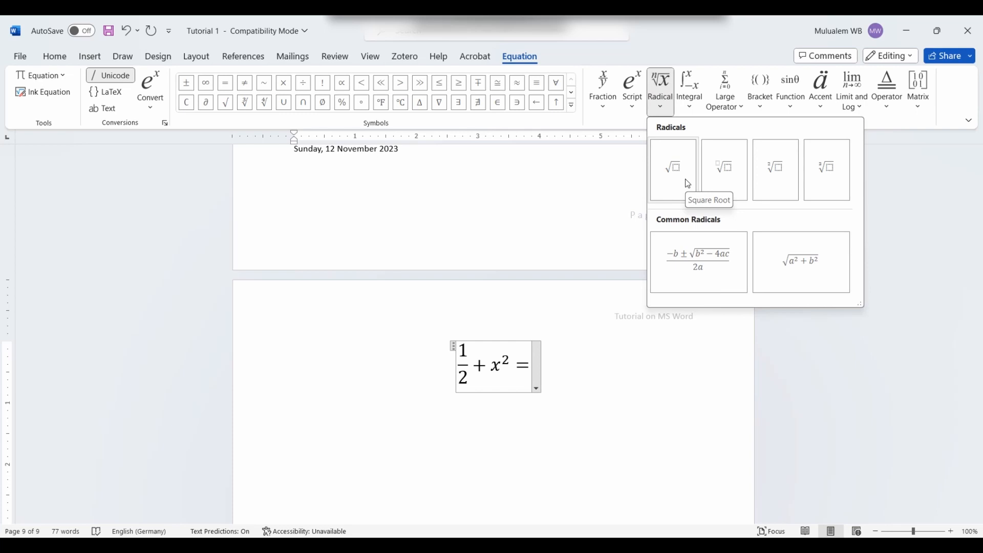
left_click(730, 177)
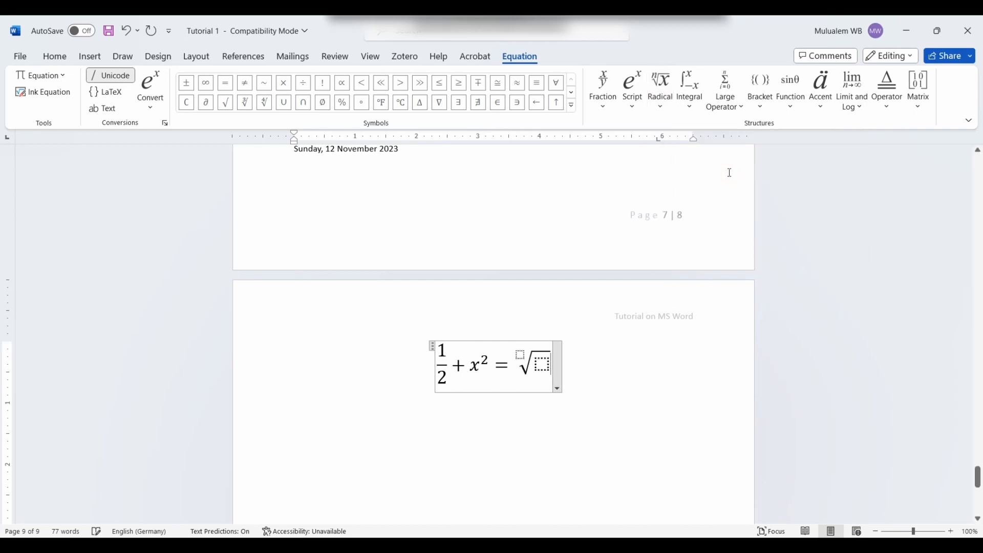
left_click(518, 351)
type("3")
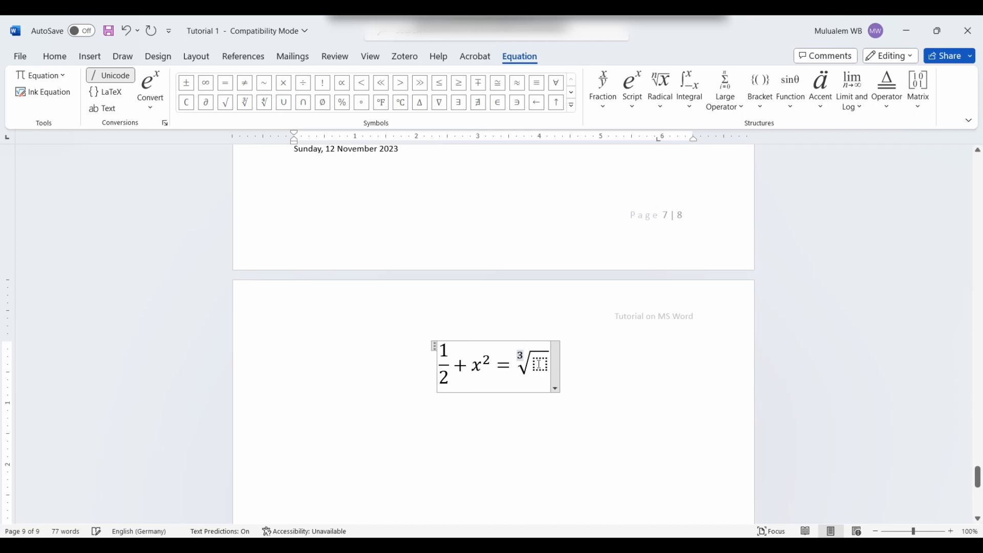
left_click(542, 365)
type("18")
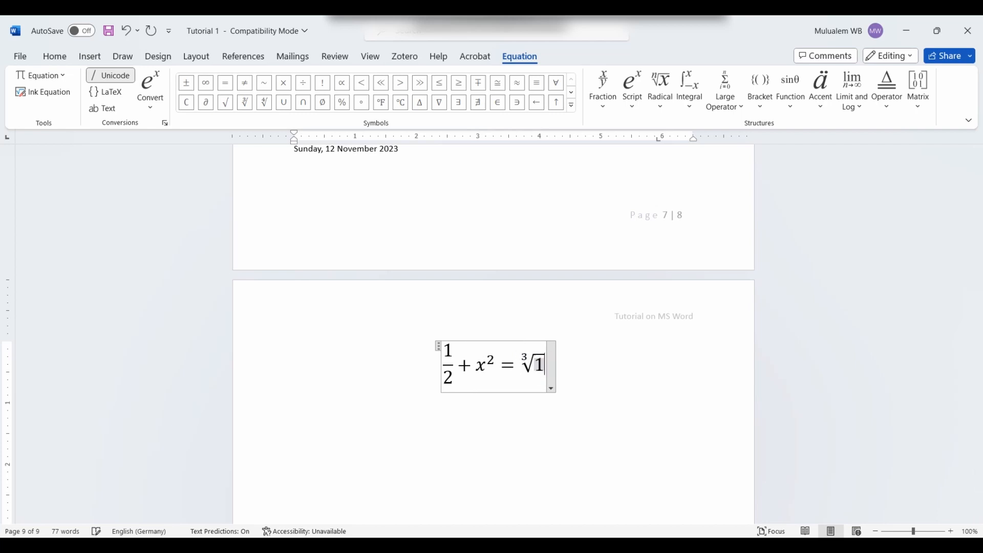
left_click(599, 369)
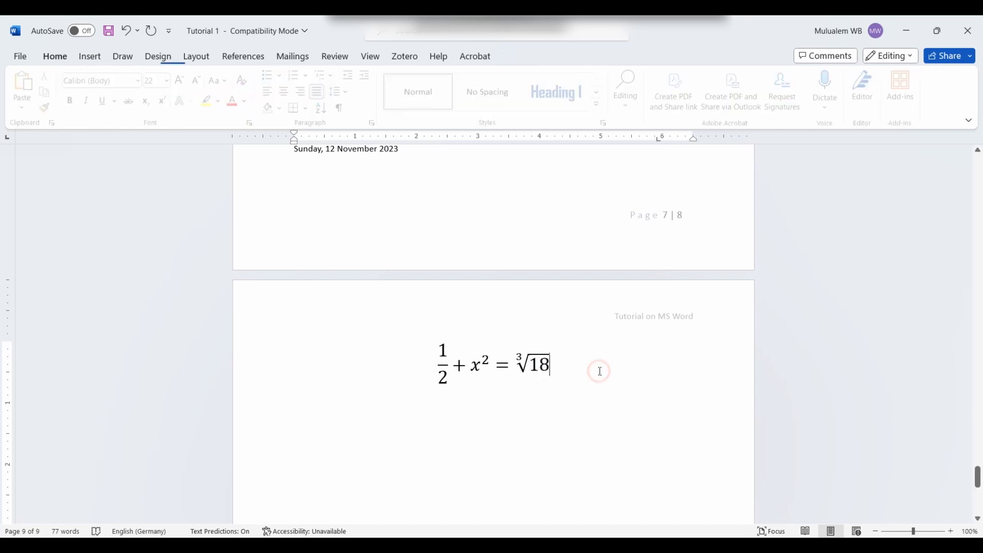
left_click(569, 372)
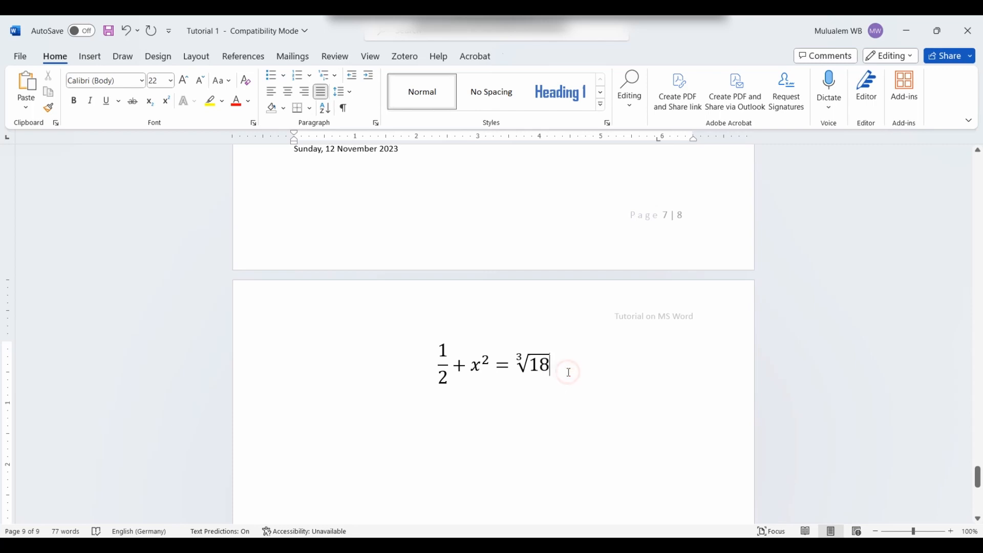
Step: Insert a second blank equation on a new line below the first
key("Return")
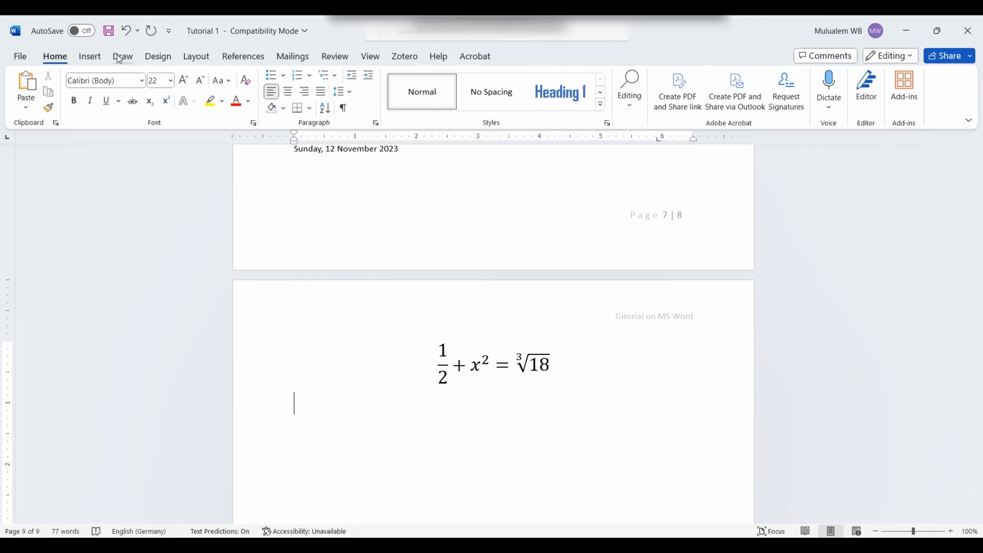
left_click(90, 58)
left_click(881, 84)
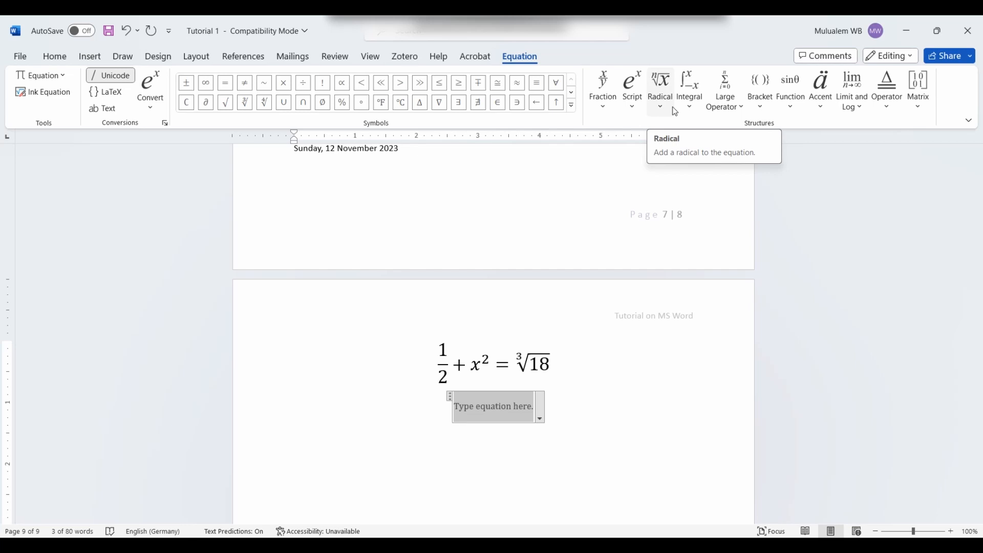
Step: Browse the Integral gallery's layouts
left_click(688, 105)
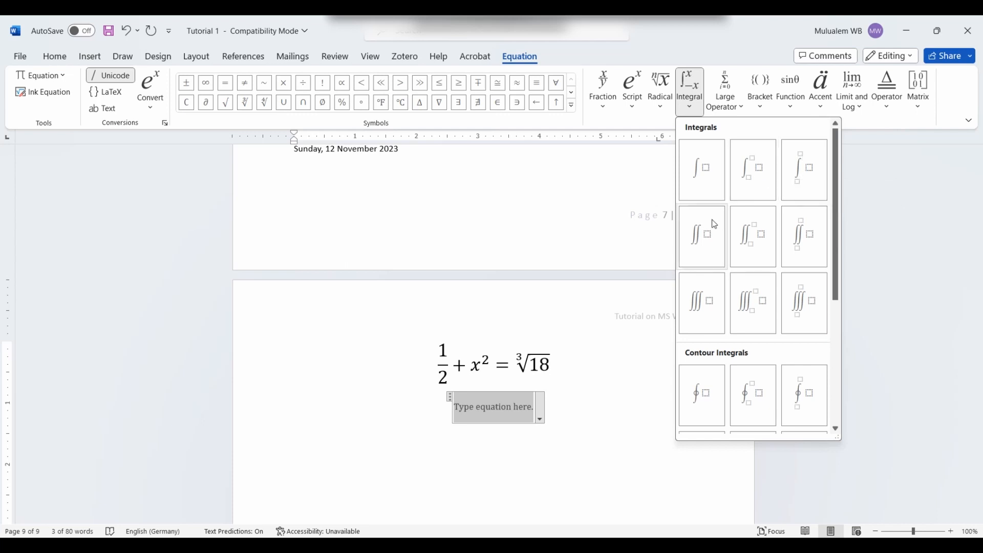
scroll(703, 251, "down", 5)
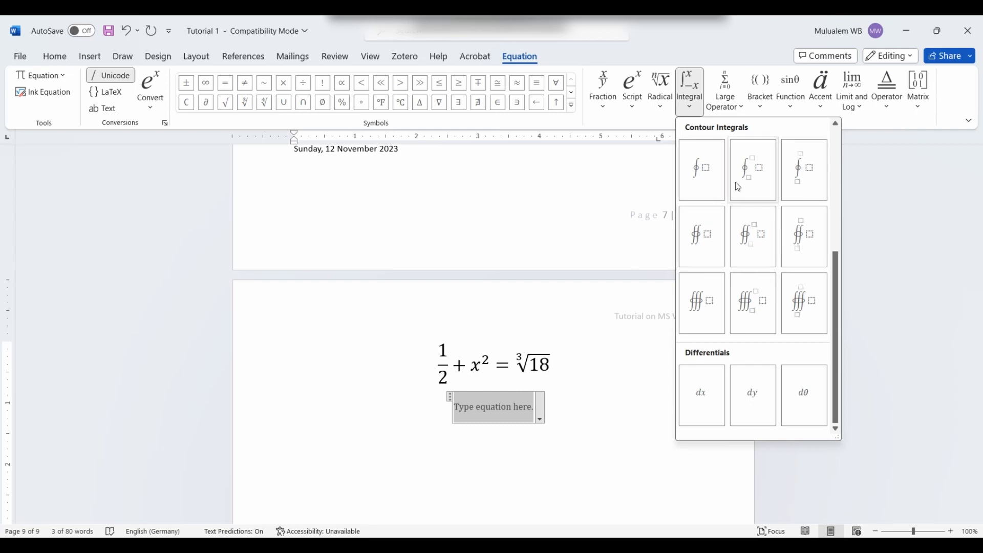
scroll(719, 214, "up", 3)
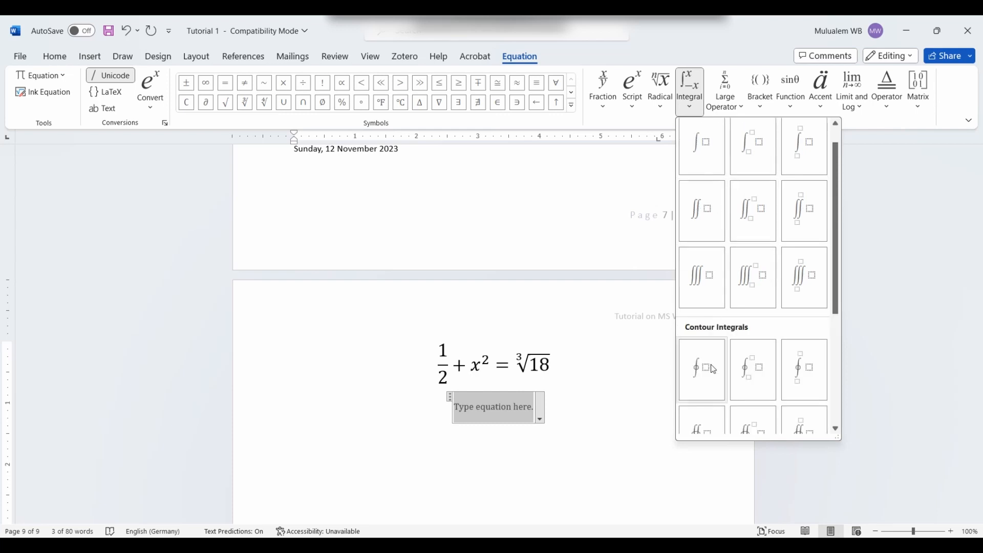
scroll(714, 375, "down", 3)
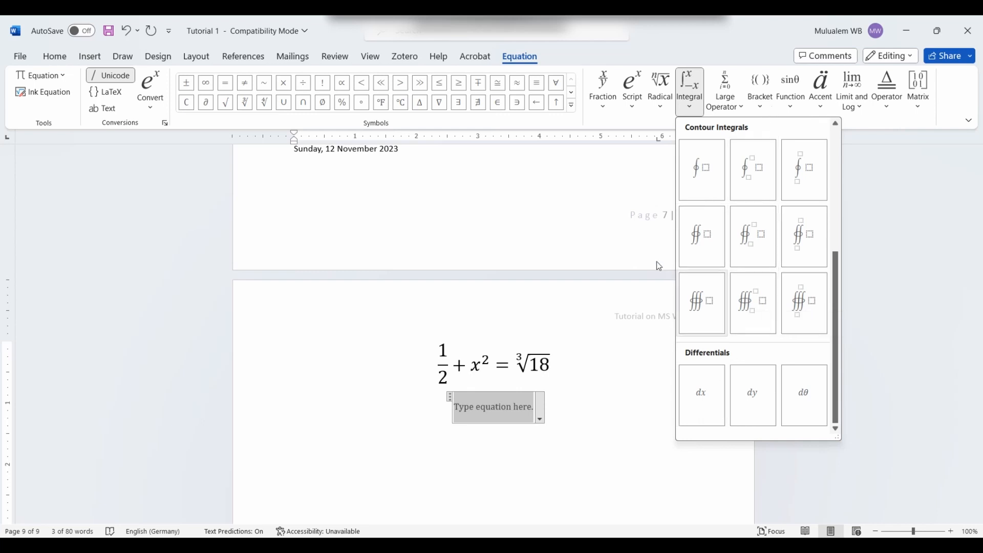
scroll(756, 282, "up", 3)
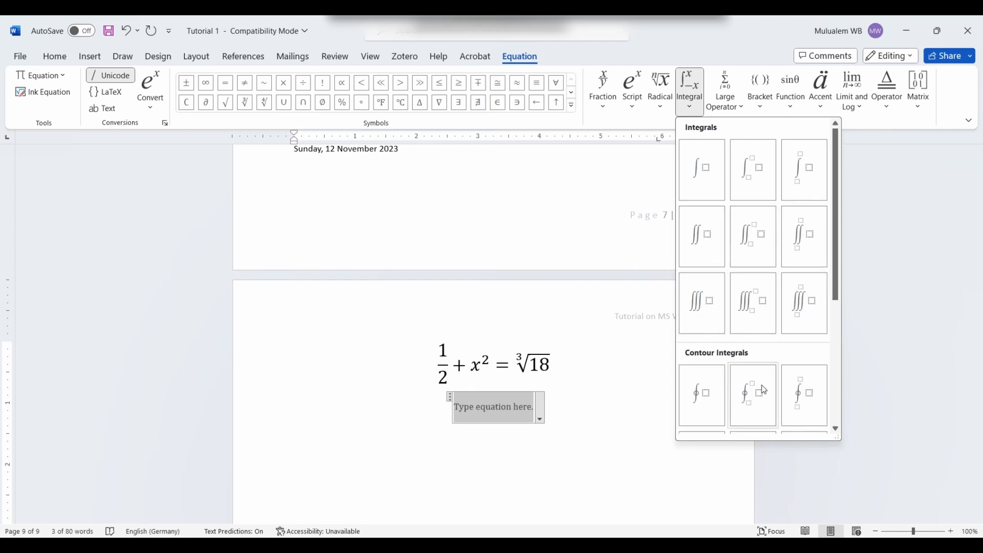
scroll(757, 376, "down", 3)
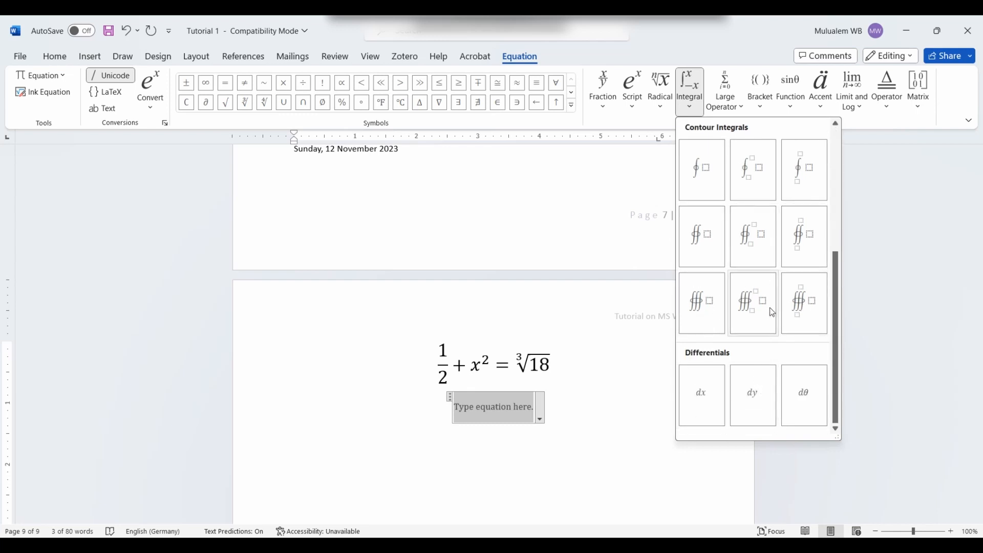
Step: Insert a volume contour integral from 2 to 6 of 3xdx, append =, and start a new line
left_click(805, 310)
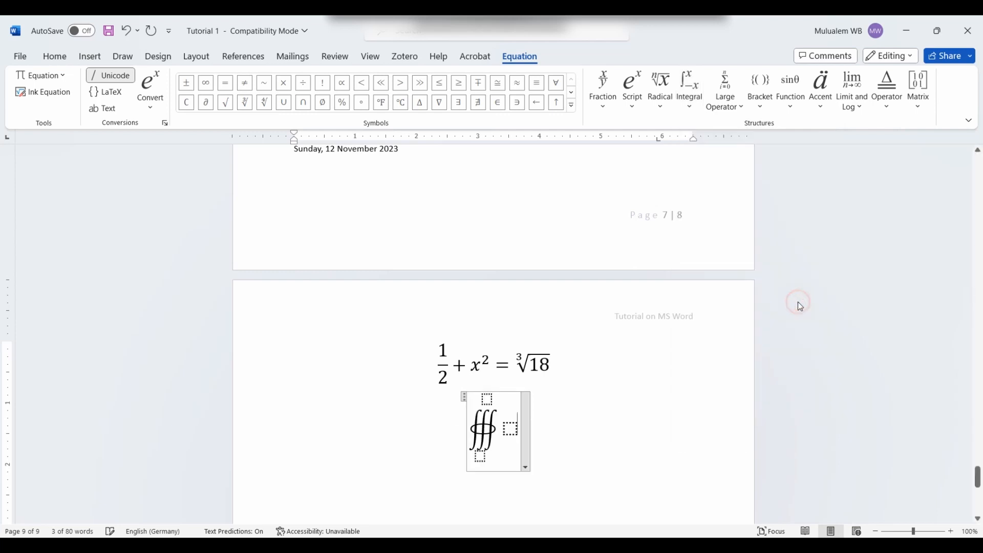
left_click(480, 455)
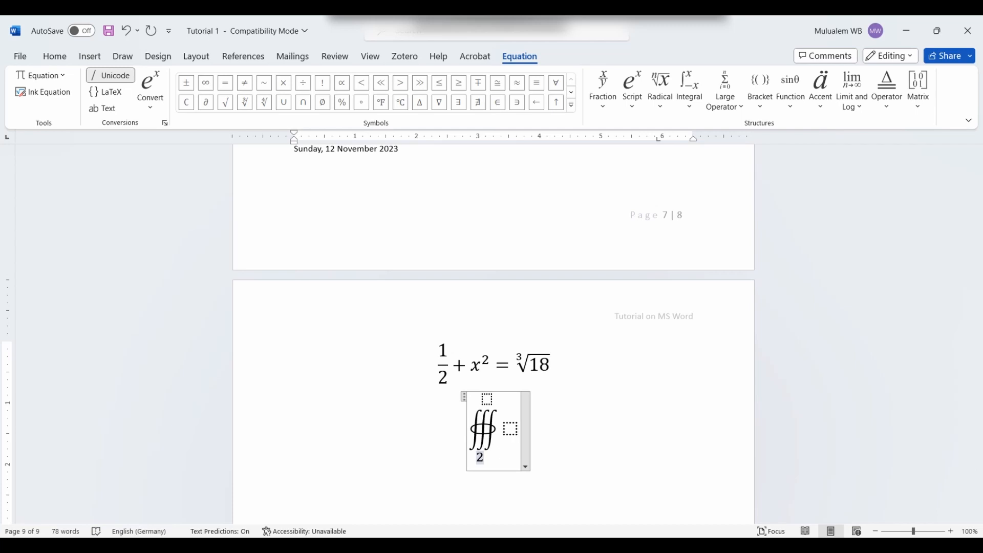
left_click(487, 398)
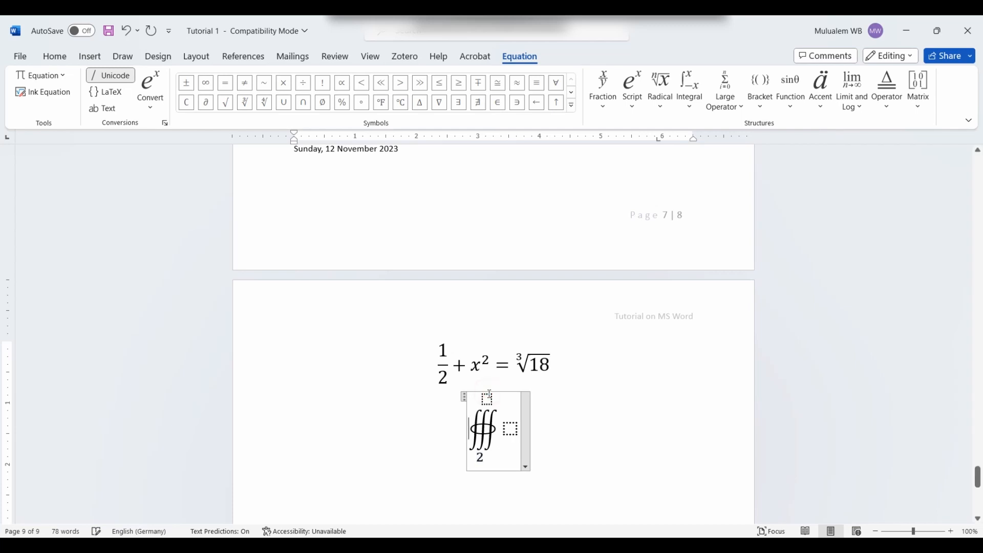
type("6")
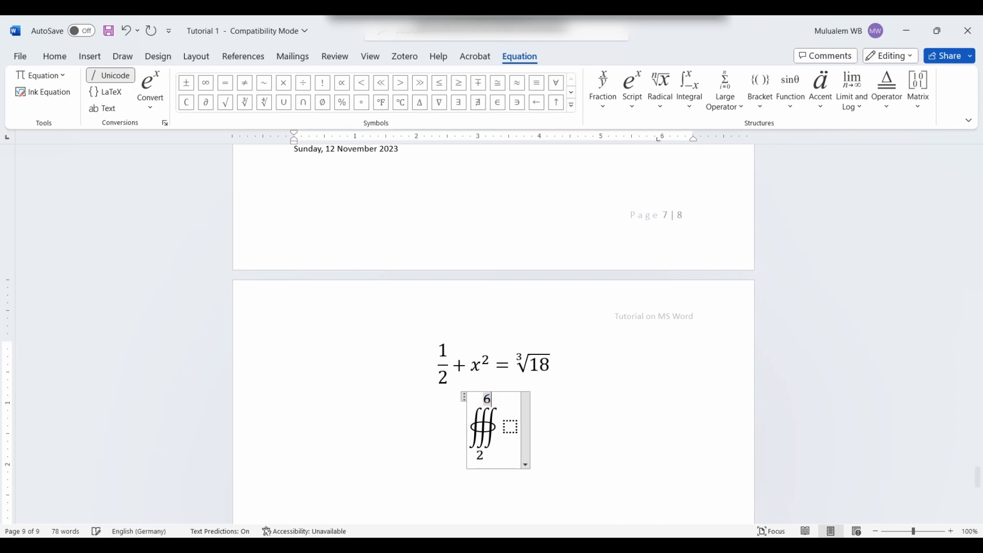
left_click(510, 426)
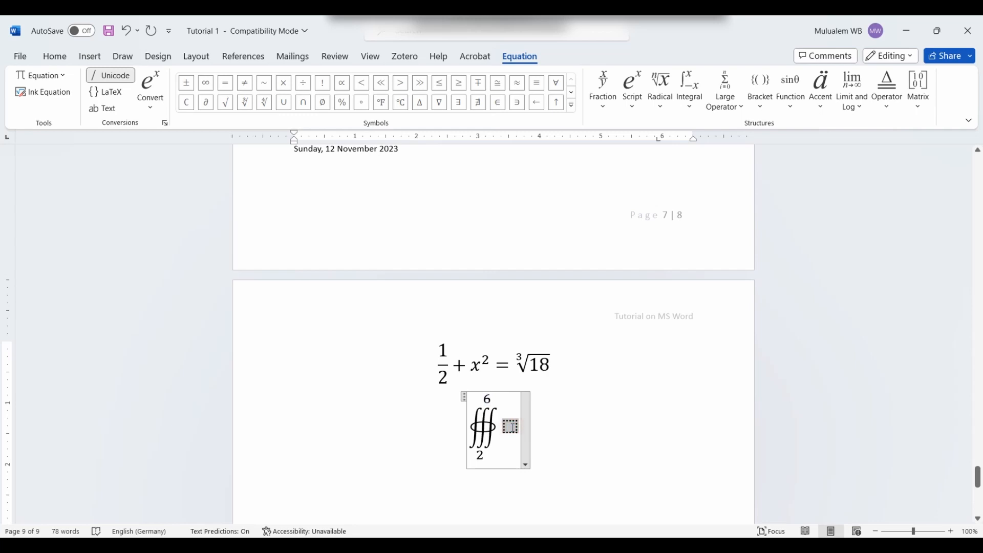
type("3")
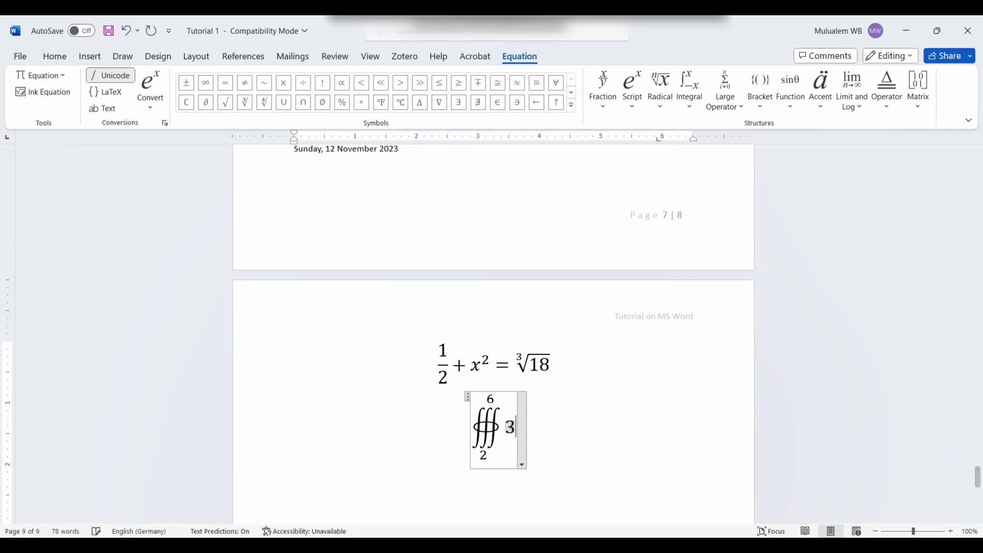
type("xdx")
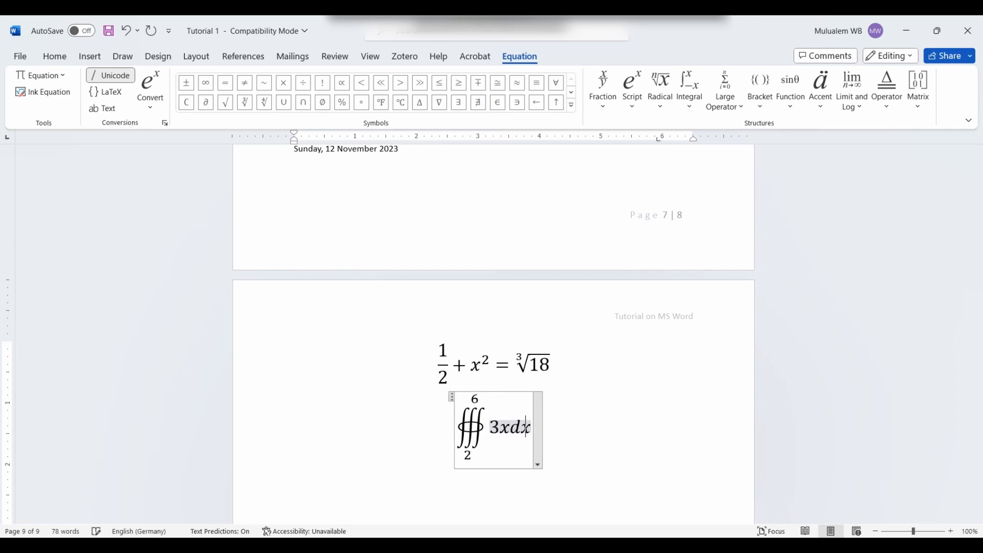
left_click(582, 439)
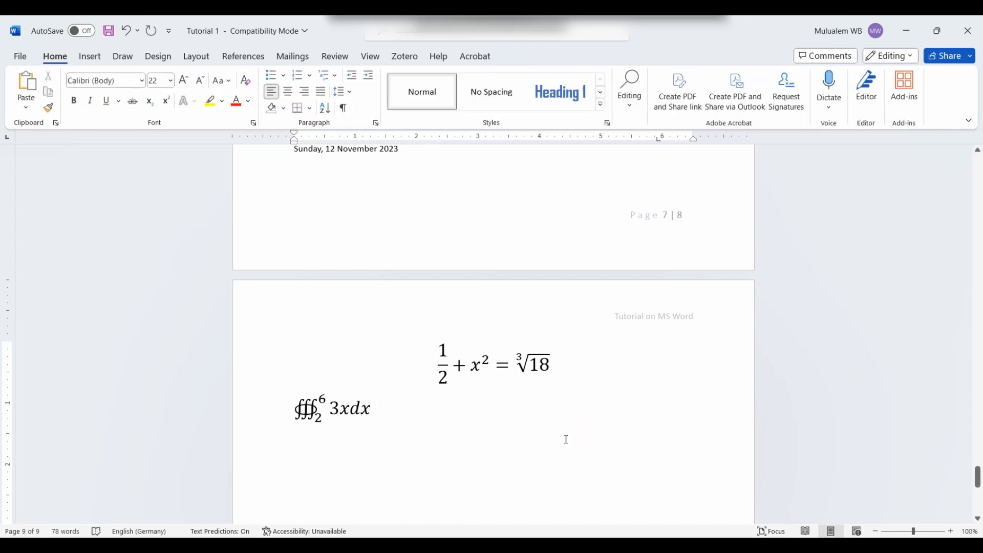
type("=")
key("Return")
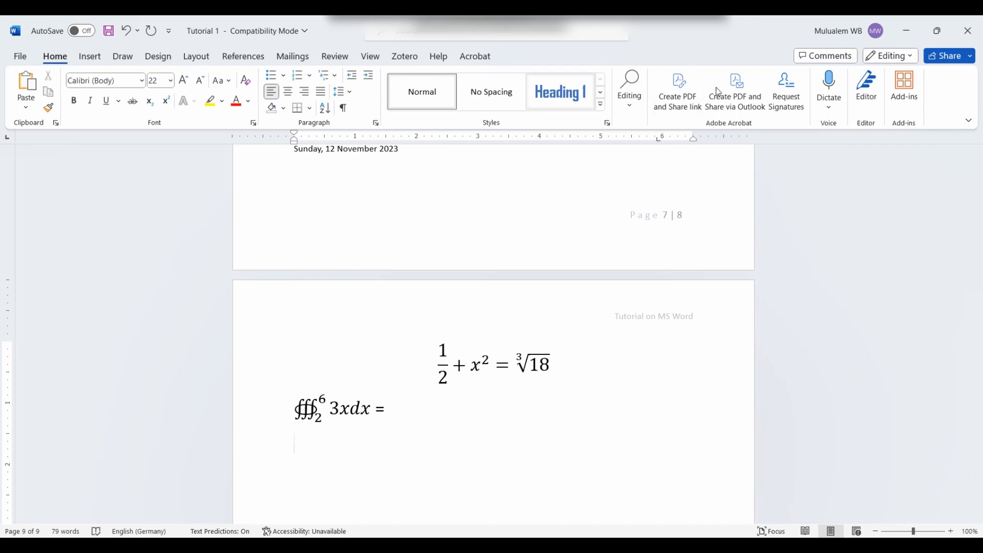
Step: Insert a new equation containing a summation with upper and lower limits
left_click(90, 57)
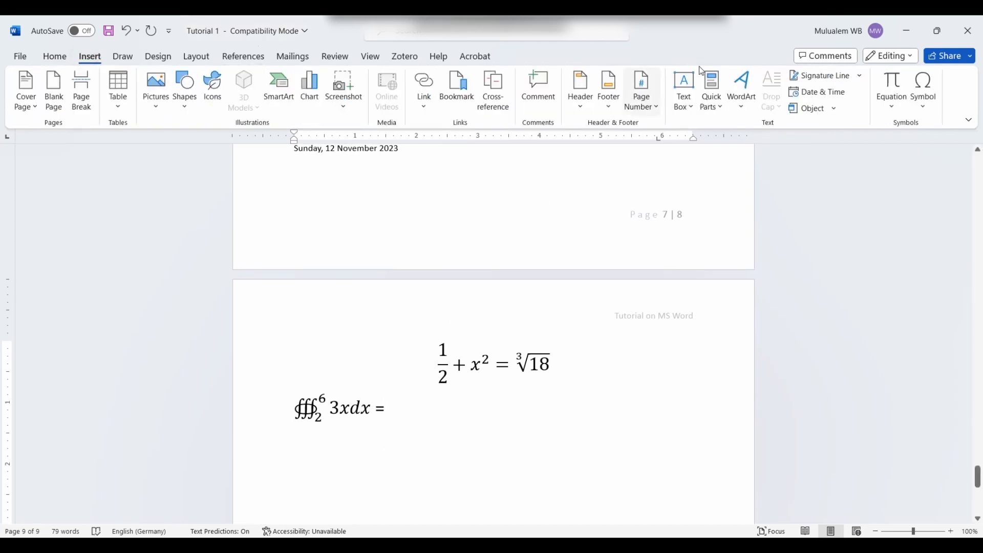
left_click(891, 85)
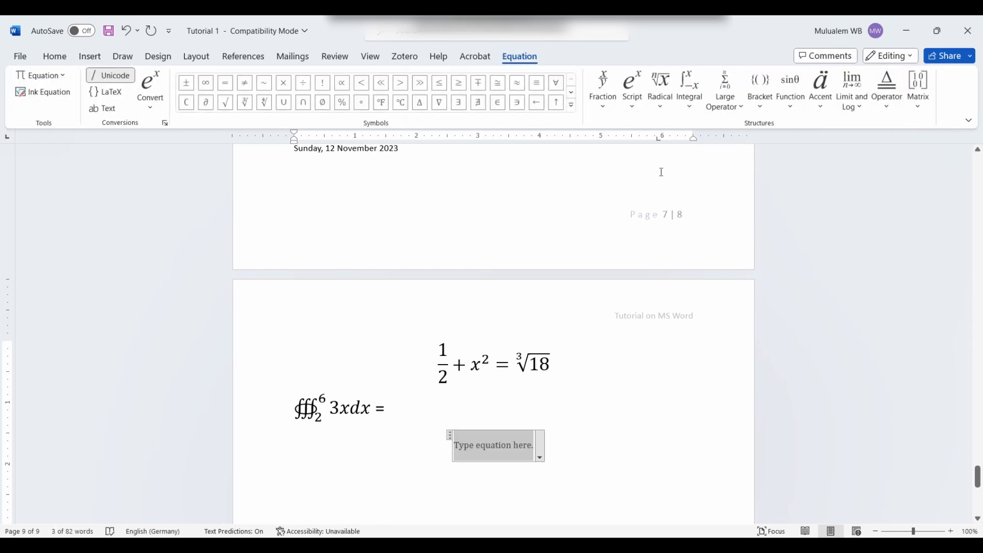
left_click(740, 109)
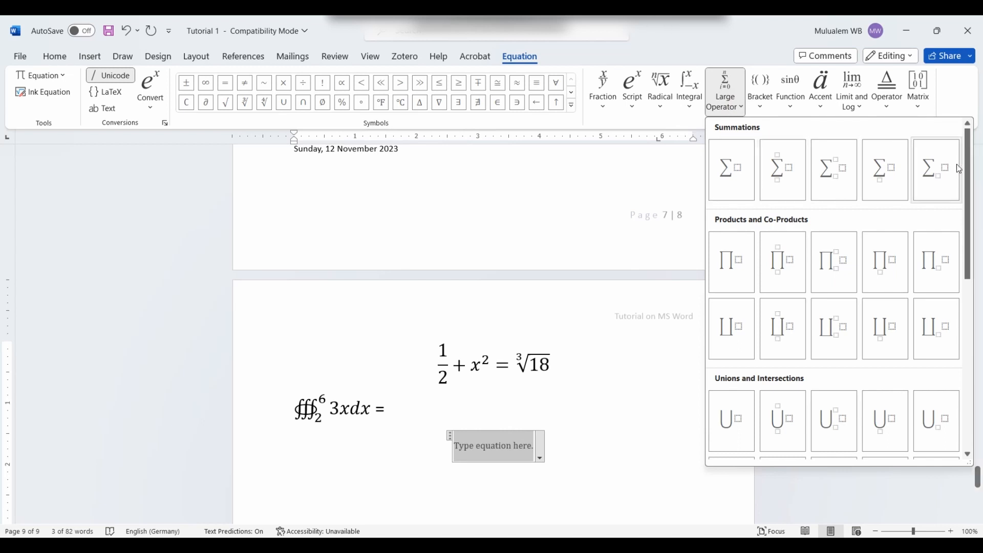
left_click_drag(971, 169, 970, 239)
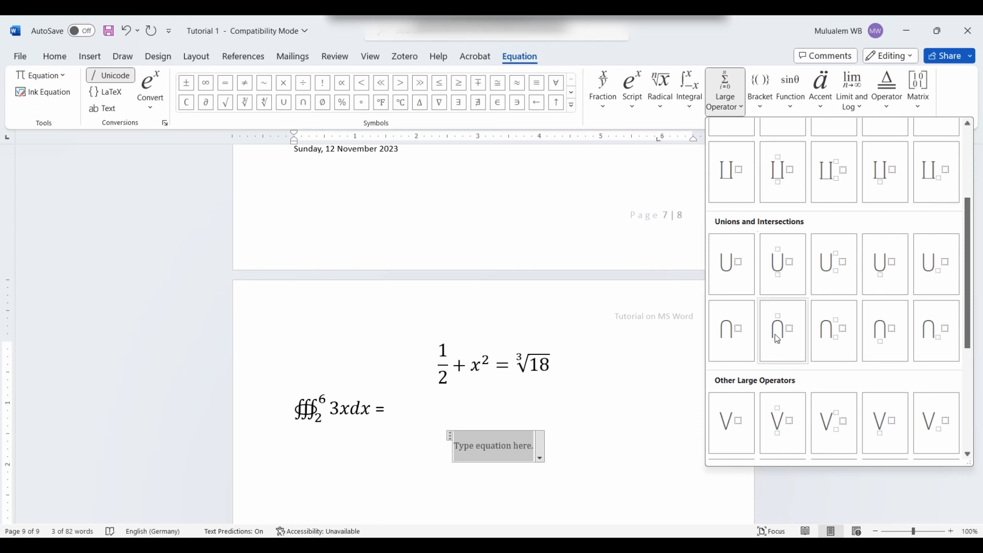
scroll(775, 334, "up", 3)
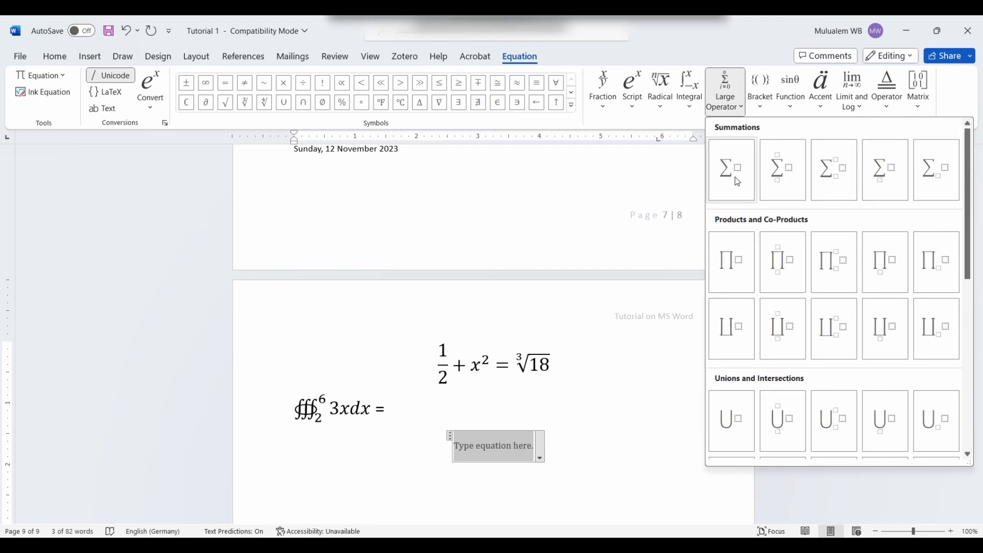
left_click(838, 180)
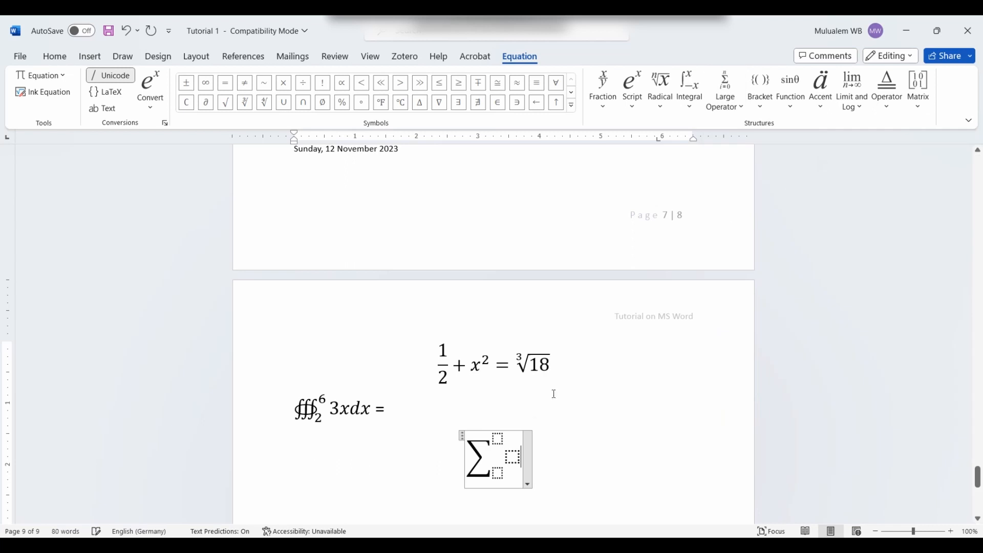
Step: Fill the sum of x from 1 to 100, append = 237, and start a new line
left_click(513, 457)
type("x")
left_click(498, 472)
type("q")
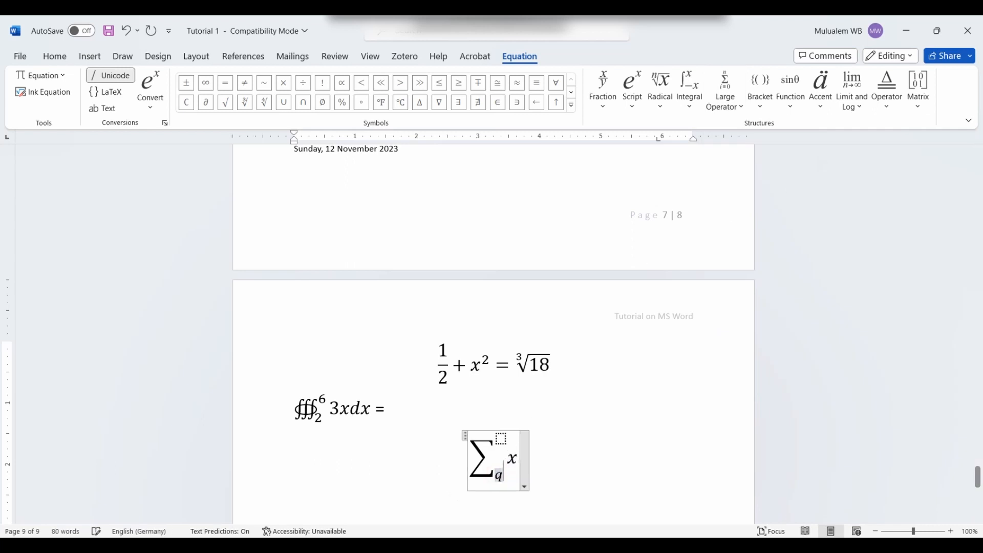
key("BackSpace")
type("1")
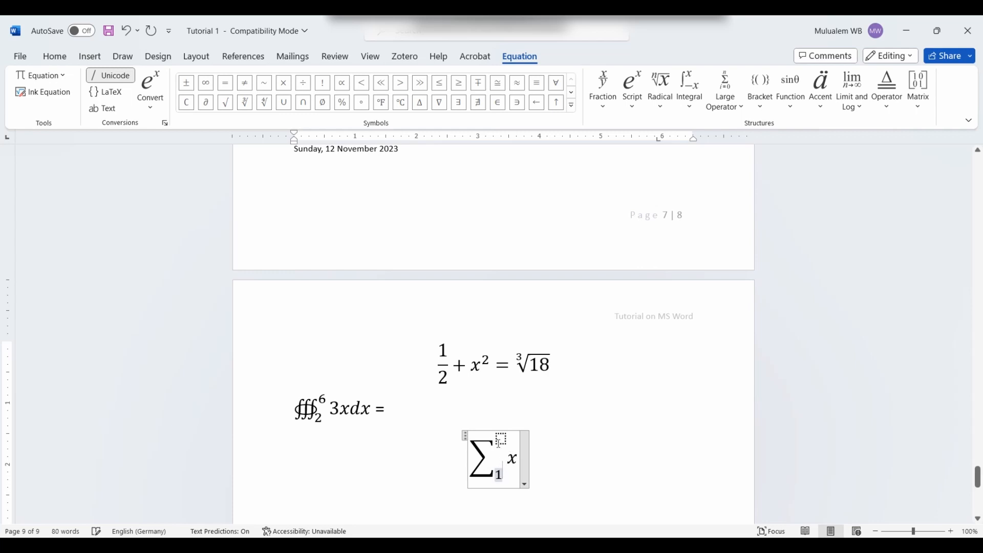
left_click(499, 441)
type("100")
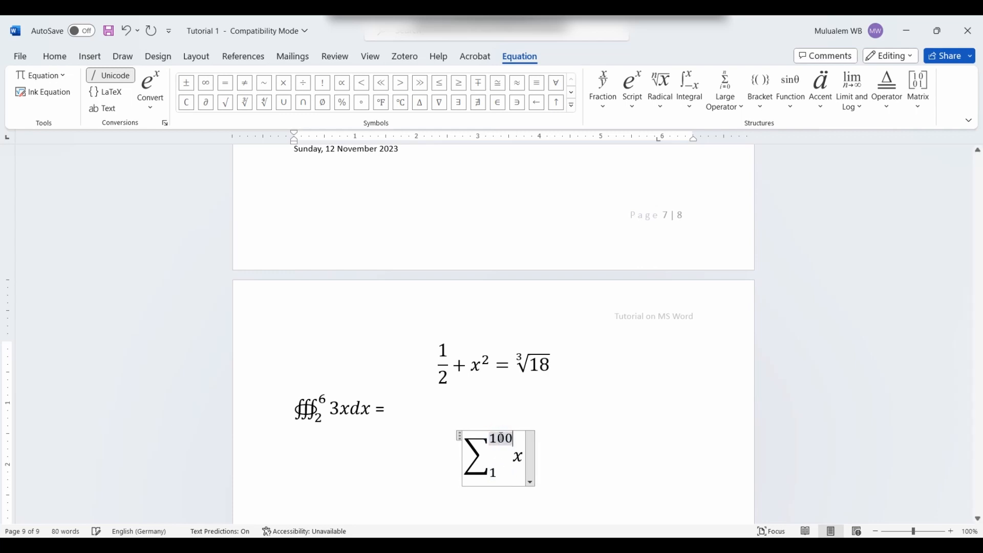
left_click(549, 457)
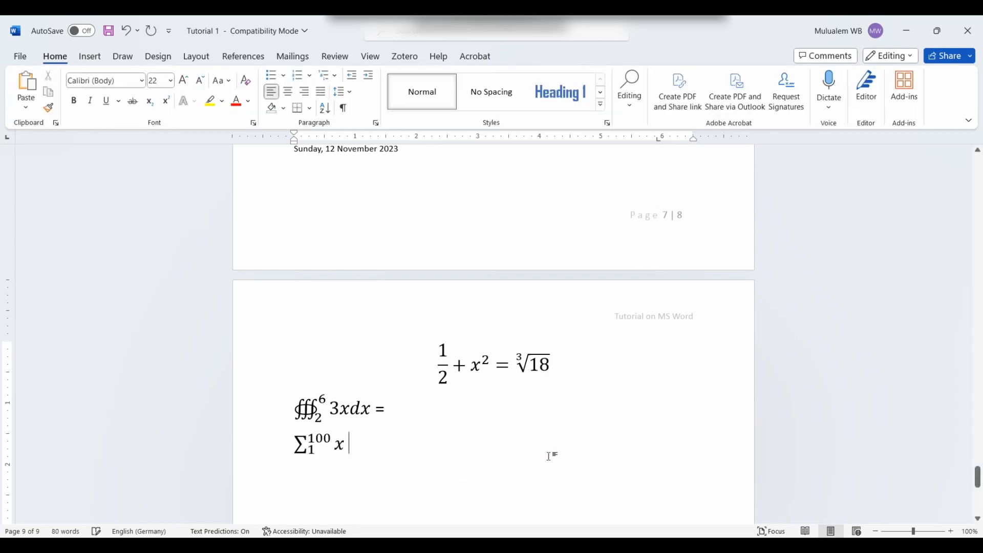
type("= 237")
key("Return")
Step: Insert a fourth blank equation below the summation
left_click(97, 60)
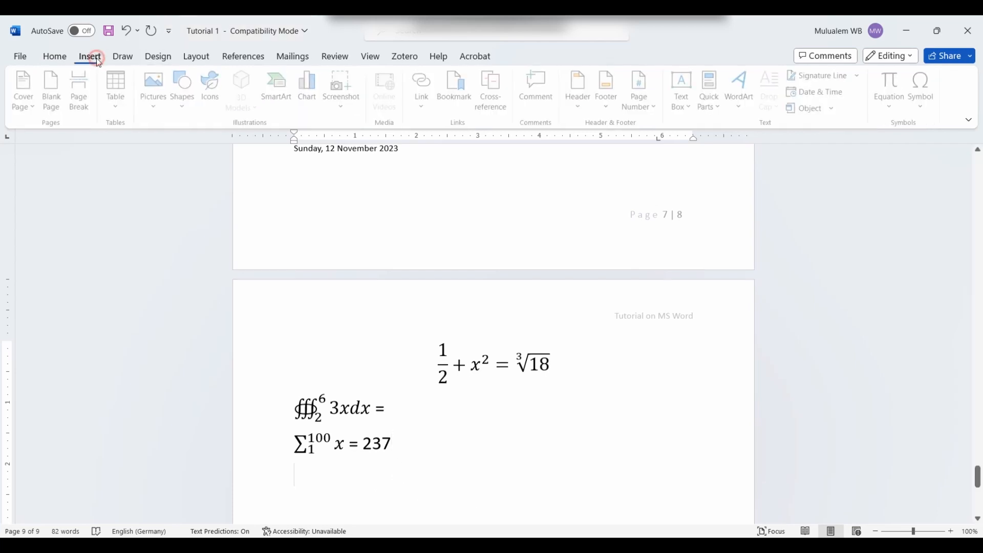
left_click(891, 103)
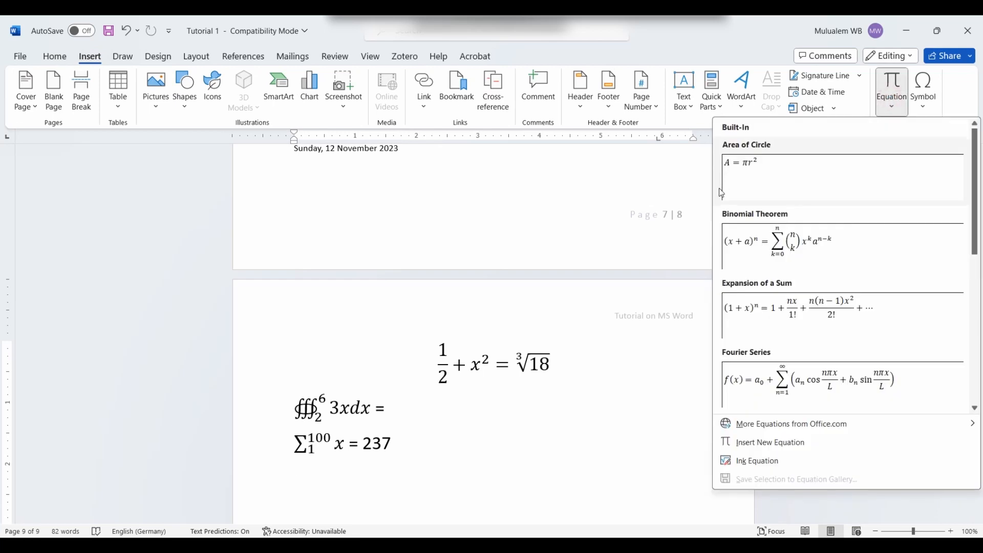
left_click(901, 88)
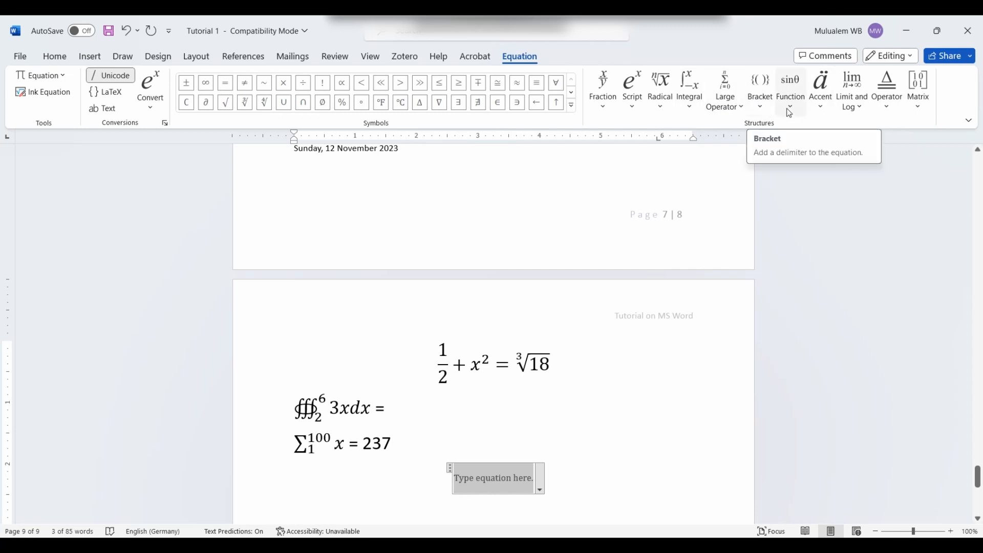
Step: Browse the Bracket gallery and add a single opening curly brace
left_click(764, 102)
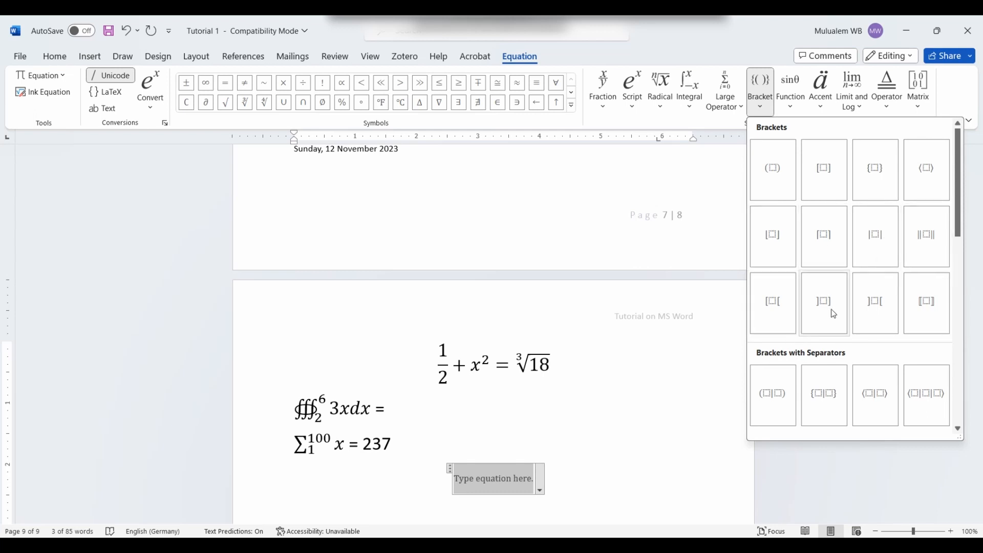
scroll(907, 351, "down", 5)
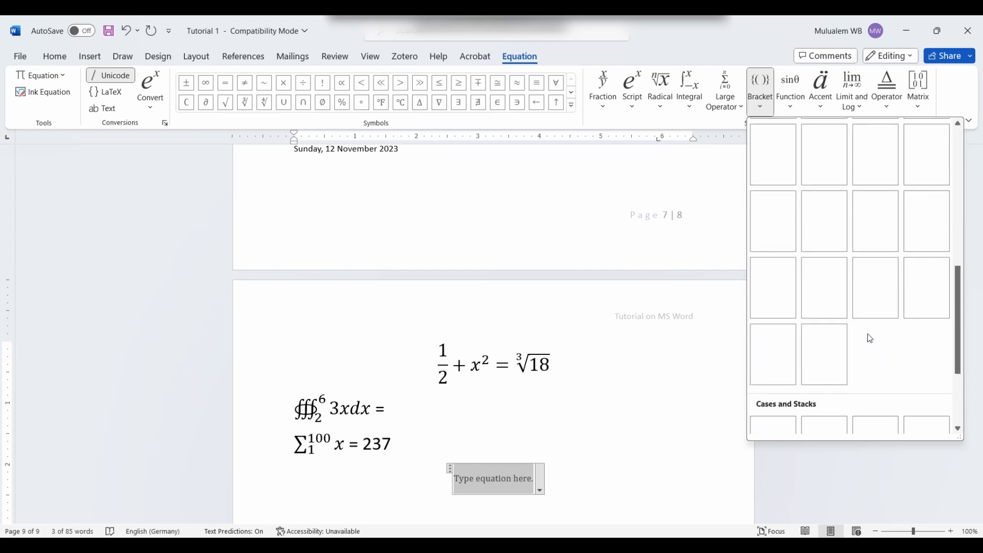
scroll(860, 311, "up", 5)
scroll(840, 326, "down", 5)
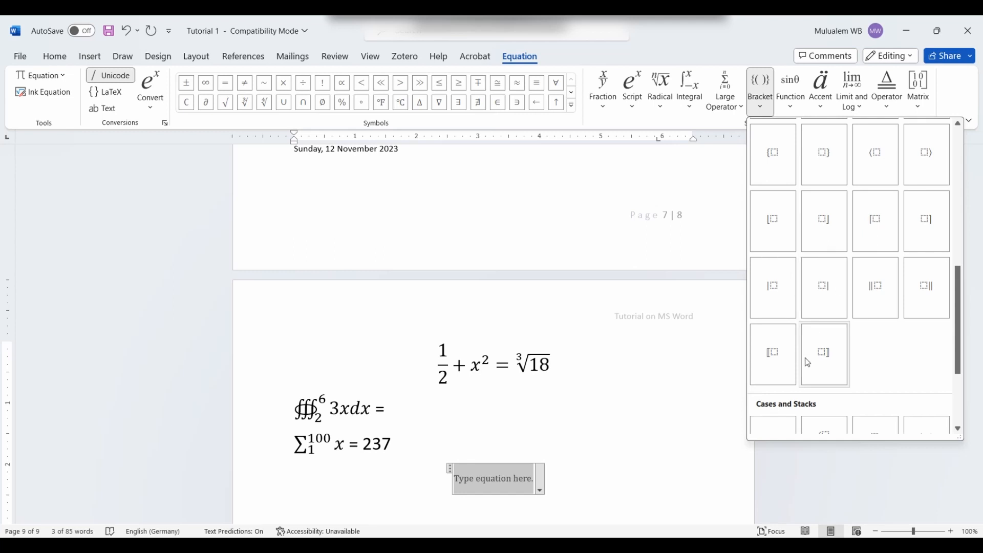
scroll(808, 362, "down", 3)
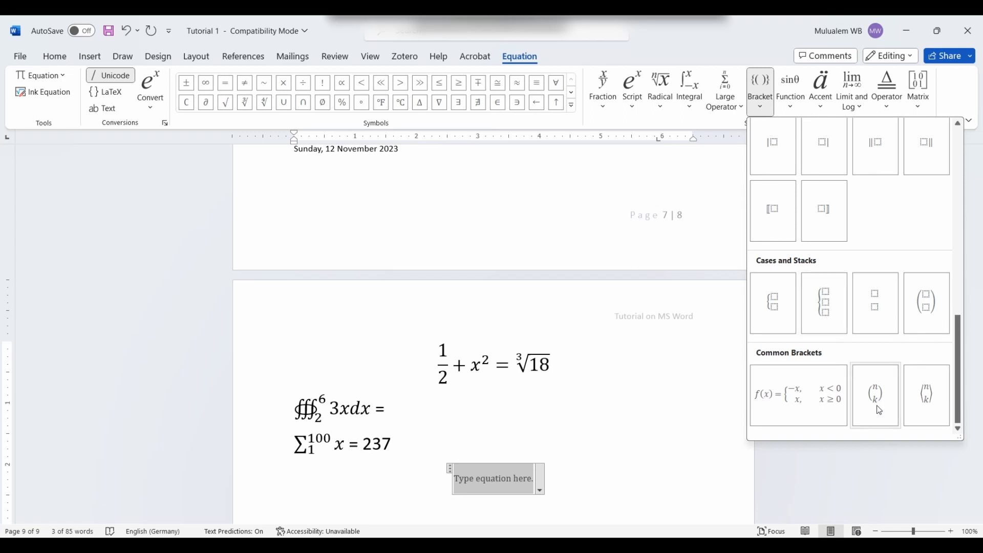
scroll(832, 343, "up", 3)
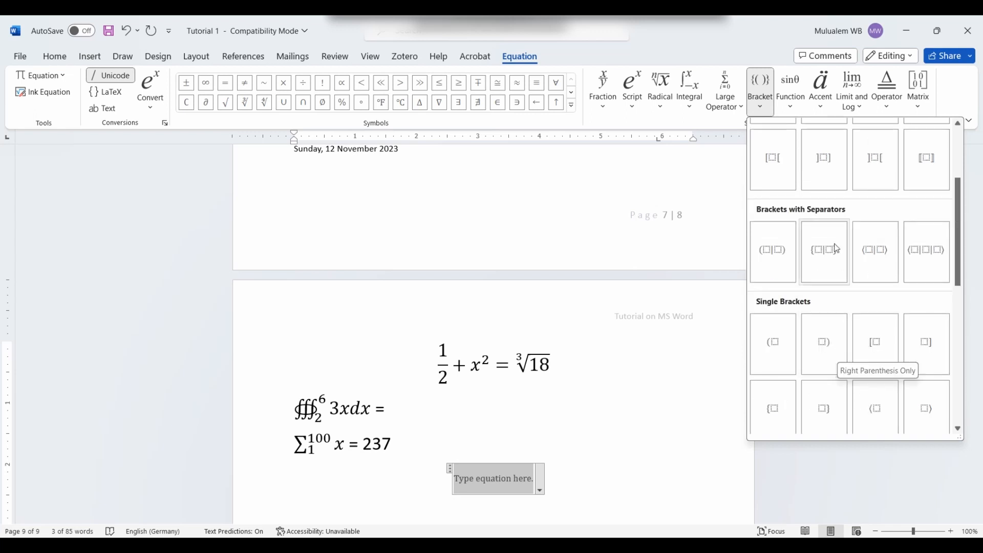
scroll(827, 256, "up", 3)
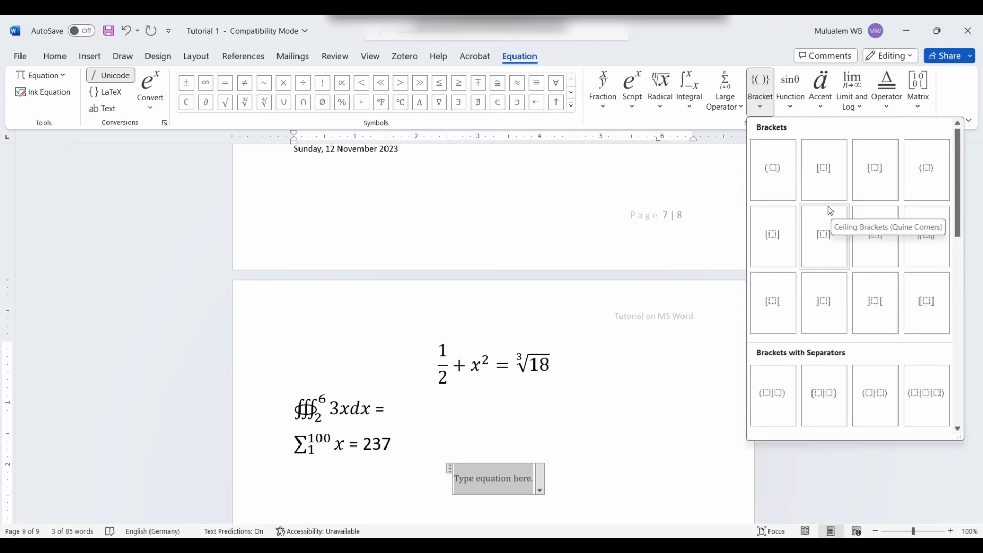
scroll(850, 336, "down", 5)
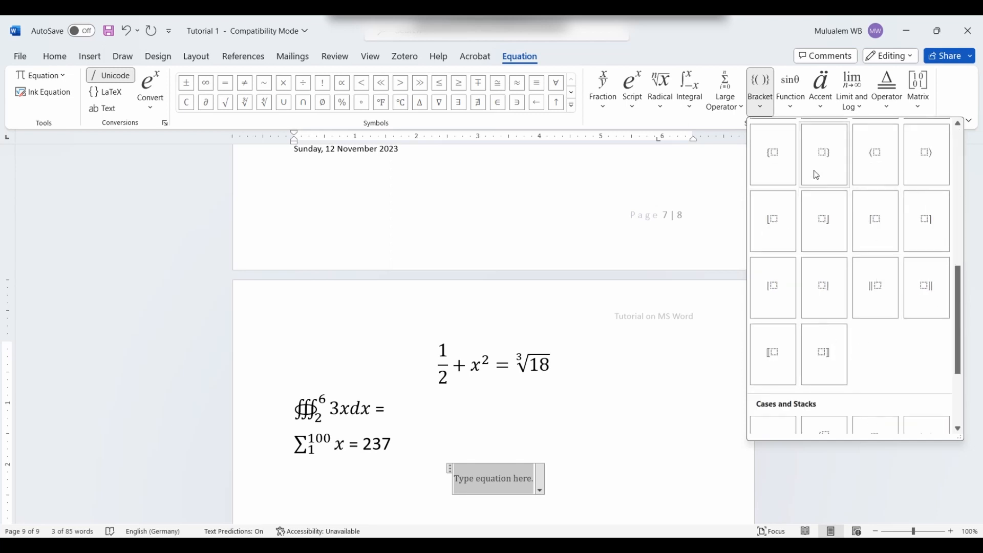
left_click(779, 159)
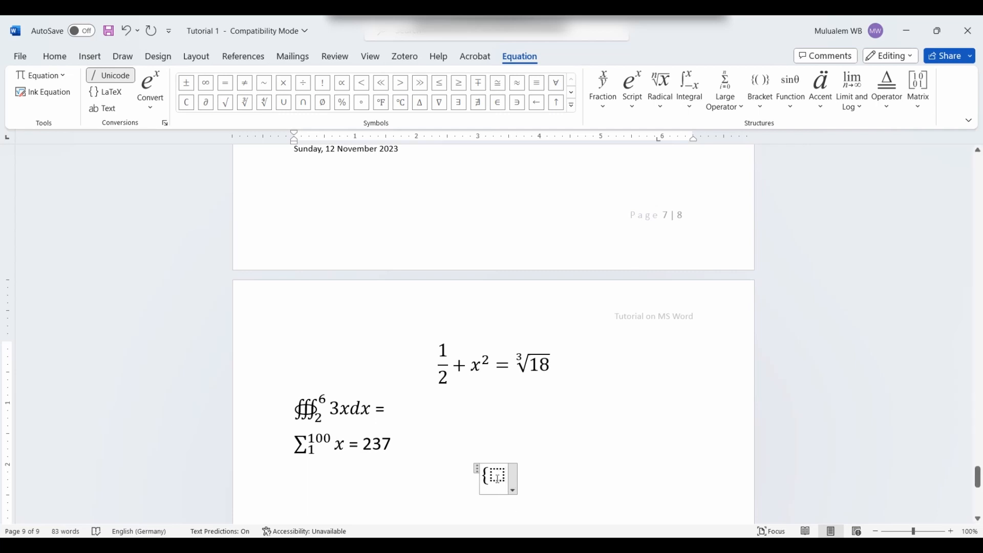
Step: Type the first case, 5 if x < 0, and add a new row
type("5")
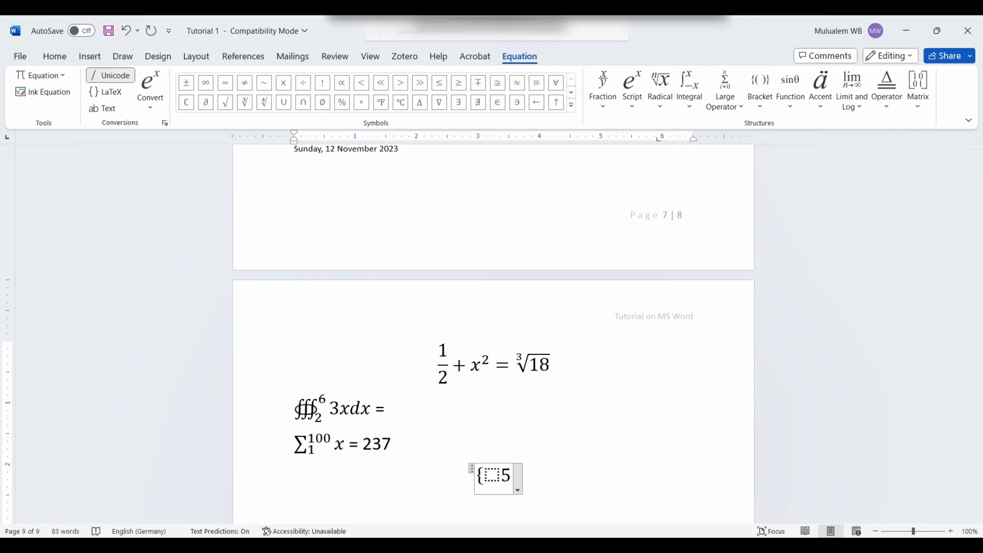
key("BackSpace")
left_click(501, 476)
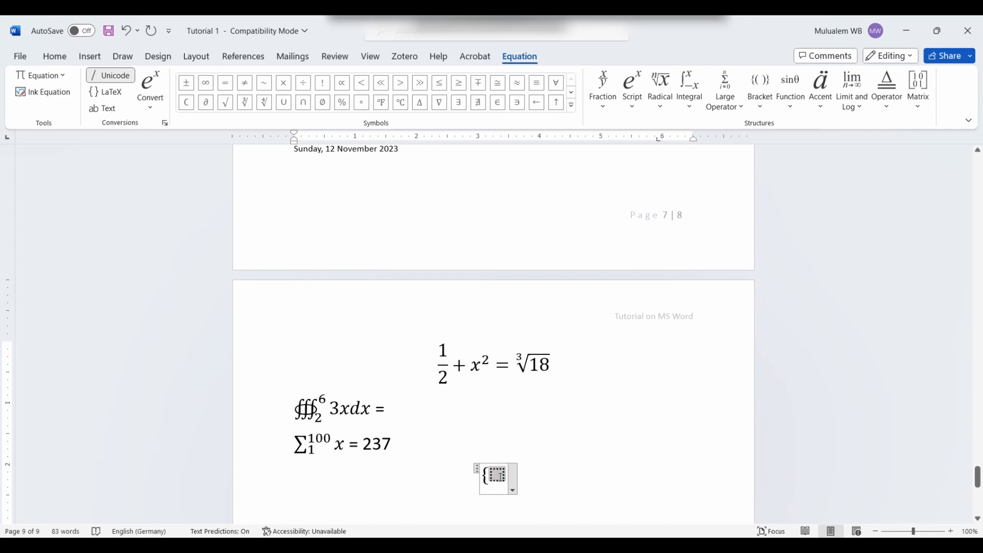
type("5")
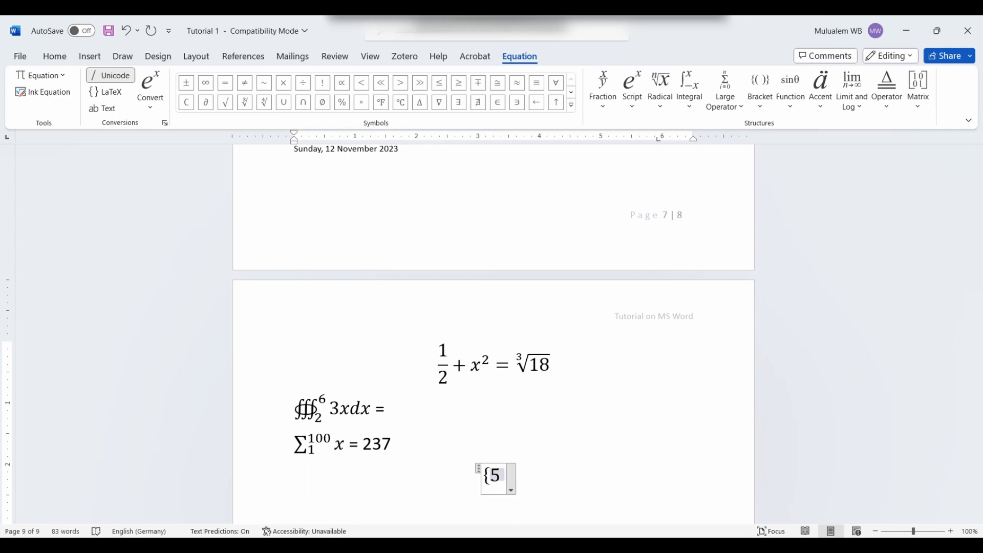
type(" if c")
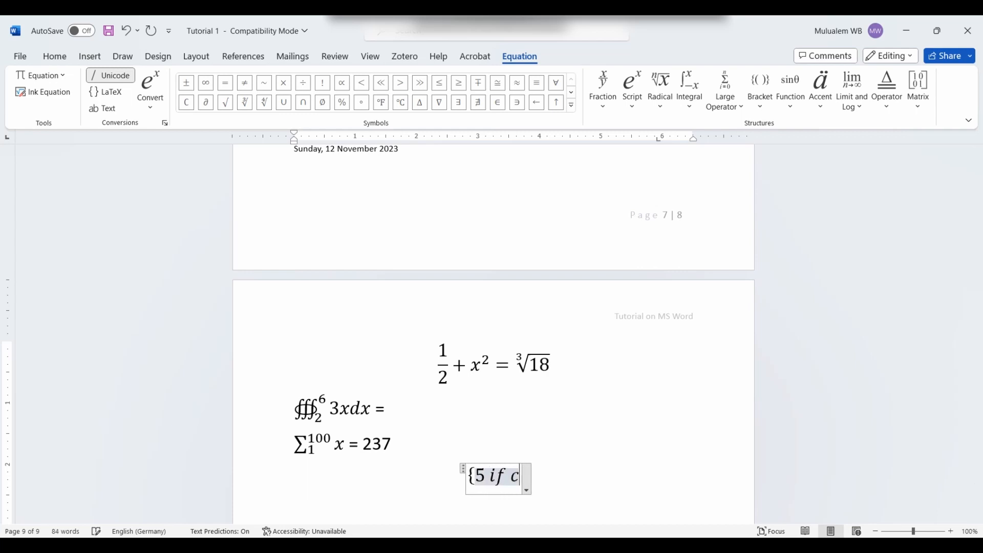
key("BackSpace")
type("x ")
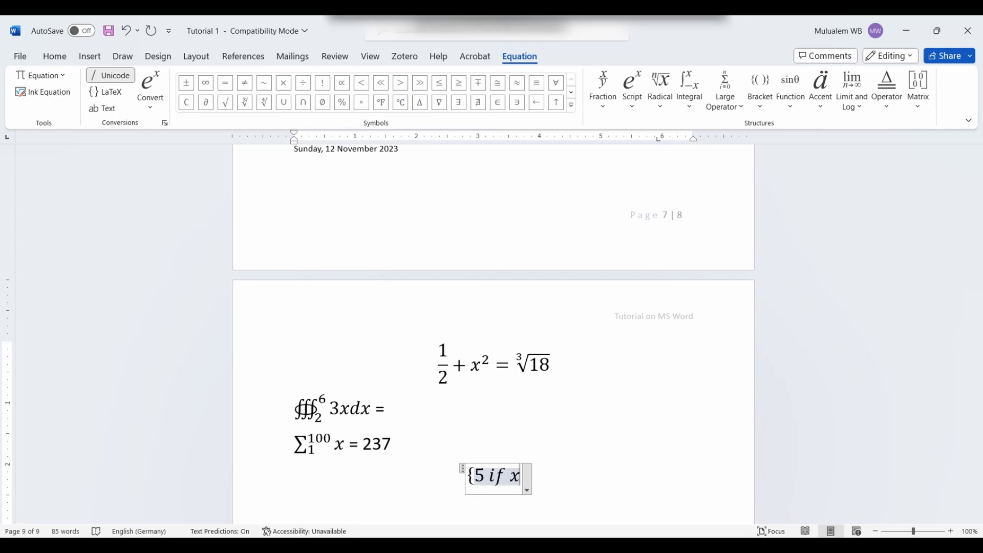
type("< 0")
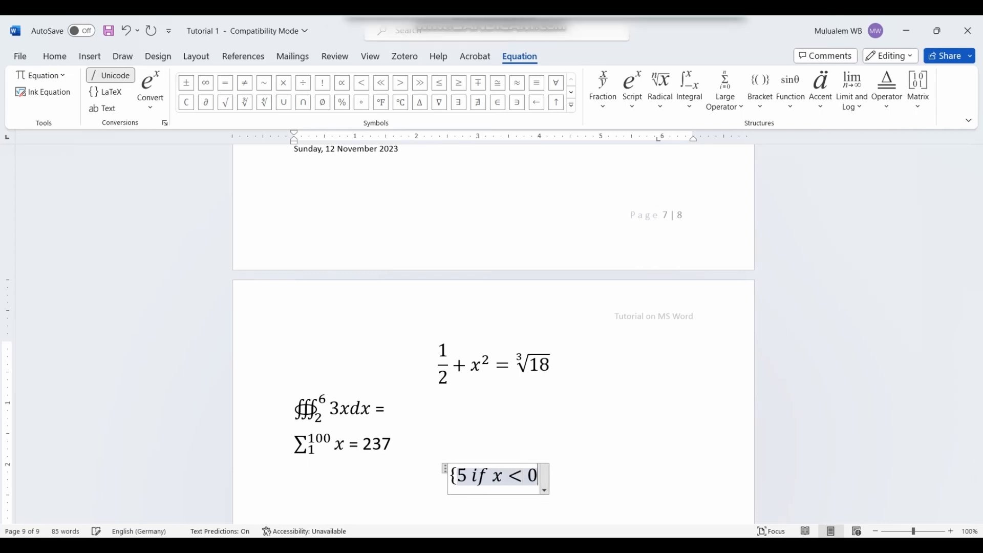
key("Return")
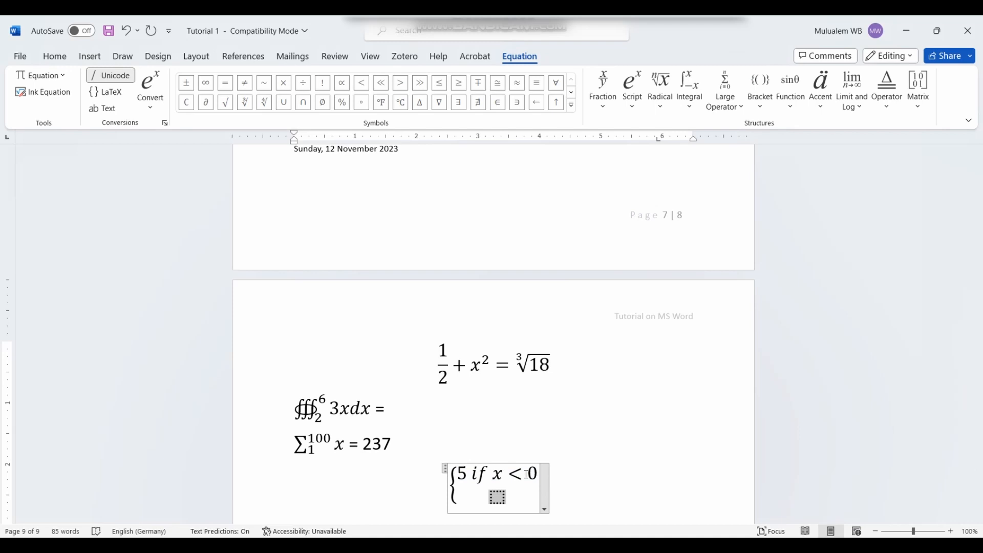
Step: Enter the second case, 10 if 0 < x < 2, and add a third row
type("10")
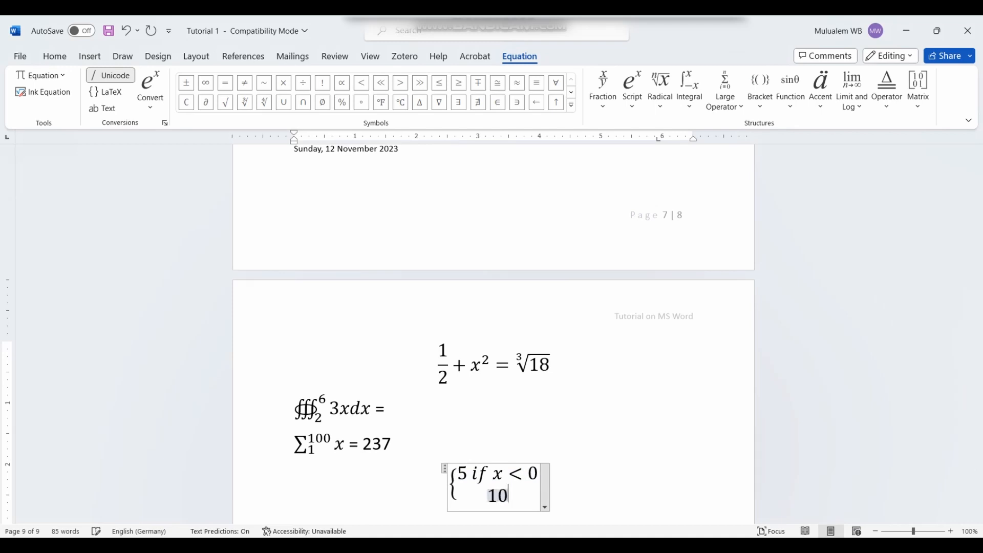
type(" id")
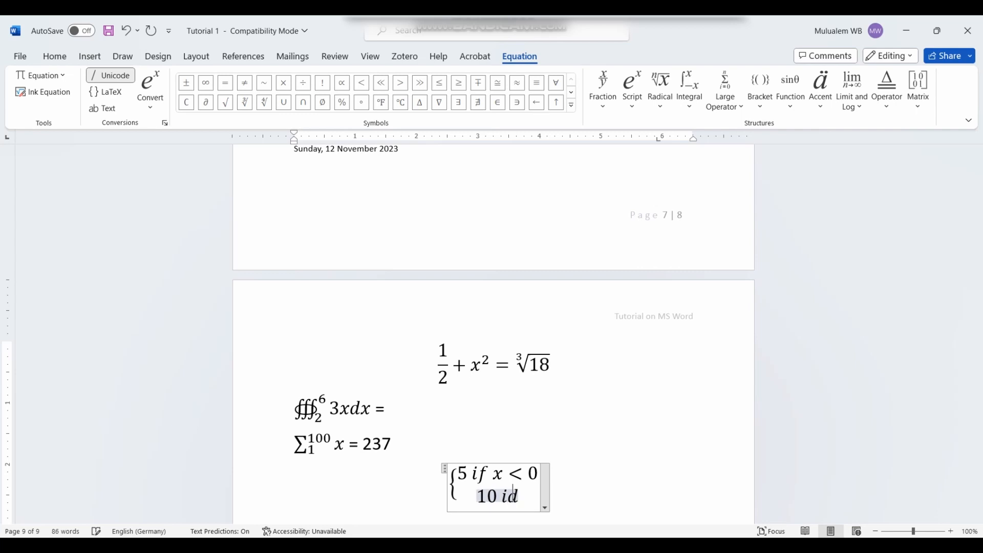
key("BackSpace")
type("f ")
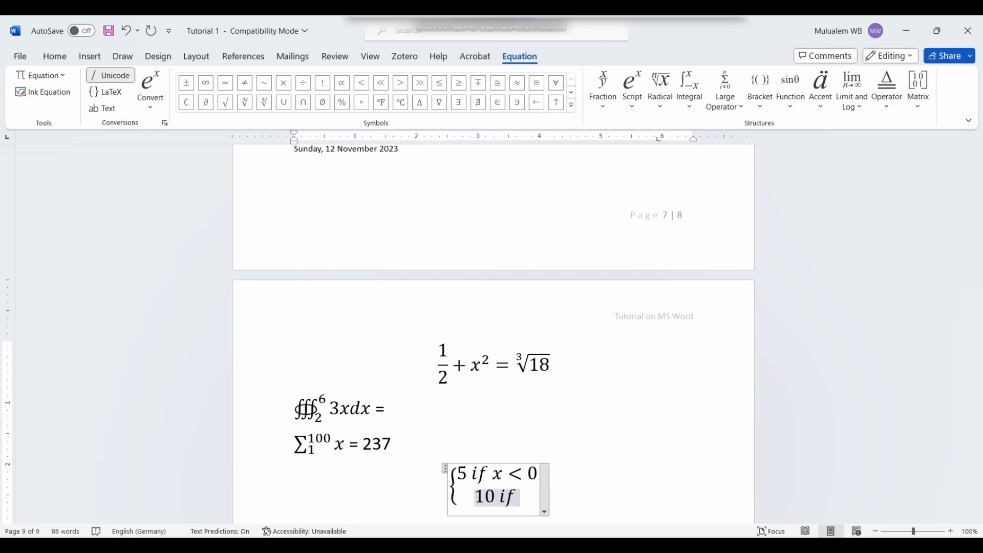
type("0 ")
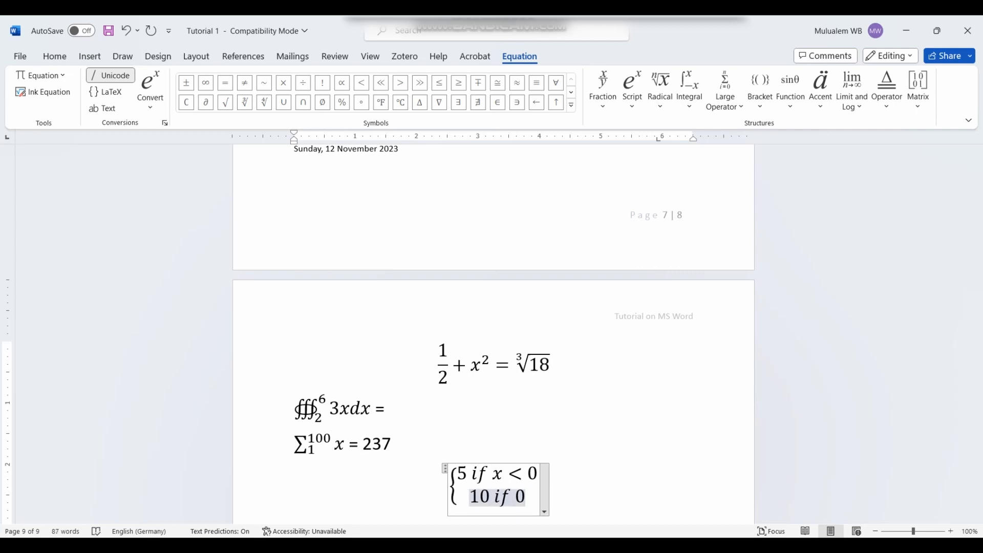
type("< x ")
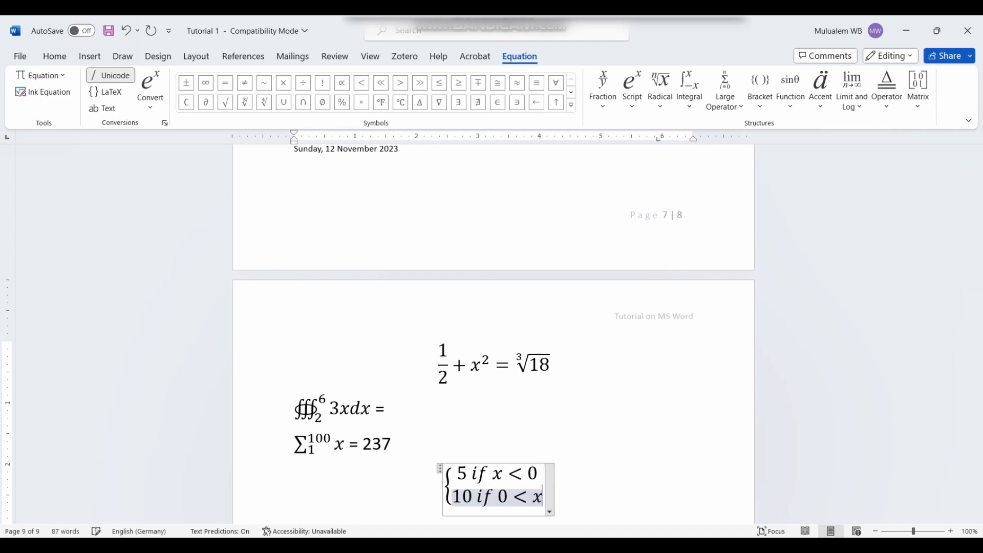
type("< ")
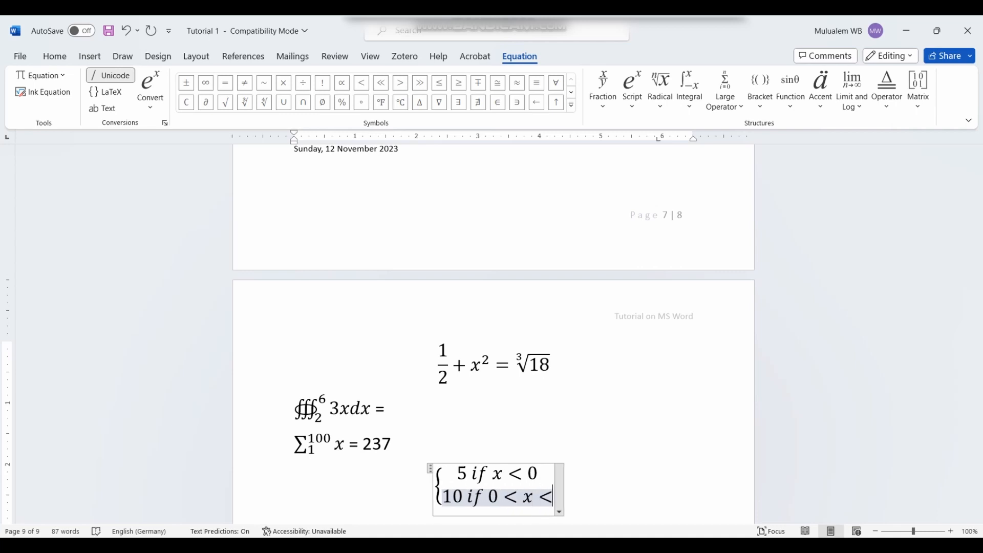
type("10")
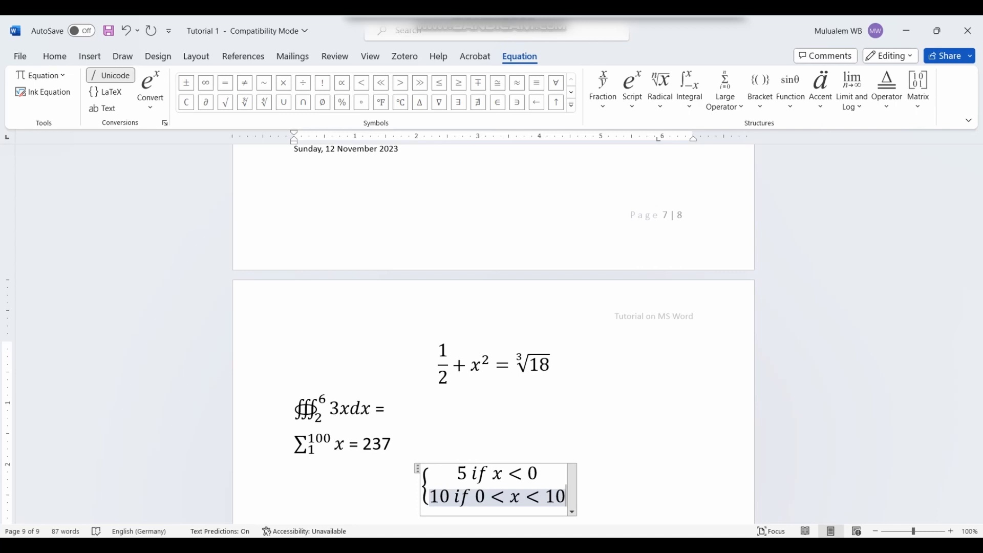
key("BackSpace")
key("BackSpace")
type("2")
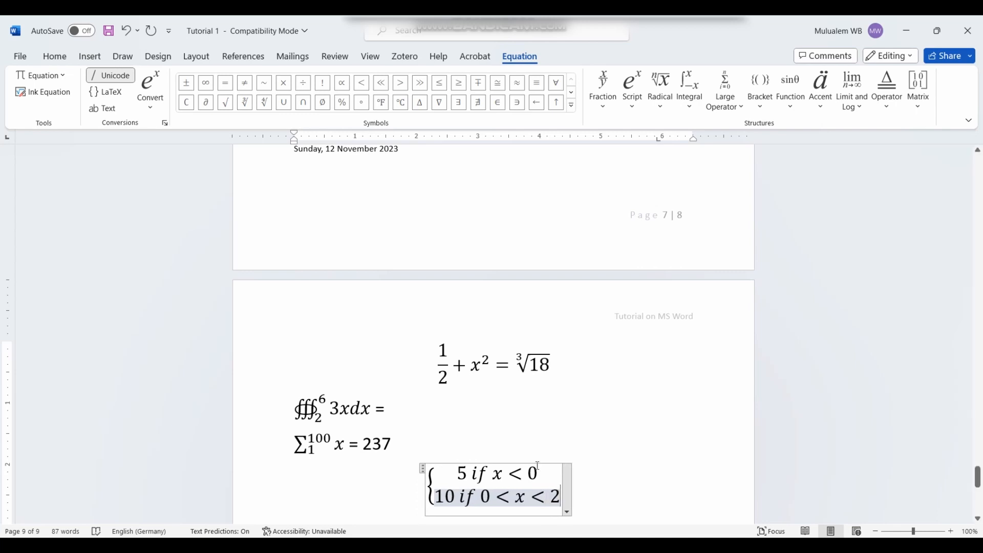
key("Return")
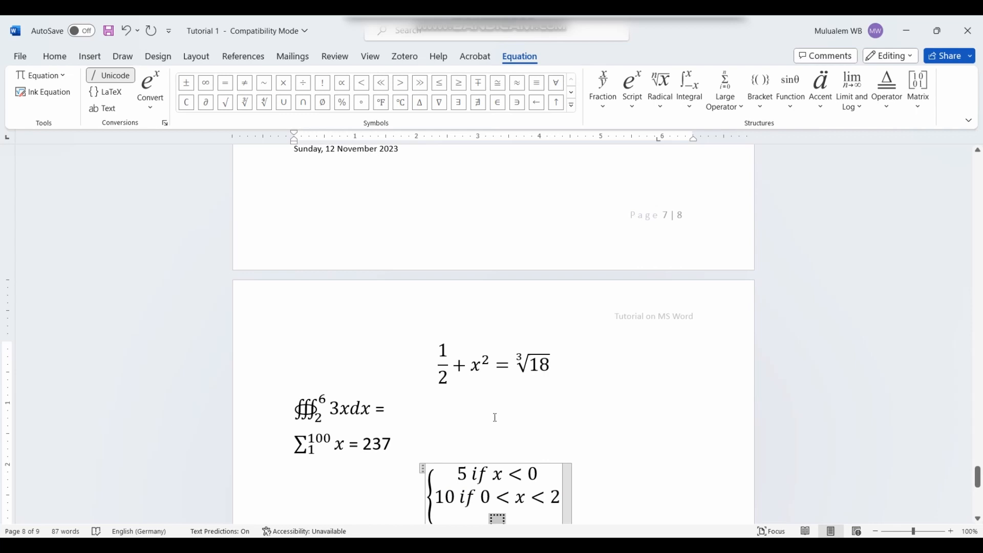
Step: Enter the last case, 0 else, and finish the equation
scroll(495, 417, "down", 3)
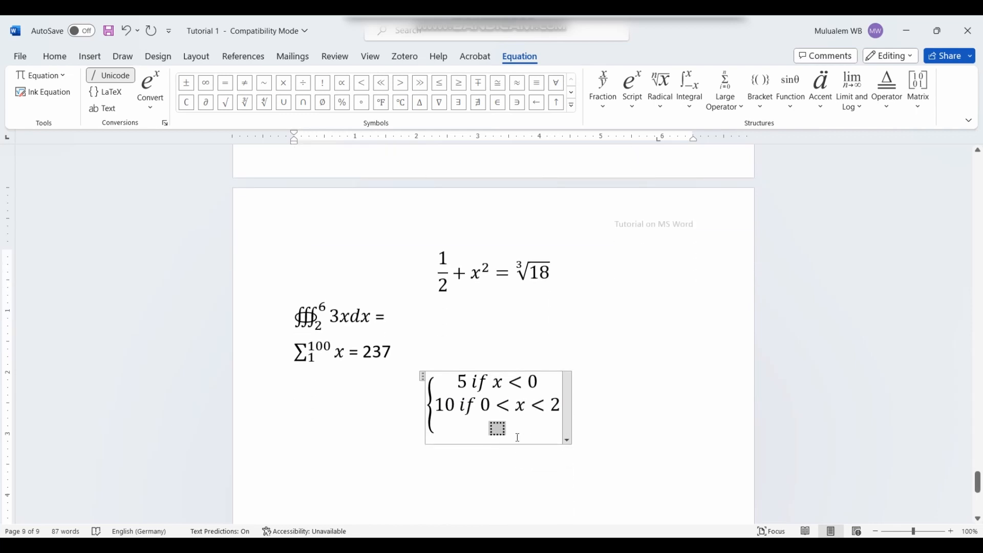
type("0 eö")
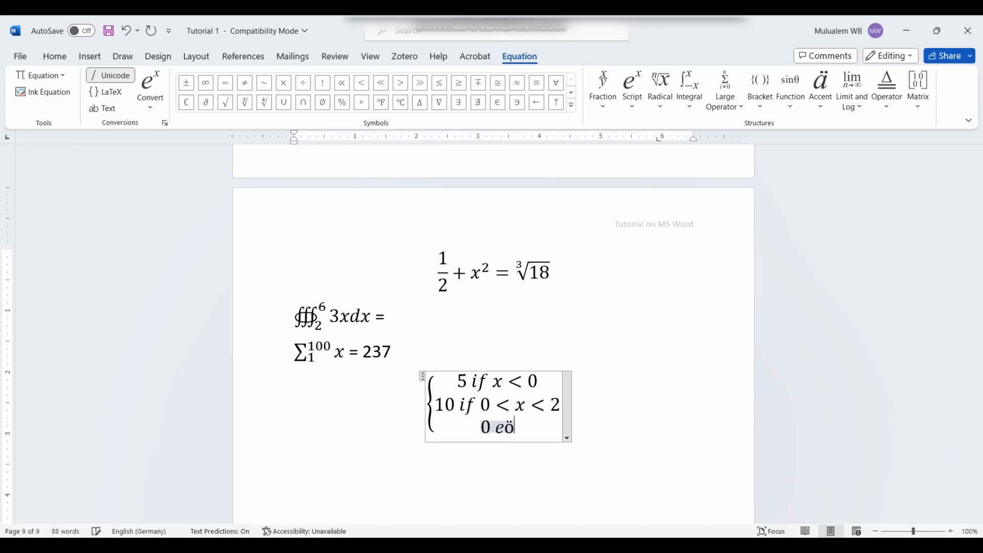
key("BackSpace")
type("lse")
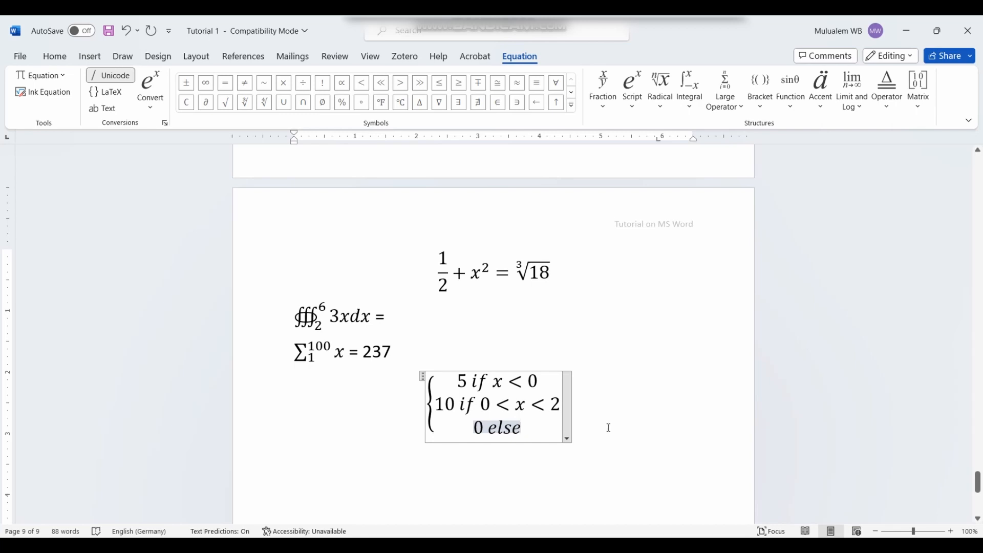
left_click(625, 419)
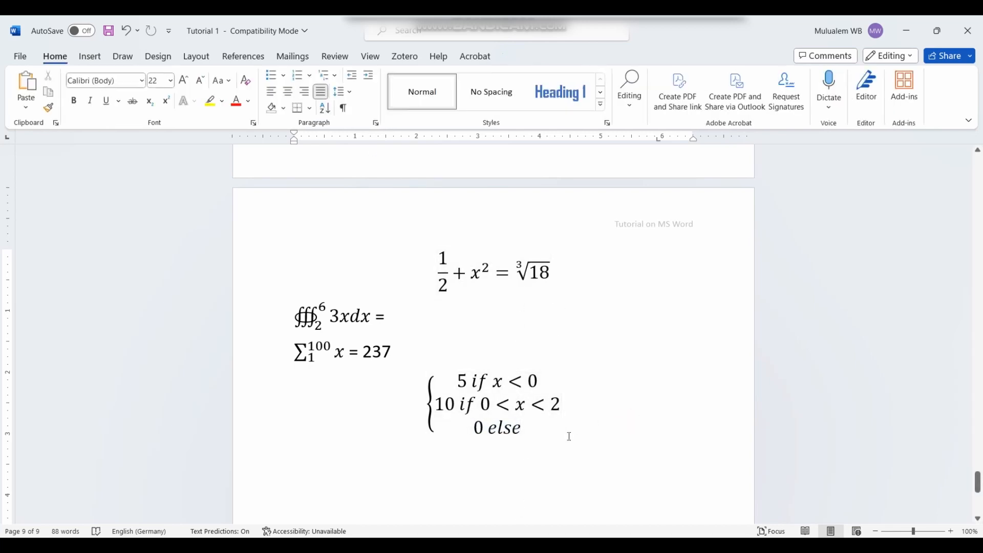
Step: Insert a fifth blank equation below the piecewise equation
left_click(307, 451)
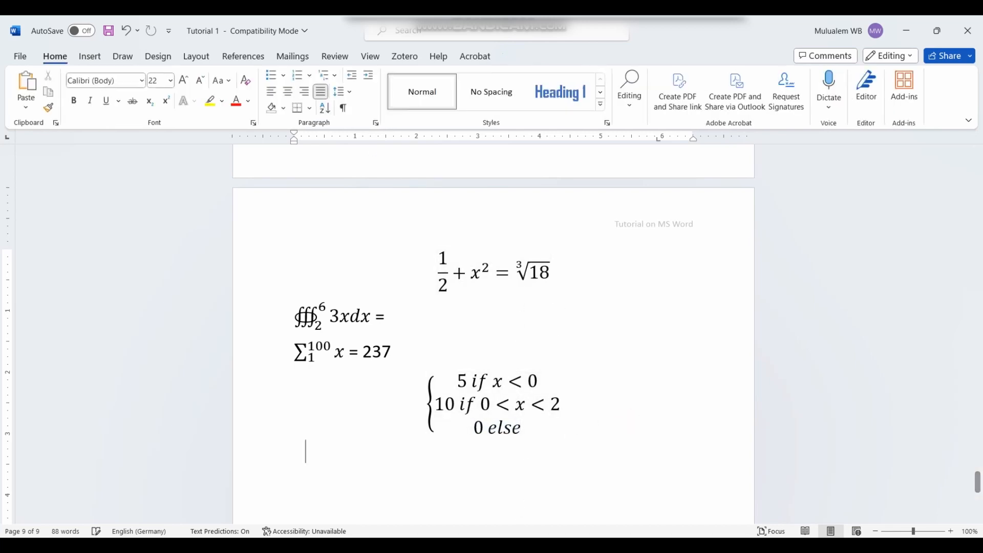
left_click(90, 56)
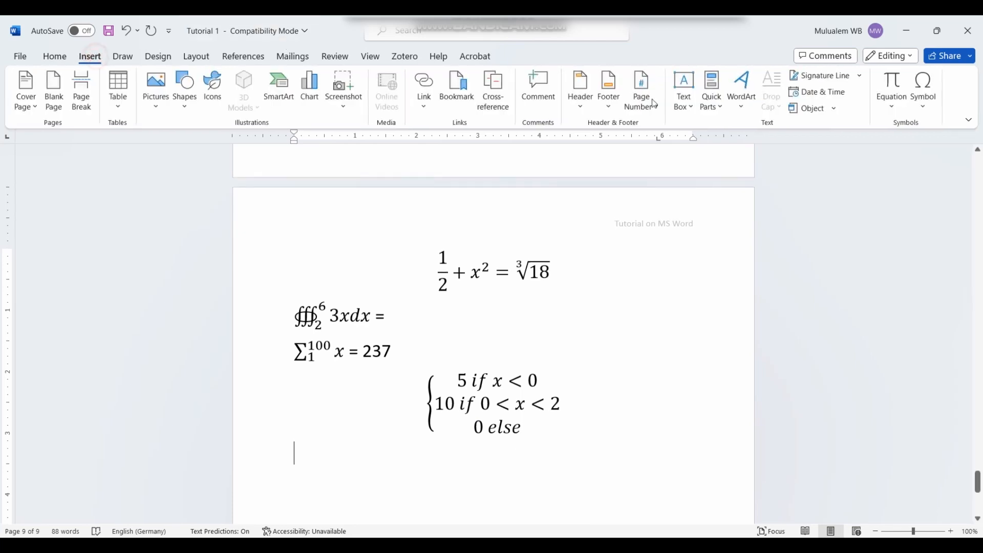
left_click(892, 83)
Step: Look through the Function gallery, then bring up the Accent choices
left_click(788, 104)
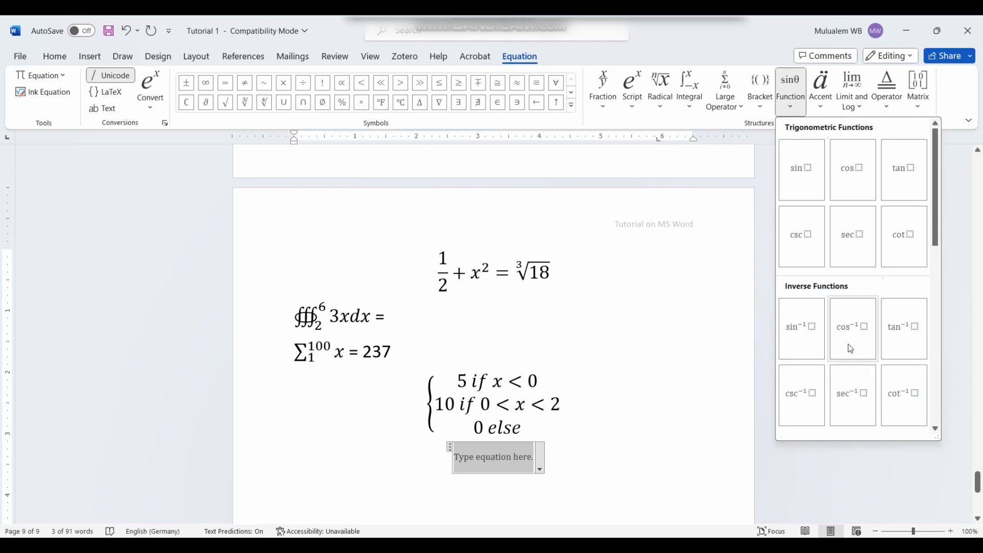
scroll(898, 362, "down", 5)
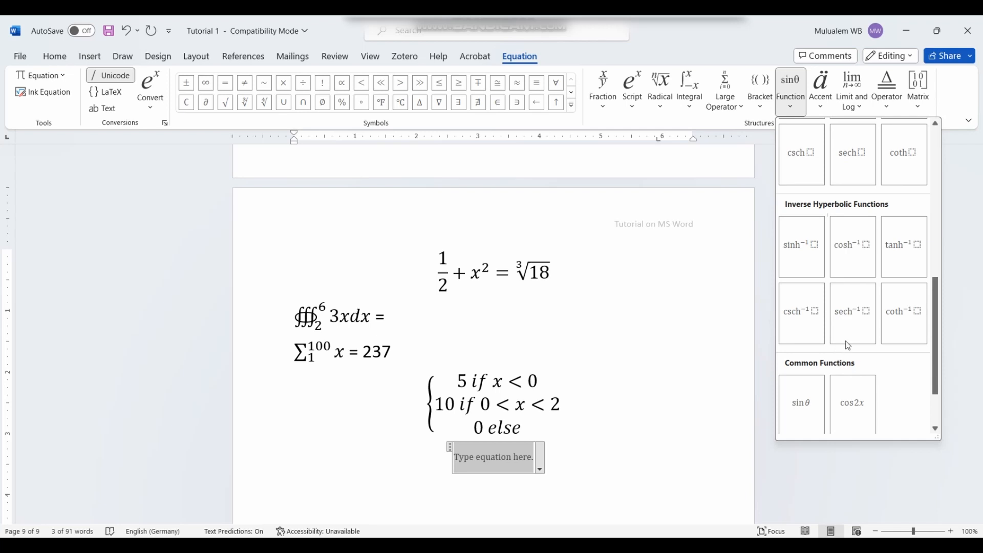
scroll(849, 298, "up", 3)
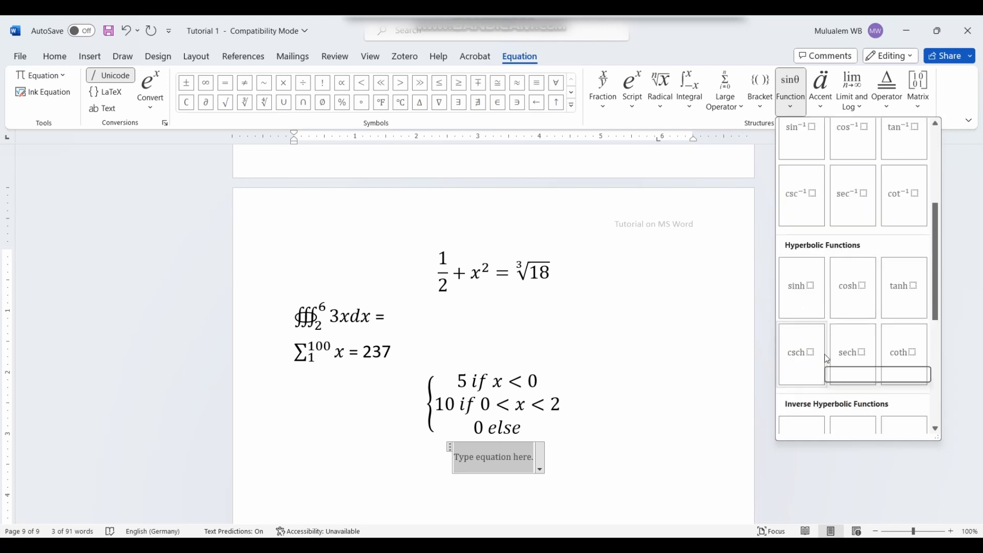
scroll(860, 359, "down", 3)
scroll(857, 368, "up", 10)
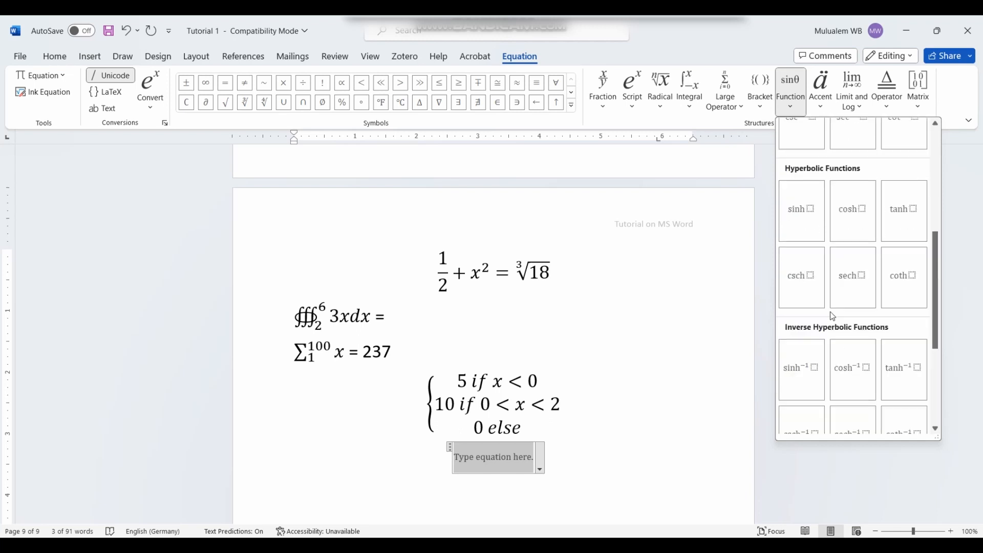
scroll(801, 317, "down", 5)
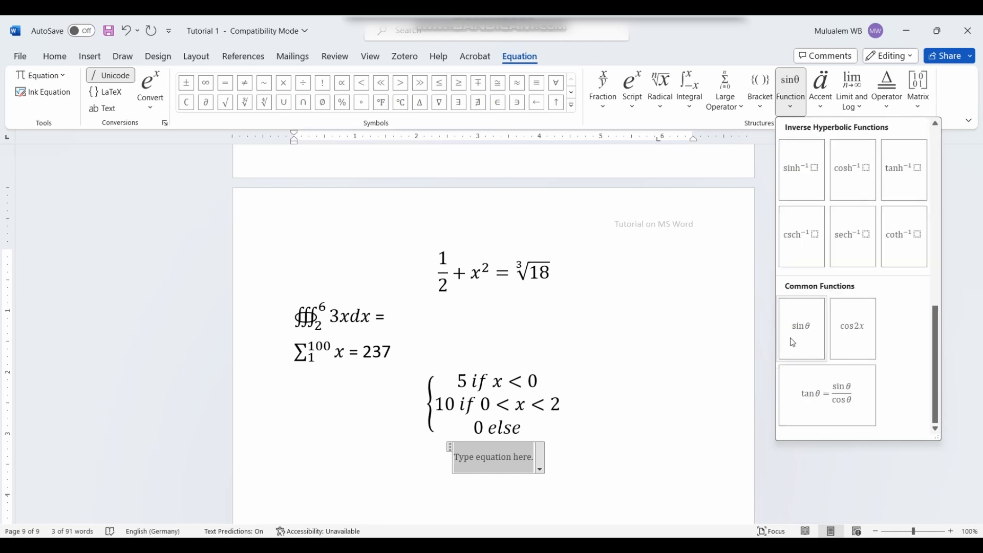
scroll(793, 340, "up", 5)
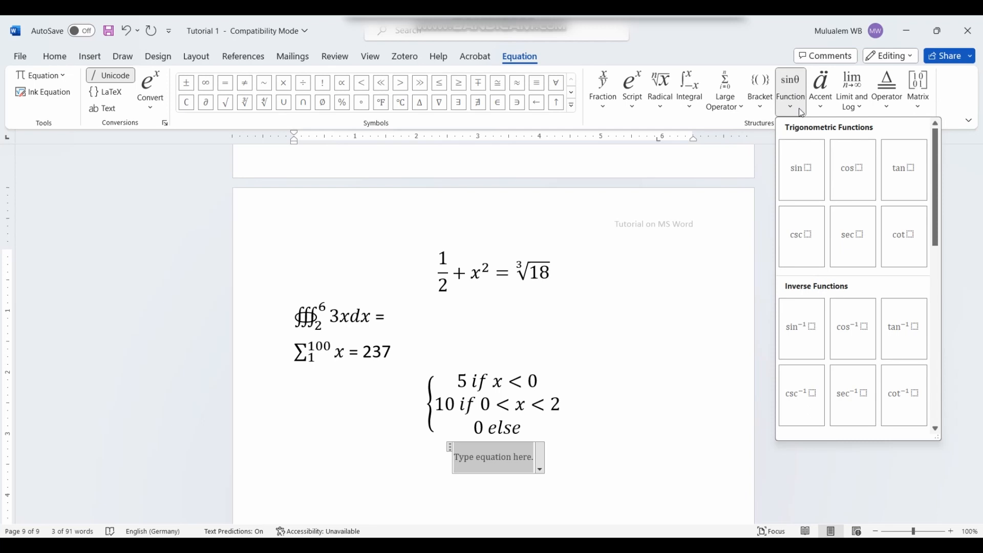
left_click(828, 111)
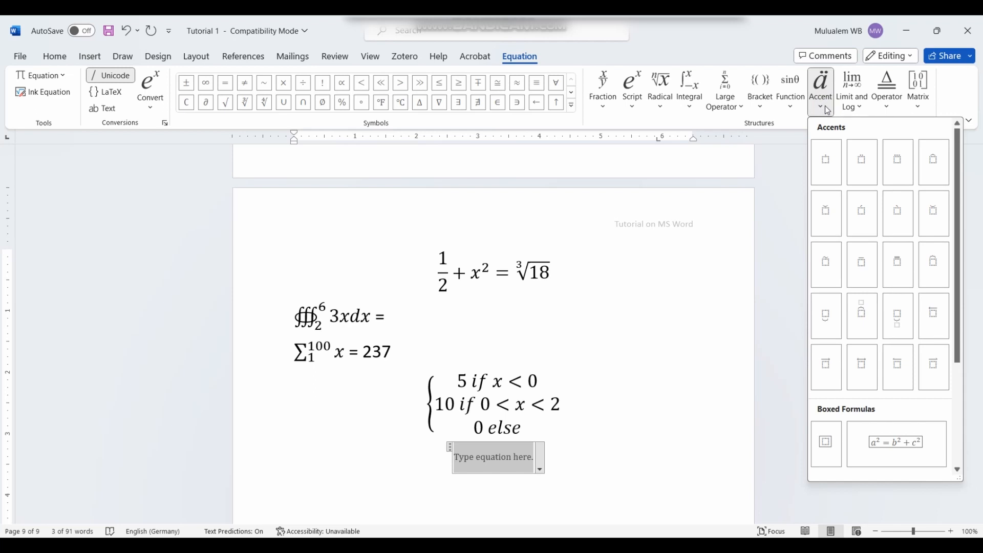
Step: Add y with a dot accent to the equation
left_click(826, 162)
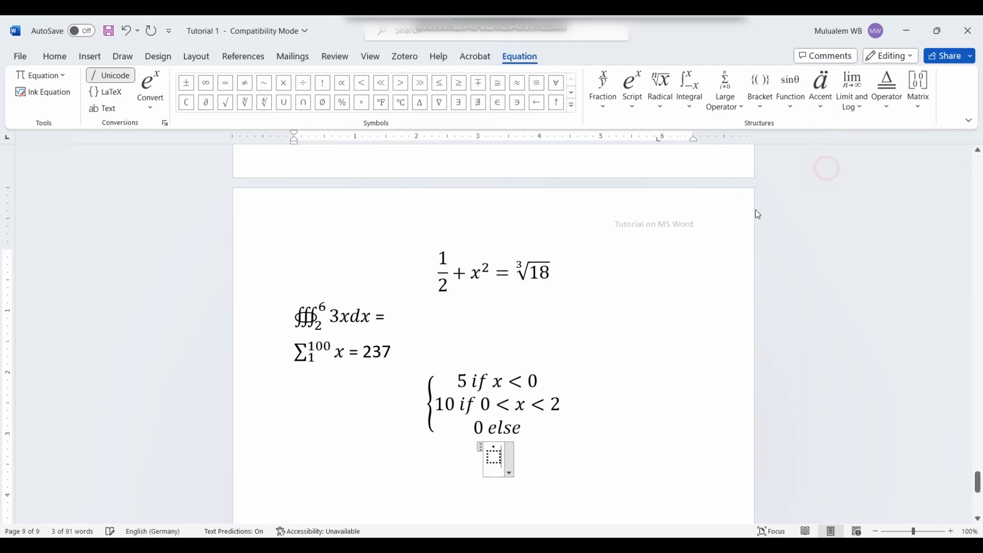
left_click(489, 460)
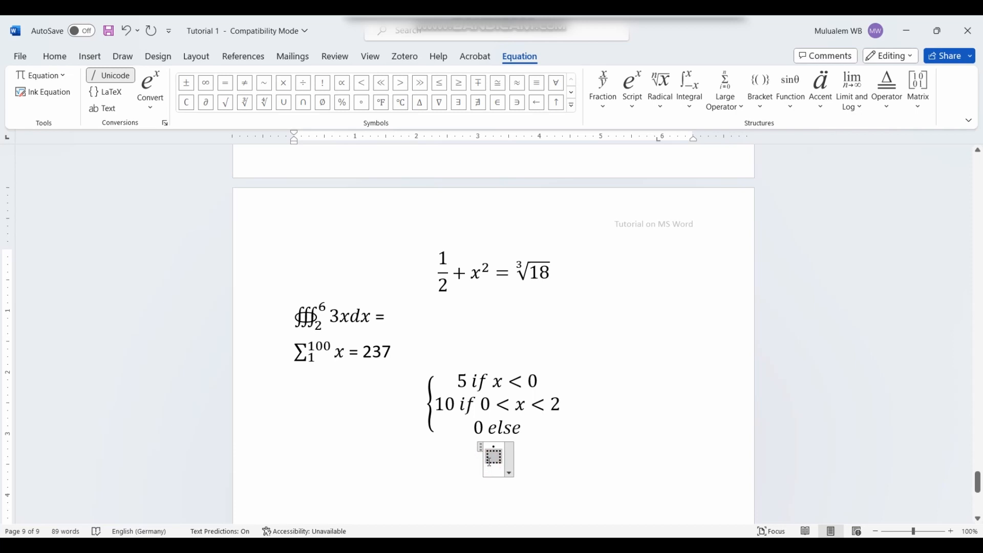
type("y")
left_click(528, 455)
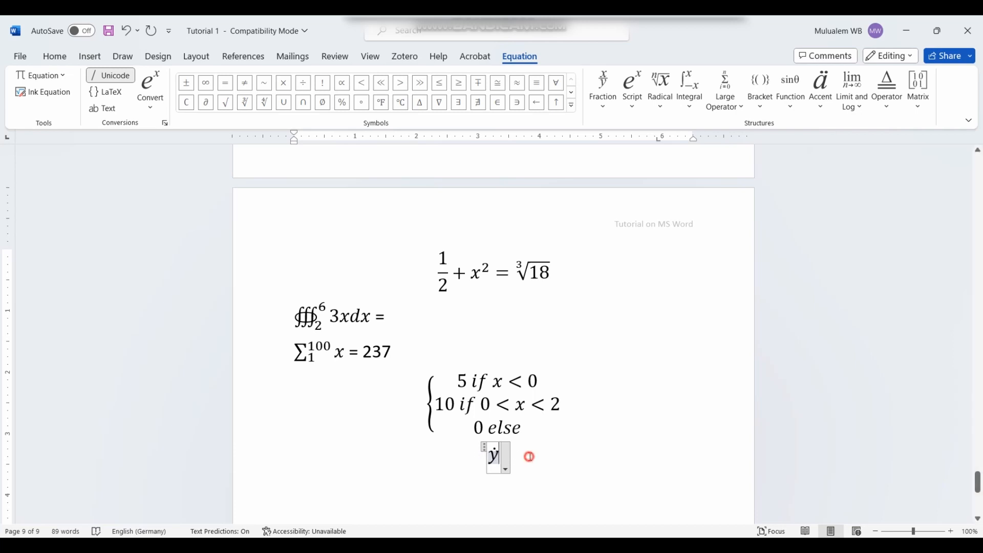
left_click(493, 455)
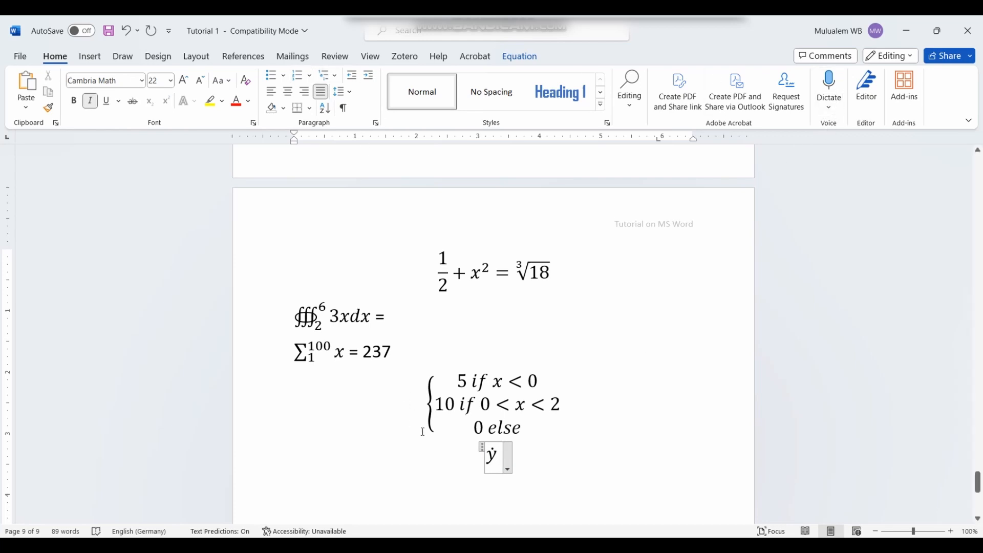
Step: Append x with a vector-arrow accent and left-align the equation with Ctrl+L
left_click(90, 56)
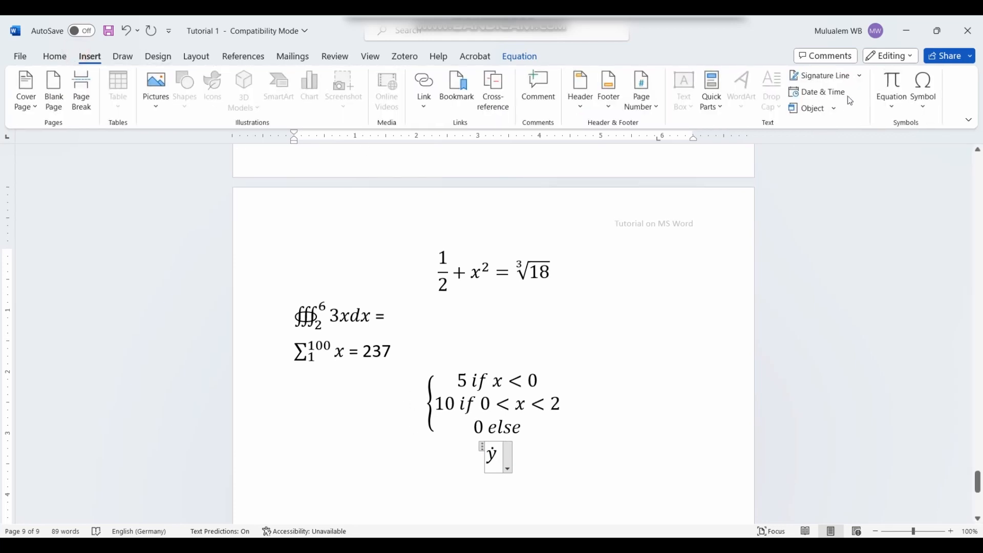
left_click(891, 85)
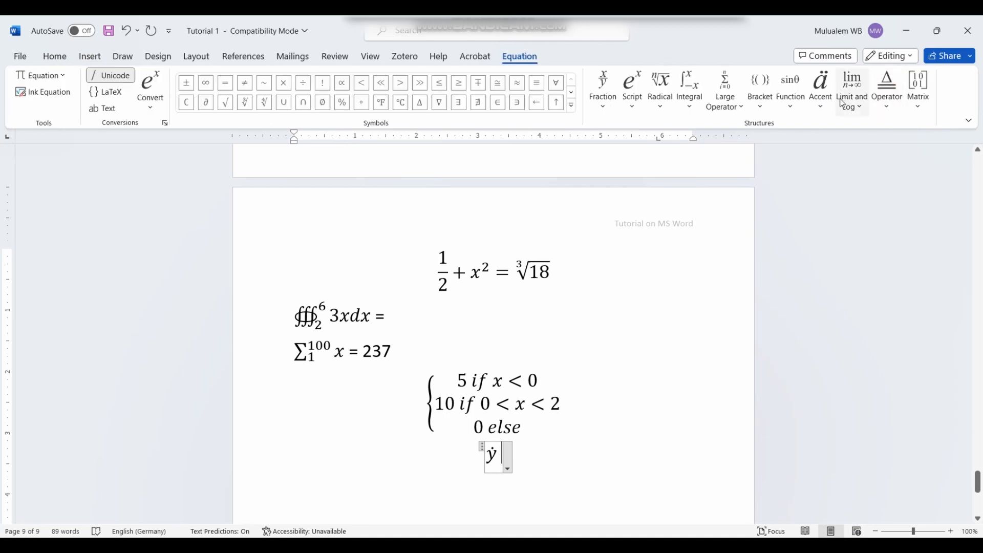
left_click(821, 92)
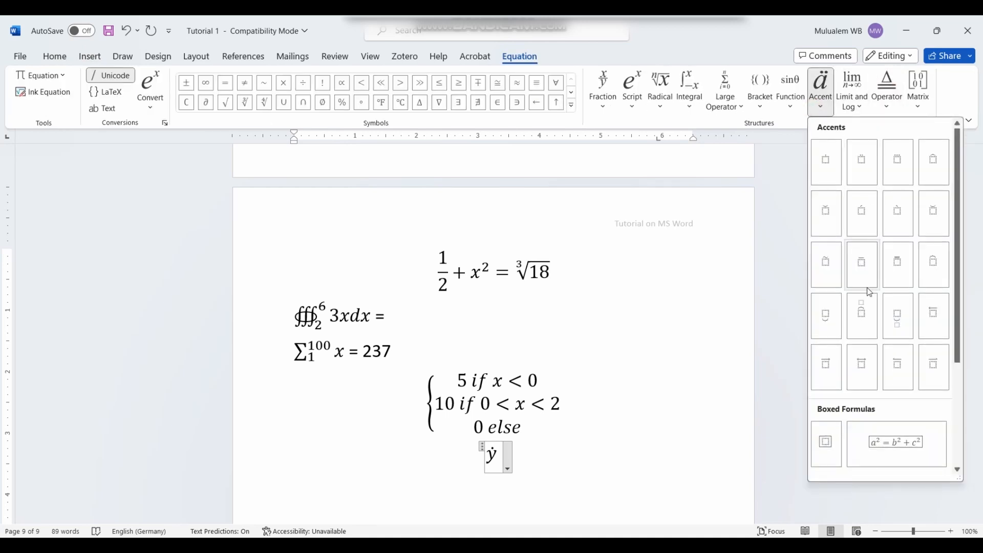
left_click(827, 364)
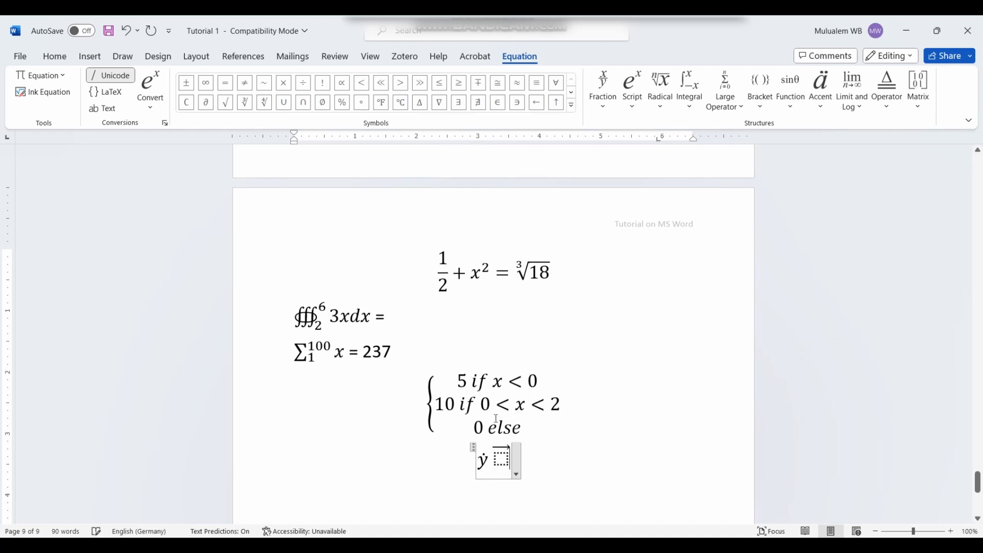
type("x⃗")
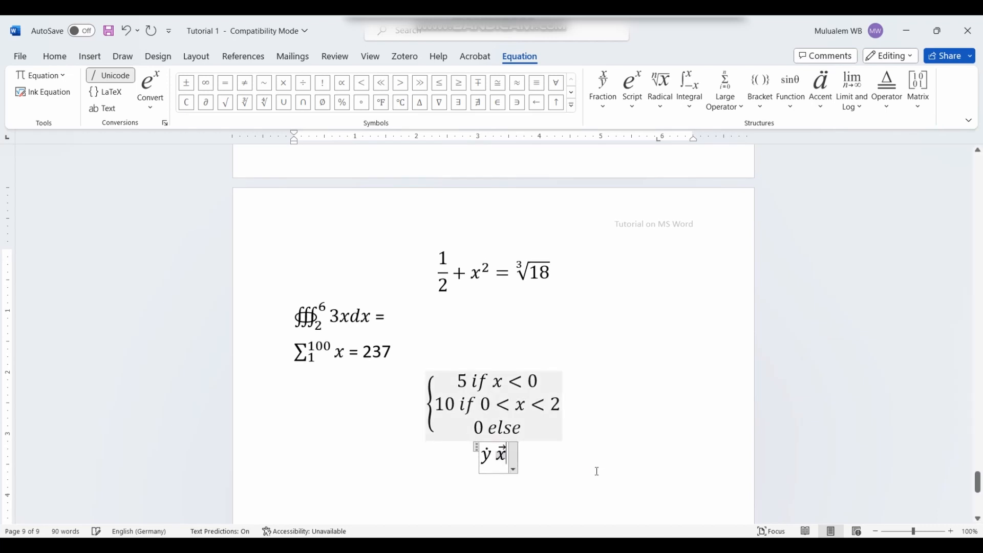
left_click(594, 467)
key("ctrl+l")
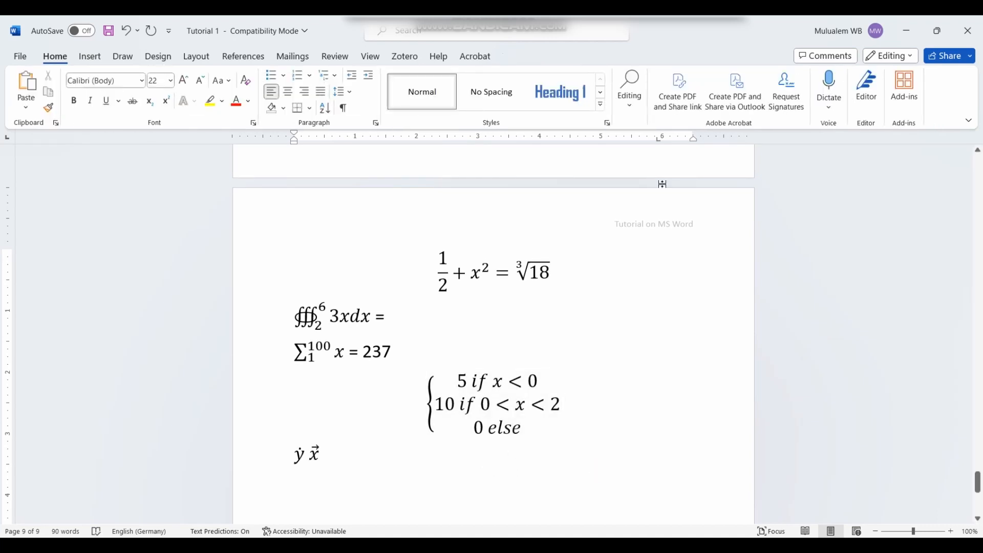
left_click(89, 57)
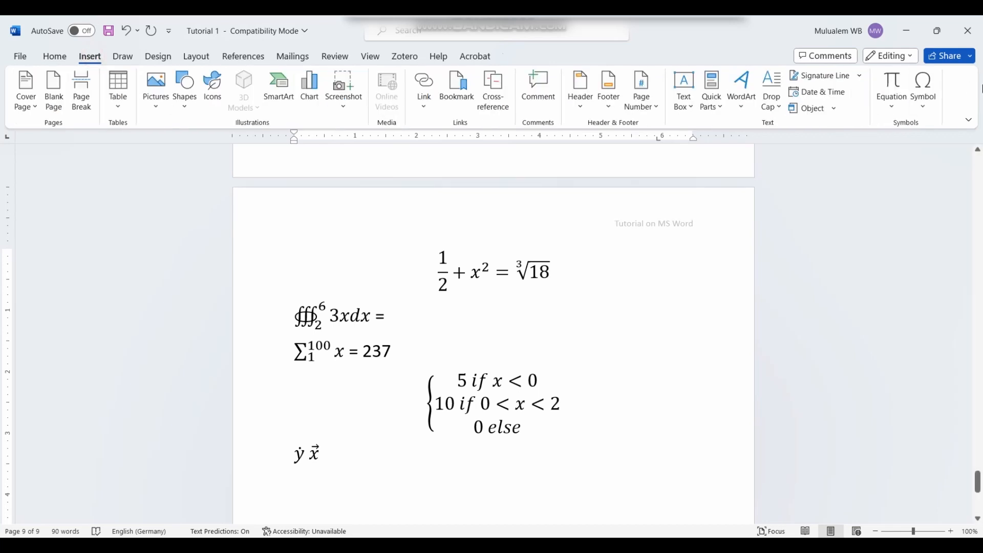
Step: Add a new equation containing an underbrace structure after ẏ x⃗
left_click(909, 91)
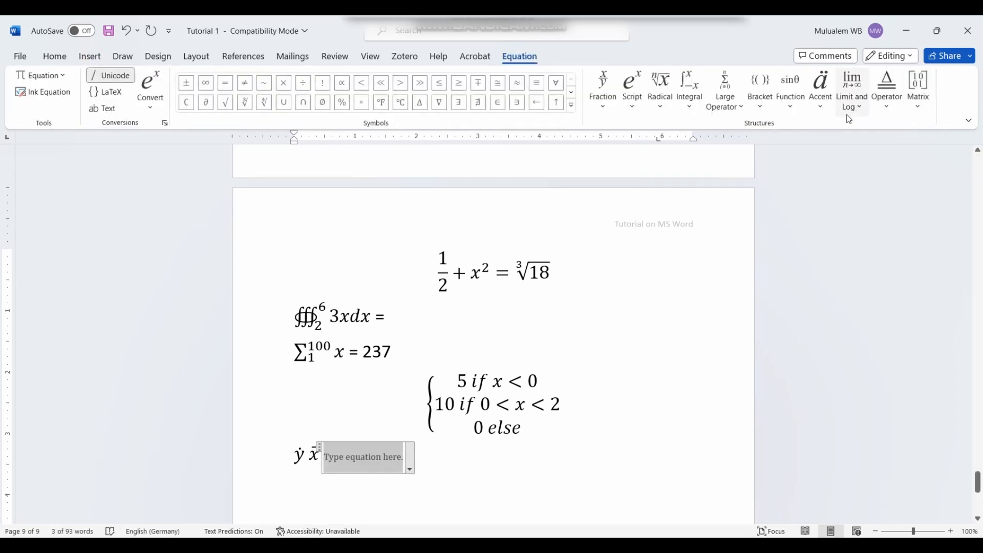
left_click(819, 108)
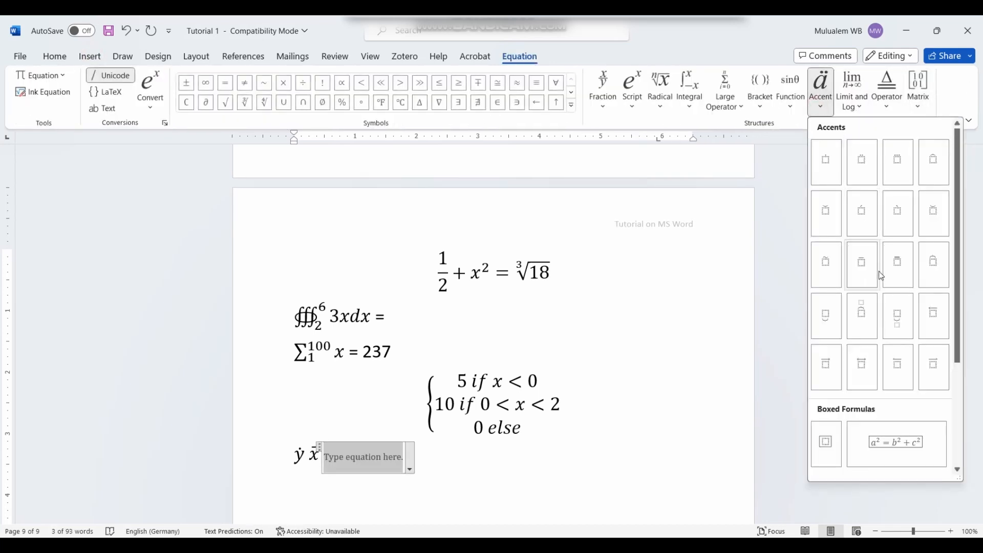
left_click(901, 321)
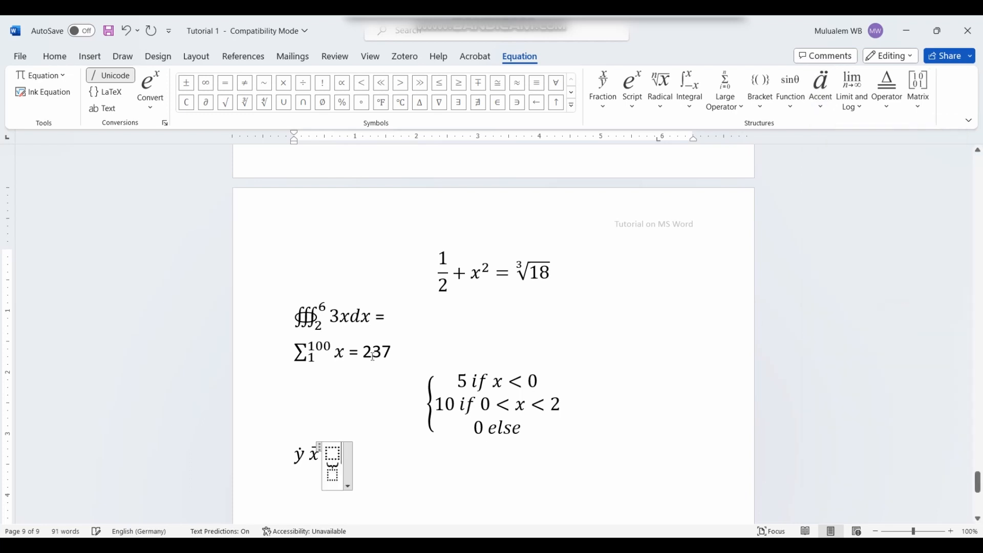
left_click(333, 451)
type("x")
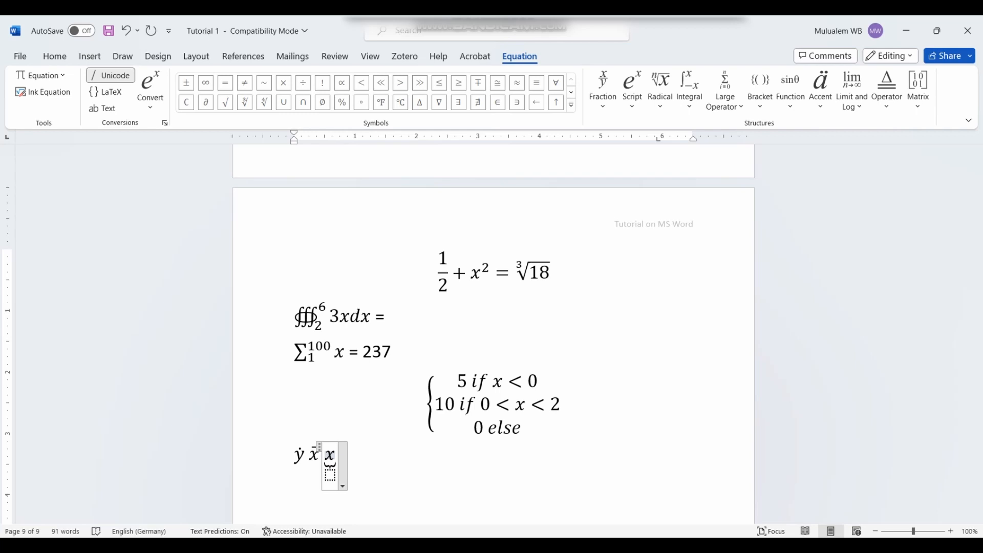
key("BackSpace")
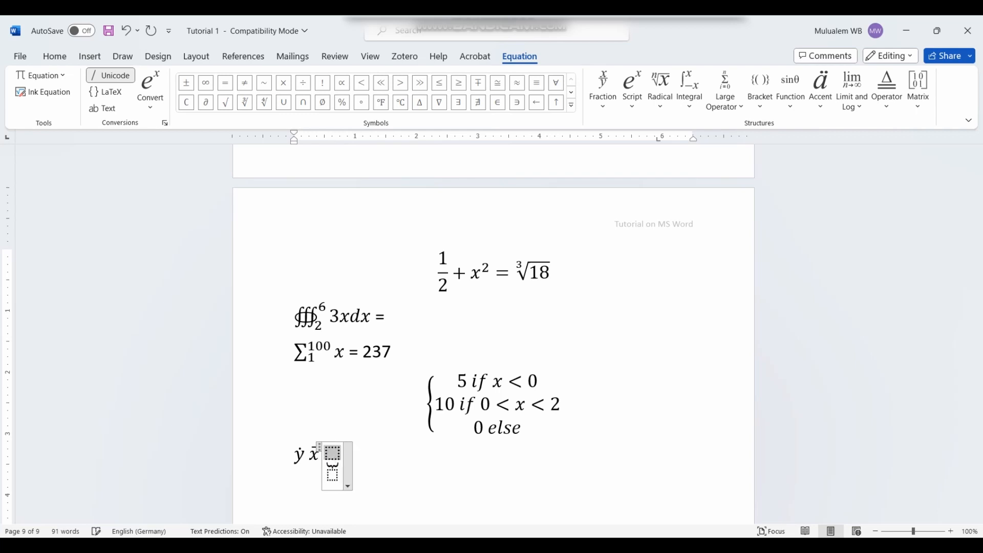
Step: Enter x² above the underbrace using a superscript structure
left_click(637, 101)
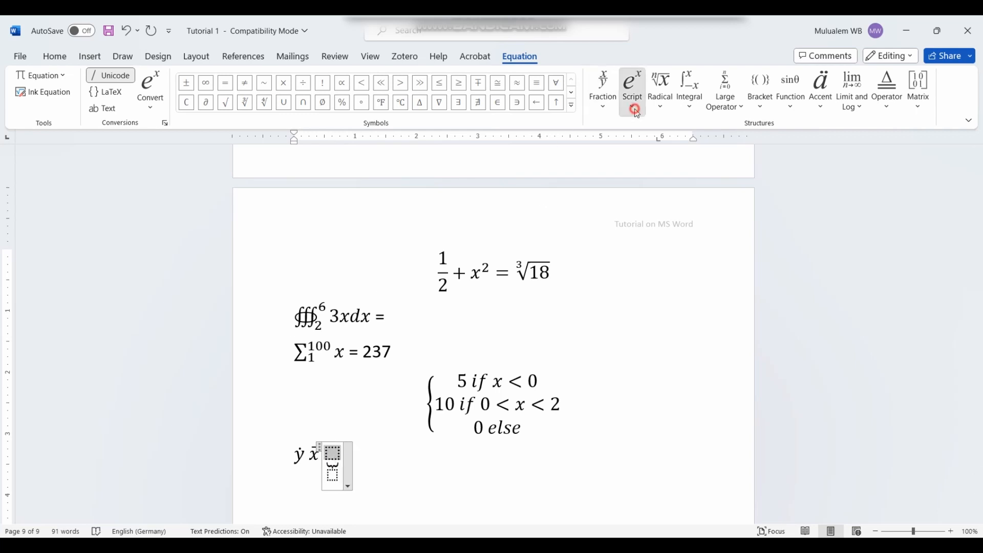
left_click(646, 177)
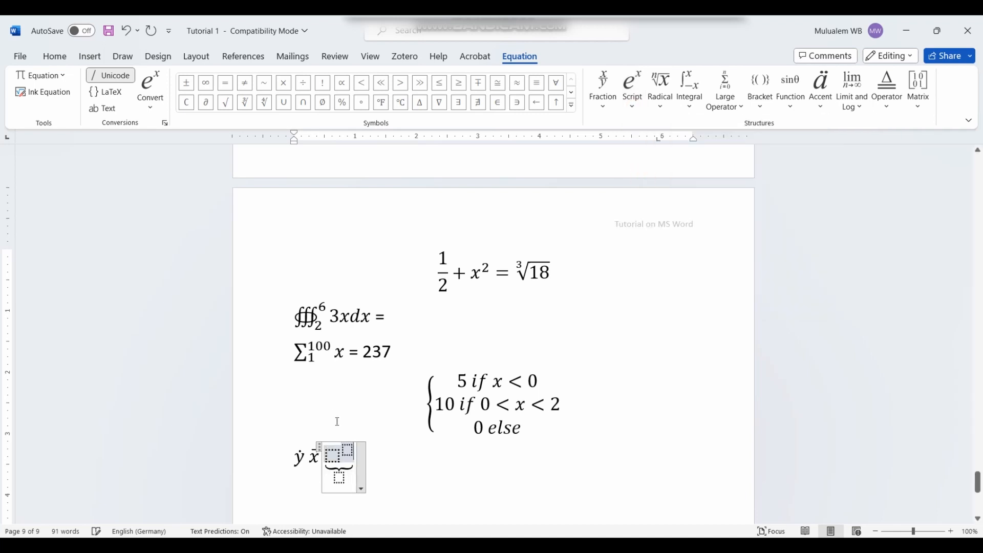
left_click(334, 455)
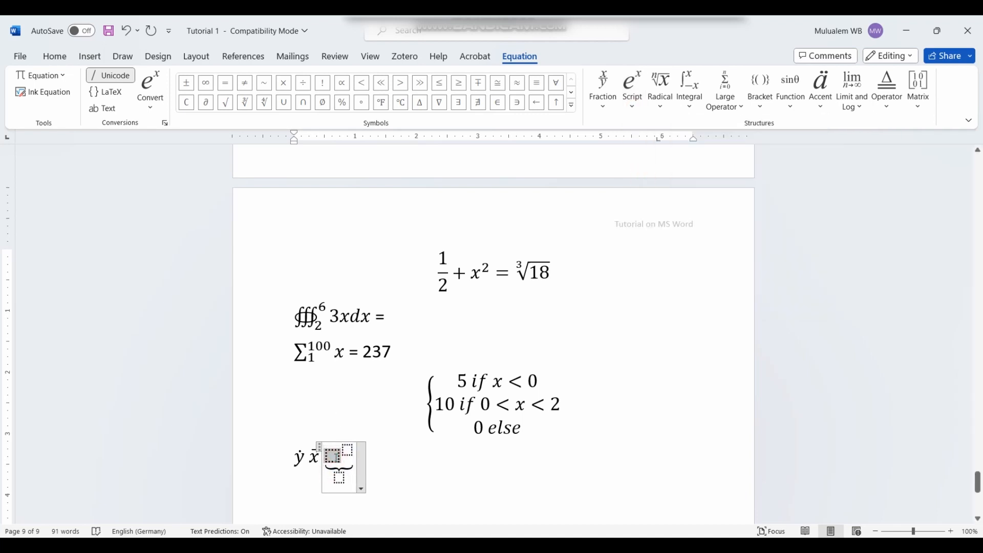
type("x")
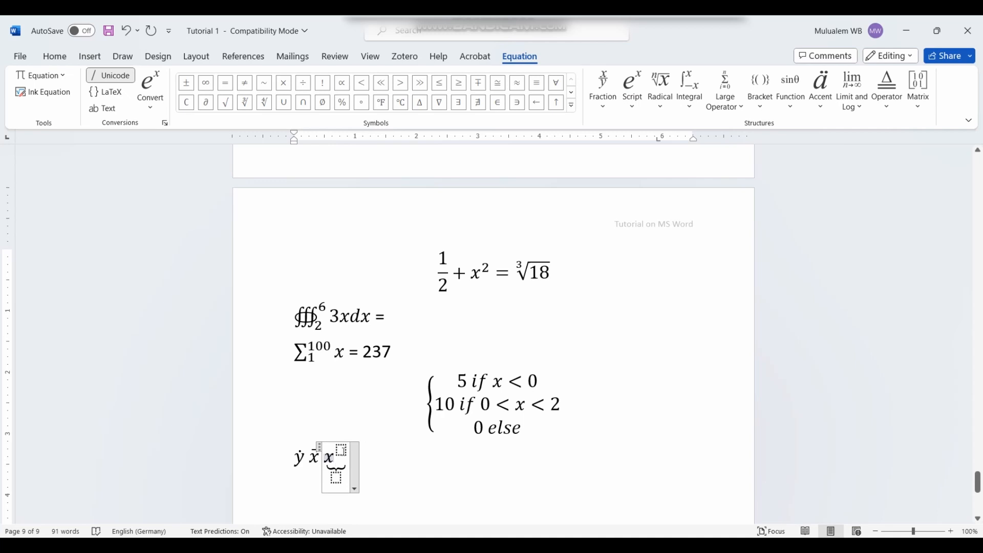
left_click(341, 450)
type("2")
left_click(338, 454)
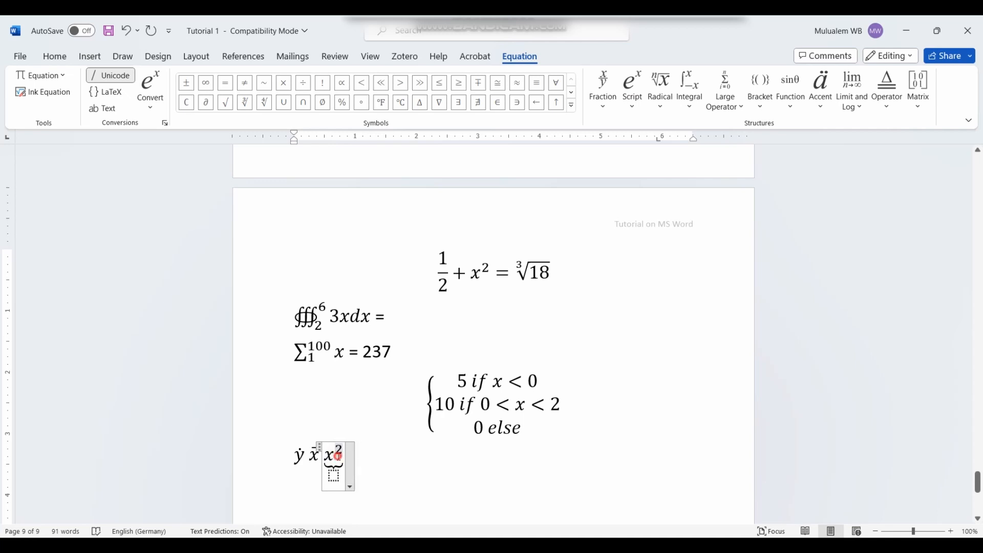
left_click(345, 452)
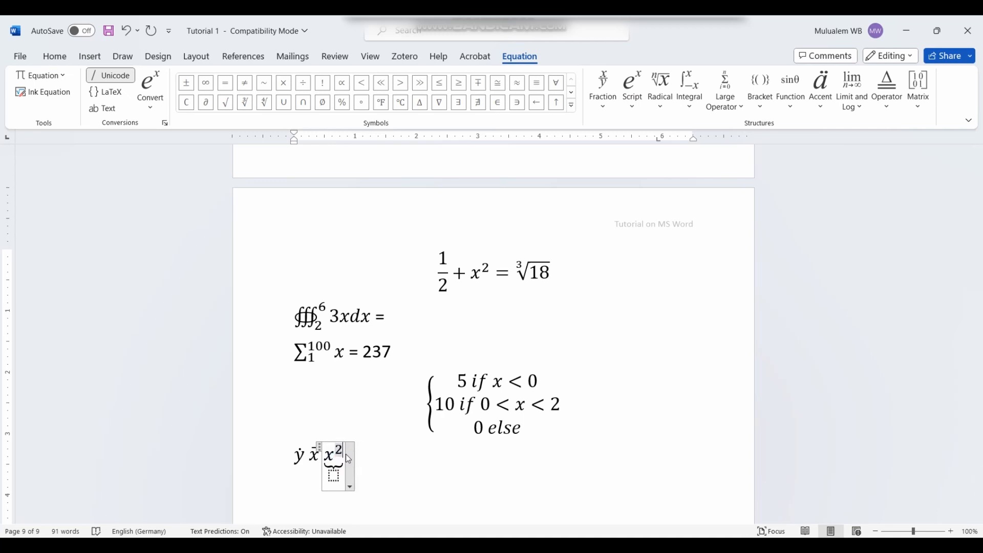
Step: Continue the expression with + y² = 25 above the brace
type("+")
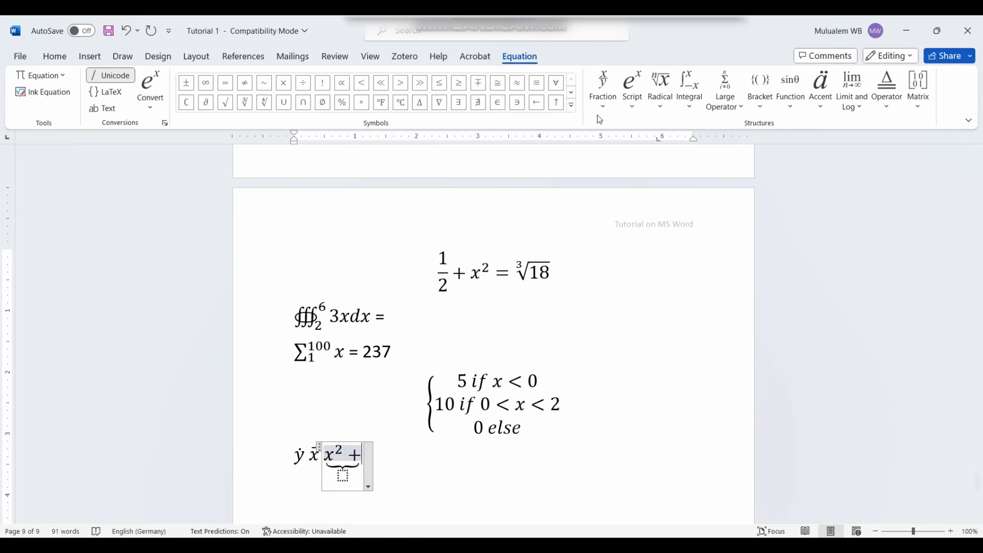
left_click(632, 90)
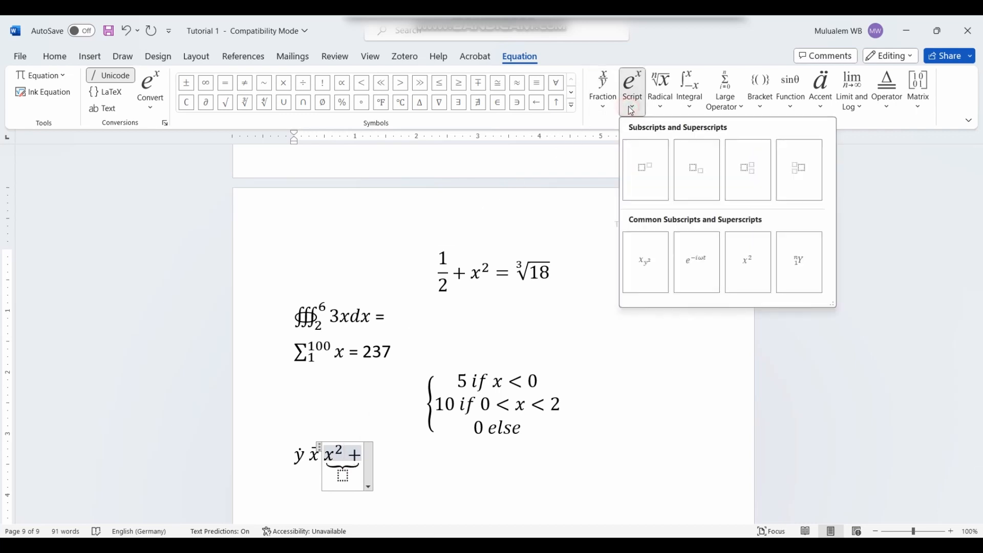
left_click(654, 187)
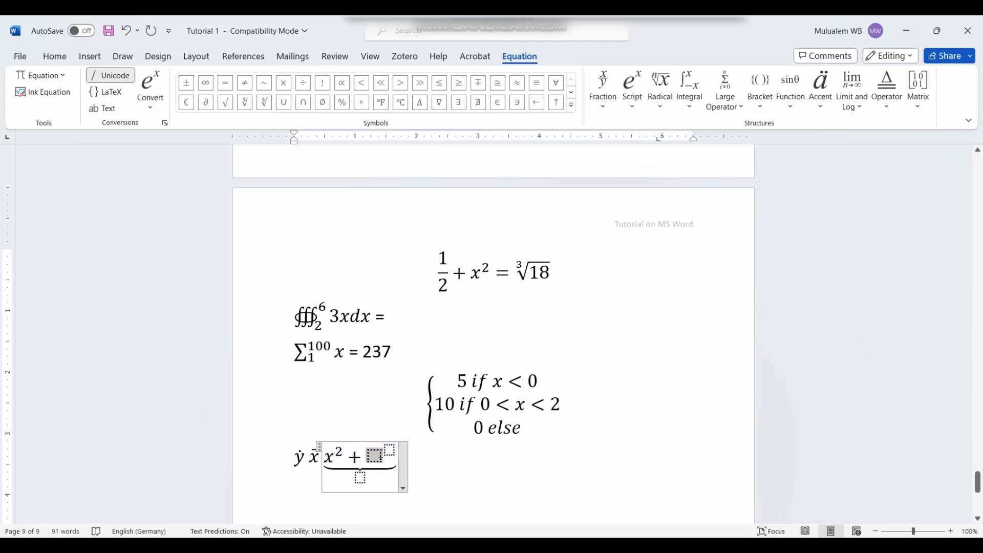
type("y")
left_click(384, 449)
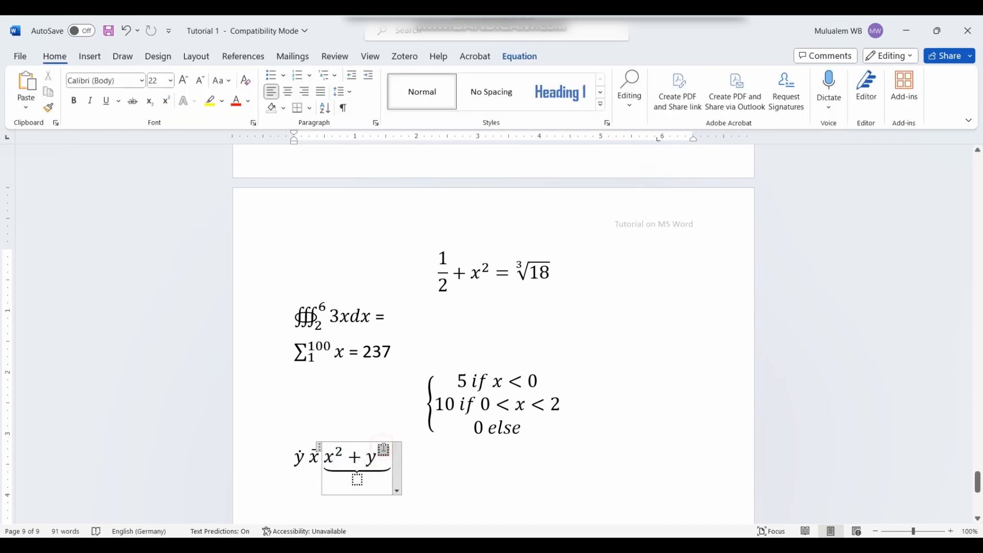
type("2")
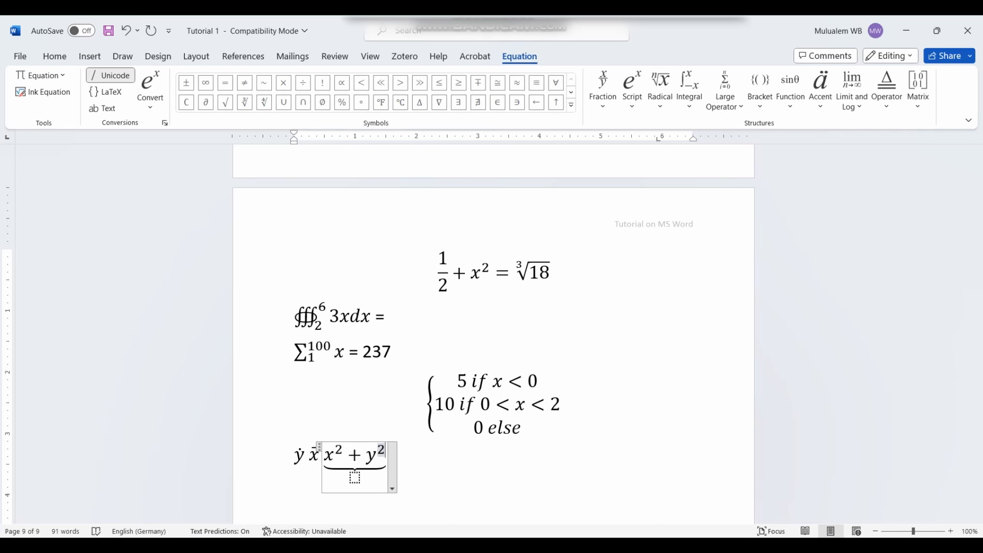
key("Right")
type("= ")
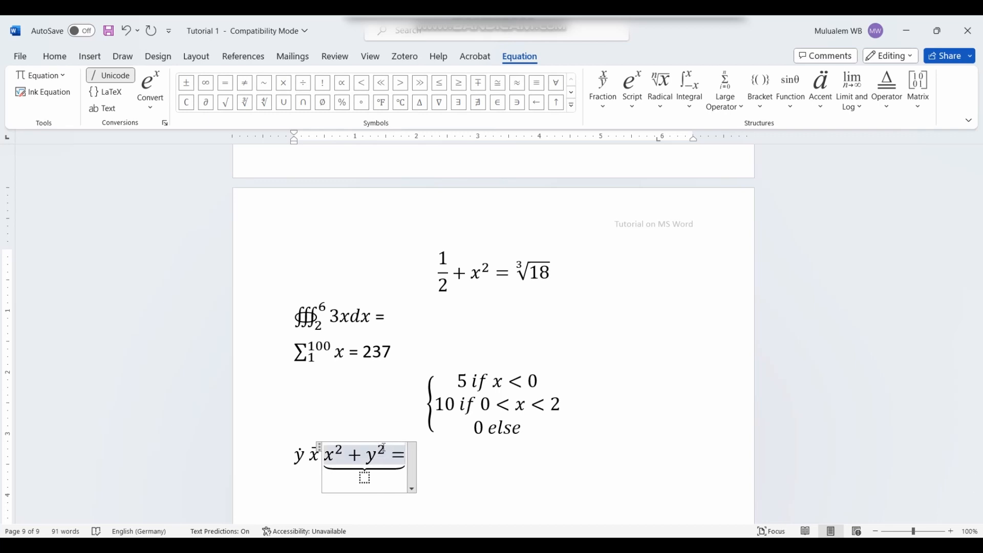
type("25")
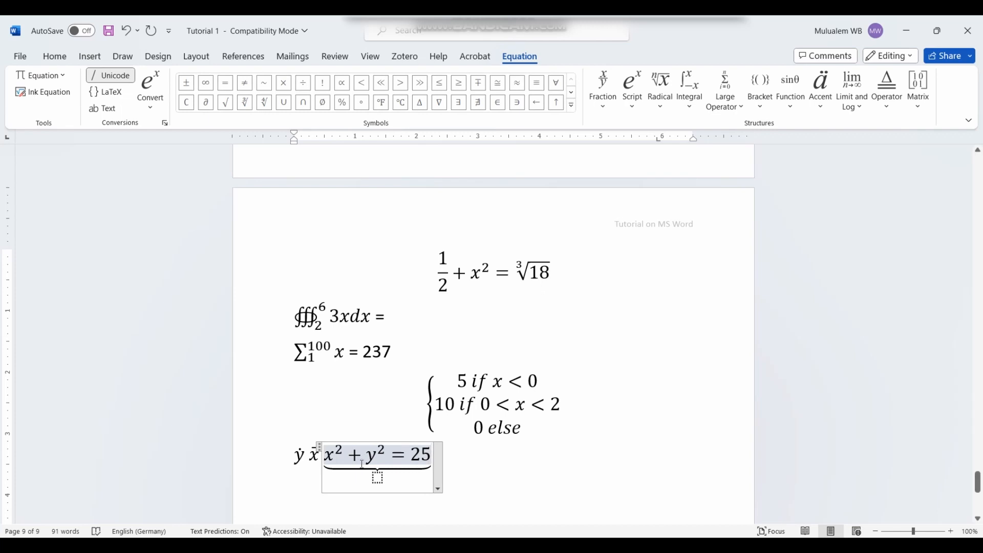
Step: Type the label 'Circle' beneath the brace and select the stray ẏ x⃗
left_click(377, 477)
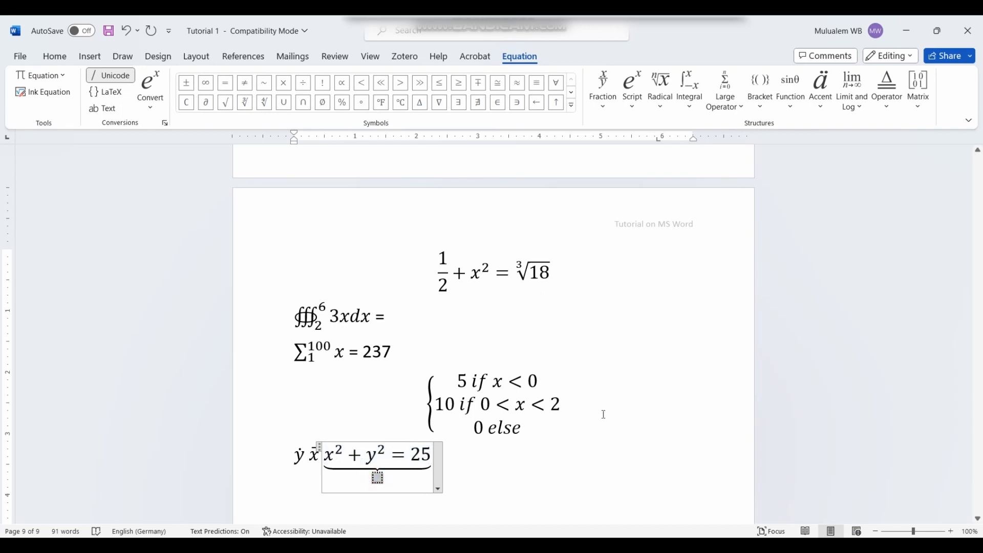
type("Ci")
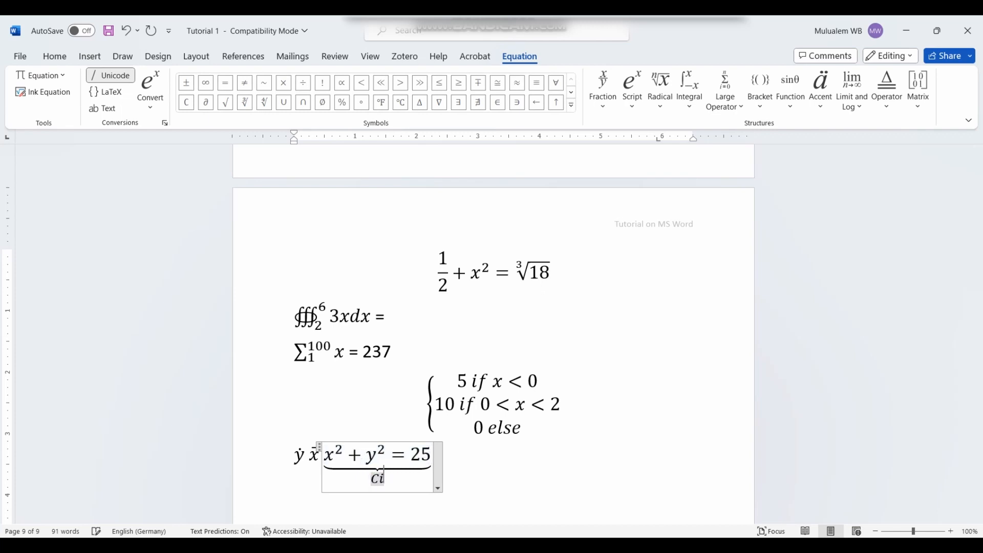
type("rcle")
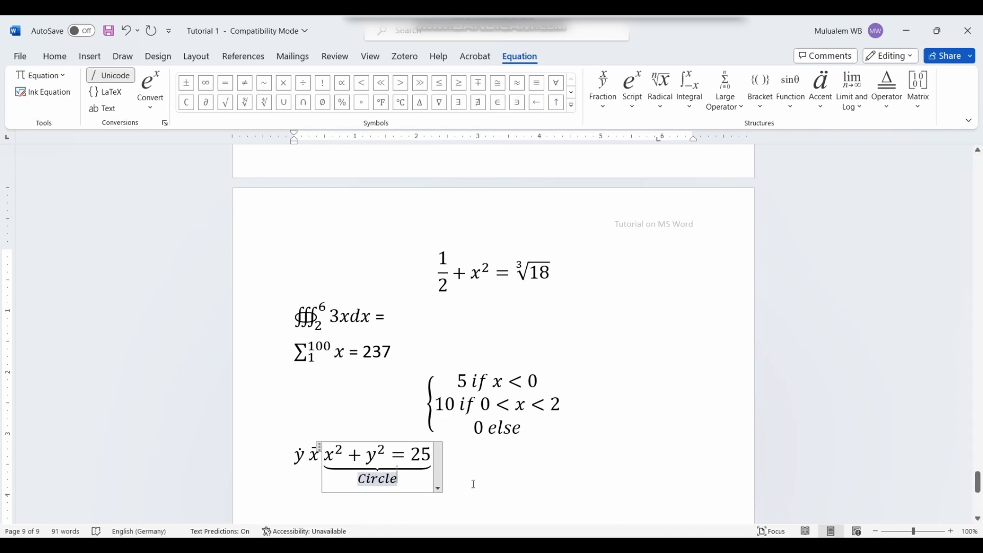
left_click(473, 484)
left_click_drag(318, 455, 294, 457)
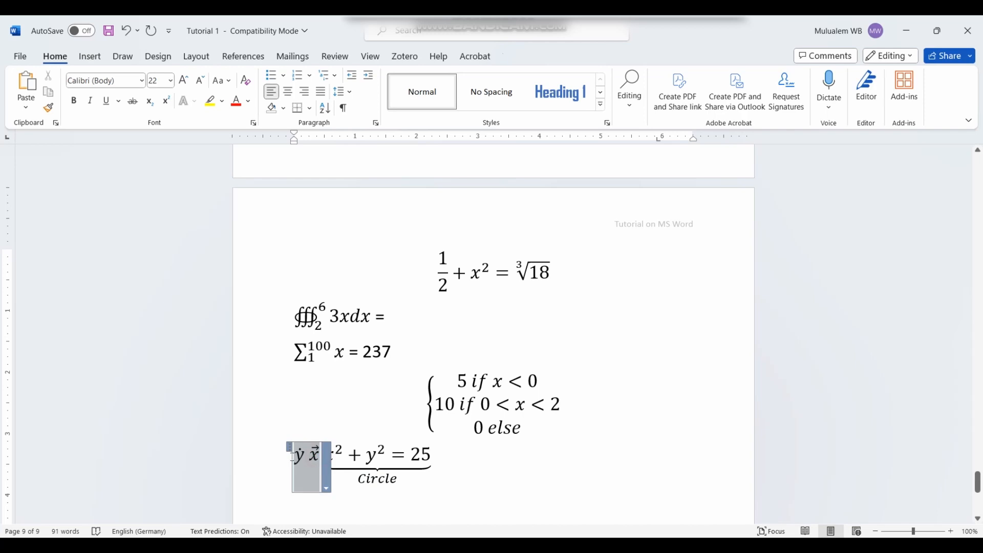
Step: Delete the stray ẏ x⃗ symbols before the circle equation
key("BackSpace")
left_click(682, 468)
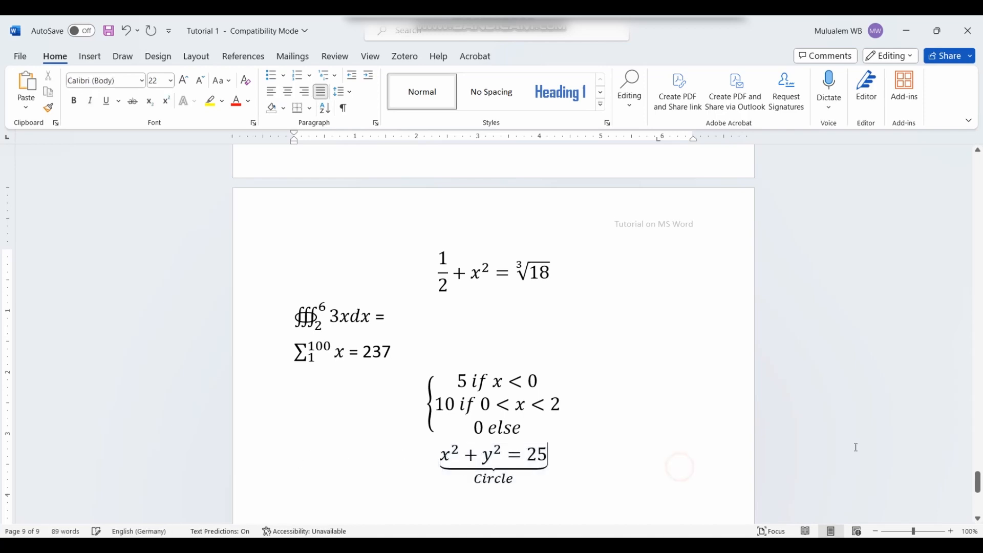
scroll(555, 442, "down", 2)
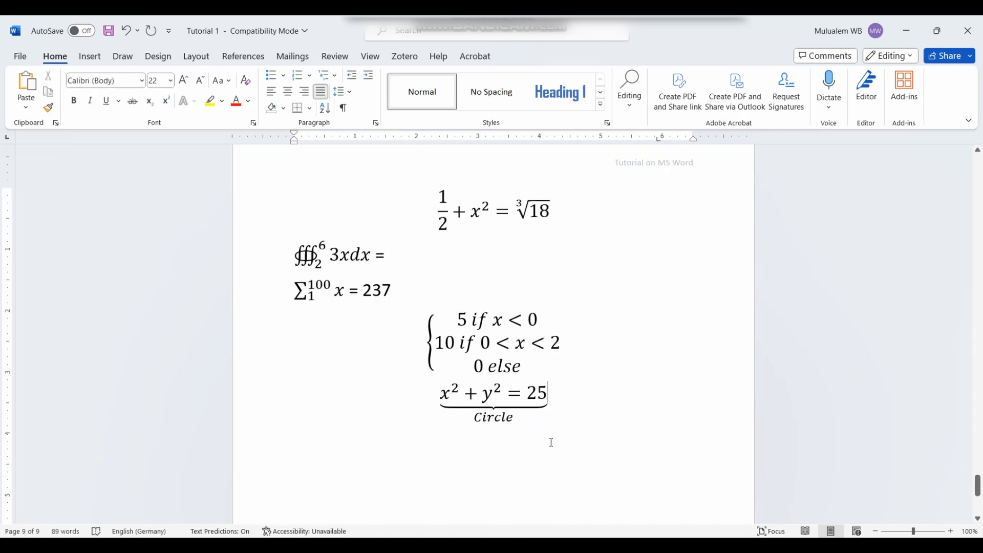
Step: Make the 'Circle' label non-italic and red
left_click(506, 417)
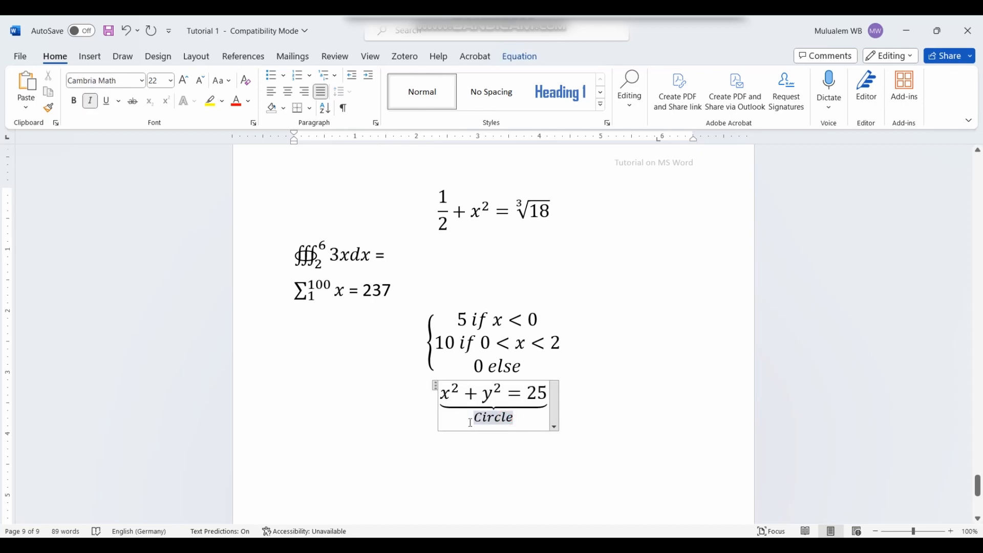
mouse_move(472, 419)
left_mouse_down()
mouse_move(512, 423)
mouse_move(479, 422)
left_mouse_up()
left_click(512, 419)
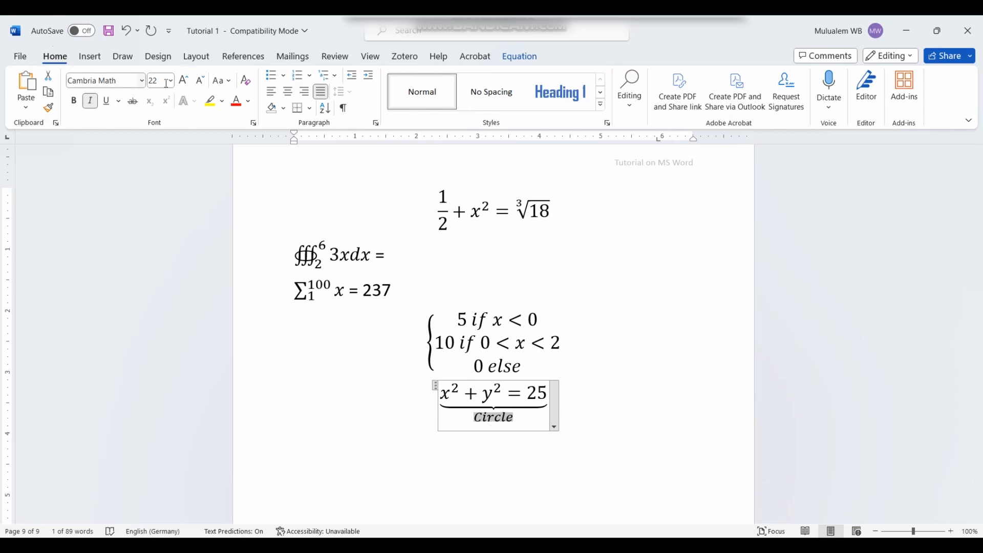
left_click(90, 101)
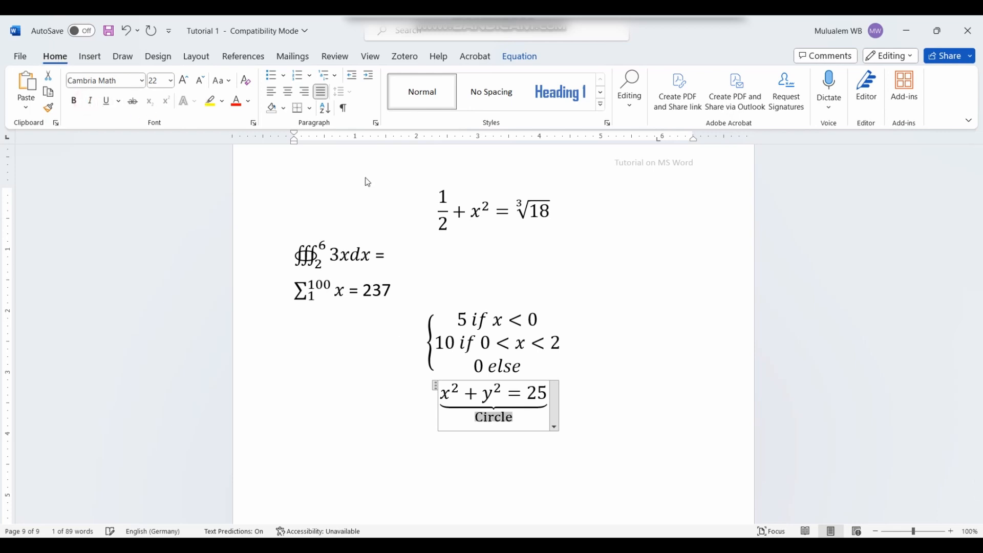
left_click(236, 101)
left_click(656, 420)
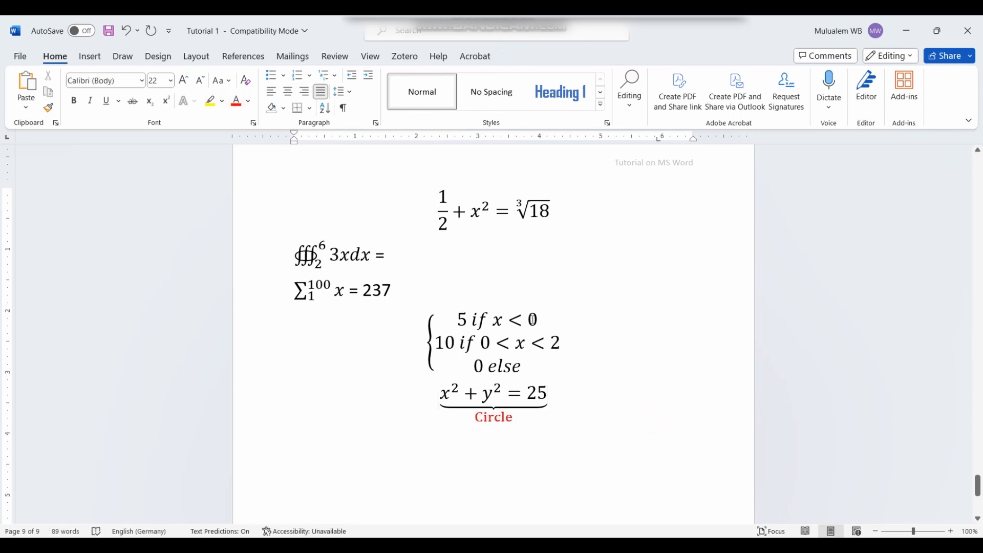
Step: Add a new empty line after the circle equation
left_click(571, 398)
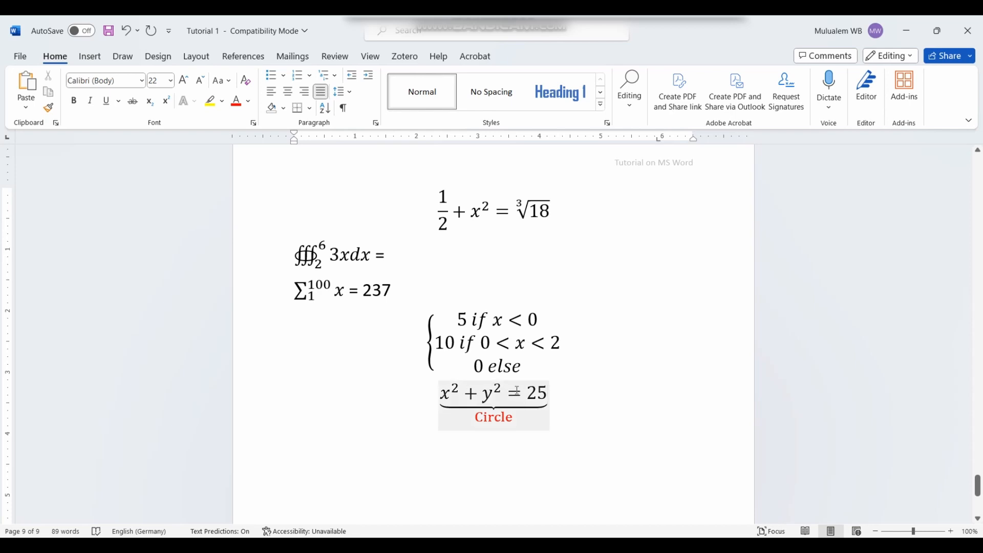
left_click(563, 416)
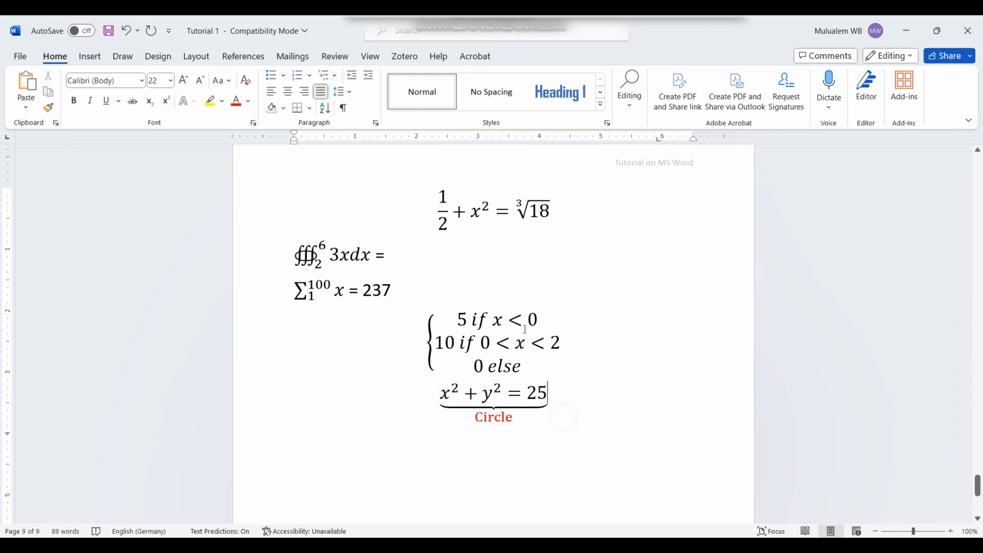
left_click(576, 402)
key("Return")
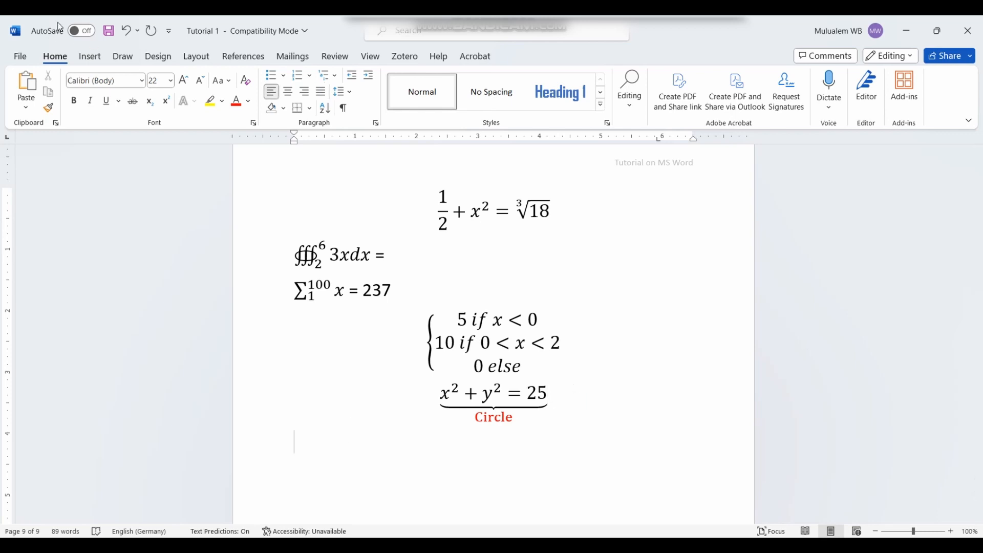
left_click(90, 57)
Step: Insert a new equation log₁₀ 24 using the log-with-base structure
left_click(894, 81)
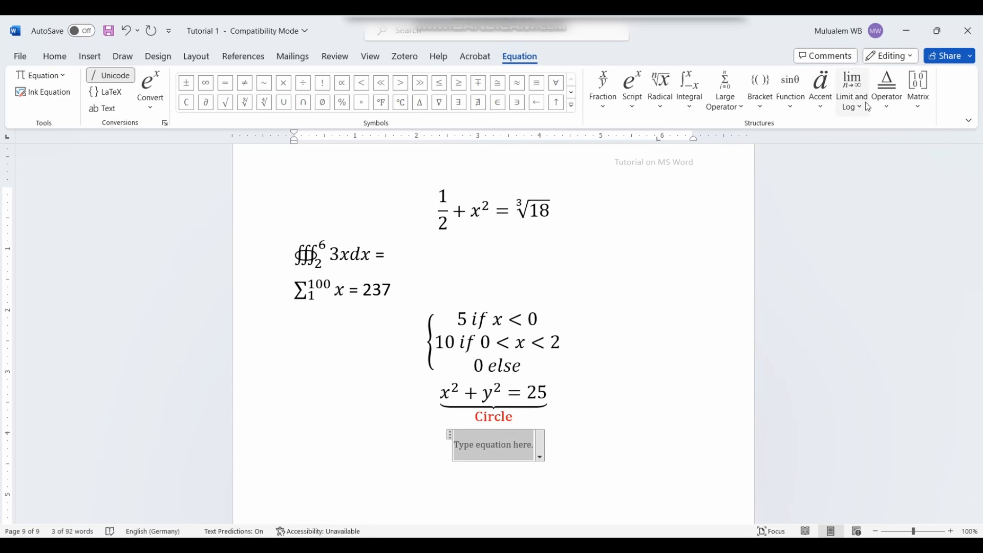
left_click(863, 87)
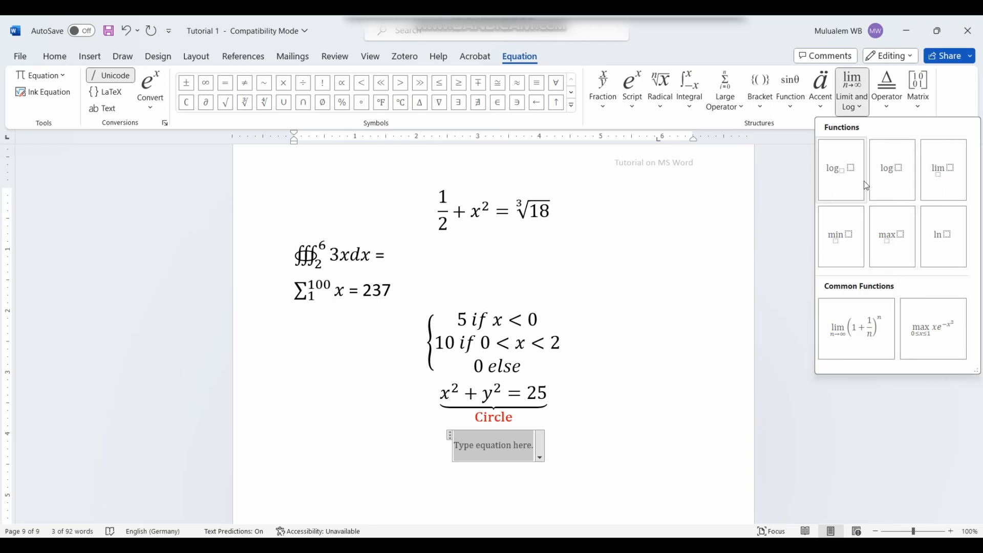
left_click(850, 184)
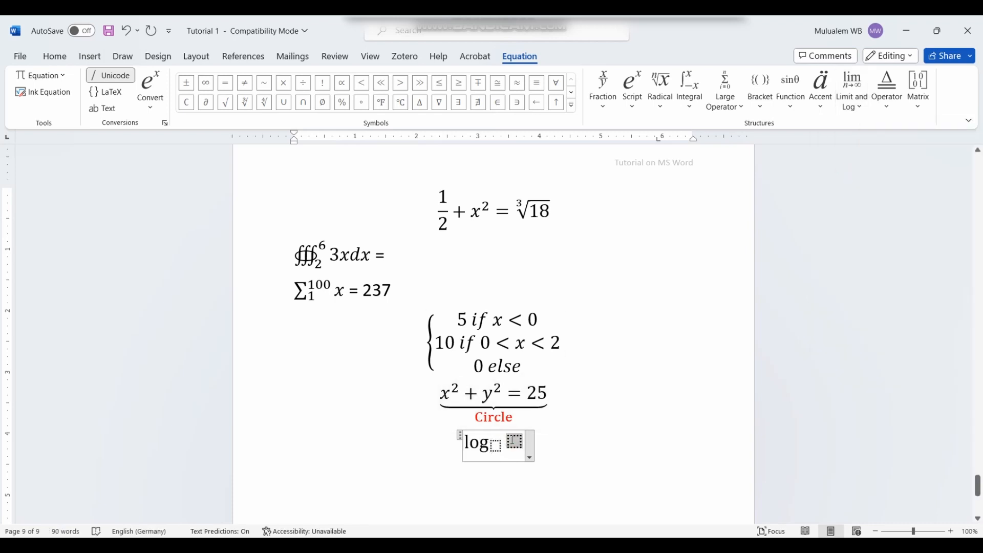
type("24")
left_click(494, 444)
type("10")
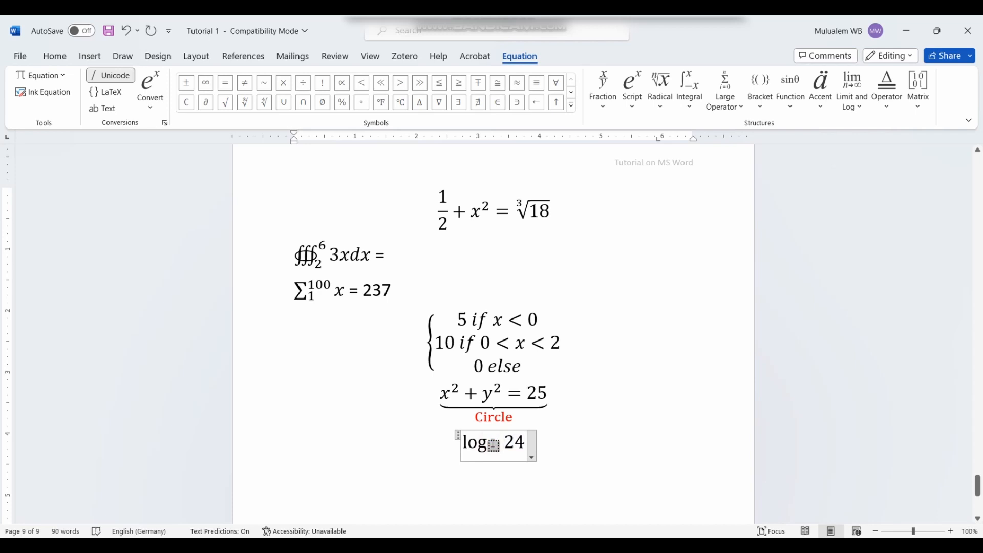
left_click(542, 437)
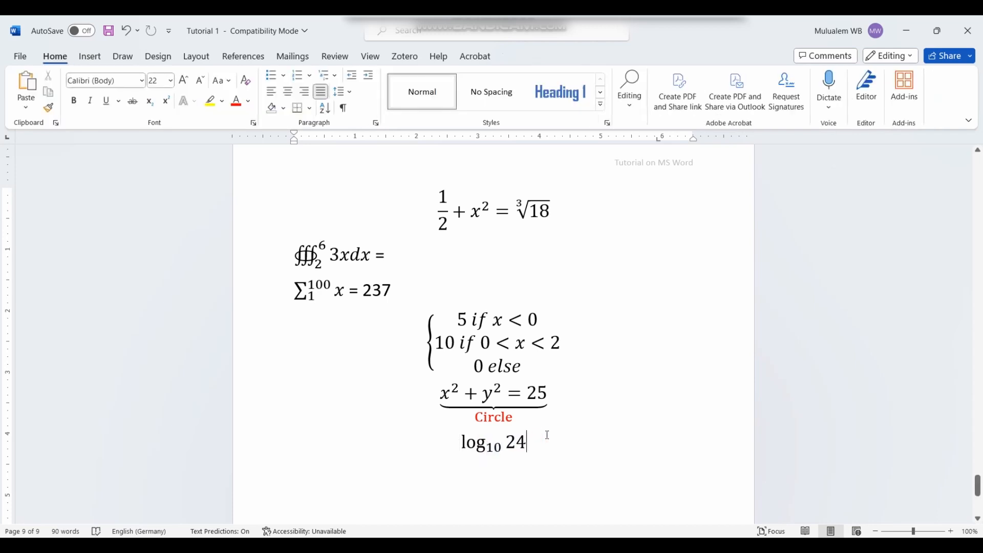
left_click(89, 56)
Step: Insert the plain logarithm equation log 24 below log₁₀ 24
left_click(892, 87)
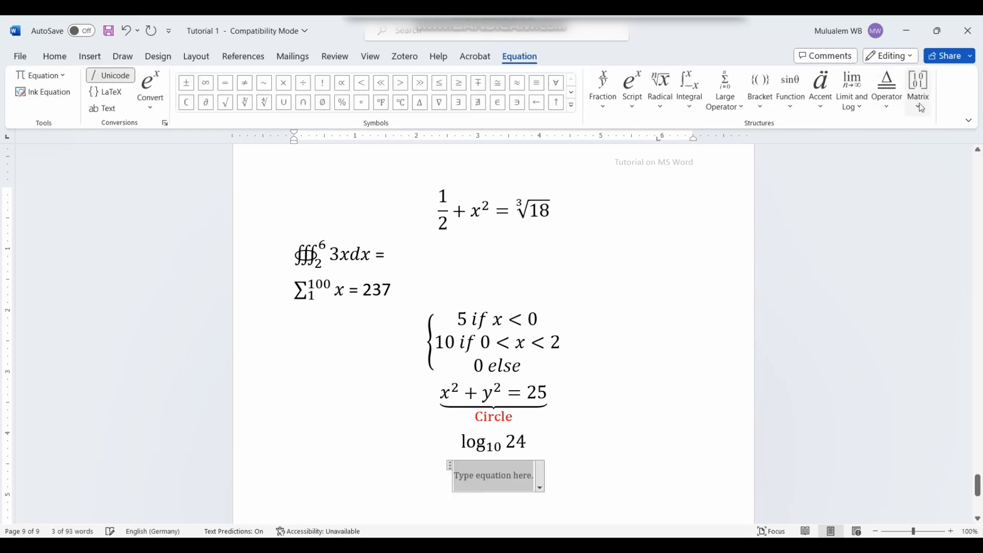
left_click(852, 91)
left_click(889, 171)
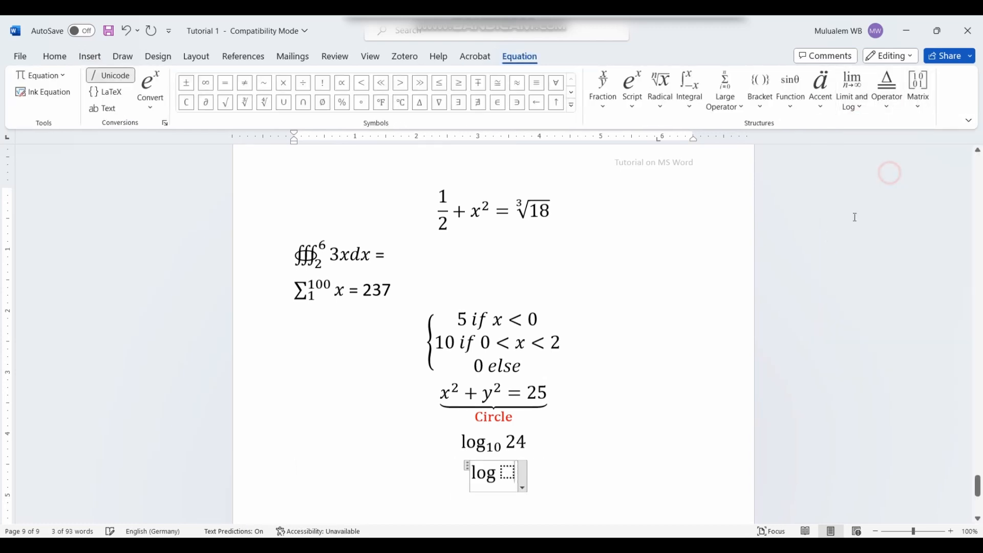
left_click(507, 470)
type("23")
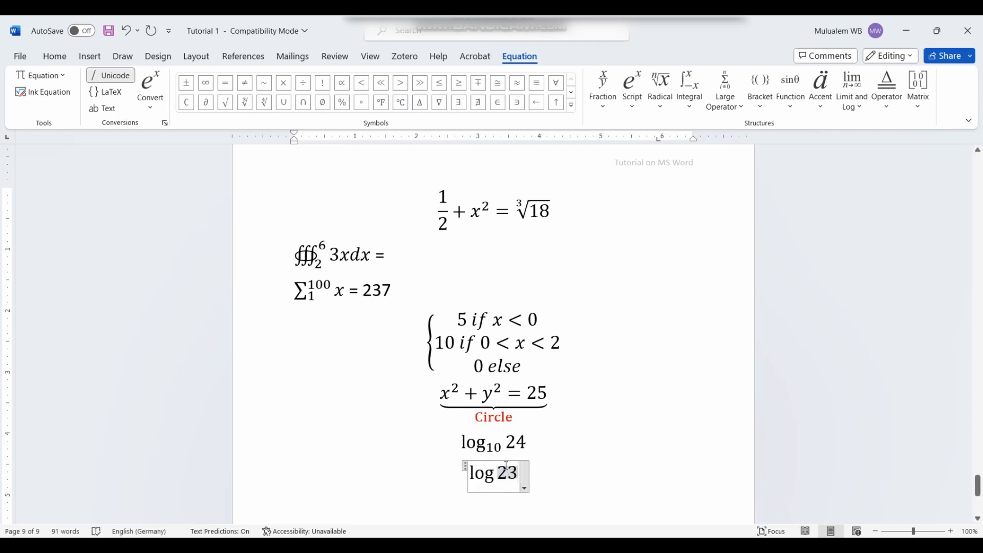
key("BackSpace")
type("4")
left_click(581, 484)
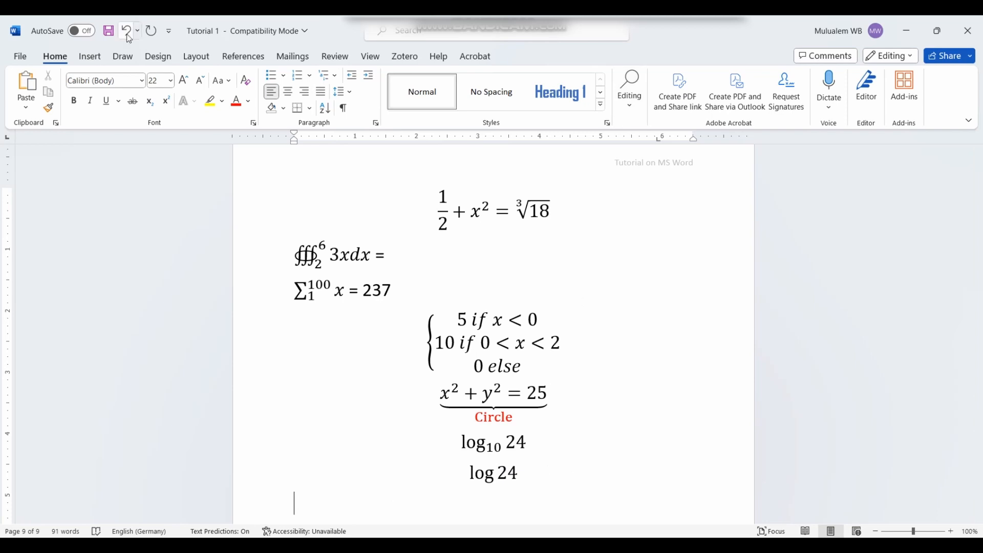
left_click(90, 57)
Step: Start another blank equation and show the operator structures list
left_click(892, 85)
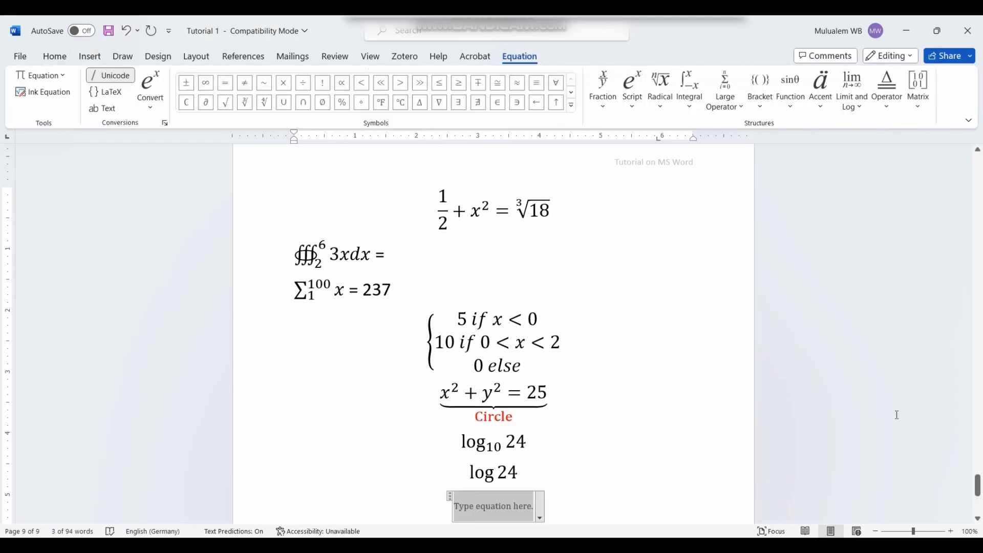
left_click(861, 107)
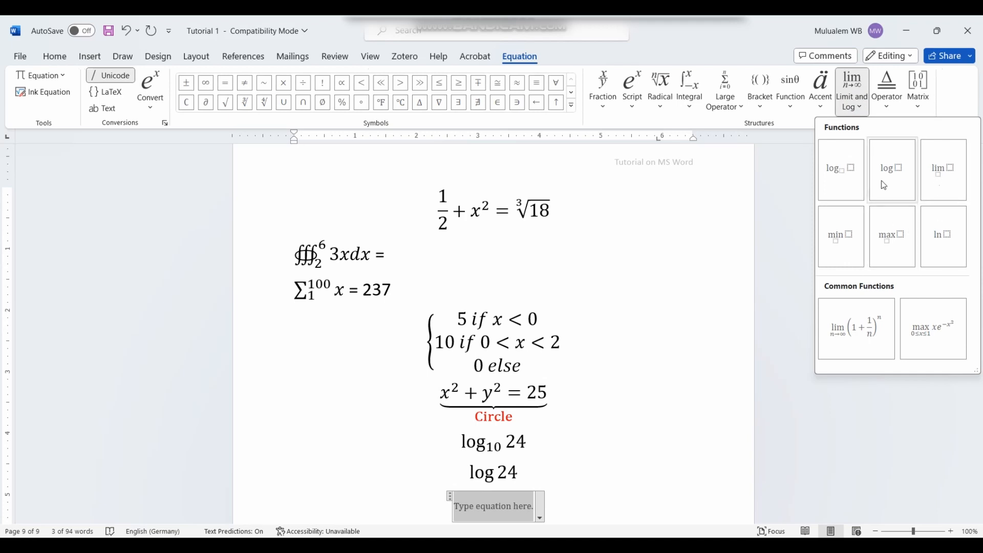
left_click(887, 107)
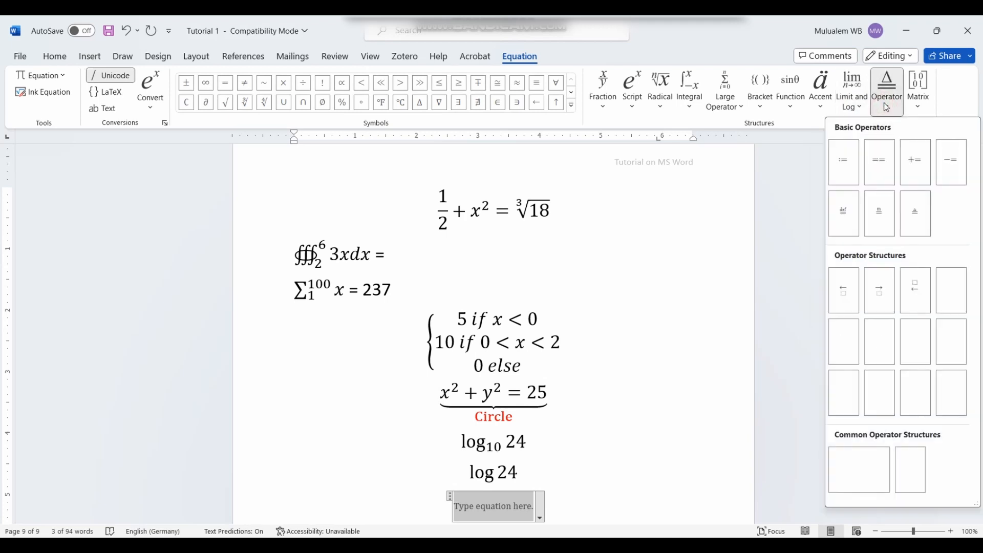
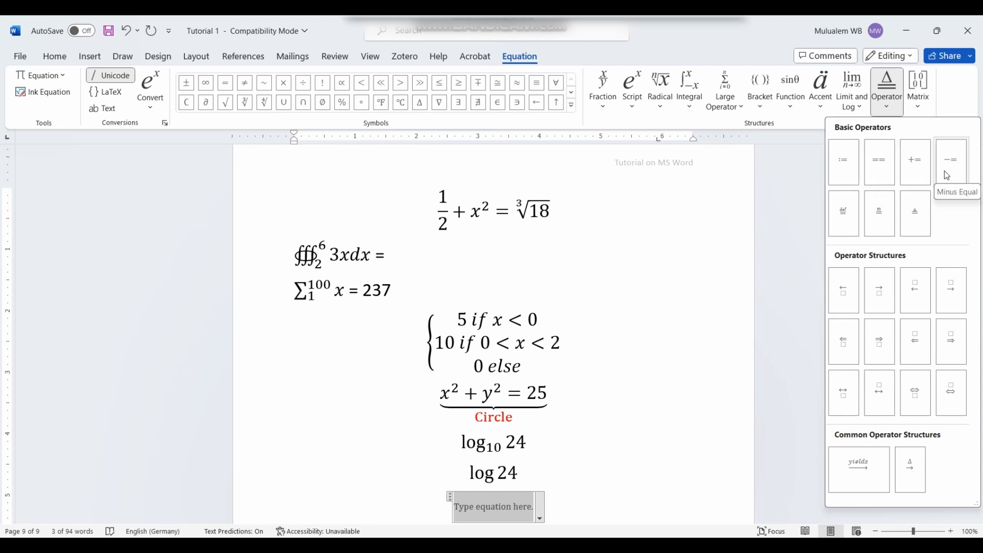
Step: Show the empty matrix layouts from the Equation tab's Matrix dropdown
left_click(926, 108)
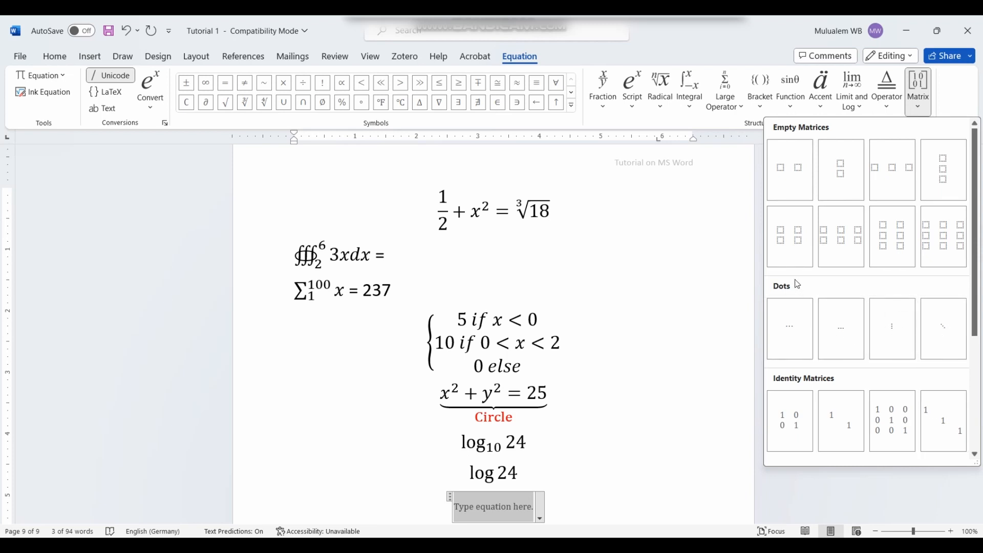
Step: Insert an empty 2×3 matrix below log 24 and type e, r, x and s into its cells
left_click(849, 246)
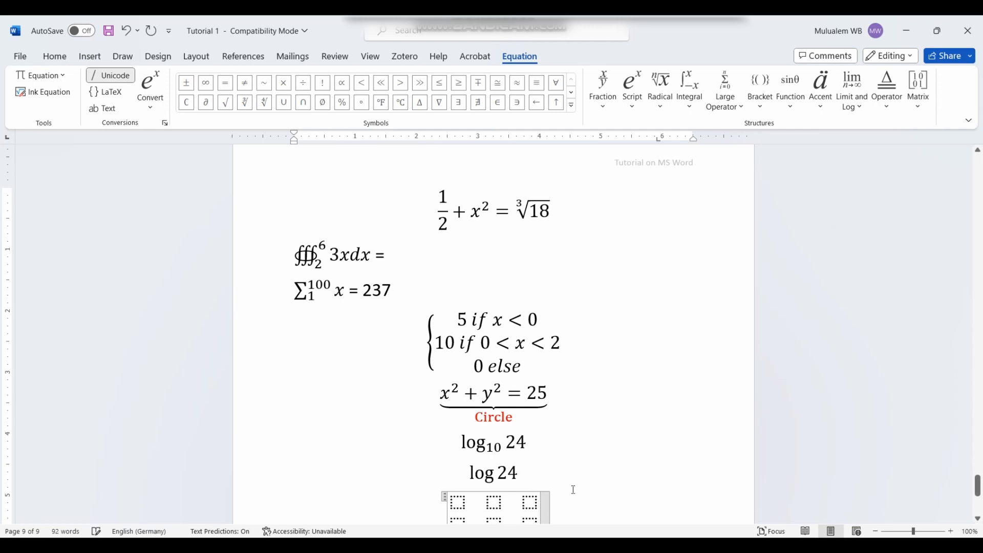
scroll(496, 487, "down", 1)
left_click(457, 436)
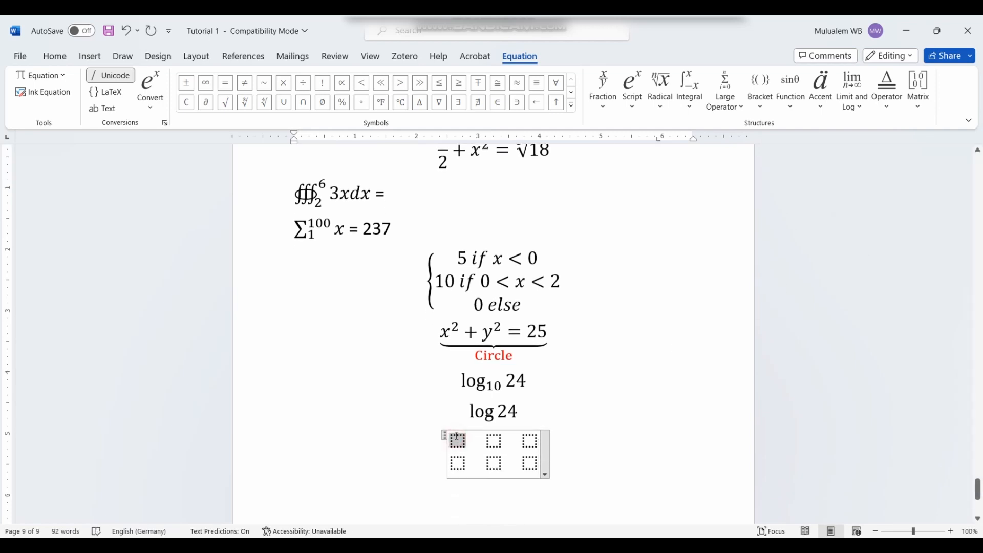
type("e")
left_click(500, 443)
type("r")
left_click(530, 443)
type("x")
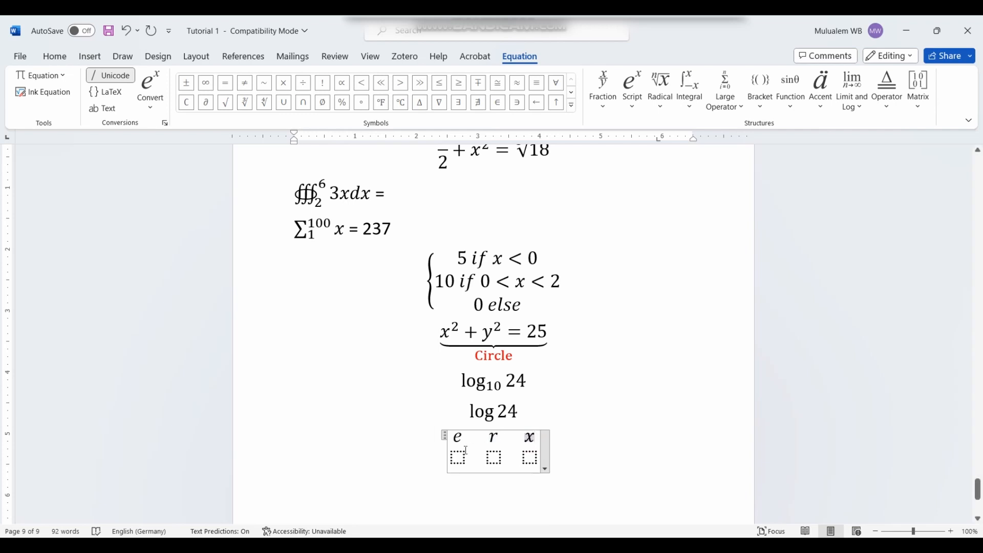
left_click(466, 450)
type("sd")
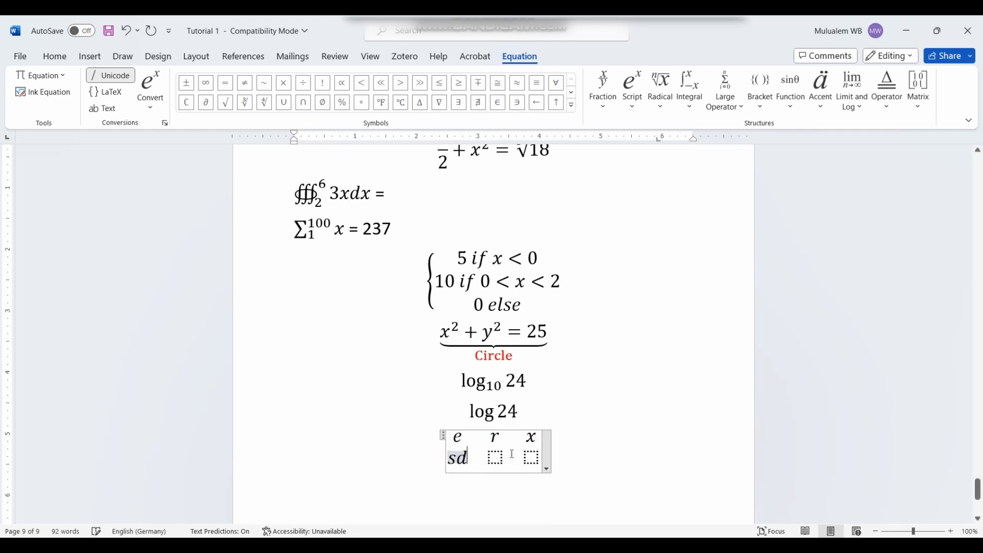
key("BackSpace")
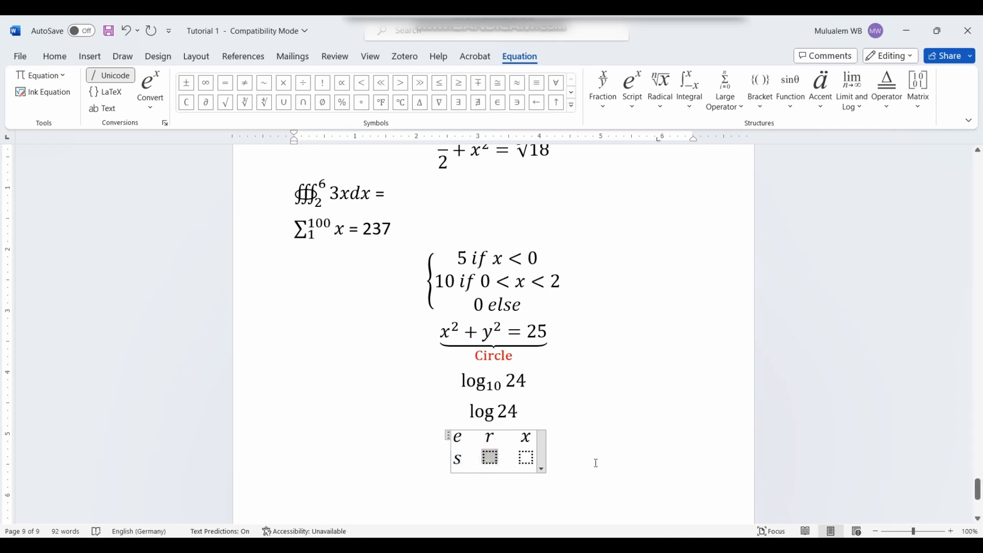
Step: Select the whole matrix equation and delete it, leaving an empty line
left_click(587, 463)
left_click_drag(566, 459, 463, 450)
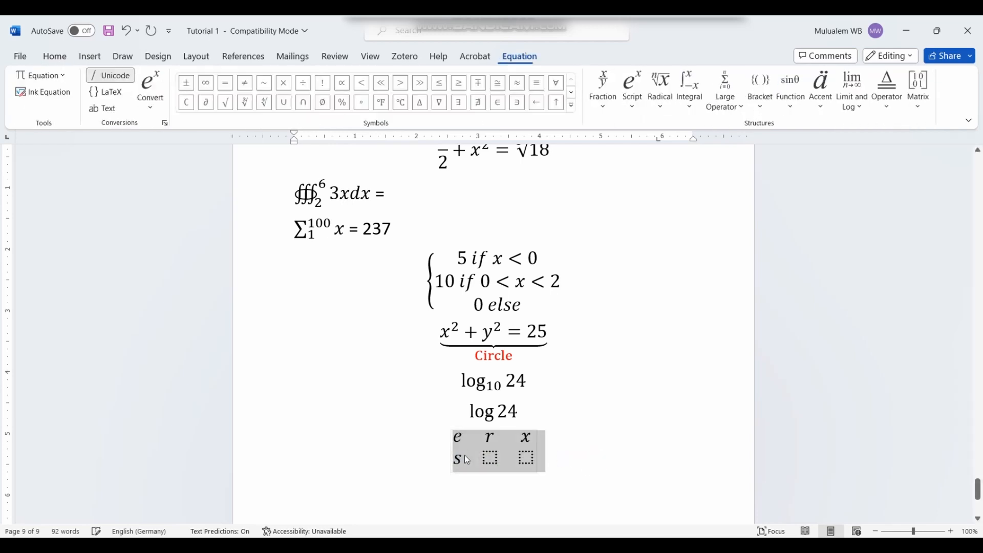
key("BackSpace")
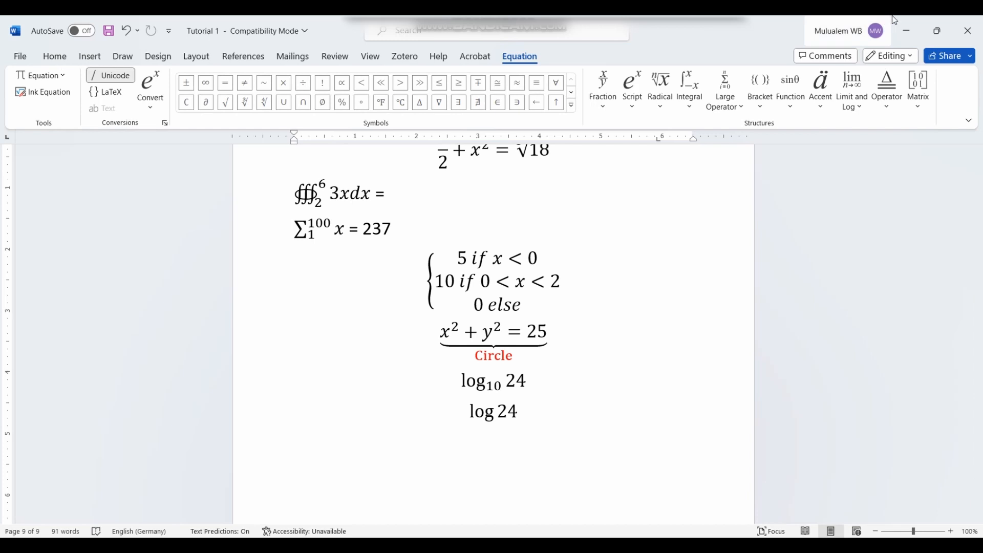
Step: Insert absolute-value bars below log 24 with an empty 2×3 matrix inside
left_click(762, 111)
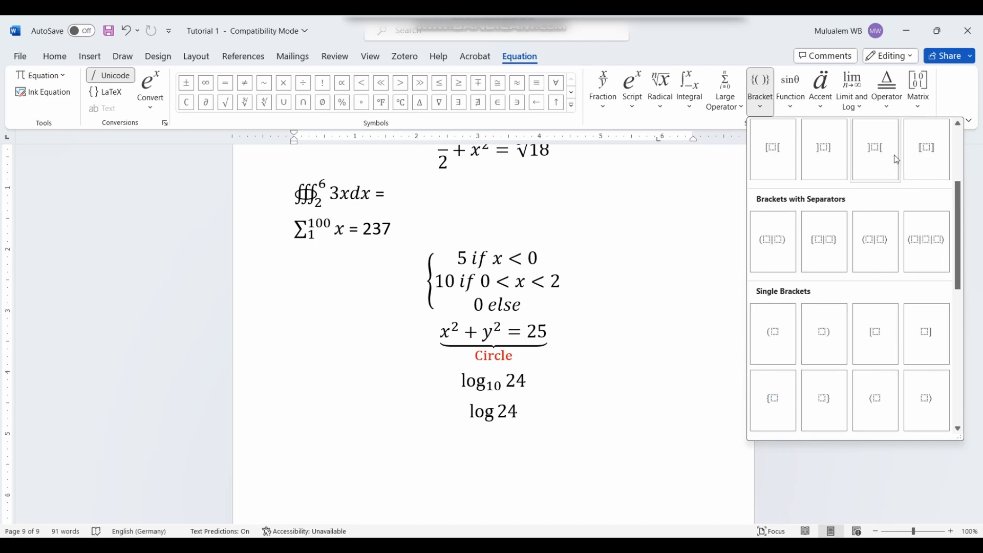
scroll(891, 160, "up", 3)
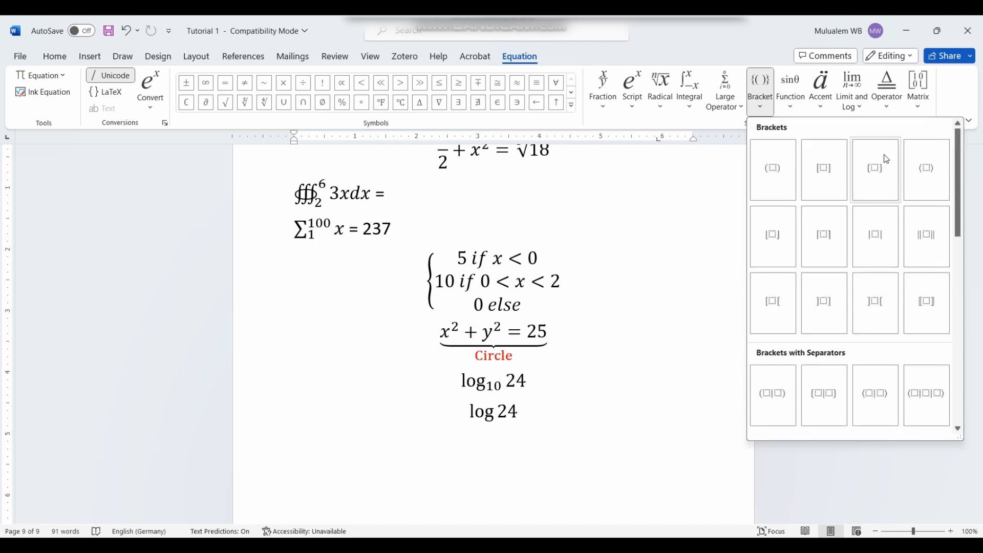
left_click(878, 252)
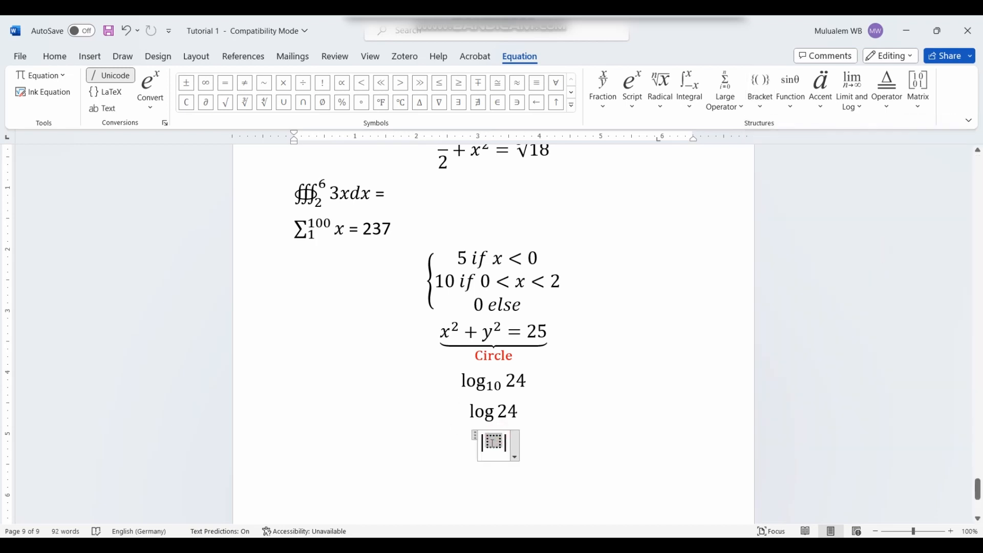
left_click(933, 94)
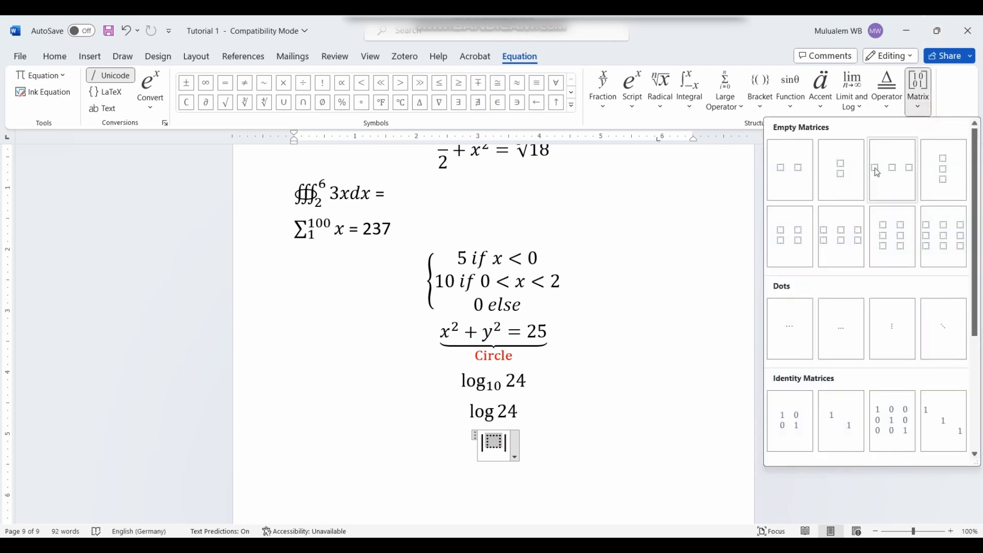
left_click(832, 237)
left_click(625, 448)
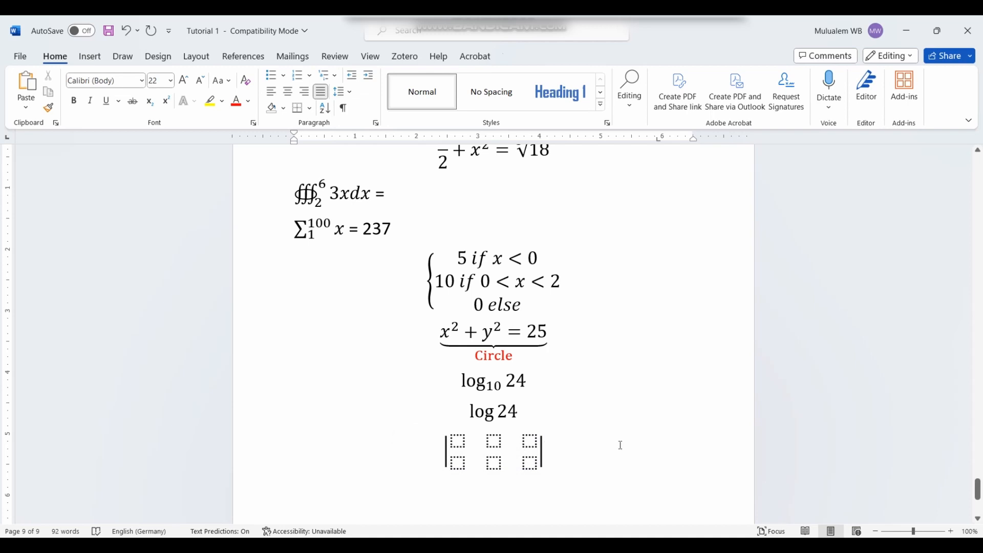
Step: Add two new rows beneath the 2×3 matrix inside the bars
left_click(539, 457)
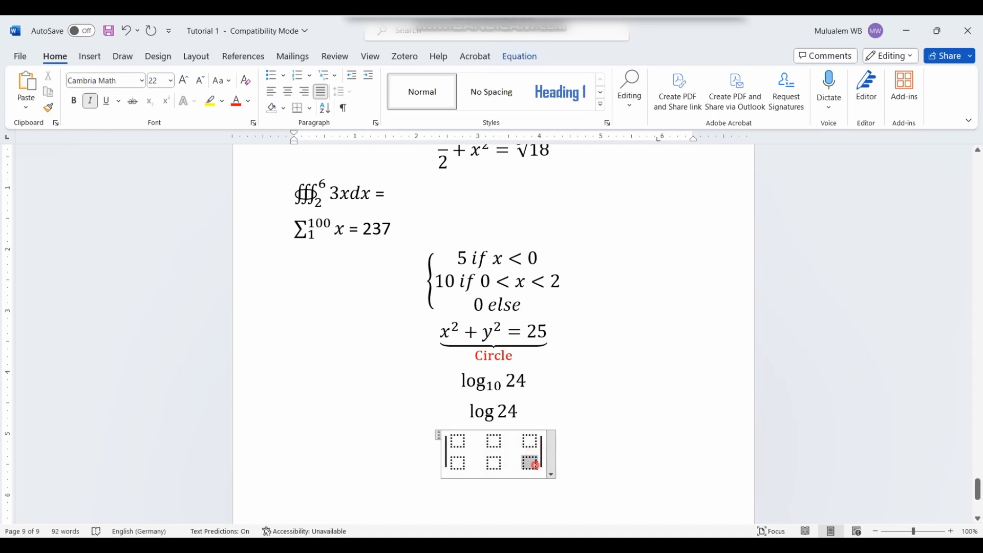
left_click_drag(535, 464, 540, 460)
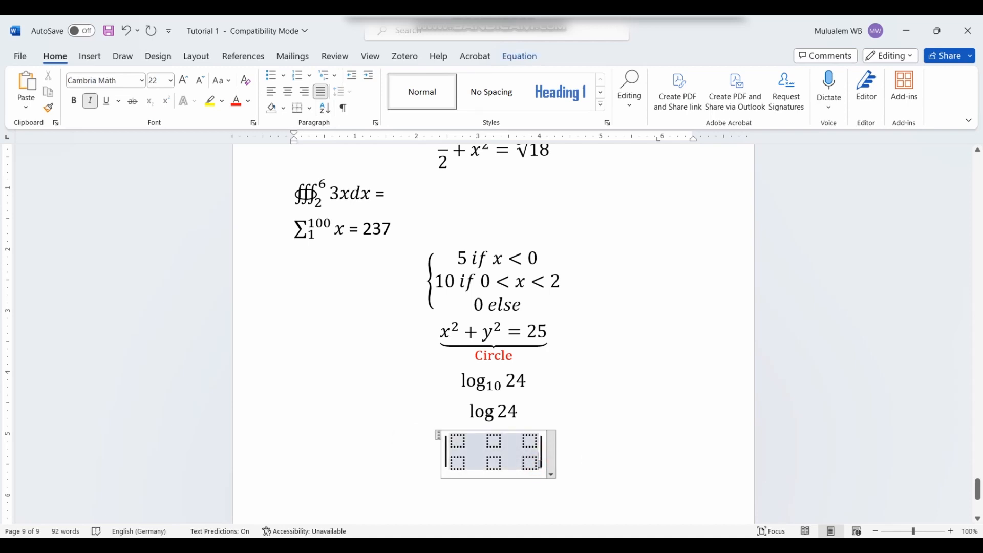
key("Return")
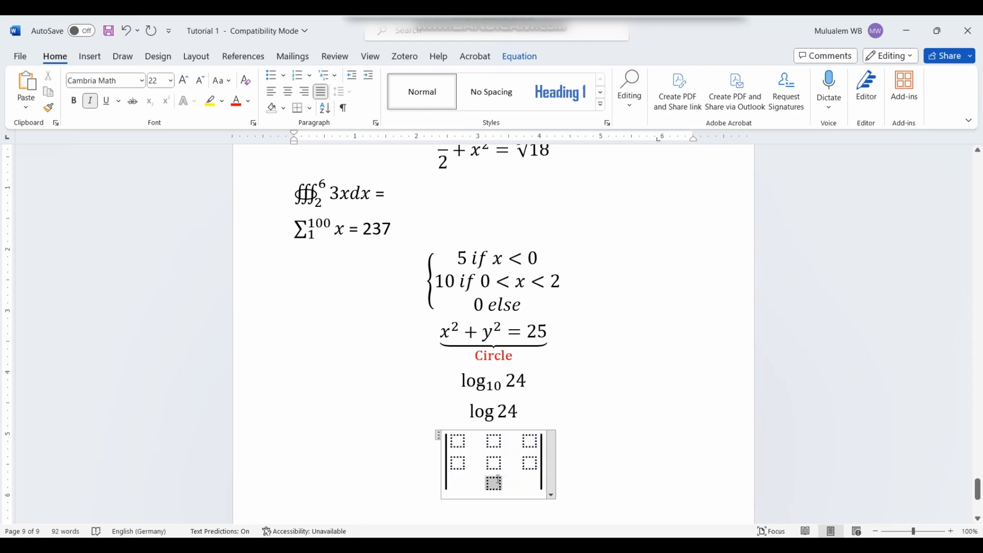
key("BackSpace")
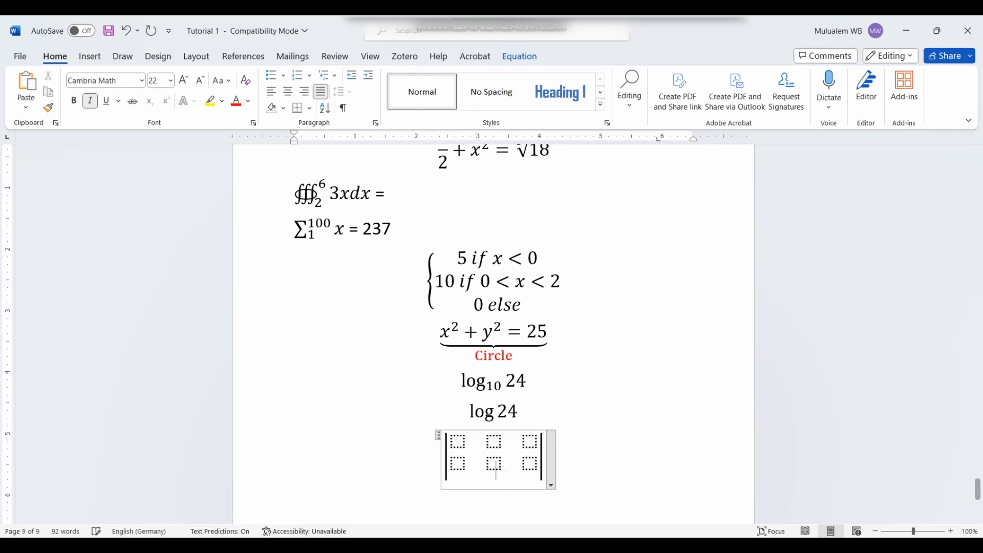
left_click(537, 462)
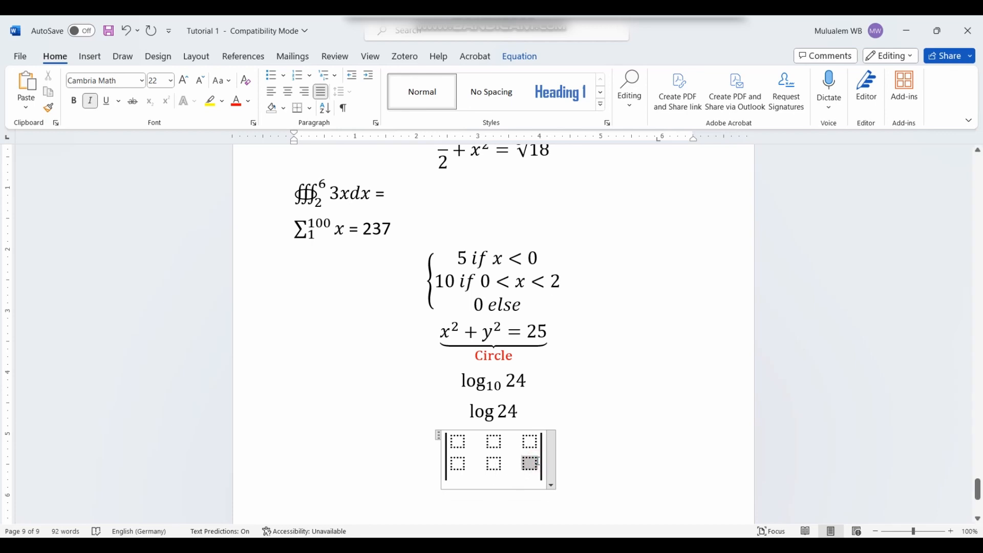
left_click(492, 473)
left_click_drag(539, 469, 541, 469)
key("Return")
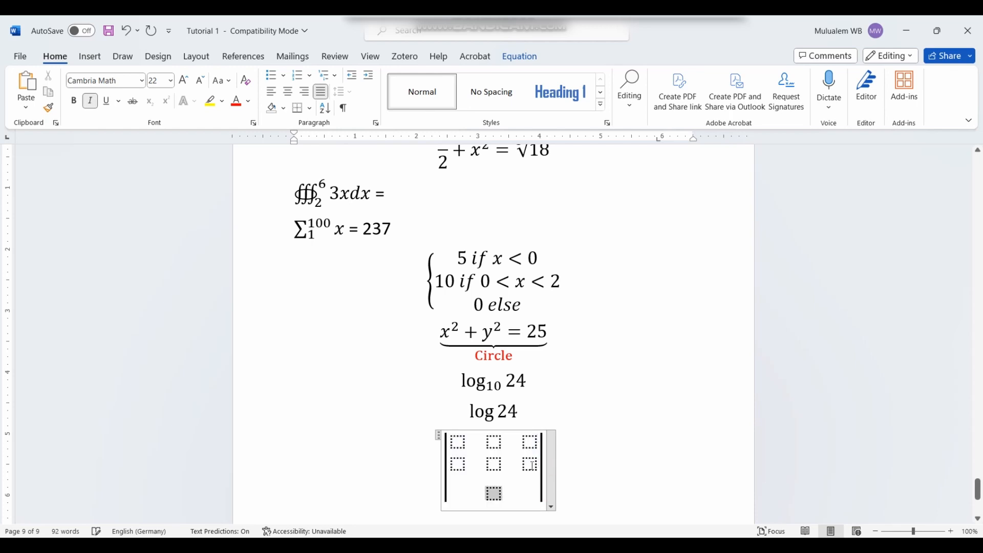
key("Return")
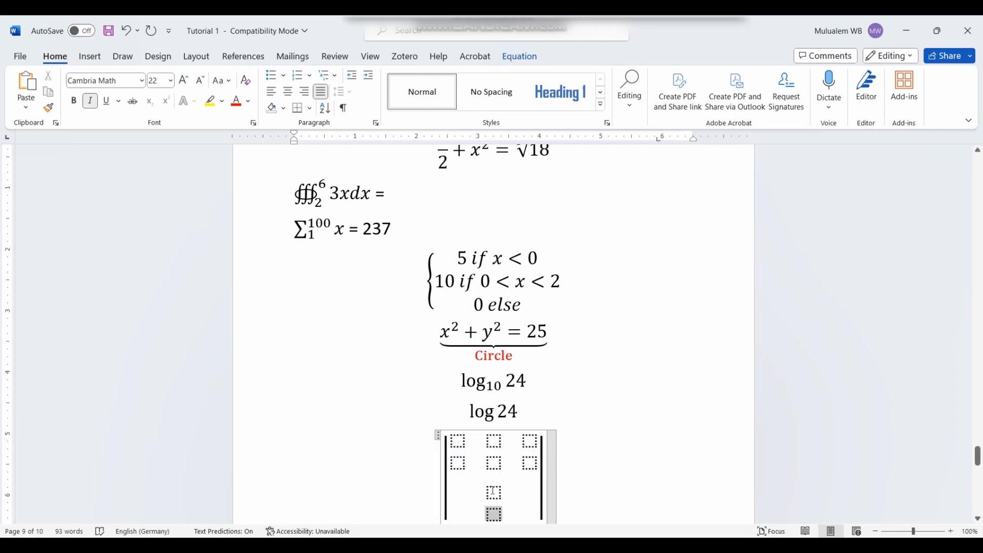
left_click(493, 491)
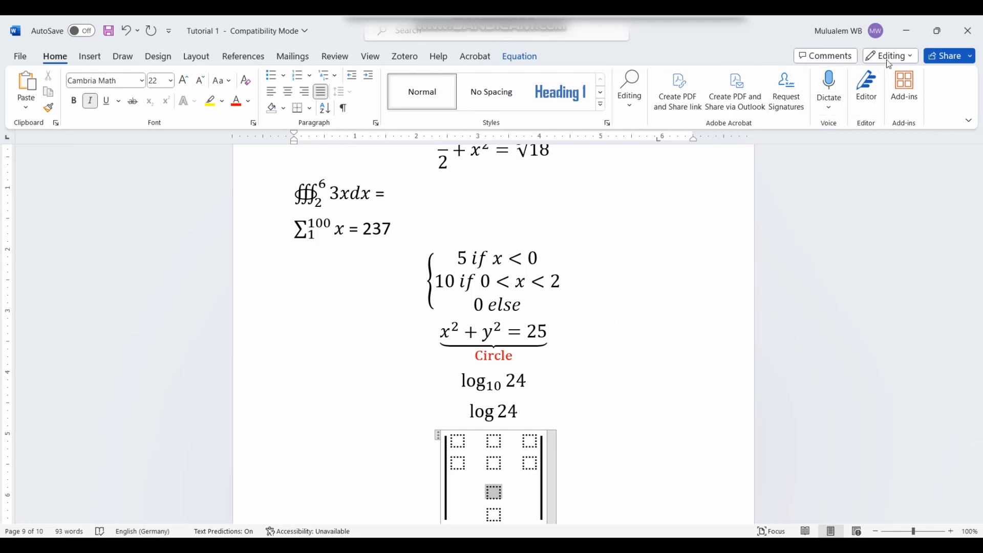
Step: Turn the new placeholders into matrix rows so the grid becomes four rows by three columns
left_click(91, 57)
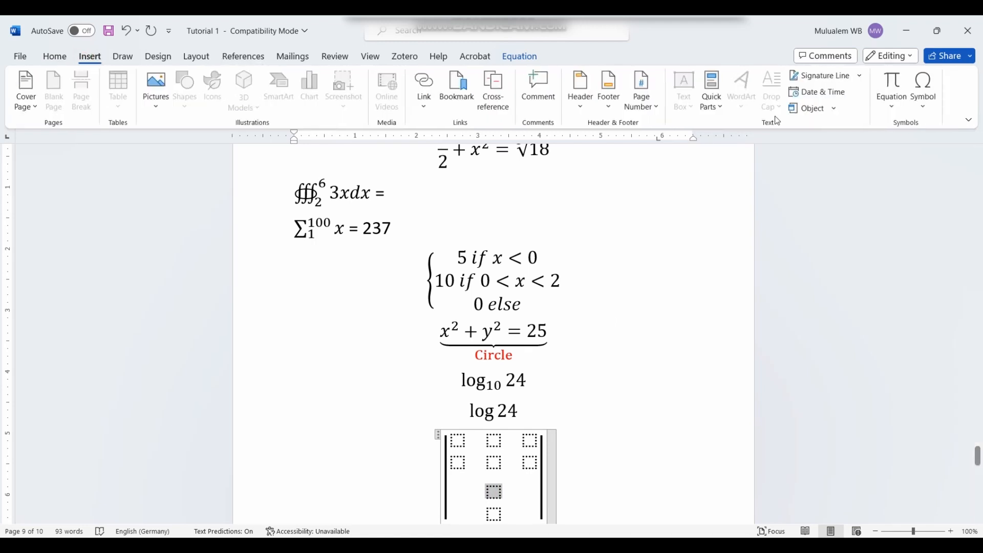
left_click(891, 82)
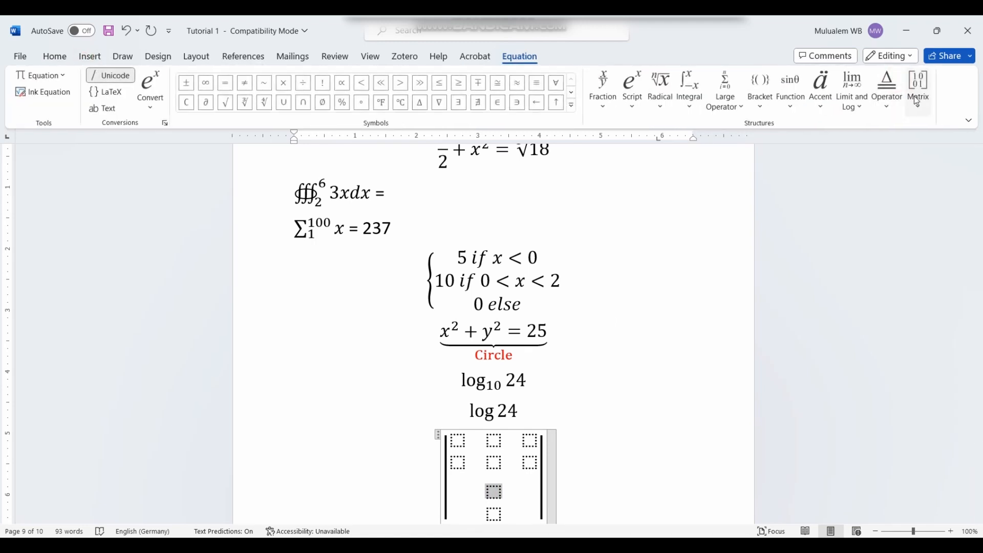
left_click(915, 98)
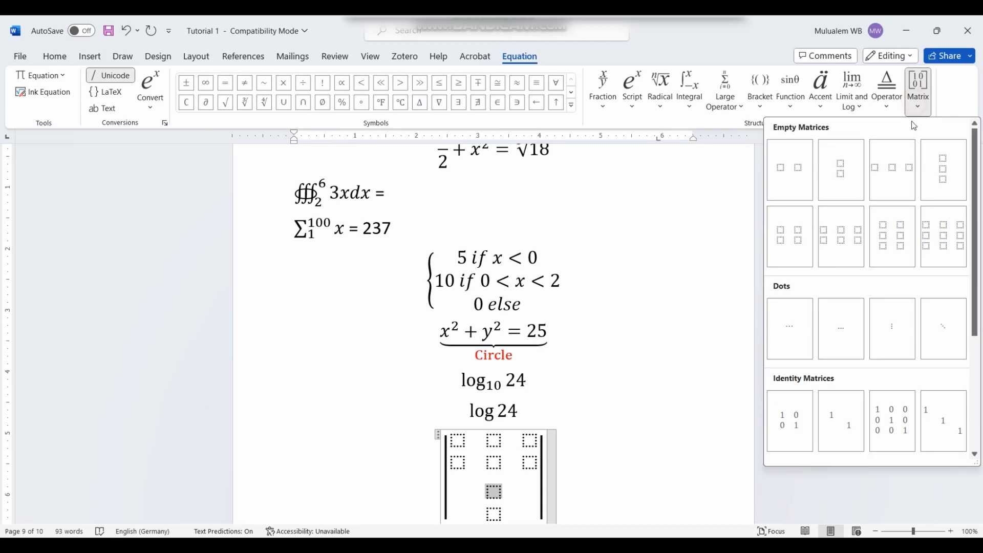
left_click(796, 237)
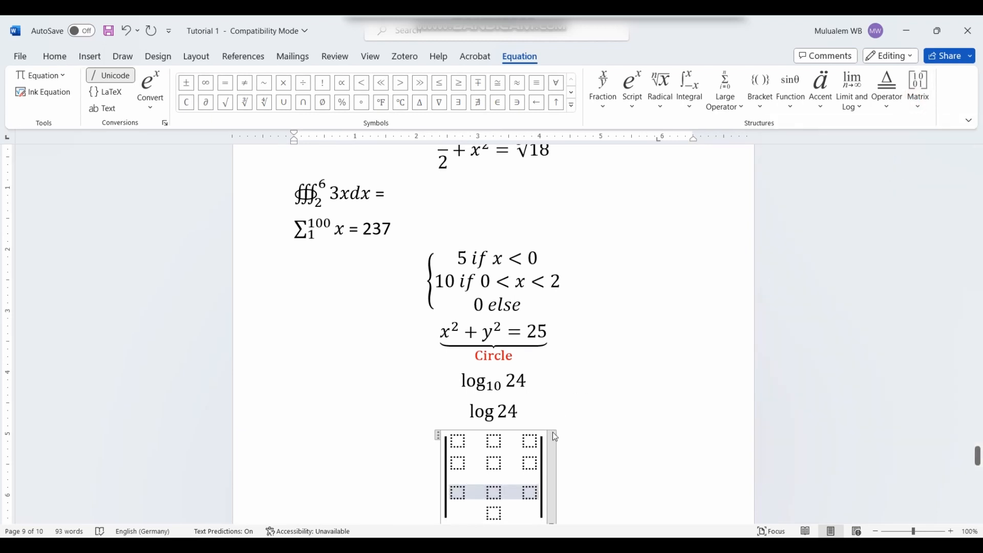
scroll(629, 384, "down", 5)
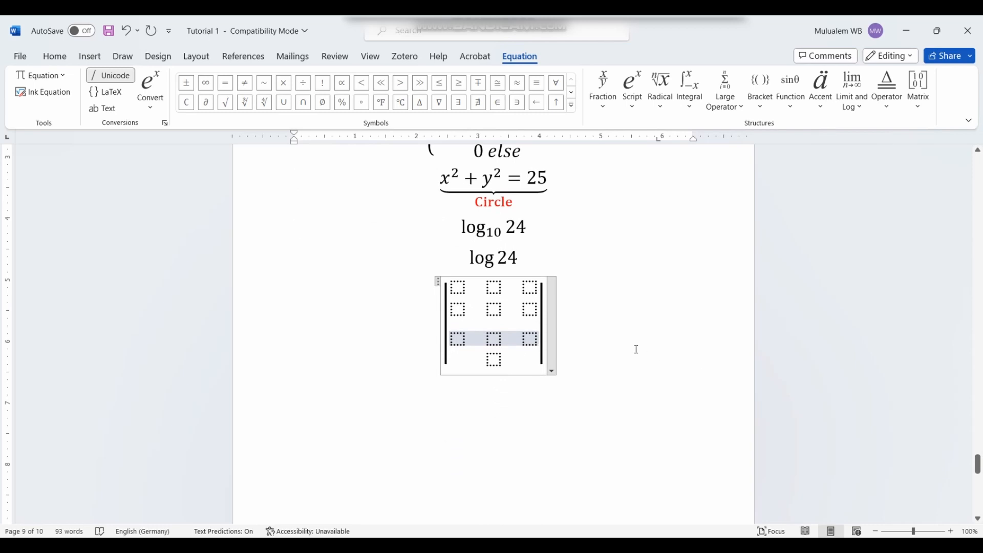
left_click(494, 360)
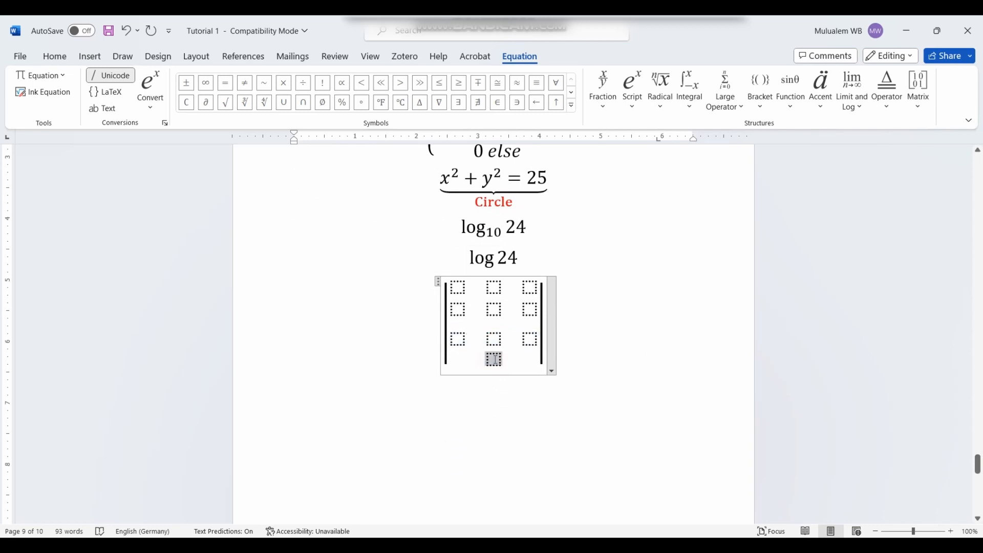
left_click(917, 93)
left_click(897, 182)
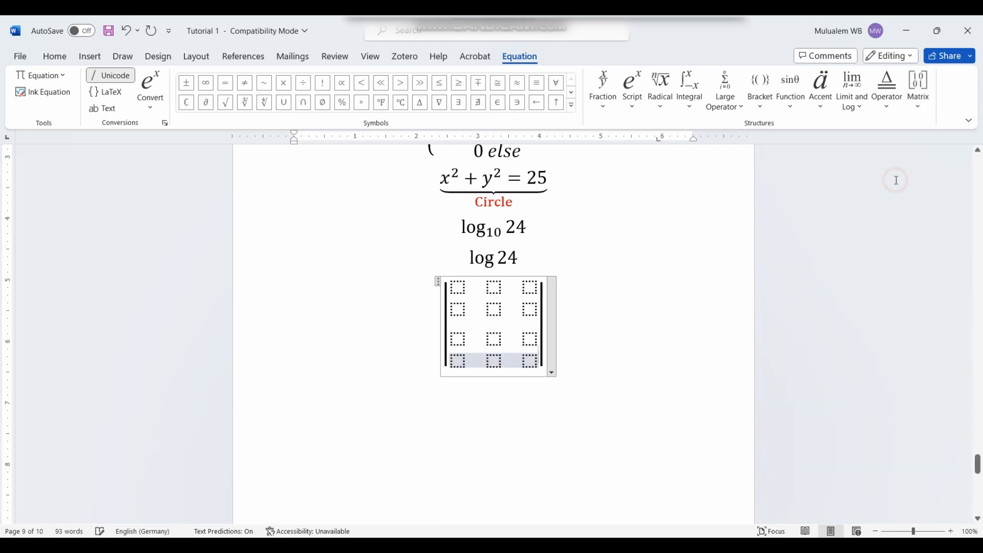
Step: Check the barred 4×3 matrix, then leave the equation and start a new line below it
left_click(600, 335)
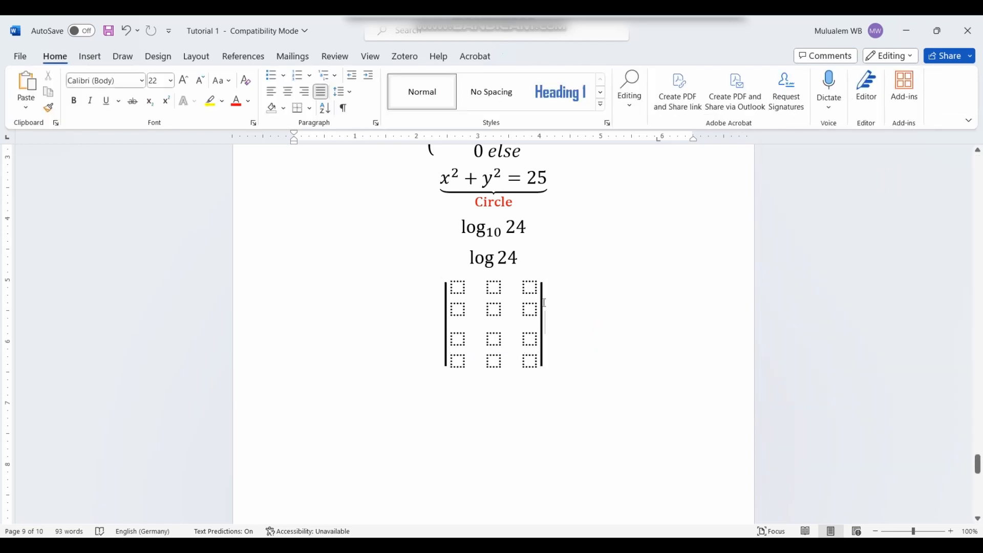
left_click(459, 318)
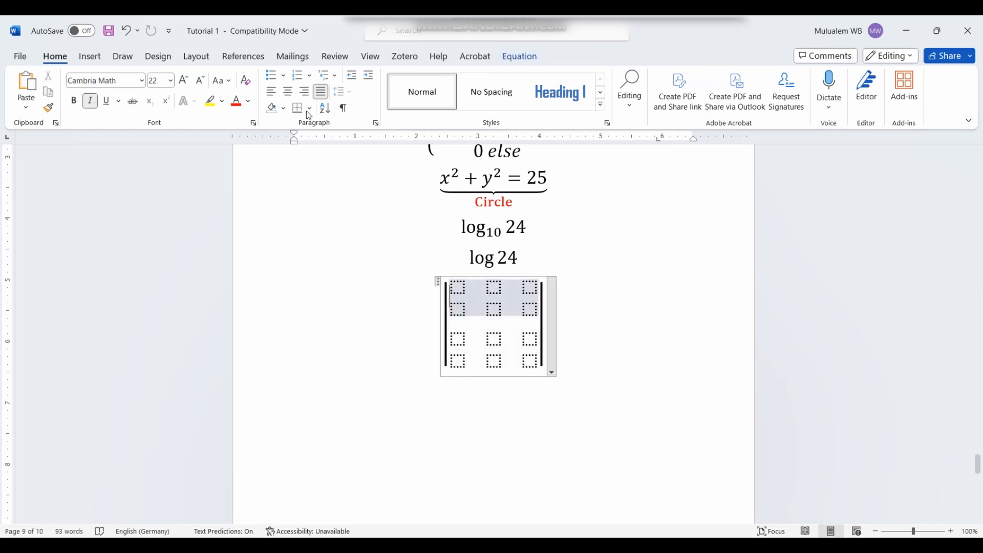
left_click(90, 56)
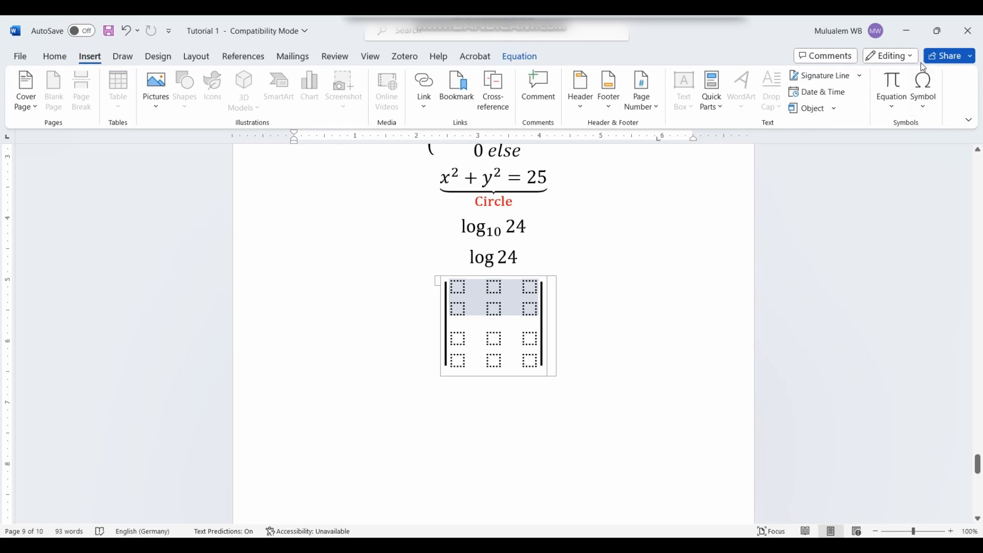
left_click(601, 360)
key("Return")
key("Return")
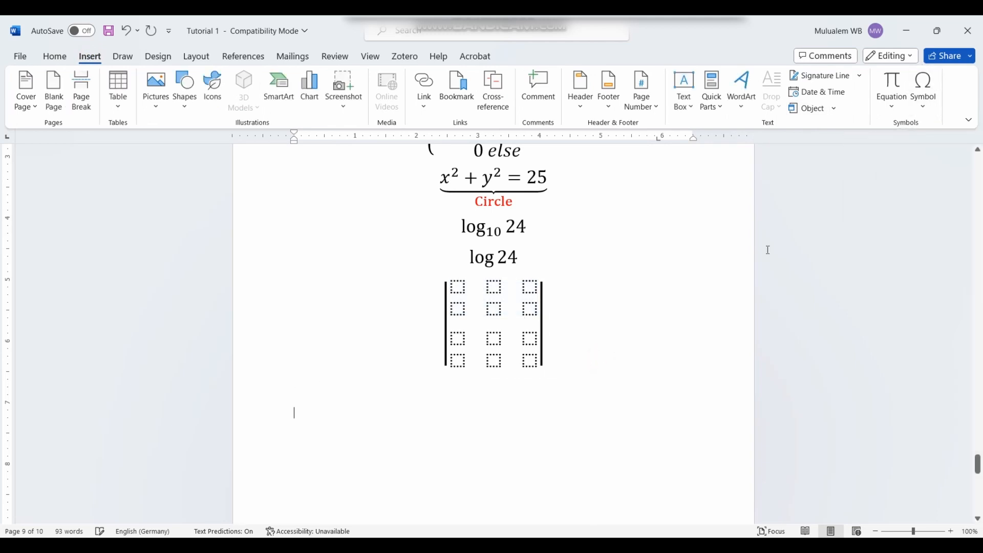
Step: Insert the @ sign from the More Symbols dialog
left_click(927, 107)
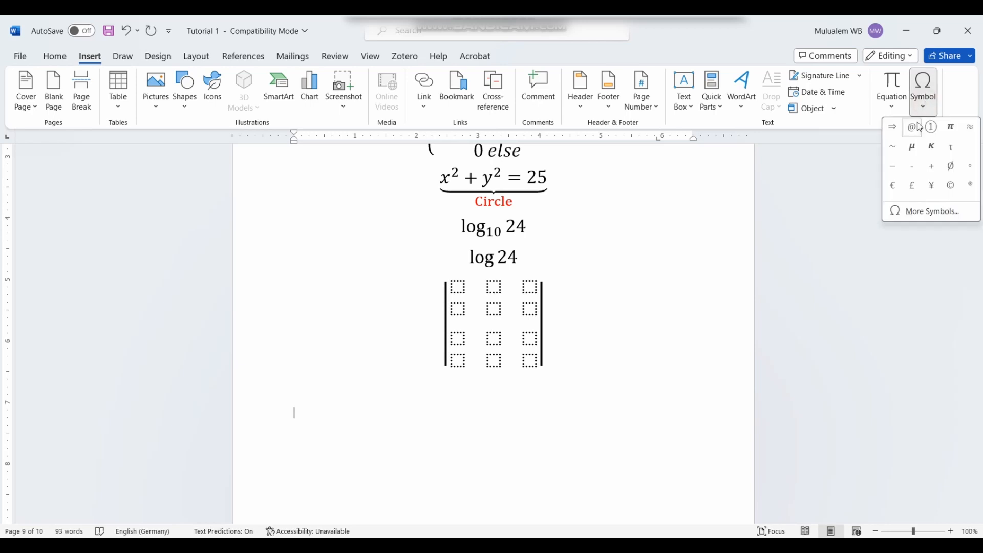
left_click(928, 212)
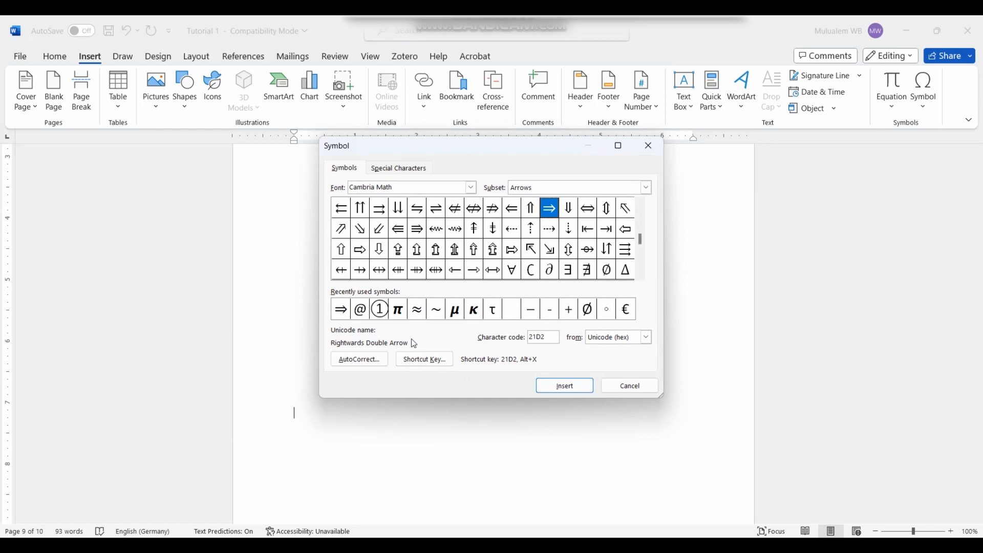
left_click(363, 312)
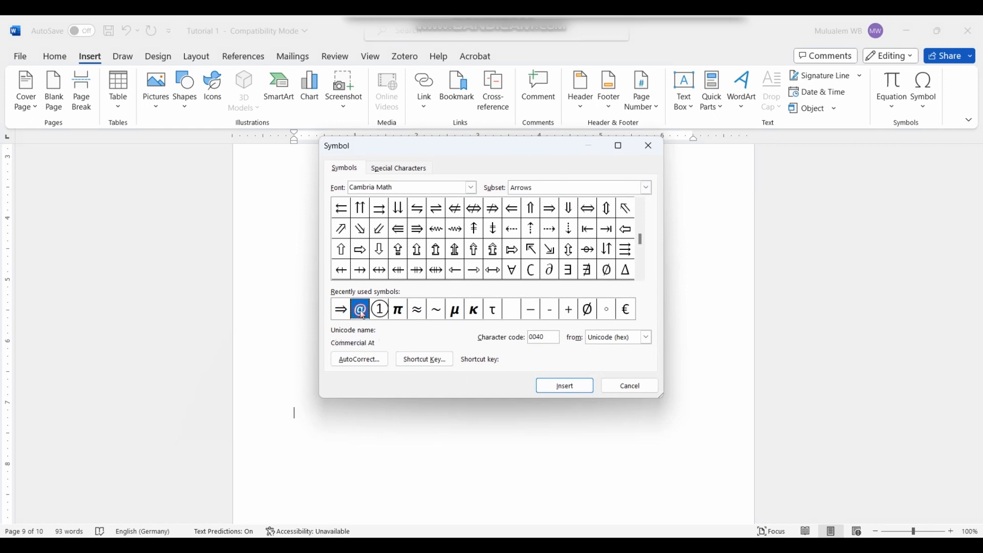
left_click(565, 386)
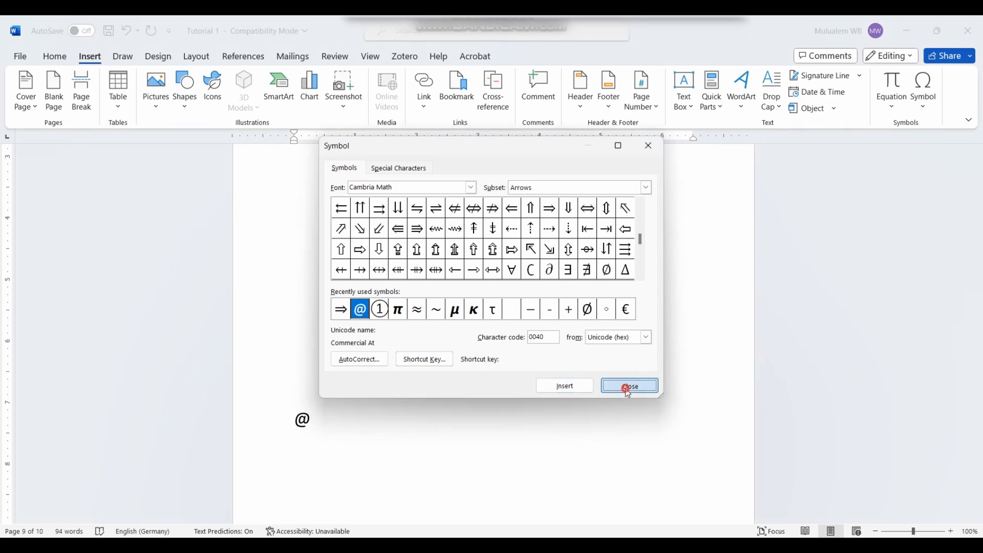
left_click(626, 387)
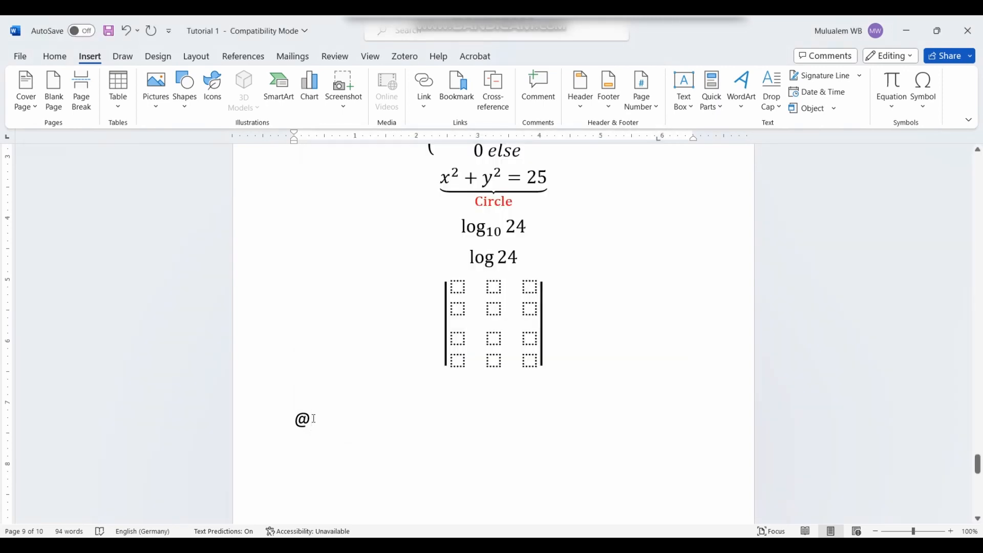
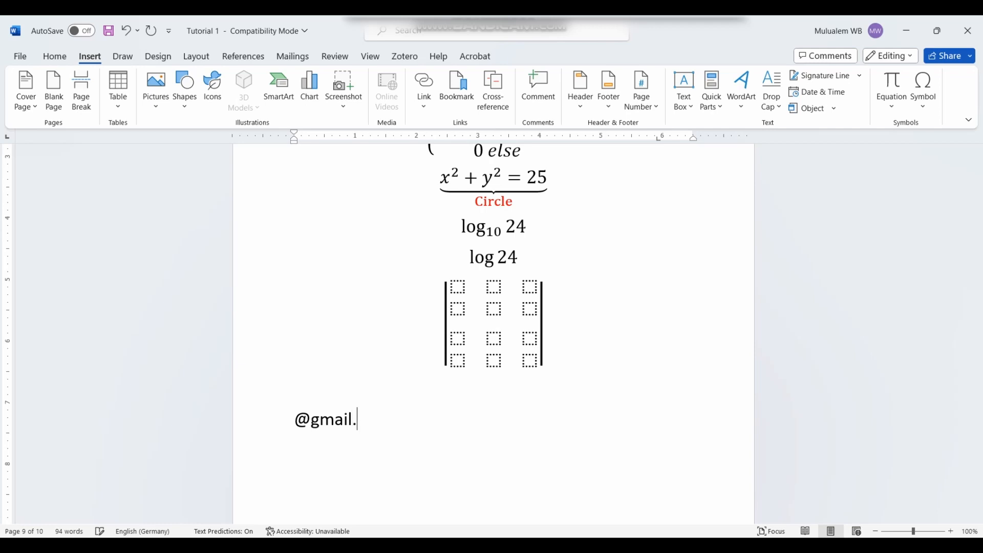
Step: Type the rest of the Gmail address around the @ so it auto-formats as a hyperlink
key("BackSpace")
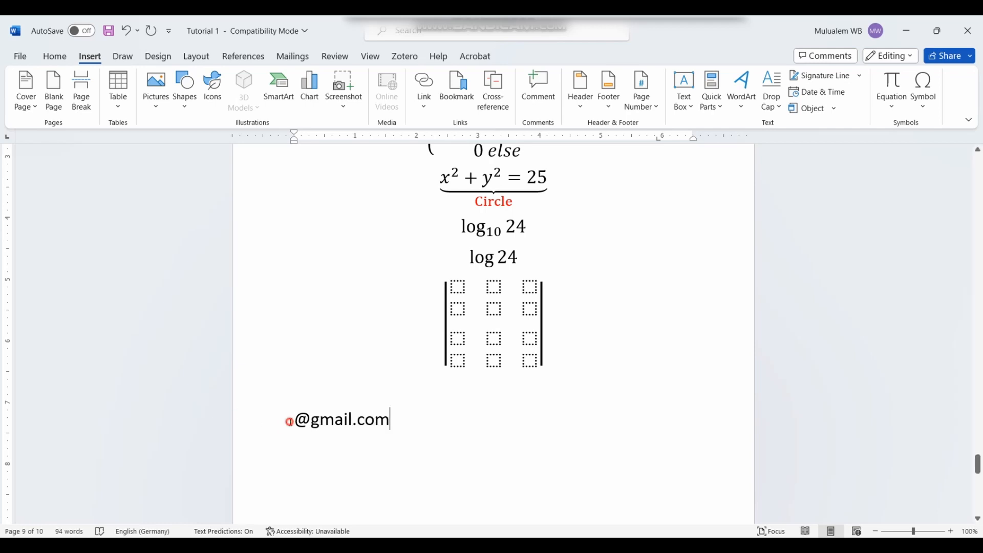
left_click(289, 421)
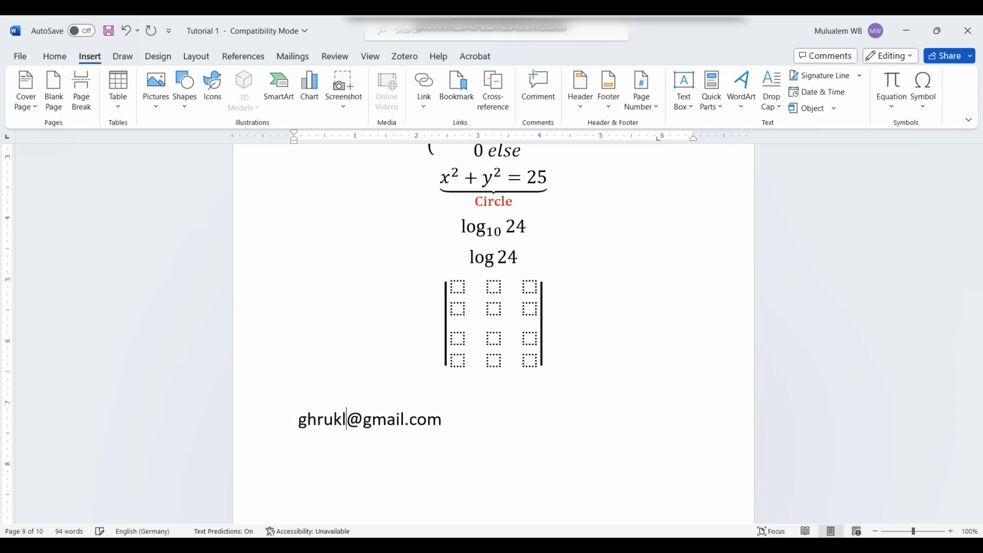
left_click(463, 418)
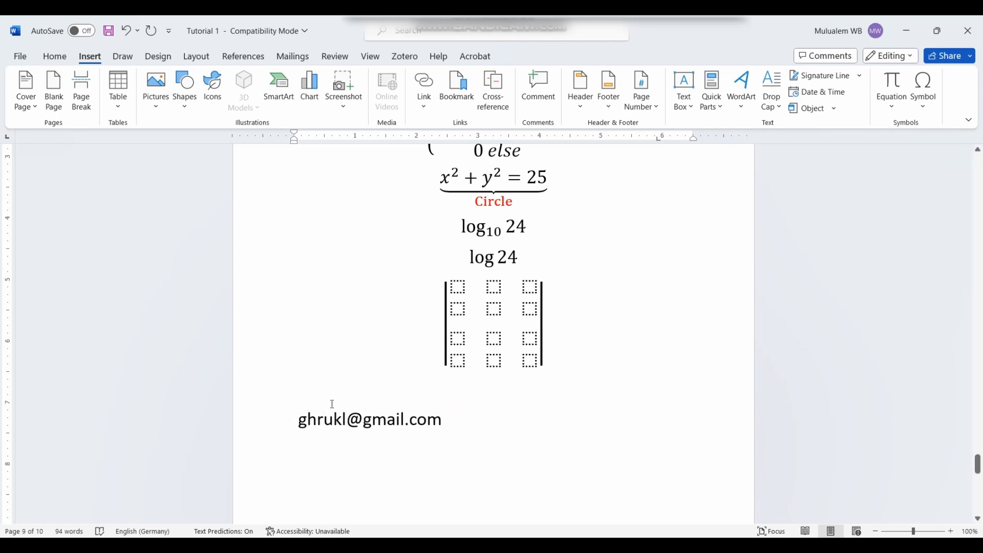
double_click(359, 419)
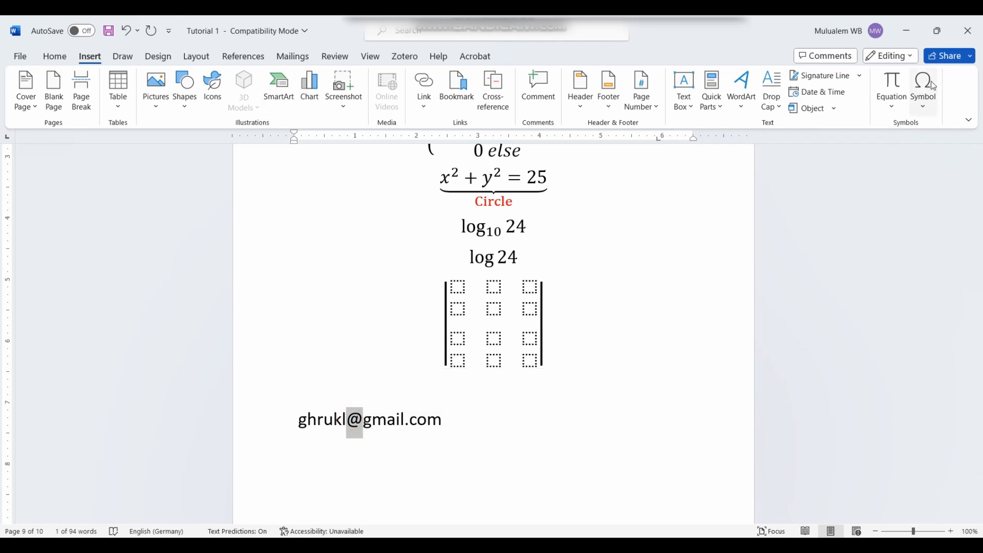
left_click(472, 416)
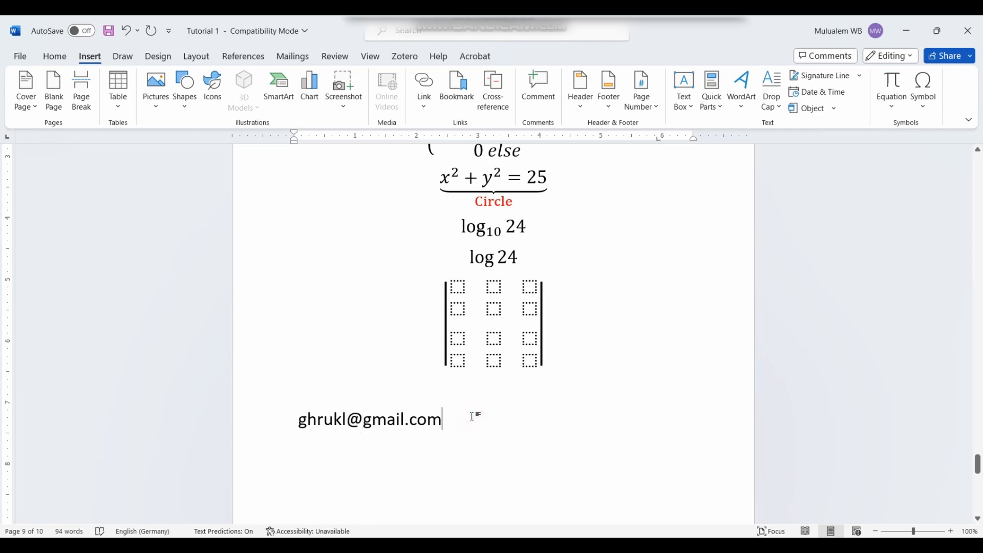
key("Return")
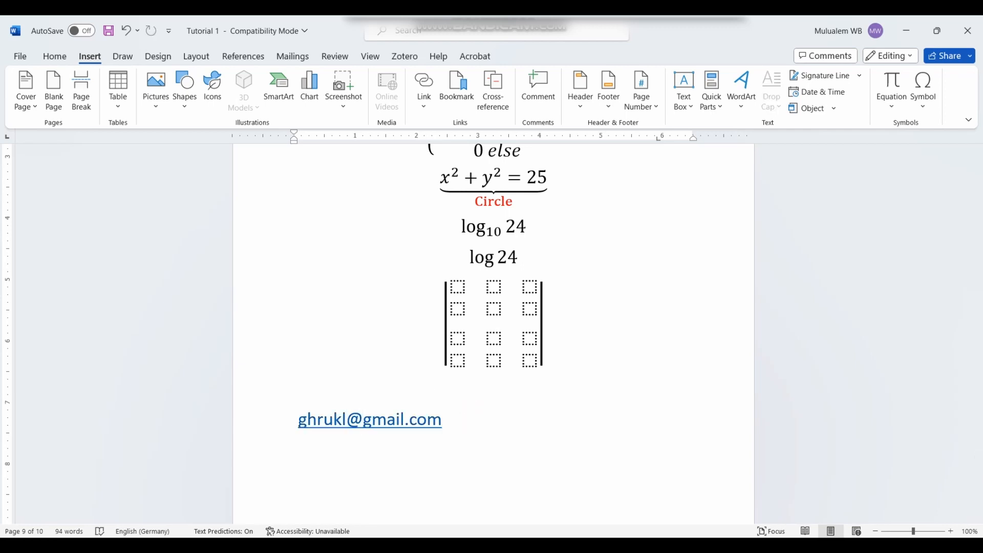
left_click(123, 57)
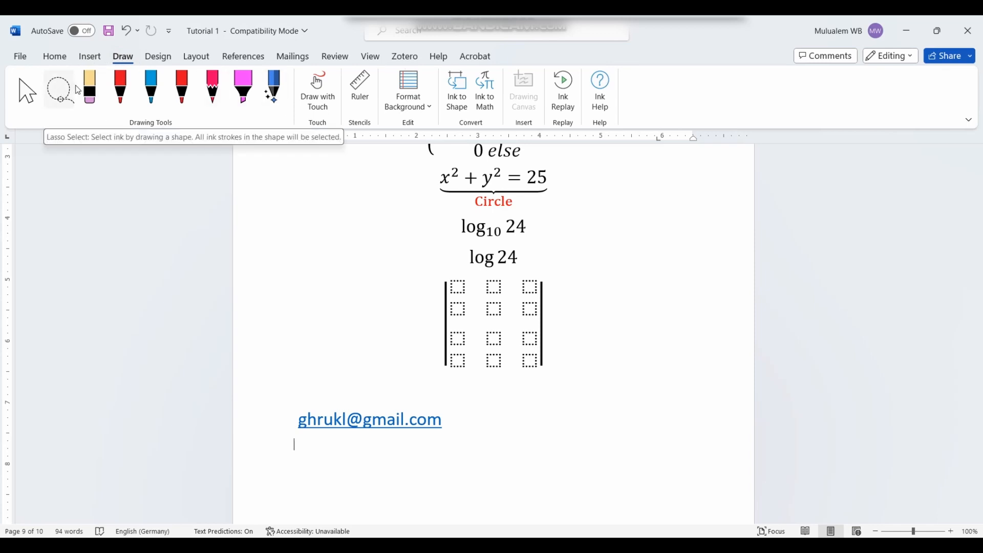
Step: Set up the red pen with its thickest stroke and green colour
left_click(120, 96)
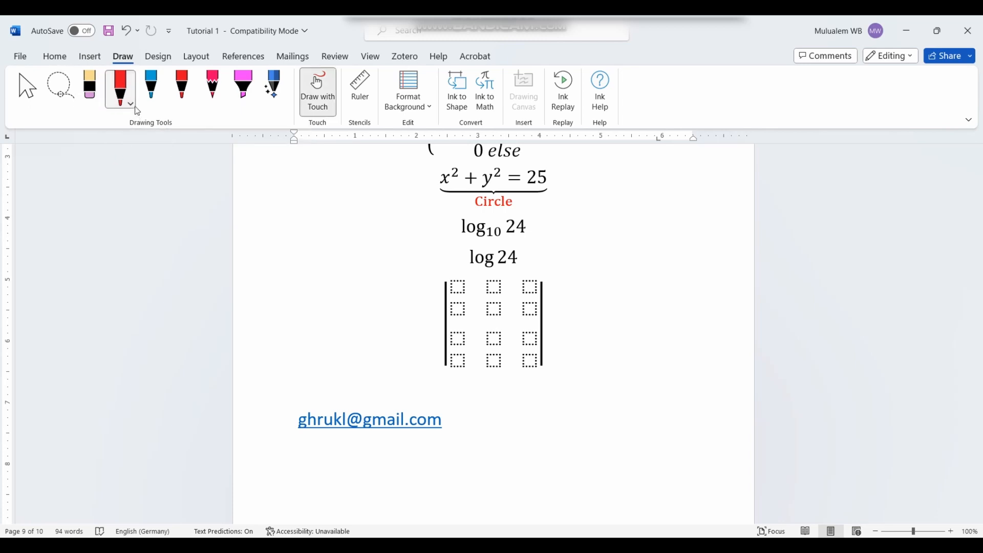
left_click(132, 105)
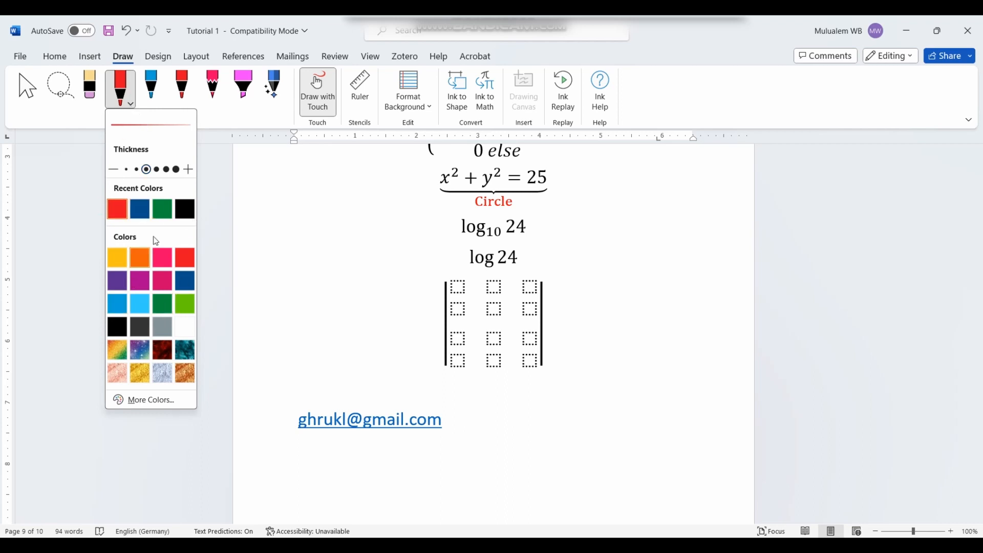
left_click(166, 169)
left_click(177, 169)
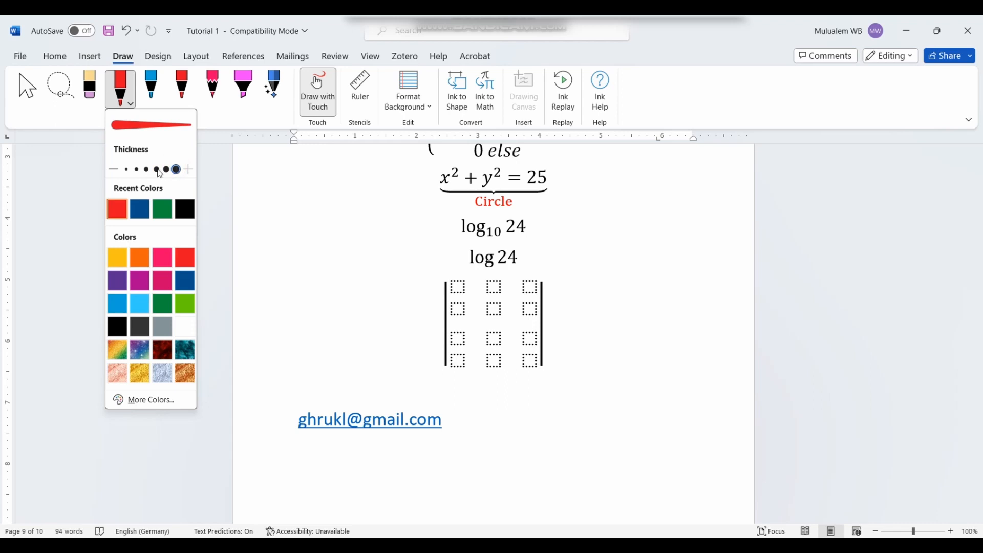
left_click(163, 208)
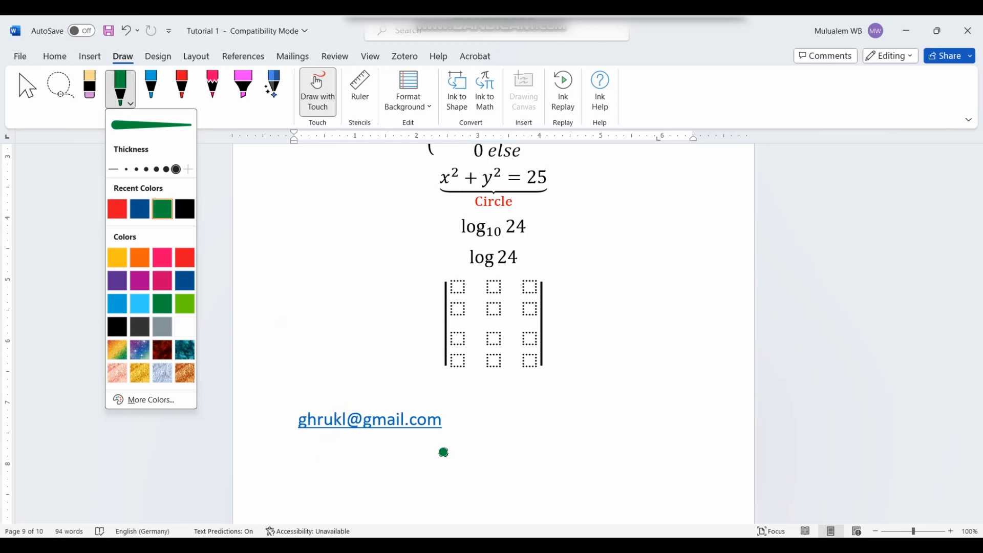
Step: Draw a green curved shape right of the e-mail address with a horizontal stroke across it
mouse_move(542, 423)
left_mouse_down()
mouse_move(553, 498)
mouse_move(594, 425)
mouse_move(578, 520)
mouse_move(607, 518)
left_mouse_up()
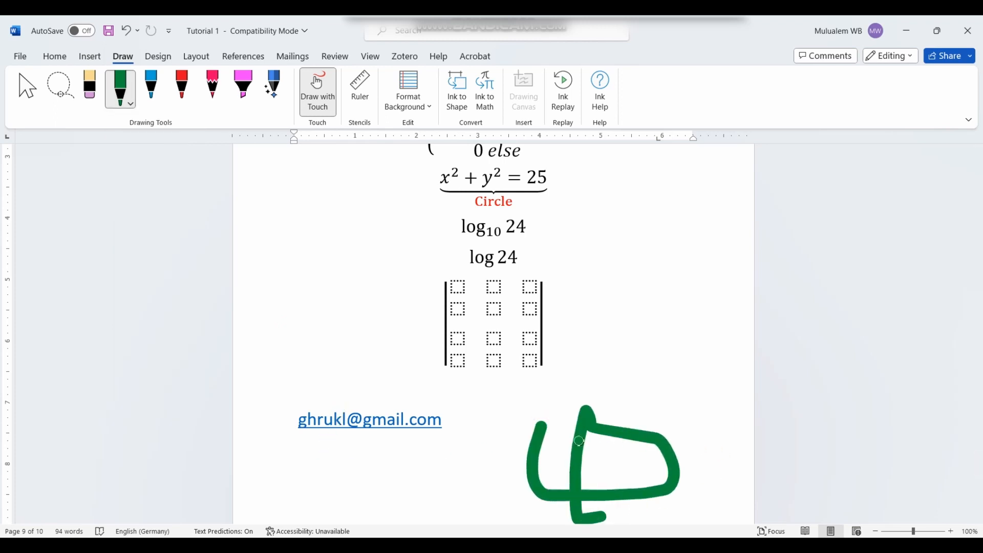
left_click_drag(476, 447, 615, 451)
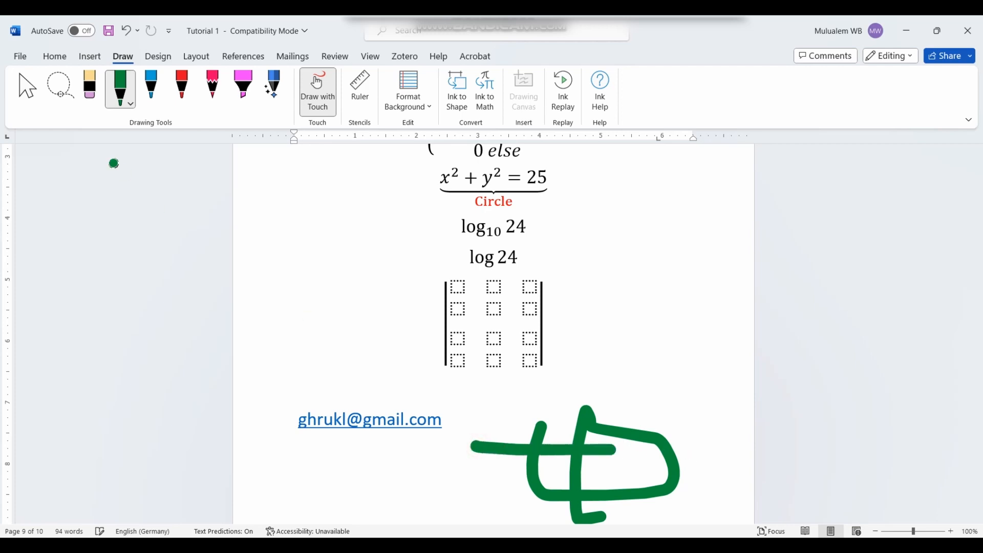
left_click(56, 83)
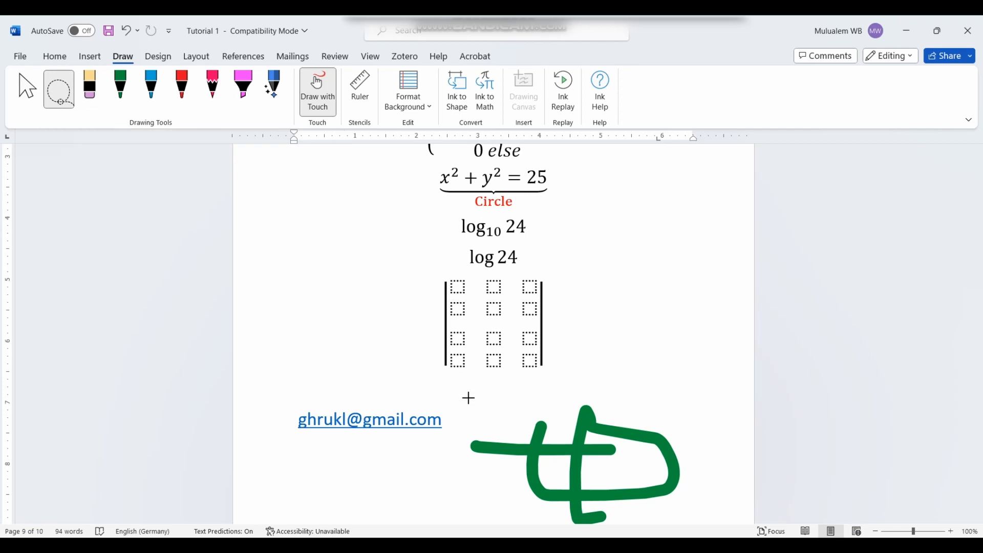
Step: Select the green ink drawing, push it down with blank lines and move it left toward the centre
mouse_move(469, 381)
left_mouse_down()
mouse_move(467, 432)
mouse_move(647, 505)
mouse_move(722, 435)
mouse_move(725, 414)
mouse_move(696, 428)
left_mouse_up()
scroll(686, 412, "down", 2)
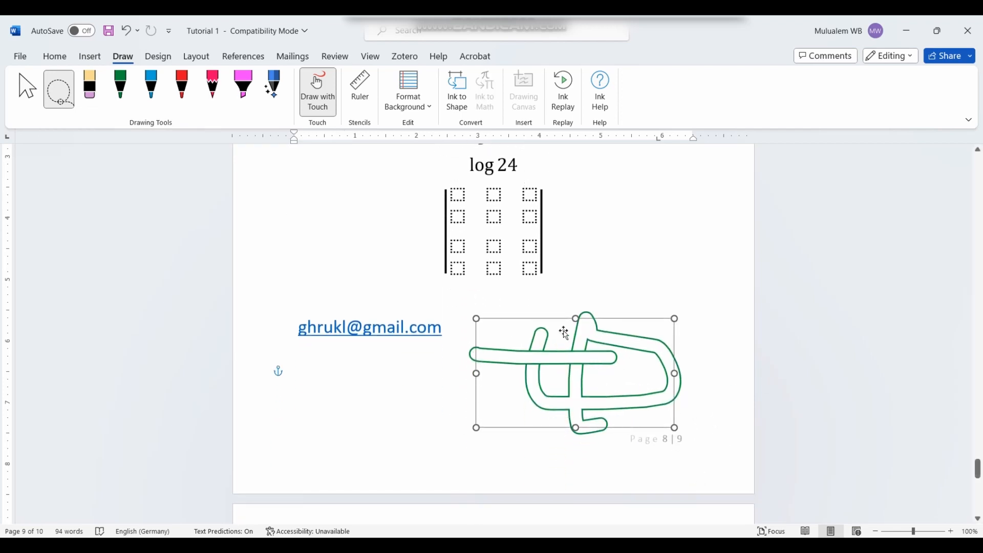
key("Return")
key("Return")
key("Return")
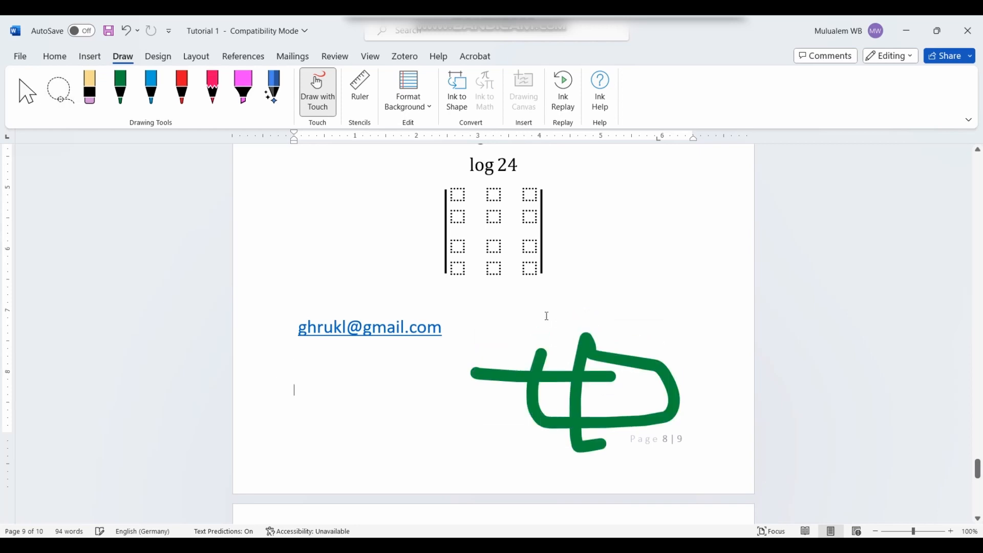
key("Return")
key("Return")
key("Return")
key("Return")
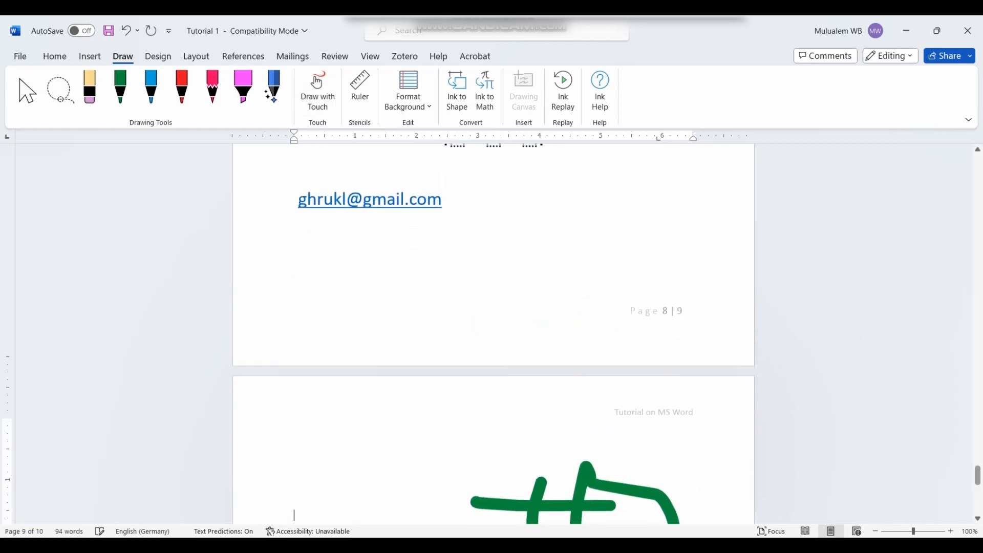
scroll(594, 355, "down", 4)
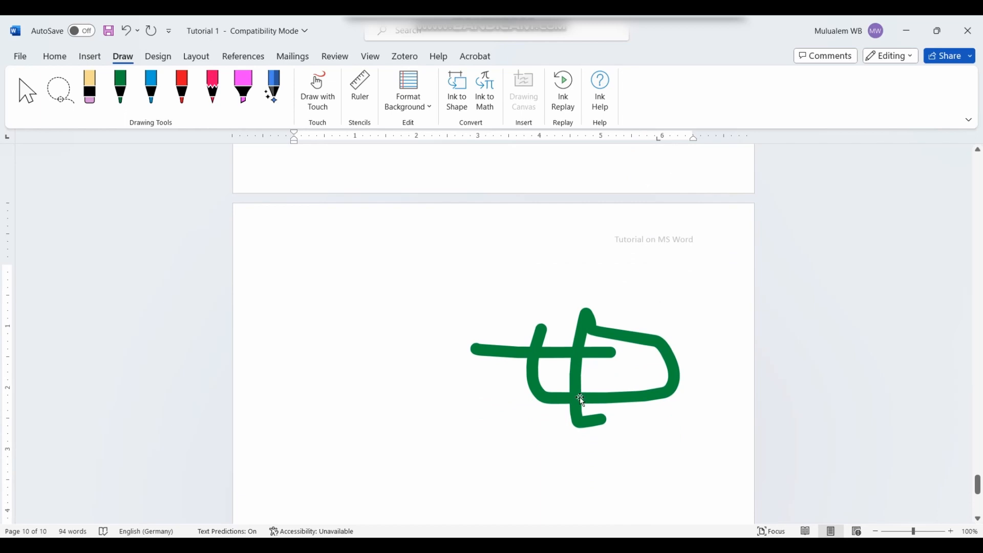
left_click(580, 398)
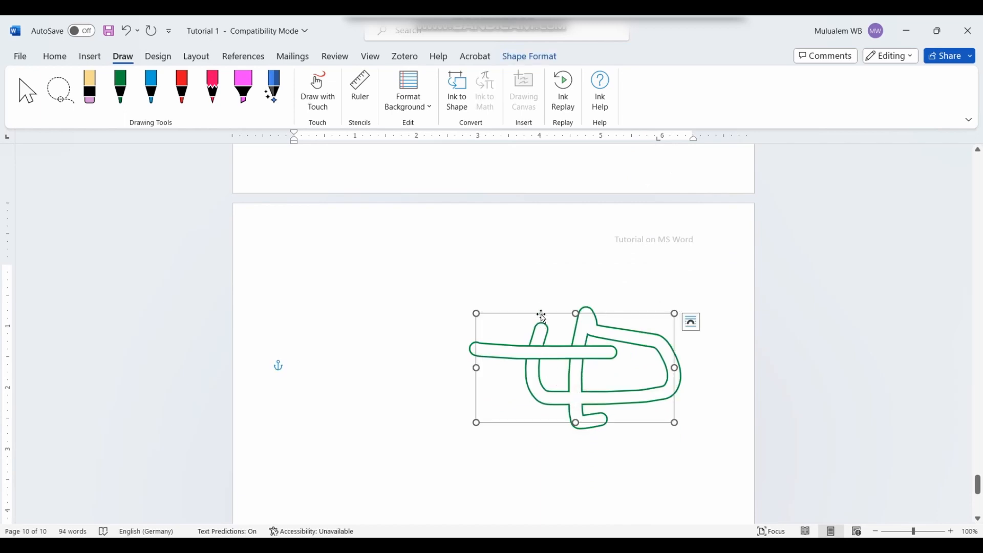
mouse_move(541, 316)
left_mouse_down()
mouse_move(467, 317)
mouse_move(456, 361)
mouse_move(472, 317)
mouse_move(462, 316)
left_mouse_up()
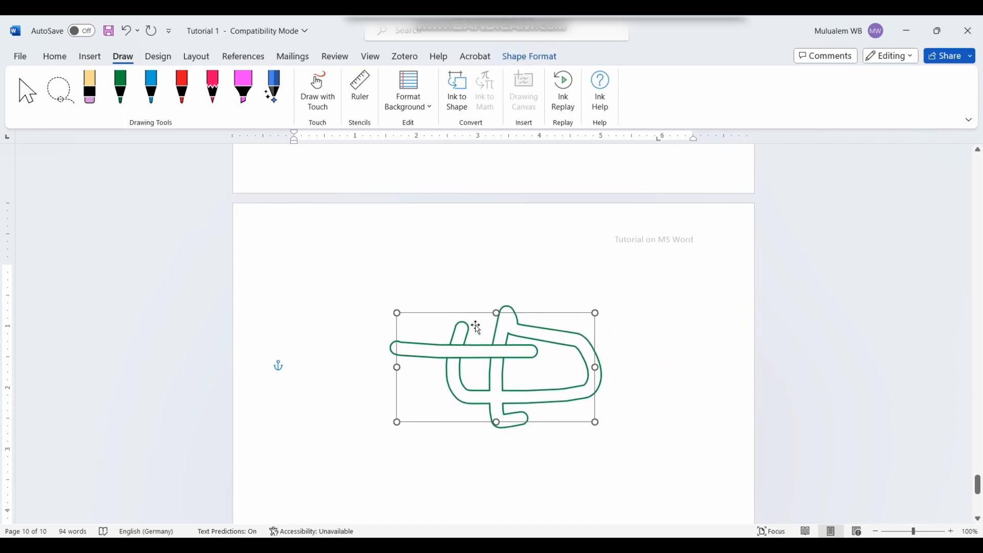
left_click(619, 375)
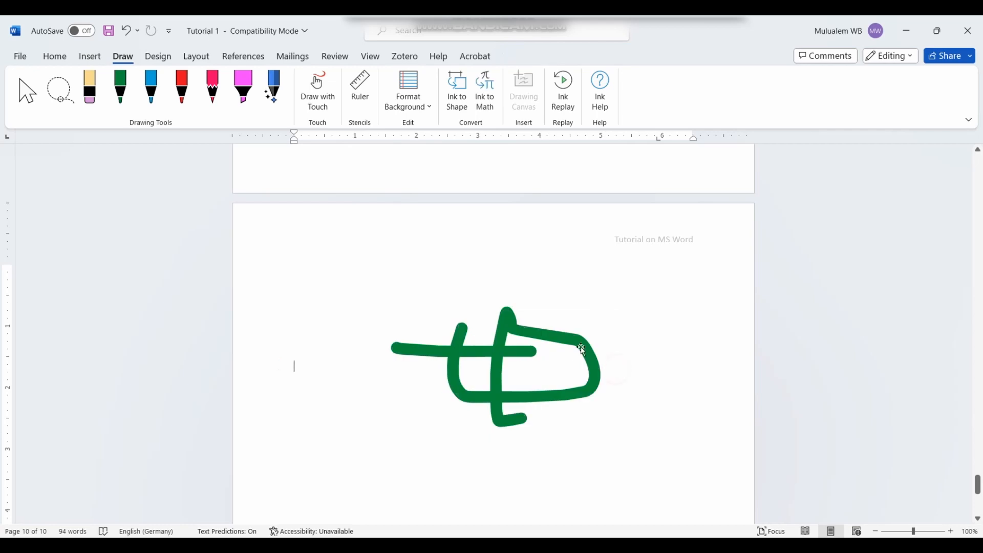
left_click(538, 336)
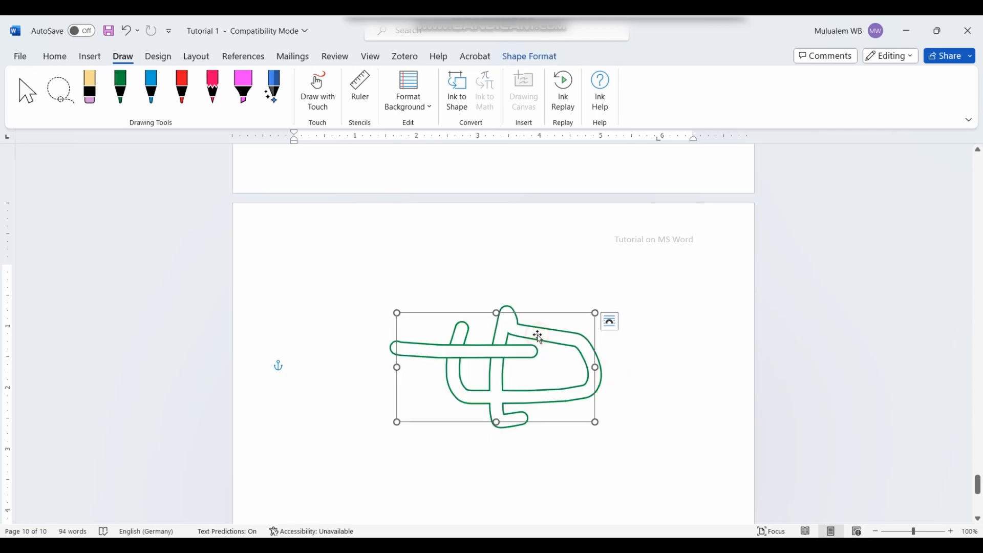
Step: Change the ink drawing's Shape Outline colour to purple
left_click(527, 57)
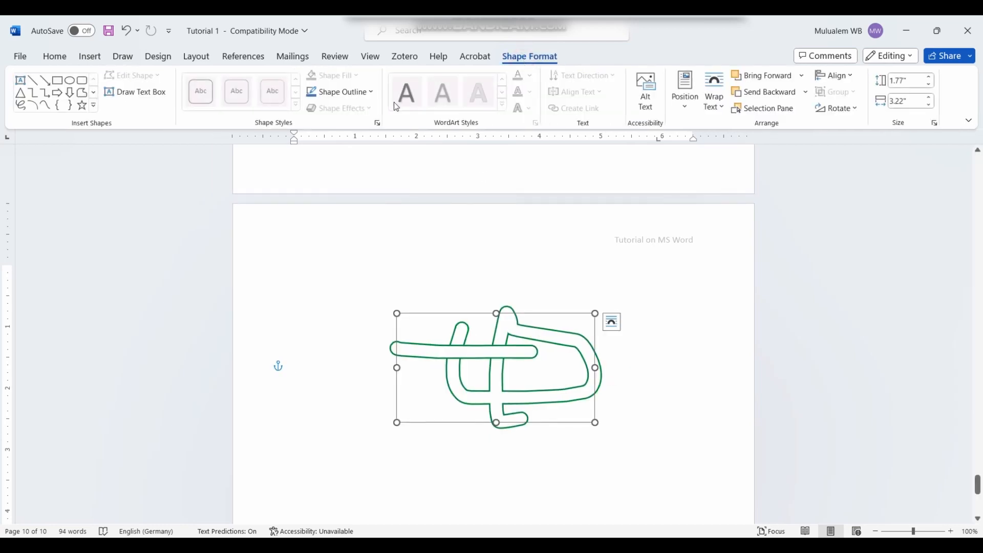
left_click(373, 92)
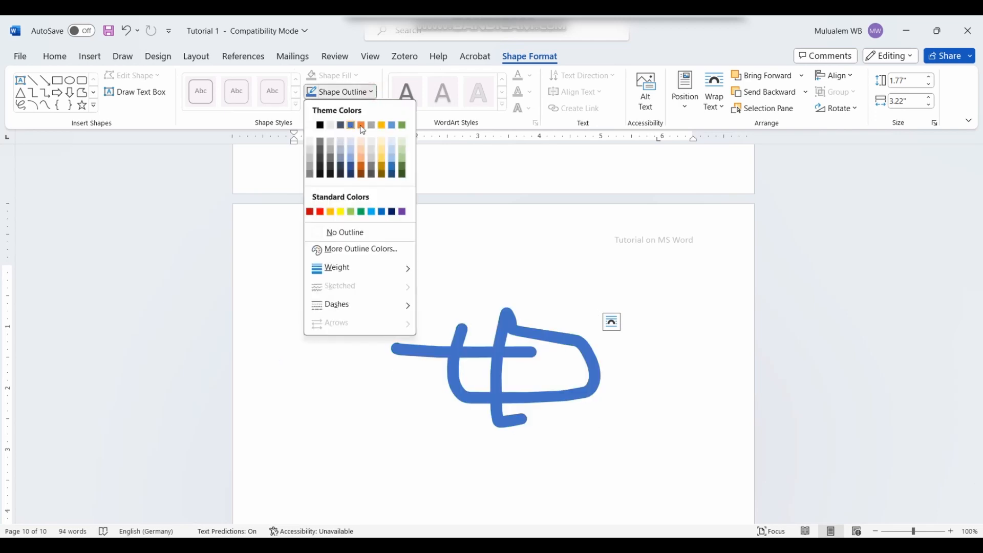
left_click(402, 211)
left_click(667, 407)
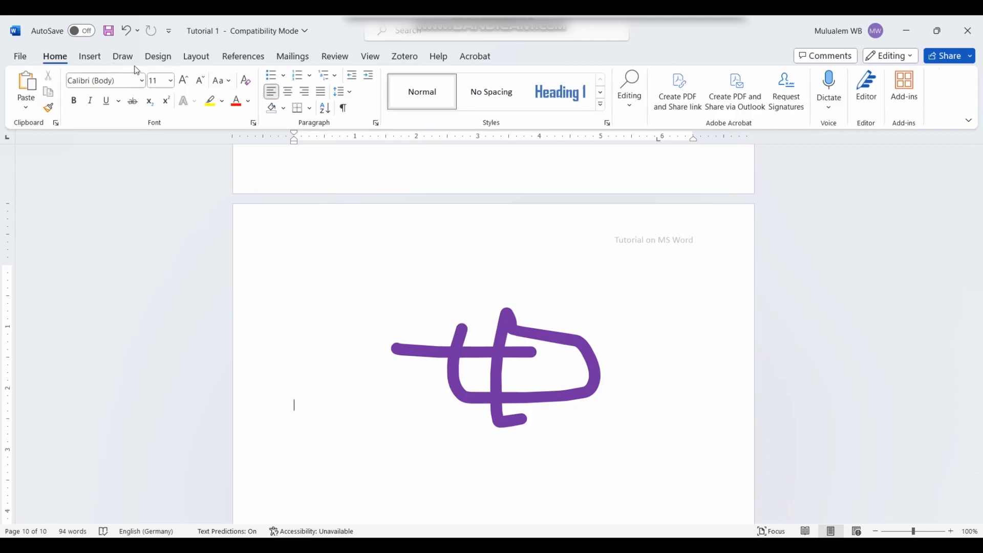
left_click(124, 57)
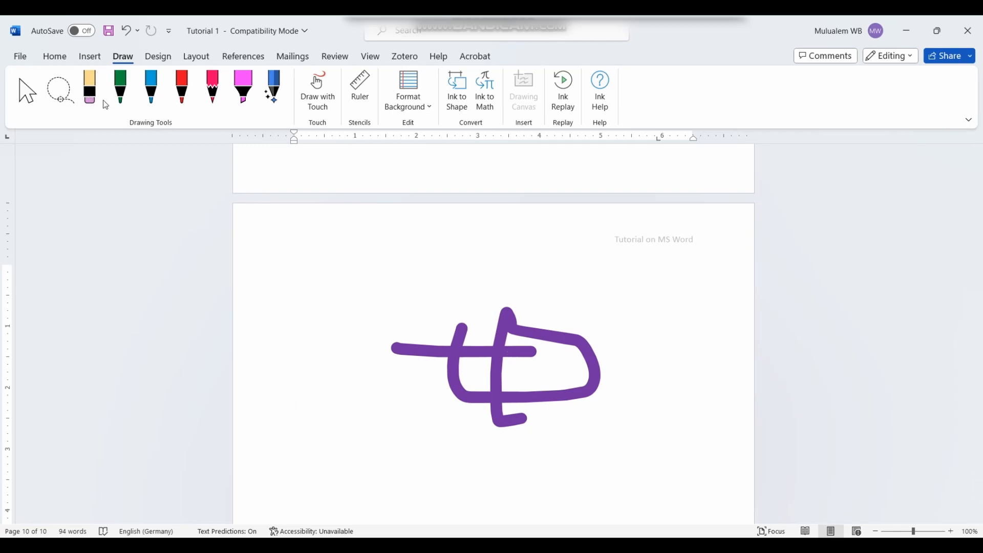
Step: Erase the horizontal purple stroke and draw a thin blue zigzag across the drawing
left_click(90, 88)
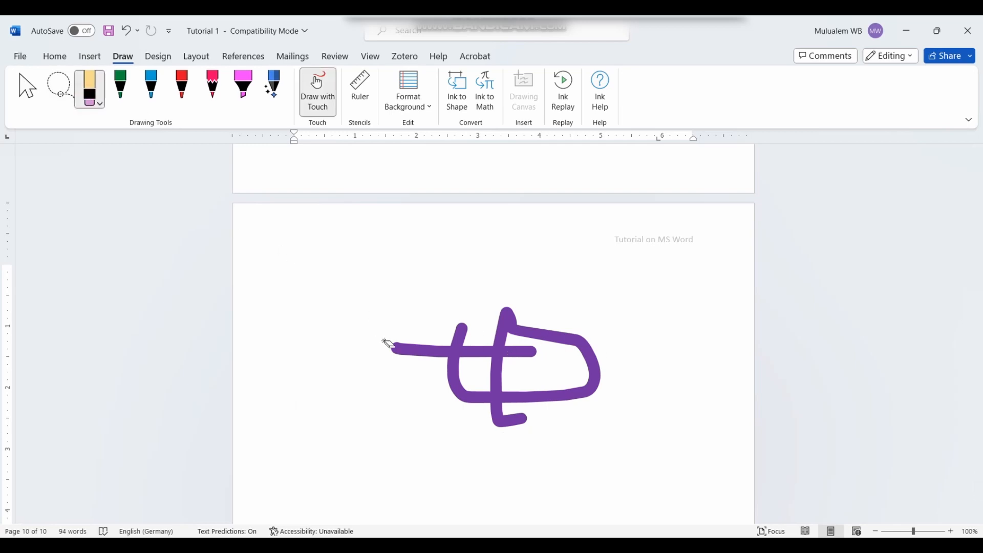
left_click(396, 348)
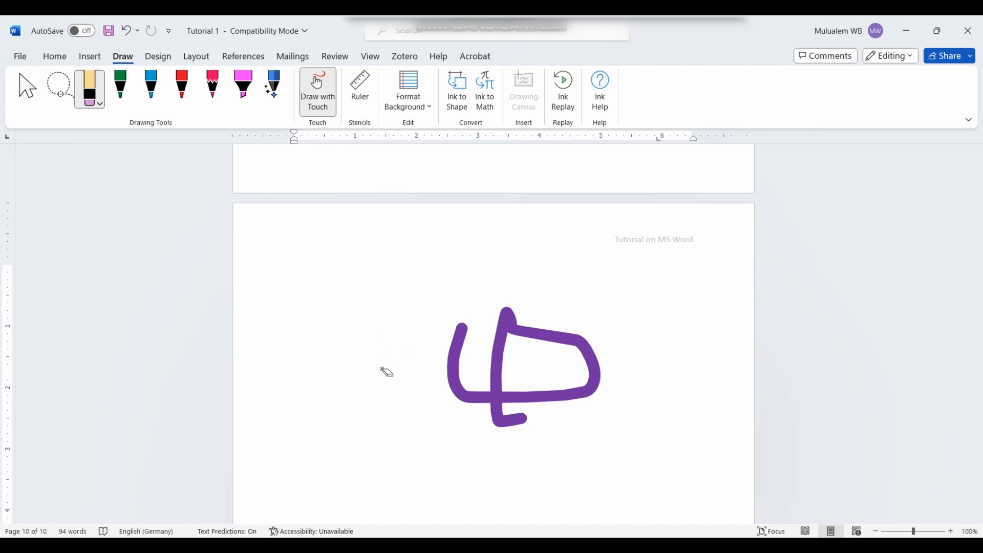
left_click(152, 95)
left_click(158, 107)
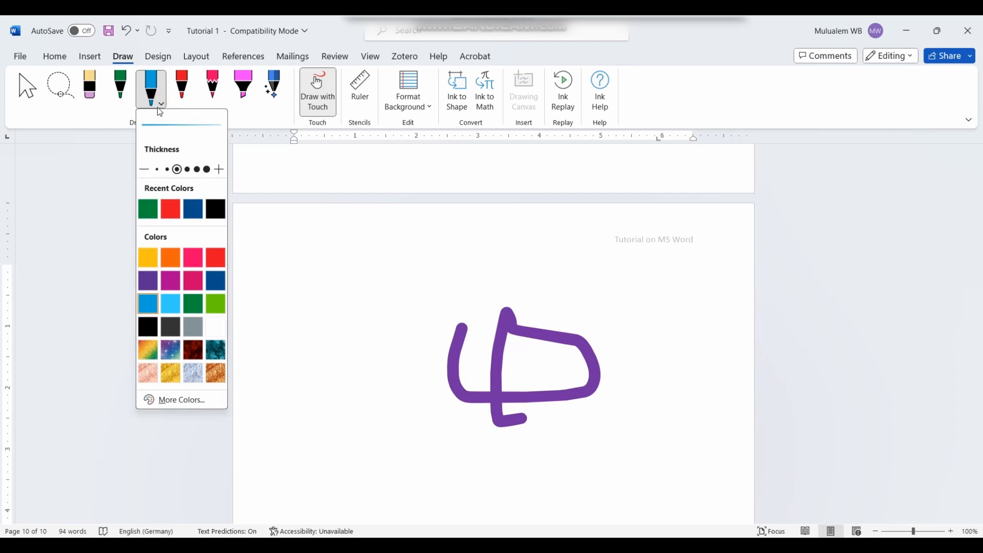
left_click(370, 380)
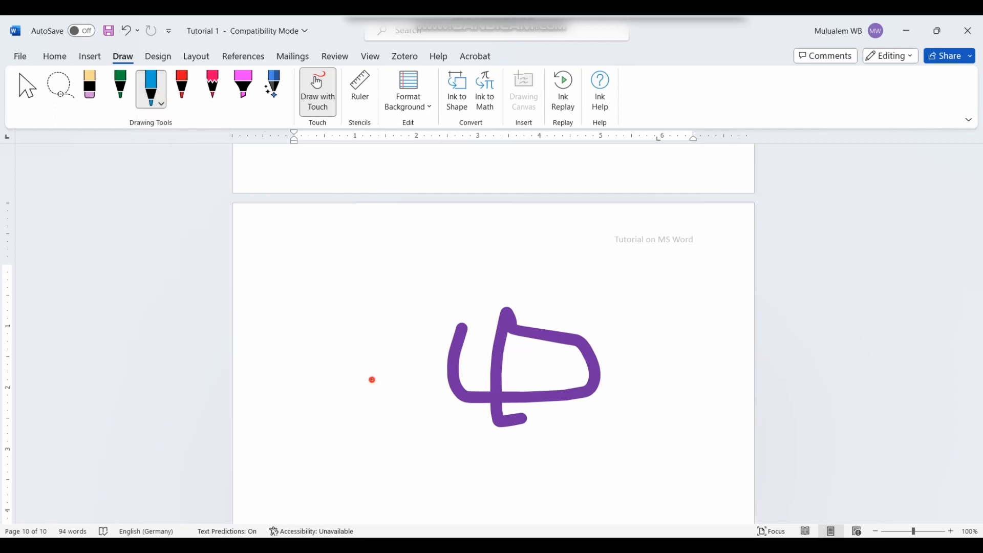
mouse_move(371, 379)
left_mouse_down()
mouse_move(530, 361)
mouse_move(461, 292)
mouse_move(449, 444)
mouse_move(521, 428)
left_mouse_up()
Step: Draw a thick red loop left of the drawing and a long red curve rightward
left_click(187, 97)
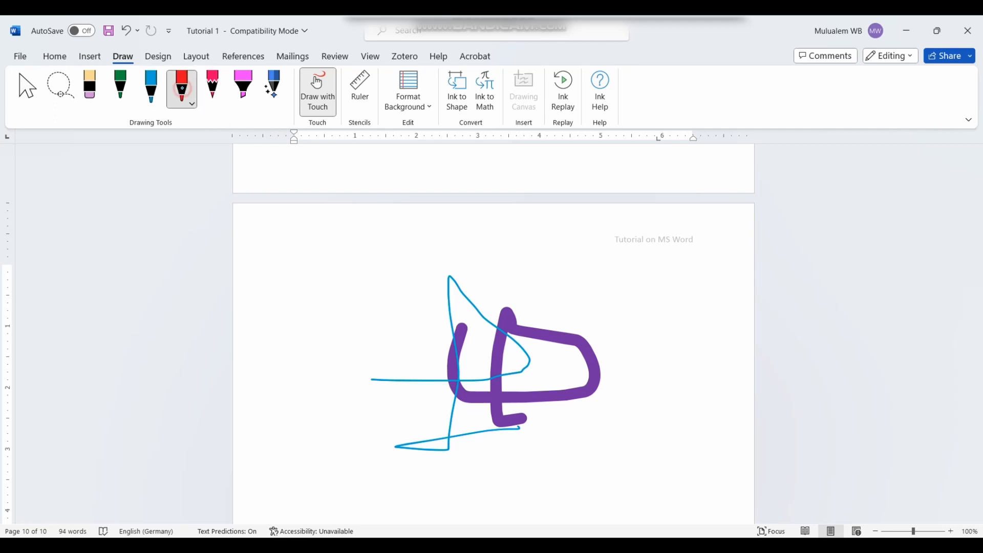
left_click(190, 106)
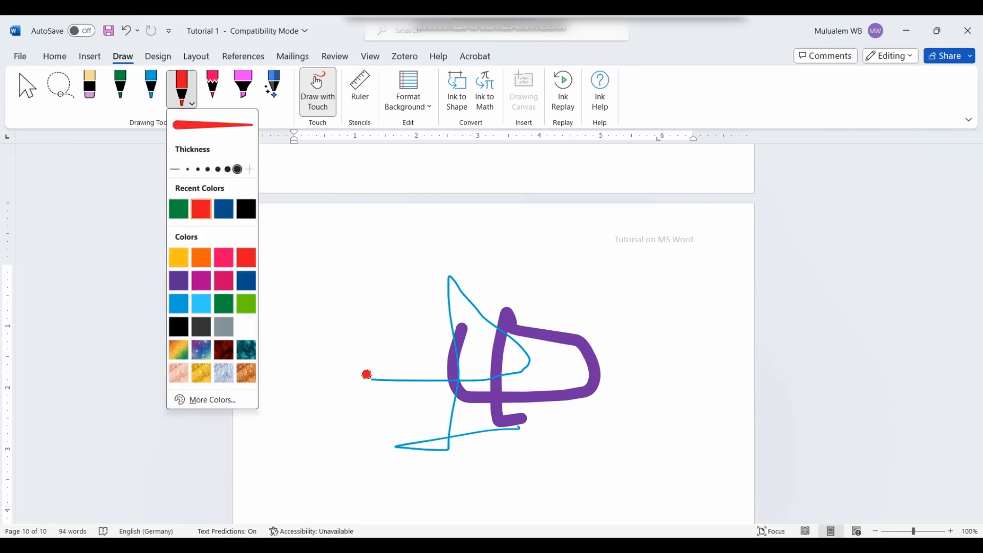
left_click(366, 373)
mouse_move(367, 373)
left_mouse_down()
mouse_move(388, 370)
mouse_move(385, 409)
left_mouse_up()
left_click_drag(506, 464, 584, 473)
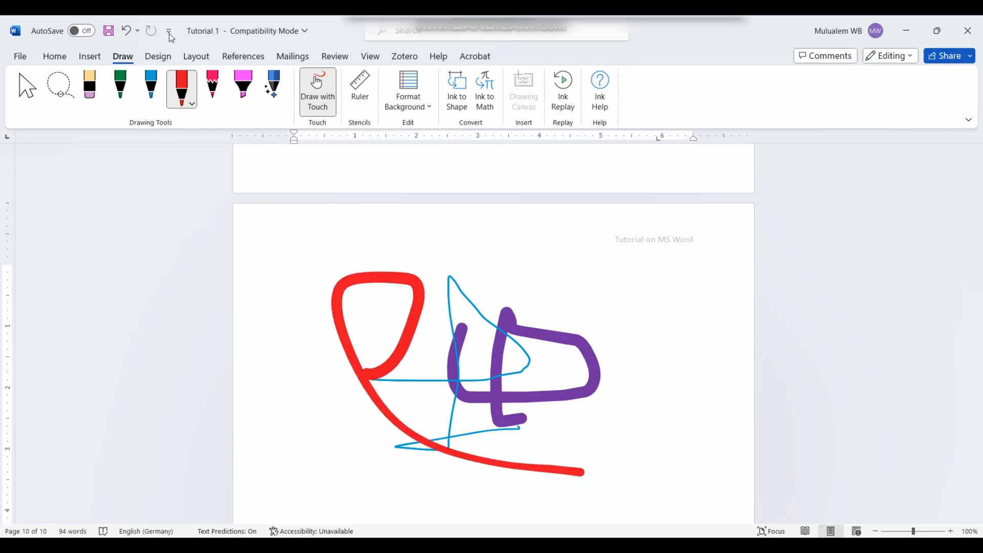
Step: Scribble thin pink pencil lines across and left of the drawing
left_click(215, 104)
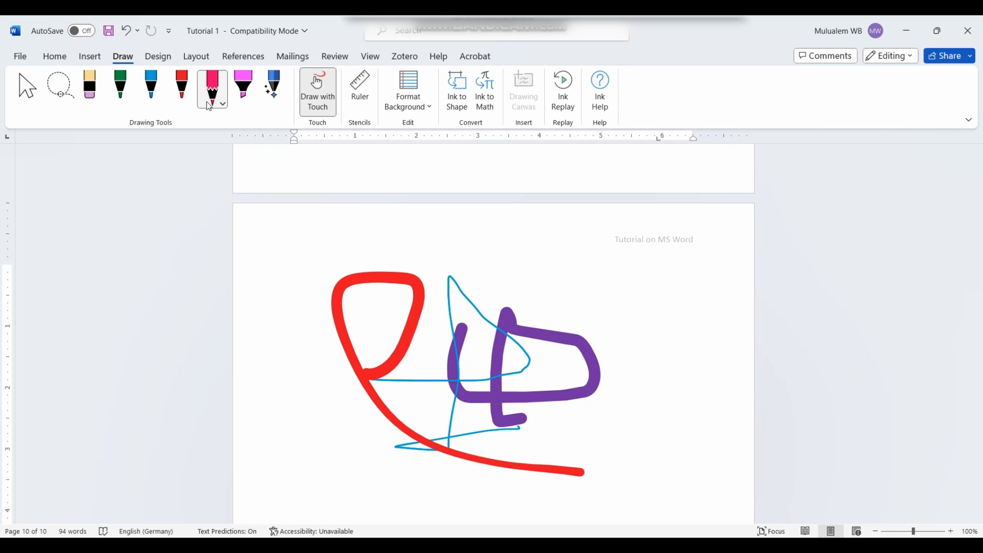
mouse_move(532, 273)
left_mouse_down()
mouse_move(697, 347)
mouse_move(502, 389)
mouse_move(591, 347)
left_mouse_up()
left_click_drag(647, 330, 376, 307)
left_click_drag(379, 349, 296, 331)
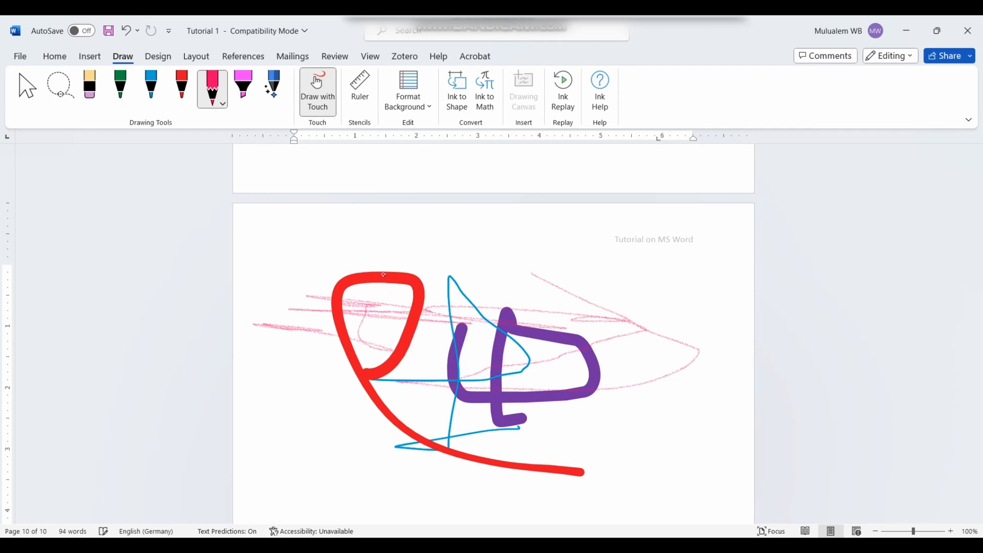
Step: Draw a pink highlighter bar near the bottom of the page
left_click(243, 86)
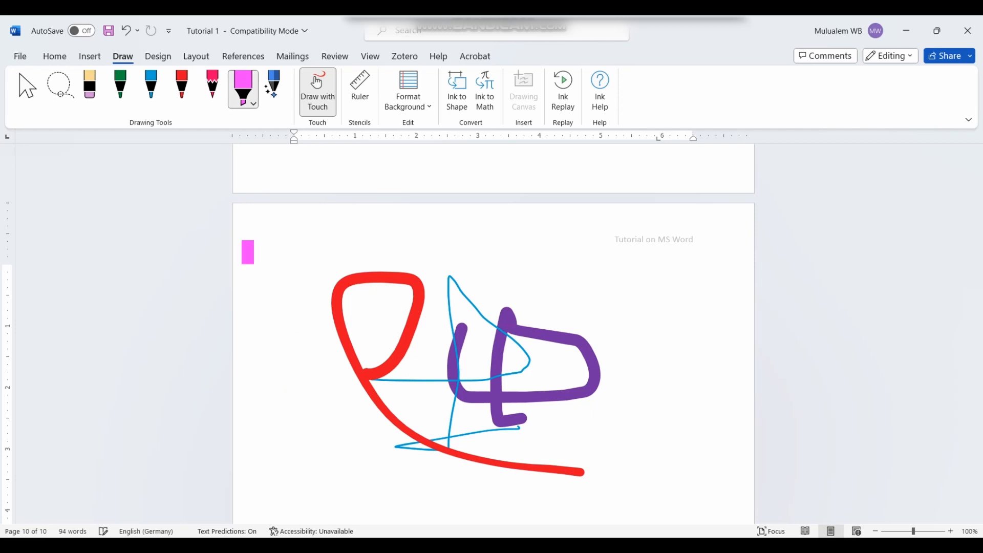
left_click_drag(353, 477, 464, 477)
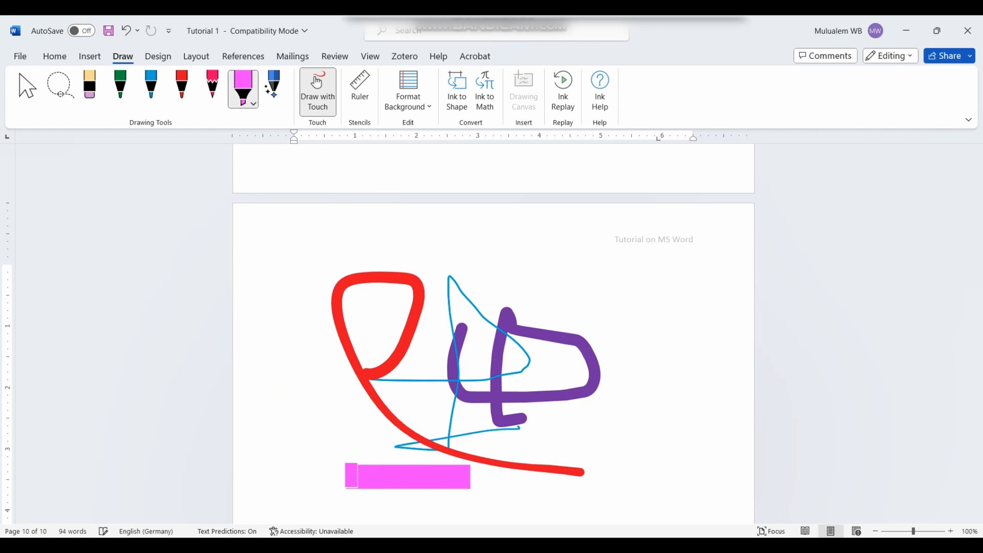
left_click(244, 93)
left_click(60, 81)
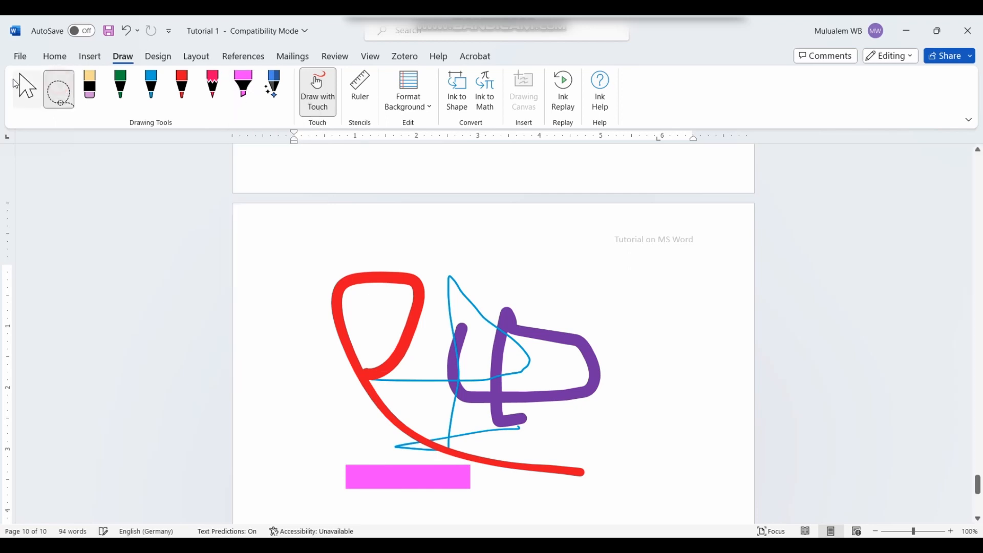
left_click(82, 61)
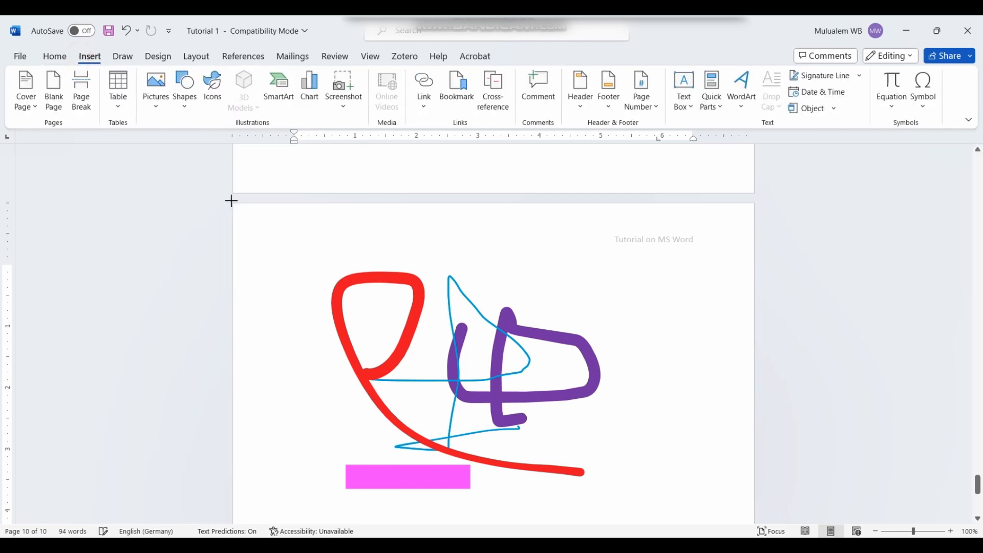
Step: Grow the word Text to 26 pt with Grow Font
scroll(231, 200, "down", 3)
left_click(51, 57)
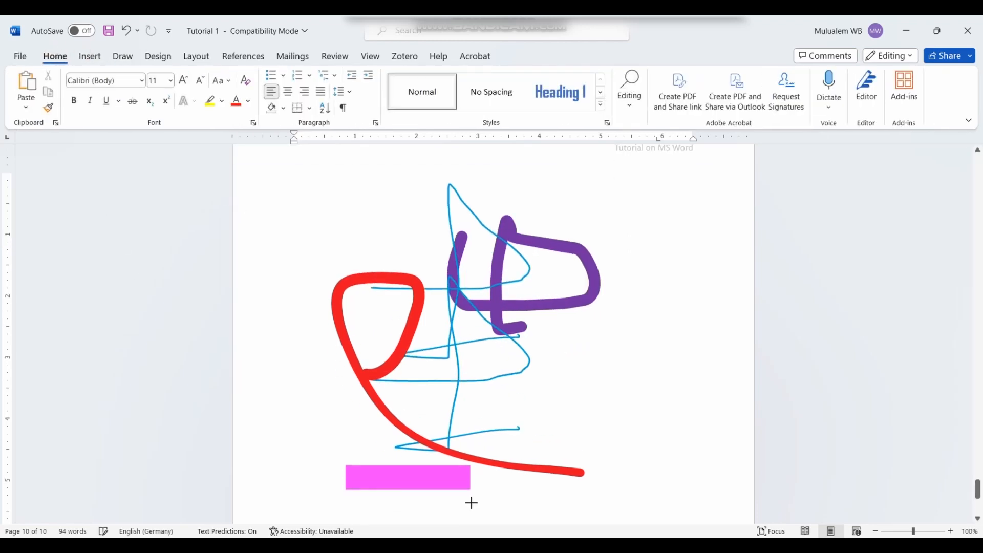
scroll(472, 481, "down", 2)
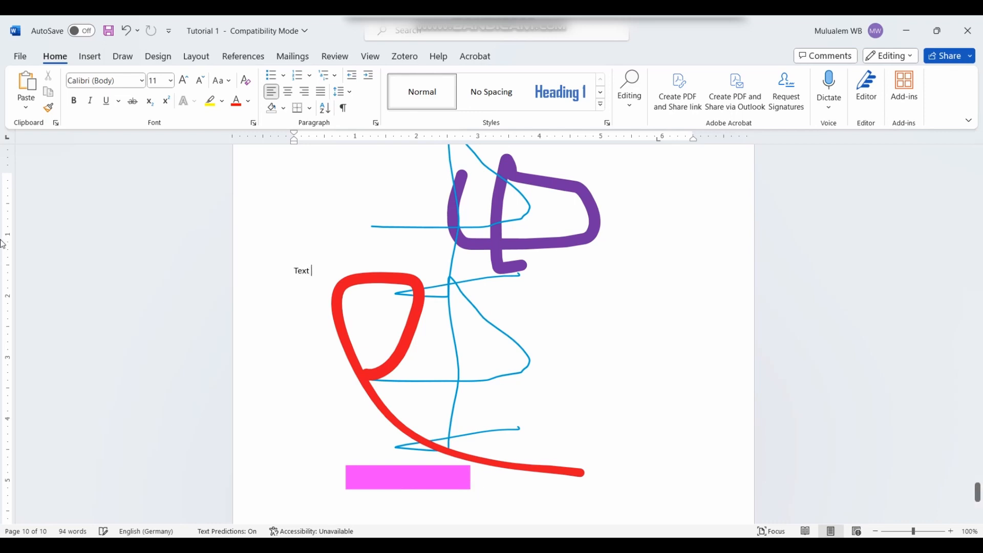
left_click_drag(309, 275, 284, 276)
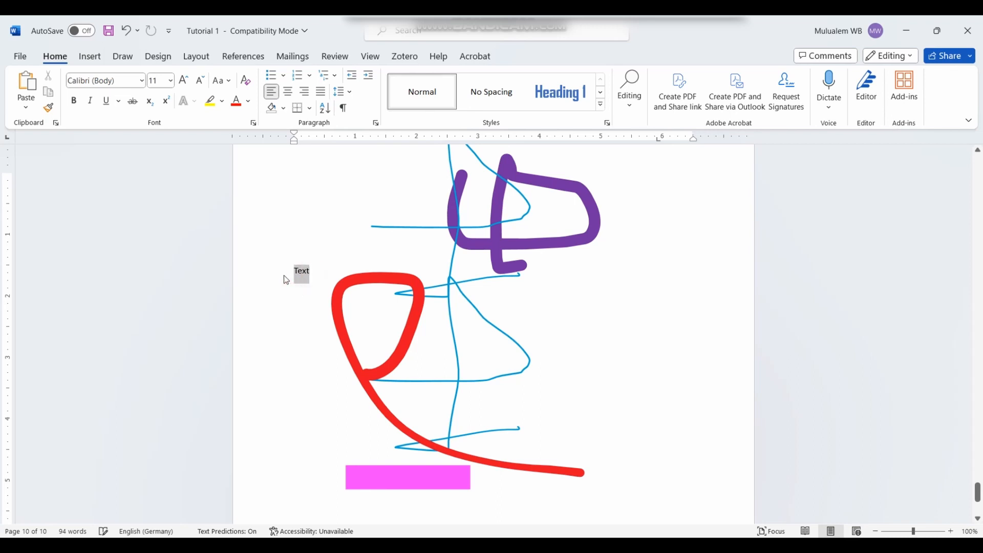
left_click(190, 85)
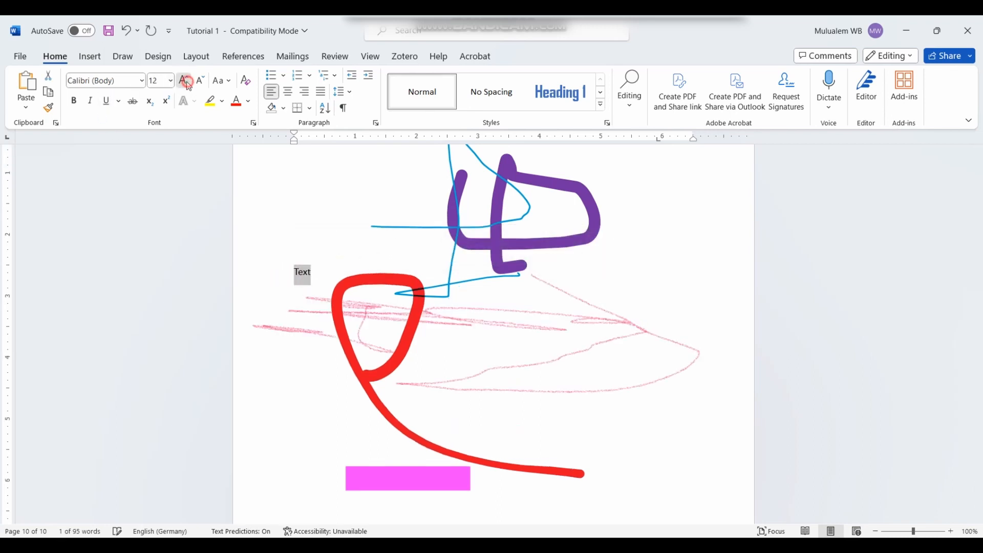
left_click(190, 85)
left_click(189, 84)
left_click(189, 84)
left_click(189, 84)
left_click(189, 85)
left_click(190, 84)
left_click(189, 85)
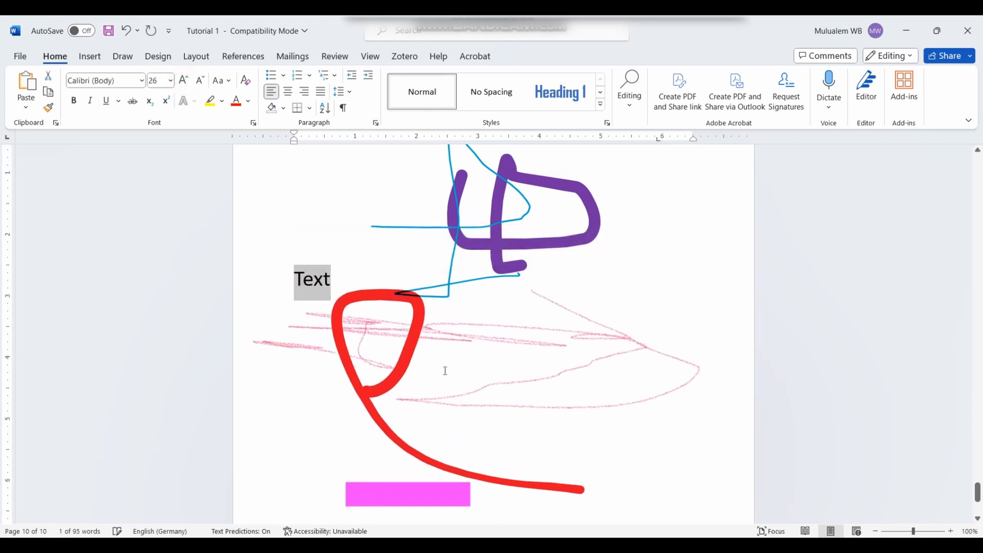
left_click(723, 323)
Step: Highlight the word Text with the pink highlighter
left_click_drag(336, 273, 292, 274)
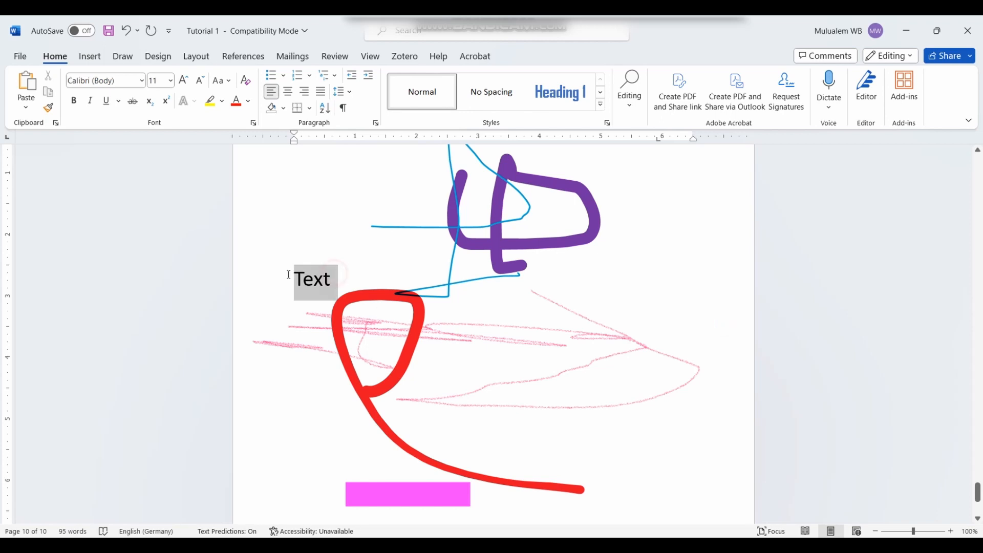
left_click(388, 296)
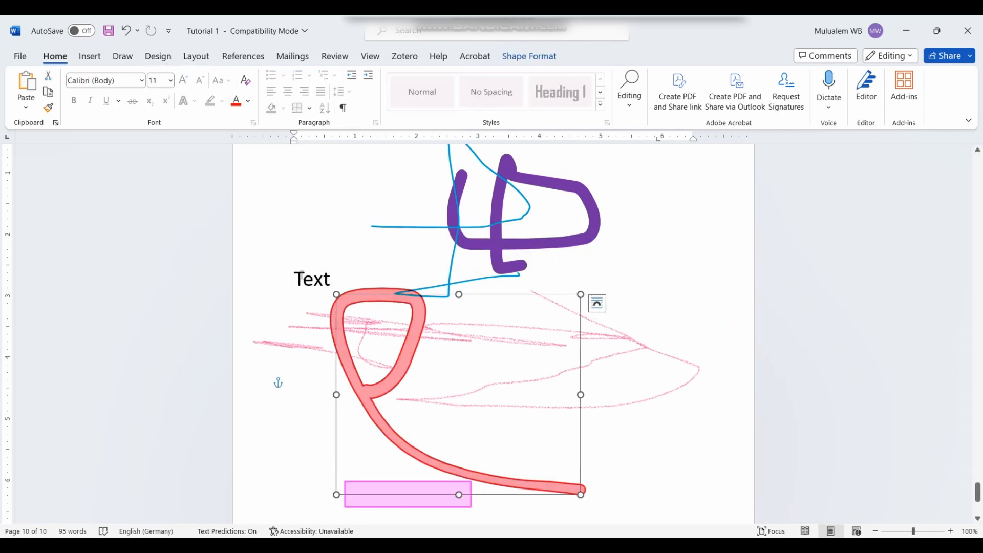
left_click(127, 60)
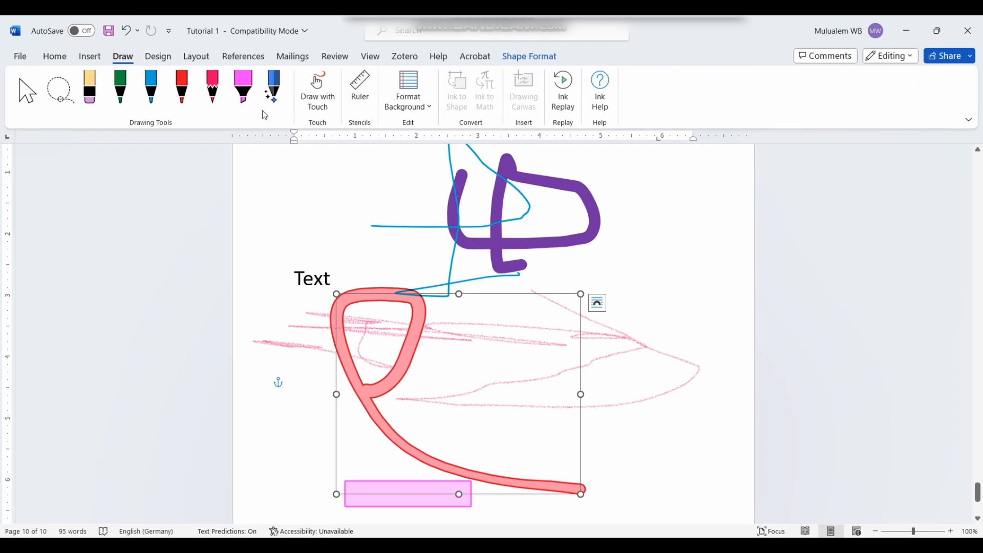
left_click(248, 83)
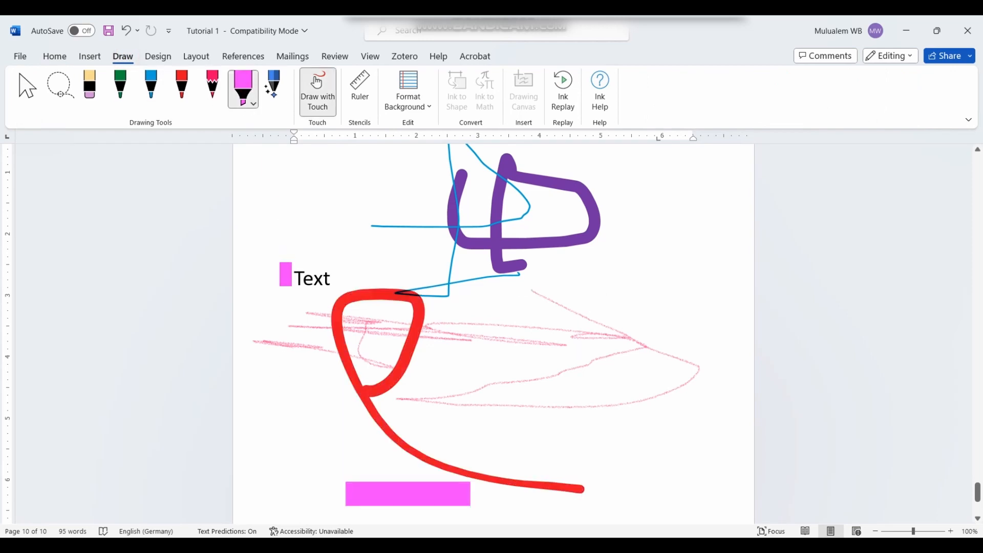
left_click_drag(284, 275, 332, 277)
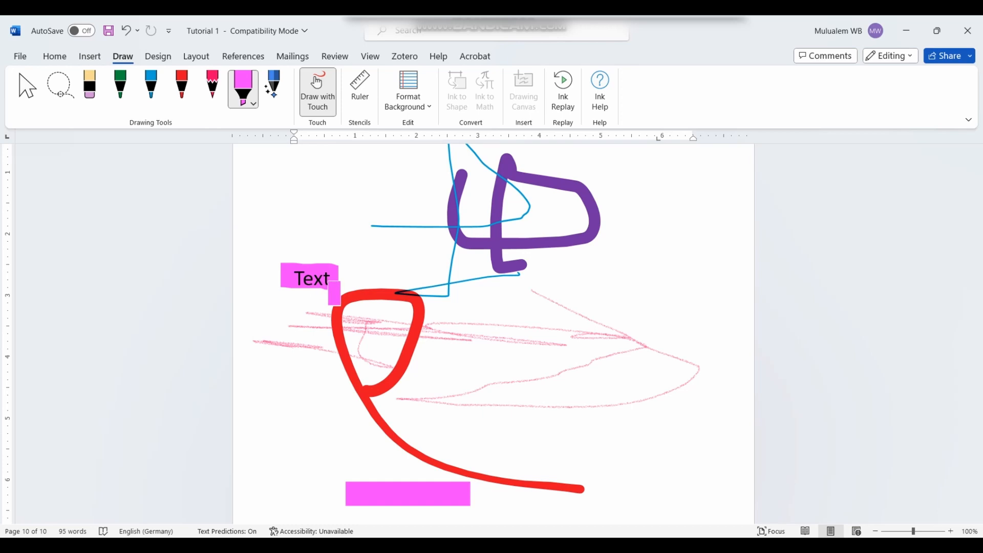
Step: Switch the highlighter to yellow and draw two yellow strokes beside Text
left_click(250, 102)
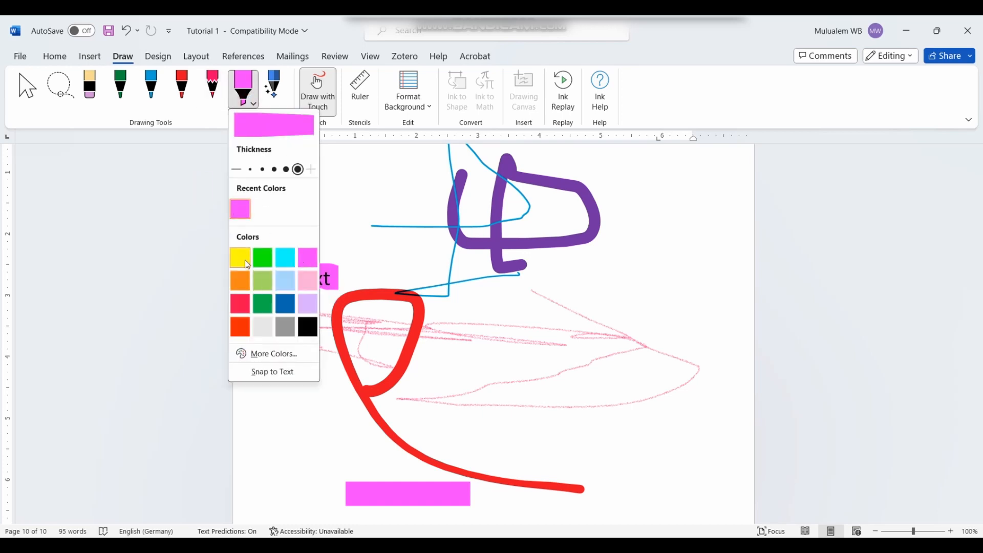
left_click(247, 265)
left_click_drag(464, 286, 365, 285)
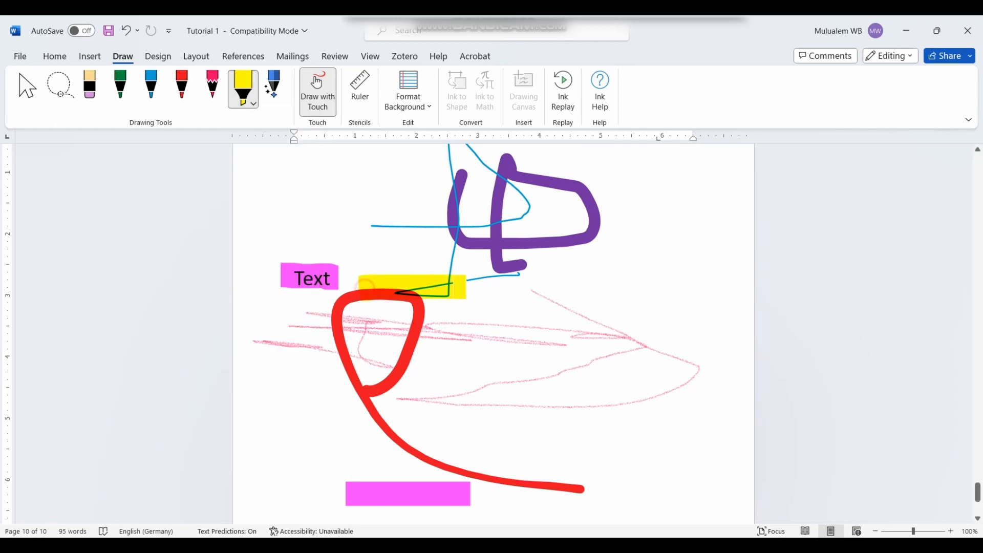
left_click_drag(262, 269, 348, 275)
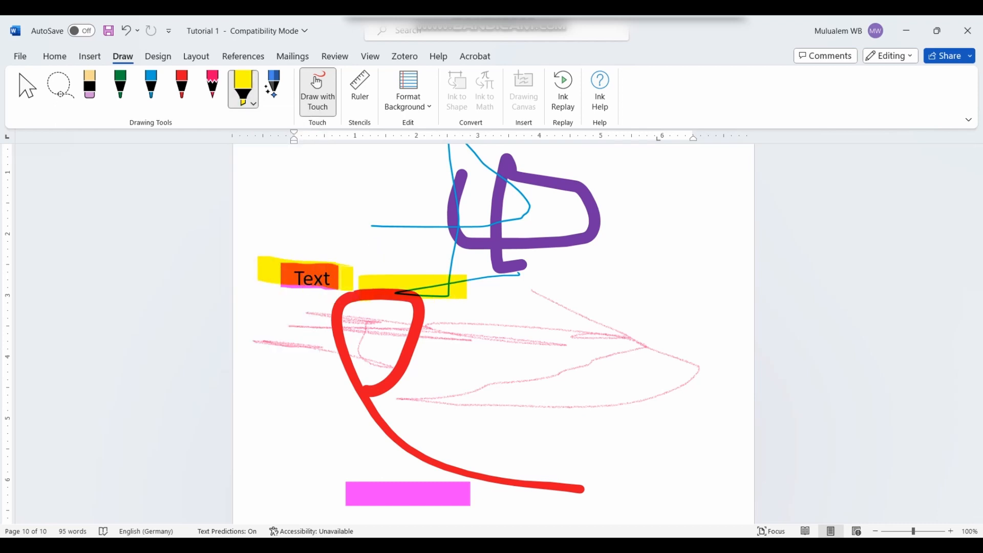
Step: Undo the highlights, the word Text, the scribbles and the purple recolour back to the green shape
left_click_drag(262, 284, 333, 281)
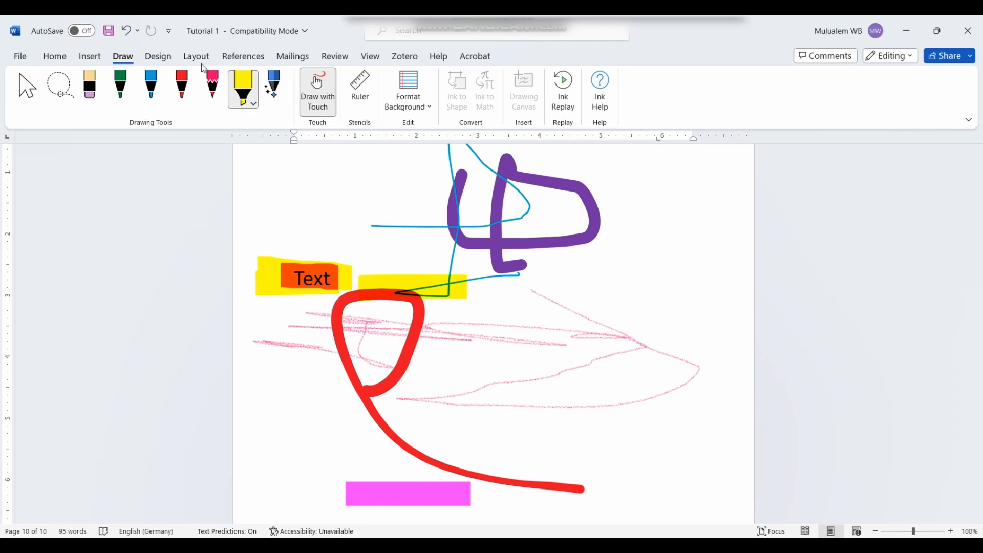
left_click(123, 32)
left_click(123, 33)
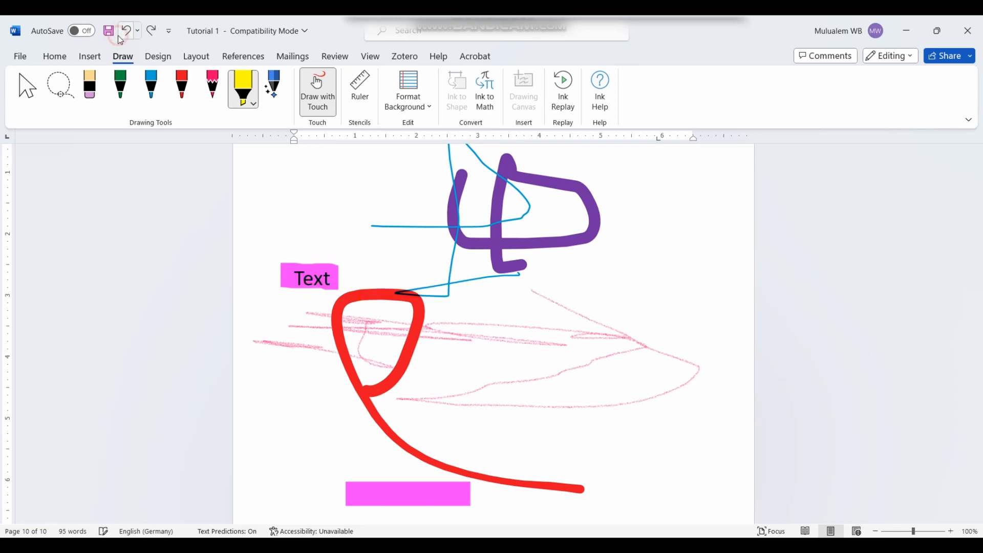
left_click(122, 35)
left_click(124, 32)
left_click(124, 32)
left_click(125, 31)
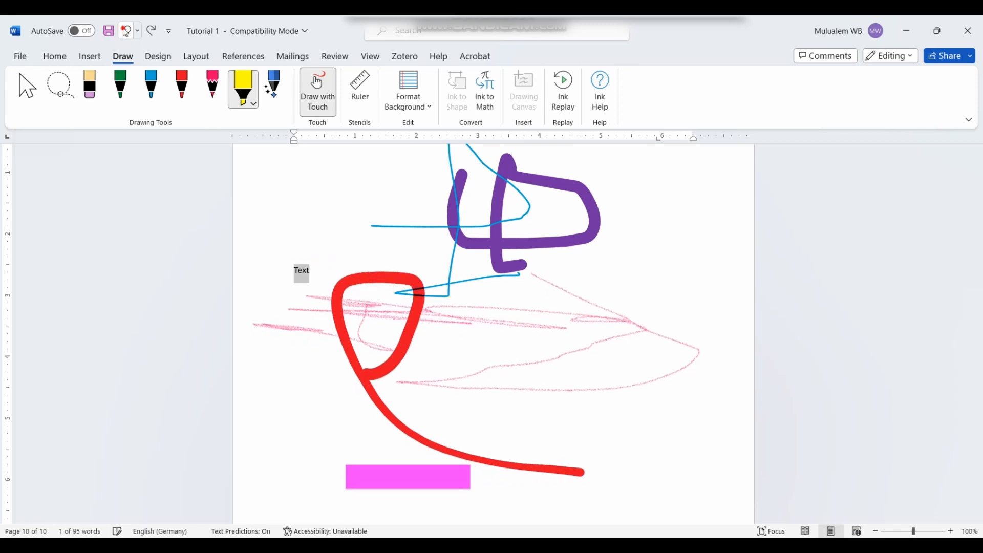
left_click(126, 29)
left_click(127, 28)
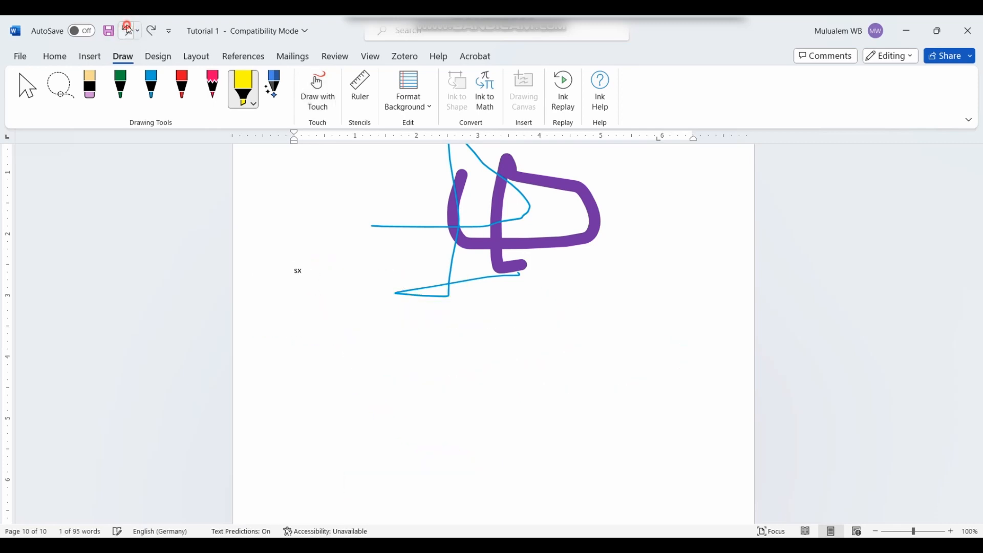
left_click(128, 28)
left_click(128, 28)
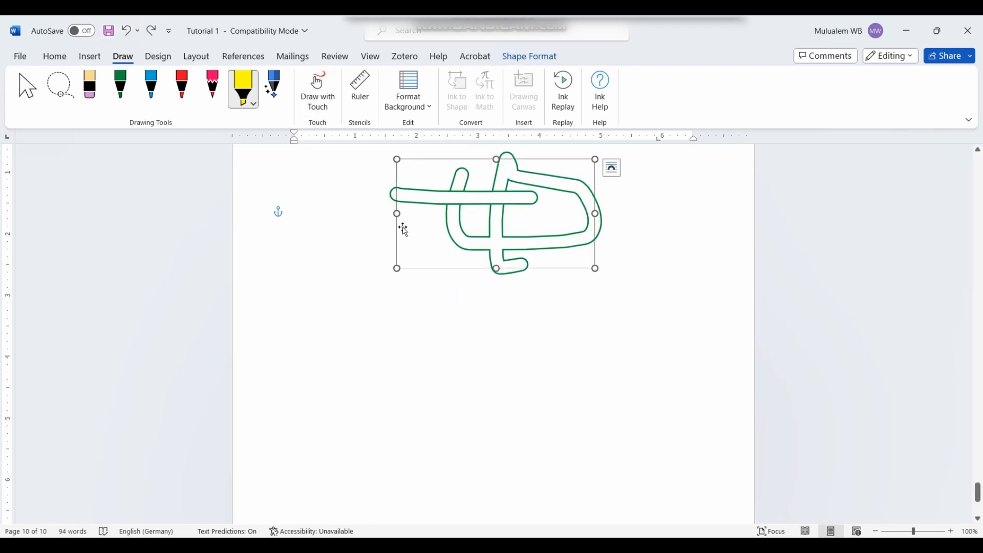
Step: Turn on Draw with Touch and draw a large yellow S-shaped highlight below the green shape
left_click(566, 333)
left_click(634, 277)
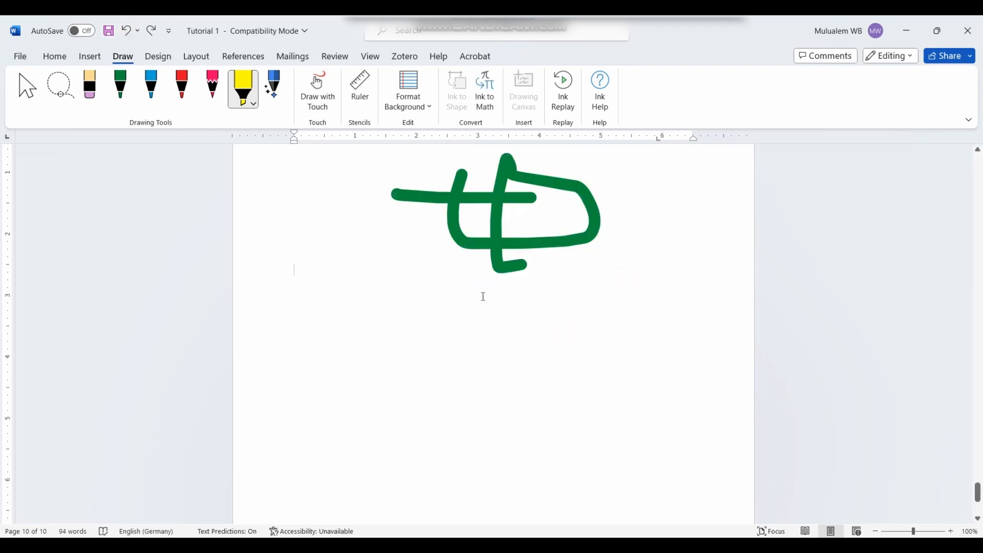
key("Return")
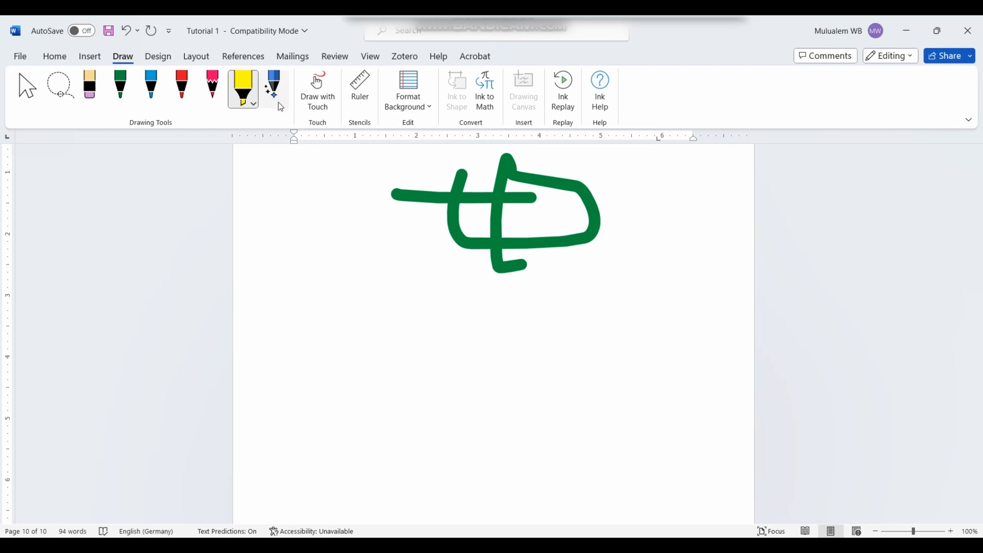
left_click(332, 108)
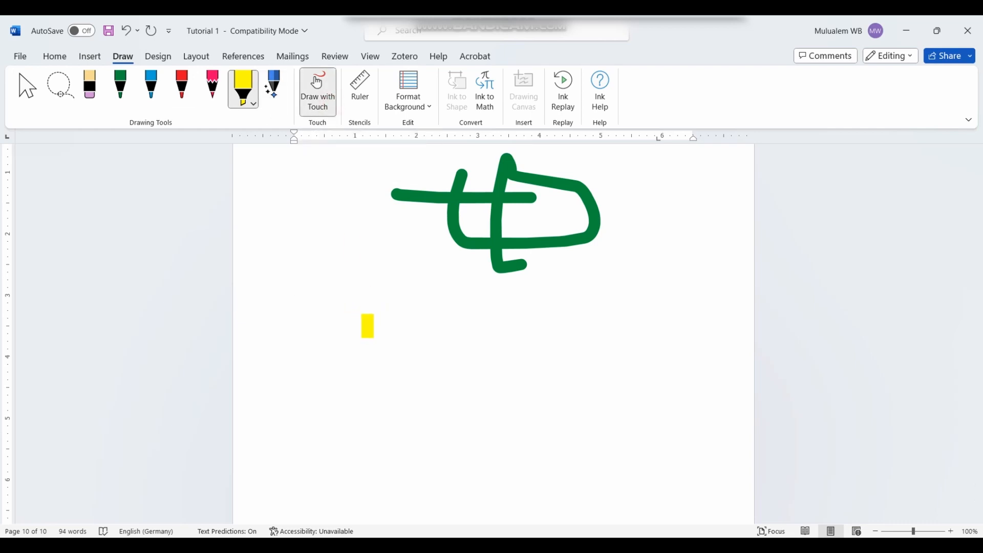
mouse_move(380, 356)
left_mouse_down()
mouse_move(625, 391)
mouse_move(339, 463)
mouse_move(508, 453)
left_mouse_up()
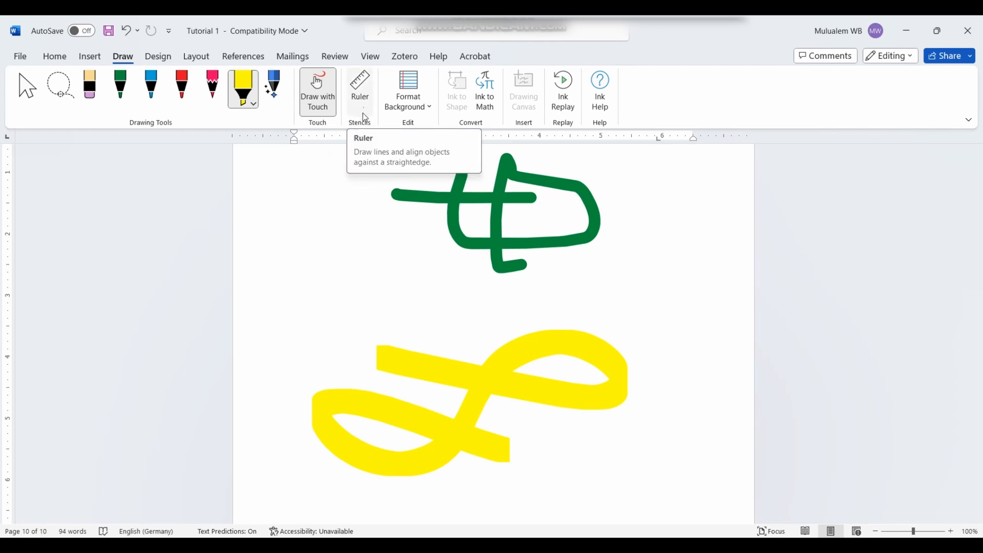
scroll(360, 123, "down", 4)
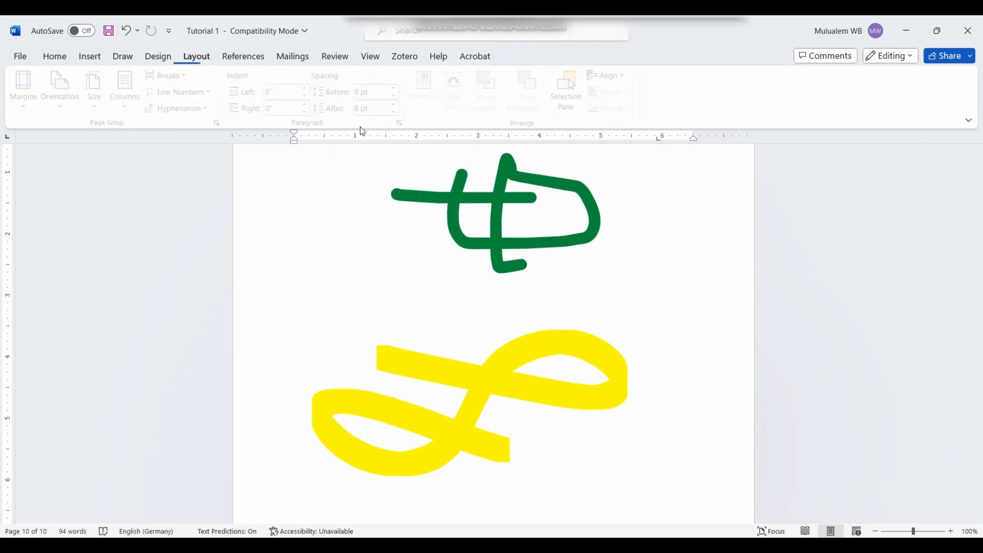
left_click(125, 57)
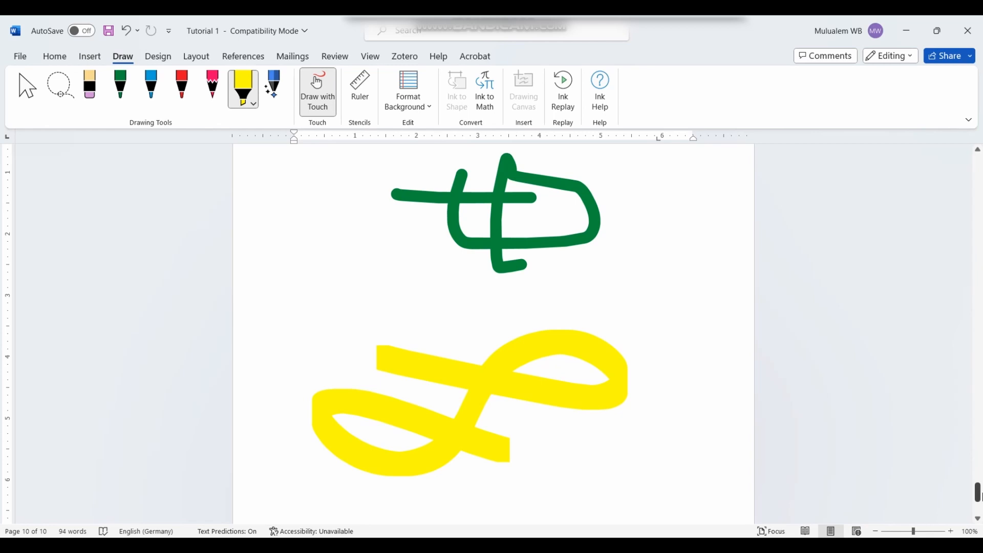
scroll(509, 281, "down", 4)
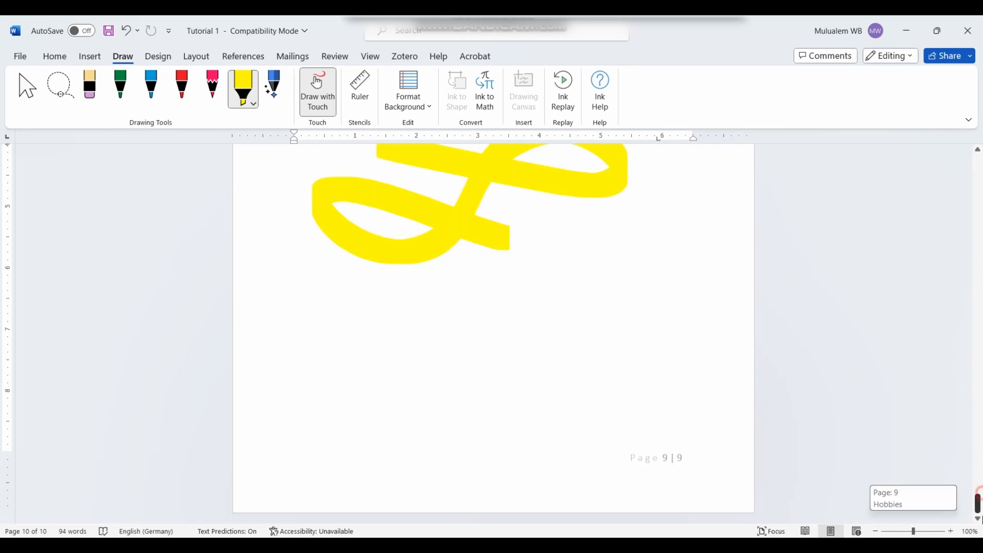
Step: Show the ruler and draw a straight horizontal green line along it
left_click(319, 100)
left_click(361, 90)
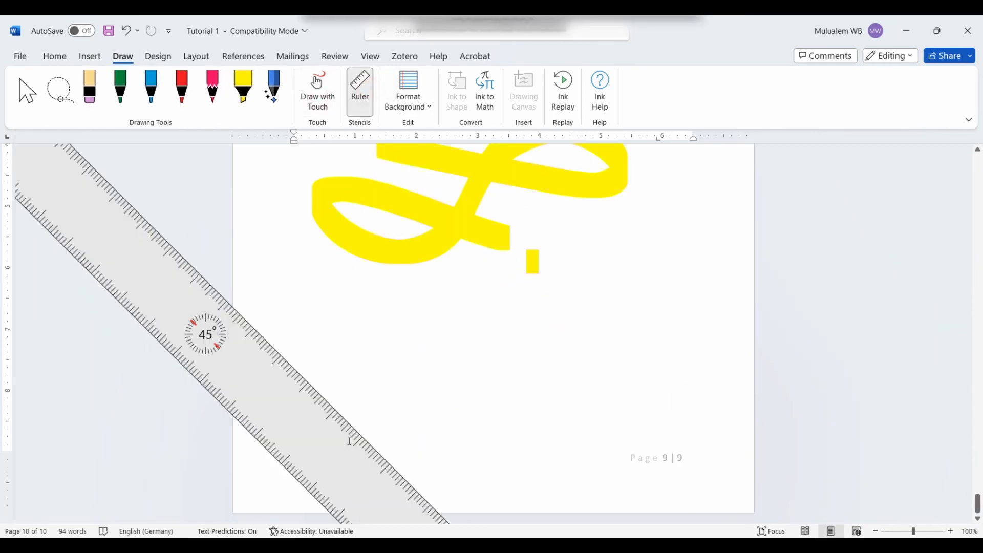
mouse_move(384, 498)
left_mouse_down()
mouse_move(511, 487)
mouse_move(513, 427)
left_mouse_up()
scroll(486, 421, "up", 20)
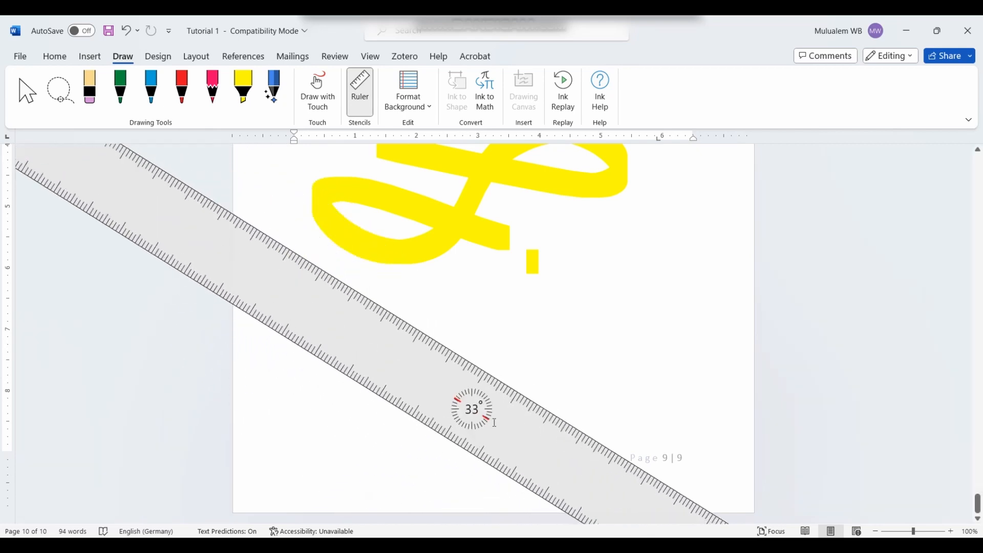
scroll(490, 424, "up", 8)
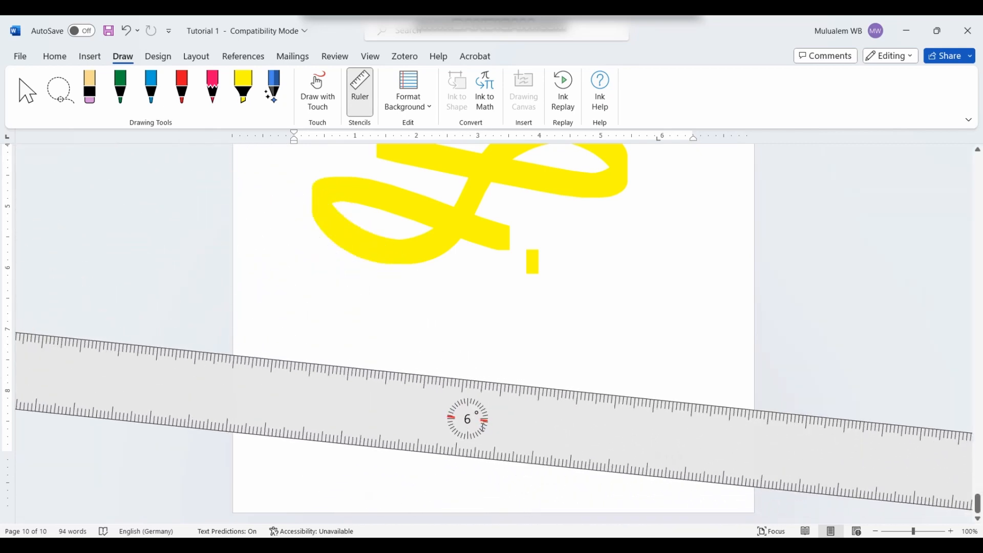
scroll(480, 428, "up", 6)
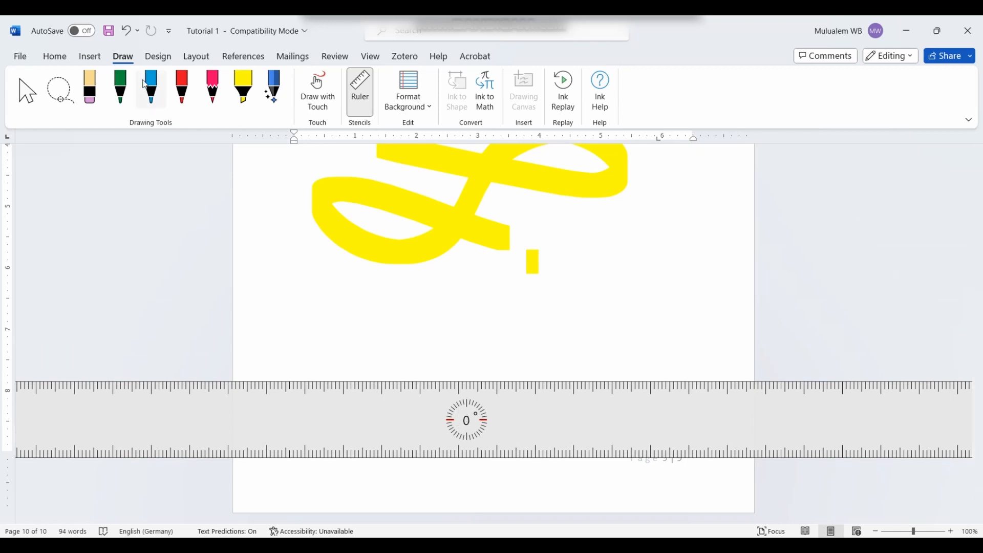
left_click(120, 87)
left_click_drag(306, 377, 740, 377)
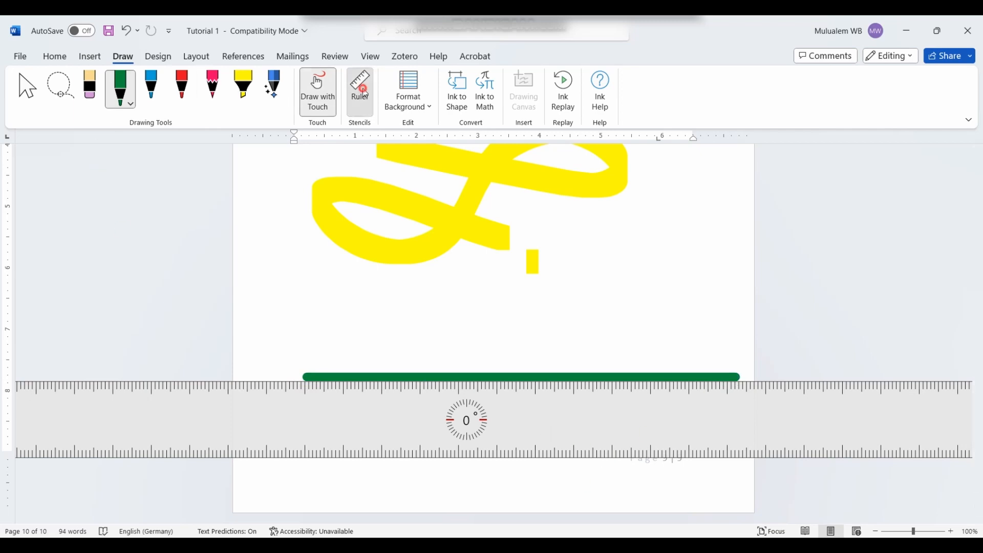
Step: Reposition the ruler at the line's left end and draw a green line rising at 30°
left_click(360, 93)
left_click(362, 102)
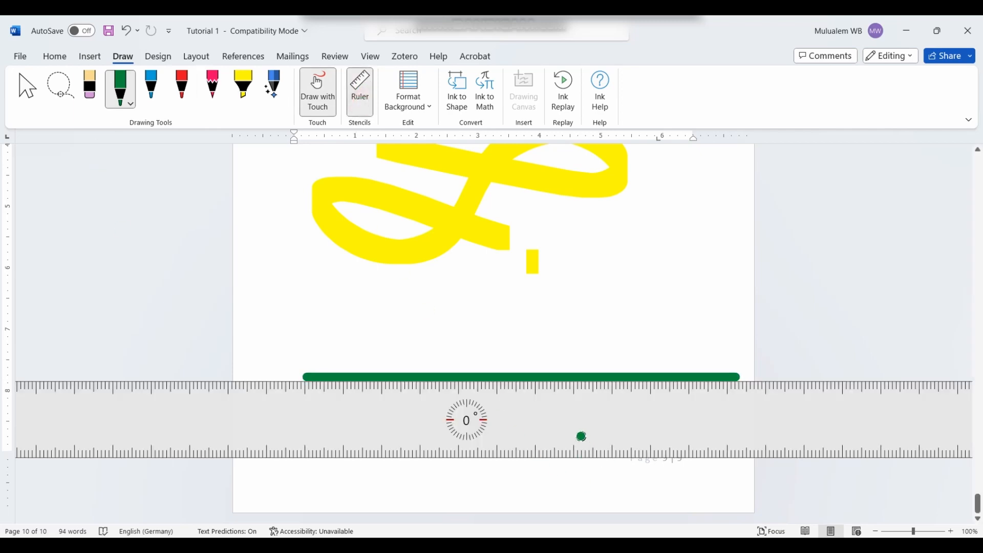
scroll(501, 419, "down", 3)
scroll(502, 419, "down", 4)
scroll(492, 418, "up", 12)
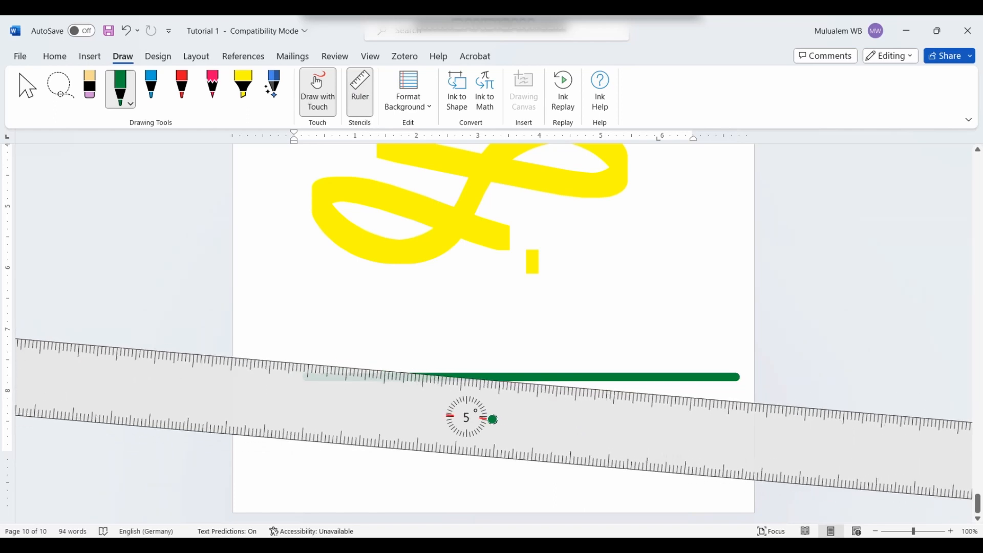
scroll(479, 427, "up", 20)
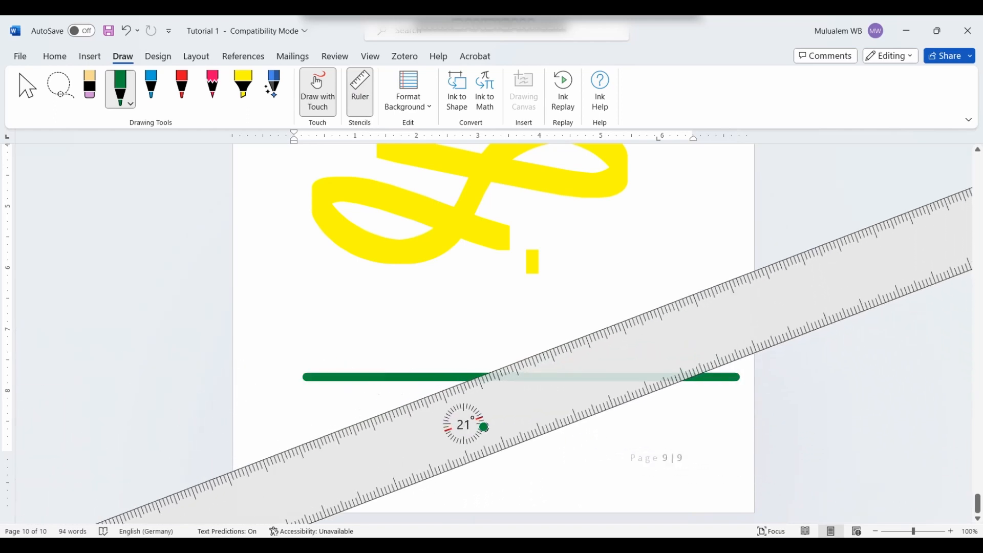
scroll(483, 427, "up", 2)
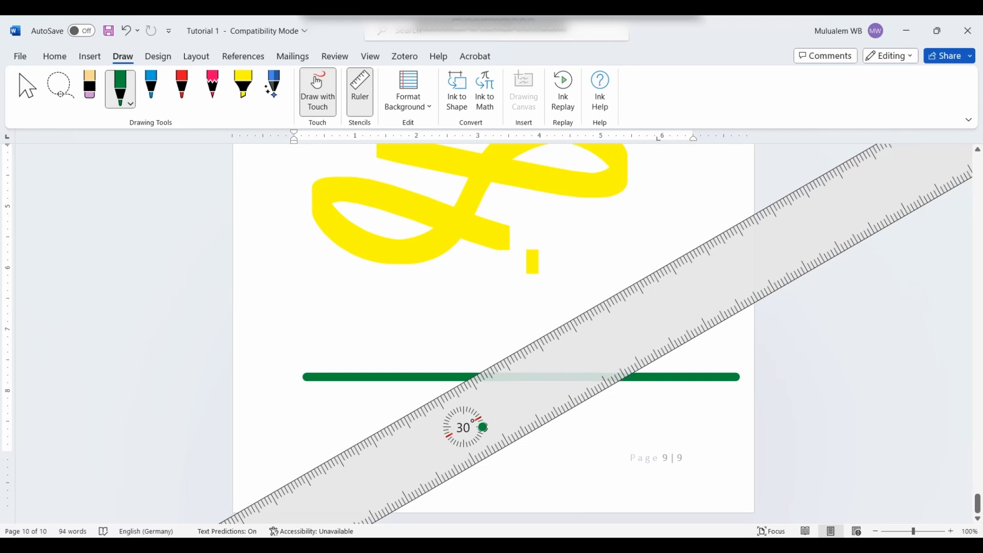
left_click_drag(501, 423, 347, 412)
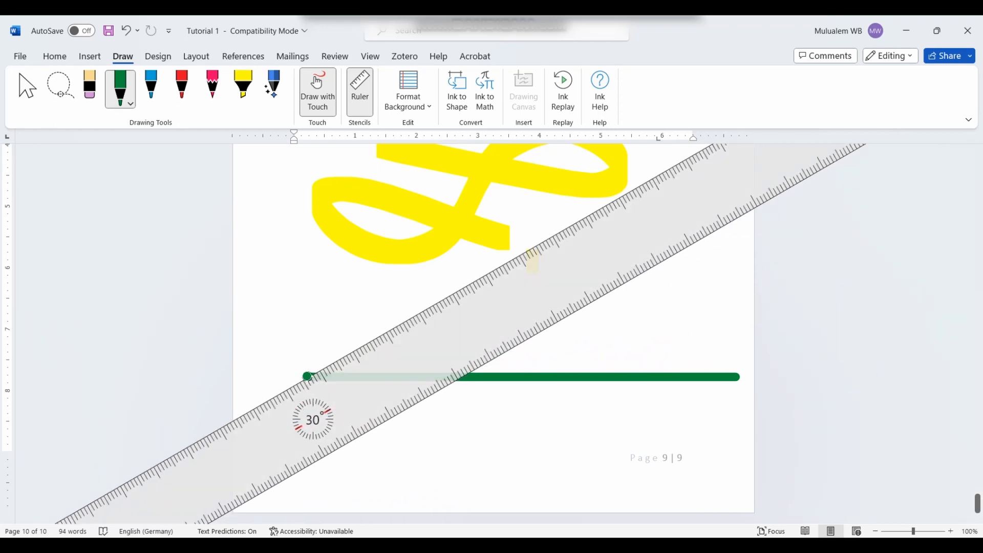
mouse_move(308, 376)
left_mouse_down()
mouse_move(428, 344)
mouse_move(630, 266)
left_mouse_up()
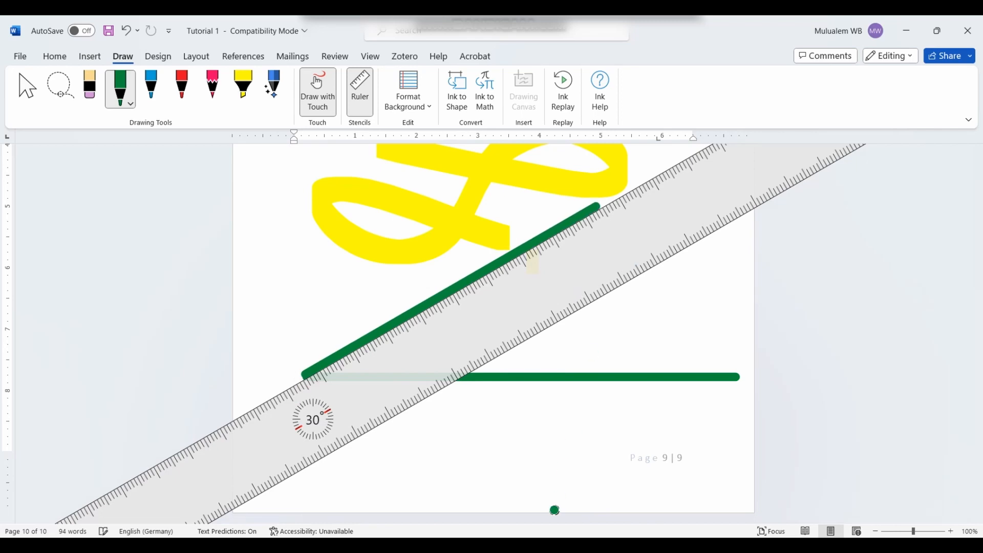
Step: Check the green pen's thickness and colour options, then hide the ruler
left_click(555, 510)
left_click(121, 88)
key("Escape")
left_click(360, 92)
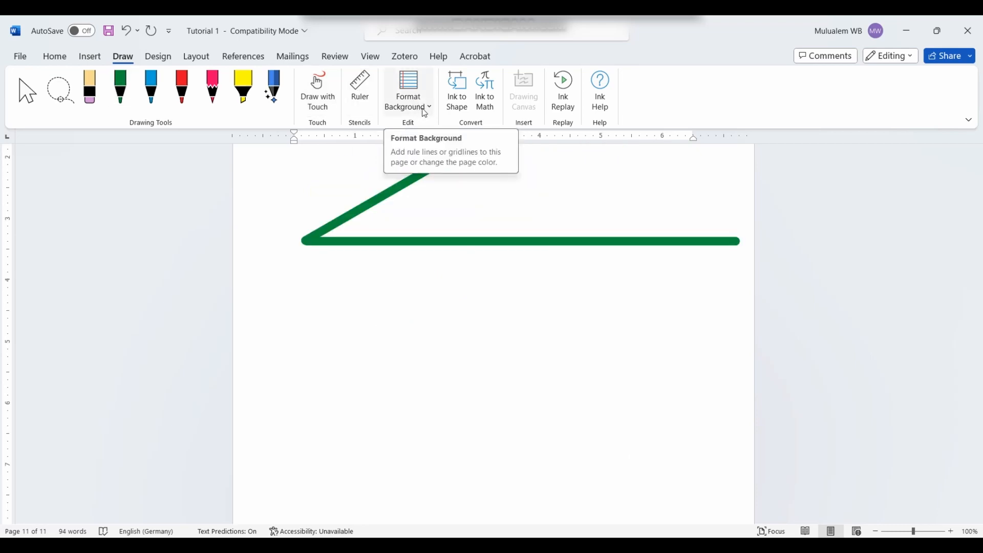
left_click(425, 108)
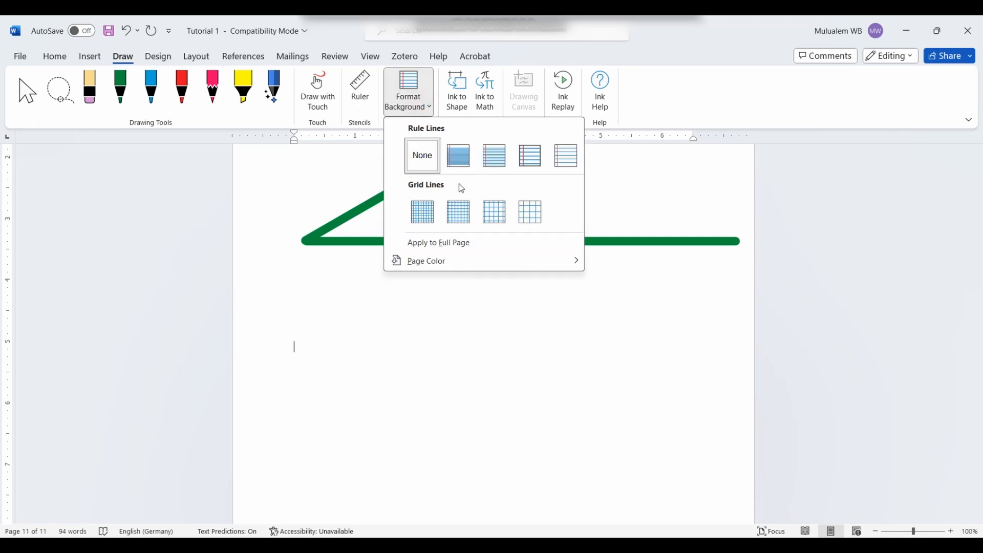
left_click(458, 160)
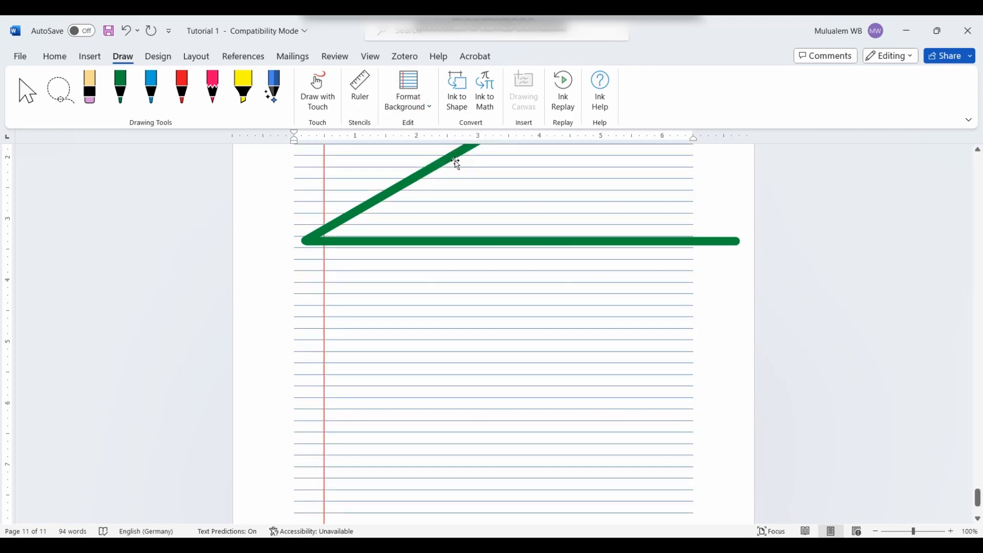
left_click(407, 107)
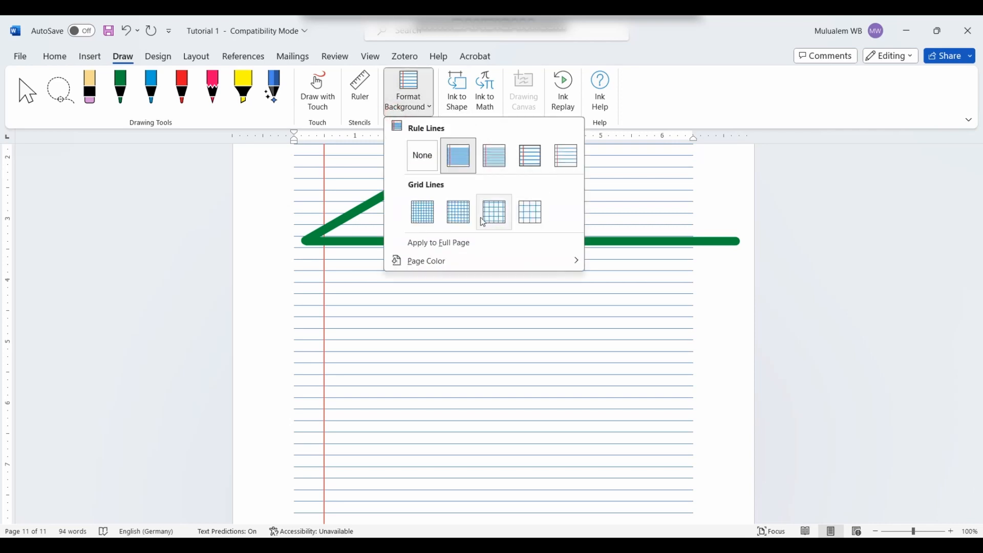
left_click(457, 214)
left_click(410, 105)
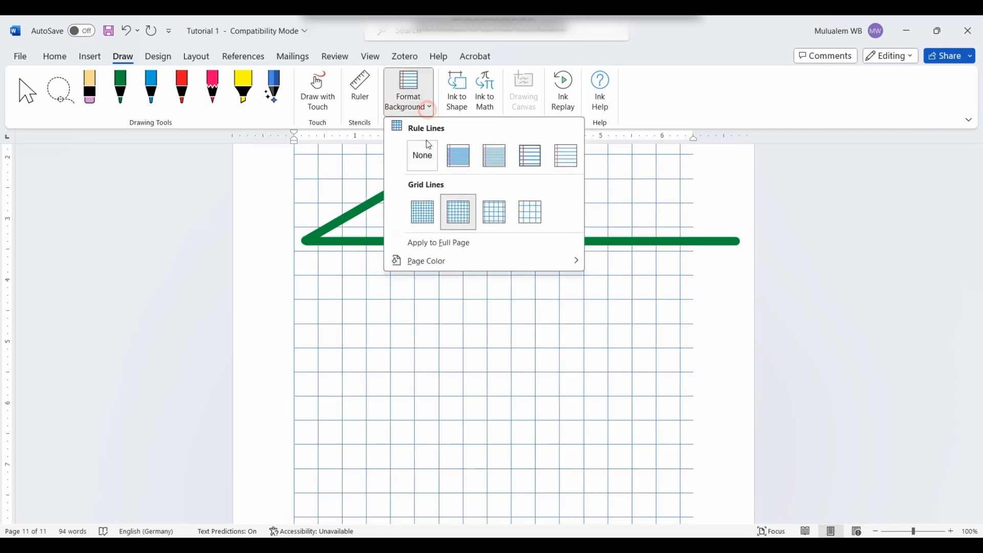
left_click(423, 210)
left_click(409, 91)
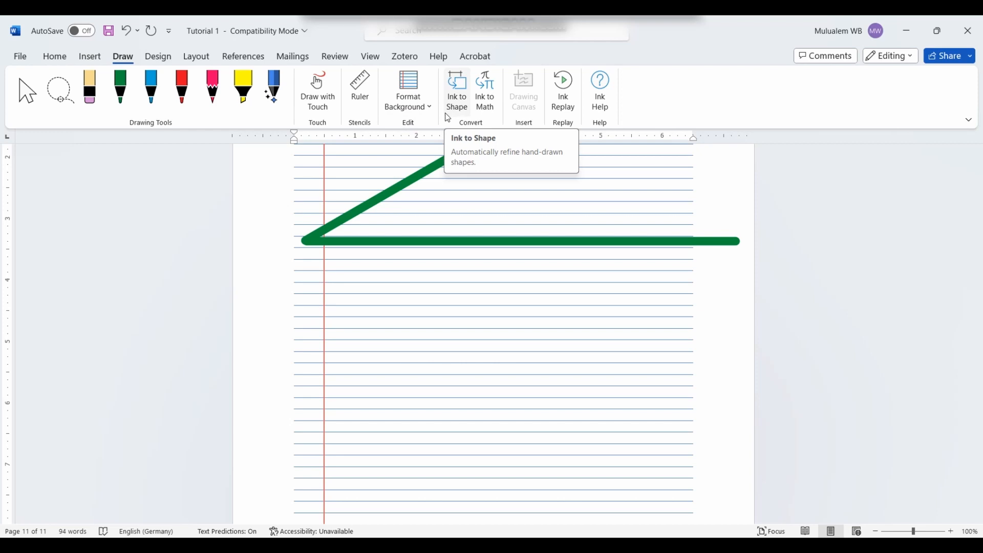
Step: Handwrite x² + y² = 1 in the Ink to Math pad and insert it
left_click(491, 101)
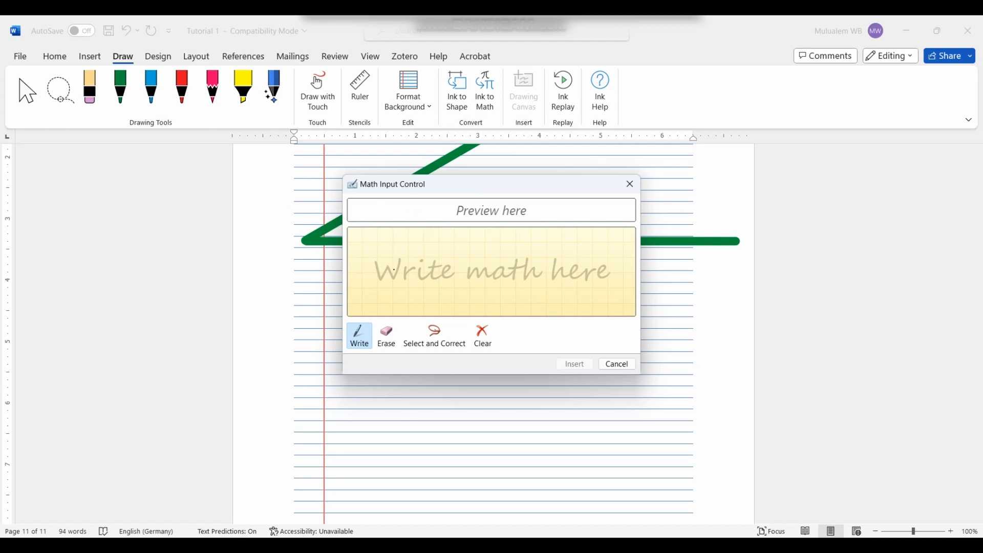
left_click_drag(396, 244, 361, 281)
left_click_drag(368, 246, 382, 287)
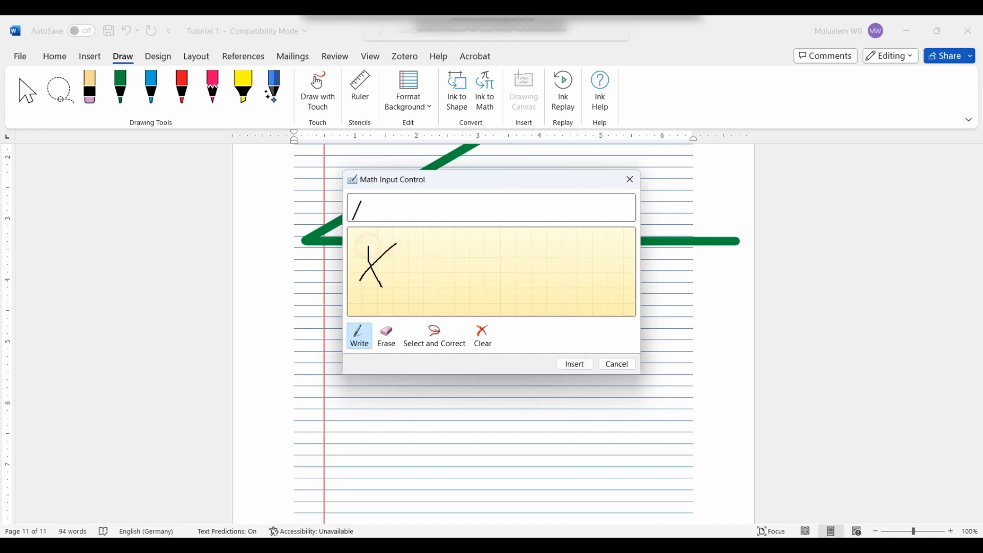
mouse_move(403, 237)
left_mouse_down()
mouse_move(468, 284)
mouse_move(440, 298)
left_mouse_up()
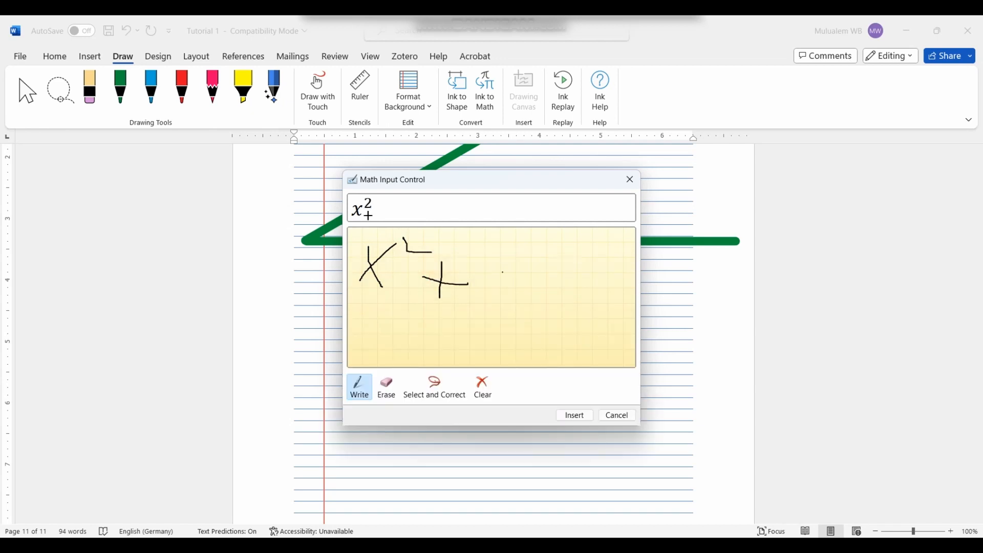
mouse_move(493, 258)
left_mouse_down()
mouse_move(511, 252)
mouse_move(494, 306)
mouse_move(481, 299)
left_mouse_up()
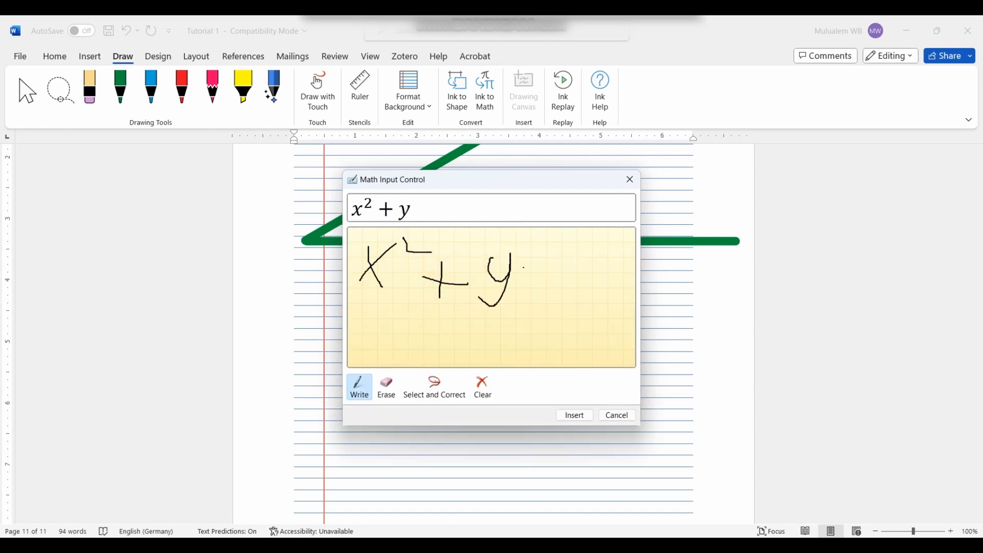
left_click_drag(519, 246, 522, 263)
mouse_move(541, 302)
left_mouse_down()
mouse_move(562, 289)
mouse_move(589, 316)
left_mouse_up()
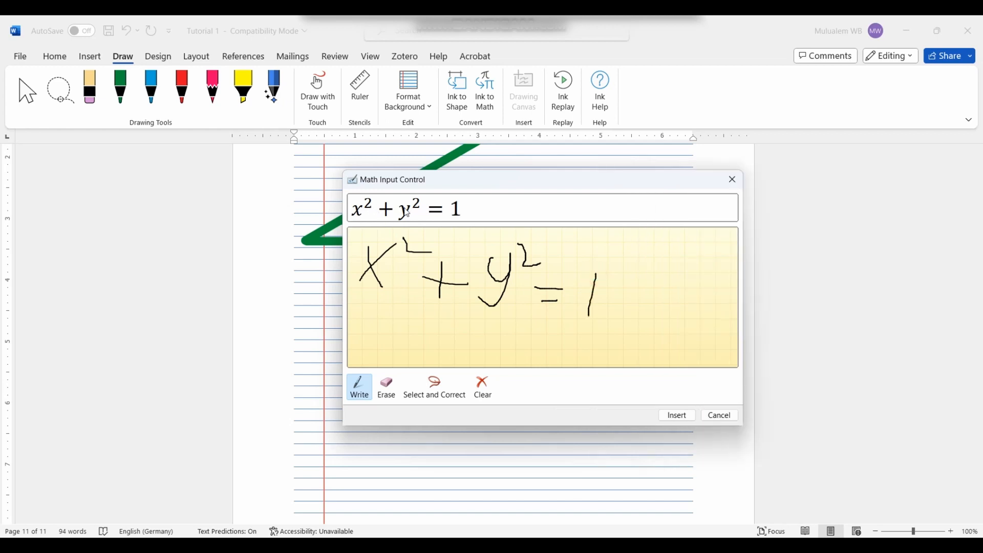
left_click(676, 415)
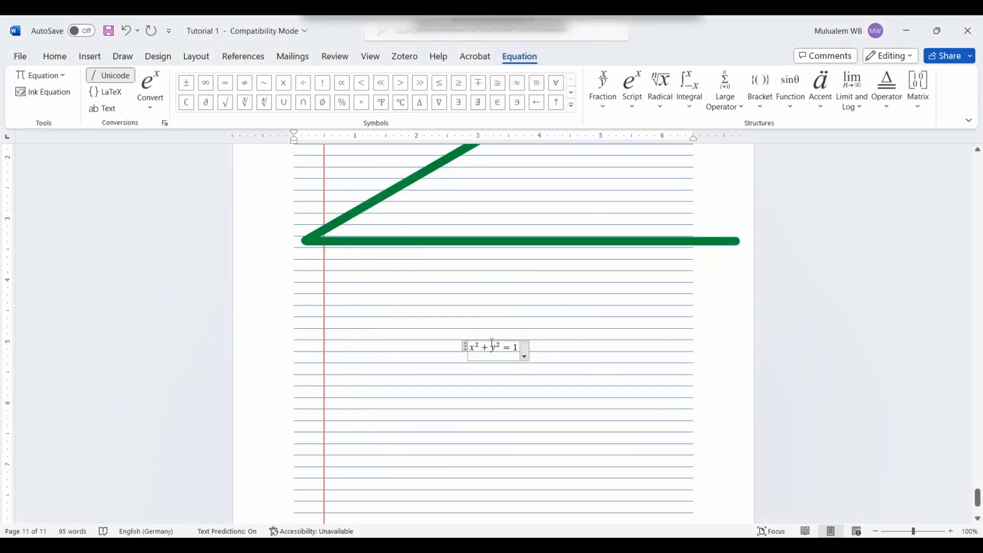
Step: Select the x² + y² = 1 equation and increase its font size to 28
left_click(509, 359)
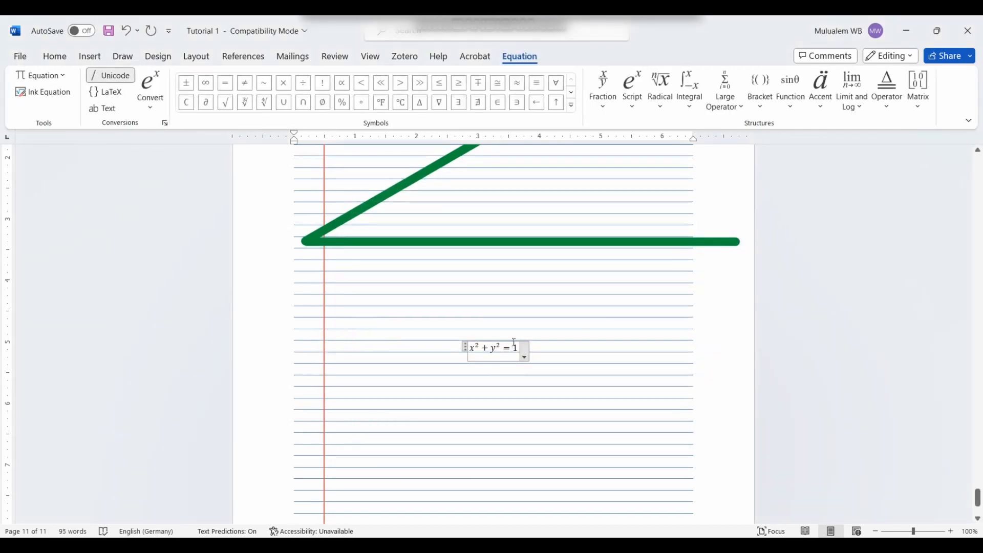
left_click(524, 354)
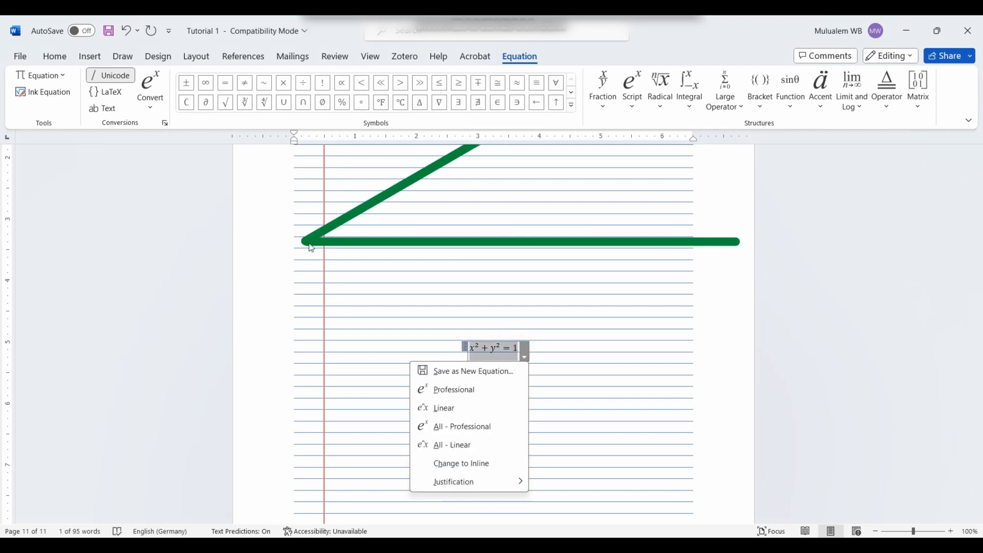
left_click(528, 348)
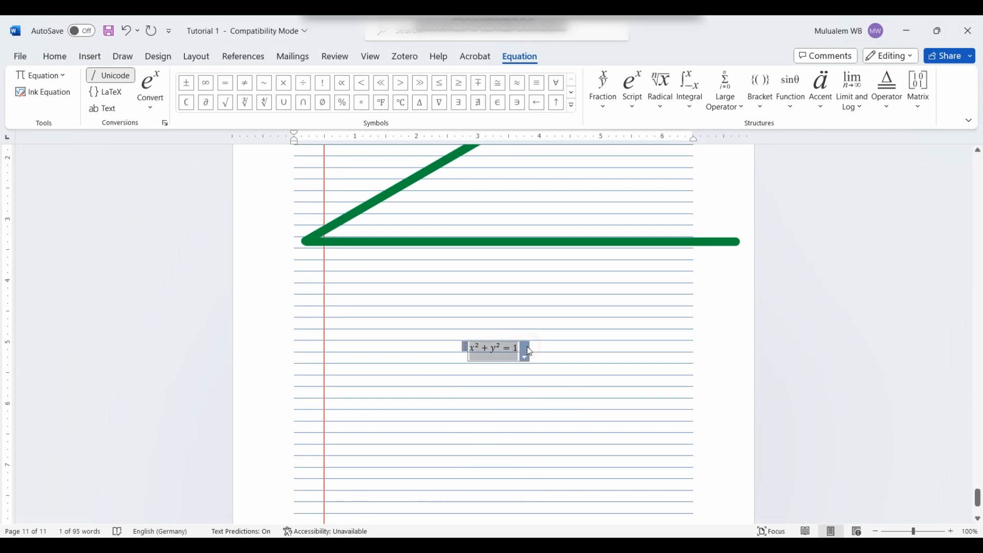
left_click(56, 61)
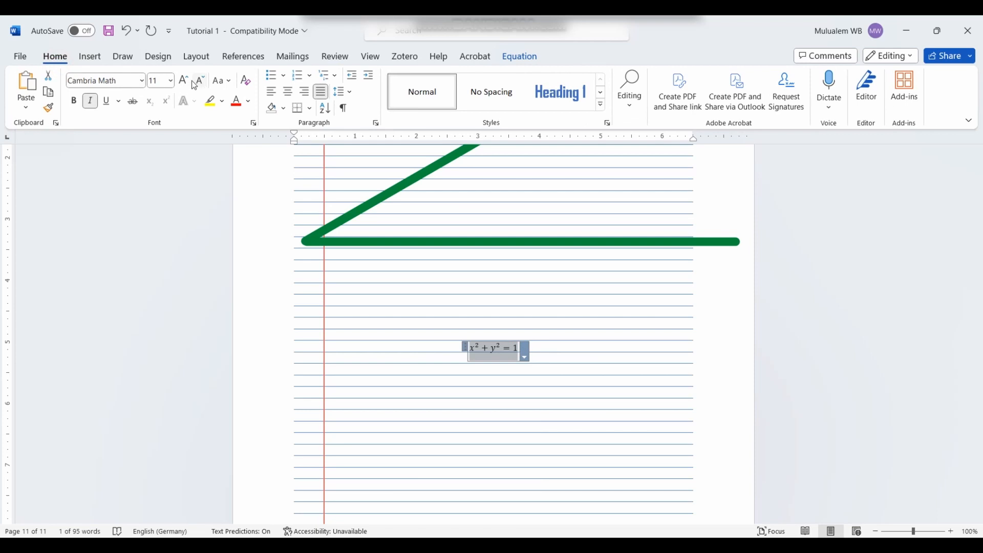
left_click(184, 81)
left_click(185, 81)
left_click(184, 81)
left_click(184, 81)
left_click(185, 81)
left_click(185, 81)
left_click(185, 81)
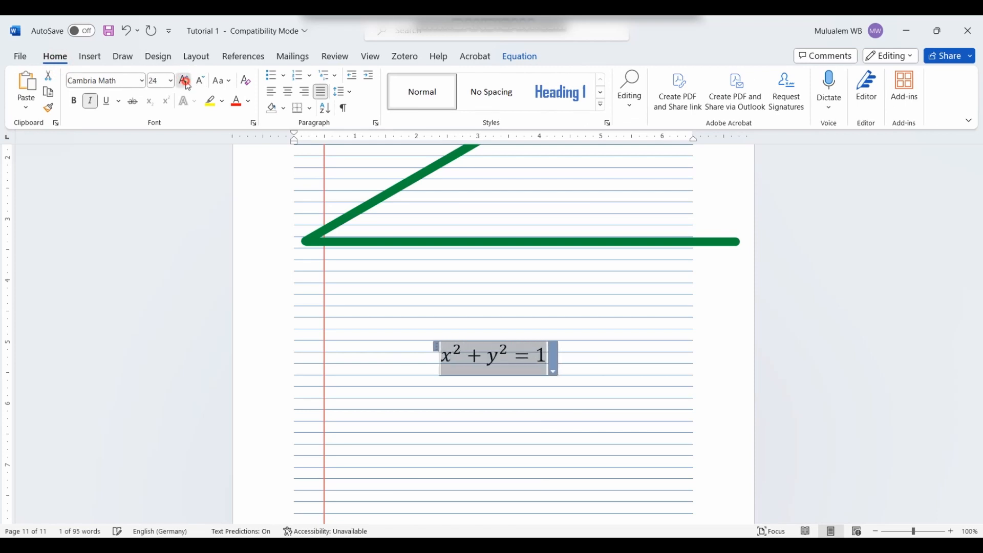
left_click(184, 81)
left_click(682, 417)
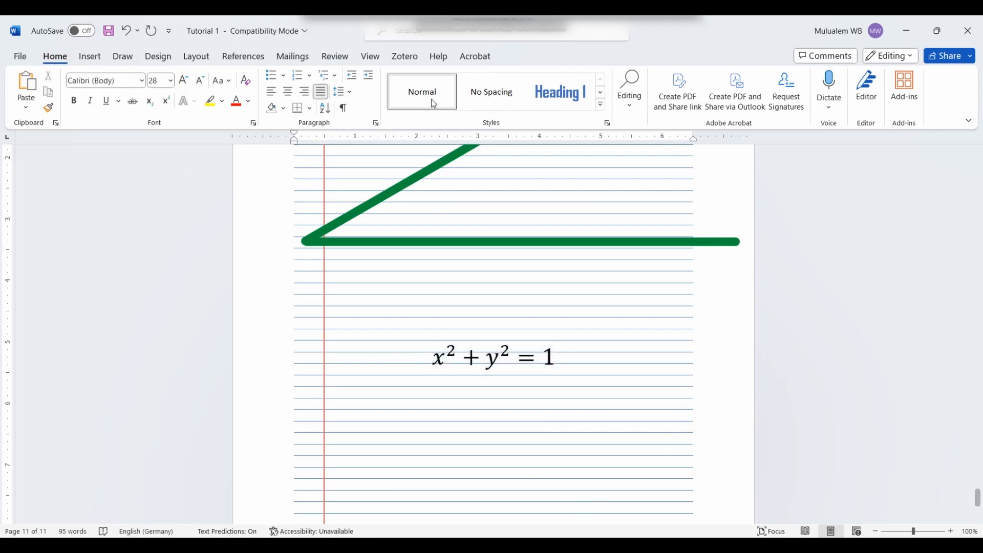
Step: Set the page's rule lines to None and add an empty line below the equation
left_click(122, 60)
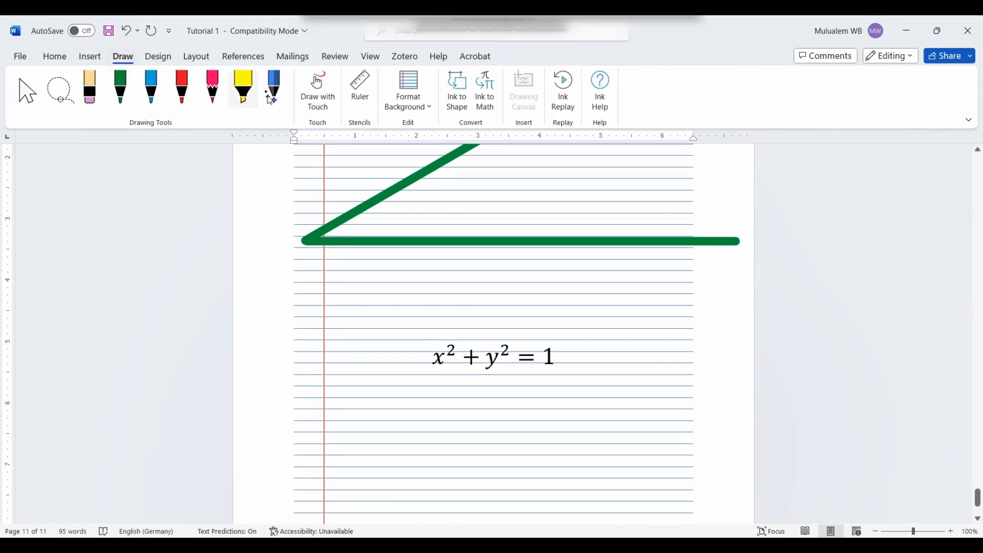
left_click(408, 90)
left_click(423, 163)
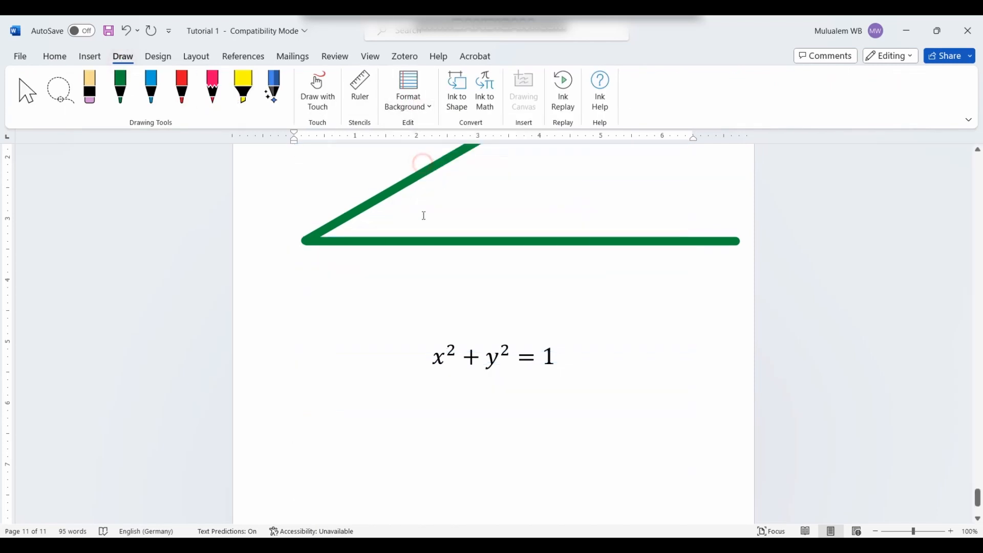
left_click(563, 391)
key("Return")
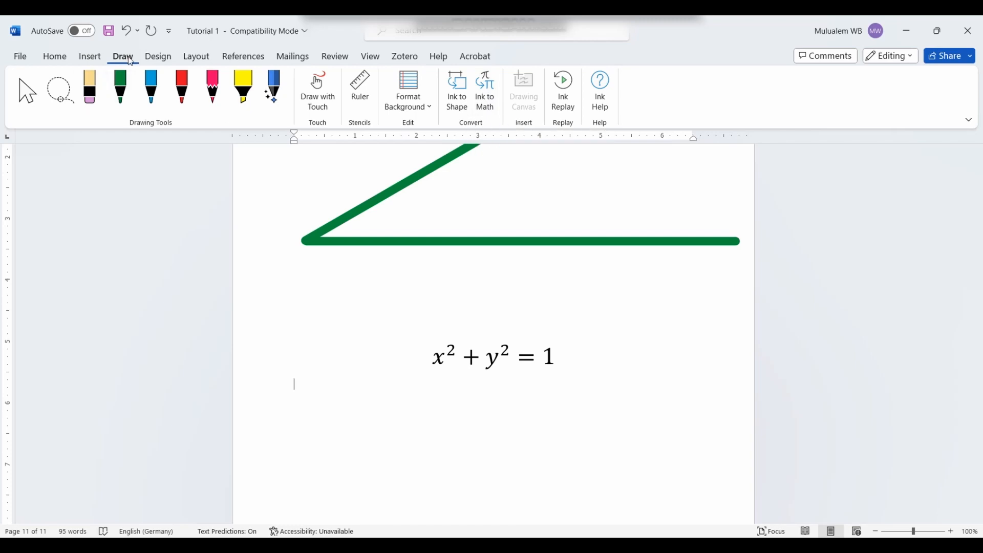
Step: On the Design tab, scroll back up to the Shopping lists page (page 3)
left_click(164, 64)
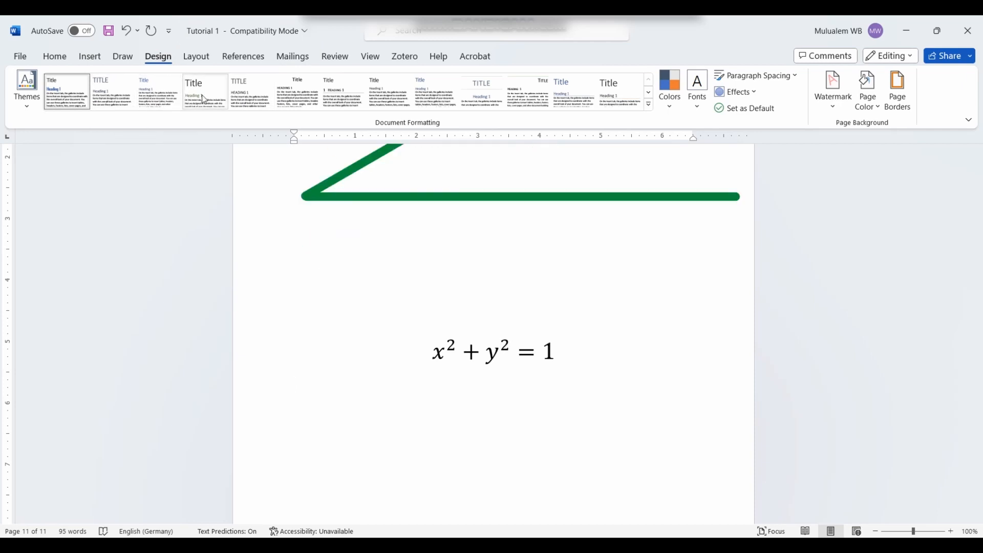
scroll(294, 382, "up", 15)
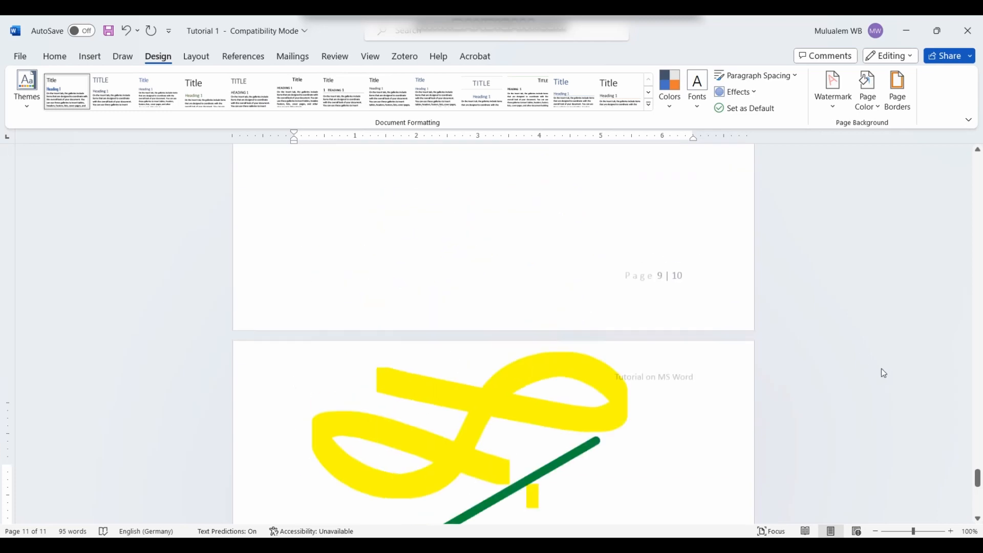
left_click_drag(978, 477, 929, 142)
scroll(306, 384, "down", 5)
scroll(305, 384, "down", 15)
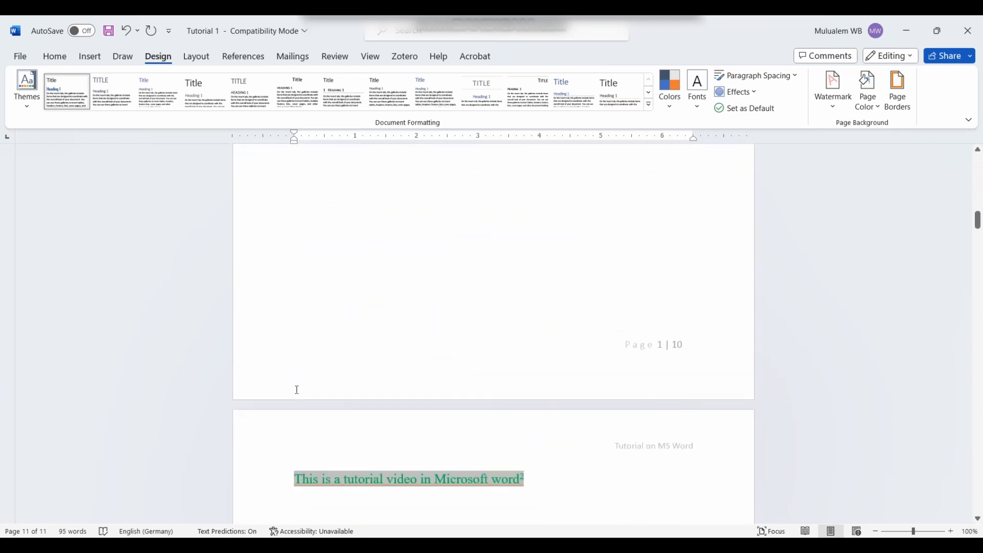
scroll(398, 276, "up", 3)
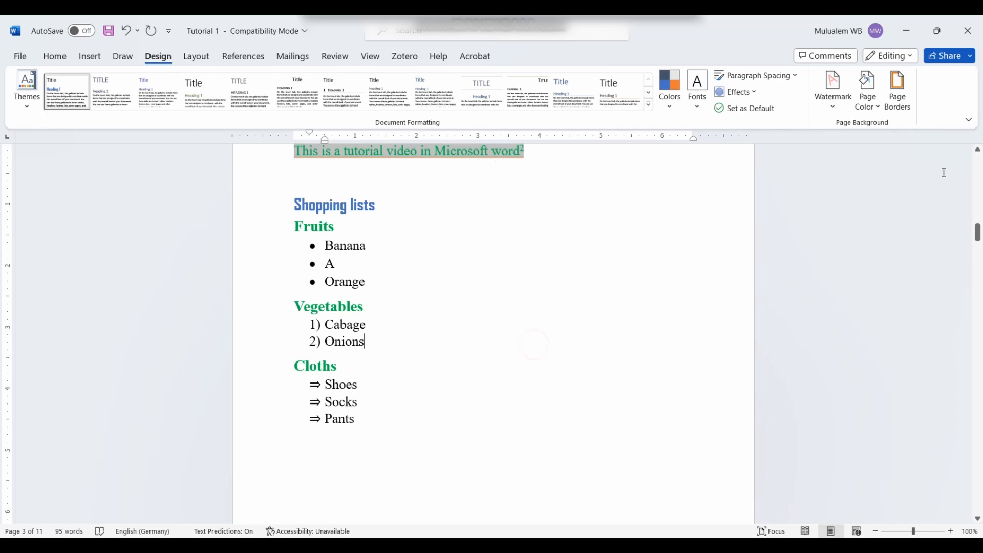
Step: Apply the diagonal CONFIDENTIAL 1 watermark to the document
left_click(834, 92)
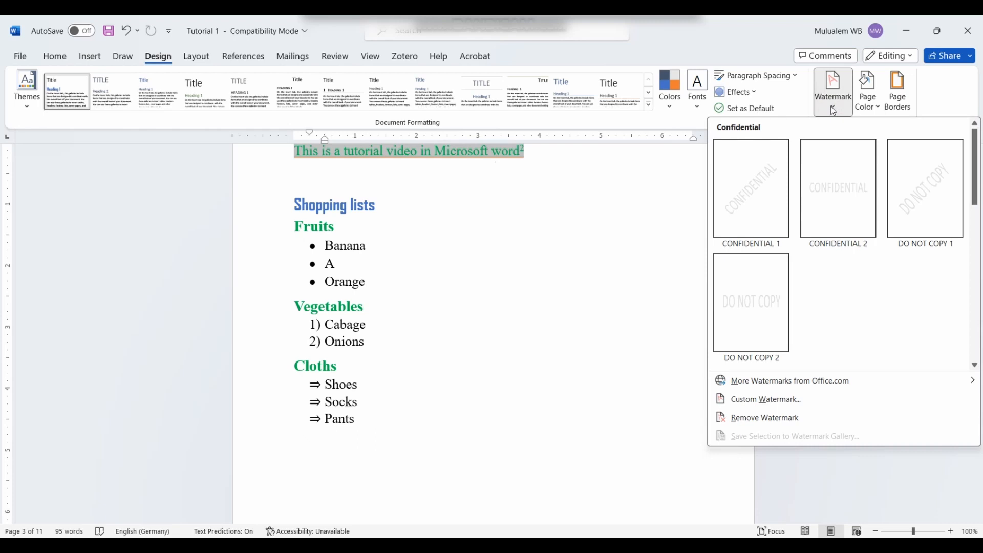
left_click(763, 190)
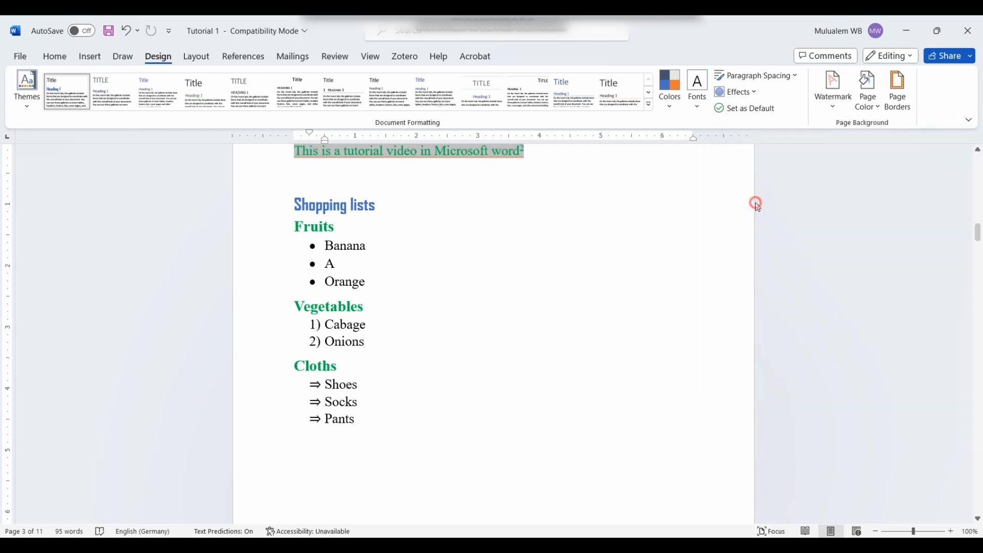
scroll(655, 128, "down", 2)
scroll(614, 193, "down", 5)
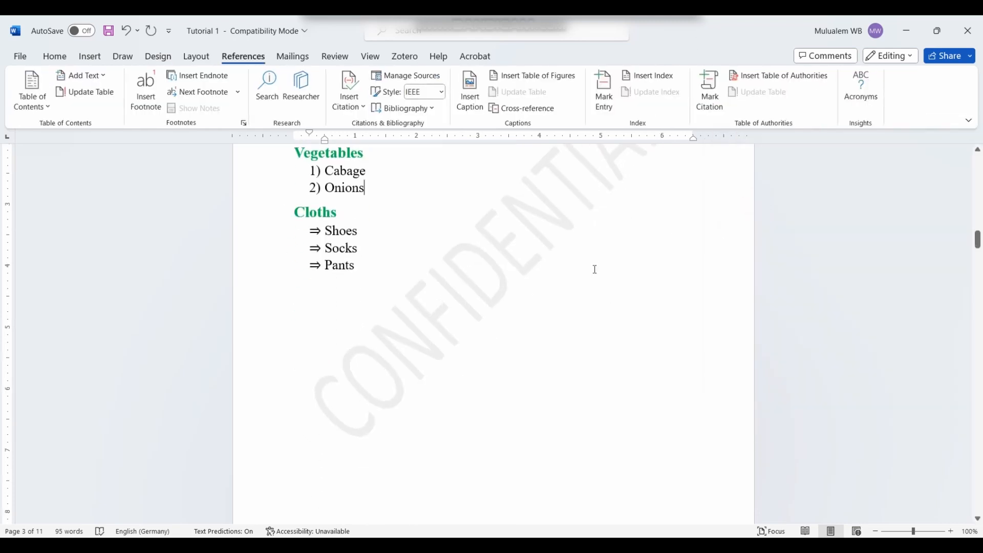
scroll(595, 270, "up", 4)
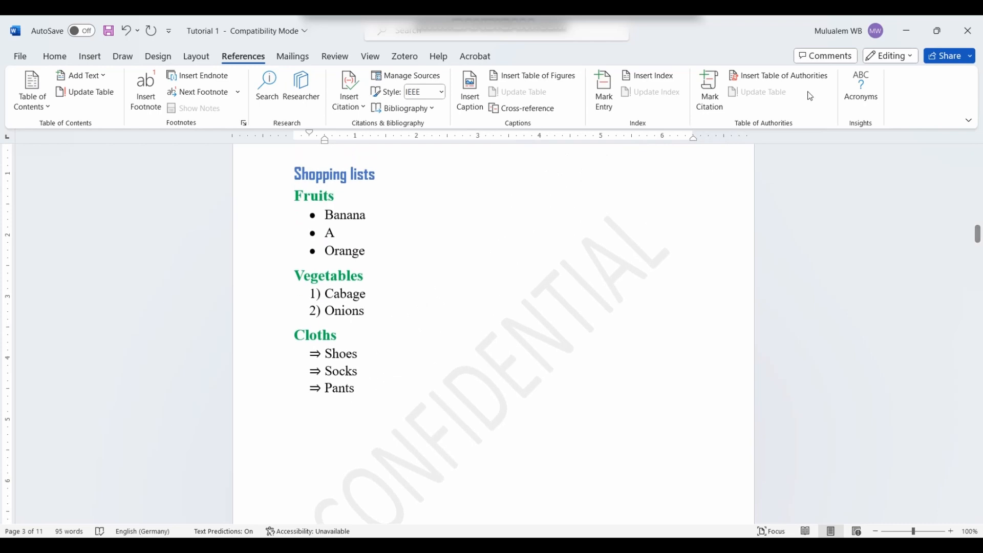
Step: Bring up the Custom Watermark settings from the Design tab's Watermark menu
left_click(193, 61)
left_click(164, 58)
left_click(833, 92)
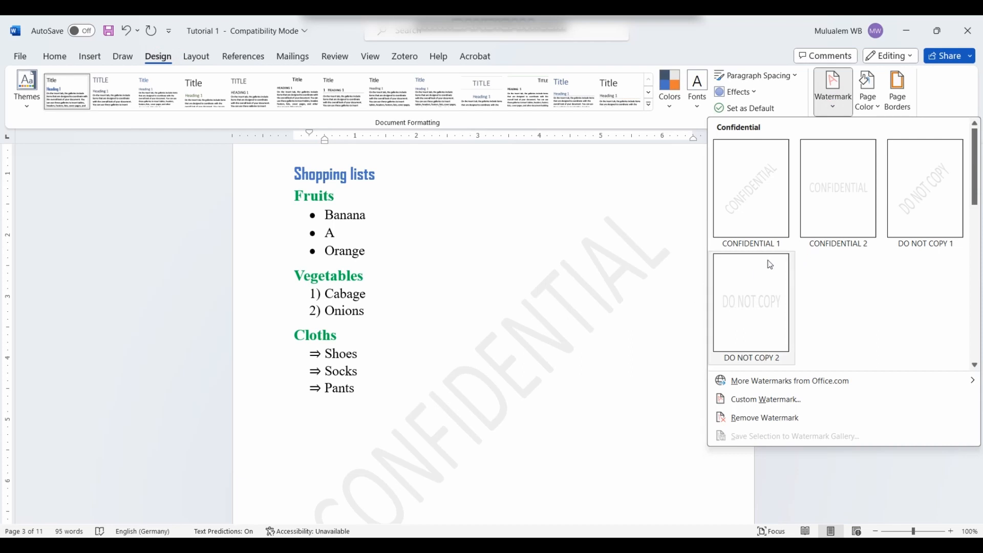
left_click(753, 409)
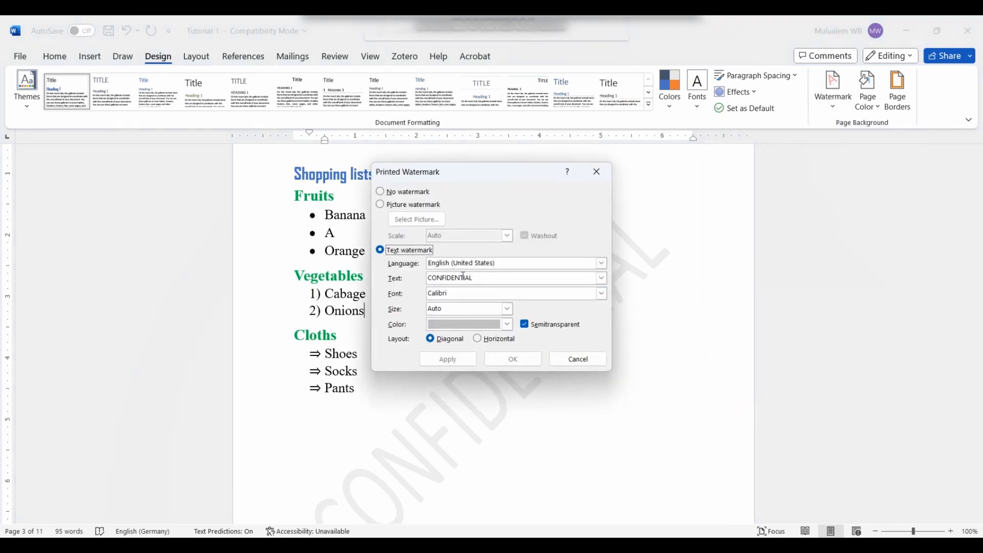
Step: Change the watermark text from CONFIDENTIAL to DRAFT 1
left_click_drag(475, 277, 419, 278)
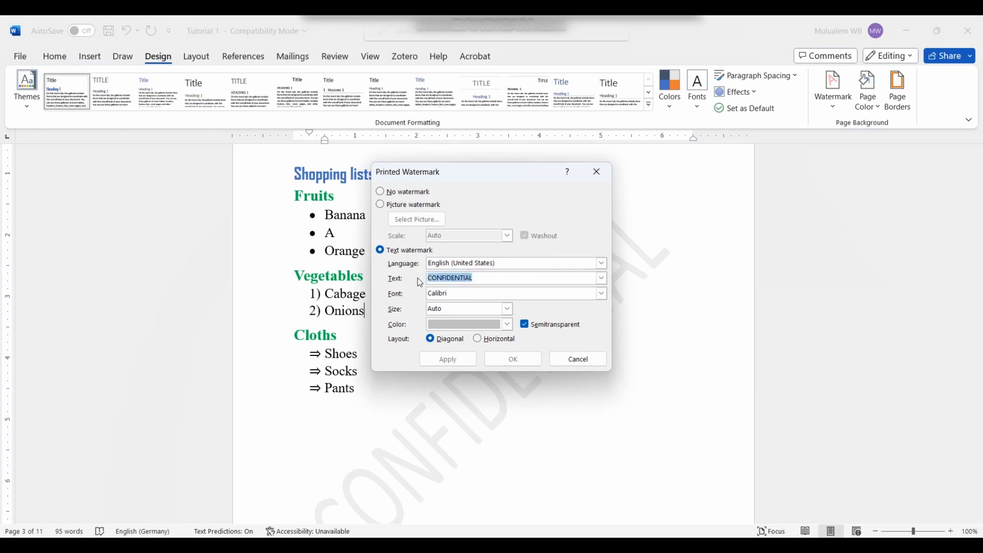
type("DRAFT 1")
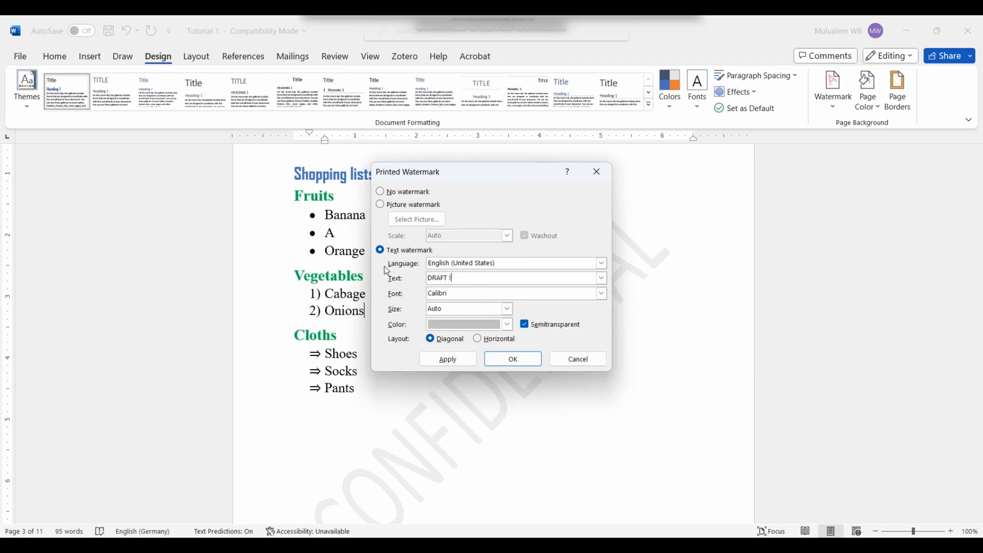
left_click(505, 361)
Step: Scroll down to the last page with the x²+y²=1 equation (page 11)
scroll(520, 384, "down", 3)
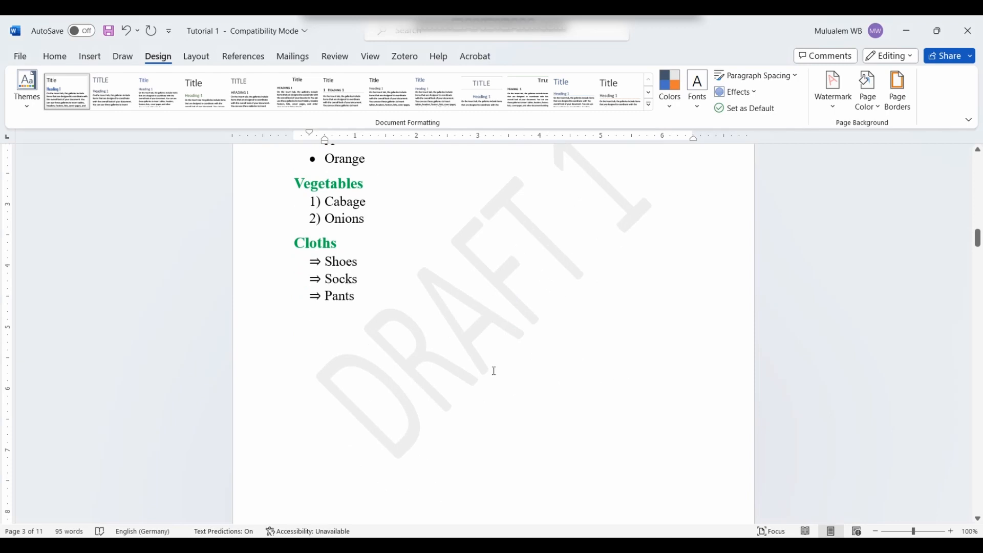
scroll(494, 371, "up", 2)
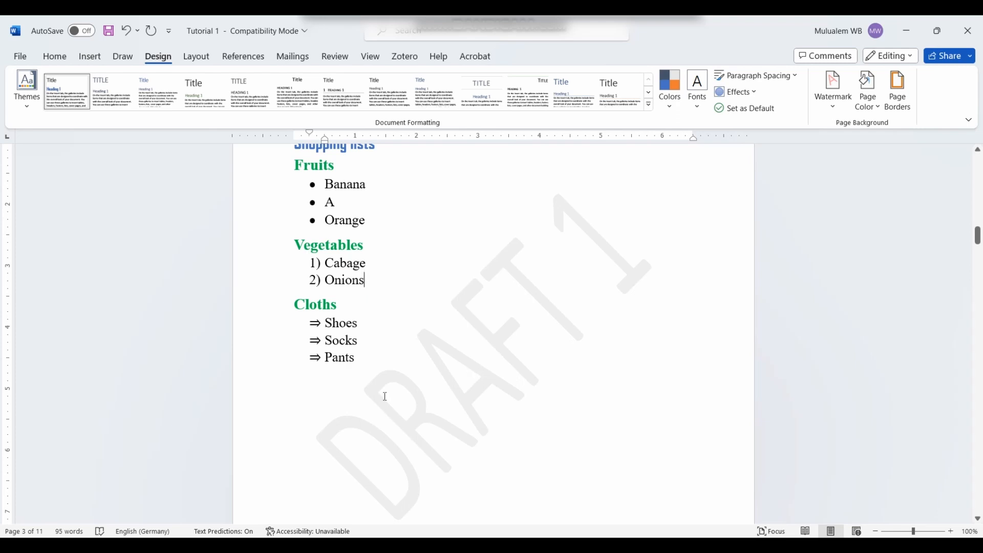
scroll(384, 395, "down", 8)
scroll(407, 405, "down", 20)
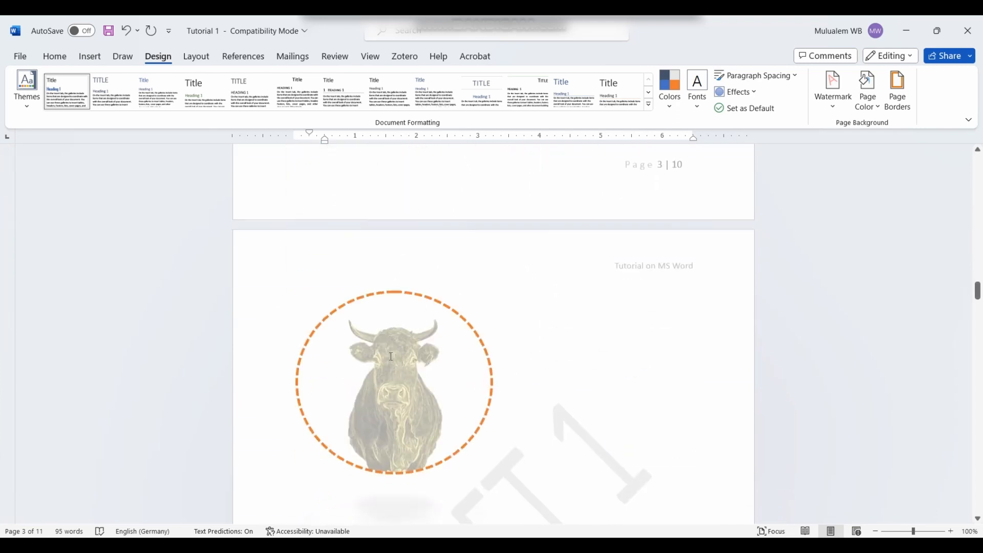
scroll(379, 356, "down", 20)
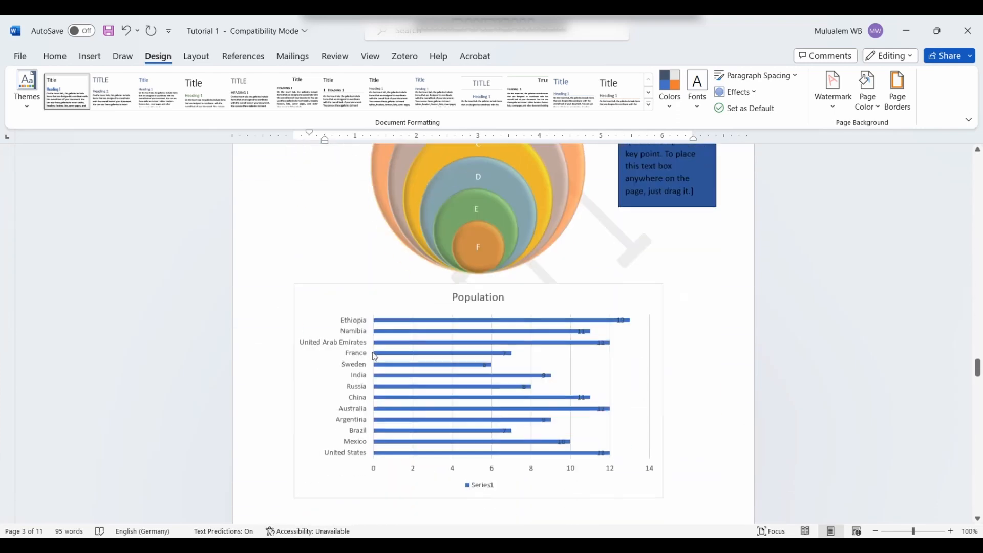
scroll(387, 353, "down", 20)
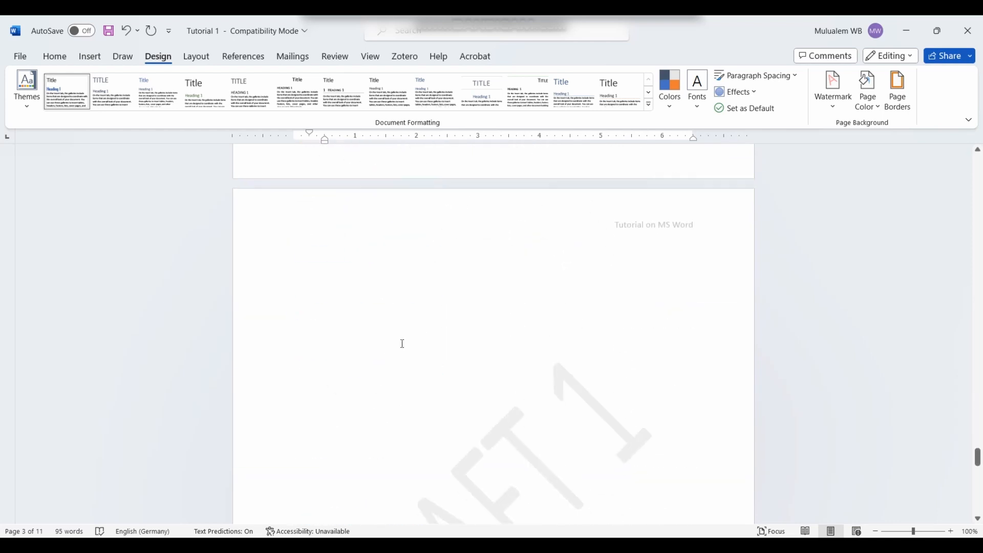
scroll(389, 333, "down", 3)
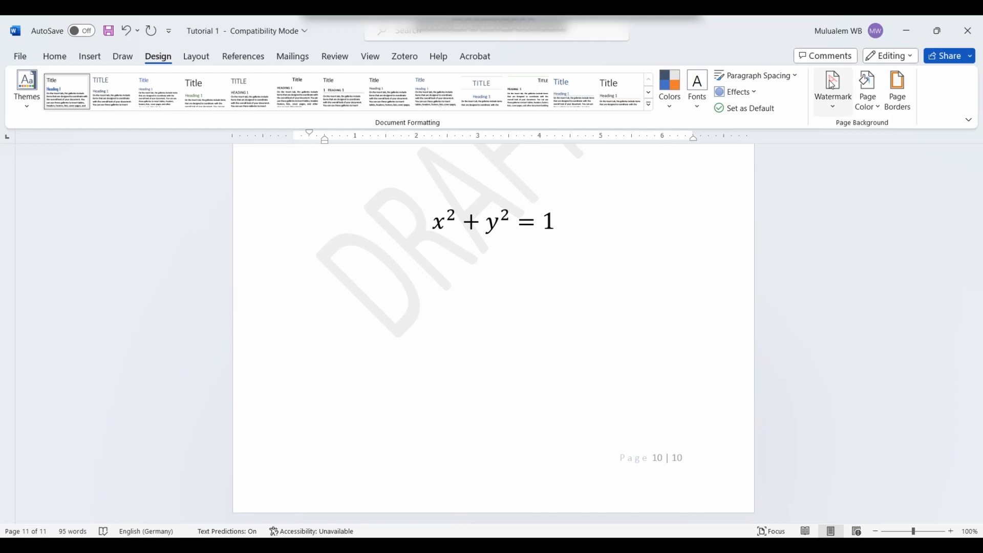
Step: Keep the page colour white and add a dash-dot box border to all pages except the first
left_click(881, 105)
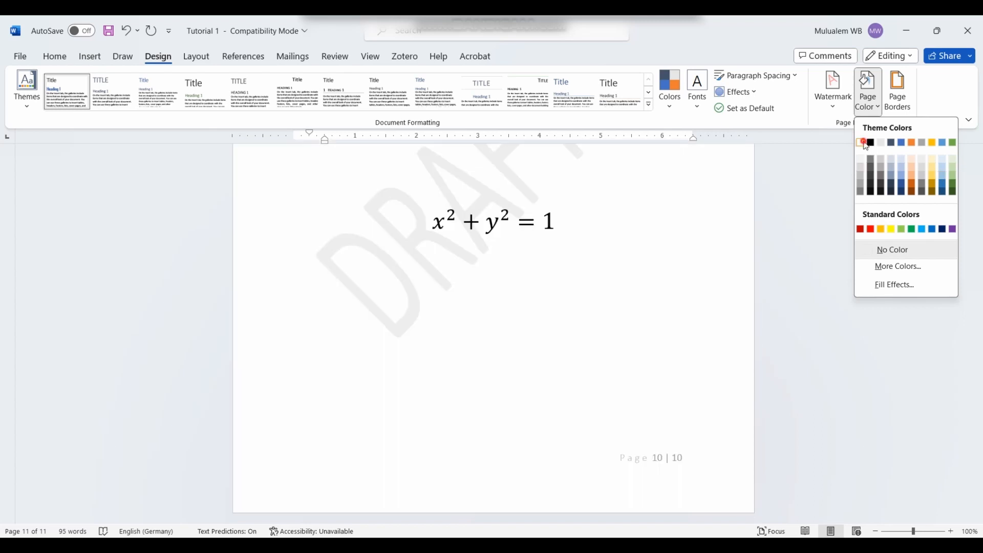
left_click(864, 143)
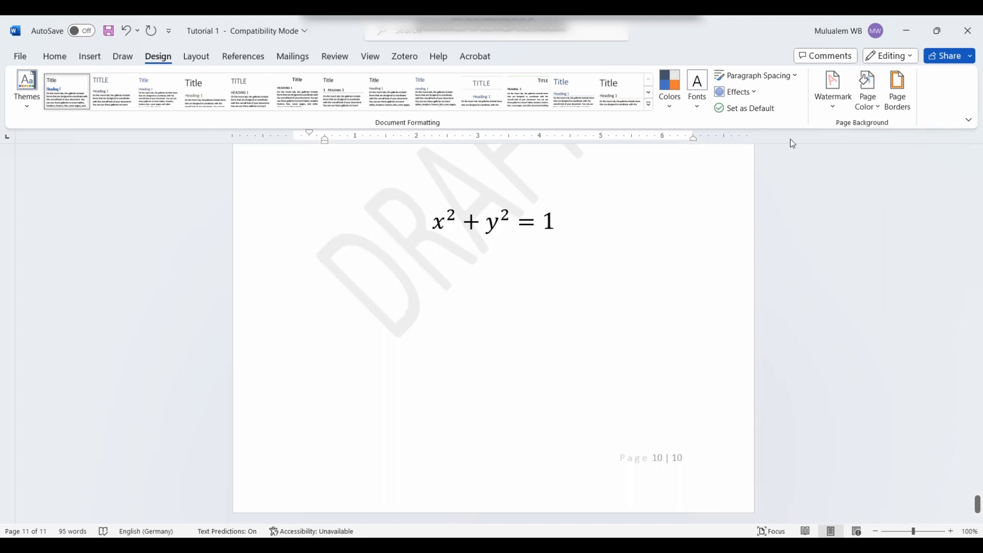
left_click(906, 105)
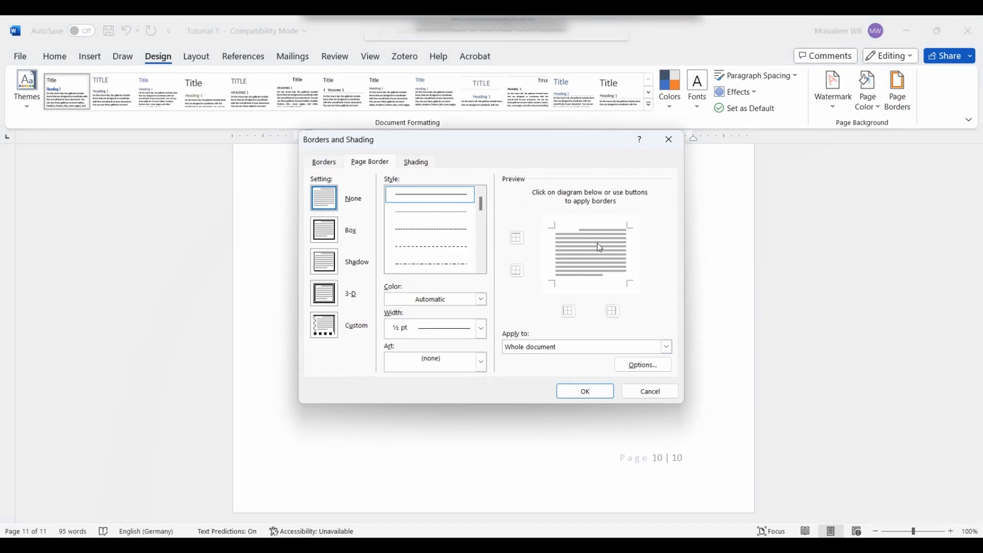
left_click(455, 228)
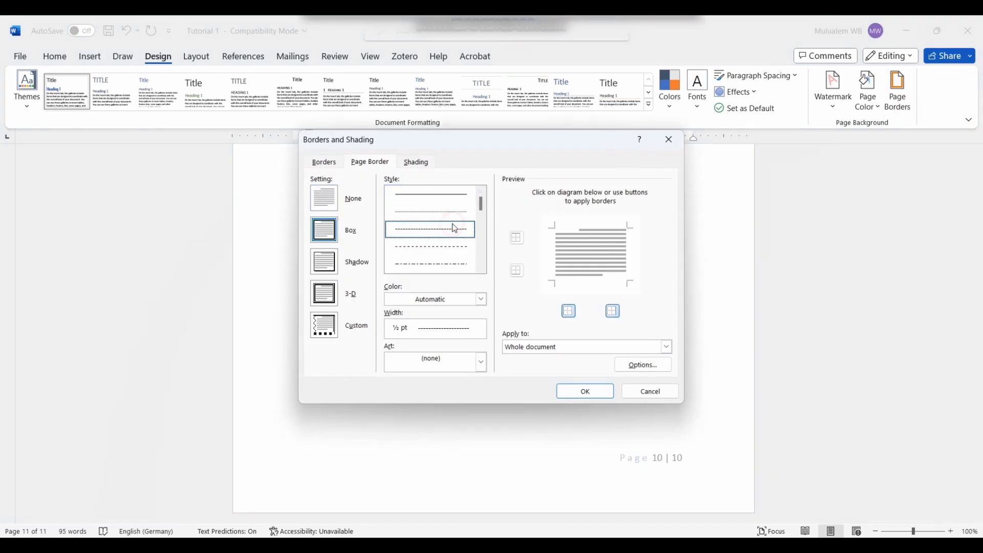
left_click(449, 248)
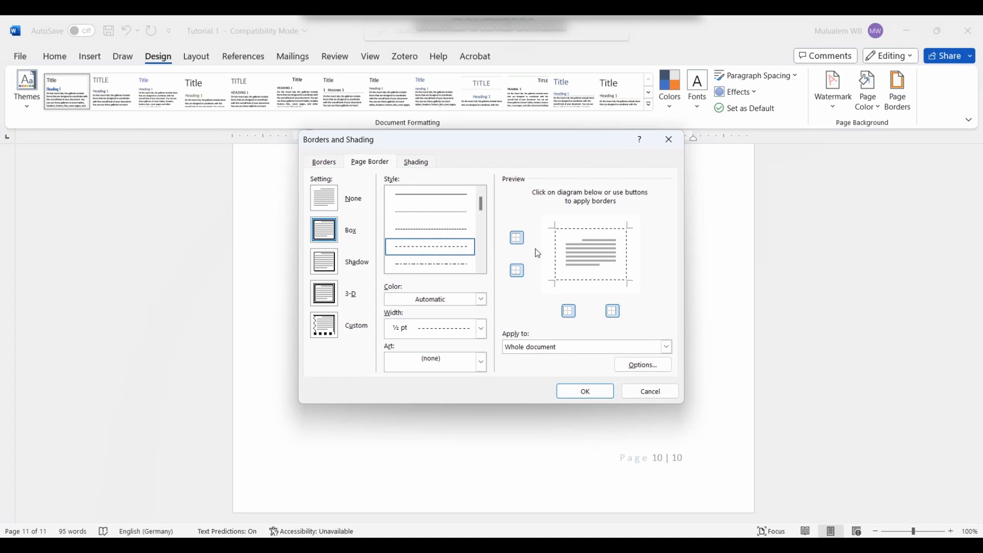
left_click(463, 269)
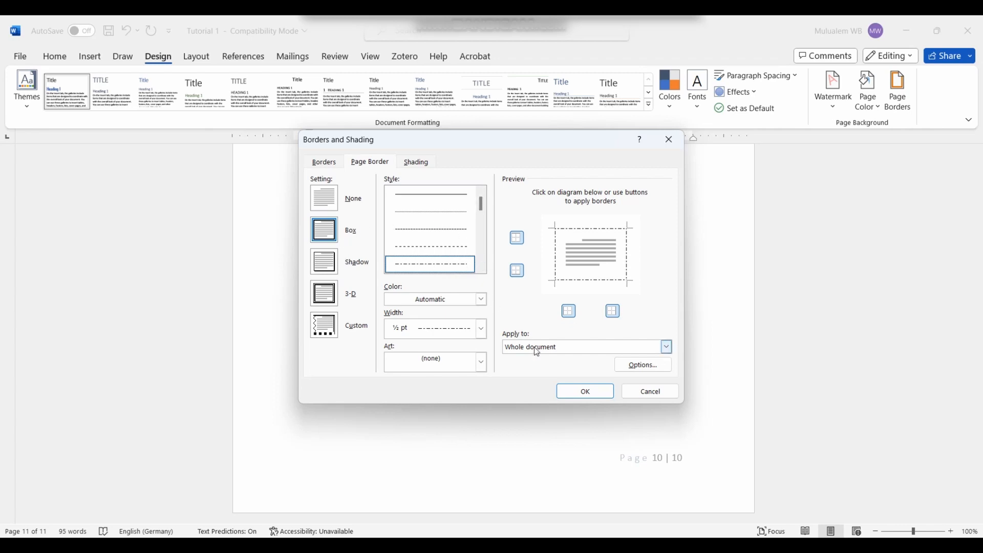
left_click(547, 353)
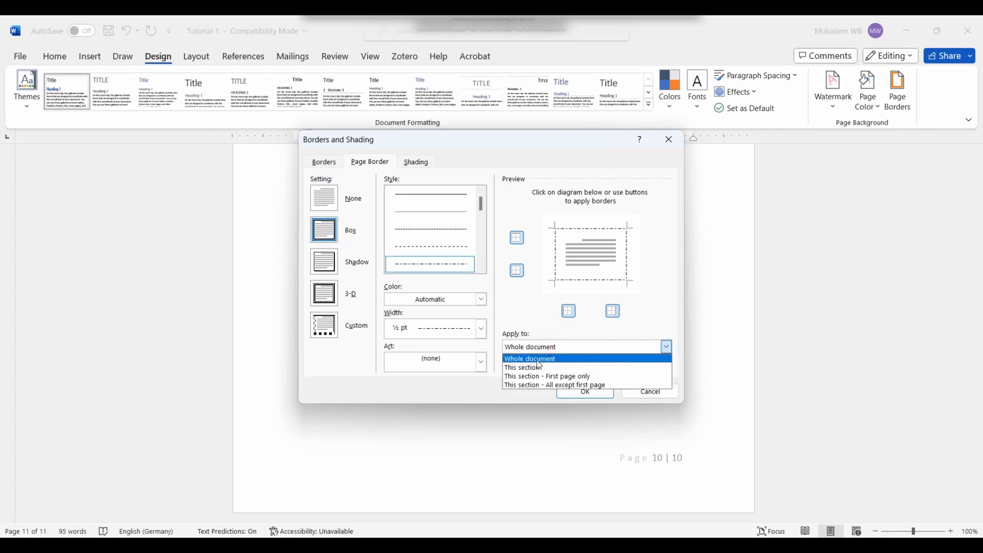
left_click(584, 386)
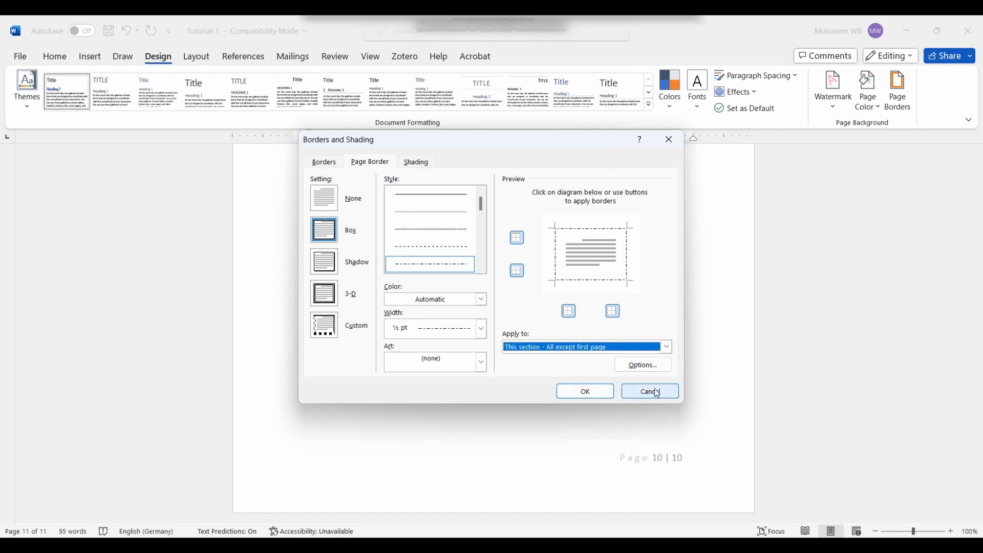
left_click(609, 392)
scroll(686, 384, "up", 5)
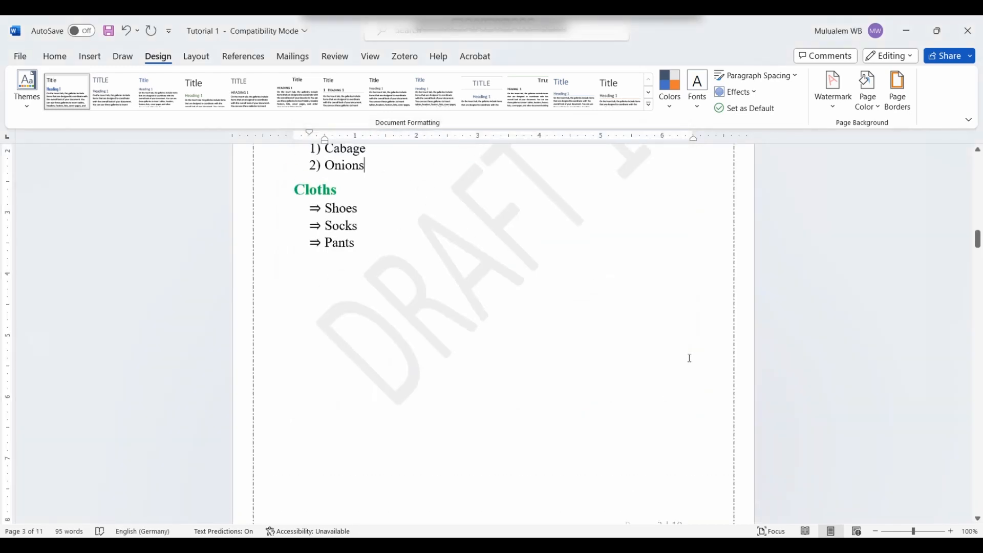
Step: Scroll through the bordered pages, then place the cursor on the last page and show Layout
scroll(685, 357, "up", 5)
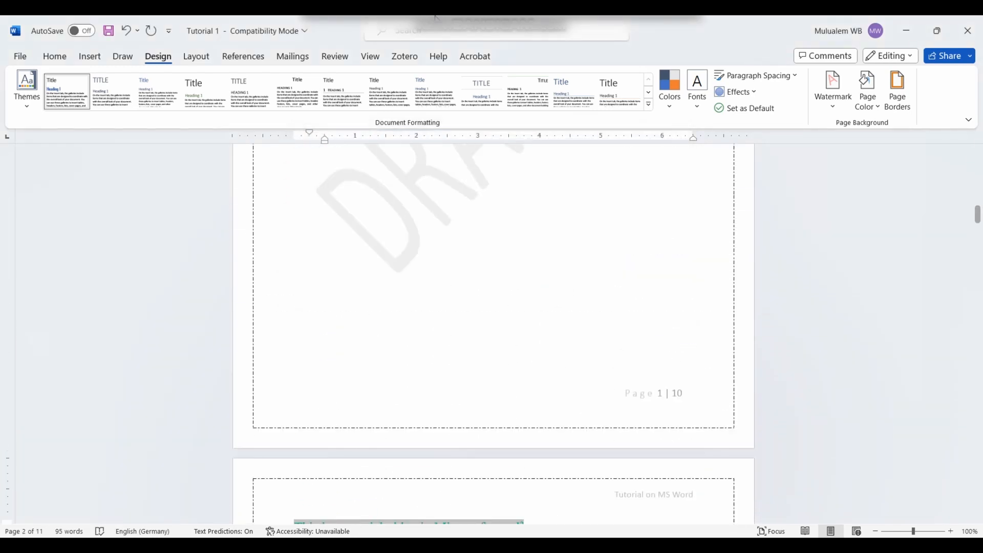
scroll(480, 409, "down", 18)
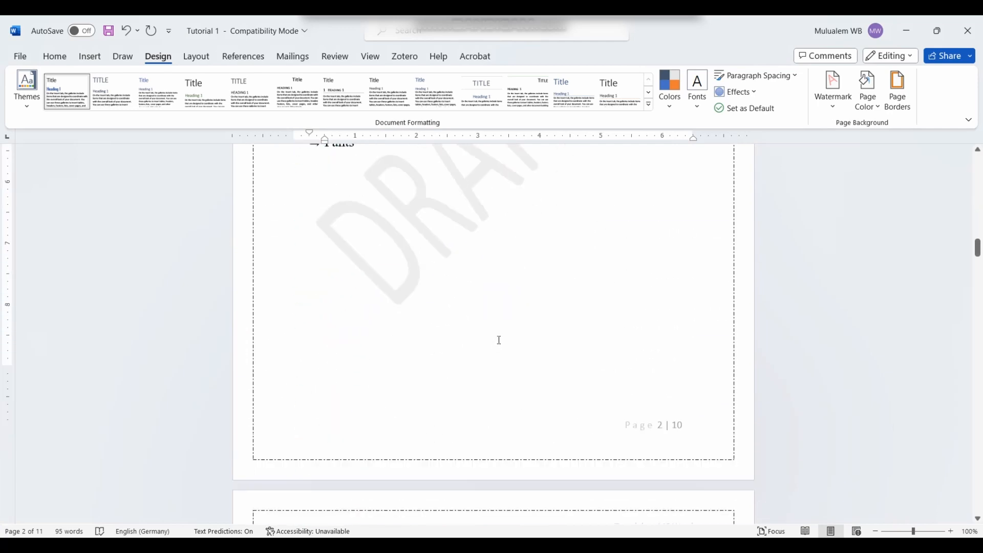
scroll(490, 287, "down", 20)
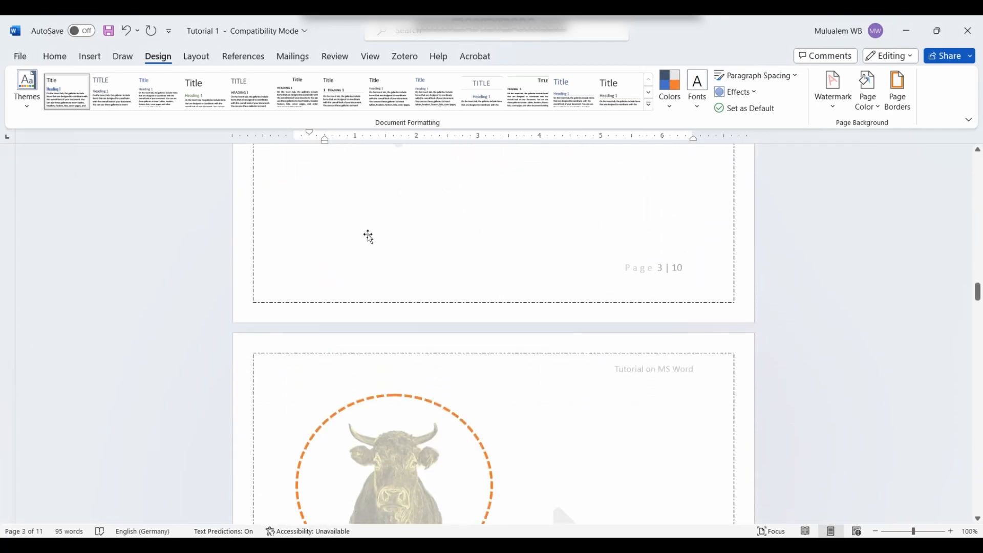
scroll(414, 273, "down", 20)
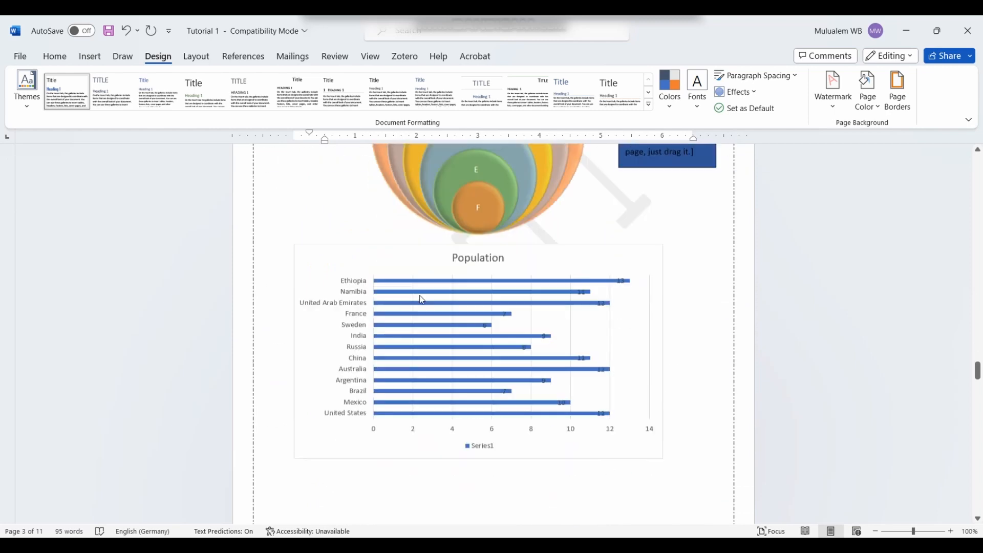
scroll(977, 416, "down", 5)
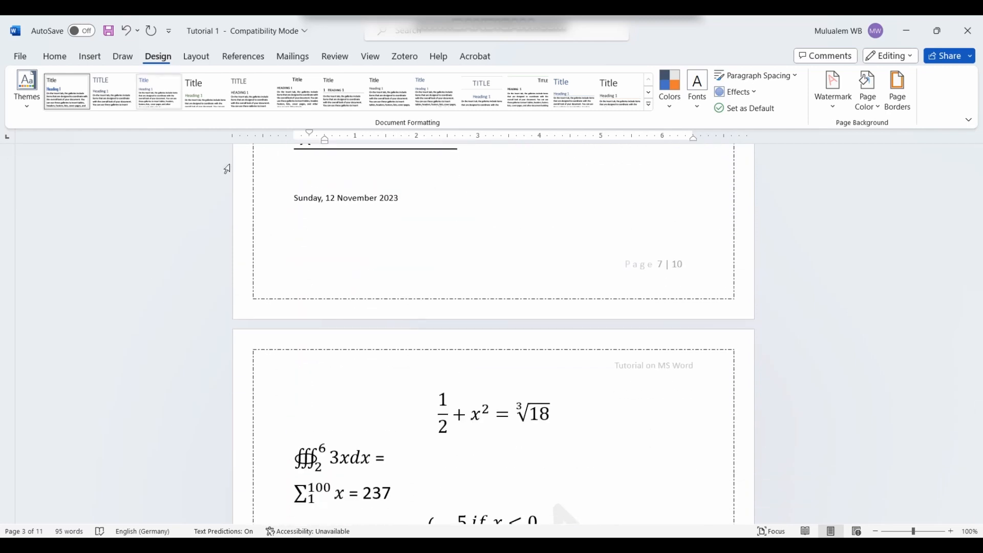
scroll(978, 416, "down", 8)
left_click_drag(978, 436, 978, 504)
left_click(375, 360)
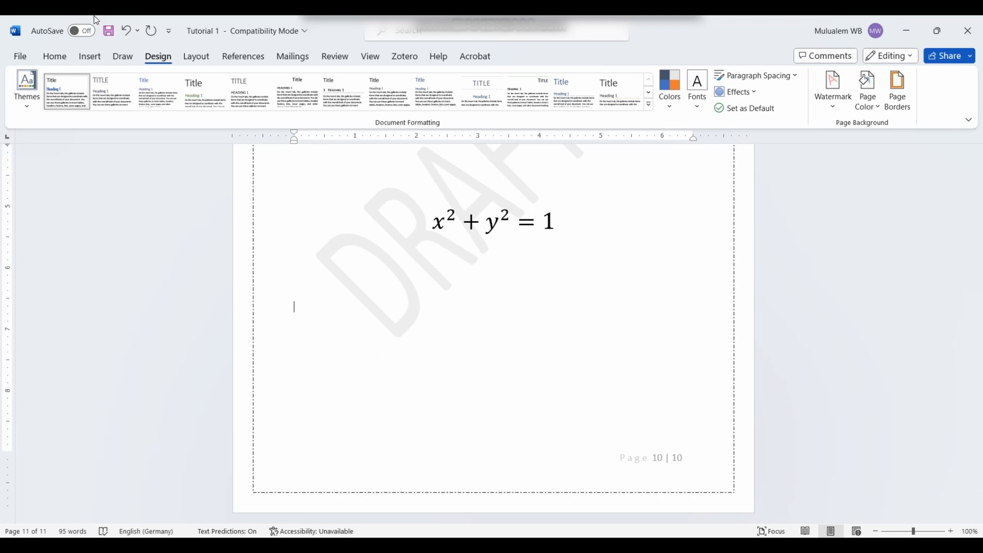
left_click(198, 58)
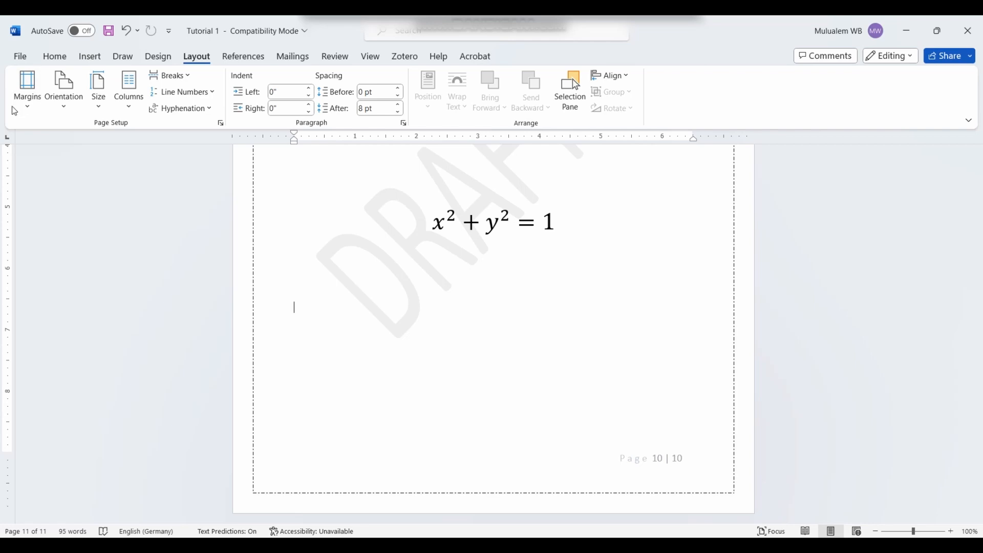
Step: Try the Narrow margin preset, then settle on Normal 1-inch margins
left_click(29, 105)
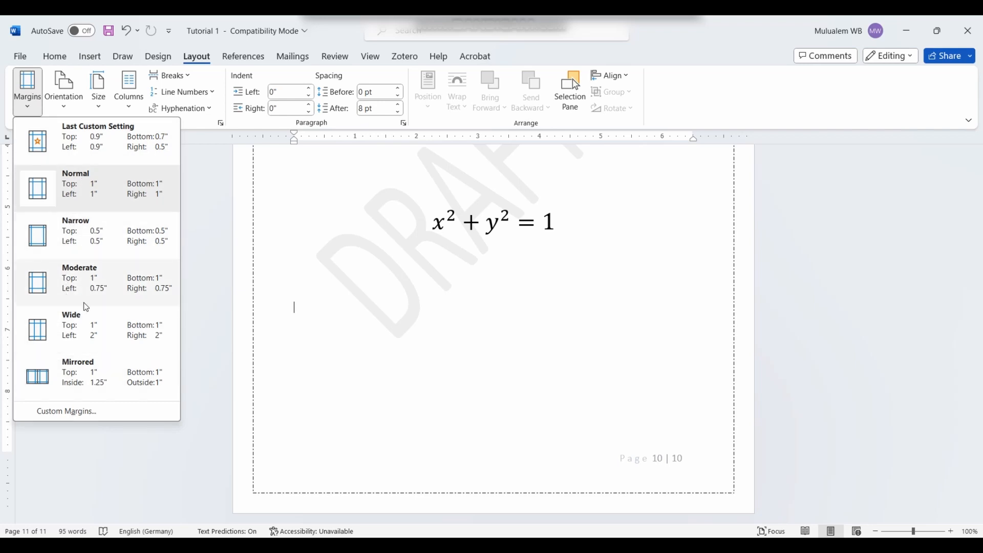
left_click(82, 192)
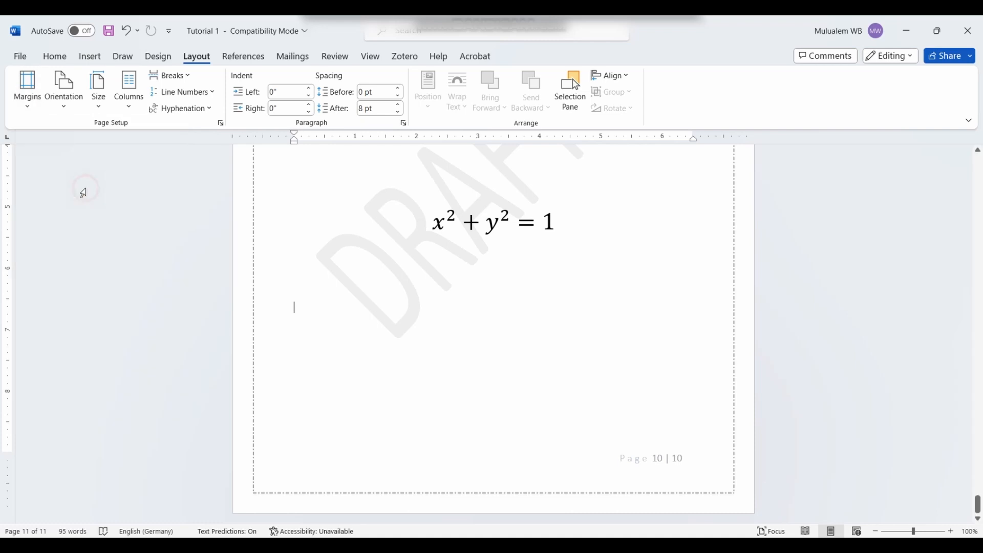
left_click(27, 94)
left_click(64, 238)
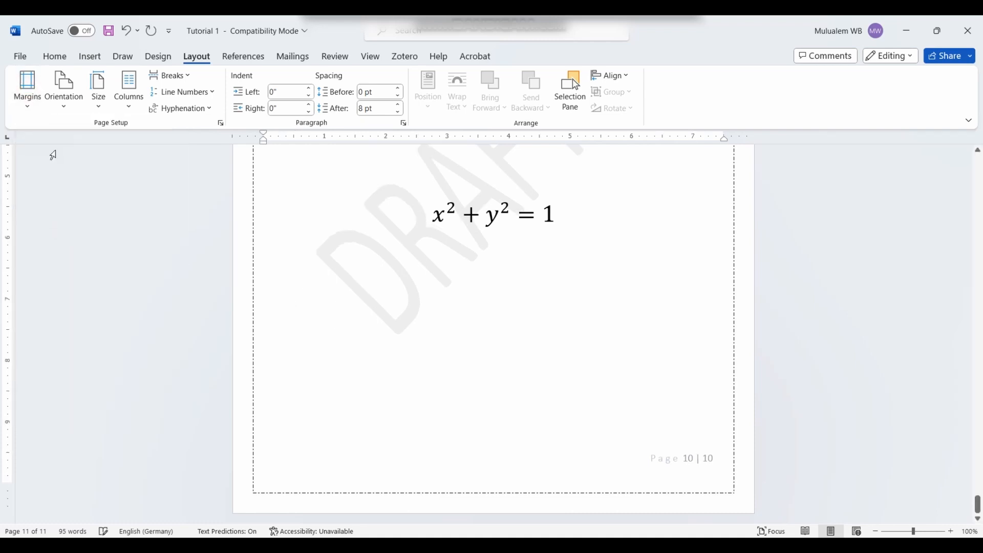
left_click(39, 96)
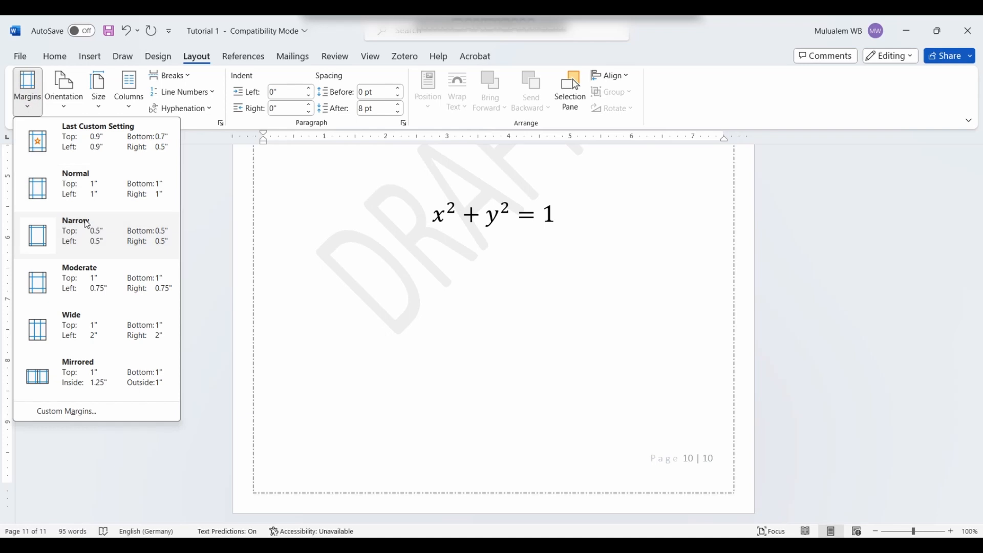
left_click(92, 193)
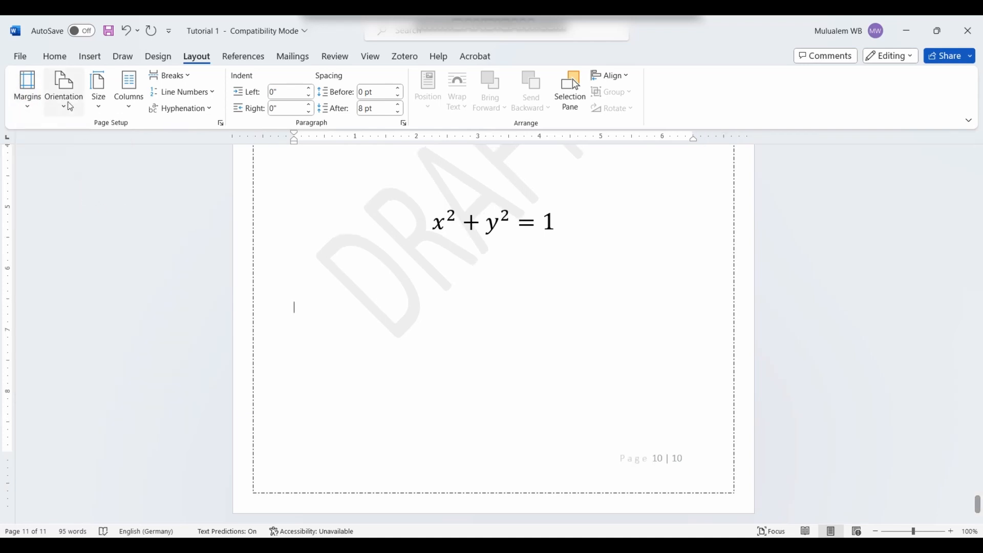
left_click(27, 102)
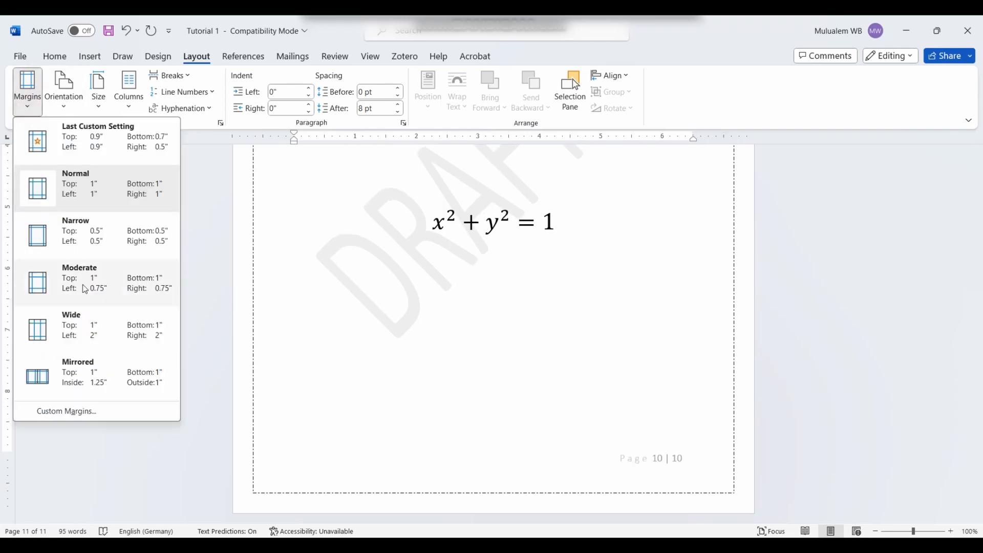
left_click(64, 412)
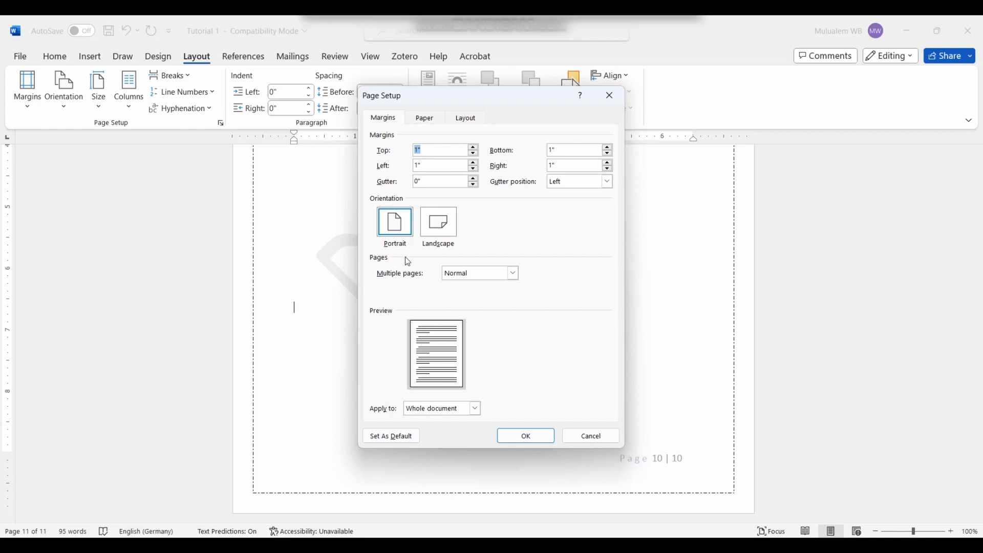
left_click(526, 436)
left_click(27, 90)
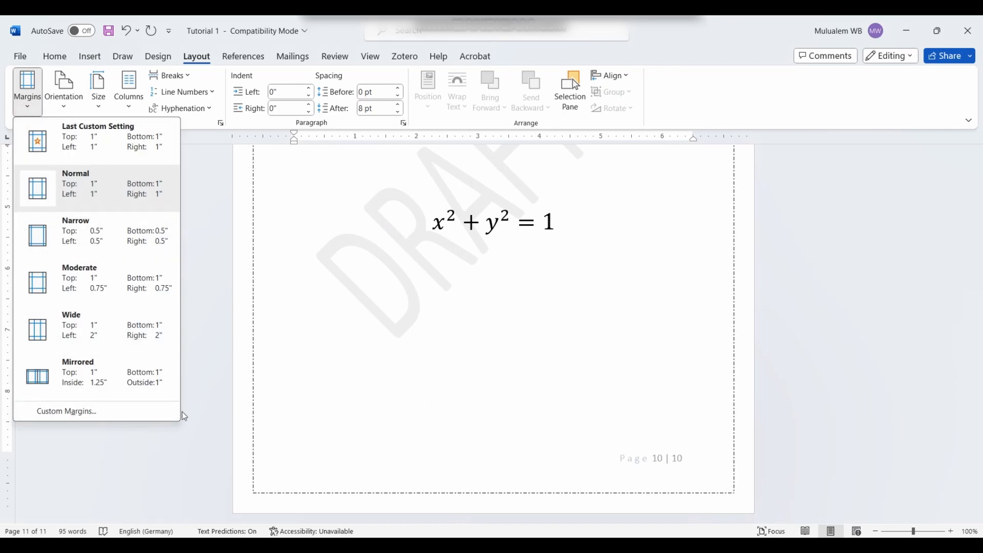
left_click(298, 412)
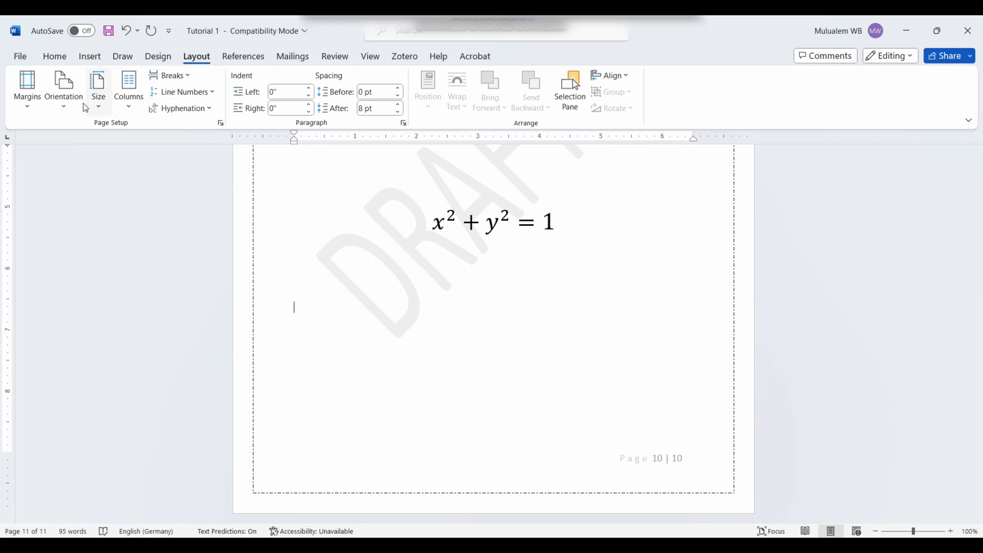
Step: Change the page orientation back to Portrait
left_click(64, 92)
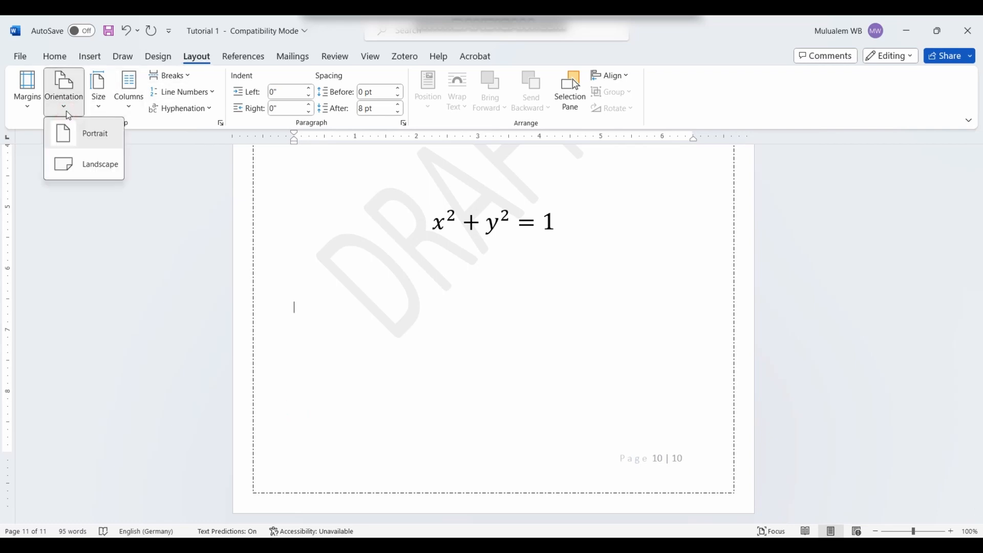
left_click(100, 145)
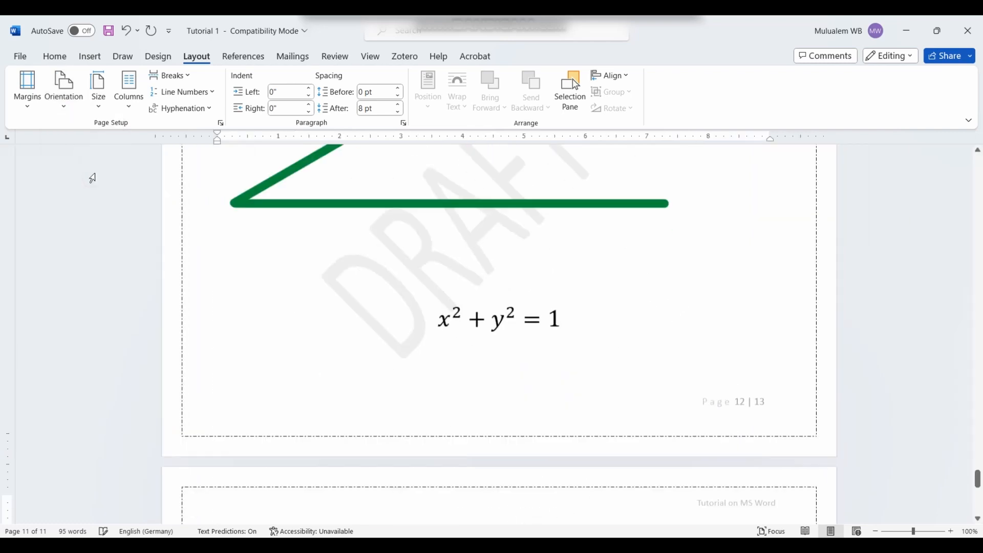
scroll(353, 228, "up", 6)
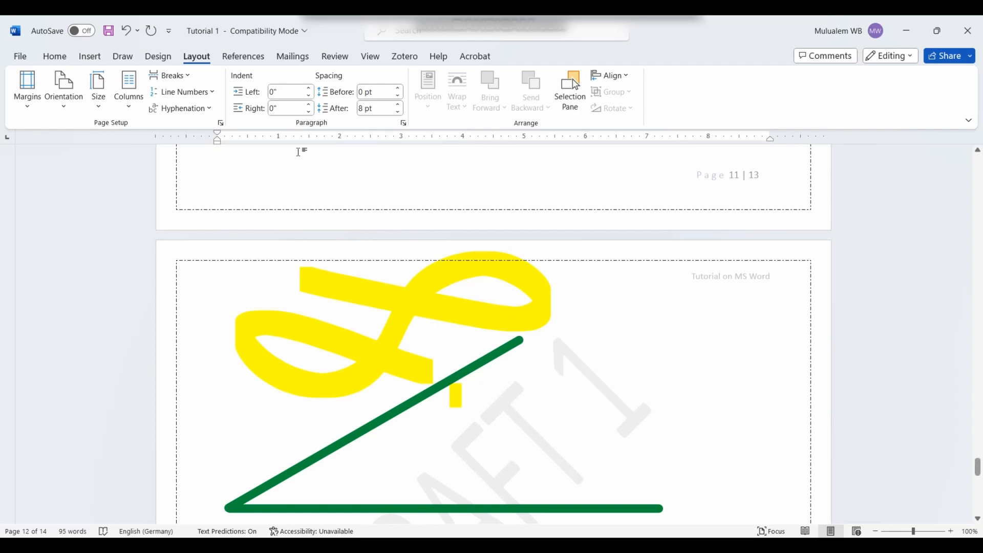
left_click(80, 106)
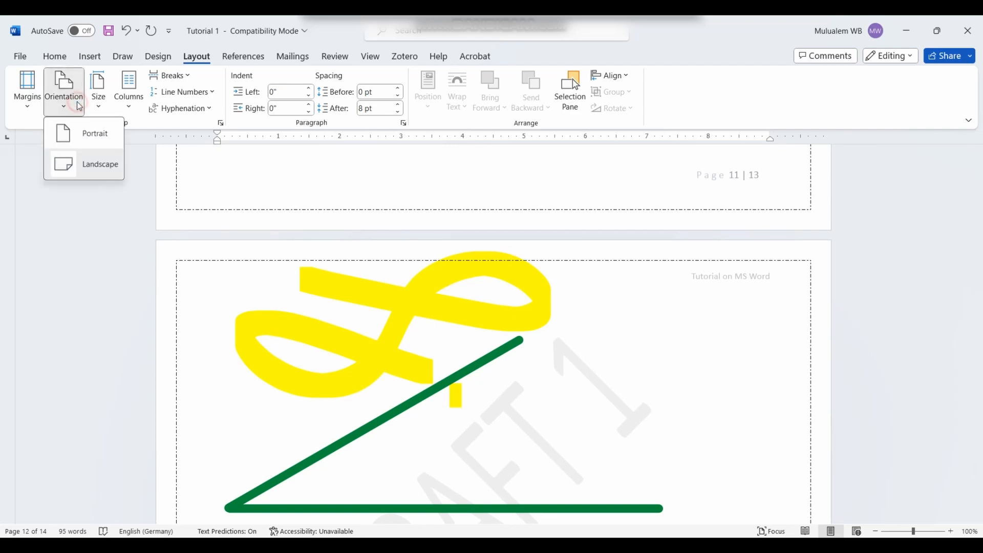
left_click(82, 133)
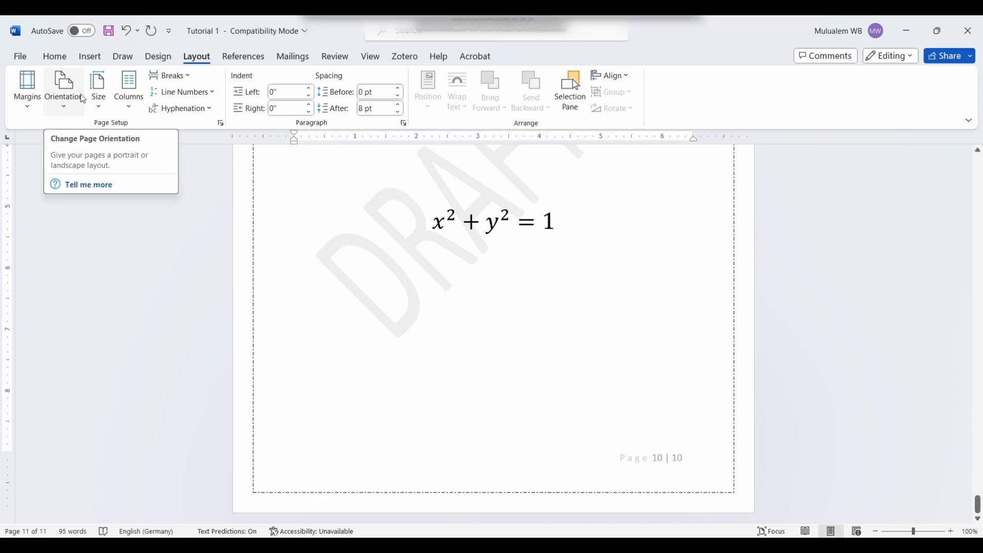
left_click(100, 108)
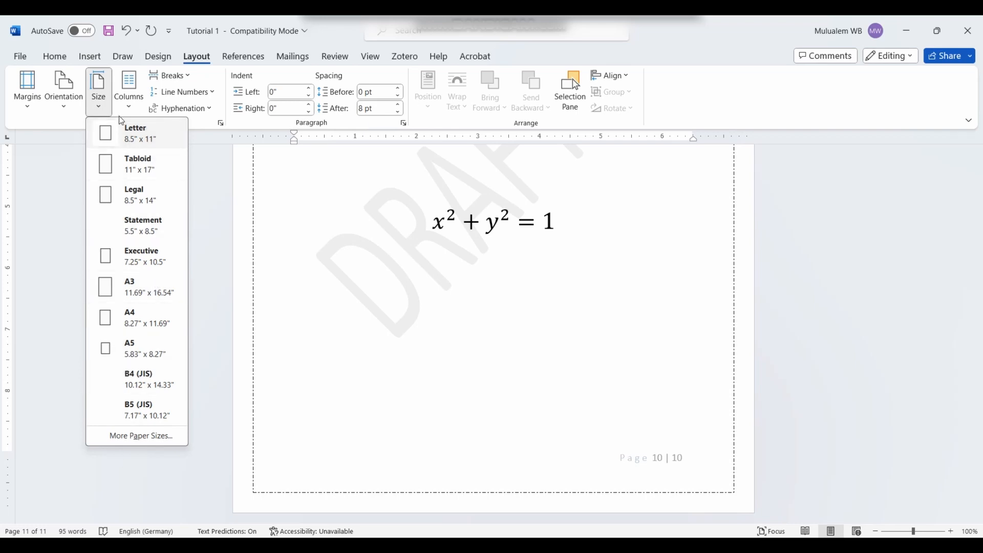
Step: Set the paper size to A4 and try a two-column layout
left_click(122, 323)
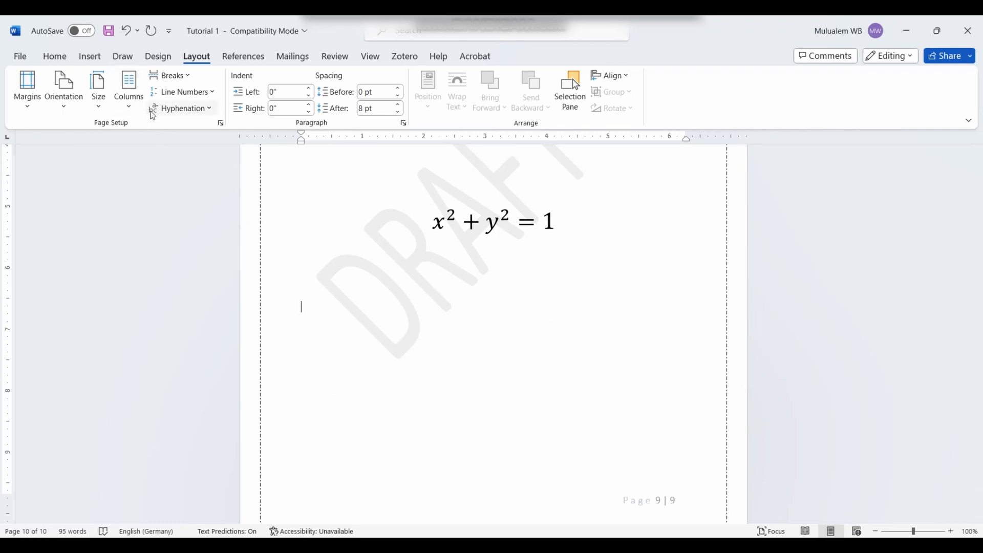
left_click(129, 106)
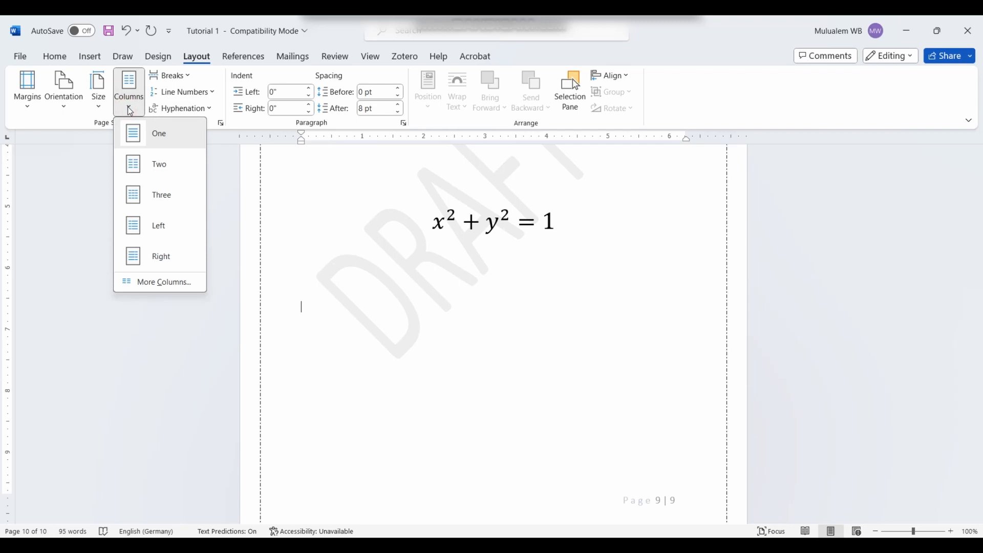
left_click(150, 174)
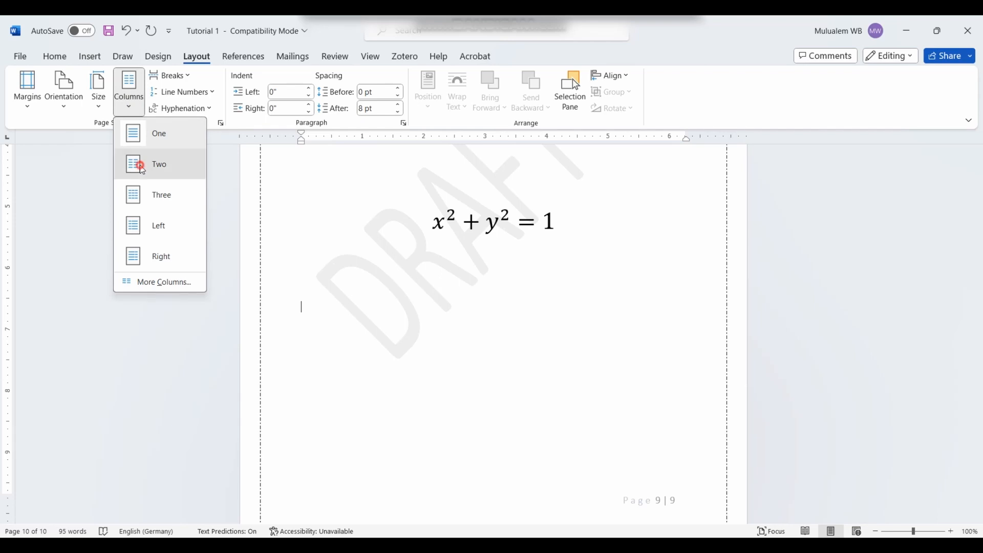
scroll(377, 297, "down", 2)
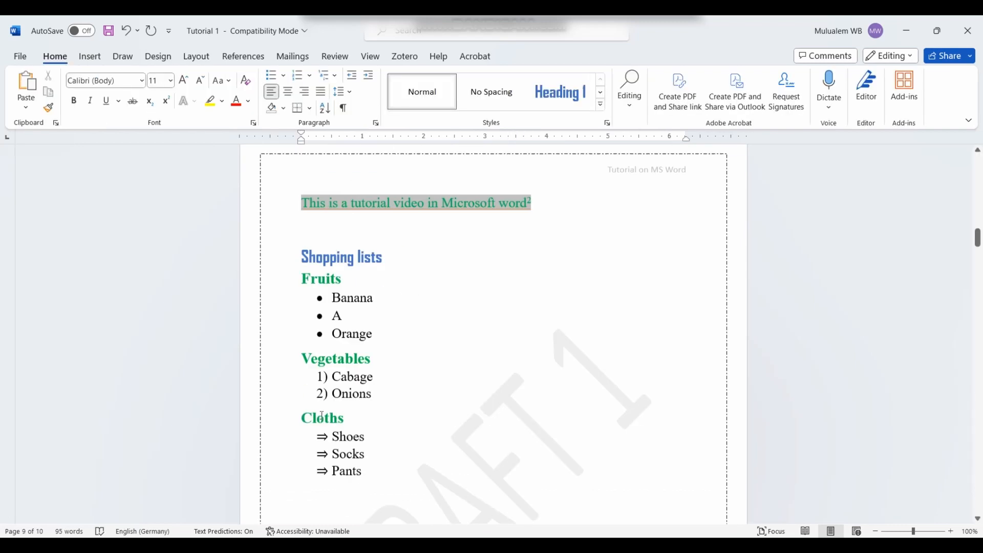
Step: Put the selected shopping lists into two columns, then undo back to one column
left_click_drag(304, 235, 424, 484)
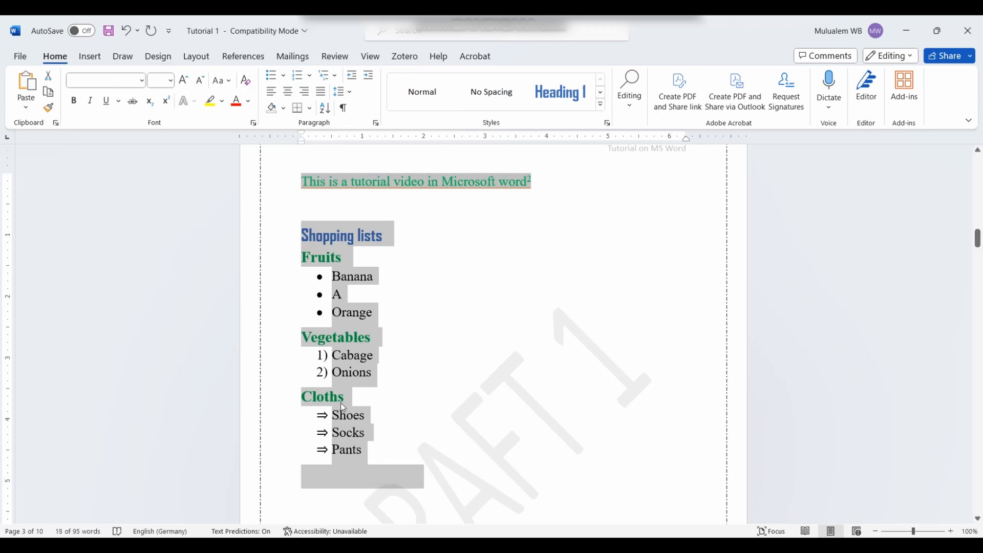
left_click(197, 57)
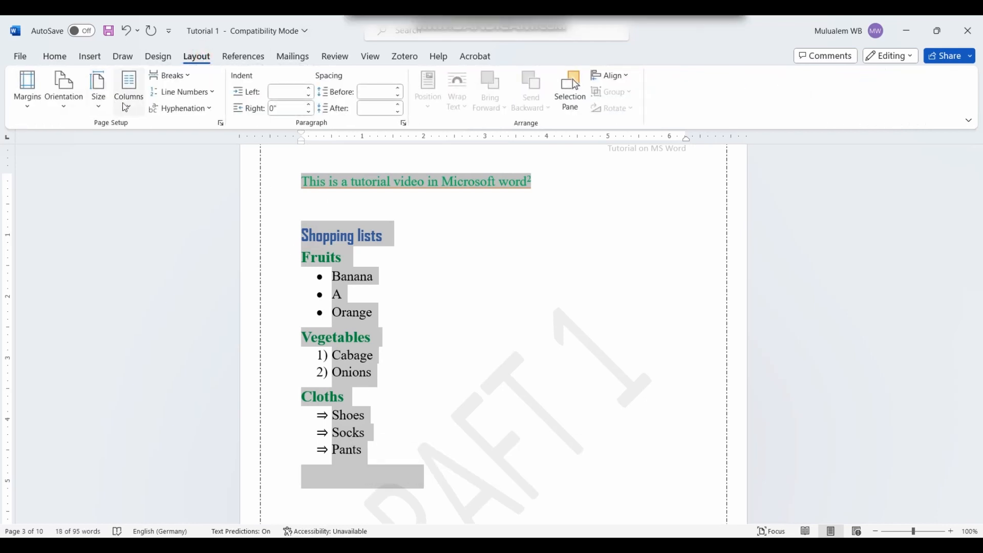
left_click(128, 87)
left_click(147, 176)
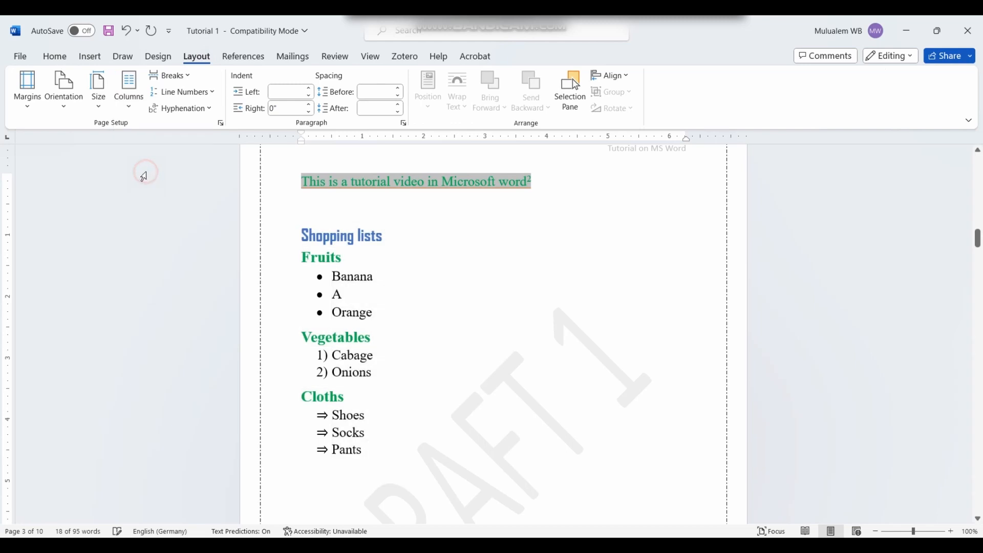
left_click(500, 385)
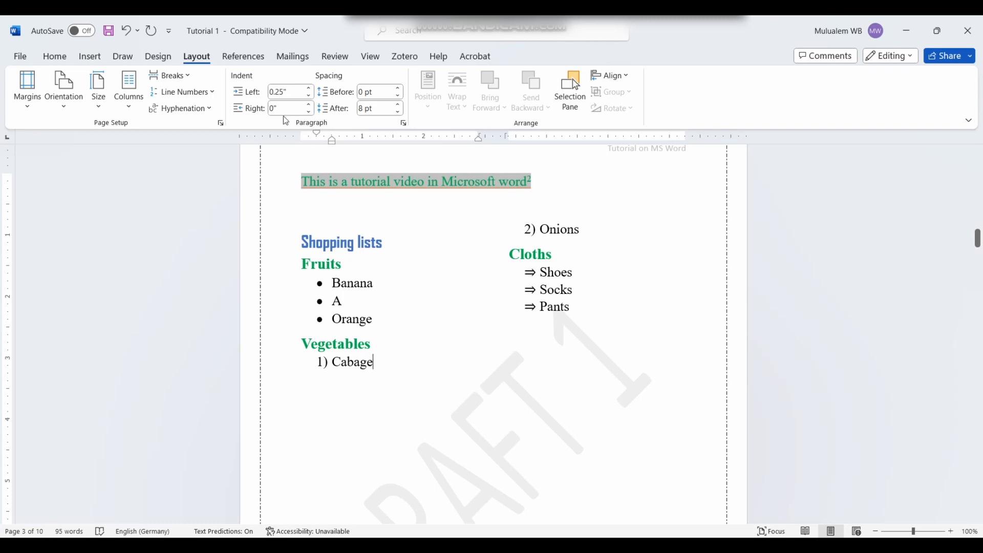
left_click(125, 31)
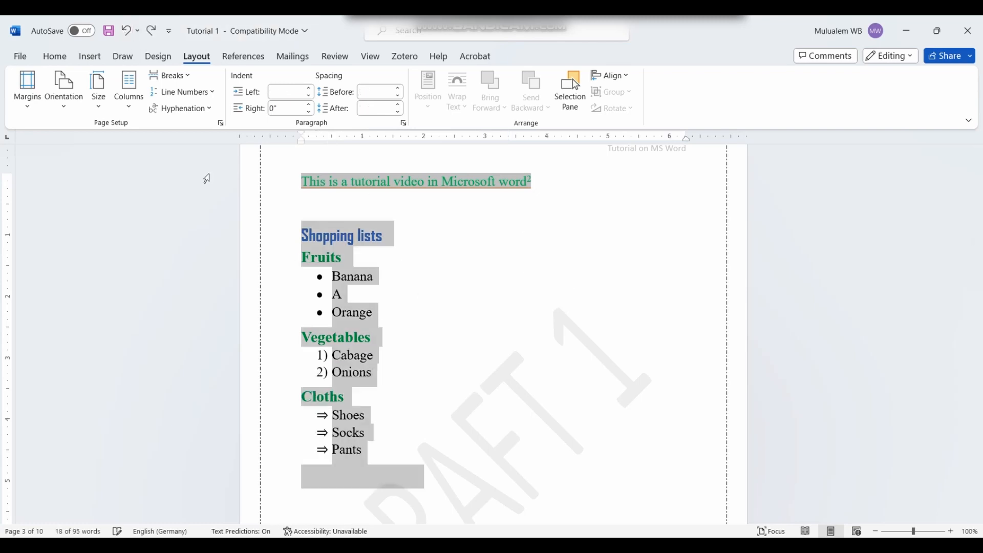
left_click(449, 354)
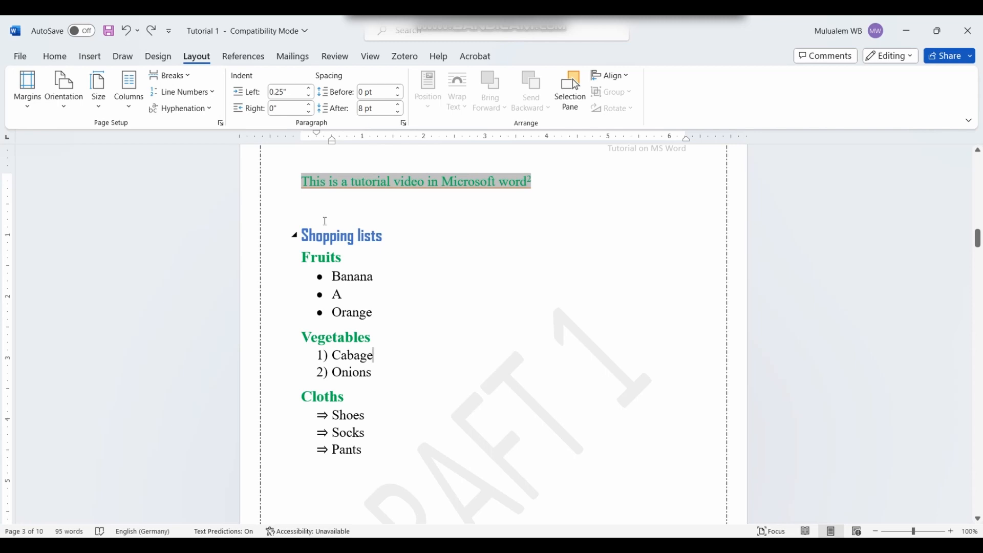
left_click(207, 93)
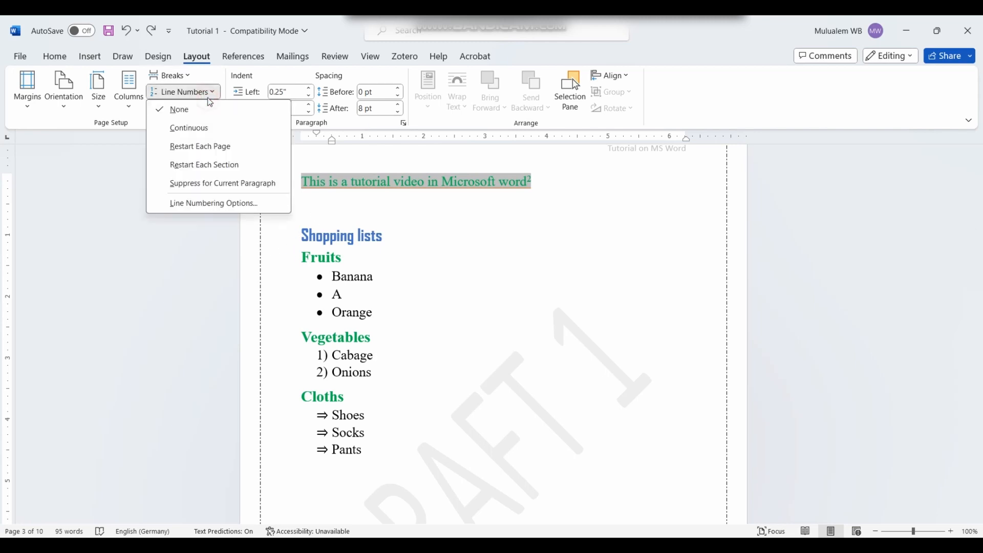
left_click(196, 129)
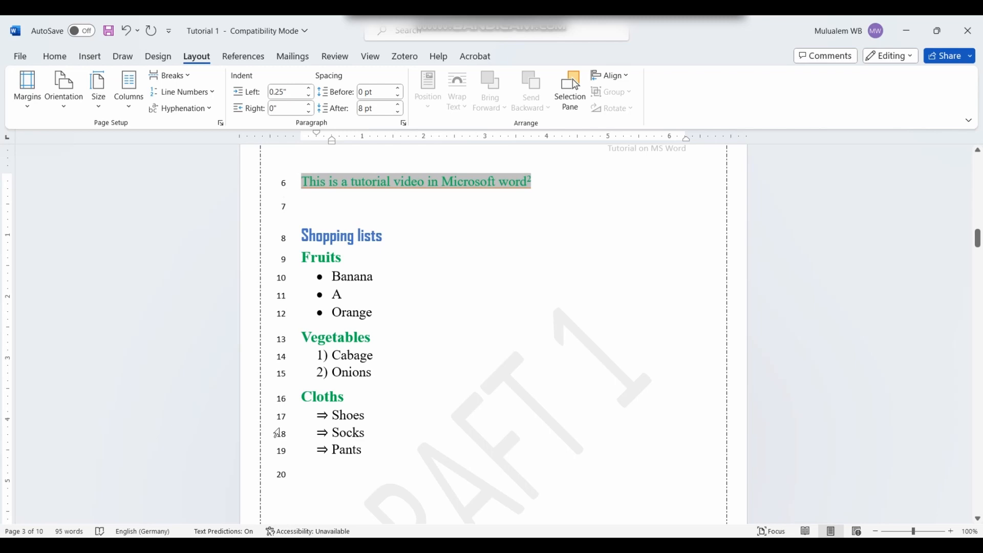
scroll(341, 231, "down", 8)
scroll(327, 233, "up", 3)
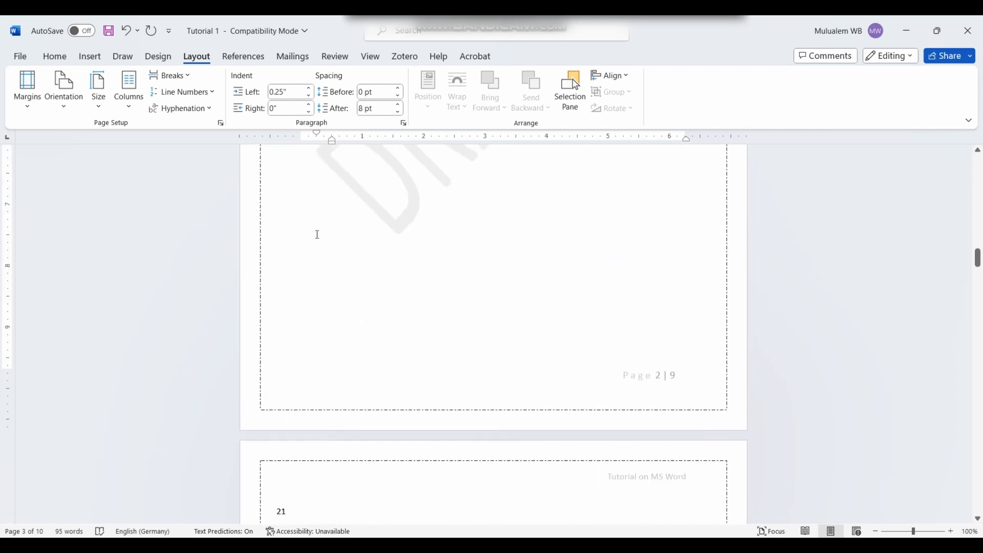
scroll(259, 103, "up", 4)
scroll(297, 233, "up", 2)
scroll(297, 240, "up", 1)
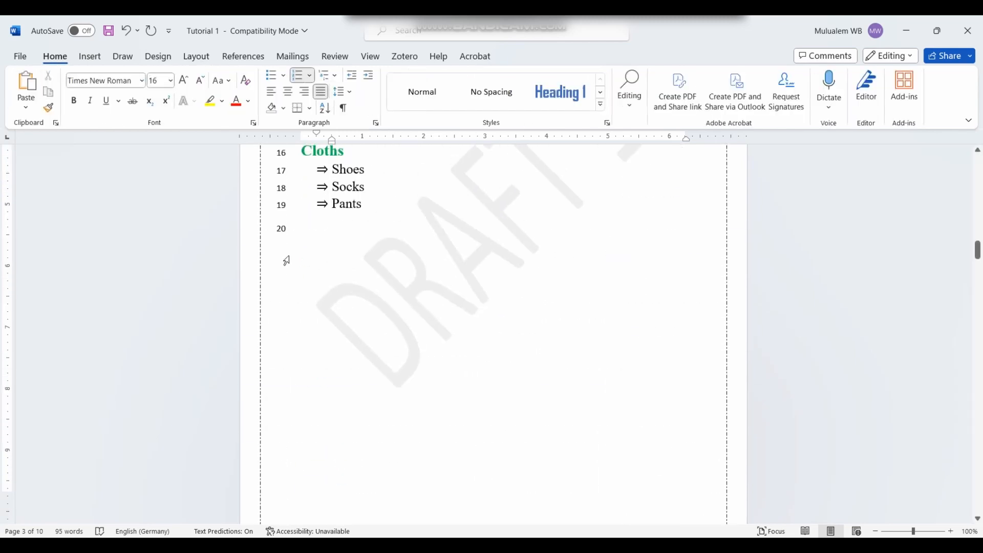
scroll(283, 259, "down", 5)
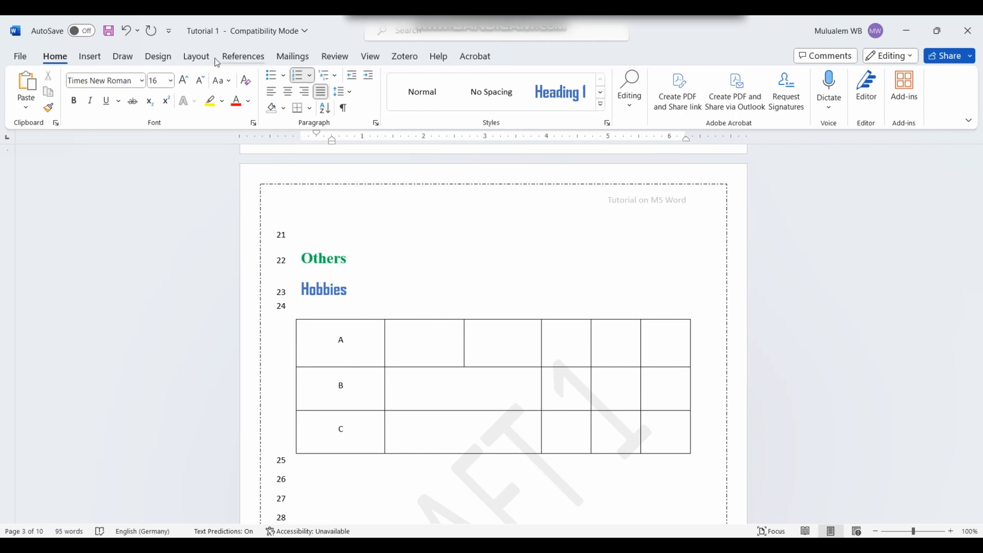
left_click(196, 56)
left_click(214, 92)
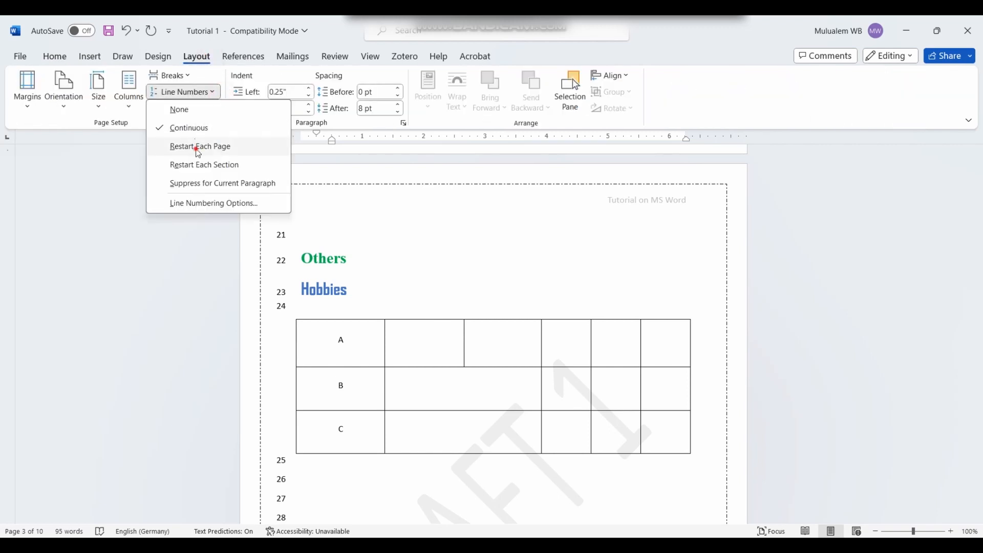
left_click(197, 147)
scroll(319, 164, "up", 10)
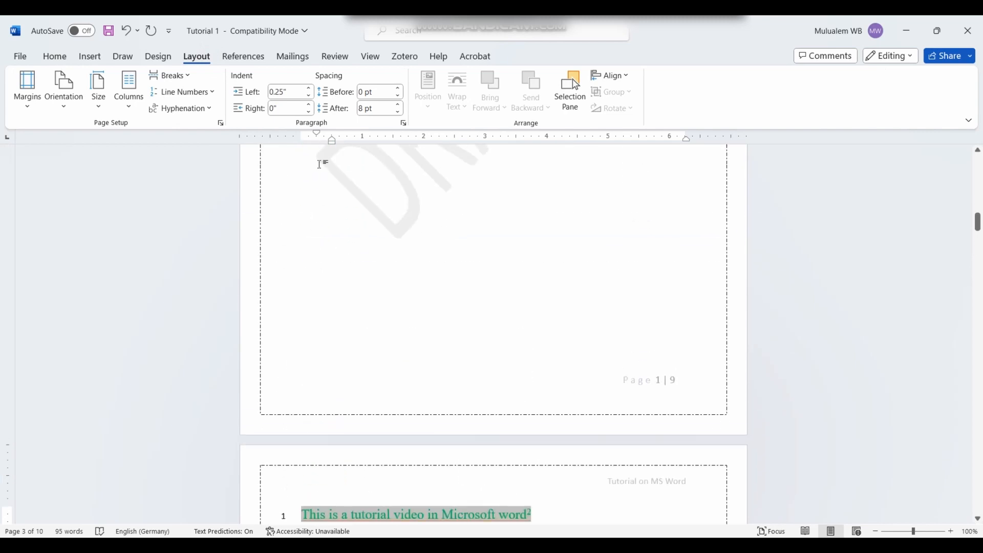
scroll(319, 164, "up", 9)
scroll(294, 276, "down", 2)
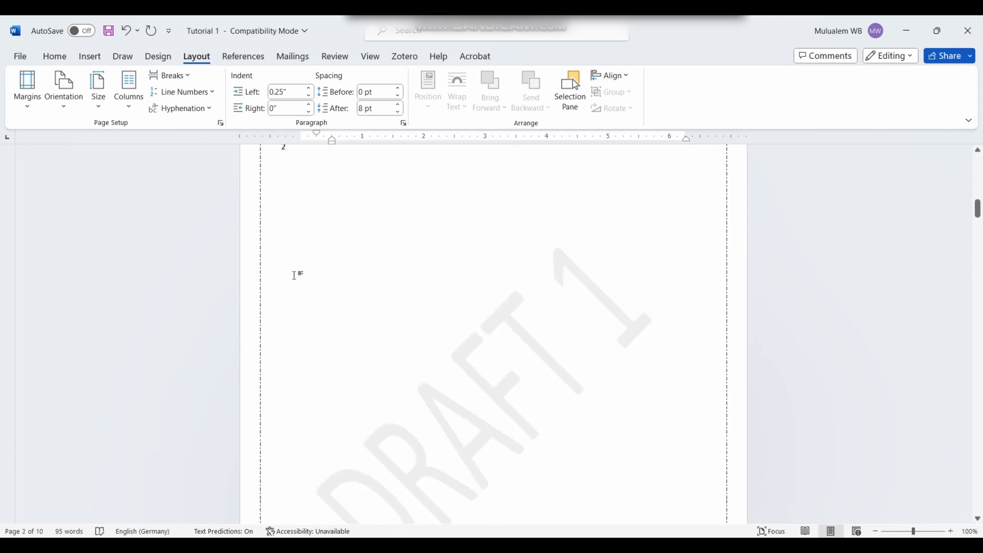
scroll(294, 275, "down", 10)
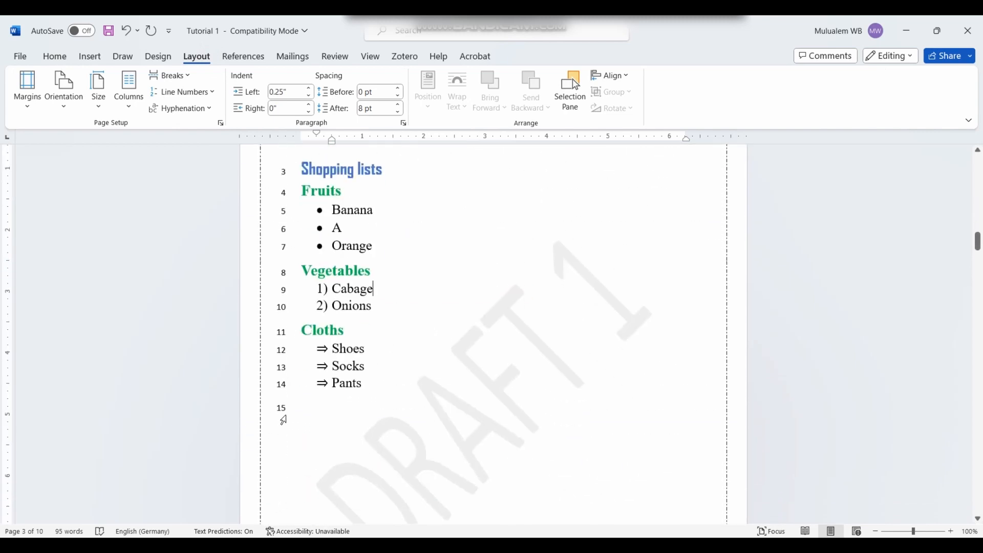
scroll(283, 419, "down", 10)
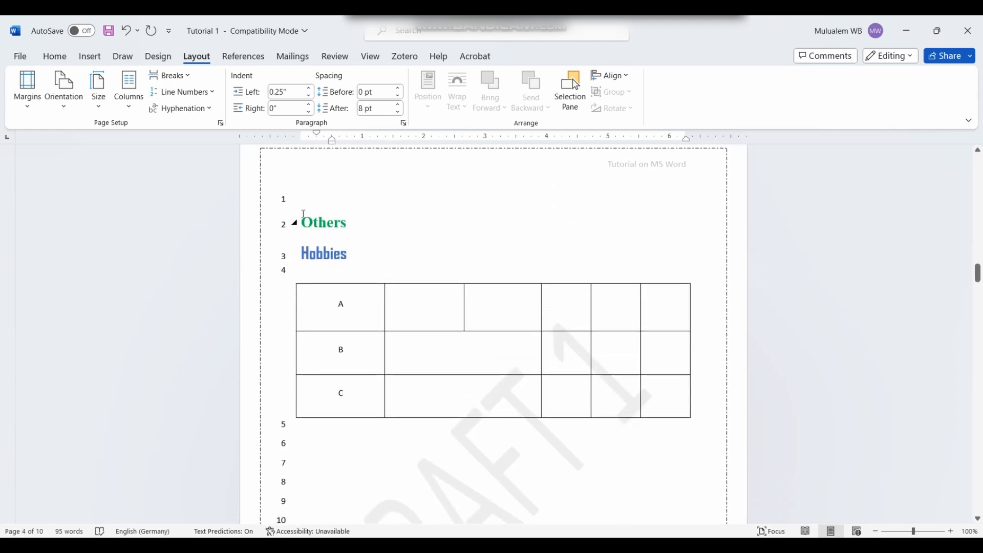
left_click(207, 93)
left_click(202, 113)
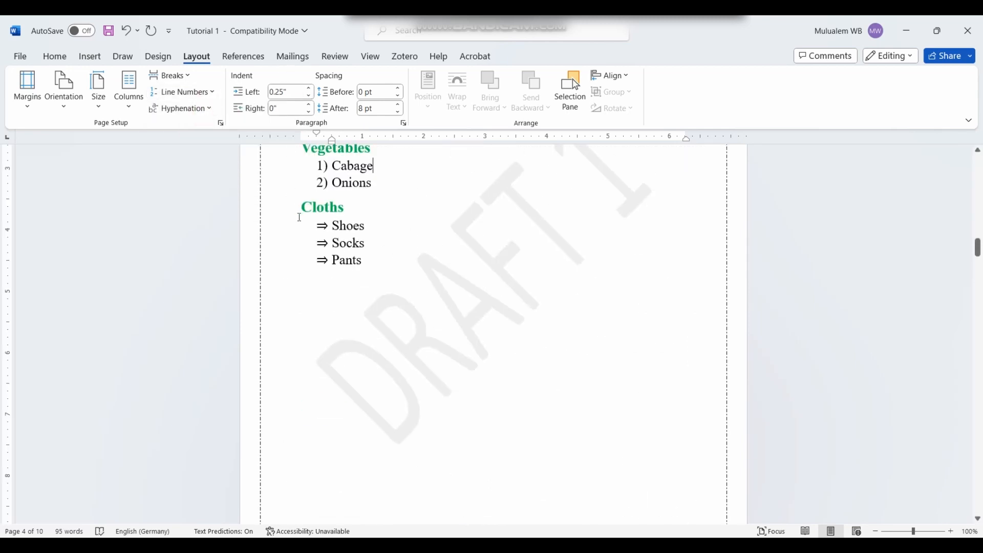
scroll(299, 215, "up", 4)
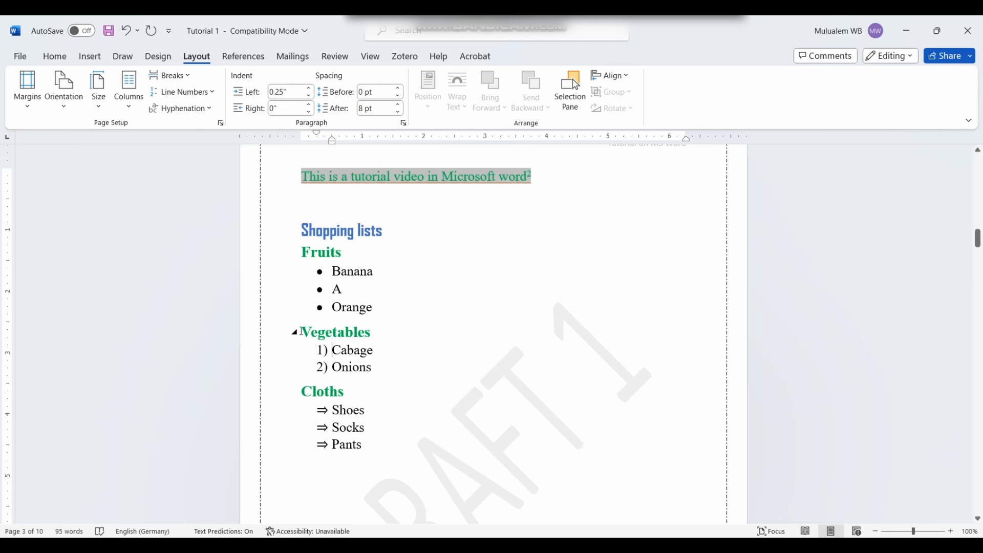
Step: Select Cabage and Onions and try larger left and right indents, returning the right indent to 0"
left_click_drag(315, 353, 377, 368)
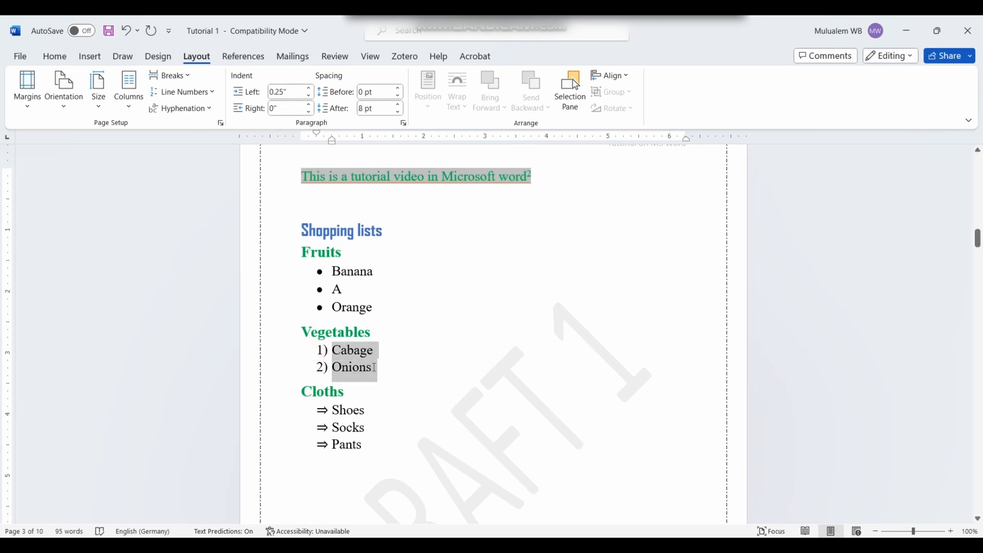
left_click(309, 90)
left_click(310, 90)
left_click(310, 89)
left_click(311, 90)
left_click(310, 90)
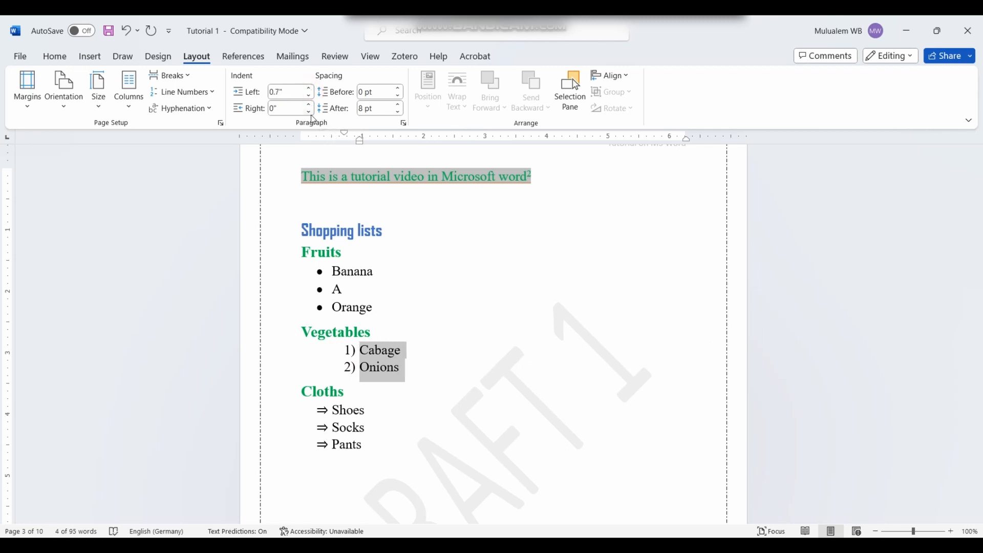
left_click(310, 105)
left_click(310, 105)
left_click(310, 105)
left_click(310, 106)
left_click(310, 106)
left_click(310, 111)
left_click(310, 111)
left_click(310, 111)
left_click(310, 111)
left_click(310, 111)
Step: Fine-tune the Vegetables items' left indent to exactly 0.2"
left_click(309, 97)
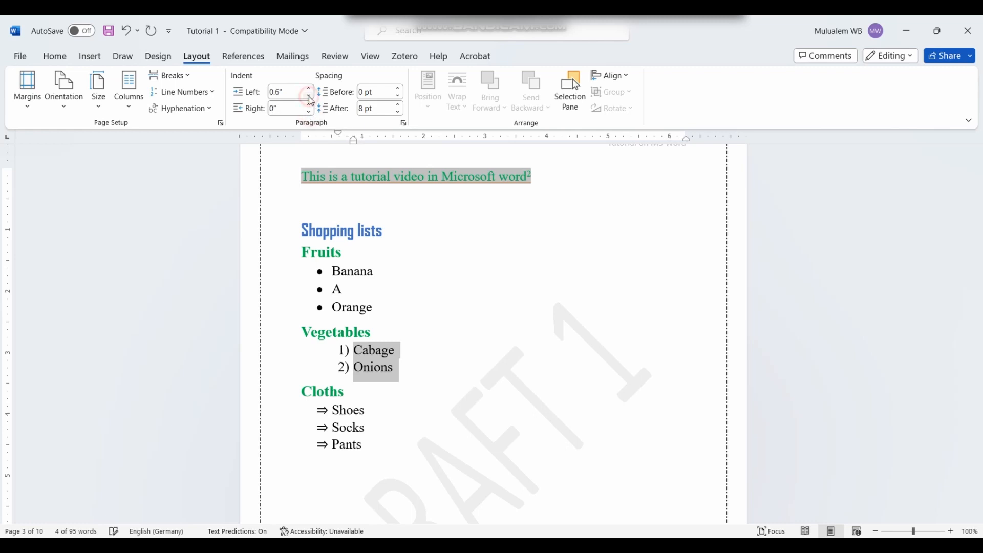
left_click(310, 96)
left_click(310, 96)
left_click(310, 96)
left_click(310, 96)
left_click(310, 96)
left_click(310, 97)
left_click(309, 96)
left_click(310, 96)
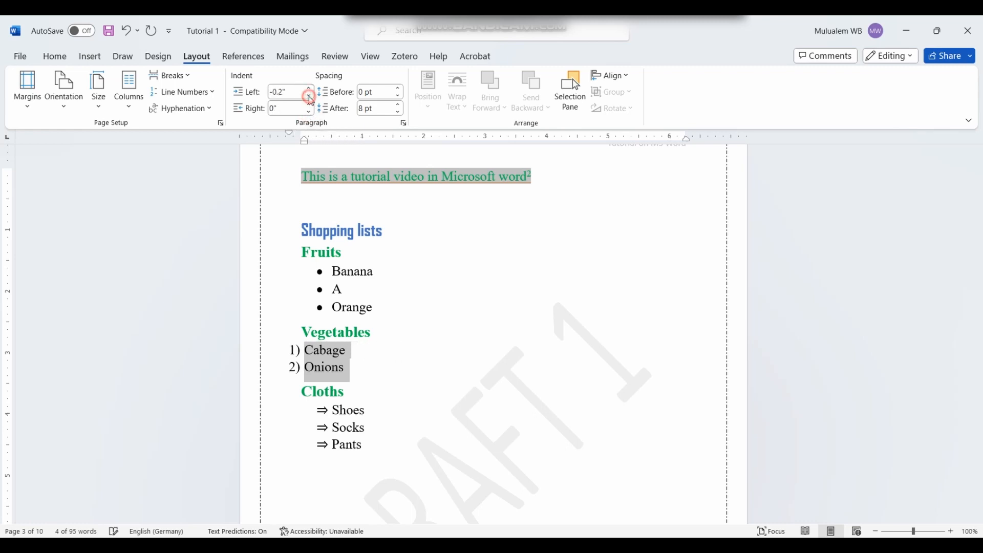
left_click(310, 96)
left_click(310, 89)
left_click(309, 90)
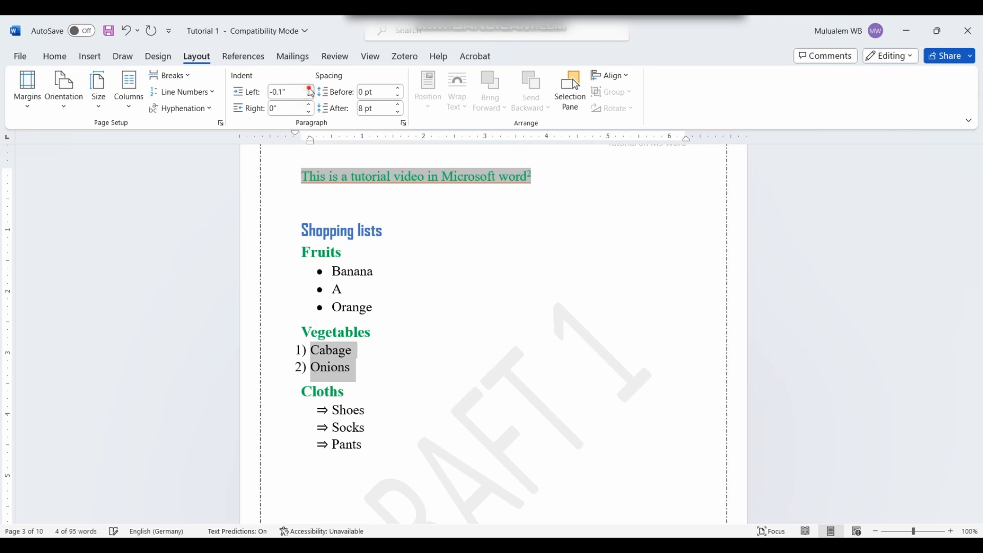
left_click(309, 89)
left_click(310, 89)
left_click(310, 89)
left_click(310, 89)
left_click(310, 89)
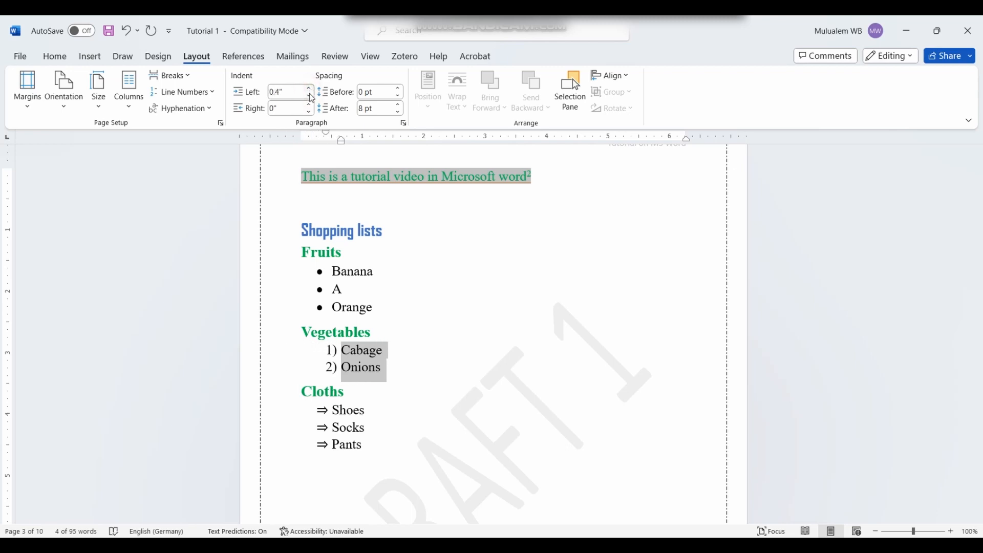
left_click(311, 97)
left_click(310, 96)
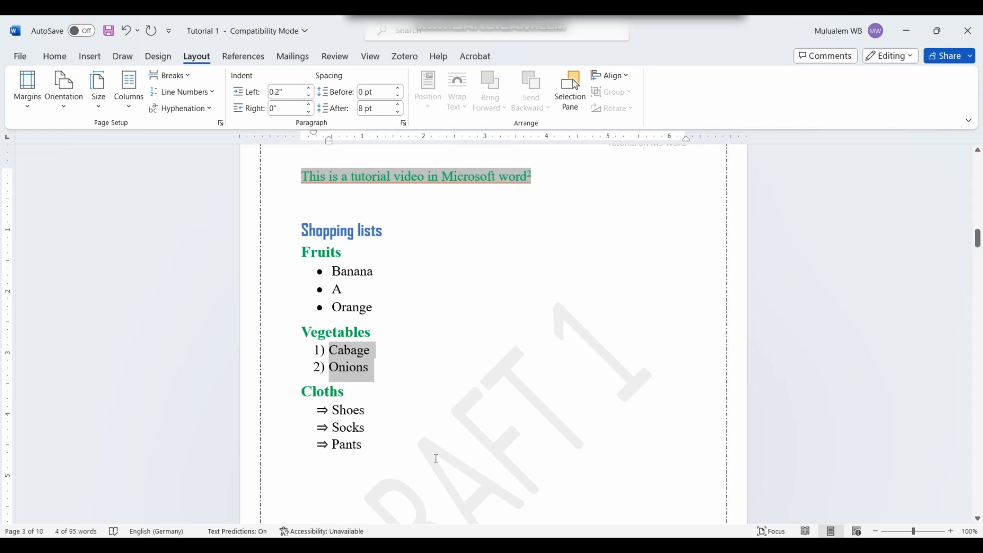
left_click(397, 391)
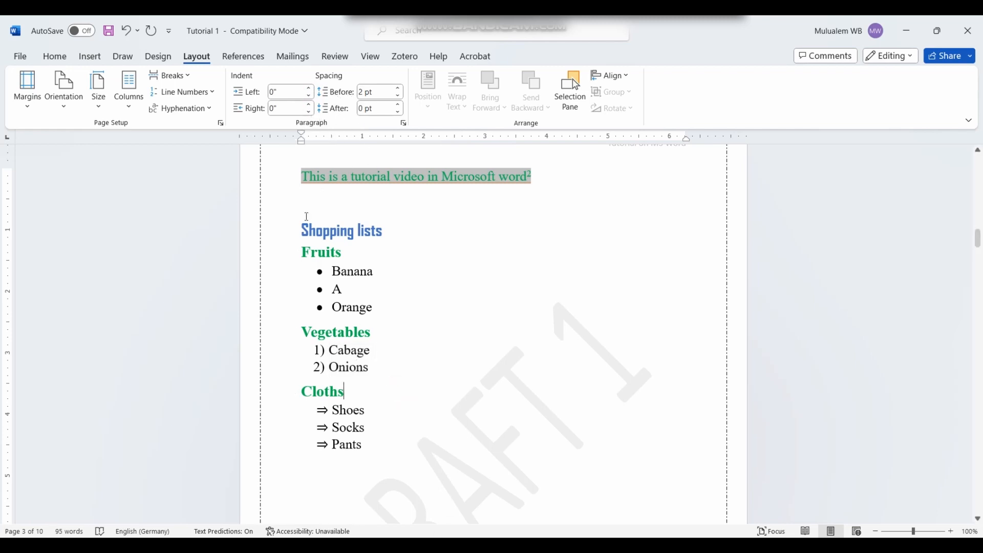
Step: Give the paragraphs from Shopping lists to Pants 6 pt spacing before and after
left_click_drag(358, 457, 302, 205)
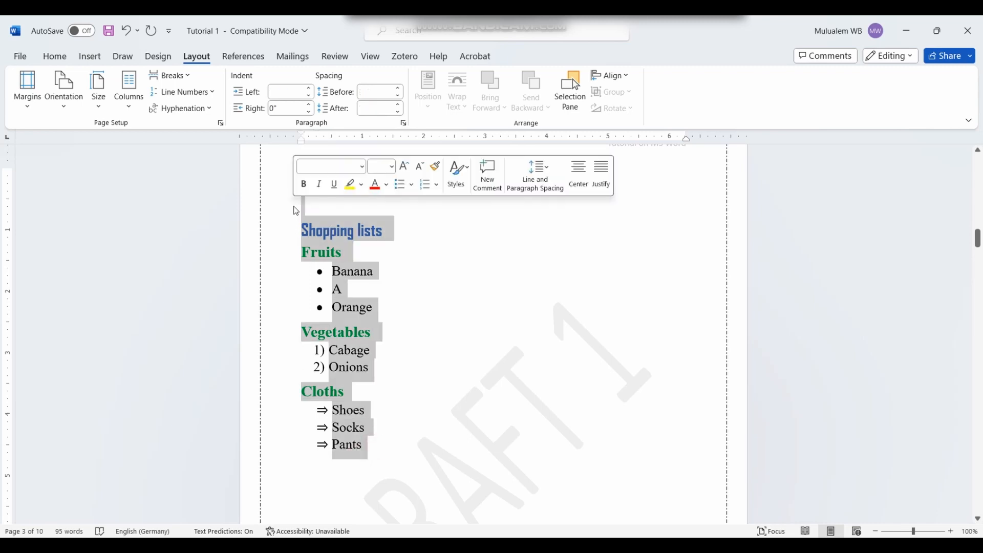
left_click(399, 90)
left_click(400, 89)
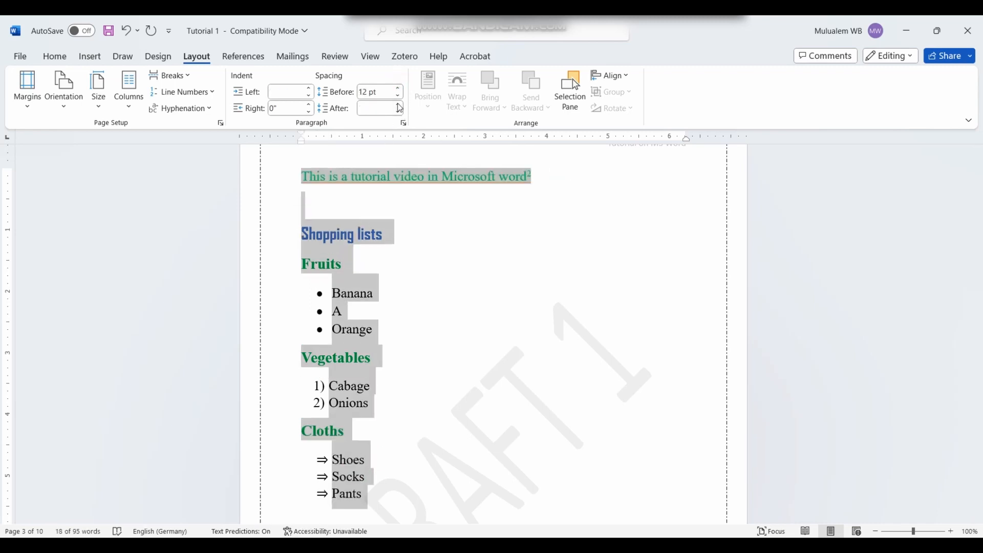
left_click(398, 104)
left_click(398, 104)
left_click(398, 96)
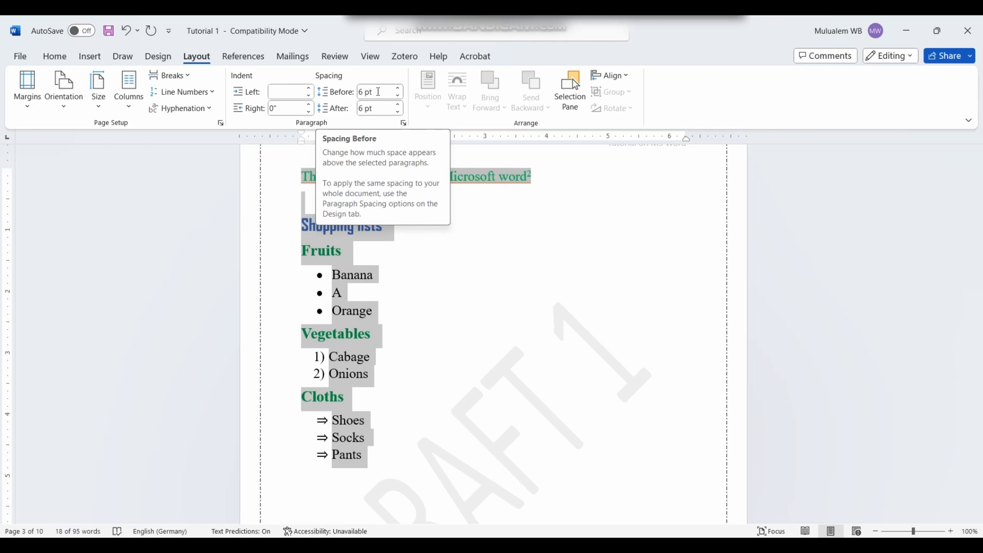
Step: Check the Fruits and Vegetables headings, then bring up the References tools
left_click(404, 292)
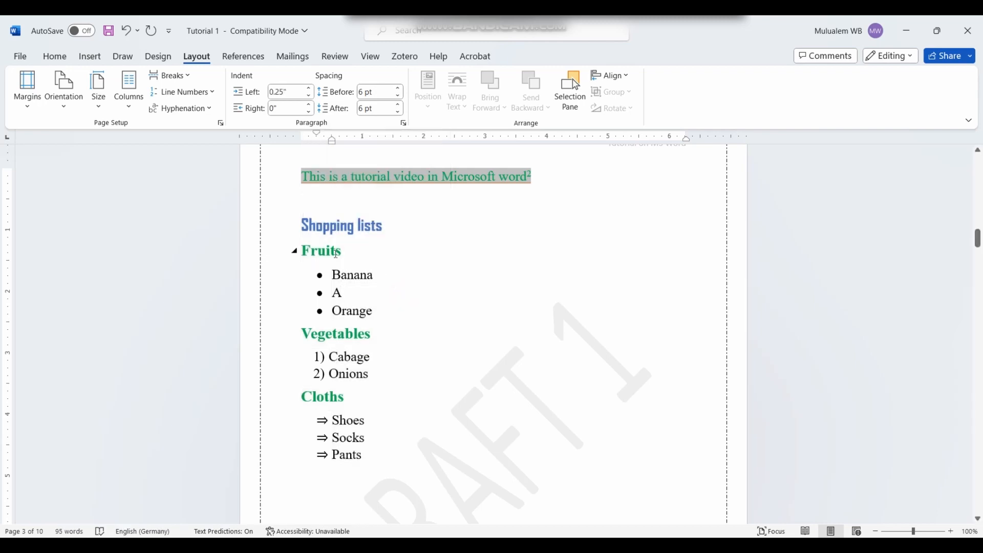
left_click(335, 266)
left_click(336, 249)
left_click_drag(339, 248, 282, 258)
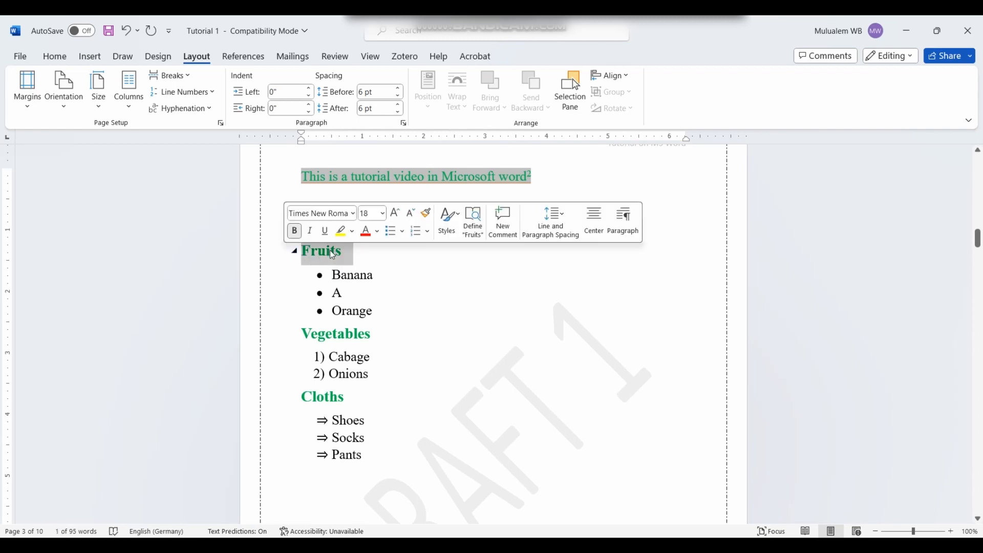
left_click(368, 259)
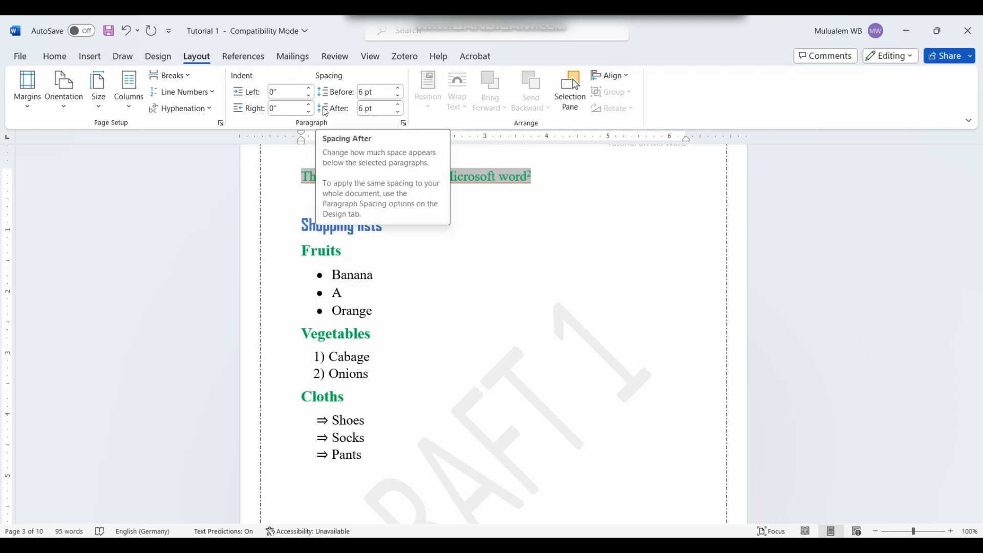
left_click(448, 335)
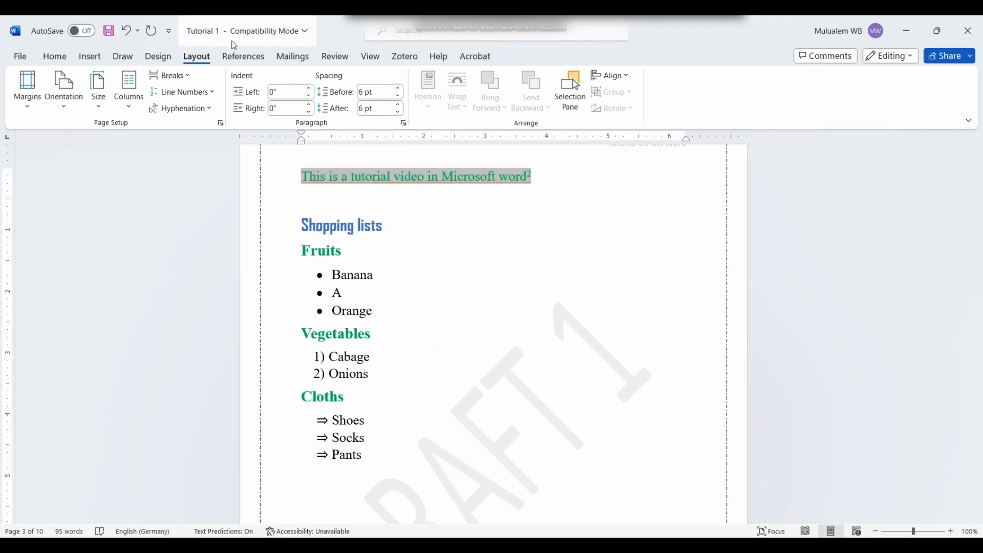
left_click(237, 63)
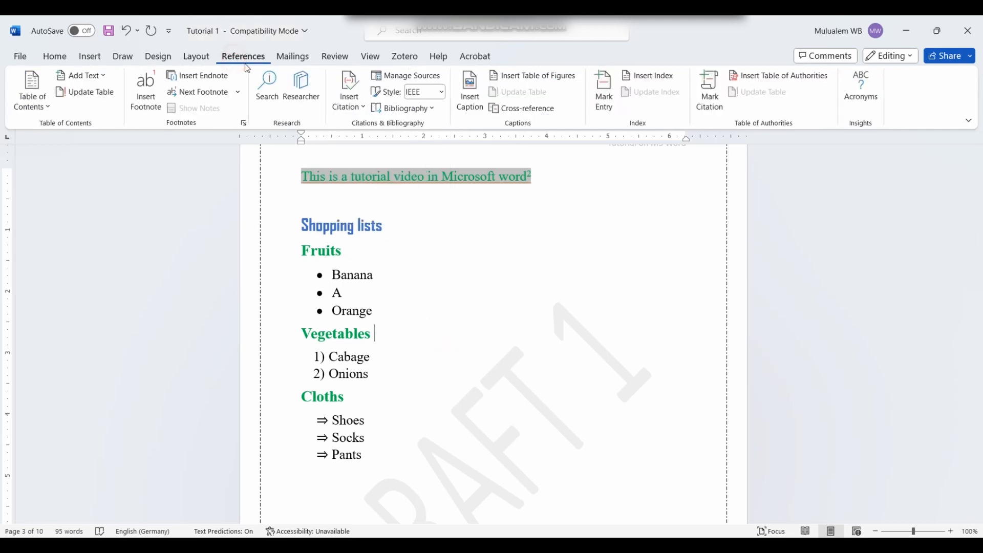
scroll(473, 339, "down", 8)
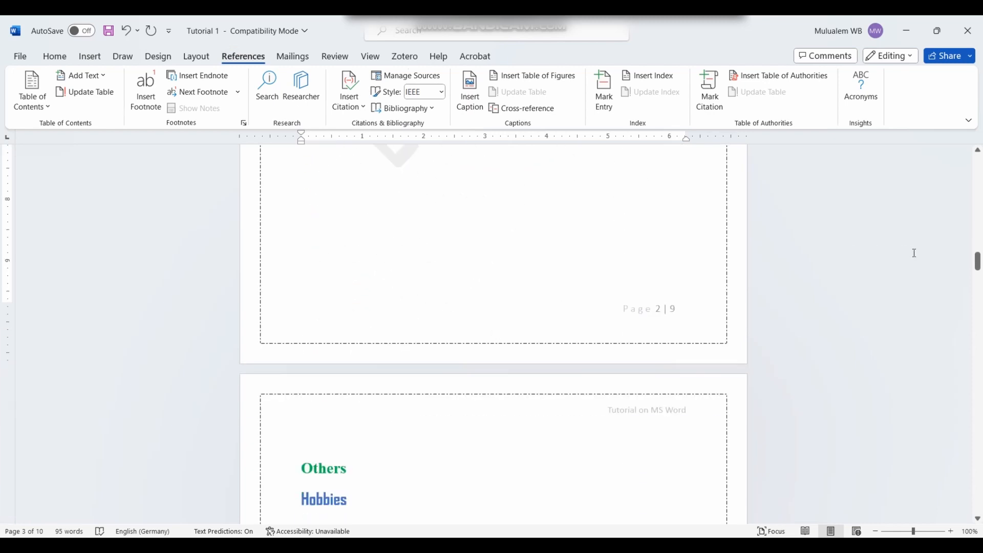
left_click_drag(975, 274, 976, 217)
scroll(405, 274, "down", 6)
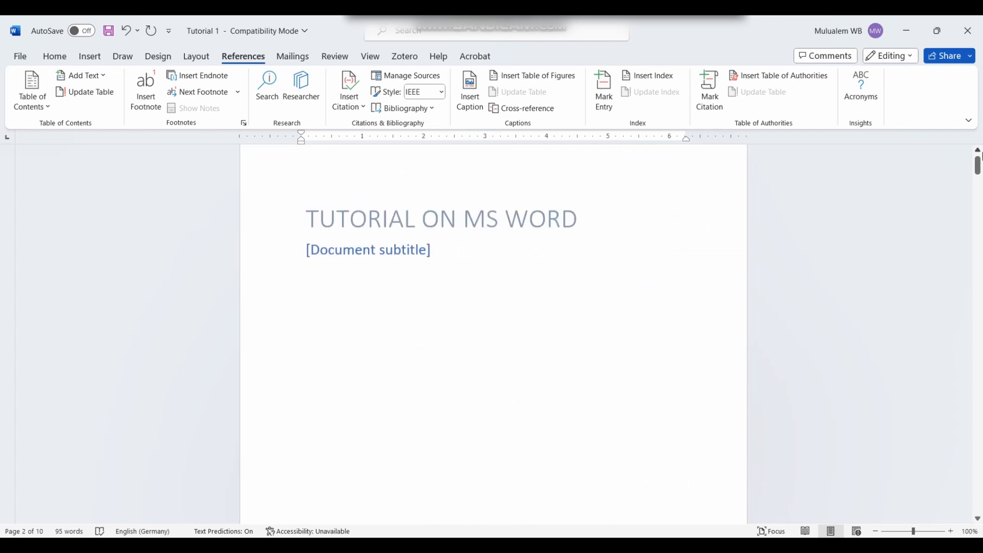
left_click_drag(978, 169, 959, 279)
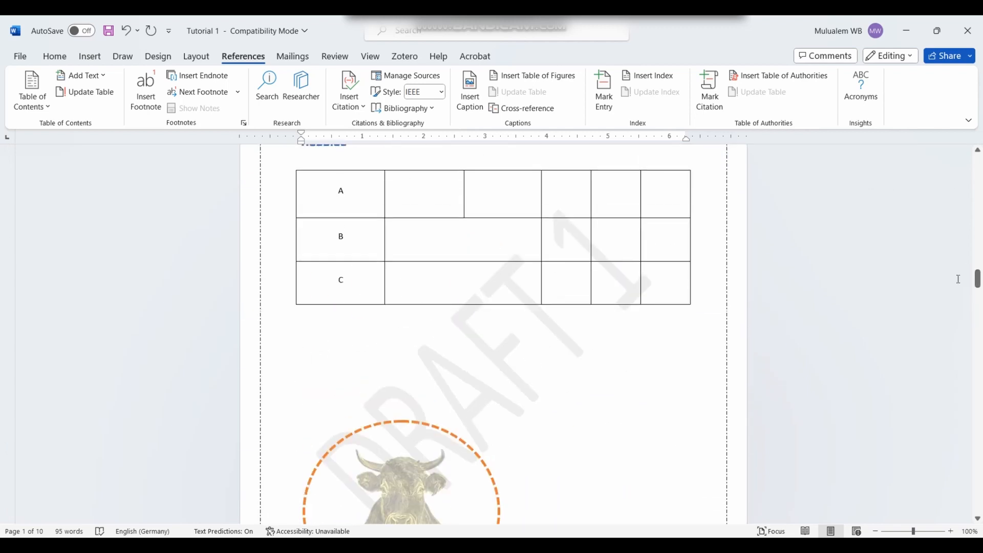
Step: Type 'Insert' on the empty line below the Hobbies table and style it Heading 1
left_click(378, 349)
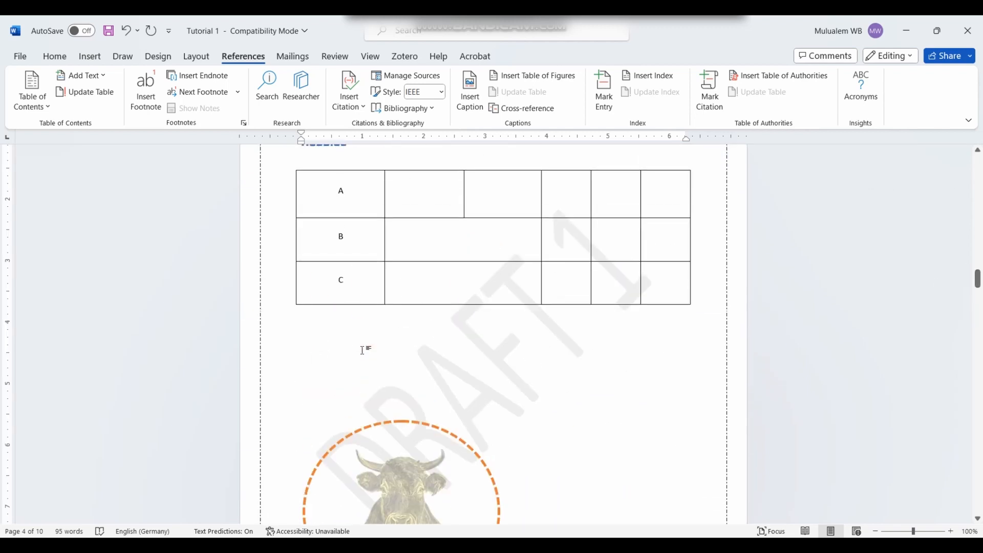
type("Insert")
left_click_drag(325, 354, 281, 362)
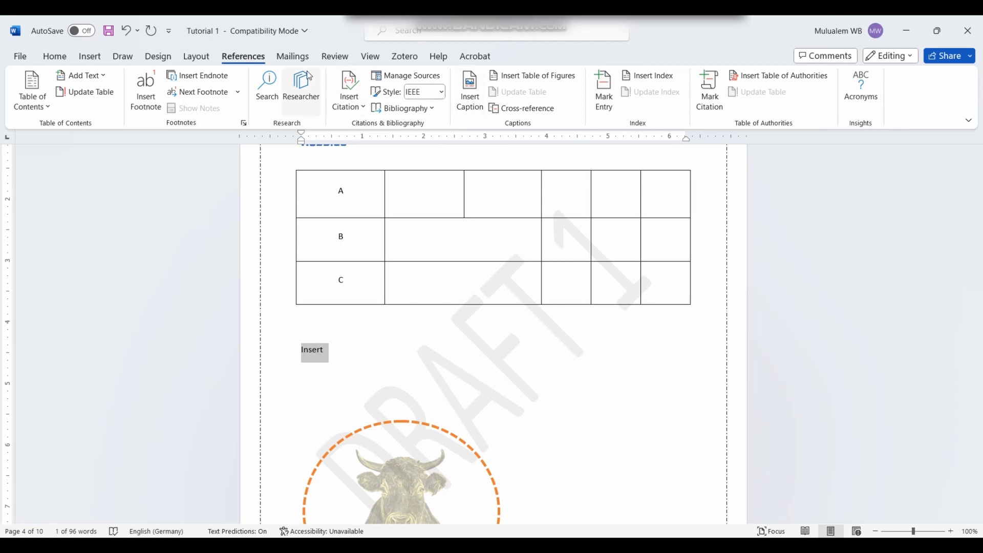
left_click(60, 60)
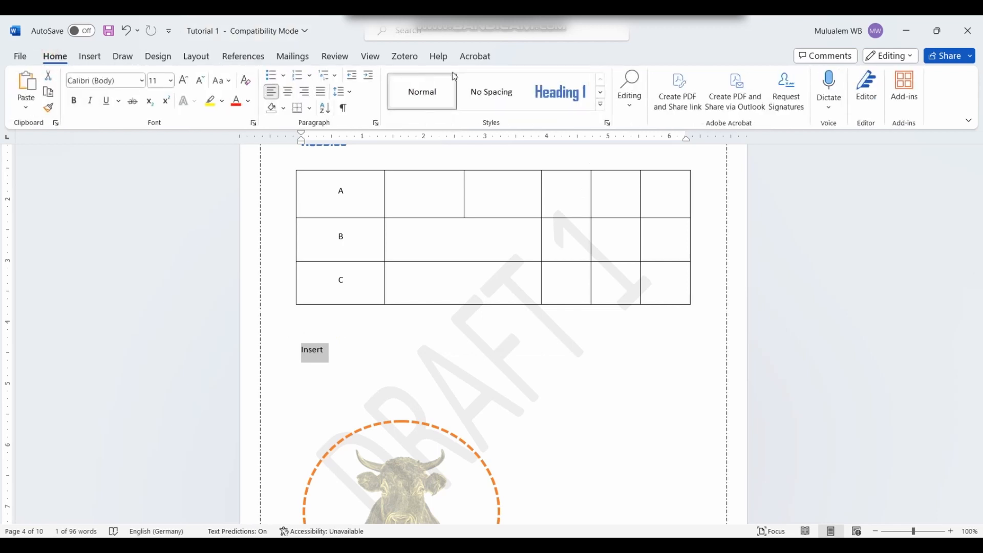
left_click(561, 92)
scroll(472, 272, "down", 10)
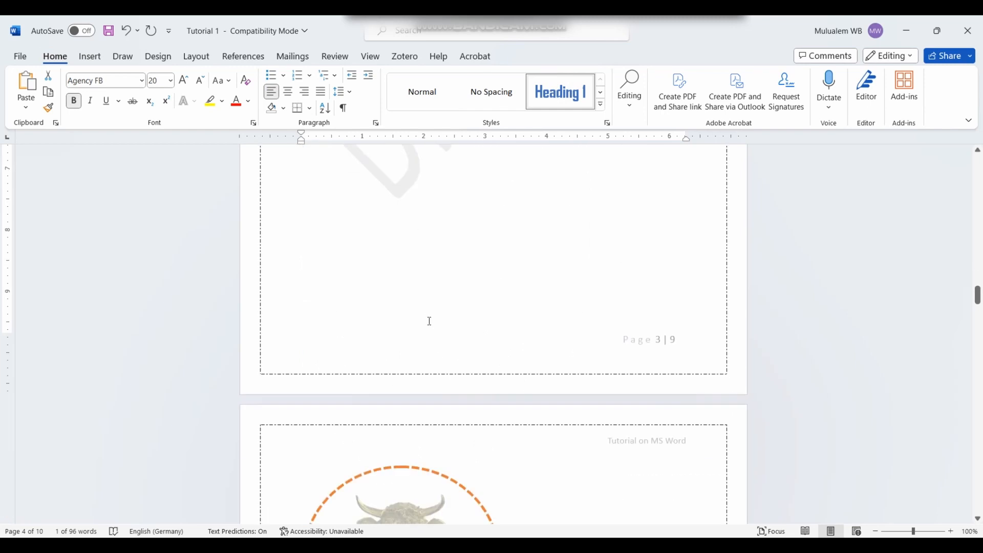
scroll(393, 360, "down", 10)
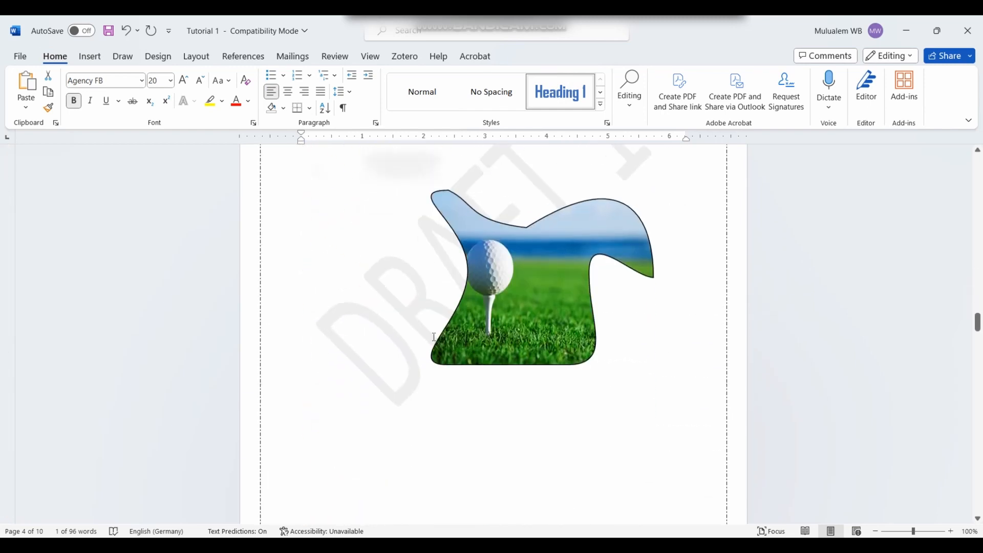
scroll(367, 287, "down", 4)
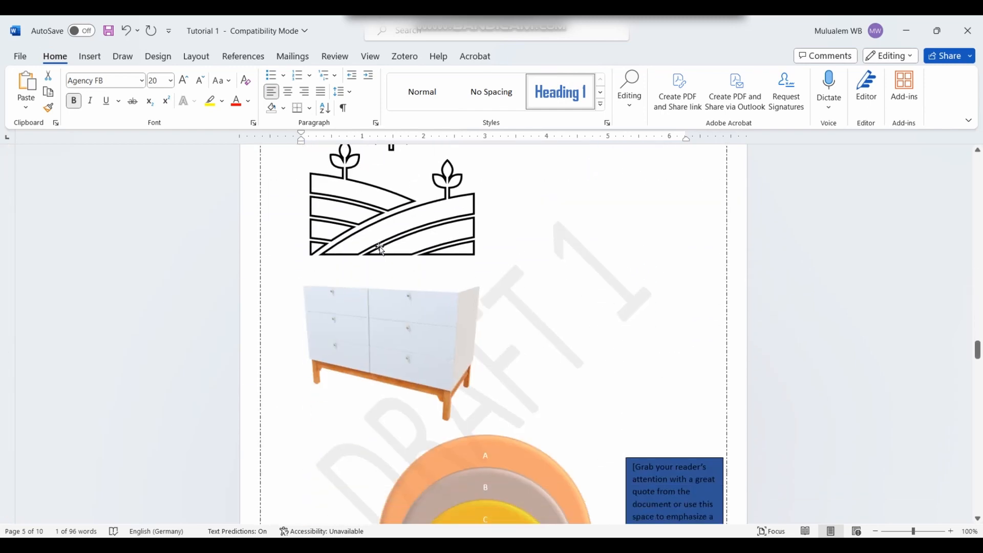
scroll(380, 249, "down", 15)
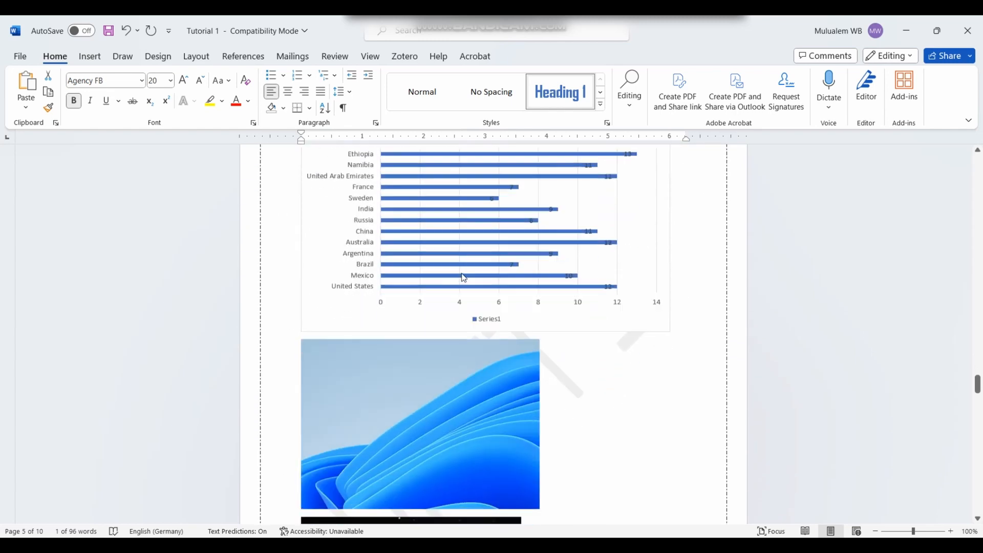
scroll(463, 277, "up", 5)
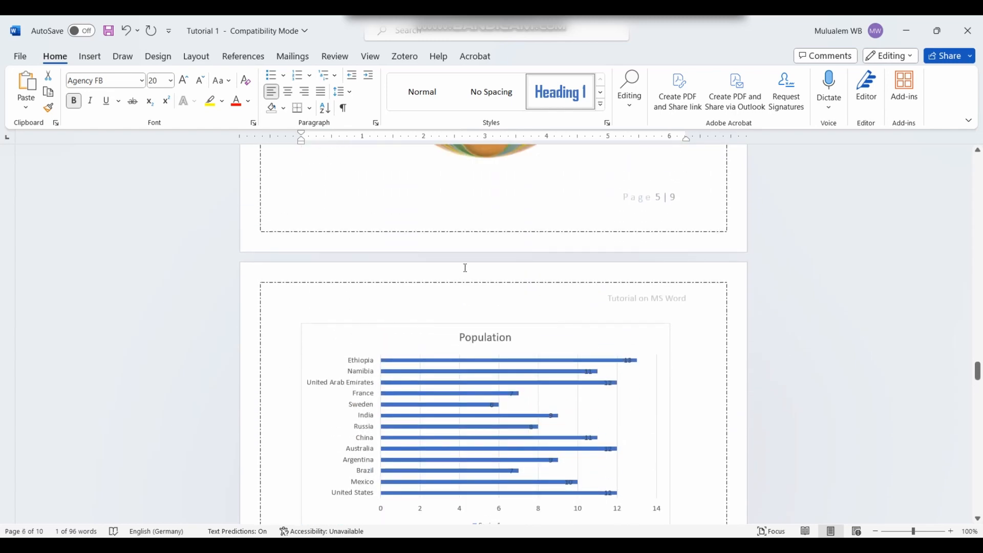
scroll(464, 267, "up", 3)
scroll(462, 267, "down", 15)
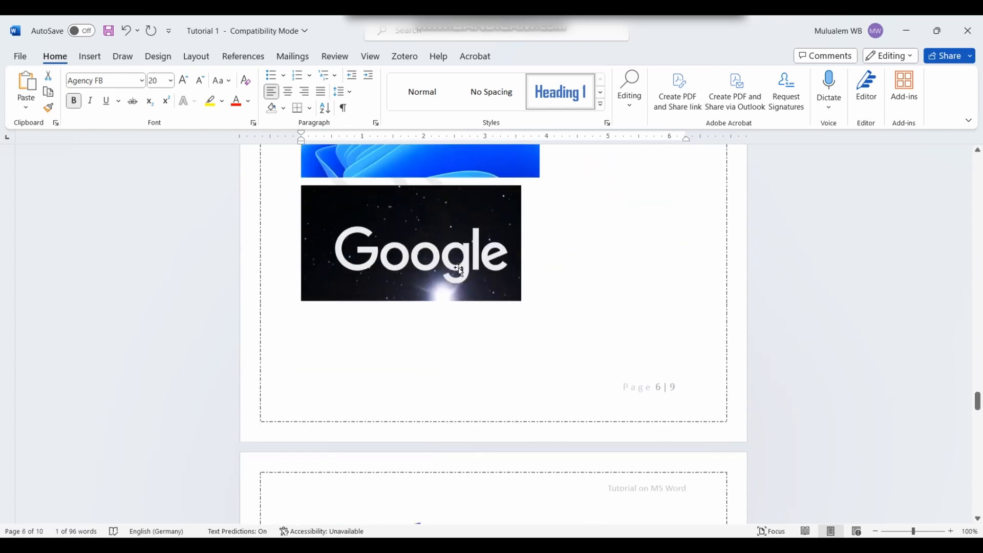
scroll(459, 269, "down", 8)
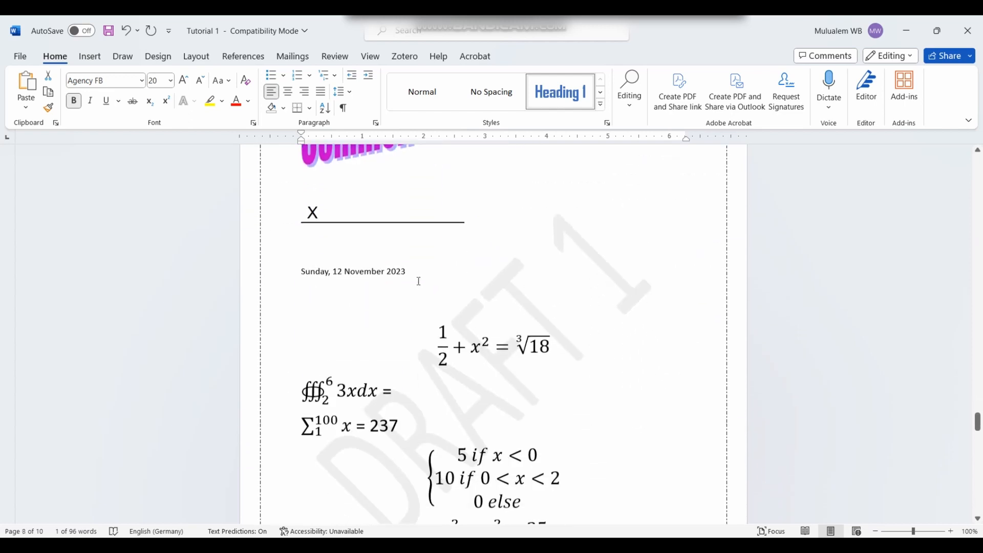
scroll(404, 269, "up", 7)
scroll(402, 268, "down", 15)
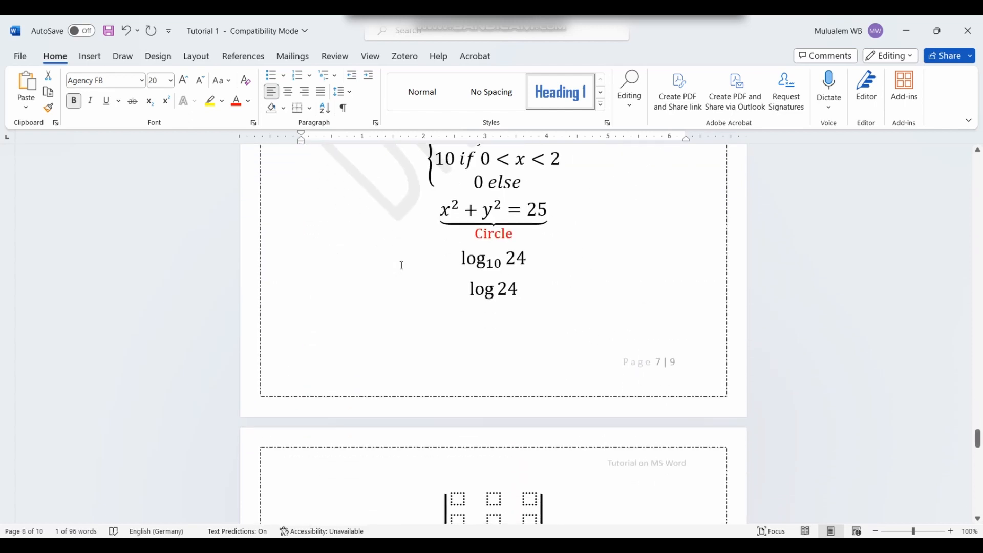
scroll(402, 265, "down", 8)
scroll(402, 265, "up", 5)
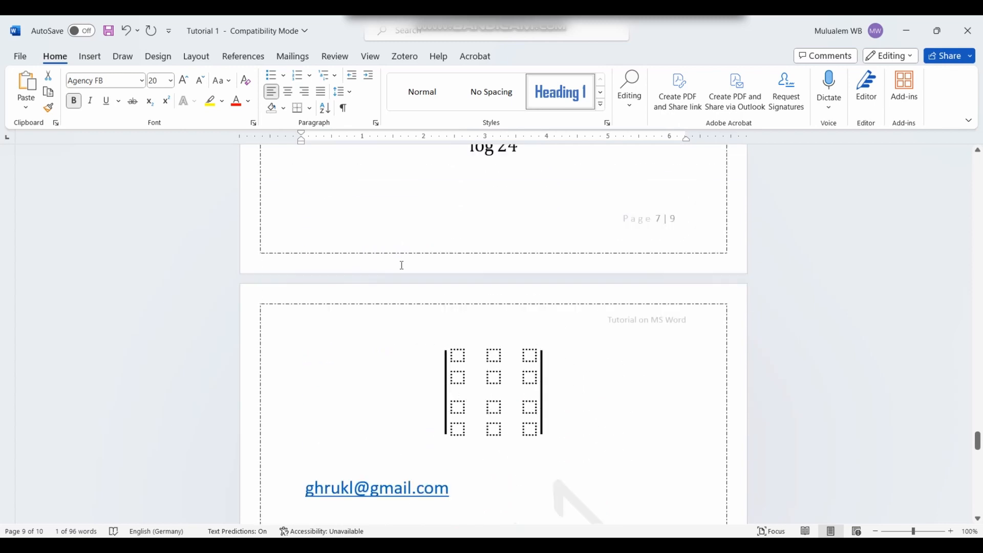
scroll(402, 265, "up", 10)
scroll(376, 424, "down", 1)
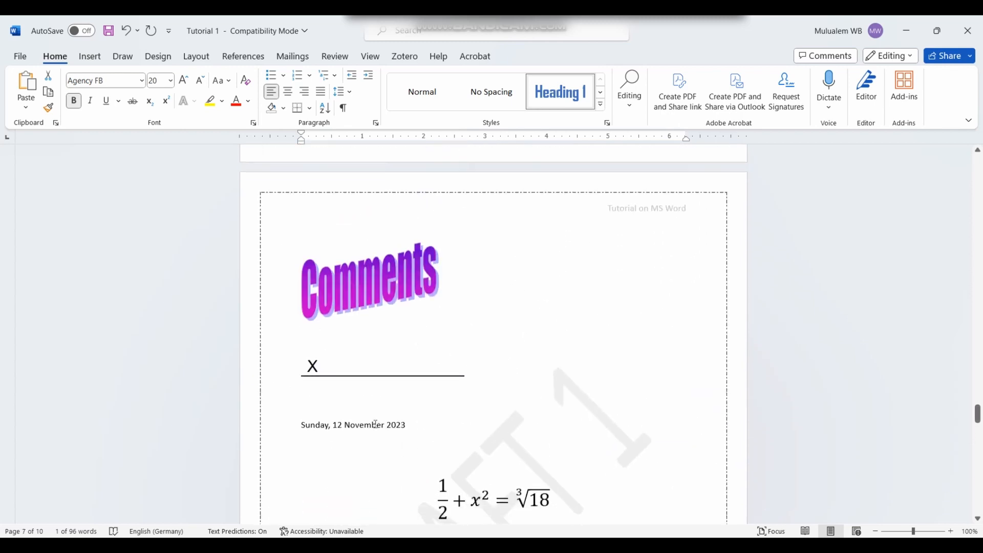
Step: Type 'Equation' on the line below the date and style it Heading 2
scroll(376, 424, "down", 1)
left_click(391, 402)
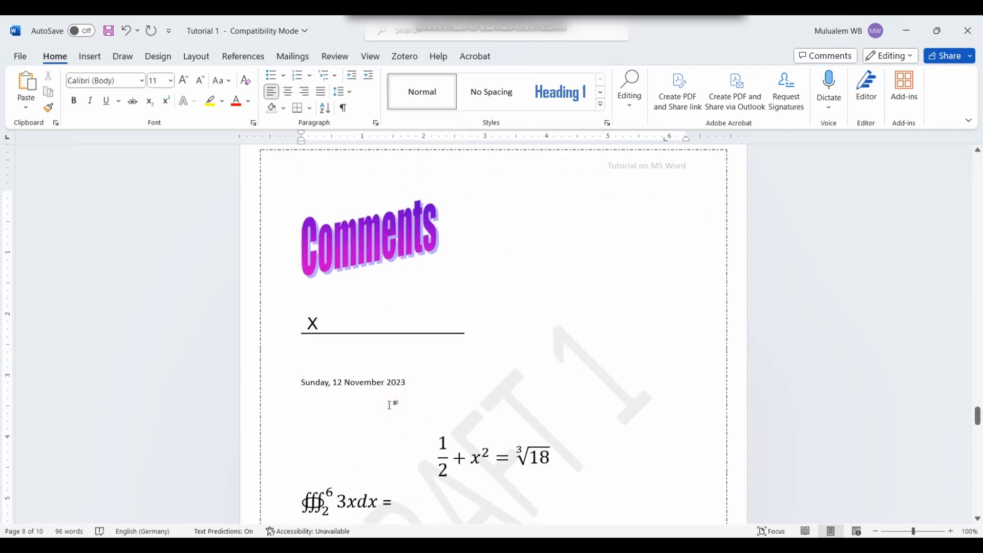
type("Equation")
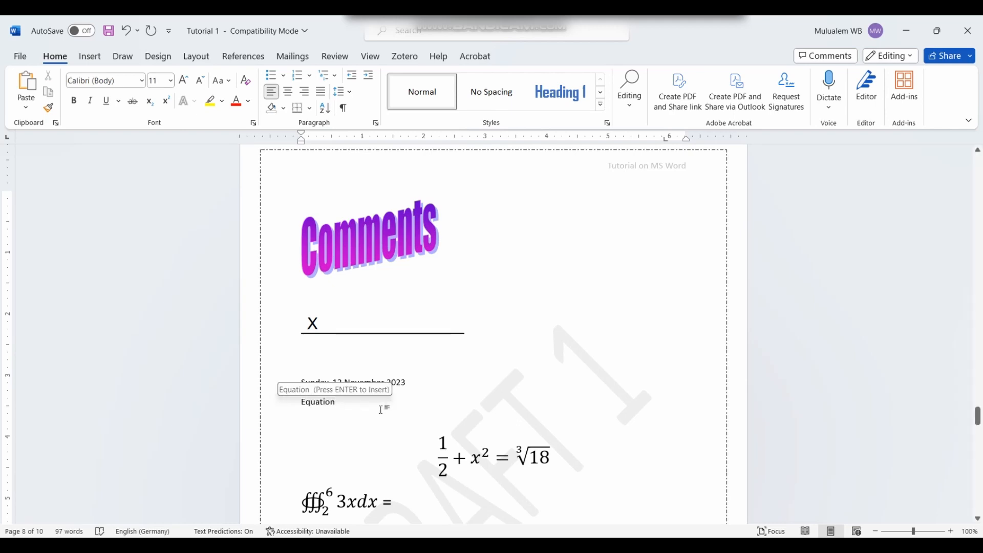
double_click(351, 402)
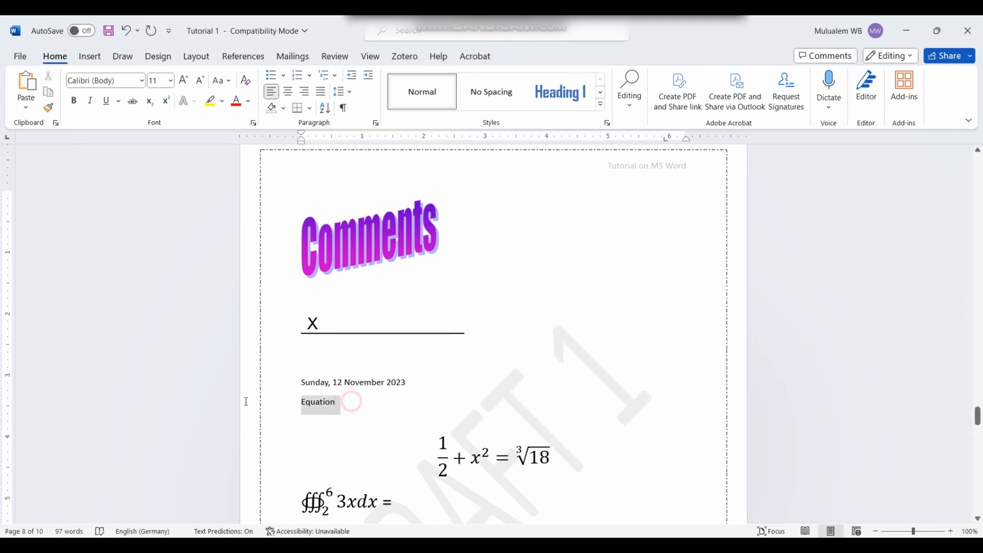
left_click(600, 92)
left_click(422, 91)
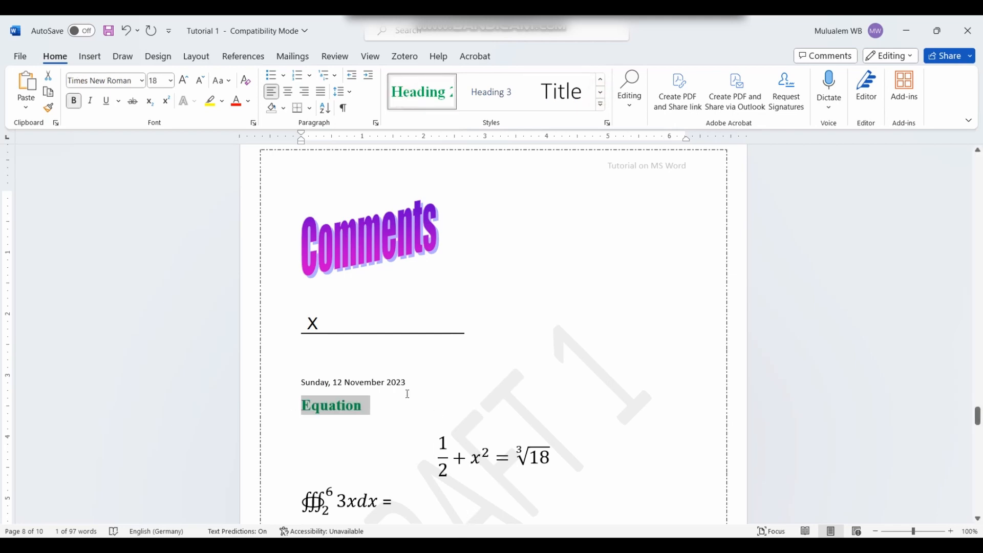
left_click(435, 389)
Step: Place the insertion point on the empty first line of page 2
scroll(494, 203, "up", 15)
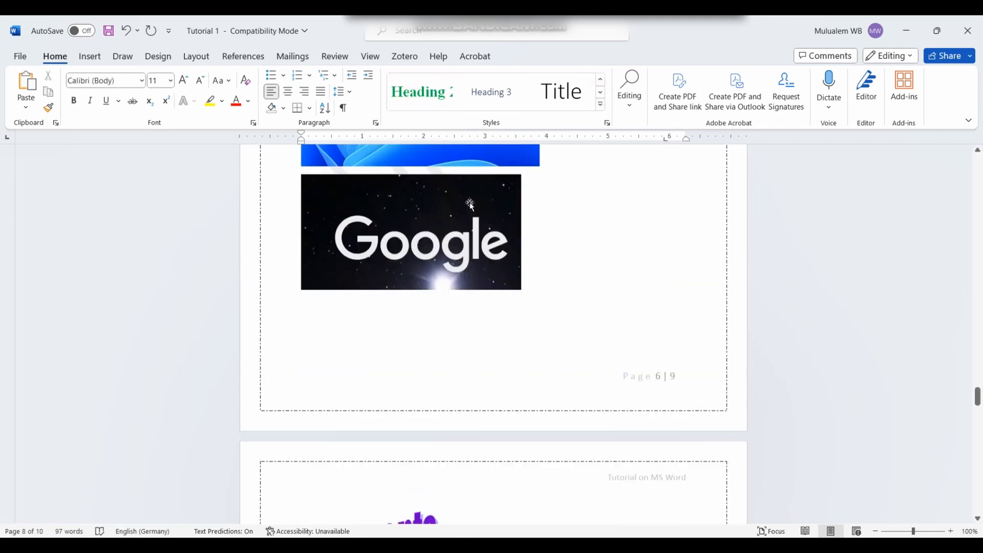
left_click_drag(977, 376, 877, 187)
scroll(403, 307, "down", 15)
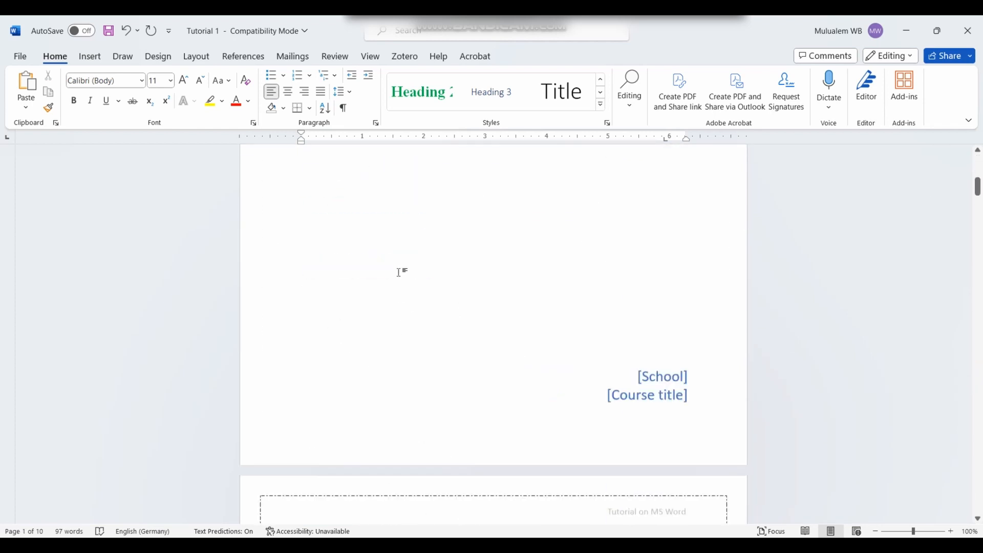
scroll(386, 297, "up", 2)
scroll(385, 286, "down", 10)
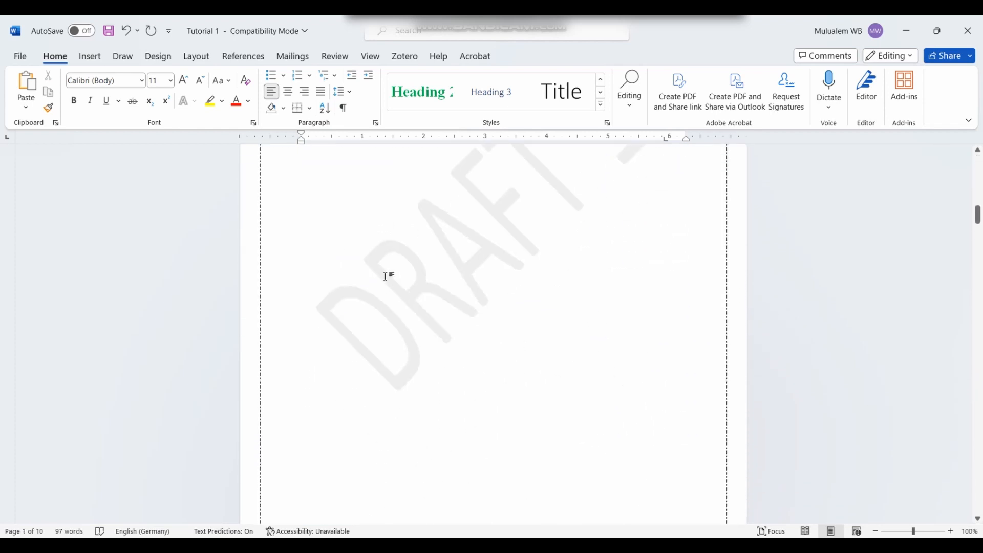
scroll(358, 276, "up", 3)
scroll(317, 246, "up", 3)
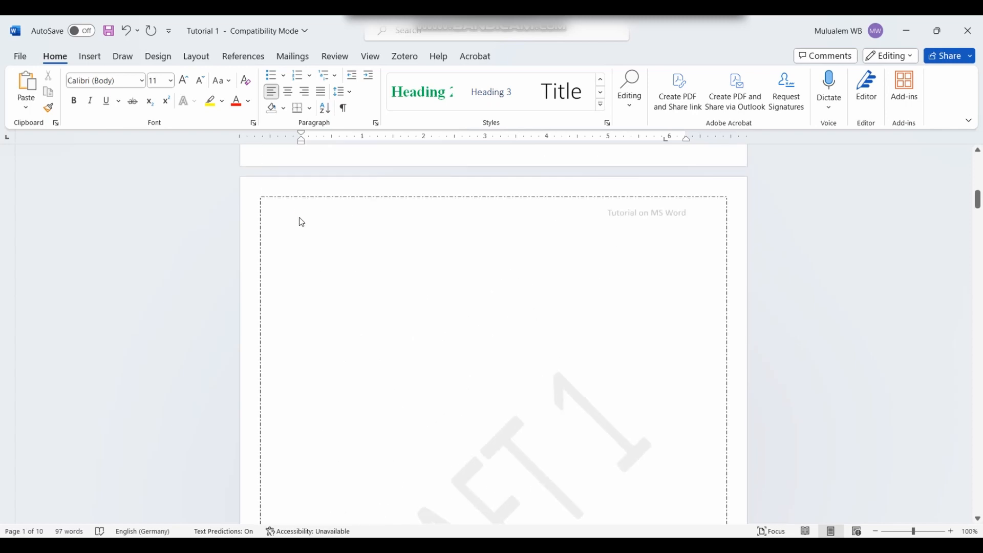
left_click(300, 221)
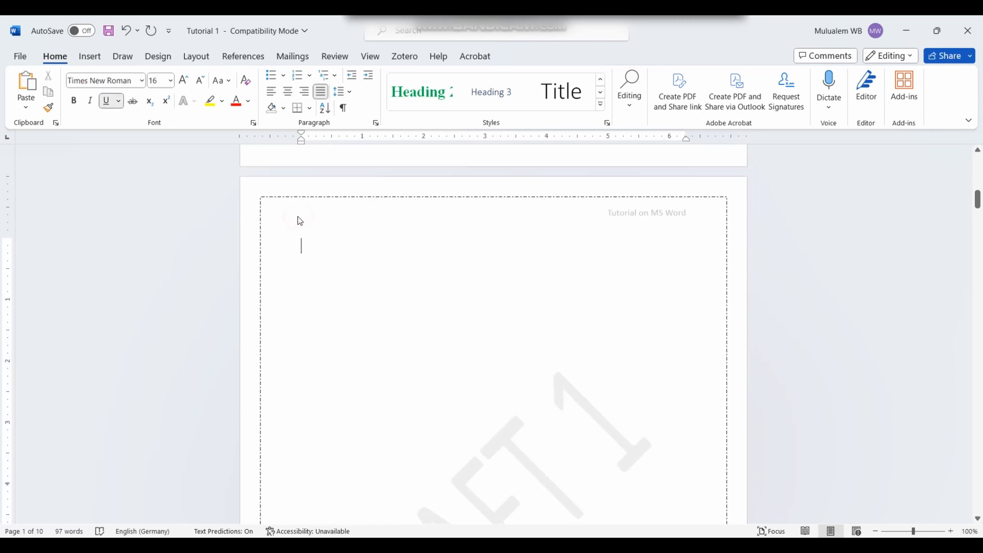
Step: Insert the Automatic Table 2 Table of Contents listing Shopping lists through Equation with page numbers
left_click(245, 58)
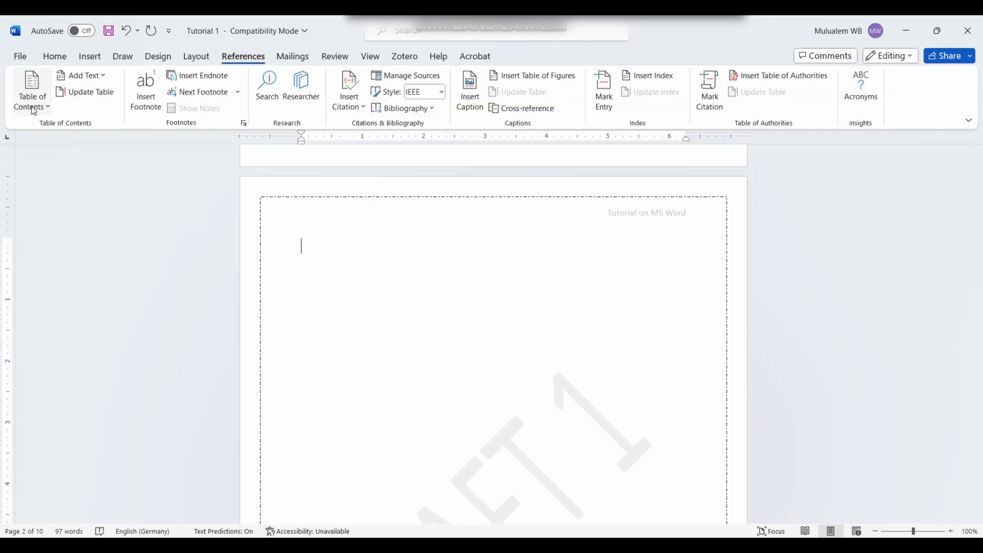
left_click(49, 112)
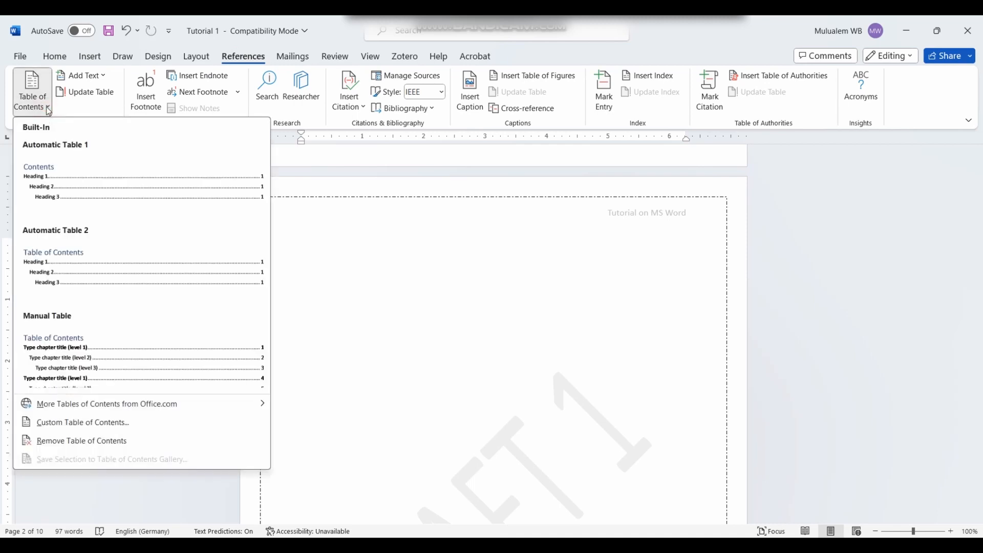
left_click(91, 270)
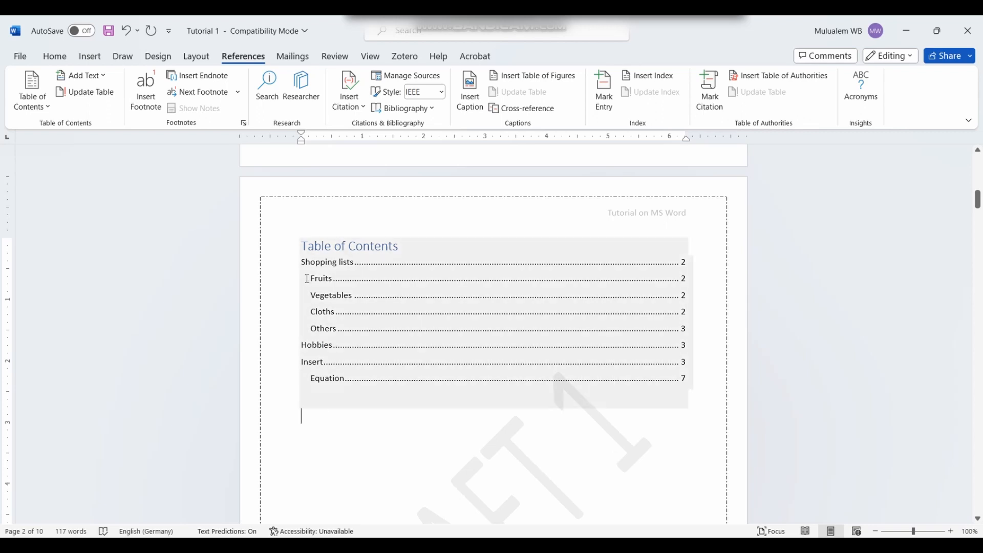
left_click_drag(308, 279, 334, 332)
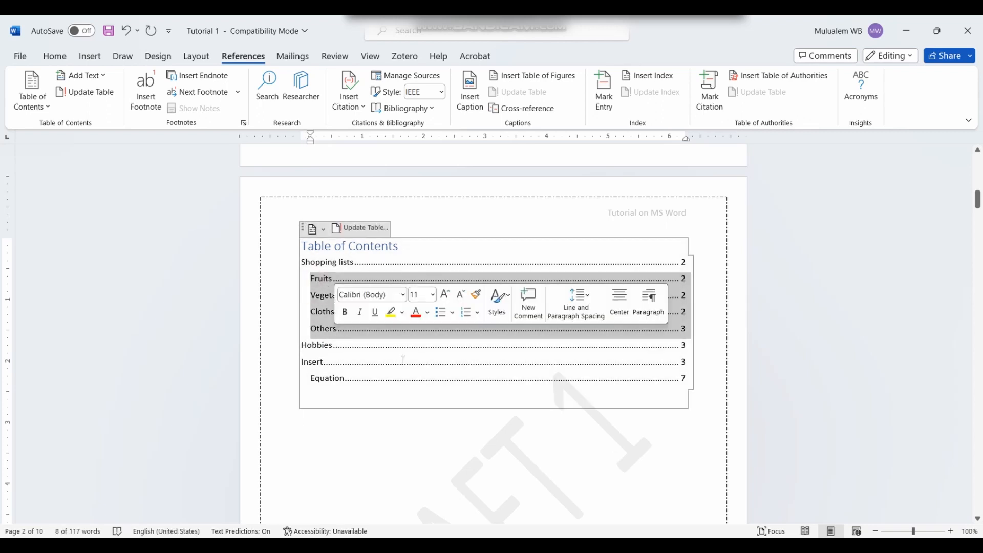
left_click(425, 419)
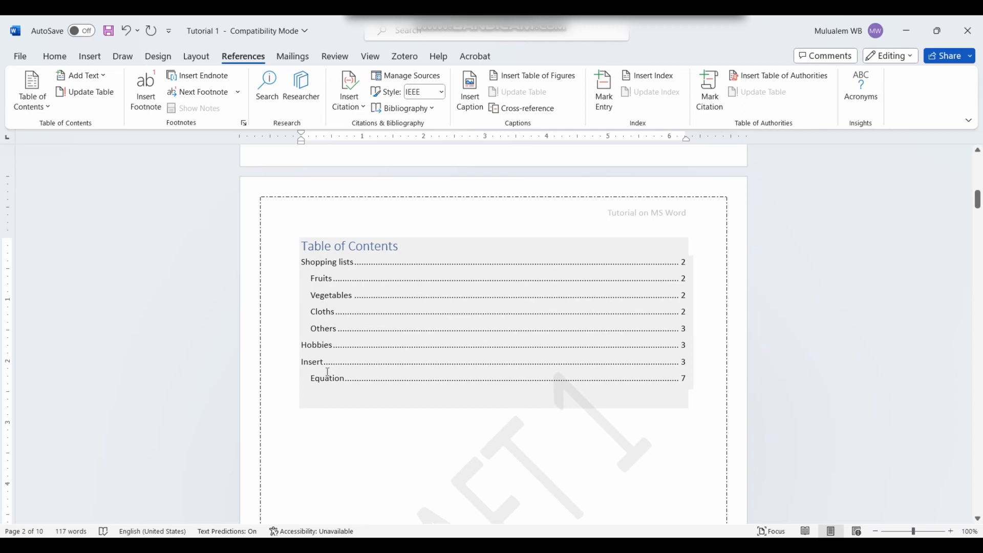
left_click(576, 429)
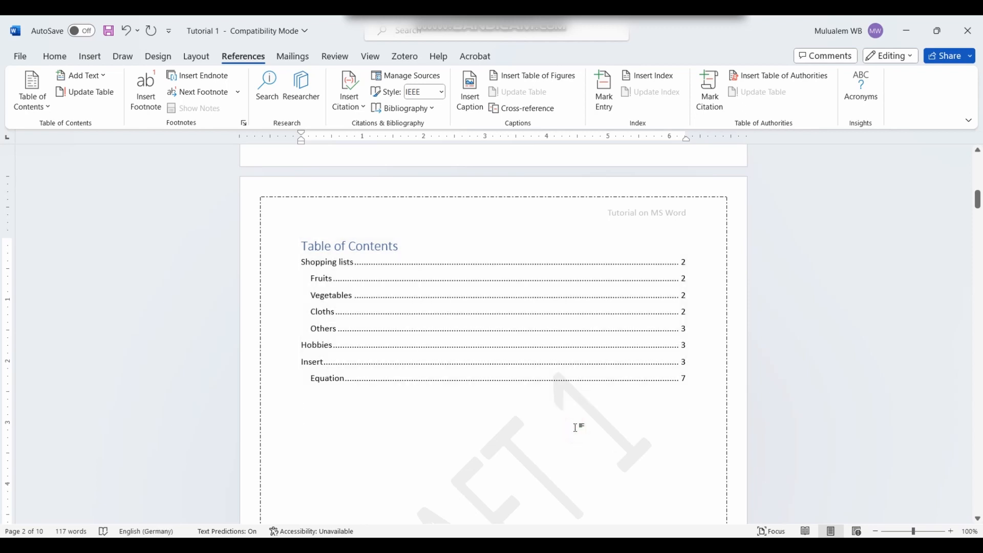
Step: Type 'Draw' below the page 9 e-mail link and style it Heading 1
scroll(505, 417, "down", 3)
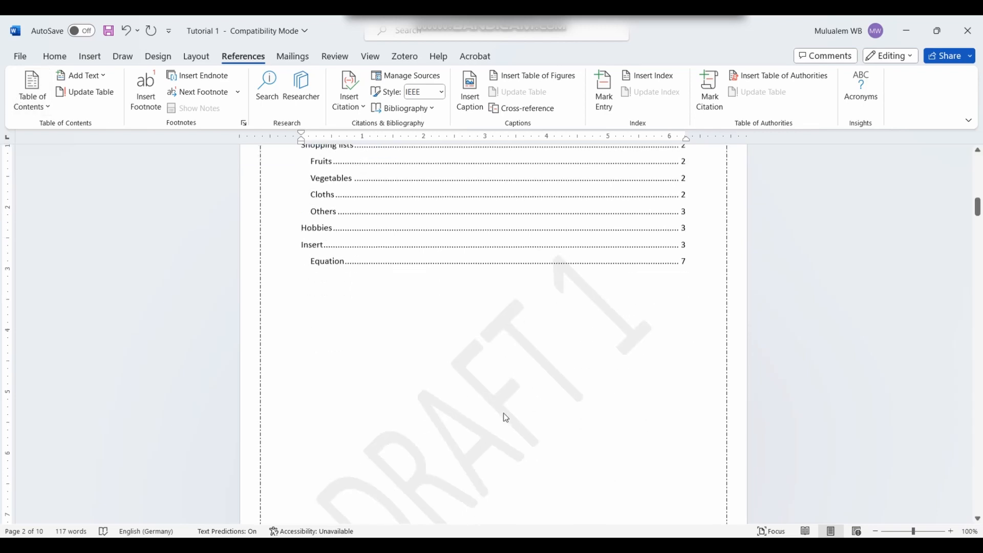
scroll(506, 417, "down", 1)
scroll(472, 404, "up", 3)
scroll(823, 406, "down", 8)
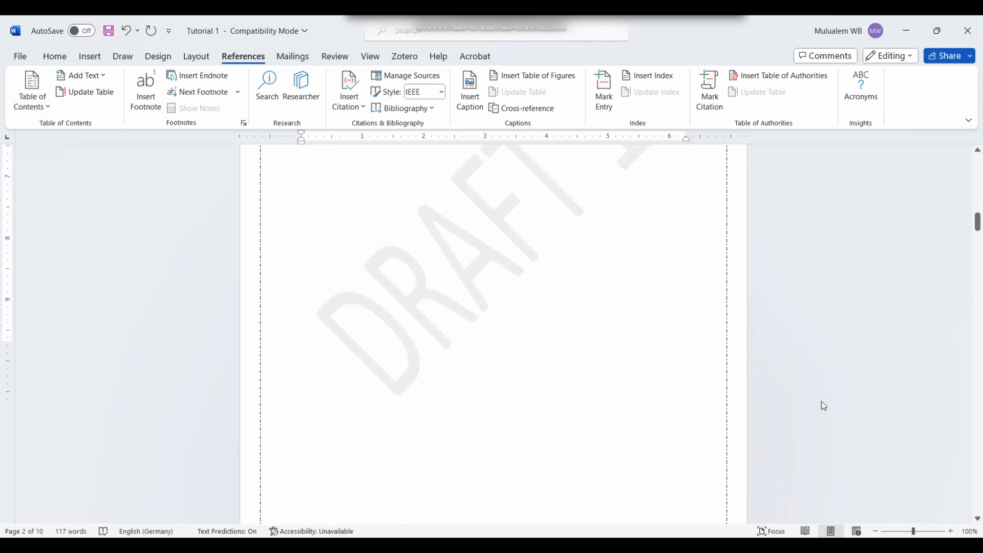
left_click_drag(976, 225, 952, 463)
scroll(394, 333, "down", 5)
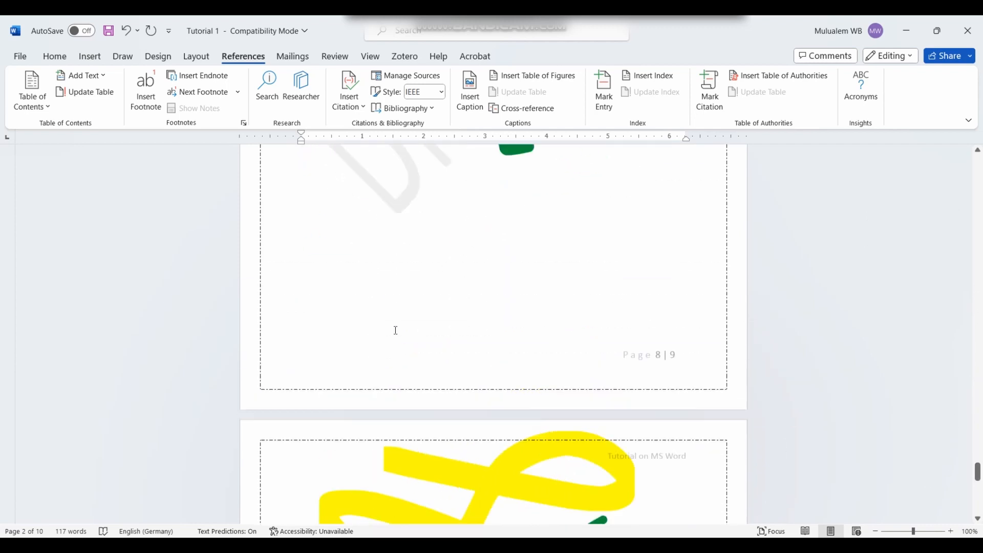
scroll(395, 329, "up", 12)
scroll(336, 324, "down", 10)
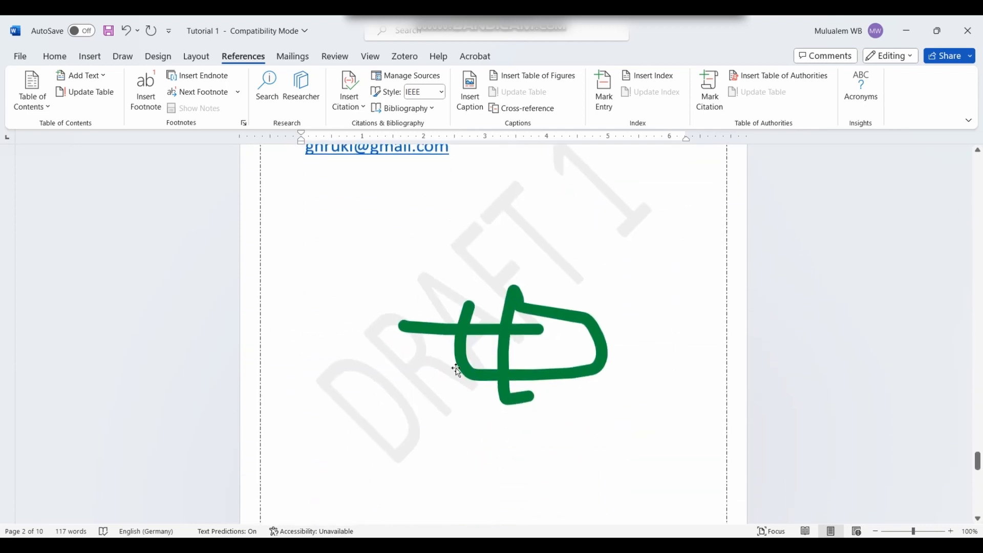
scroll(478, 284, "up", 2)
left_click(323, 316)
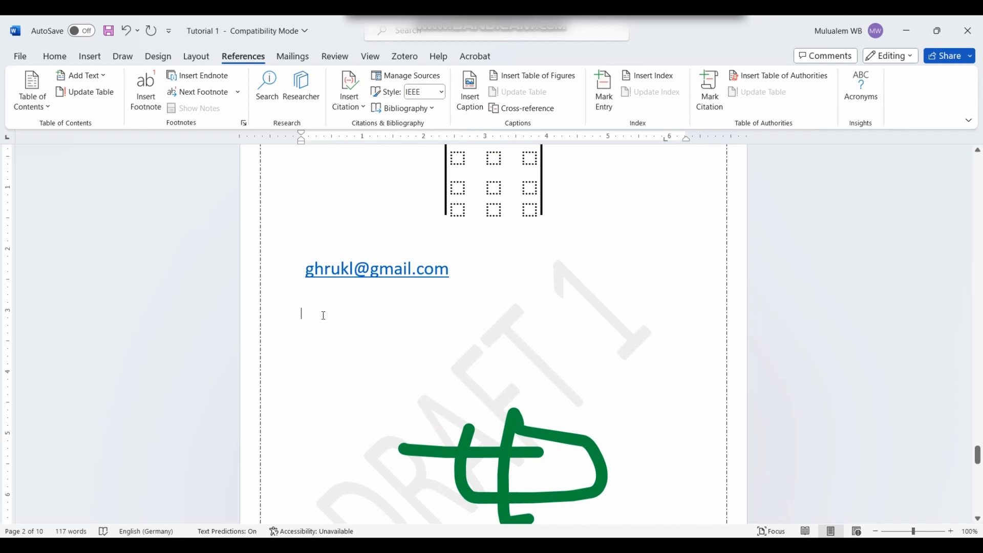
type("Draw")
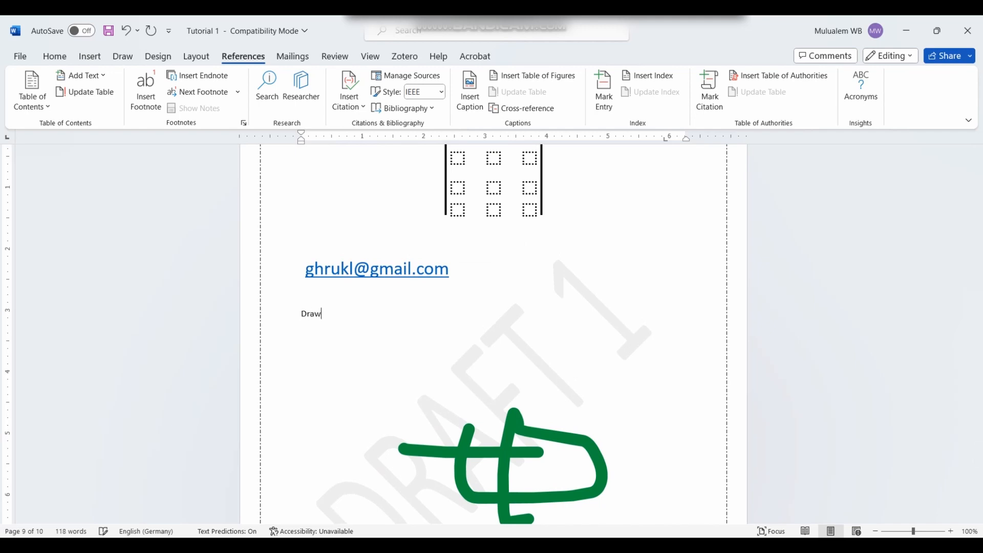
left_click_drag(326, 318, 247, 321)
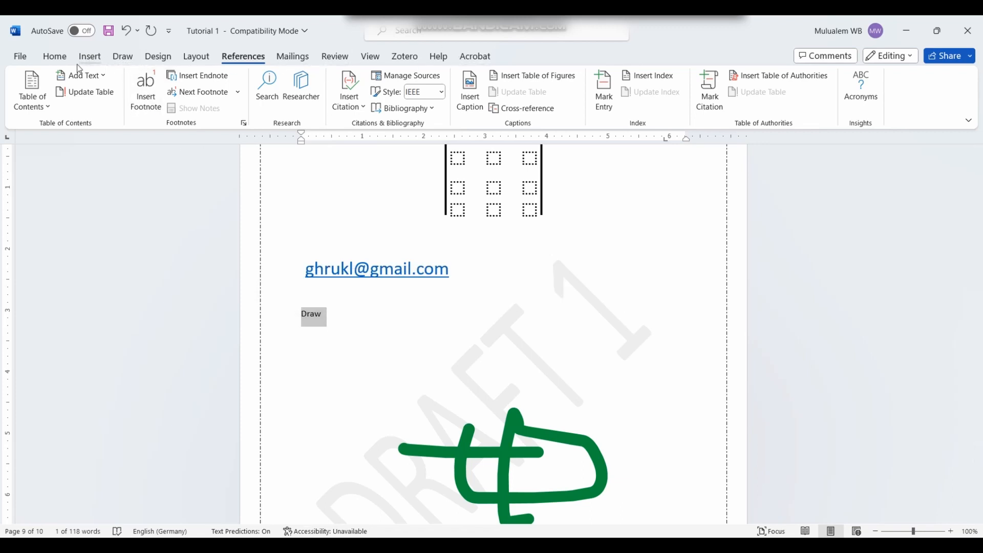
left_click(53, 56)
left_click(586, 82)
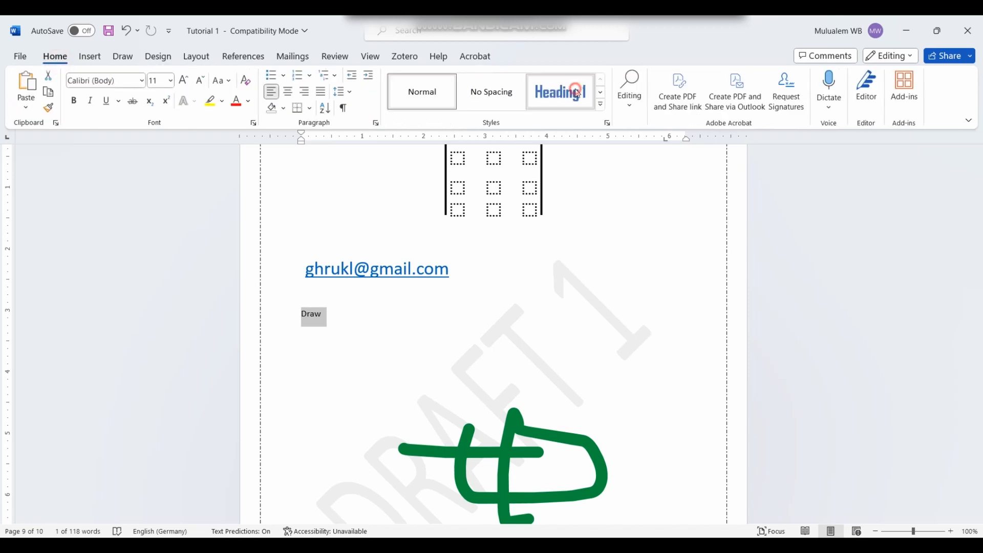
left_click(378, 351)
Step: Return to the page 2 Table of Contents and open its Update Table of Contents dialog
scroll(401, 370, "down", 3)
scroll(401, 370, "down", 15)
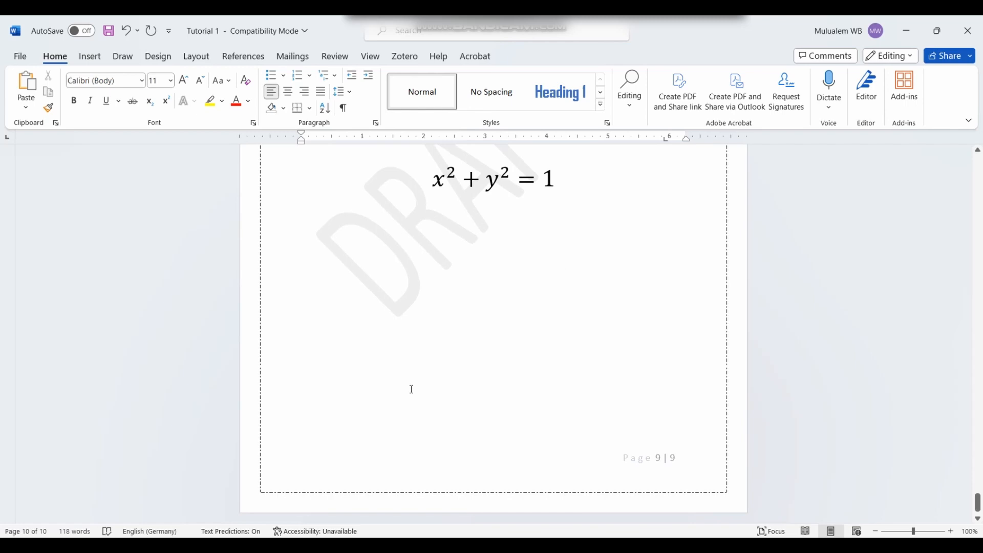
scroll(412, 389, "up", 6)
scroll(435, 435, "down", 5)
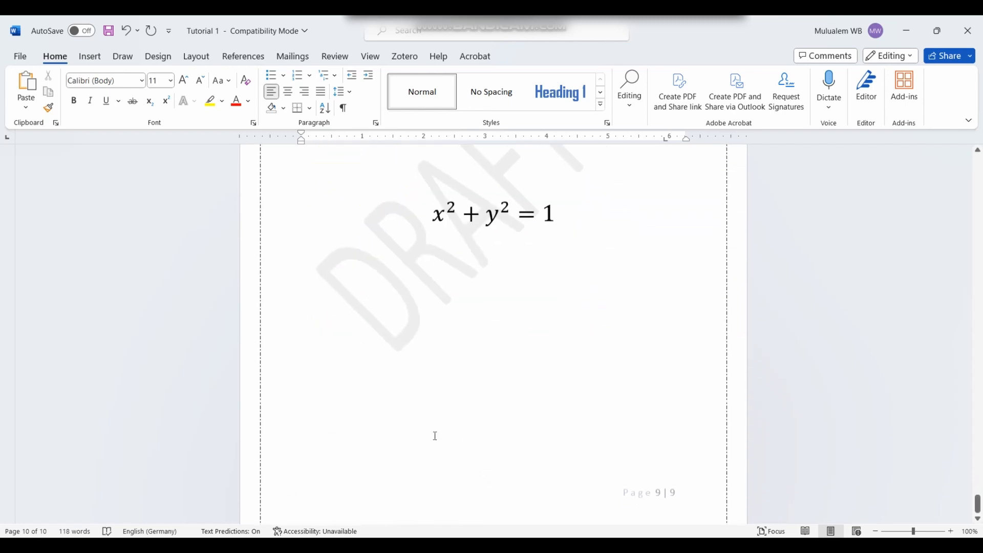
scroll(401, 401, "down", 1)
scroll(401, 401, "up", 4)
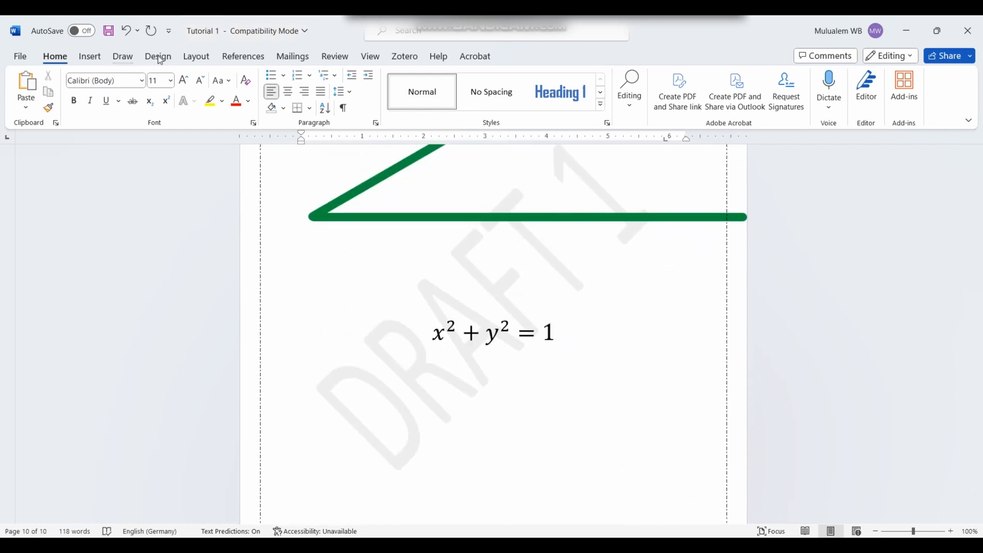
left_click_drag(977, 496, 981, 149)
scroll(400, 334, "down", 12)
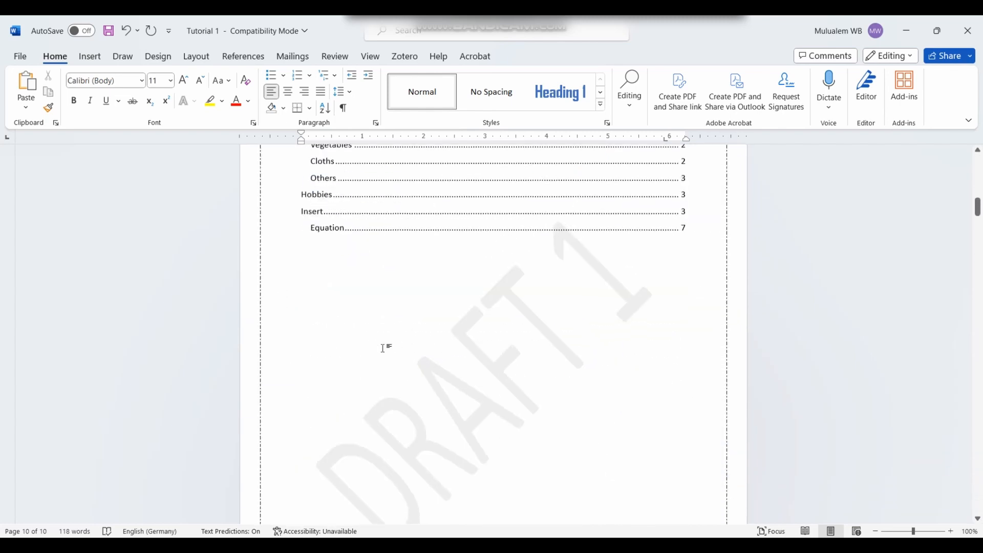
scroll(383, 349, "up", 3)
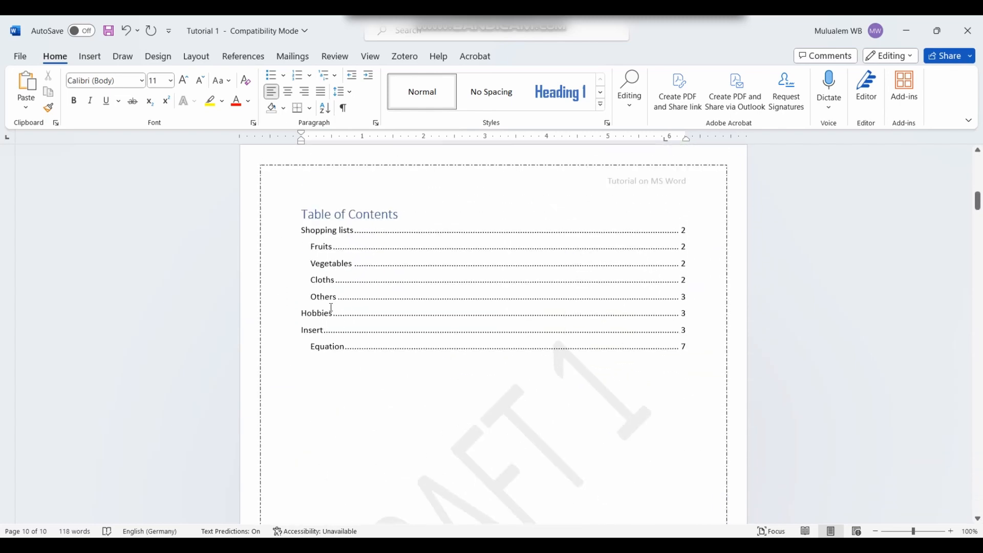
left_click(240, 56)
left_click(32, 94)
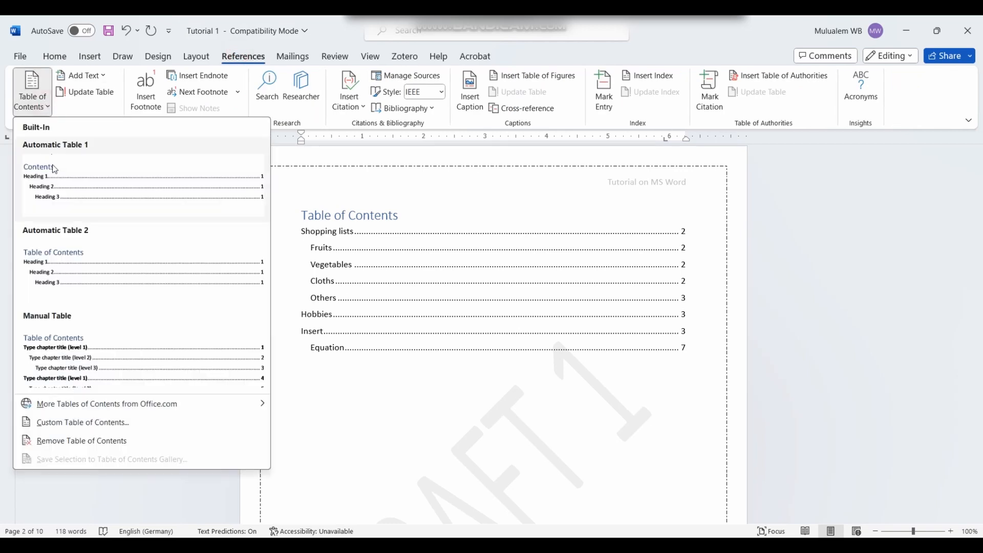
left_click(330, 287)
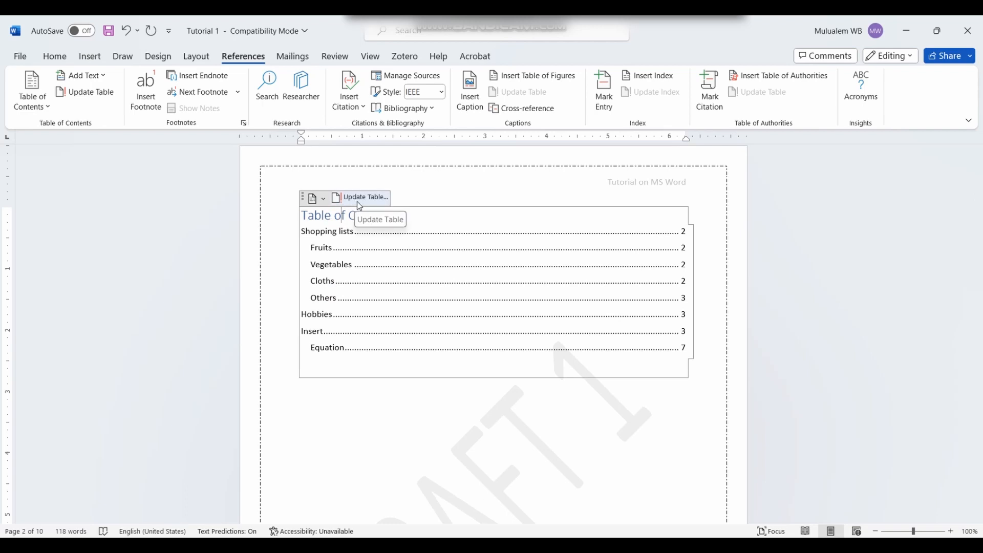
left_click(357, 202)
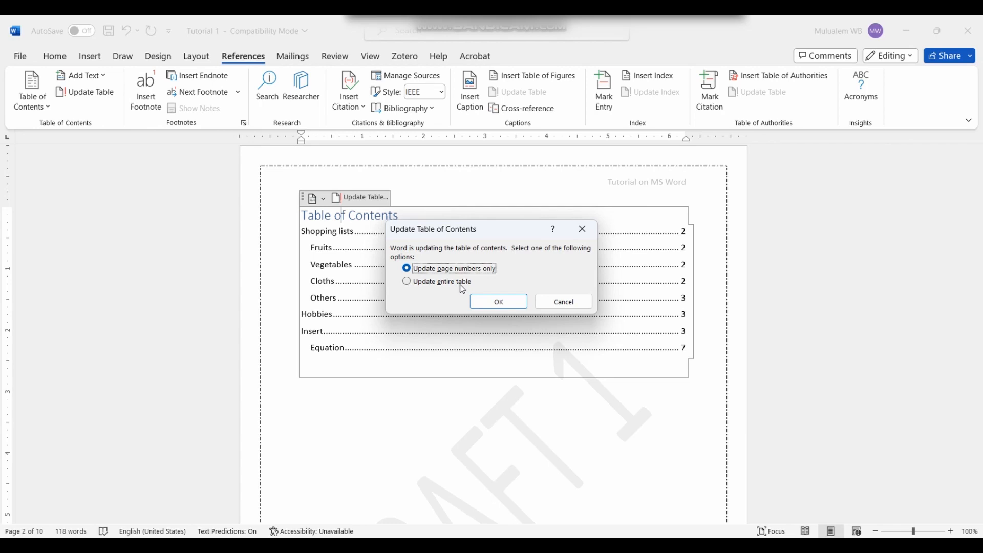
Step: Rebuild the entire table of contents so it lists the Draw heading on page 8
left_click(462, 288)
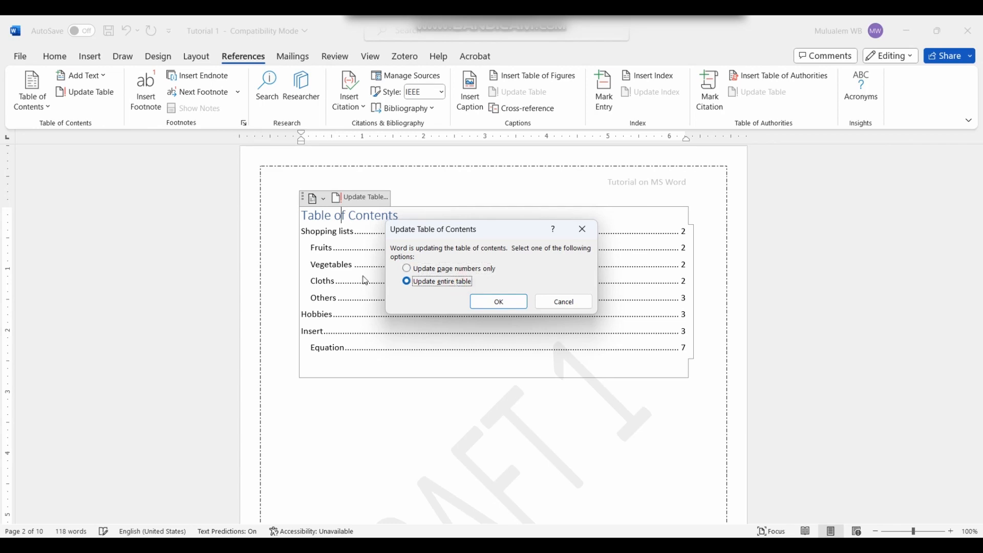
left_click(513, 304)
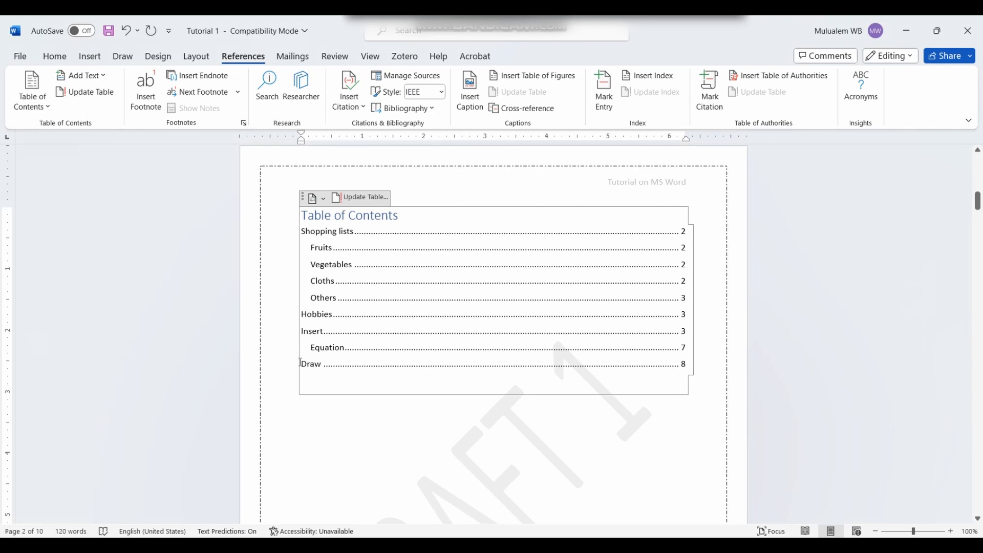
left_click_drag(300, 362, 542, 367)
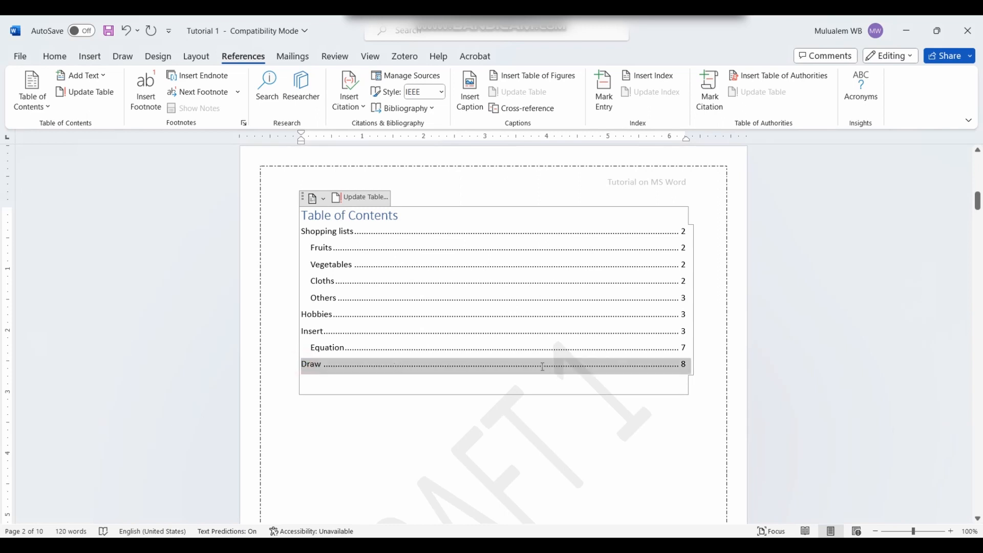
left_click(501, 410)
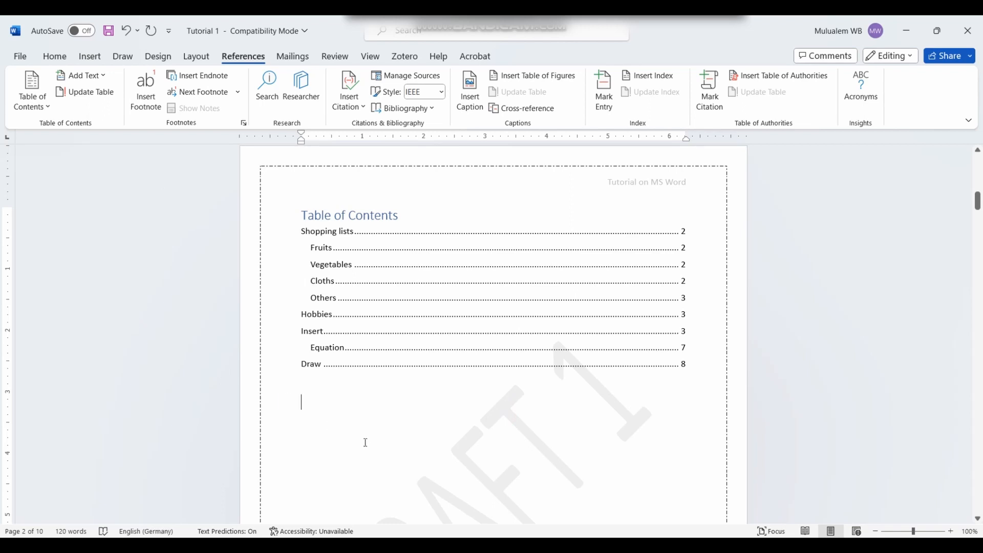
Step: Refresh the table of contents page numbers only from the References tab
left_click(92, 97)
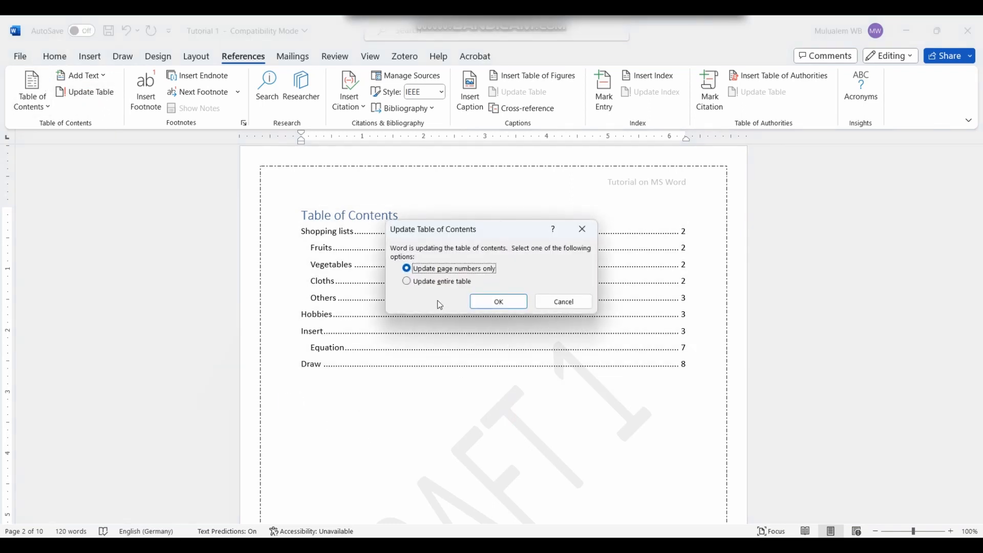
left_click(497, 302)
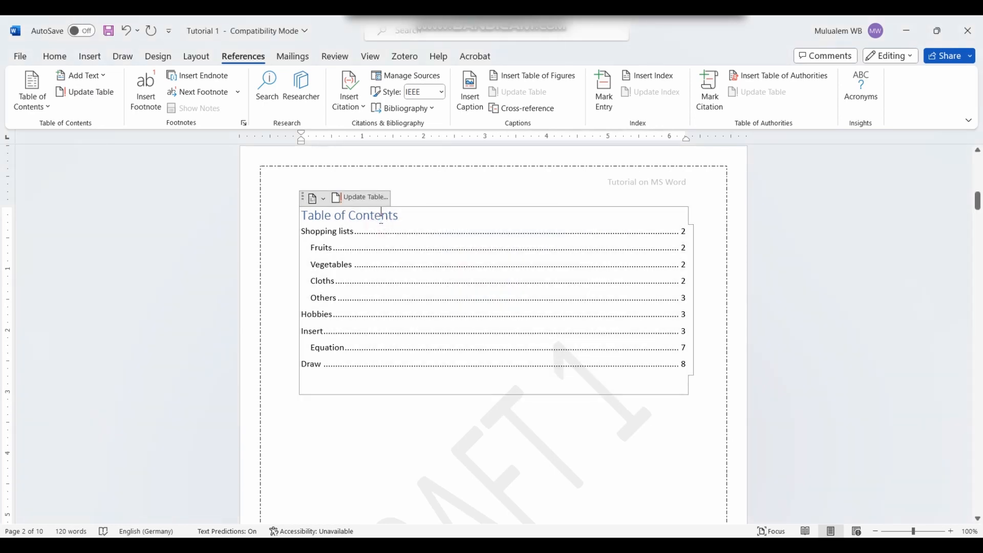
left_click(382, 215)
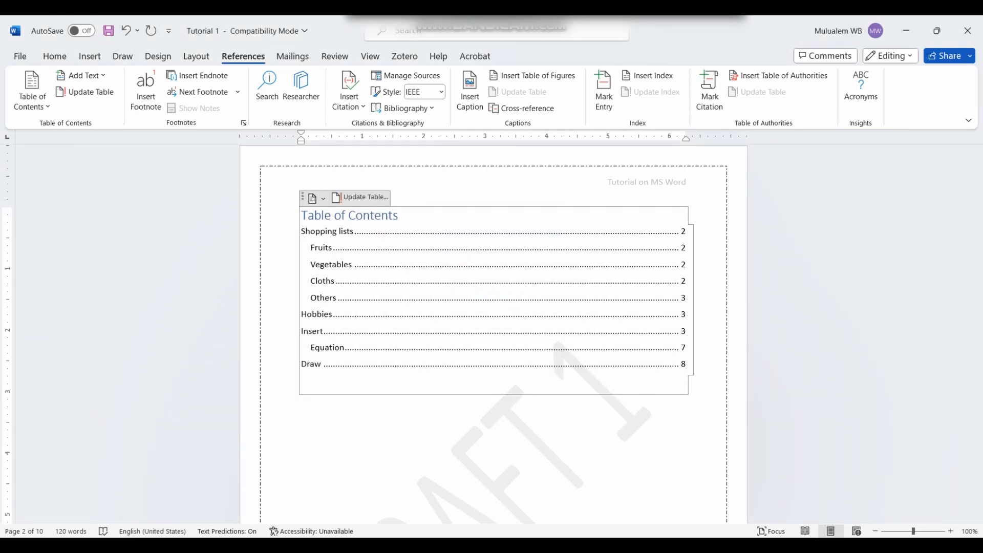
scroll(117, 163, "down", 3)
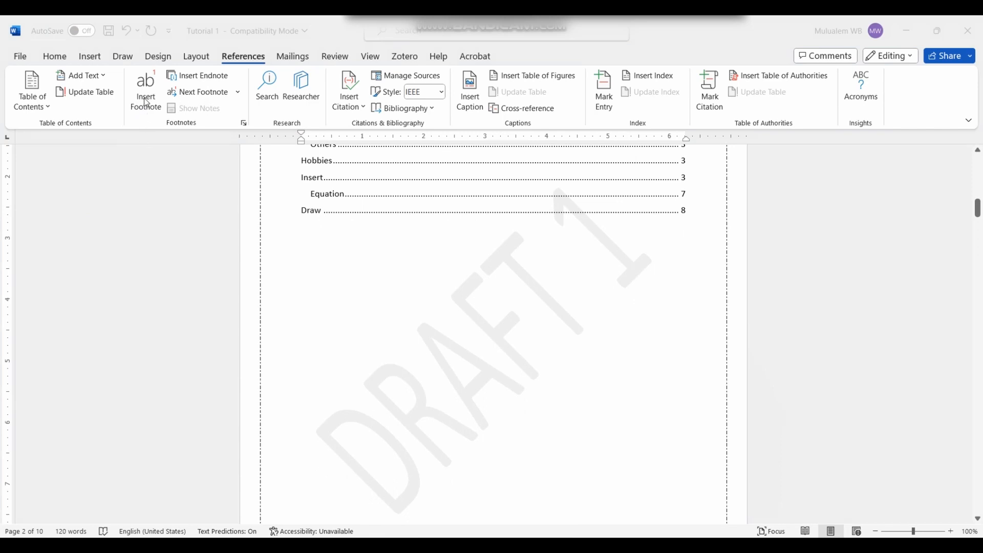
Step: On a new line below the last-page equation, type the word 'Reference'
scroll(601, 321, "down", 15)
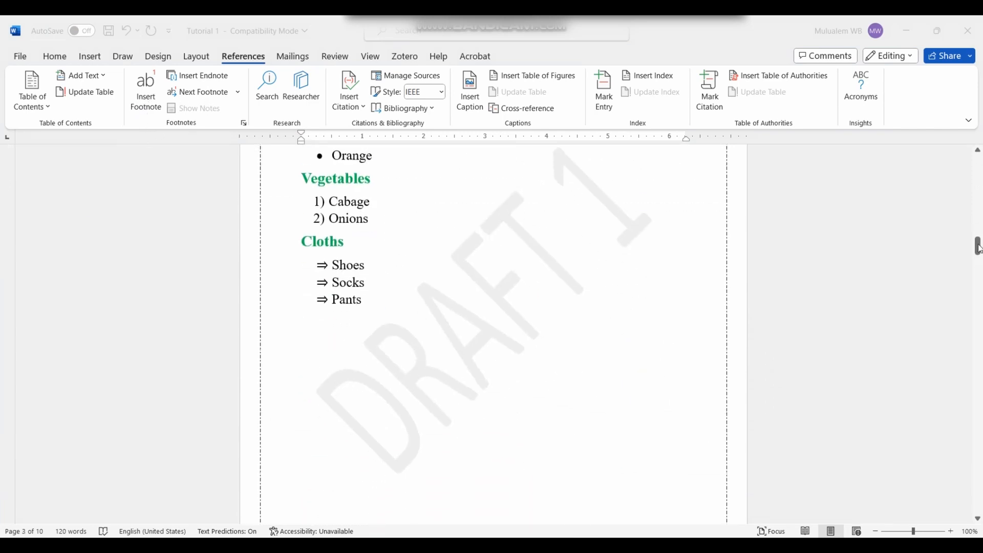
left_click_drag(979, 248, 979, 508)
scroll(386, 397, "up", 5)
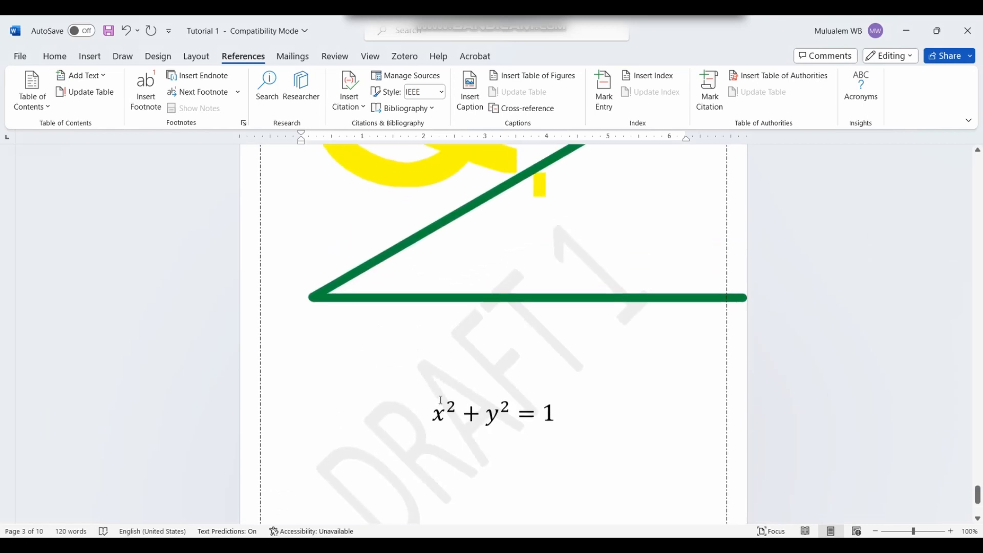
scroll(440, 400, "down", 3)
left_click(589, 281)
key("Return")
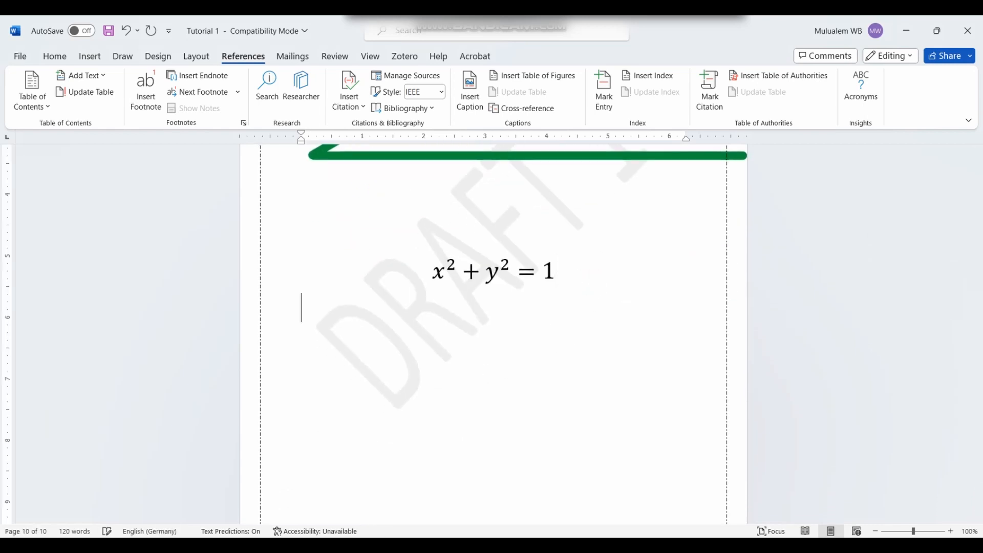
type("Footni")
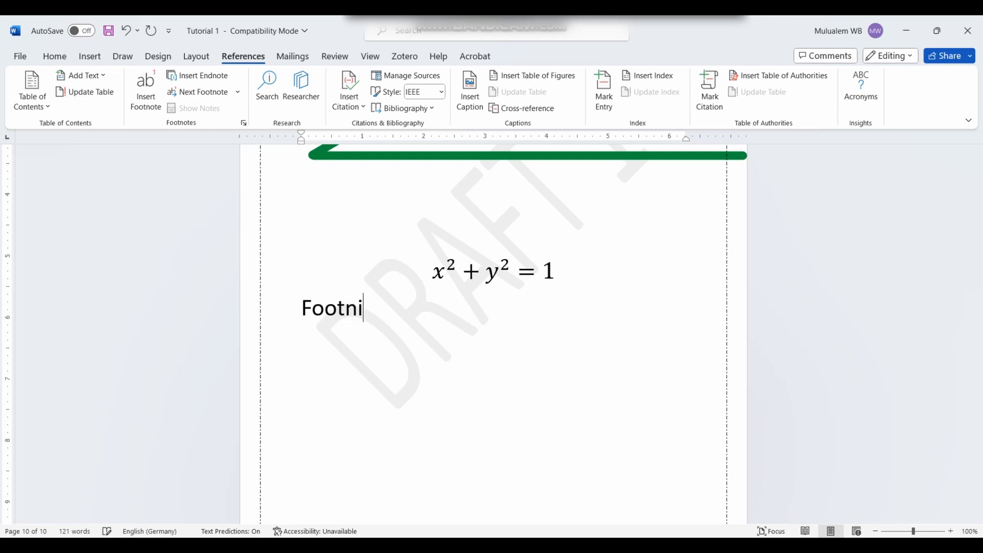
type("ter")
key("BackSpace")
key("BackSpace")
key("BackSpace")
key("BackSpace")
key("BackSpace")
key("BackSpace")
key("BackSpace")
key("BackSpace")
key("BackSpace")
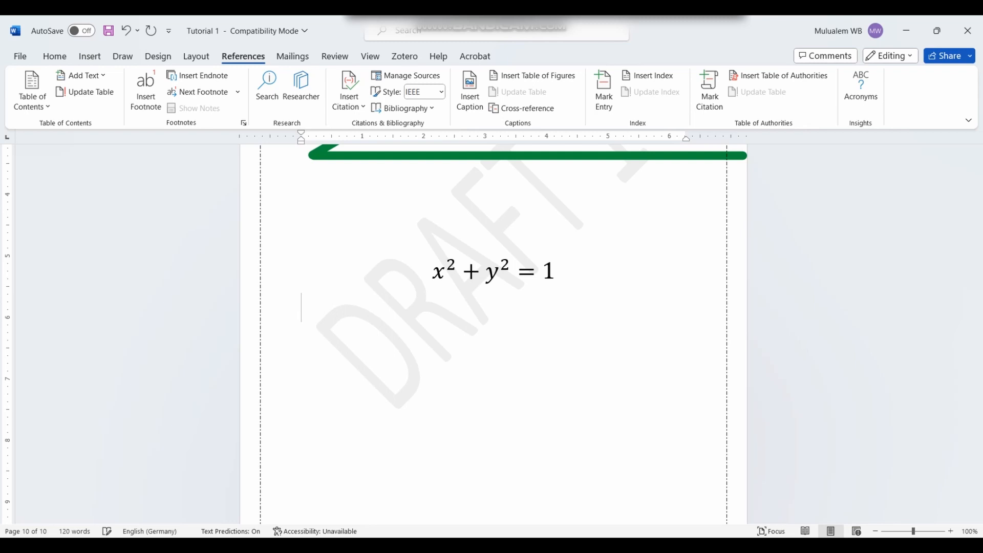
type("Refe")
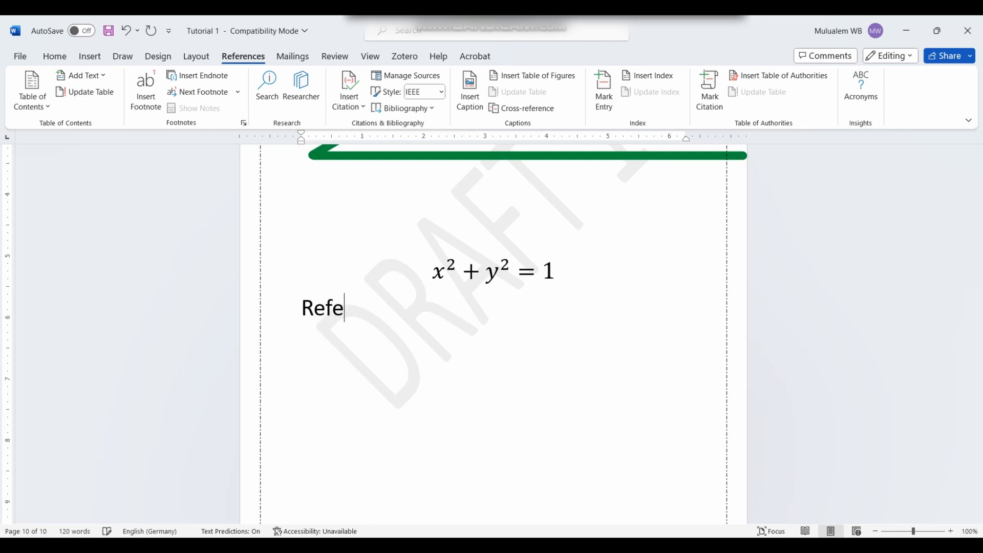
type("rence")
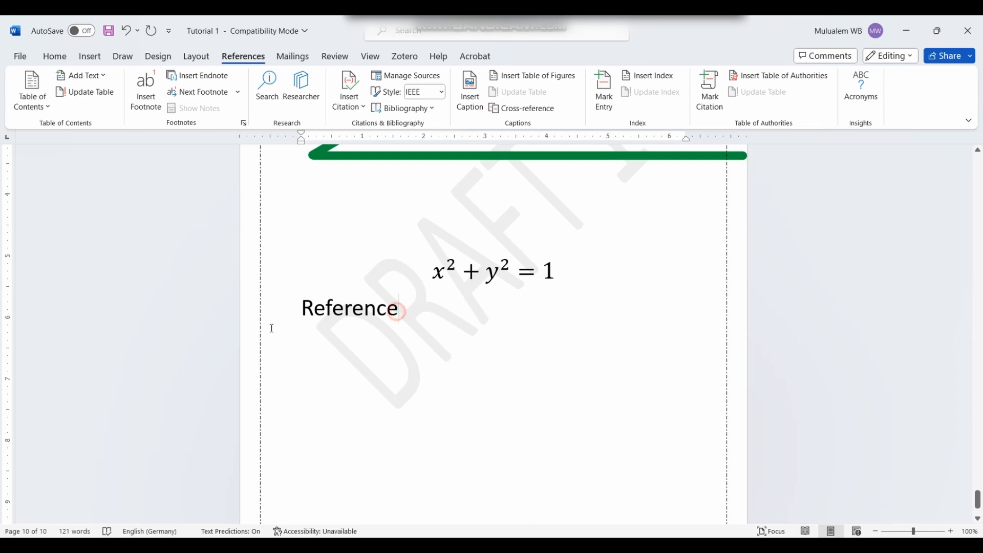
Step: Style 'Reference' as Heading 1 and type 'Footnote' on the line below
left_click_drag(263, 333, 500, 340)
left_click(54, 56)
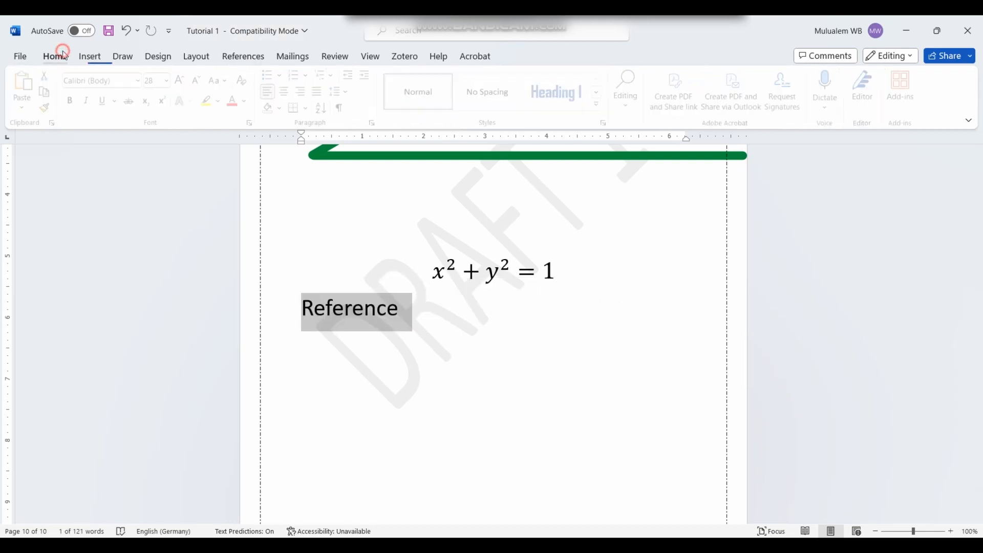
left_click(559, 93)
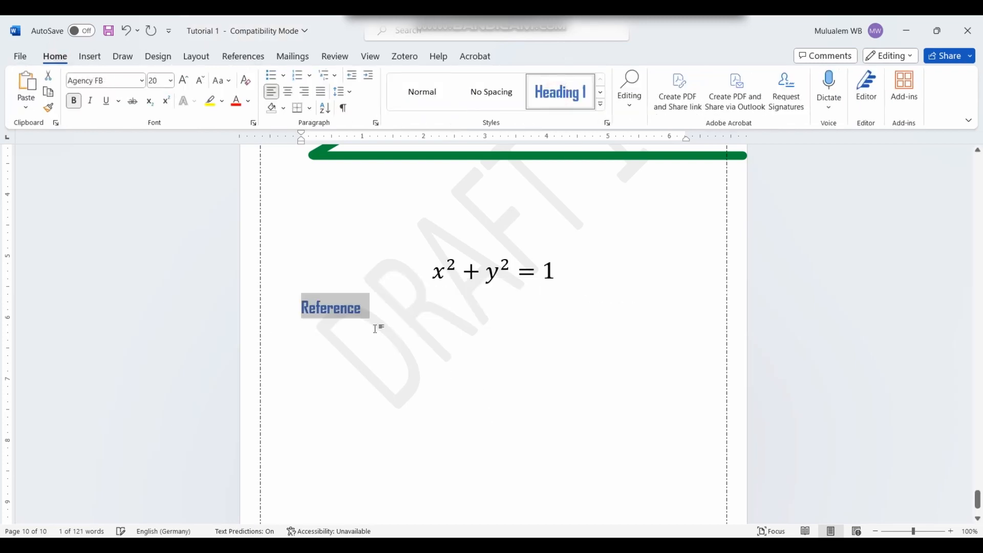
left_click(371, 309)
key("Return")
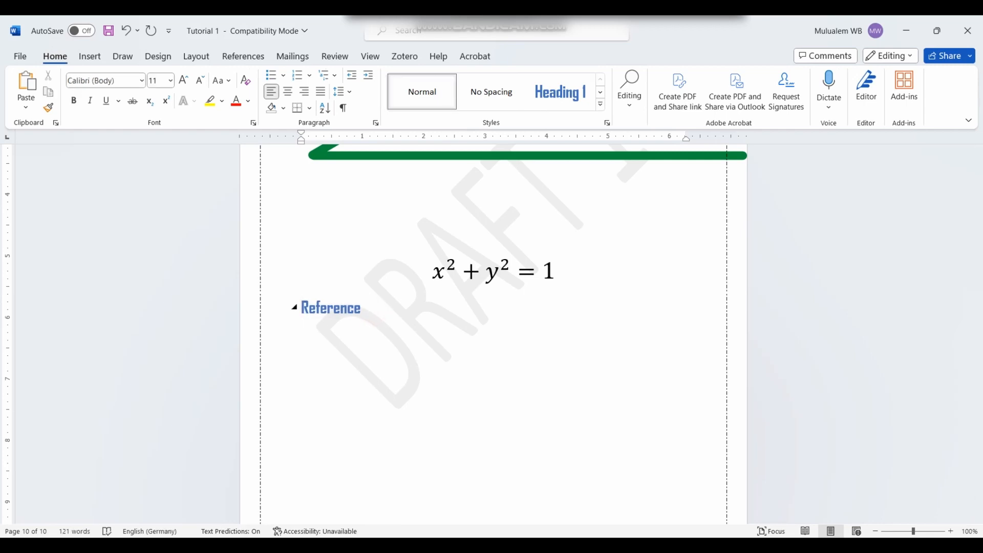
type("Foo")
type("tnor")
key("BackSpace")
key("BackSpace")
type("te")
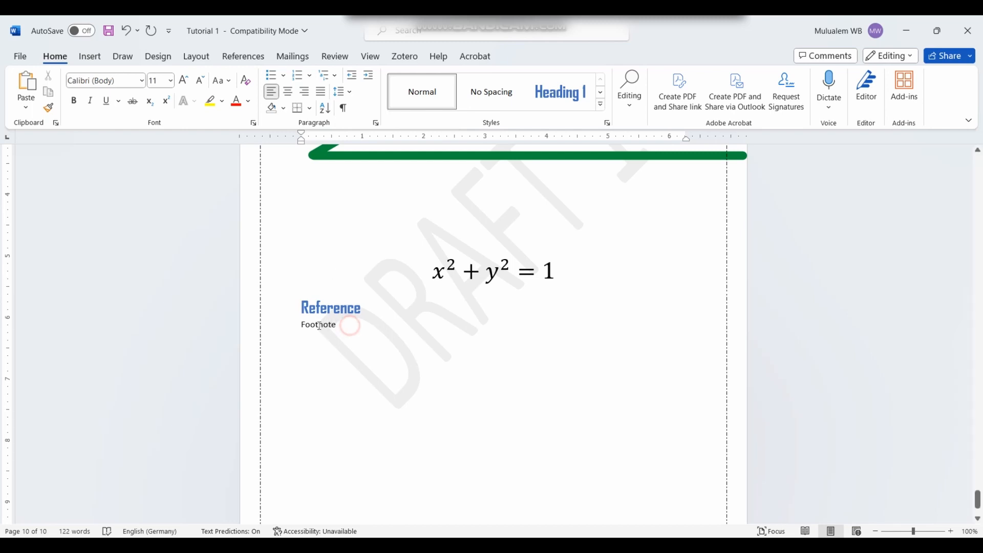
Step: Apply the Heading 2 style to 'Footnote'
left_click_drag(342, 325, 290, 324)
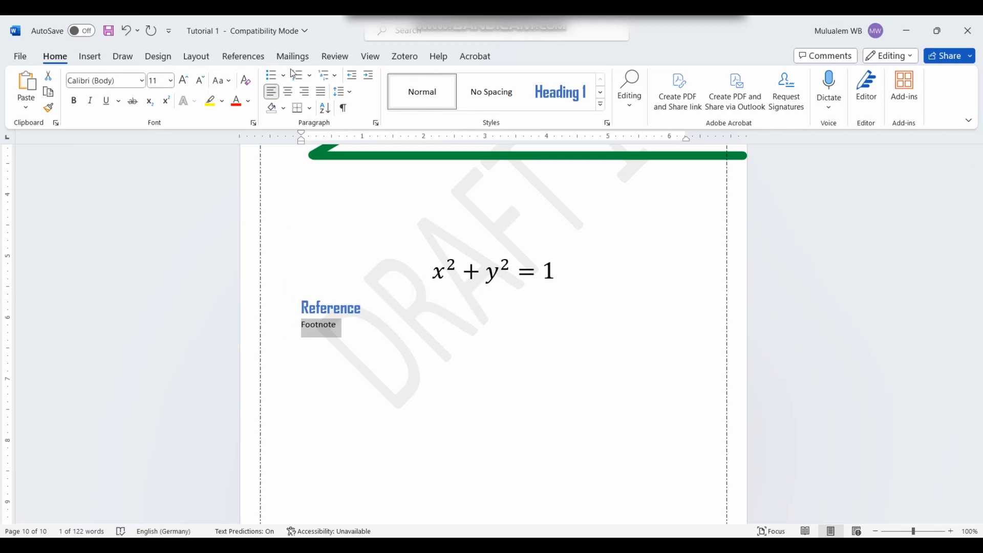
left_click(601, 92)
left_click(423, 92)
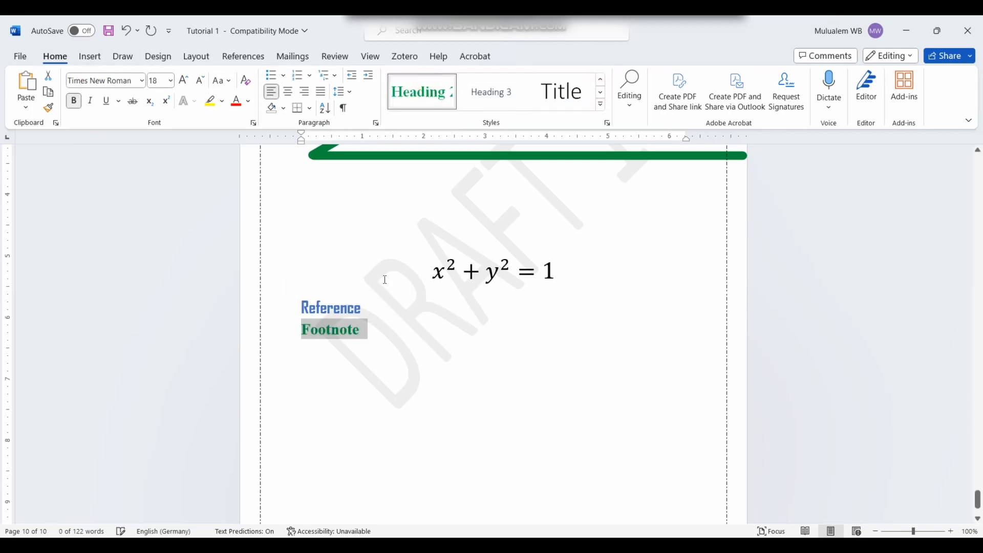
left_click(385, 326)
Step: Type 'MS word is one of the MS 365 package ....' beneath the Footnote heading
key("Return")
key("Return")
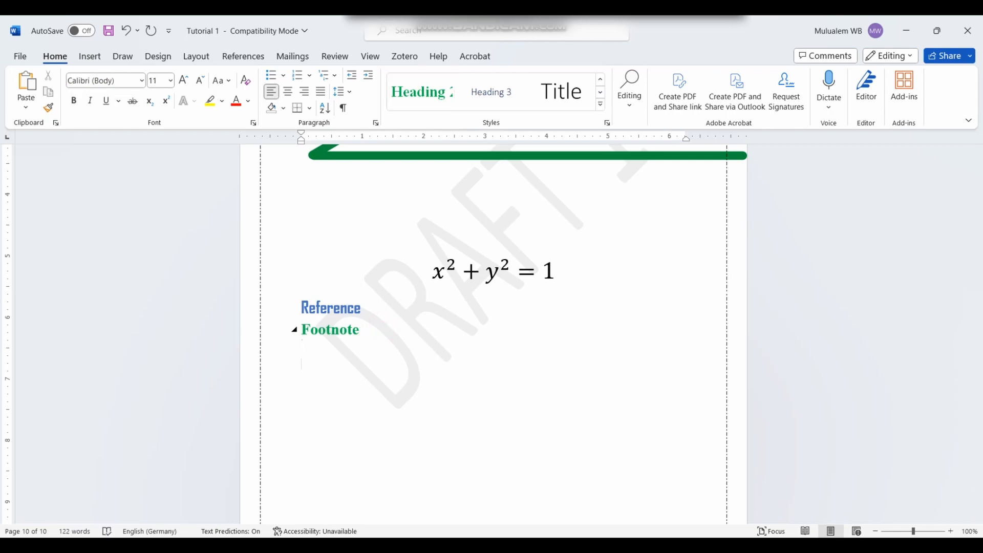
type("MS word is one of the MS 365")
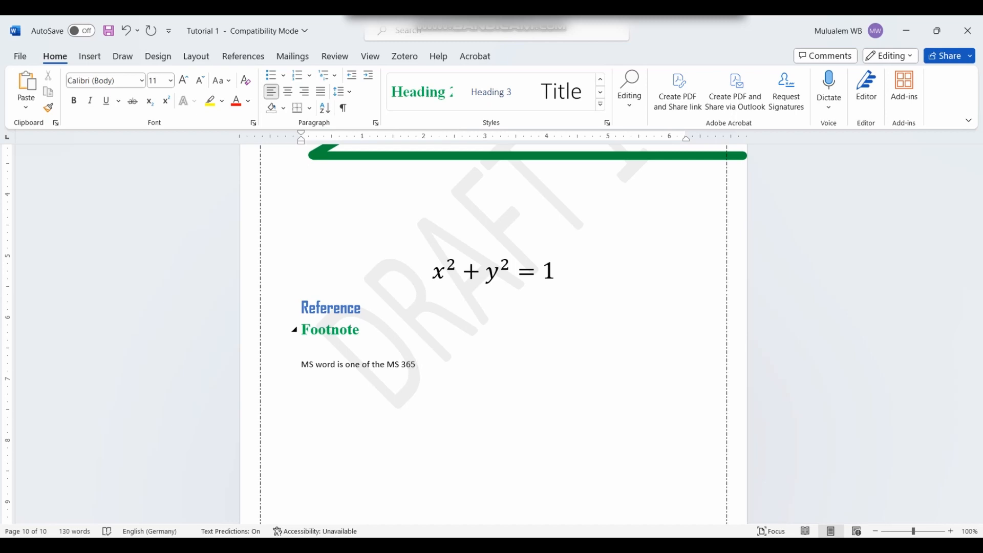
type(" package  ....")
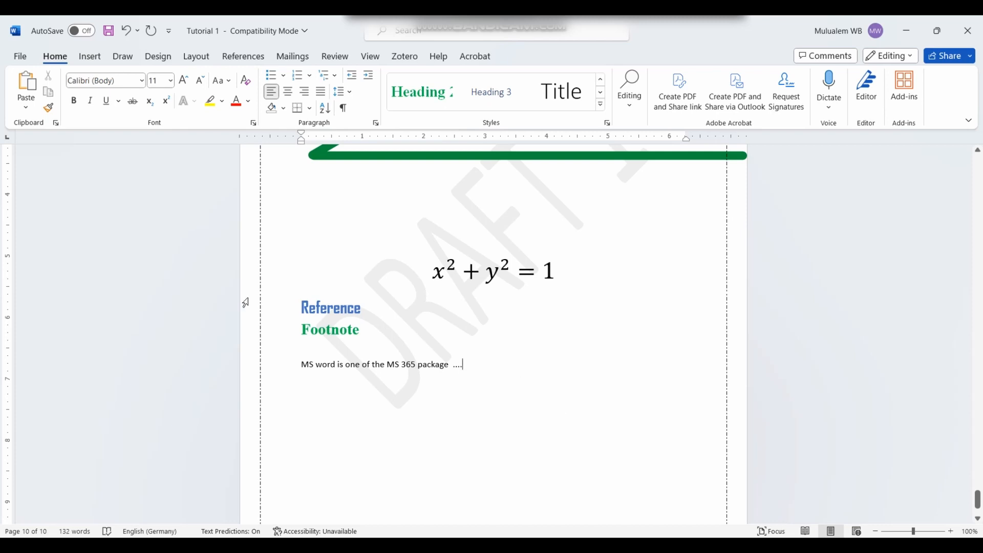
left_click(336, 365)
Step: Add footnote 1 after 'word' reading 'I use MS 365 version'
left_click(260, 55)
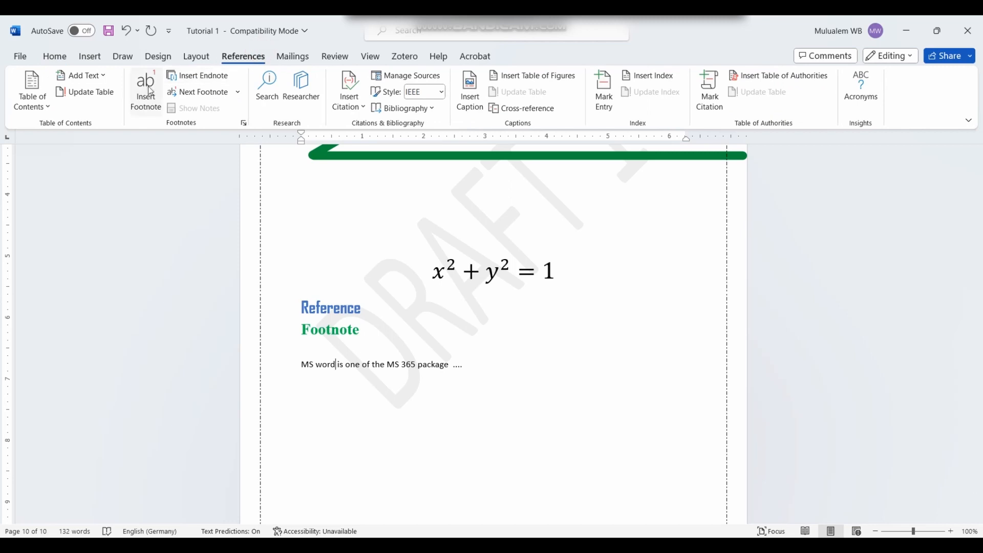
left_click(147, 108)
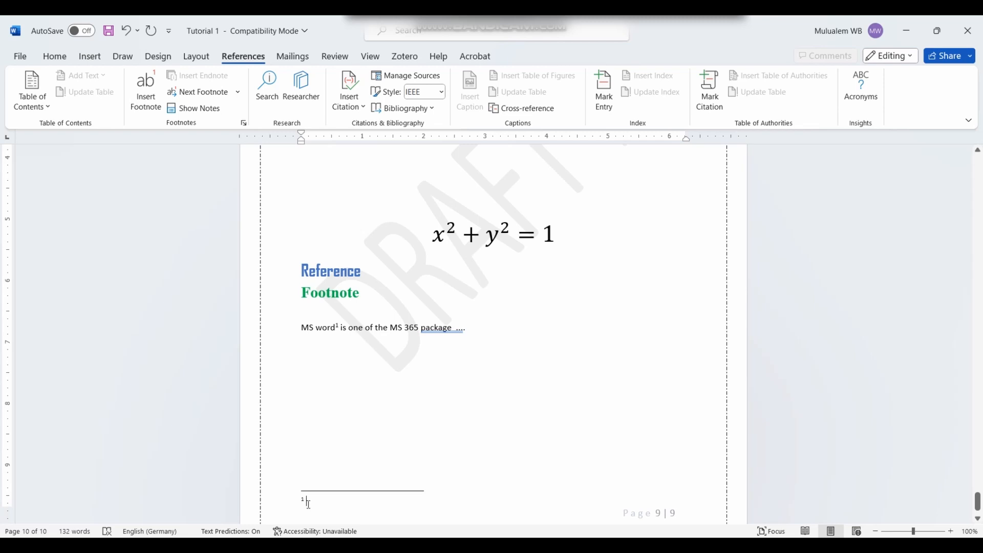
type("MS")
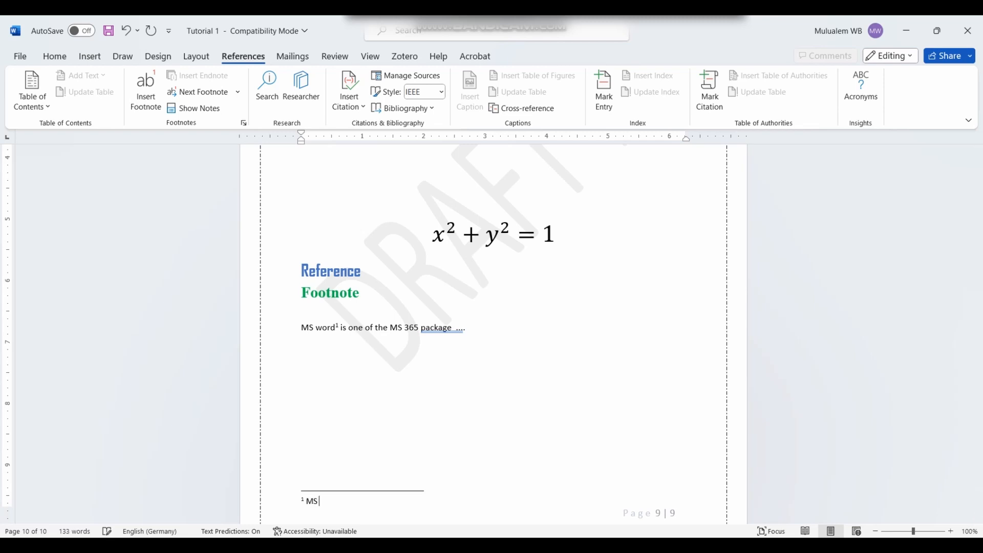
type(" Wo")
key("BackSpace")
key("BackSpace")
key("BackSpace")
key("BackSpace")
key("BackSpace")
type("I use MS 365 versui")
key("BackSpace")
type("ion")
Step: Type 'MA Tech is ....l.' and add footnote 2 after Tech reading 'Established in 2023'
left_click(303, 347)
type("MA")
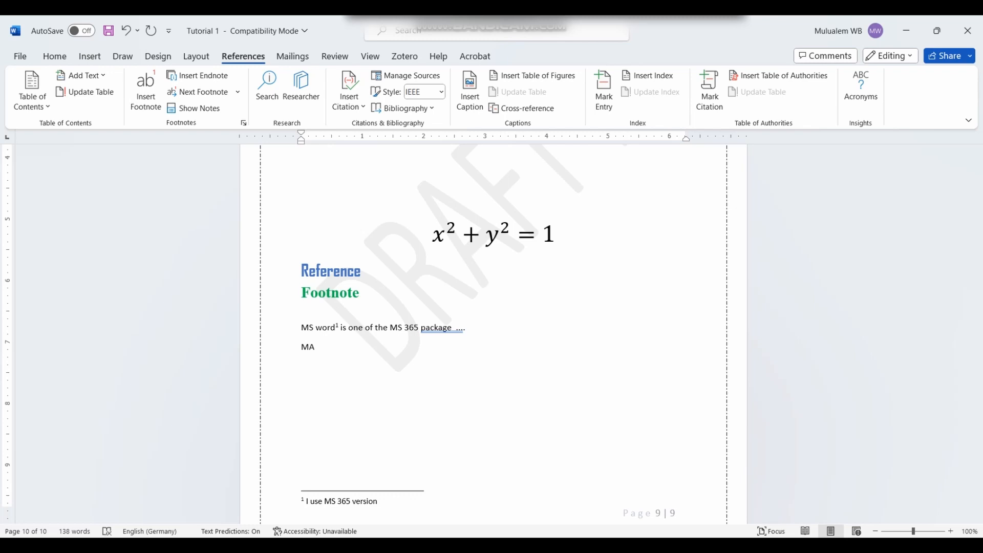
type(" Tech is ....l.")
left_click(334, 348)
left_click(134, 95)
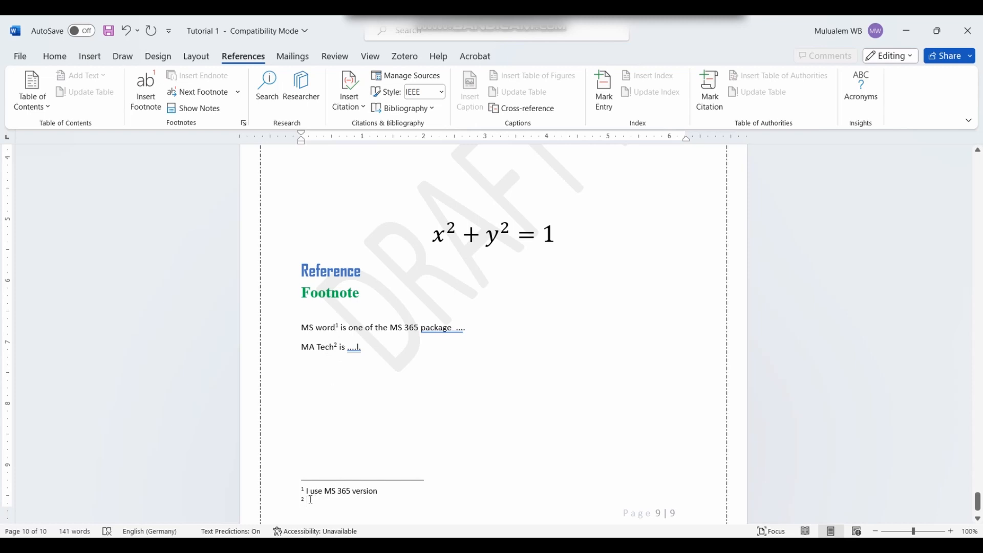
type("Es")
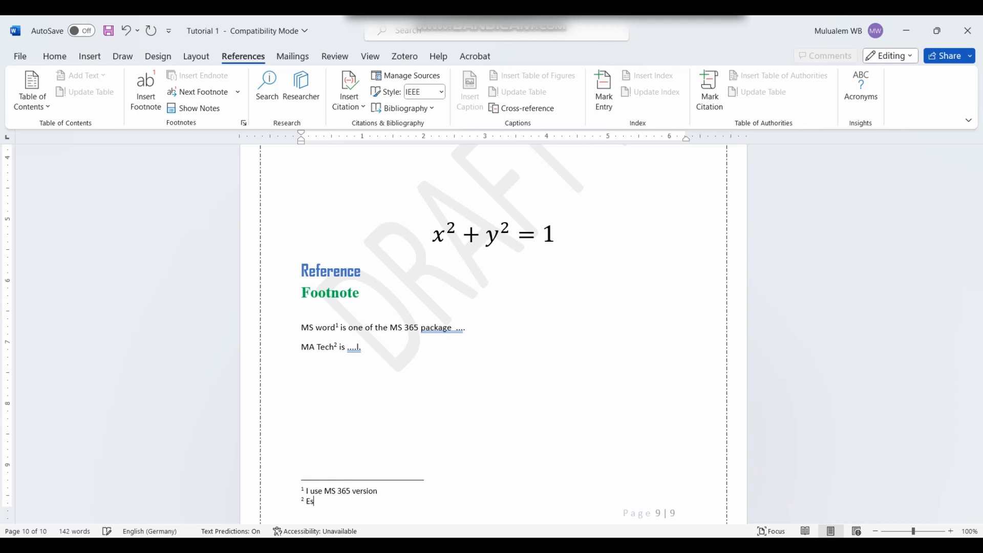
type("tablished in 2023")
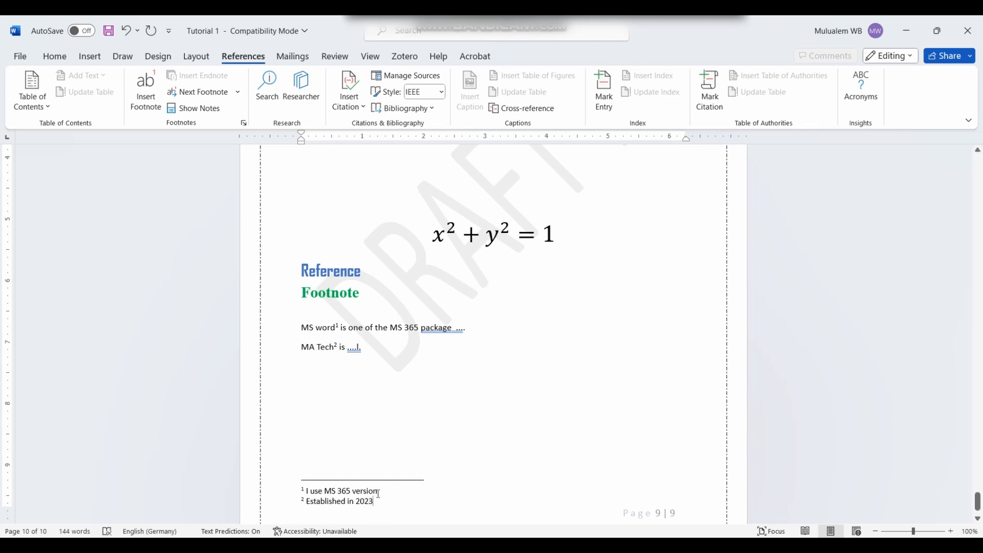
key("Return")
key("Return")
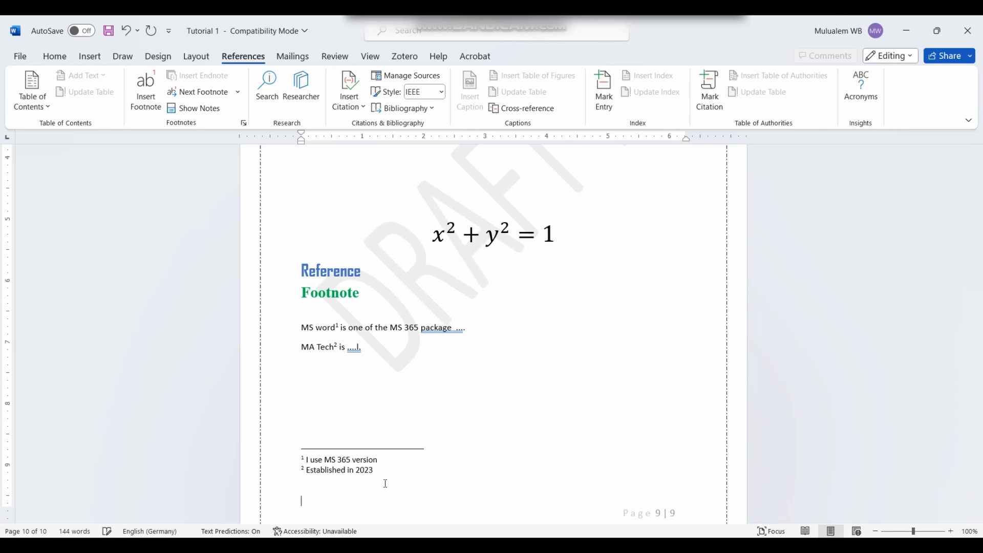
left_click(406, 425)
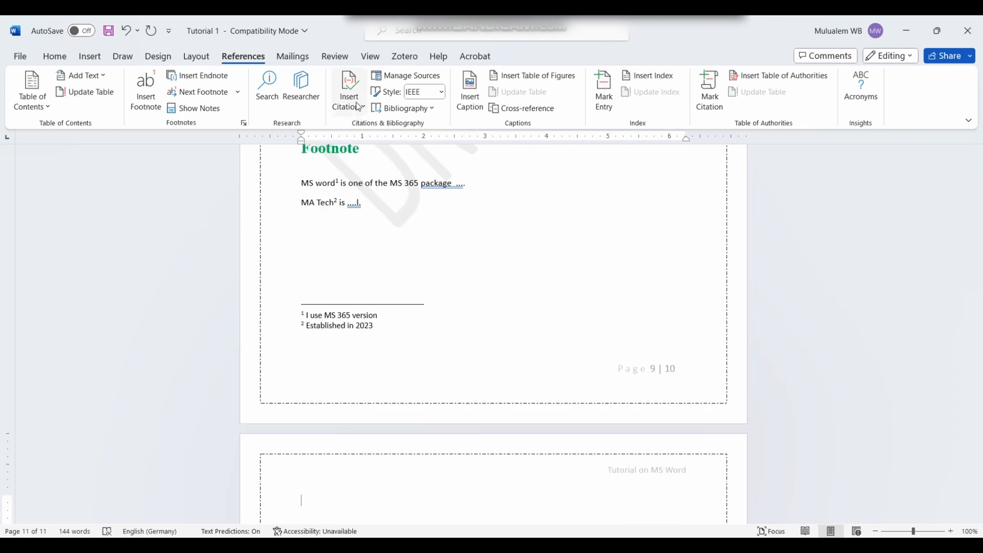
Step: Keep IEEE citation style and paste the 'What is a good definition of ready?' heading and paragraph
left_click(441, 91)
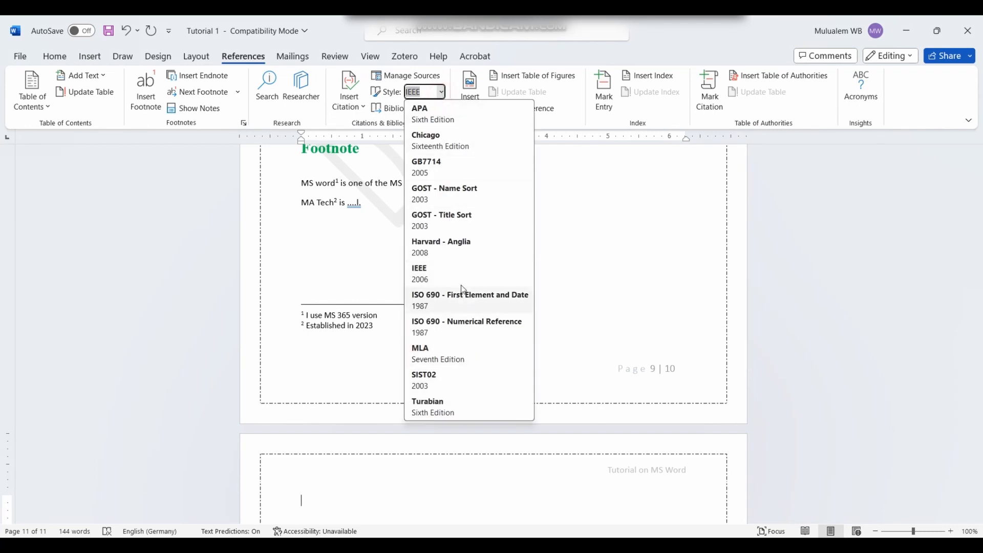
left_click(461, 267)
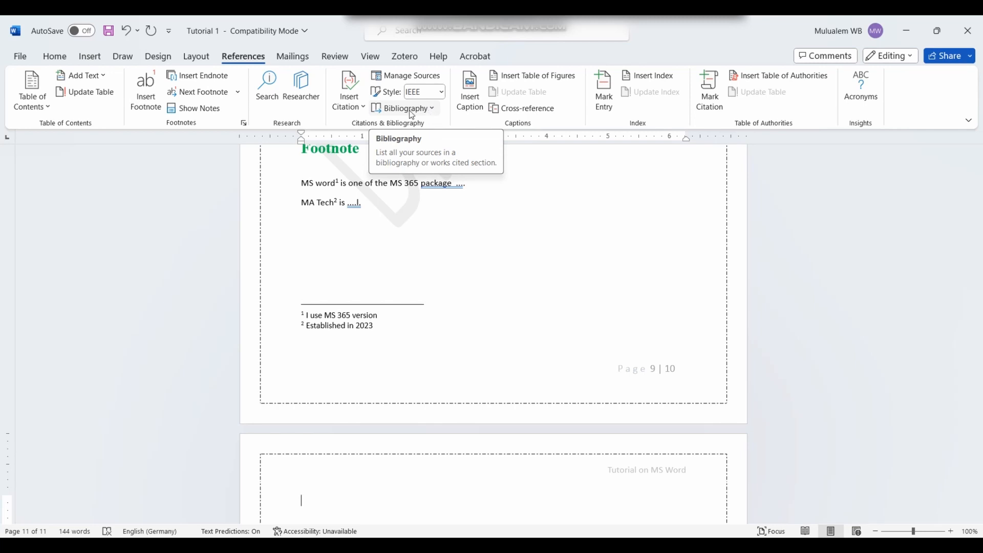
type("What is a good definition of ready? A set of agreements that let you know when a user story is really done, and all the essential activities are complete is the Definition of Done. But Definition of Ready is a different concept. It is a set of agreements that tells you when something is ready to begin. More correctly, \"if something is good to begin\"")
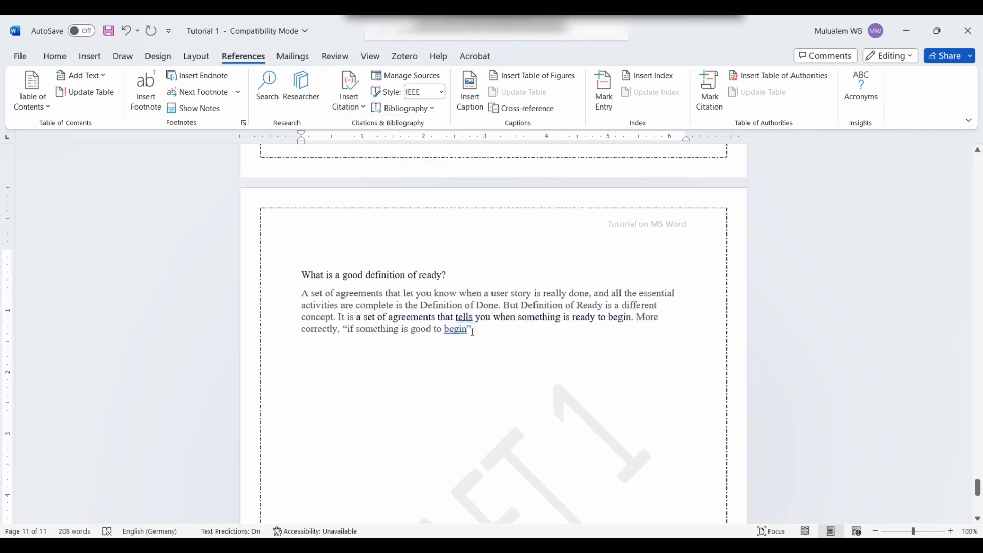
left_click(477, 331)
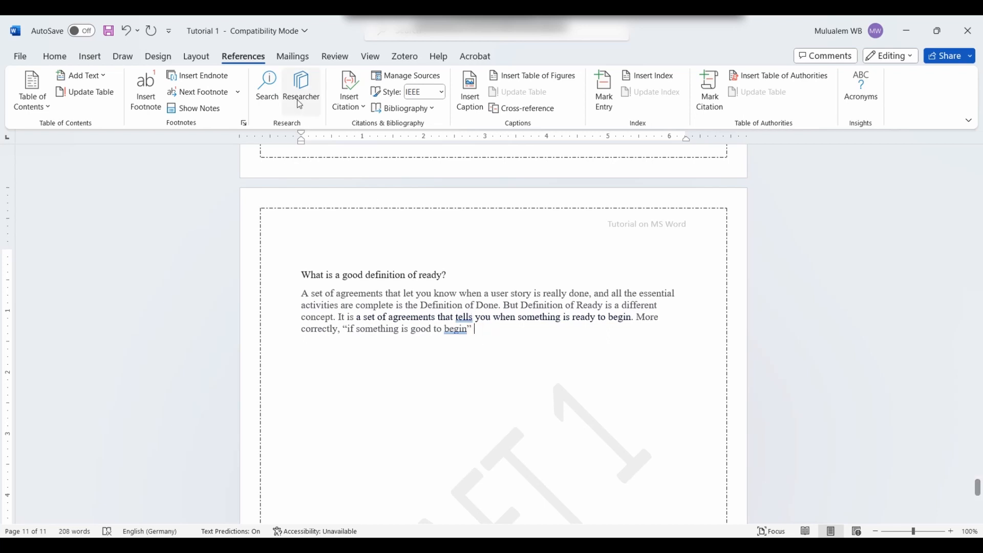
left_click(353, 105)
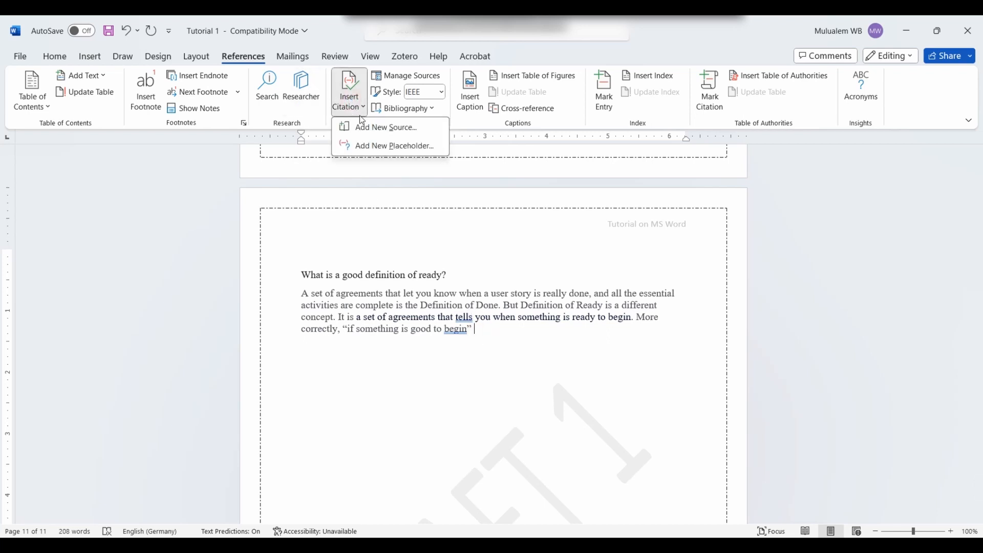
Step: Create book source 'Tutorial on MS word' (2023, city C, publisher IEEE) and cite it as [1]
left_click(385, 136)
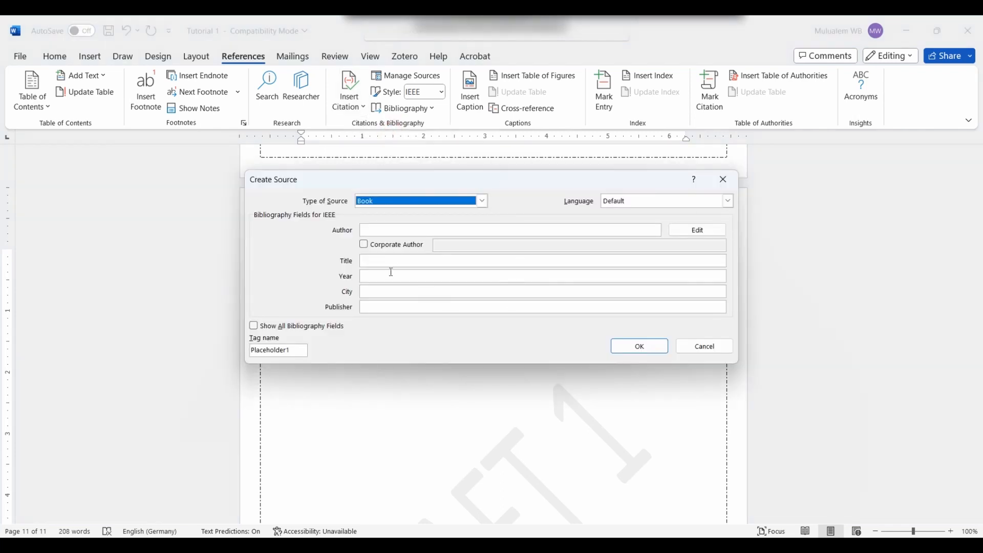
left_click(447, 233)
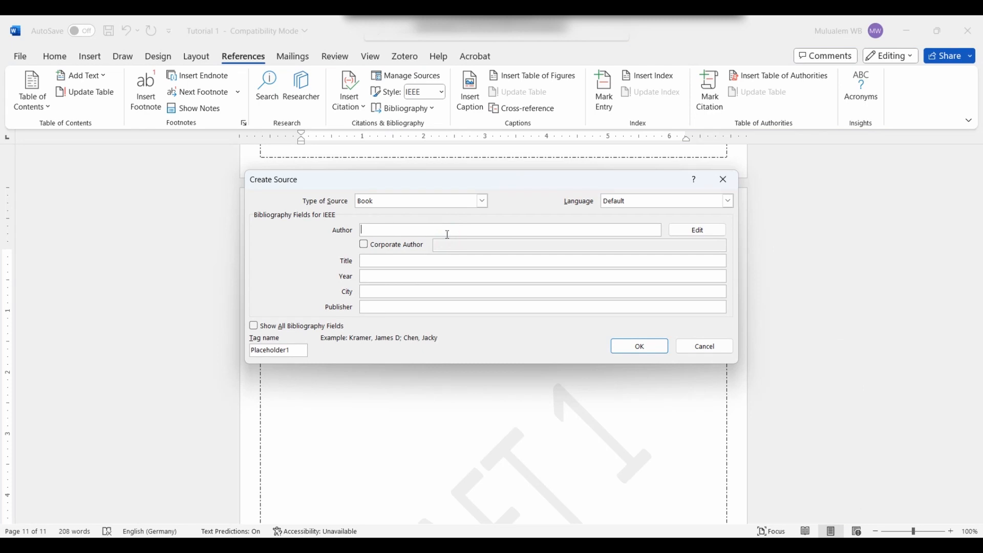
type("Jack")
left_click(428, 261)
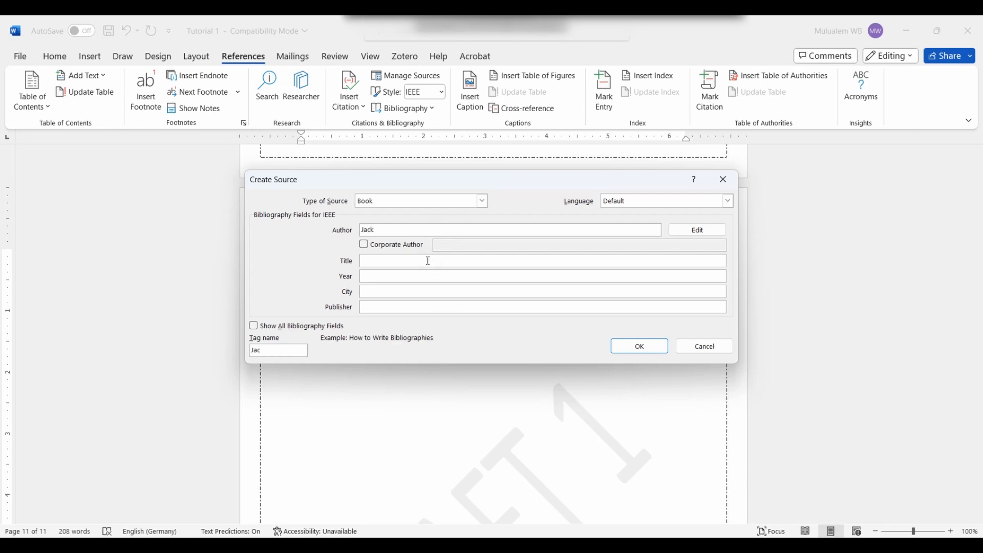
type("Tutorial on MS word")
left_click(389, 276)
type("2")
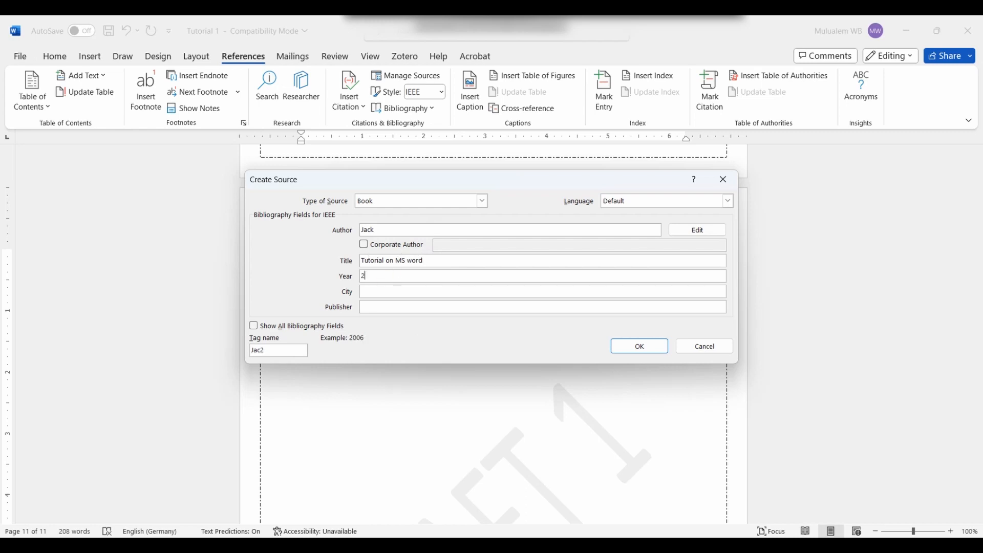
type("023")
left_click(368, 292)
type("City 1")
left_click(368, 307)
type("IEEE")
left_click(628, 353)
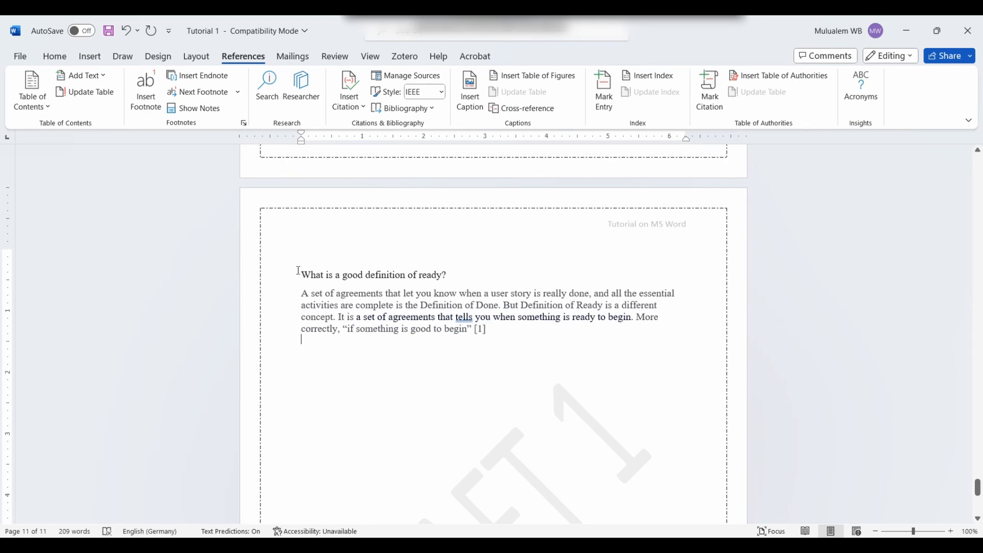
left_click_drag(300, 274, 469, 325)
key("ctrl+c")
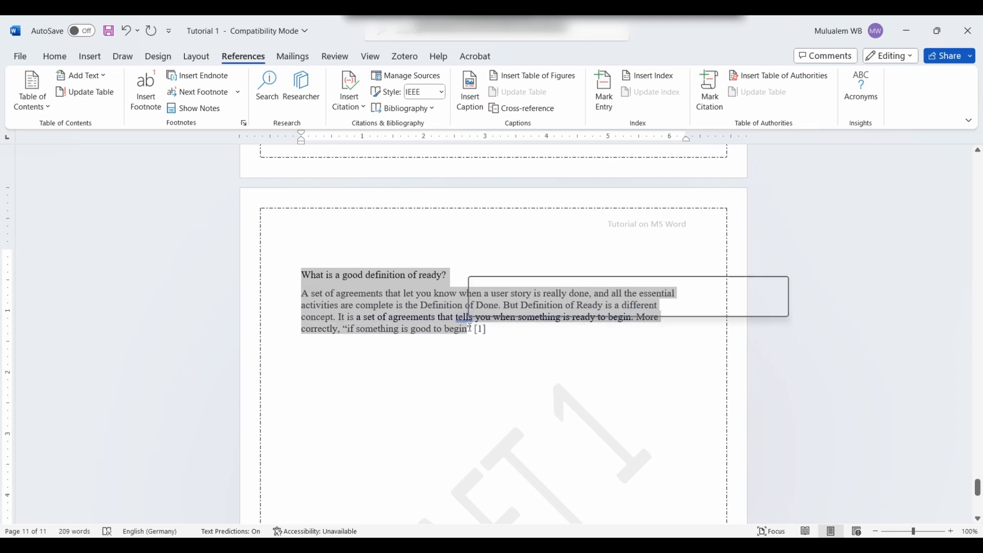
Step: Paste a copy of the heading and paragraph below citation [1], removing the trailing space
left_click(496, 333)
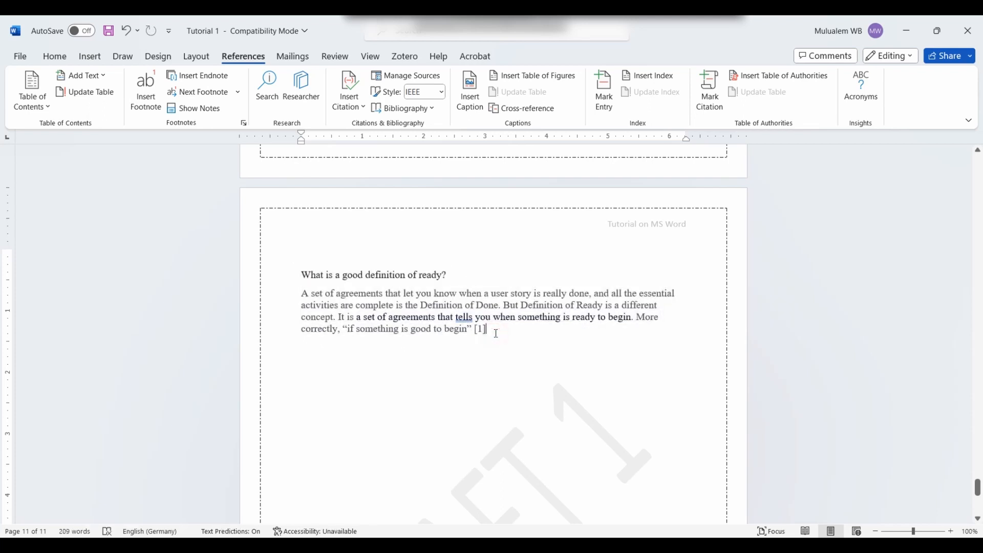
key("Return")
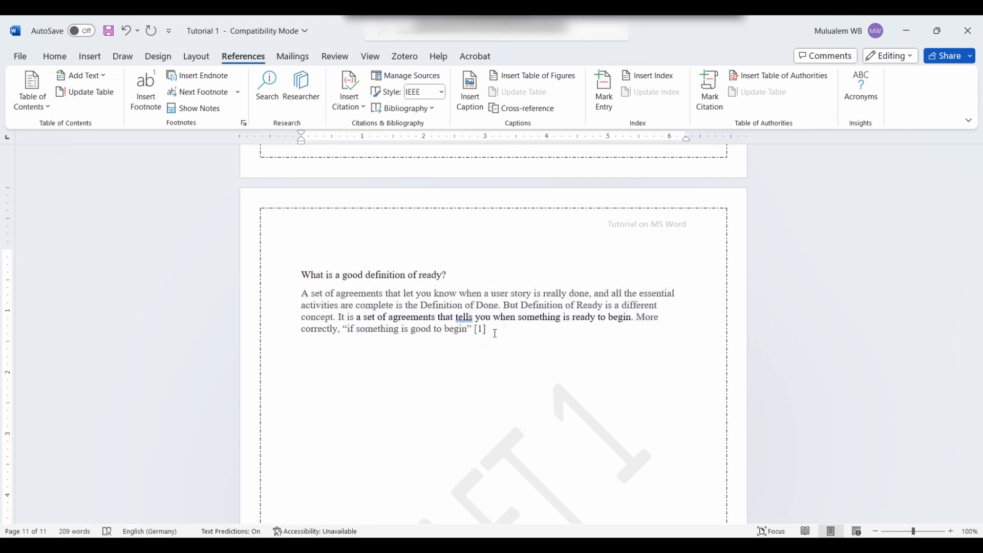
key("ctrl+v")
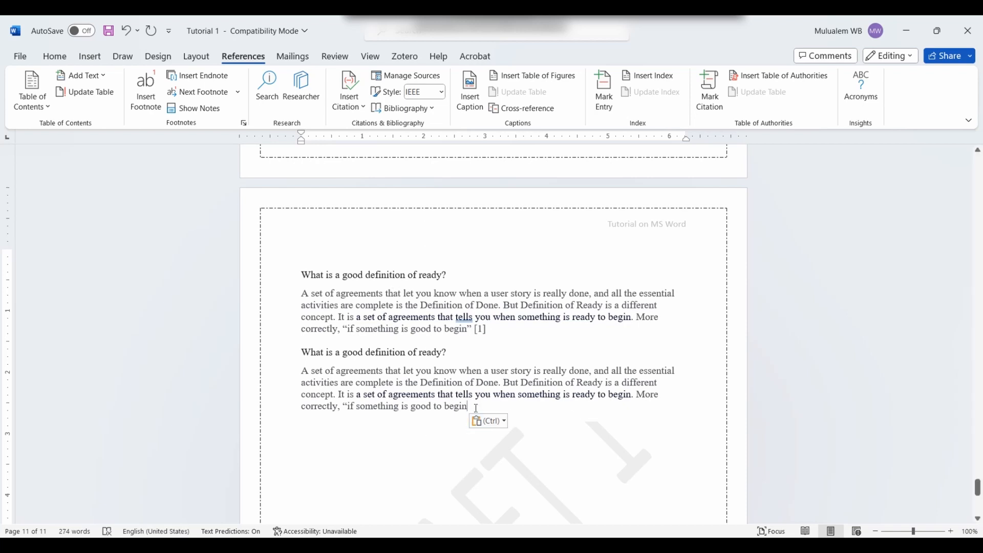
key("BackSpace")
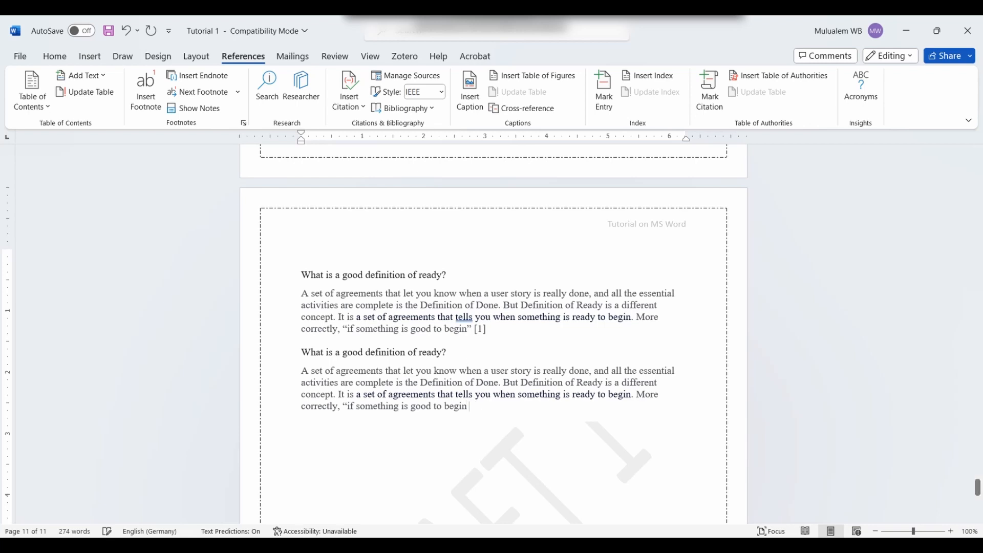
Step: Cite a new 2015 book source 'Tutorial 2' as [2] at the end of the copy
left_click(367, 111)
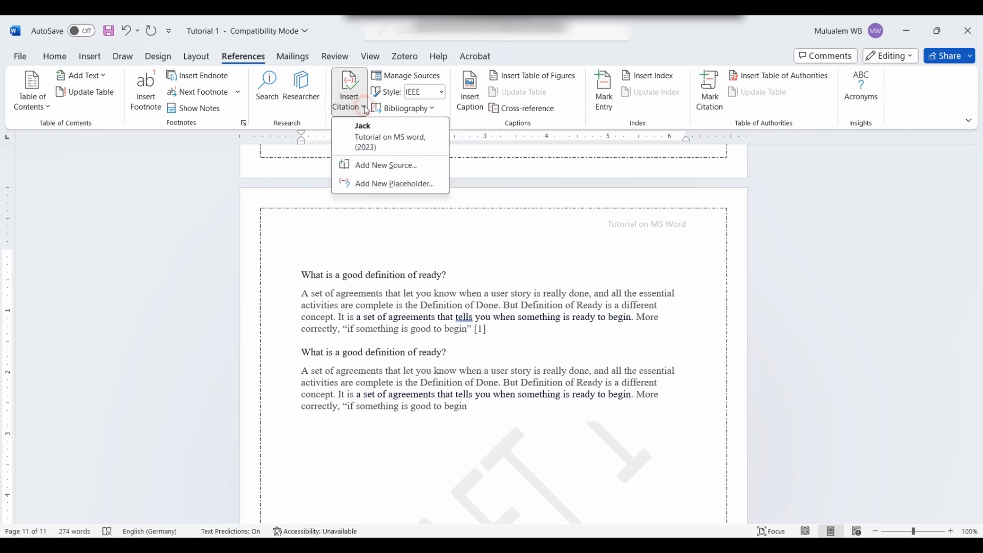
left_click(372, 166)
type("JOne")
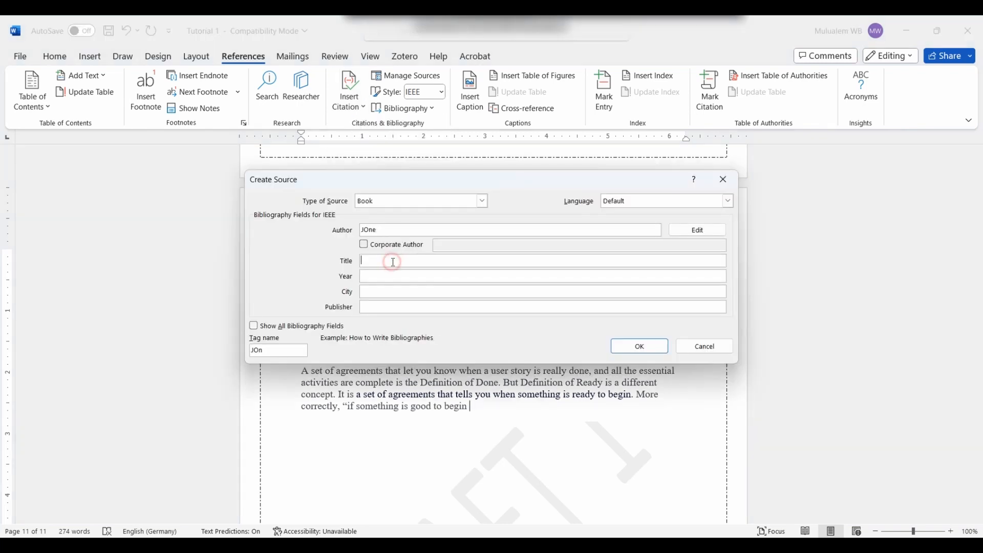
left_click(393, 262)
left_click(392, 276)
type("2015")
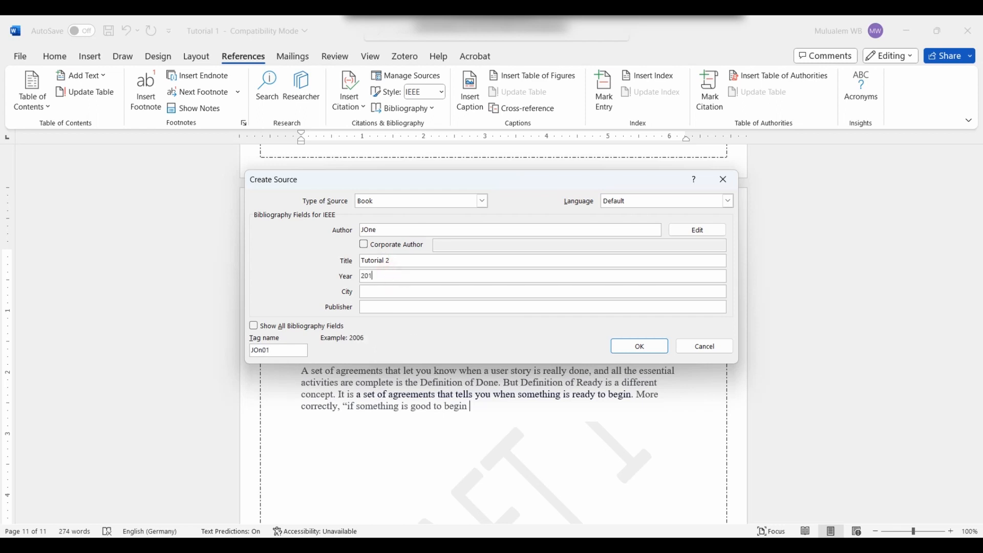
left_click(421, 292)
left_click(407, 308)
type("MA Te")
key("Return")
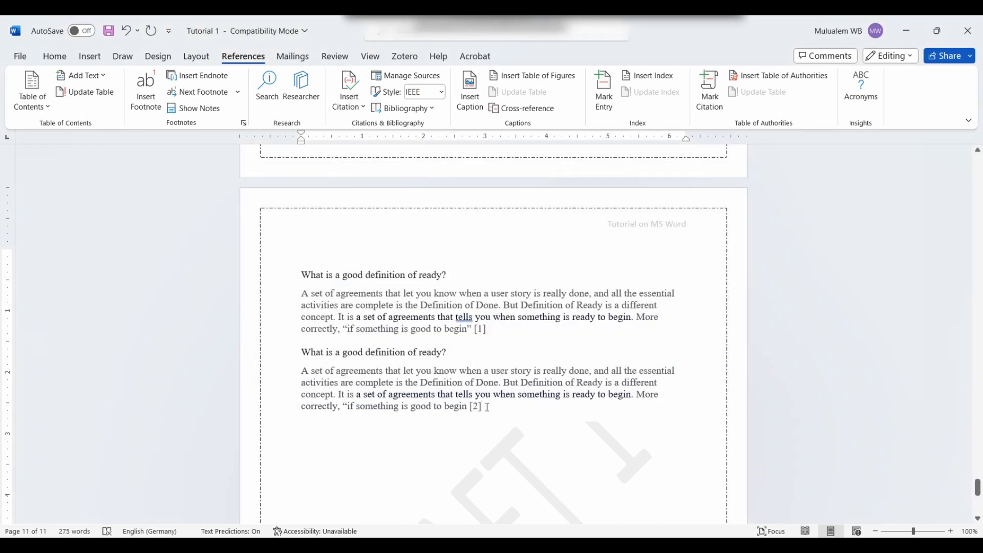
left_click(486, 409)
left_click(488, 407)
key("Escape")
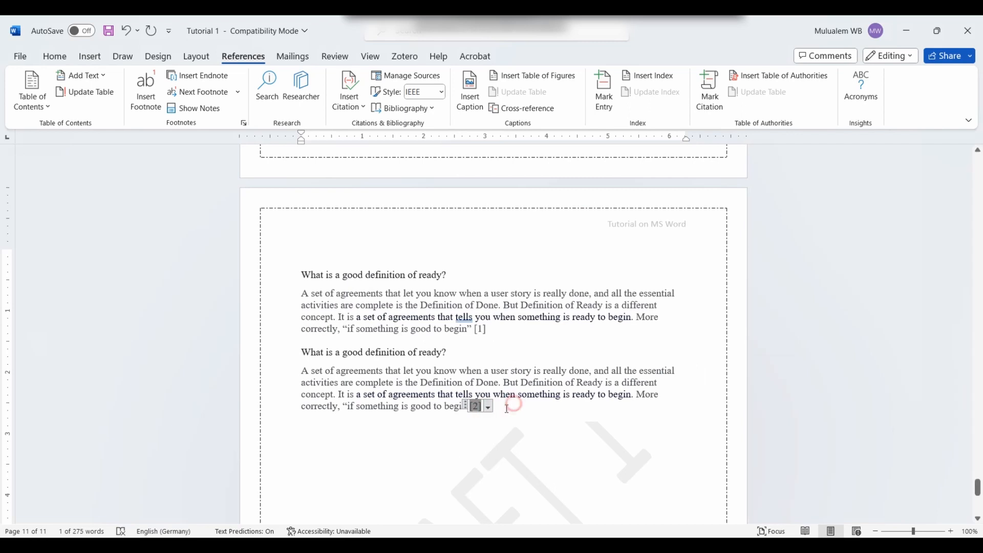
Step: Insert a page break to start a new page 12
left_click(571, 416)
scroll(578, 414, "down", 6)
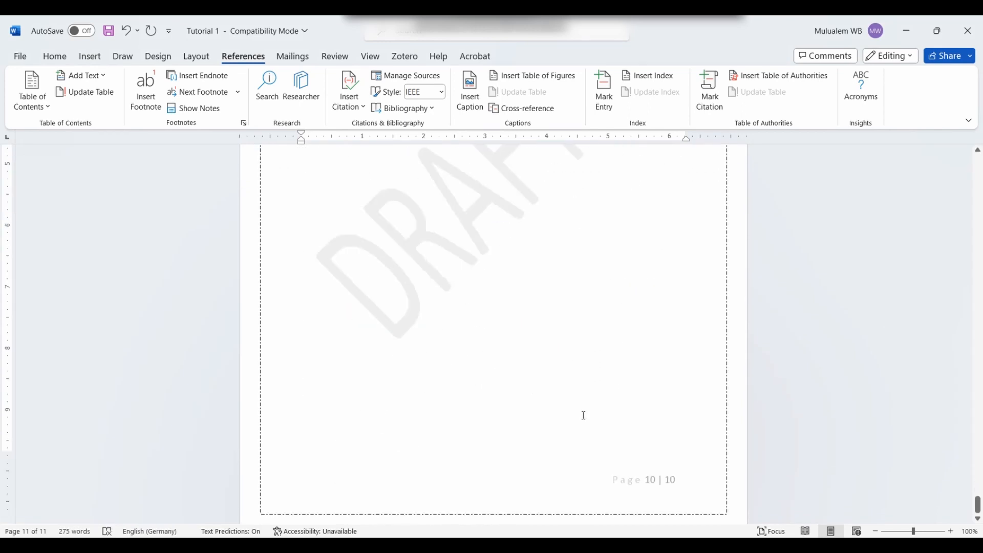
scroll(577, 415, "up", 5)
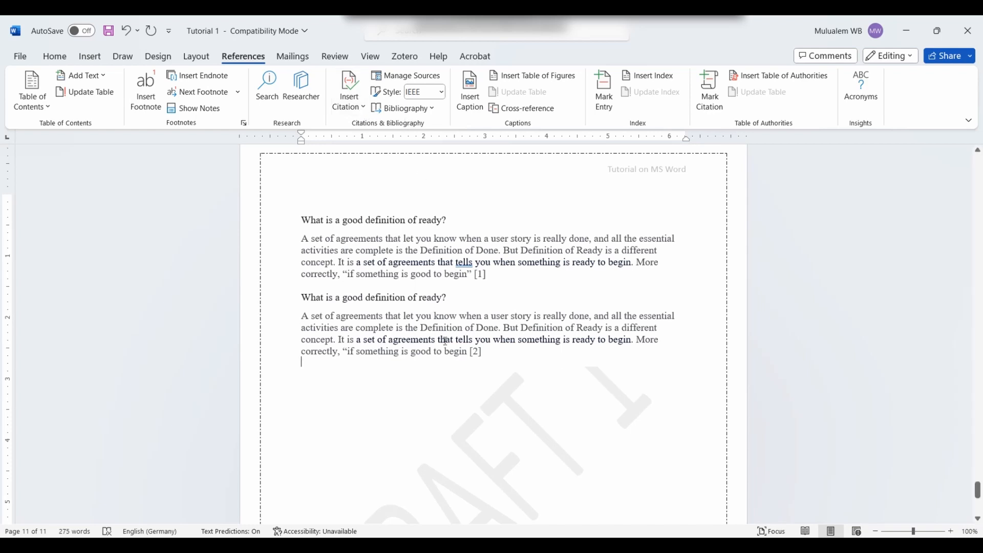
scroll(461, 353, "up", 6)
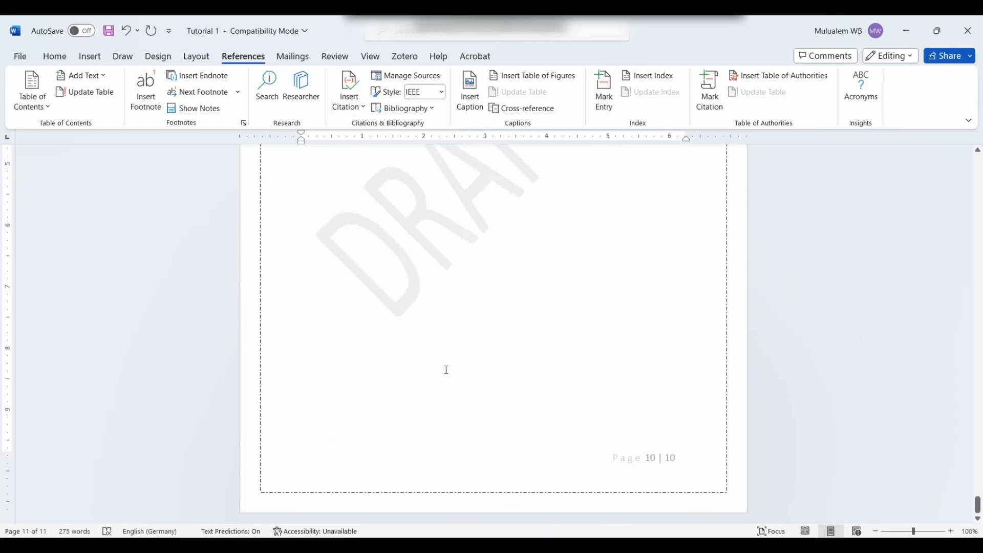
scroll(435, 353, "down", 6)
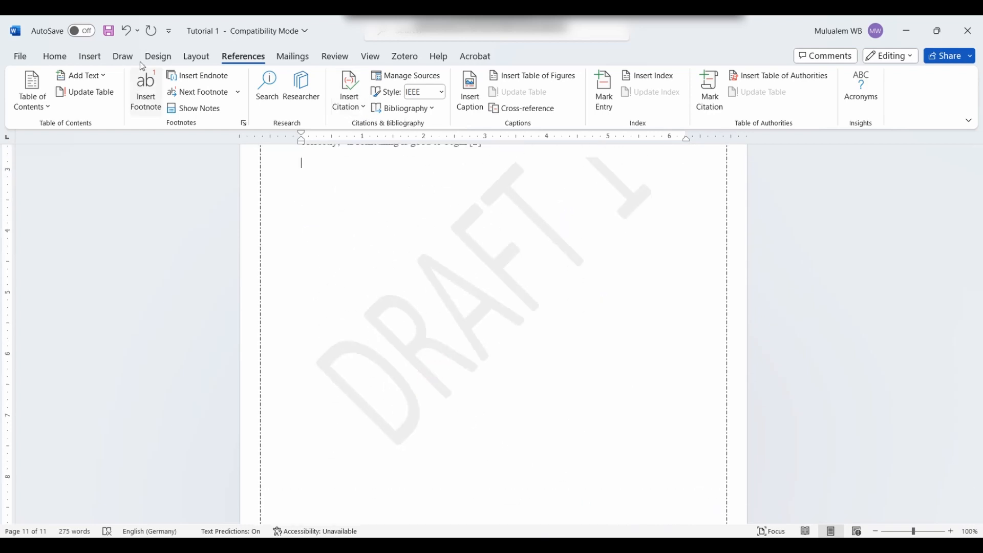
left_click(90, 56)
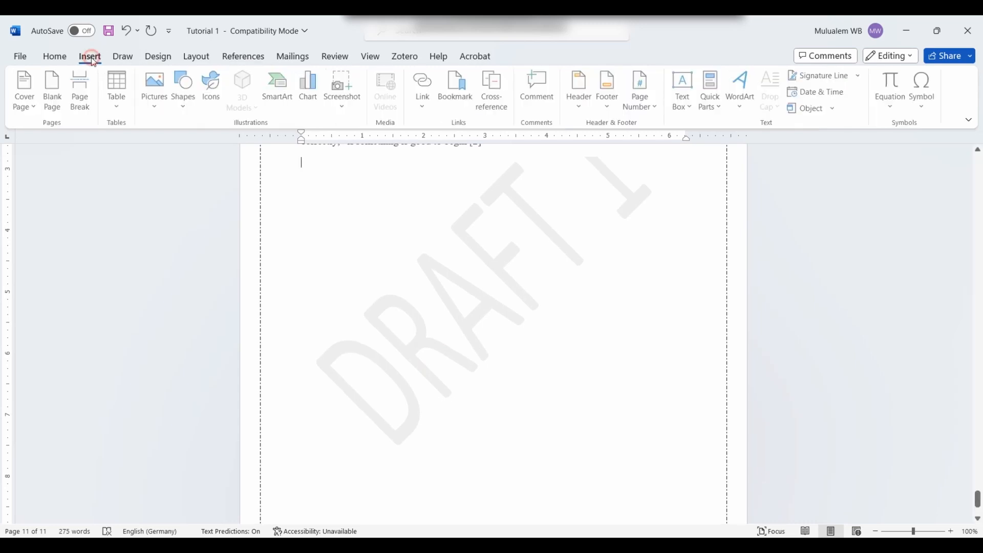
left_click(85, 90)
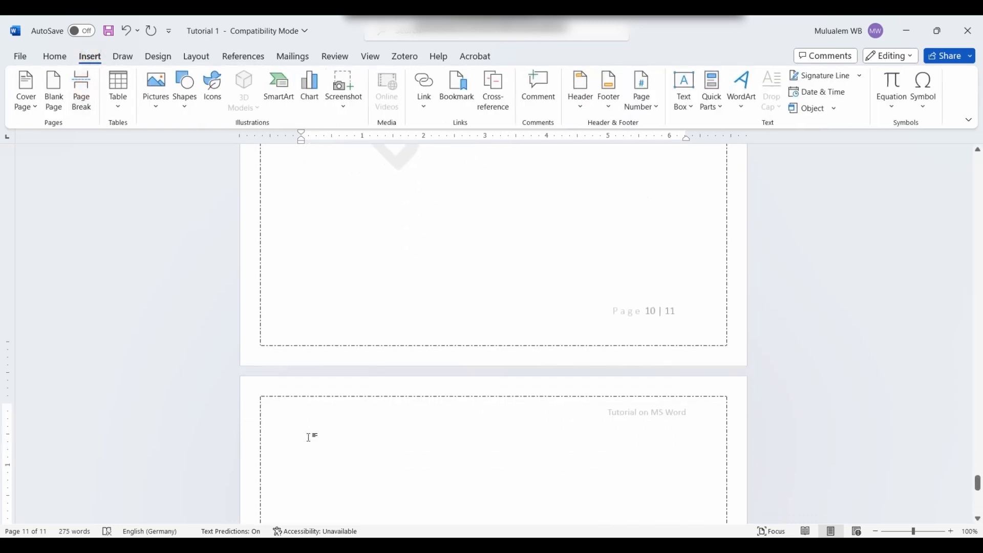
left_click(300, 403)
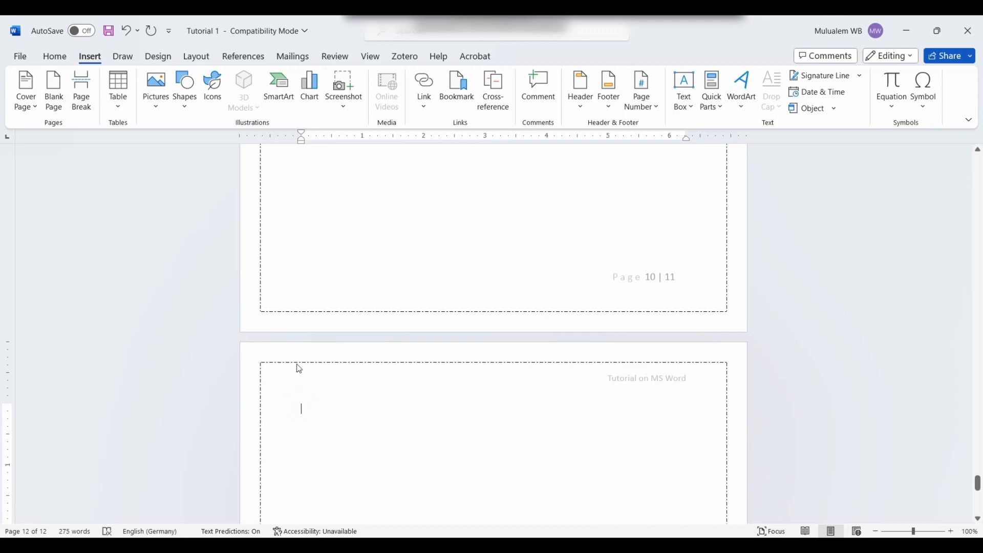
Step: Insert the built-in Bibliography listing Tutorial on MS word [1] and Tutorial 2 [2]
left_click(243, 56)
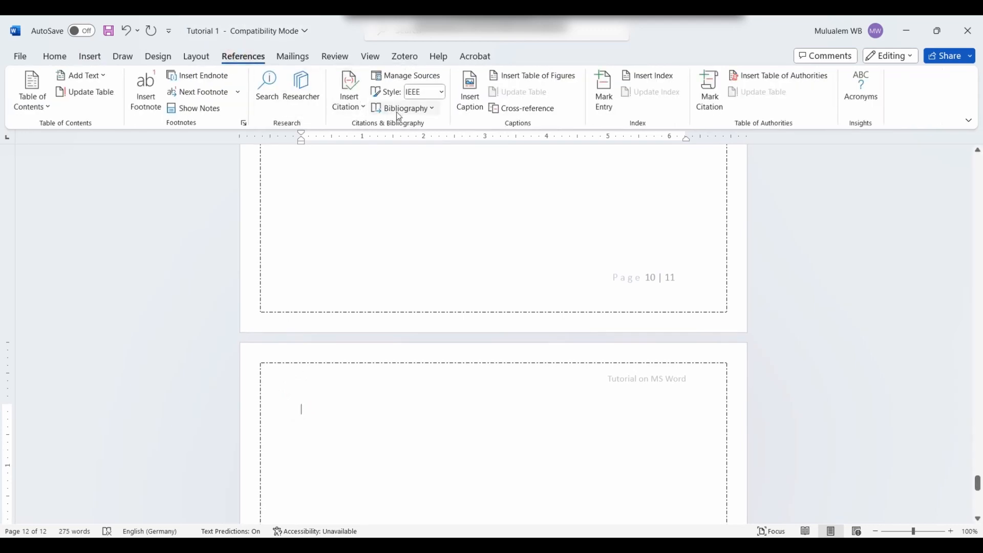
left_click(433, 108)
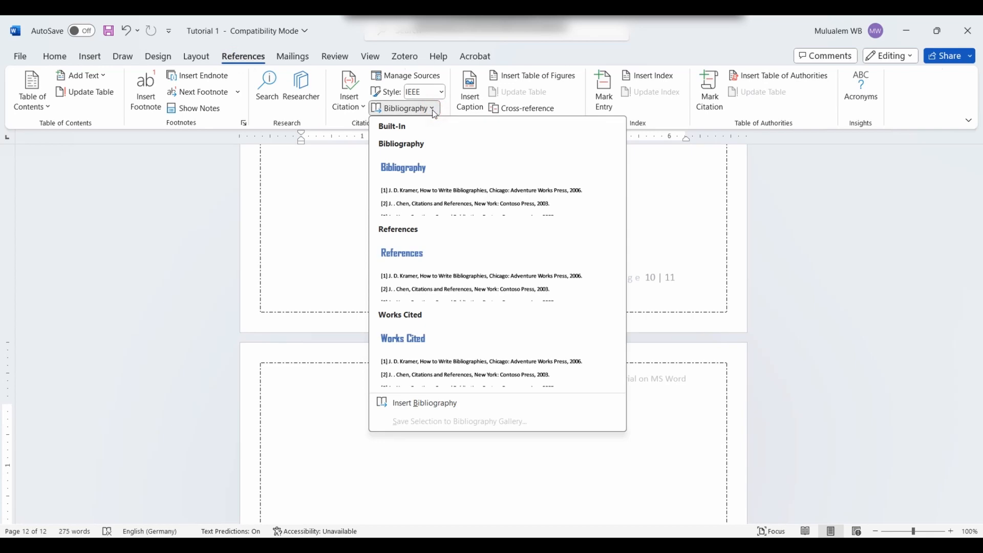
left_click(432, 191)
scroll(408, 370, "down", 3)
scroll(408, 370, "up", 5)
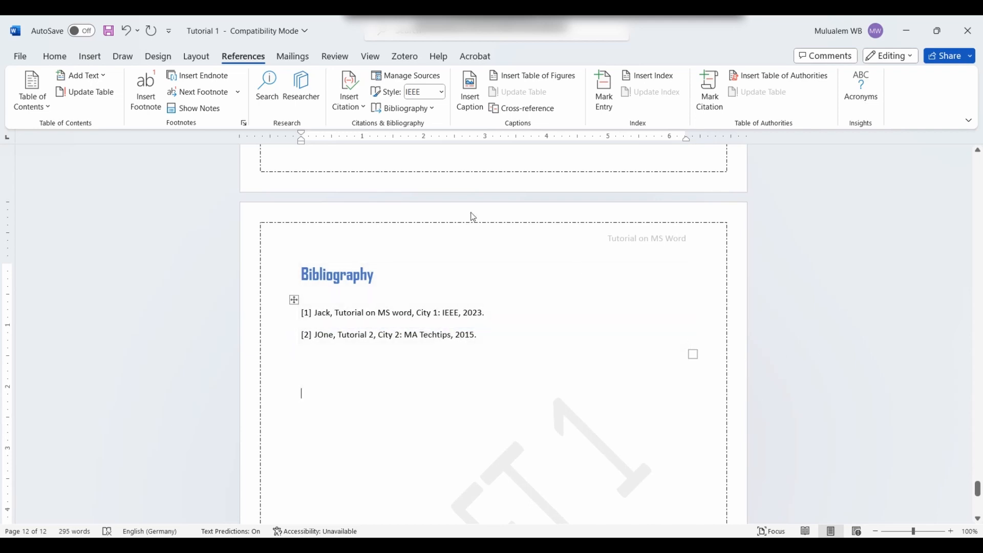
scroll(394, 291, "up", 3)
scroll(393, 291, "up", 14)
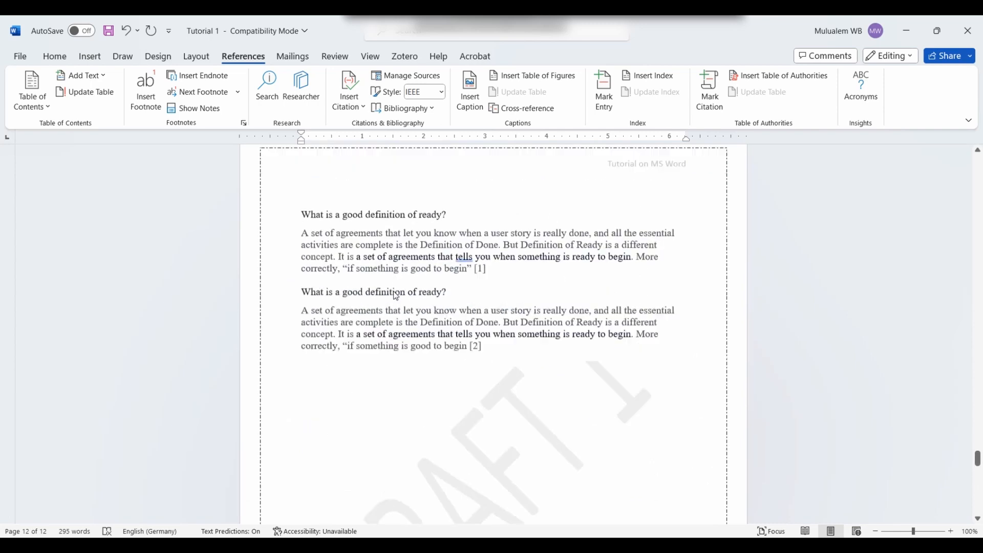
Step: Add blank lines after the first cited paragraph and paste another copy of the heading and paragraph
scroll(513, 364, "down", 1)
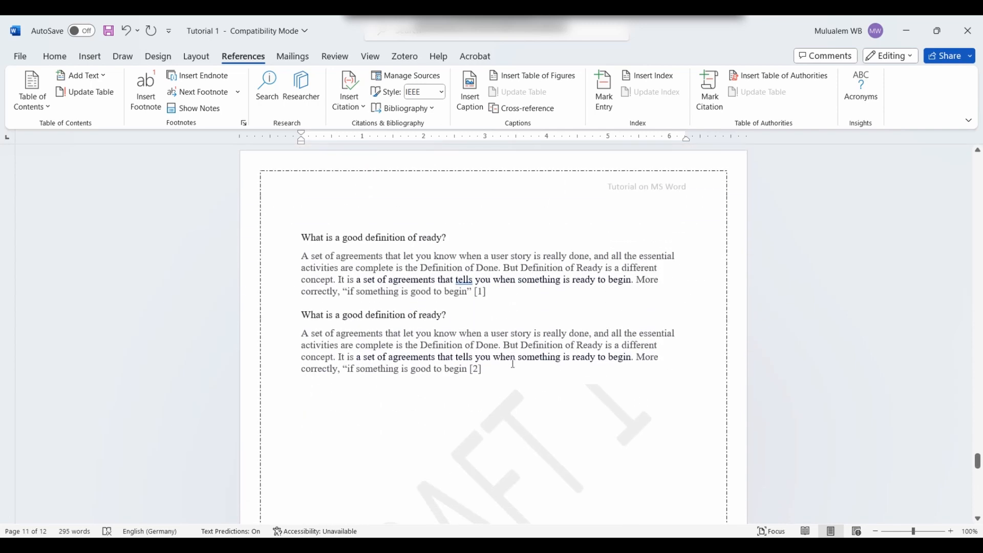
left_click(504, 300)
key("Return")
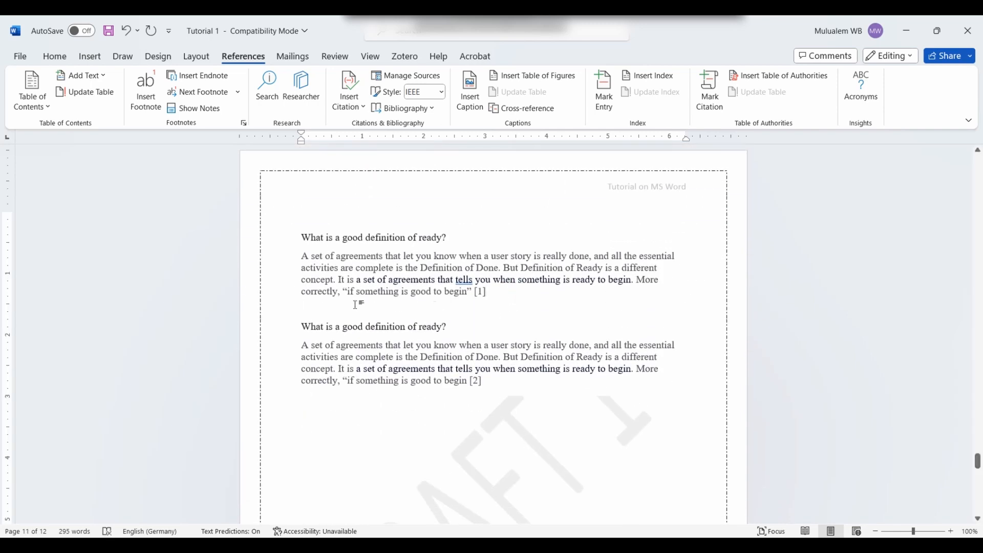
left_click(297, 311)
left_click(486, 334)
type("n")
key("BackSpace")
left_click(448, 319)
key("Return")
key("Return")
key("Return")
left_click(318, 337)
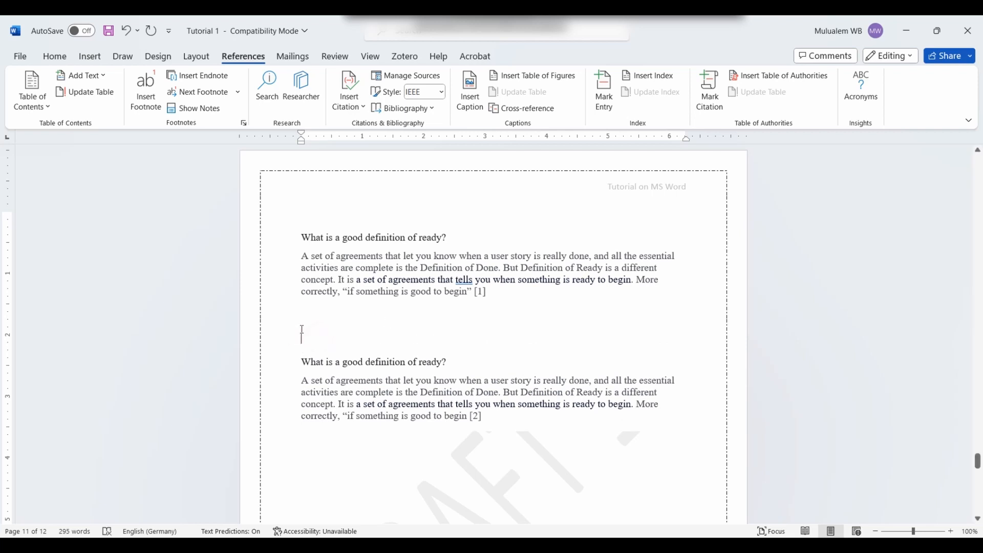
type("What is a good definition of ready? A set of agreements that let you know when a user story is really done, and all the essential activities are complete is the Definition of Done. But Definition of Ready is a different concept. It is a set of agreements that tells you when something is ready to begin. More correctly, \"if something is good to begin")
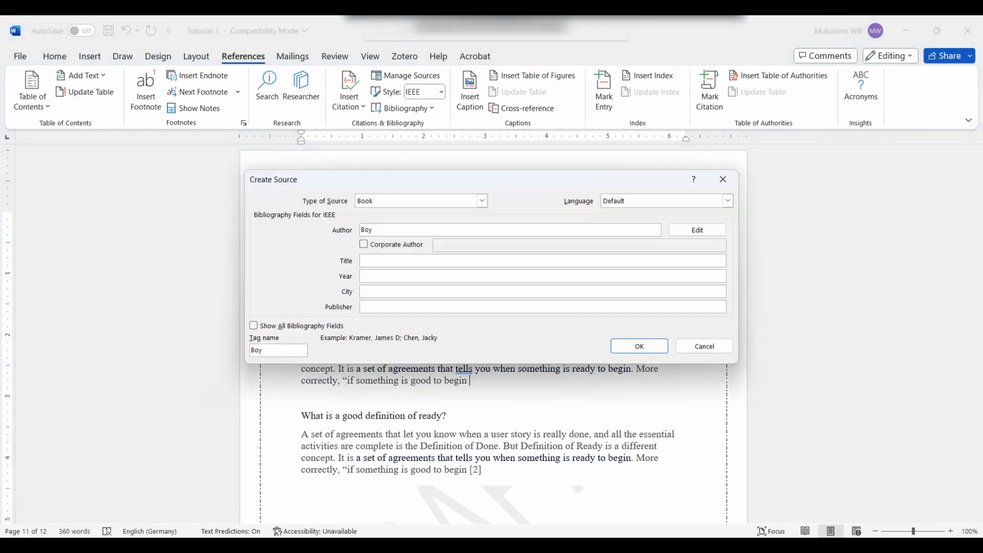
Step: Create a 2020 Book source titled 'REference' and cite it at the end of the copy
left_click(379, 259)
type("REfere")
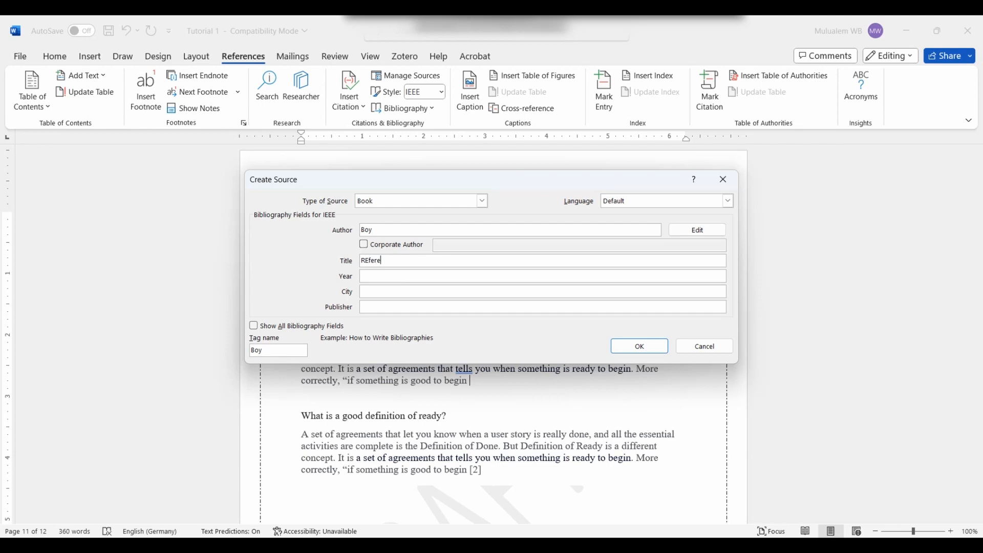
type("nce")
left_click(375, 273)
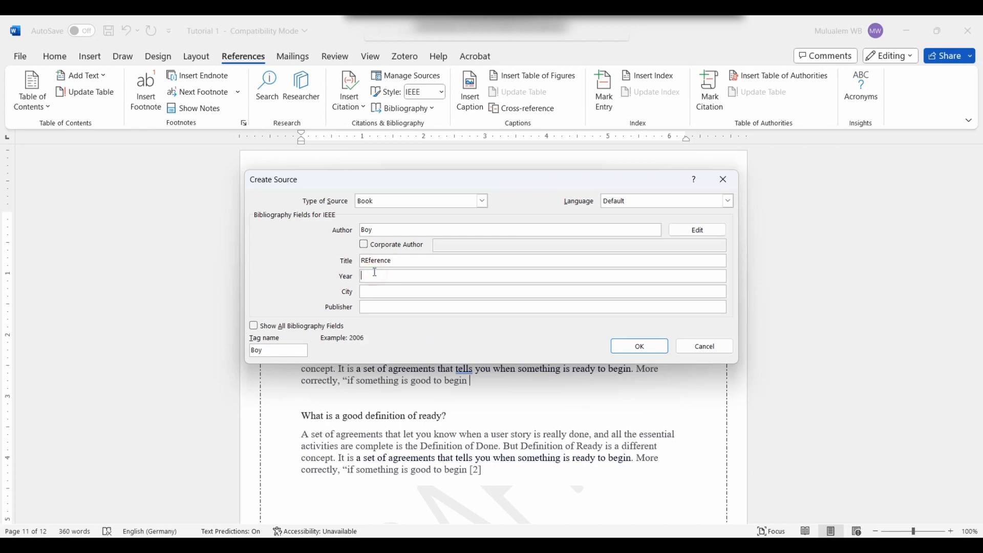
type("201")
type("2020")
left_click(378, 291)
left_click(407, 310)
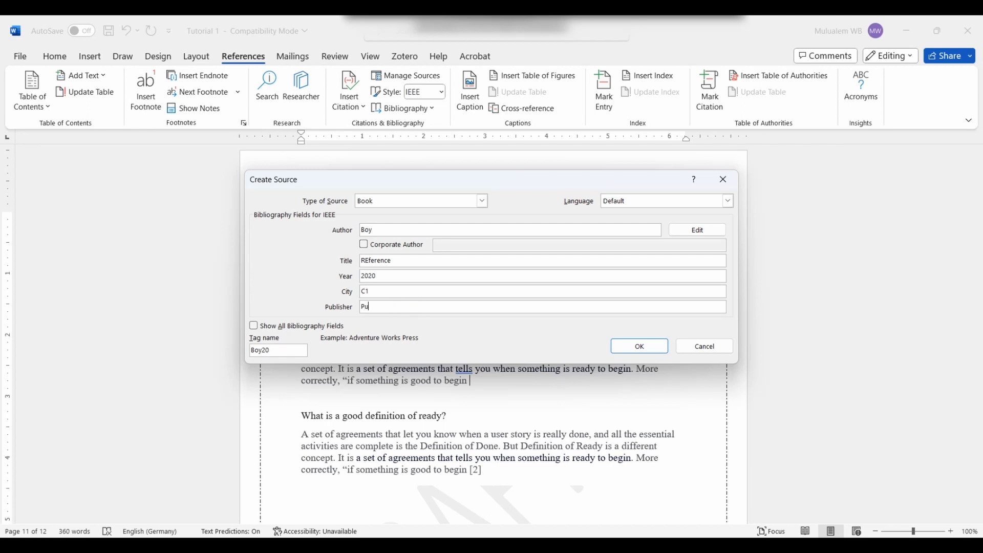
type("her 2")
left_click(482, 201)
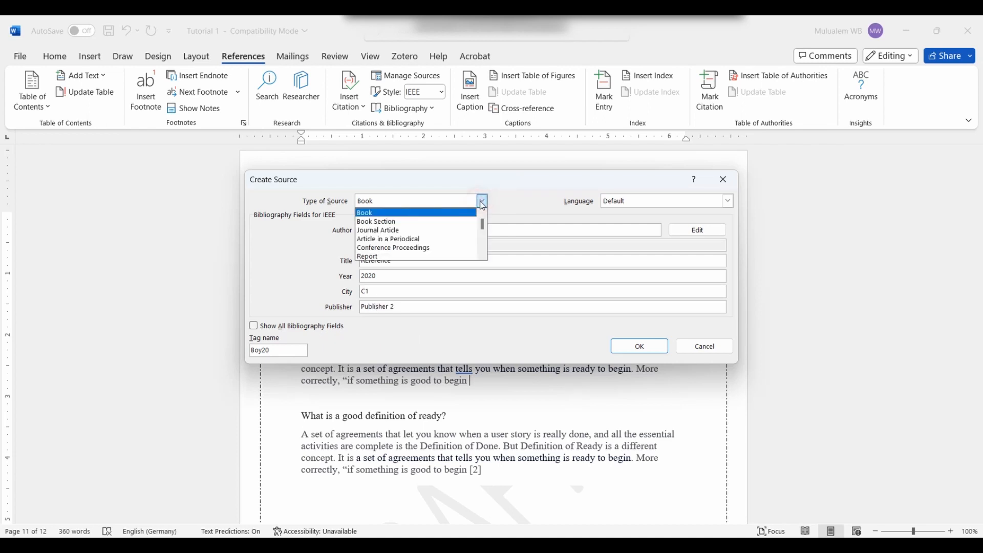
left_click(438, 230)
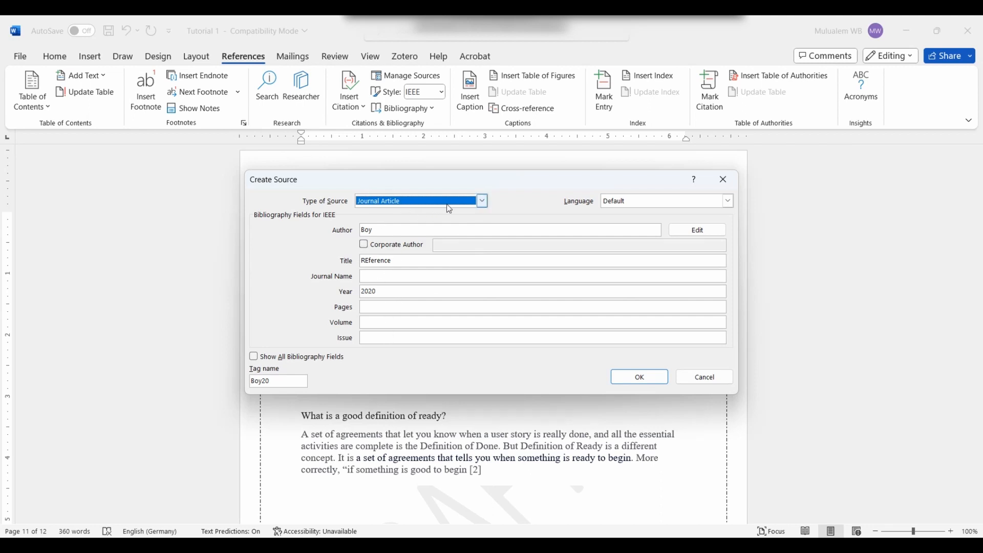
left_click(478, 206)
left_click(417, 213)
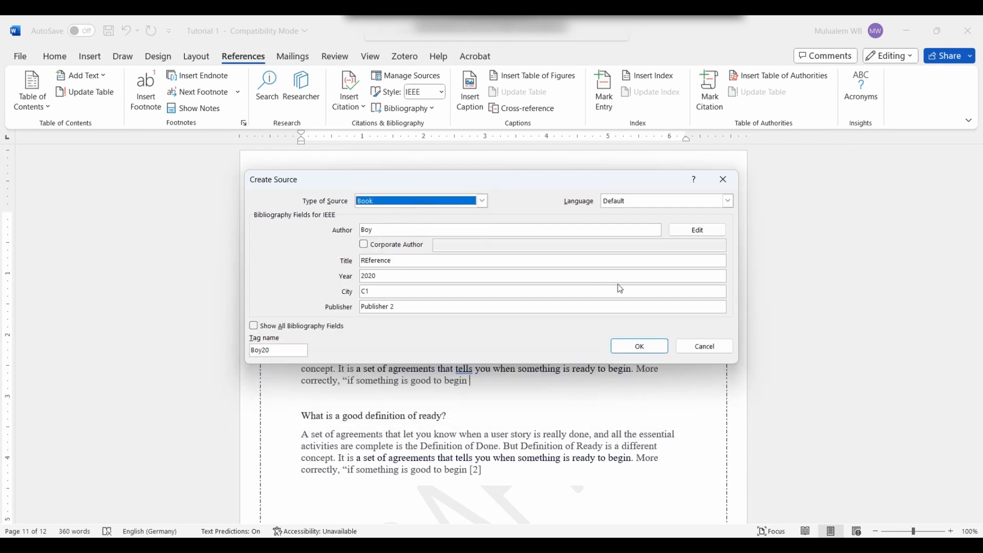
left_click(651, 350)
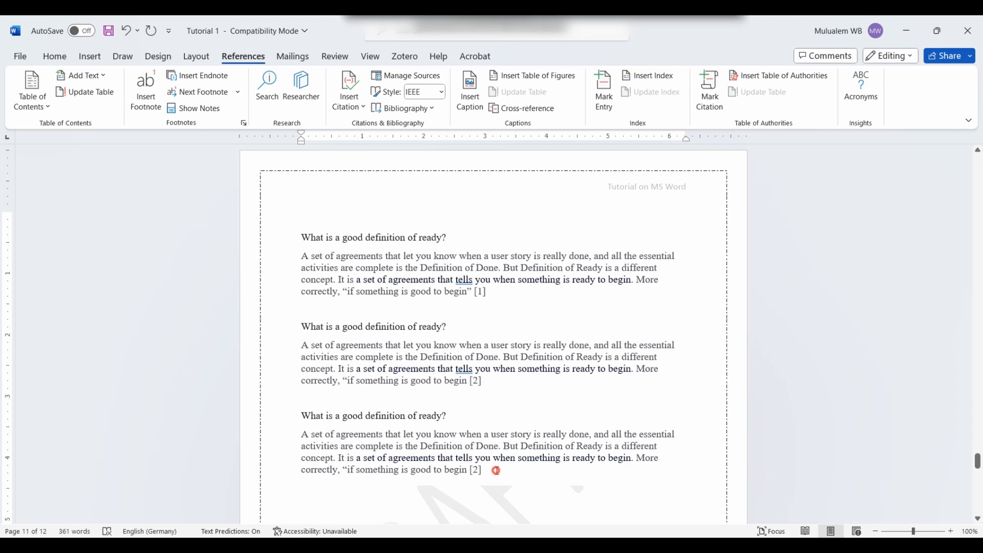
Step: Update the citation fields so the last paragraph now cites [3]
left_click_drag(487, 470, 259, 191)
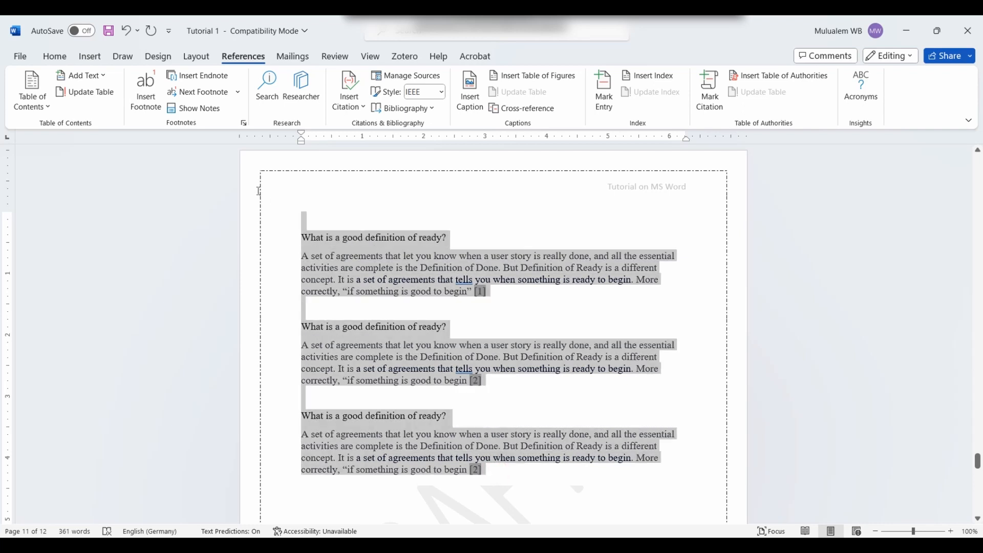
right_click(431, 352)
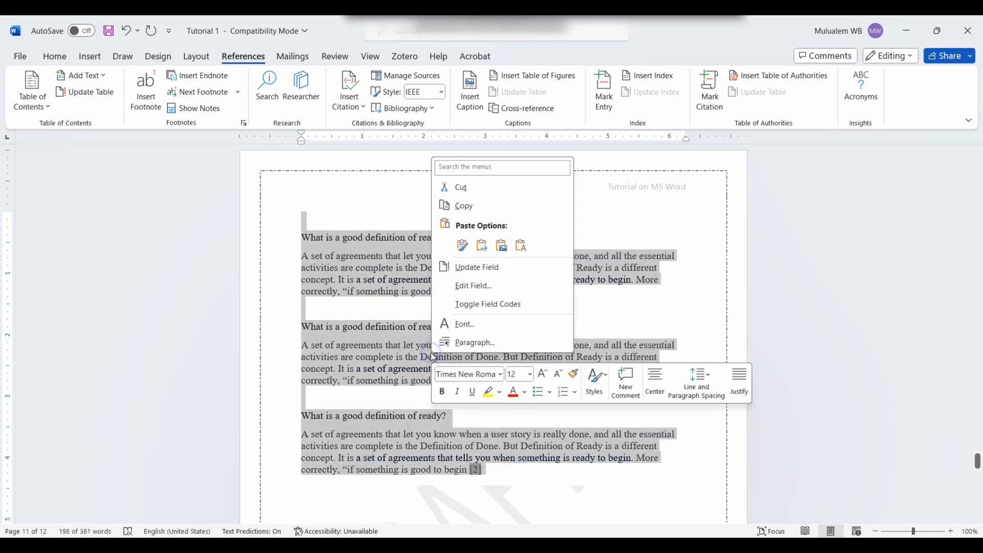
left_click(474, 267)
left_click(487, 471)
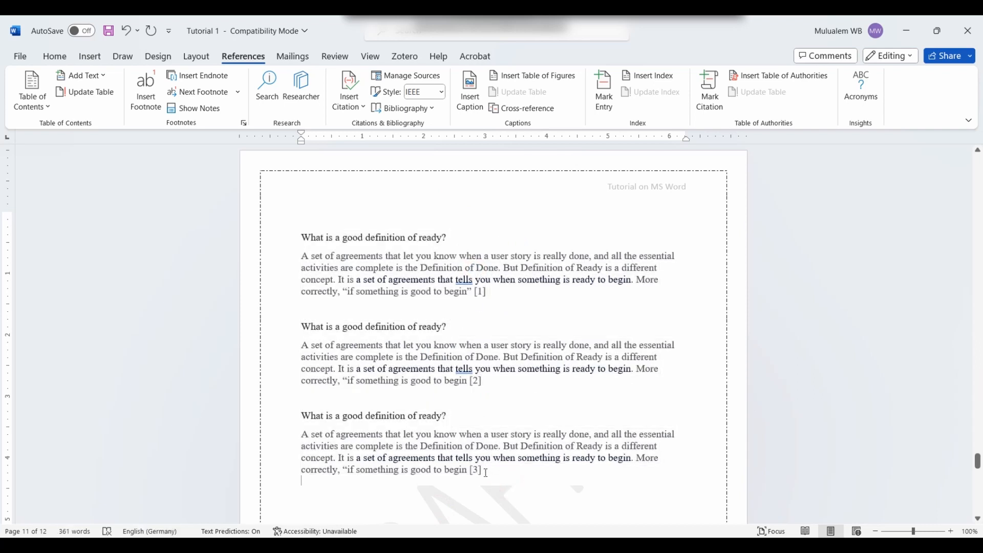
scroll(432, 325, "down", 10)
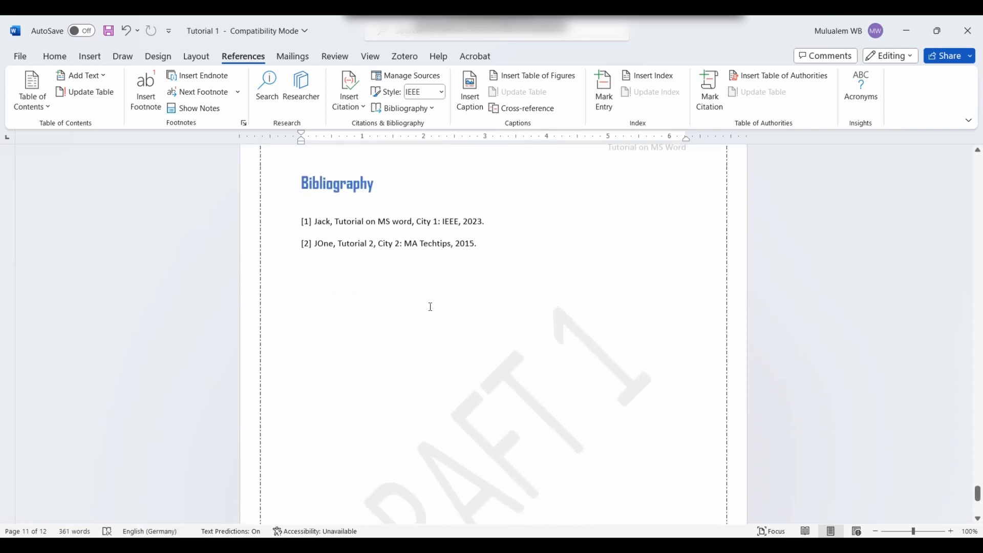
Step: Update the Bibliography field to list all three sources, including REference (2020)
left_click(413, 191)
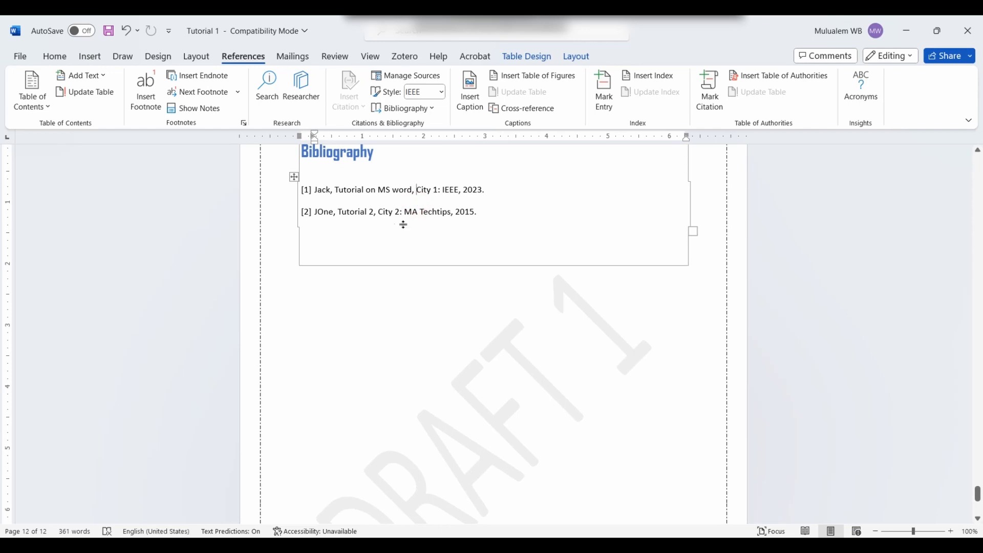
right_click(408, 225)
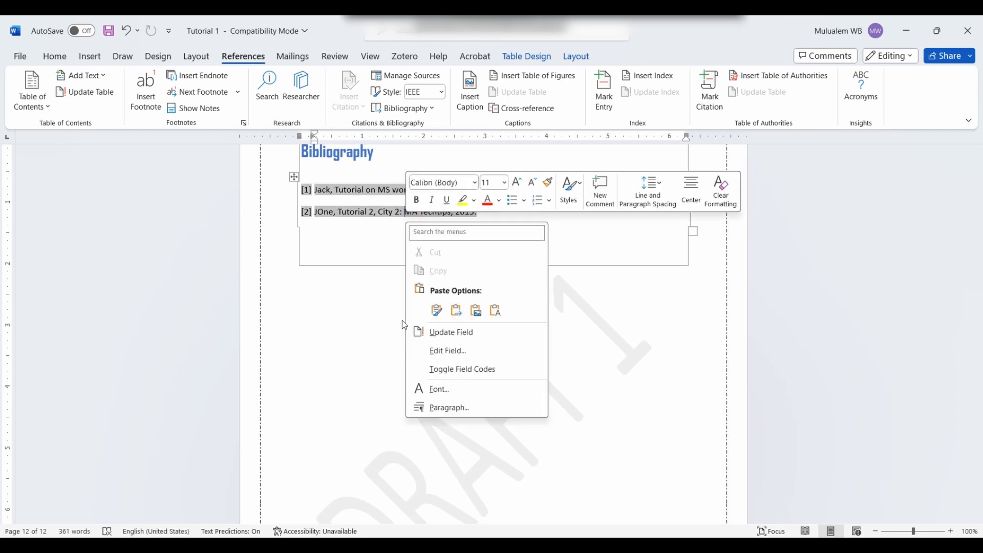
left_click(437, 333)
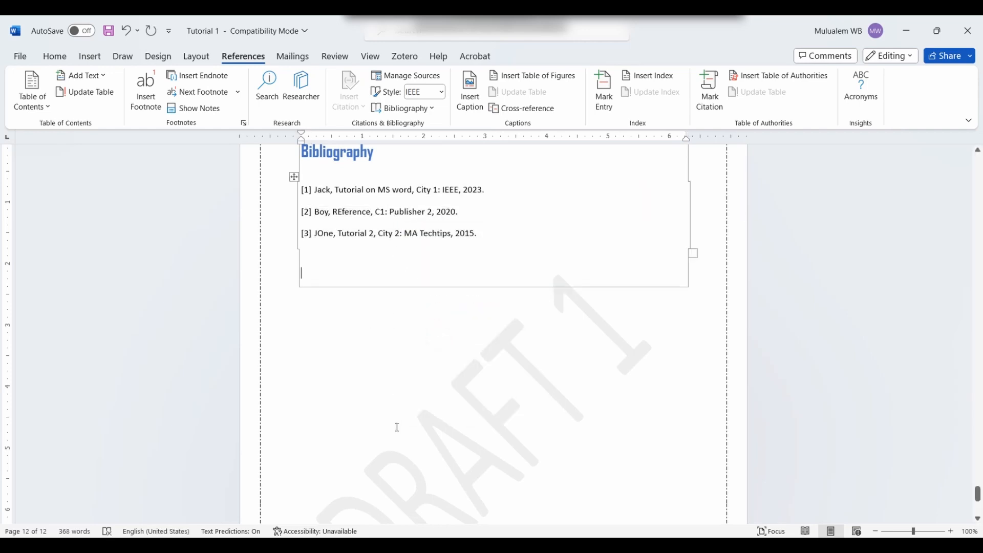
left_click(468, 204)
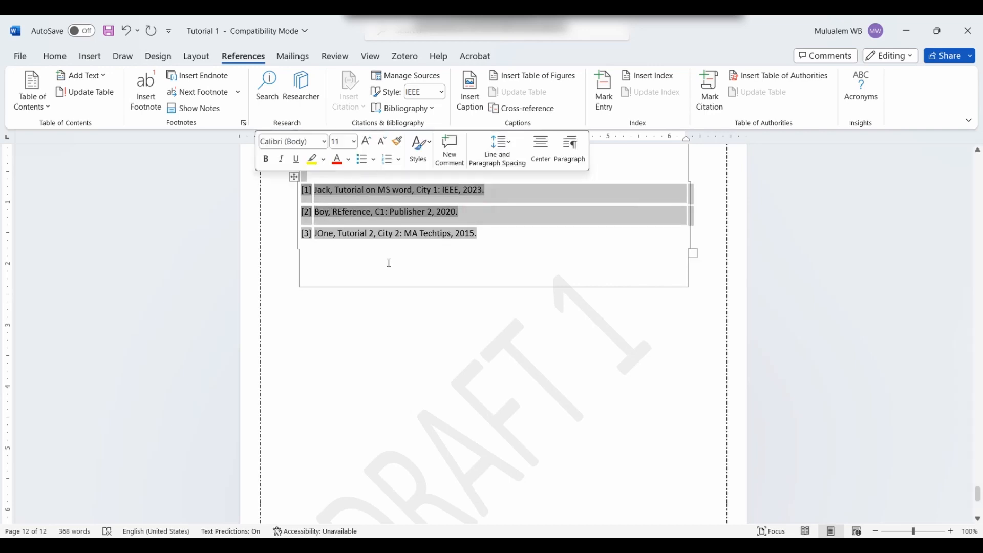
left_click(392, 297)
scroll(411, 358, "up", 5)
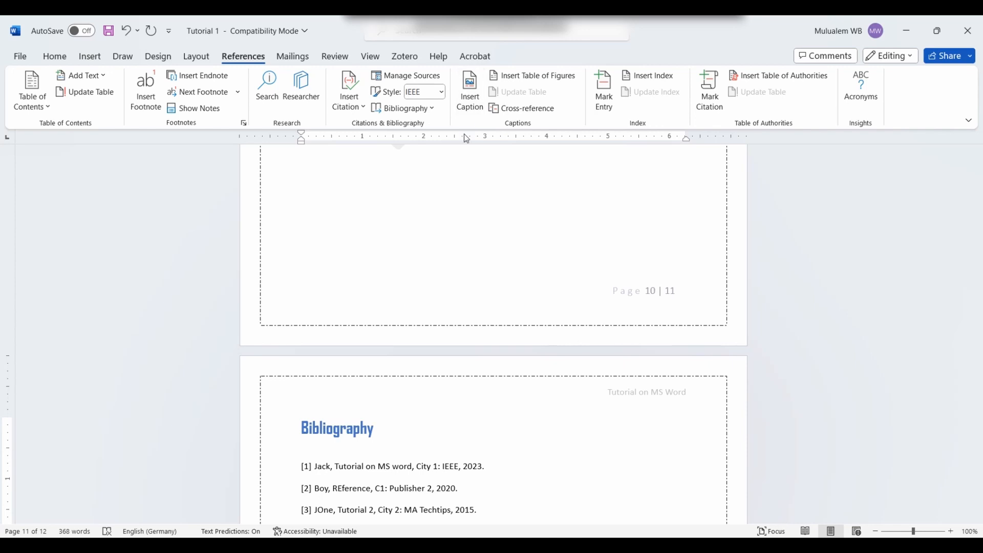
Step: Scroll back up to the Google image on page 7, then select and deselect it
scroll(474, 169, "down", 8)
left_click(463, 169)
scroll(438, 124, "up", 5)
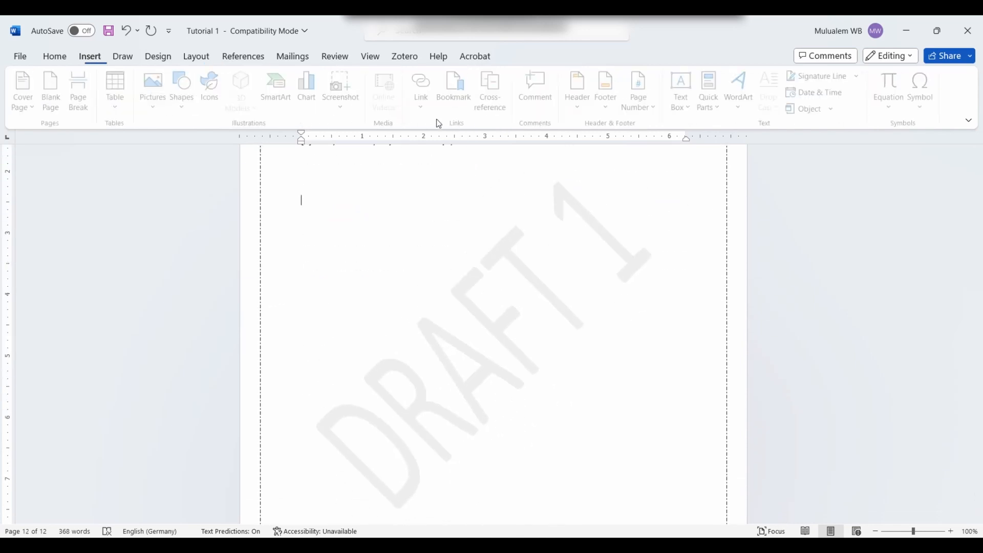
scroll(557, 323, "up", 10)
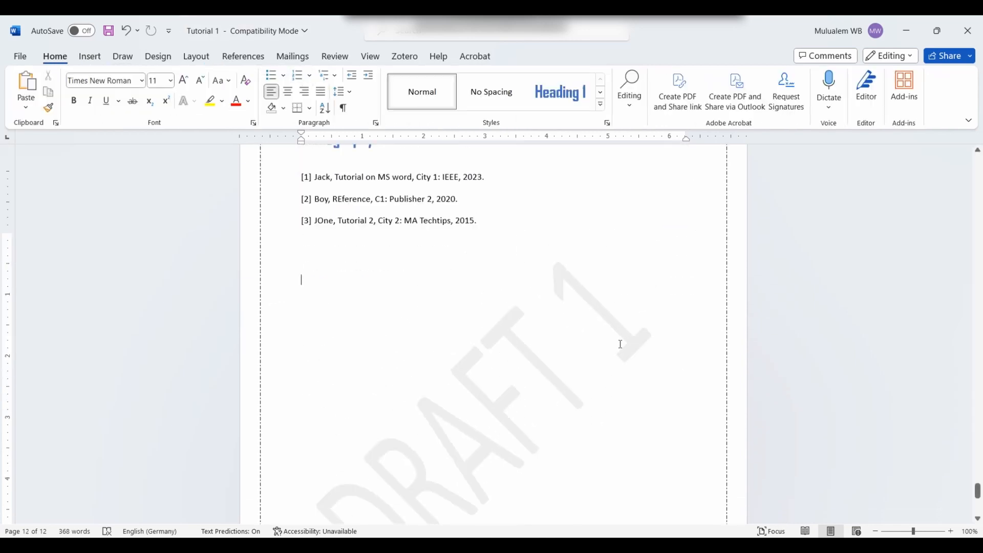
scroll(494, 358, "up", 20)
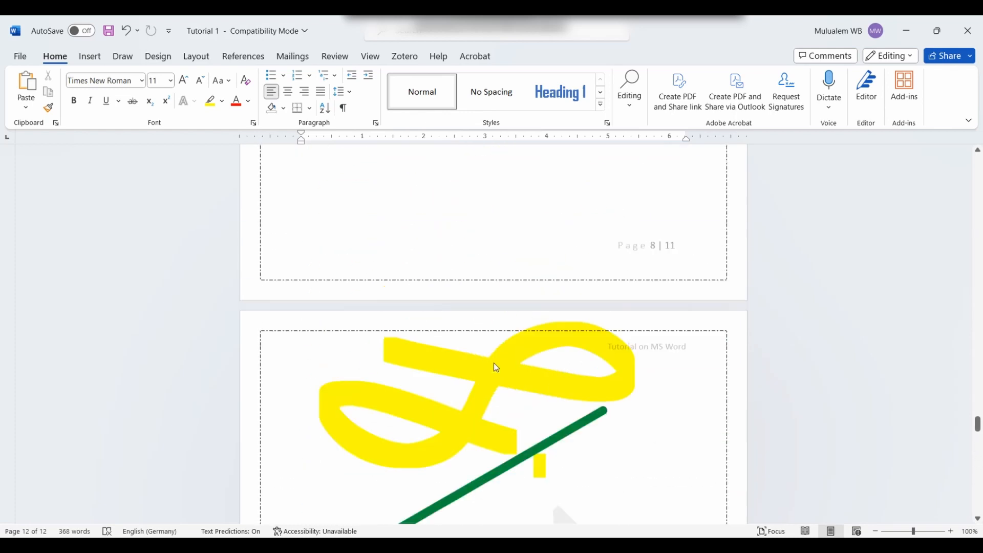
scroll(490, 348, "up", 20)
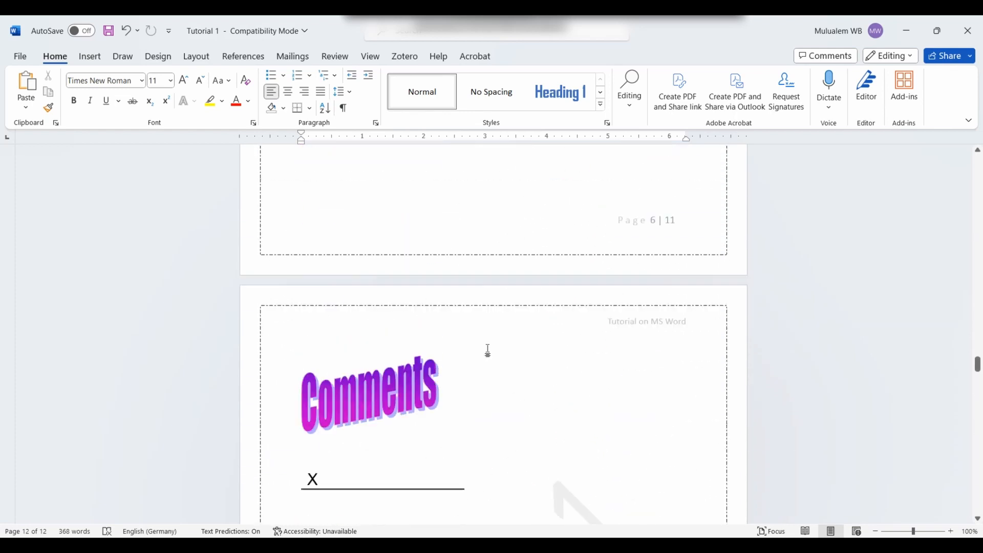
scroll(476, 354, "down", 8)
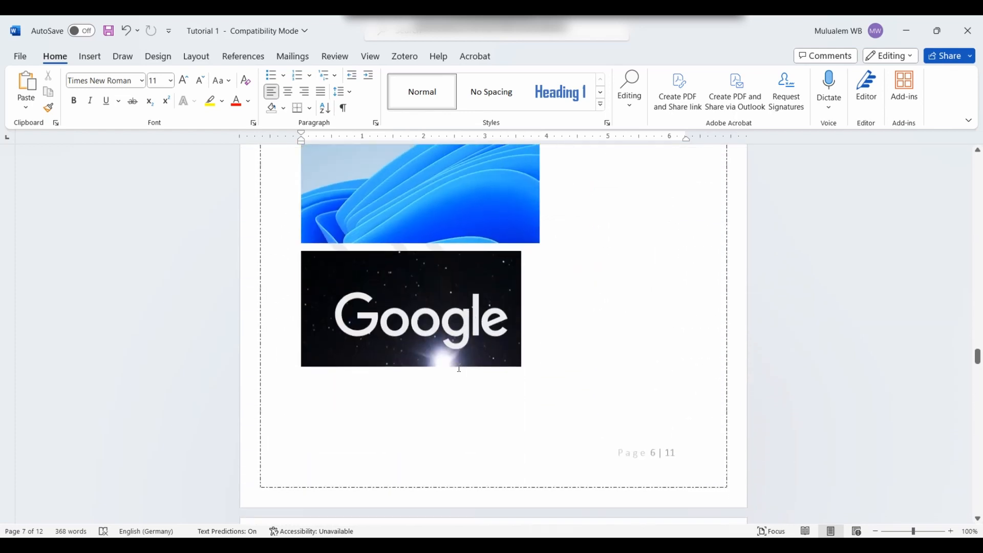
left_click(500, 348)
left_click(545, 370)
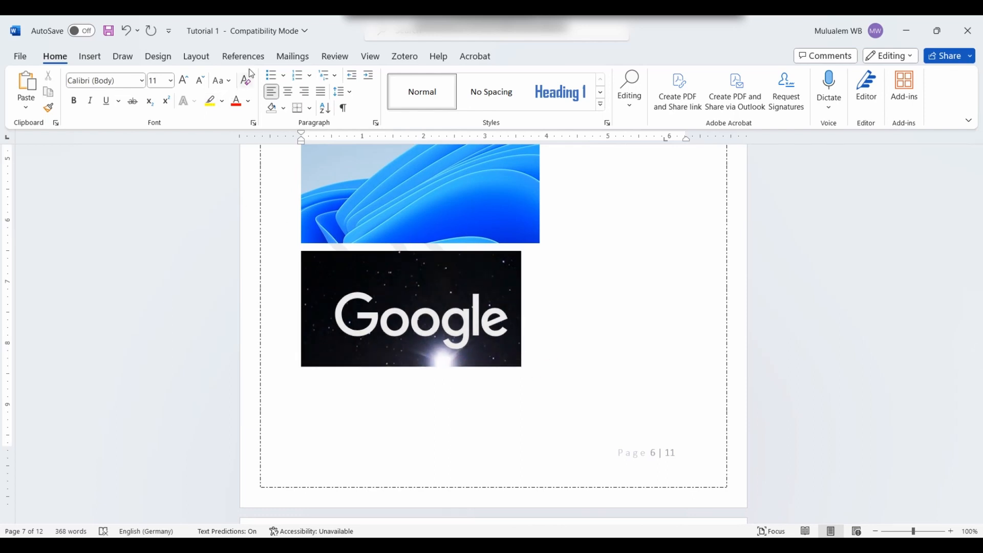
Step: Insert a Figure caption below the Google image and add 'Screenshots of Google' after 'Figure 1'
left_click(243, 56)
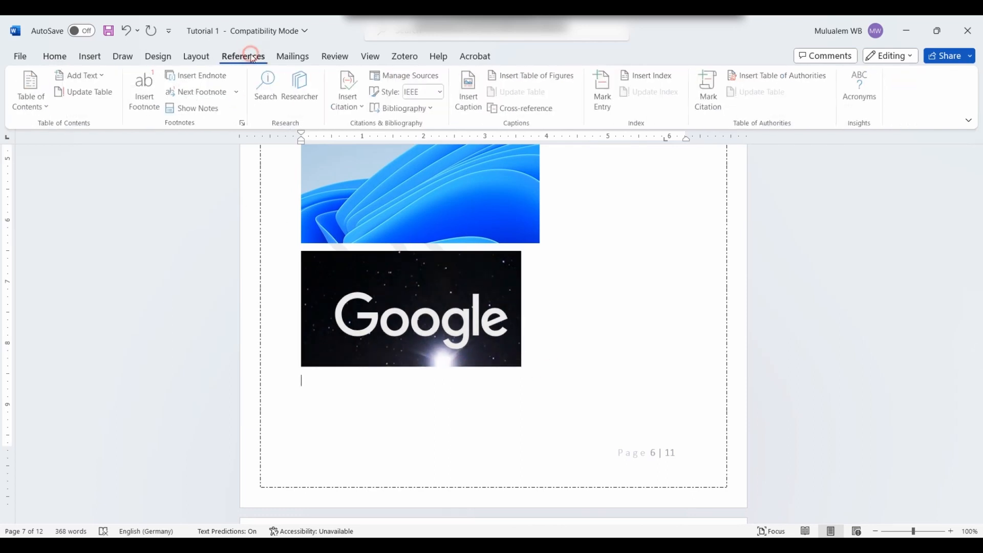
left_click(474, 110)
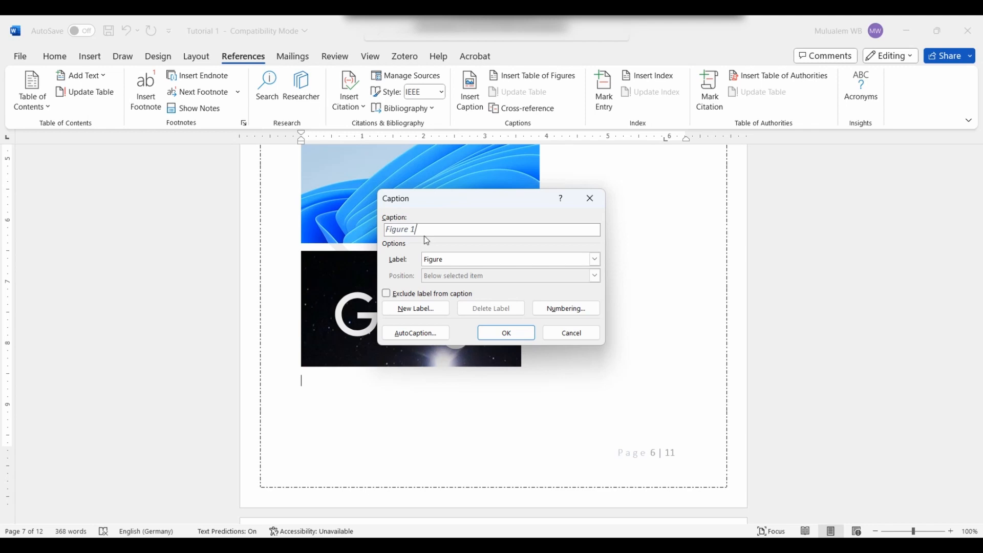
left_click(412, 310)
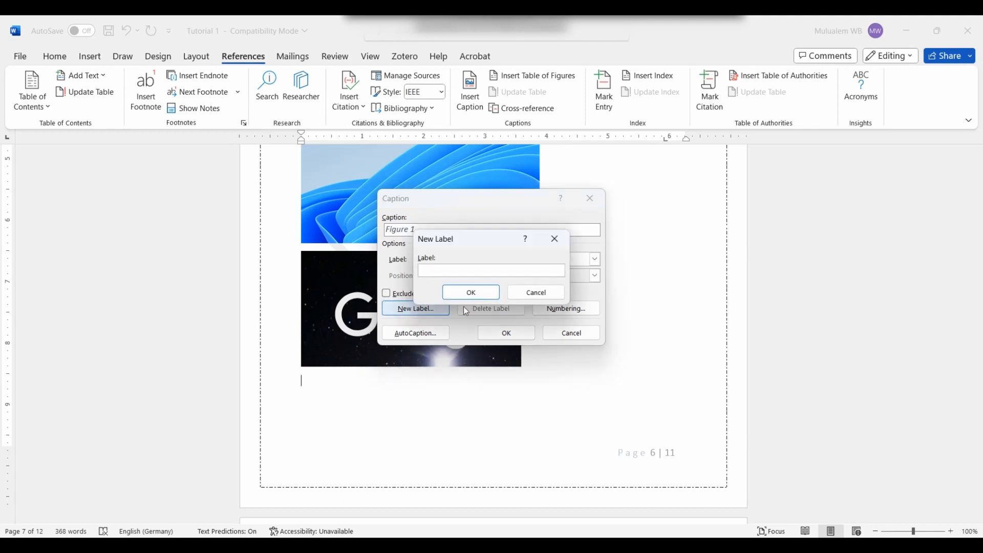
left_click(561, 241)
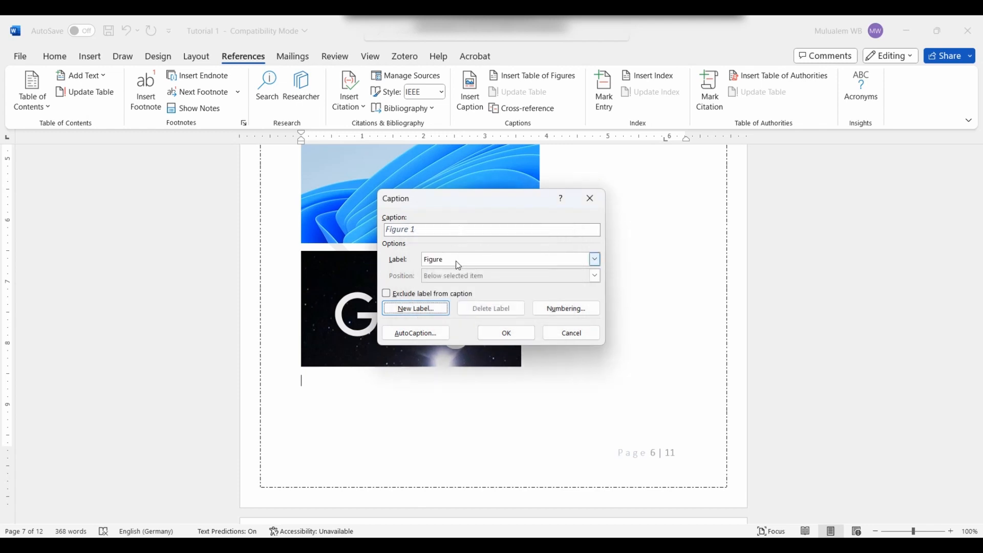
left_click(499, 334)
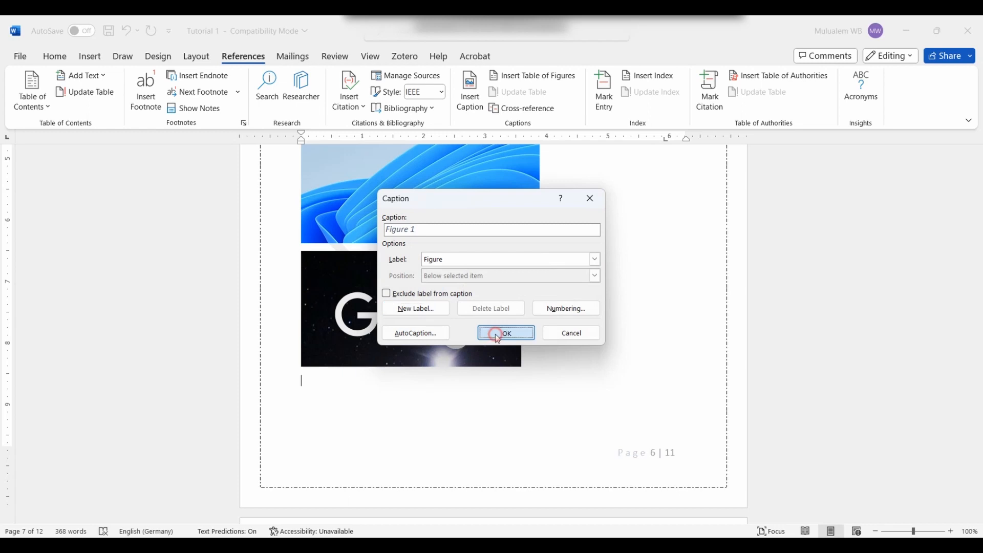
type("Schr")
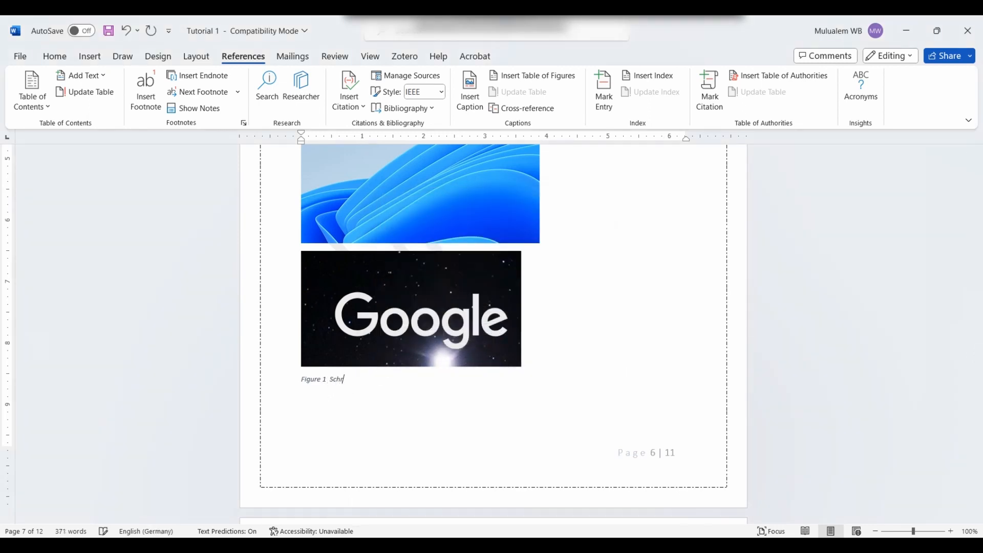
type("een shot")
key("BackSpace")
key("BackSpace")
key("BackSpace")
key("BackSpace")
key("BackSpace")
type("Google")
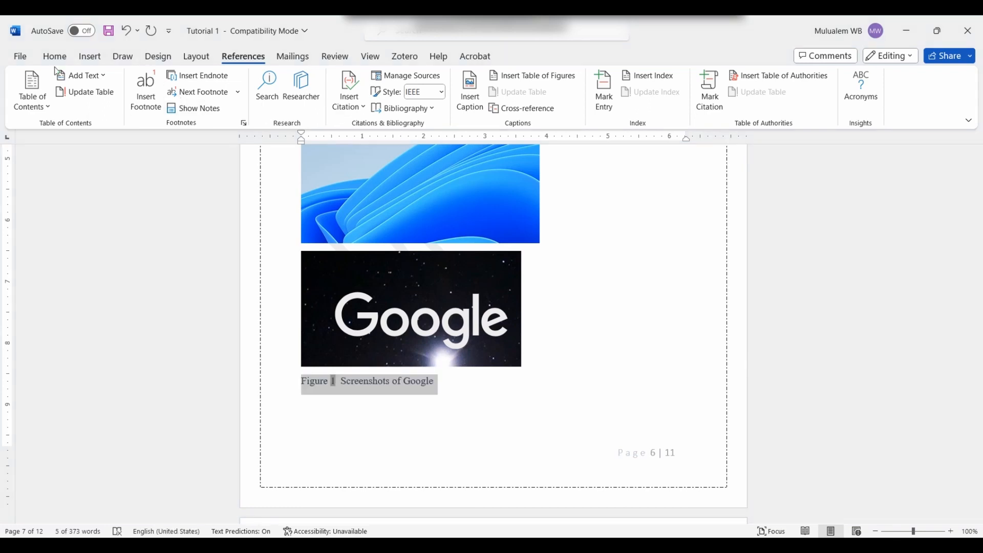
Step: Apply Center alignment to the Figure 1 caption and the Google image
left_click(54, 56)
left_click(288, 91)
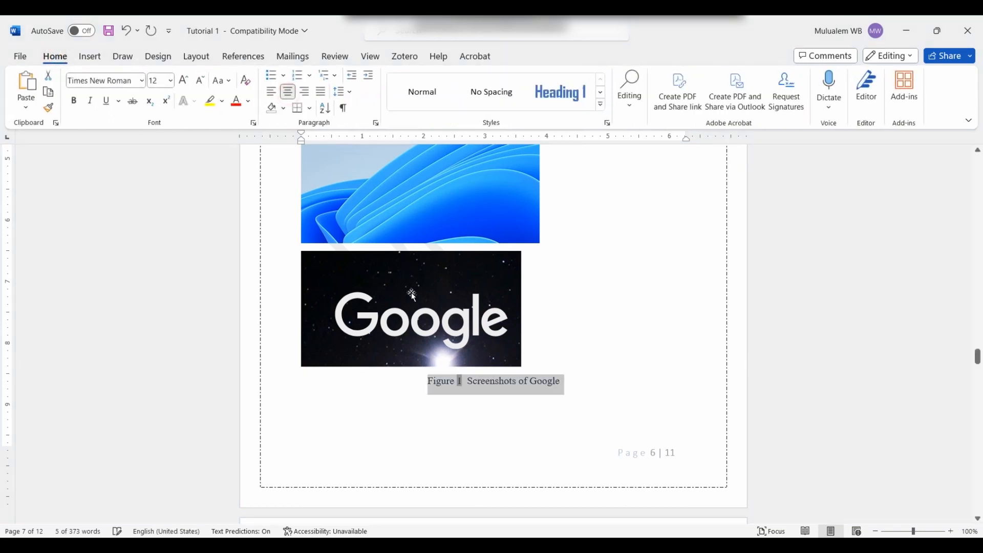
left_click(411, 294)
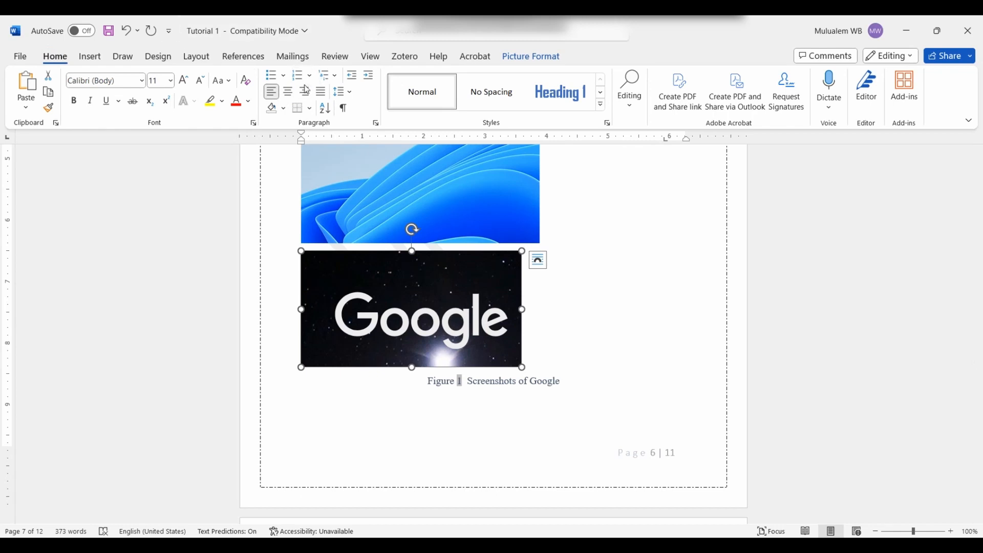
left_click(288, 91)
Step: Select the blue wallpaper image, which gains a '1)' number, then recheck the Google image and caption
left_click(398, 161)
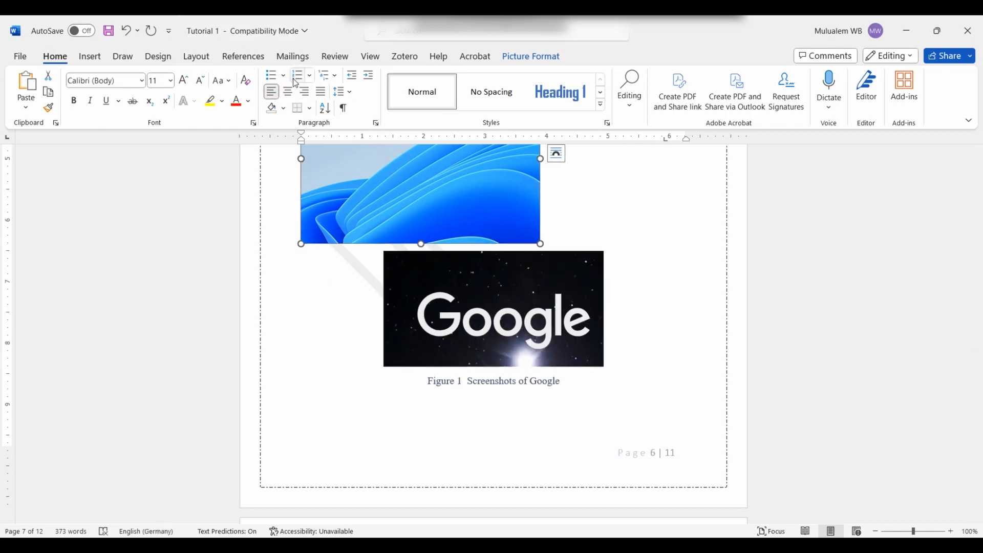
left_click(297, 75)
left_click(550, 330)
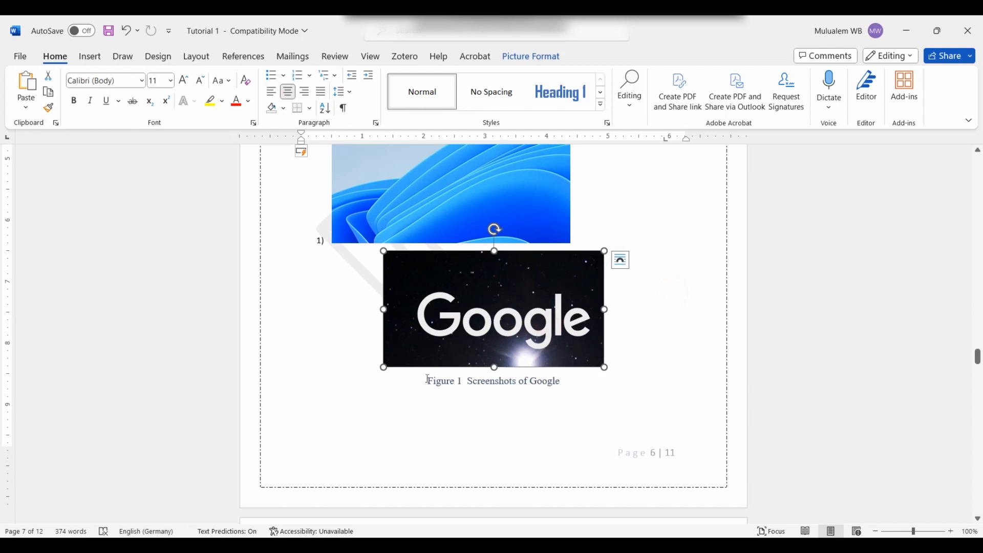
left_click(463, 381)
left_click(575, 367)
left_click_drag(569, 382, 417, 391)
left_click(428, 418)
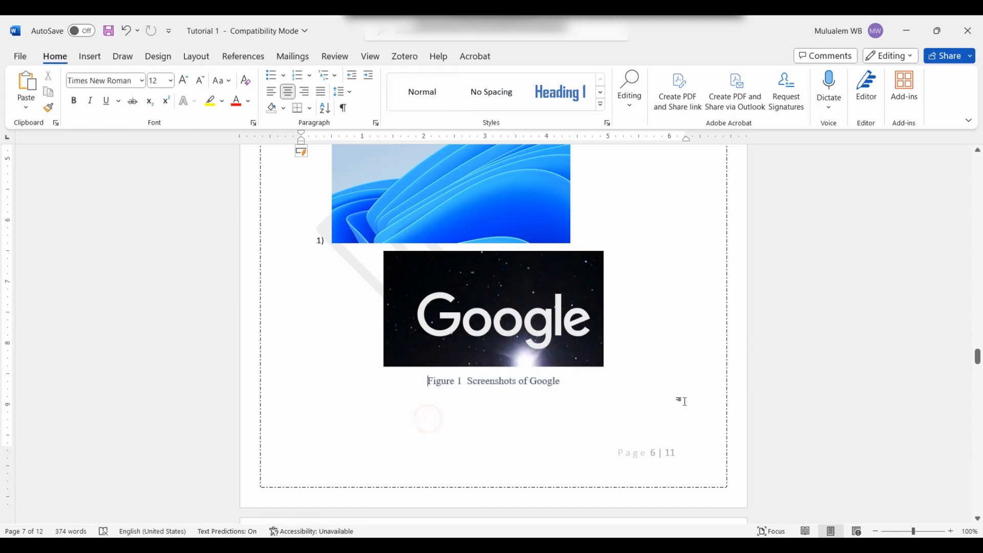
scroll(503, 401, "up", 10)
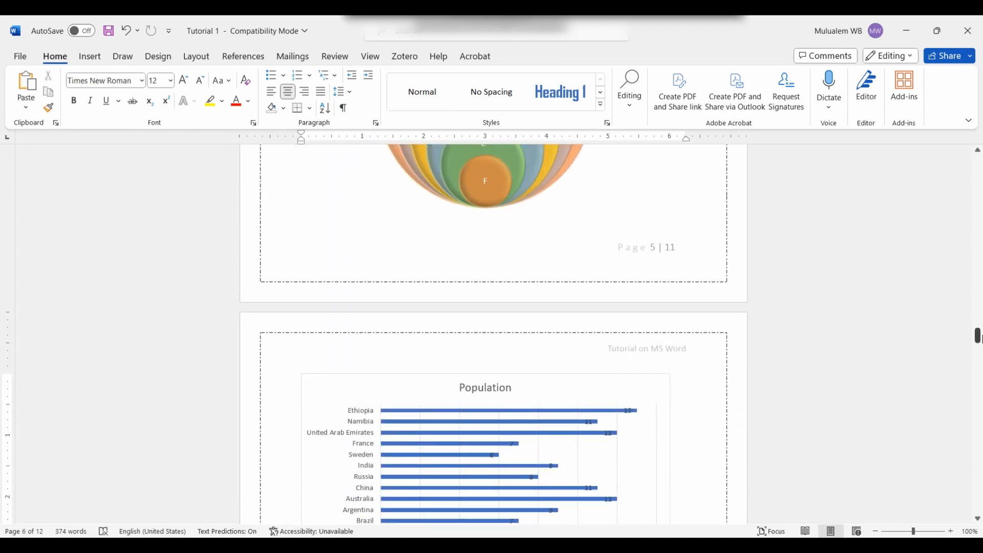
Step: Add a page break after the contents page and open the Table of Figures dialog
left_click_drag(982, 338, 980, 156)
scroll(434, 391, "down", 6)
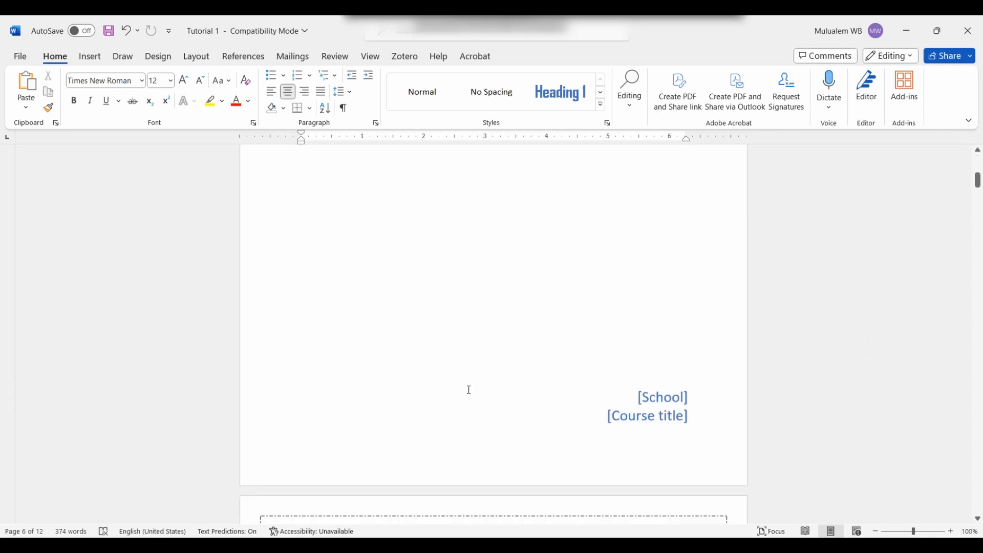
scroll(469, 390, "down", 15)
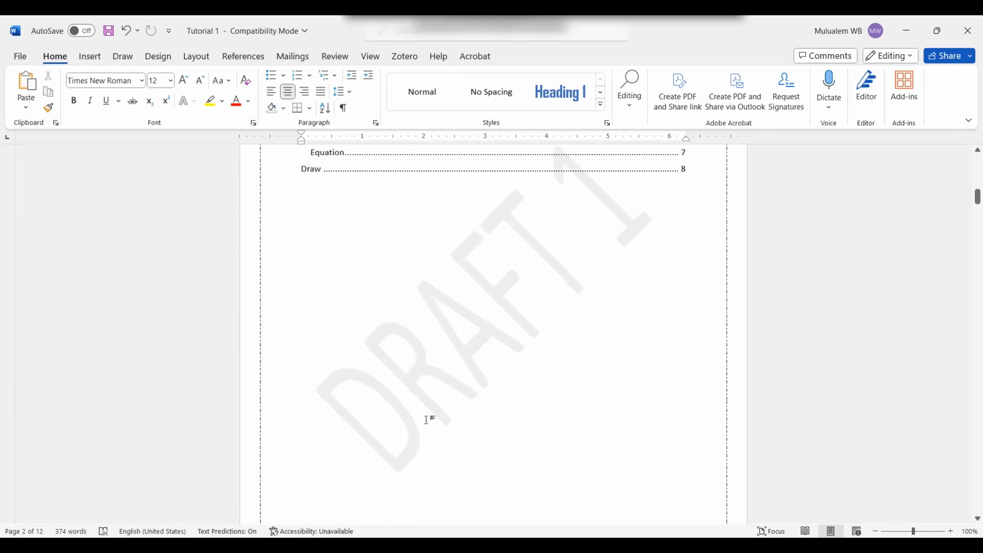
scroll(413, 421, "up", 4)
scroll(410, 417, "down", 10)
left_click(350, 210)
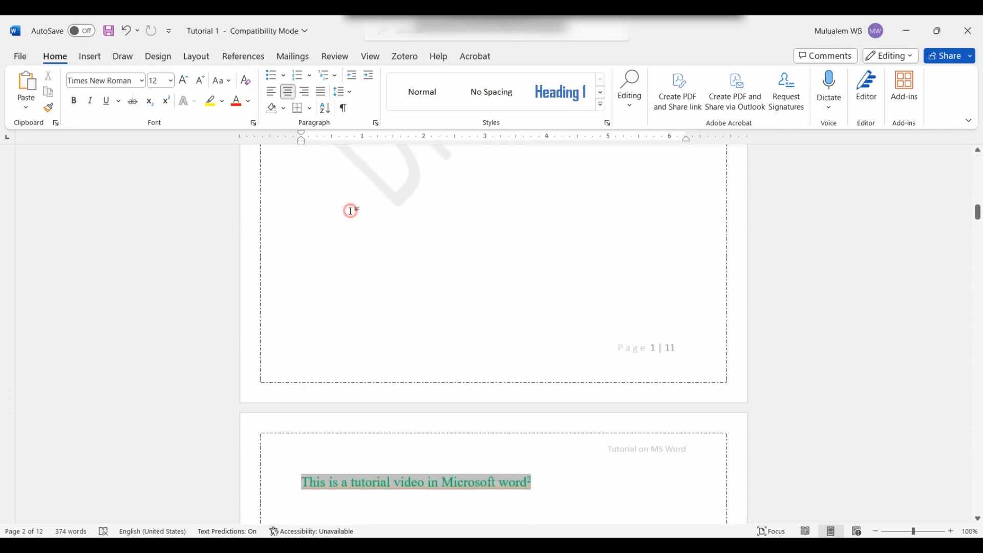
left_click(90, 59)
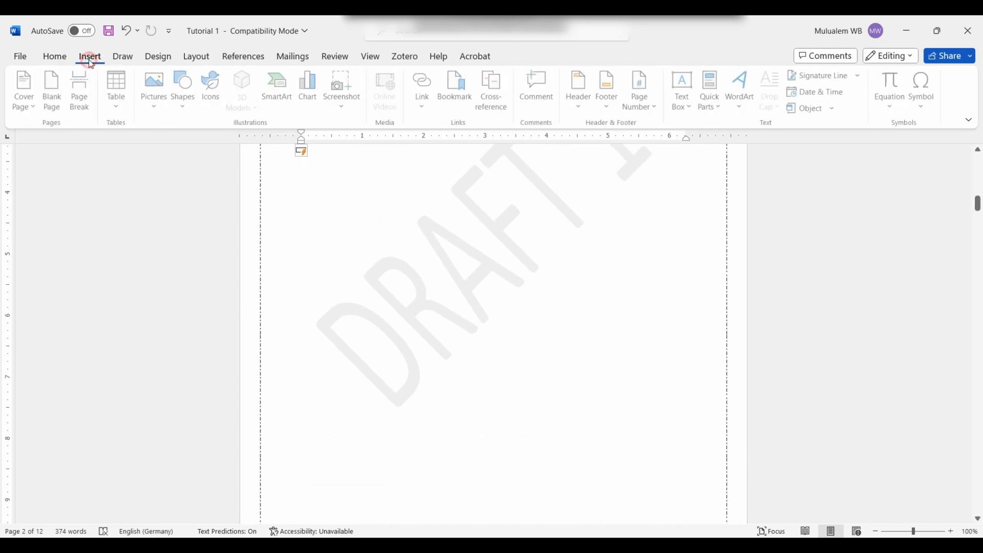
left_click(81, 97)
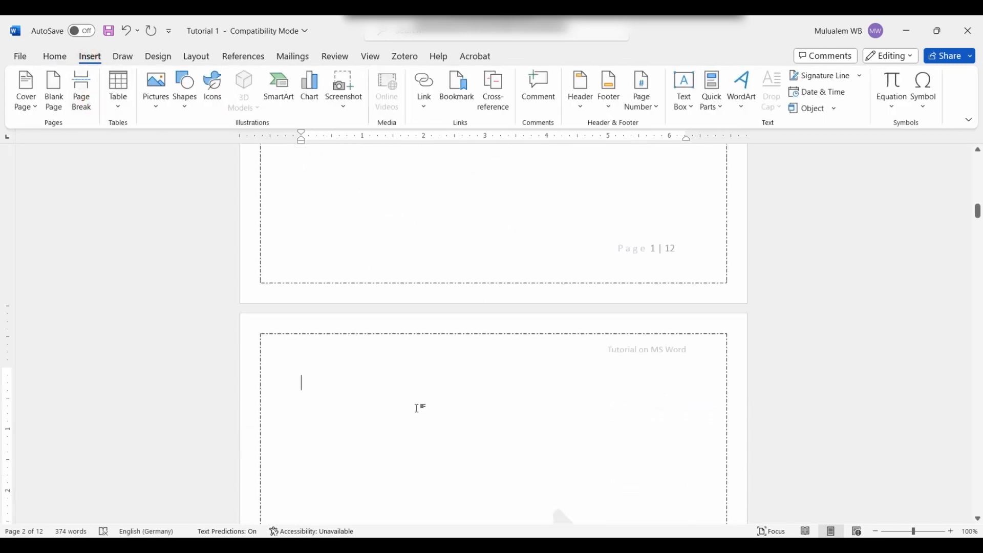
left_click(247, 57)
left_click(539, 77)
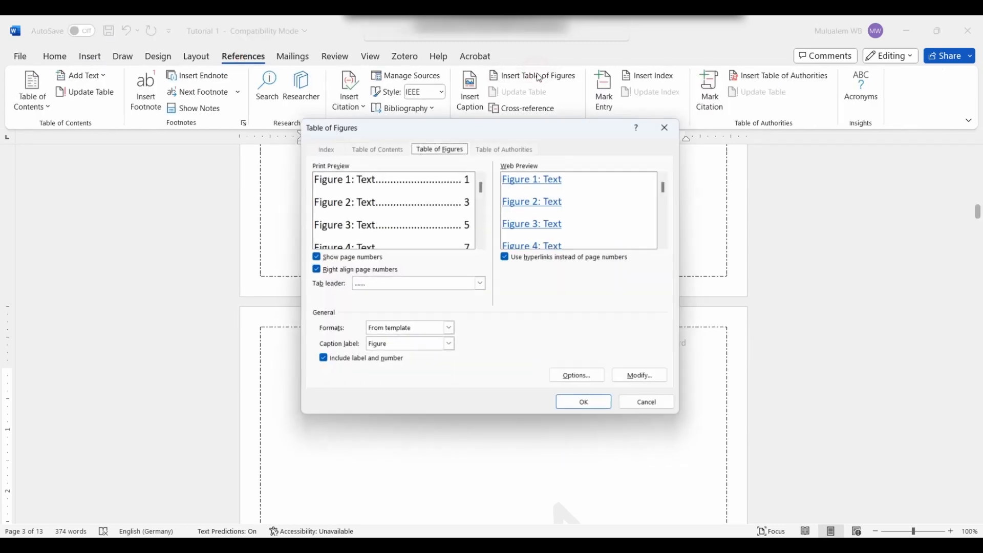
Step: Insert the table of figures, listing Figure 1 Screenshots of Google on page 7
left_click(603, 408)
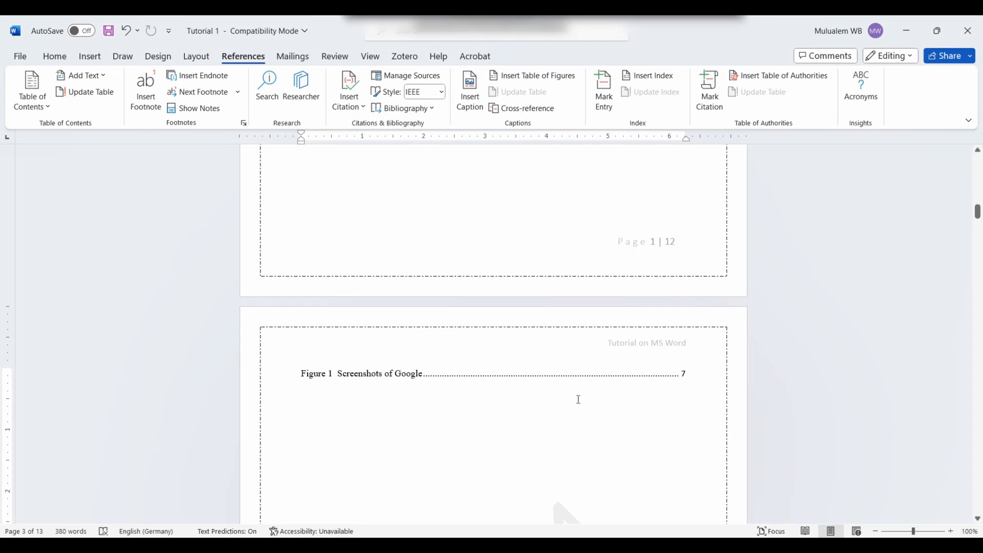
left_click(305, 373)
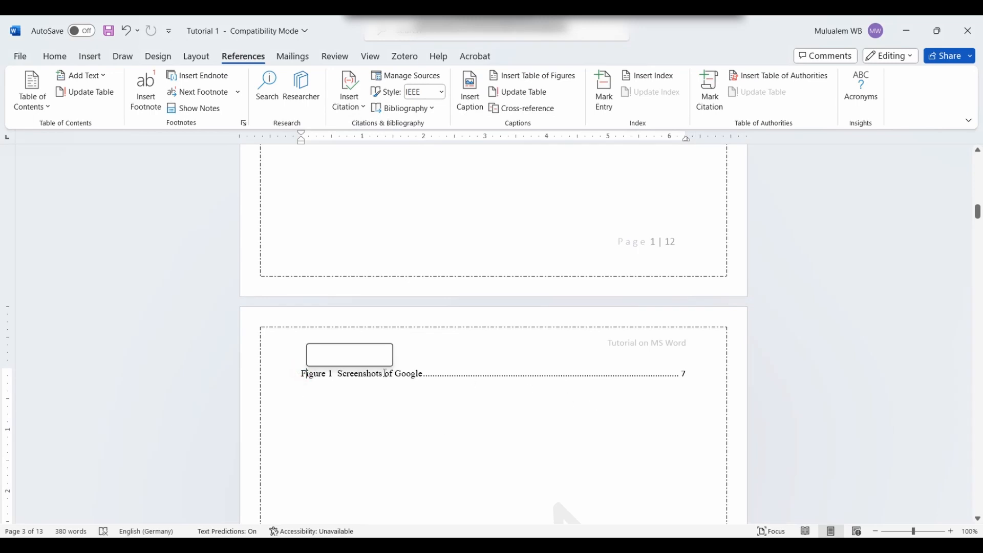
left_click(424, 373)
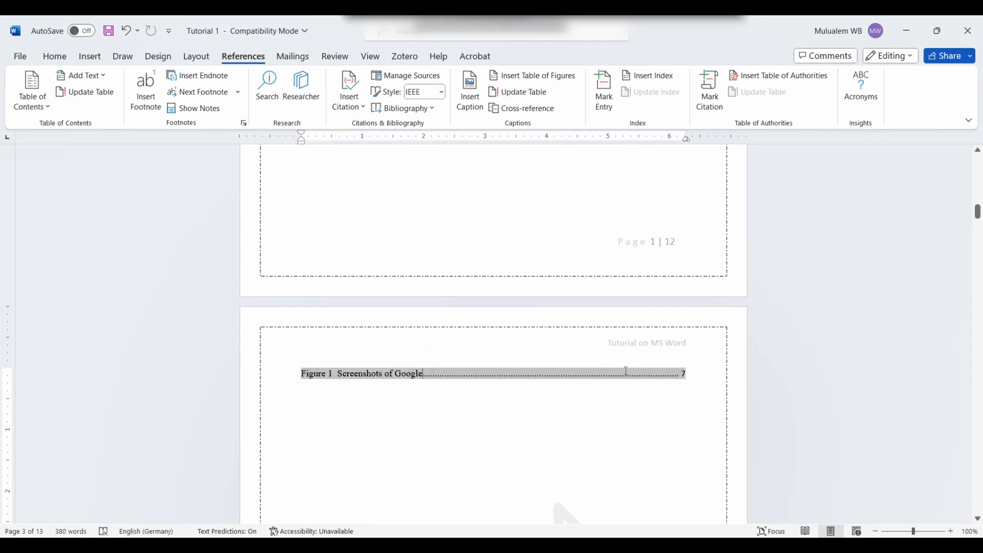
Step: Add the heading 'List of Figures' on a new line above the figures list
left_click(296, 368)
key("Return")
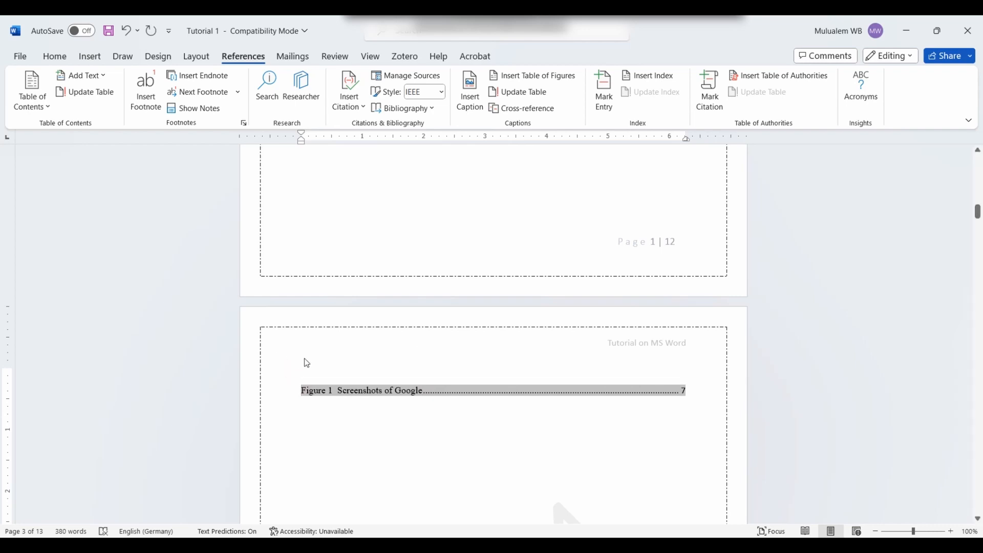
left_click(305, 368)
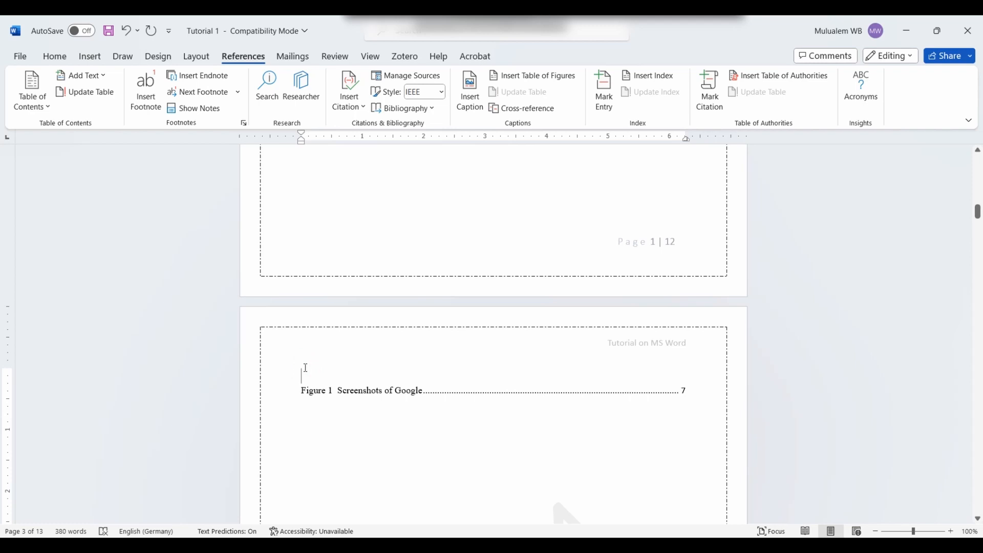
type("List of")
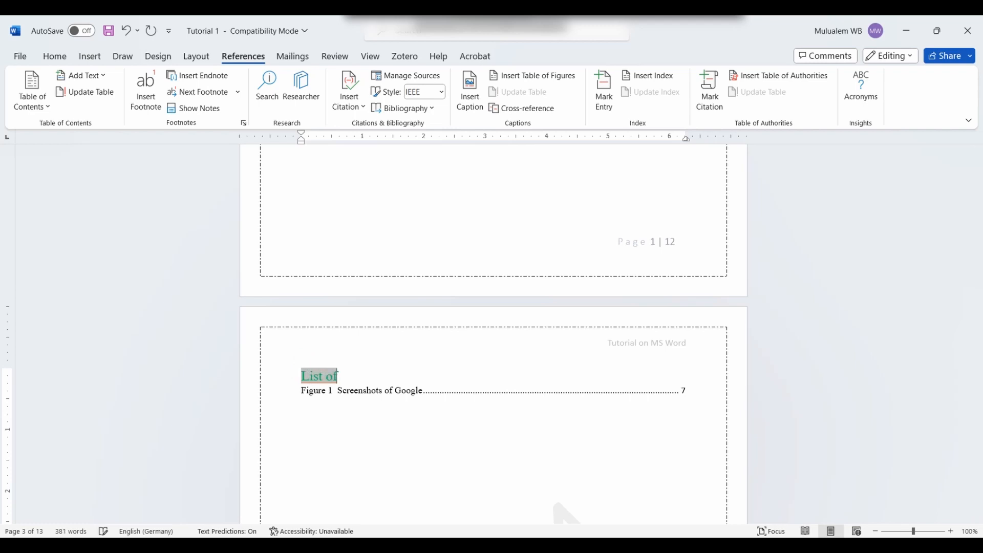
type(" F")
key("BackSpace")
type("Fih")
key("BackSpace")
type("gures")
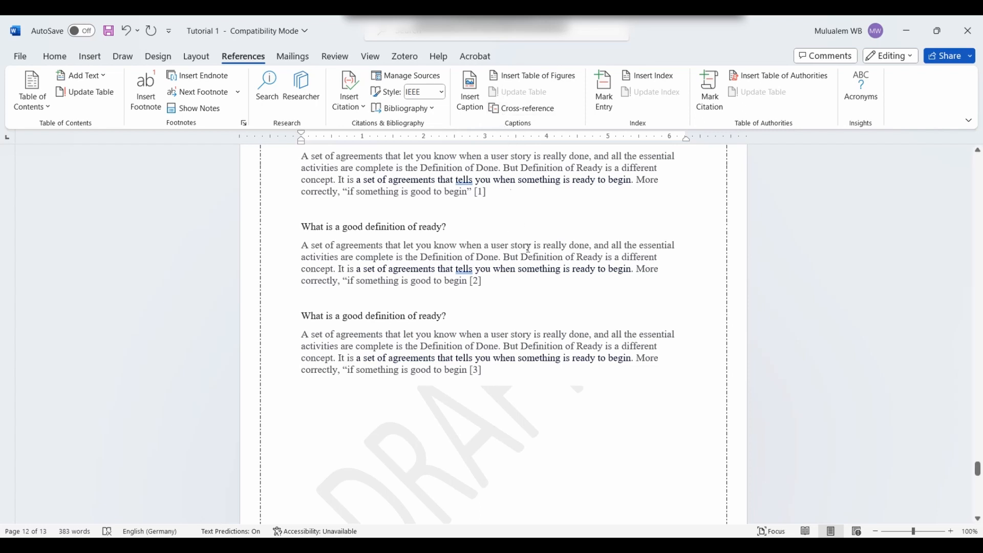
Step: Select and then deselect the word 'tells' in the definition paragraph
double_click(464, 180)
left_click(467, 185)
scroll(470, 228, "down", 6)
scroll(374, 241, "up", 3)
Step: View the Start Mail Merge document types, then switch to the Review tab
left_click(302, 58)
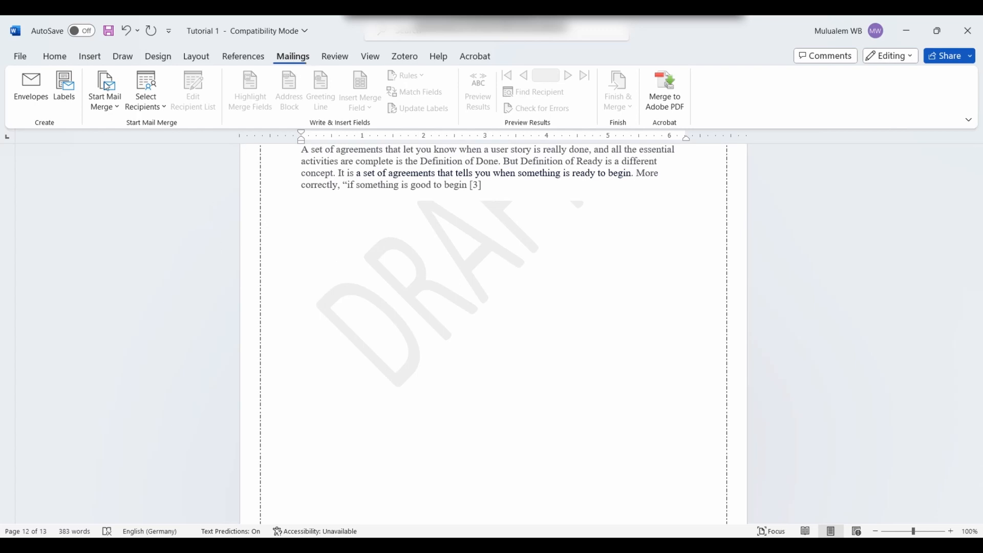
left_click(113, 109)
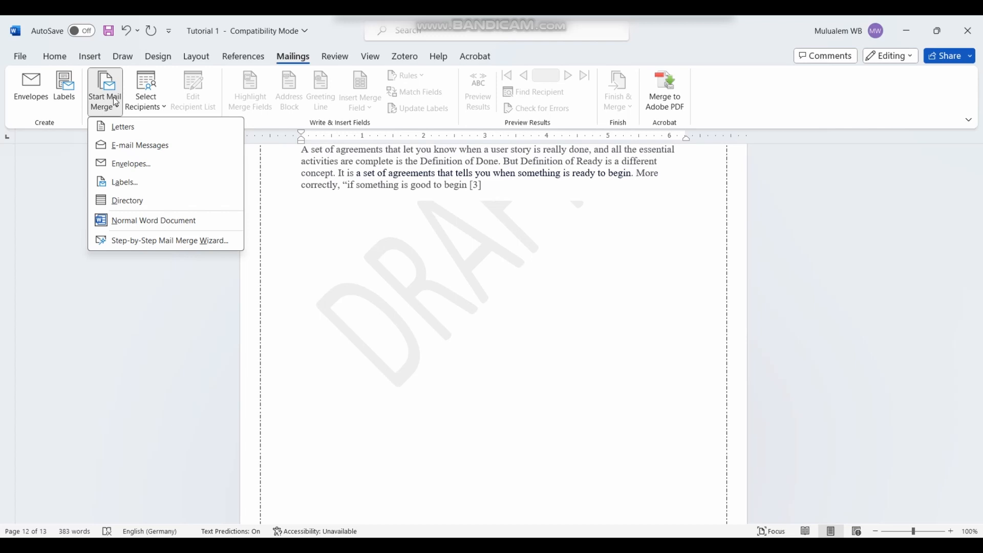
left_click(448, 320)
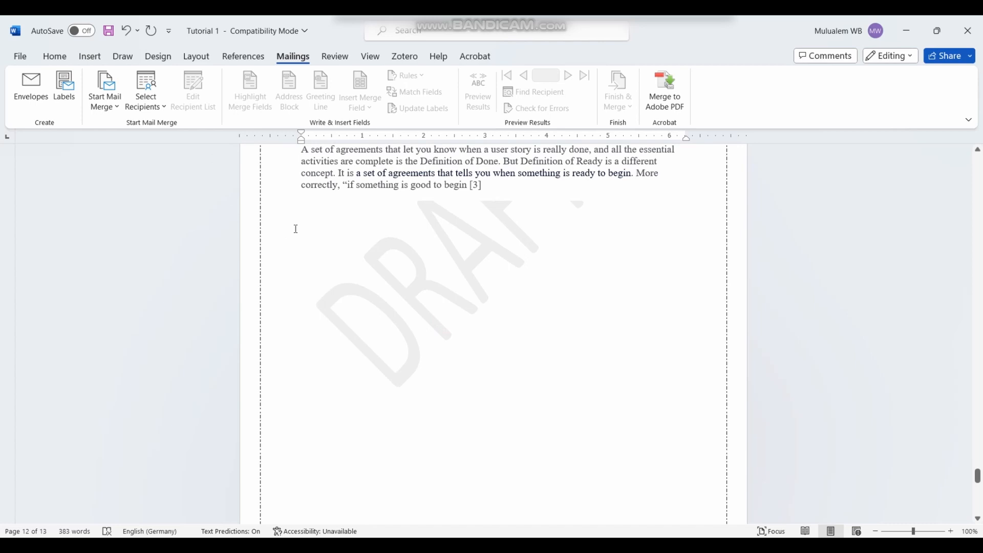
left_click(335, 56)
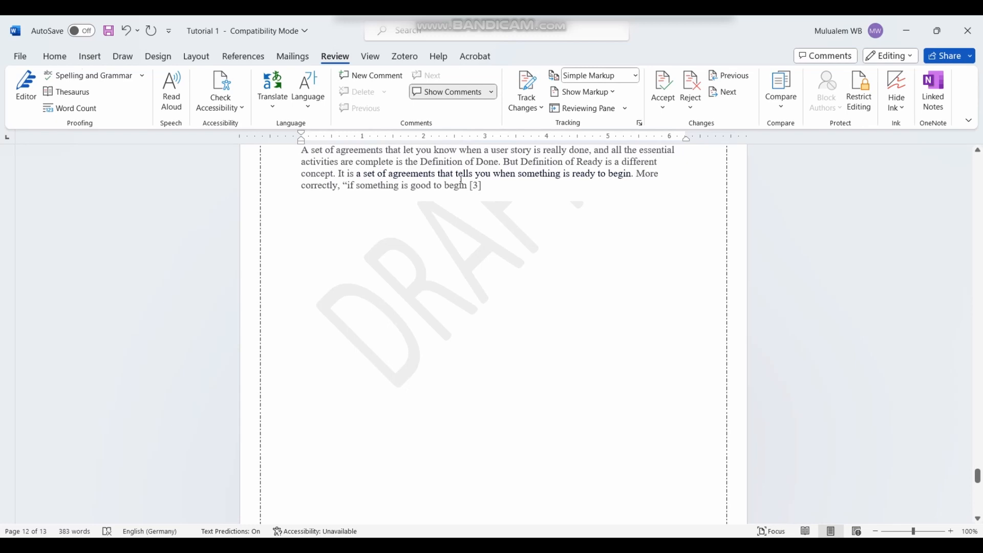
Step: Paste the copied heading and paragraph and select the pasted text
left_click(142, 75)
left_click(323, 295)
type("What is a good definition of ready? A set of agreements that let you know when a user story is really done, and all the essential activities are complete is the Definition of Done. But Definition of Ready is a different concept. It is a set of agreements that tells you when something is ready to begin. More correctly, \"if something is good to begin [3]")
left_click_drag(486, 279, 285, 226)
Step: Run Spelling and Grammar, accept 'tell' in place of 'tells', and close the Editor
left_click(142, 75)
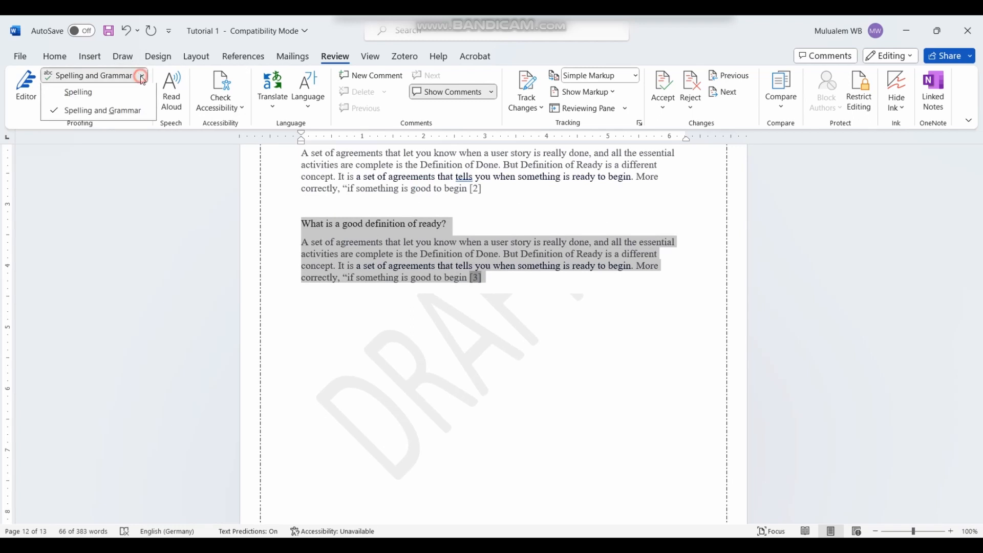
left_click(125, 110)
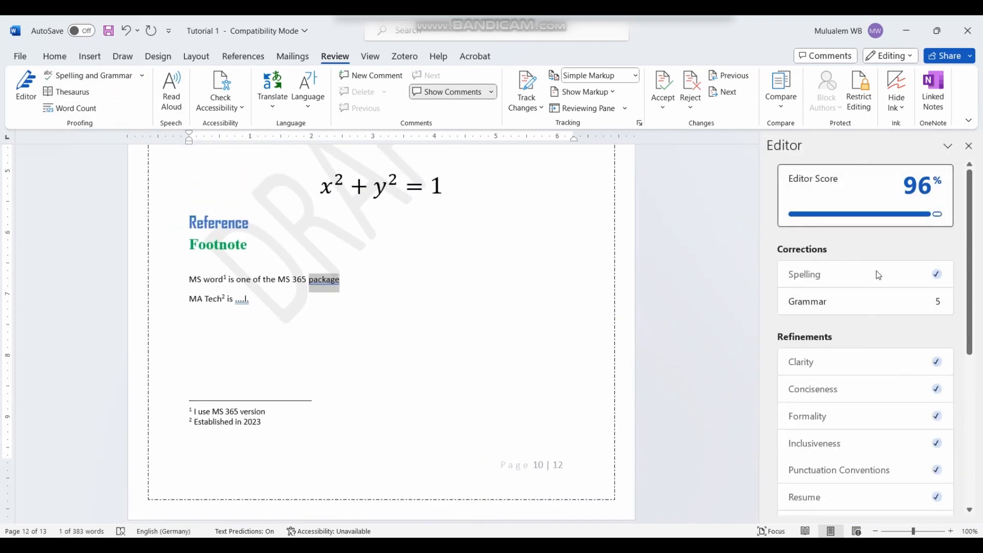
left_click(860, 301)
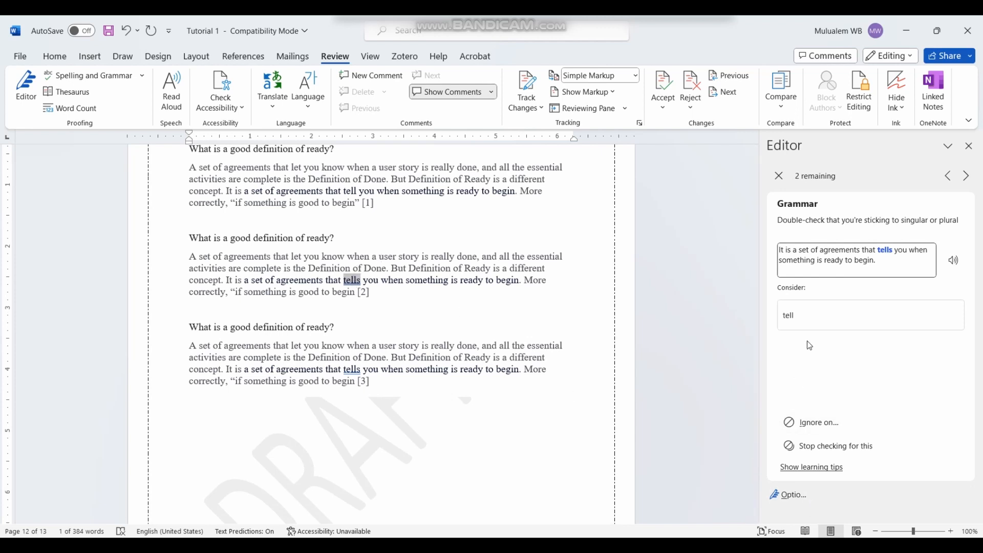
left_click(829, 309)
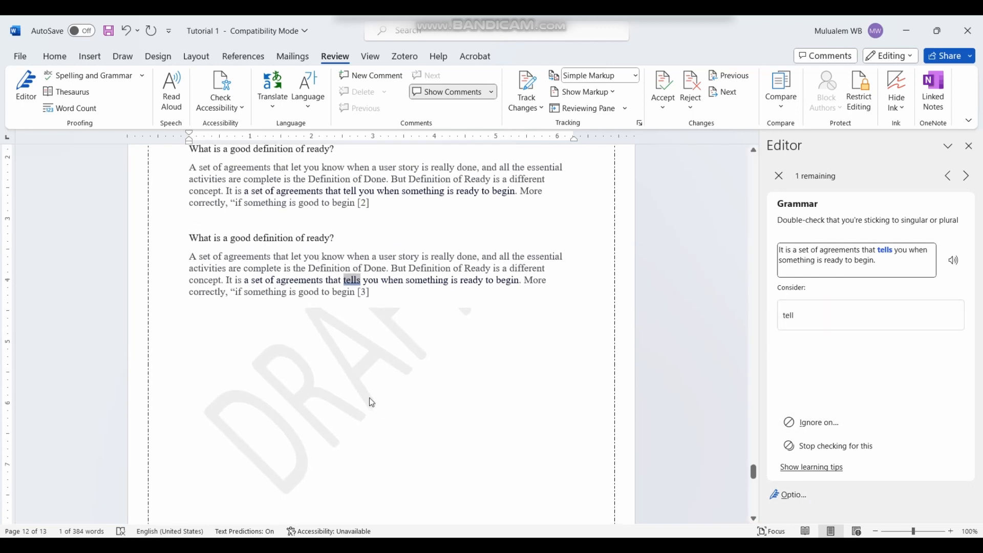
left_click(369, 400)
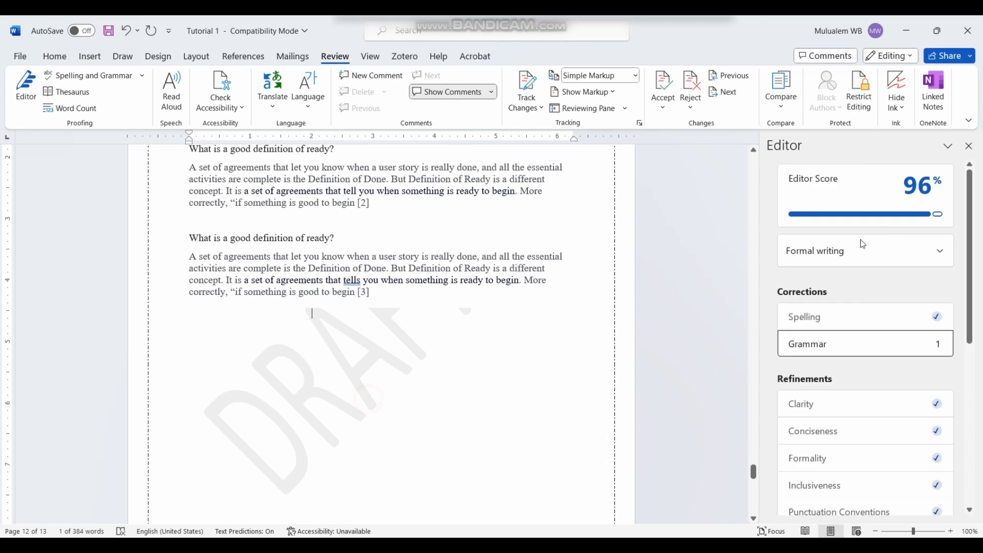
left_click(970, 147)
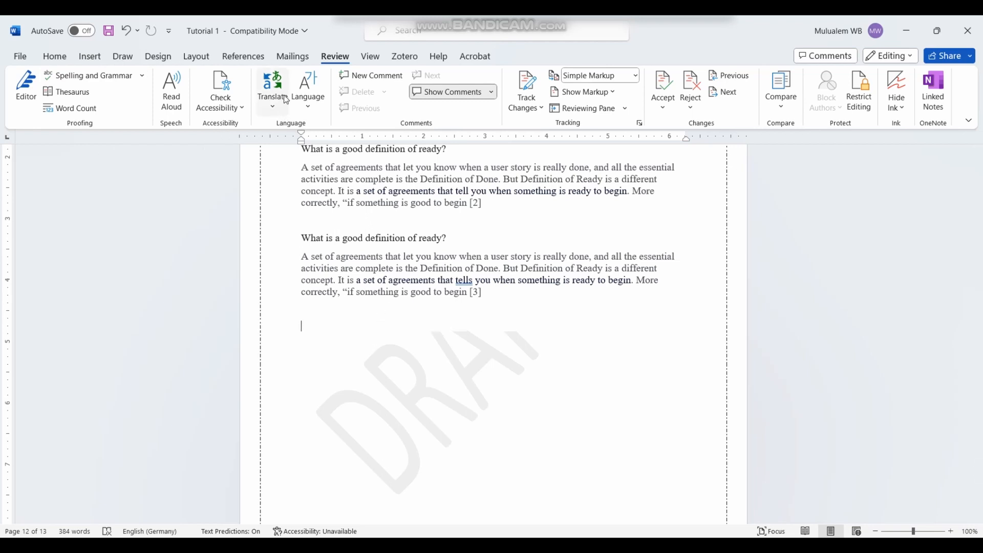
Step: Select the phrase 'if something is good to begin' in the [3] paragraph
left_click(475, 292)
left_click(402, 355)
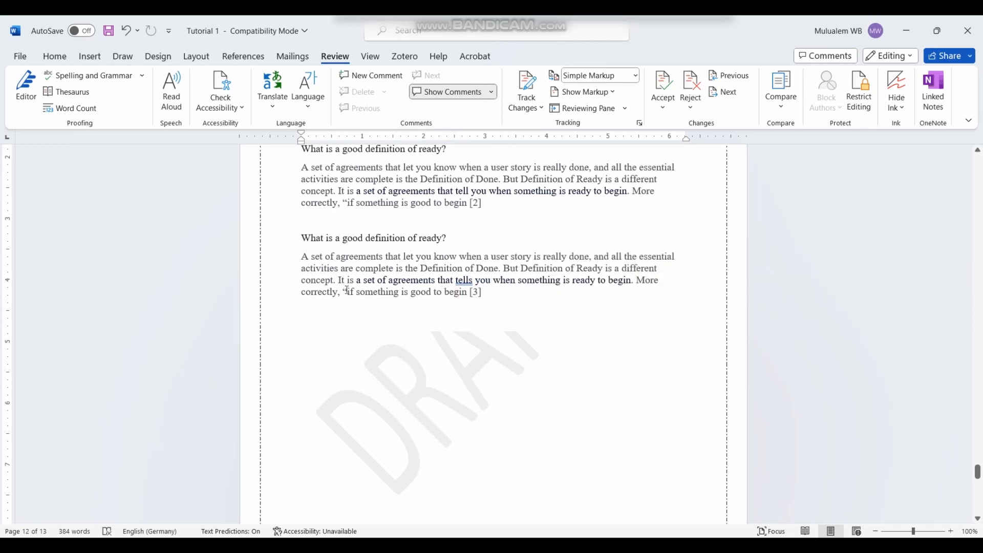
left_click_drag(347, 291, 457, 293)
left_click(372, 291)
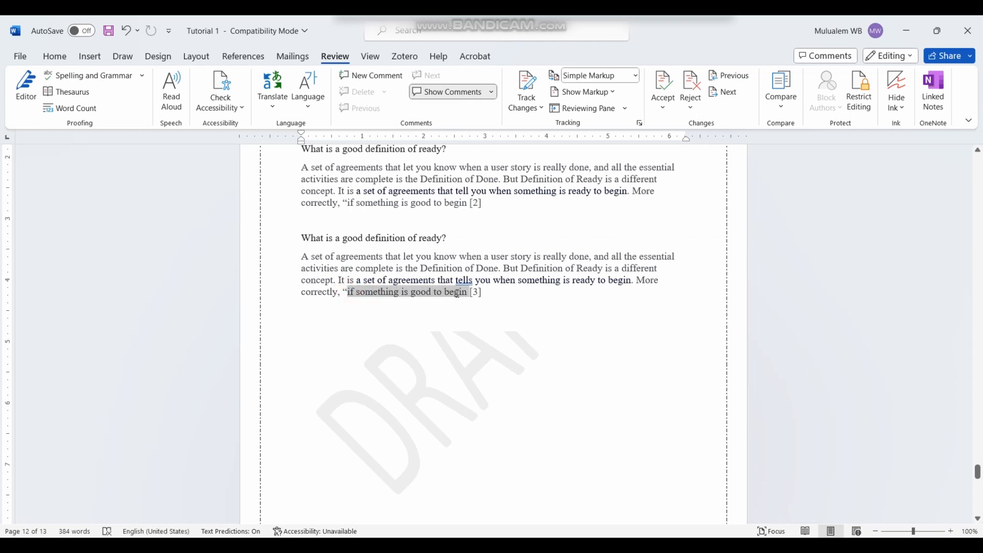
Step: Translate the selected phrase to Hindi and insert the translation
left_click(283, 107)
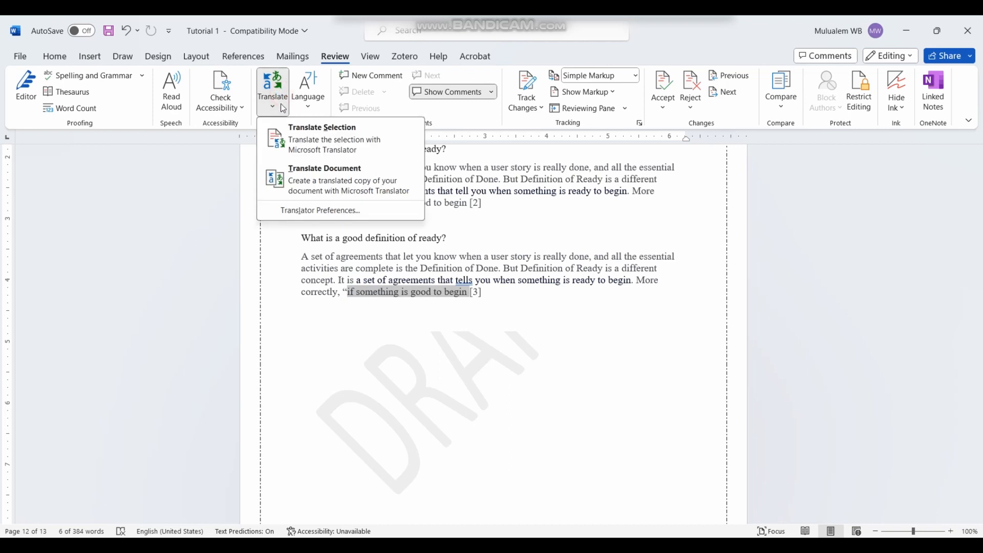
left_click(327, 146)
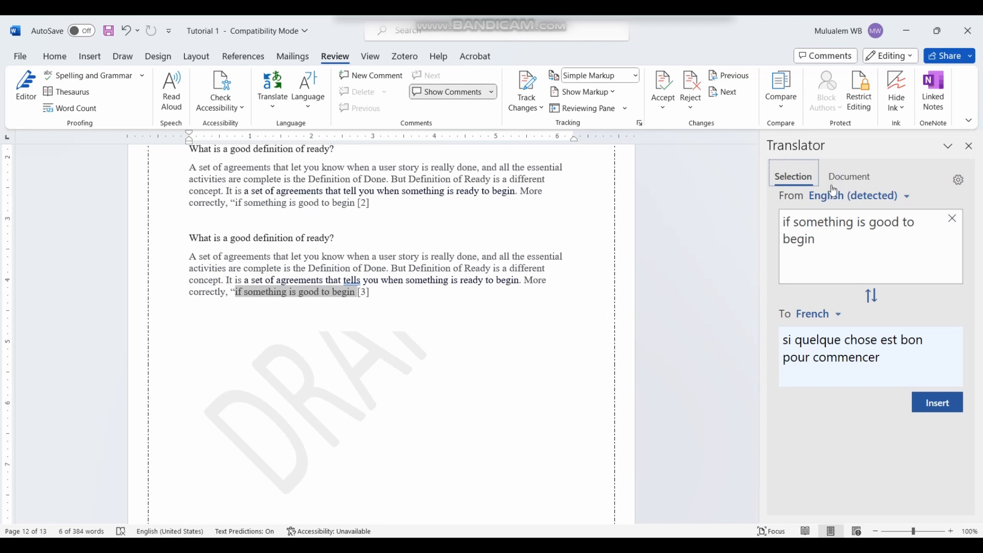
left_click(838, 315)
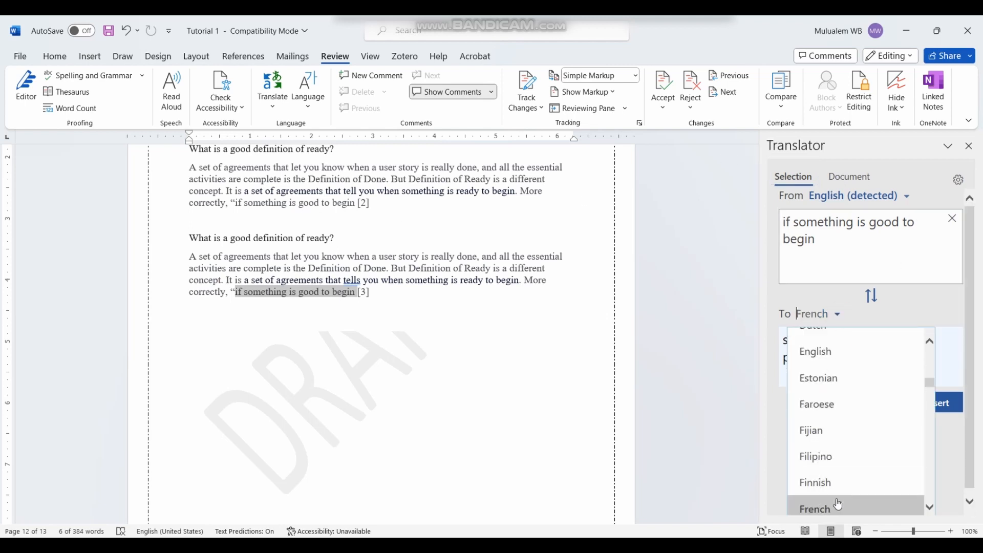
scroll(835, 399, "down", 5)
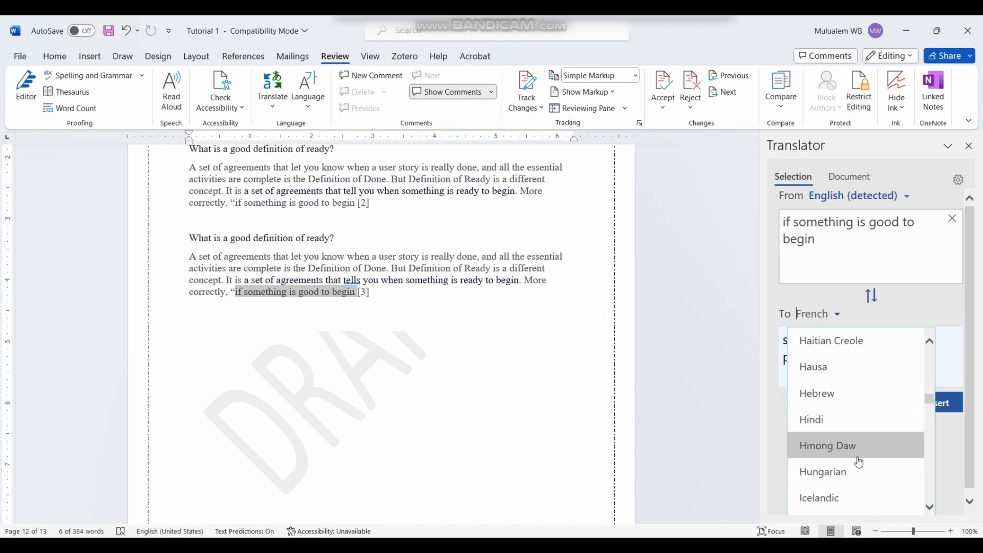
left_click(854, 422)
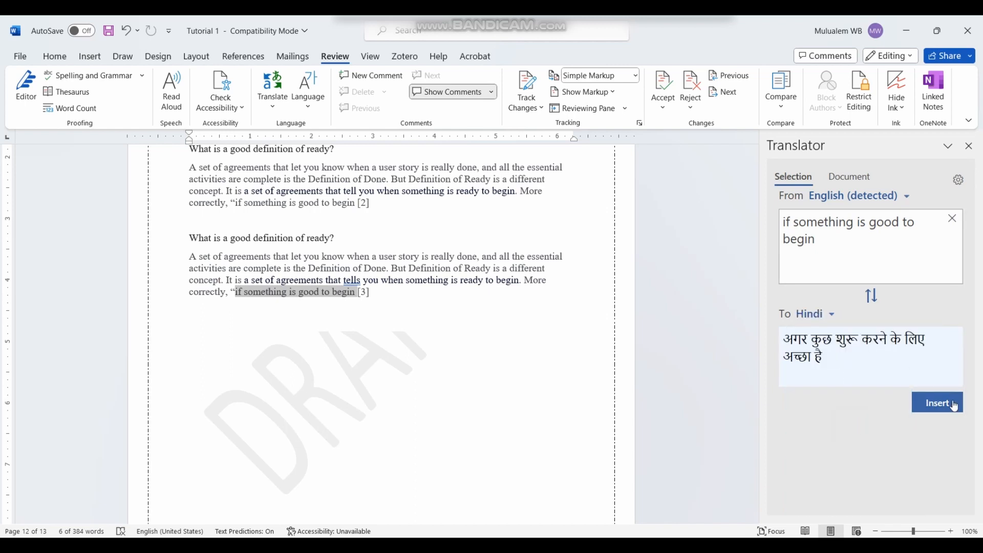
left_click(938, 403)
Step: Undo the Hindi insertion so the paragraph keeps its English wording
scroll(315, 266, "down", 2)
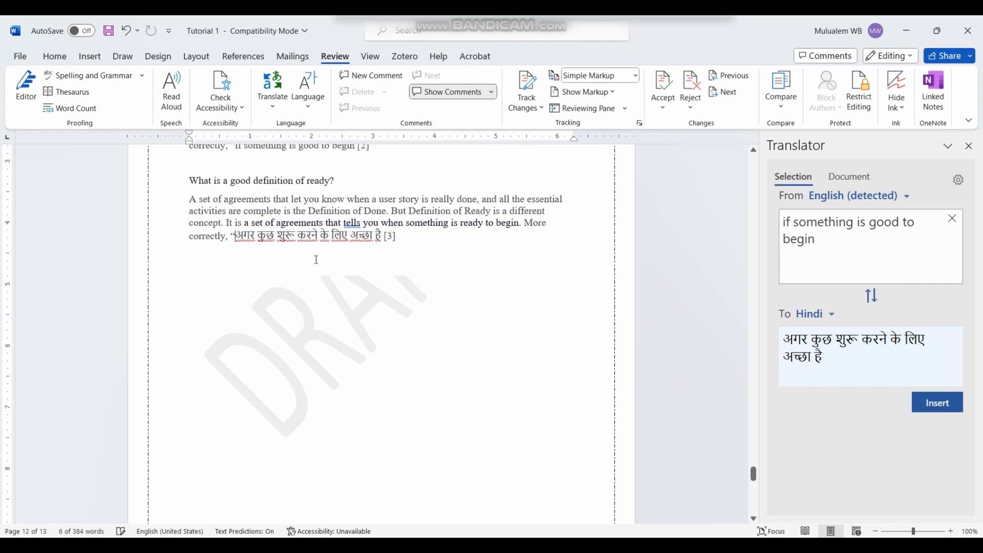
left_click_drag(235, 236, 377, 238)
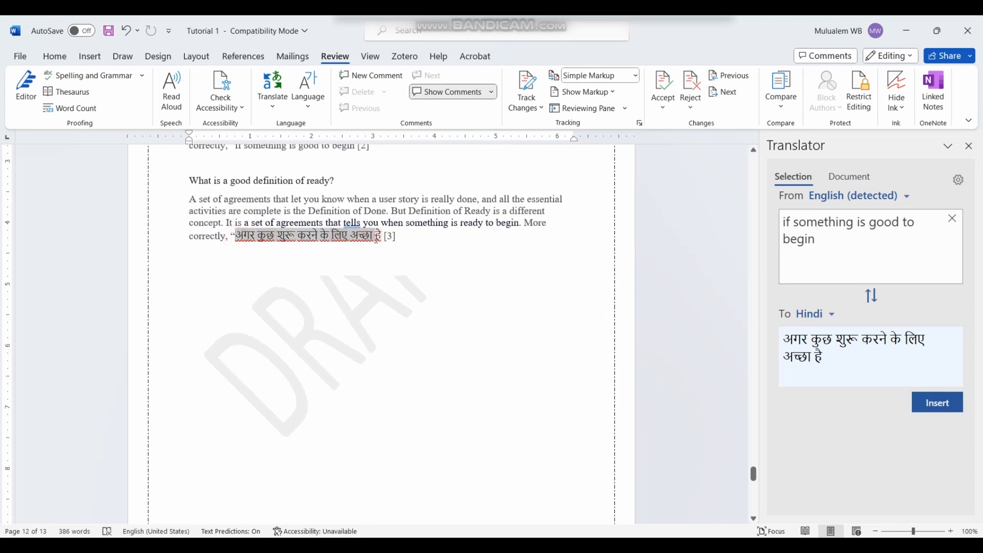
key("ctrl+z")
left_click(370, 56)
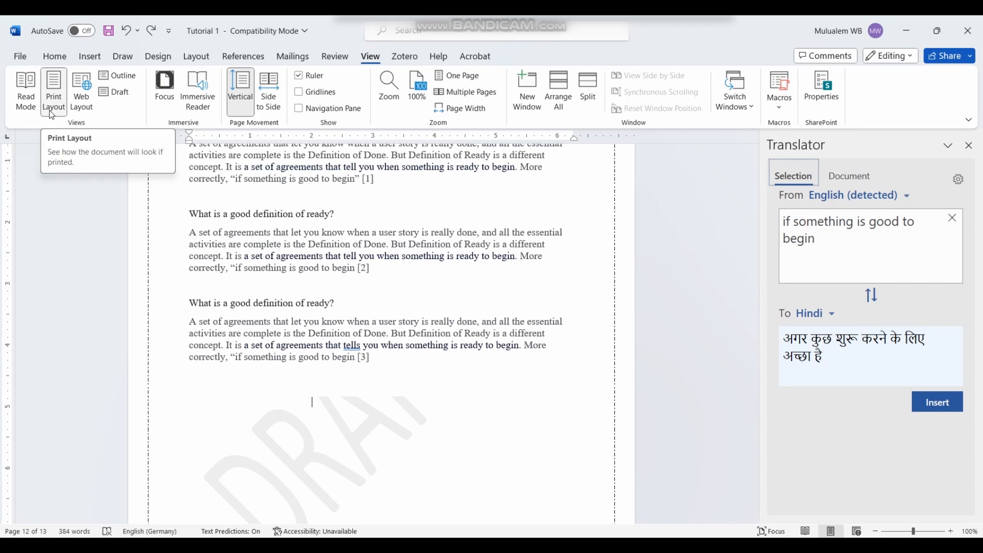
Step: Preview the document in Web Layout, then return to Print Layout with the Navigation pane shown
scroll(263, 347, "up", 4)
scroll(262, 347, "up", 10)
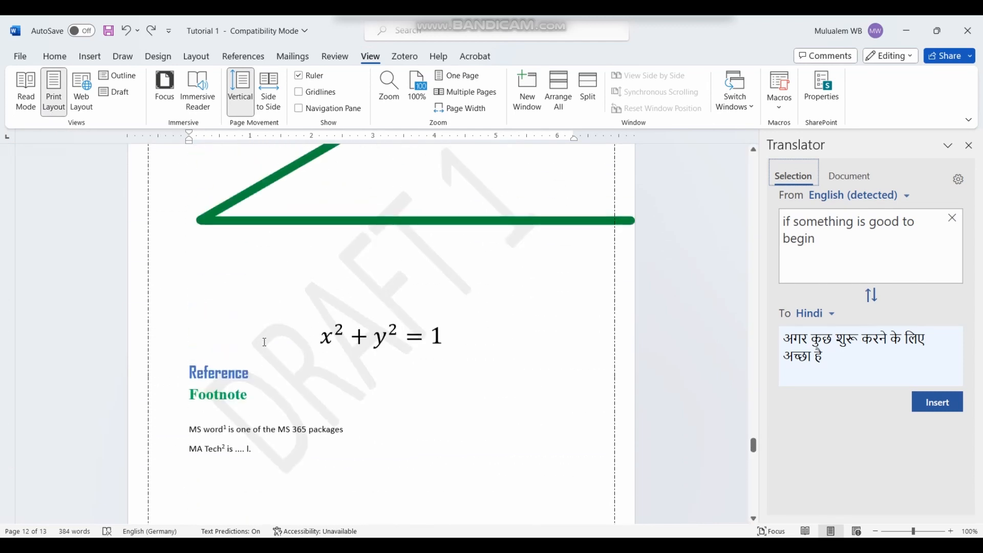
scroll(266, 385, "down", 5)
scroll(267, 385, "down", 9)
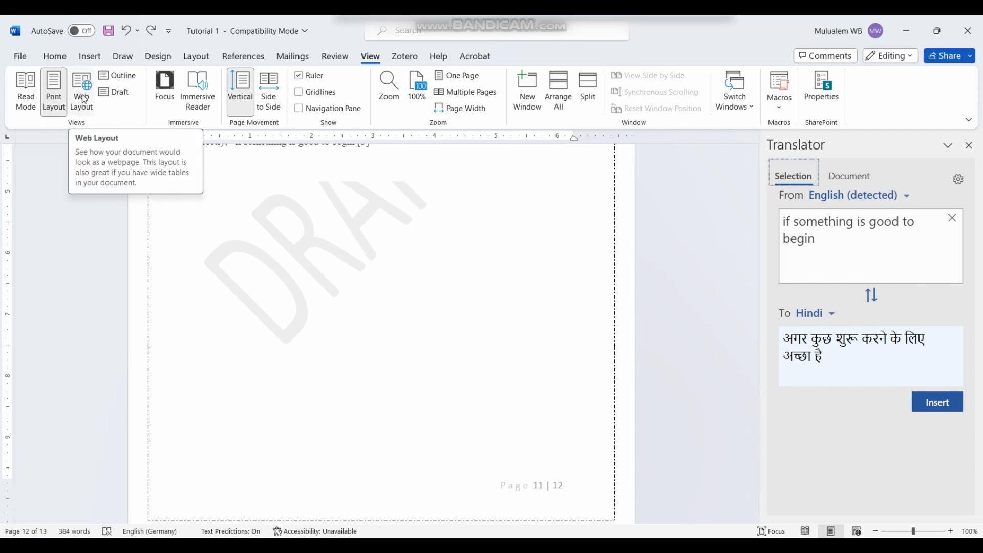
left_click(81, 101)
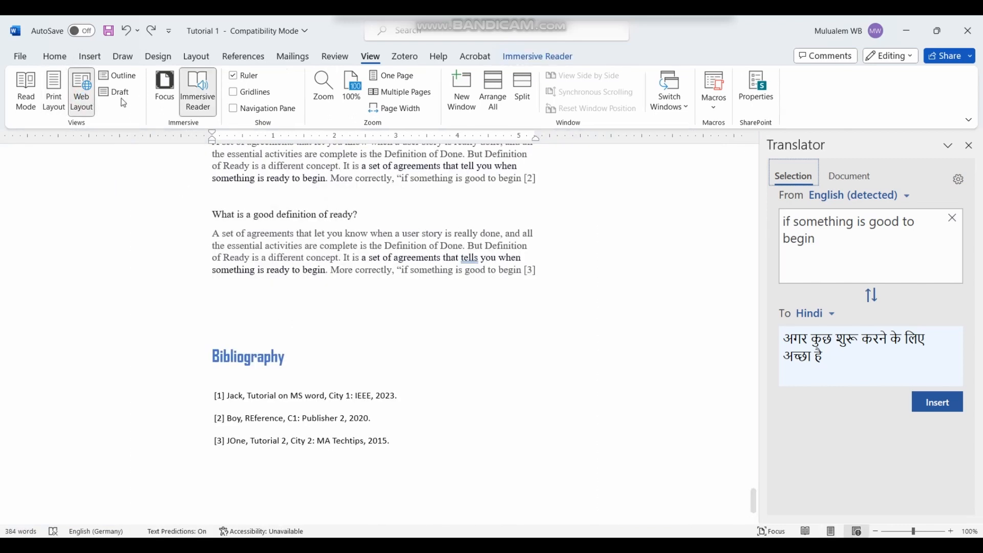
key("ctrl+alt+p")
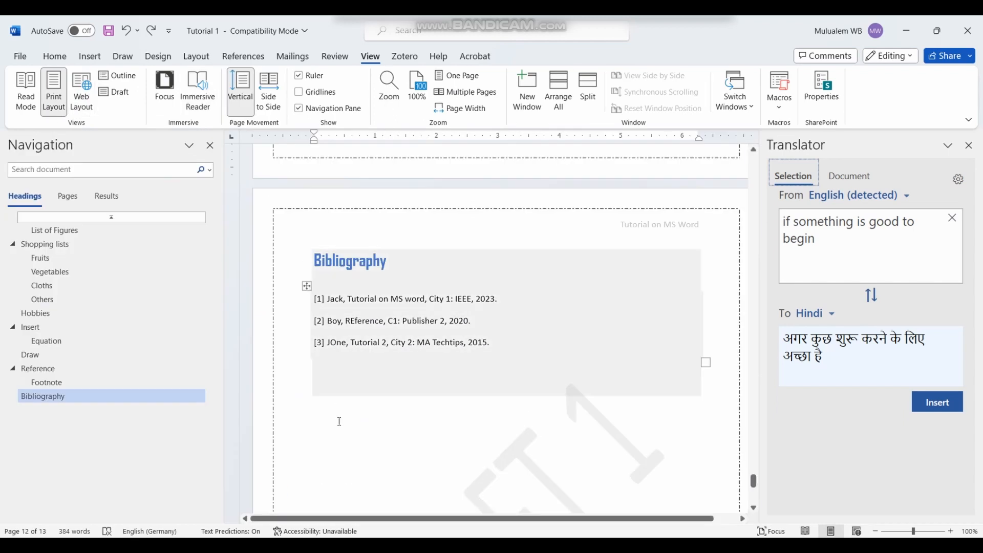
Step: Jump to the Equation and Vegetables sections from the Navigation pane headings
scroll(338, 409, "up", 8)
scroll(299, 391, "up", 2)
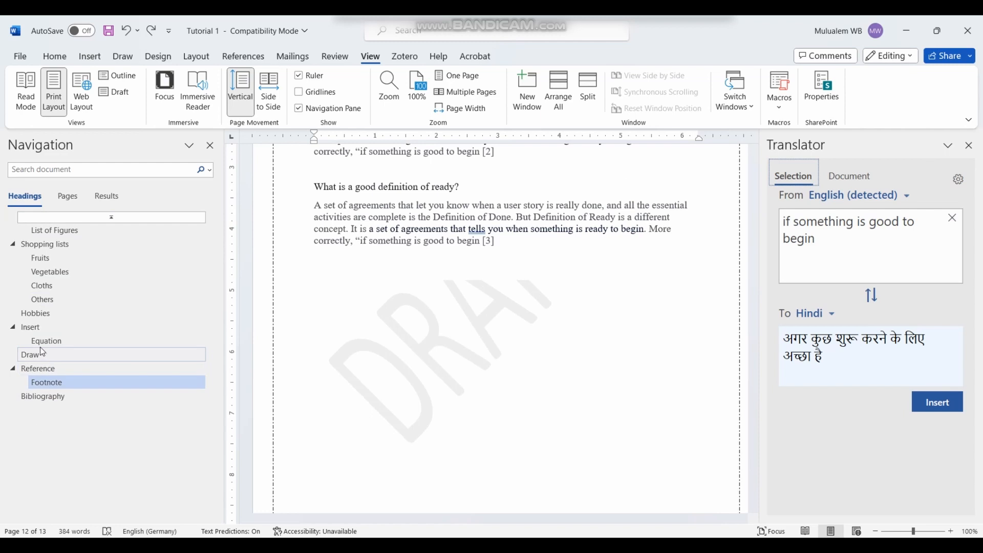
left_click(79, 342)
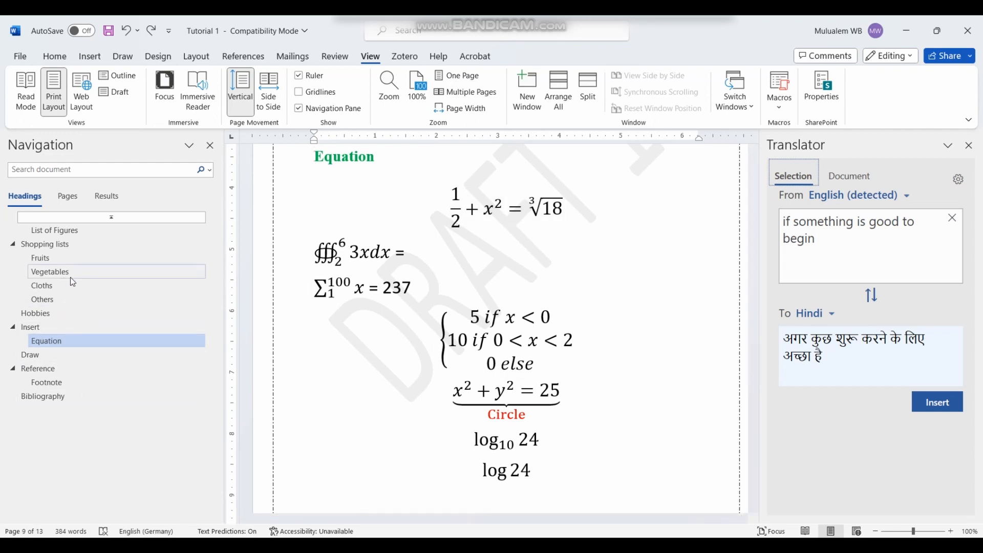
left_click(86, 276)
scroll(460, 254, "up", 3)
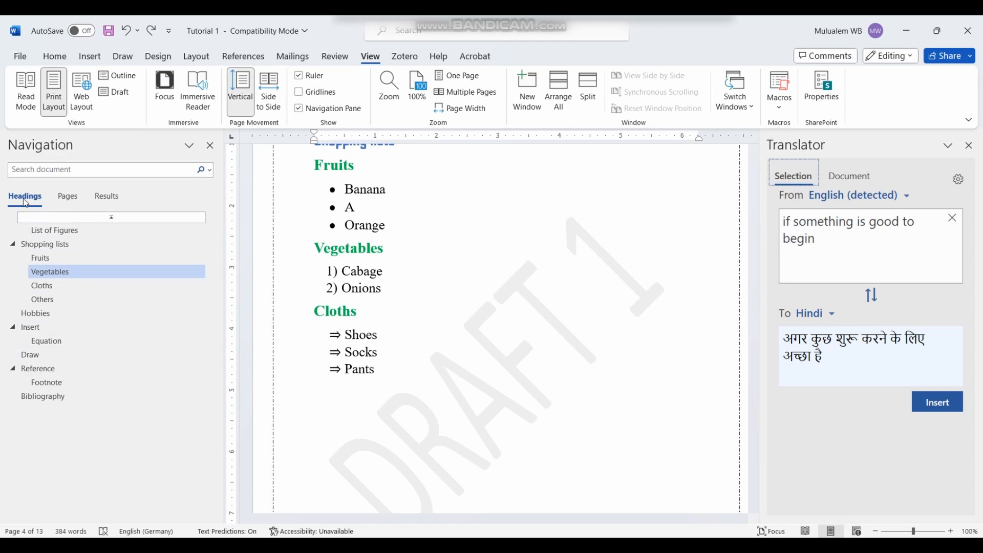
Step: Browse the page thumbnails to page 11, then return to the headings outline
left_click(65, 203)
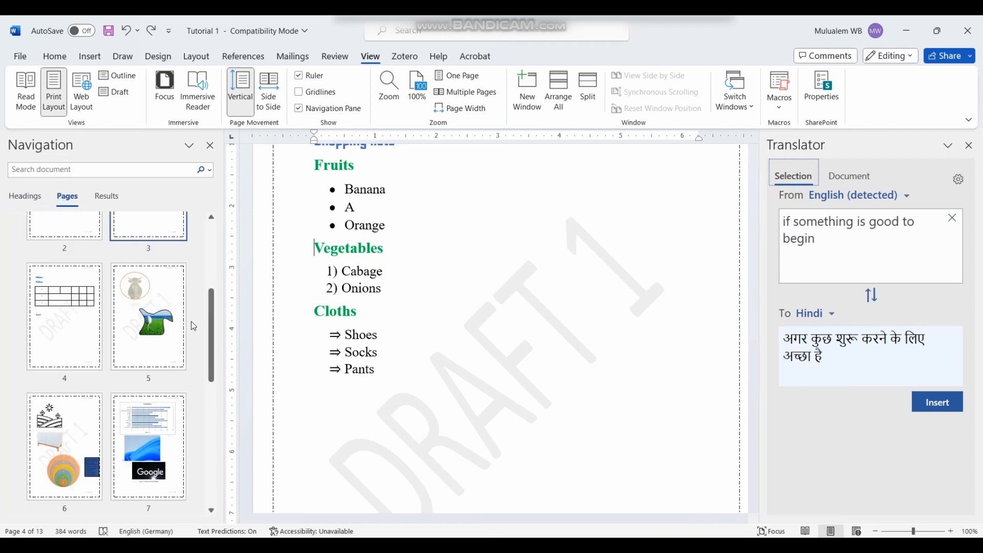
scroll(204, 320, "up", 3)
scroll(179, 425, "down", 5)
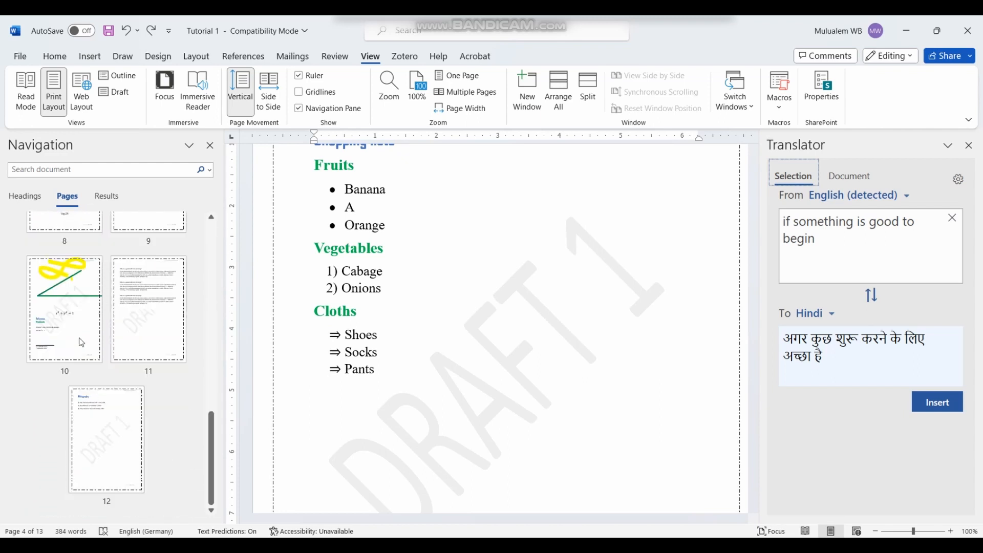
left_click(140, 309)
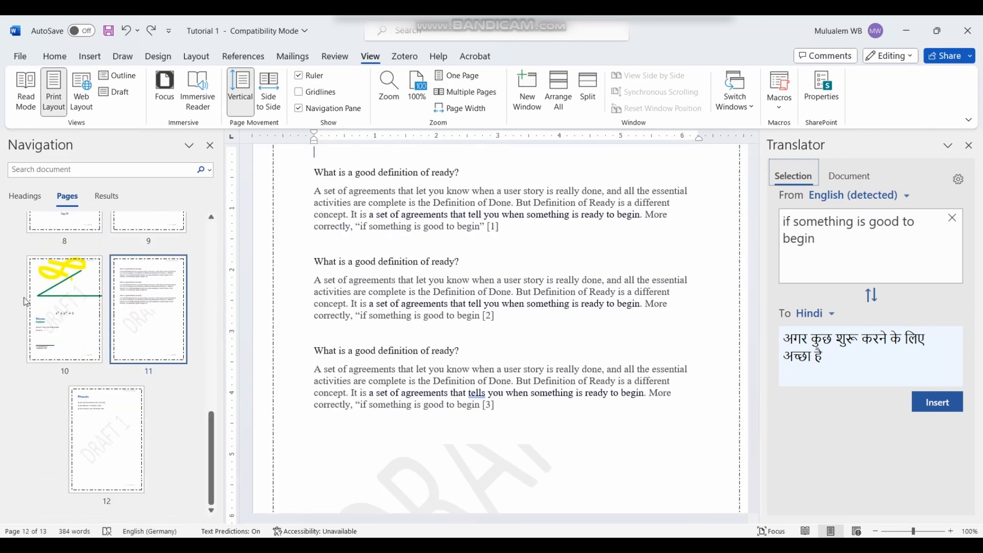
scroll(88, 309, "up", 10)
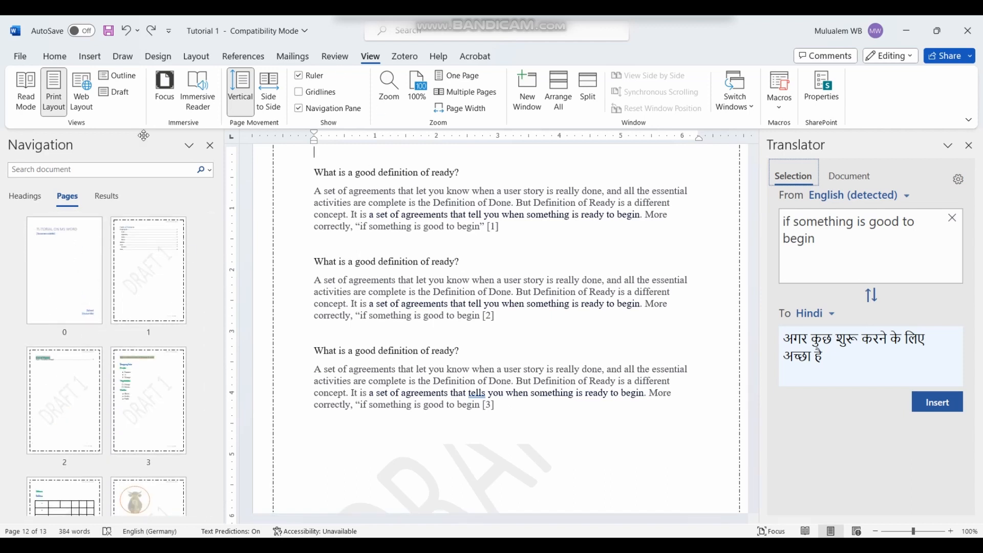
left_click(24, 198)
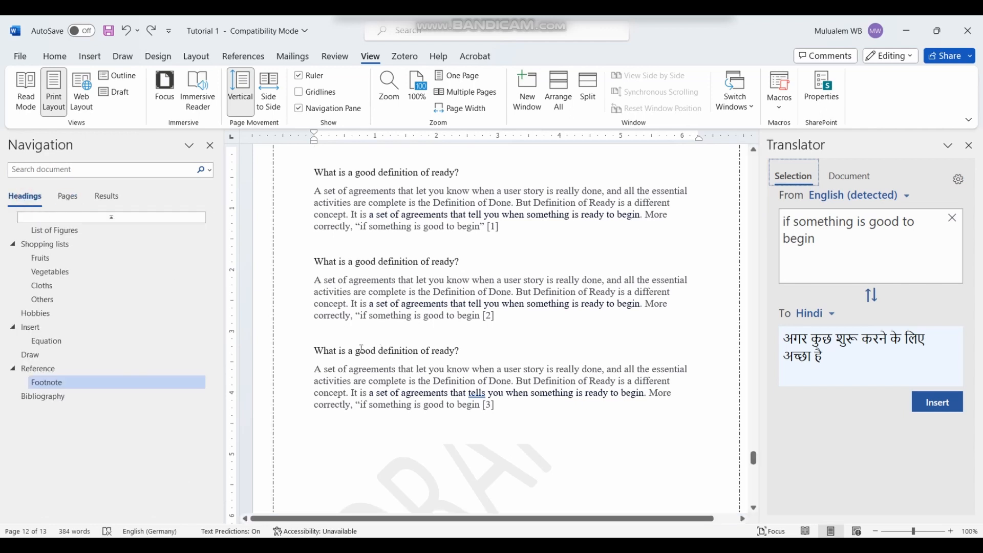
Step: Close the translation pane and browse the document with pages shown side by side
left_click(970, 146)
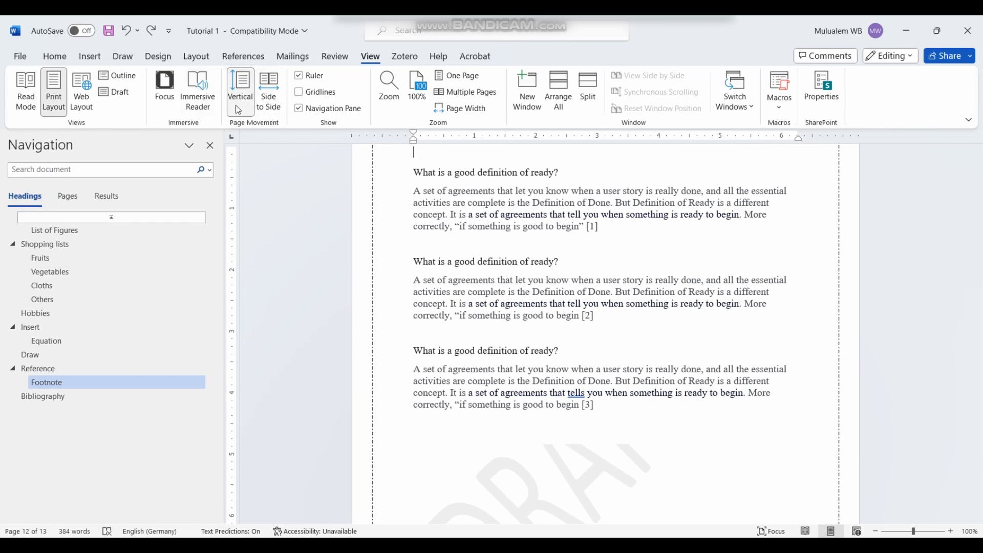
scroll(483, 241, "down", 10)
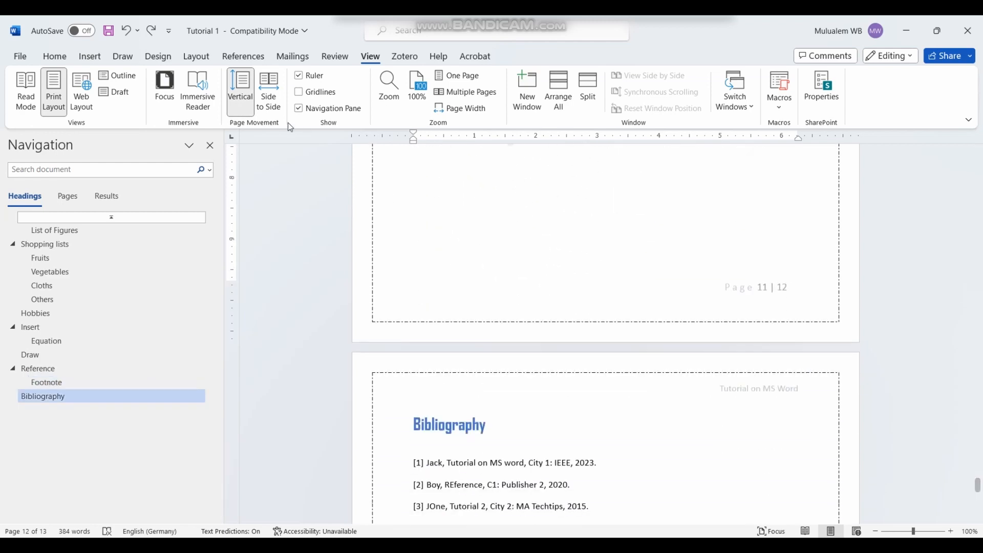
left_click(269, 93)
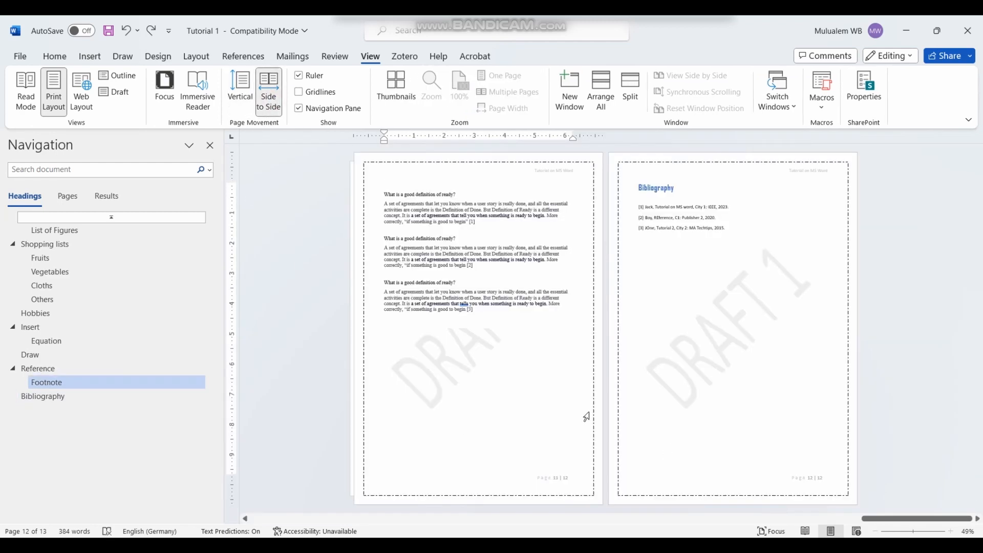
scroll(590, 409, "up", 4)
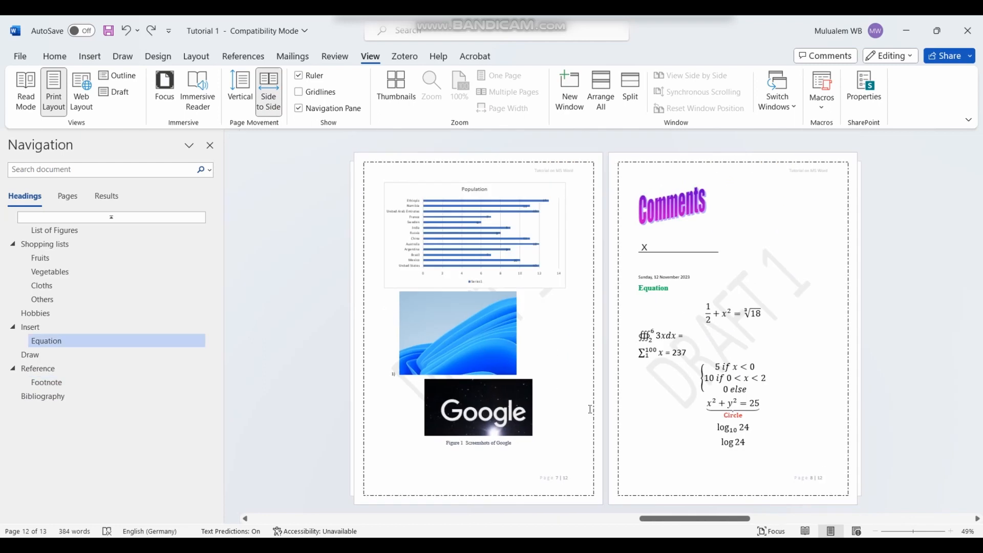
scroll(592, 403, "up", 3)
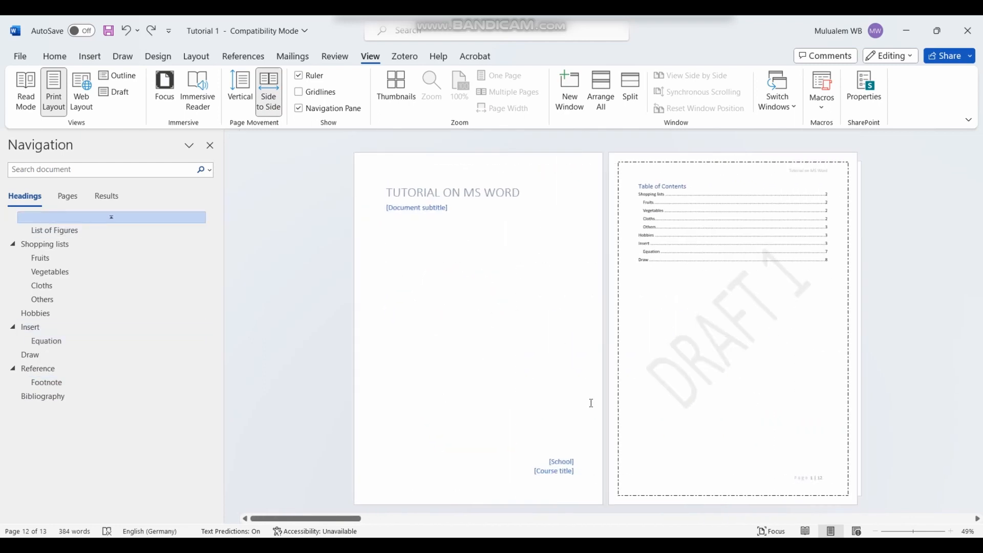
scroll(589, 404, "down", 8)
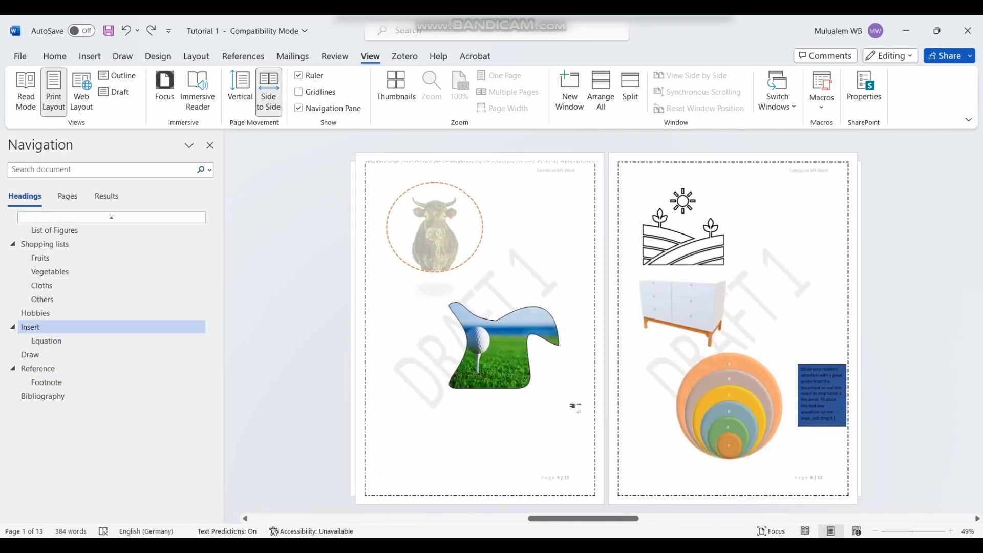
scroll(578, 415, "down", 1)
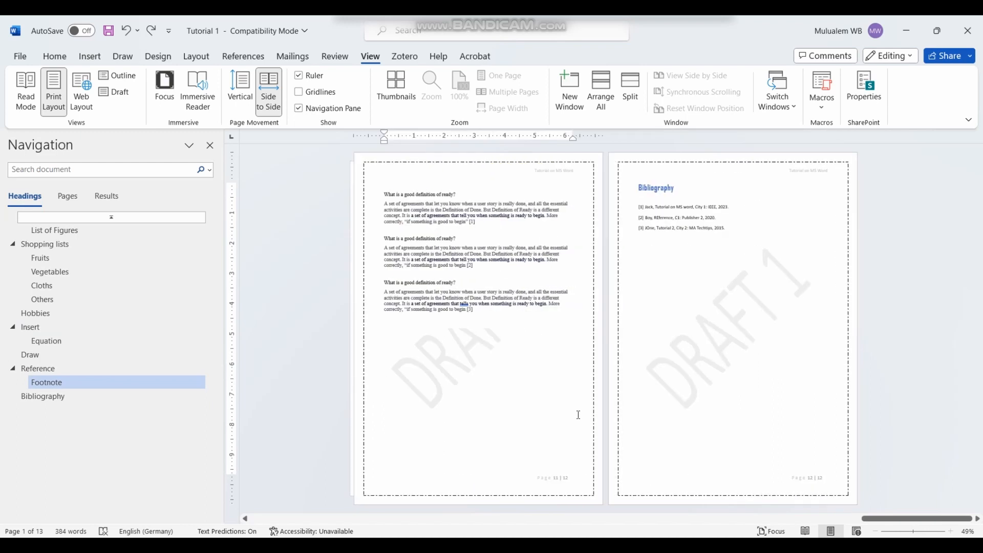
Step: Switch Page Movement back to Vertical so pages scroll one below another
left_click(239, 87)
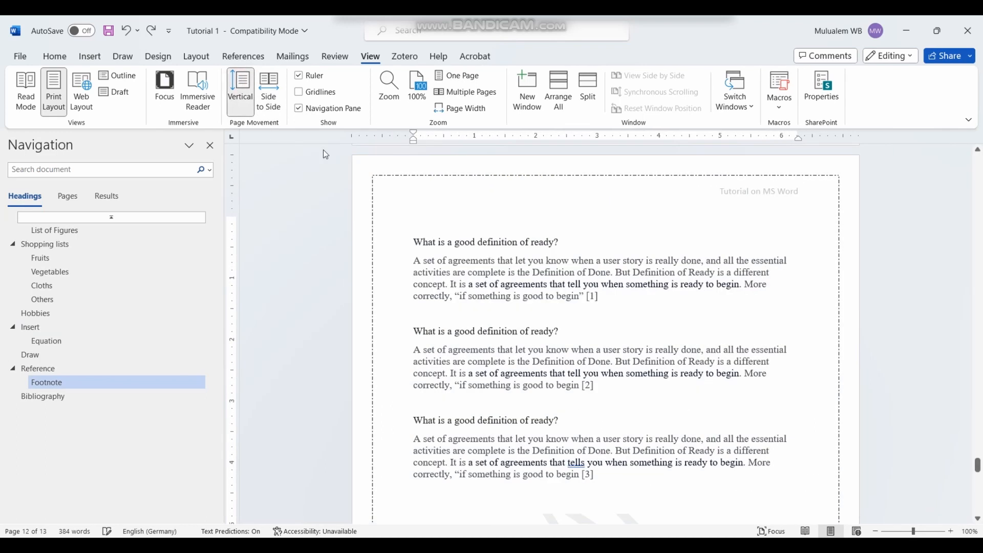
scroll(604, 291, "down", 10)
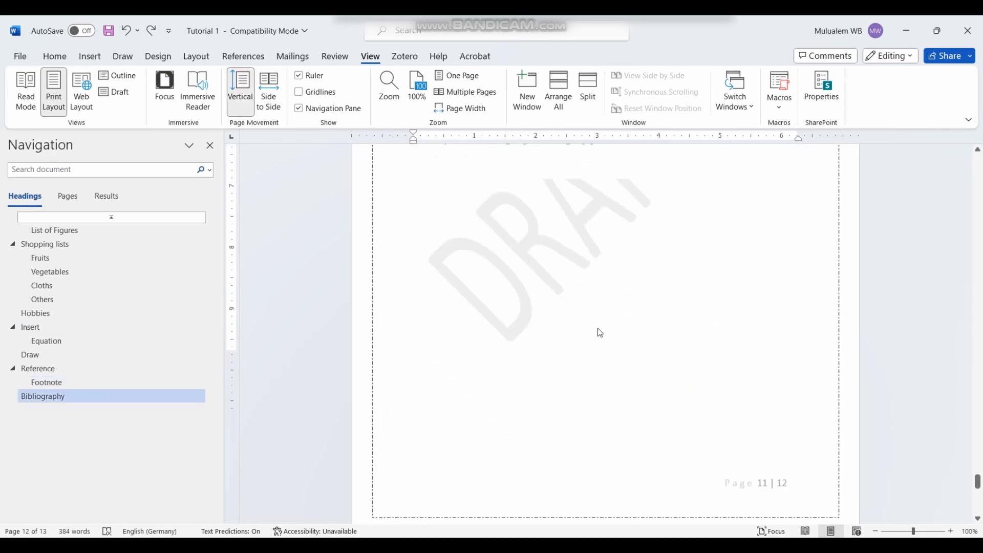
scroll(599, 332, "down", 1)
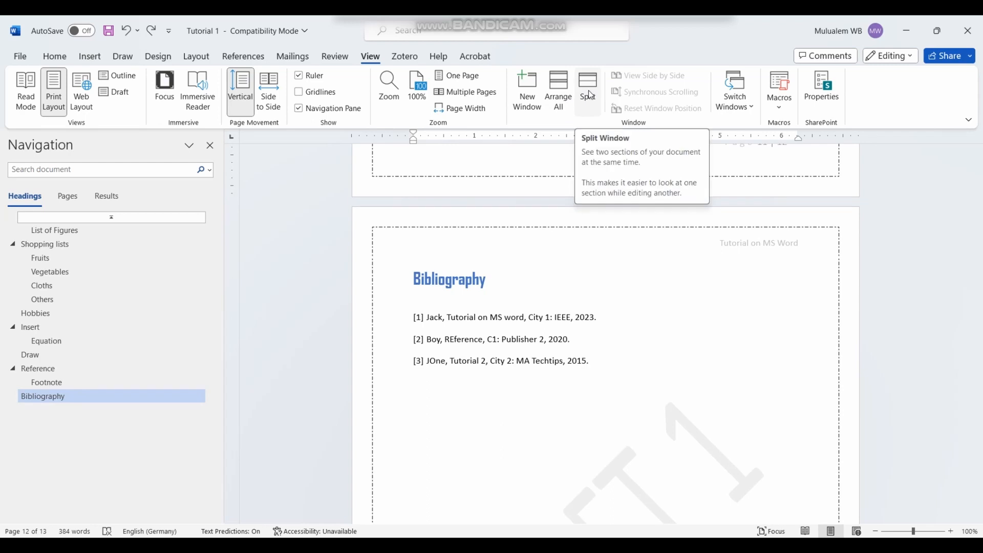
scroll(469, 357, "up", 9)
scroll(469, 357, "up", 20)
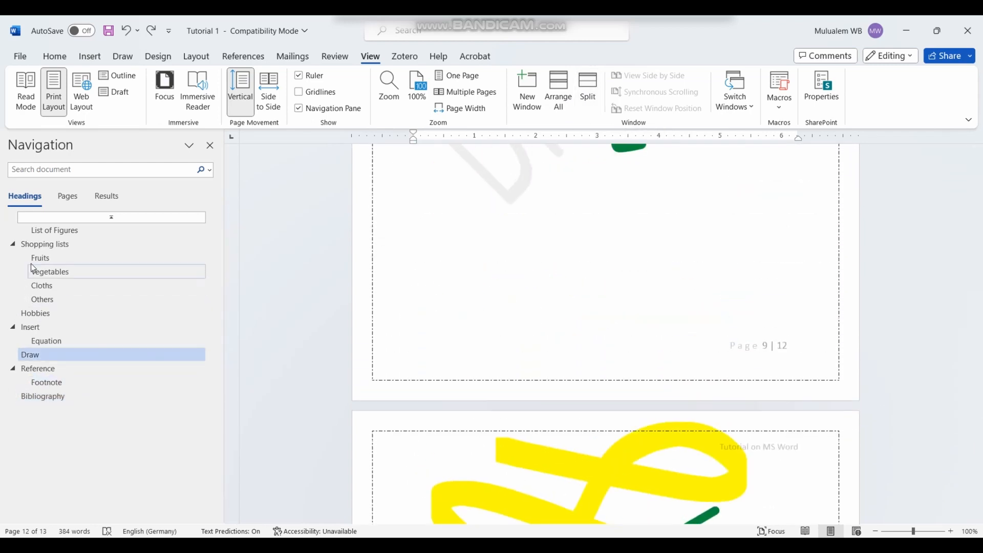
Step: Jump to the Hobbies, Insert and Draw sections via the Navigation pane headings
left_click(23, 314)
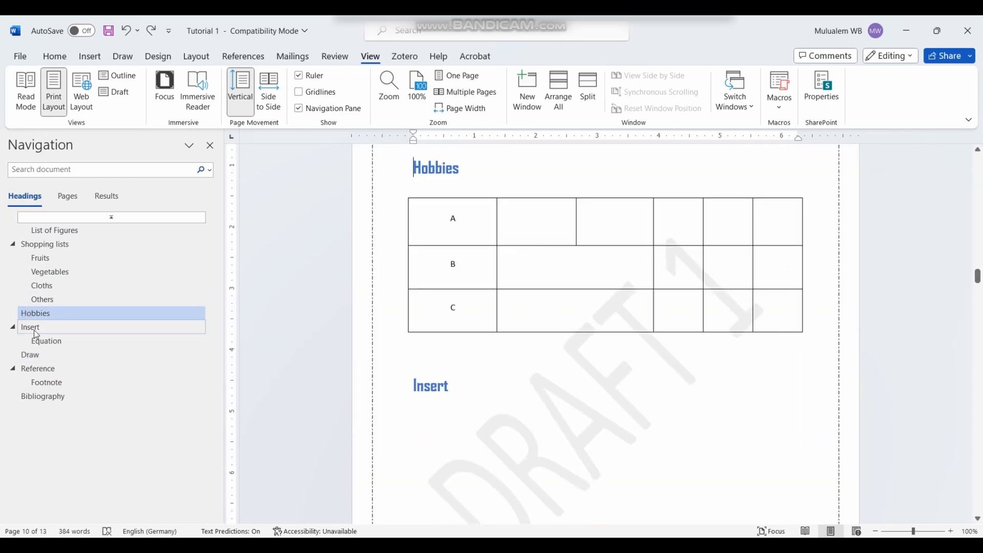
left_click(32, 329)
left_click(31, 354)
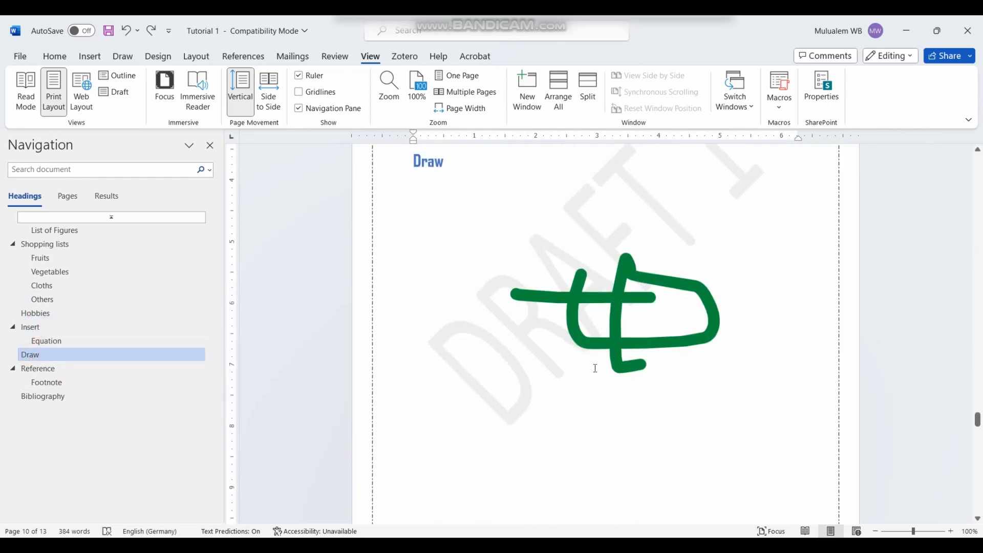
scroll(595, 368, "down", 10)
scroll(599, 358, "up", 2)
scroll(634, 339, "down", 3)
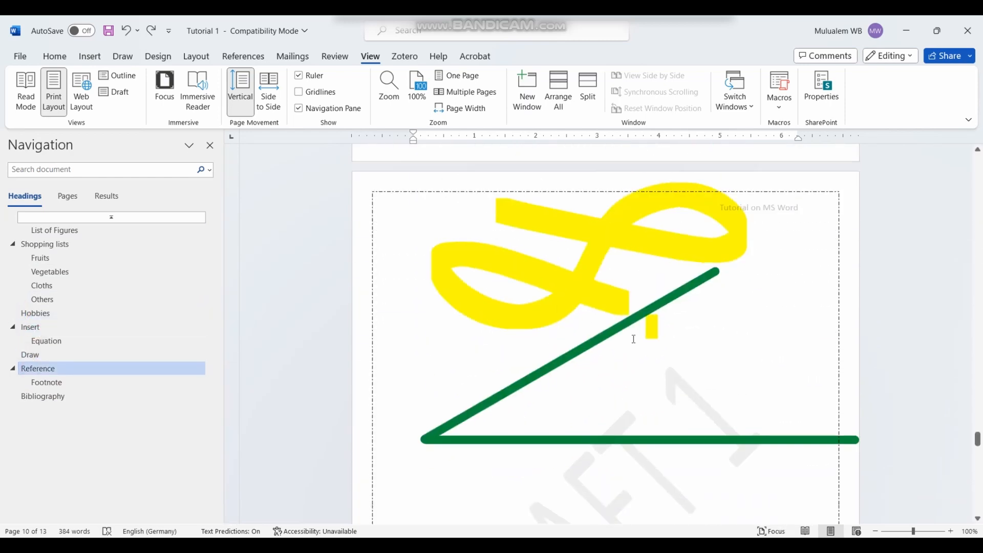
scroll(632, 340, "down", 10)
scroll(589, 257, "up", 7)
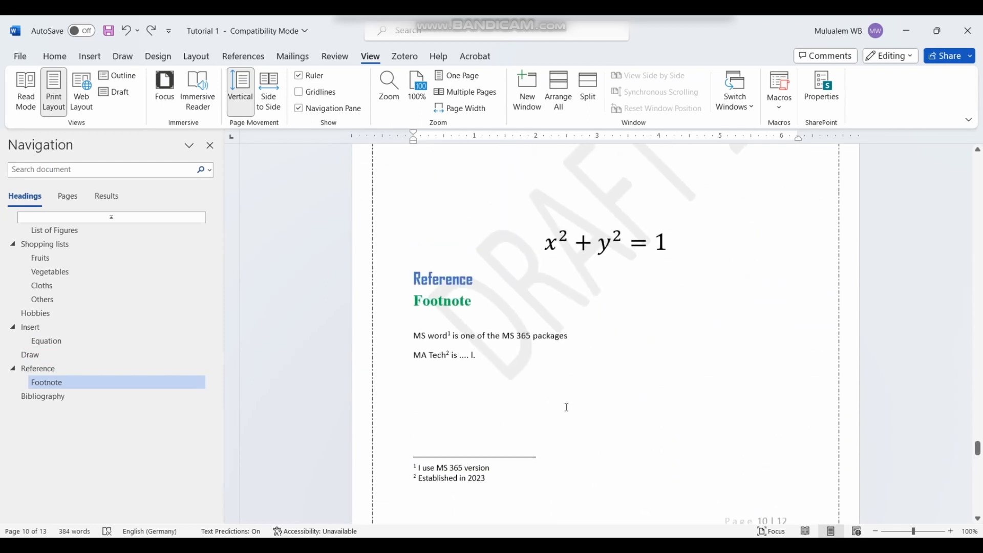
scroll(567, 407, "up", 2)
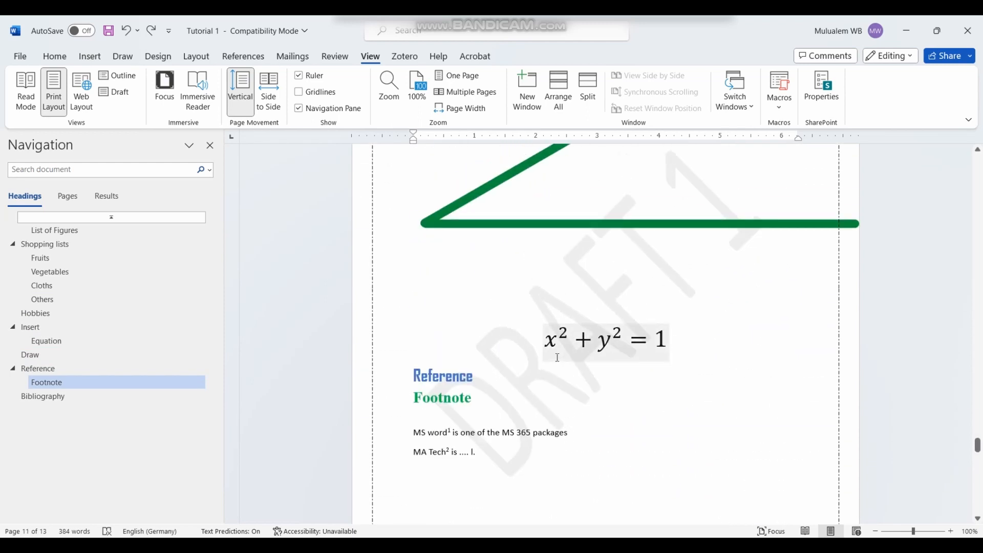
Step: Bring the page 10 footnotes into view and edit the footer at the bottom of the page
scroll(531, 346, "up", 2)
scroll(646, 407, "down", 7)
scroll(647, 407, "down", 5)
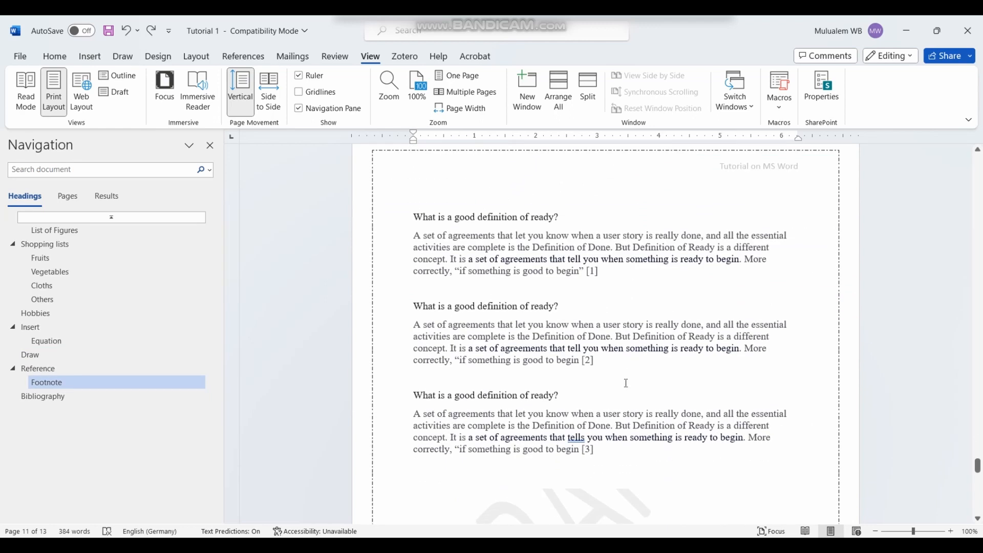
scroll(616, 374, "up", 3)
double_click(500, 227)
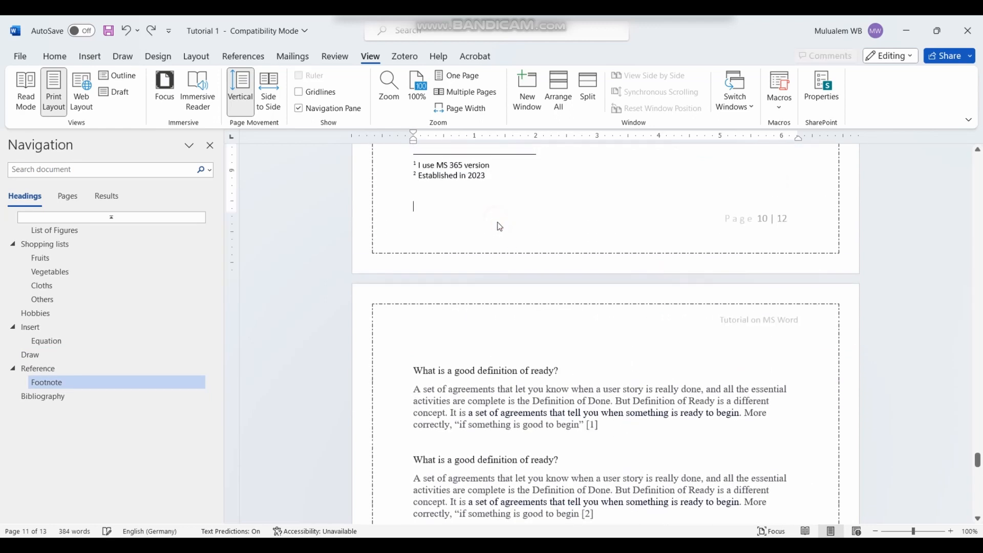
Step: Split the window into two separately scrolling panes and position the divider
left_click(588, 91)
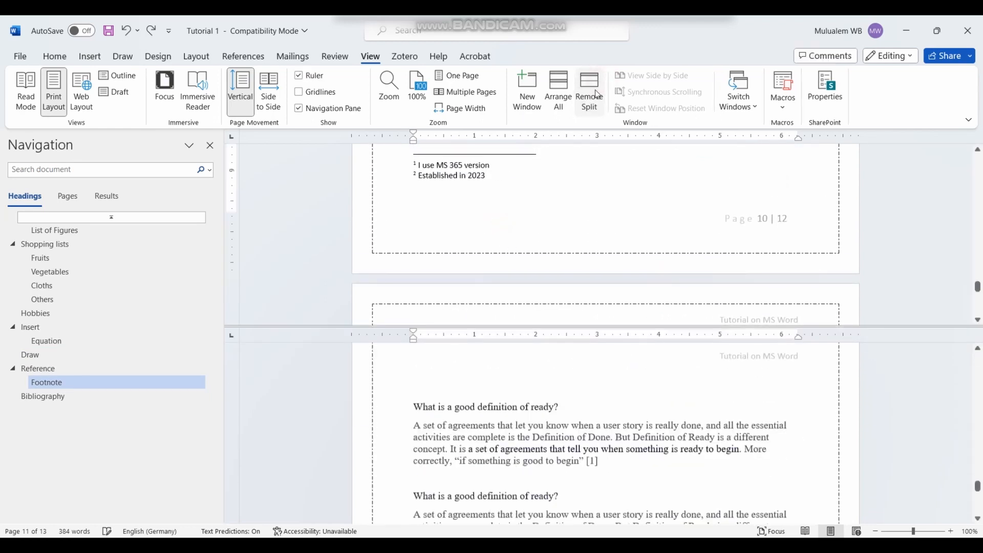
mouse_move(978, 488)
left_mouse_down()
mouse_move(978, 379)
mouse_move(977, 507)
left_mouse_up()
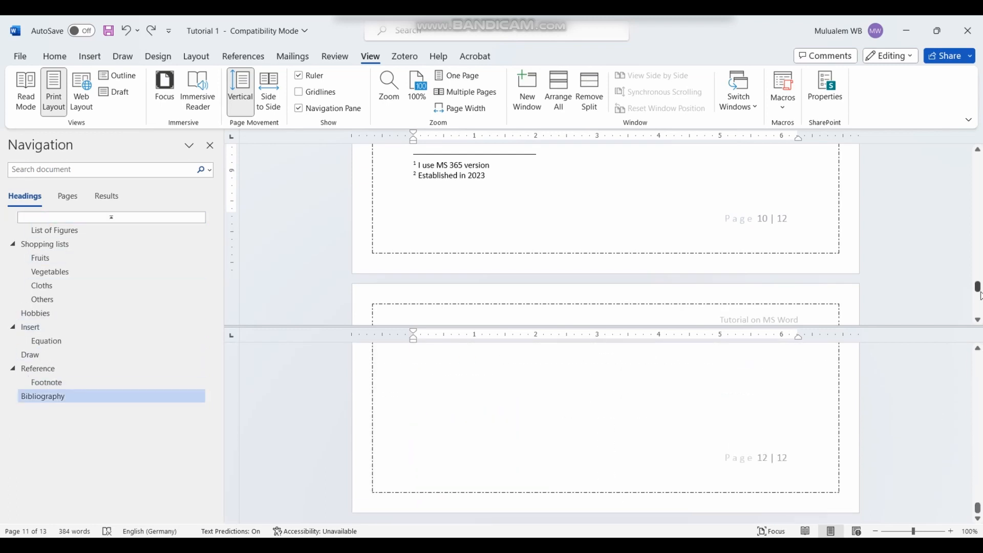
mouse_move(979, 295)
left_mouse_down()
mouse_move(979, 177)
mouse_move(968, 281)
mouse_move(975, 289)
mouse_move(977, 219)
mouse_move(975, 282)
left_mouse_up()
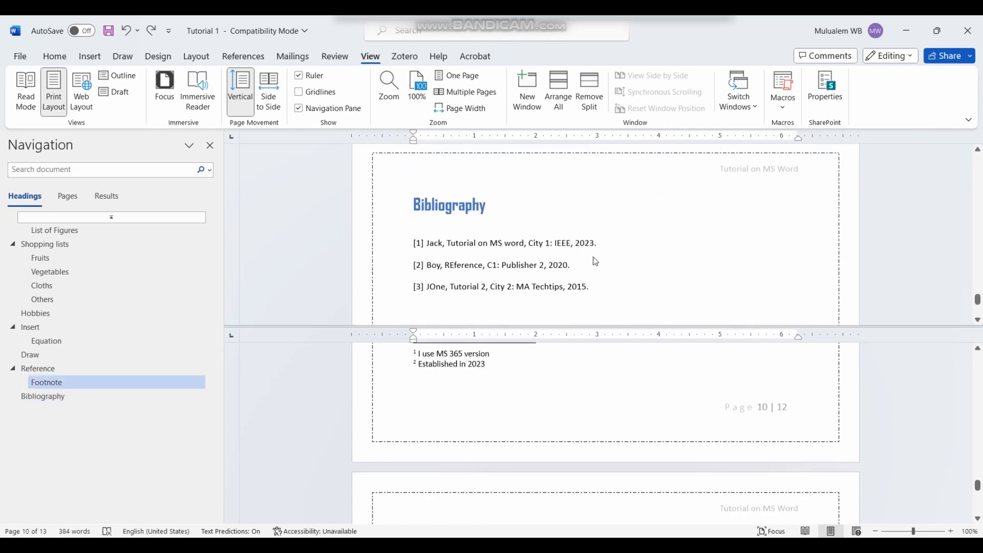
scroll(593, 257, "up", 7)
scroll(607, 254, "down", 10)
scroll(604, 255, "up", 3)
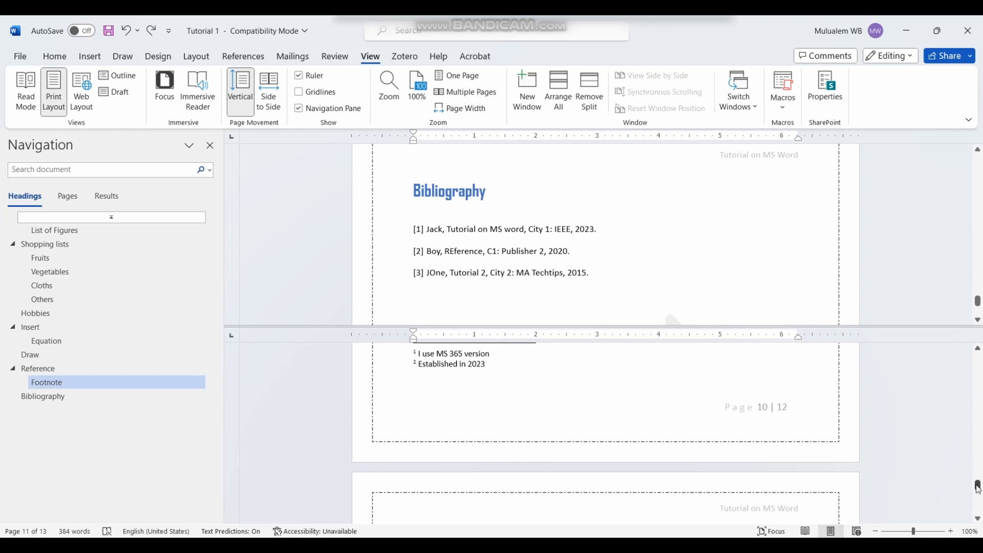
Step: Scroll each pane independently to compare the Bibliography and footnote pages
left_click_drag(977, 486, 977, 496)
scroll(689, 463, "down", 3)
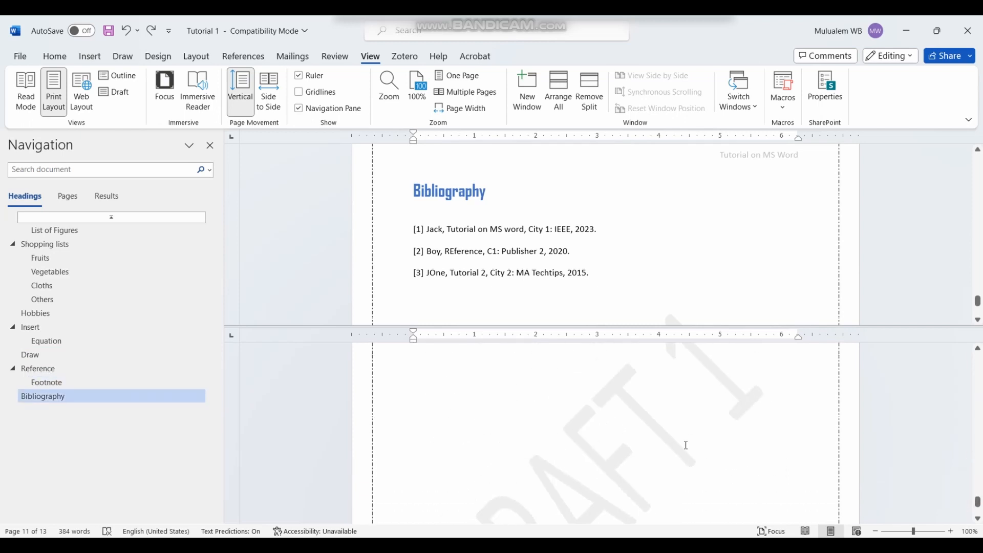
scroll(685, 447, "up", 5)
scroll(689, 431, "down", 8)
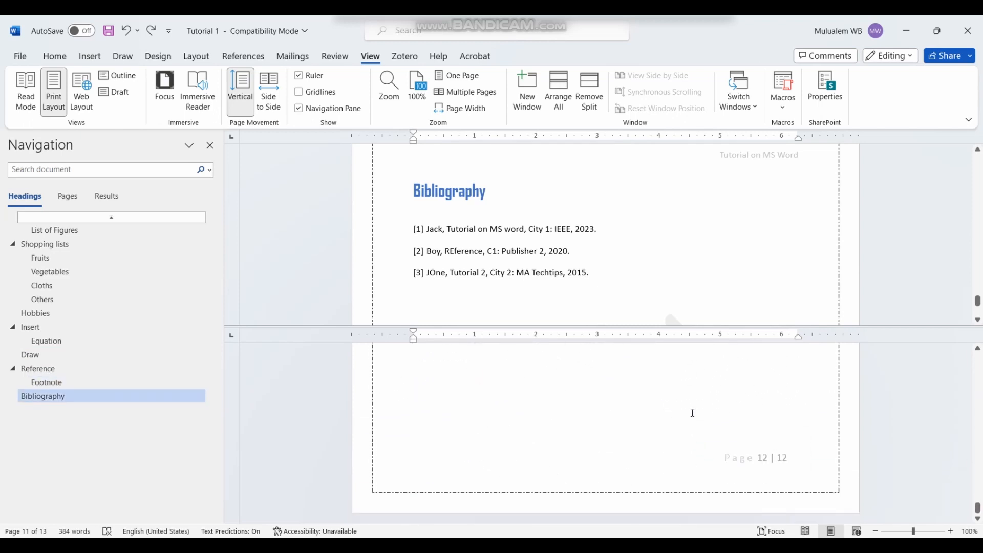
scroll(690, 420, "up", 8)
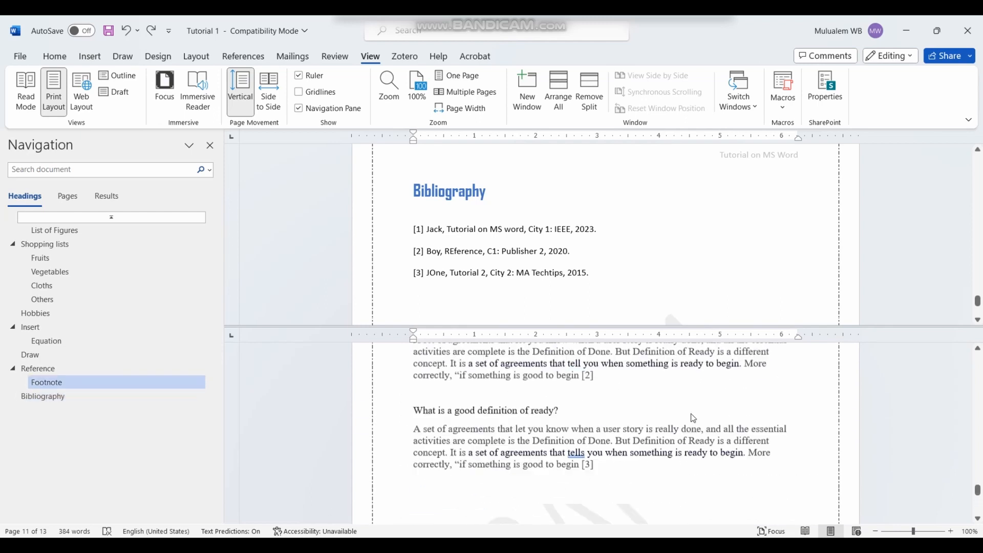
scroll(689, 412, "down", 5)
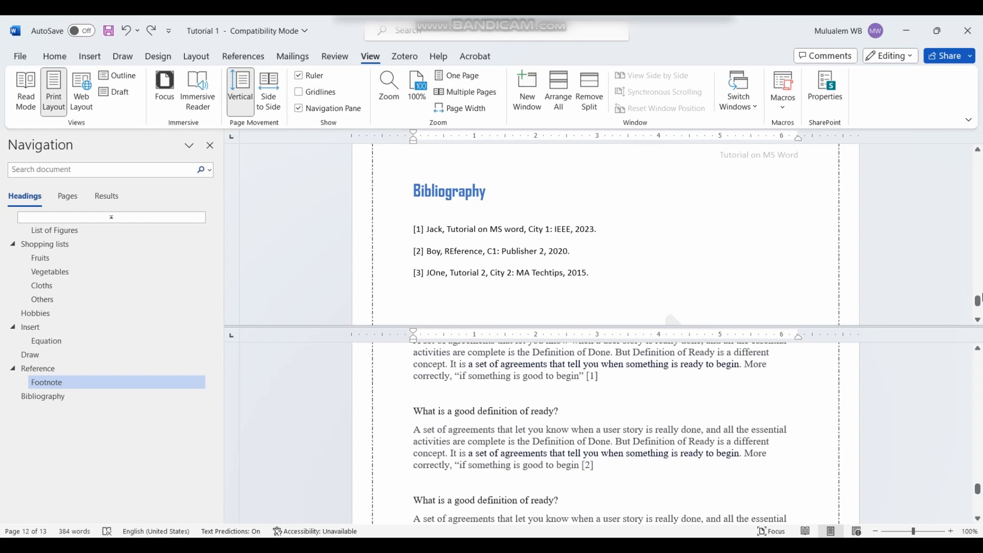
scroll(980, 297, "down", 5)
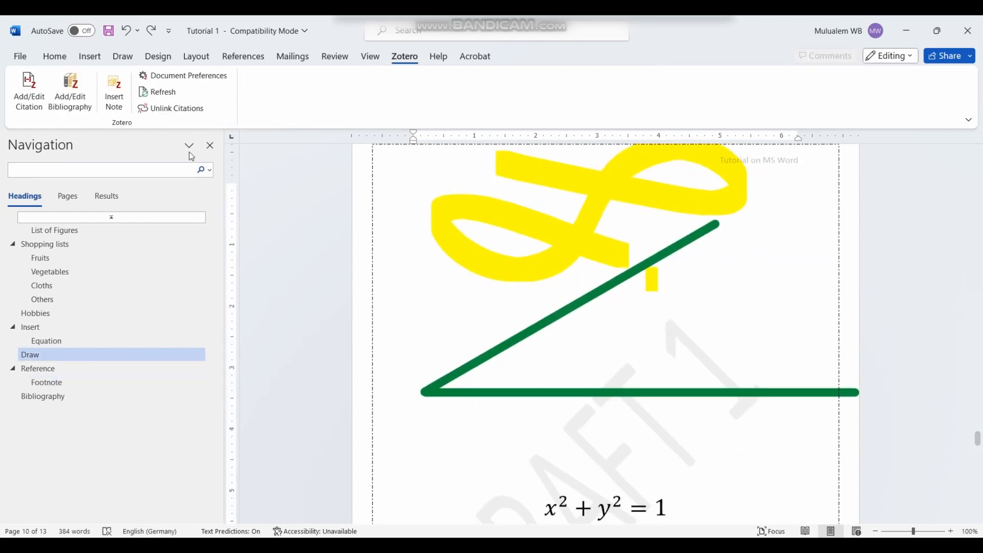
Step: Close the Navigation pane and scroll down to Bibliography entry [3] Tutorial 2
left_click(209, 146)
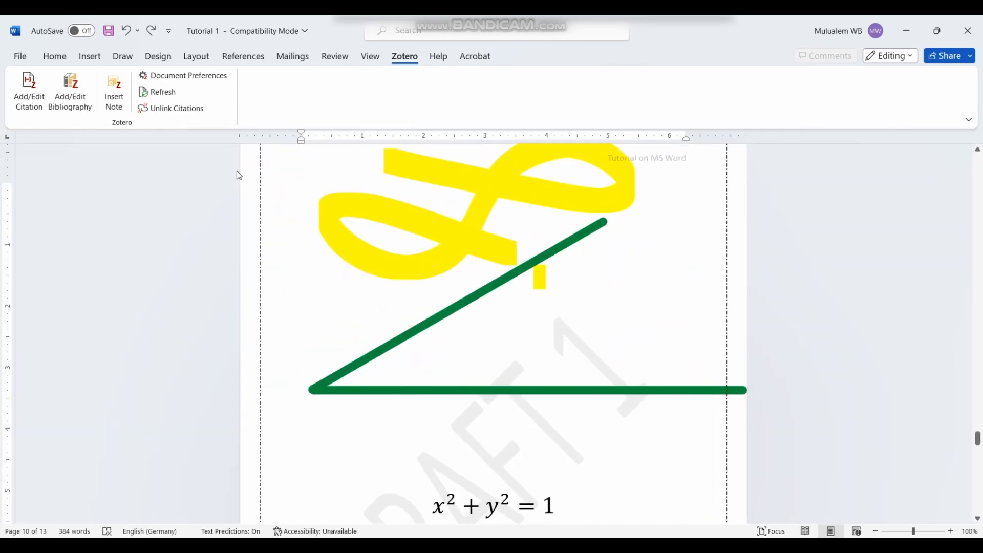
scroll(402, 251, "down", 10)
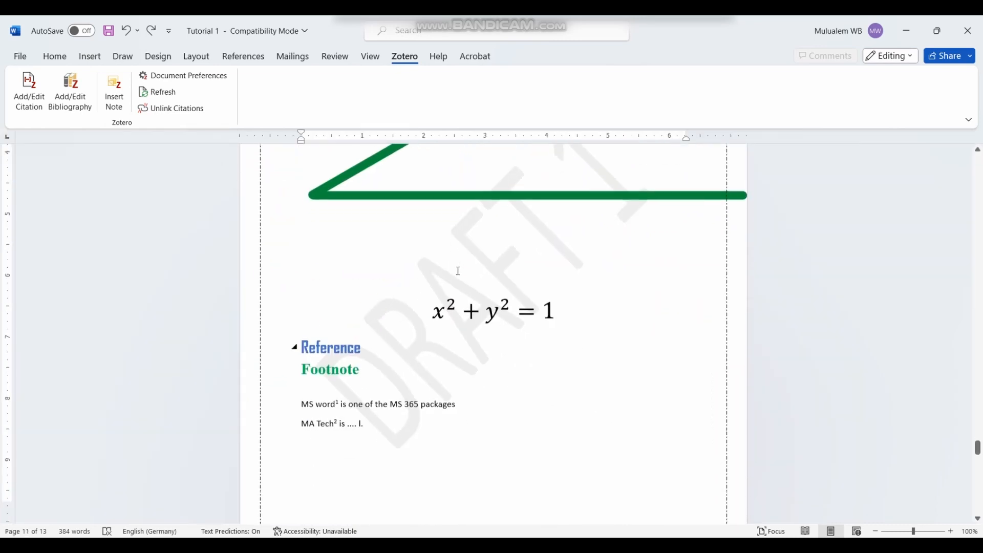
scroll(437, 287, "down", 15)
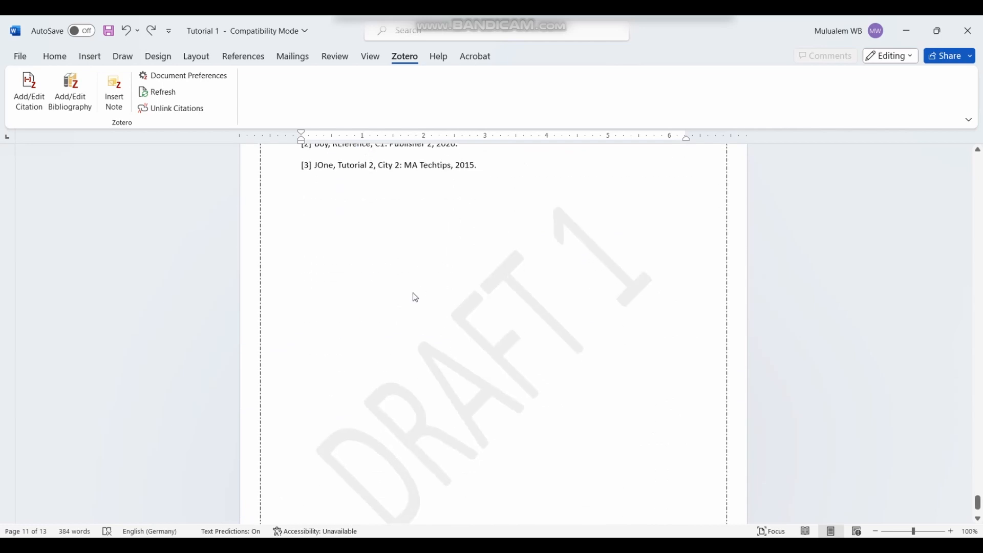